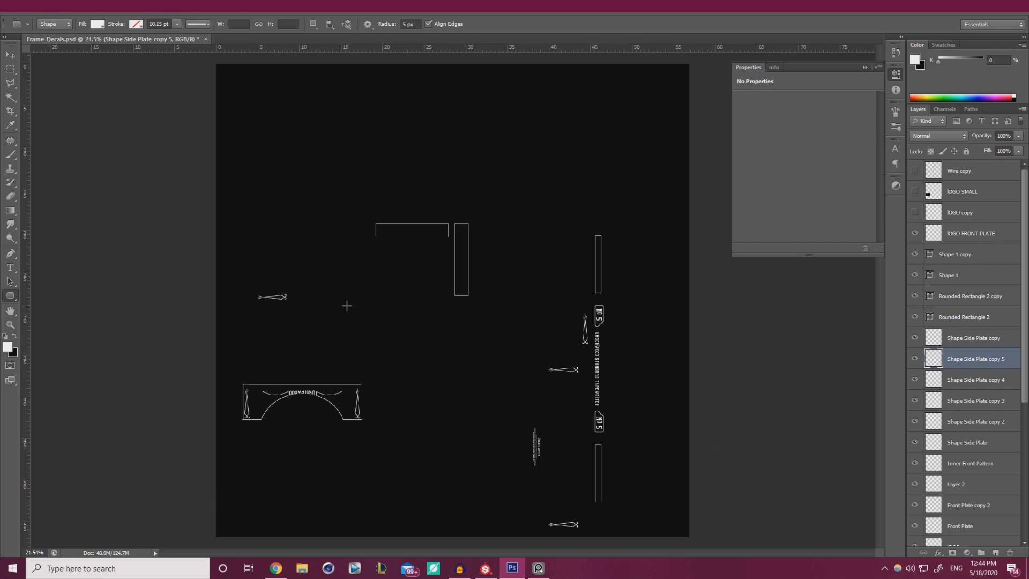
Show the Wire copy layer to compare the decals with the UV wireframe, and hide it again.
left_click(915, 171)
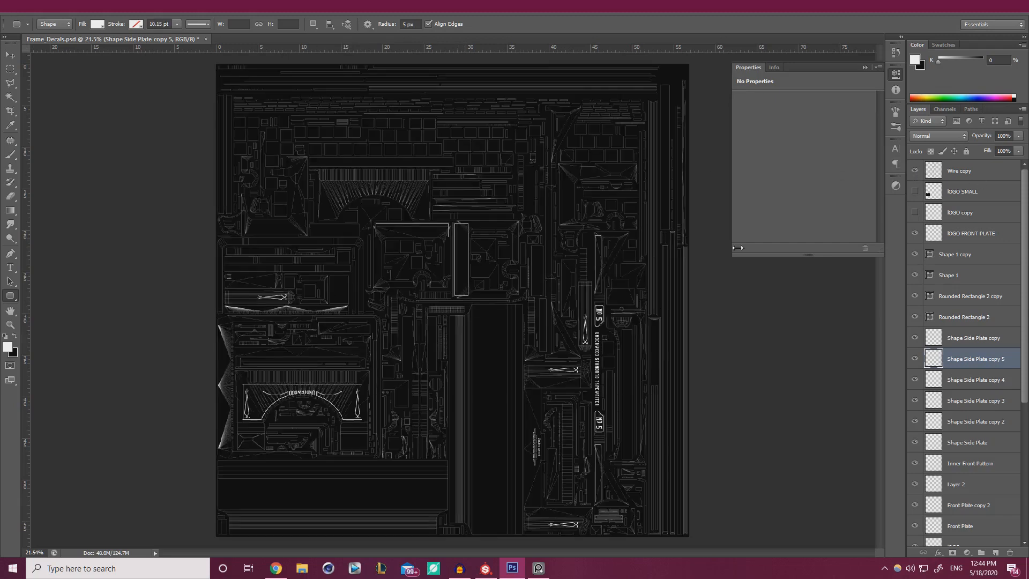
left_click(915, 171)
scroll(536, 346, "up", 2, "alt")
scroll(610, 293, "down", 4)
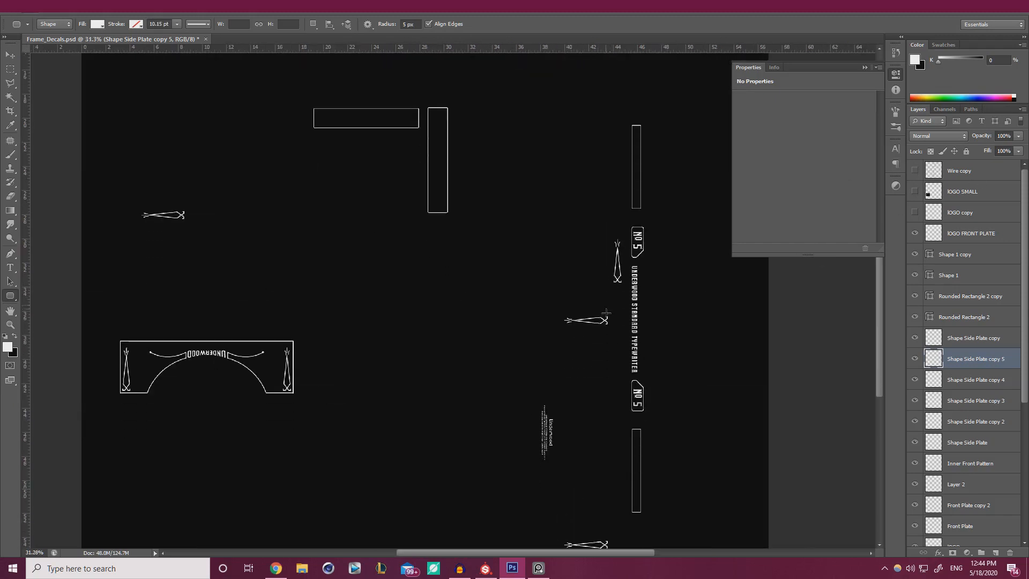
Switch to the PureRef reference board and examine the painted line decals on the typewriter's side frame and front plate.
left_click(539, 568)
scroll(237, 390, "up", 3)
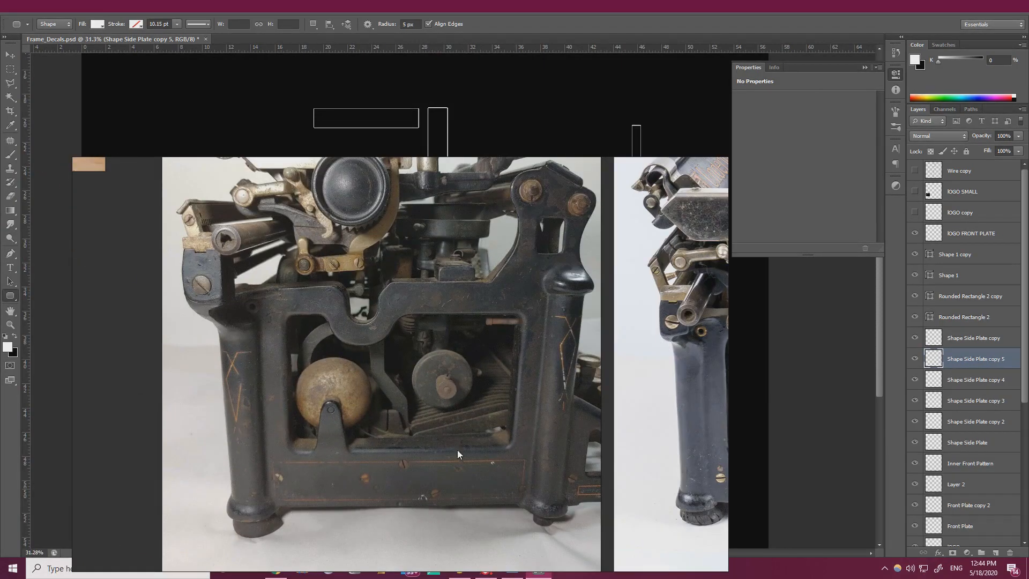
middle_click_drag(443, 453, 468, 326)
scroll(316, 391, "down", 5)
middle_click_drag(360, 379, 480, 505)
middle_click_drag(441, 384, 456, 438)
scroll(474, 361, "up", 5)
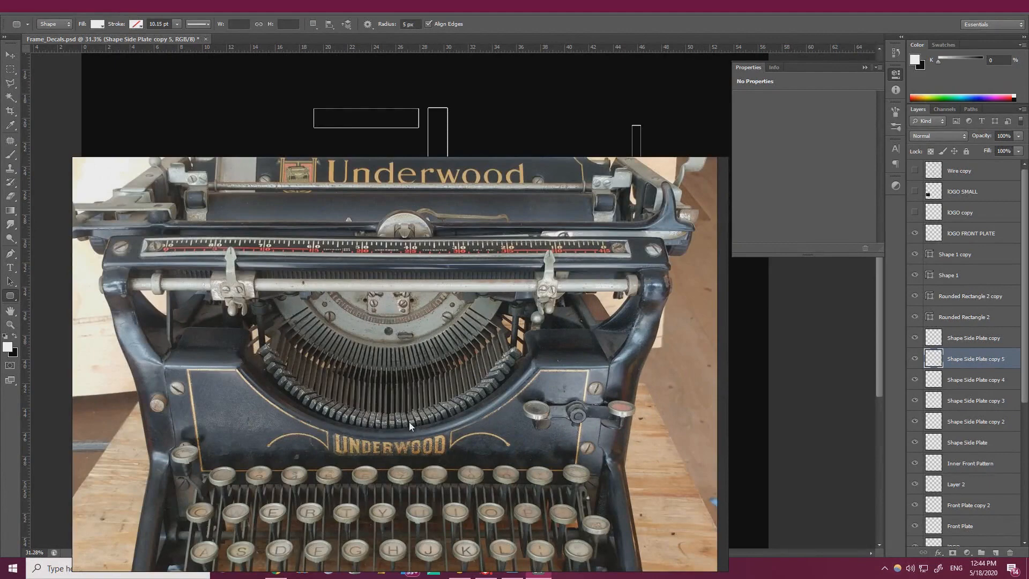
scroll(409, 423, "down", 3)
middle_click_drag(382, 419, 361, 536)
middle_click_drag(350, 483, 422, 499)
scroll(502, 246, "up", 2)
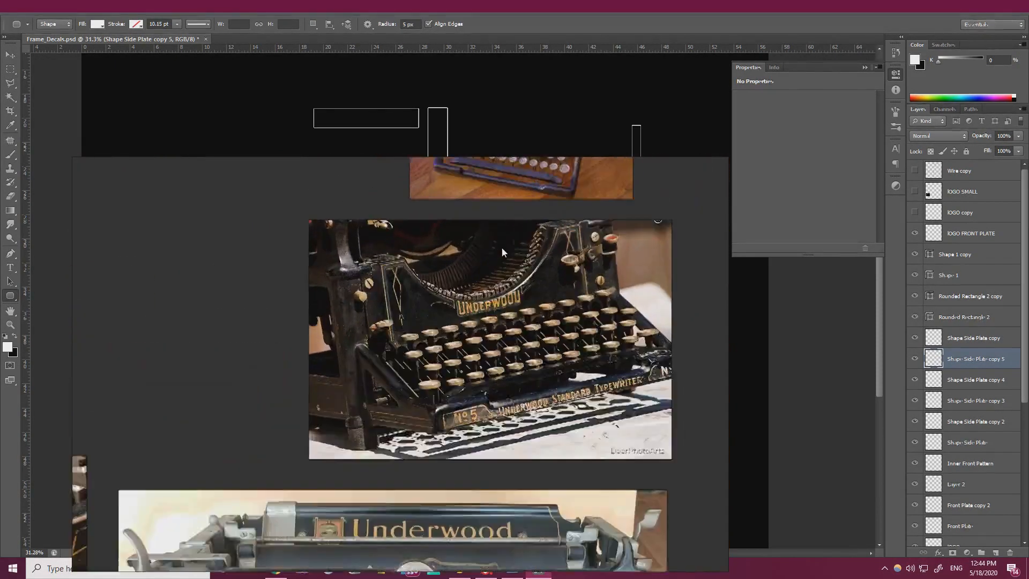
Examine the No 5 lettering, the Underwood logos and the carriage lettering in the remaining reference photos.
scroll(502, 249, "up", 2)
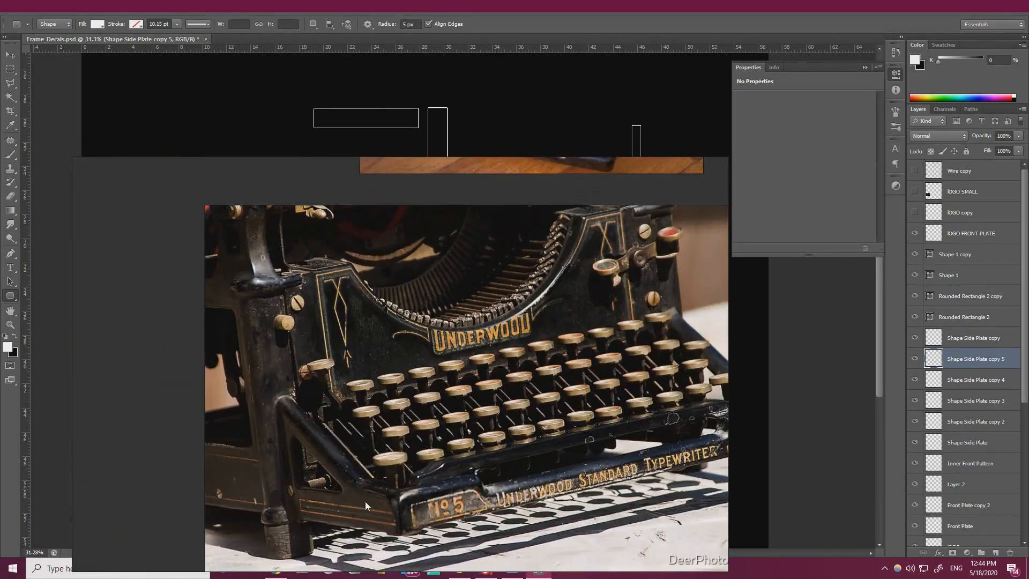
scroll(291, 490, "down", 5)
middle_click_drag(291, 490, 472, 373)
middle_click_drag(269, 388, 471, 314)
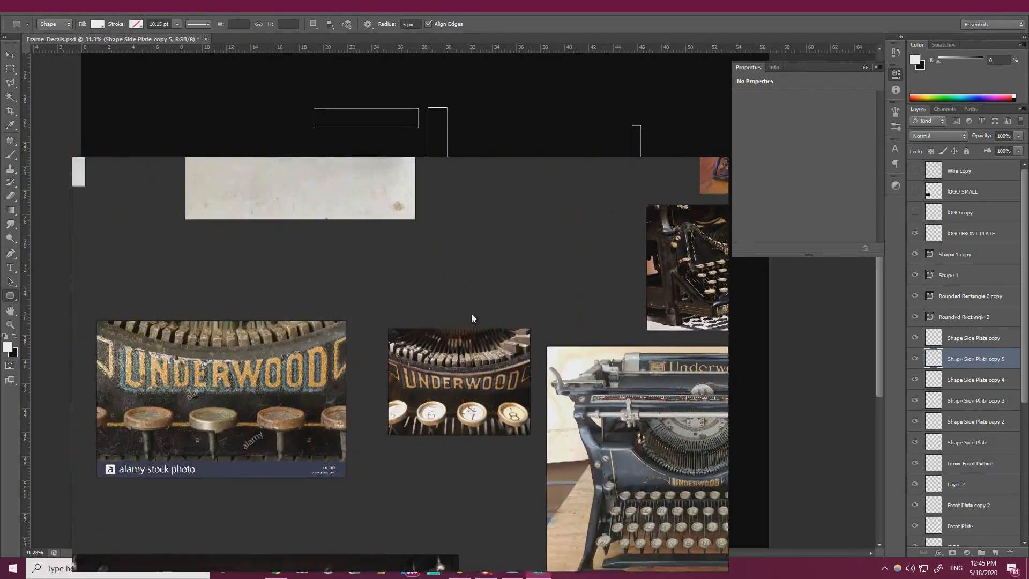
scroll(471, 313, "down", 4)
middle_click_drag(350, 354, 475, 201)
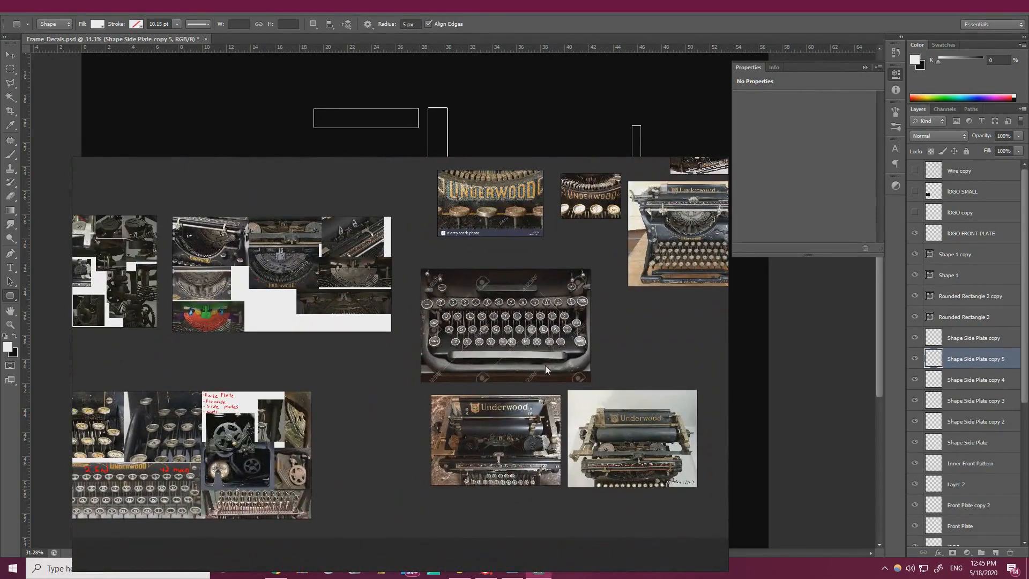
middle_click_drag(633, 475, 486, 348)
scroll(487, 347, "up", 4)
scroll(427, 307, "up", 2)
middle_click_drag(426, 315, 400, 371)
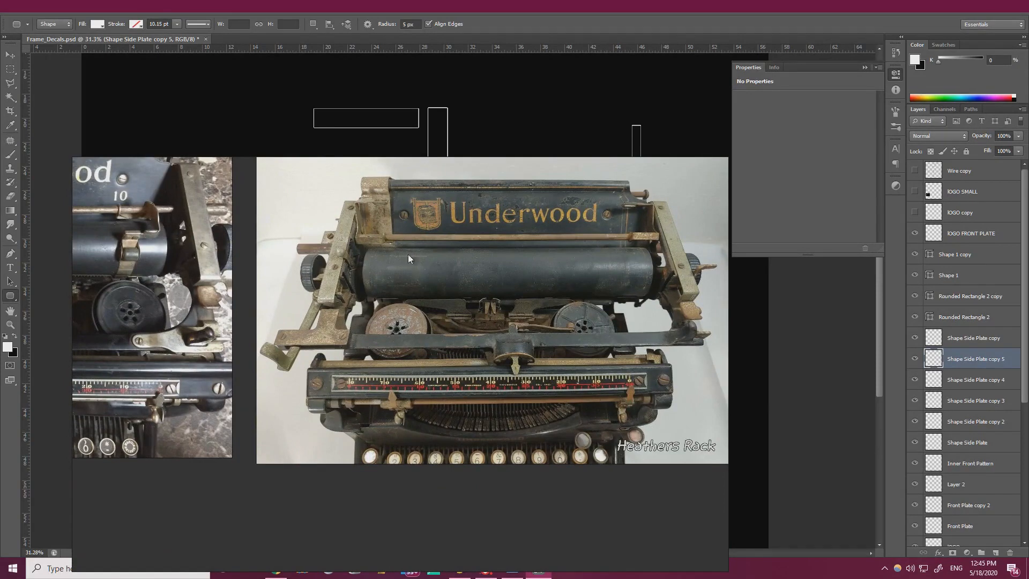
scroll(472, 225, "up", 1)
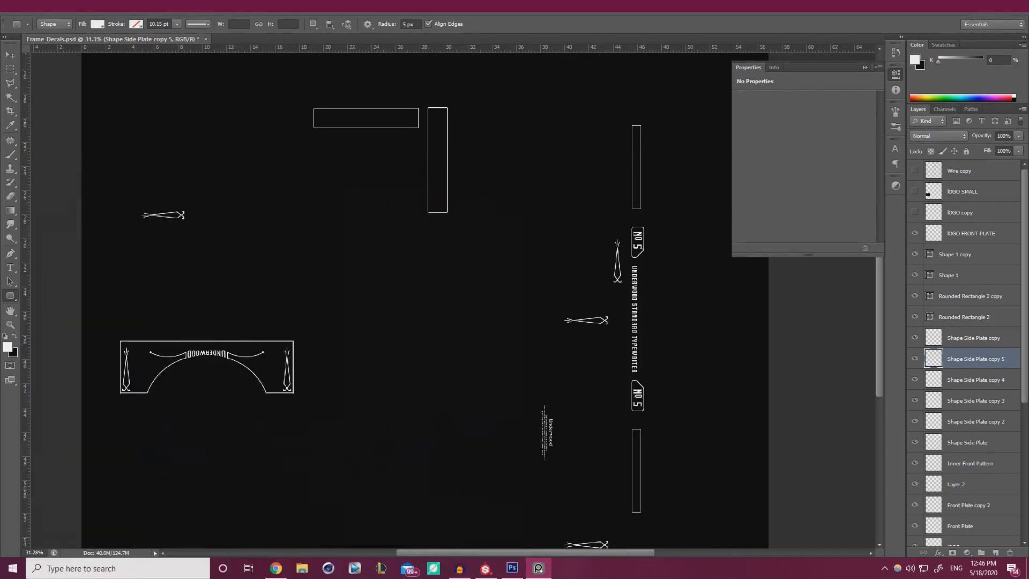
Return to Photoshop and quit it, saving the changes to Frame_Decals.psd.
left_click(508, 30)
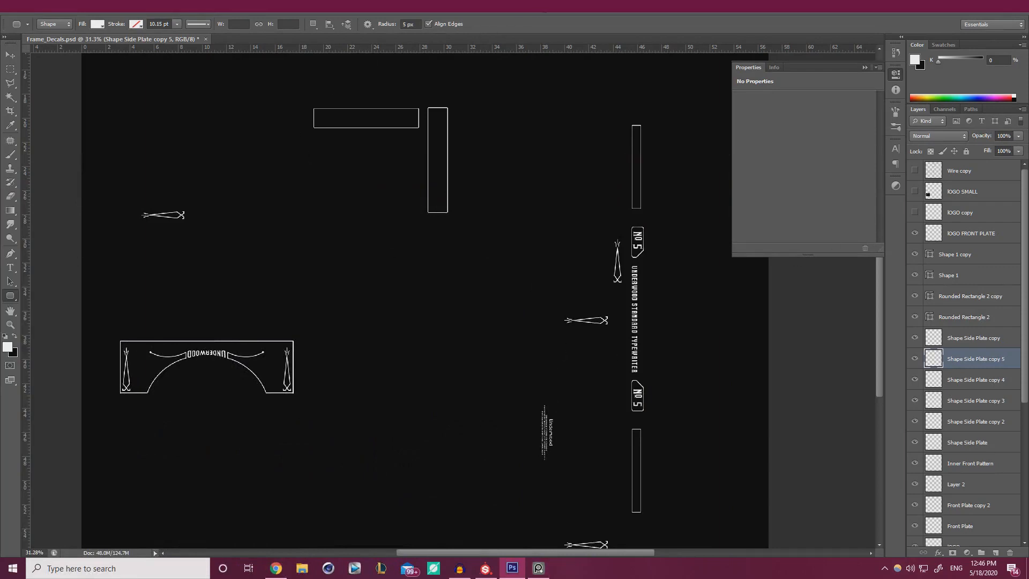
key("ctrl+q")
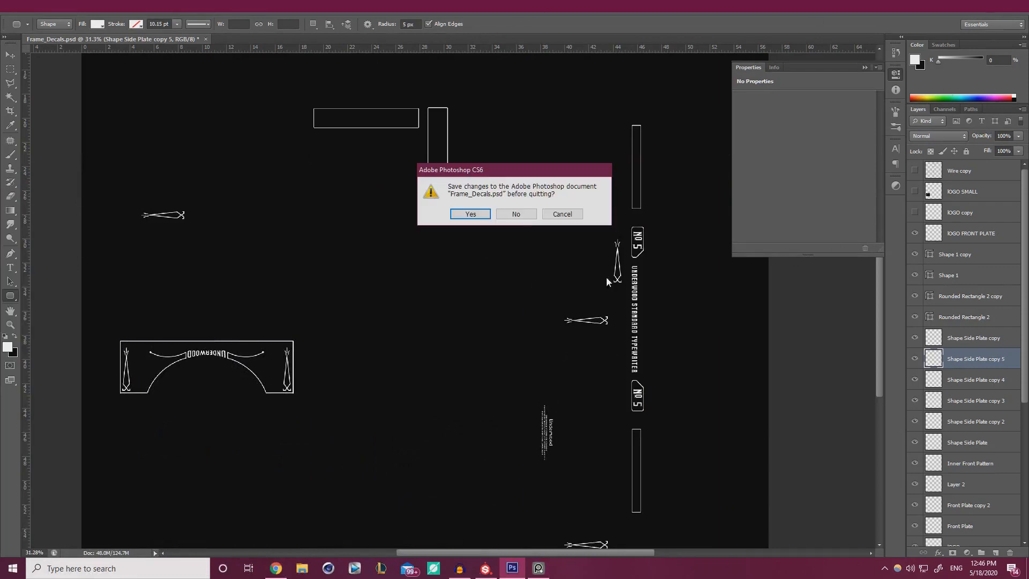
left_click(470, 215)
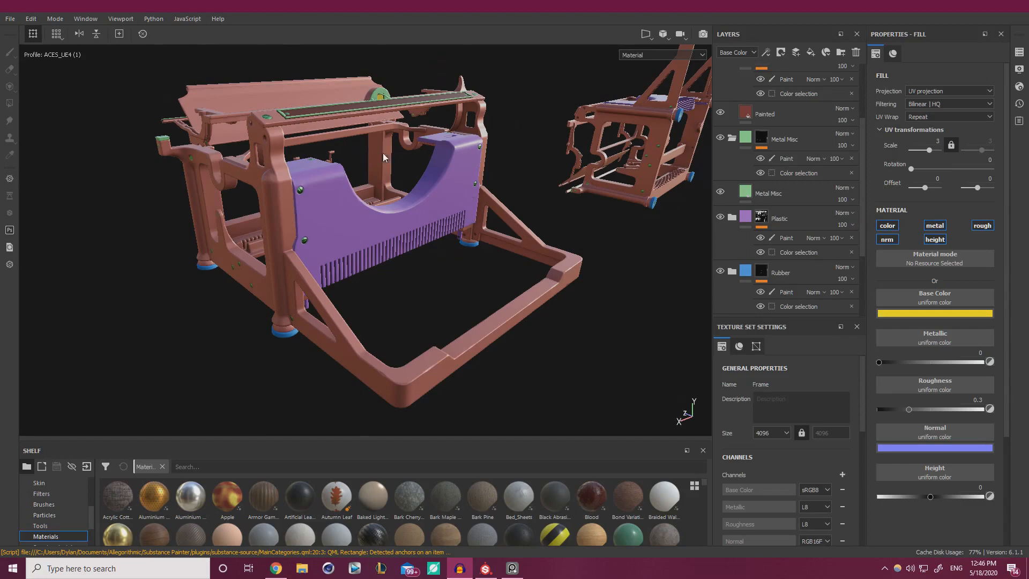
In File Explorer, open the Frame folder under Desktop, Typewriter_Tutorial, WorkFiles, Baked Textured.
left_click(302, 570)
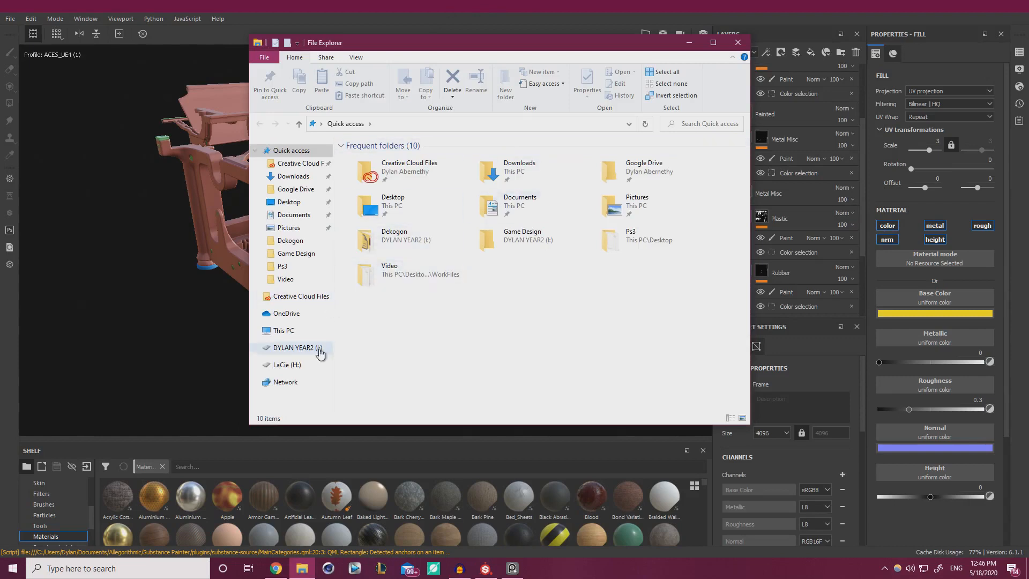
left_click(284, 330)
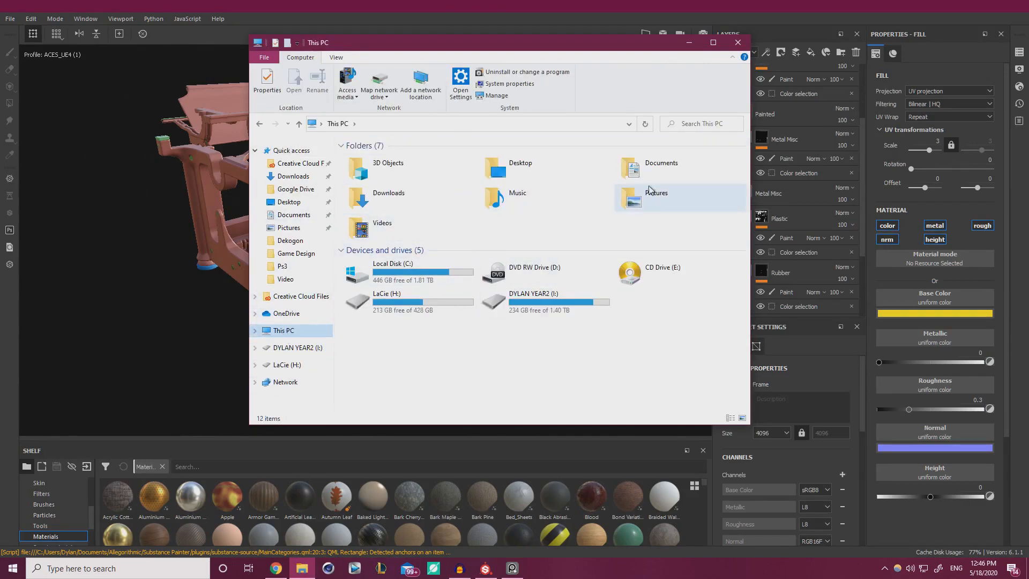
double_click(517, 167)
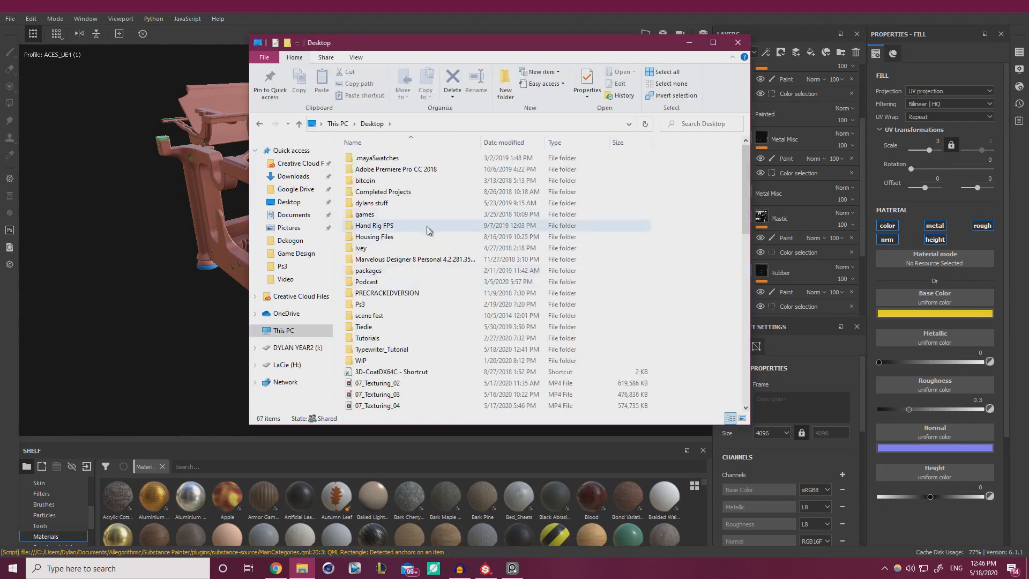
double_click(376, 352)
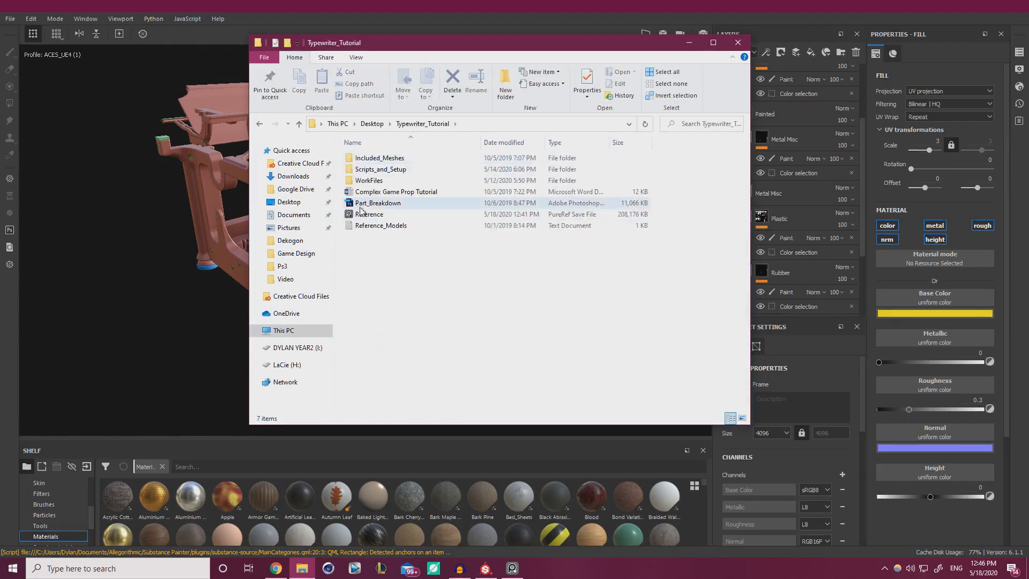
double_click(370, 180)
double_click(385, 169)
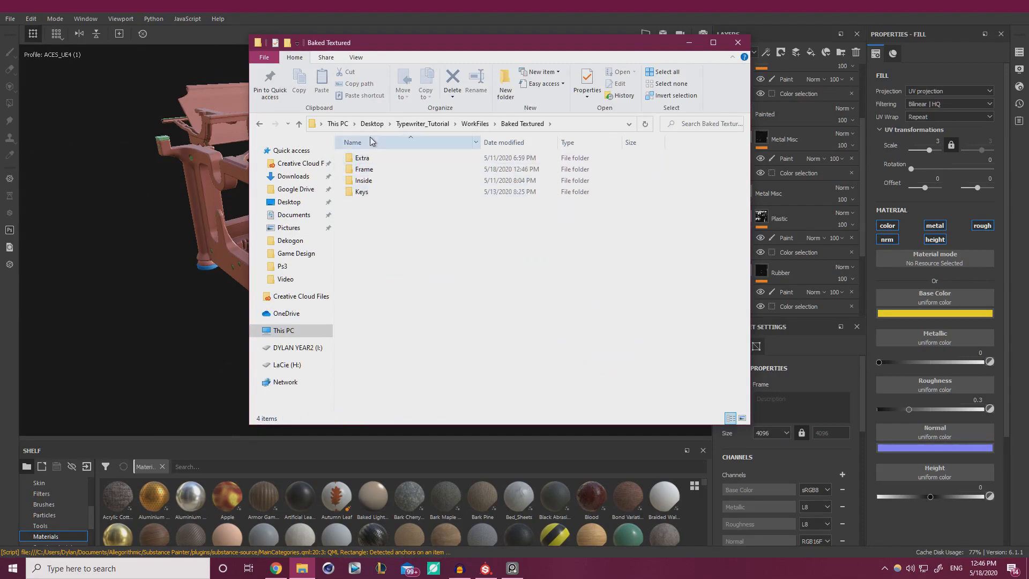
double_click(365, 169)
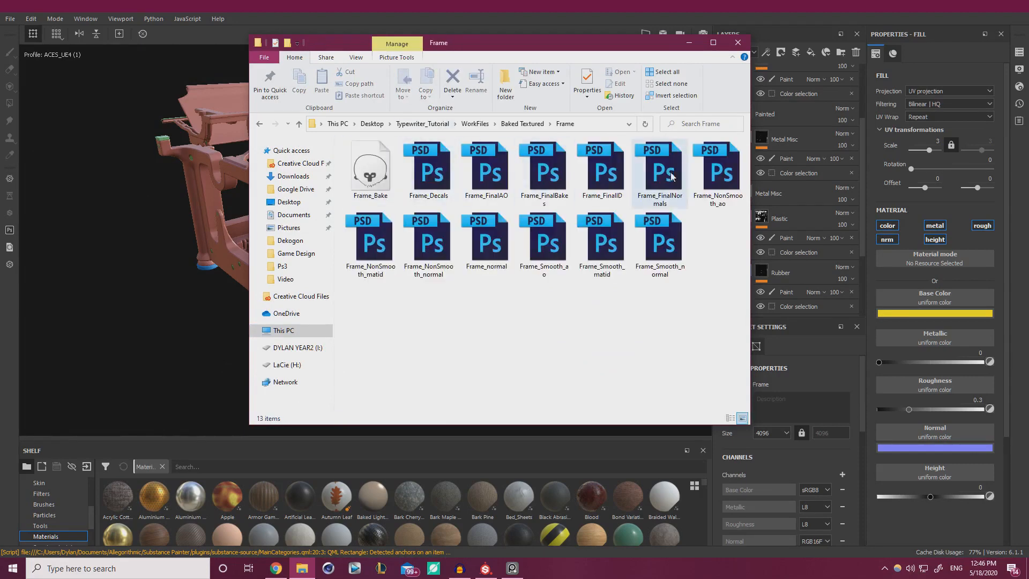
Import Frame_Decals.psd into Substance Painter as a texture, stored in the project TypeWriter_01.
left_click(429, 176)
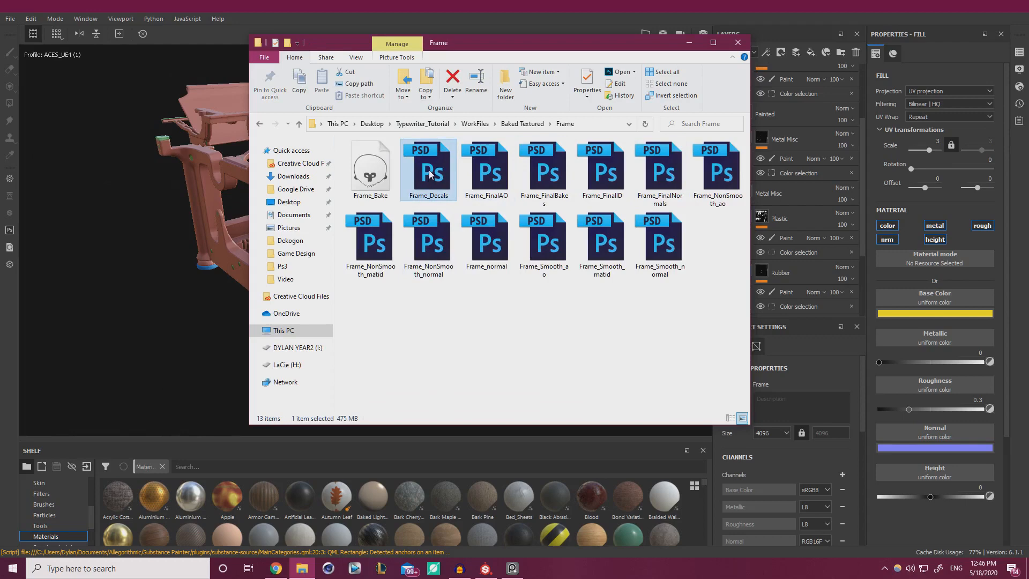
left_click_drag(430, 174, 341, 505)
left_click(689, 42)
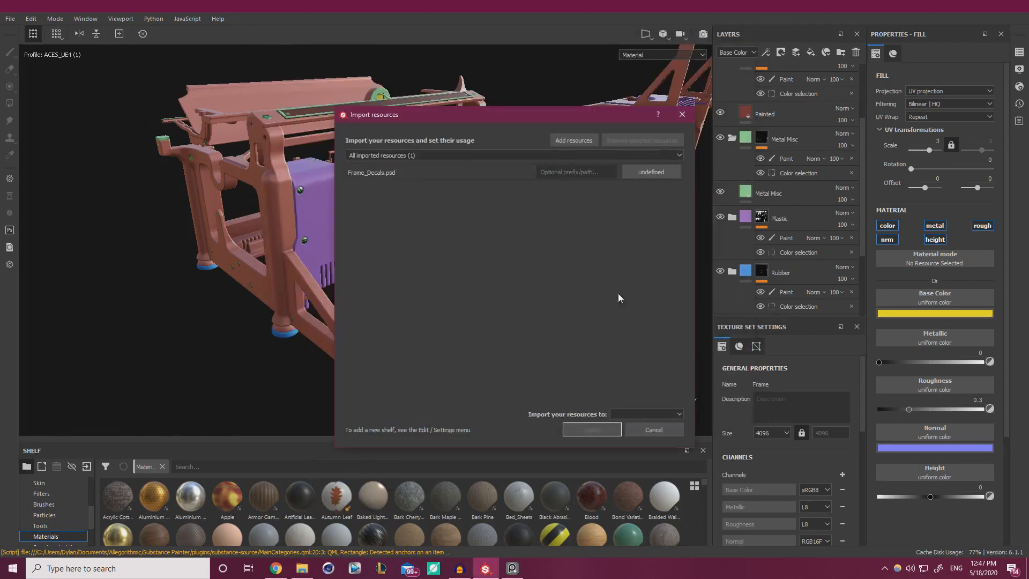
left_click(644, 175)
left_click(670, 215)
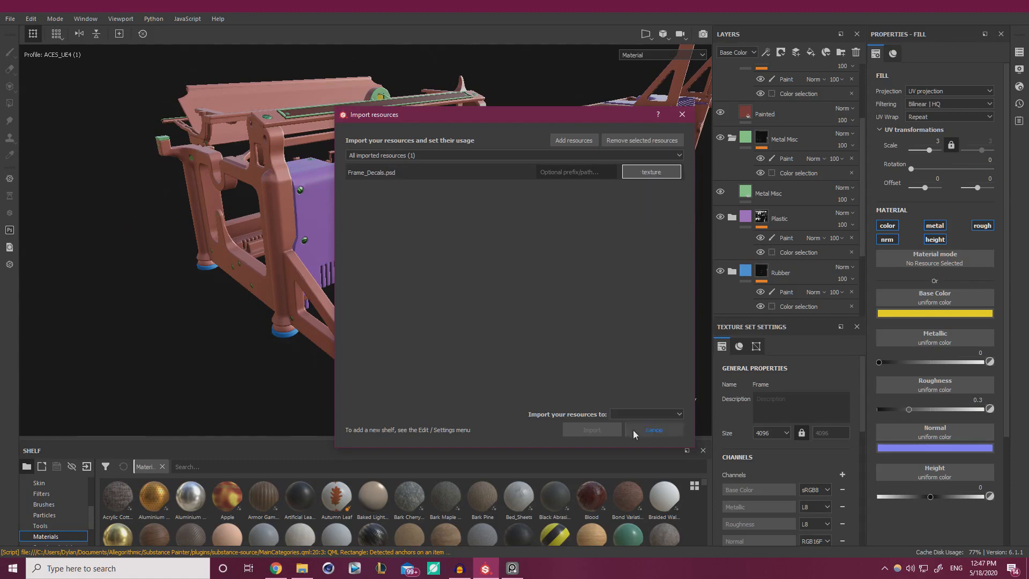
left_click(669, 417)
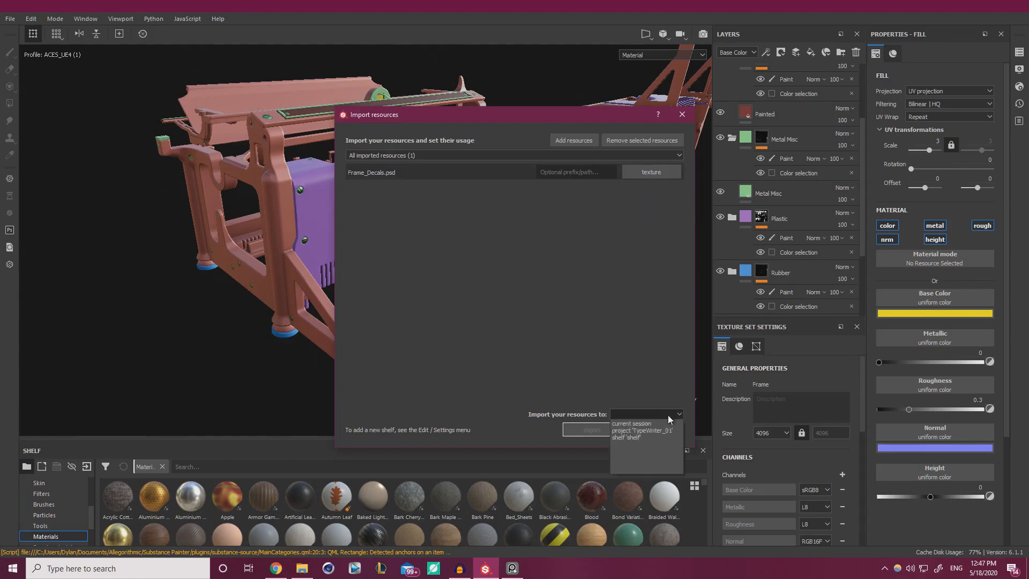
left_click(643, 431)
left_click(600, 428)
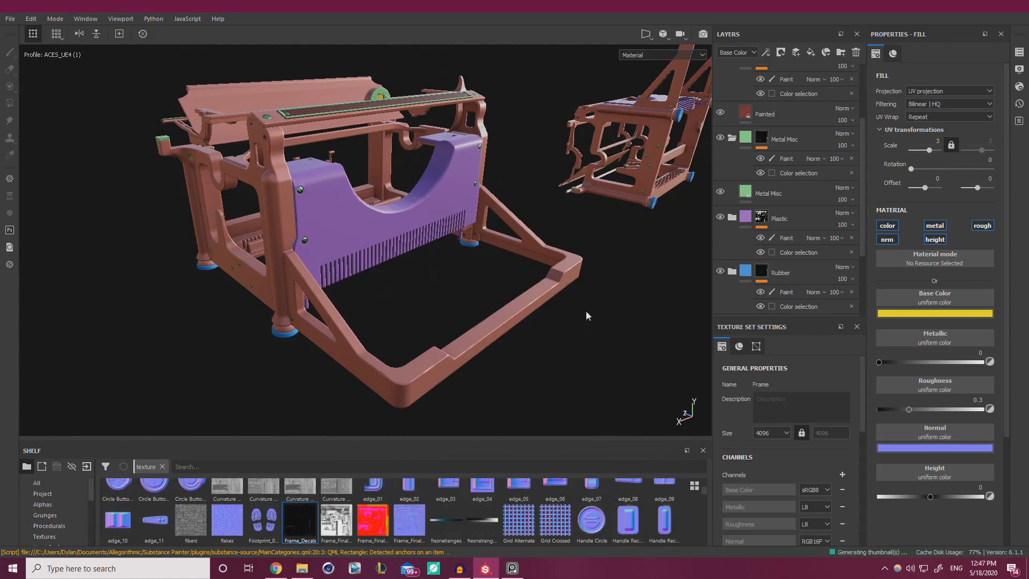
left_click_drag(480, 196, 419, 324, "alt")
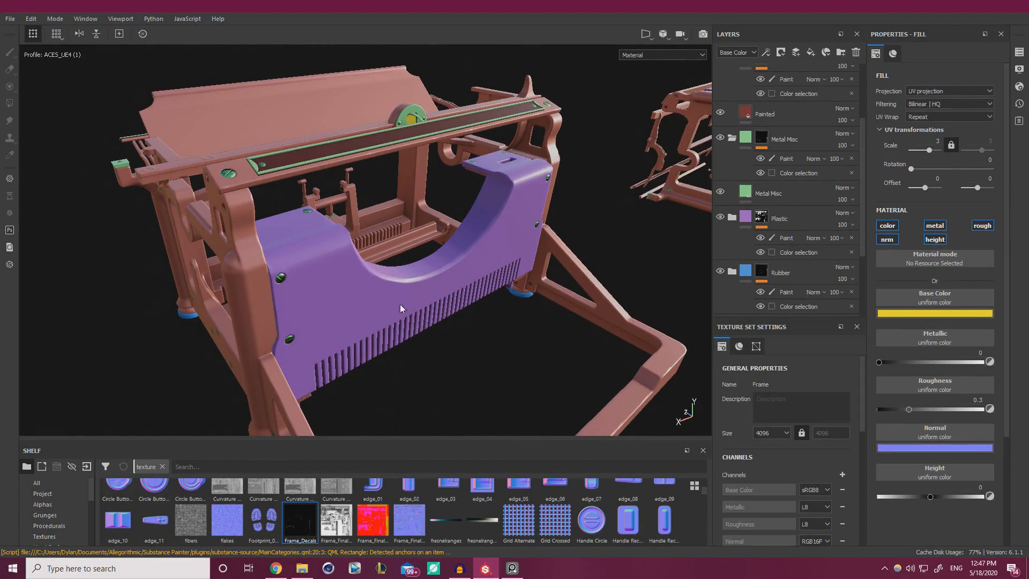
left_click_drag(400, 304, 319, 235, "alt")
left_click_drag(349, 279, 410, 221, "alt")
scroll(748, 157, "up", 3)
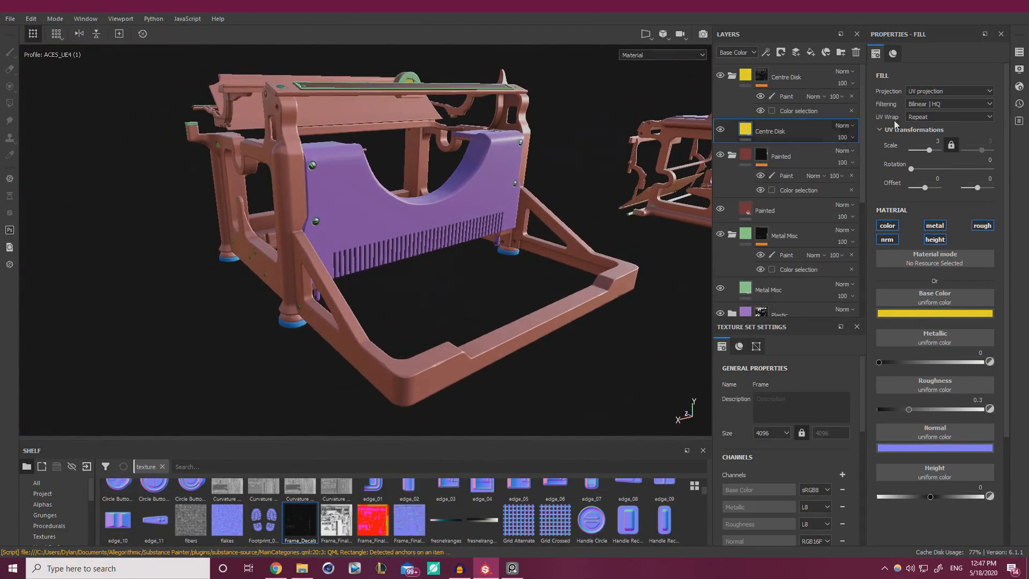
Switch to the PureRef board and examine the side-view photo of the black frame, especially the triangular front arm.
key("alt+Tab")
right_click_drag(306, 274, 431, 273)
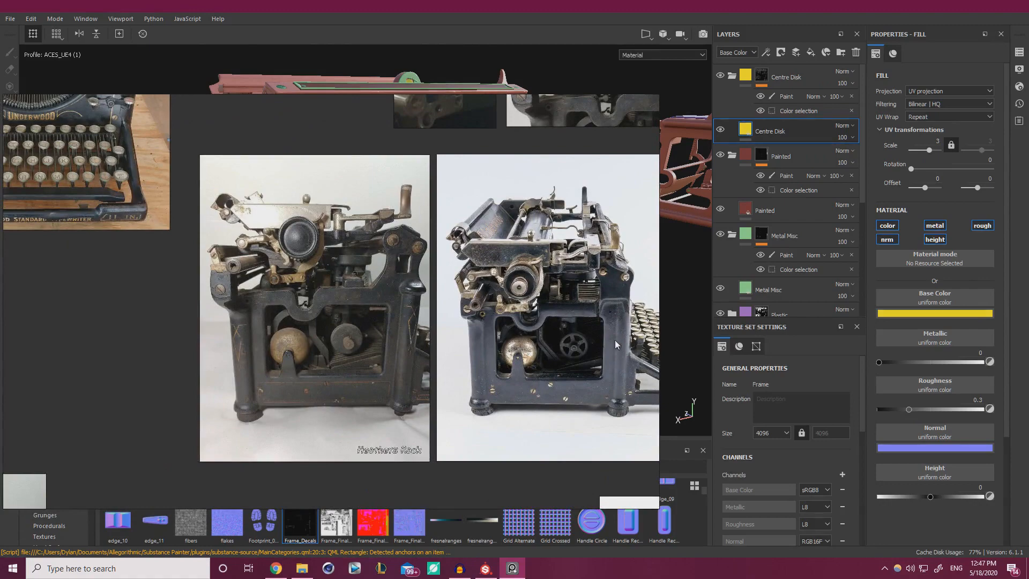
middle_click_drag(655, 356, 519, 355)
scroll(558, 367, "up", 2)
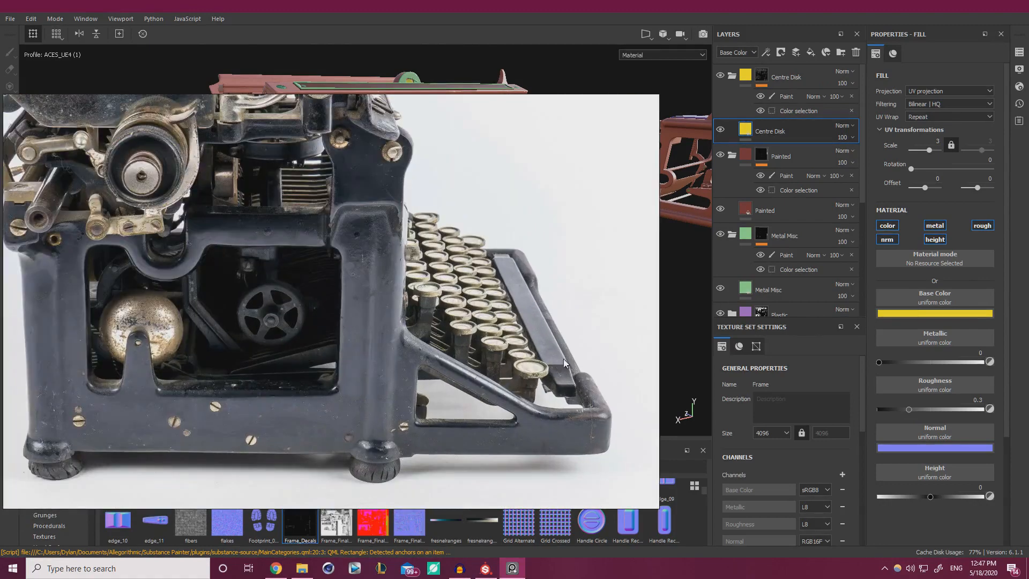
scroll(551, 413, "up", 4)
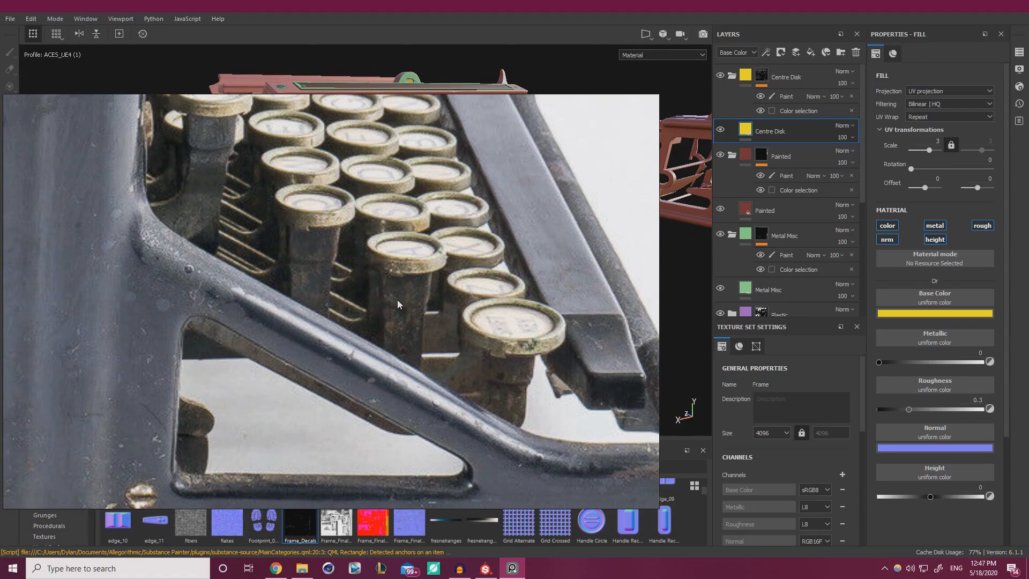
scroll(446, 384, "down", 3)
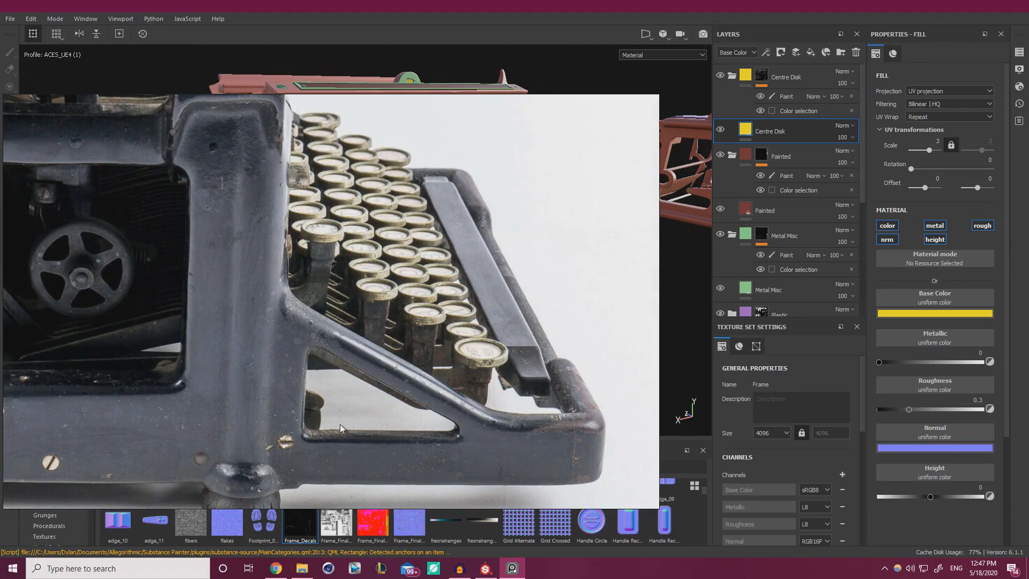
Examine the paint surface, dents and wear on the front column and lower frame around the rubber foot.
scroll(217, 262, "up", 3)
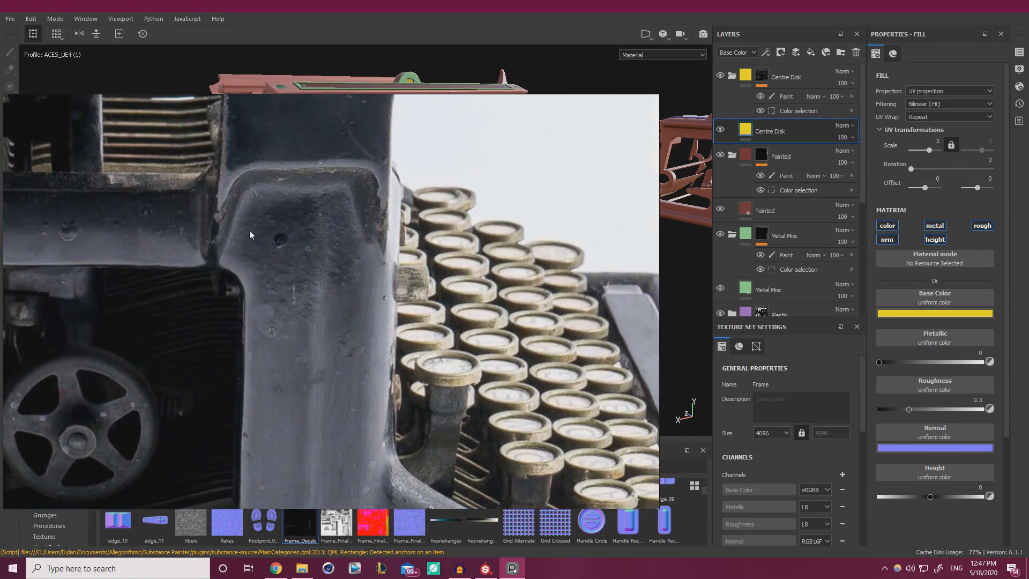
scroll(249, 234, "up", 2)
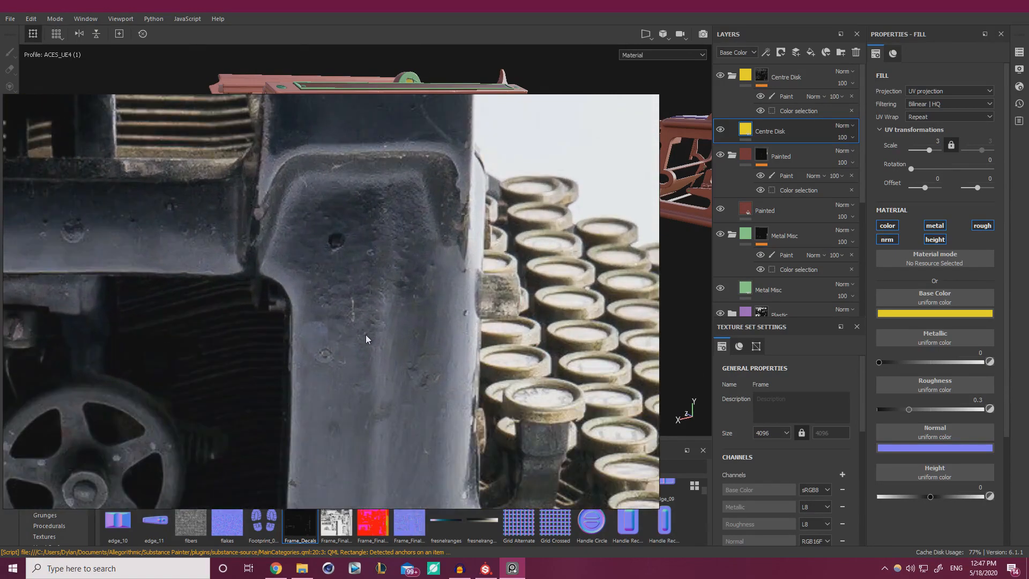
scroll(319, 319, "up", 3)
scroll(332, 344, "down", 6)
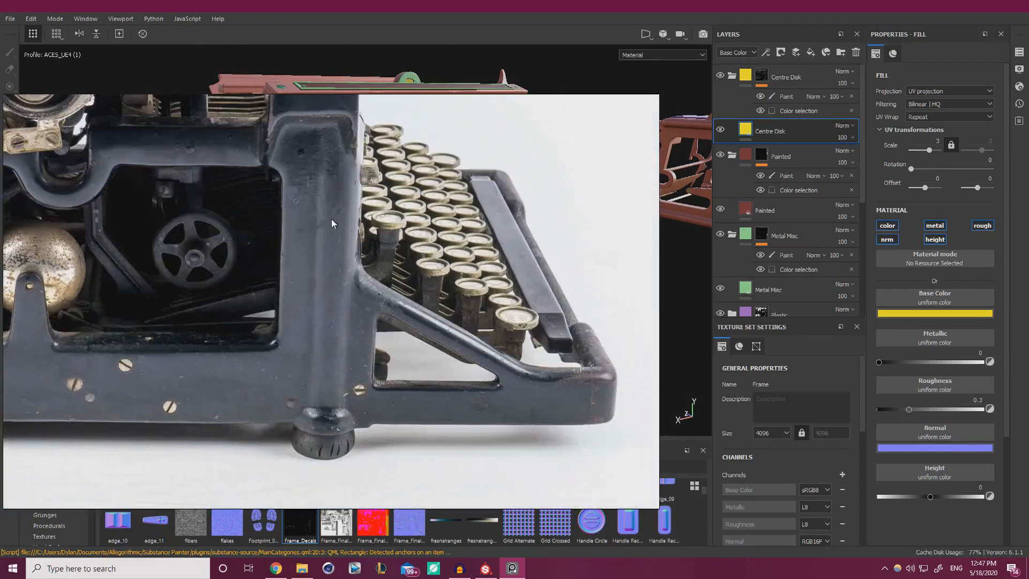
scroll(588, 390, "up", 3)
scroll(453, 337, "down", 2)
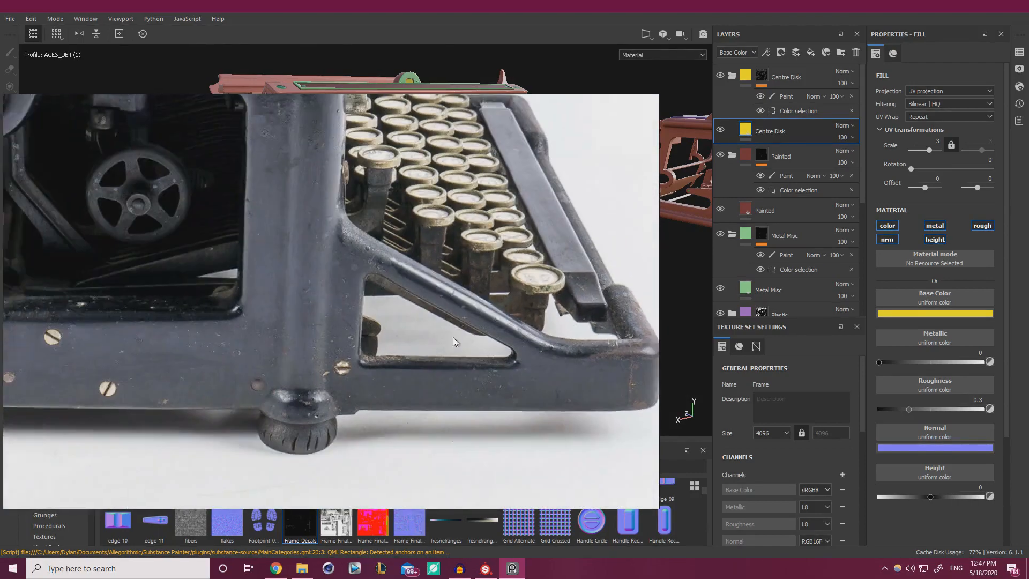
scroll(422, 326, "up", 4)
middle_click_drag(278, 283, 352, 282)
scroll(352, 358, "up", 1)
middle_click_drag(582, 310, 158, 269)
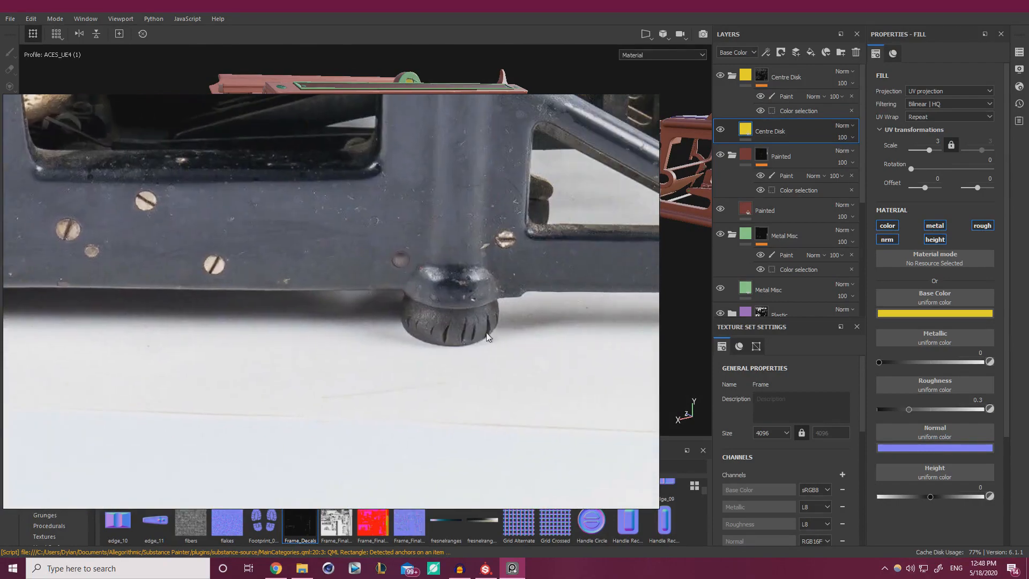
Compare the reference photos of the frame's side columns, curved upper cutout and worn paint, then return to Substance Painter.
scroll(439, 302, "down", 5)
middle_click_drag(400, 240, 394, 389)
scroll(289, 226, "up", 3)
scroll(252, 233, "up", 1)
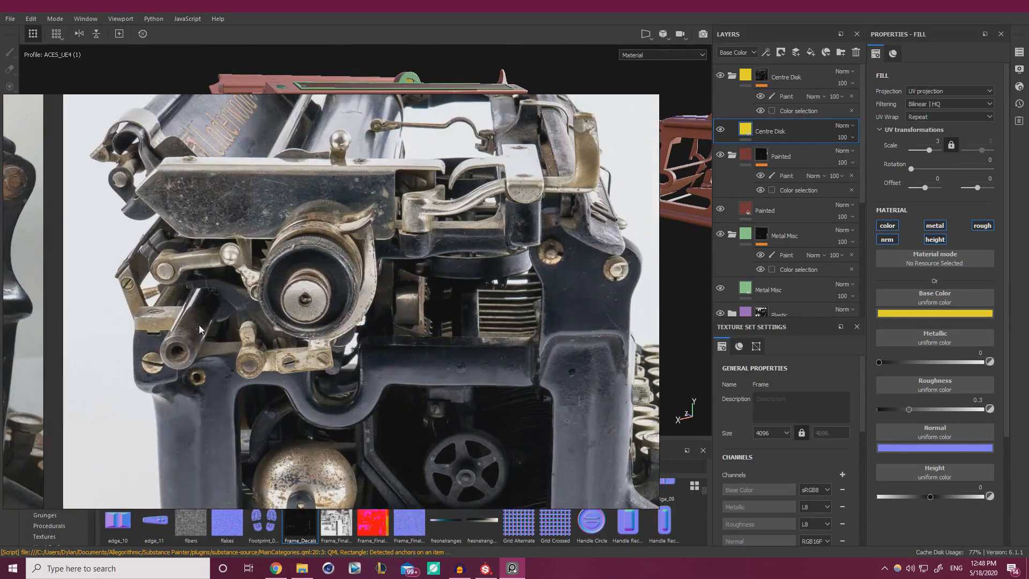
middle_click_drag(201, 326, 272, 217)
scroll(171, 230, "up", 1)
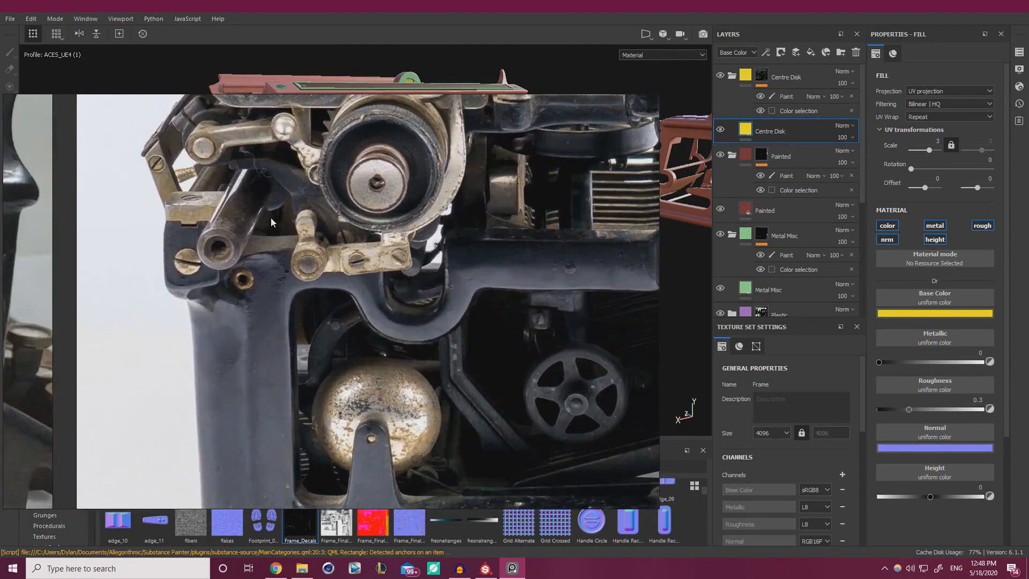
scroll(271, 217, "down", 3)
middle_click_drag(166, 268, 391, 262)
scroll(332, 311, "up", 3)
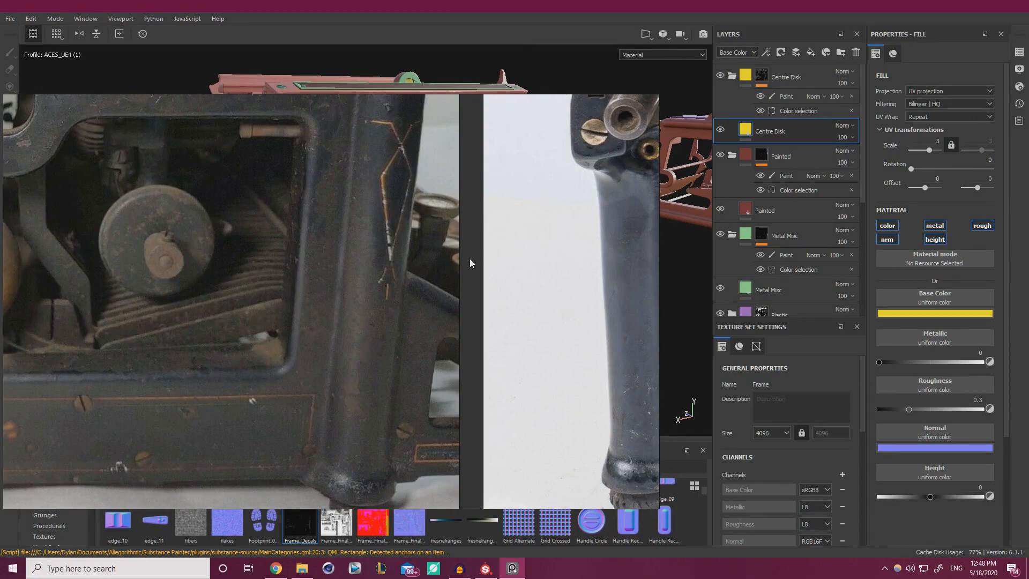
key("ctrl+m")
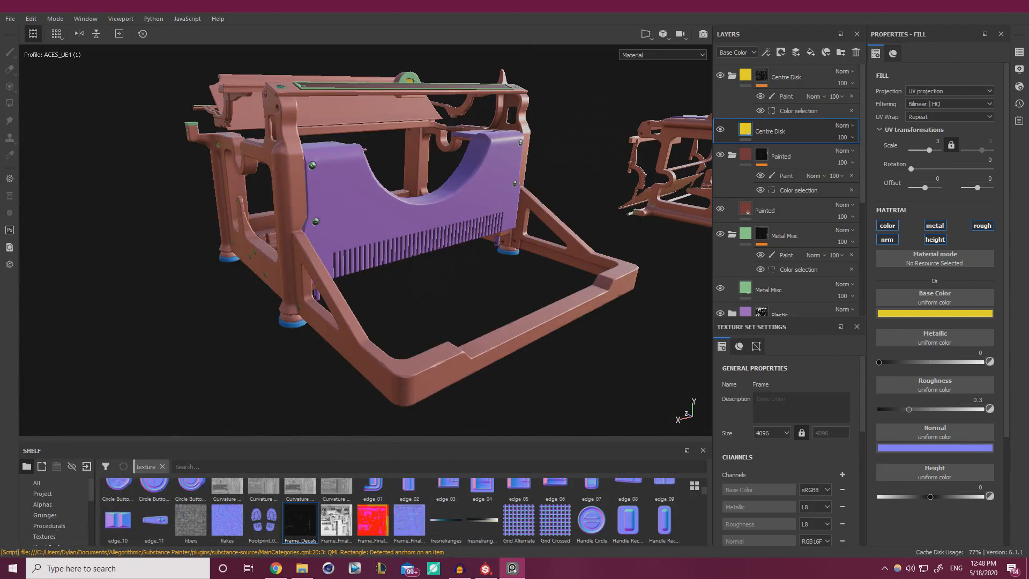
Hide the Frame texture set, show the Keys texture set and make Keys the active set.
left_click(1019, 52)
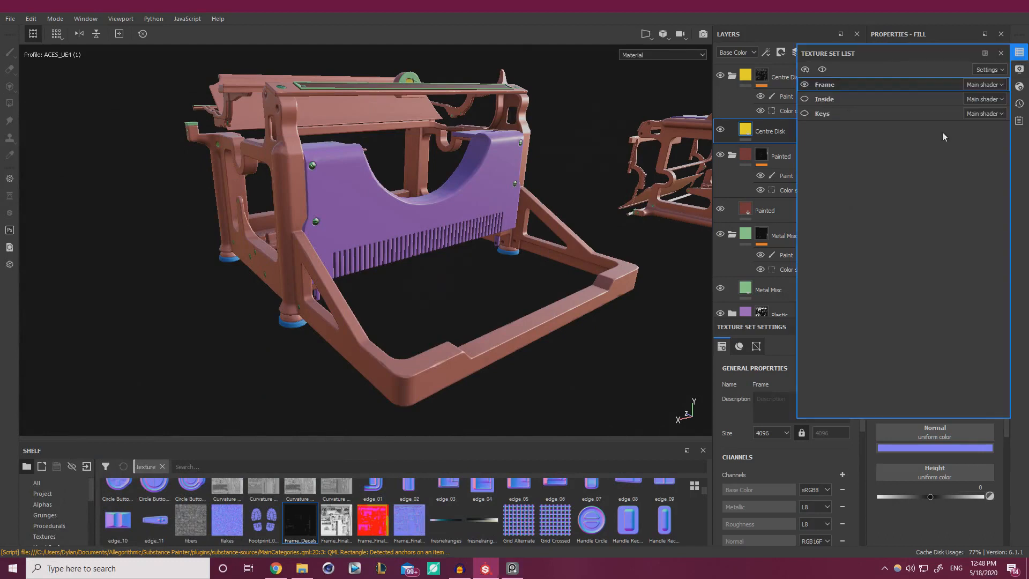
left_click(805, 85)
left_click(804, 114)
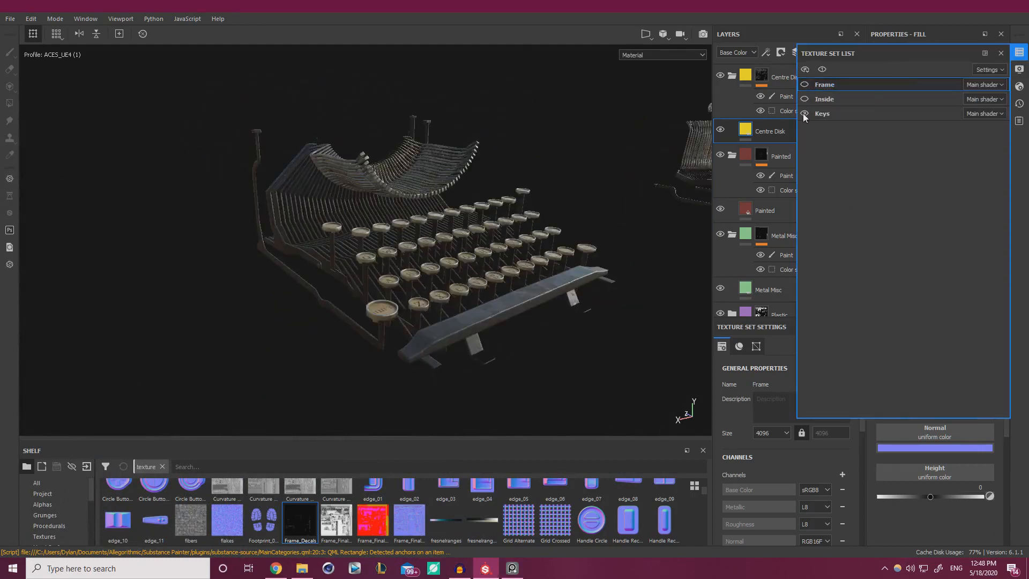
left_click(833, 114)
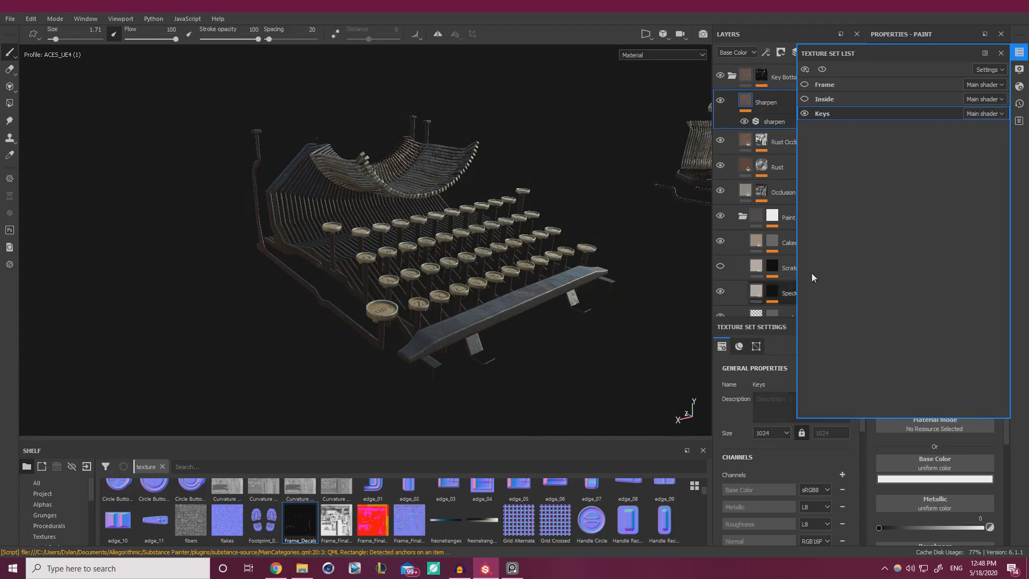
left_click(1019, 54)
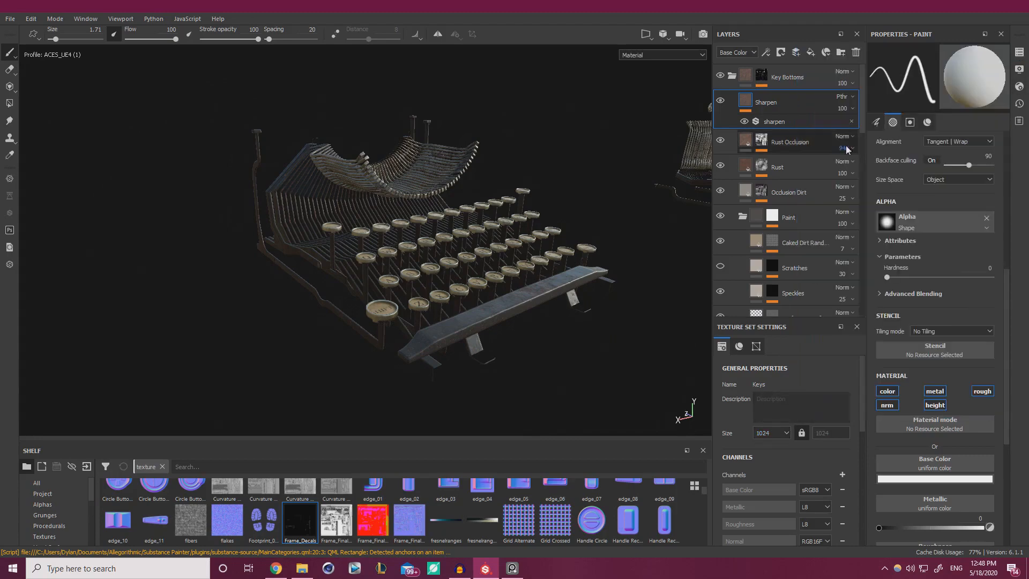
Collapse the open layer groups and toggle the visibility of Metal and Painted Metal to identify which parts each covers.
left_click(732, 76)
left_click(732, 201)
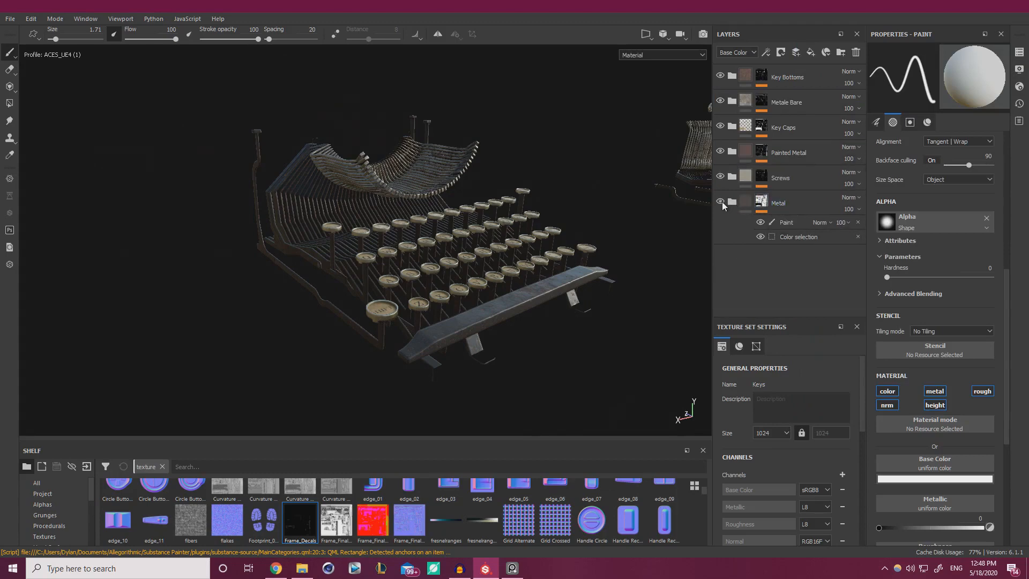
left_click(722, 202)
left_click(722, 202)
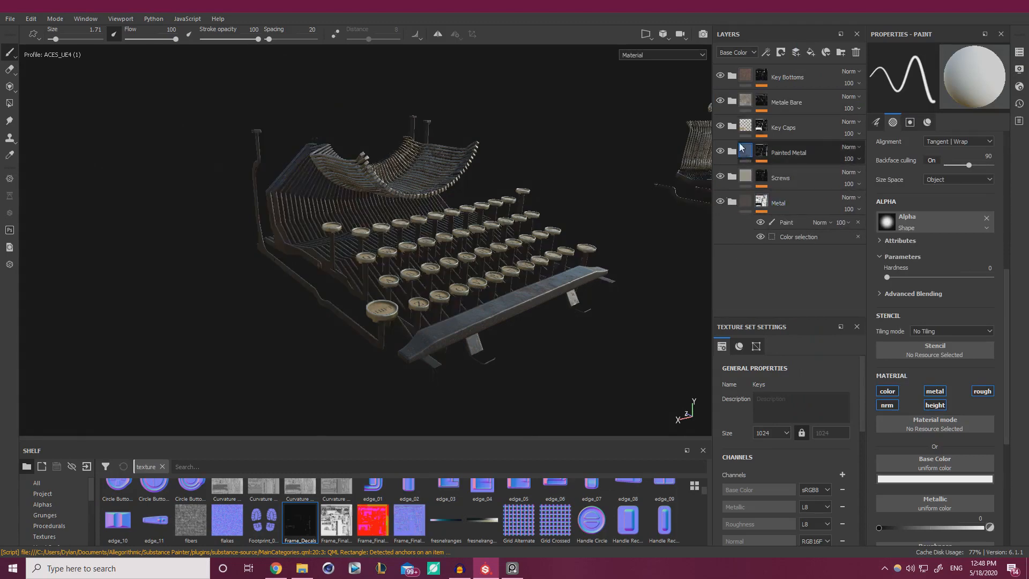
left_click(720, 150)
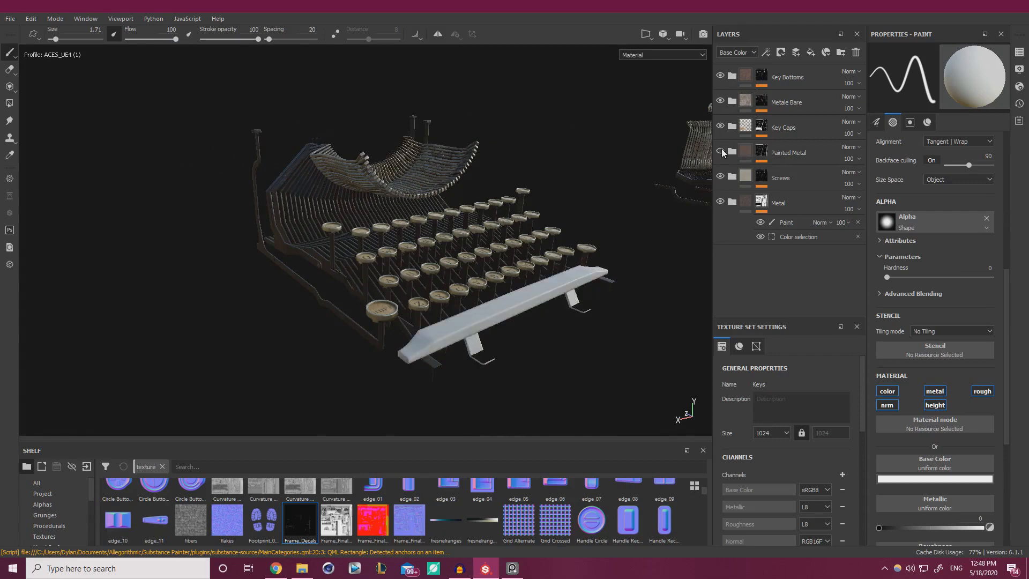
left_click(721, 150)
left_click(721, 150)
left_click(721, 150)
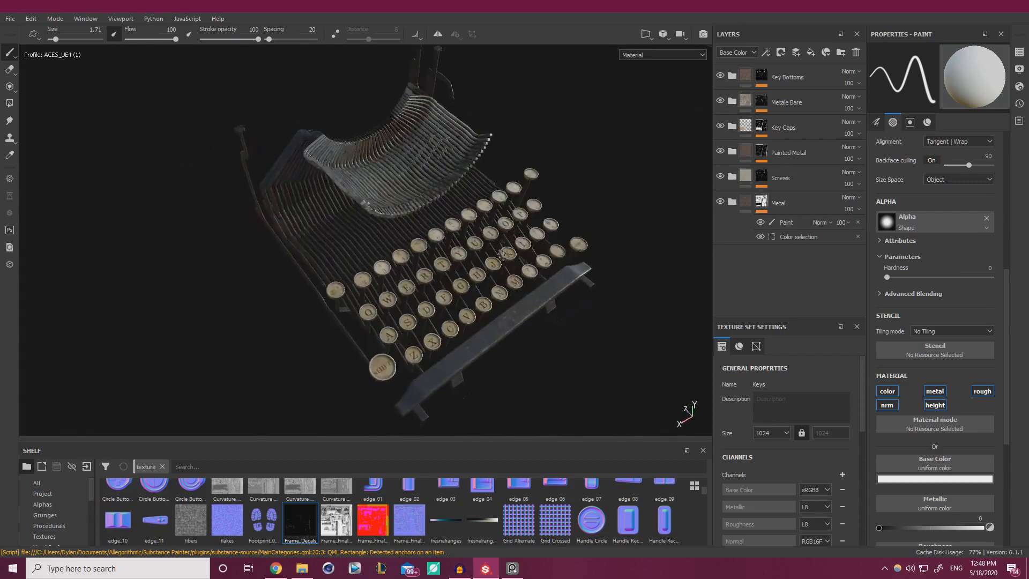
Copy the Steel Painted Worn group with all its layers from the Painted Metal group, and collapse it.
left_click(732, 151)
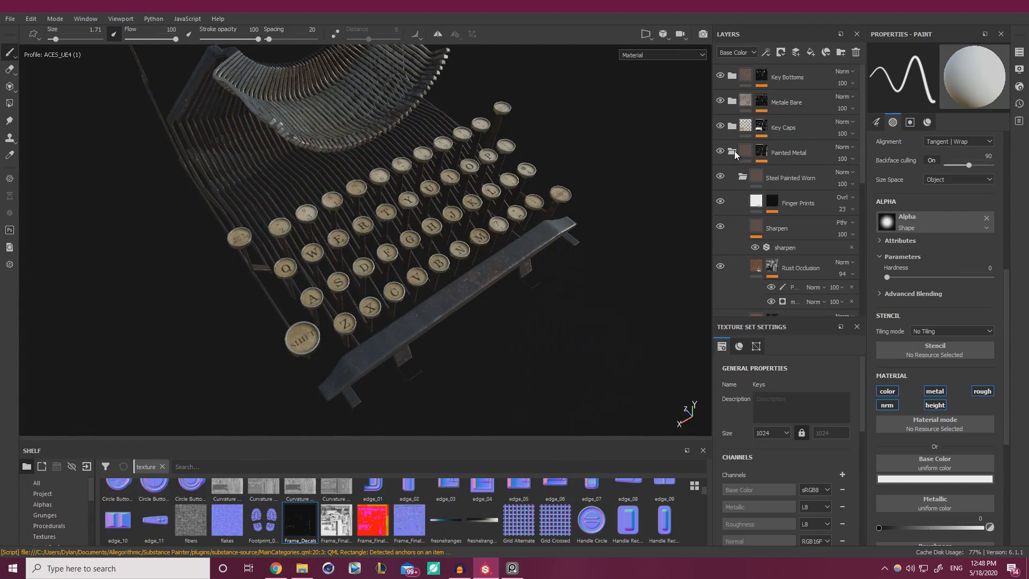
left_click(787, 177)
scroll(811, 197, "down", 8)
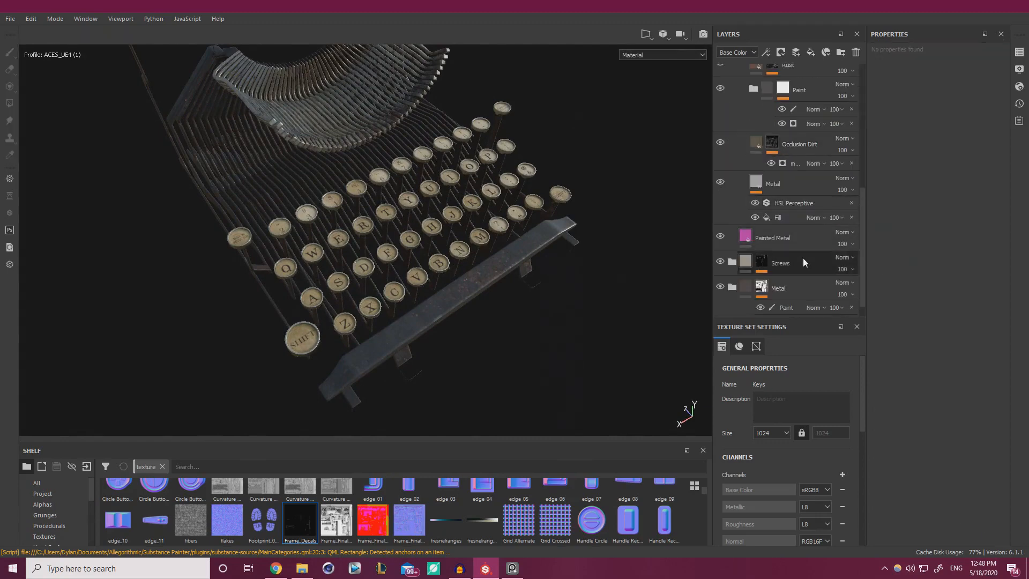
left_click(786, 182, "shift")
right_click(783, 183)
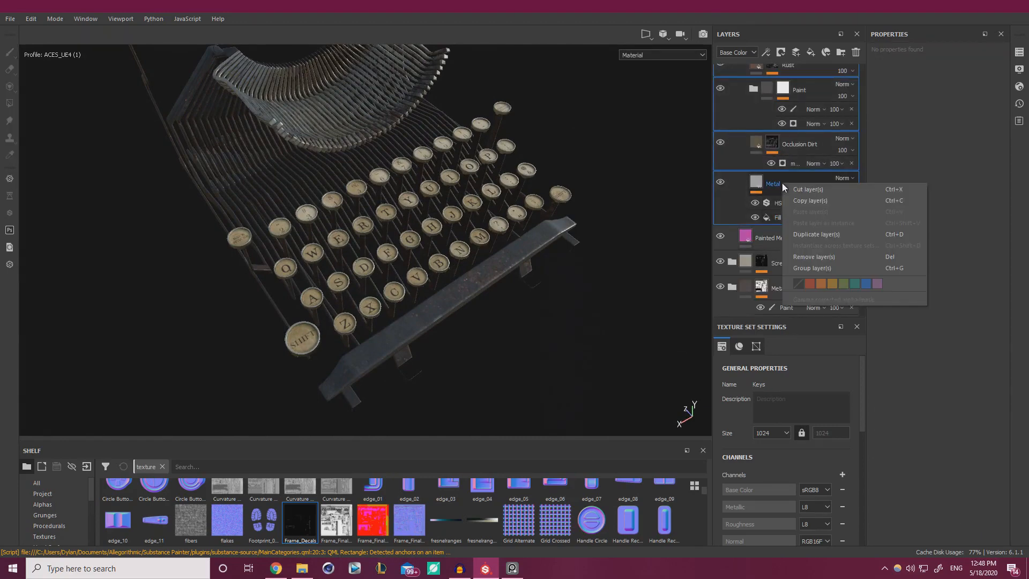
left_click(809, 201)
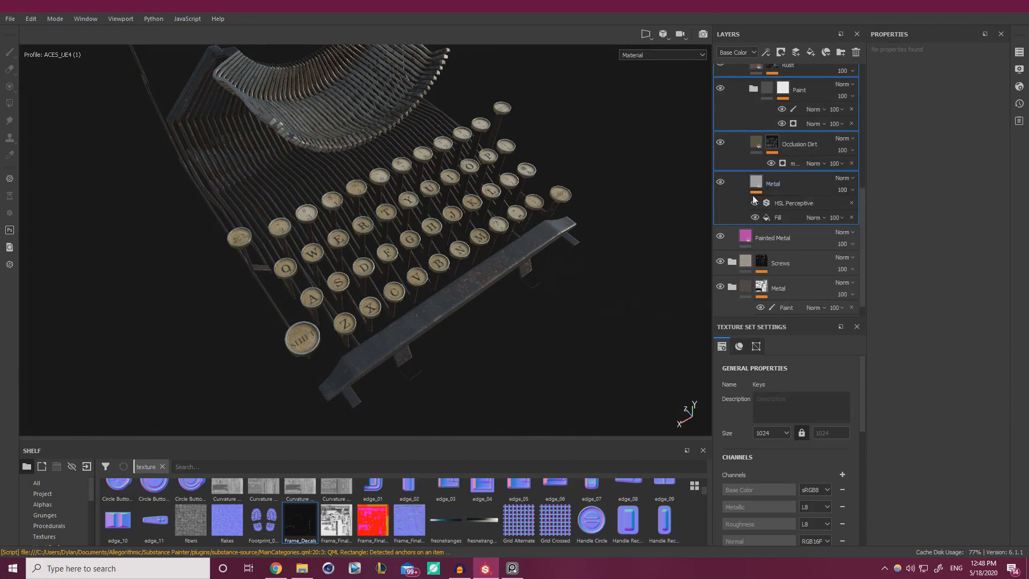
scroll(750, 182, "up", 8)
left_click(742, 176)
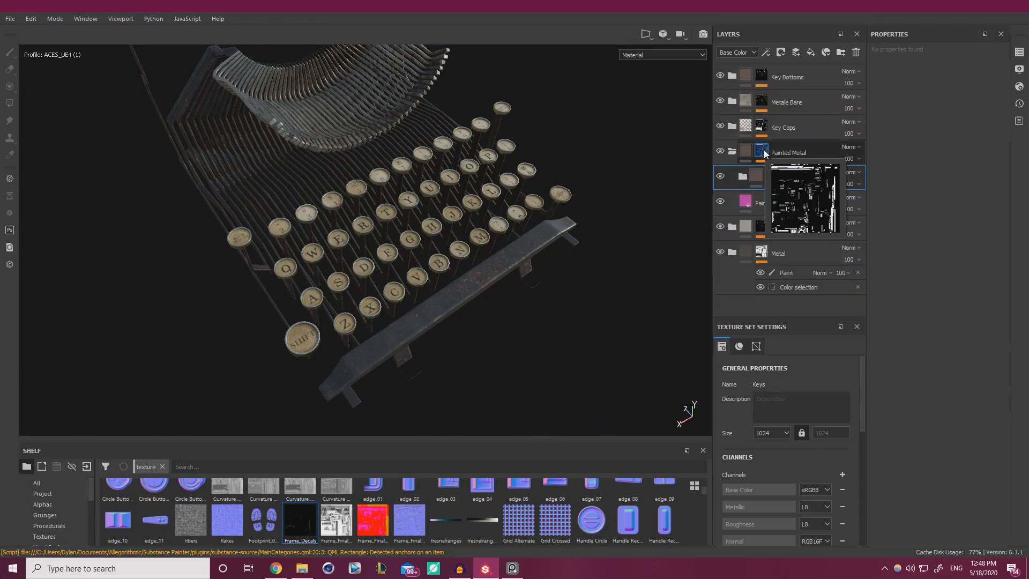
Show the Frame texture set, hide Keys and make Frame the active set again.
left_click(1020, 54)
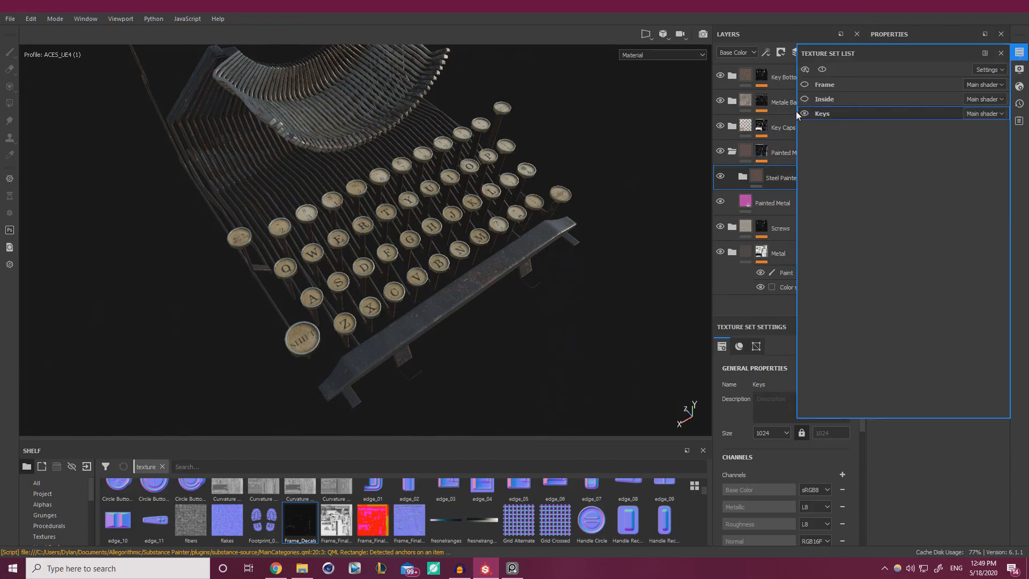
left_click(802, 86)
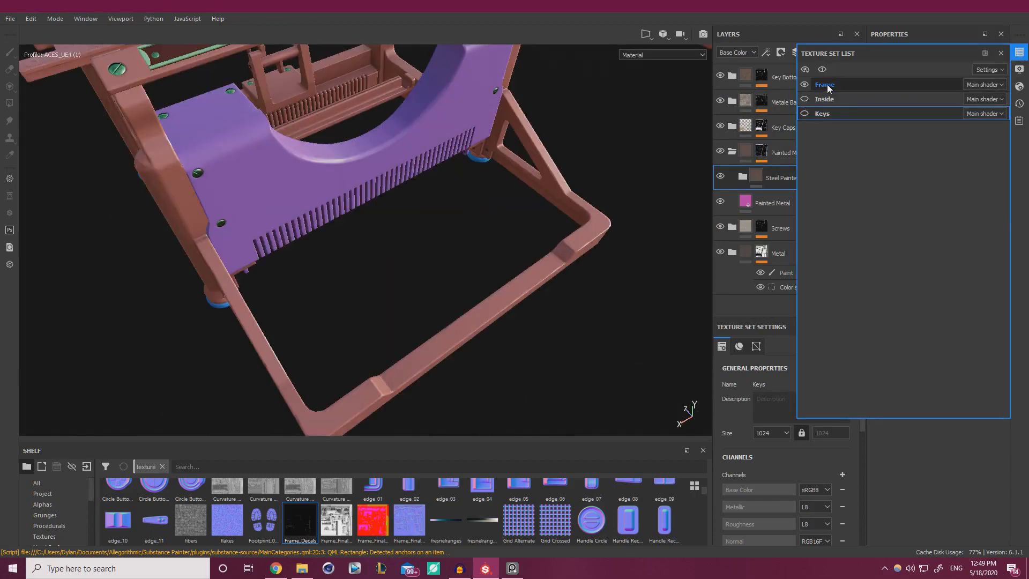
left_click(824, 84)
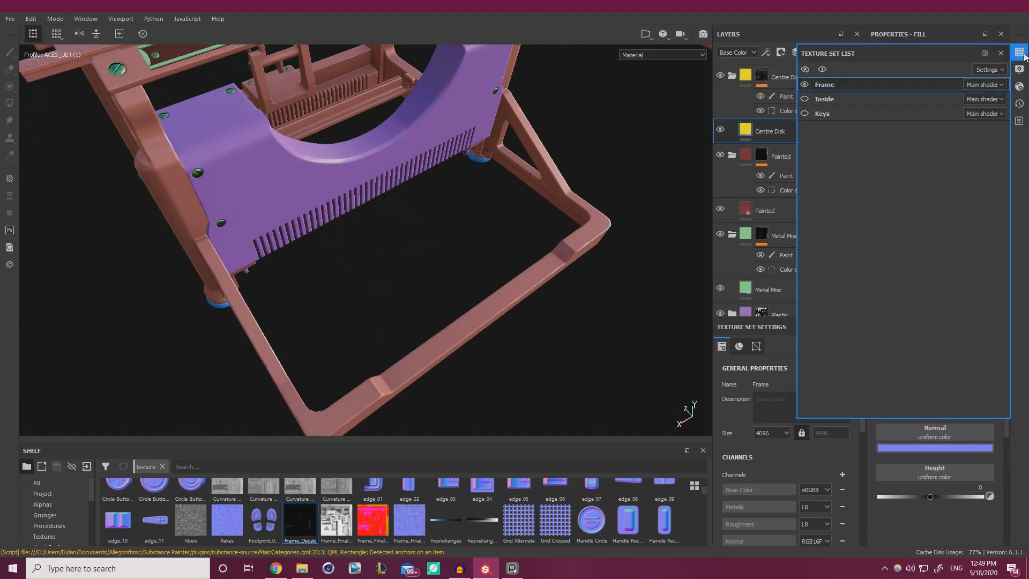
left_click(1001, 54)
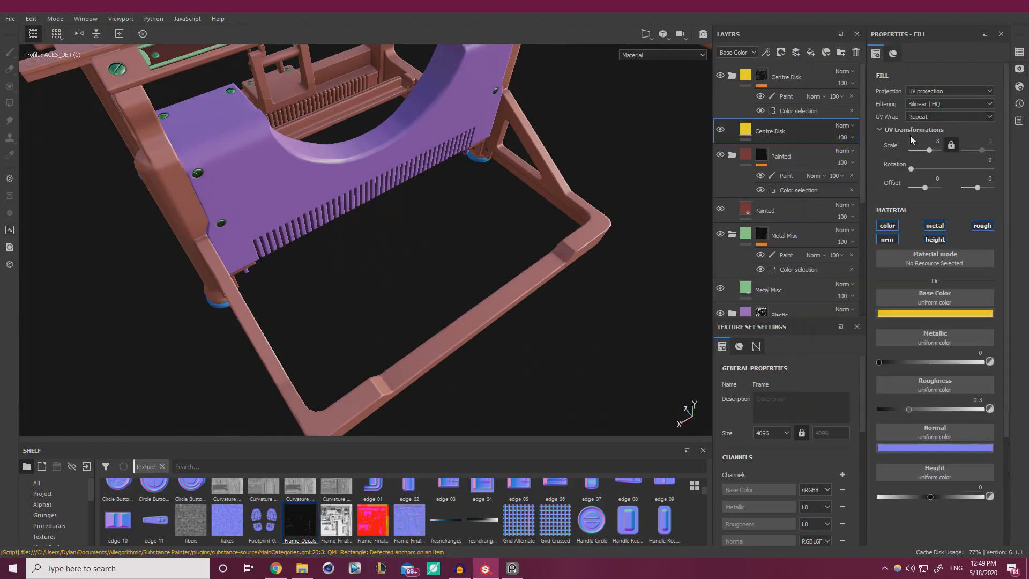
Expand the Metal Frame group and paste the copied Steel Painted Worn layers above its Metal Frame fill layer.
left_click(733, 76)
scroll(745, 233, "down", 2)
scroll(744, 227, "up", 1)
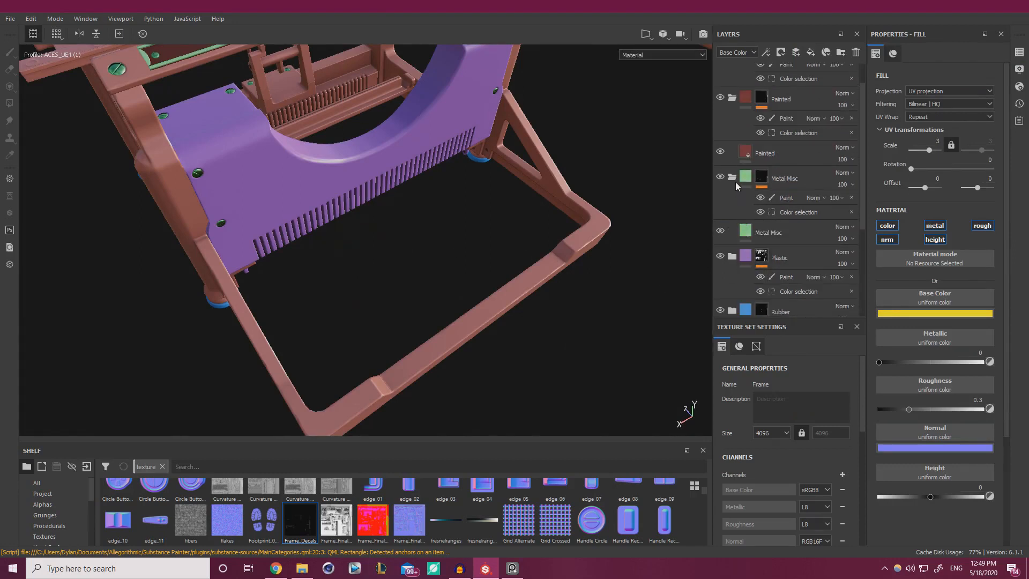
left_click(733, 178)
scroll(782, 179, "down", 4)
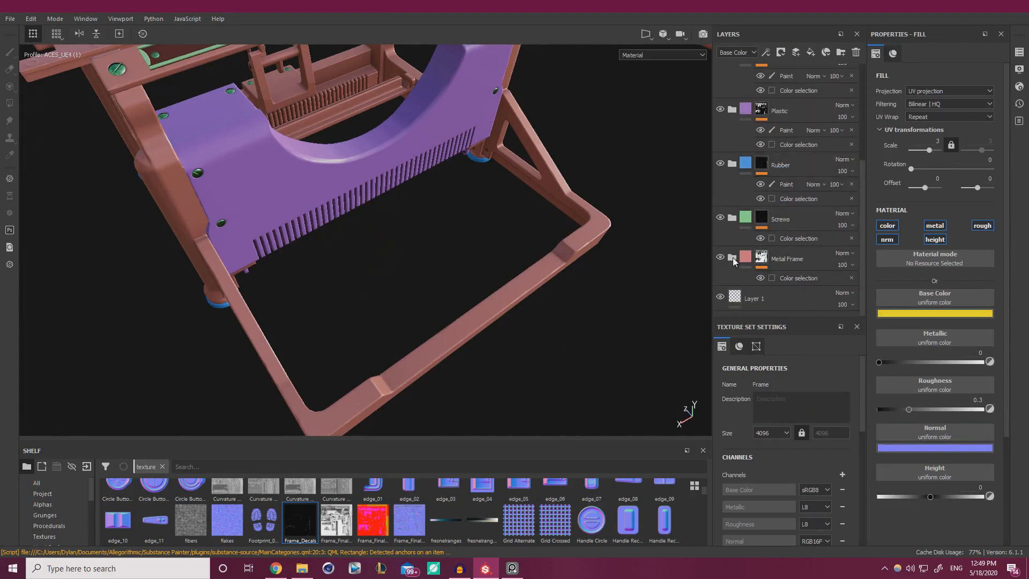
left_click(732, 261)
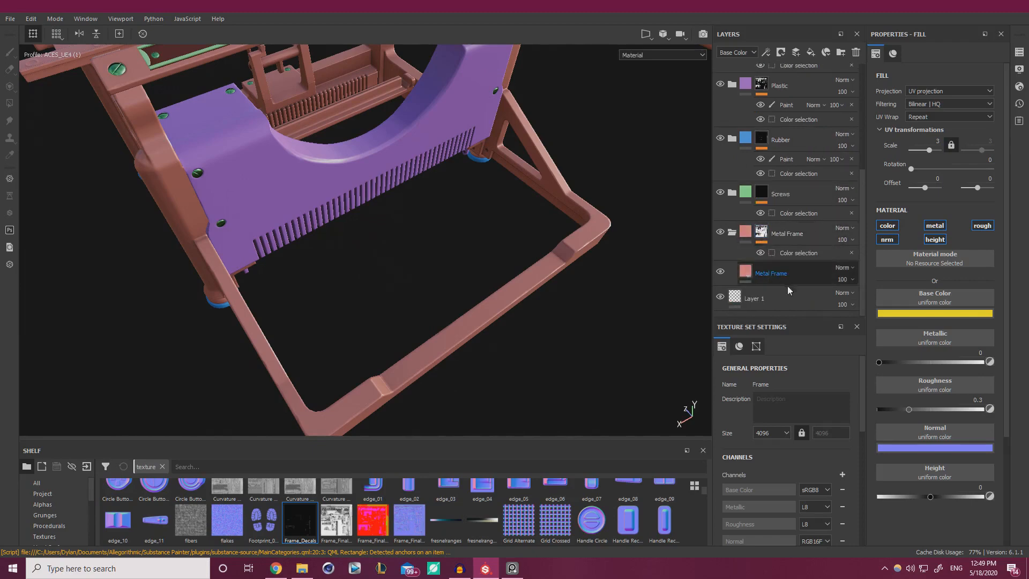
left_click(778, 272)
right_click(774, 273)
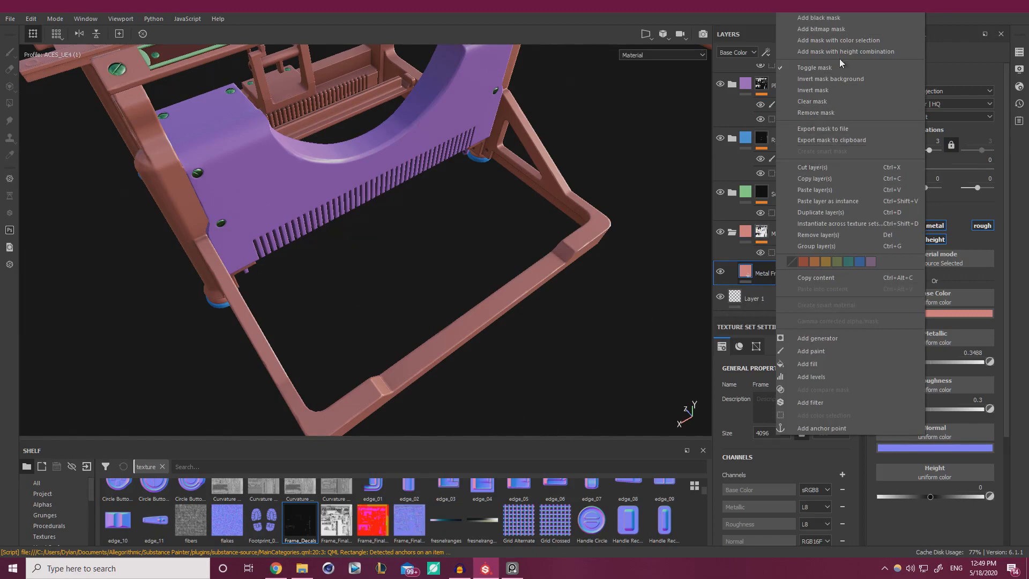
left_click(818, 191)
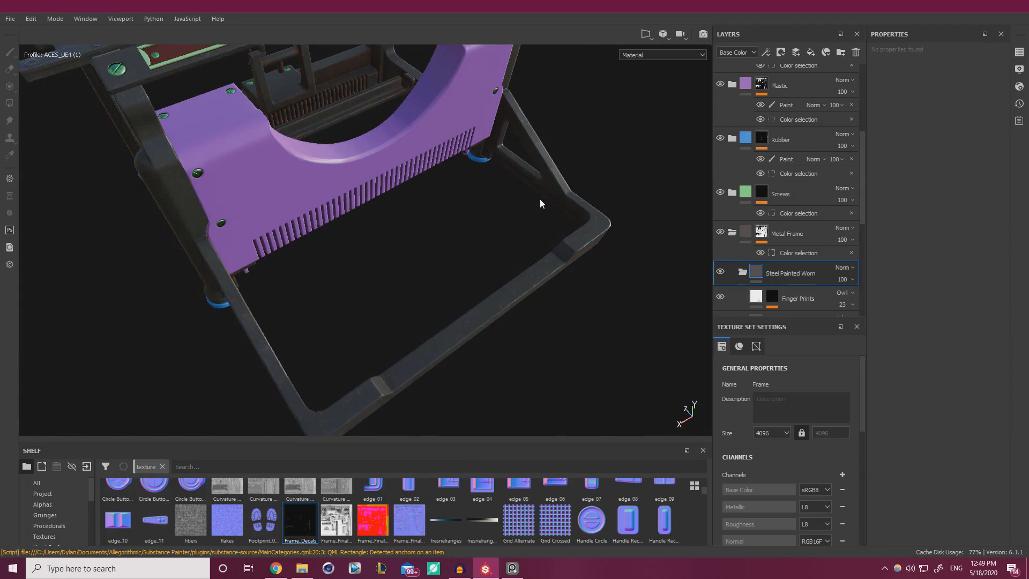
Examine the pasted worn steel material on the frame's front arms, side columns and upper carriage rails.
mouse_move(308, 194)
left_mouse_down("alt")
mouse_move(471, 127)
mouse_move(300, 180)
left_mouse_up("alt")
right_click_drag(300, 179, 289, 241, "alt")
middle_click_drag(290, 241, 376, 186, "alt")
left_click_drag(375, 186, 390, 207, "alt")
right_click_drag(389, 206, 332, 174, "alt")
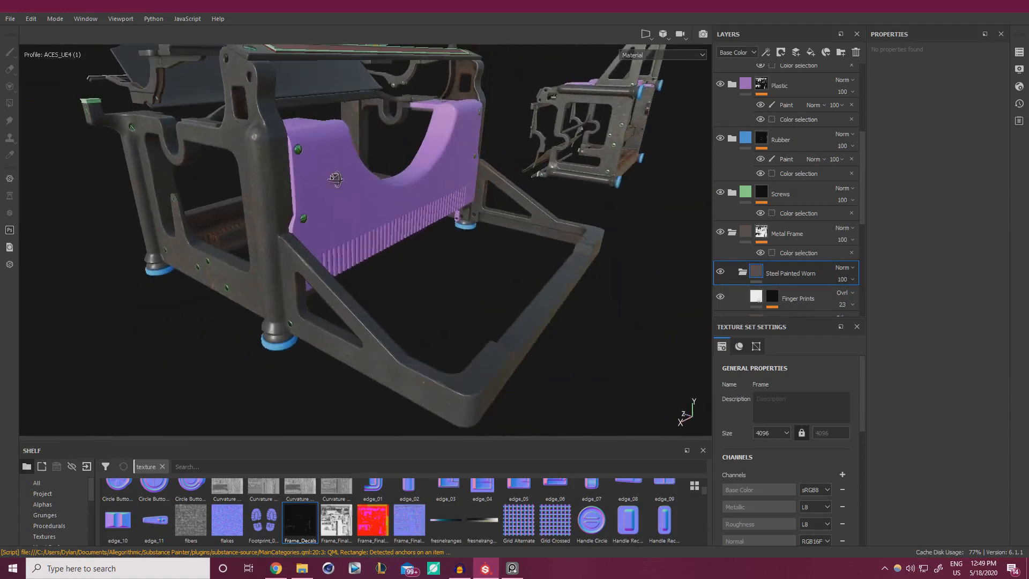
left_click_drag(332, 174, 318, 234, "alt")
right_click_drag(319, 234, 348, 230, "shift")
mouse_move(349, 230)
left_mouse_down("alt")
mouse_move(362, 245)
mouse_move(304, 213)
mouse_move(328, 245)
mouse_move(359, 241)
left_mouse_up("alt")
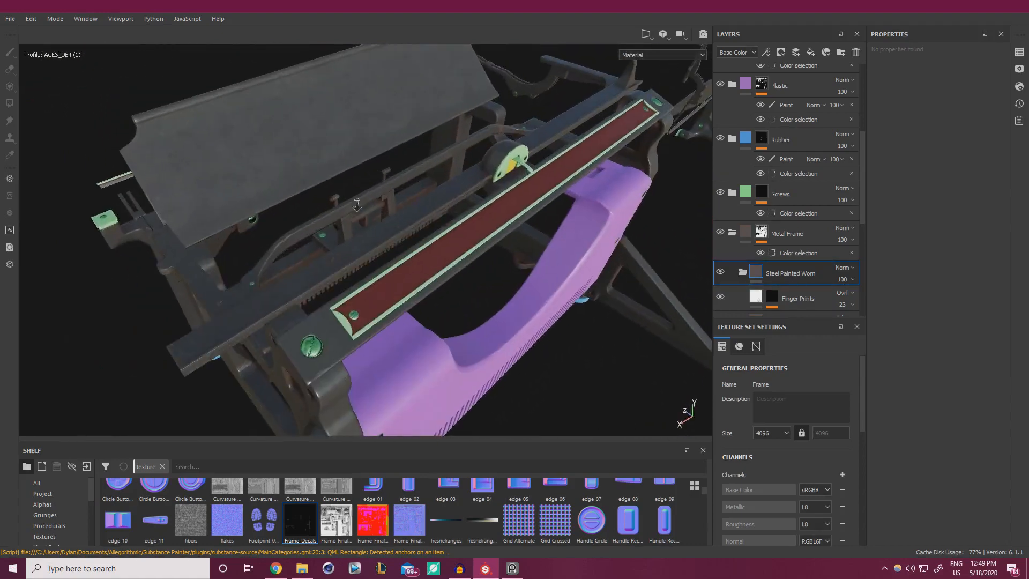
right_click_drag(359, 241, 316, 214, "alt")
middle_click_drag(316, 215, 384, 193, "alt")
mouse_move(385, 194)
left_mouse_down("alt")
mouse_move(362, 206)
mouse_move(368, 193)
left_mouse_up("alt")
right_click_drag(367, 192, 315, 250, "shift")
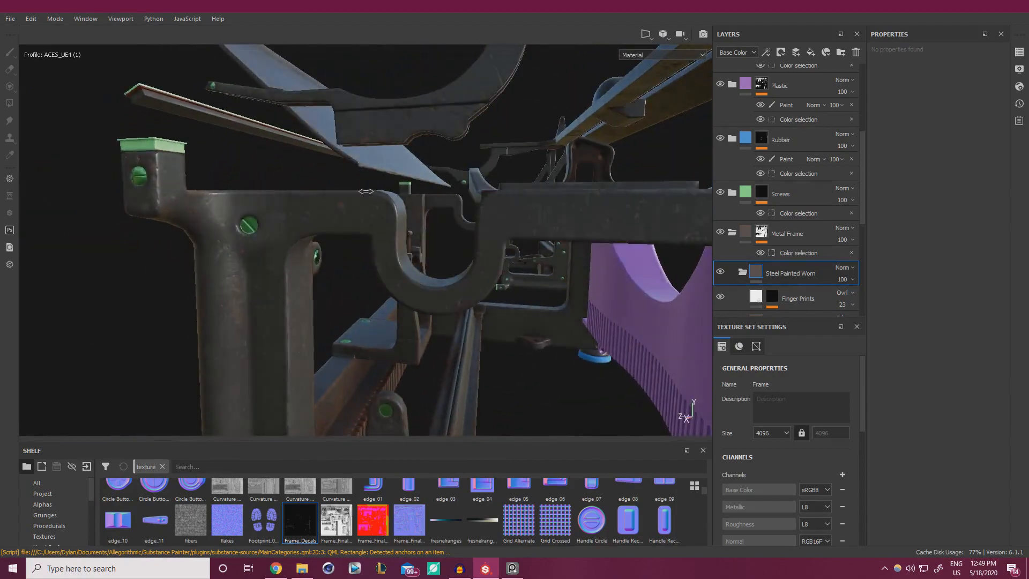
Examine the rust and dirt around the side cutout, inner rails and toothed rack, and view the whole frame.
middle_click_drag(315, 250, 429, 188, "alt")
left_click_drag(429, 188, 448, 179, "alt")
middle_click_drag(448, 179, 420, 163, "alt")
left_click_drag(420, 163, 394, 225, "alt")
right_click_drag(394, 225, 322, 231, "alt")
middle_click_drag(321, 231, 354, 187, "alt")
right_click_drag(353, 188, 306, 324, "alt")
left_click_drag(306, 324, 239, 323, "alt")
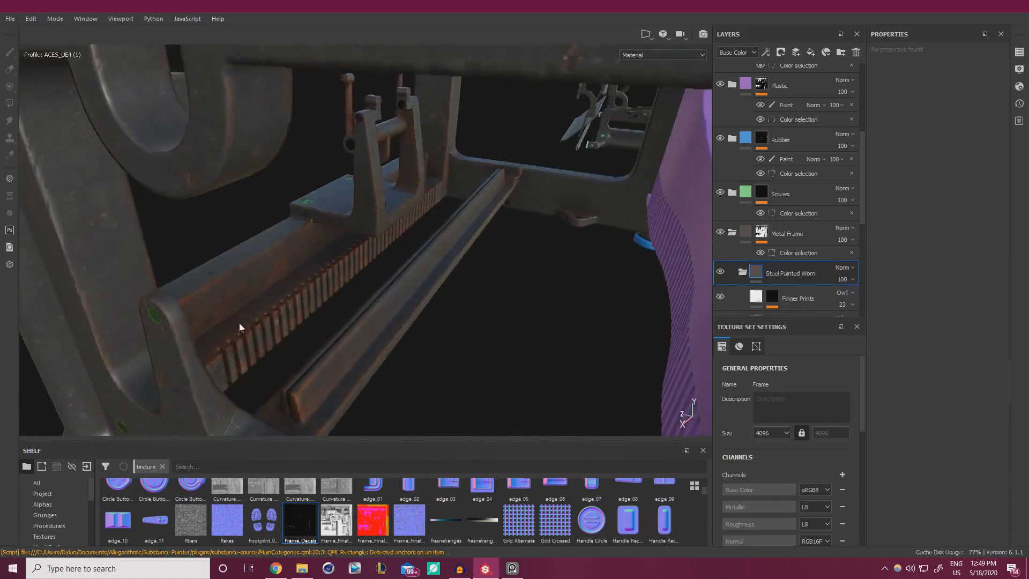
right_click_drag(336, 274, 574, 266, "alt")
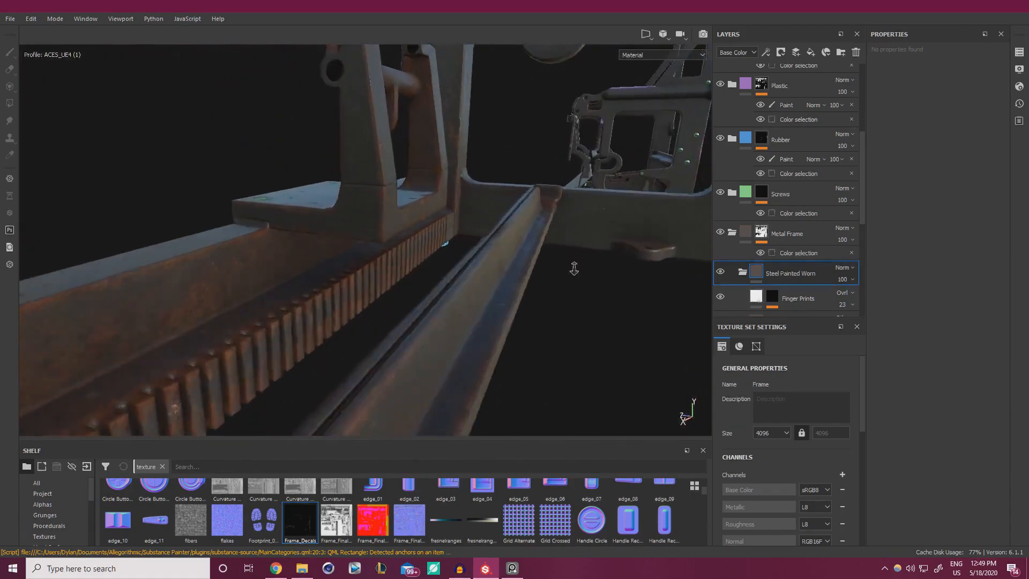
left_click_drag(574, 266, 376, 167, "alt")
right_click_drag(376, 166, 243, 102, "shift")
left_click_drag(352, 267, 442, 280, "alt")
right_click_drag(383, 246, 268, 225, "alt")
left_click_drag(458, 220, 266, 231, "alt")
right_click_drag(266, 232, 320, 235, "shift")
left_click_drag(319, 235, 261, 230, "alt")
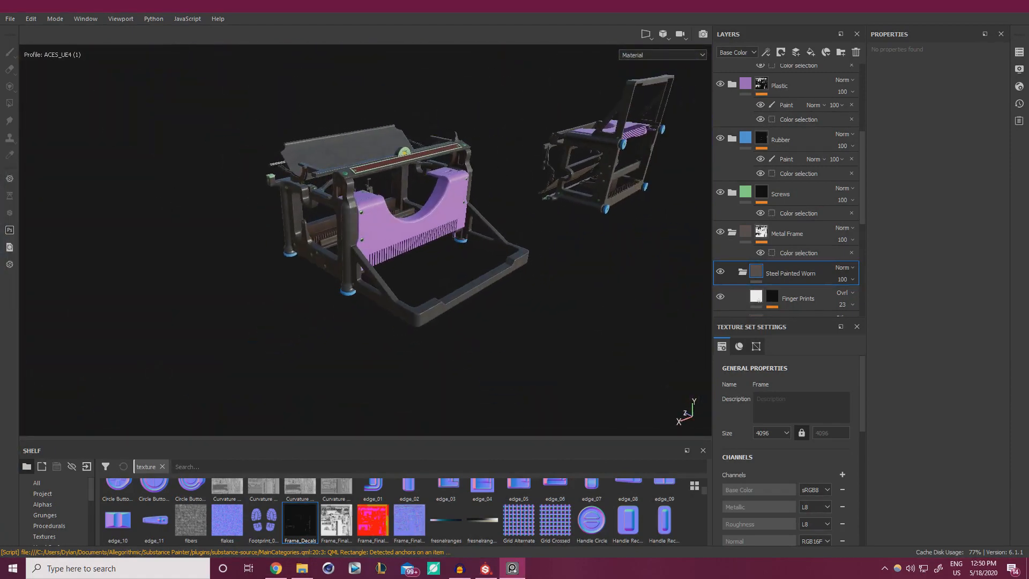
Switch to the PureRef board and examine the paint wear on the triangular front arms, corner and column.
right_click_drag(0, 209, 331, 271)
scroll(331, 271, "up", 5)
mouse_move(379, 277)
middle_mouse_down()
mouse_move(216, 235)
mouse_move(336, 214)
mouse_move(103, 195)
middle_mouse_up()
middle_click_drag(624, 344, 492, 334)
scroll(541, 357, "up", 5)
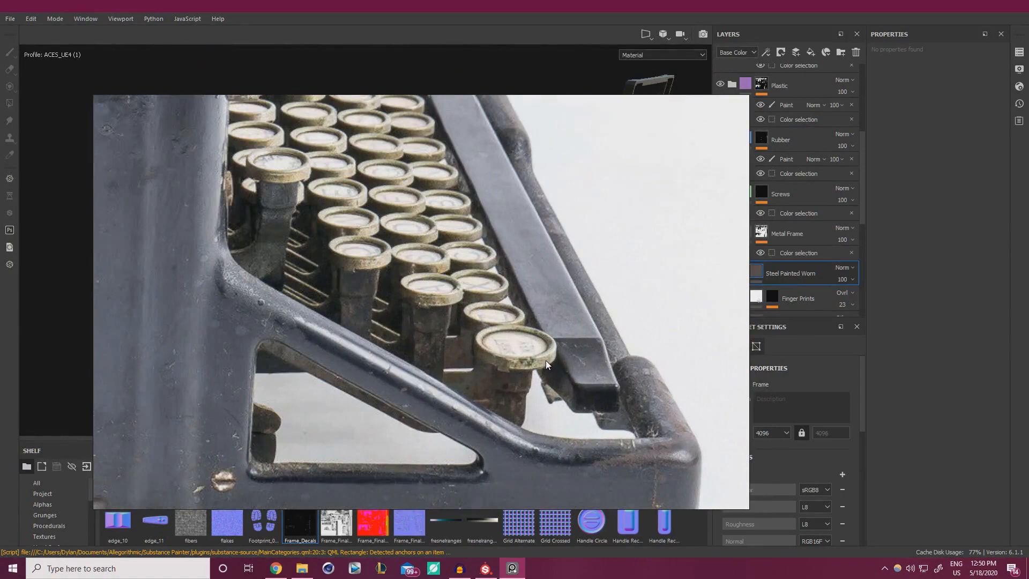
scroll(546, 361, "down", 5)
middle_click_drag(365, 314, 281, 252)
scroll(513, 313, "up", 4)
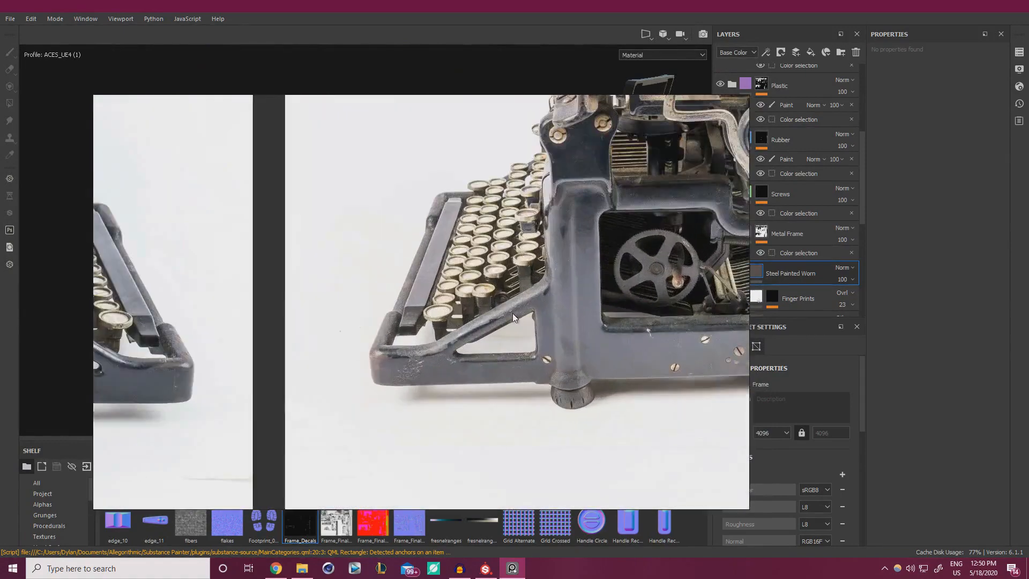
scroll(561, 280, "up", 2)
scroll(561, 281, "down", 3)
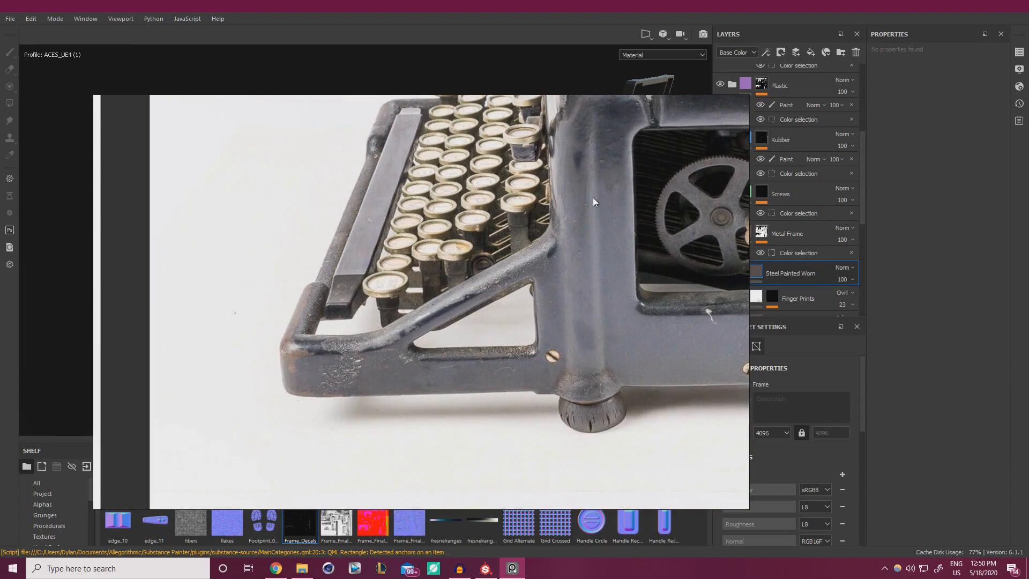
Move the PureRef board away and view the frame's front arms and corner in Substance Painter.
scroll(585, 225, "down", 3)
right_click_drag(566, 247, 0, 289)
left_click_drag(414, 254, 491, 290, "alt")
right_click_drag(491, 289, 568, 370, "alt")
left_click_drag(408, 348, 375, 315, "alt")
right_click_drag(375, 314, 445, 375, "shift")
Hide the Finger Prints, Sharpen, Rust Occlusion, Rust, Paint and Occlusion Dirt layers in the frame's Steel Painted Worn group.
scroll(769, 257, "down", 6)
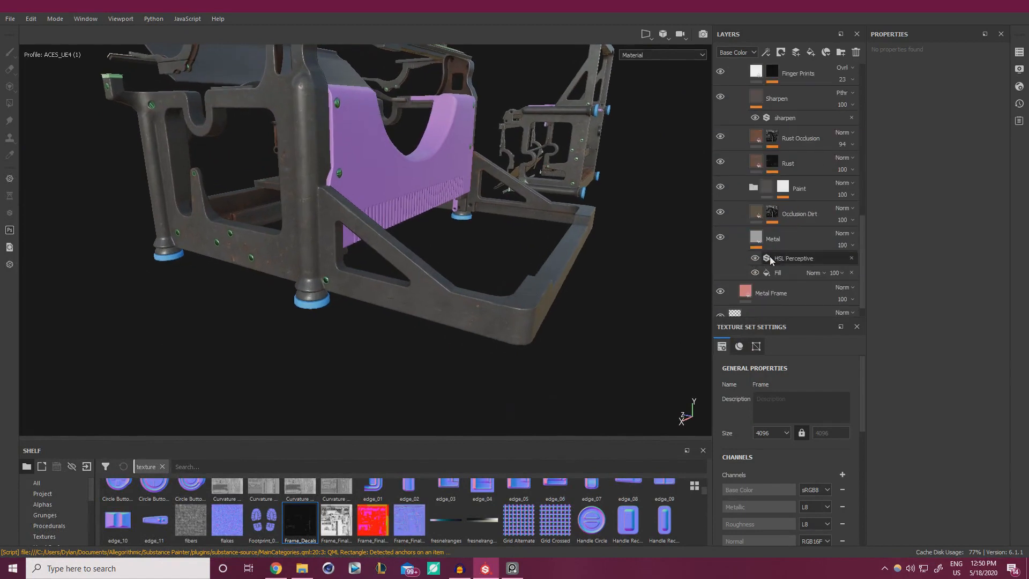
scroll(788, 242, "down", 1)
left_click(792, 221)
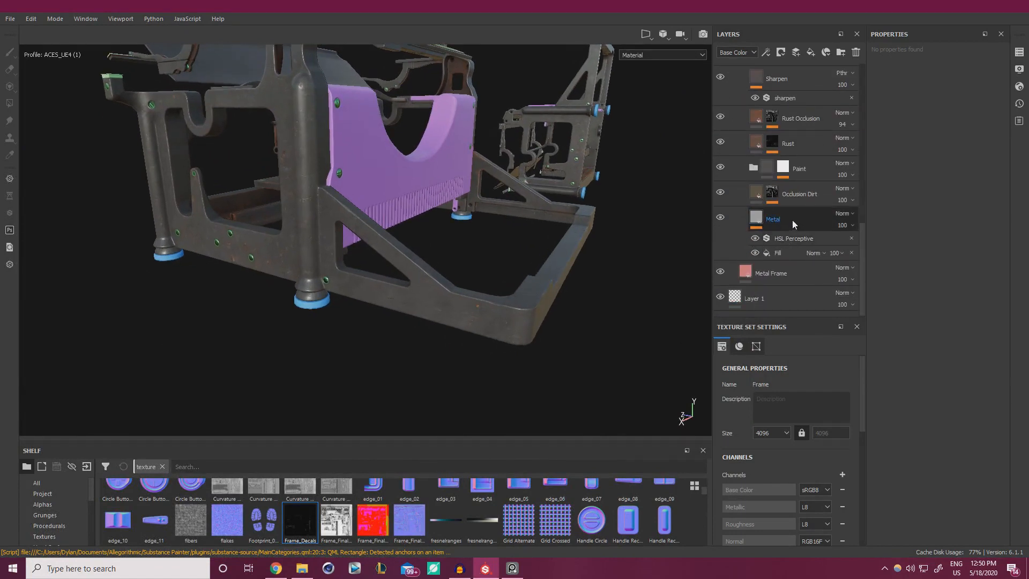
scroll(793, 220, "up", 5)
left_click(792, 208)
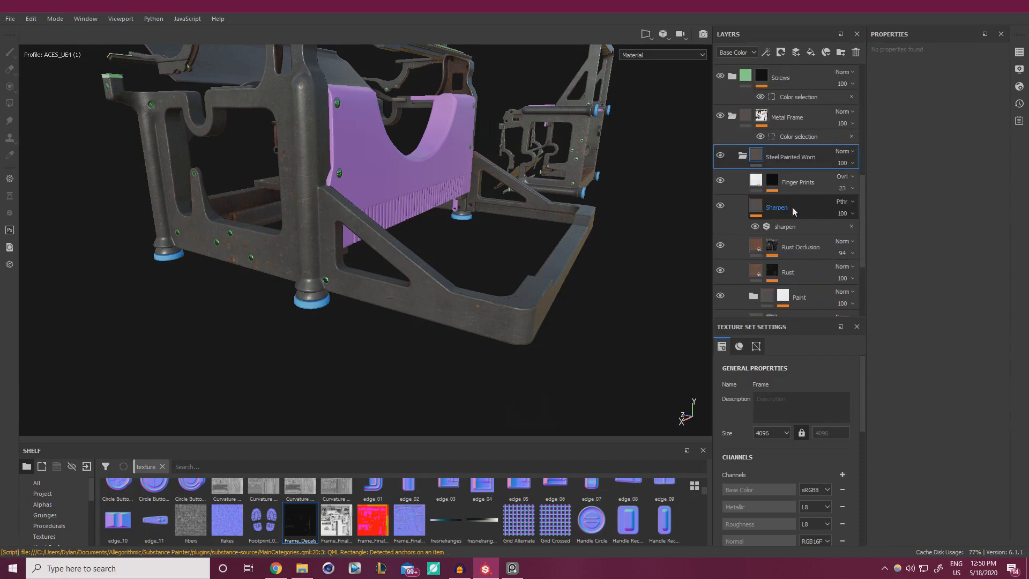
left_click(799, 186)
scroll(810, 219, "down", 5)
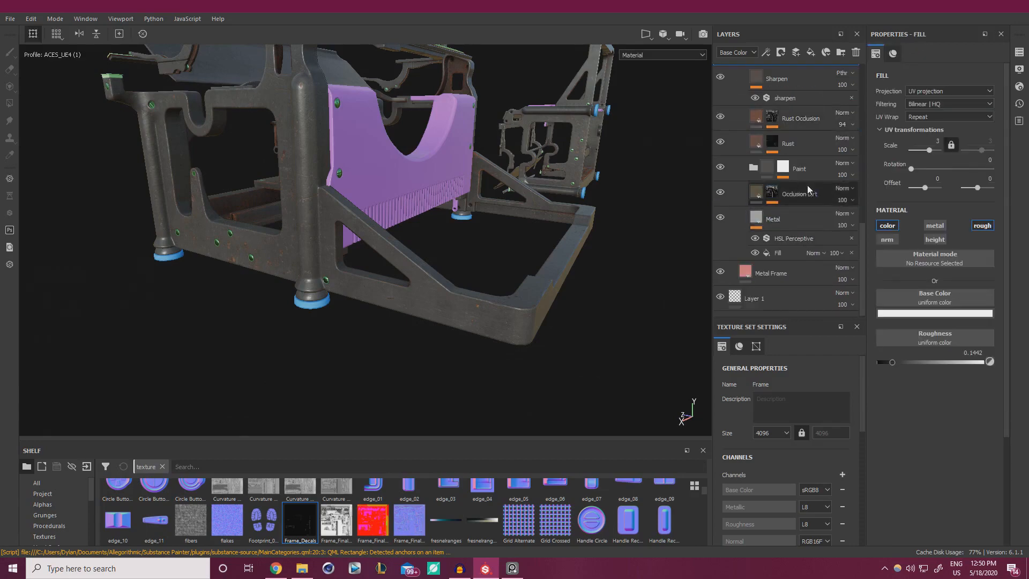
left_click(807, 192, "shift")
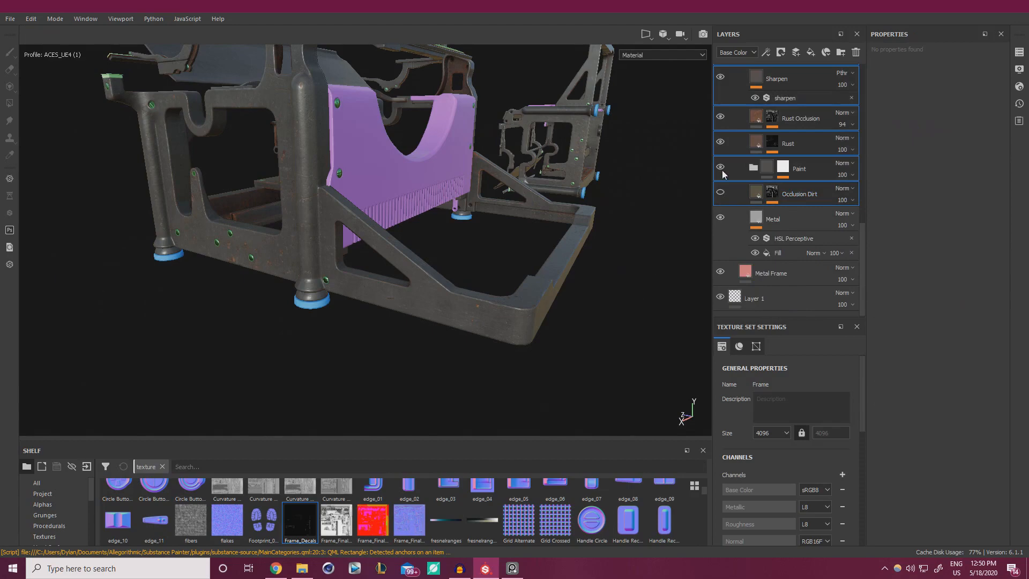
left_click(720, 142)
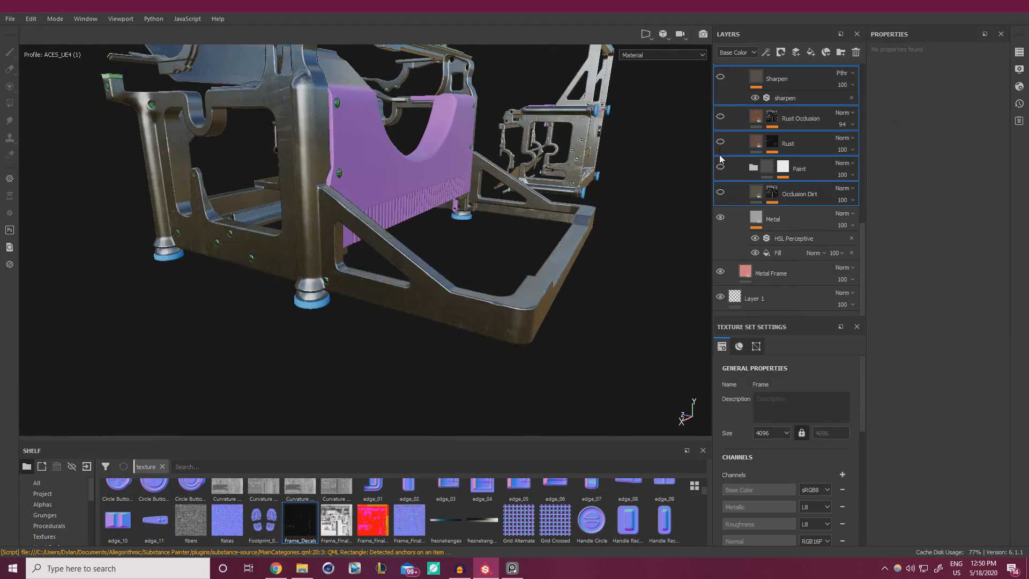
scroll(720, 180, "up", 2)
scroll(721, 164, "up", 1)
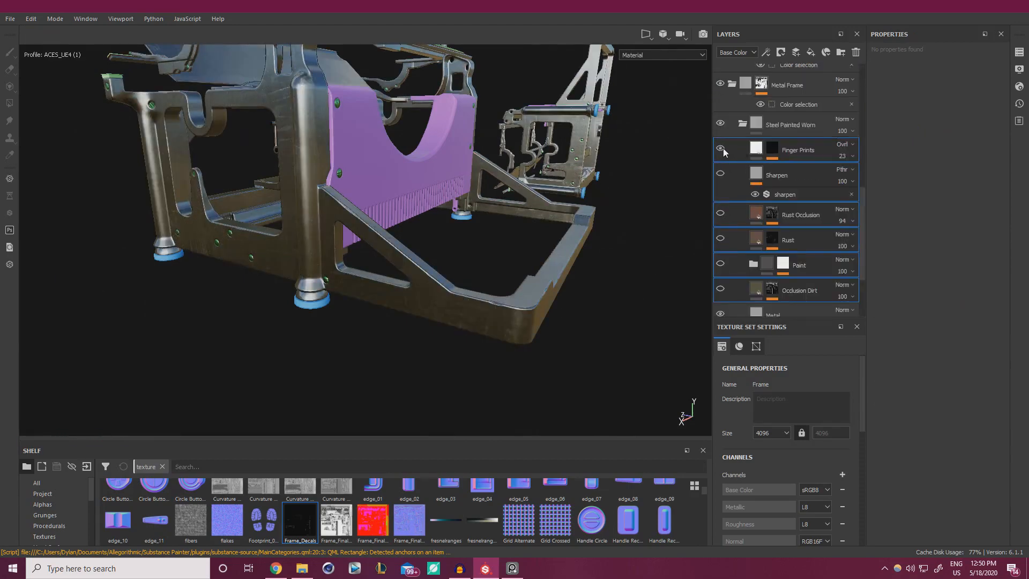
scroll(787, 274, "down", 3)
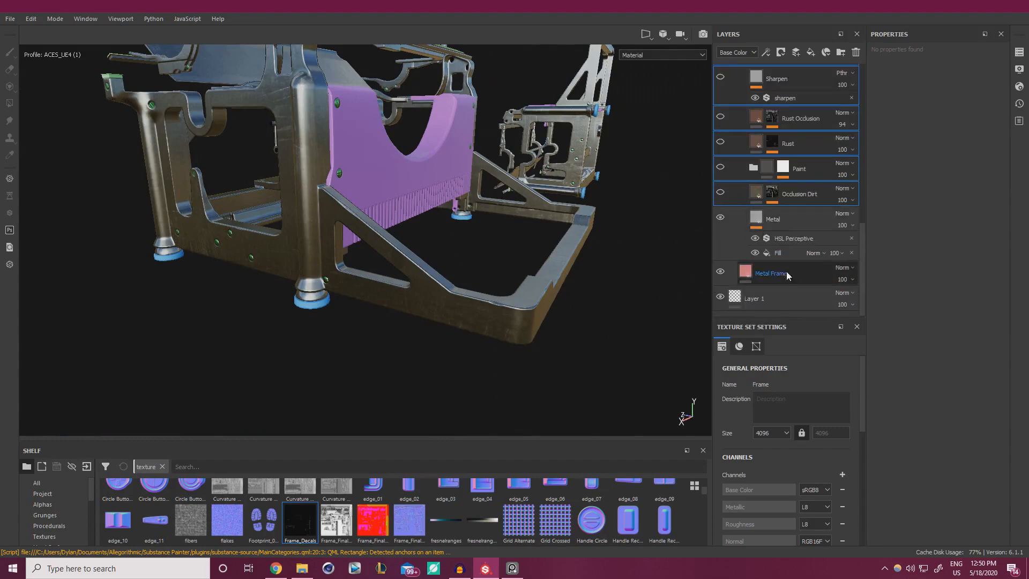
Select the Metal layer and examine the bare steel on the triangular front arm and corner column.
left_click(791, 216)
left_click_drag(353, 272, 485, 292, "alt")
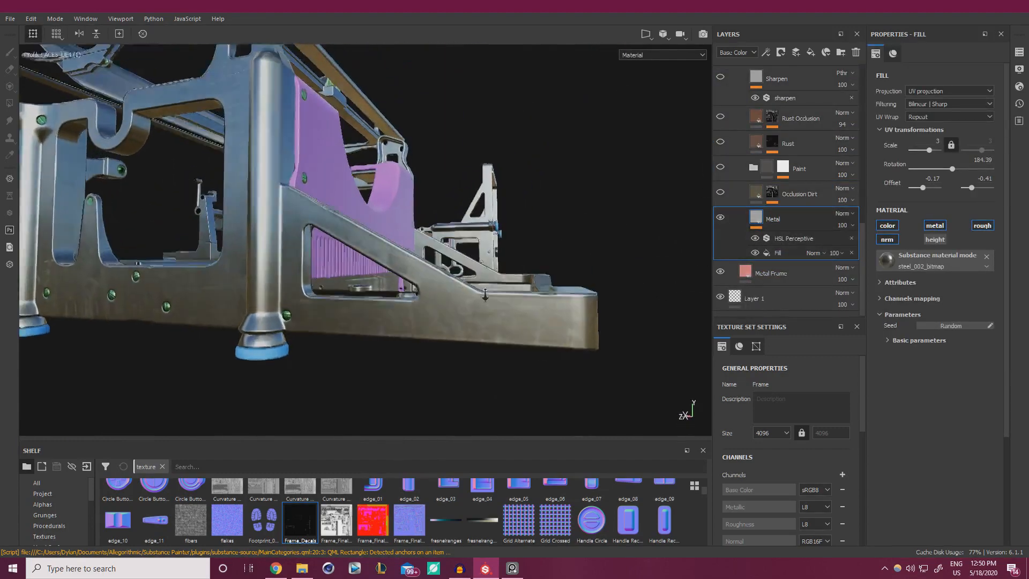
right_click_drag(485, 291, 455, 326, "alt")
left_click_drag(454, 326, 541, 335, "alt")
scroll(734, 168, "up", 1)
scroll(735, 169, "up", 1)
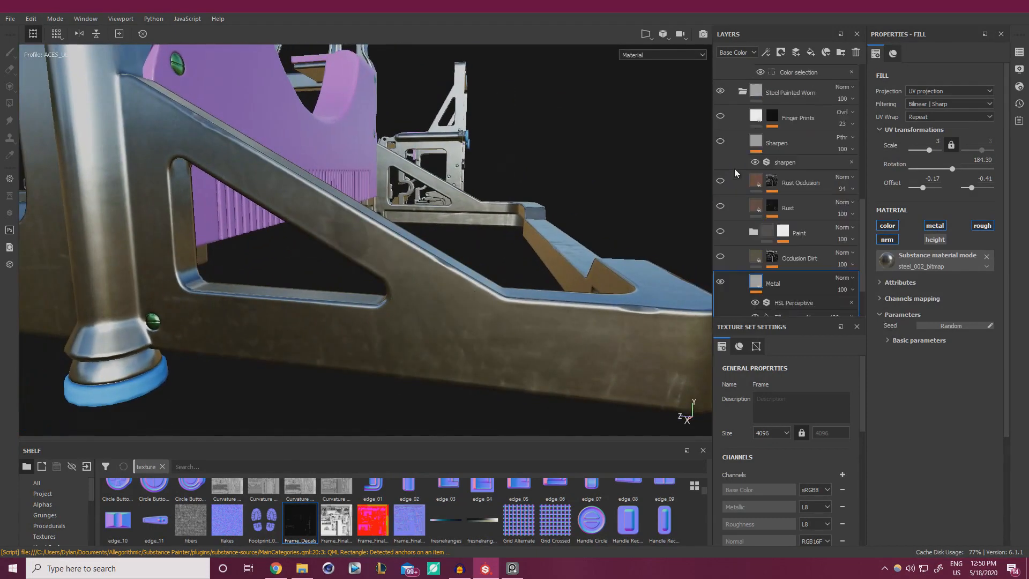
mouse_move(368, 266)
left_mouse_down("alt")
mouse_move(388, 249)
mouse_move(378, 260)
left_mouse_up("alt")
scroll(724, 206, "down", 2)
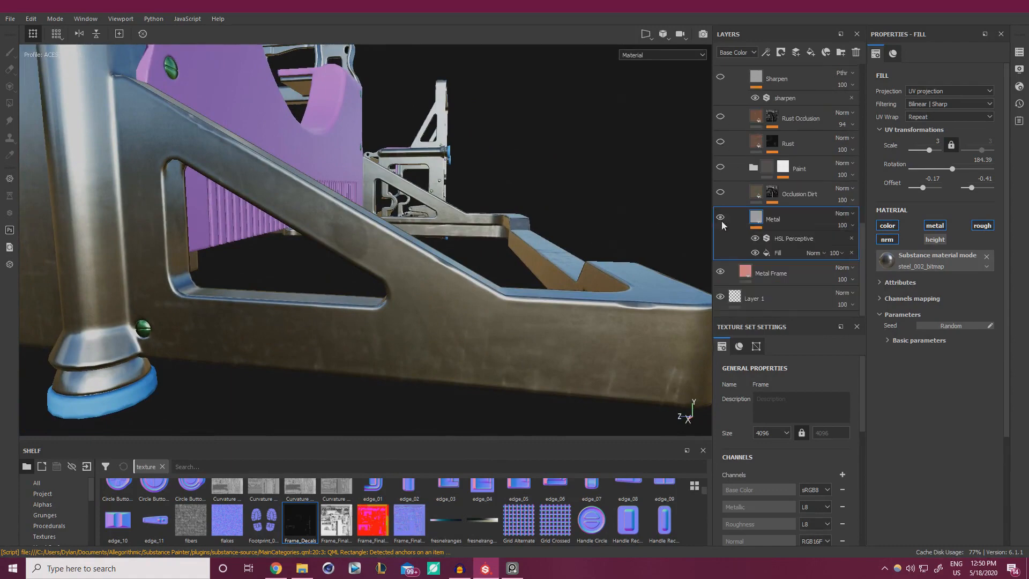
Compare the bare metal with the Metal layer's HSL Perceptive filter turned off and on.
left_click(756, 253)
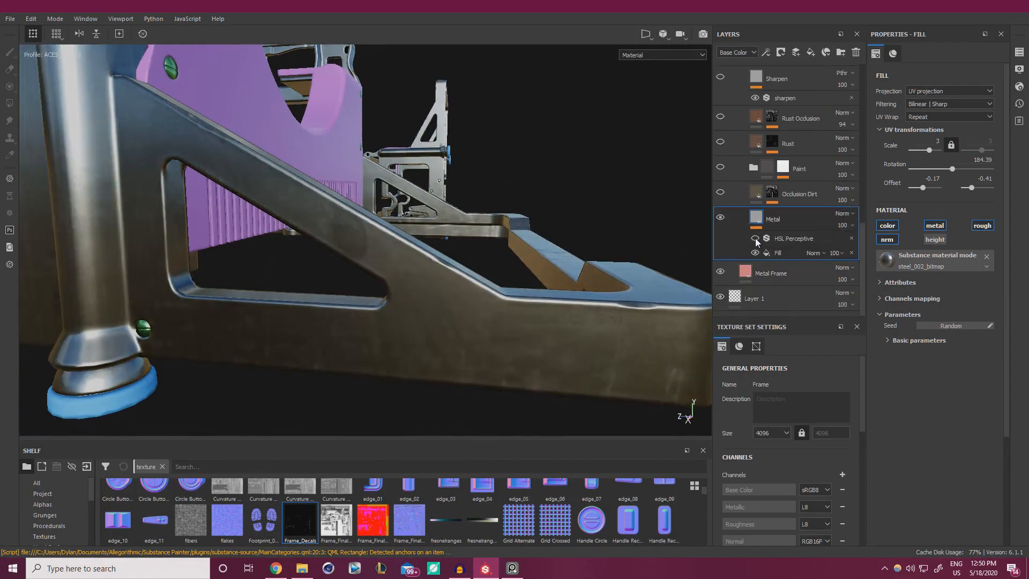
left_click(756, 238)
scroll(730, 197, "up", 6)
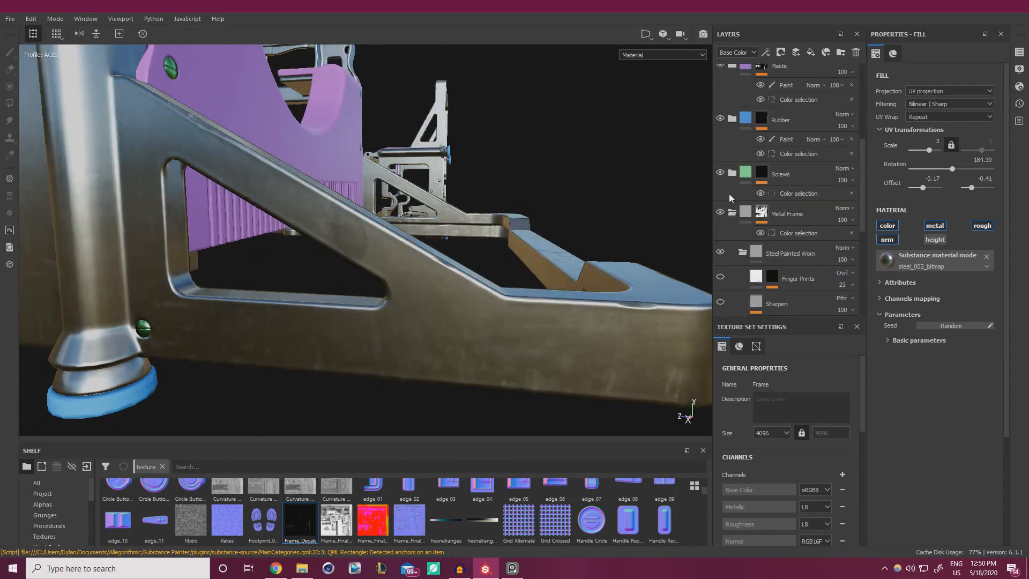
scroll(722, 264, "down", 5)
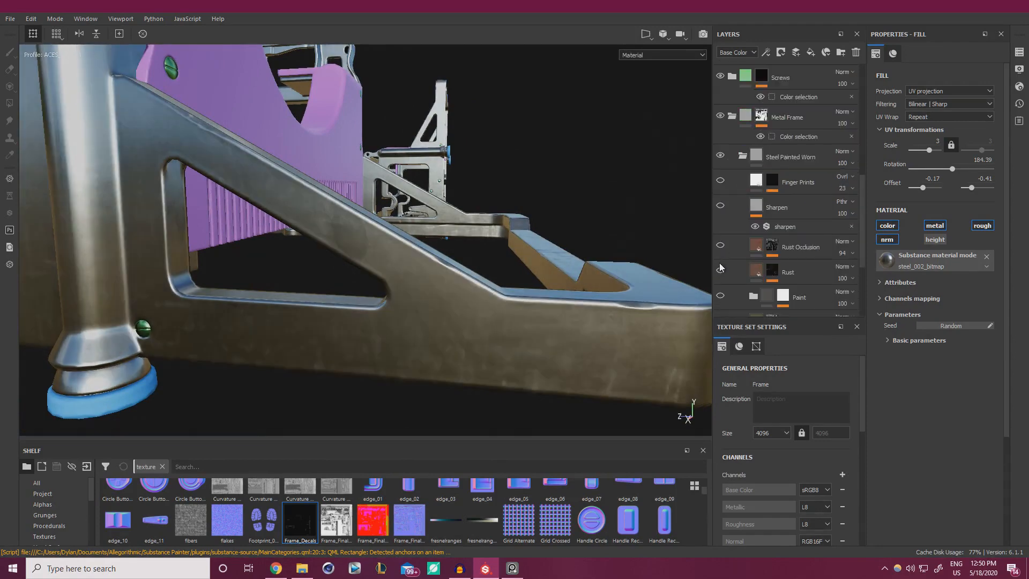
Set the Metal layer's HSL Perceptive filter to hue 0.623, saturation 0.489 and lightness 0.664.
left_click_drag(378, 239, 381, 238, "alt")
left_click_drag(399, 225, 476, 187, "alt")
right_click_drag(476, 188, 476, 217, "alt")
left_click_drag(477, 217, 636, 227, "alt")
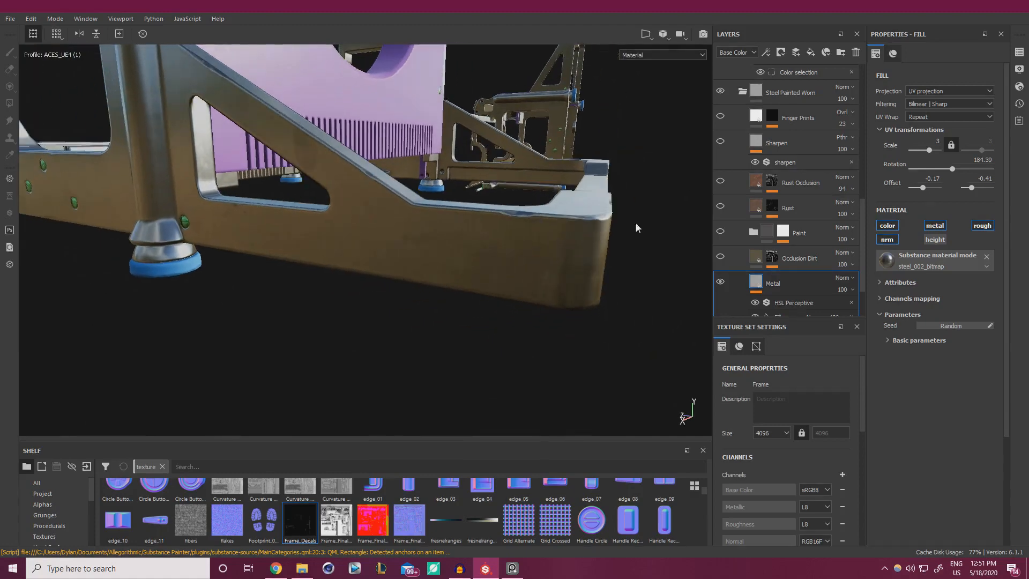
scroll(795, 261, "down", 1)
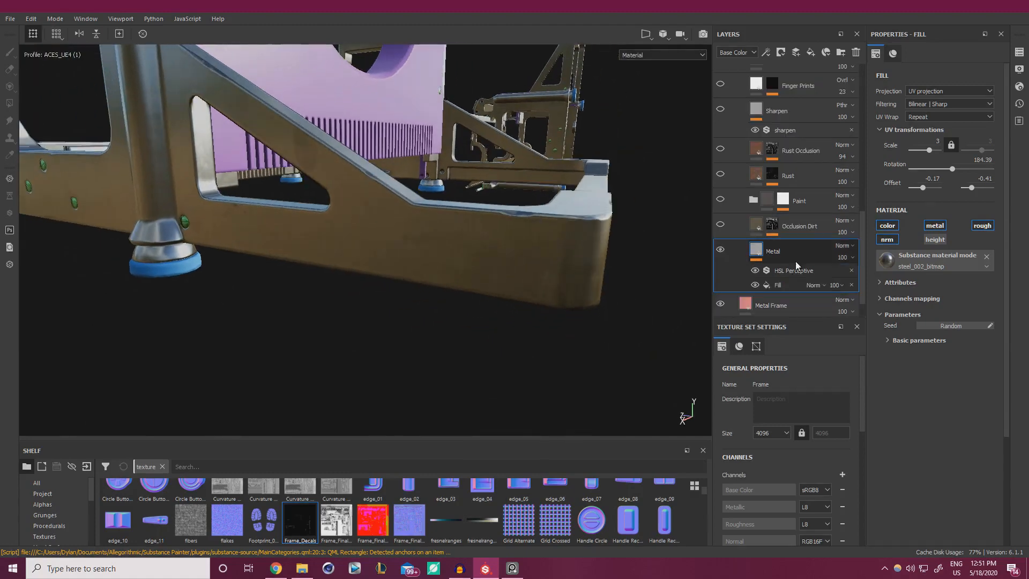
left_click(788, 271)
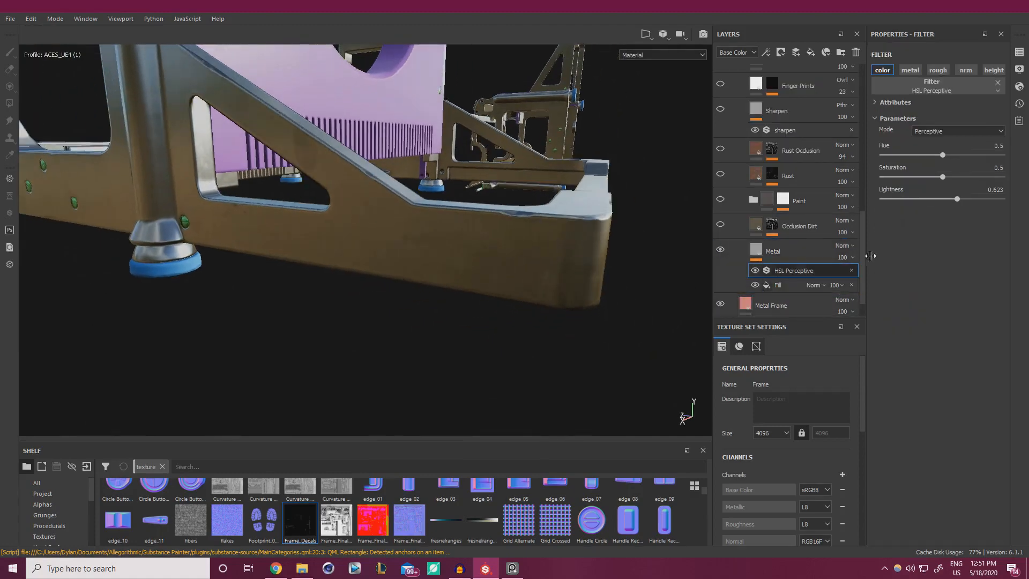
left_click_drag(957, 201, 962, 201)
right_click_drag(444, 242, 509, 242, "shift")
left_click_drag(944, 179, 957, 154)
right_click_drag(487, 261, 367, 248, "alt")
left_click_drag(367, 248, 450, 284, "alt")
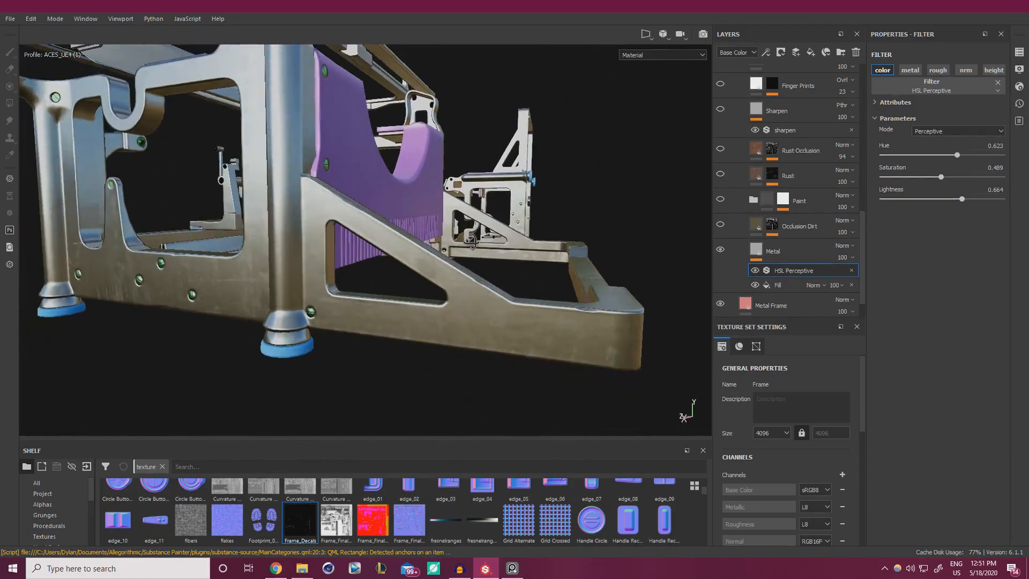
Set the scale of the Metal layer's Fill effect to 75.87 and disable that effect.
left_click(772, 285)
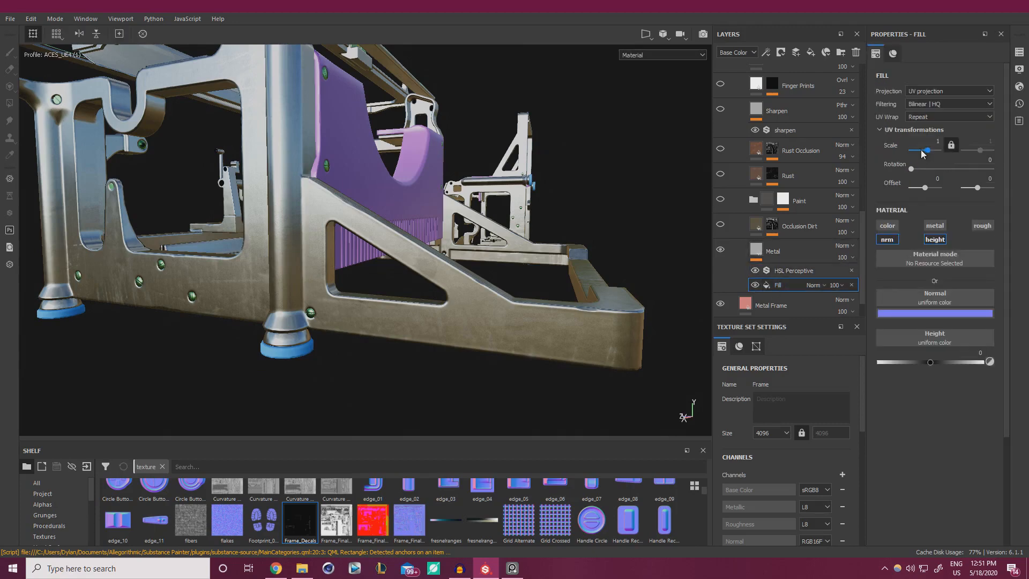
left_click_drag(944, 156, 938, 155)
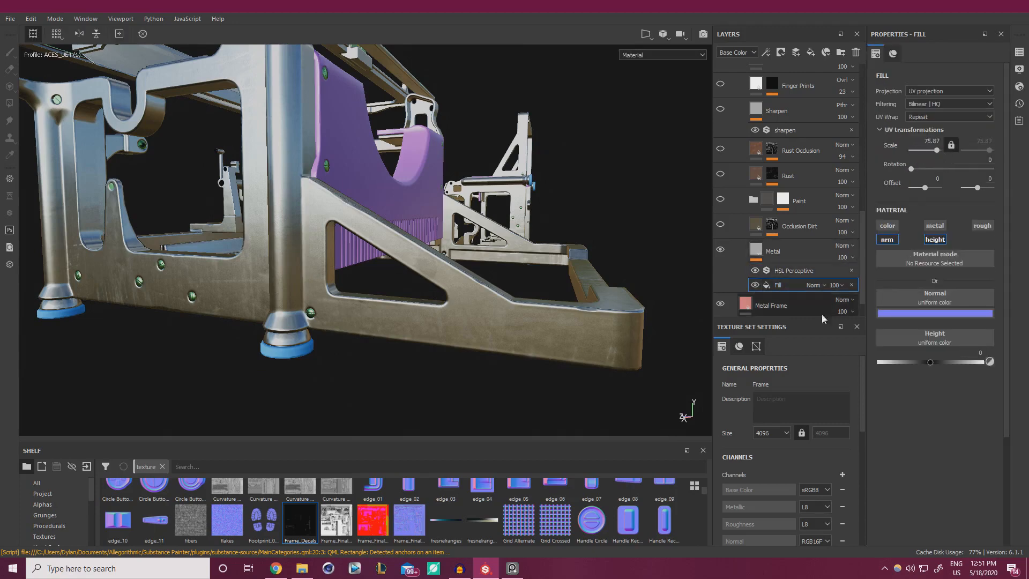
left_click(754, 285)
Set the Metal layer's UV scale to 5 and its rotation to 180.
left_click(759, 248)
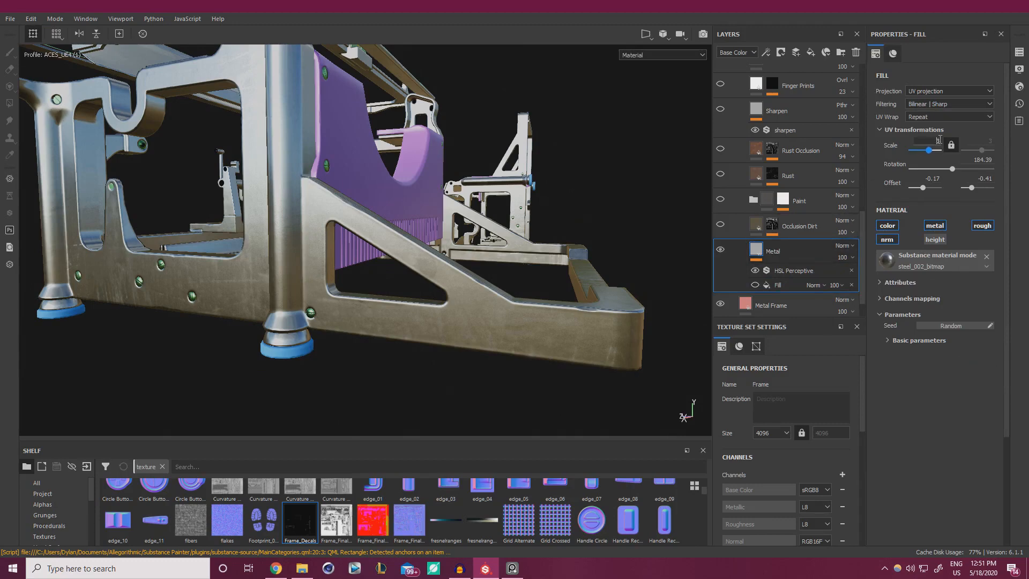
key("Return")
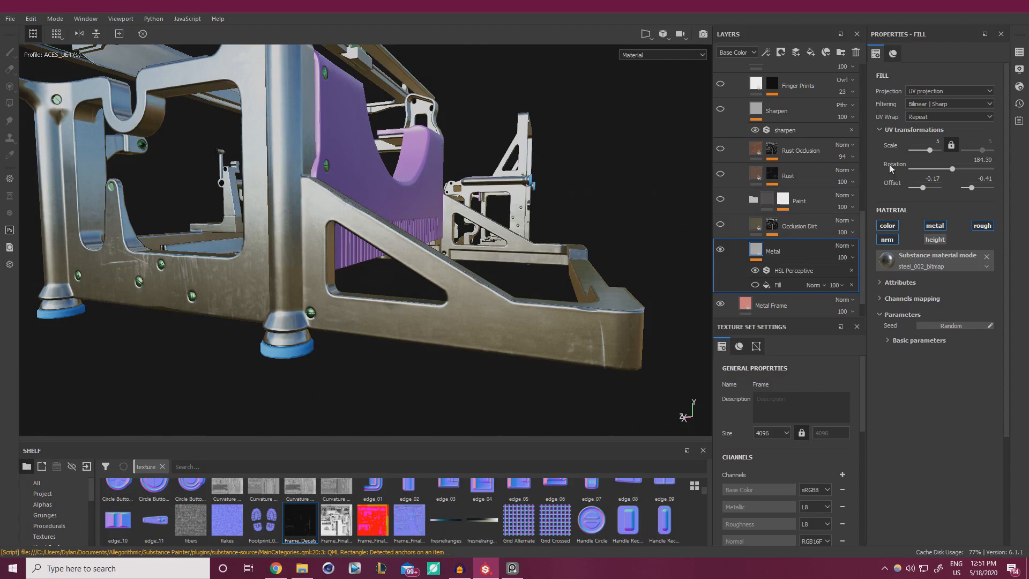
mouse_move(953, 170)
left_mouse_down()
mouse_move(918, 172)
mouse_move(951, 169)
left_mouse_up()
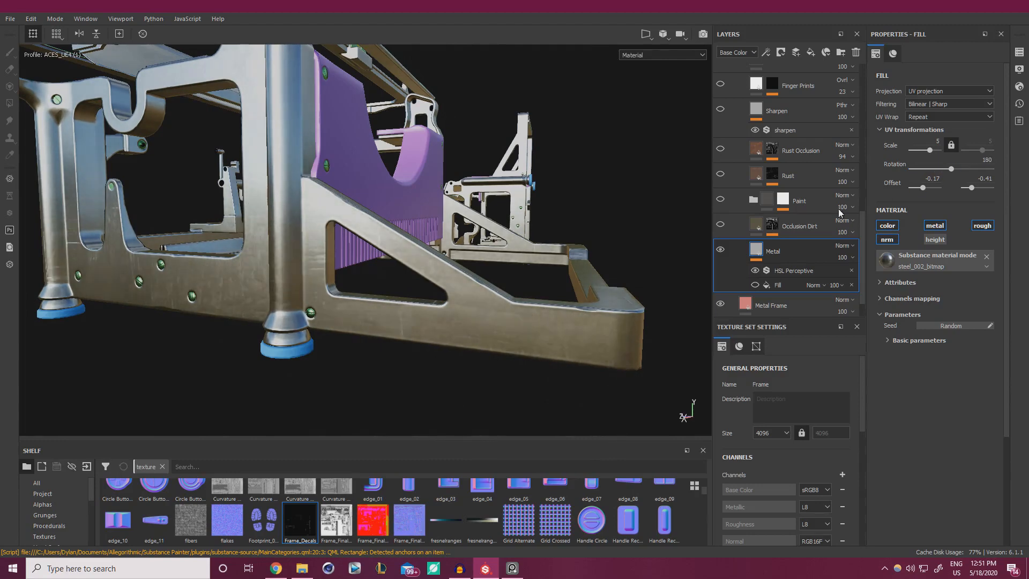
Examine the rescaled metal texture on the front arm, the columns and the whole frame.
left_click_drag(422, 275, 363, 307, "alt")
right_click_drag(363, 307, 328, 301, "alt")
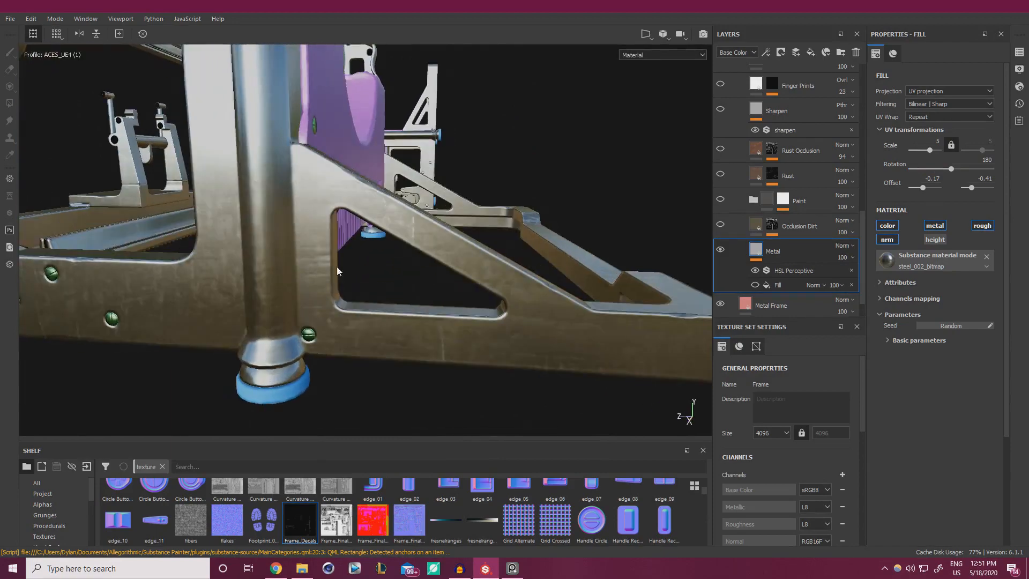
left_click_drag(337, 267, 533, 210, "alt")
left_click_drag(462, 235, 391, 260, "alt")
right_click_drag(392, 260, 370, 172, "alt")
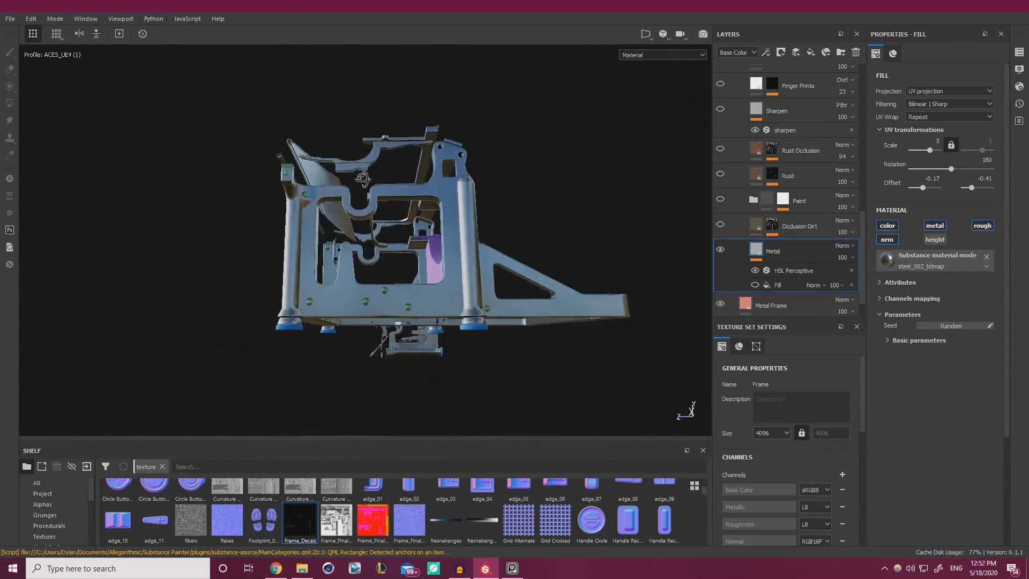
left_click_drag(370, 171, 305, 193, "alt")
right_click_drag(305, 193, 310, 264, "alt")
left_click_drag(310, 265, 301, 294, "alt")
right_click_drag(577, 287, 421, 294, "shift")
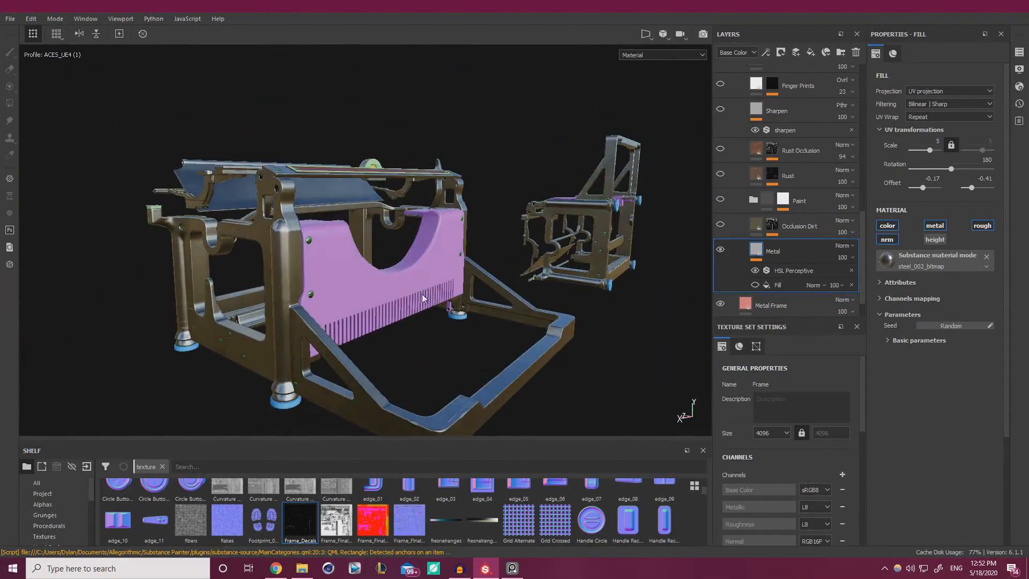
left_click_drag(421, 294, 456, 224, "alt")
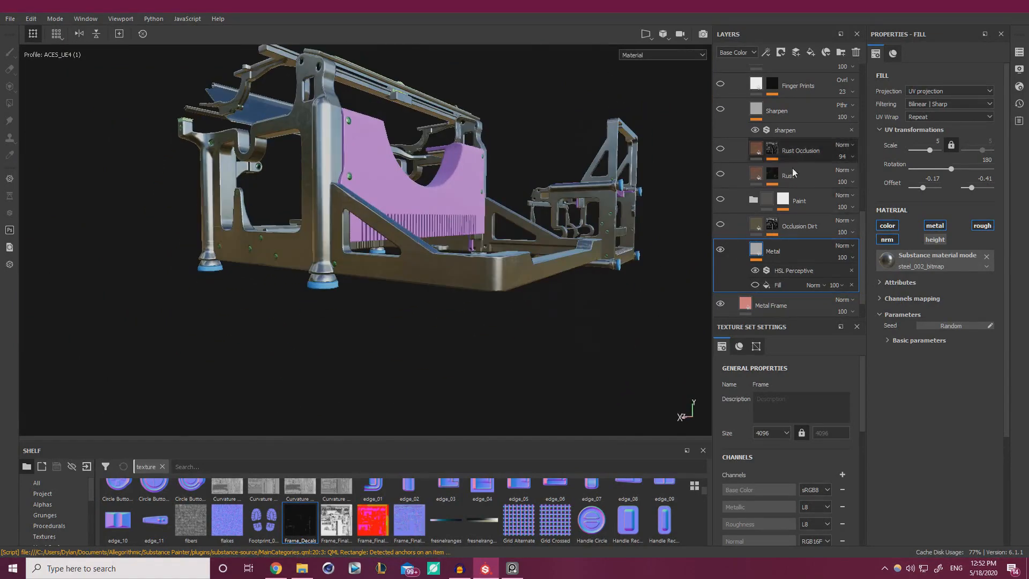
Move the Occlusion Dirt layer above Rust Occlusion, directly below the Sharpen layer.
left_click(798, 229)
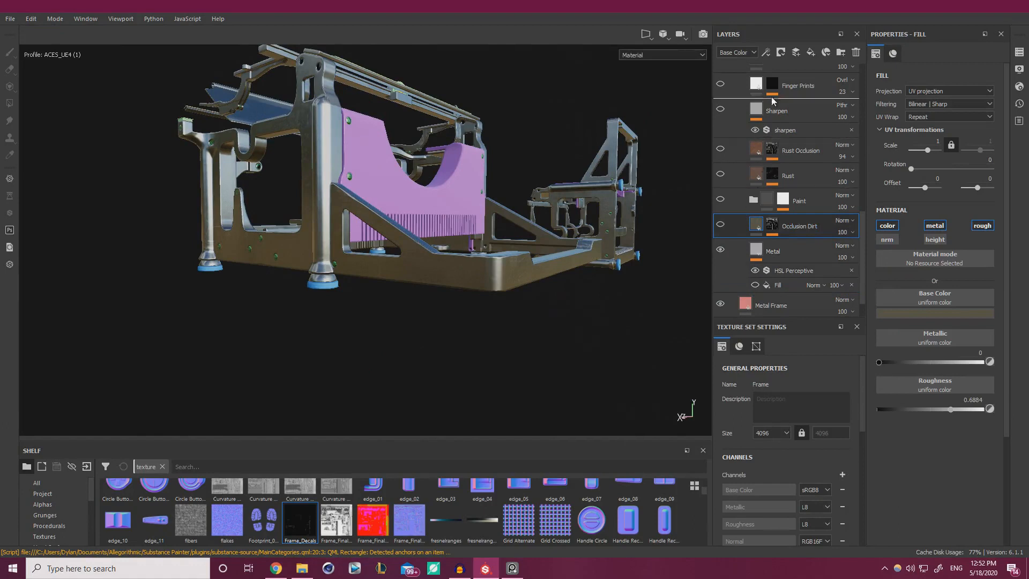
left_click_drag(754, 91, 777, 134)
scroll(800, 124, "down", 1)
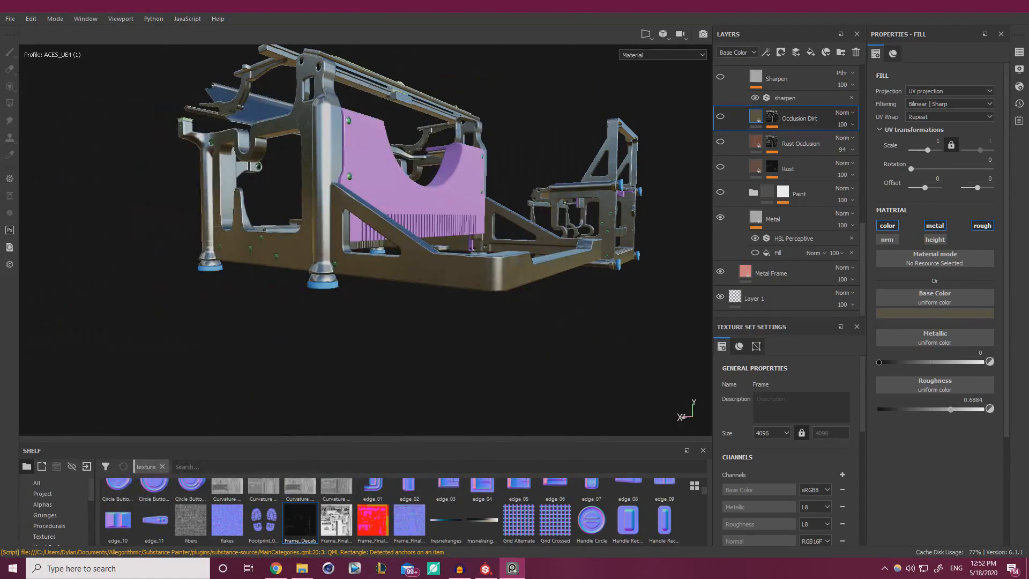
Expand and show the Paint group, and hide its Scratches, Speckles and surface imperfection layers.
left_click_drag(501, 336, 513, 350, "alt")
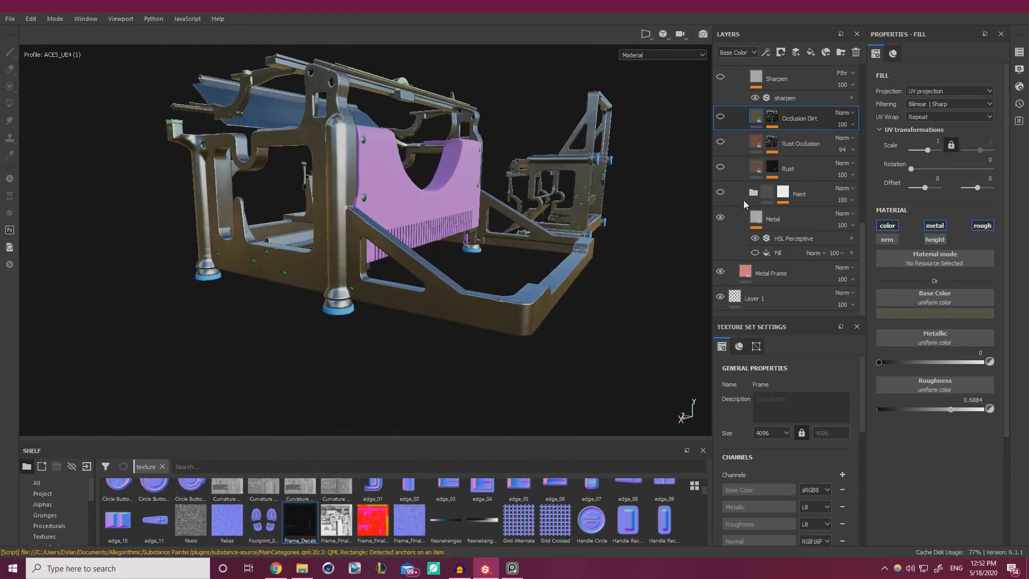
left_click(754, 192)
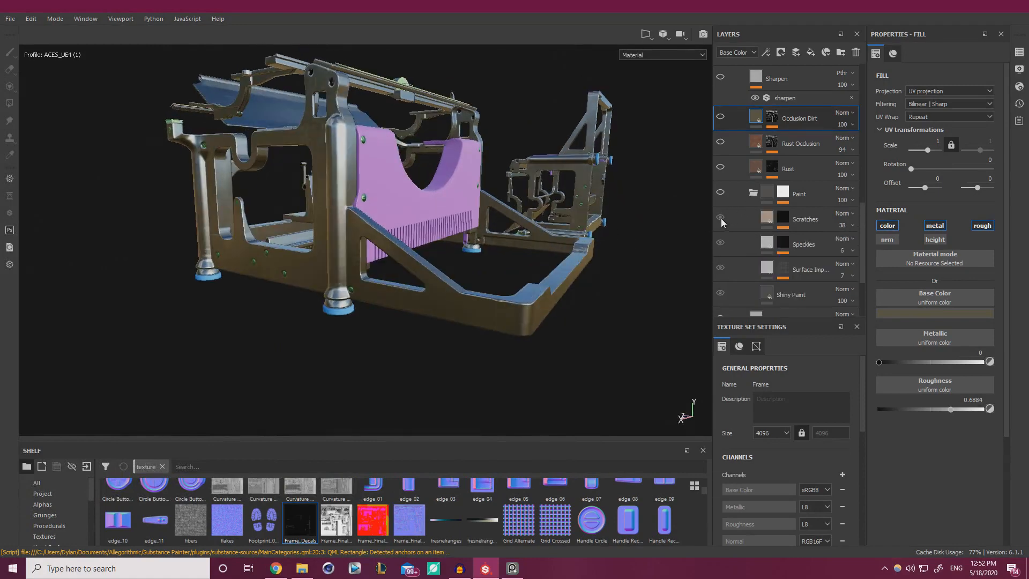
left_click(722, 193)
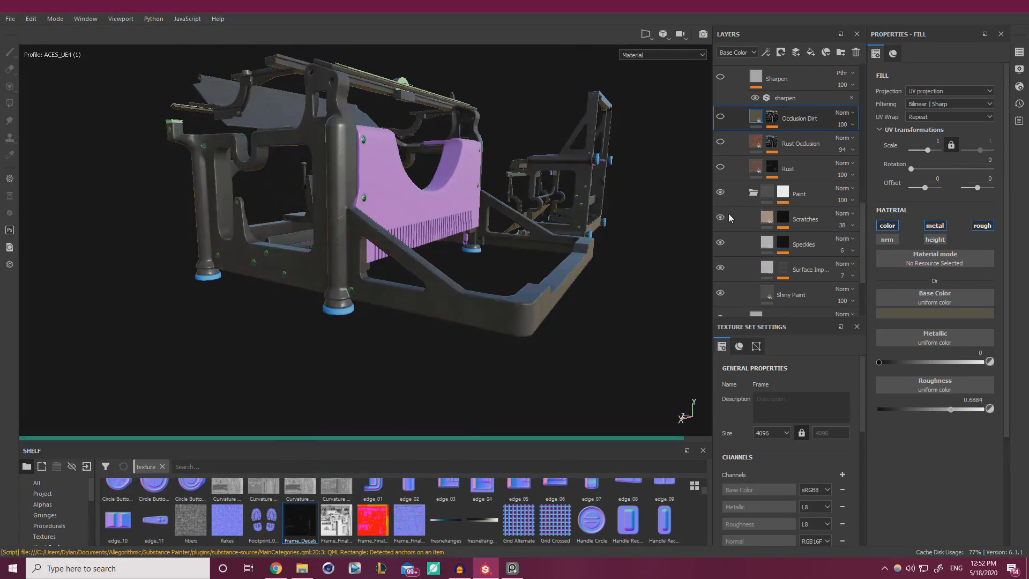
scroll(721, 245, "down", 1)
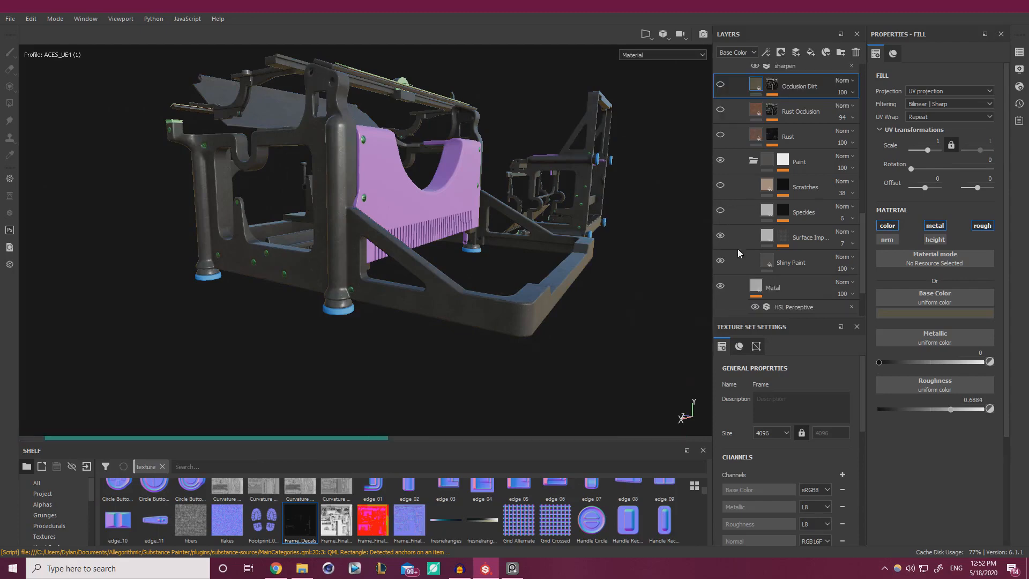
Select the Shiny Paint layer and examine its plain coat on the front arm and columns.
left_click(742, 265)
right_click_drag(495, 267, 546, 316, "alt")
middle_click_drag(547, 316, 496, 258, "alt")
left_click_drag(498, 263, 510, 226, "alt")
left_click_drag(574, 225, 579, 265, "alt")
Tint the Shiny Paint layer's base color dark blue to match the reference photo, with hue 0.653 and saturation 0.216.
left_click(512, 568)
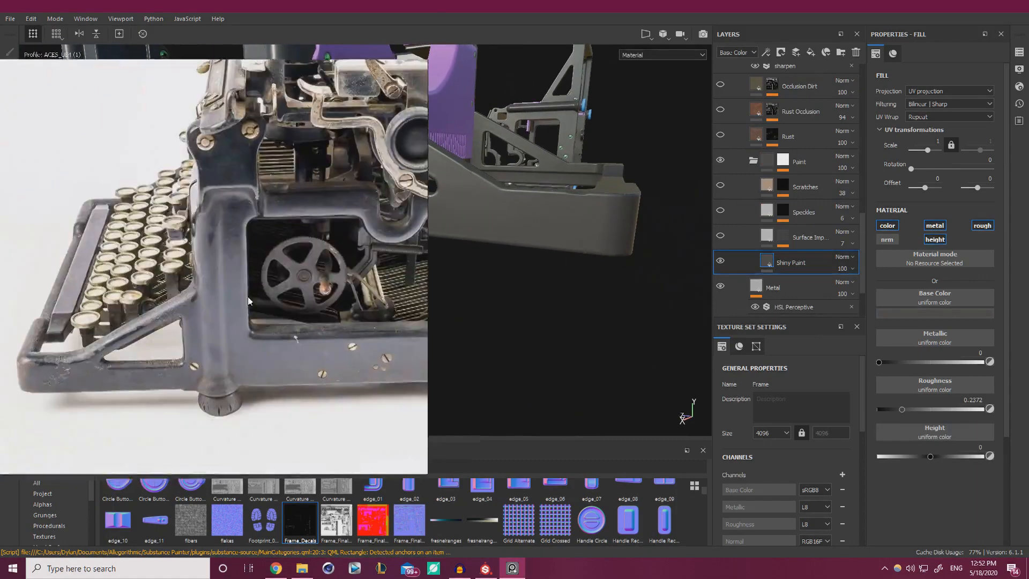
right_click_drag(290, 363, 379, 354)
right_click_drag(437, 414, 0, 429)
left_click(917, 314)
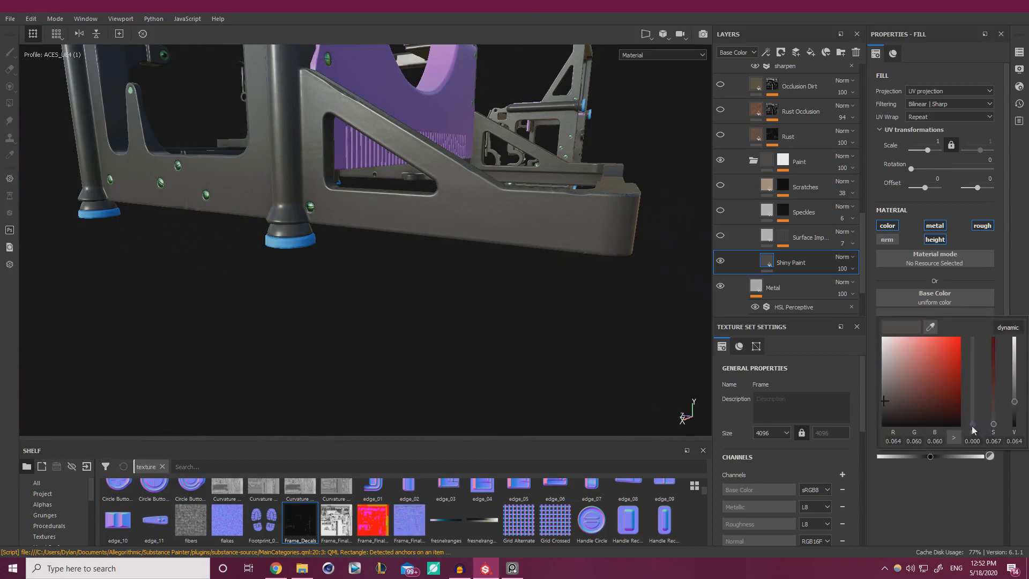
left_click_drag(975, 429, 977, 372)
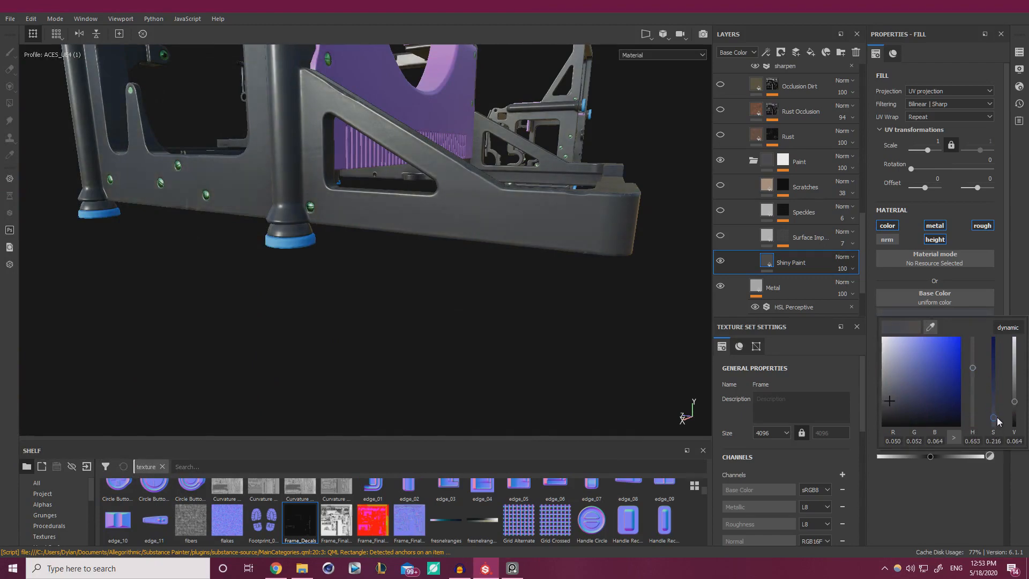
right_click_drag(0, 297, 0, 297)
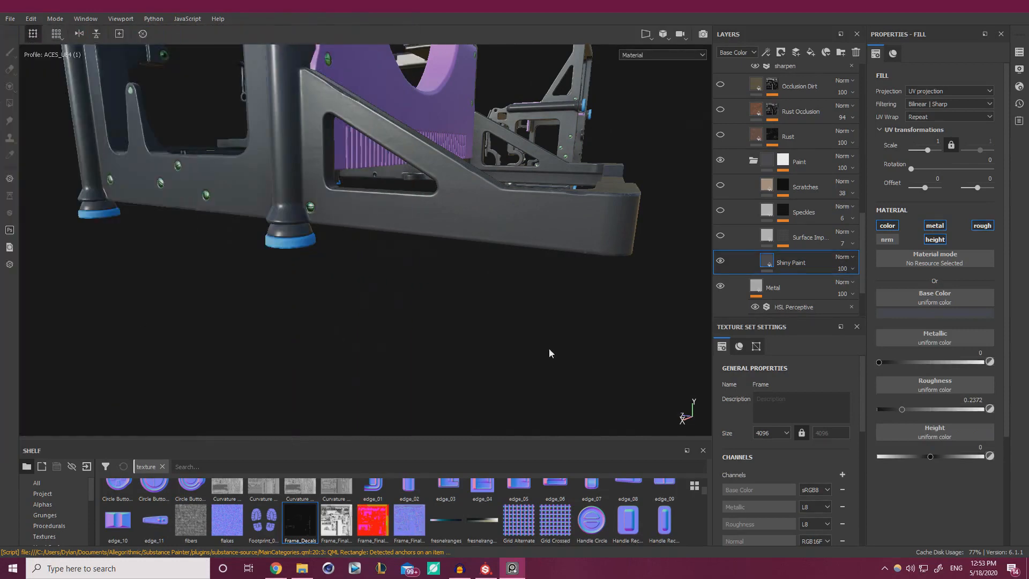
Set the Shiny Paint layer's roughness to 0.1608 and check the gloss on the front arm and columns.
left_click(894, 410)
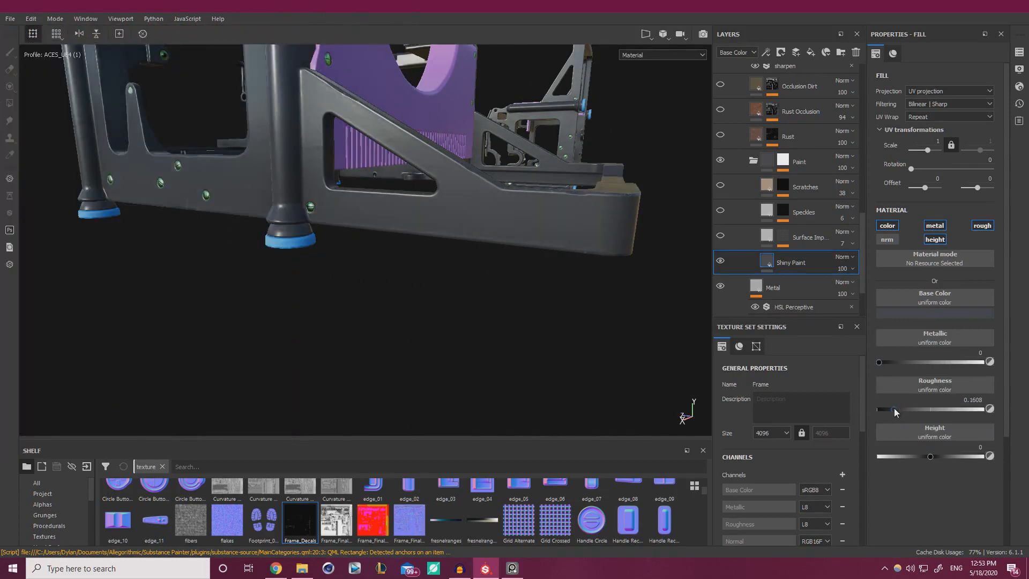
left_click_drag(442, 294, 418, 260, "alt")
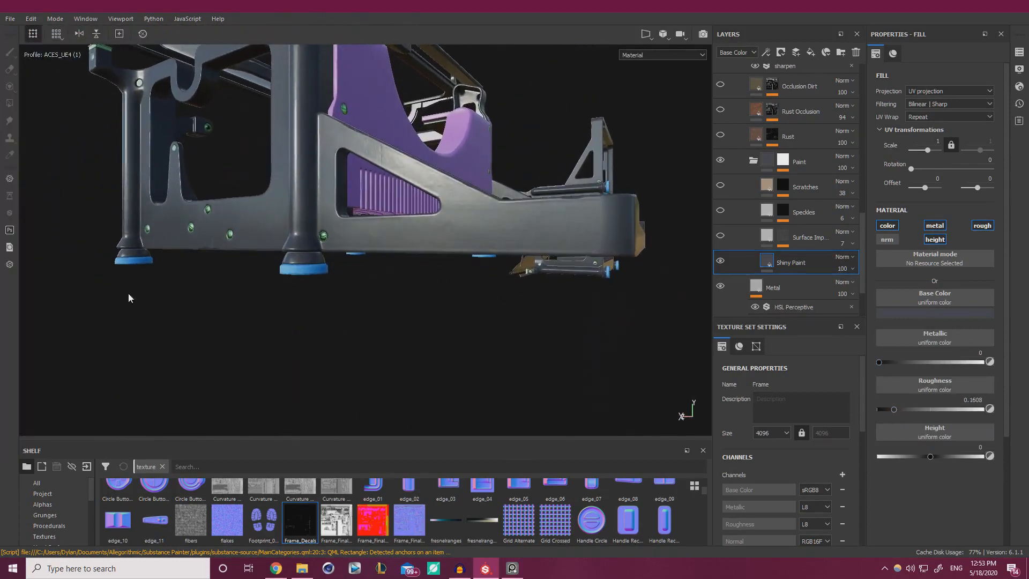
right_click_drag(0, 289, 0, 271)
left_click_drag(481, 278, 575, 246, "alt")
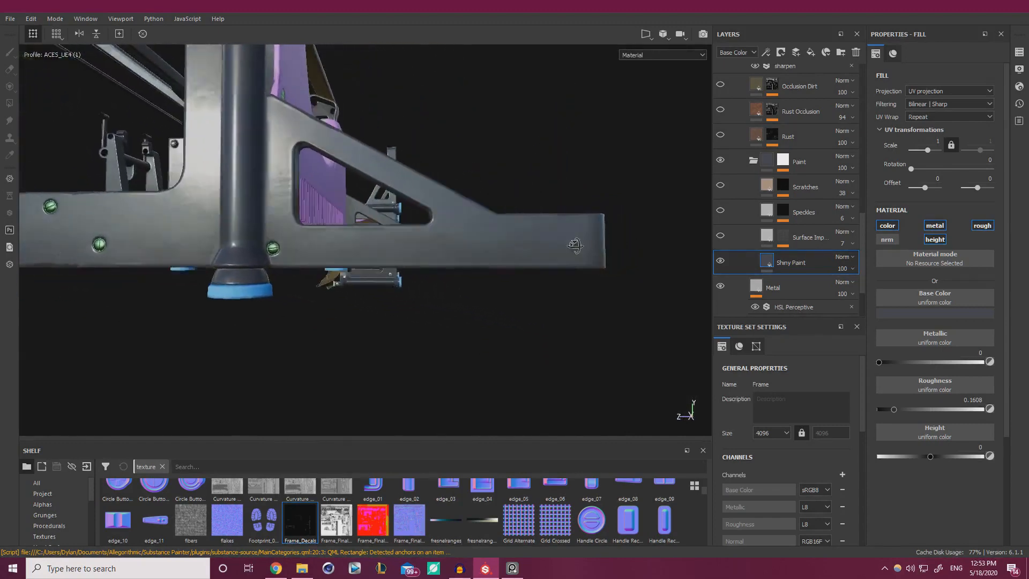
middle_click_drag(314, 257, 568, 255, "alt")
left_click_drag(568, 256, 362, 158, "alt")
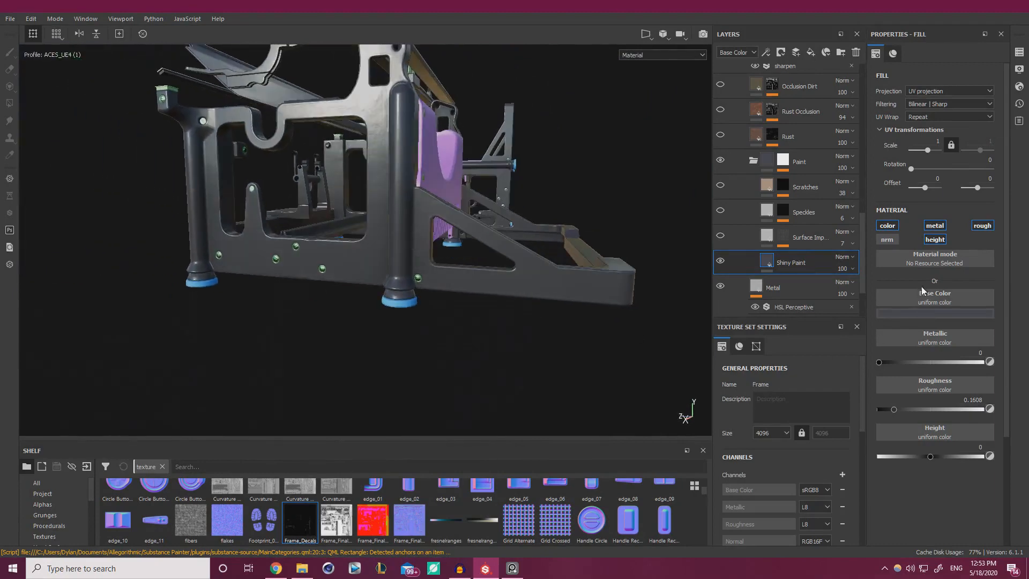
Darken the Shiny Paint base color to value 0.056 and set its saturation to 0.240.
left_click(933, 315)
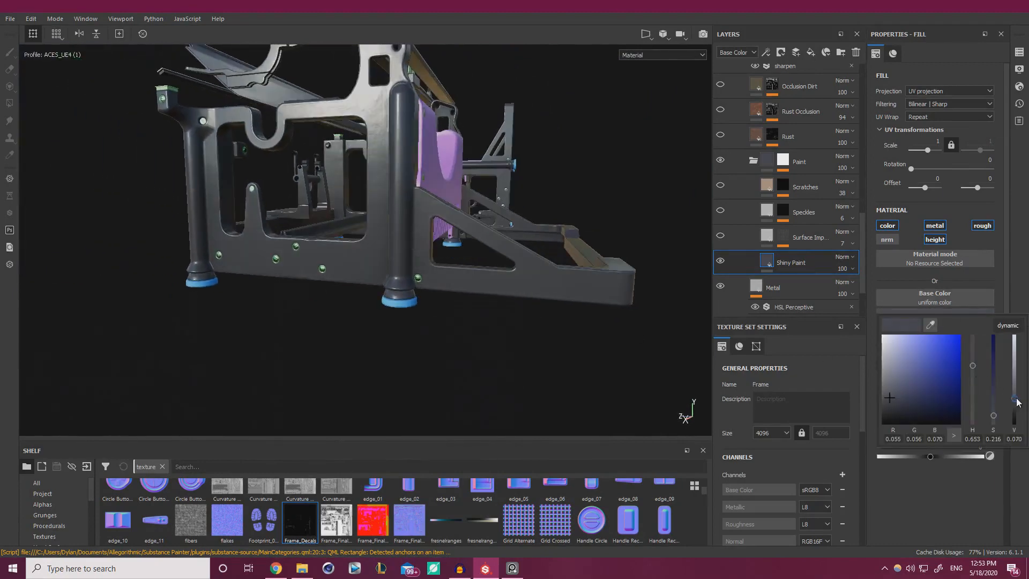
left_click_drag(536, 289, 579, 273, "alt")
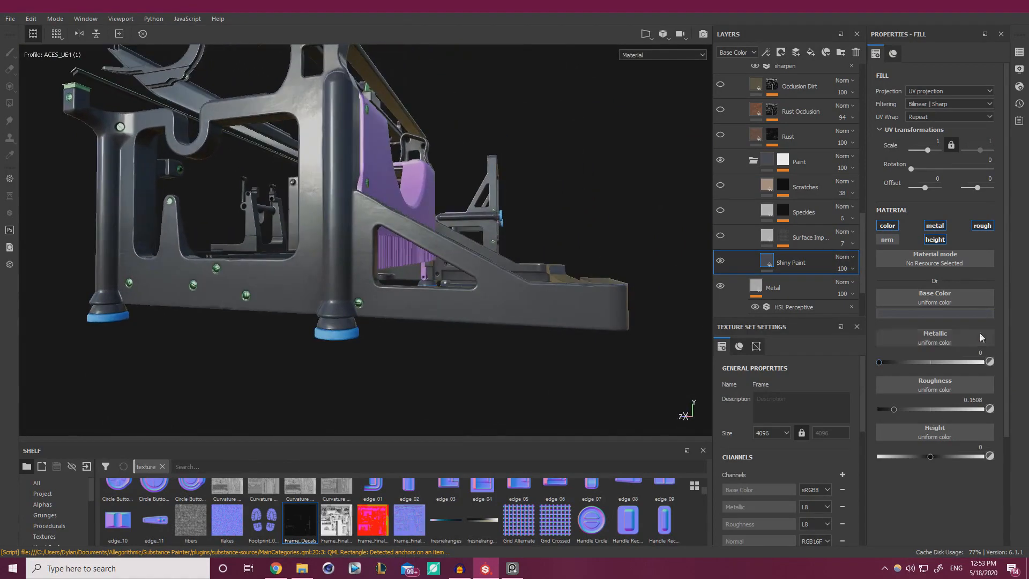
left_click(956, 314)
left_click_drag(1019, 405, 1020, 407)
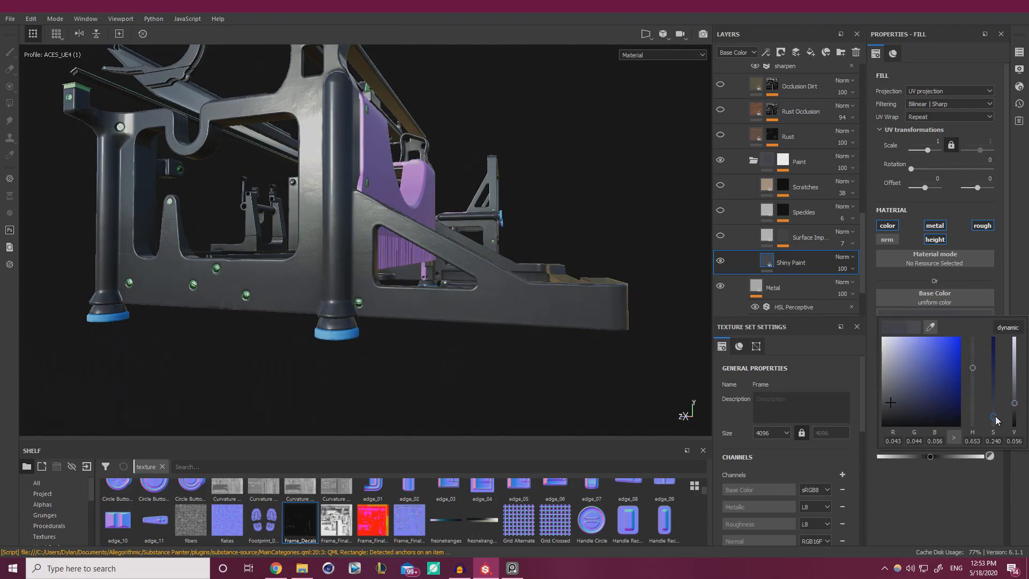
Show the surface imperfections layer in the Paint group and set its opacity to 3.
left_click_drag(354, 313, 511, 316, "alt")
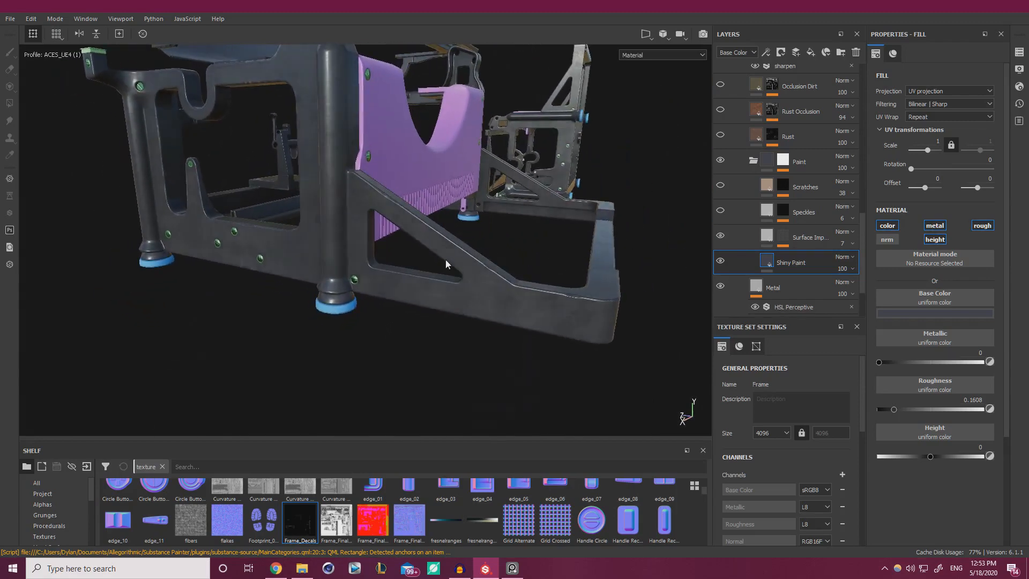
right_click_drag(446, 260, 587, 278, "alt")
left_click_drag(587, 278, 500, 247, "alt")
left_click(804, 239)
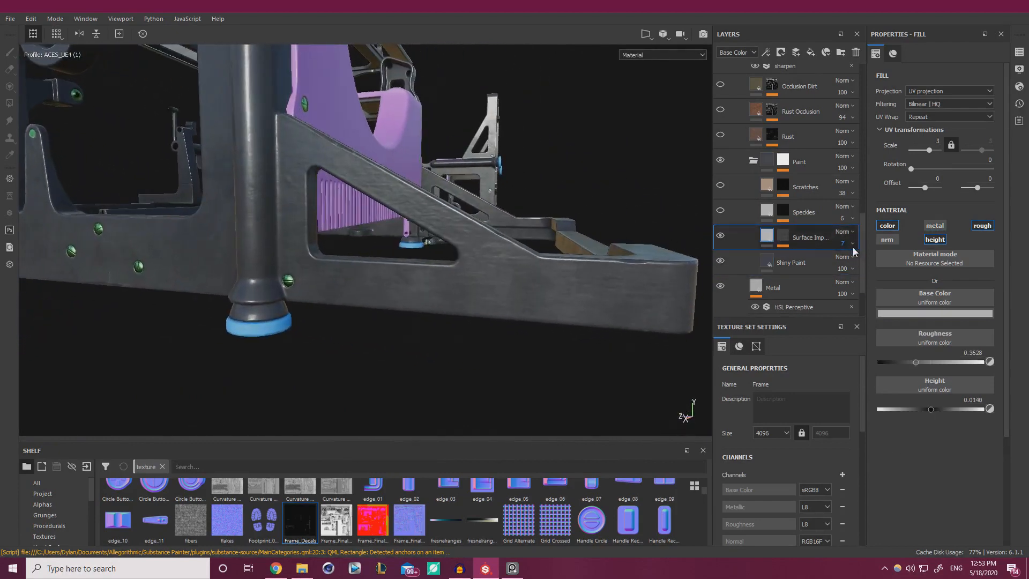
scroll(853, 248, "down", 1)
left_click(855, 230)
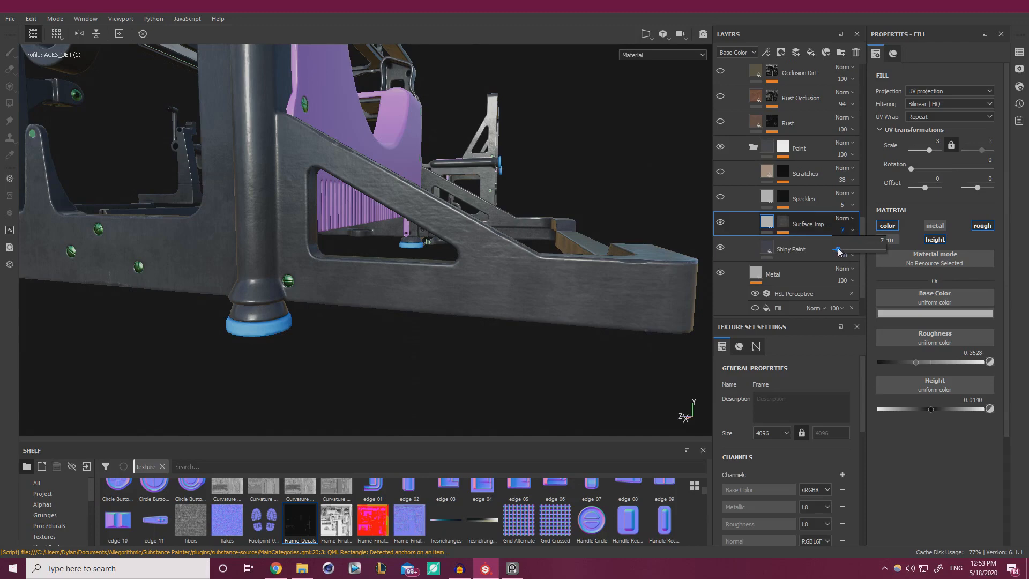
left_click_drag(839, 251, 838, 252)
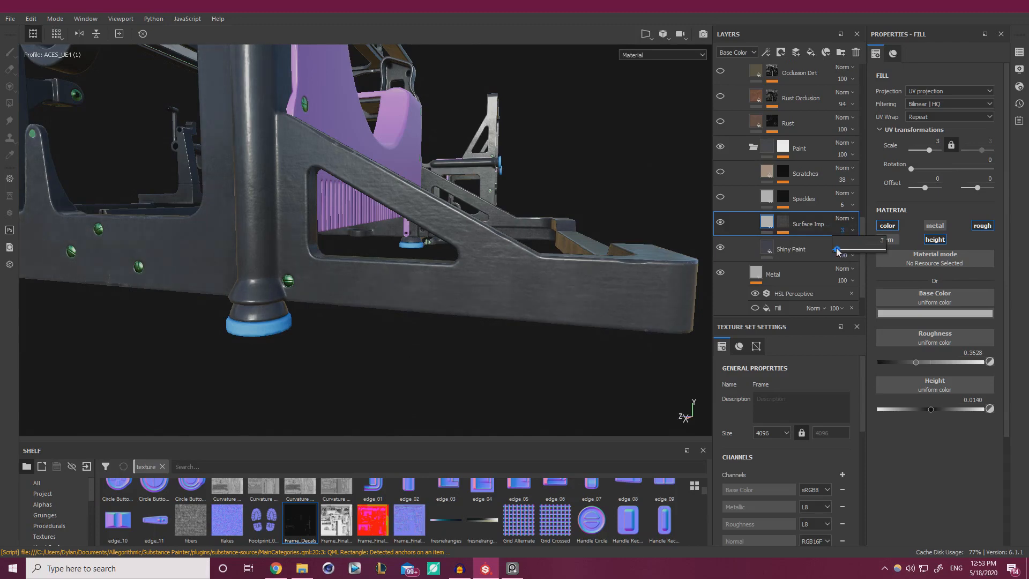
Compare the frame's reflections with the surface imperfections layer hidden and shown.
left_click_drag(576, 272, 585, 233, "alt")
left_click(721, 224)
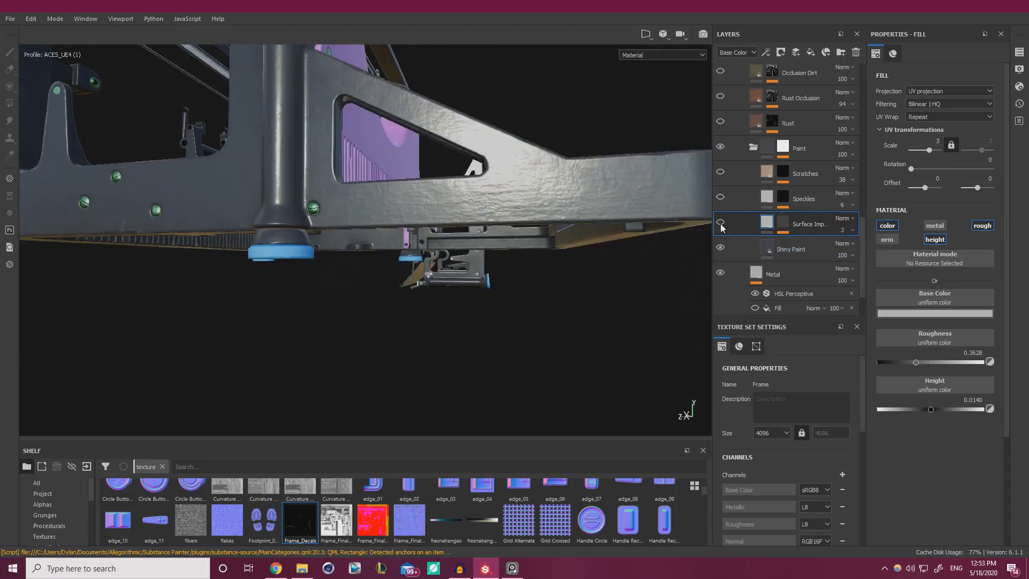
left_click(721, 223)
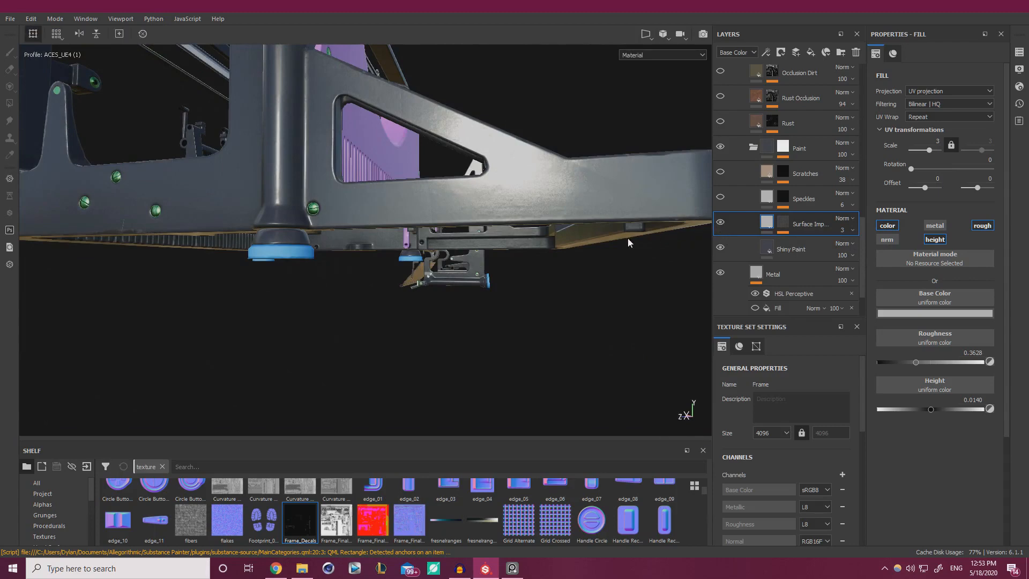
left_click_drag(627, 237, 461, 236, "alt")
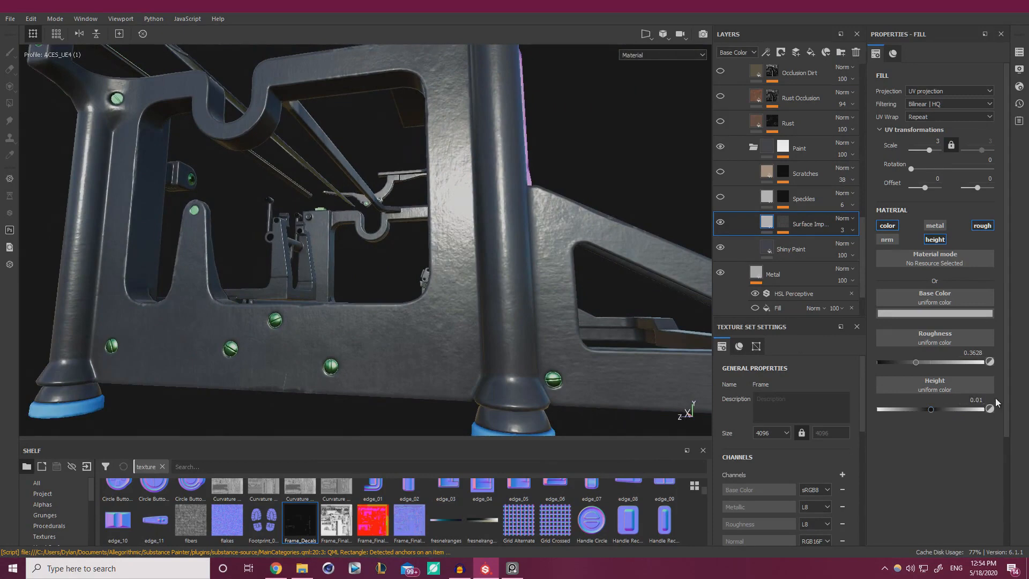
Set the UV scale of the Grunge Concrete fill in the surface imperfections mask to 15.
left_click(783, 224)
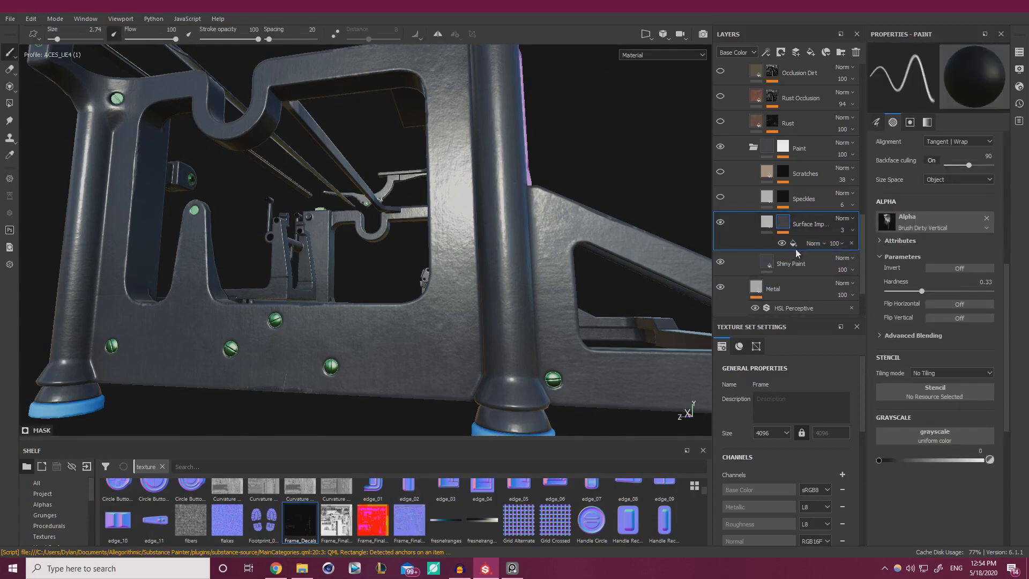
left_click(796, 243)
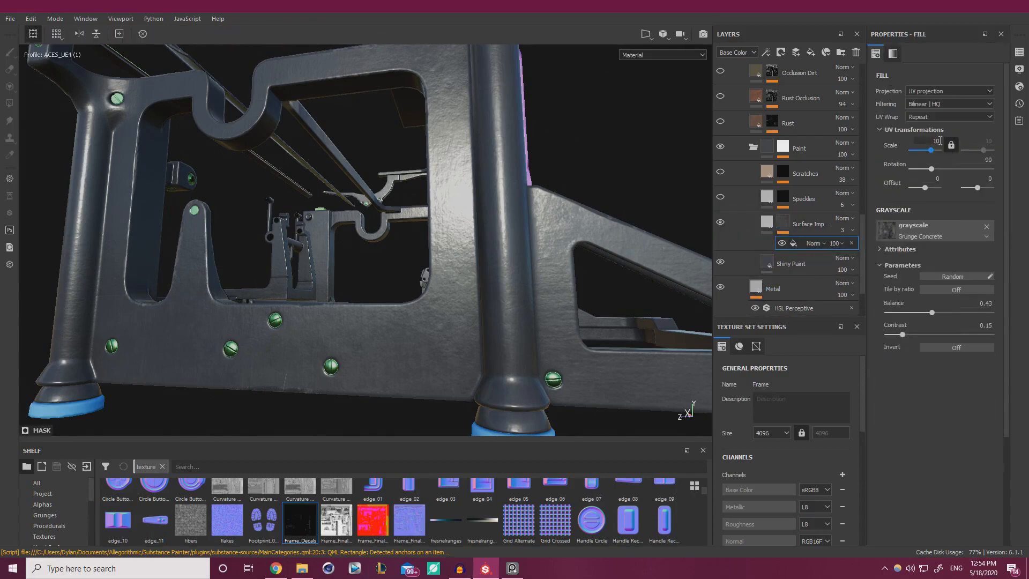
key("Return")
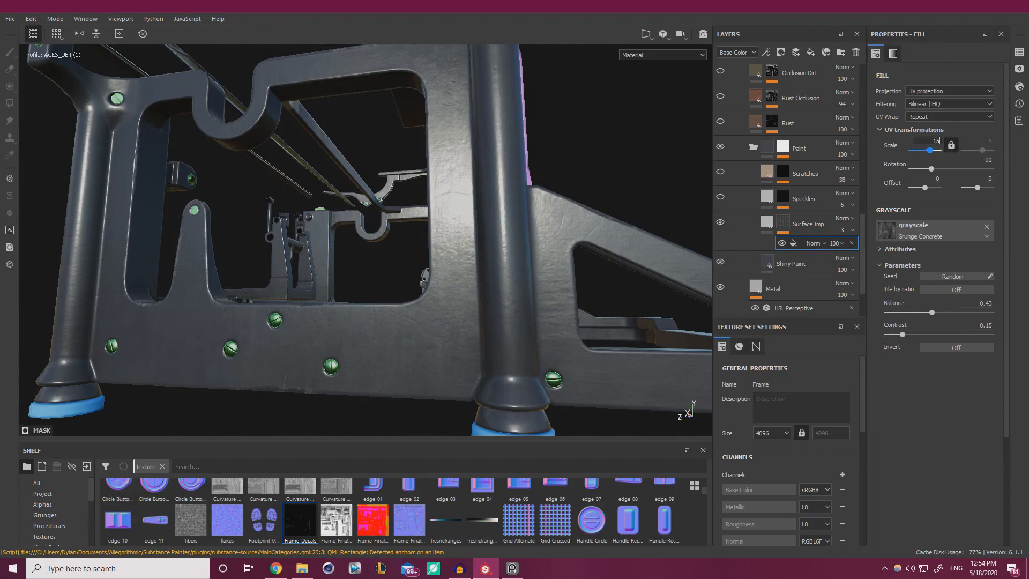
key("Return")
mouse_move(449, 227)
left_mouse_down("alt")
mouse_move(458, 284)
mouse_move(444, 317)
left_mouse_up("alt")
Examine the paint wear in the side reference photo on the upper bracket, column, base rail and front arm.
key("alt+Tab")
scroll(443, 313, "up", 10)
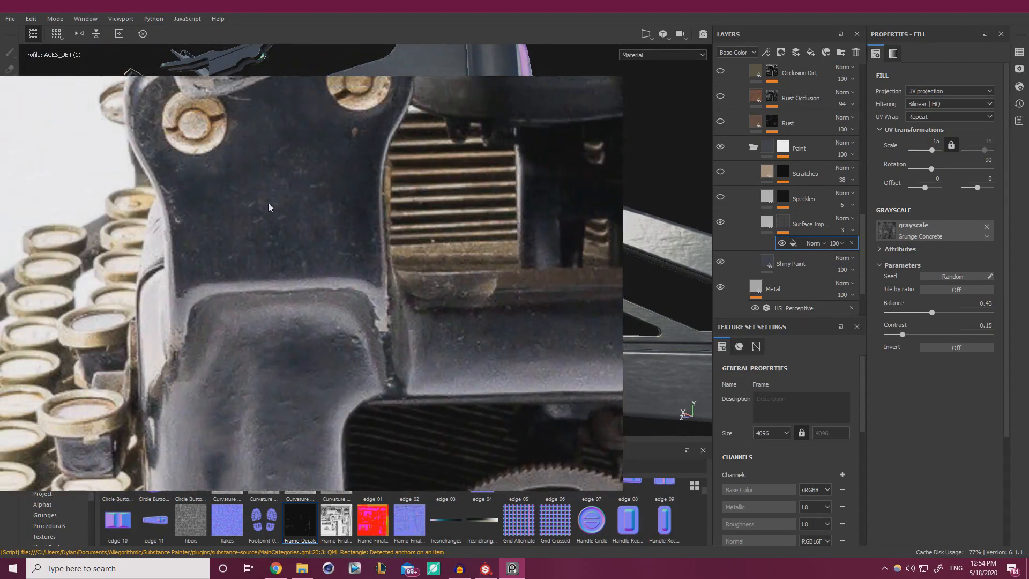
scroll(269, 207, "down", 6)
middle_click_drag(351, 397, 366, 216)
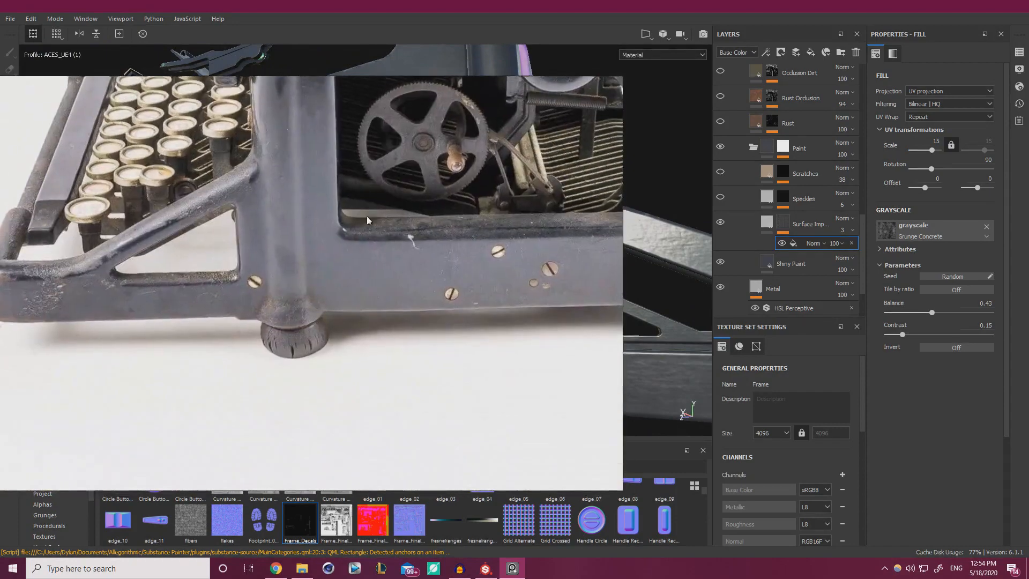
scroll(366, 216, "up", 2)
middle_click_drag(161, 241, 291, 270)
scroll(292, 269, "up", 4)
scroll(176, 304, "up", 1)
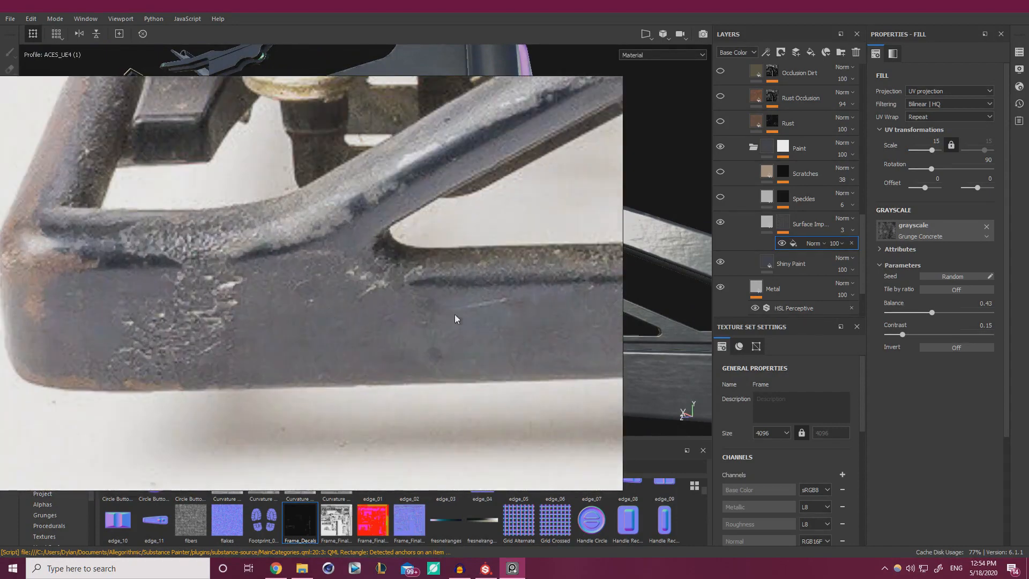
scroll(454, 318, "down", 3)
middle_click_drag(349, 285, 335, 223)
scroll(322, 236, "up", 3)
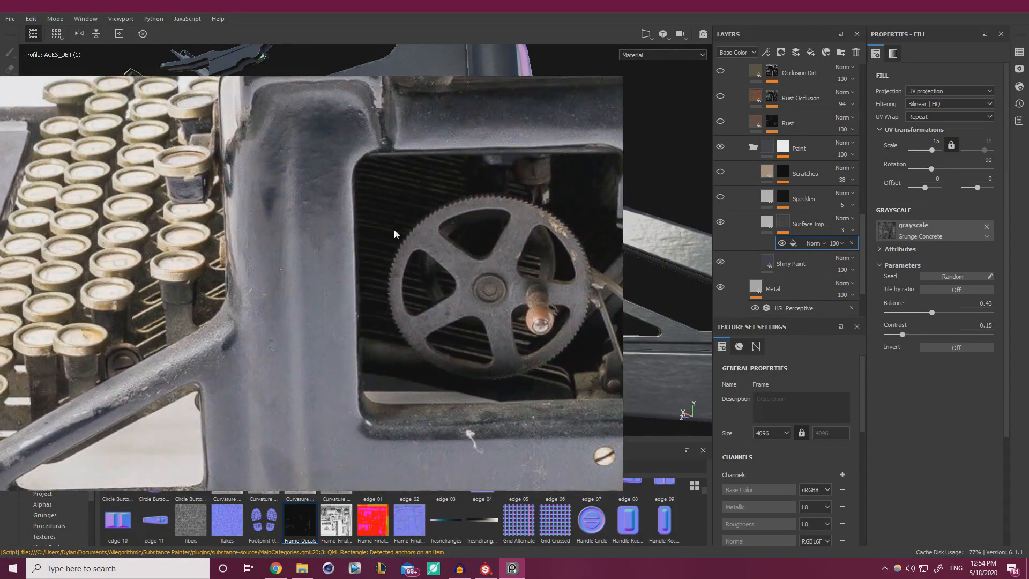
Examine the paint on the rear column and upper rail, and the frame's opposite side in the other reference photo.
middle_click_drag(586, 214, 255, 168)
middle_click_drag(531, 201, 301, 184)
scroll(284, 413, "up", 3)
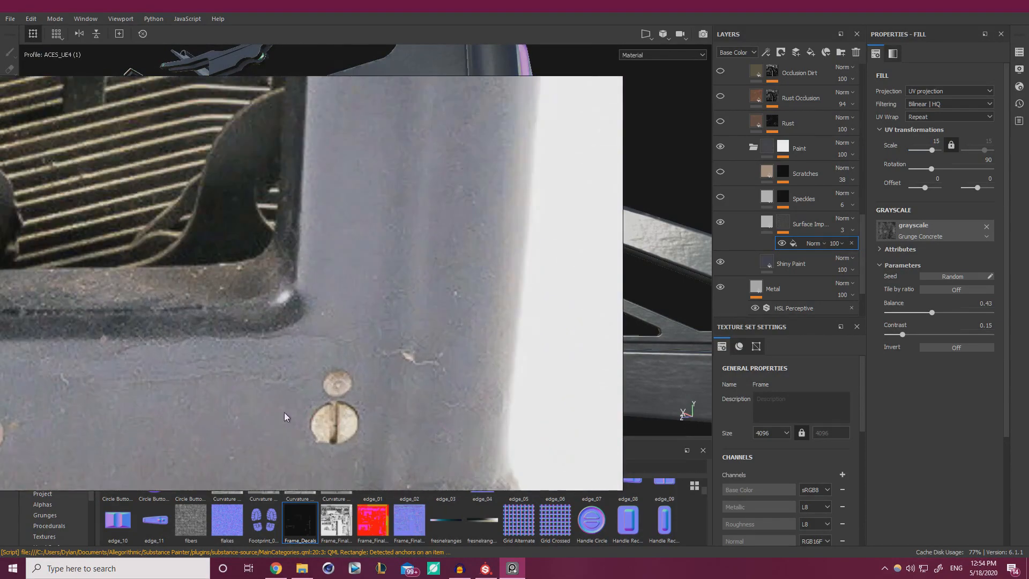
scroll(430, 346, "down", 4)
scroll(412, 306, "up", 4)
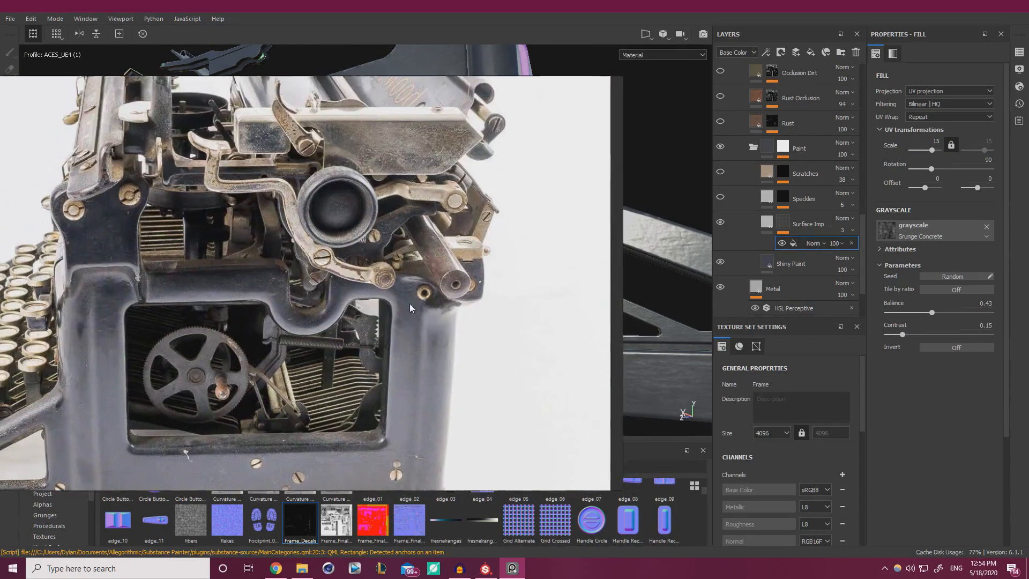
scroll(375, 316, "down", 3)
scroll(334, 332, "up", 4)
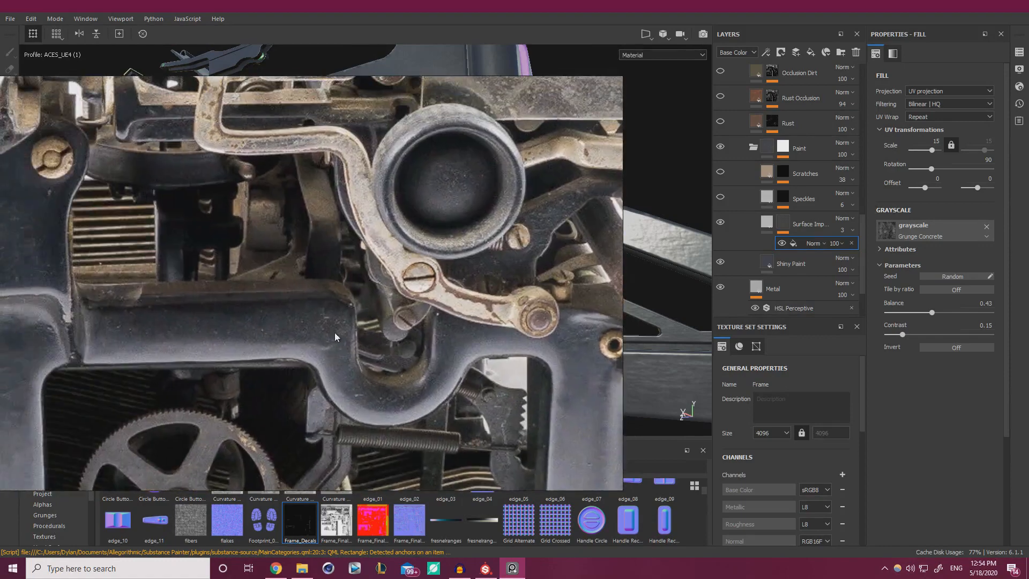
scroll(320, 348, "down", 8)
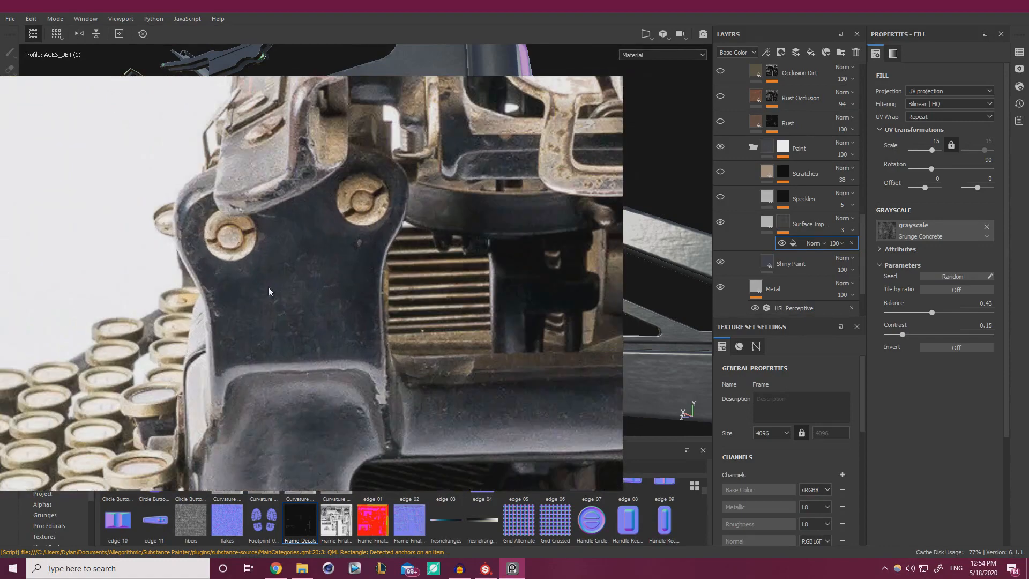
scroll(284, 310, "up", 8)
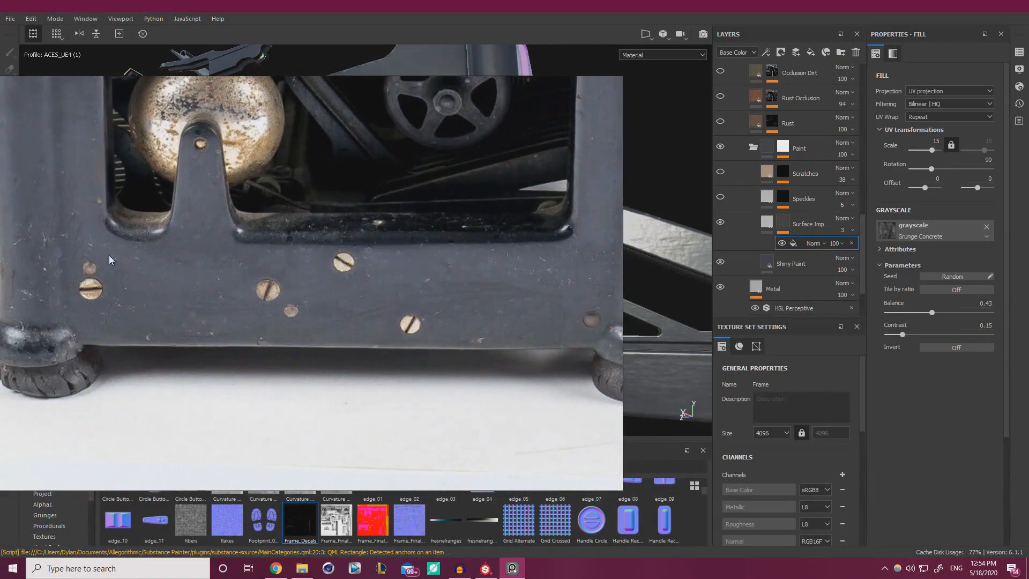
middle_click_drag(109, 257, 175, 403)
middle_click_drag(153, 243, 150, 297)
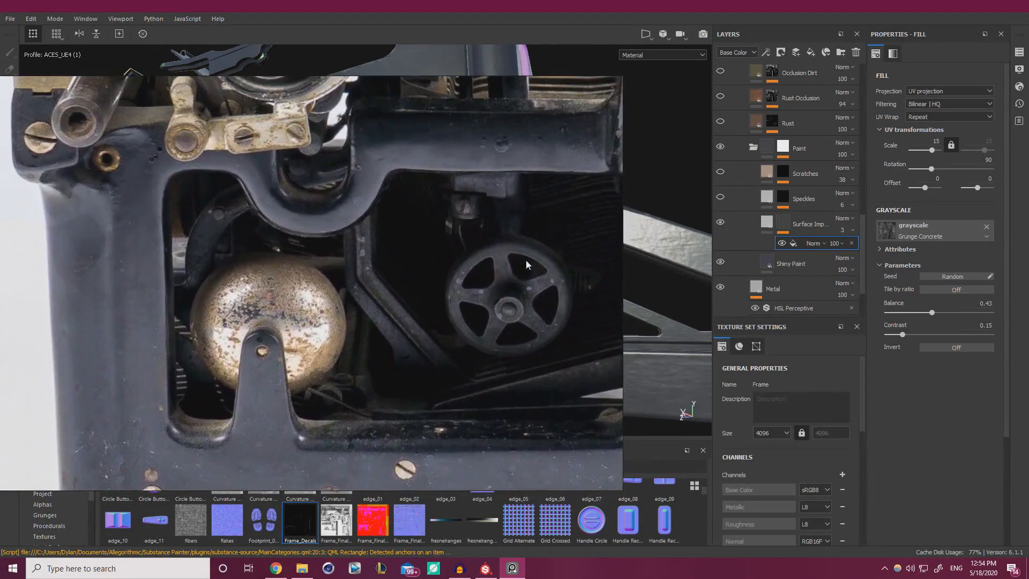
right_click_drag(499, 250, 0, 263)
Set the surface imperfections layer's height to 0.005 and check the bumps on the side frame.
left_click_drag(378, 238, 461, 289, "alt")
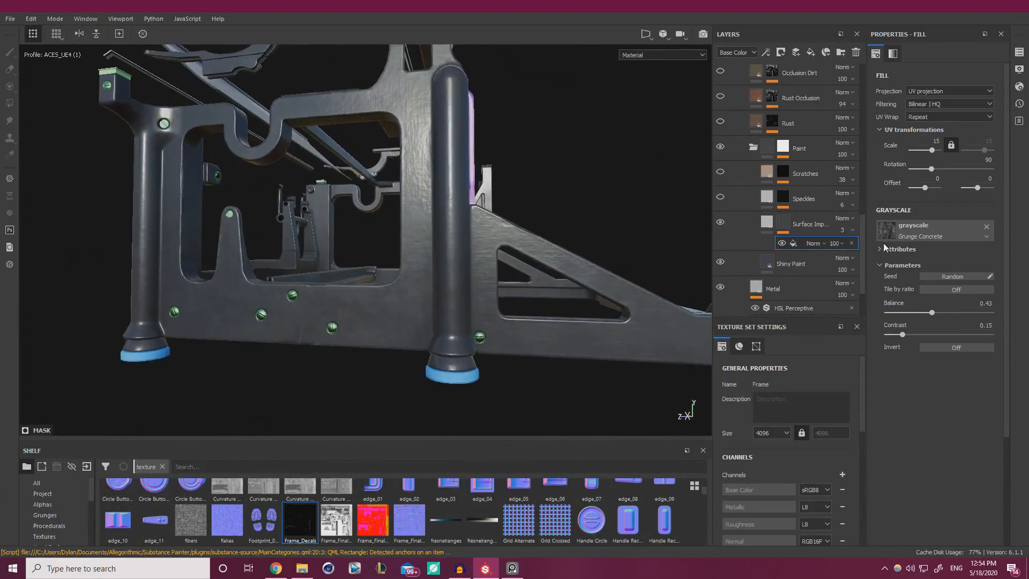
left_click(767, 222)
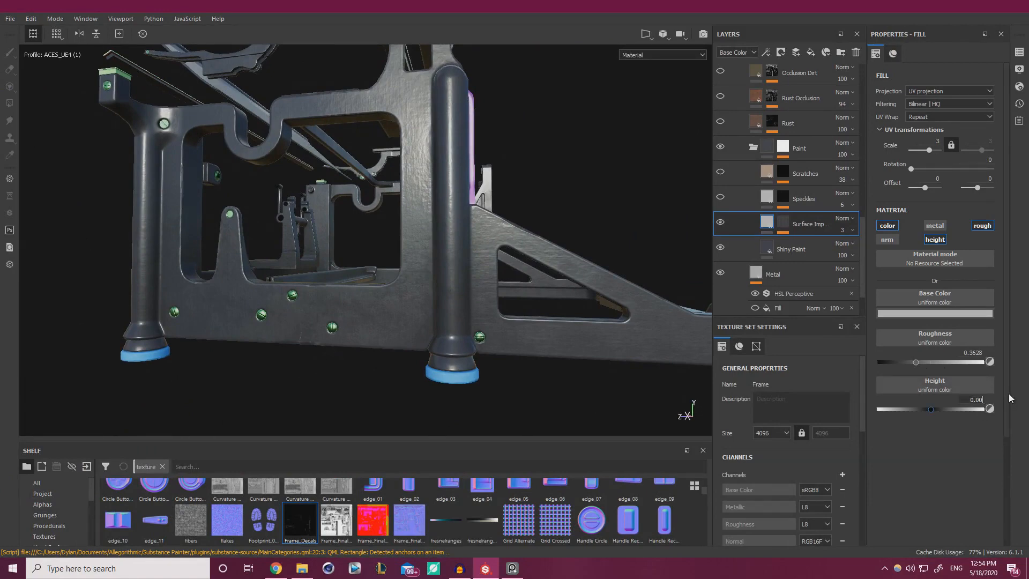
type("05")
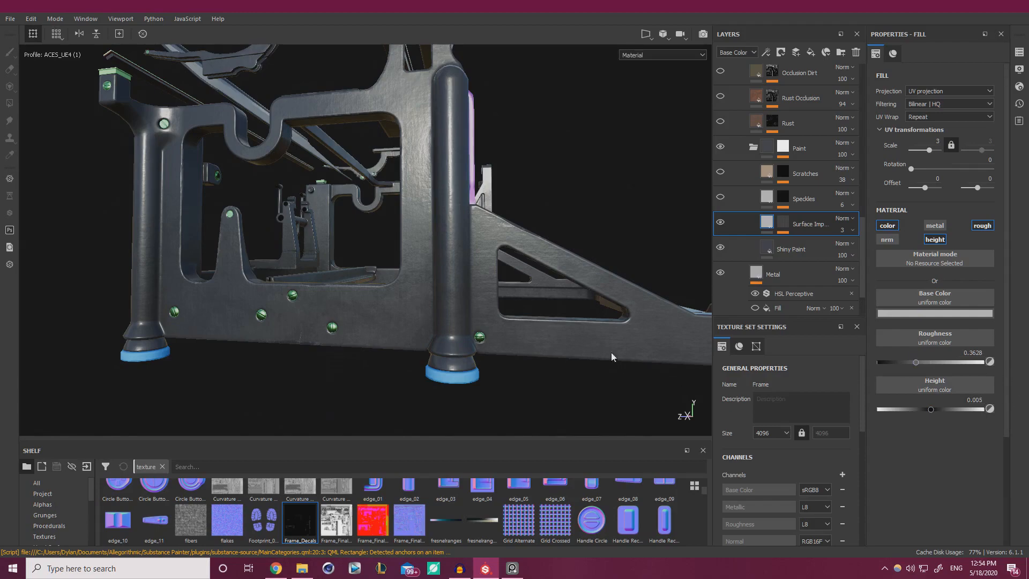
left_click_drag(472, 272, 391, 320, "alt")
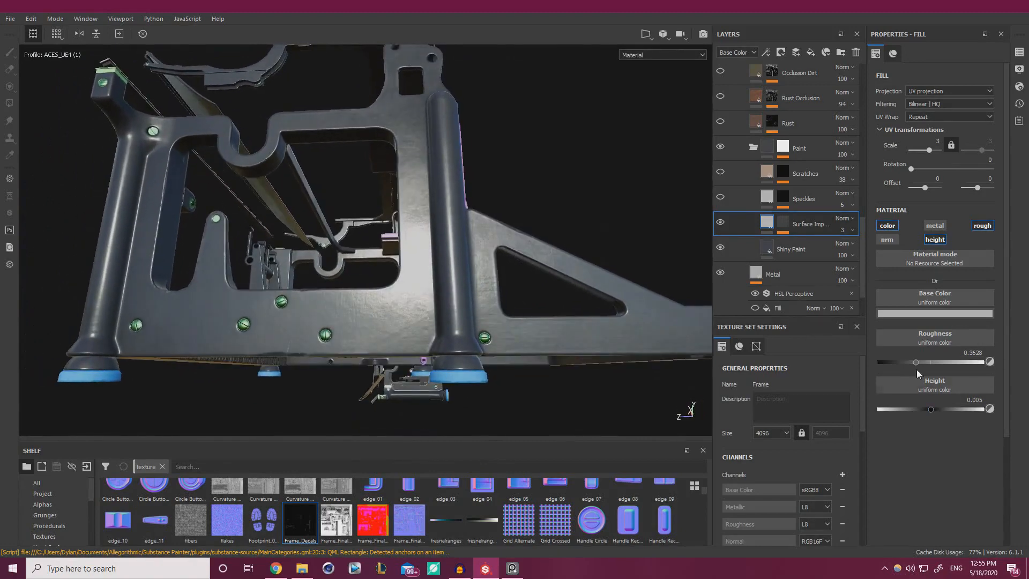
Toggle the surface imperfections layer's roughness channel off and on to compare its effect on the side frame.
left_click(983, 227)
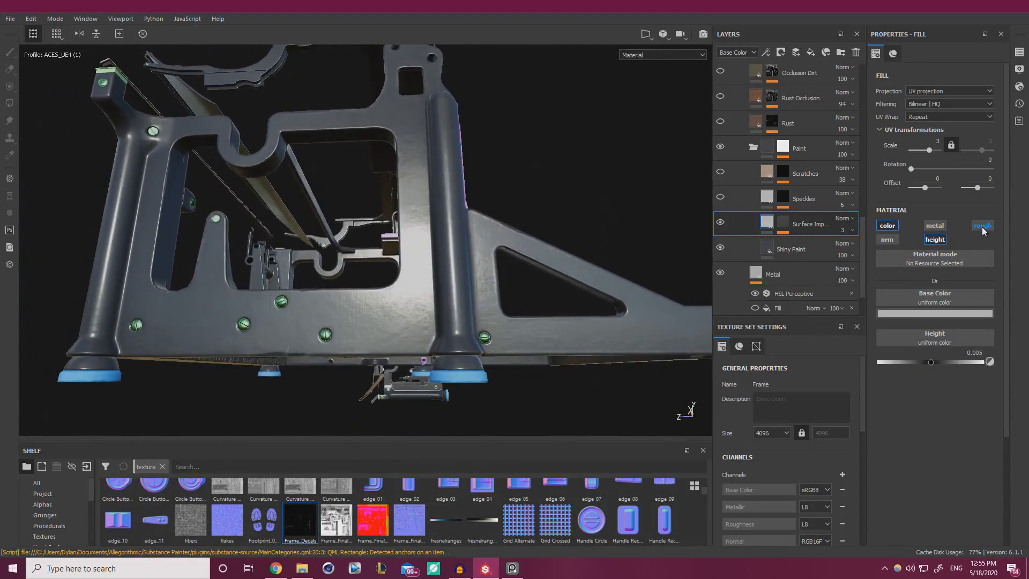
left_click(983, 227)
left_click(983, 227)
left_click(982, 227)
mouse_move(428, 170)
left_mouse_down("alt")
mouse_move(486, 228)
mouse_move(425, 167)
left_mouse_up("alt")
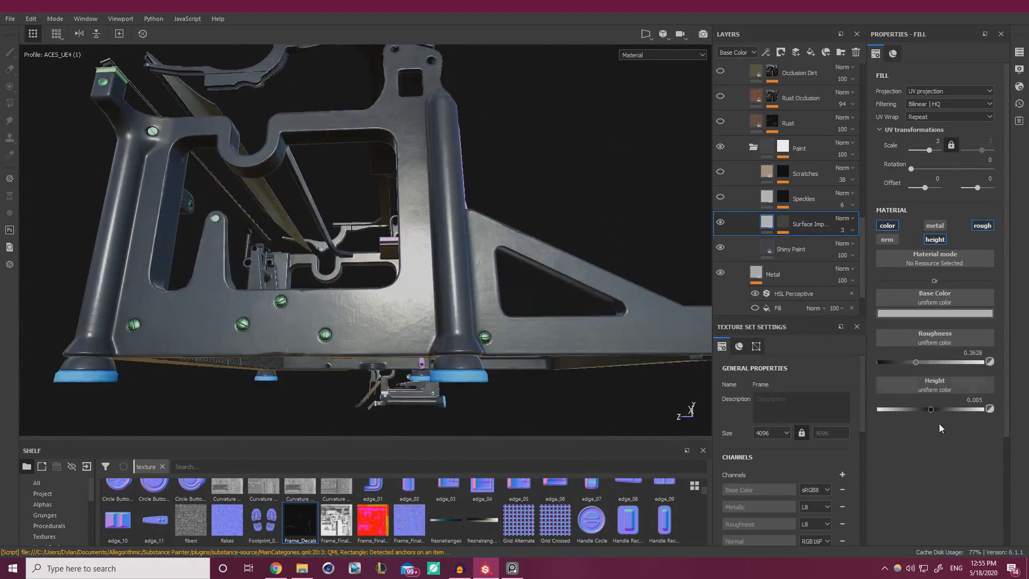
Set the surface imperfections layer's height to 0.003 and check the side frame and front arm.
left_click(983, 398)
left_click_drag(466, 276, 441, 263, "alt")
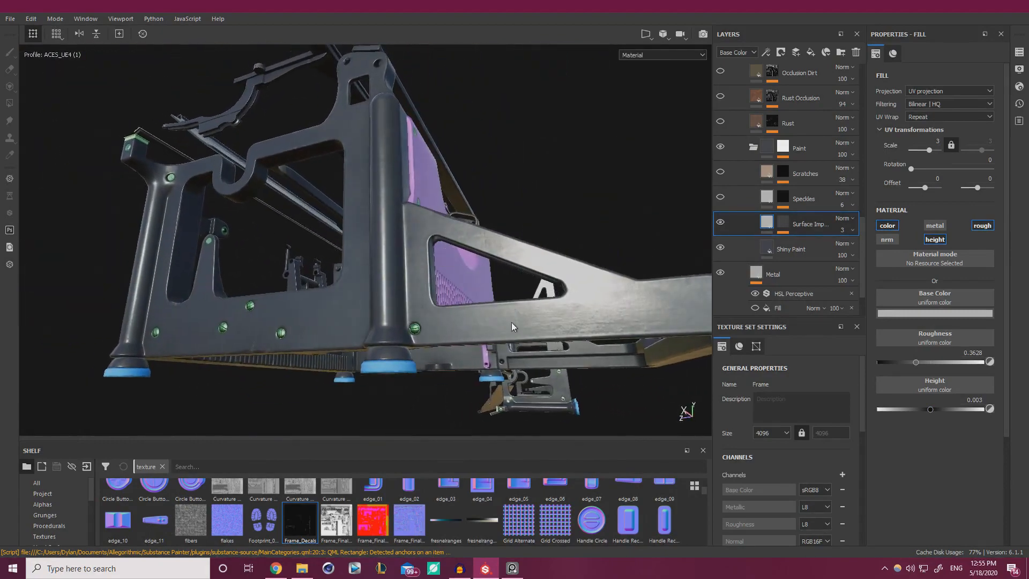
mouse_move(512, 327)
left_mouse_down("alt")
mouse_move(464, 348)
mouse_move(490, 352)
mouse_move(480, 379)
mouse_move(485, 317)
mouse_move(439, 313)
left_mouse_up("alt")
key("alt+Tab")
key("alt+Tab")
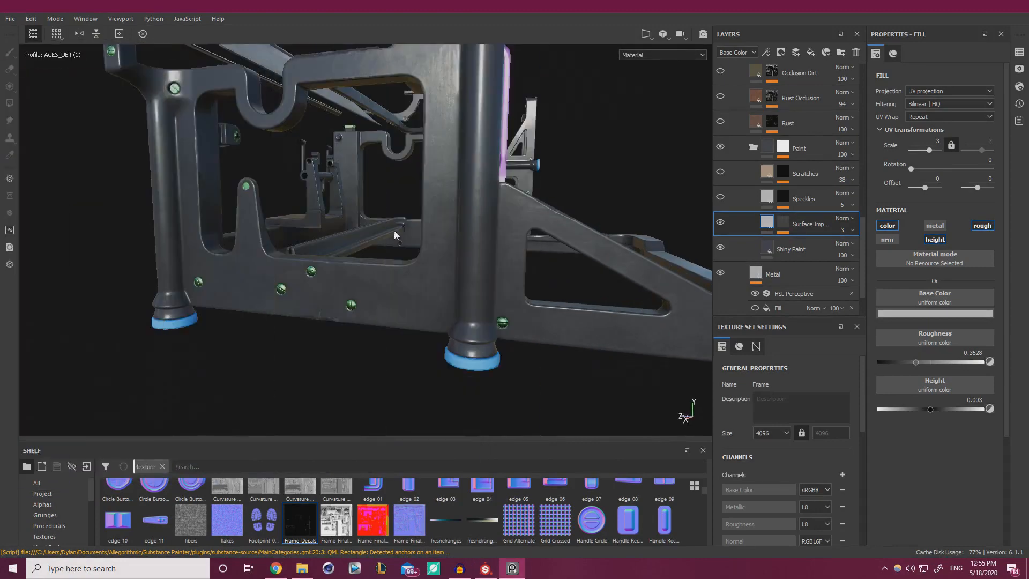
left_click_drag(395, 232, 424, 232, "alt")
Adjust the Shiny Paint layer's base color to a hue of 0.623 and a value of 0.051.
left_click(765, 247)
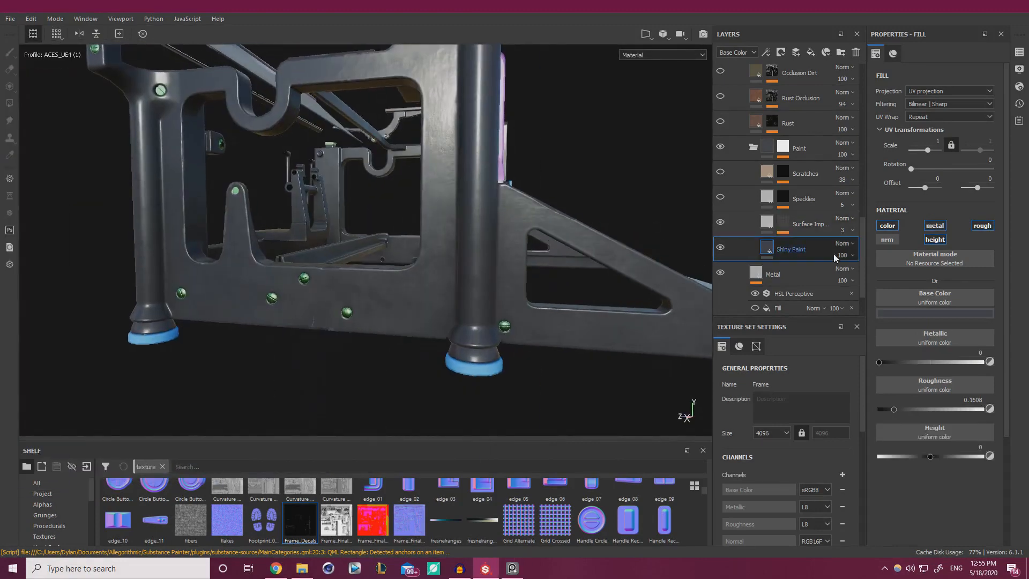
left_click(957, 314)
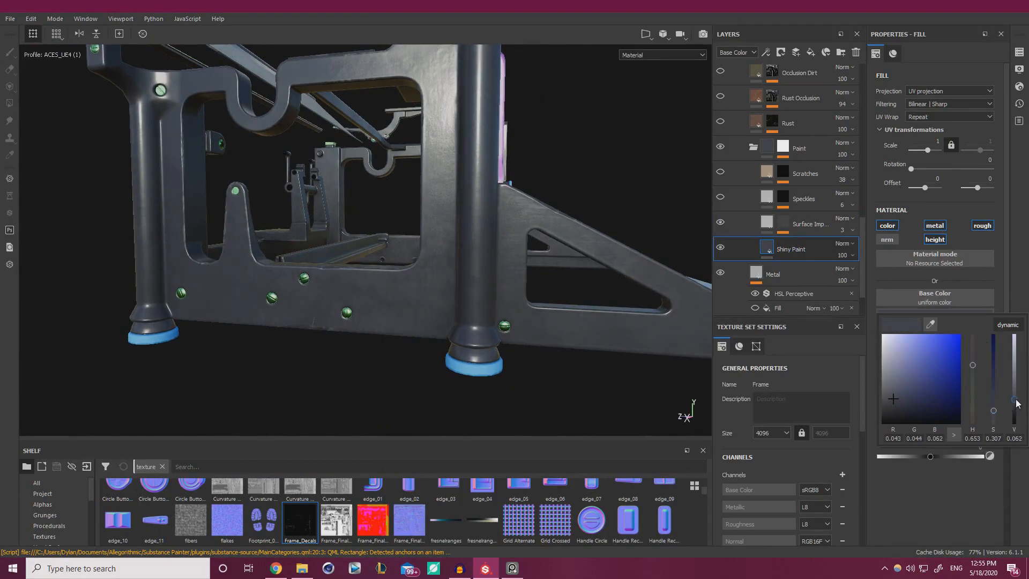
left_click_drag(1017, 405, 1017, 407)
left_click_drag(973, 364, 972, 368)
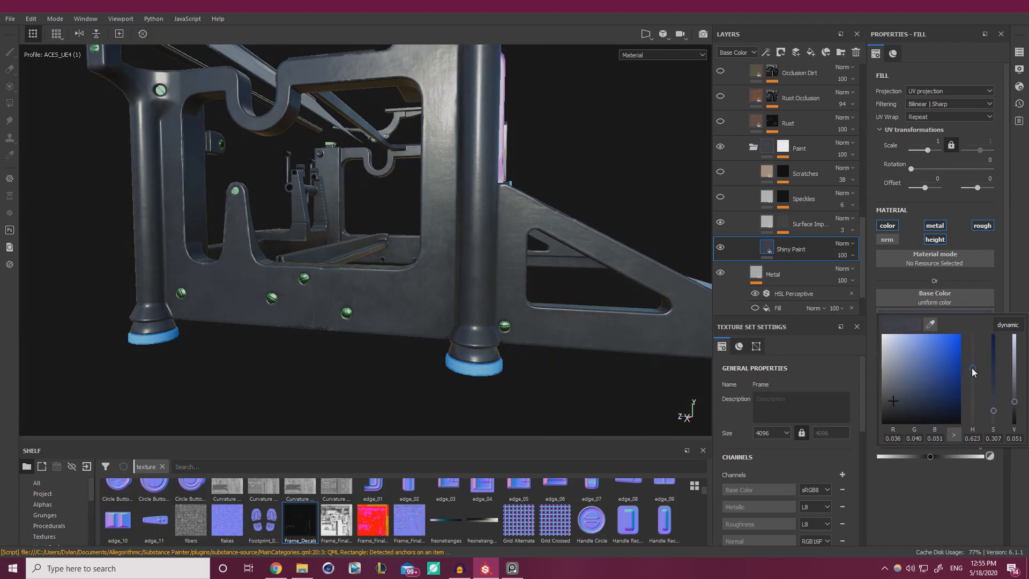
Show the Speckles layer and set its height to -0.002, checking the marks on the side frame up close.
left_click_drag(461, 230, 436, 234, "alt")
scroll(506, 259, "up", 1)
middle_click_drag(507, 259, 472, 264, "alt")
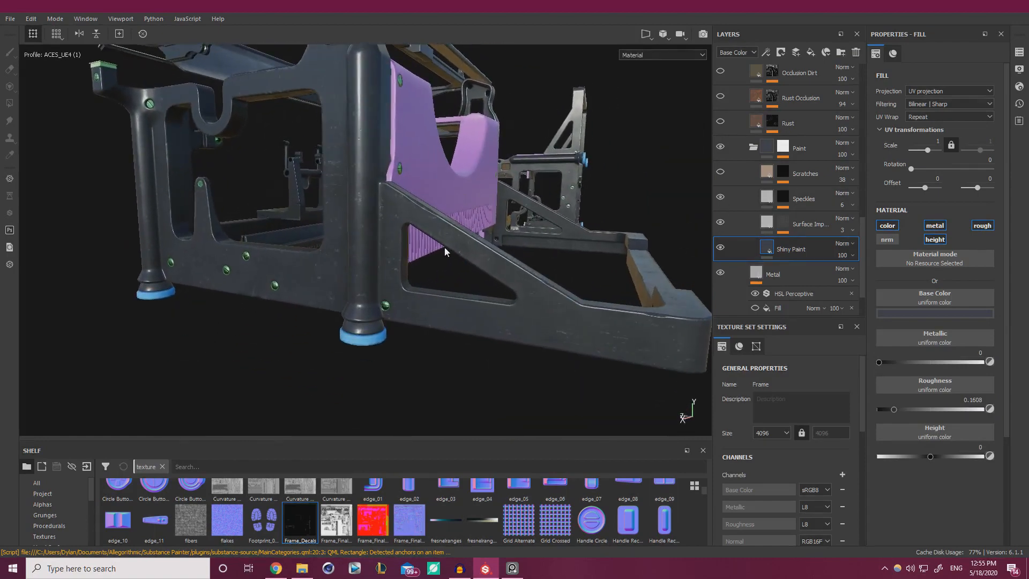
left_click_drag(445, 250, 496, 245, "alt")
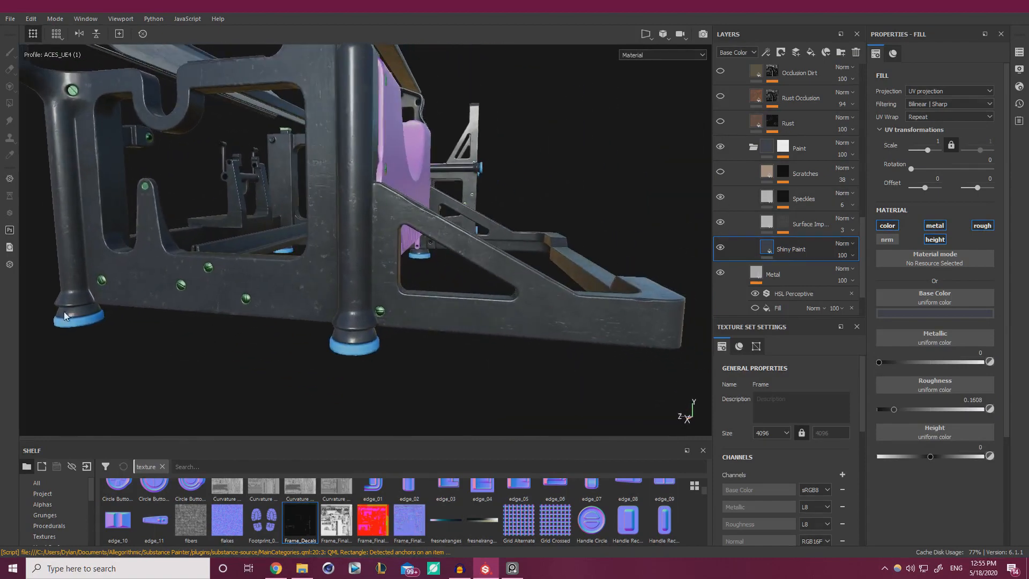
left_click(774, 206)
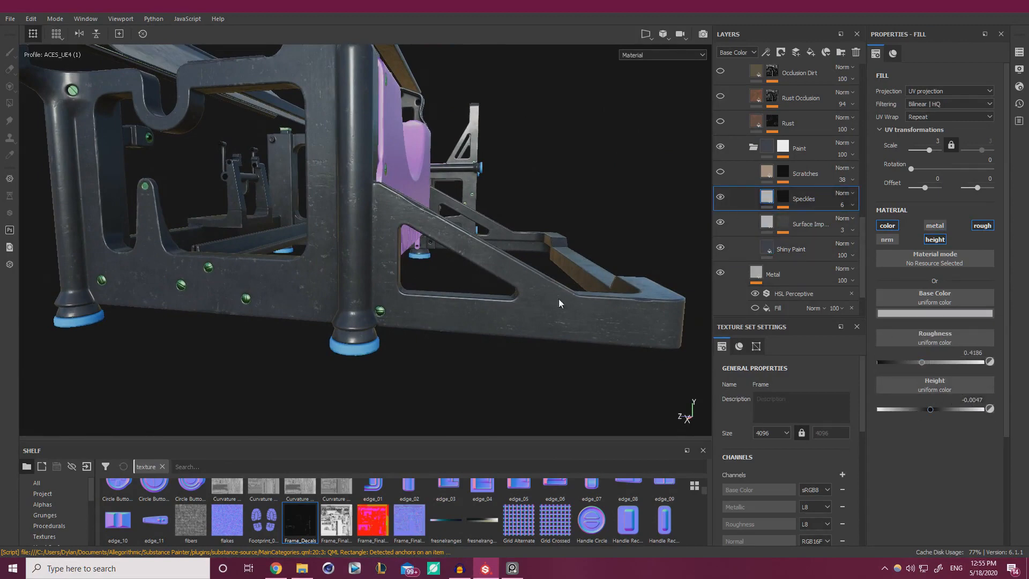
scroll(490, 285, "up", 8)
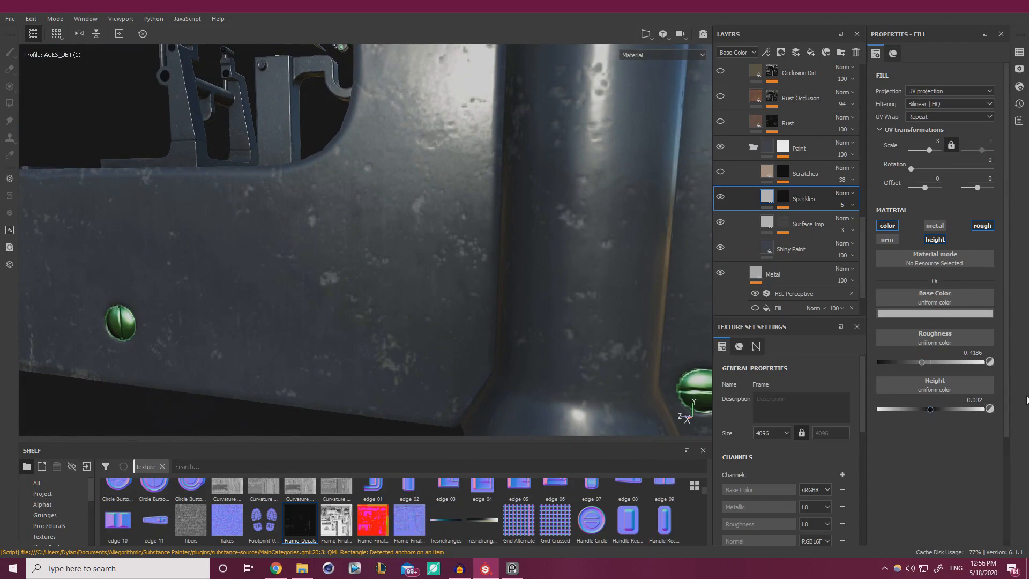
scroll(231, 232, "down", 8)
scroll(231, 231, "down", 3)
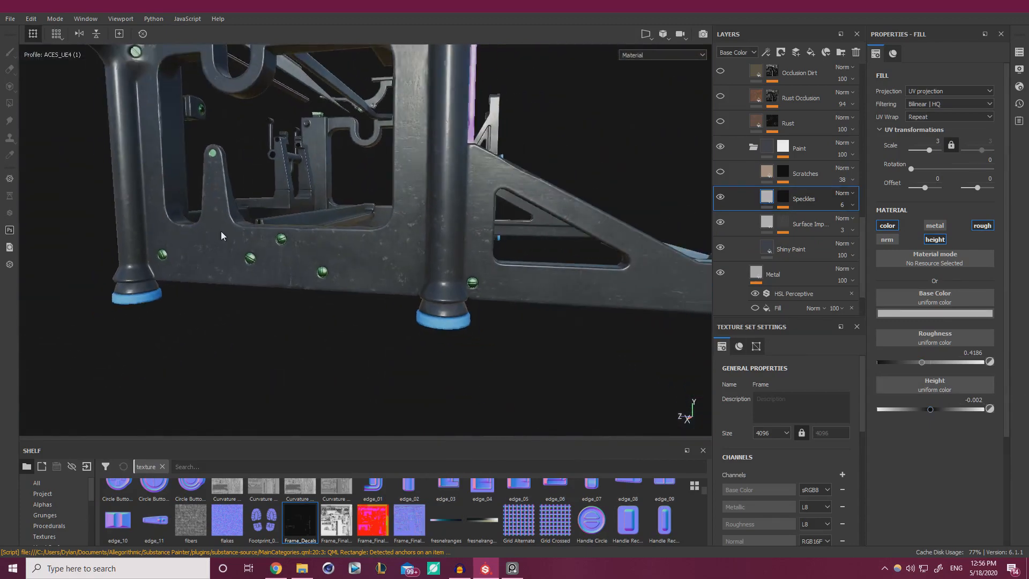
Bring up the side reference photo and examine the paint marks around the screws along the base rail.
right_click_drag(0, 289, 538, 270)
right_click(408, 285)
left_click(353, 290)
middle_click_drag(353, 287, 363, 193)
scroll(357, 204, "down", 3)
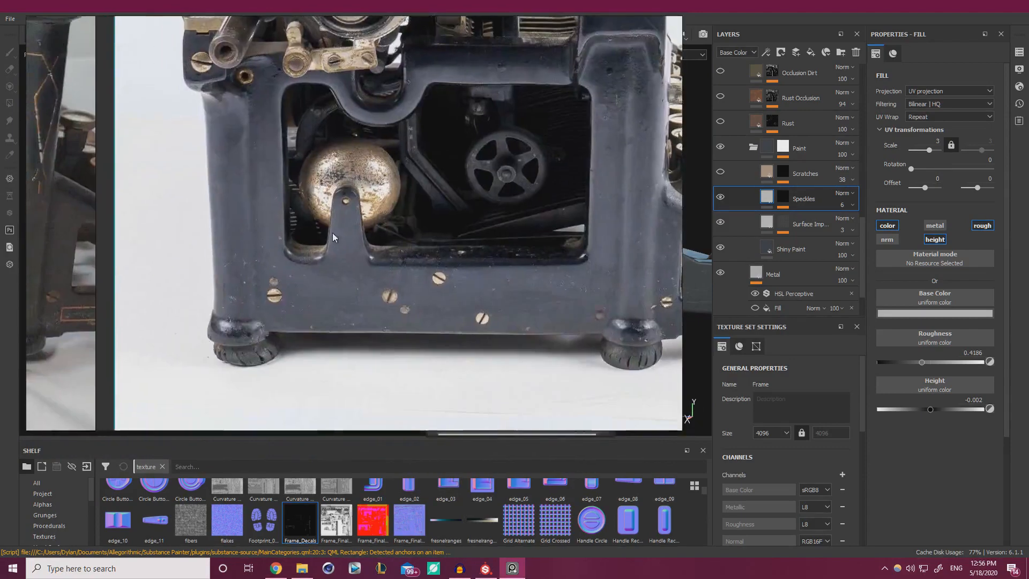
scroll(239, 264, "up", 6)
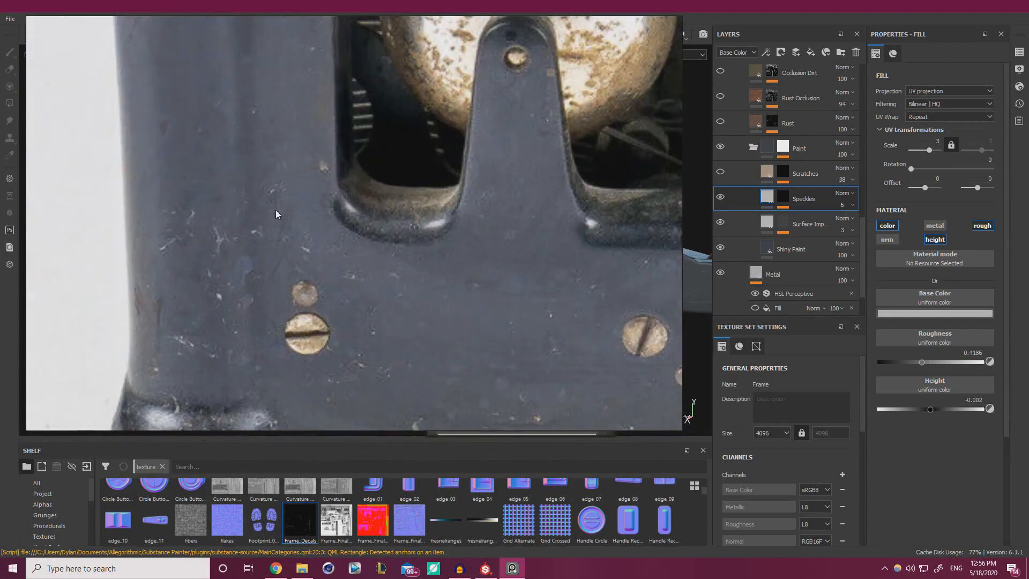
middle_click_drag(565, 351, 353, 248)
mouse_move(411, 309)
middle_mouse_down()
mouse_move(371, 315)
mouse_move(201, 395)
middle_mouse_up()
middle_click_drag(416, 291, 238, 303)
middle_click_drag(354, 298, 297, 247)
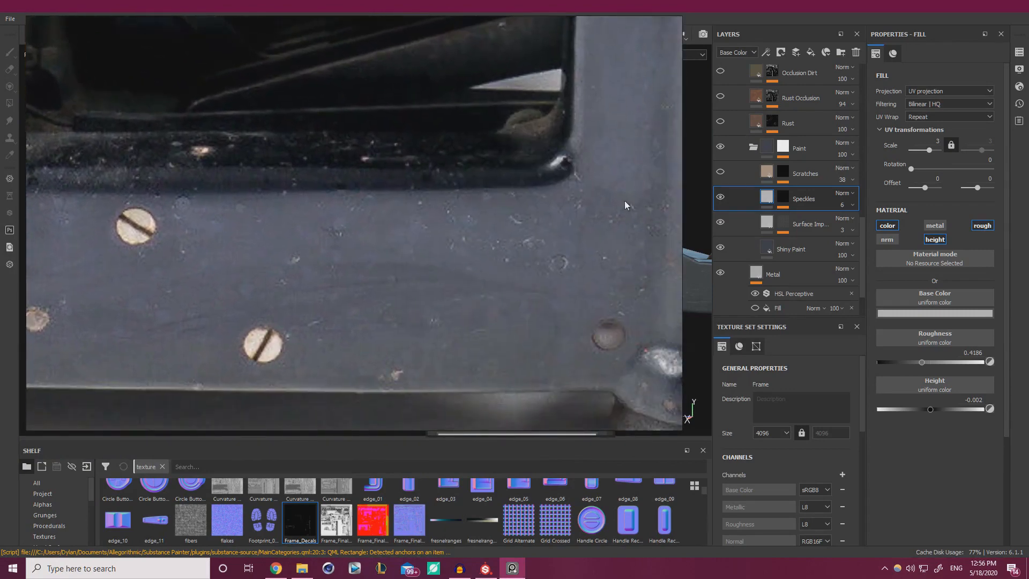
Examine the paint on the front column, its foot and the triangular front arm in the side reference photo.
middle_click_drag(625, 200, 479, 291)
middle_click_drag(525, 196, 394, 256)
mouse_move(521, 297)
middle_mouse_down()
mouse_move(436, 162)
mouse_move(345, 124)
middle_mouse_up()
mouse_move(539, 306)
middle_mouse_down()
mouse_move(448, 292)
mouse_move(269, 306)
middle_mouse_up()
mouse_move(502, 311)
middle_mouse_down()
mouse_move(262, 337)
mouse_move(504, 306)
middle_mouse_up()
middle_click_drag(235, 304, 440, 279)
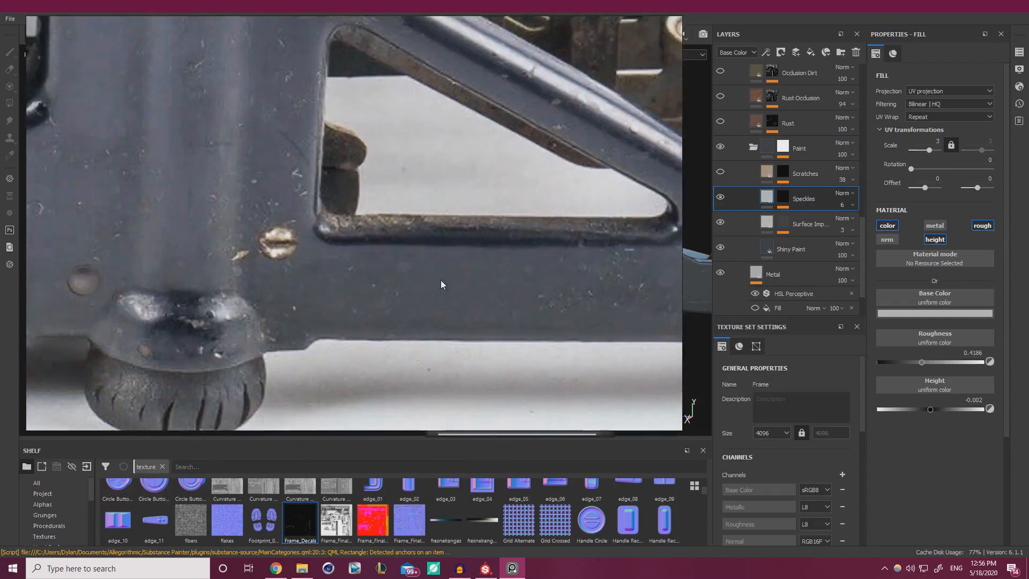
scroll(403, 279, "up", 2)
scroll(404, 279, "down", 3)
middle_click_drag(356, 273, 587, 286)
middle_click_drag(119, 237, 381, 234)
middle_click_drag(223, 229, 165, 244)
middle_click_drag(324, 235, 529, 236)
scroll(529, 236, "down", 4)
Examine the paint chips around the base rail screws again, continuing to the front column and sloping brace in the photo.
scroll(310, 275, "up", 5)
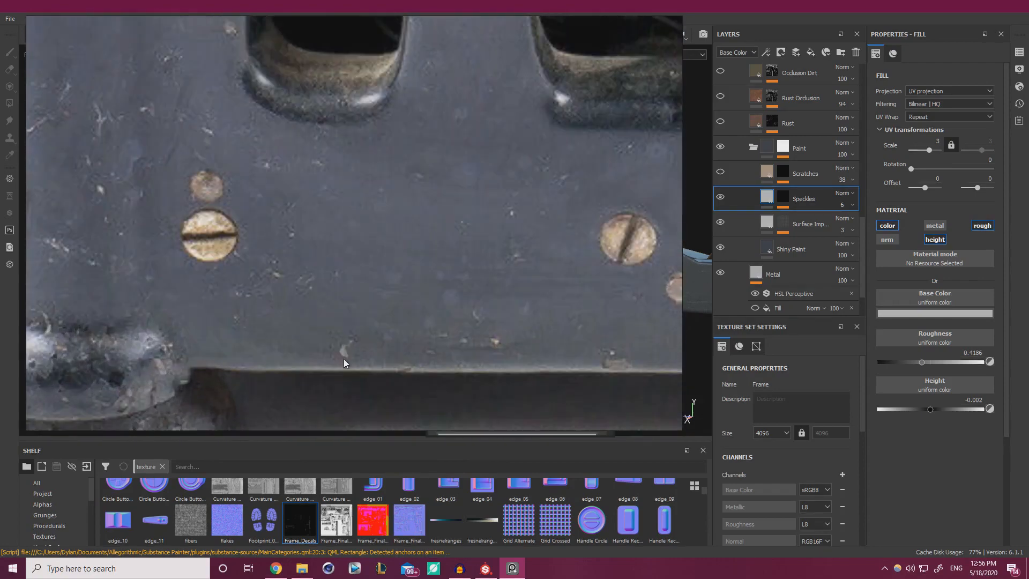
middle_click_drag(330, 264, 429, 355)
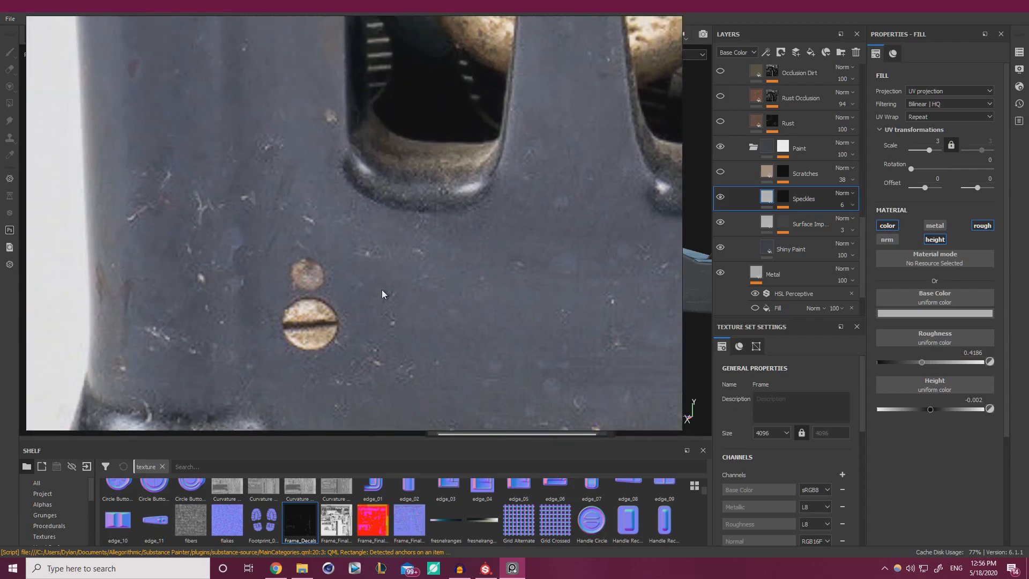
middle_click_drag(449, 289, 328, 251)
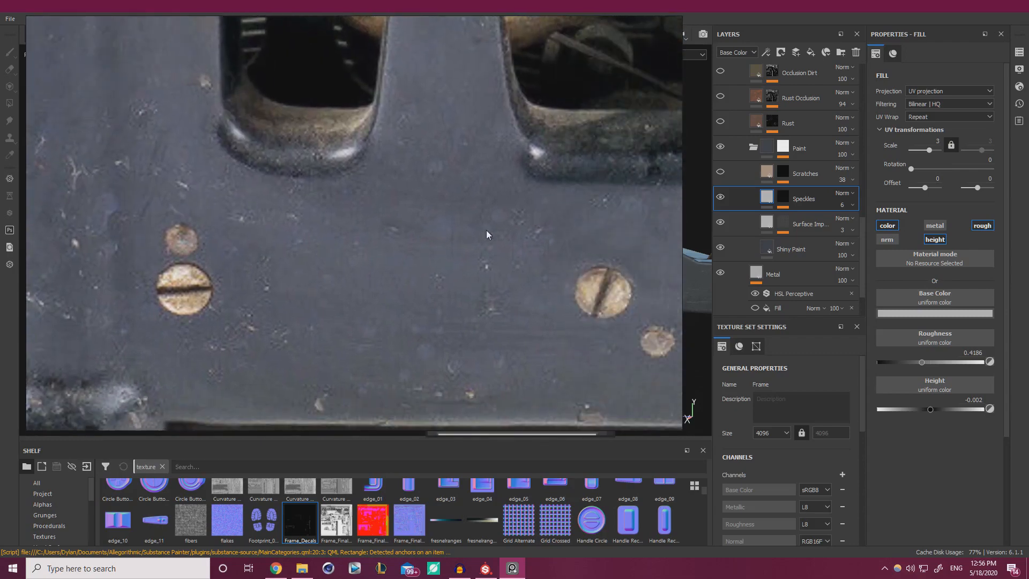
mouse_move(654, 181)
middle_mouse_down()
mouse_move(384, 201)
mouse_move(204, 193)
middle_mouse_up()
middle_click_drag(543, 194, 182, 187)
mouse_move(525, 215)
middle_mouse_down()
mouse_move(375, 233)
mouse_move(139, 333)
middle_mouse_up()
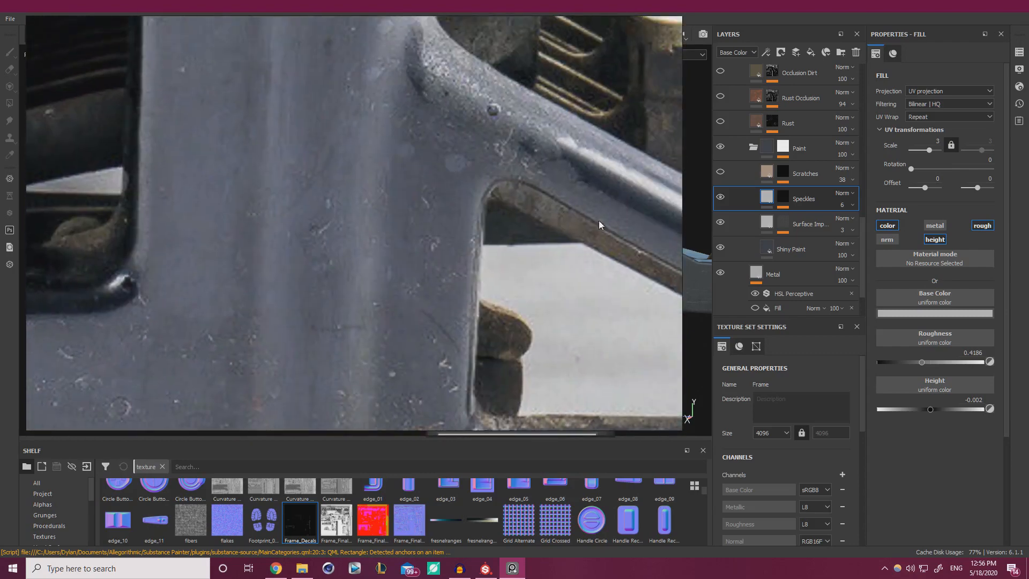
middle_click_drag(593, 369, 417, 120)
middle_click_drag(627, 229, 266, 254)
middle_click_drag(463, 243, 266, 291)
scroll(364, 195, "down", 8)
middle_click_drag(172, 138, 428, 258)
scroll(428, 257, "up", 3)
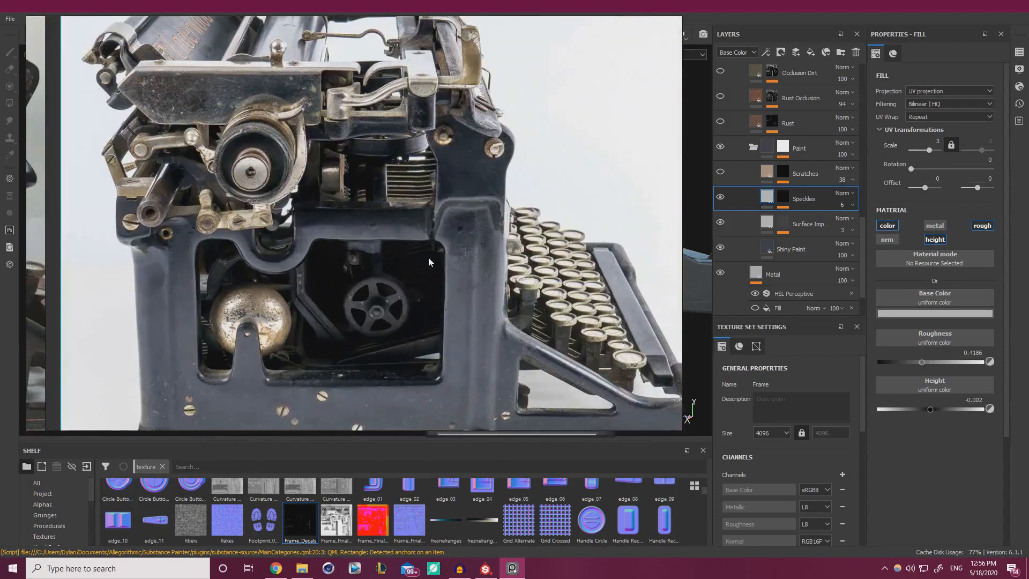
Move the reference photo aside and inspect the speckles on the model's lower side rail.
right_click_drag(429, 258, 0, 241)
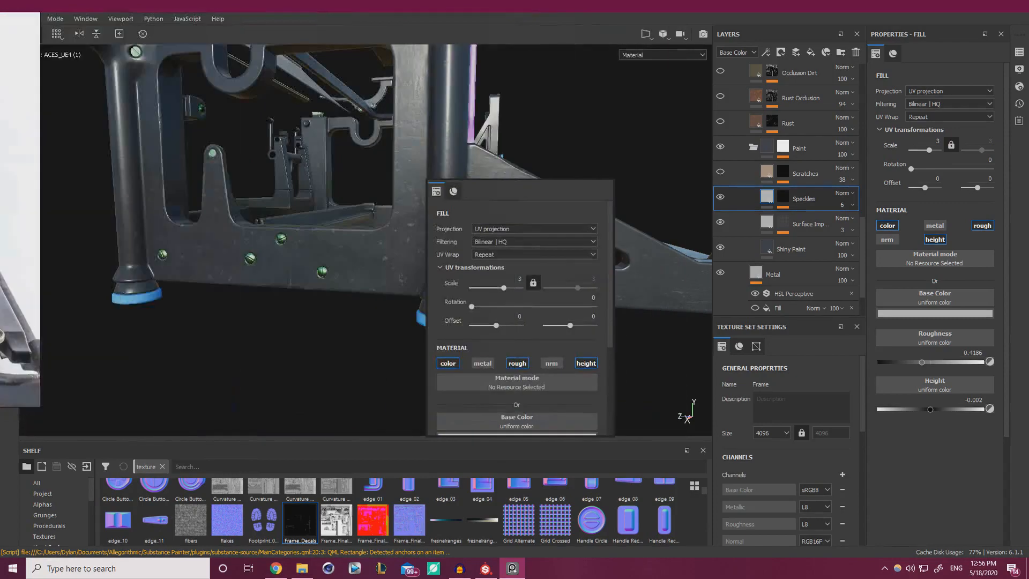
left_click(598, 142)
mouse_move(398, 248)
right_mouse_down("alt")
mouse_move(390, 316)
mouse_move(370, 328)
right_mouse_up("alt")
middle_click_drag(370, 328, 482, 292, "alt")
left_click_drag(482, 292, 477, 314, "alt")
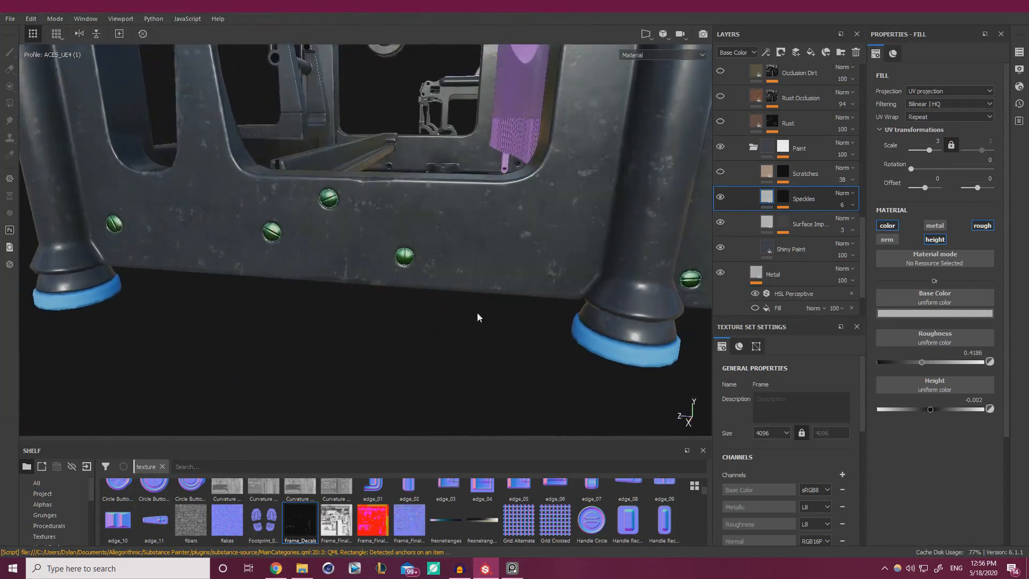
right_click_drag(479, 317, 528, 301, "alt")
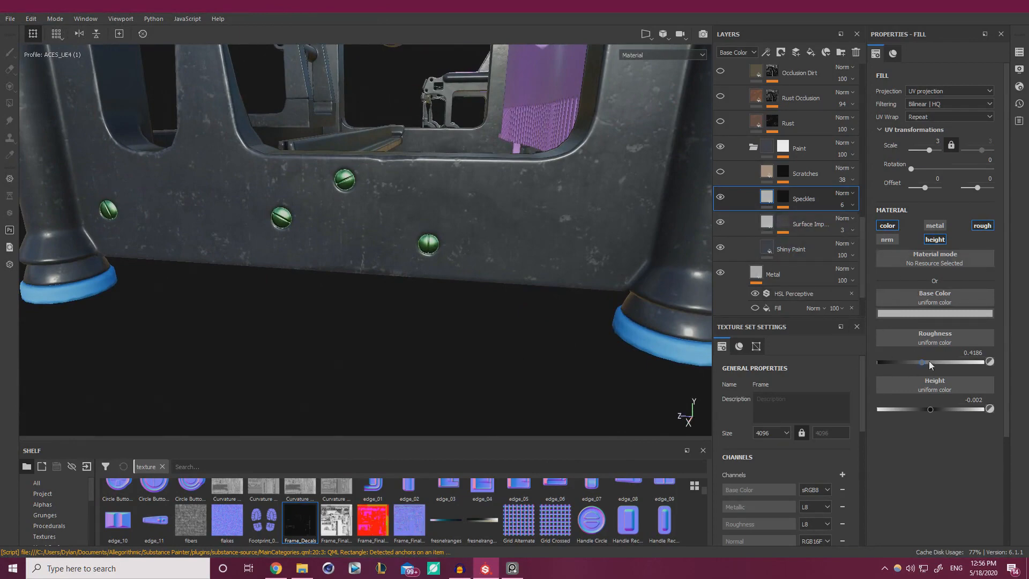
Try a higher roughness of 0.598 on the Speckles layer, and settle on about 0.42.
left_click_drag(922, 362, 940, 362)
left_click_drag(592, 273, 513, 203, "alt")
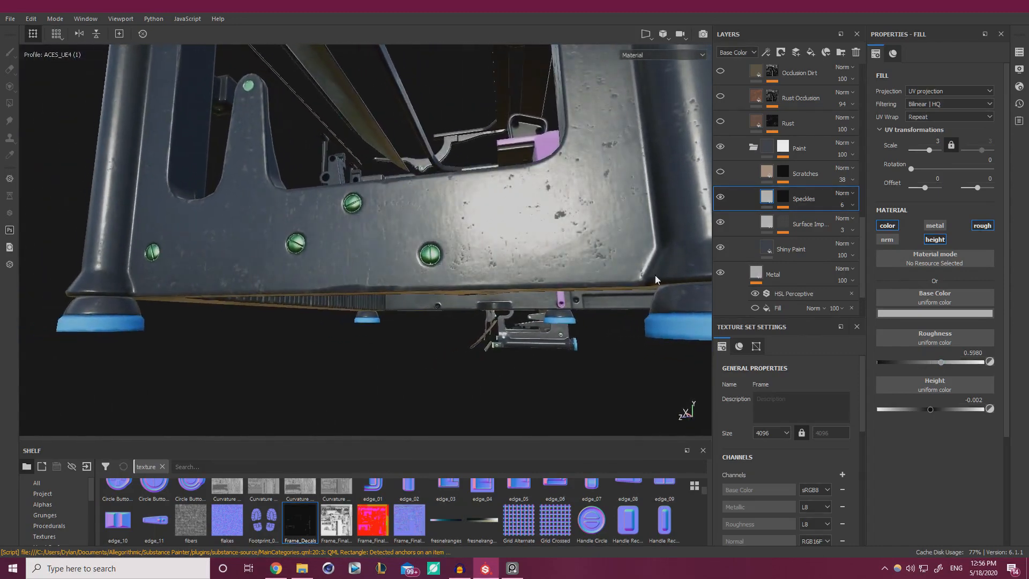
left_click(917, 362)
left_click(922, 362)
left_click_drag(433, 220, 587, 258, "alt")
Set the position of the 3D Perlin Noise Fractal fill in the Speckles mask to 0.36 and inspect the upper rail.
left_click(782, 199)
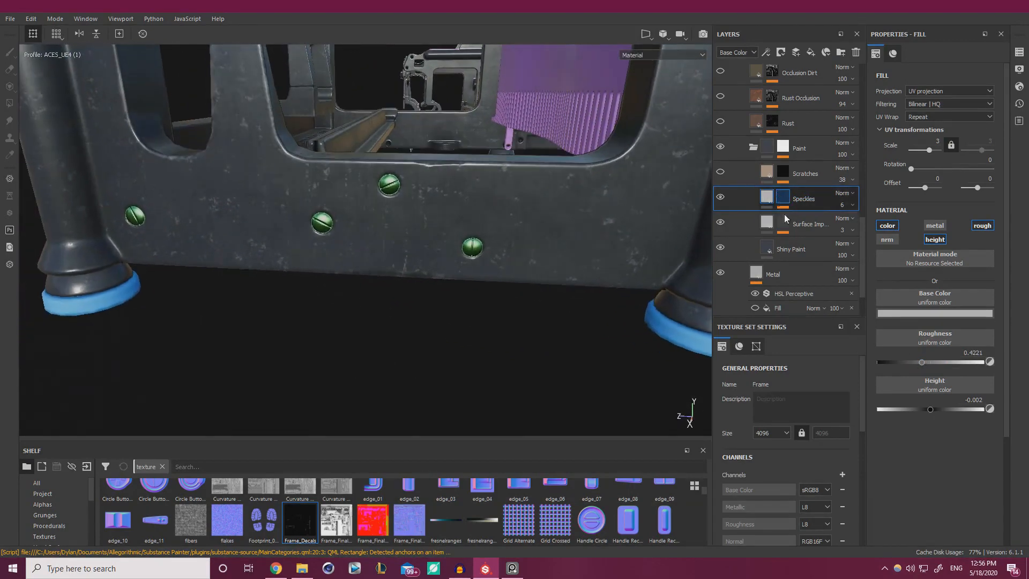
left_click(799, 234)
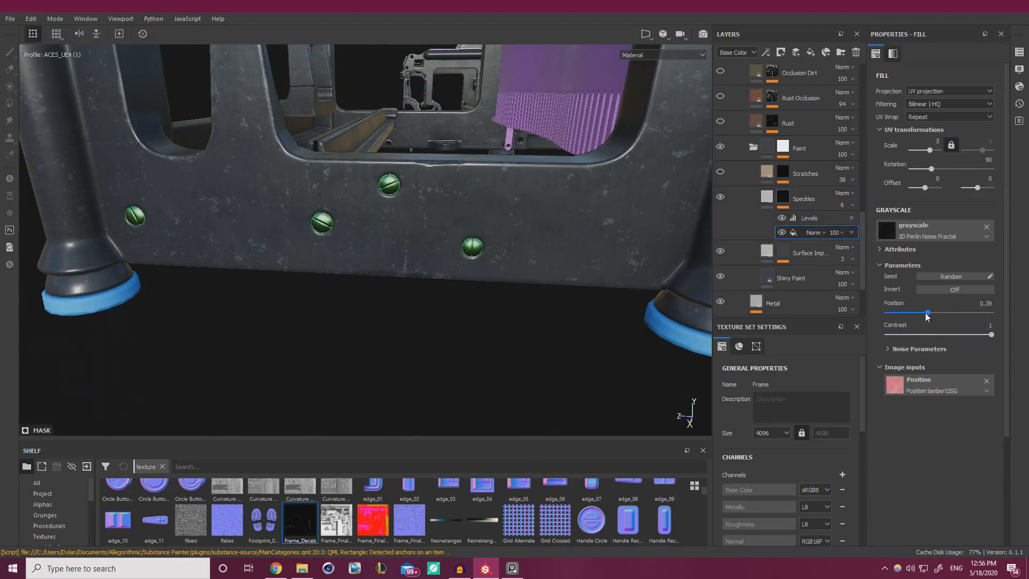
left_click_drag(927, 317, 927, 316)
left_click_drag(343, 225, 340, 263, "alt")
scroll(339, 263, "up", 3)
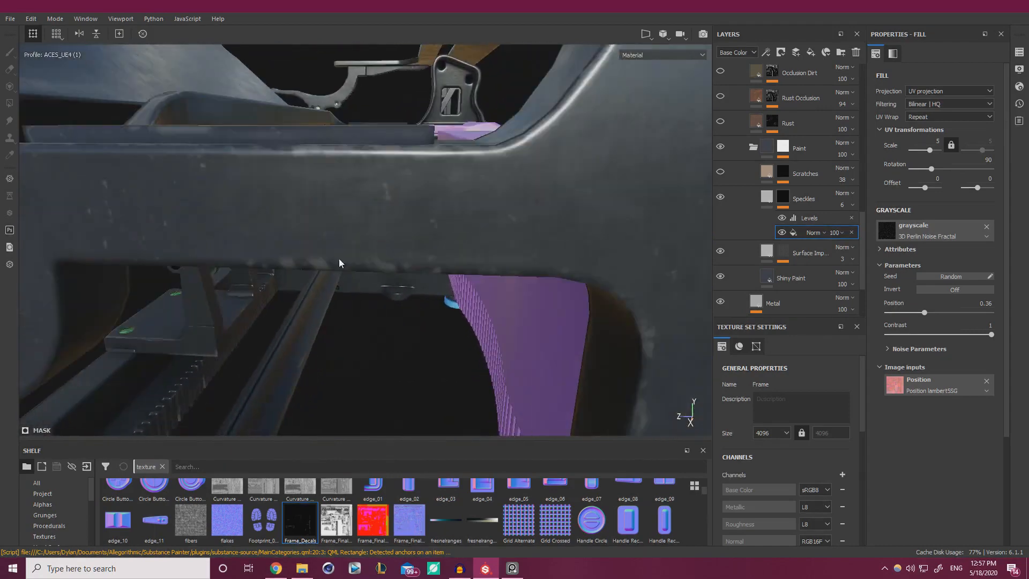
Compare the frame with the Speckles layer, the Paint group and the surface imperfections layer each hidden and shown.
left_click(721, 194)
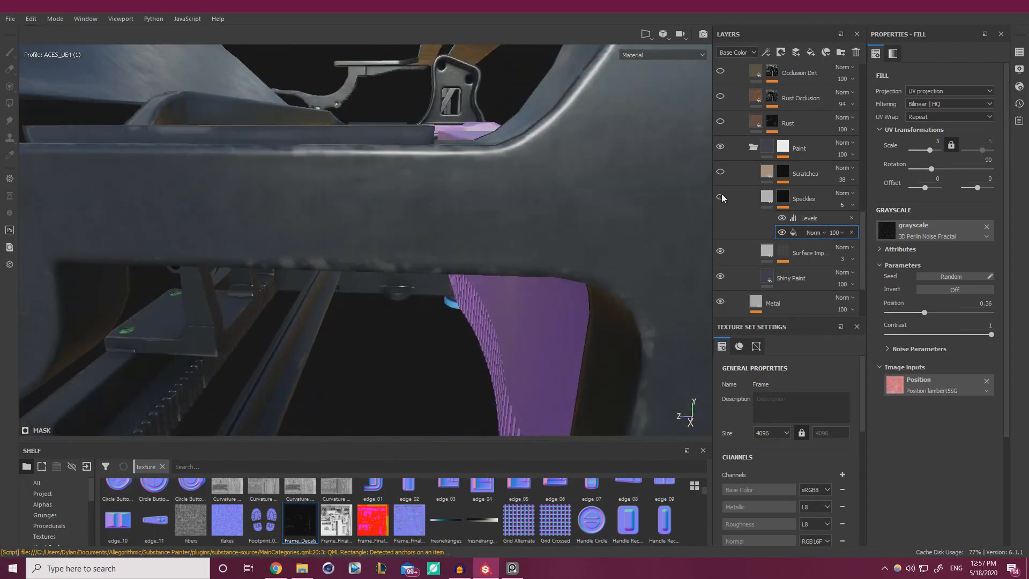
left_click(722, 195)
mouse_move(323, 263)
left_mouse_down("alt")
mouse_move(386, 246)
mouse_move(409, 195)
mouse_move(423, 290)
left_mouse_up("alt")
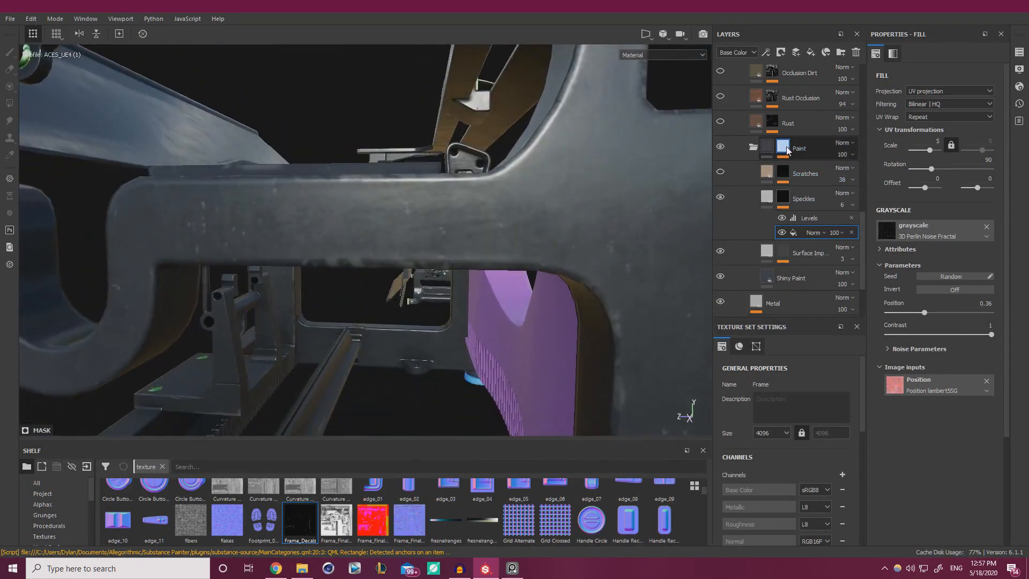
left_click(720, 147)
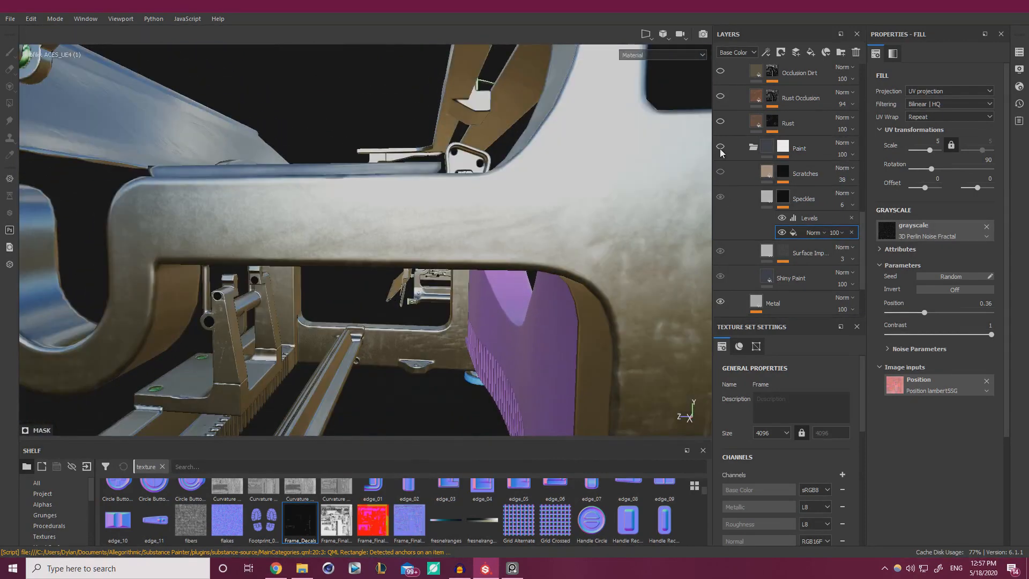
left_click(720, 148)
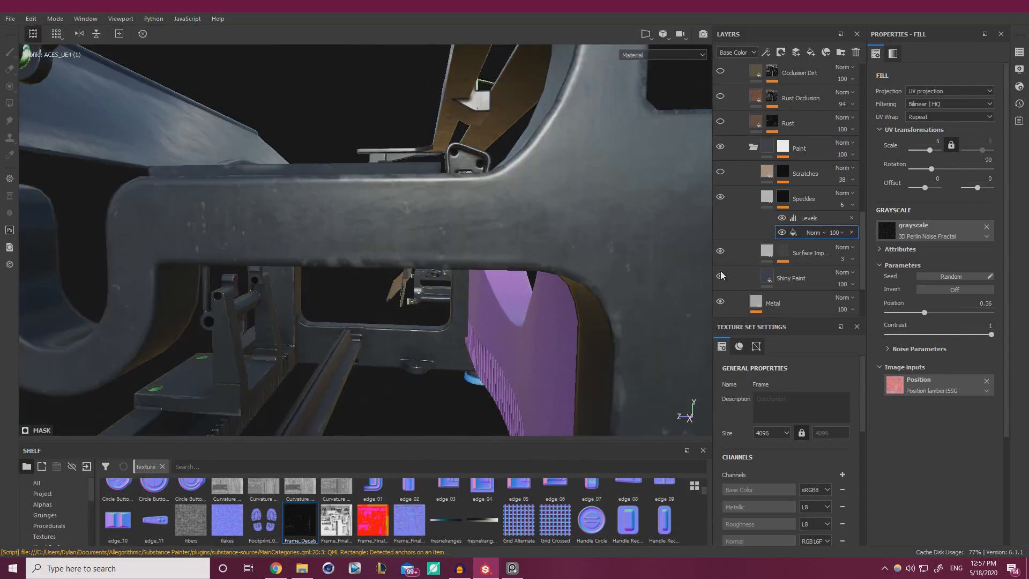
left_click(719, 251)
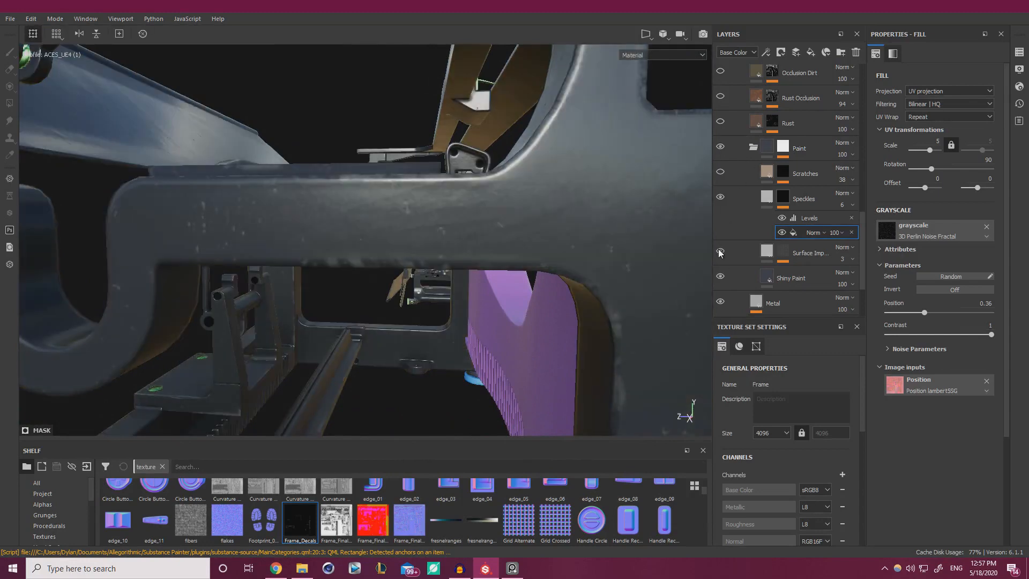
mouse_move(558, 256)
left_mouse_down("alt")
mouse_move(332, 256)
mouse_move(391, 264)
left_mouse_up("alt")
Remove the topmost effect from the Paint group's mask.
left_click(783, 146)
right_click(785, 149)
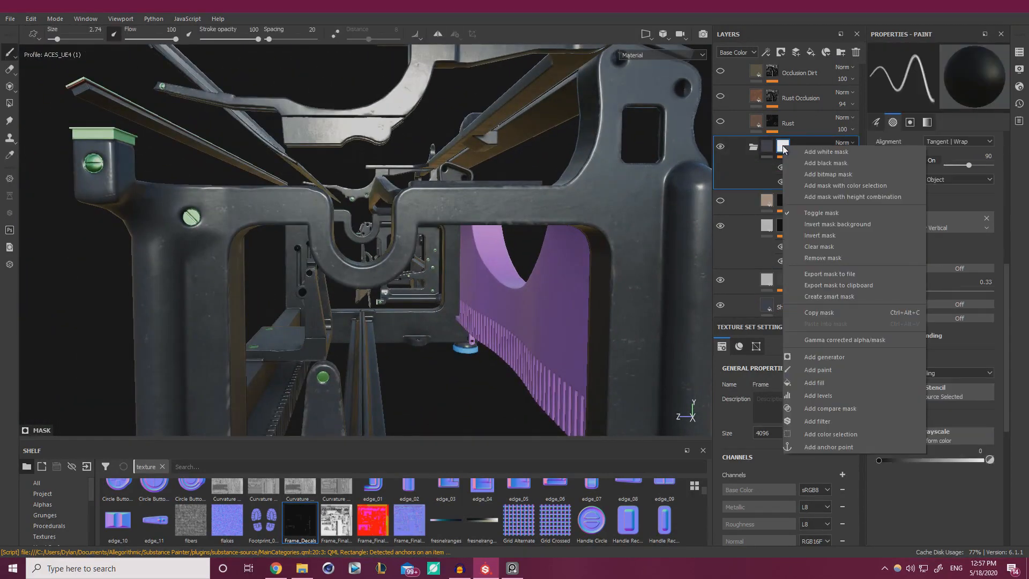
left_click(783, 144)
left_click(851, 168)
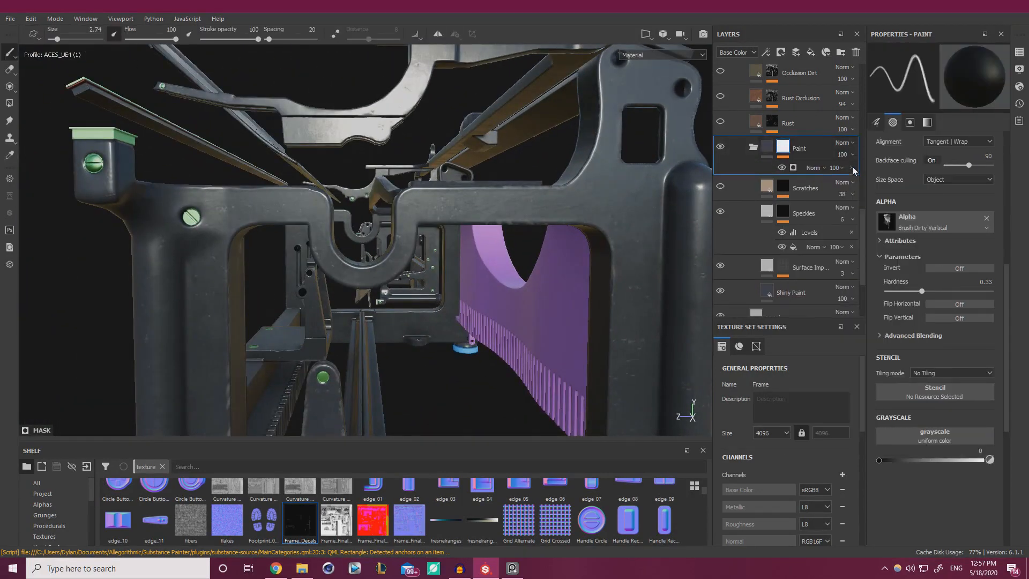
Replace the Paint group's mask with a plain white mask.
right_click(783, 146)
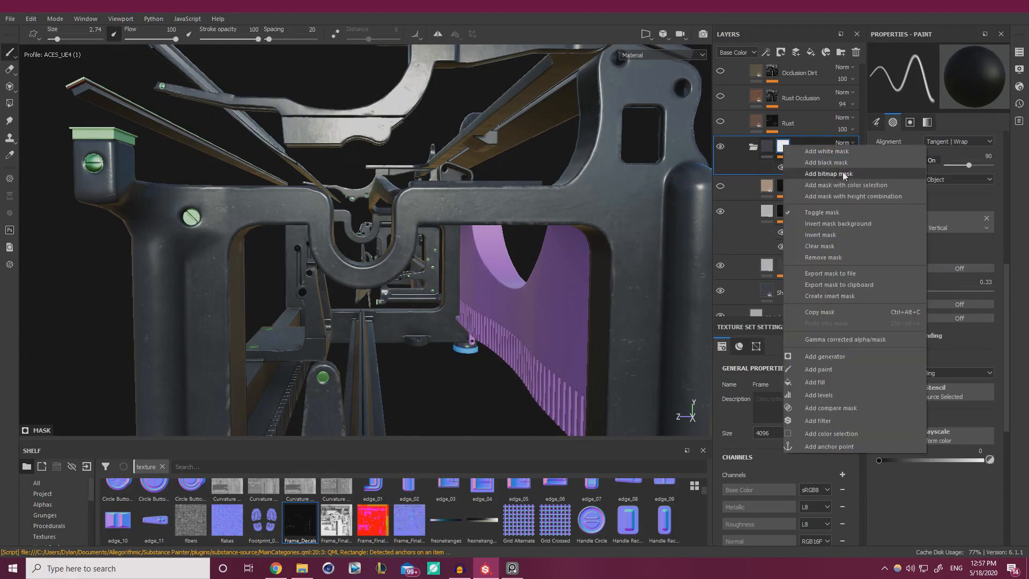
left_click(842, 151)
mouse_move(627, 225)
left_mouse_down("alt")
mouse_move(622, 179)
mouse_move(569, 236)
left_mouse_up("alt")
right_click_drag(568, 236, 369, 273, "alt")
left_click_drag(370, 273, 524, 284, "alt")
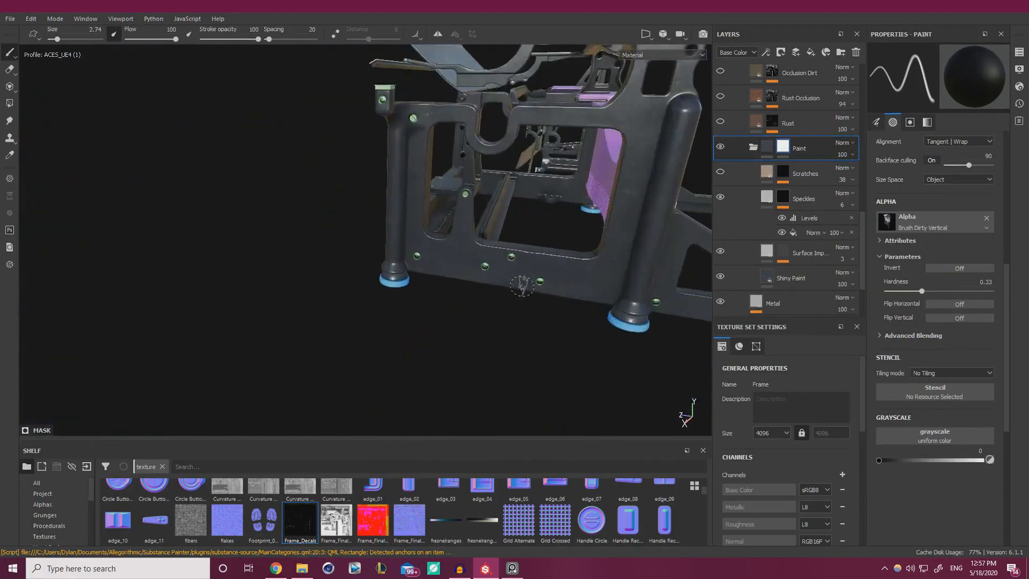
Examine the paint finish on the frame's lower side panel, legs and triangular front brace.
right_click_drag(524, 285, 563, 274, "alt")
left_click_drag(563, 275, 562, 155, "alt")
mouse_move(535, 222)
left_mouse_down("alt")
mouse_move(502, 275)
mouse_move(590, 262)
left_mouse_up("alt")
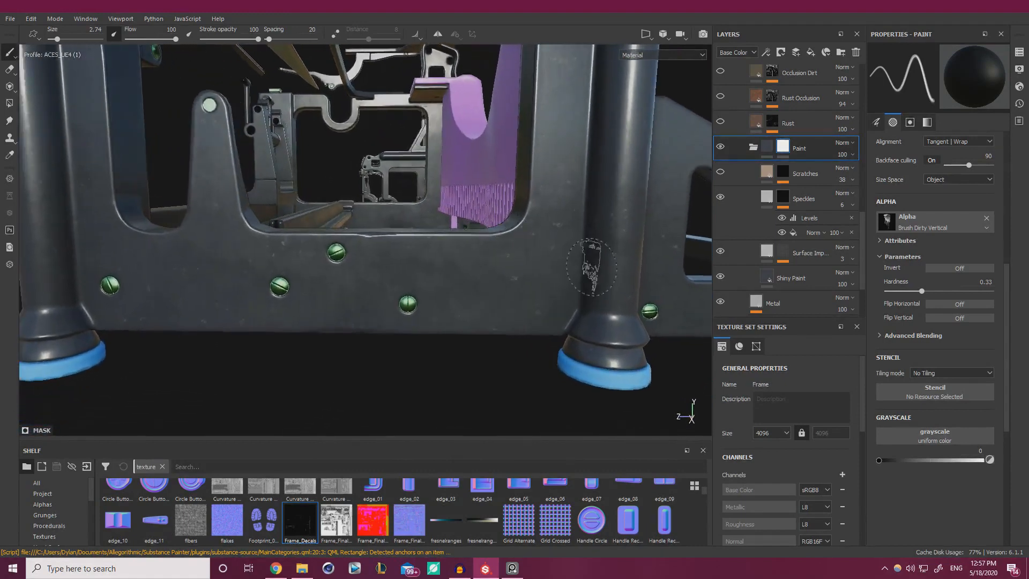
scroll(584, 289, "up", 2)
mouse_move(579, 304)
left_mouse_down("alt")
mouse_move(457, 248)
mouse_move(370, 268)
left_mouse_up("alt")
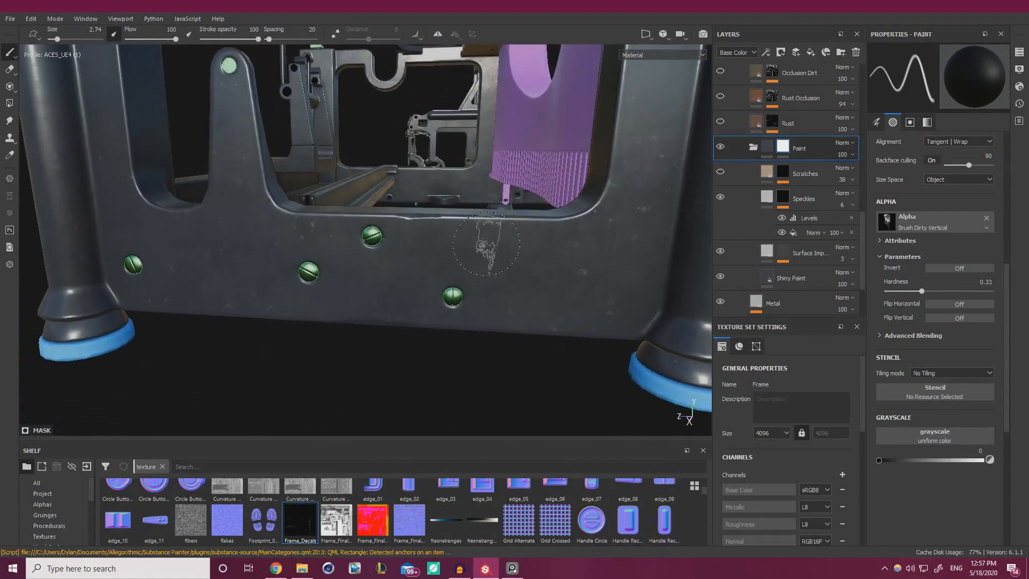
left_click_drag(486, 244, 490, 126, "alt")
left_click_drag(327, 220, 666, 272, "alt")
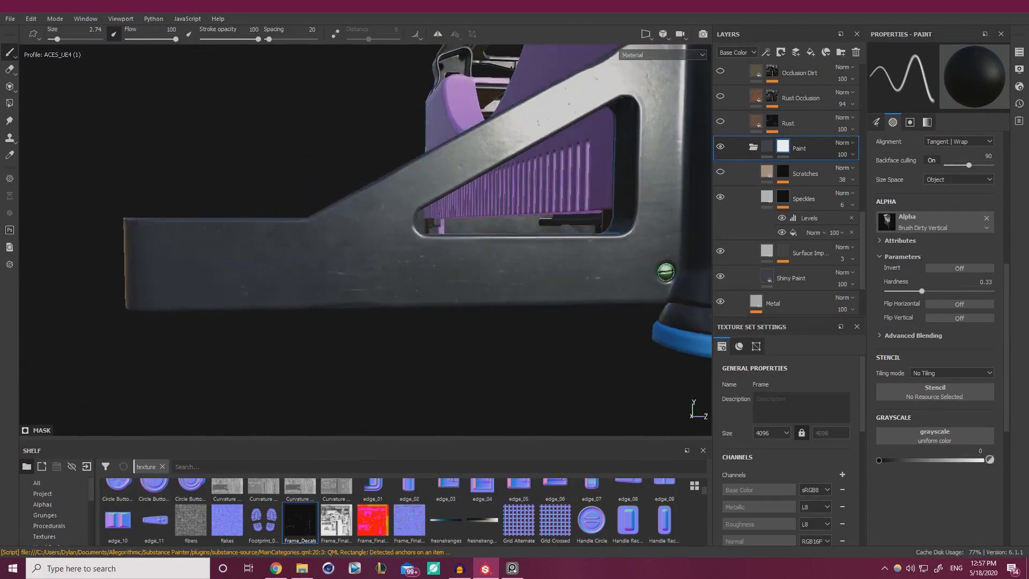
left_click_drag(583, 267, 420, 301, "alt")
middle_click_drag(606, 259, 390, 274, "alt")
right_click_drag(390, 274, 338, 235, "alt")
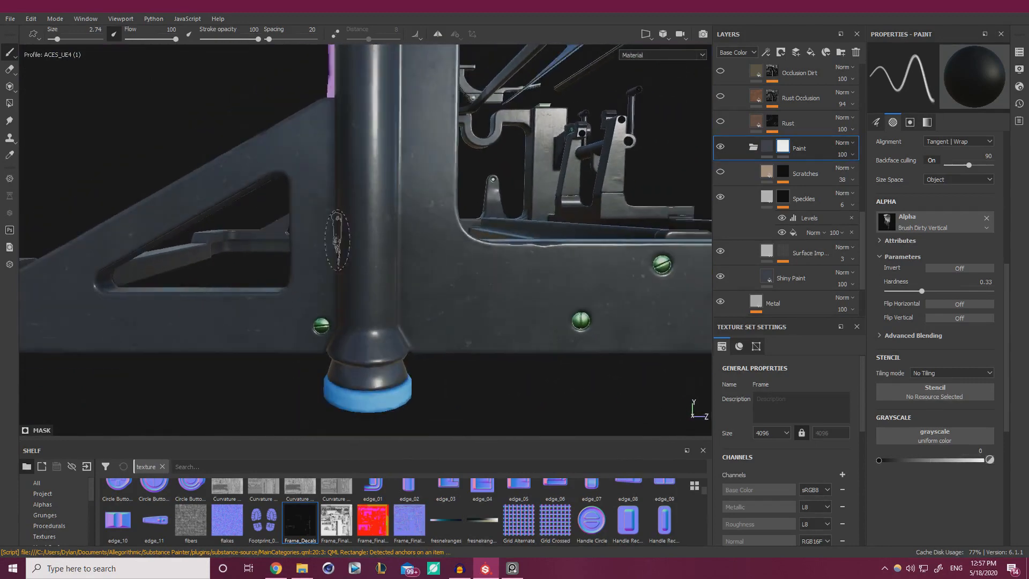
Examine the paint finish around the upper frame, the carriage area and the whole typewriter from several angles.
middle_click_drag(337, 234, 182, 293, "alt")
right_click_drag(423, 217, 268, 225, "alt")
left_click_drag(279, 225, 600, 300, "alt")
right_click_drag(600, 300, 725, 329, "alt")
middle_click_drag(617, 331, 482, 211, "alt")
right_click_drag(483, 211, 584, 233, "alt")
left_click_drag(583, 233, 494, 225, "alt")
right_click_drag(494, 225, 268, 187, "alt")
left_click_drag(268, 187, 472, 172, "alt")
middle_click_drag(472, 171, 334, 114, "alt")
left_click_drag(335, 114, 375, 160, "alt")
right_click_drag(375, 161, 509, 188, "alt")
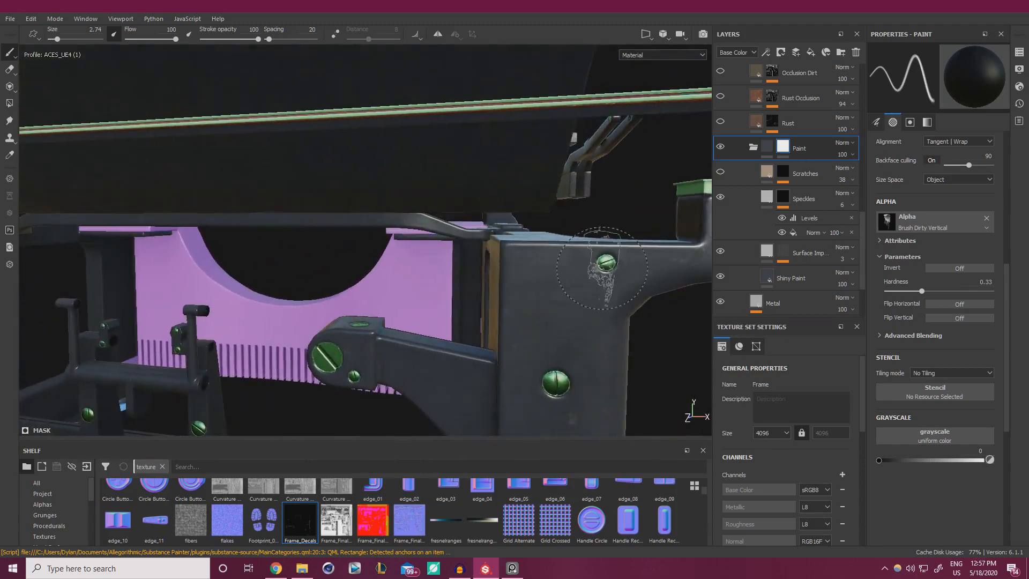
middle_click_drag(509, 187, 536, 107, "alt")
right_click_drag(536, 107, 483, 139, "alt")
left_click_drag(482, 139, 213, 141, "alt")
right_click_drag(213, 141, 300, 161, "alt")
left_click_drag(300, 161, 471, 165, "alt")
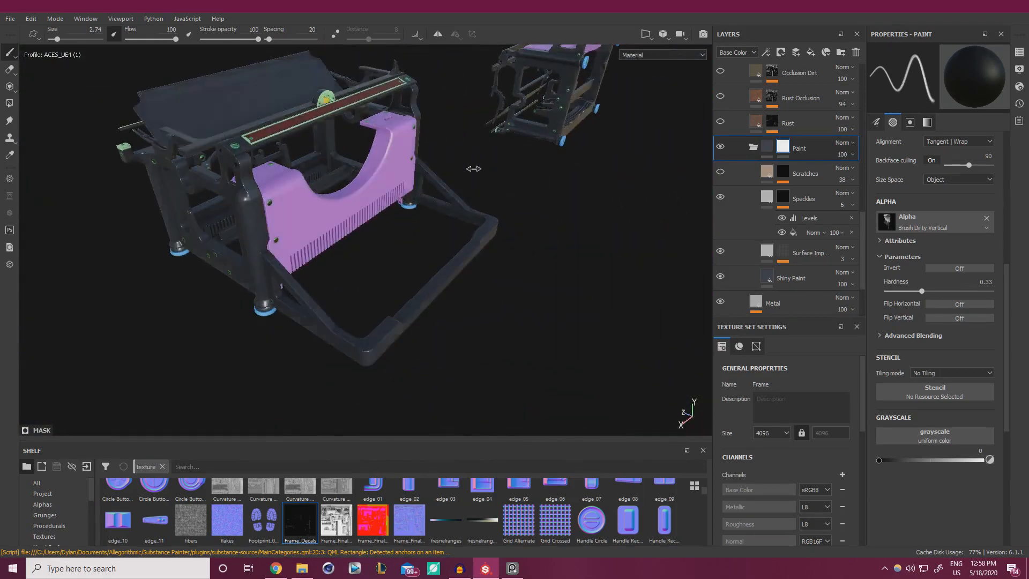
middle_click_drag(471, 165, 507, 185, "alt")
left_click_drag(507, 186, 557, 128, "alt")
right_click_drag(558, 129, 579, 139, "alt")
mouse_move(579, 139)
left_mouse_down("alt")
mouse_move(552, 155)
mouse_move(579, 188)
mouse_move(541, 172)
left_mouse_up("alt")
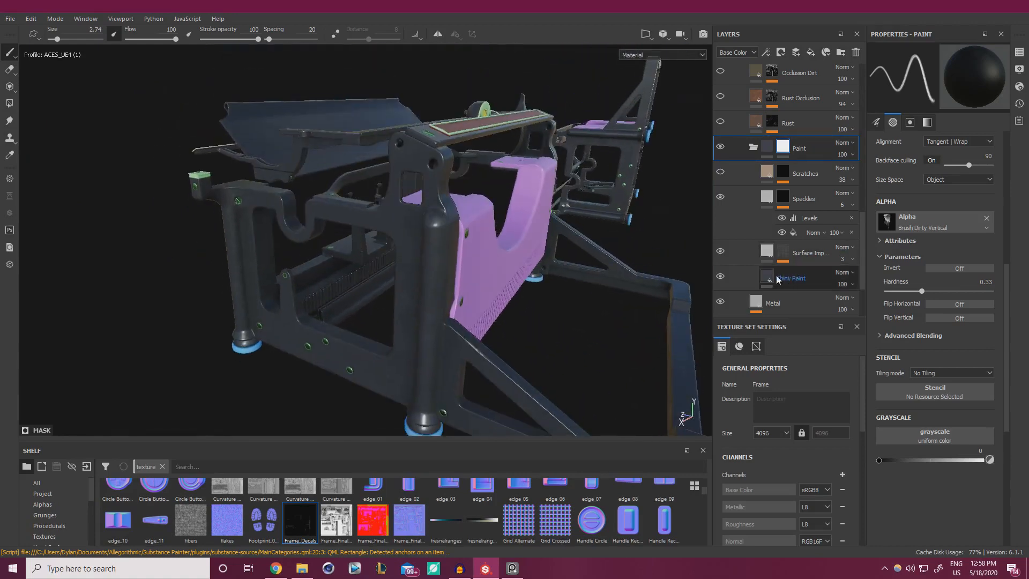
Fine-tune the saturation of the Shiny Paint layer's base color and set its roughness to about 0.216.
left_click(767, 278)
left_click(934, 297)
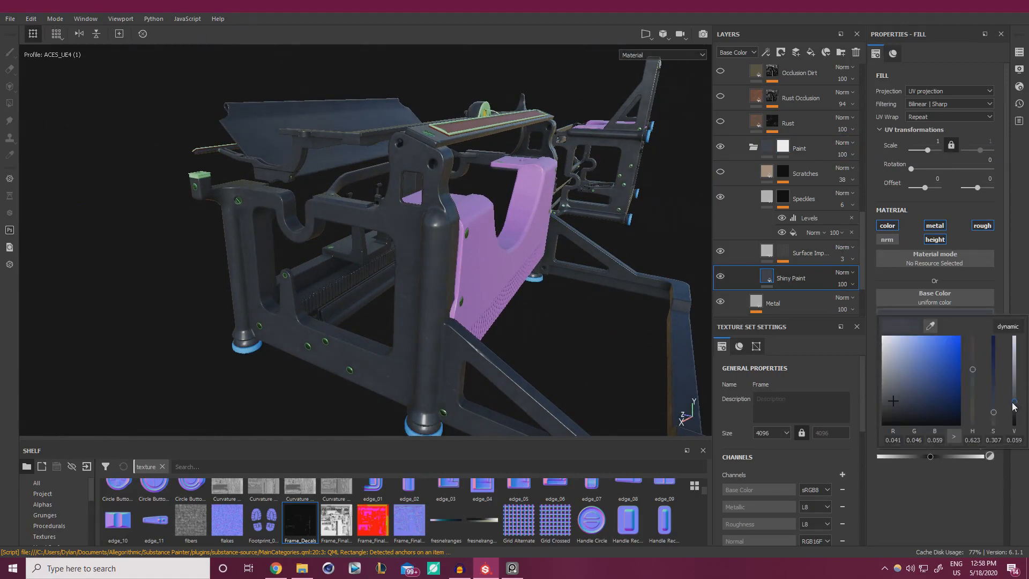
left_click_drag(995, 413, 997, 415)
left_click_drag(530, 338, 614, 307, "alt")
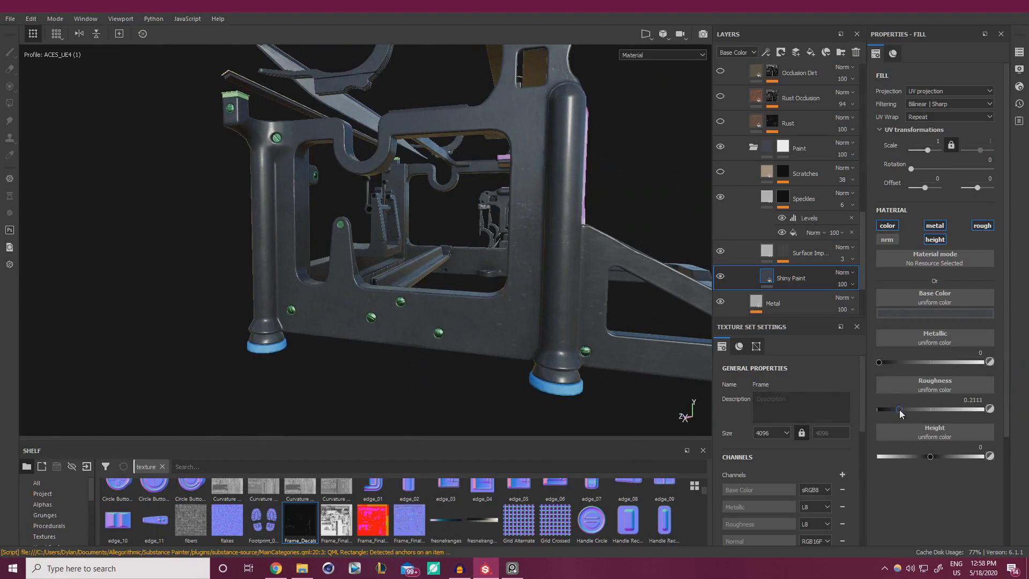
left_click_drag(480, 297, 472, 317, "alt")
right_click_drag(472, 318, 464, 252, "alt")
left_click_drag(464, 251, 390, 322, "alt")
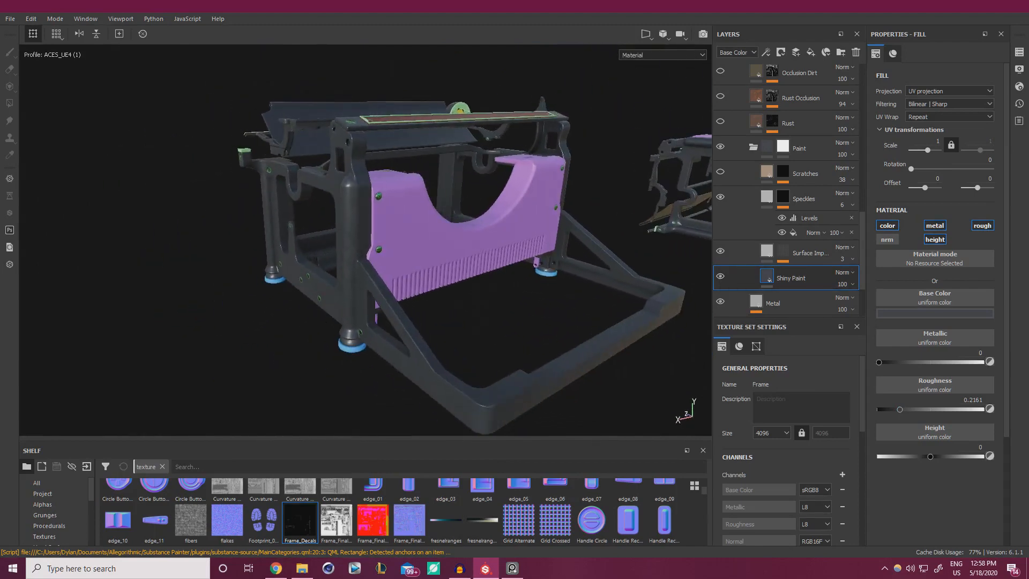
Switch to the typewriter reference photo and examine the paint wear on the side column.
key("alt+Tab")
scroll(509, 317, "up", 5)
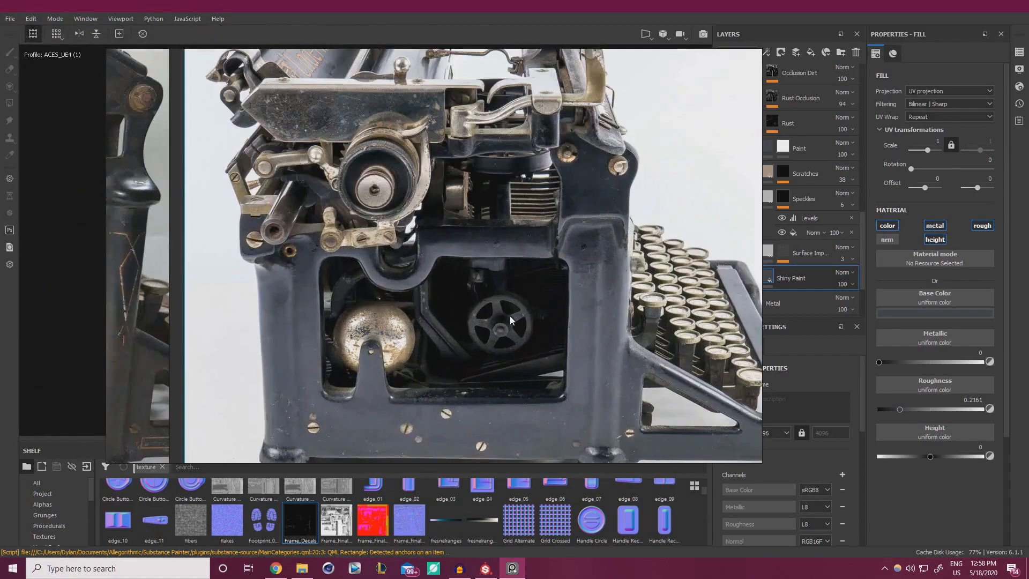
middle_click_drag(562, 276, 421, 251)
scroll(465, 217, "up", 4)
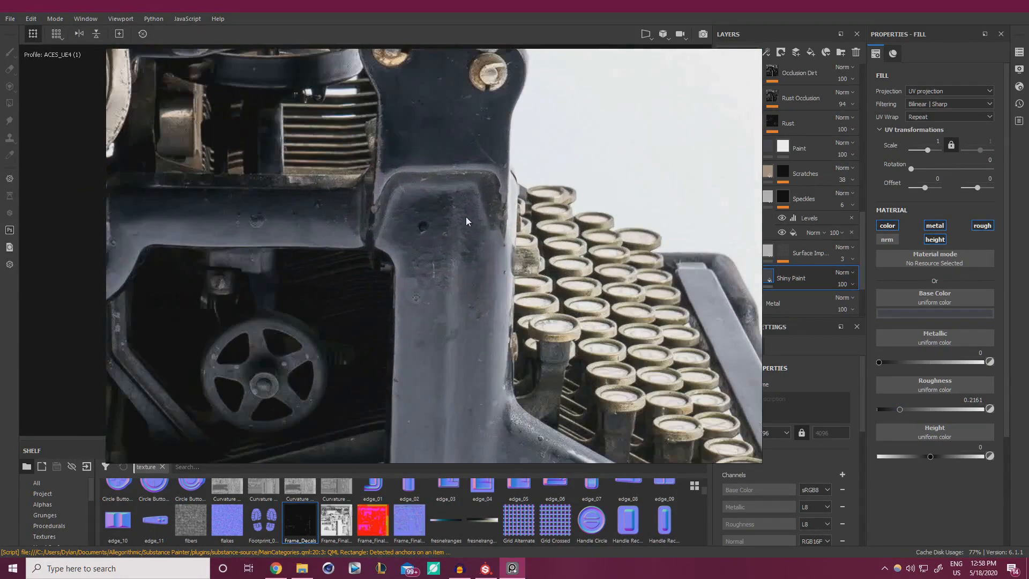
scroll(442, 216, "down", 4)
right_click_drag(442, 216, 0, 200)
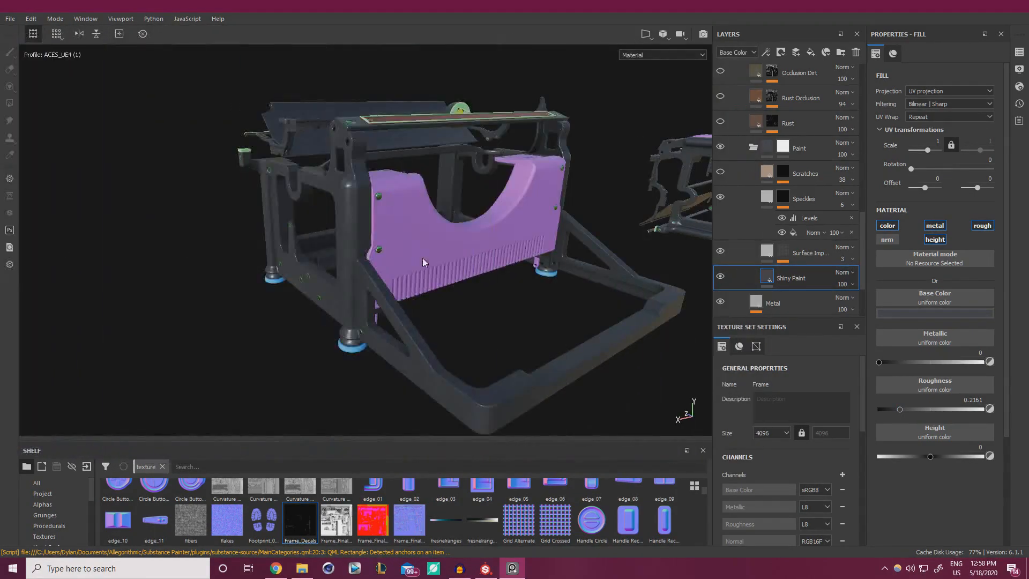
Duplicate the Speckles layer within the Paint group.
mouse_move(423, 258)
left_mouse_down("alt")
mouse_move(485, 201)
mouse_move(491, 177)
mouse_move(521, 177)
mouse_move(502, 307)
mouse_move(533, 241)
mouse_move(557, 286)
left_mouse_up("alt")
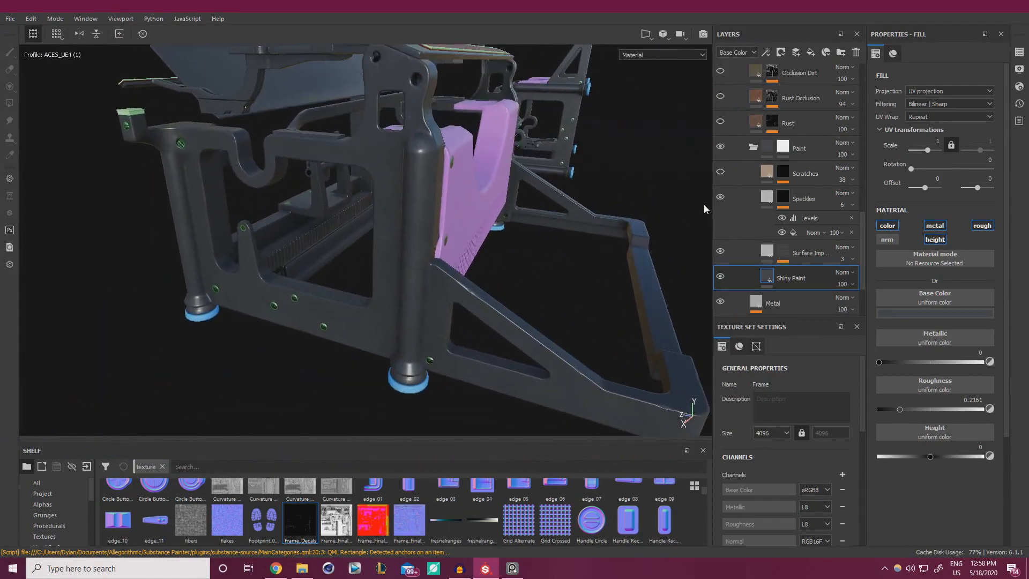
left_click(807, 199)
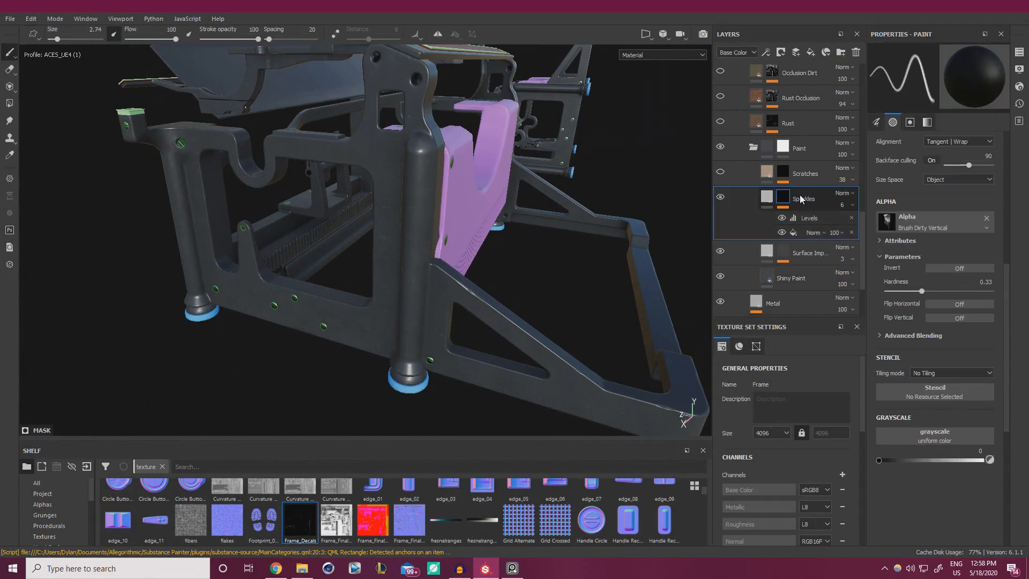
right_click(801, 199)
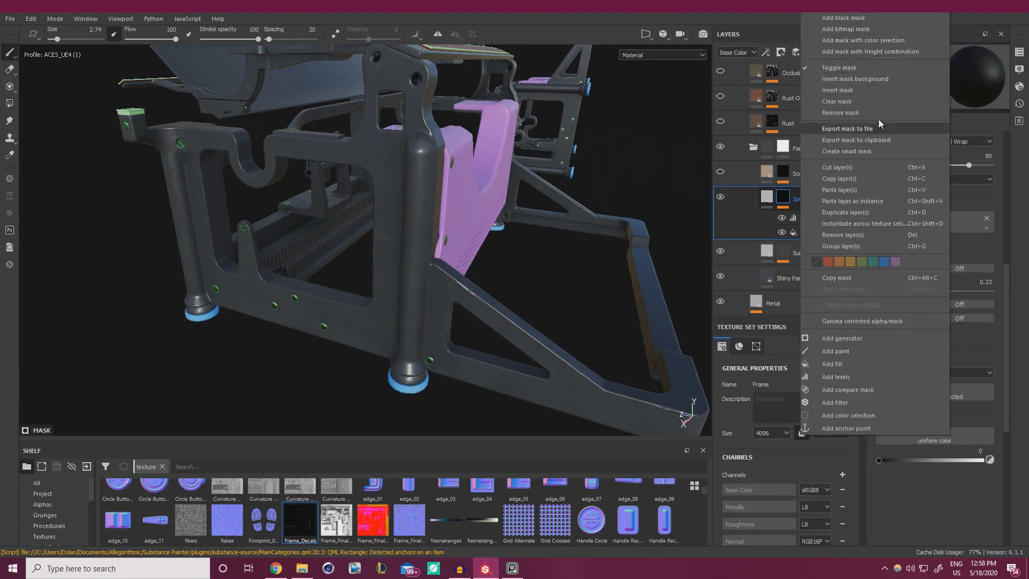
left_click(857, 212)
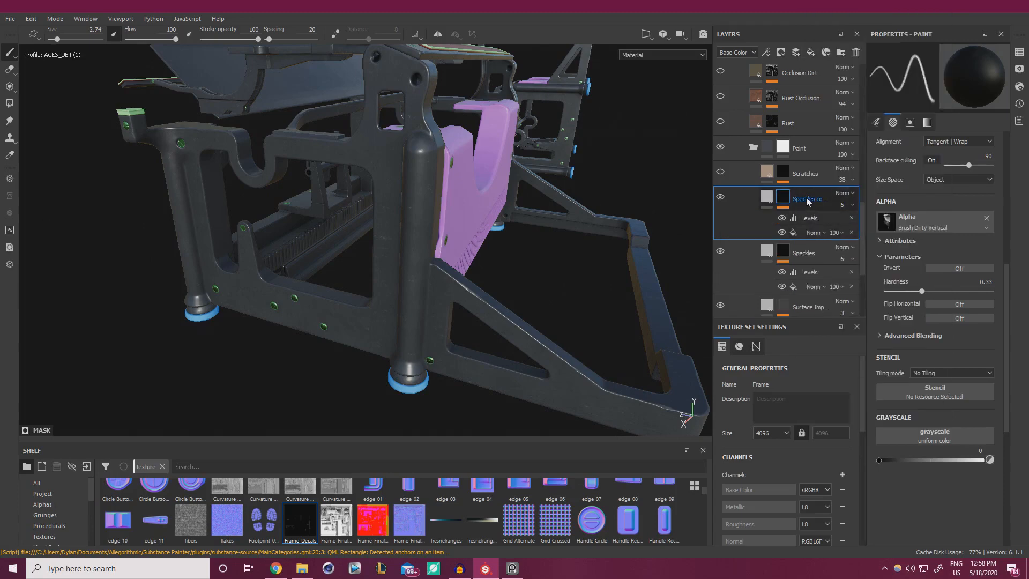
Rename the duplicated layer as Speckles Water Damage.
double_click(808, 200)
left_click(830, 199)
key("BackSpace")
key("BackSpace")
key("BackSpace")
type("Water Damage")
key("Return")
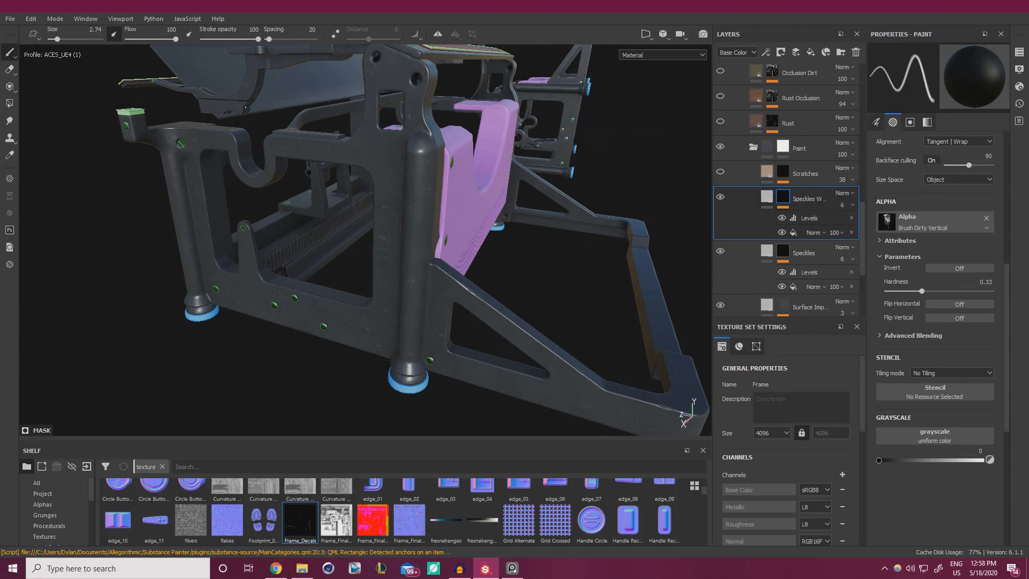
Examine the spots and marks on the lower side panel in the typewriter reference photo.
left_click(513, 568)
scroll(559, 241, "down", 4)
scroll(442, 332, "up", 8)
middle_click_drag(475, 328, 481, 231)
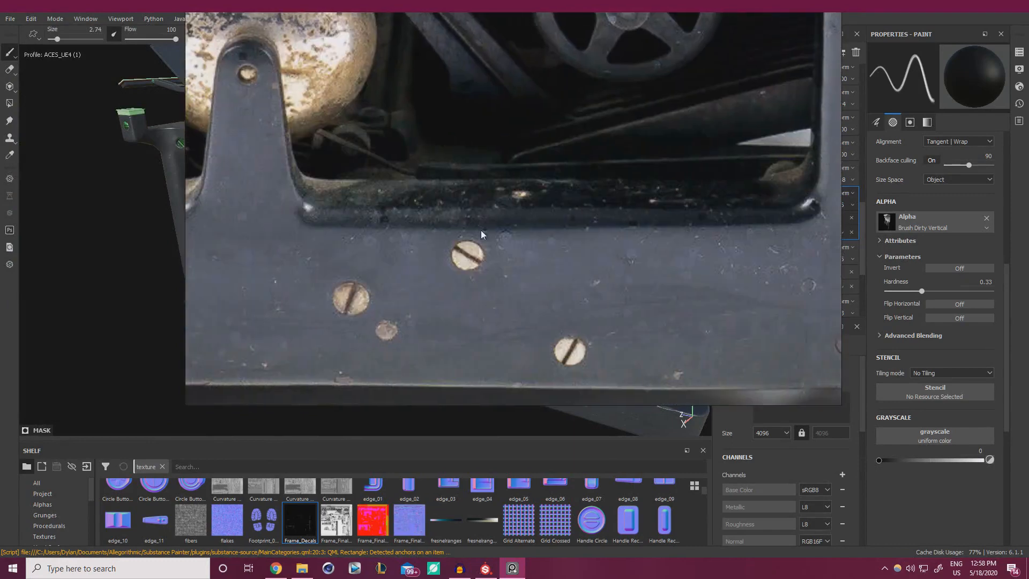
right_click_drag(339, 352, 0, 381)
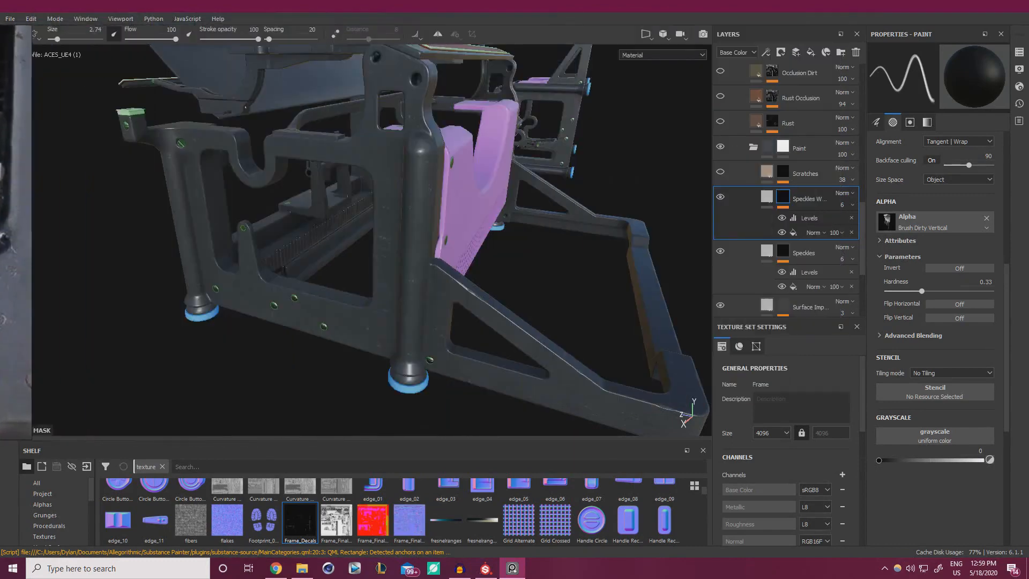
Turn off the height channel in the Speckles Water Damage layer's fill.
left_click(767, 197)
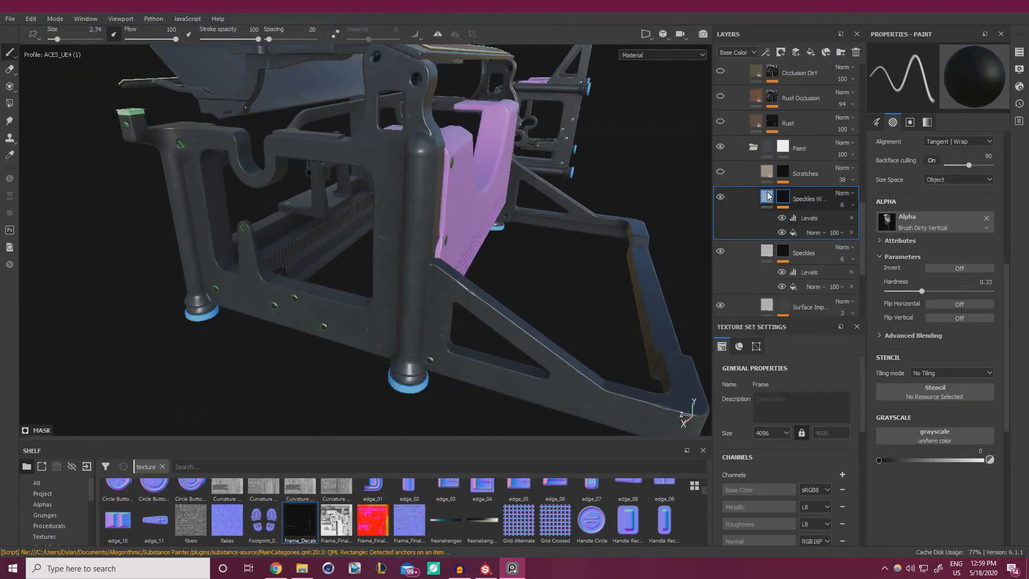
left_click(942, 243)
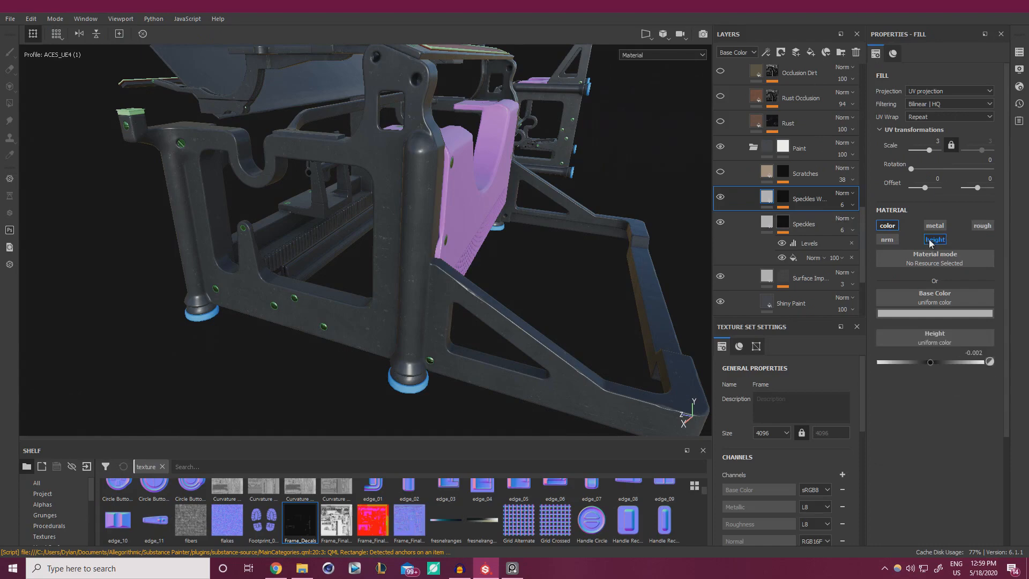
left_click(931, 240)
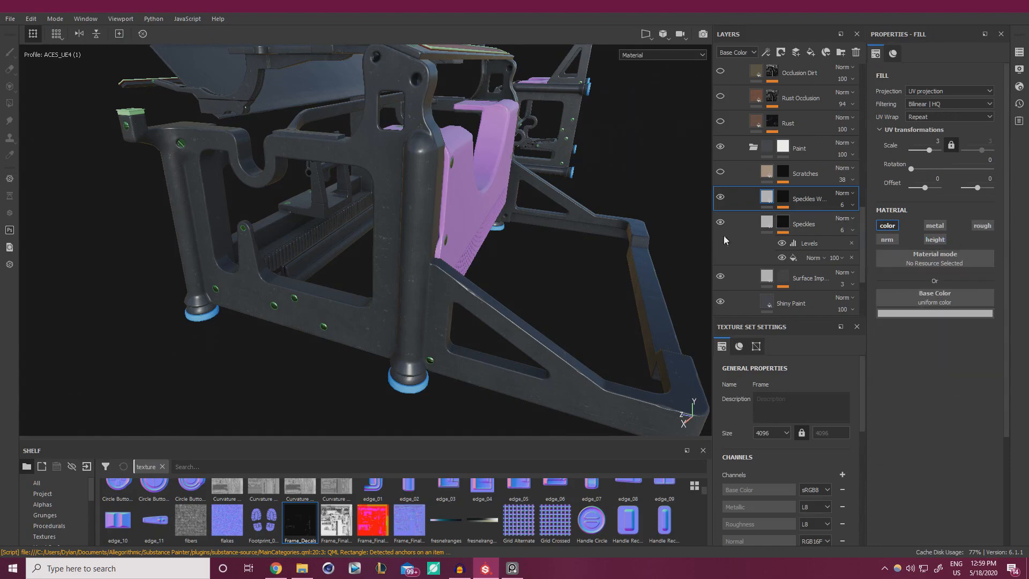
Enable the roughness channel on the Speckles Water Damage layer and set it to about 0.33.
left_click_drag(477, 238, 558, 232, "alt")
middle_click_drag(563, 316, 635, 187, "alt")
right_click_drag(638, 231, 620, 291, "alt")
left_click_drag(620, 292, 643, 316, "alt")
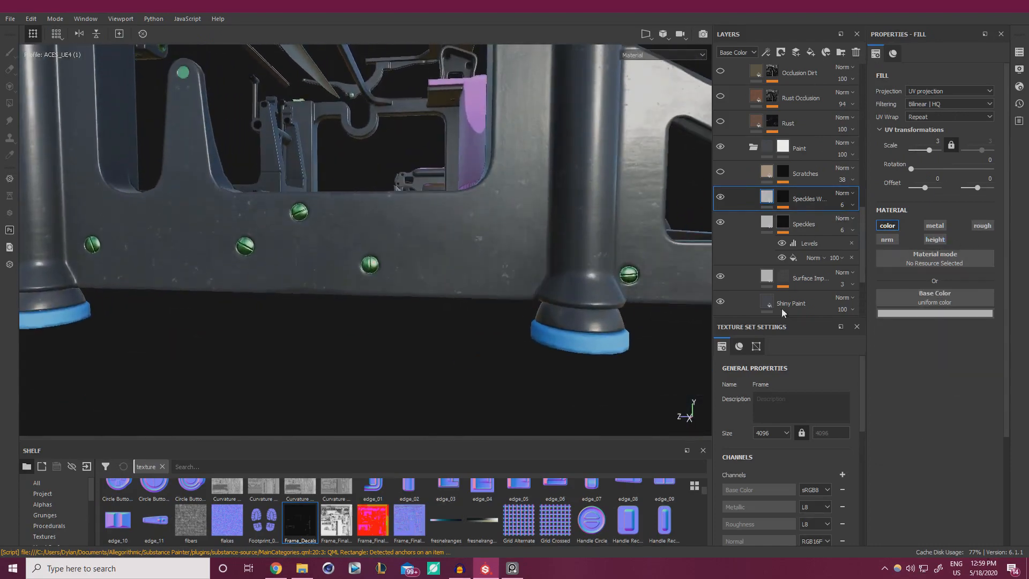
left_click(983, 226)
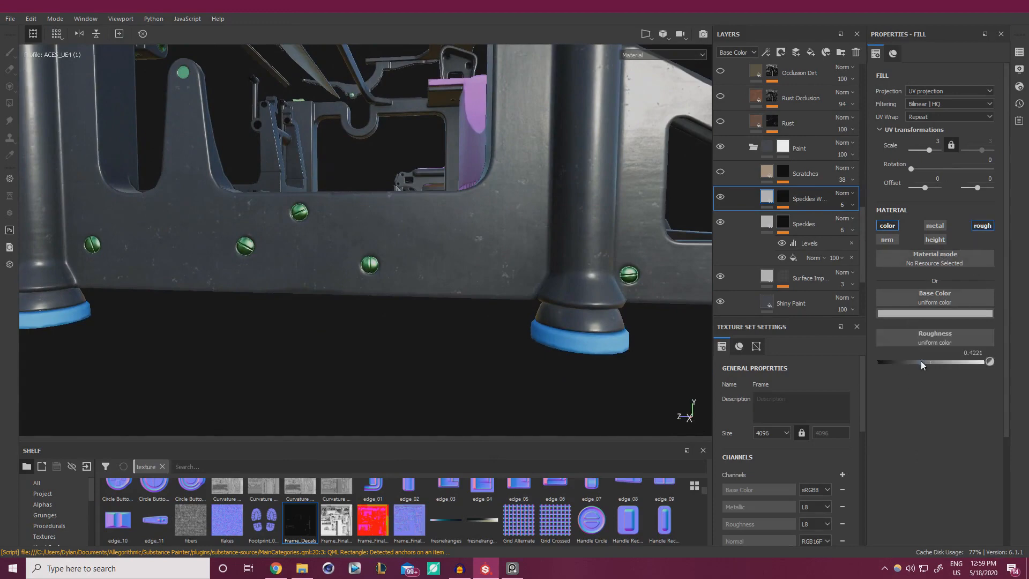
left_click_drag(920, 362, 913, 362)
left_click_drag(435, 258, 551, 271, "alt")
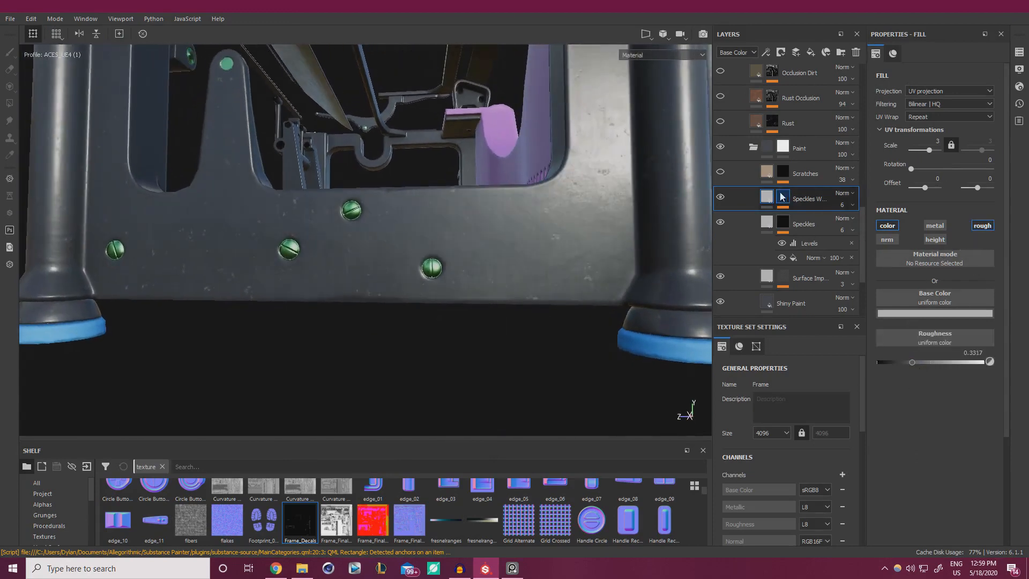
Remove the Levels effect from the Speckles Water Damage layer's mask.
left_click(784, 197)
left_click(852, 218)
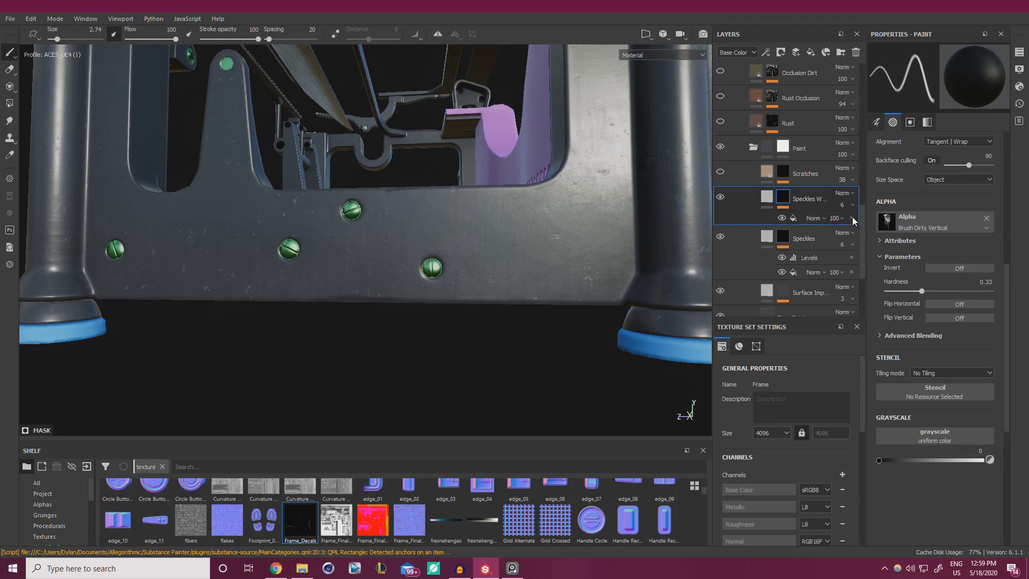
Replace the grayscale source of the Speckles Water Damage mask's fill with Grunge Map 004.
left_click(802, 219)
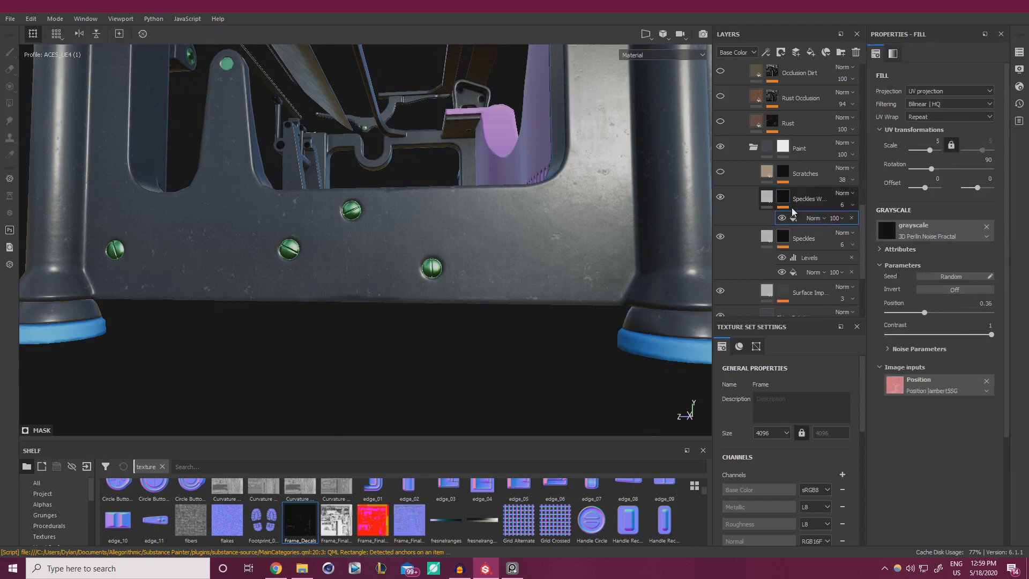
left_click(917, 242)
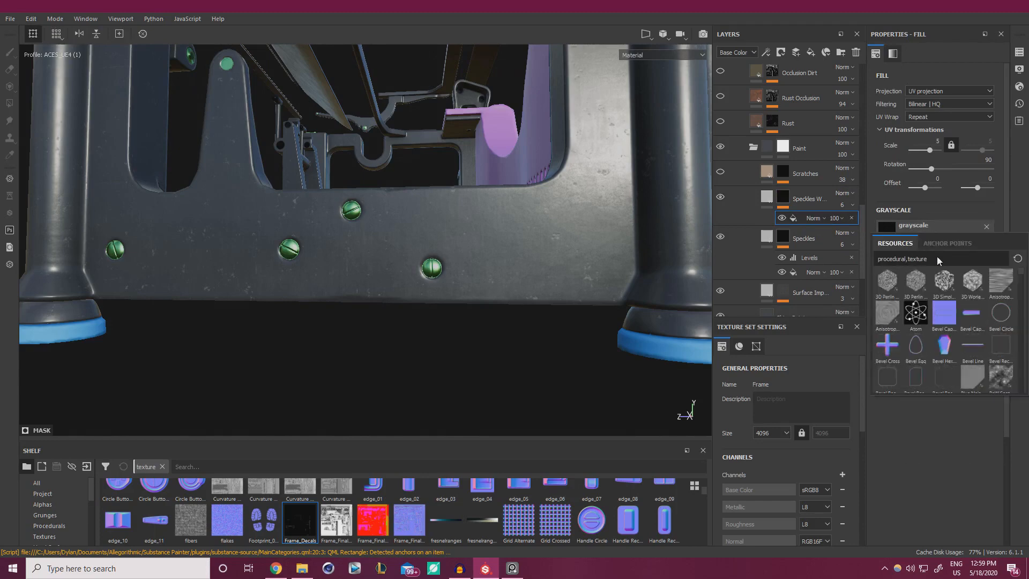
type("splat")
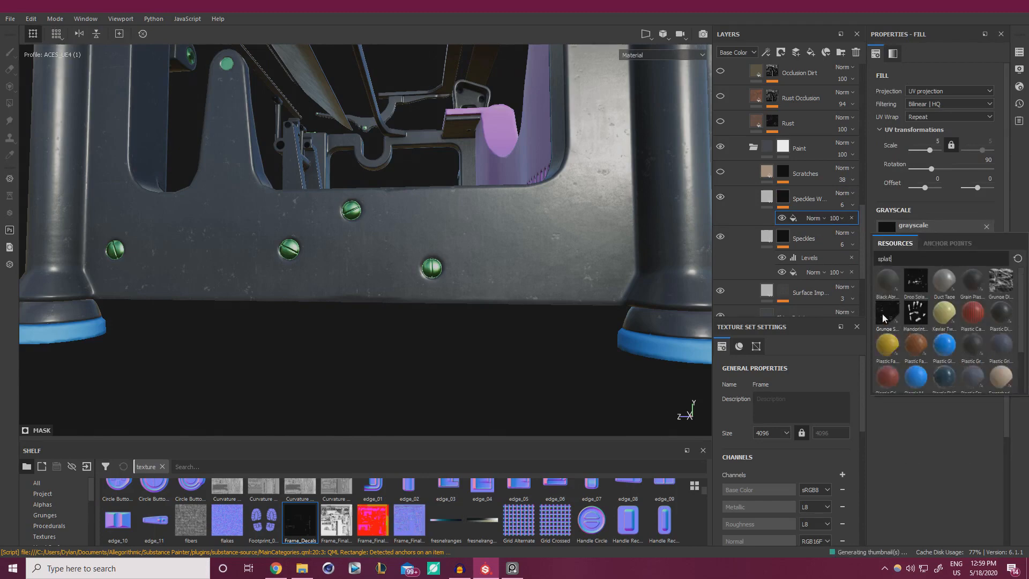
mouse_move(883, 313)
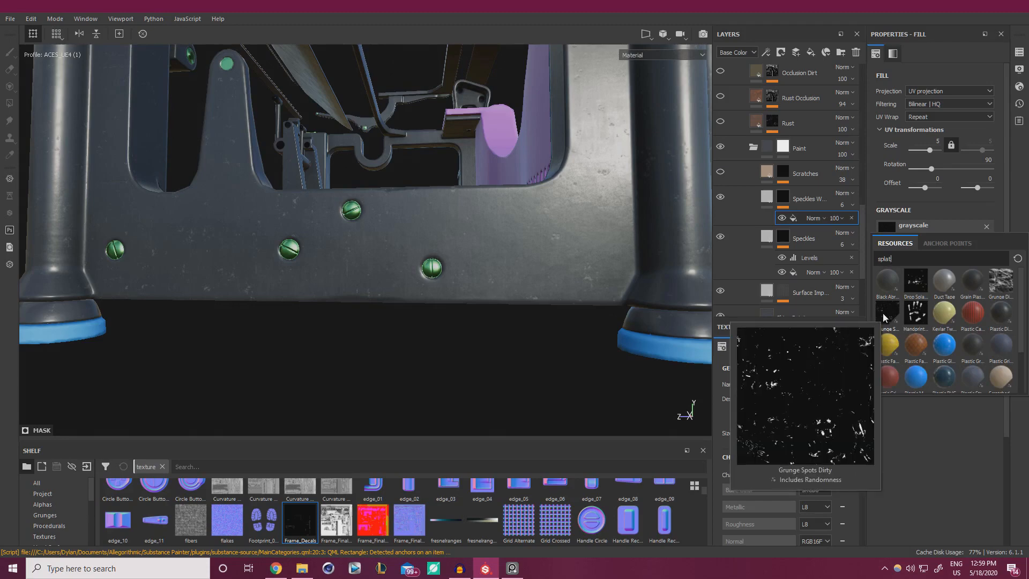
left_click_drag(894, 256, 809, 246)
type("g")
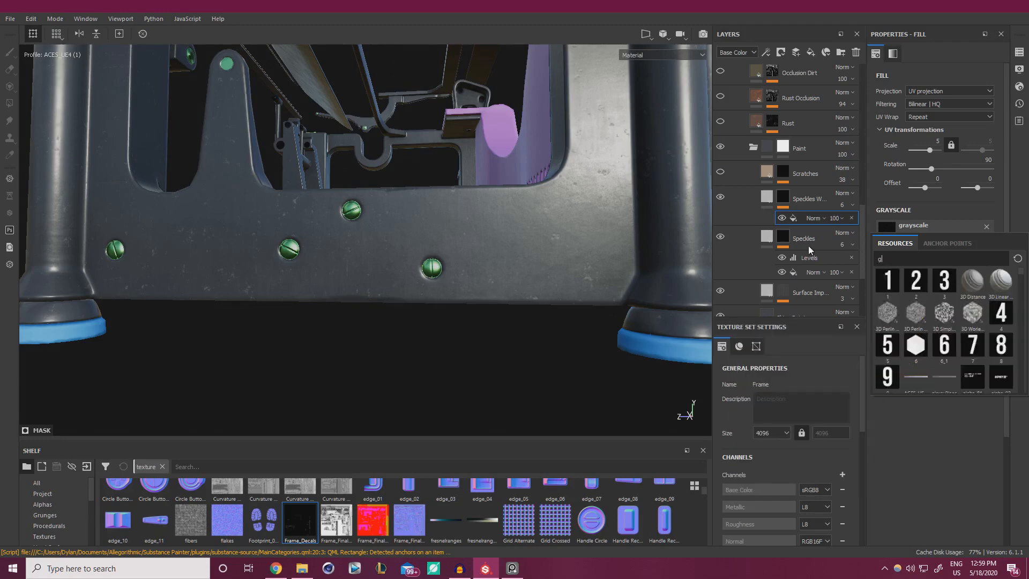
type("runge")
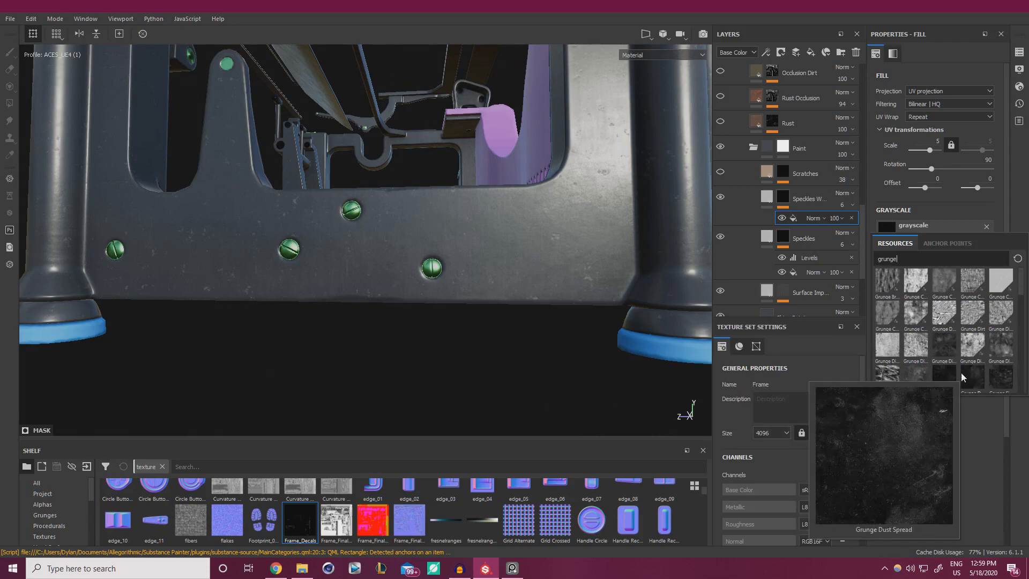
scroll(965, 355, "down", 3)
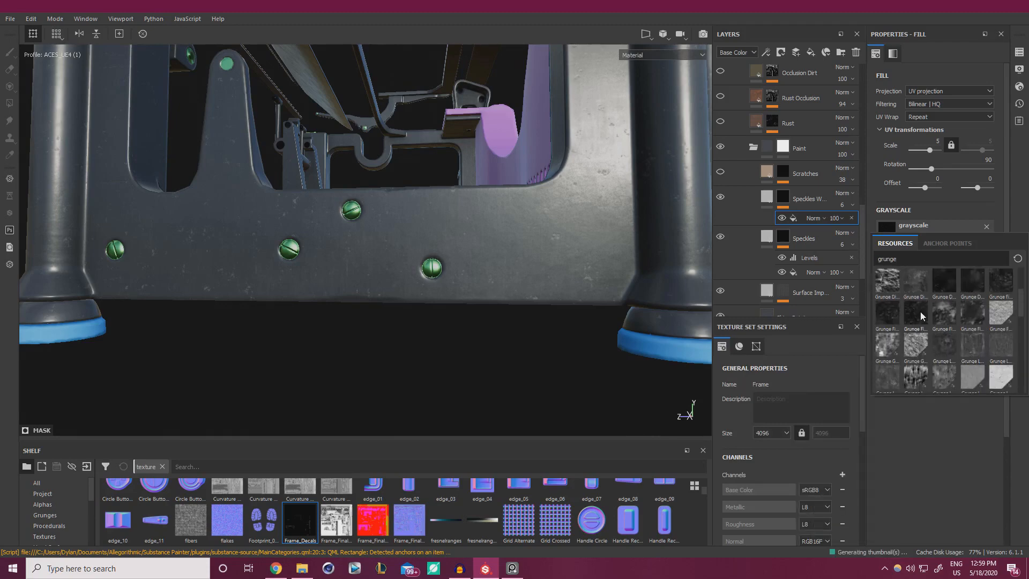
mouse_move(981, 356)
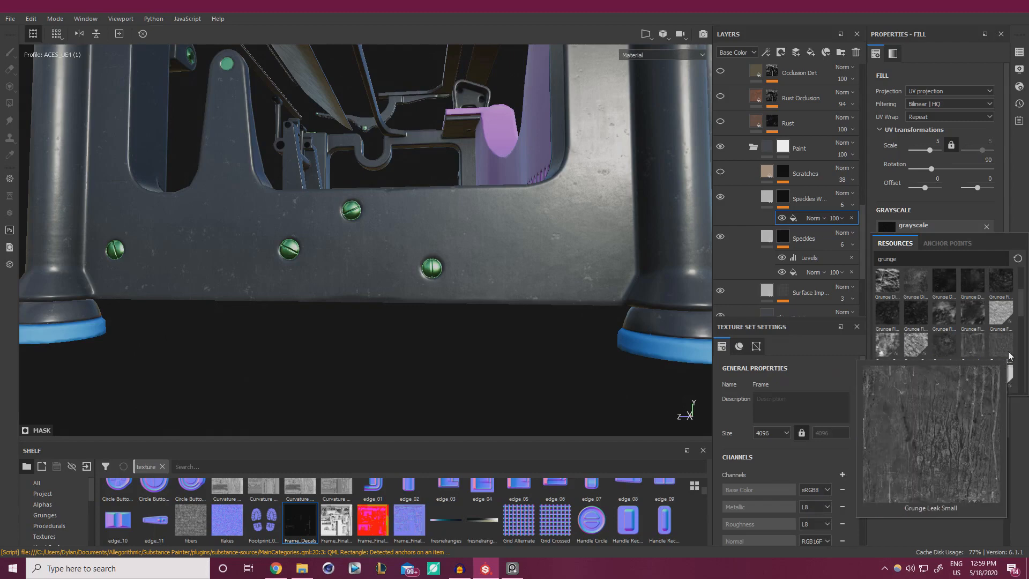
scroll(954, 333, "down", 3)
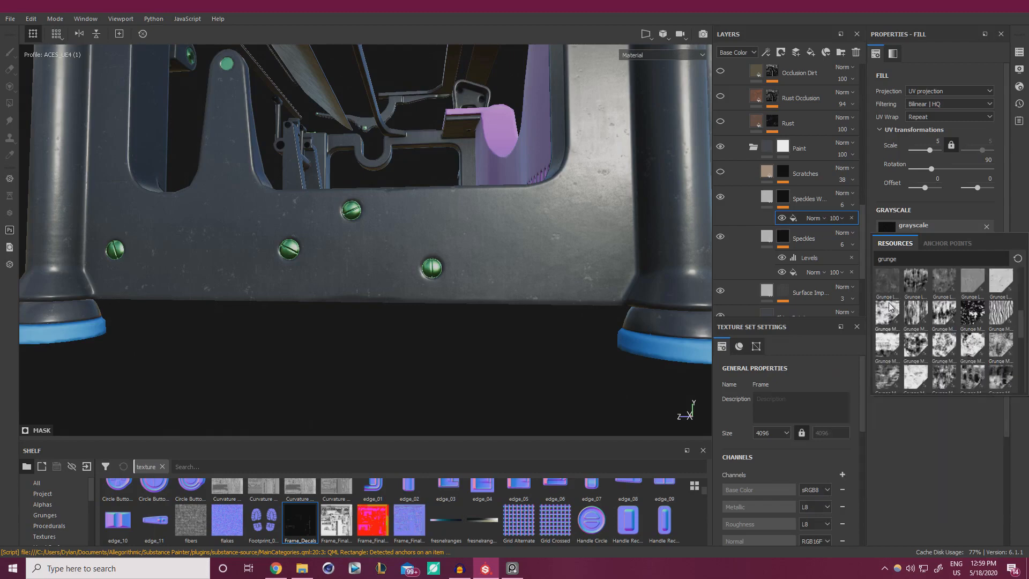
mouse_move(890, 292)
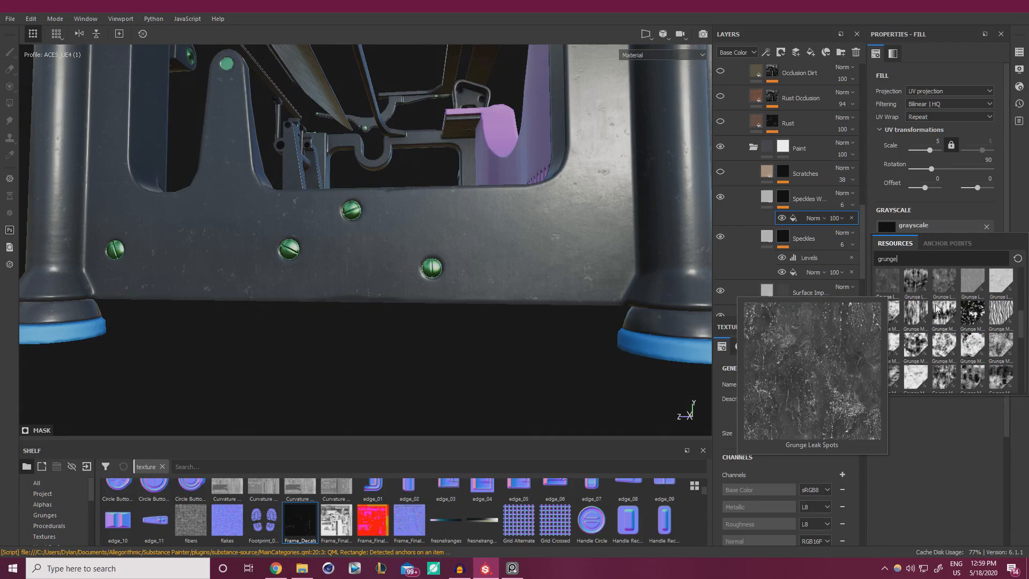
mouse_move(976, 318)
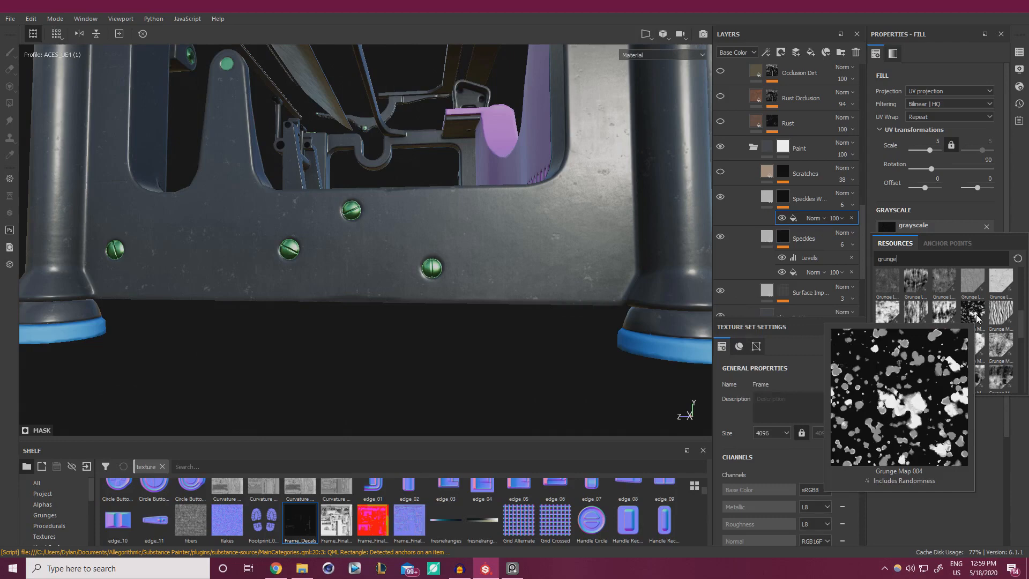
left_click(976, 314)
Set the grunge fill's UV scale to 25, its contrast to 0.36 and its balance to 0.39.
left_click_drag(493, 260, 698, 289, "alt")
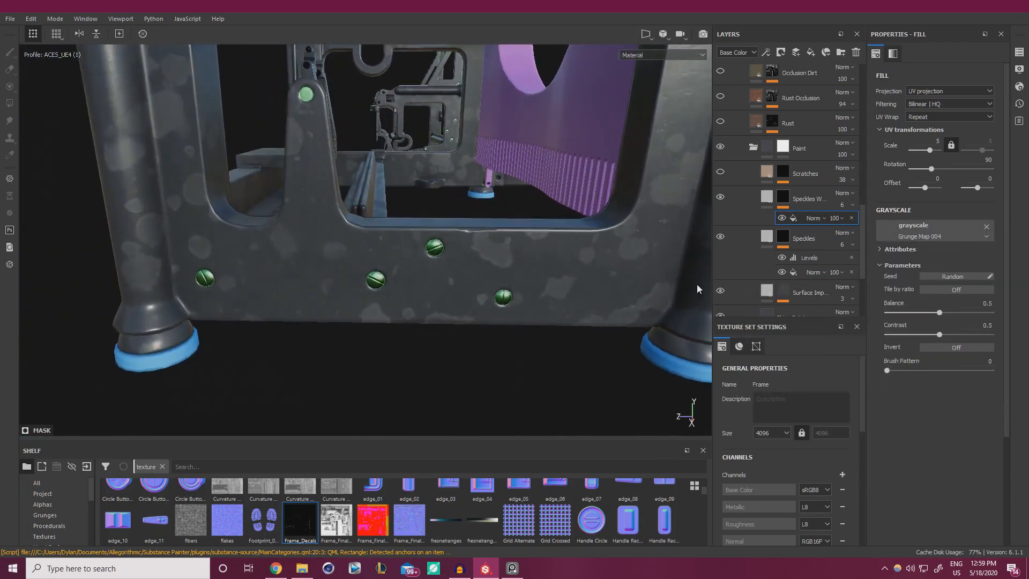
left_click(939, 140)
type("10")
key("Return")
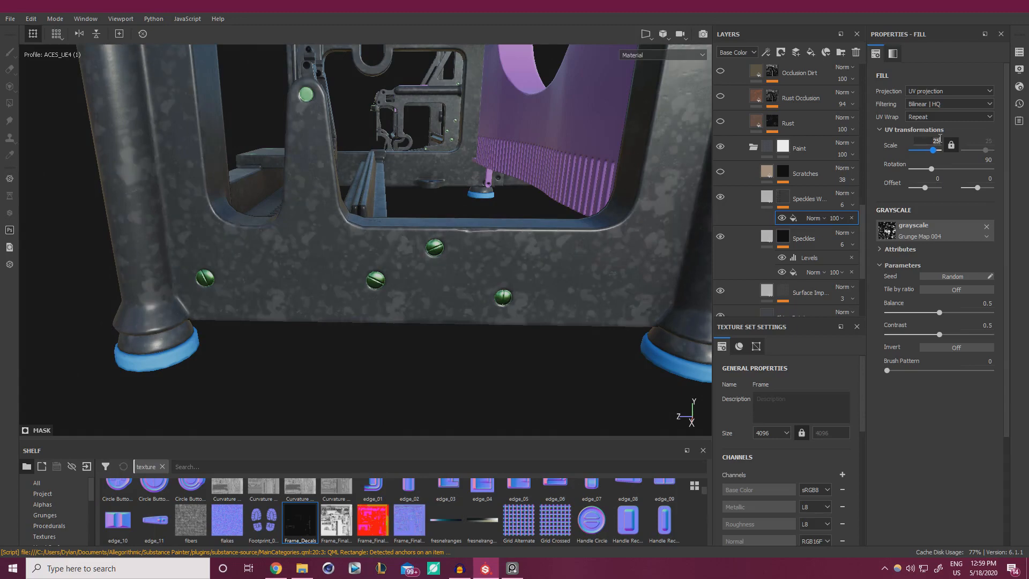
left_click_drag(936, 333, 981, 335)
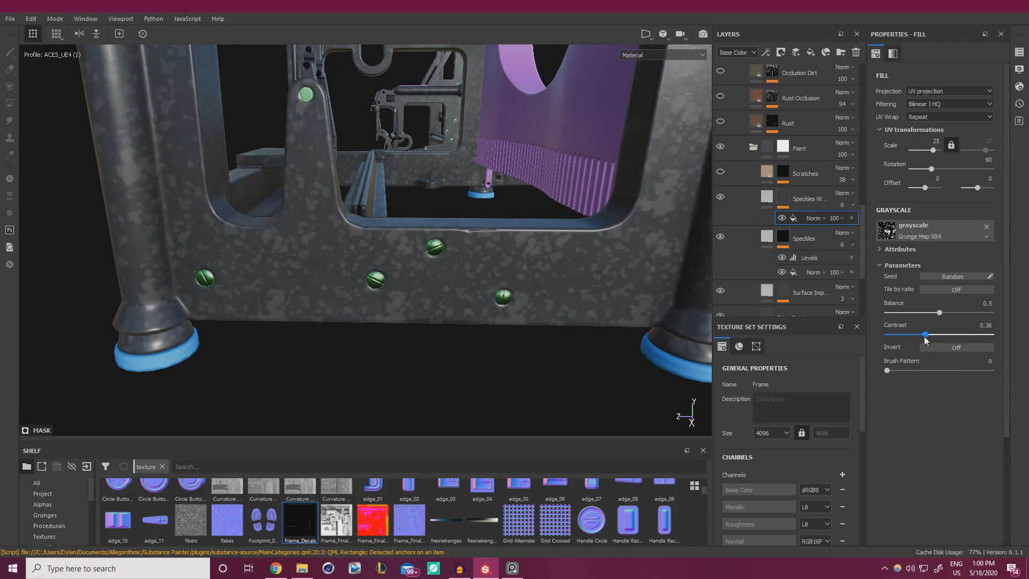
left_click_drag(908, 313, 929, 316)
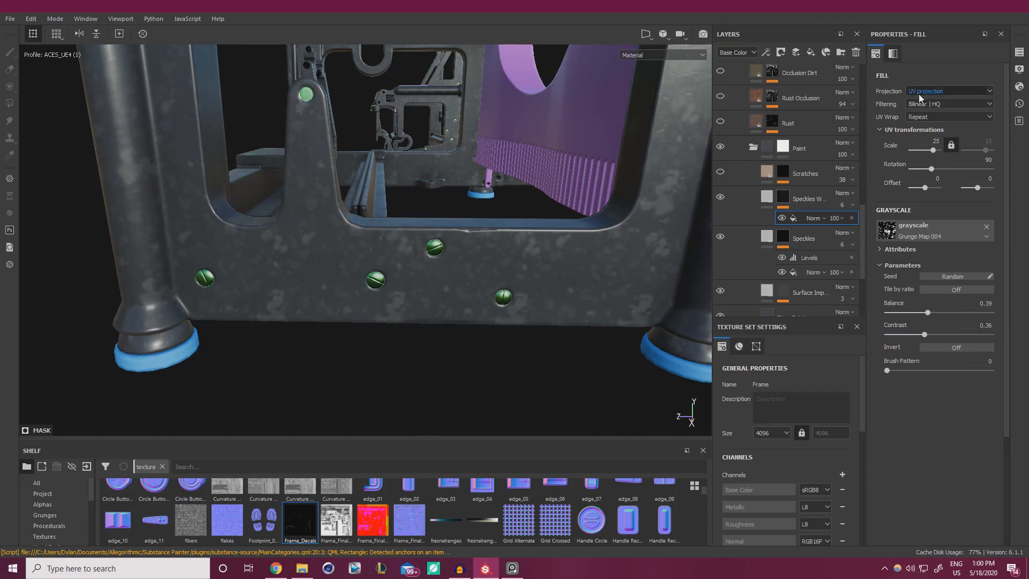
Change the grunge fill from UV projection to tri-planar projection on the frame.
left_click(937, 92)
left_click(935, 106)
left_click_drag(513, 230, 538, 237, "alt")
scroll(525, 199, "up", 2)
middle_click_drag(537, 238, 581, 230, "alt")
left_click_drag(581, 229, 580, 235, "alt")
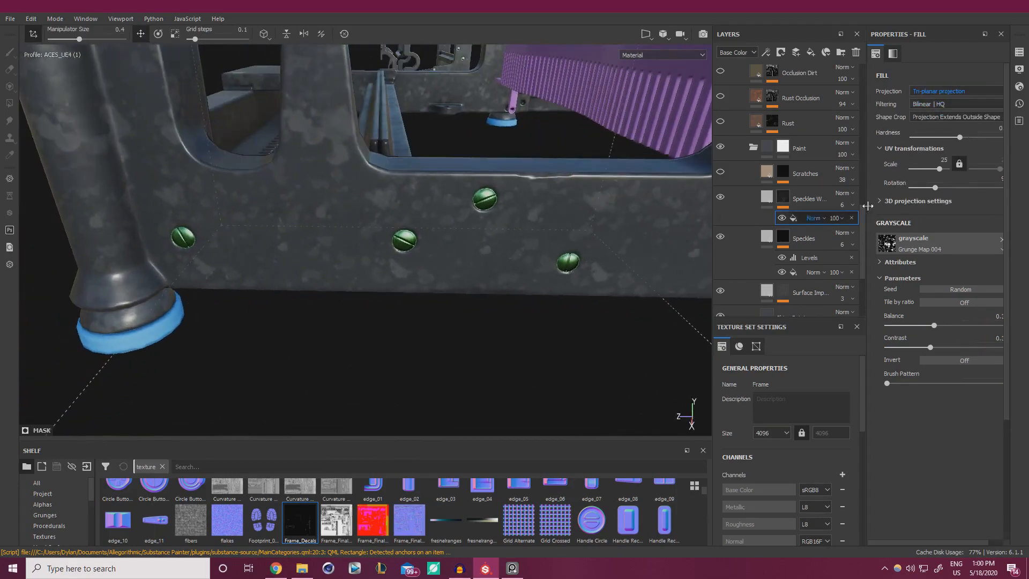
Lower the grunge fill's contrast to 0.24 and its balance to 0.3.
left_click(916, 347)
left_click(927, 326)
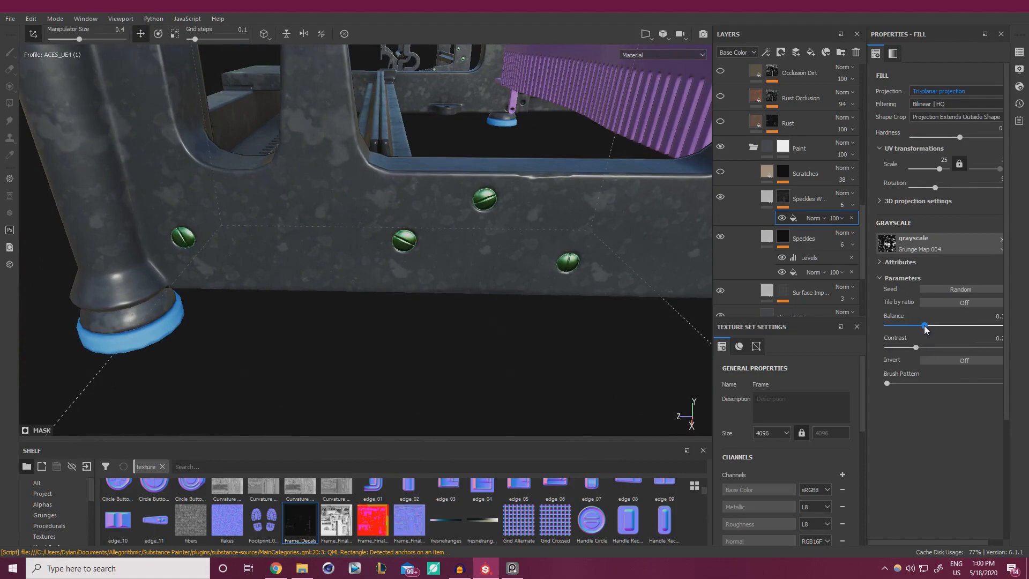
left_click_drag(531, 176, 593, 220, "alt")
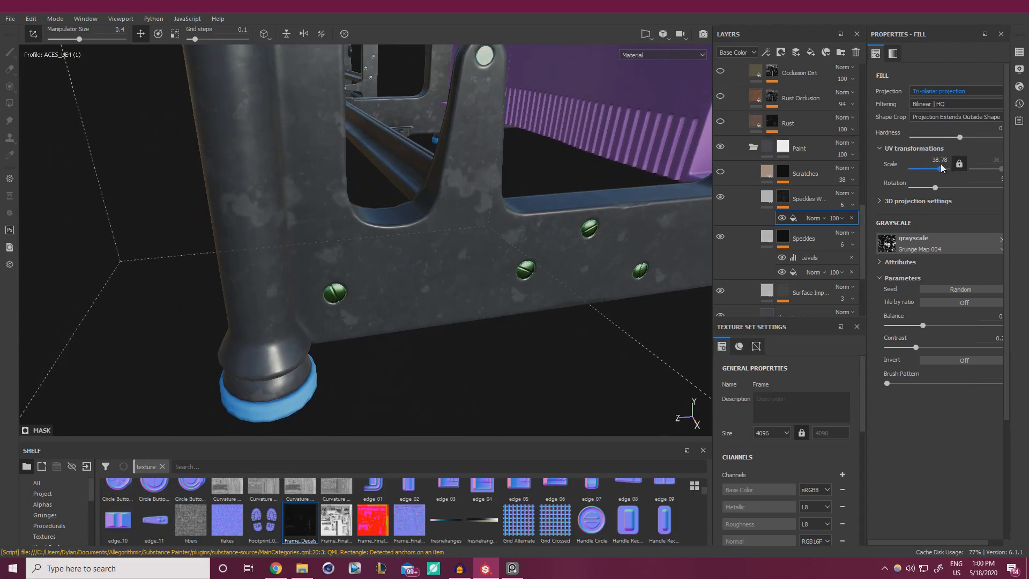
Try different UV scales for the grunge fill and set the scale to 30.
left_click_drag(941, 163, 945, 160)
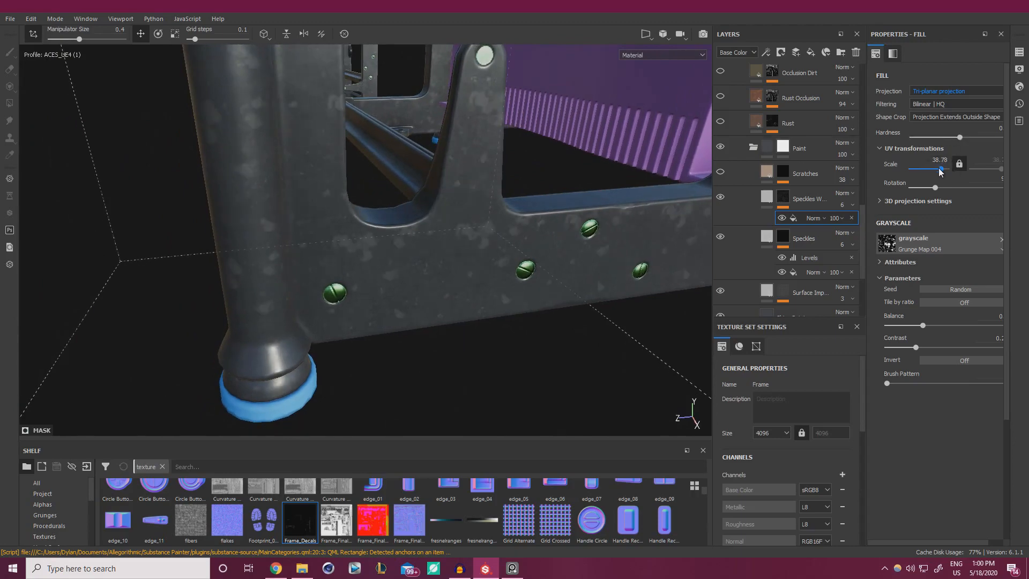
left_click(938, 169)
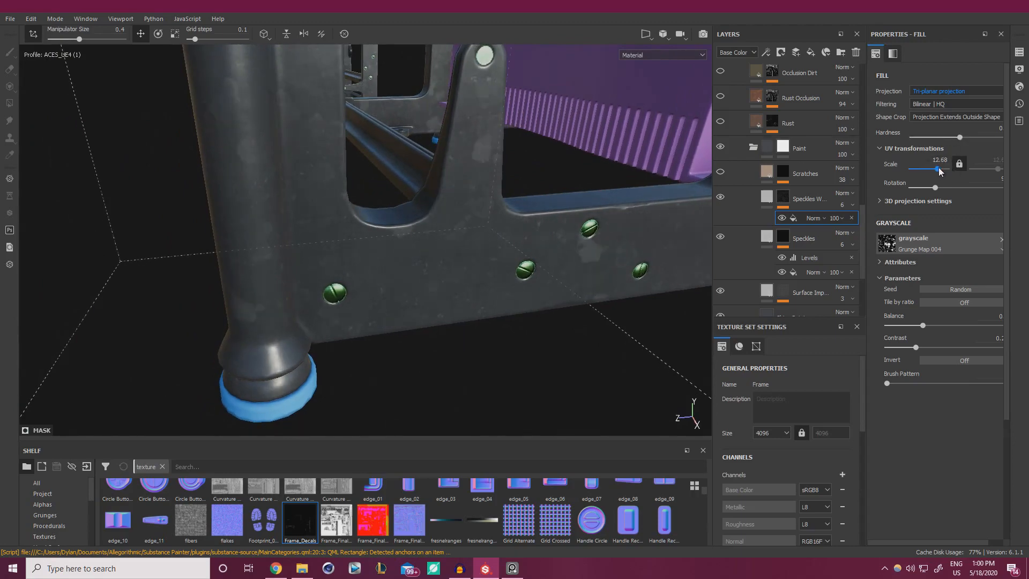
left_click_drag(929, 168, 932, 169)
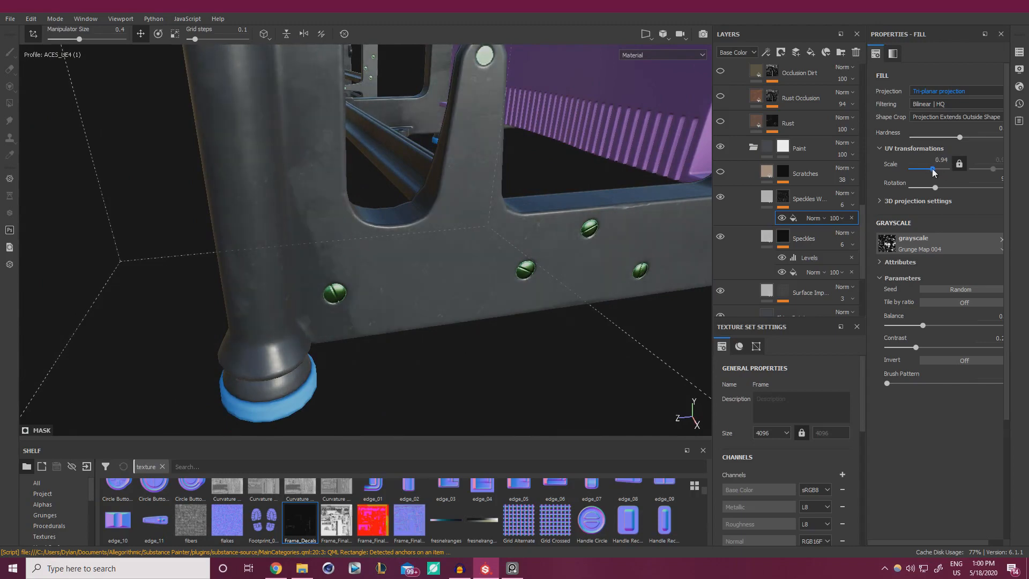
left_click_drag(606, 234, 898, 163, "alt")
left_click(941, 160)
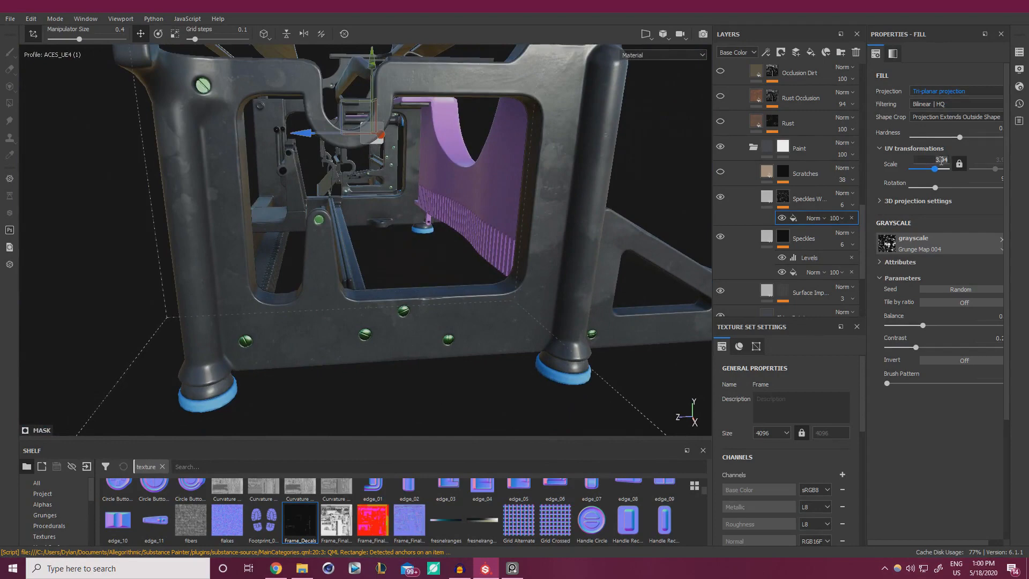
type("30")
Lower the Speckles Water Damage layer's opacity to 3.
scroll(378, 340, "up", 5)
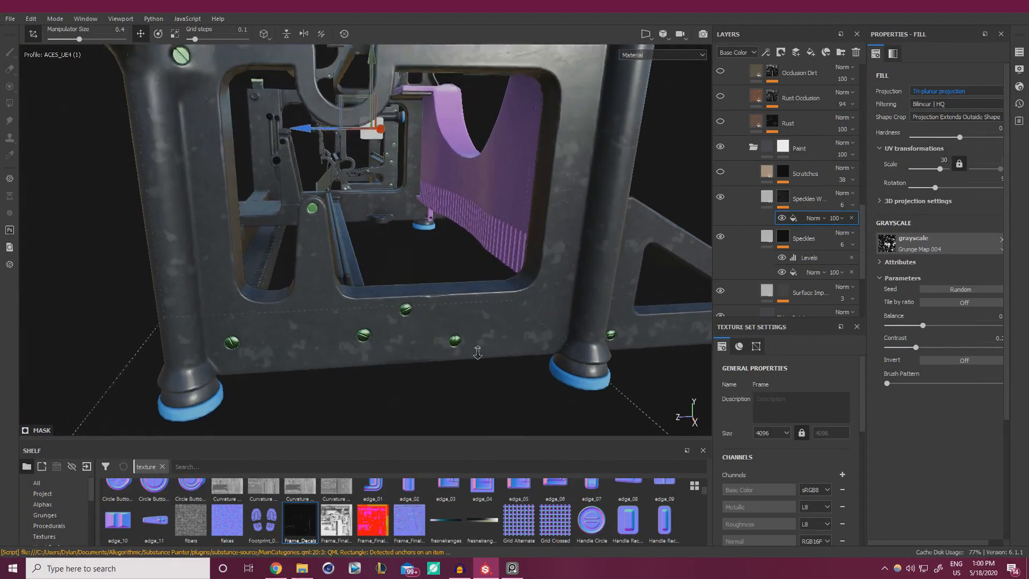
left_click(835, 218)
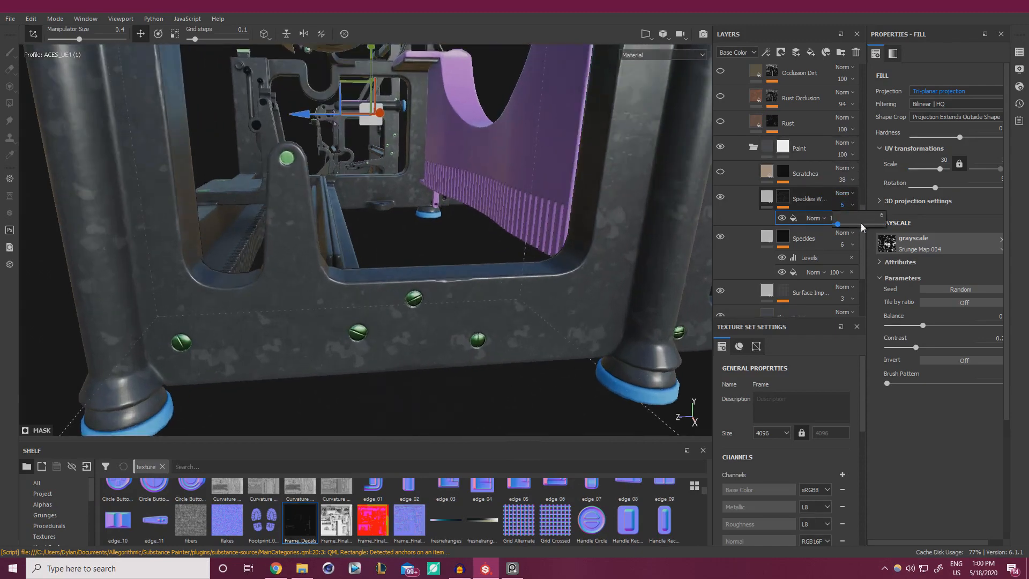
key("BackSpace")
type("3")
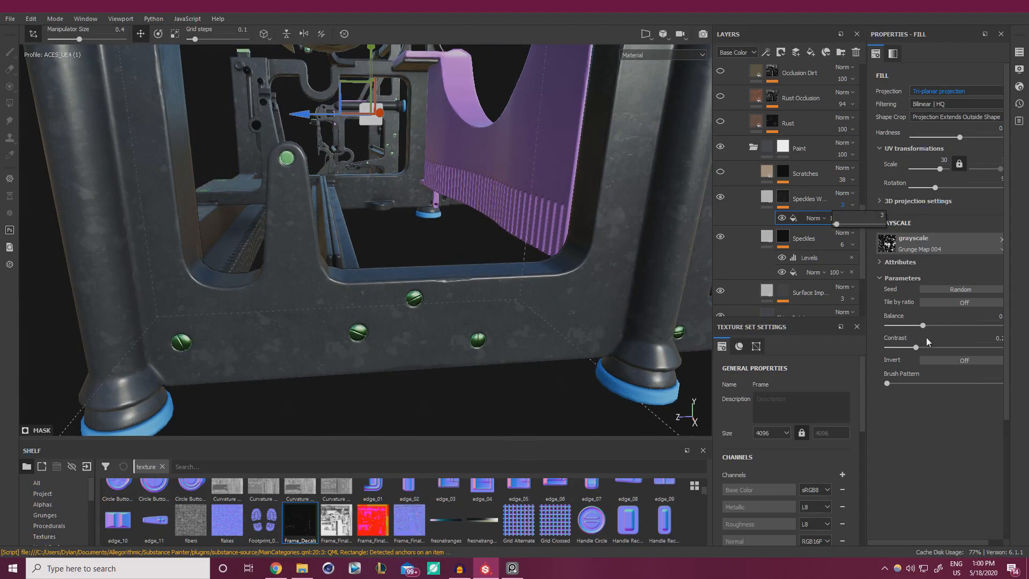
Switch the grunge fill back to UV projection and set its offset to about -0.72 and 0.36.
left_click(957, 96)
left_click(954, 102)
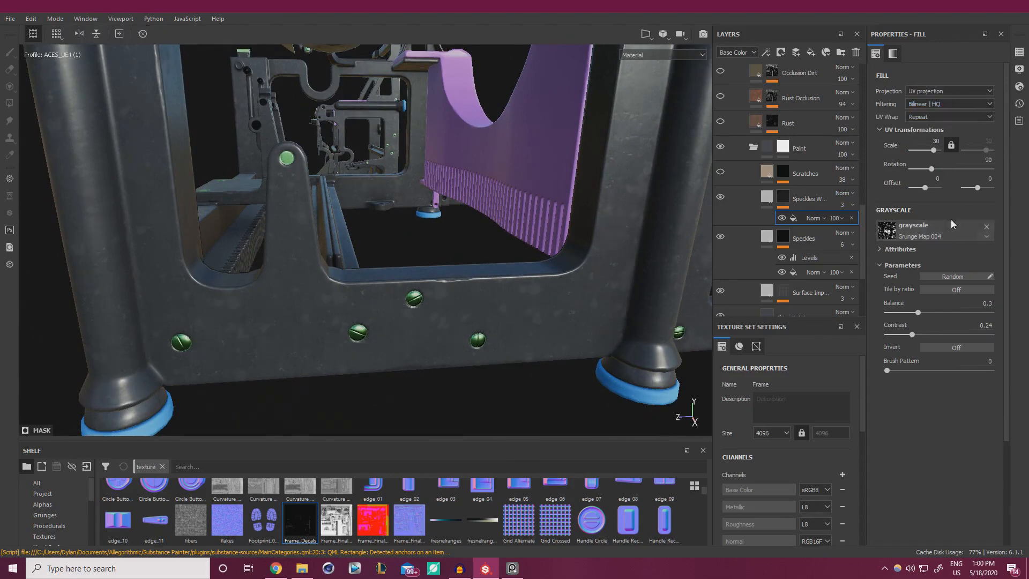
left_click_drag(915, 187, 914, 188)
left_click_drag(977, 187, 981, 191)
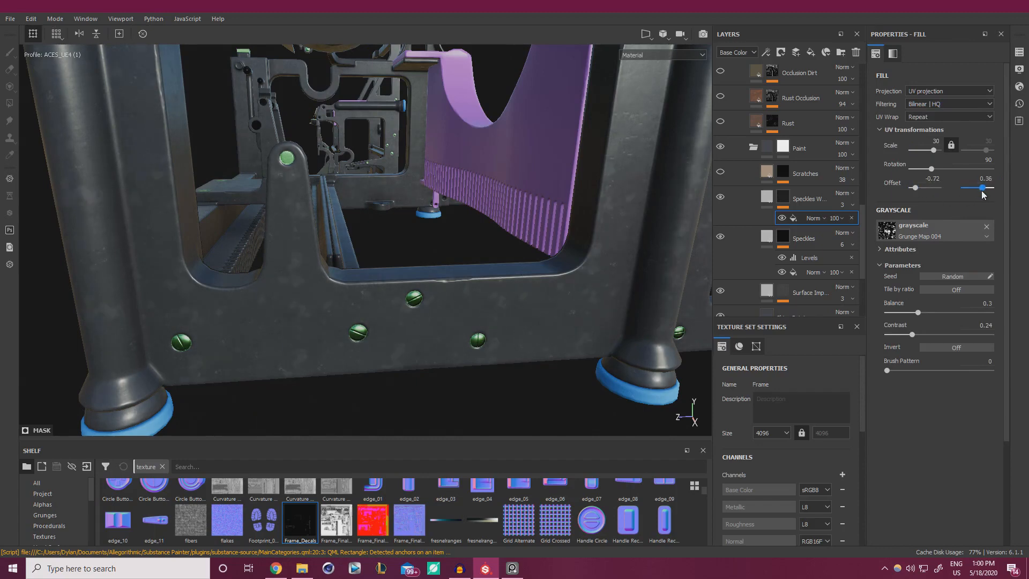
Set the Speckles Water Damage layer's blend mode to Overlay and check the speckles across the frame's front and side panels.
left_click_drag(366, 291, 424, 236, "alt")
left_click(846, 194)
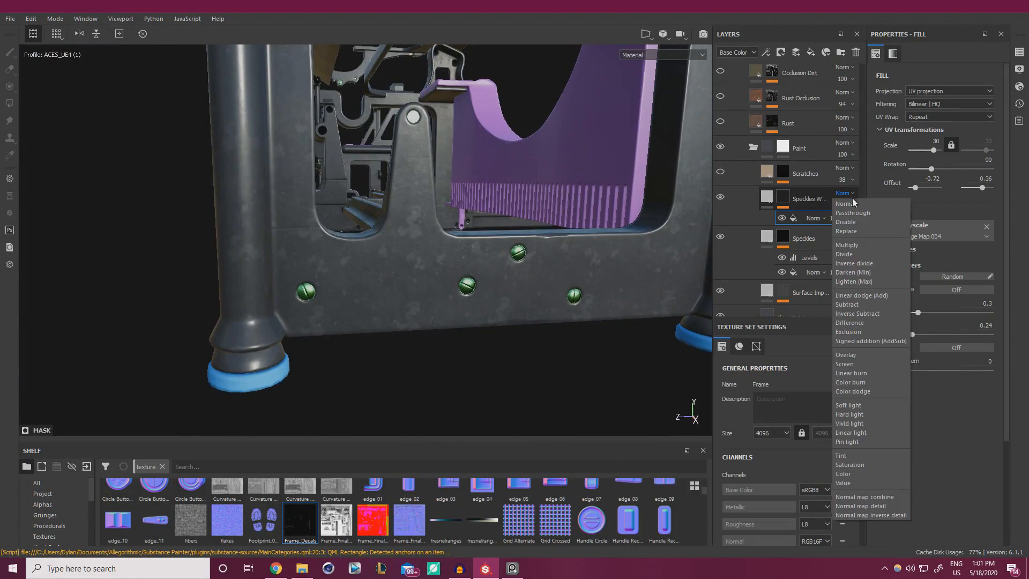
left_click(848, 356)
left_click_drag(498, 308, 531, 271, "alt")
middle_click_drag(531, 271, 481, 201, "alt")
left_click_drag(481, 201, 567, 312, "alt")
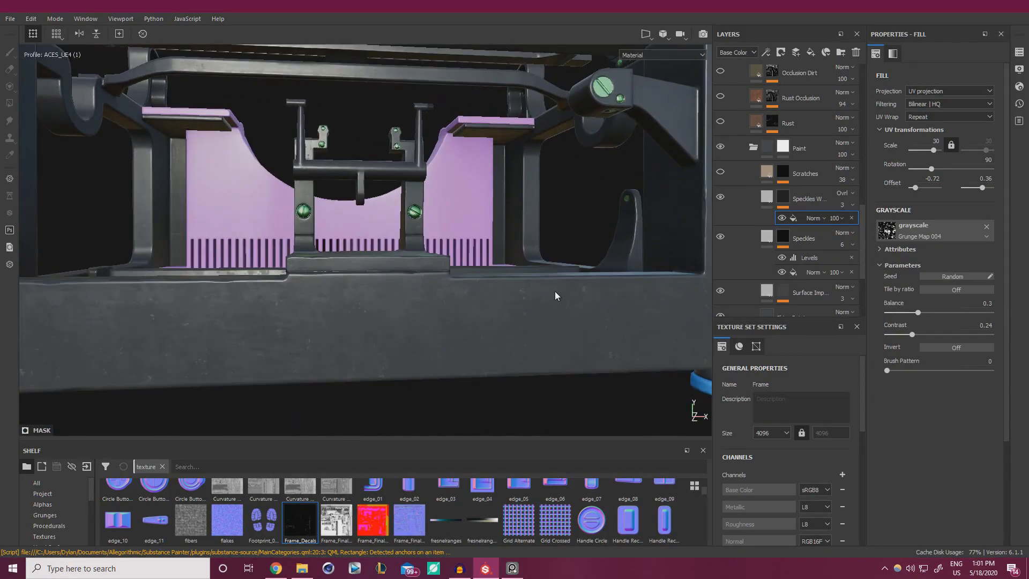
right_click_drag(613, 246, 448, 285, "alt")
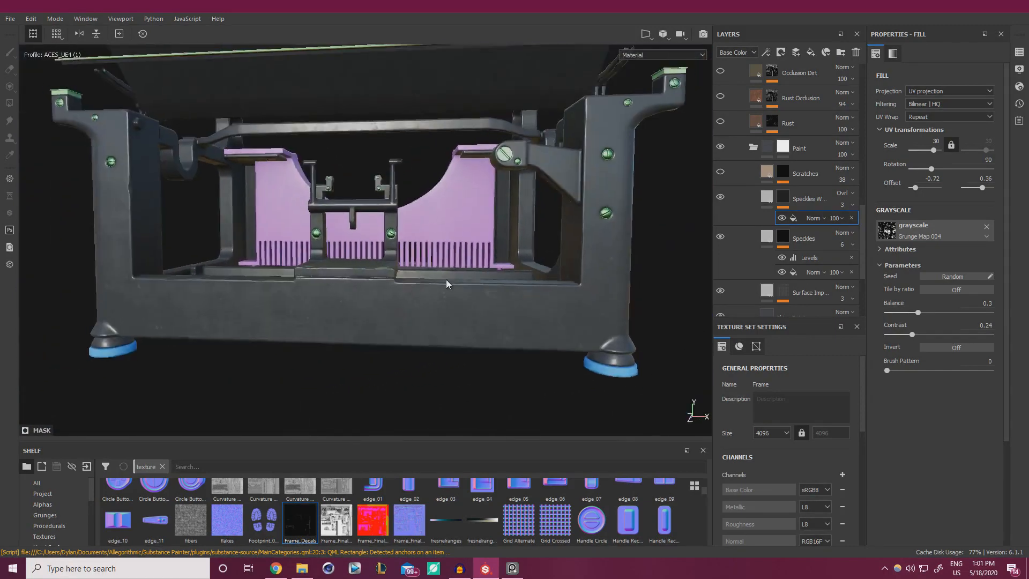
left_click_drag(448, 285, 541, 257, "alt")
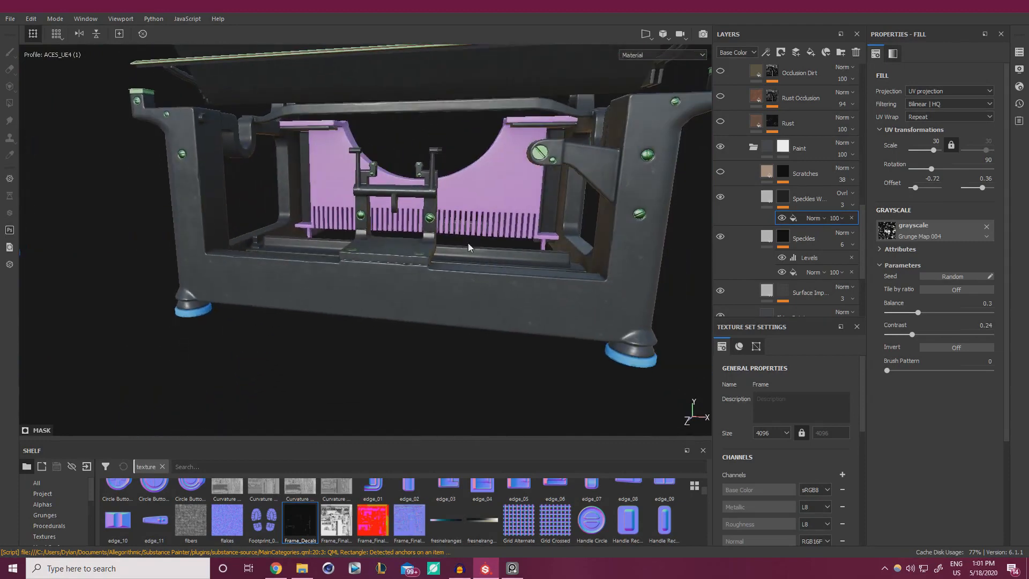
Add a paint effect to the Speckles Water Damage mask and set the brush size to about 21.69 with hardness 0.03.
right_click(794, 217)
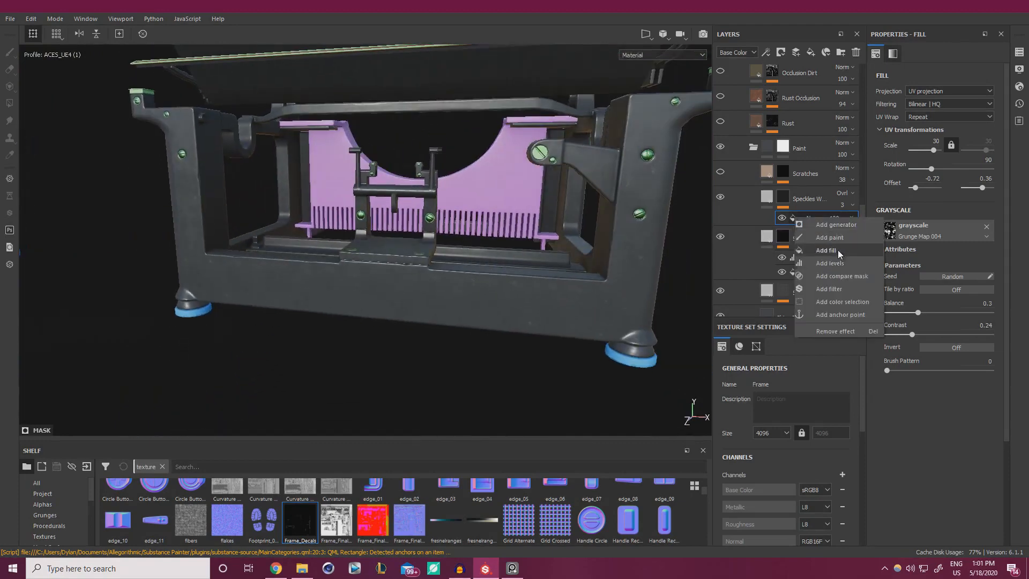
left_click(830, 238)
left_click_drag(472, 284, 371, 294, "alt")
right_click_drag(371, 293, 375, 322, "ctrl")
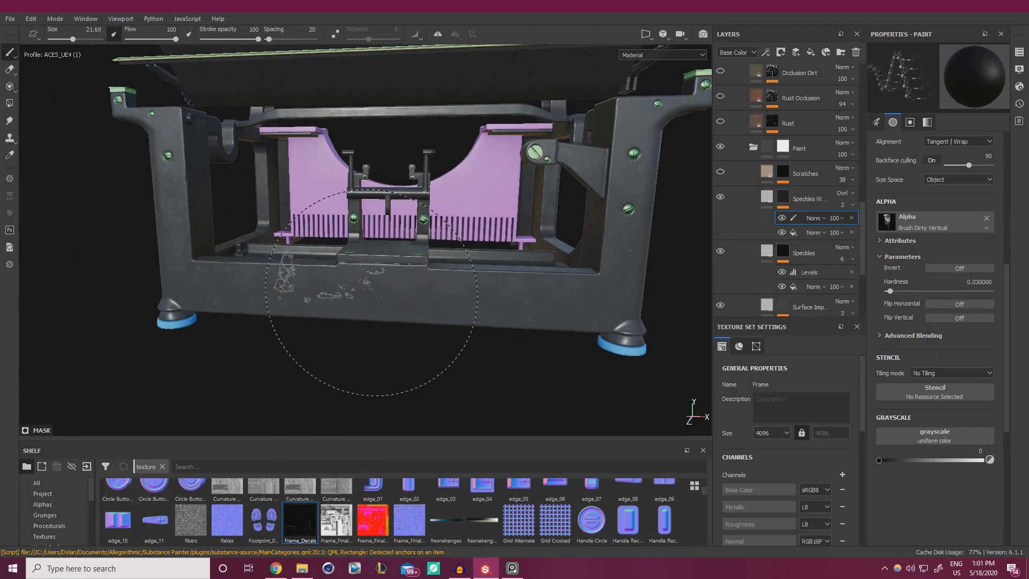
left_click_drag(466, 328, 467, 317, "alt")
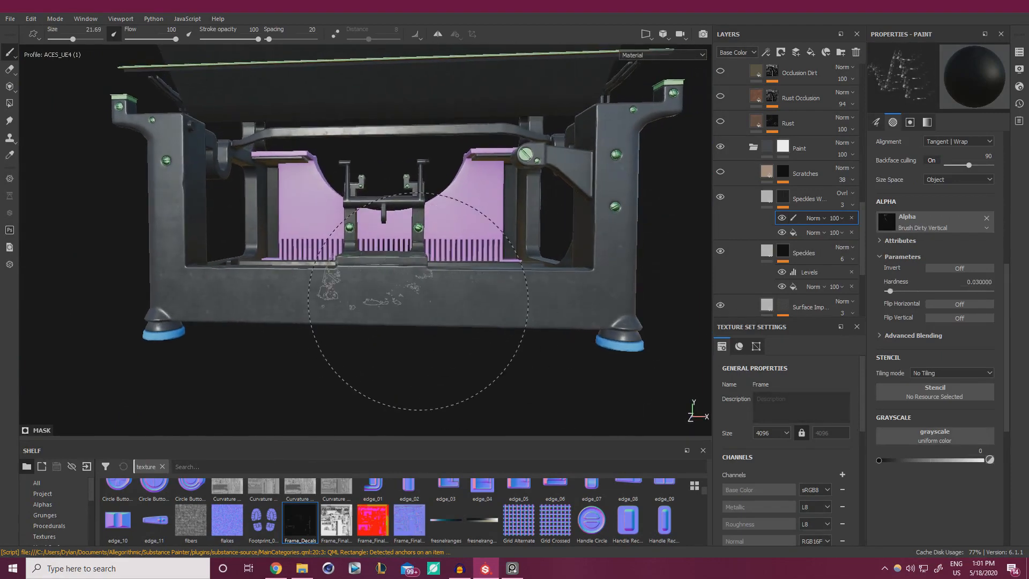
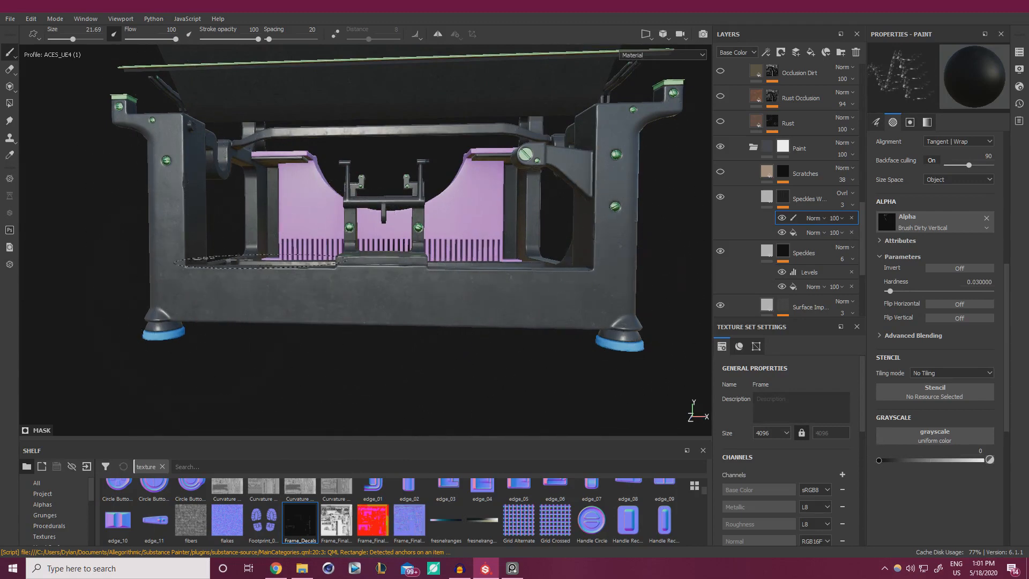
Set the brush hardness to 0.175 for the Speckles Water Damage mask's paint effect.
left_click_drag(254, 262, 156, 265, "alt")
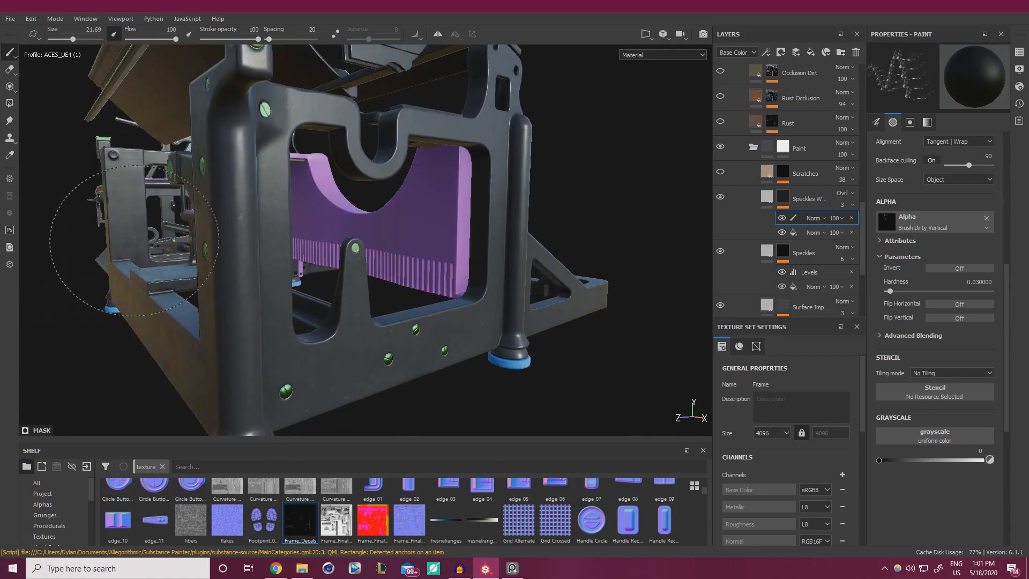
mouse_move(254, 351)
left_mouse_down("alt")
mouse_move(182, 309)
mouse_move(175, 282)
left_mouse_up("alt")
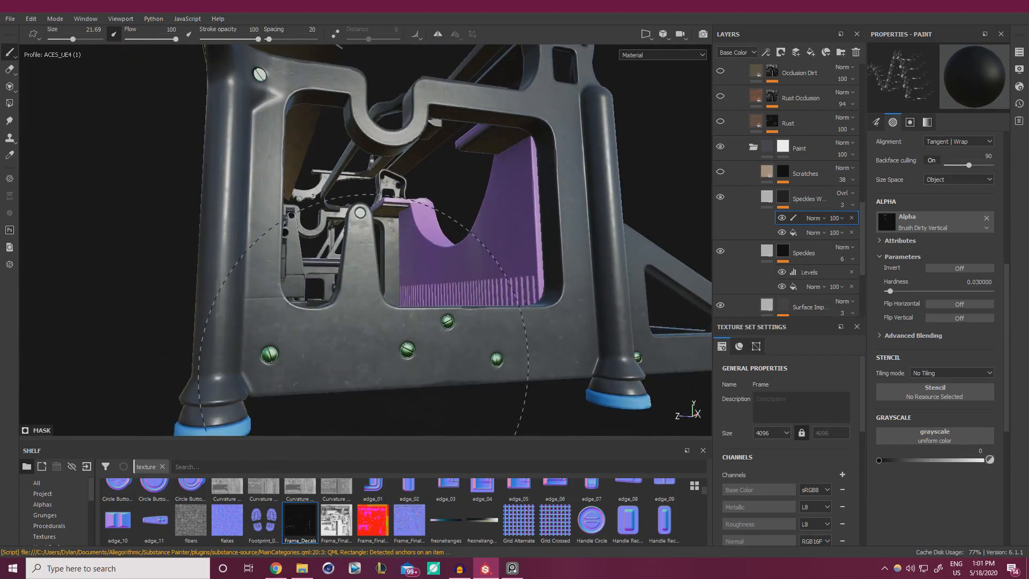
right_click_drag(368, 351, 368, 327, "ctrl")
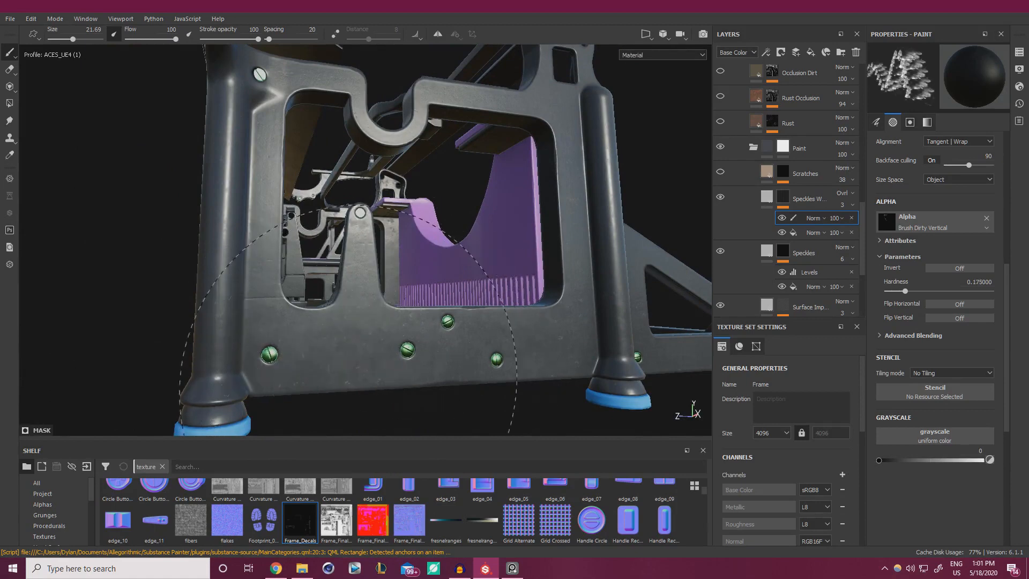
Examine the speckle distribution across the frame's side panels, extended base rails, carriage and feet.
left_click_drag(492, 344, 452, 343, "alt")
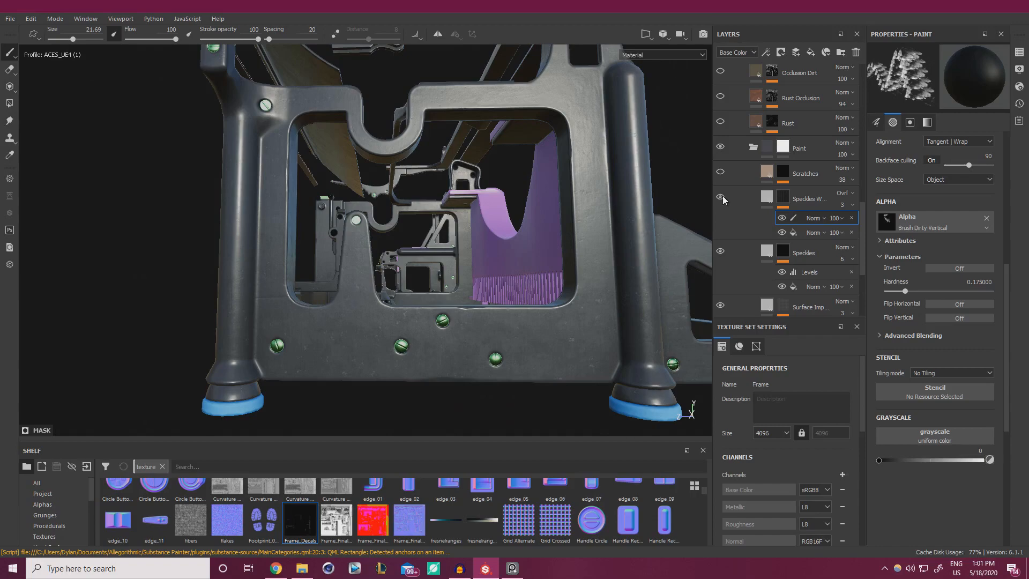
middle_click_drag(692, 322, 458, 300, "alt")
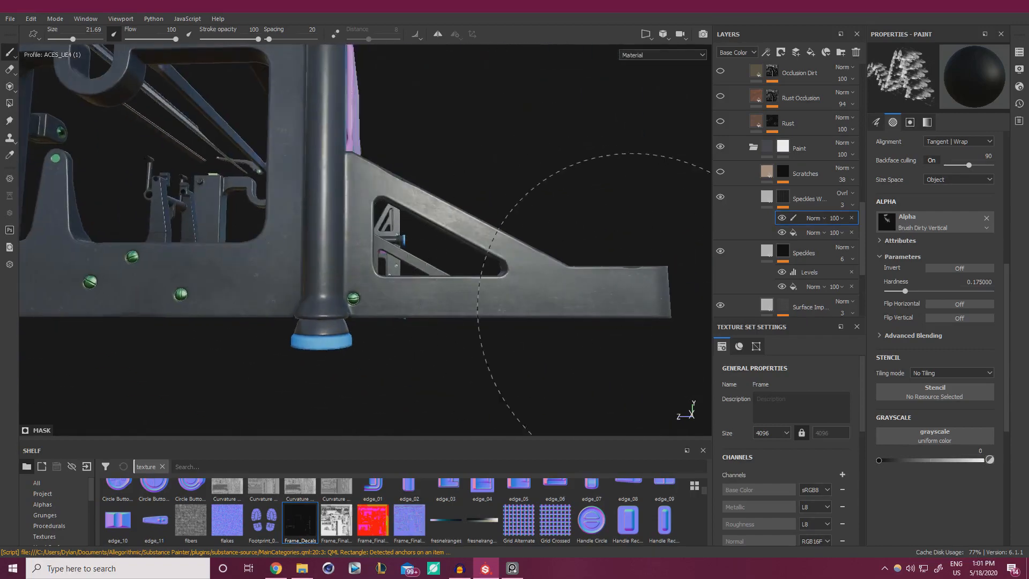
left_click_drag(395, 219, 252, 274, "alt")
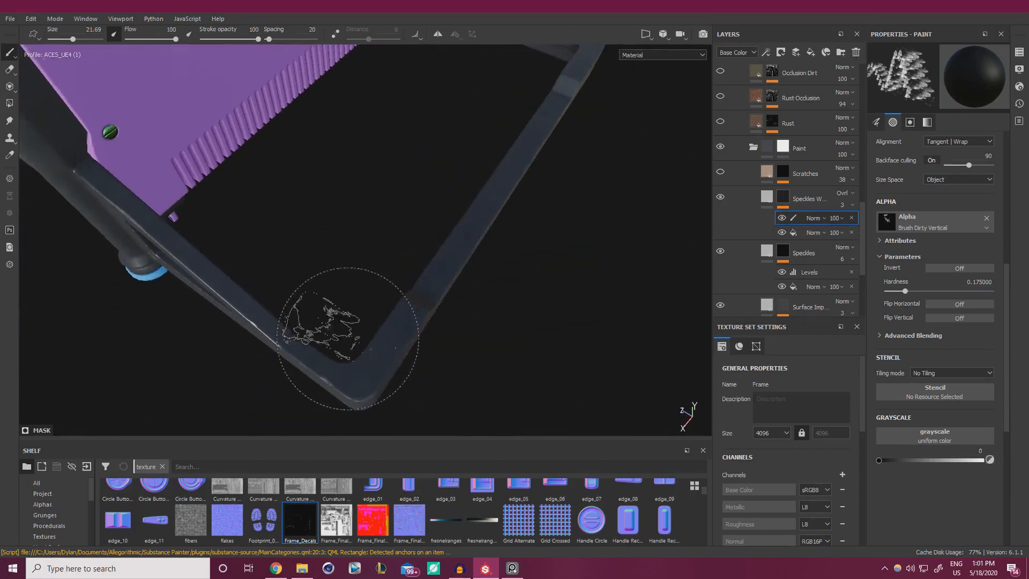
mouse_move(436, 321)
left_mouse_down("alt")
mouse_move(581, 294)
mouse_move(542, 315)
mouse_move(429, 193)
left_mouse_up("alt")
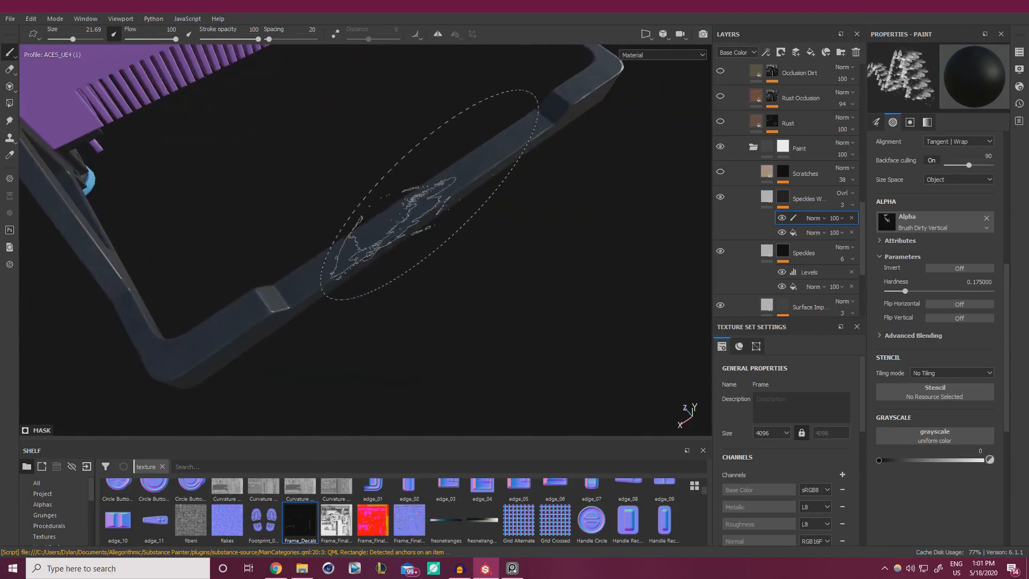
left_click_drag(613, 119, 382, 235, "alt")
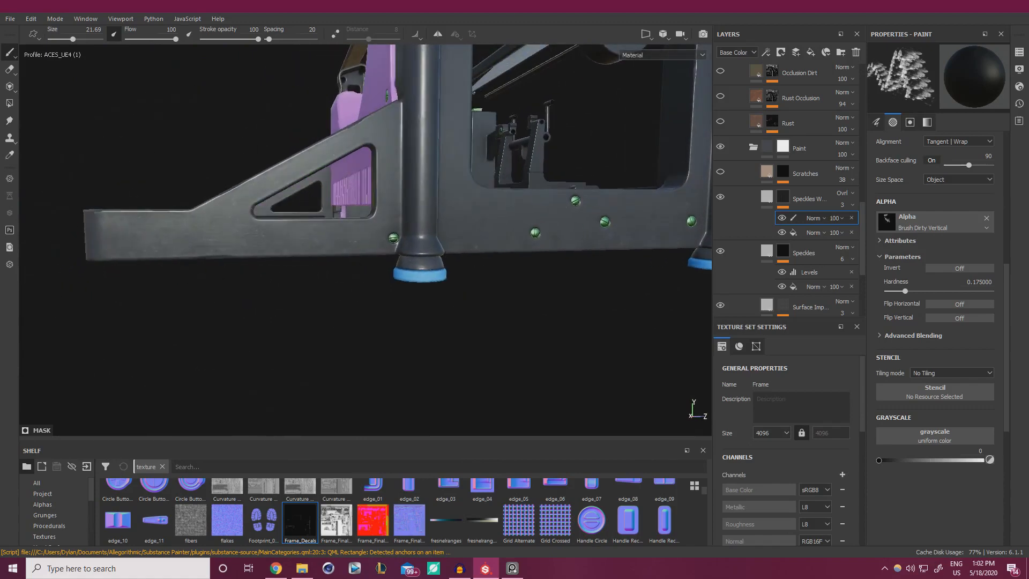
left_click_drag(434, 282, 333, 245, "alt")
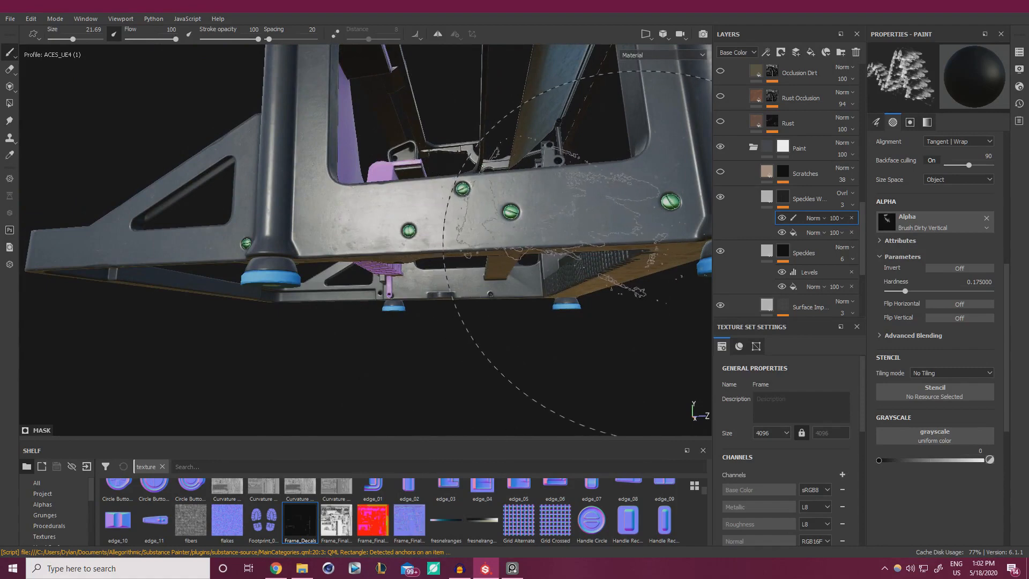
mouse_move(520, 243)
left_mouse_down("alt")
mouse_move(434, 223)
mouse_move(488, 234)
mouse_move(494, 259)
left_mouse_up("alt")
left_click_drag(533, 223, 476, 241, "alt")
right_click_drag(476, 241, 418, 252, "alt")
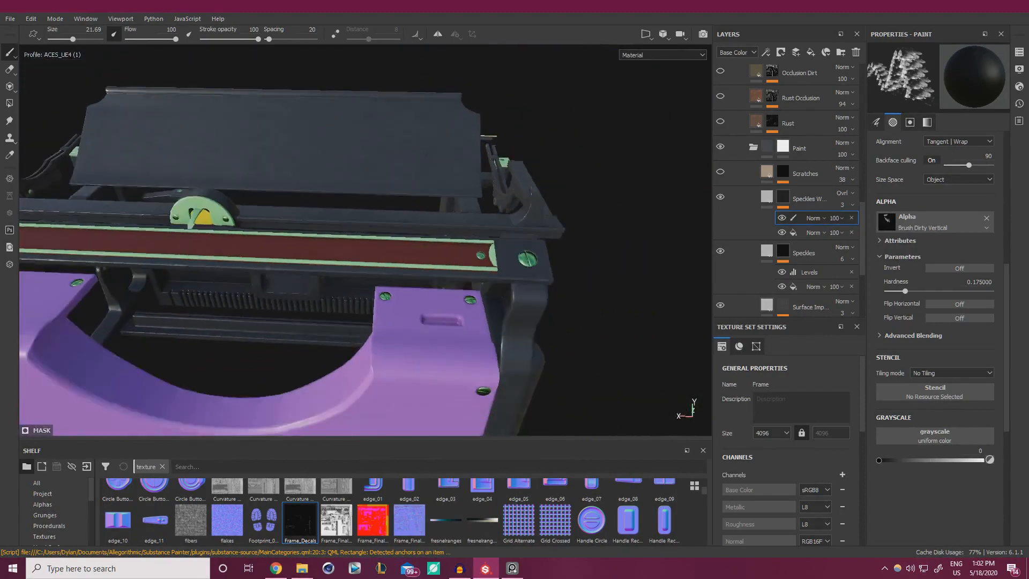
left_click_drag(418, 252, 482, 271, "alt")
right_click_drag(482, 271, 514, 286, "alt")
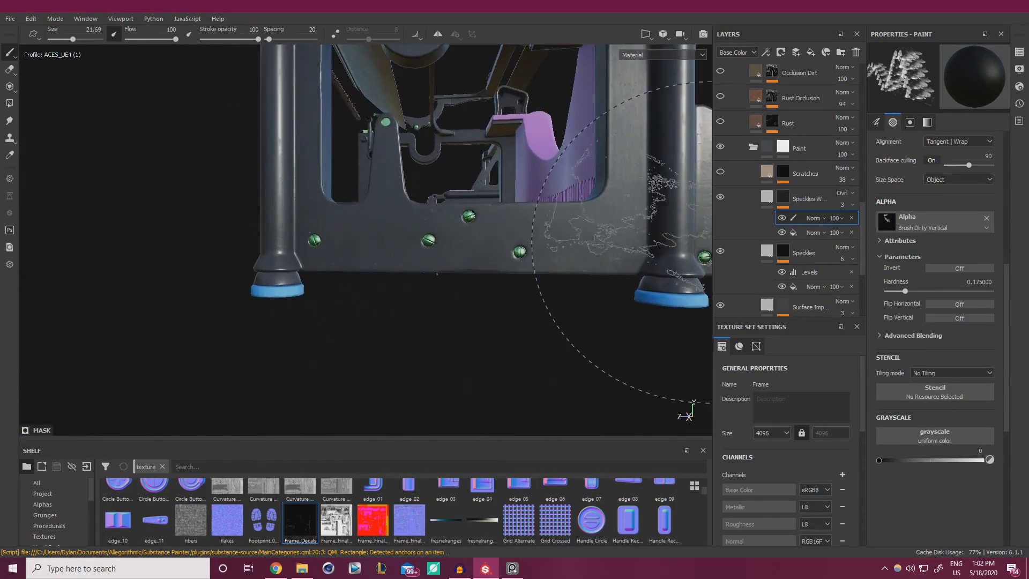
right_click_drag(466, 211, 594, 230, "alt")
left_click_drag(594, 230, 570, 207, "alt")
right_click_drag(570, 207, 635, 204, "shift")
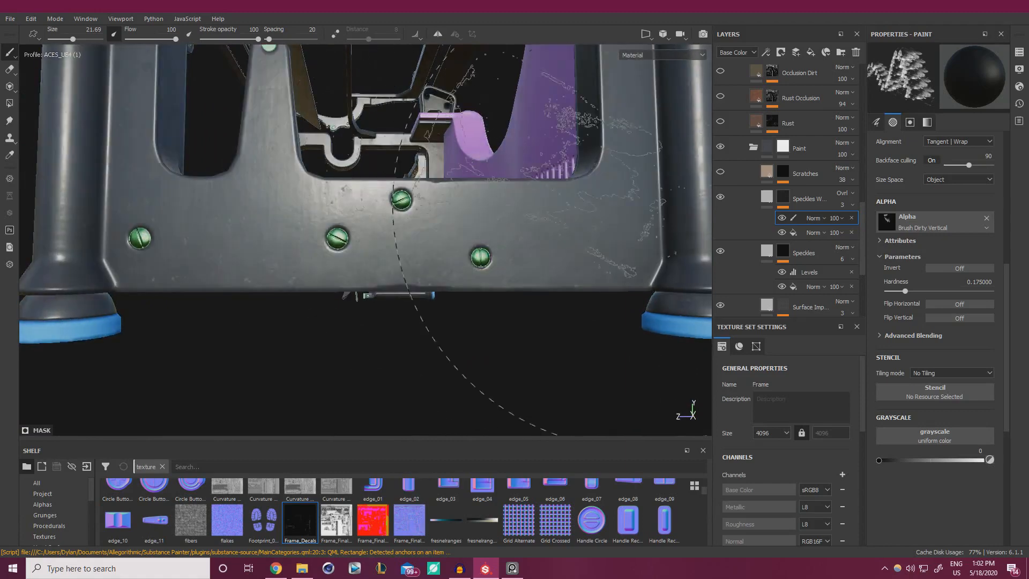
Set the rotation of the Speckles Water Damage mask's grunge fill to 45 and check the side panel.
left_click(795, 234)
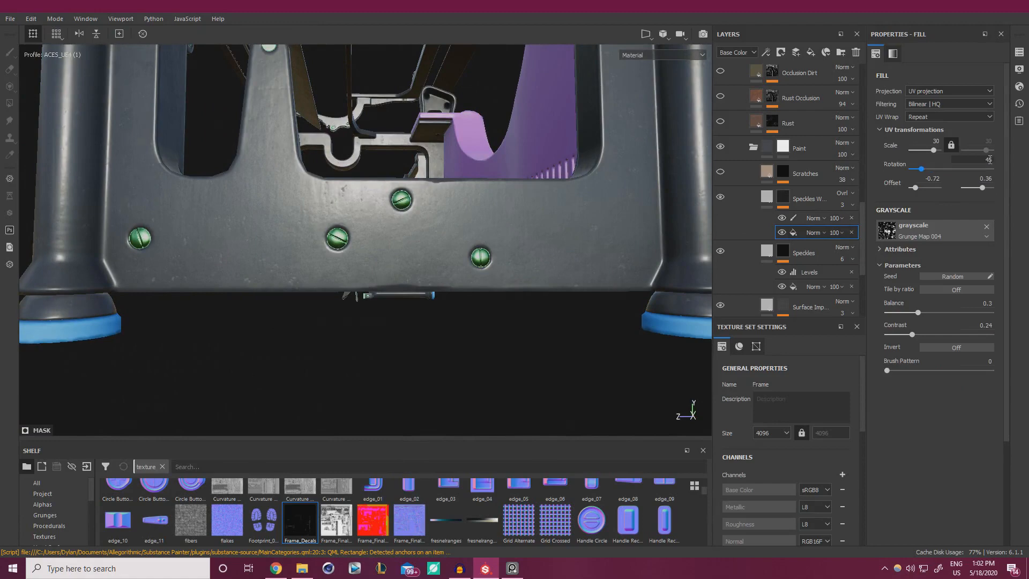
left_click_drag(439, 236, 513, 264, "alt")
middle_click_drag(472, 247, 513, 263, "alt")
Try opacities of 82, 98 and 21 on the Speckles Water Damage layer in Overlay mode.
left_click(853, 205)
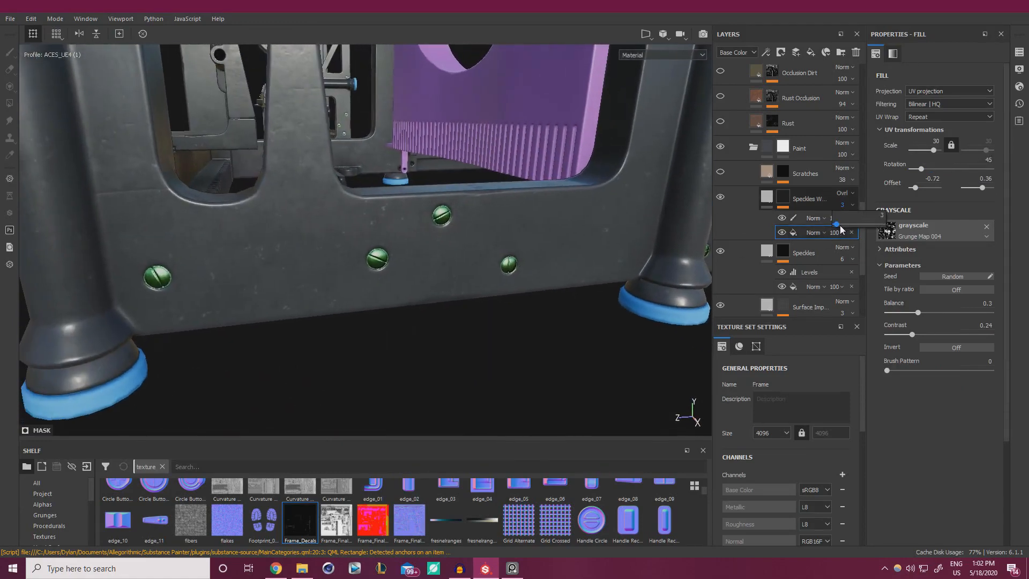
left_click_drag(840, 225, 846, 227)
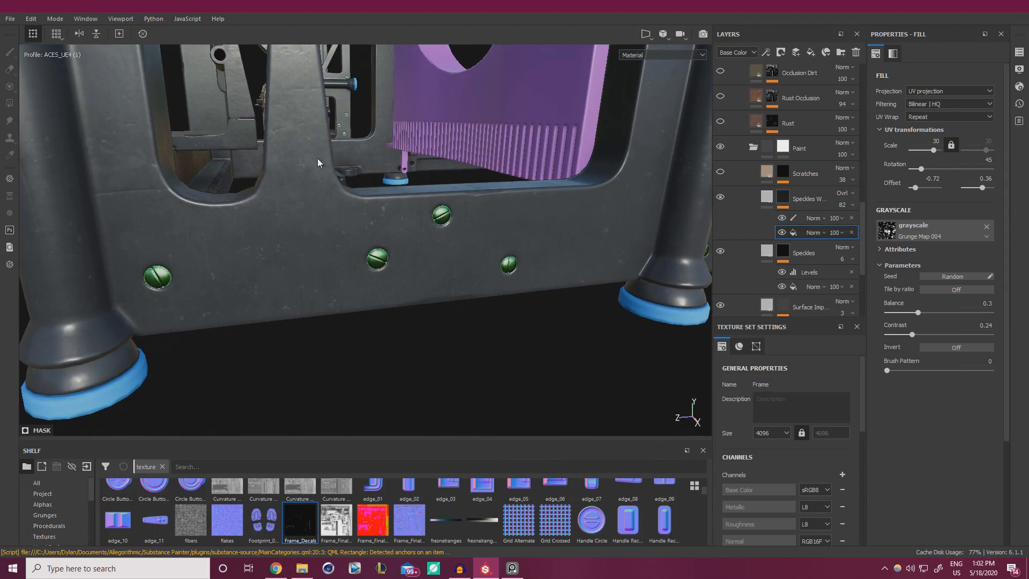
left_click(851, 203)
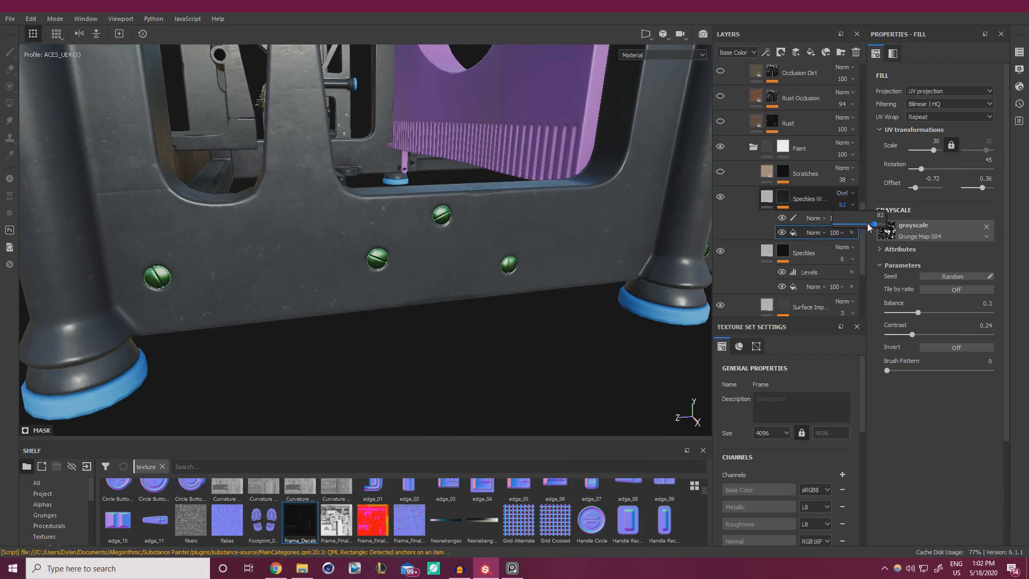
left_click_drag(870, 225, 878, 223)
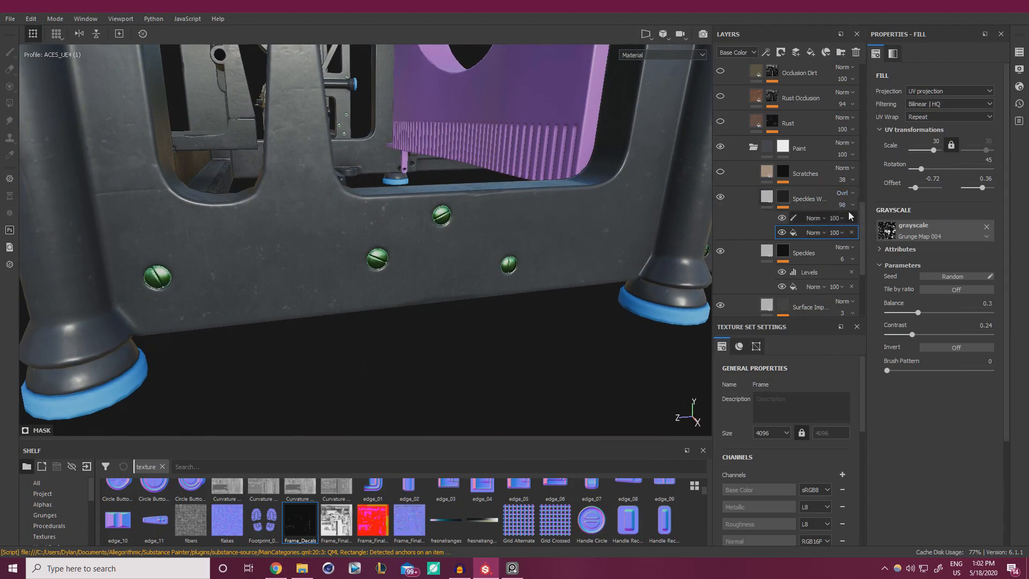
left_click(846, 227)
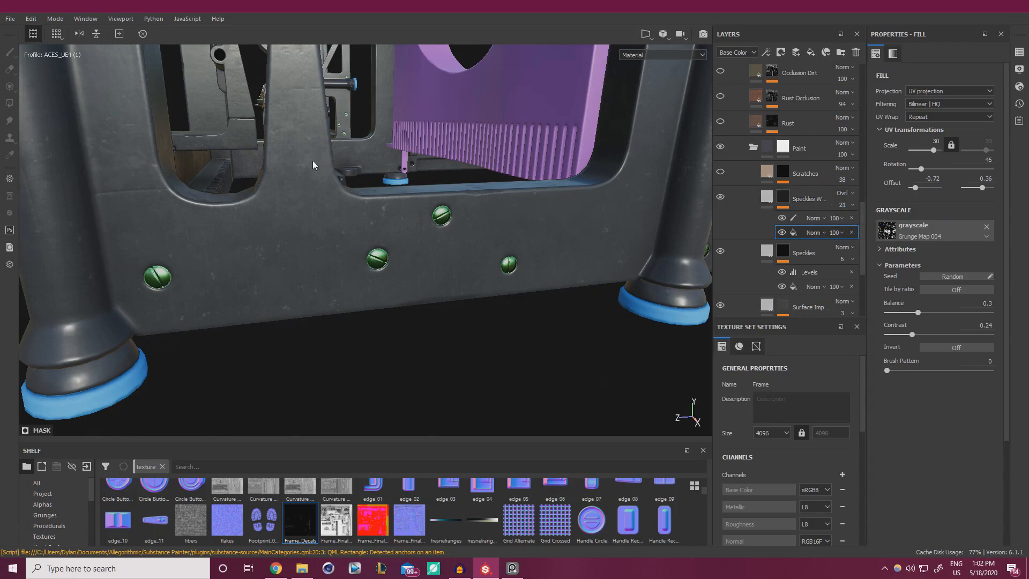
Set the Speckles Water Damage layer's blend mode to Normal and its opacity to 3.
left_click(850, 193)
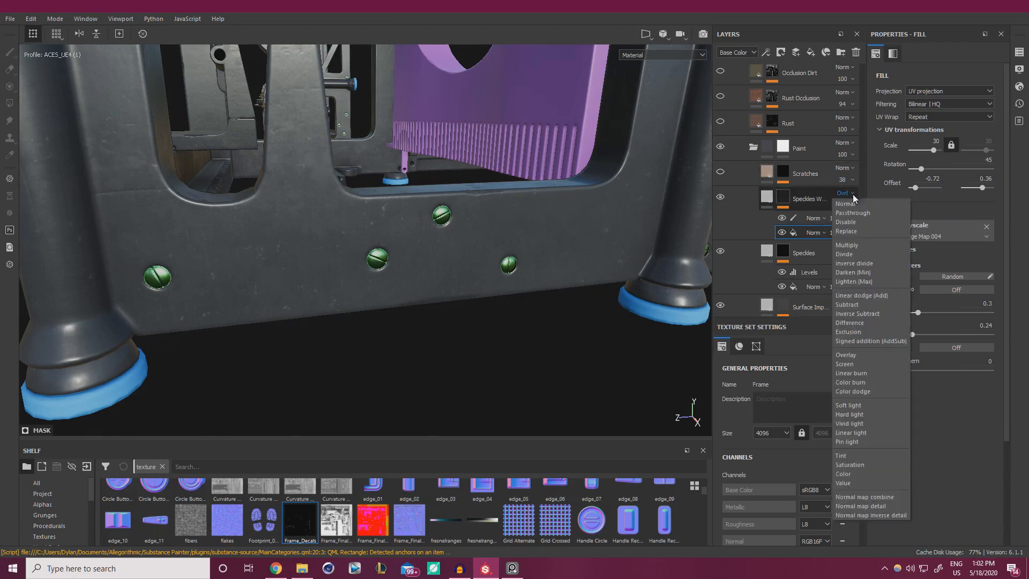
left_click(850, 203)
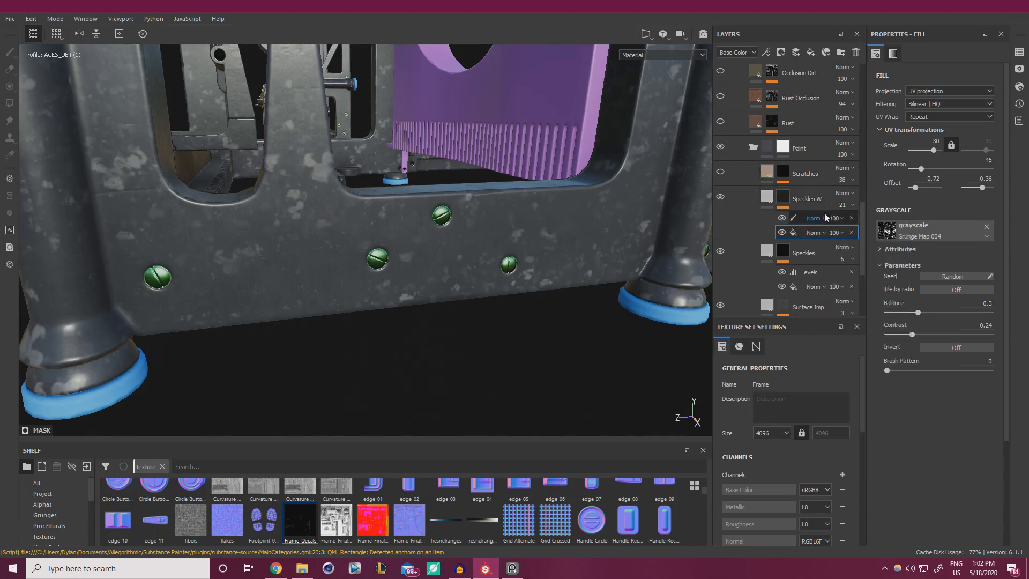
left_click(854, 205)
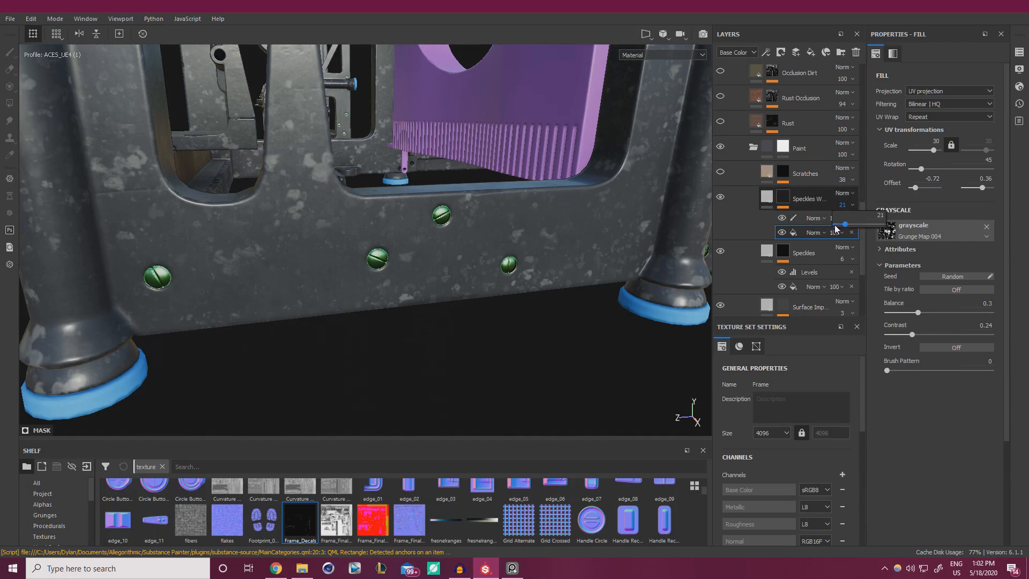
left_click(841, 228)
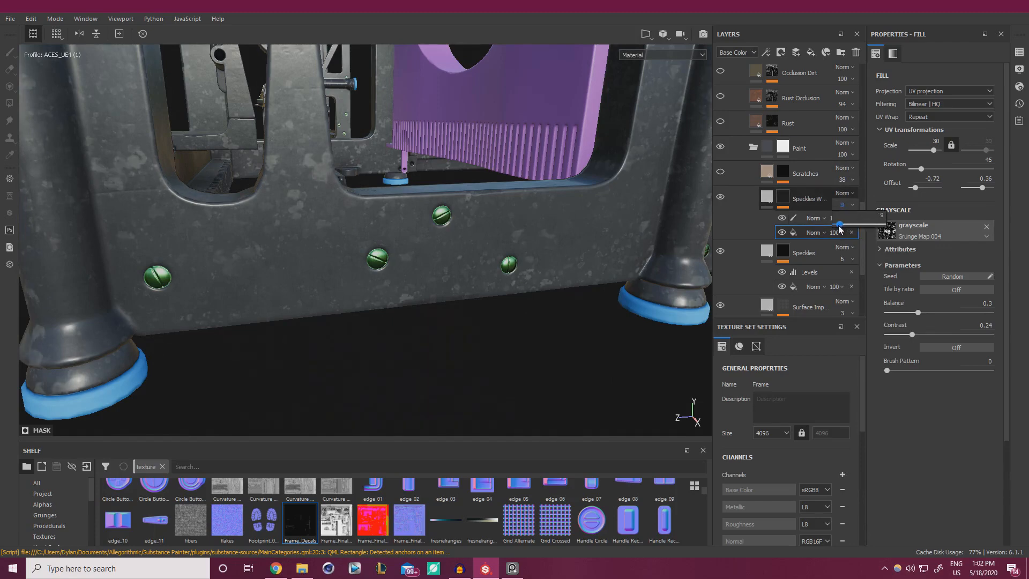
left_click(838, 227)
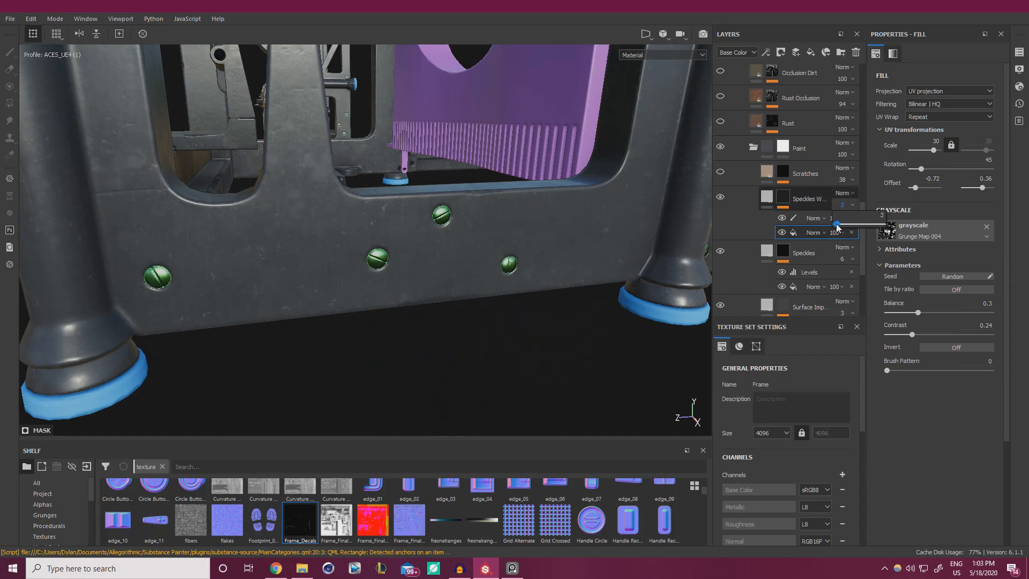
Select the Speckles Water Damage mask's paint effect and inspect the speckles on the frame's side panel and triangular brace.
mouse_move(644, 257)
left_mouse_down("alt")
mouse_move(508, 271)
mouse_move(528, 265)
mouse_move(494, 259)
left_mouse_up("alt")
scroll(595, 265, "down", 5)
scroll(594, 264, "up", 3)
left_click(808, 219)
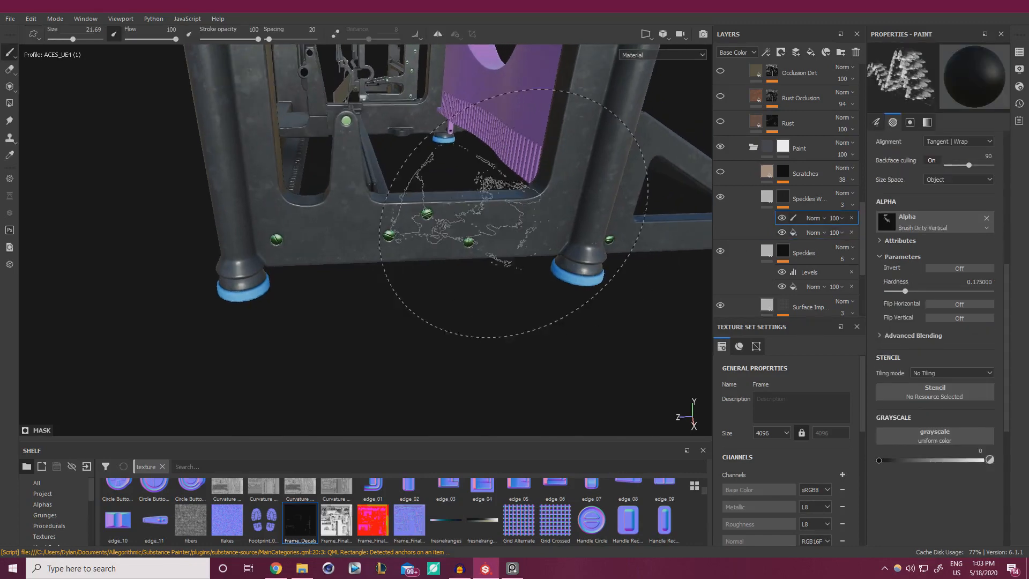
left_click_drag(513, 213, 563, 287, "alt")
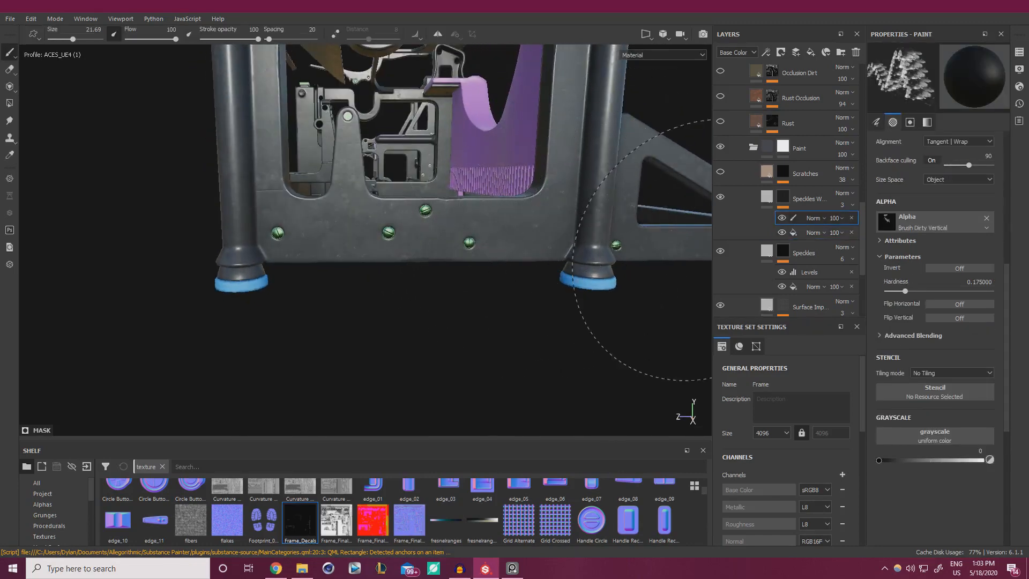
mouse_move(703, 250)
left_mouse_down("alt")
mouse_move(515, 348)
mouse_move(397, 343)
left_mouse_up("alt")
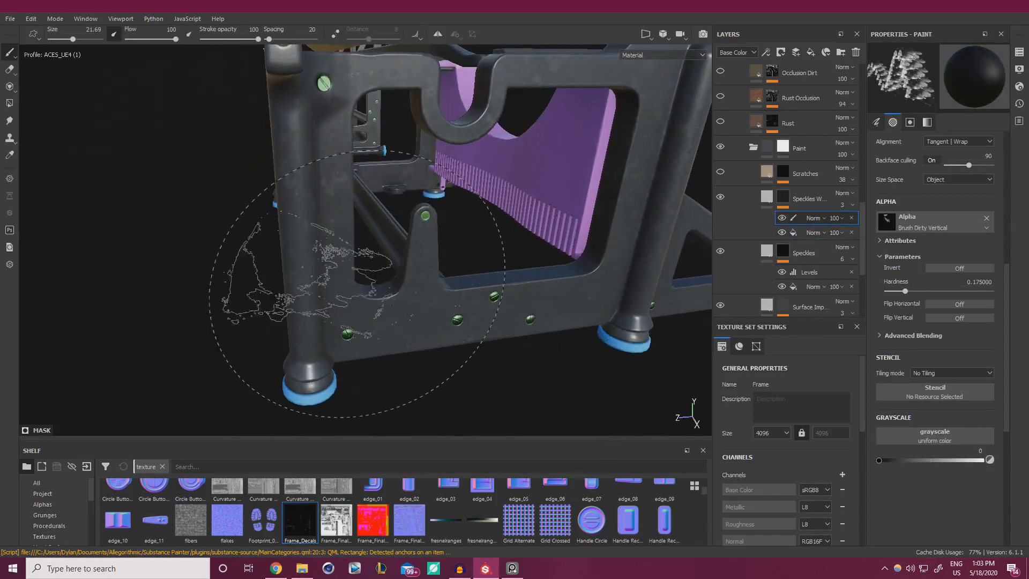
left_click_drag(507, 266, 390, 320, "alt")
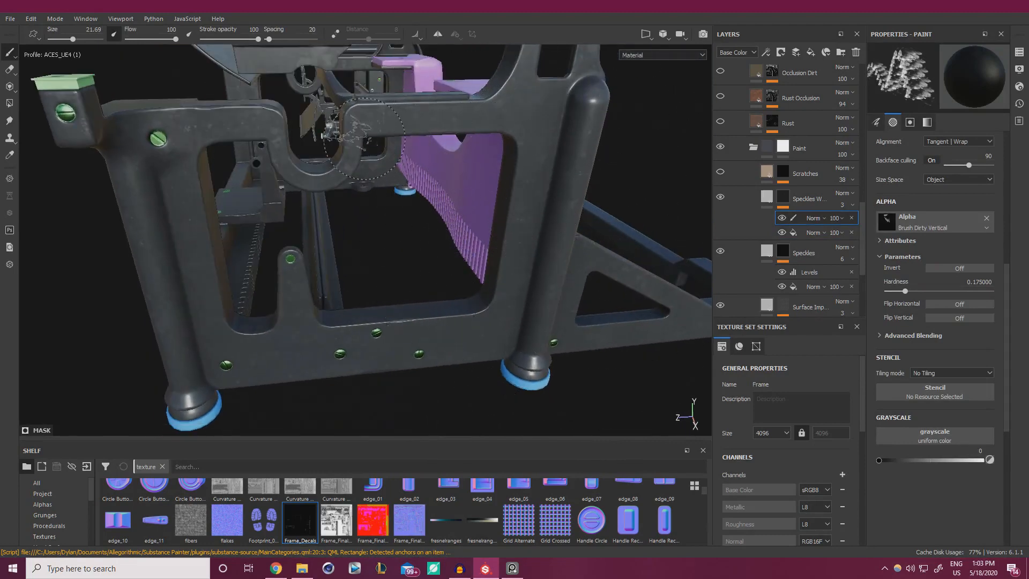
mouse_move(401, 160)
left_mouse_down("alt")
mouse_move(364, 176)
mouse_move(346, 154)
mouse_move(427, 243)
left_mouse_up("alt")
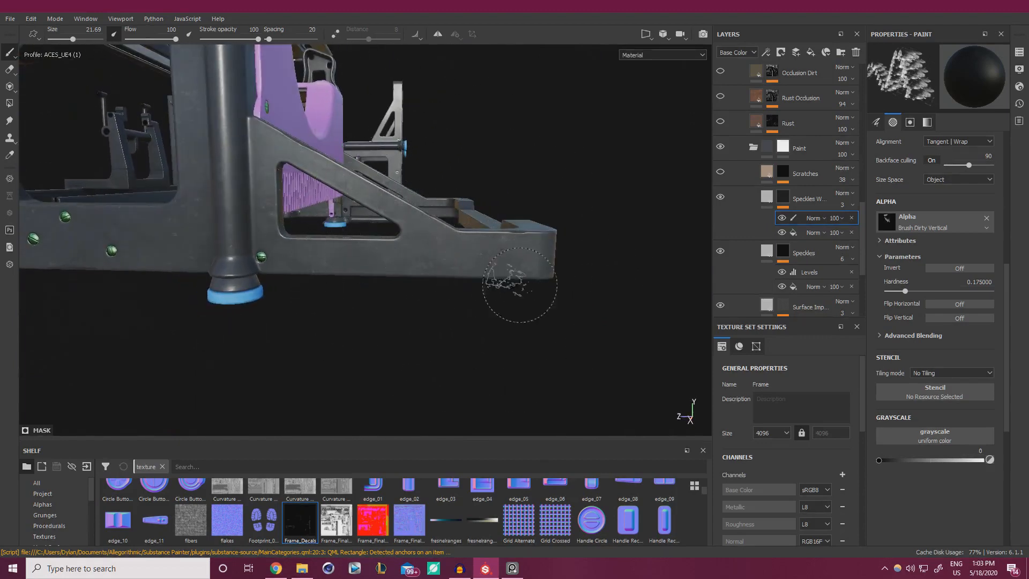
Set the brush size to about 13.51 and check the speckles along the base rail below the purple slotted panel.
mouse_move(582, 262)
left_mouse_down("alt")
mouse_move(557, 251)
mouse_move(356, 269)
mouse_move(409, 253)
mouse_move(161, 223)
left_mouse_up("alt")
right_click_drag(351, 226, 344, 229, "ctrl")
right_click_drag(344, 230, 386, 263, "alt")
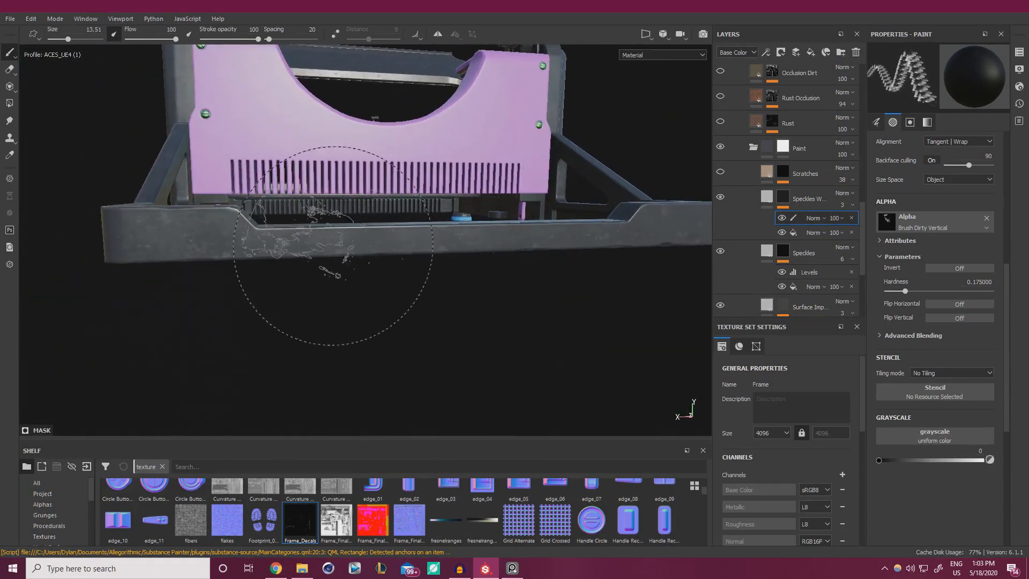
left_click_drag(244, 254, 401, 237, "alt")
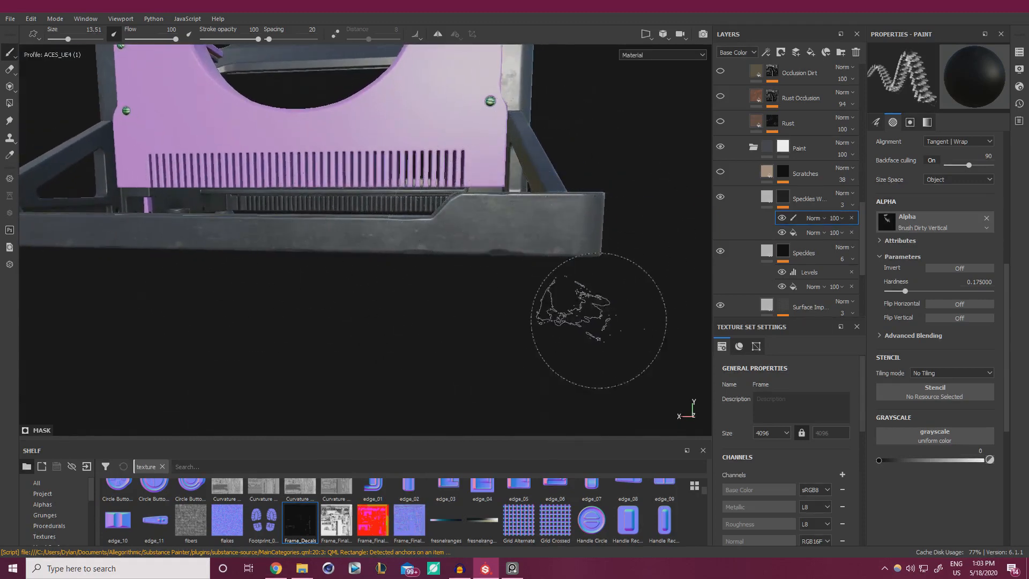
mouse_move(602, 310)
left_mouse_down("alt")
mouse_move(611, 319)
mouse_move(529, 317)
mouse_move(574, 326)
mouse_move(467, 280)
mouse_move(534, 268)
mouse_move(425, 275)
left_mouse_up("alt")
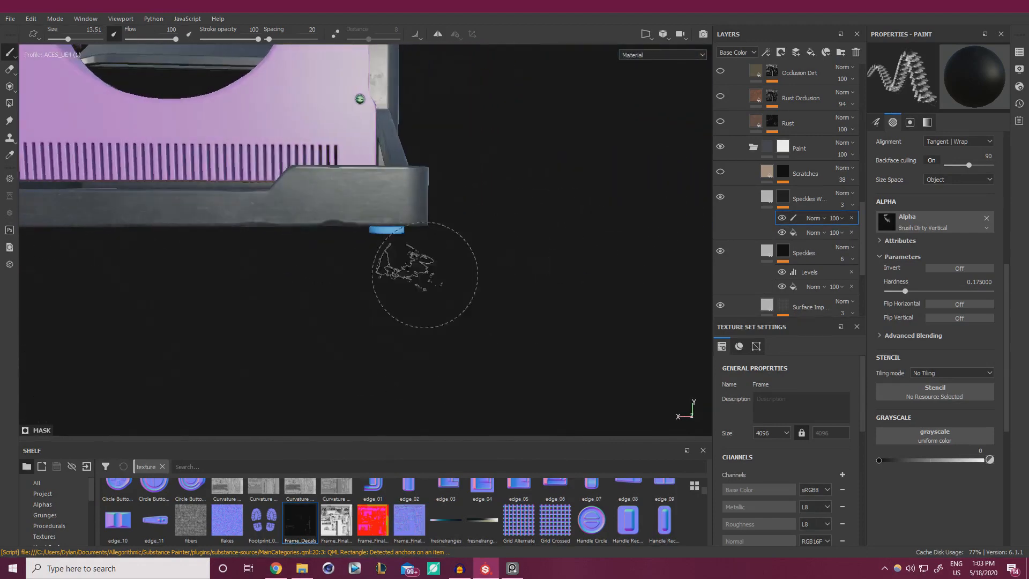
left_click_drag(412, 223, 382, 210, "alt")
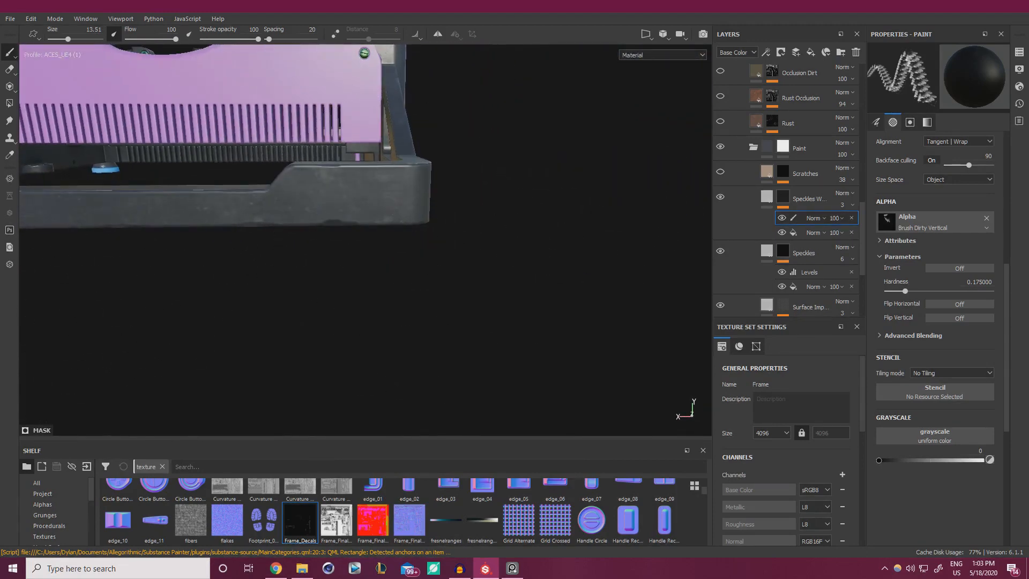
Consult the typewriter reference photo and inspect the speckles on the frame's opposite side panel.
key("alt+Tab")
key("alt+Tab")
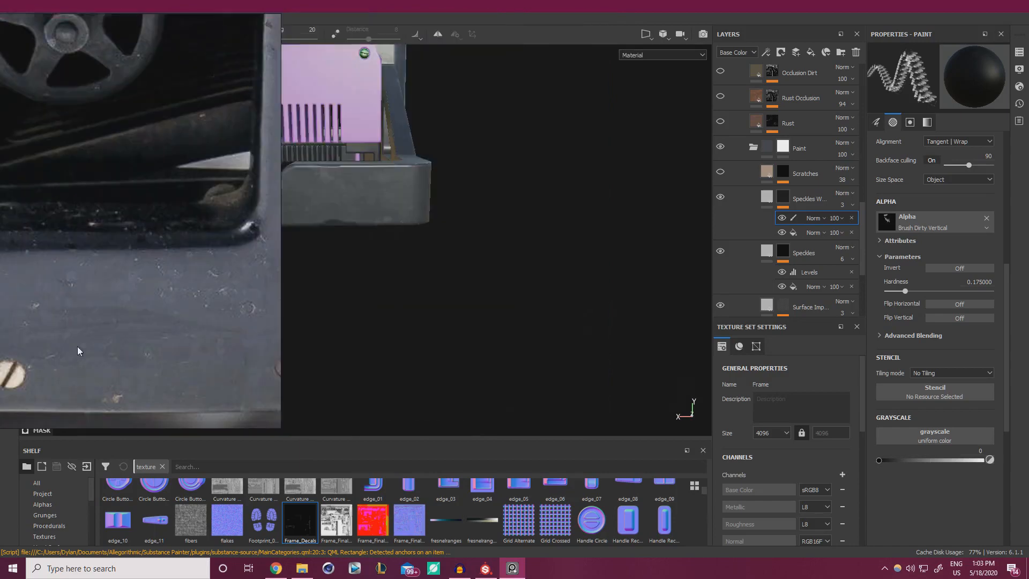
mouse_move(418, 269)
left_mouse_down("alt")
mouse_move(253, 249)
mouse_move(420, 246)
mouse_move(477, 231)
left_mouse_up("alt")
mouse_move(626, 213)
left_mouse_down("alt")
mouse_move(393, 291)
mouse_move(386, 283)
mouse_move(341, 294)
mouse_move(423, 248)
left_mouse_up("alt")
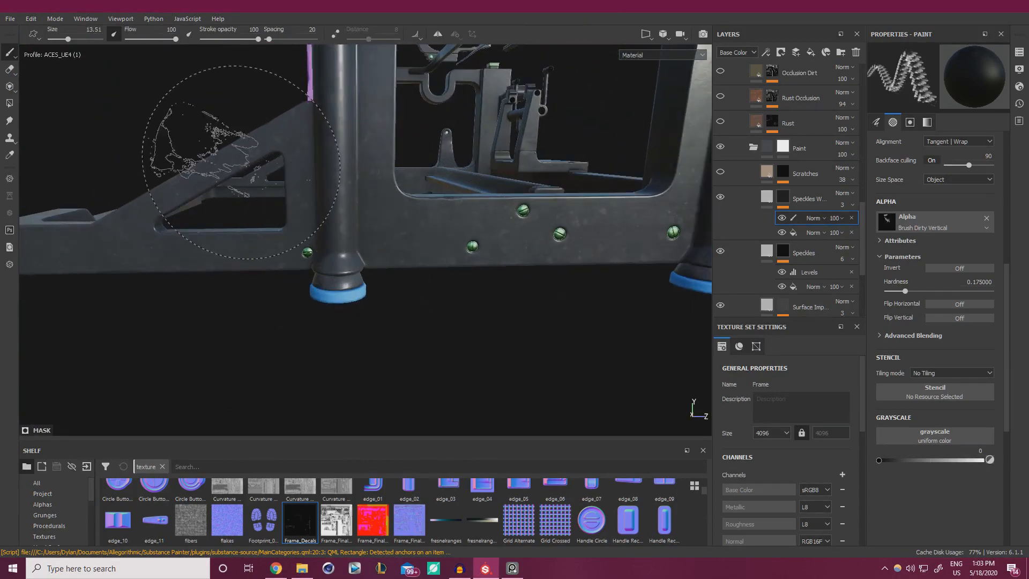
left_click_drag(460, 210, 533, 219, "alt")
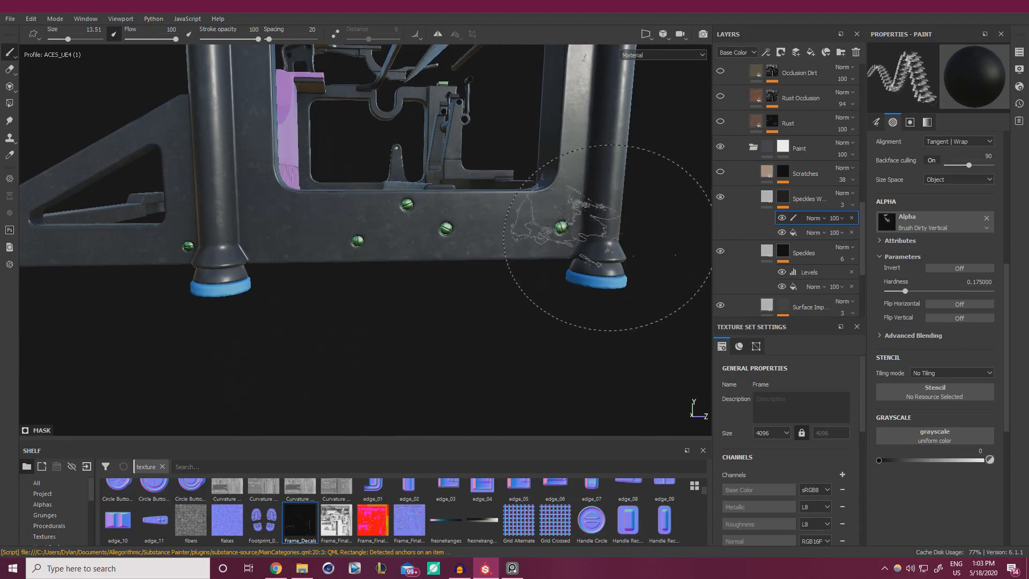
Inspect the speckles on the frame's side panel, upper arms, rail below the purple slotted panel and adjoining corner posts.
left_click_drag(445, 208, 433, 255, "alt")
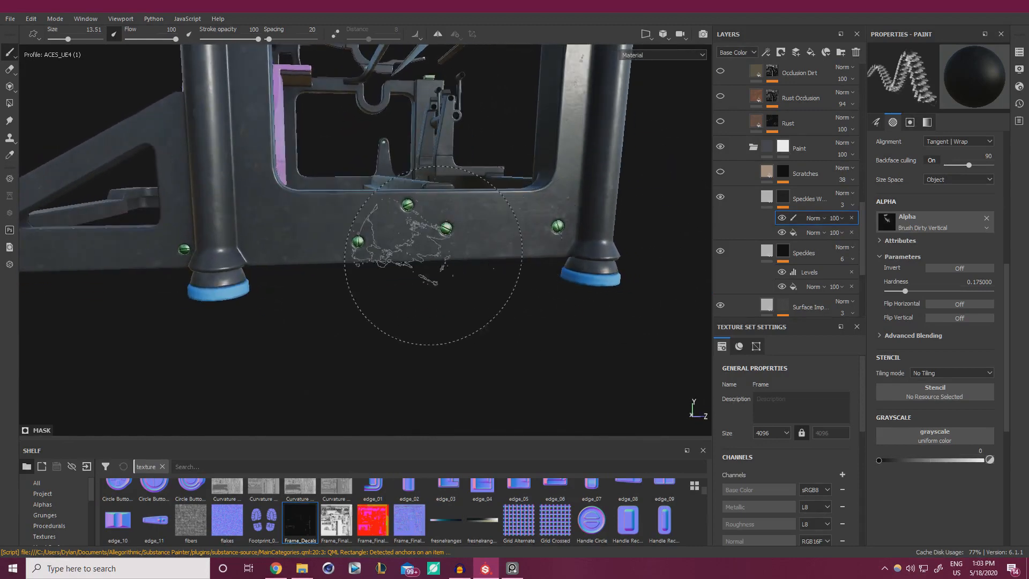
left_click_drag(220, 277, 588, 182, "alt")
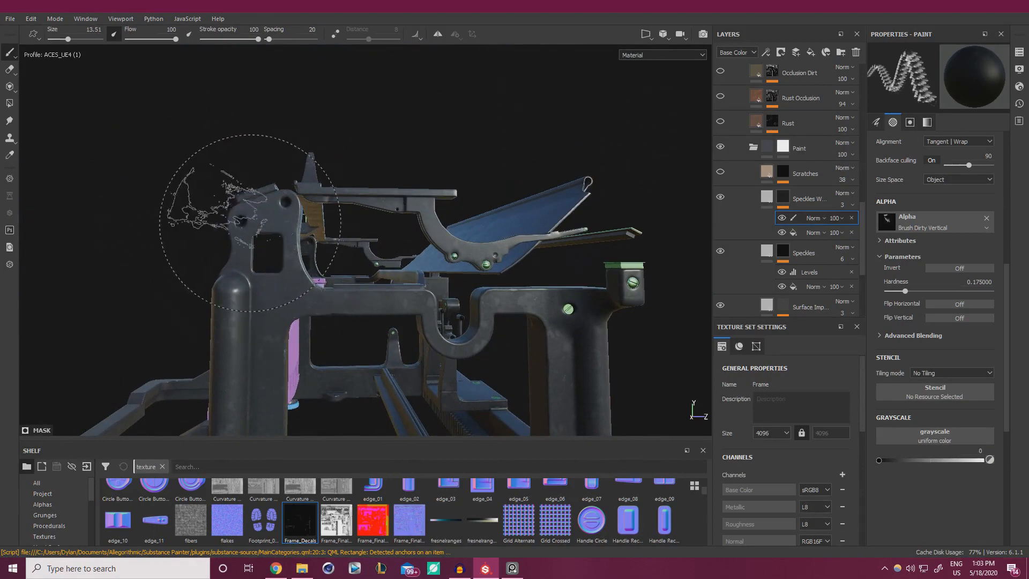
left_click_drag(588, 182, 508, 258, "alt")
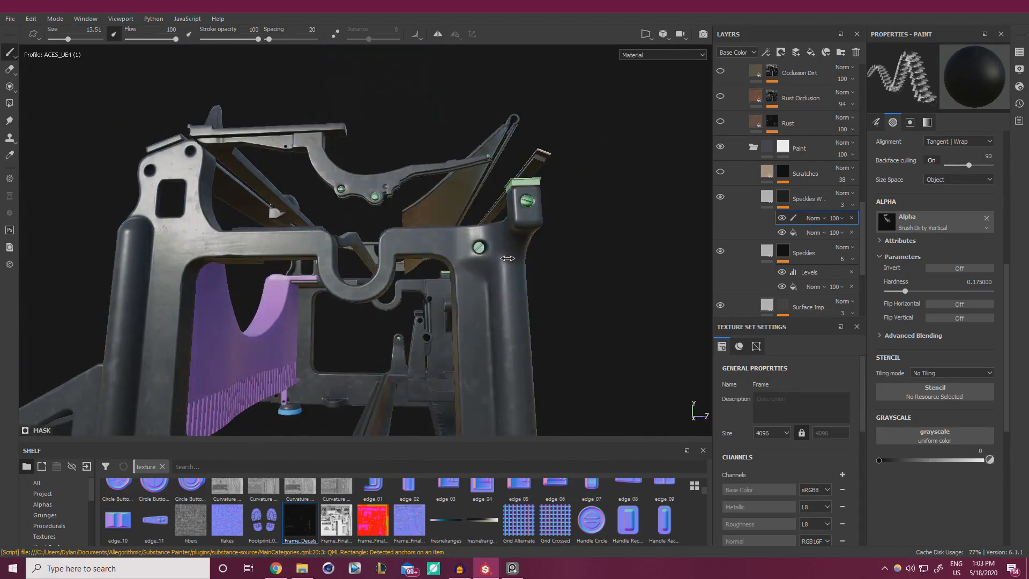
mouse_move(493, 422)
left_mouse_down("alt")
mouse_move(540, 292)
mouse_move(501, 354)
mouse_move(595, 308)
mouse_move(448, 308)
mouse_move(429, 284)
left_mouse_up("alt")
mouse_move(527, 337)
left_mouse_down("alt")
mouse_move(472, 307)
mouse_move(280, 301)
mouse_move(379, 310)
mouse_move(340, 292)
left_mouse_up("alt")
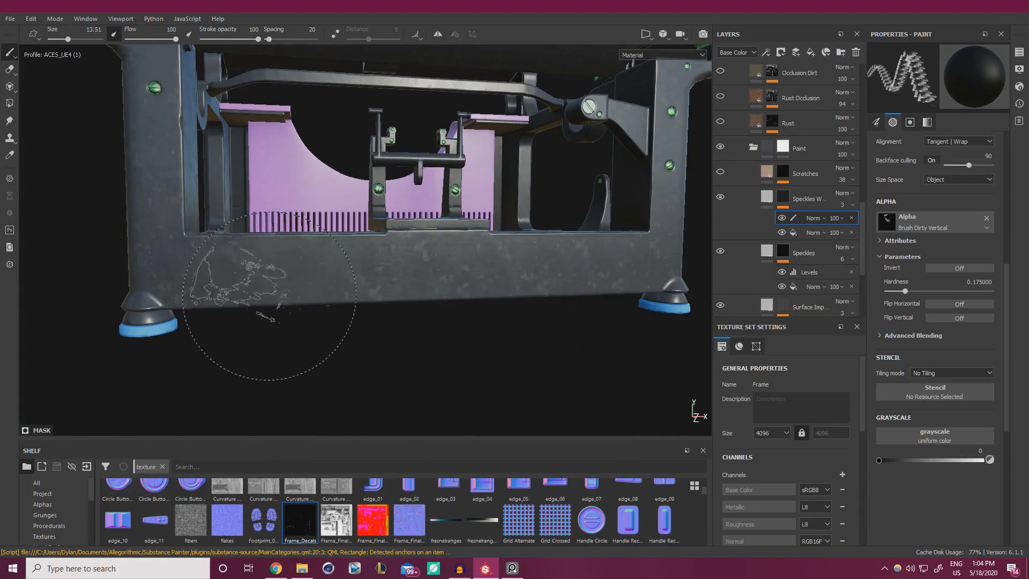
mouse_move(440, 251)
left_mouse_down("alt")
mouse_move(409, 237)
mouse_move(372, 250)
left_mouse_up("alt")
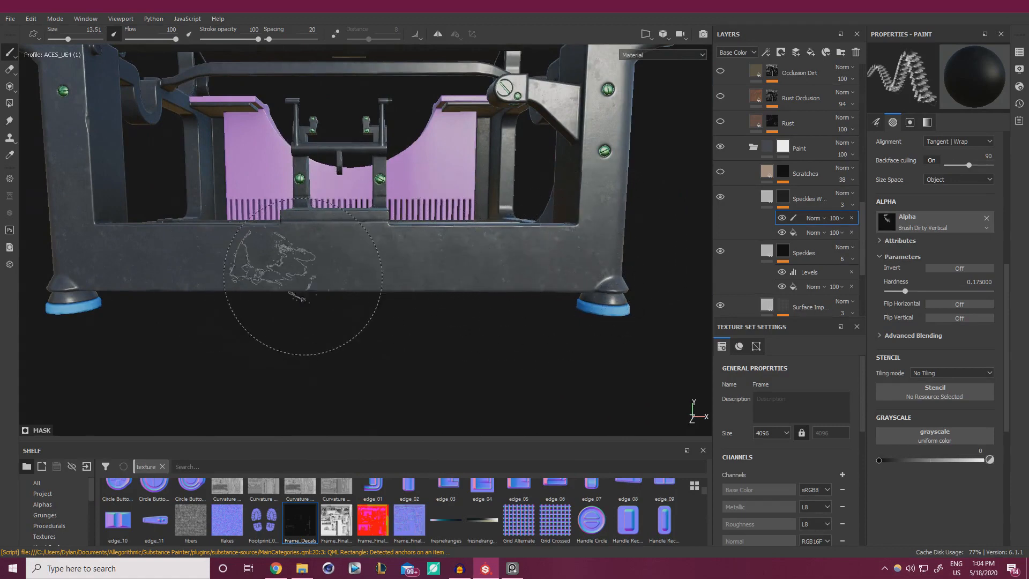
left_click_drag(570, 240, 591, 210, "alt")
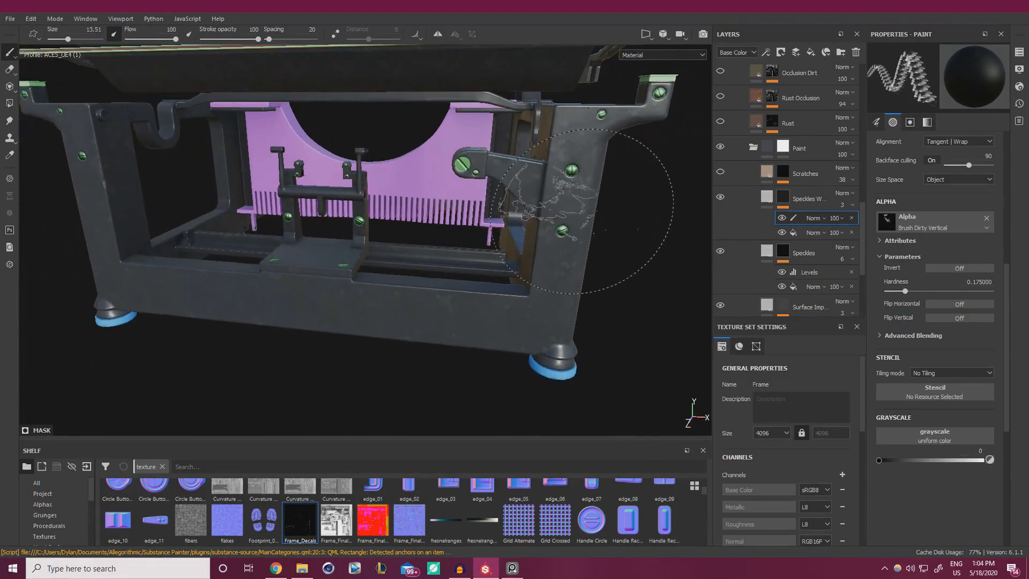
left_click_drag(621, 134, 340, 238, "alt")
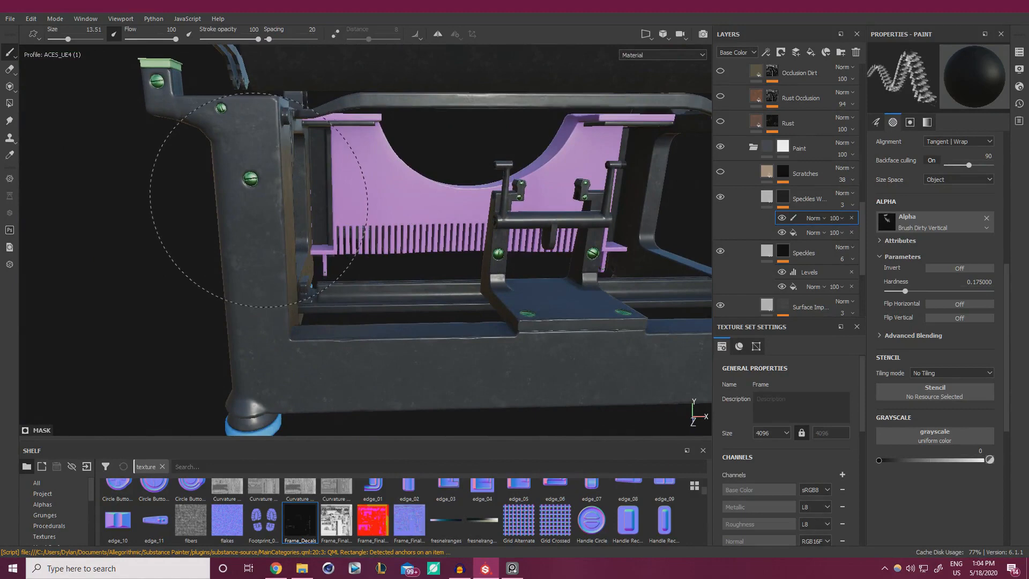
left_click_drag(231, 279, 443, 284, "alt")
mouse_move(380, 210)
left_mouse_down("alt")
mouse_move(138, 230)
mouse_move(368, 202)
mouse_move(370, 252)
mouse_move(403, 155)
left_mouse_up("alt")
left_click_drag(301, 247, 366, 241, "alt")
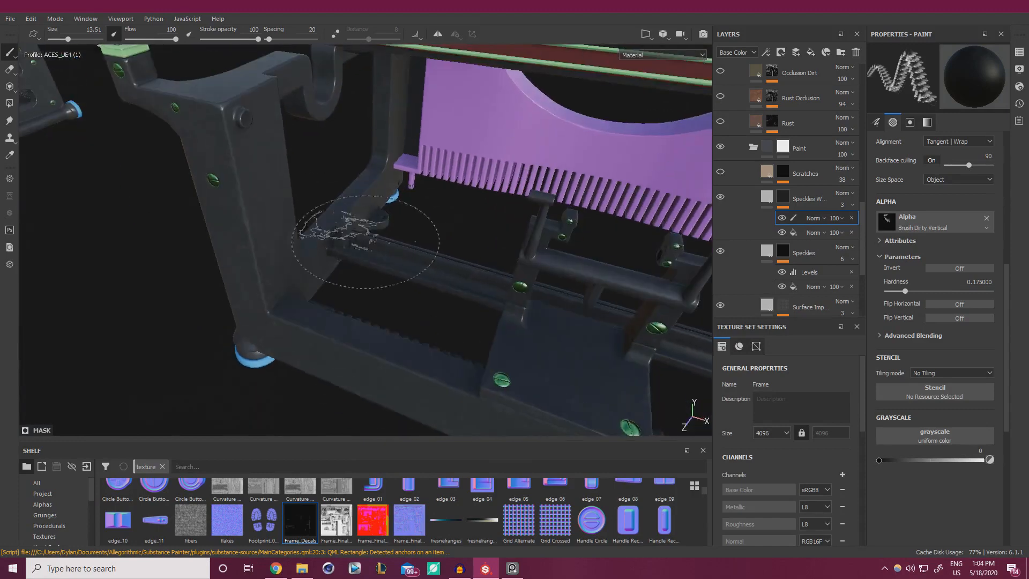
Inspect the speckles on the broad sloping plate, the cross rails beneath it and the end of the long upper rail.
left_click_drag(390, 155, 597, 175, "alt")
right_click_drag(589, 182, 236, 225, "shift")
right_click_drag(236, 225, 191, 213, "alt")
middle_click_drag(191, 213, 407, 160, "alt")
left_click_drag(407, 160, 448, 200, "alt")
right_click_drag(448, 200, 260, 204, "shift")
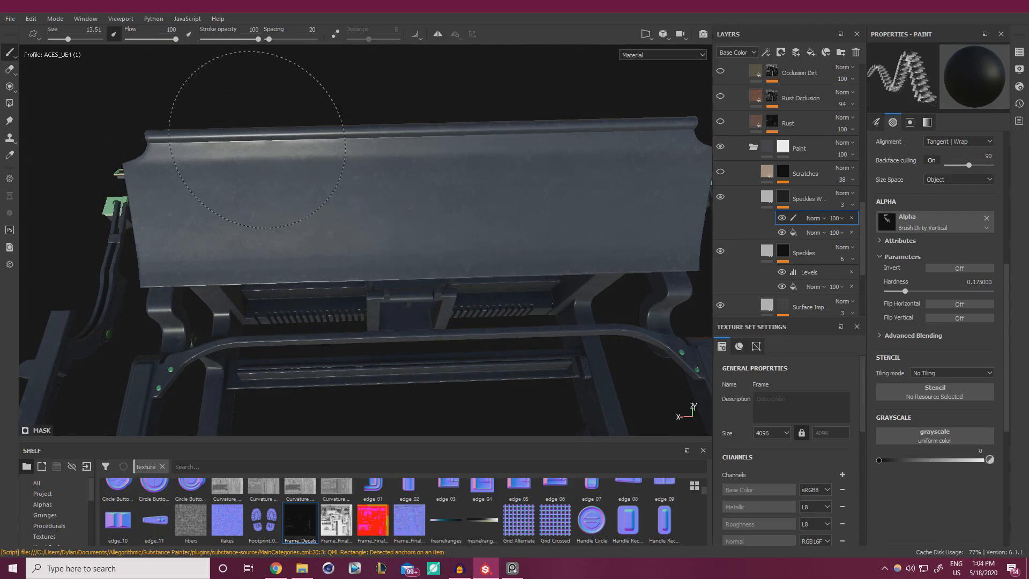
right_click_drag(333, 228, 139, 229, "alt")
left_click_drag(140, 230, 227, 325, "alt")
right_click_drag(227, 326, 461, 328, "alt")
middle_click_drag(461, 329, 445, 235, "alt")
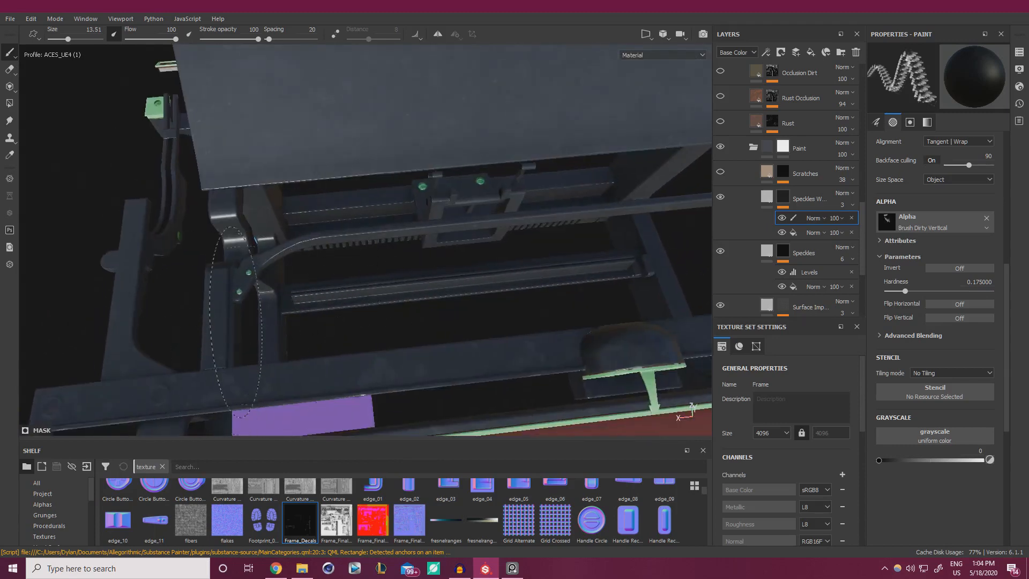
left_click_drag(270, 382, 418, 203, "alt")
middle_click_drag(418, 204, 347, 235, "alt")
left_click_drag(528, 242, 395, 230, "alt")
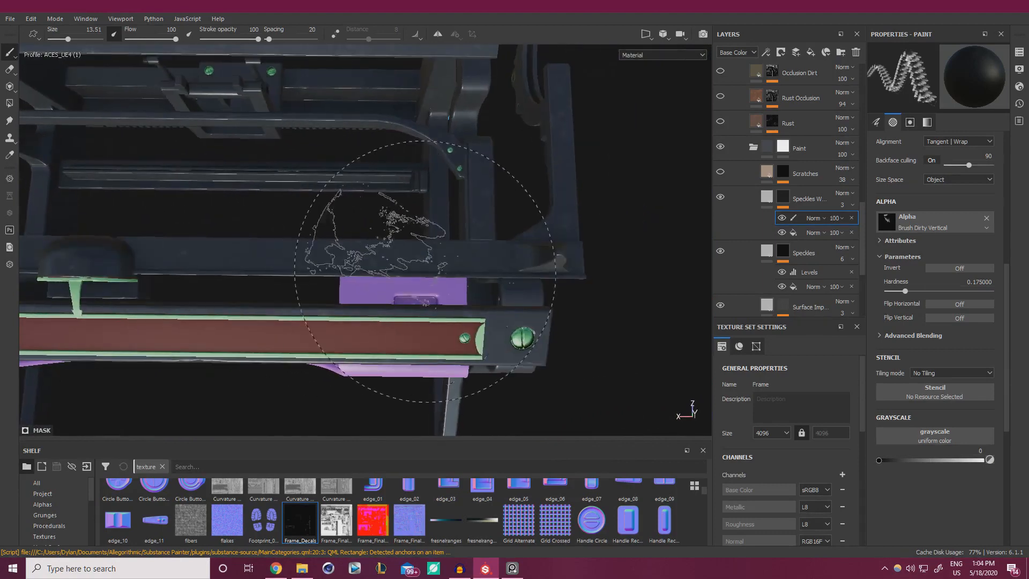
Show the Scratches layer and check its marks on the frame's side panel and legs.
mouse_move(575, 122)
left_mouse_down("alt")
mouse_move(413, 161)
mouse_move(517, 251)
mouse_move(472, 236)
mouse_move(391, 172)
left_mouse_up("alt")
left_click_drag(322, 125, 484, 165, "alt")
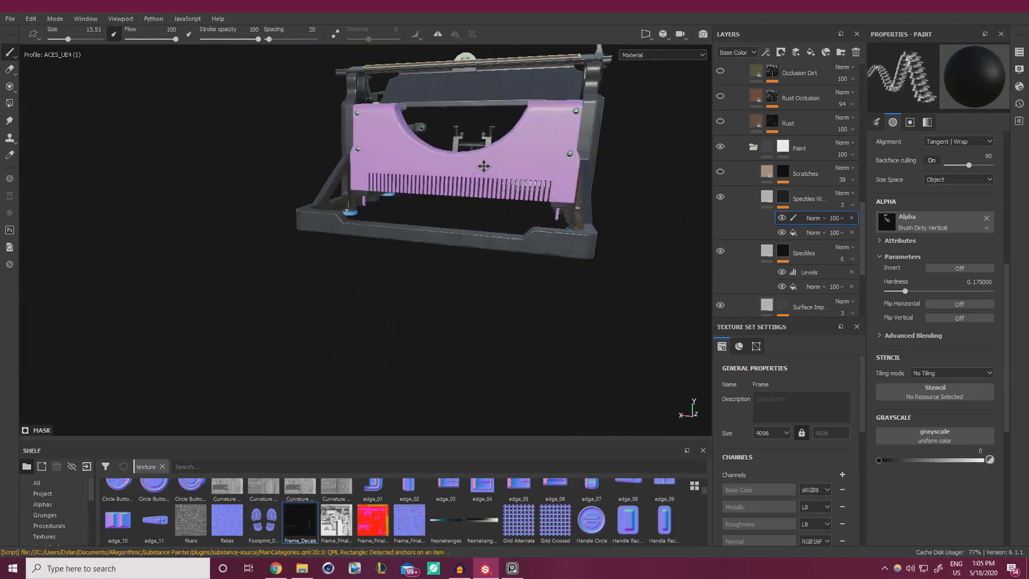
middle_click_drag(484, 166, 343, 231, "alt")
mouse_move(343, 231)
right_mouse_down("alt")
mouse_move(592, 211)
mouse_move(605, 220)
right_mouse_up("alt")
mouse_move(568, 222)
left_mouse_down("alt")
mouse_move(511, 185)
mouse_move(397, 214)
mouse_move(495, 225)
left_mouse_up("alt")
right_click_drag(495, 225, 656, 271, "shift")
left_click_drag(523, 233, 556, 219, "alt")
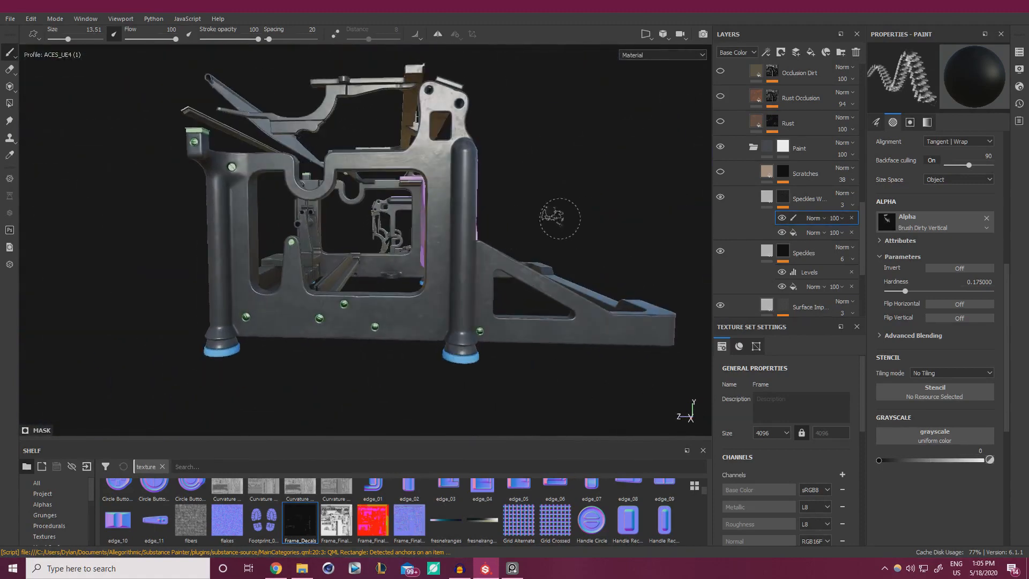
left_click(723, 198)
right_click_drag(300, 321, 437, 348, "alt")
middle_click_drag(436, 348, 483, 285, "alt")
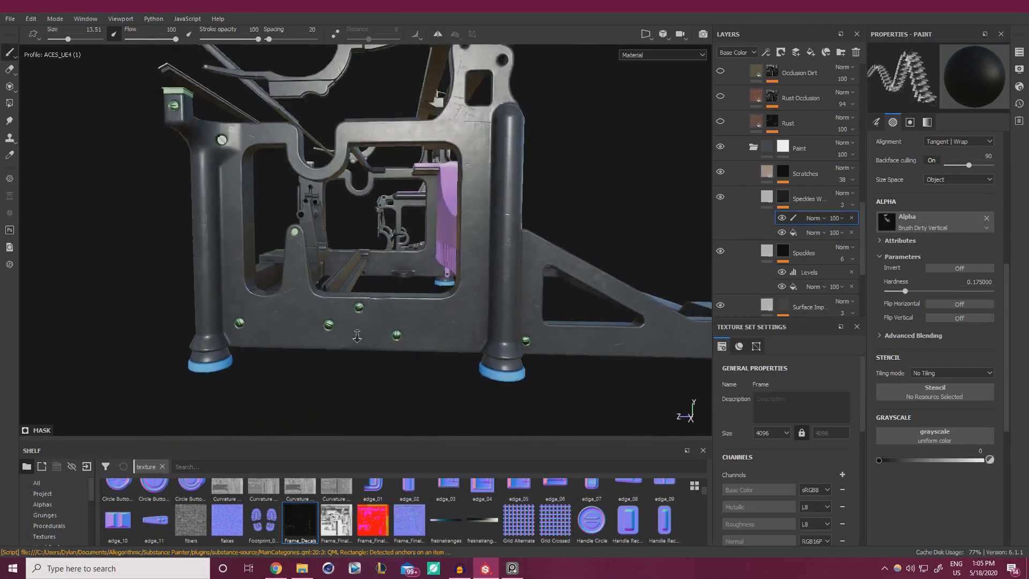
left_click_drag(482, 284, 475, 314, "alt")
Switch to the reference board and examine the worn typewriter's side panel, lower rail and foot for chips and scratches.
key("alt+Tab")
scroll(388, 274, "down", 10)
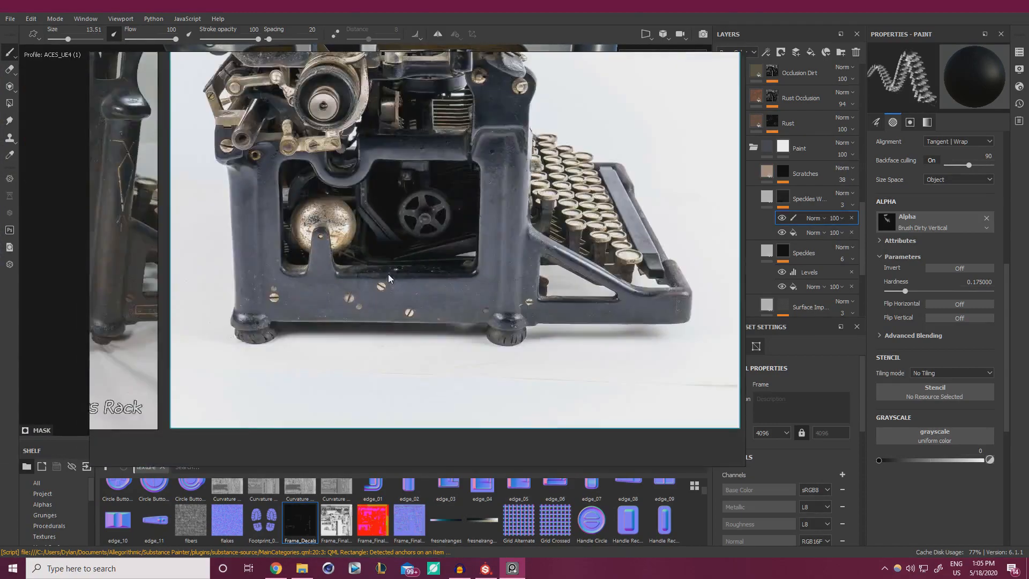
middle_click_drag(279, 265, 463, 272)
scroll(462, 268, "up", 12)
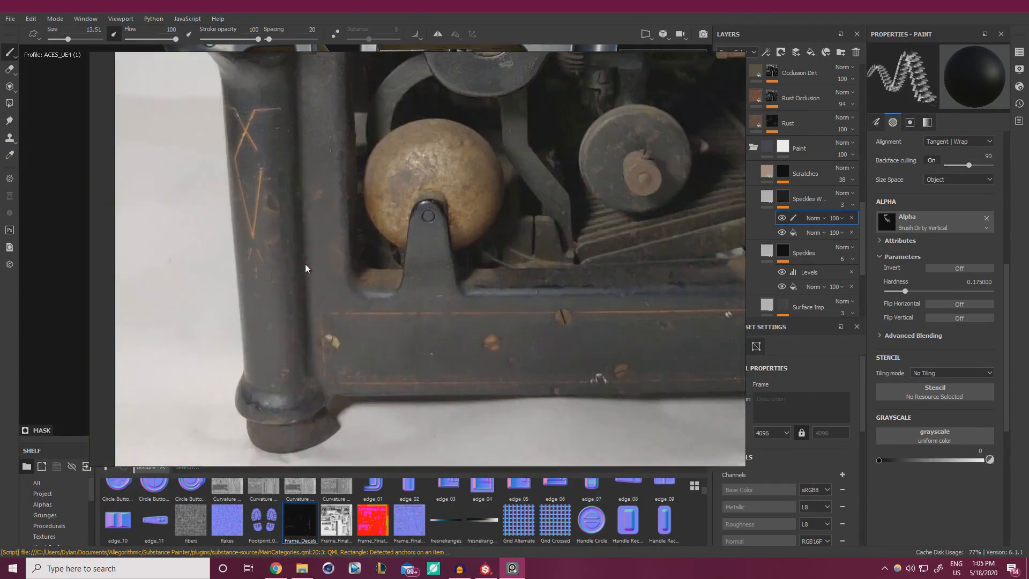
middle_click_drag(424, 315, 323, 193)
middle_click_drag(703, 261, 367, 247)
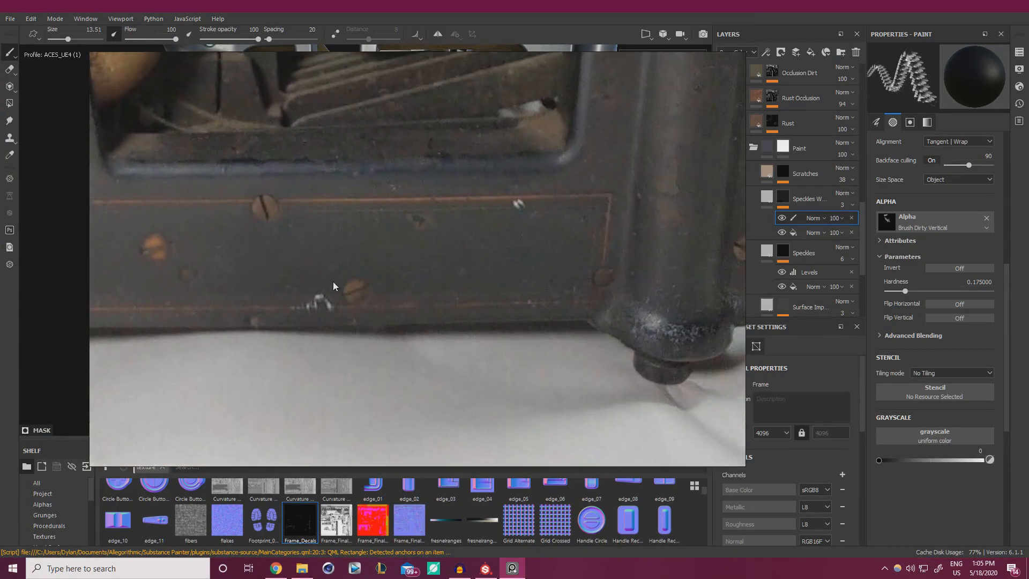
mouse_move(531, 294)
middle_mouse_down()
mouse_move(482, 299)
mouse_move(421, 350)
middle_mouse_up()
scroll(474, 376, "down", 12)
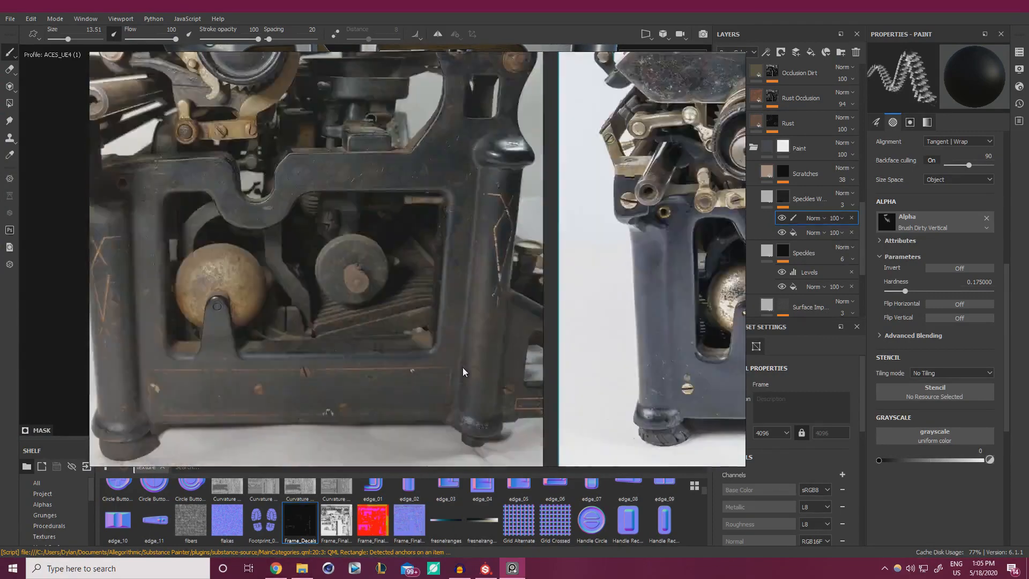
Examine the scratches and chips on the blue-grey typewriter reference's legs and lower rail, and return to the texturing project.
scroll(503, 267, "up", 8)
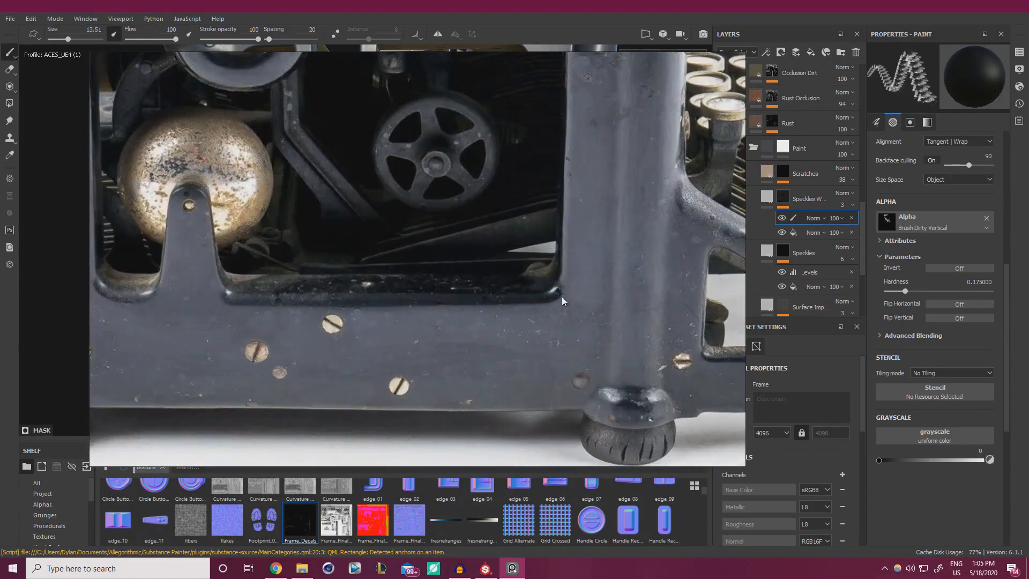
scroll(639, 355, "up", 3)
middle_click_drag(600, 250, 538, 351)
scroll(535, 282, "up", 1)
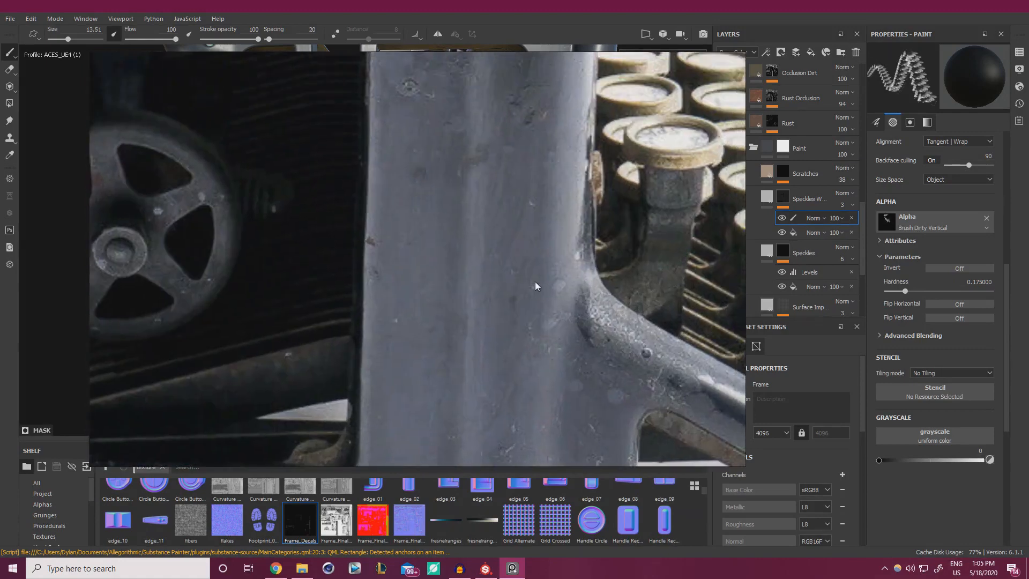
scroll(547, 326, "down", 4)
scroll(524, 204, "up", 3)
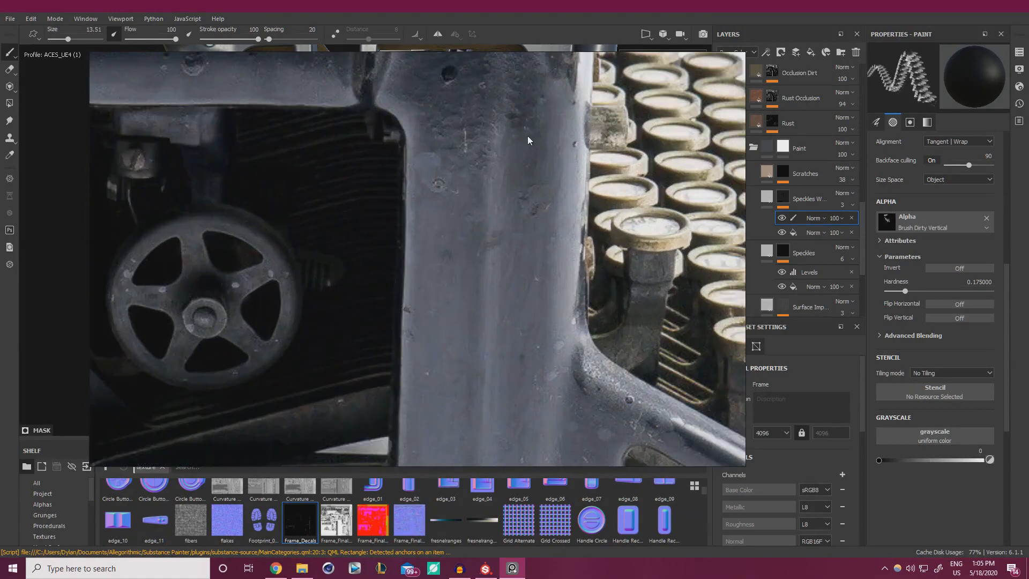
scroll(500, 245, "down", 6)
middle_click_drag(437, 233, 571, 223)
scroll(289, 278, "up", 4)
middle_click_drag(287, 279, 424, 246)
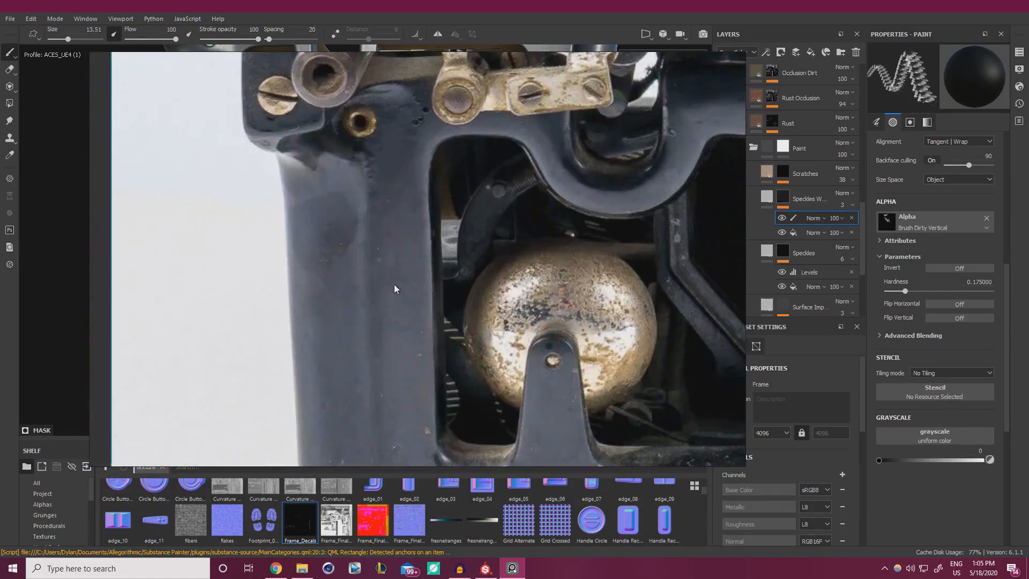
middle_click_drag(410, 389, 374, 120)
scroll(299, 226, "up", 3)
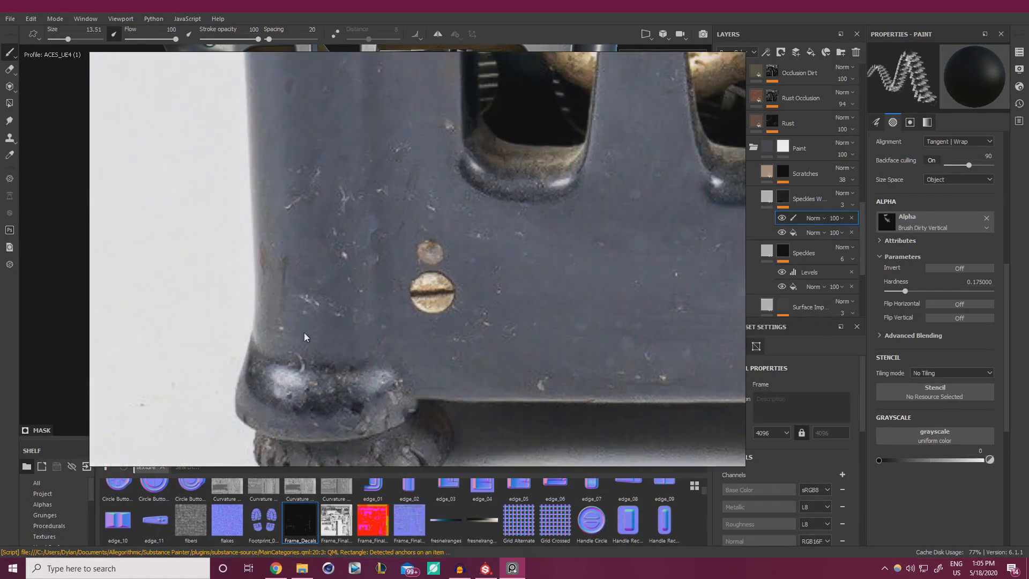
middle_click_drag(406, 316, 177, 295)
mouse_move(723, 275)
middle_mouse_down()
mouse_move(510, 252)
mouse_move(525, 269)
middle_mouse_up()
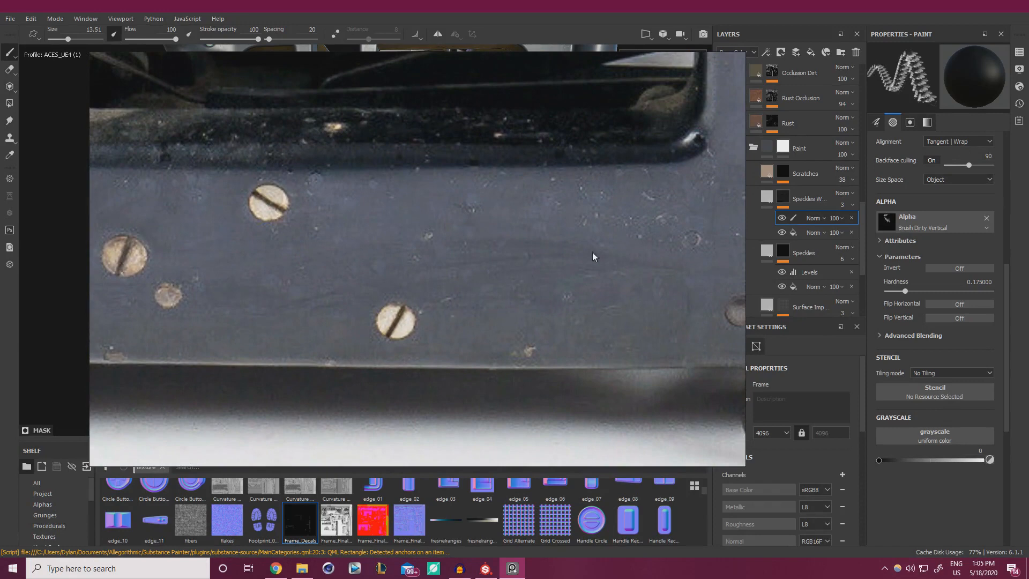
right_click_drag(592, 252, 0, 376)
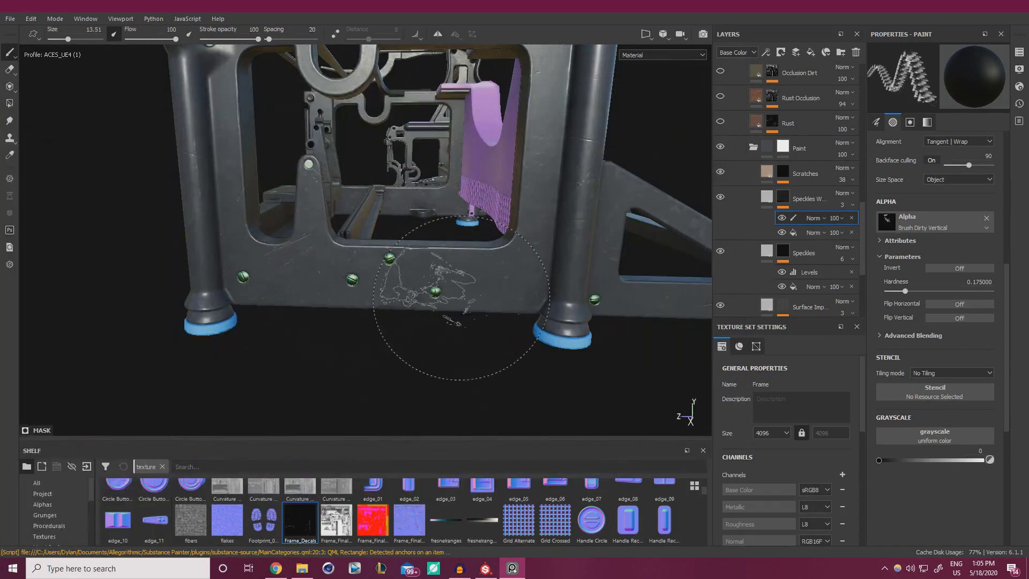
Lower the saturation of the Scratches layer's base color to 0.180.
scroll(353, 305, "up", 4)
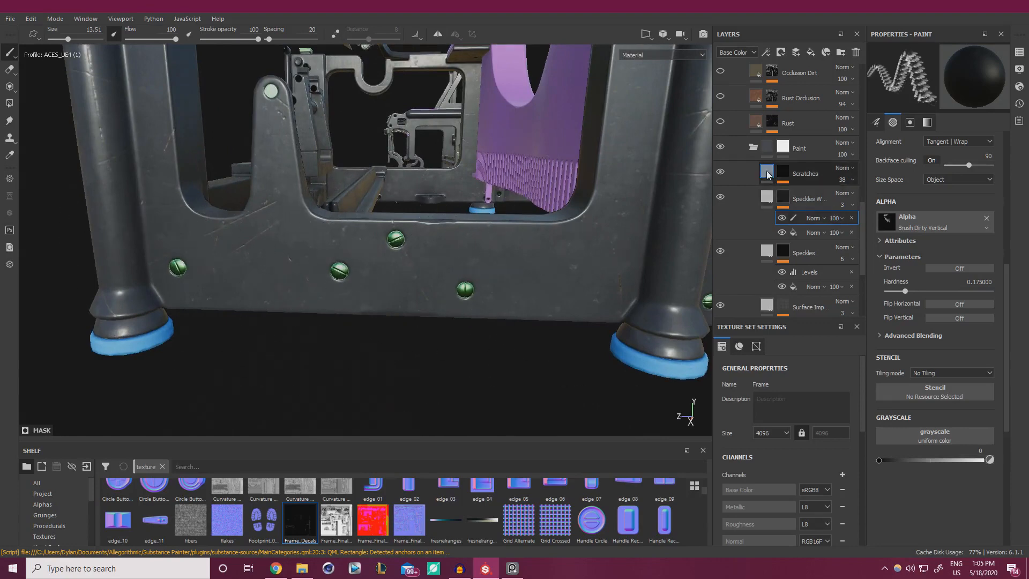
left_click(767, 173)
left_click(918, 315)
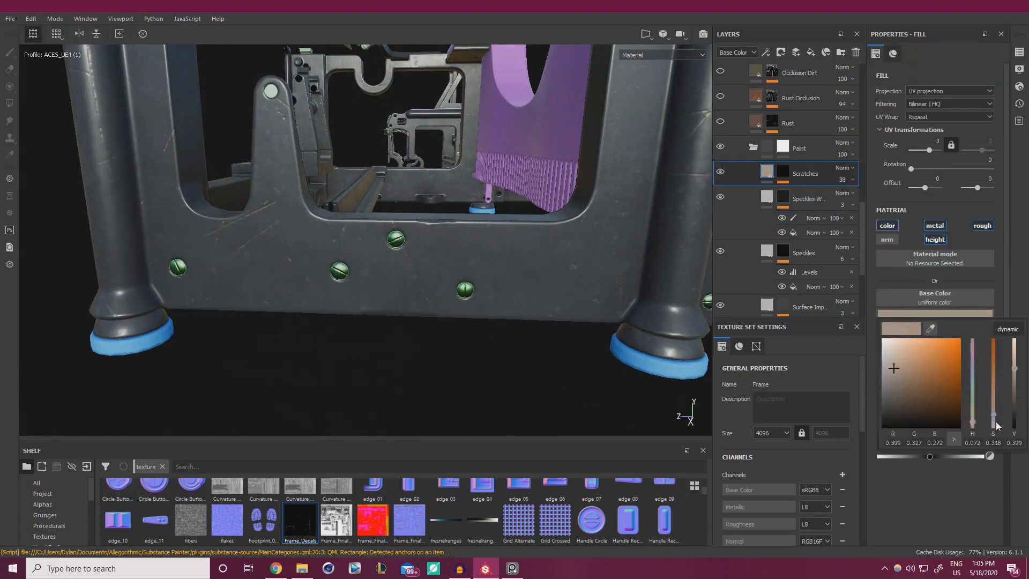
left_click_drag(995, 414, 994, 421)
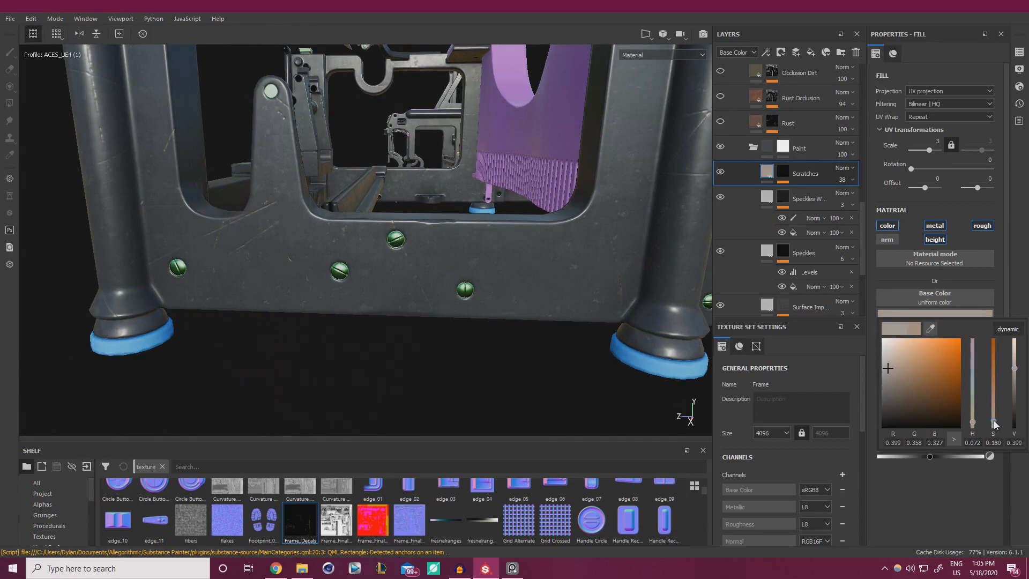
Set the balance of the Scratches mask's Grunge Scratches Rough fill to 0.15 and check the side panel.
left_click(783, 181)
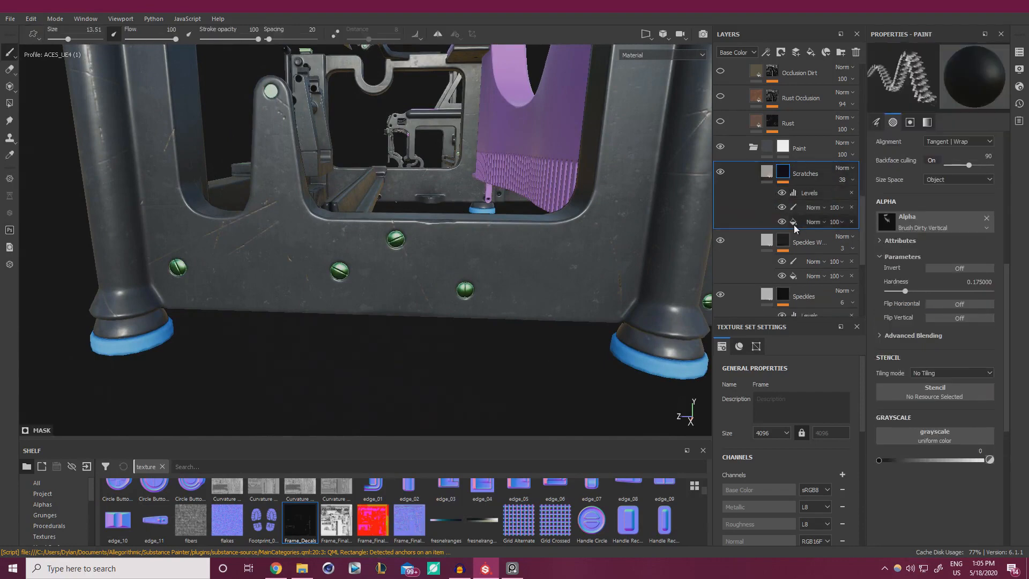
left_click(793, 224)
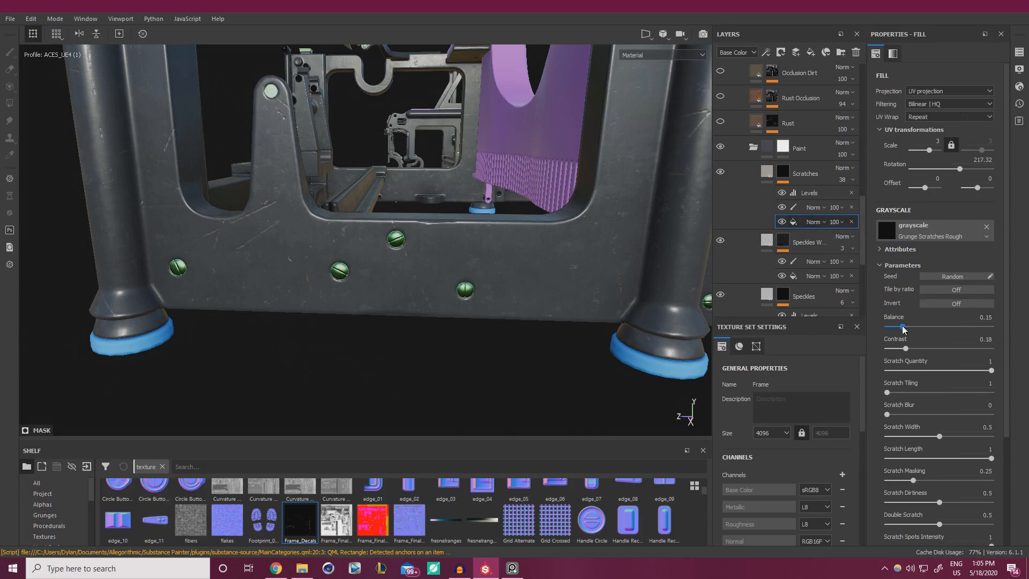
mouse_move(407, 234)
left_mouse_down("alt")
mouse_move(395, 214)
mouse_move(410, 239)
mouse_move(397, 224)
left_mouse_up("alt")
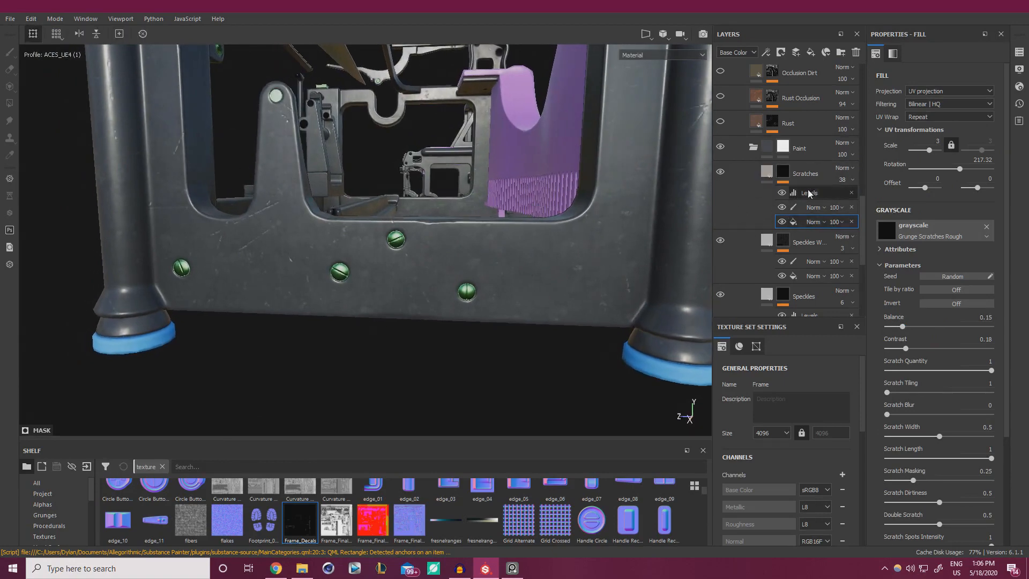
Compare the frame with and without the Scratches mask's paint effect, and delete that paint effect.
left_click(782, 207)
key("f")
left_click_drag(371, 144, 547, 317, "alt")
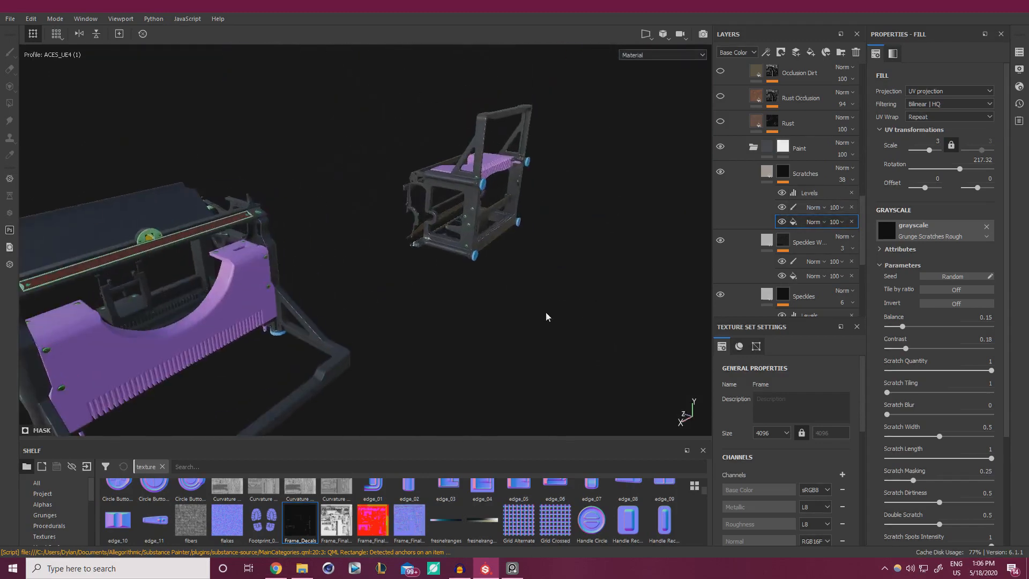
left_click_drag(415, 225, 670, 220, "alt")
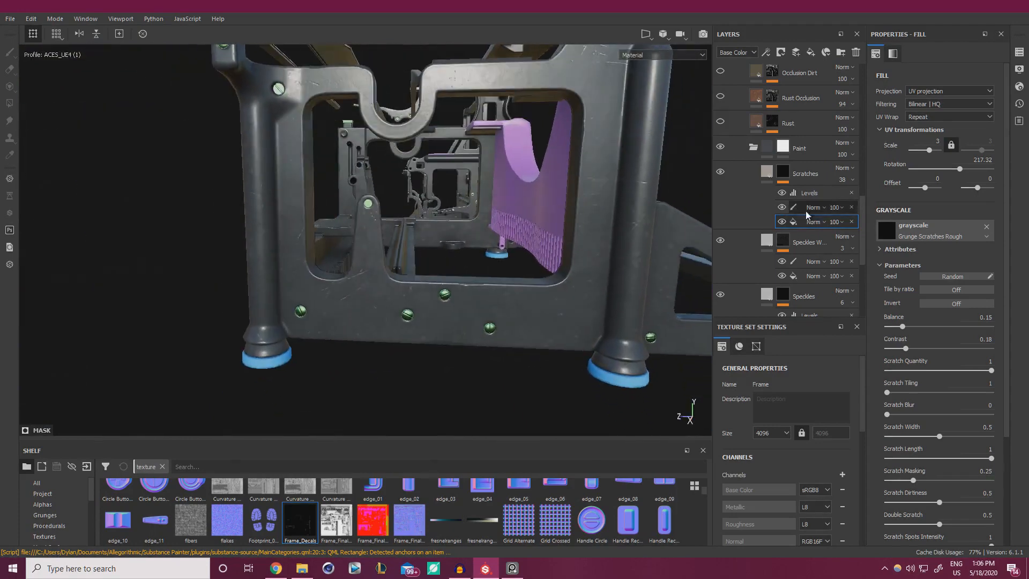
left_click(852, 208)
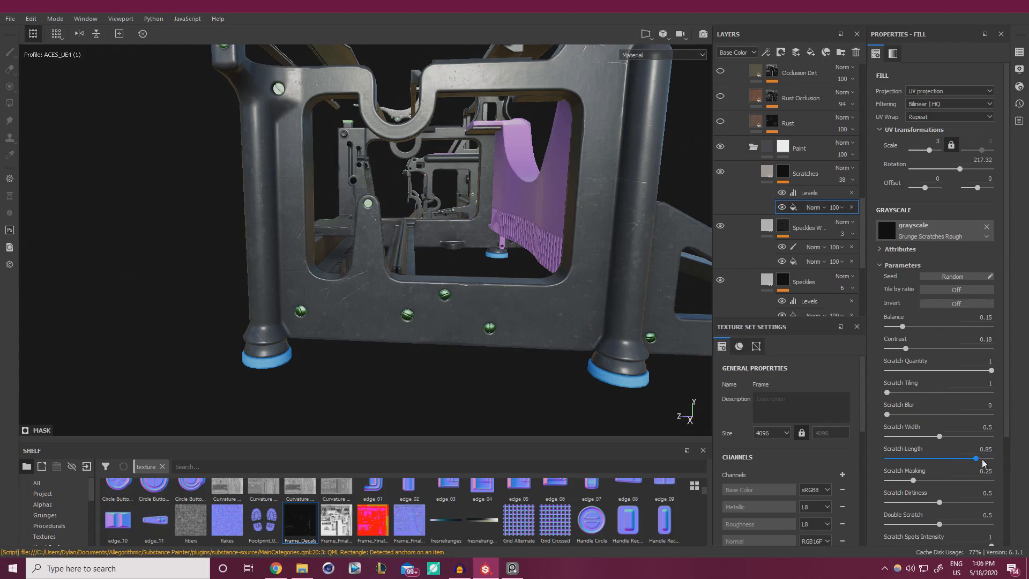
Set the Scratches mask's Grunge Scratches Rough fill to a Scratch Length of 0.67 and Scratch Masking of 0.69.
right_click_drag(514, 293, 579, 310, "alt")
left_click_drag(579, 310, 584, 298, "alt")
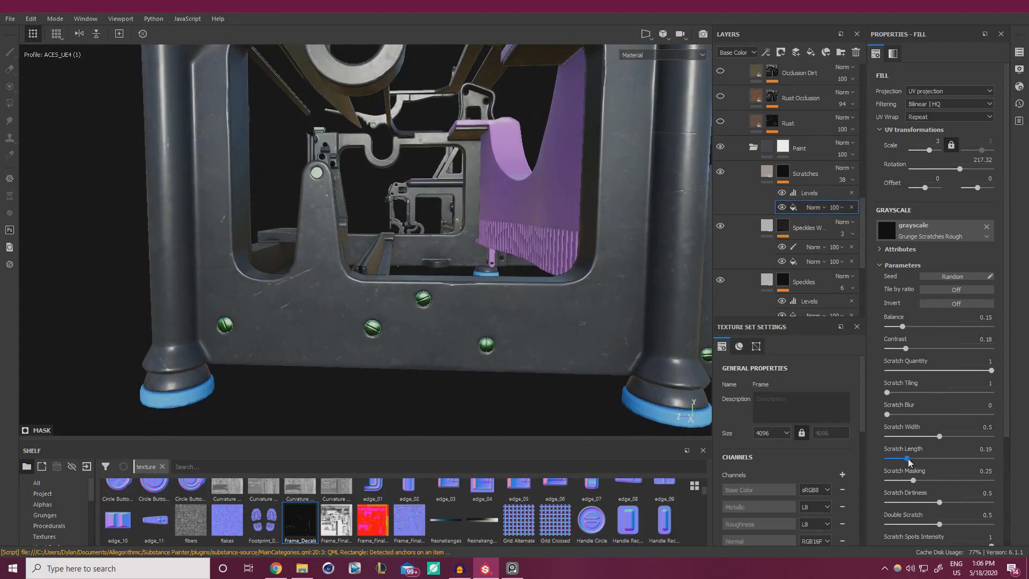
left_click_drag(955, 462, 968, 462)
left_click_drag(941, 504, 936, 504)
left_click_drag(557, 384, 568, 356, "alt")
right_click_drag(568, 356, 375, 338, "alt")
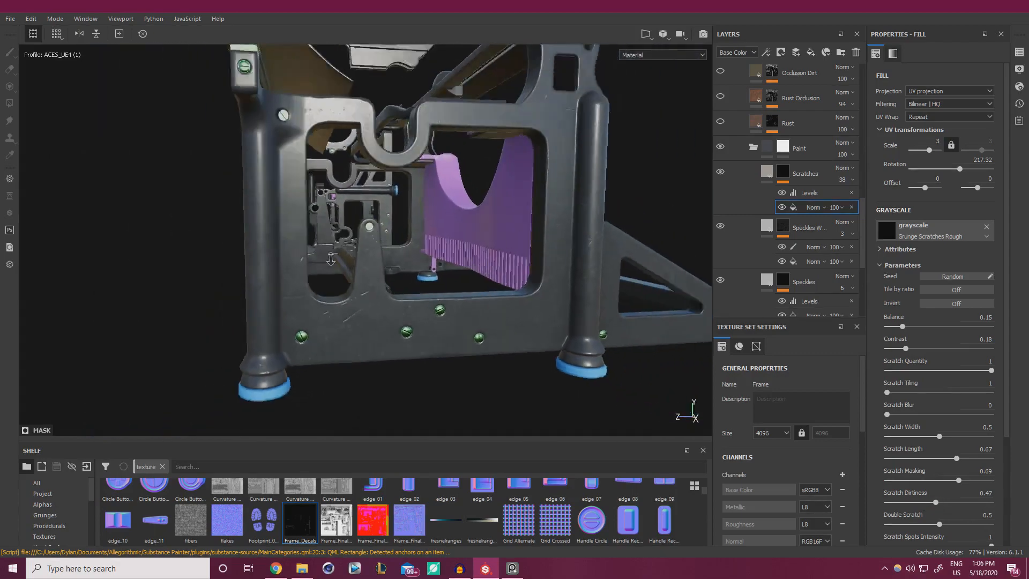
left_click_drag(376, 338, 345, 340, "alt")
right_click_drag(345, 340, 451, 348, "alt")
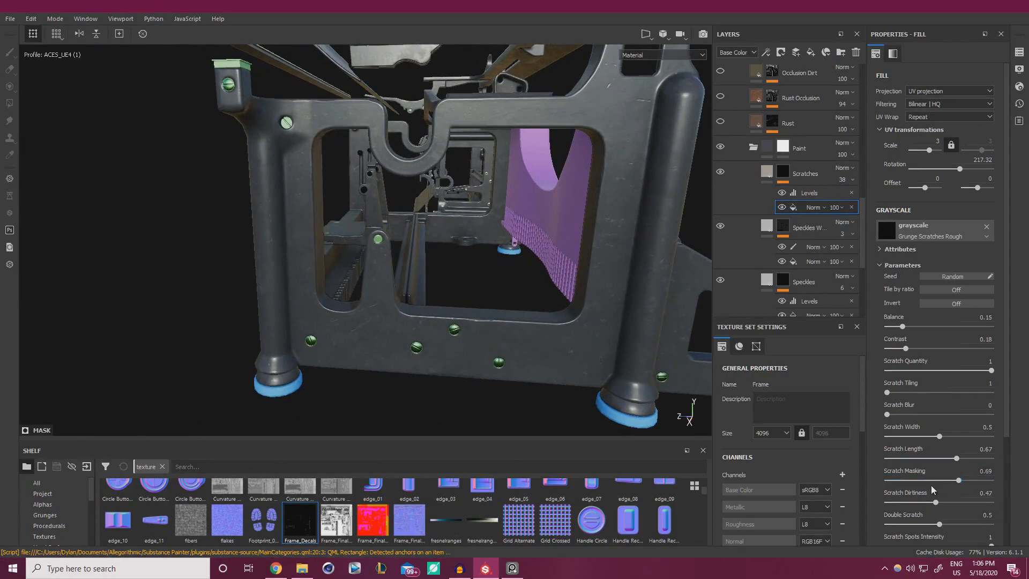
Set the grunge fill's Scratch Dirtiness to 0.39 and UV scale to 5, and check the scratches around the frame.
left_click_drag(922, 502, 949, 503)
left_click_drag(558, 390, 535, 339, "alt")
middle_click_drag(534, 336, 528, 347, "alt")
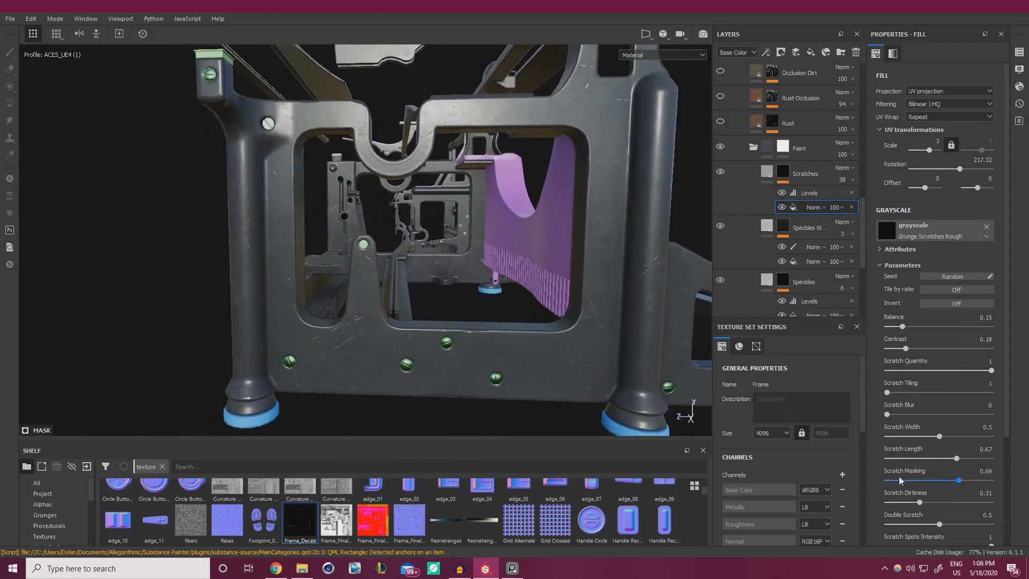
left_click_drag(407, 257, 666, 262, "alt")
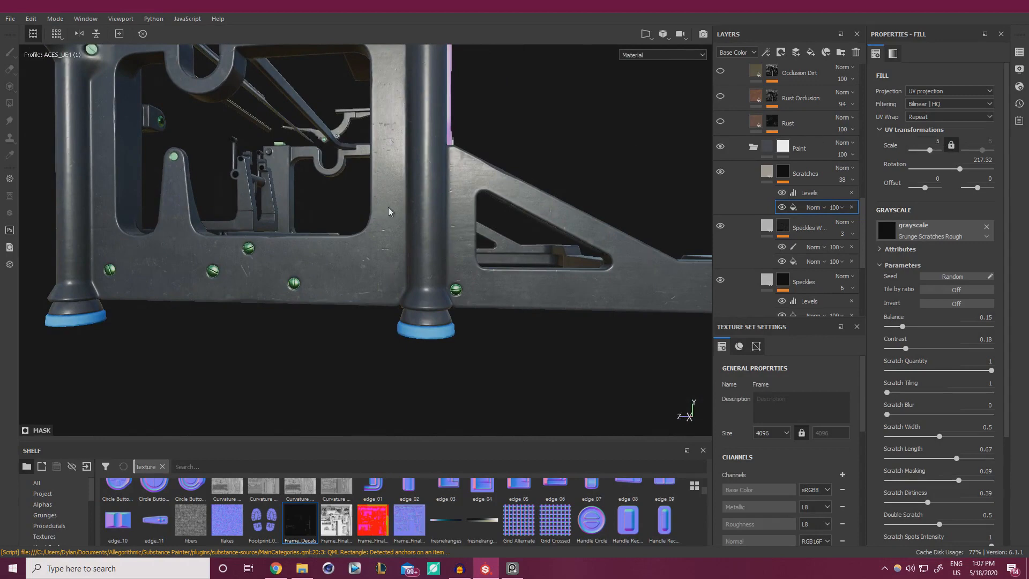
left_click_drag(389, 211, 346, 239, "alt")
right_click_drag(347, 239, 217, 247, "alt")
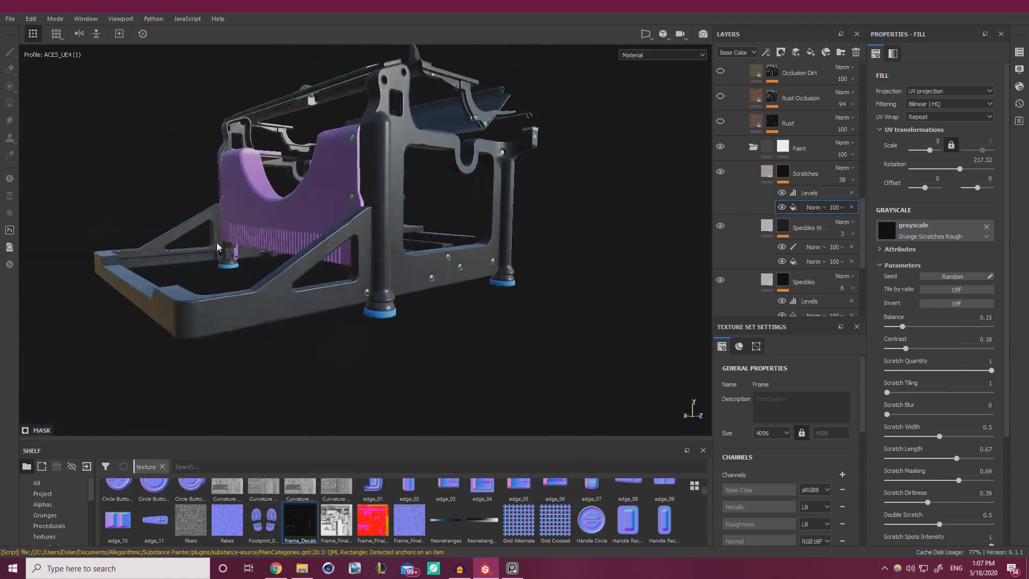
left_click_drag(217, 247, 467, 266, "alt")
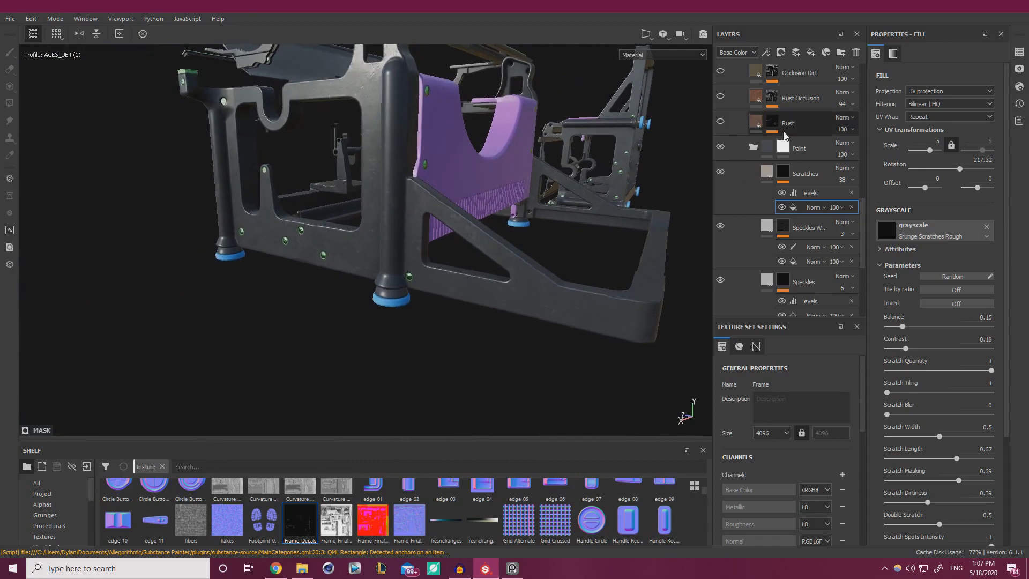
mouse_move(480, 220)
left_mouse_down("alt")
mouse_move(562, 199)
mouse_move(479, 229)
left_mouse_up("alt")
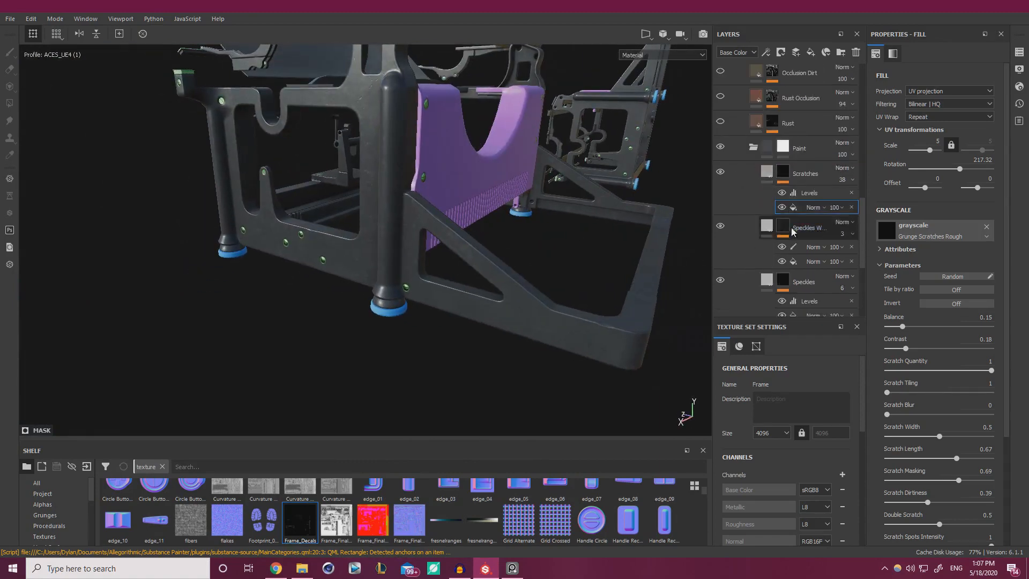
Add a fill layer named Decals directly above Shiny Paint and give it a black mask.
scroll(793, 236, "down", 3)
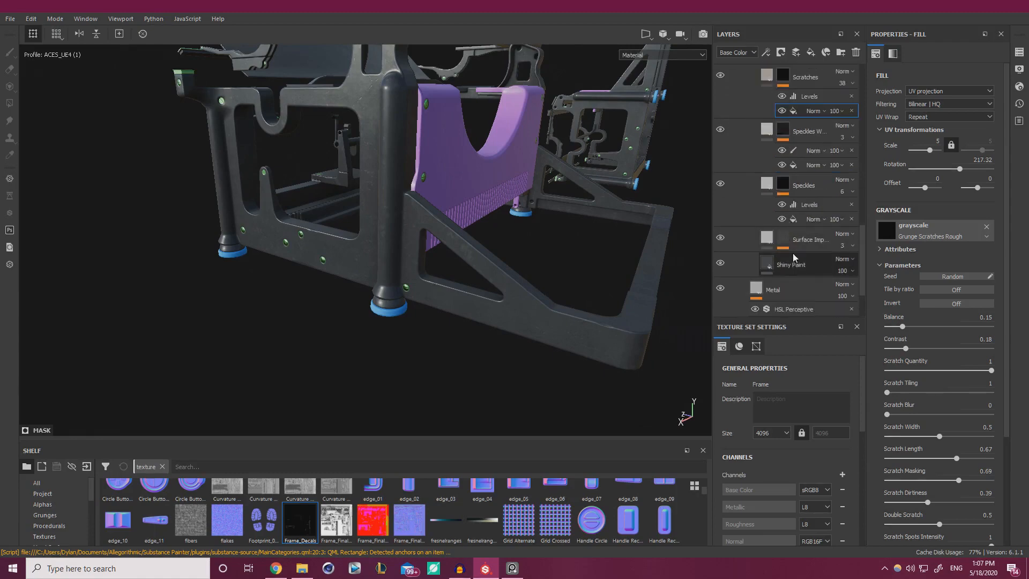
left_click(793, 264)
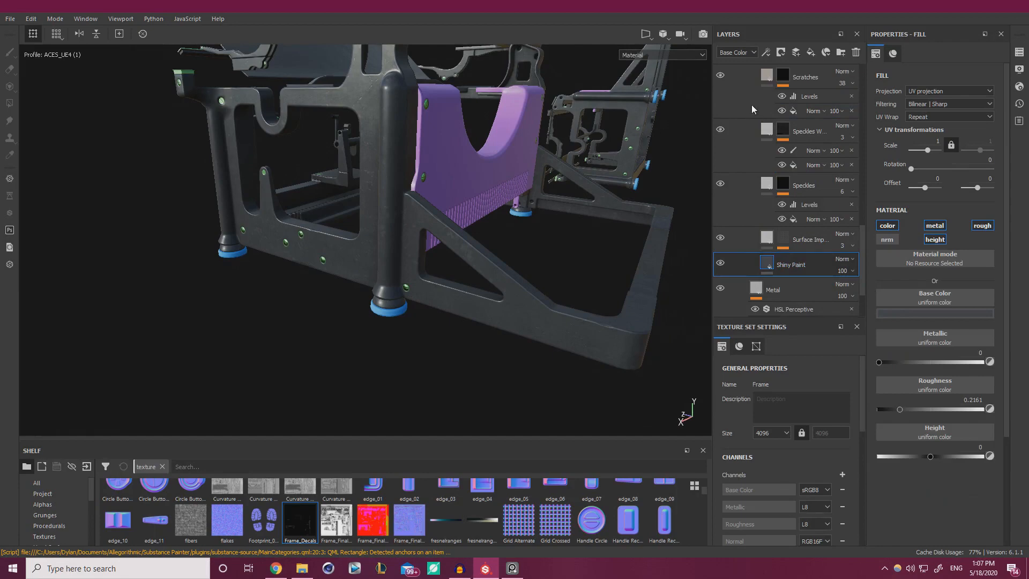
left_click(811, 52)
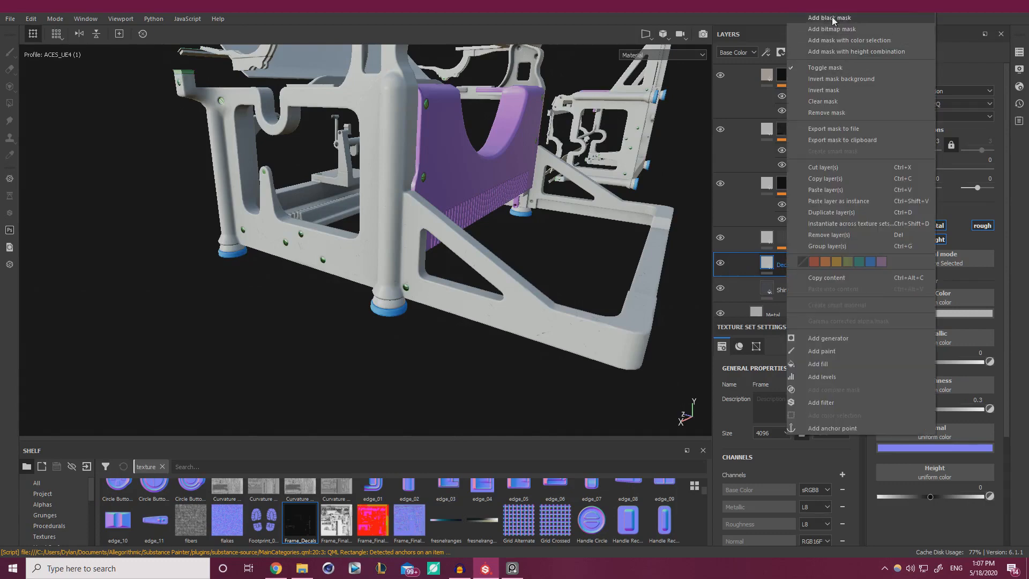
key("Escape")
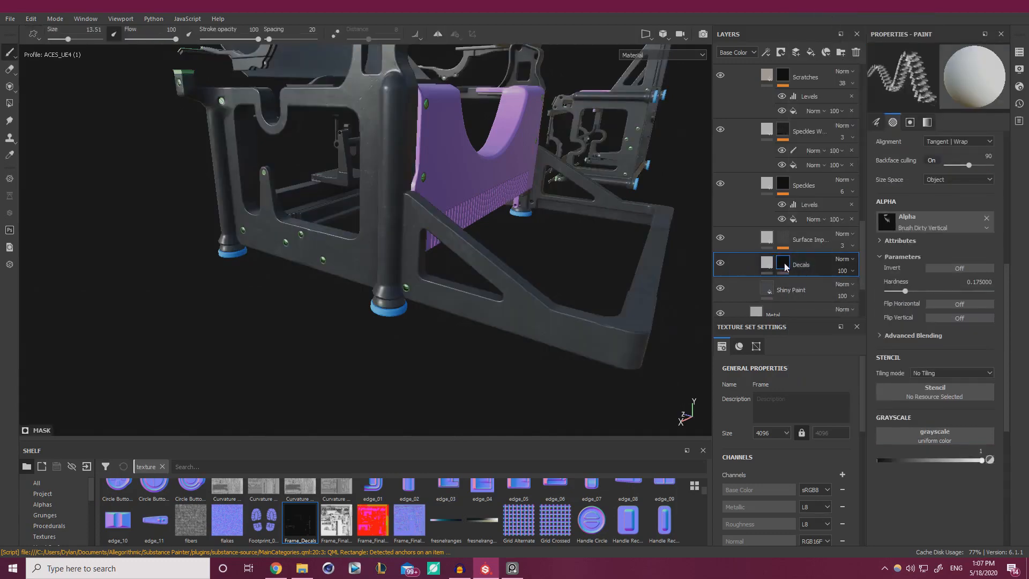
Add a fill to the Decals mask and assign the Frame_Decals texture as its grayscale.
right_click(784, 265)
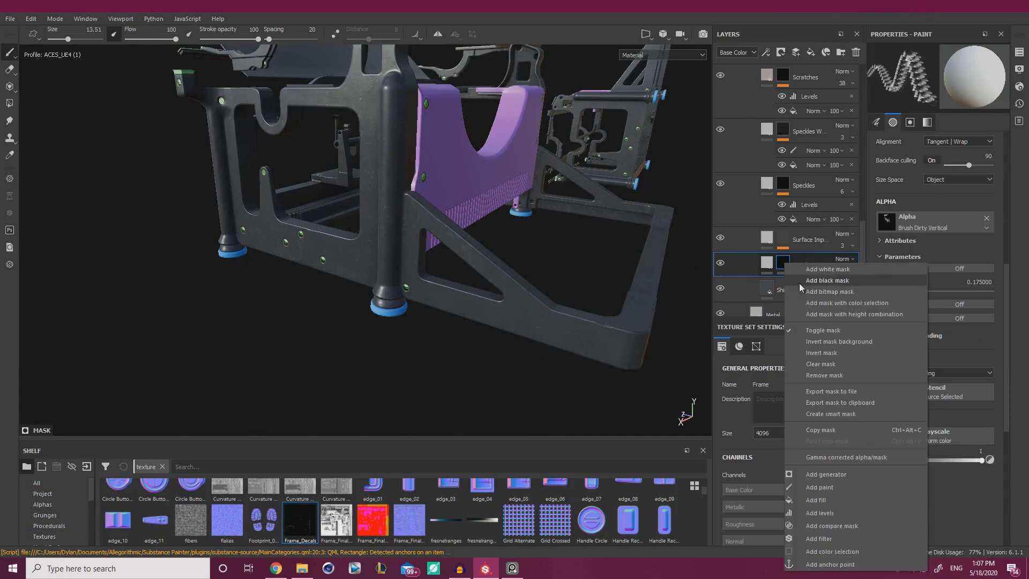
left_click(816, 500)
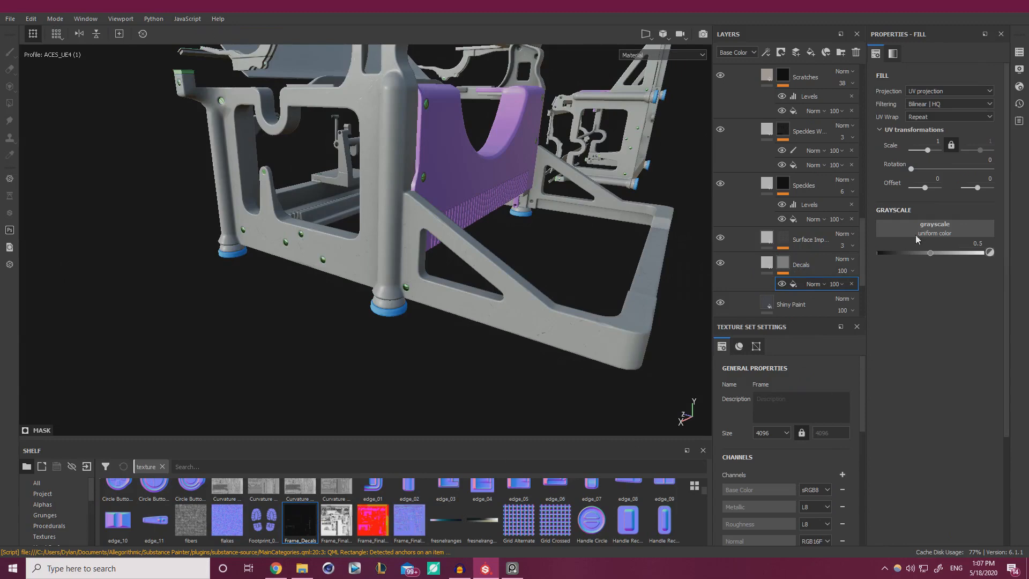
left_click_drag(300, 520, 921, 234)
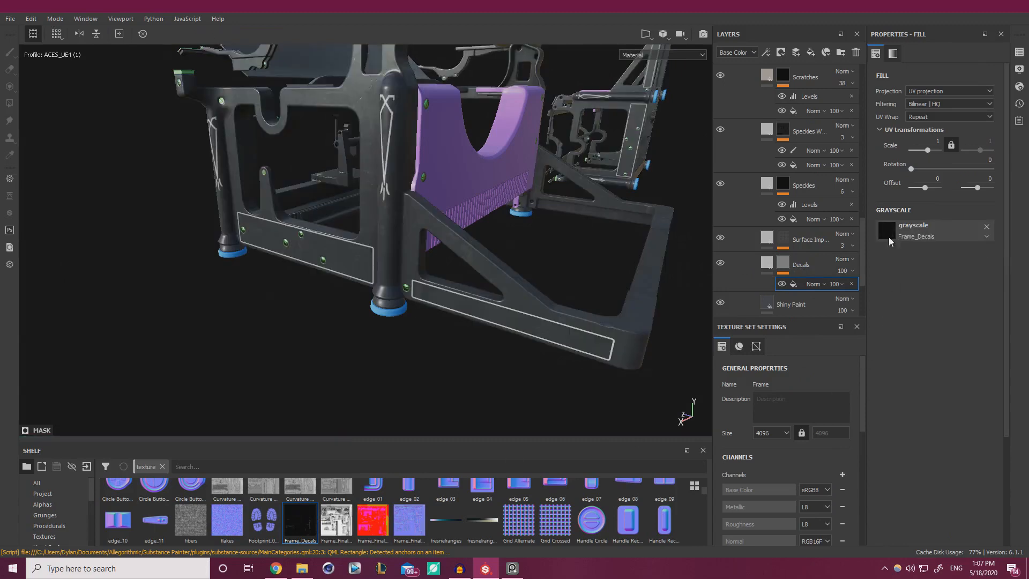
Examine the decals around the frame: front rail lettering, leg ornaments, side panel outlines and the rear Underwood text.
left_click_drag(442, 264, 353, 263, "alt")
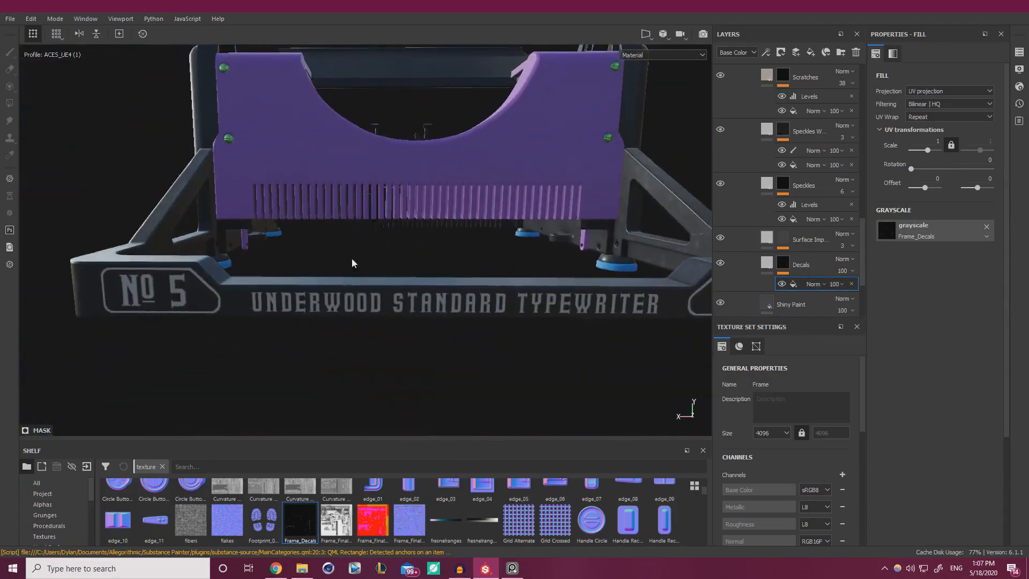
right_click_drag(353, 263, 405, 228, "alt")
left_click_drag(405, 227, 137, 264, "alt")
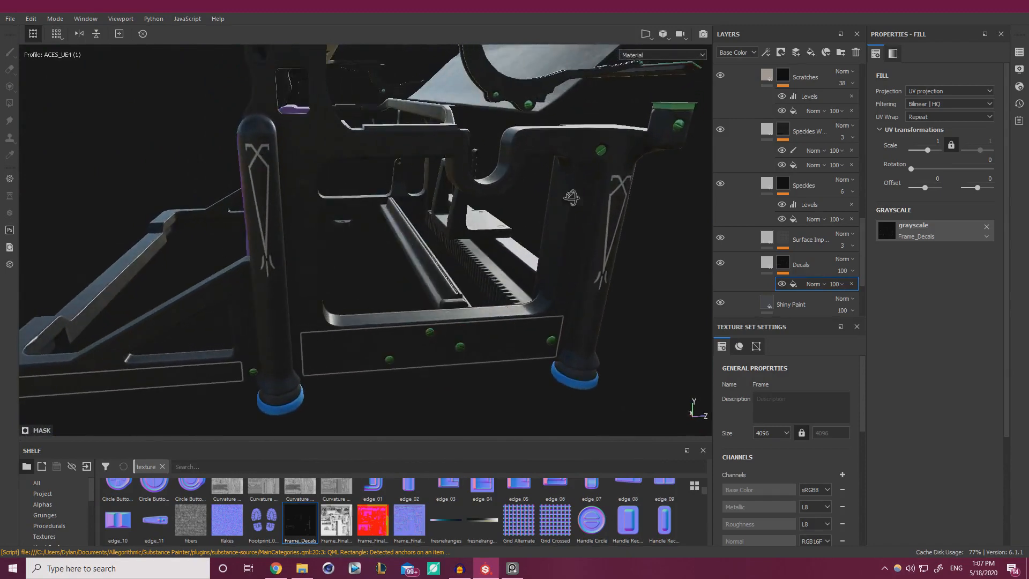
left_click_drag(572, 198, 648, 190, "alt")
left_click_drag(470, 224, 613, 243, "alt")
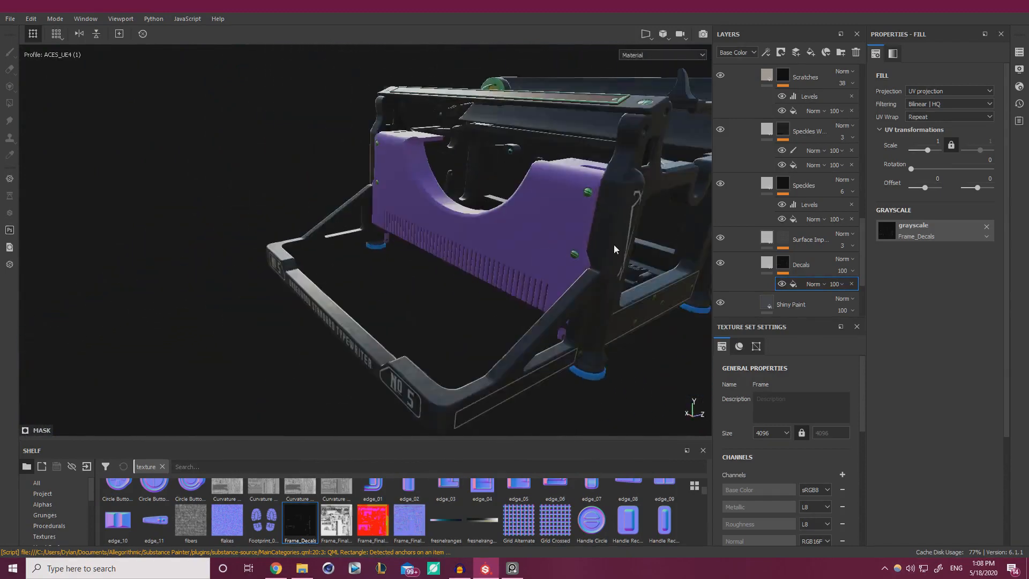
right_click_drag(614, 244, 534, 229, "alt")
left_click_drag(534, 229, 595, 239, "alt")
right_click_drag(386, 268, 625, 300, "alt")
left_click_drag(625, 300, 571, 278, "alt")
left_click_drag(427, 248, 651, 235, "alt")
right_click_drag(650, 234, 322, 231, "alt")
left_click_drag(321, 230, 398, 227, "alt")
right_click_drag(397, 227, 763, 343, "alt")
left_click_drag(514, 276, 500, 274, "alt")
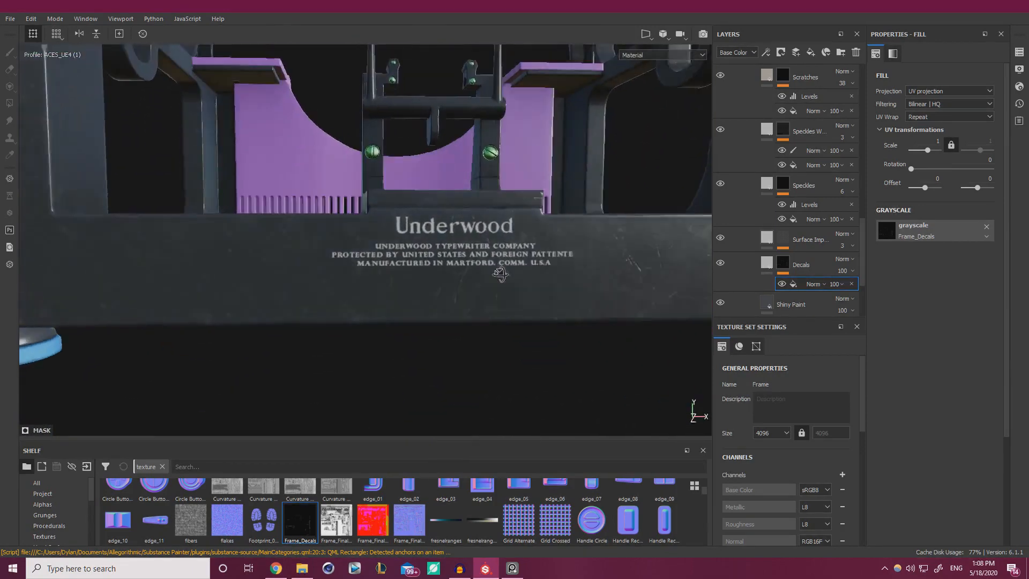
right_click_drag(500, 274, 320, 164, "alt")
left_click_drag(320, 164, 453, 248, "alt")
right_click_drag(454, 249, 556, 314, "alt")
left_click_drag(555, 314, 384, 275, "alt")
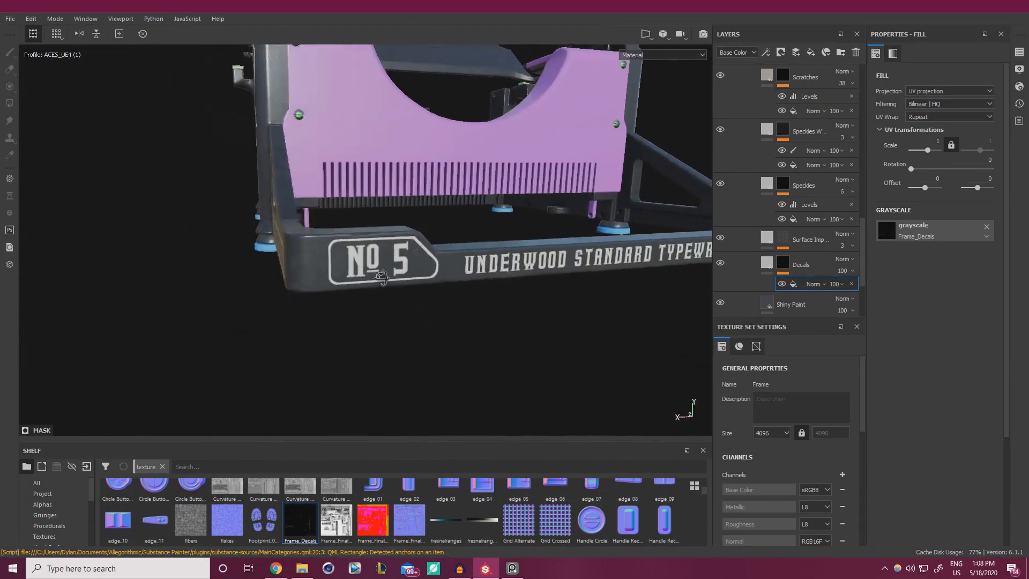
right_click_drag(383, 275, 470, 313, "alt")
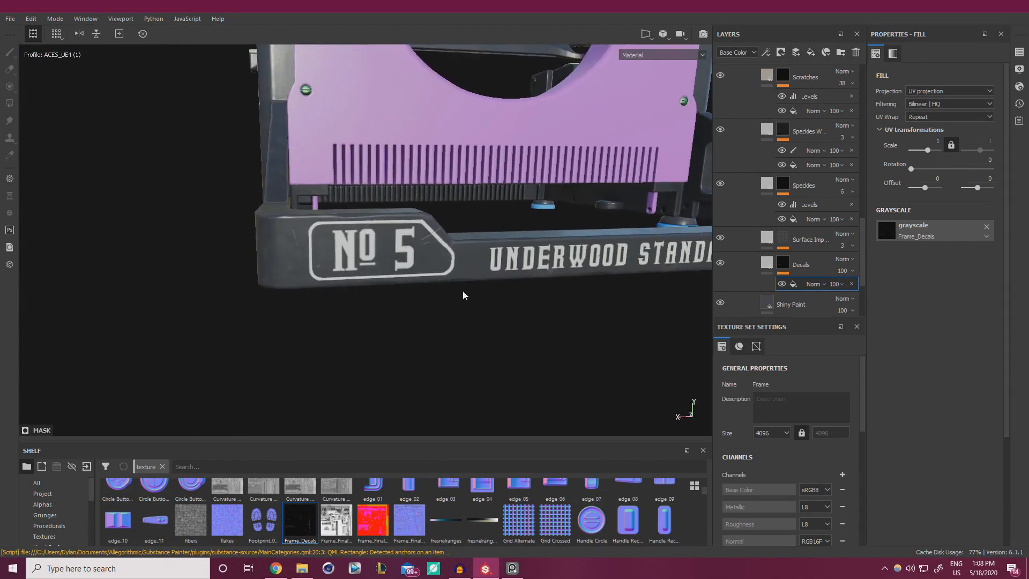
Limit the Decals layer's material to the color, roughness and height channels, disabling metallic and normal.
left_click(767, 263)
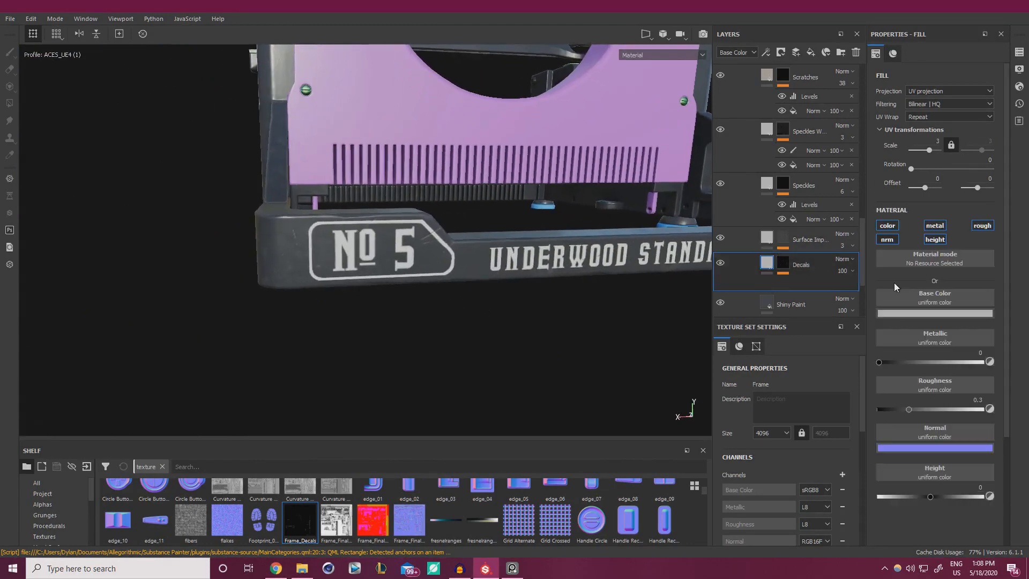
left_click(886, 240)
left_click(935, 239)
left_click(935, 225)
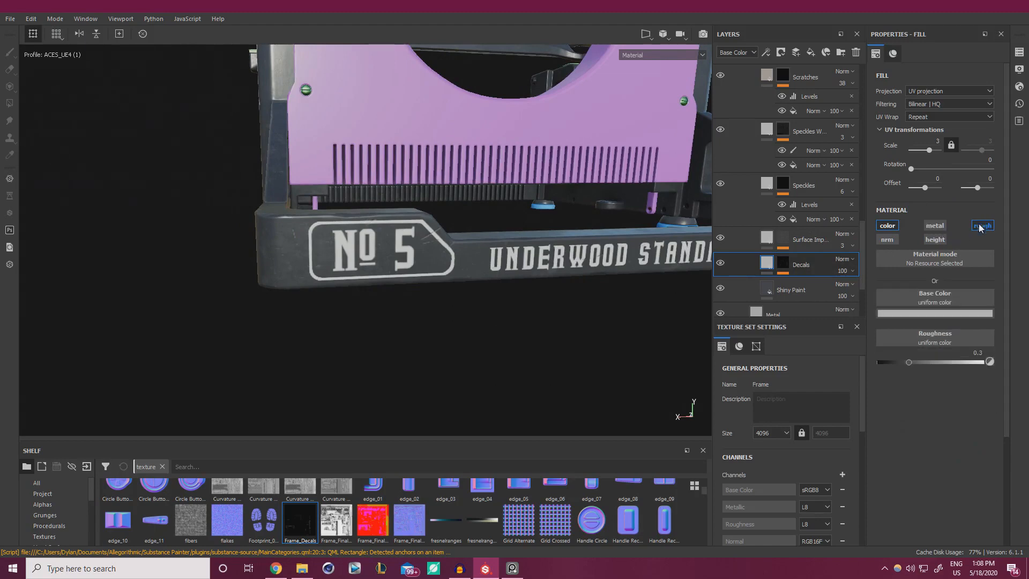
left_click(936, 243)
Set the Decals layer's height to 0.003 and roughness to 0.1357, checking the No 5 decal up close.
right_click_drag(449, 296, 528, 320, "alt")
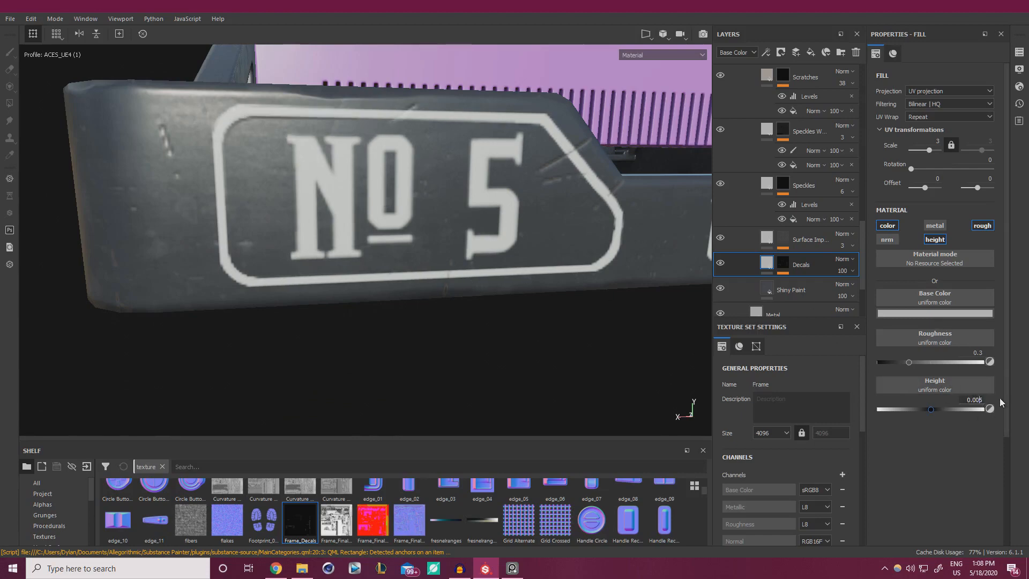
type("3")
key("Return")
left_click_drag(319, 175, 337, 188, "alt")
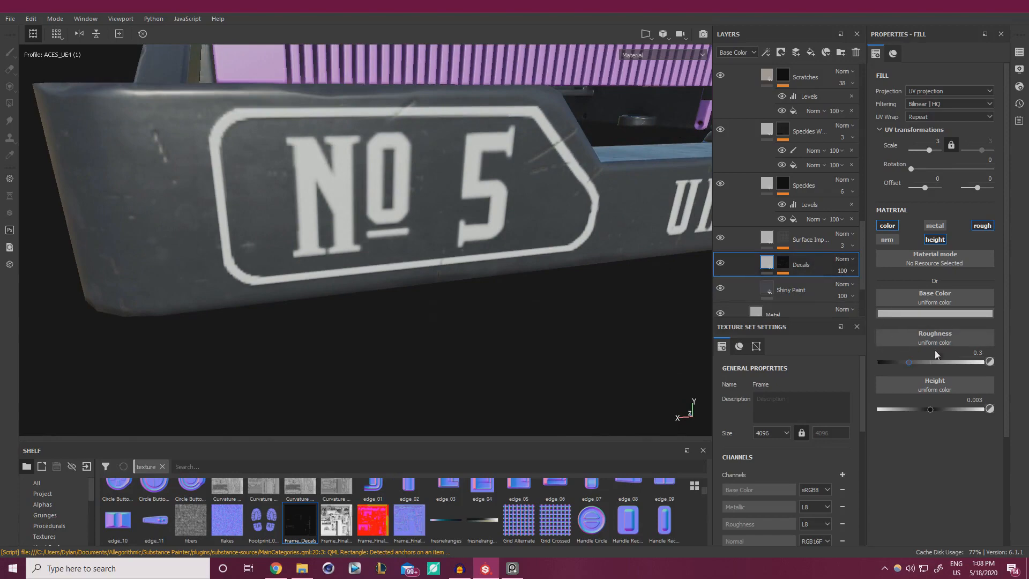
left_click_drag(911, 363, 892, 360)
left_click_drag(425, 225, 353, 209, "alt")
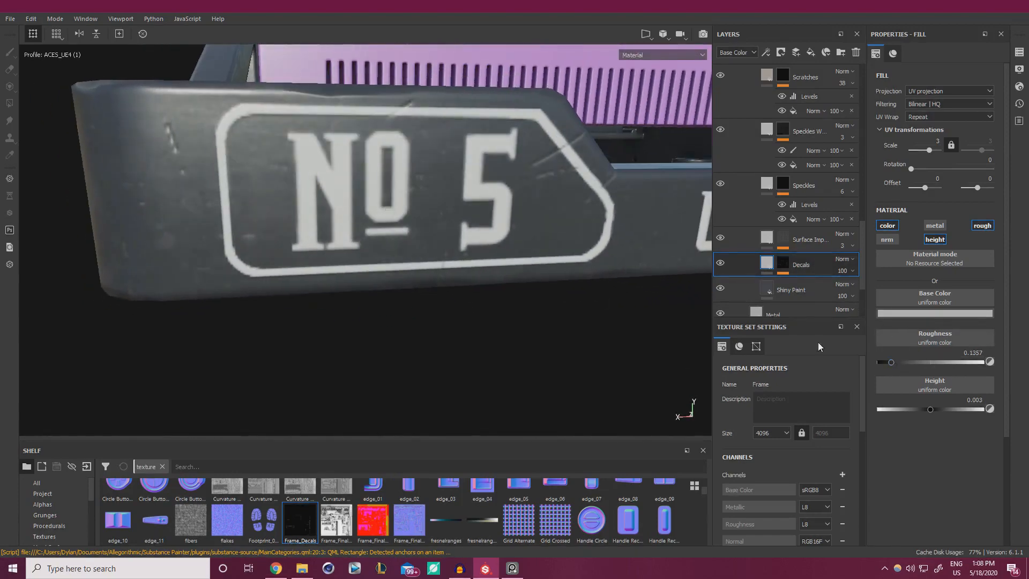
Switch to the reference board and examine the decal lettering color on the black Underwood No 5 typewriter photo.
left_click(968, 313)
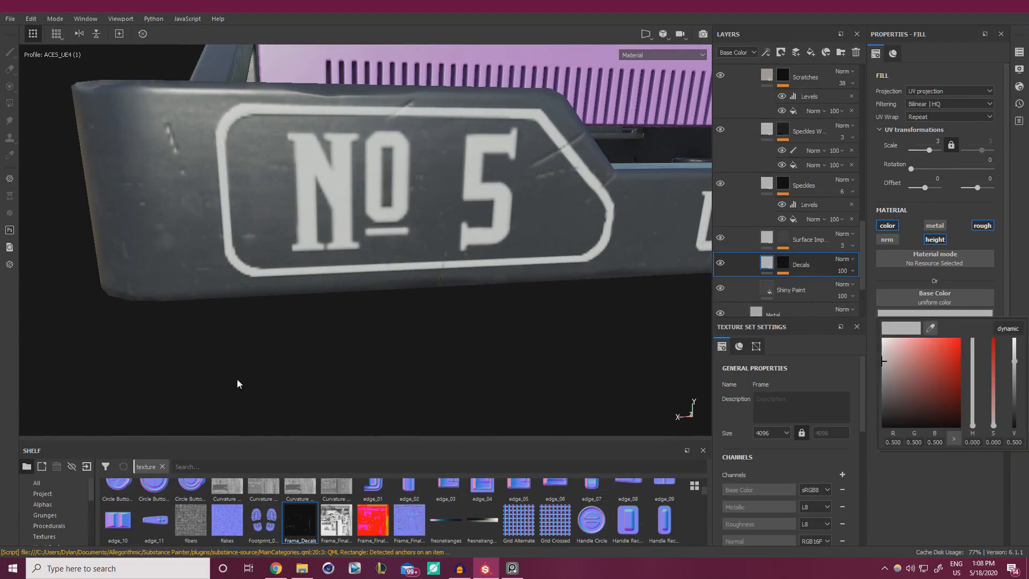
right_click_drag(0, 289, 328, 285)
scroll(328, 284, "down", 4)
scroll(312, 288, "down", 3)
middle_click_drag(453, 339, 667, 405)
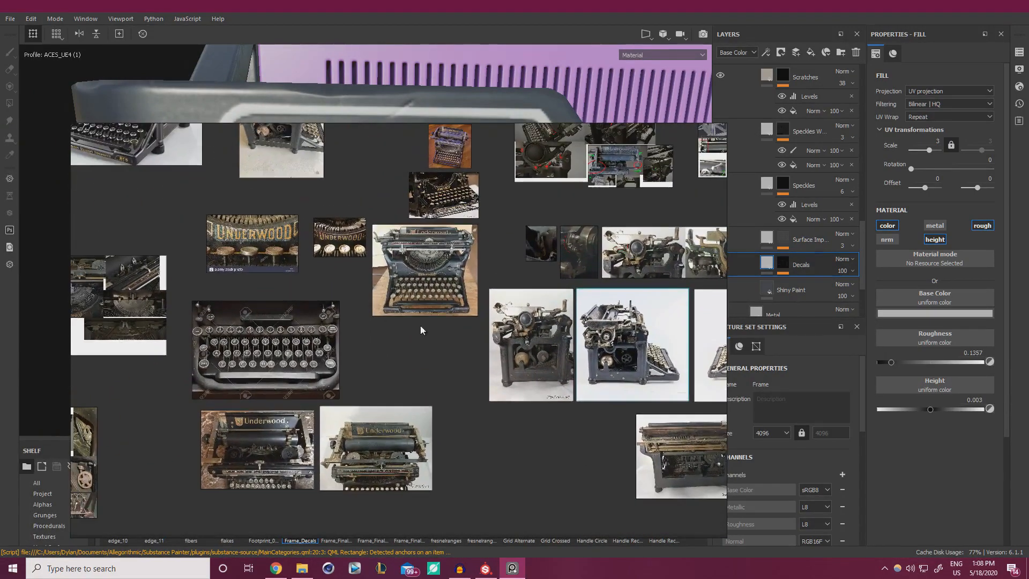
middle_click_drag(514, 369, 215, 409)
middle_click_drag(440, 326, 363, 445)
middle_click_drag(370, 311, 510, 223)
middle_click_drag(445, 327, 541, 230)
scroll(416, 339, "up", 5)
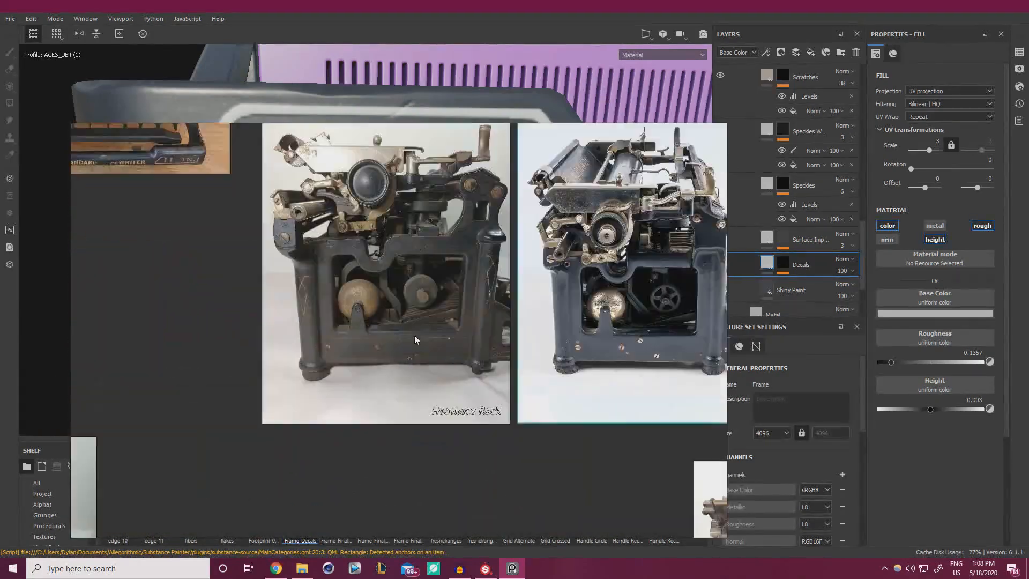
middle_click_drag(650, 279, 194, 324)
scroll(195, 326, "down", 9)
middle_click_drag(166, 169, 448, 394)
middle_click_drag(374, 440, 468, 297)
scroll(353, 303, "up", 7)
scroll(429, 316, "up", 3)
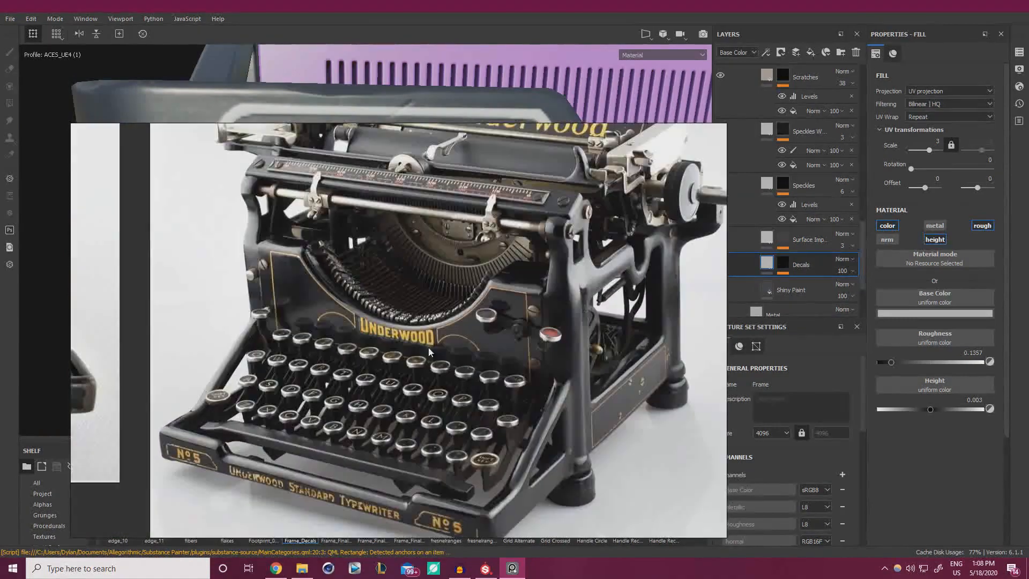
scroll(447, 333, "up", 3)
right_click_drag(529, 353, 1, 330)
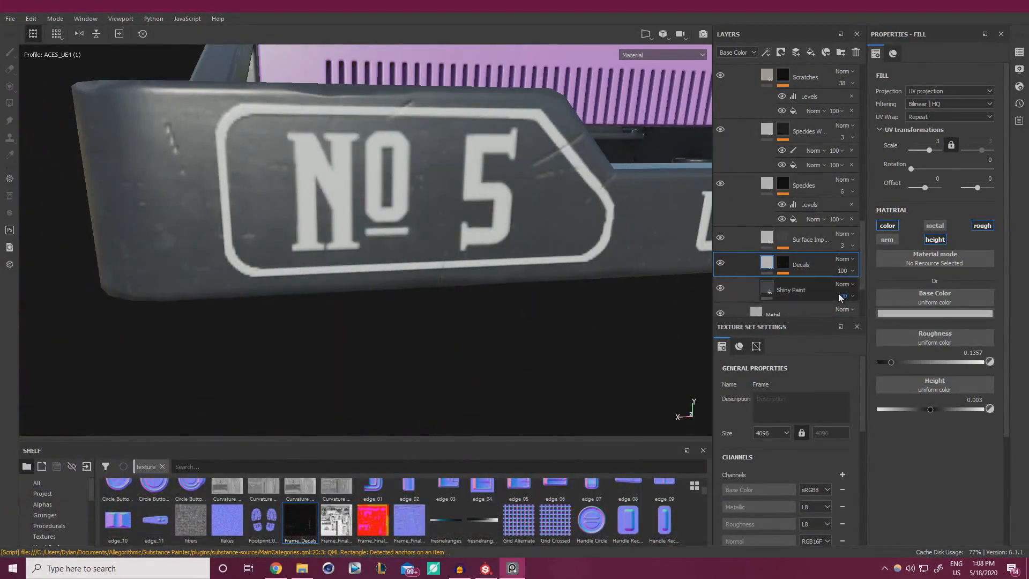
Set the Decals layer's base color to a saturated yellow with hue 0.144 and saturation 0.951.
left_click(908, 313)
left_click(995, 359)
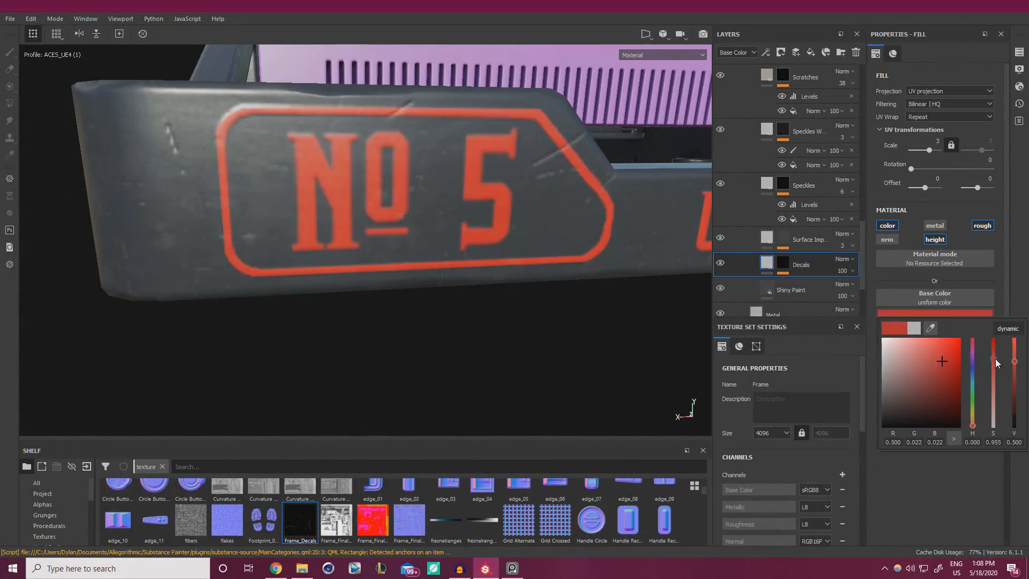
left_click(974, 415)
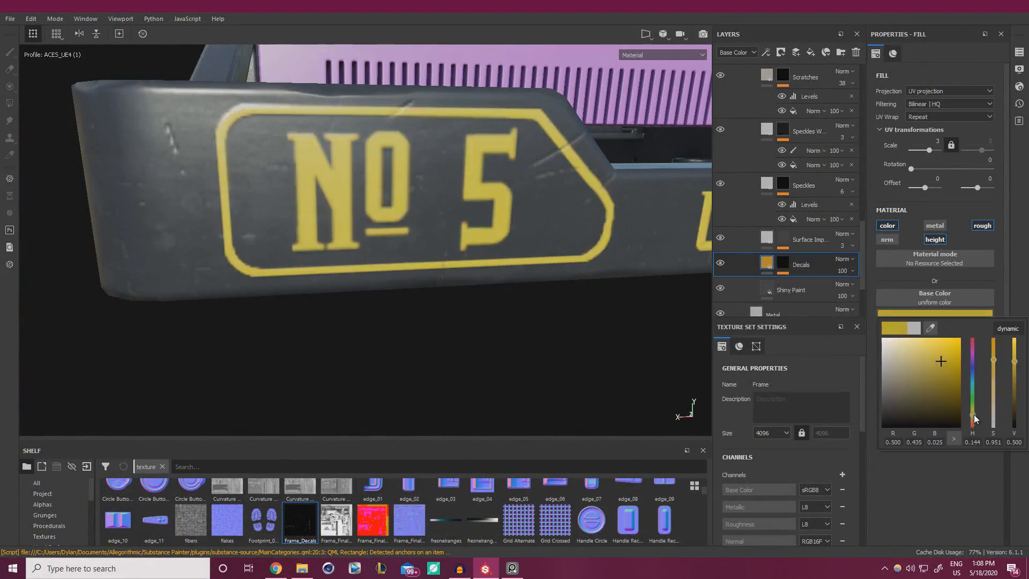
Bring in the reference photo and sample the gold of the UNDERWOOD lettering as the Decals layer's base color.
right_click_drag(1, 316, 345, 313)
left_click(898, 314)
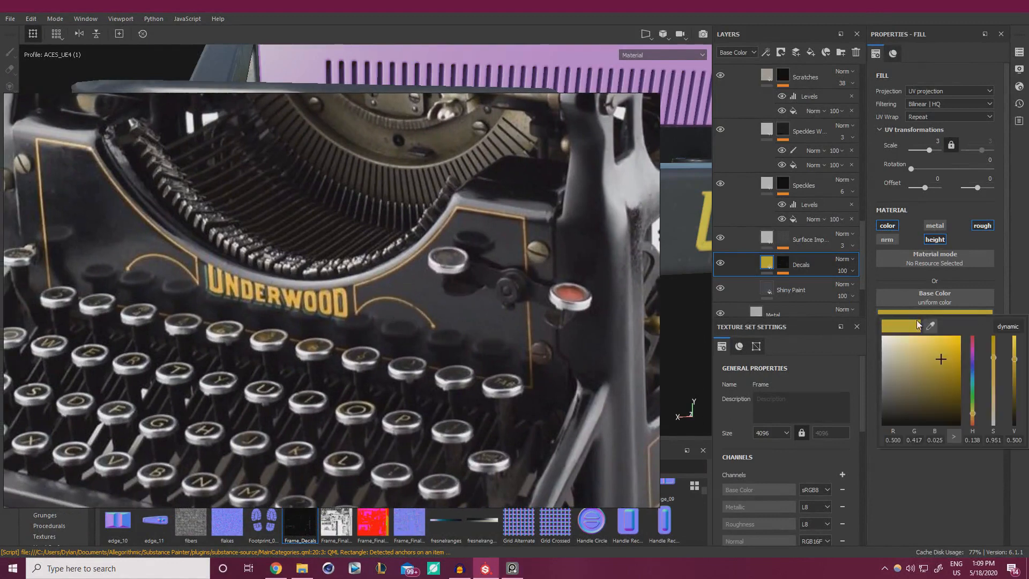
left_click(931, 329)
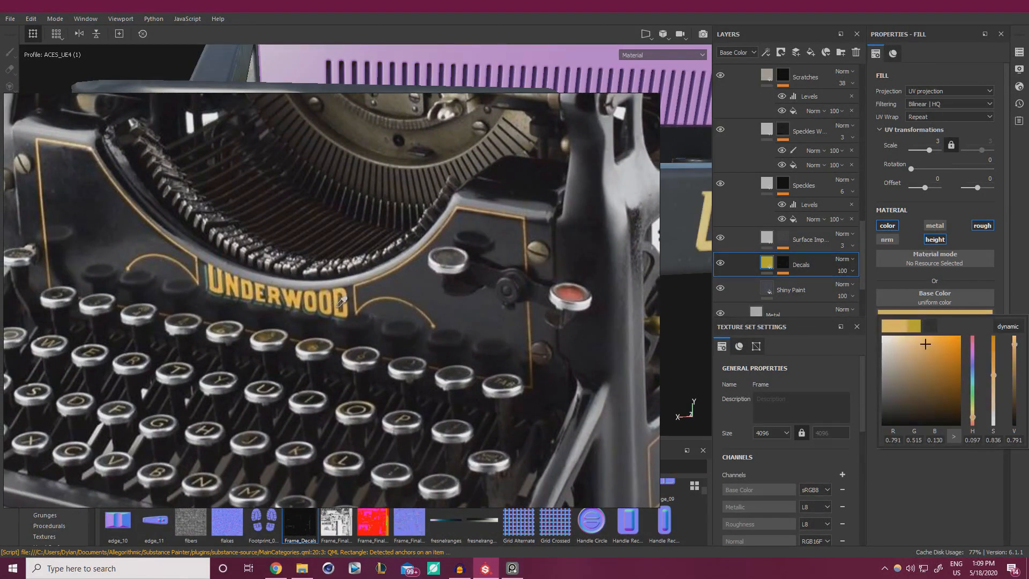
left_click(436, 304)
Raise the Decals base color's saturation to 0.951 and darken it to a value of 0.639.
left_click(979, 314)
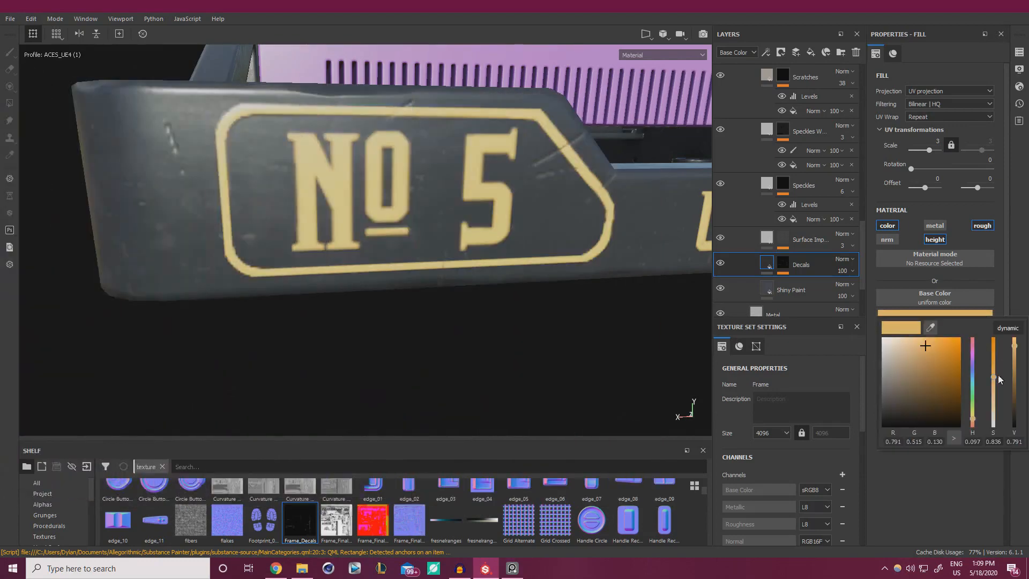
left_click(995, 370)
left_click(993, 367)
left_click(994, 363)
left_click(995, 359)
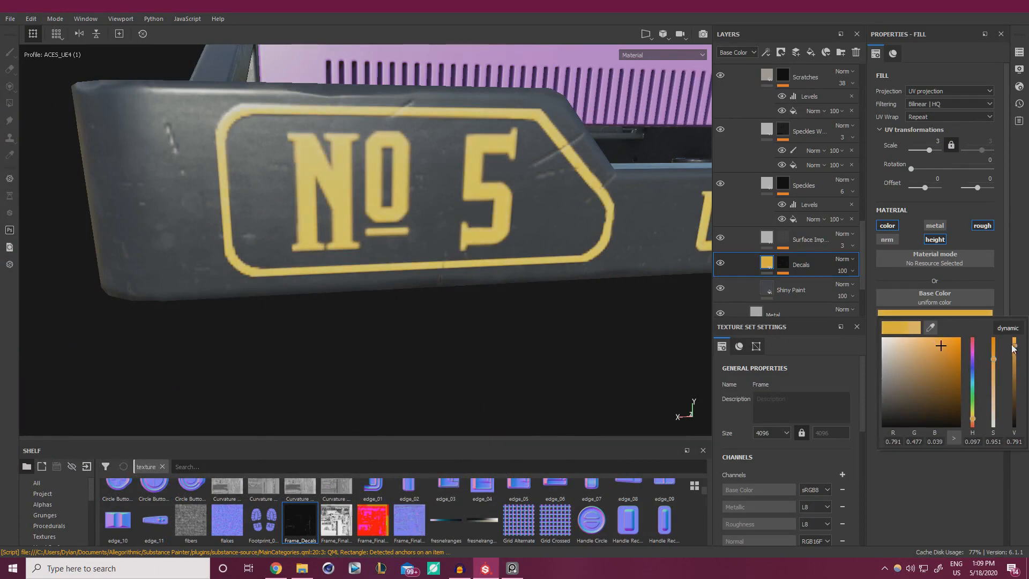
Check the gold lettering from the side and front of the frame and reduce the Decals base color's saturation to about 0.87.
scroll(333, 239, "down", 10)
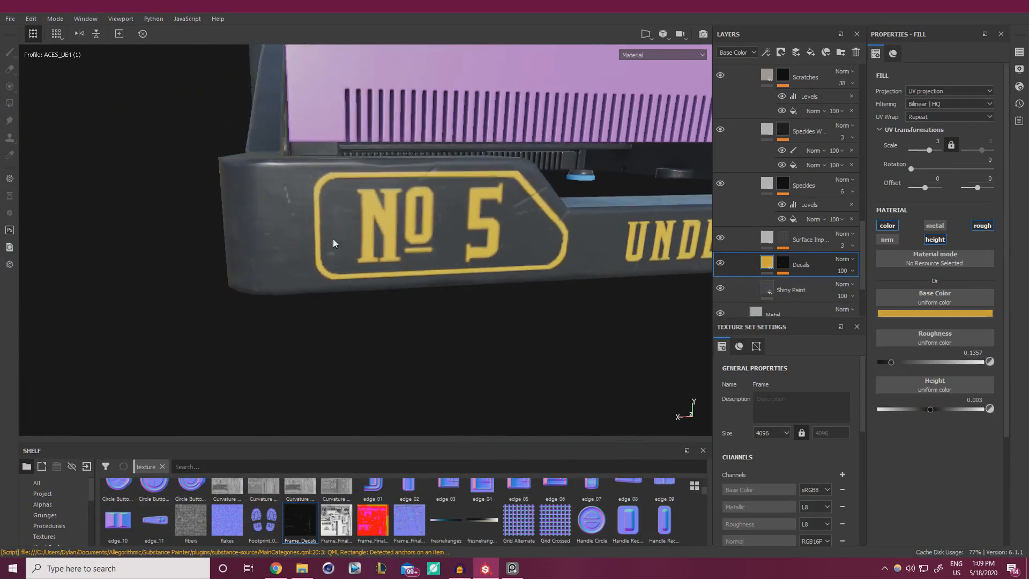
left_click_drag(279, 181, 471, 199, "alt")
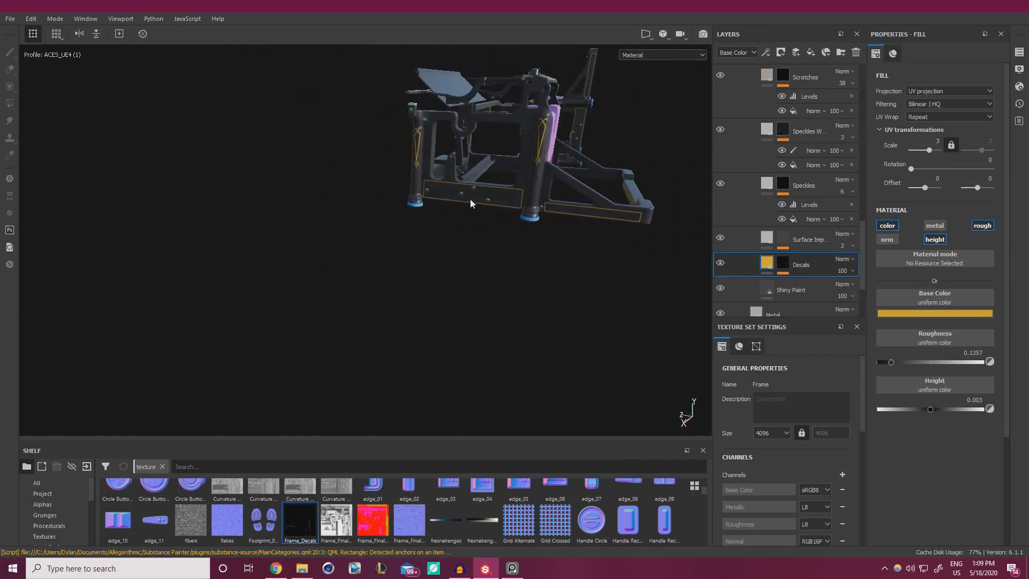
right_click_drag(471, 199, 593, 233, "alt")
left_click_drag(593, 233, 504, 261, "alt")
right_click_drag(504, 261, 533, 261, "alt")
left_click_drag(532, 261, 368, 270, "alt")
middle_click_drag(370, 252, 257, 193, "alt")
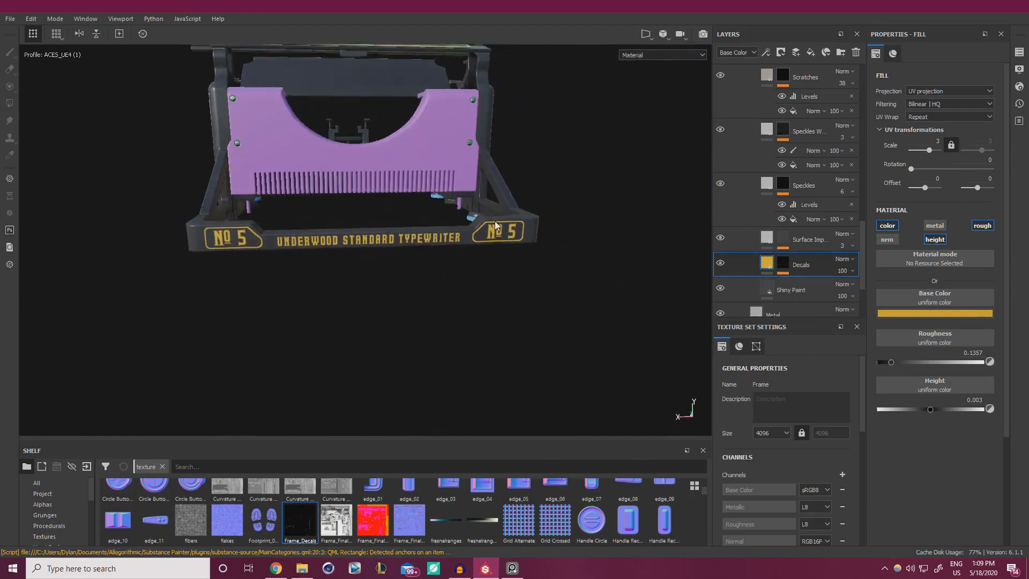
left_click(909, 313)
left_click(996, 369)
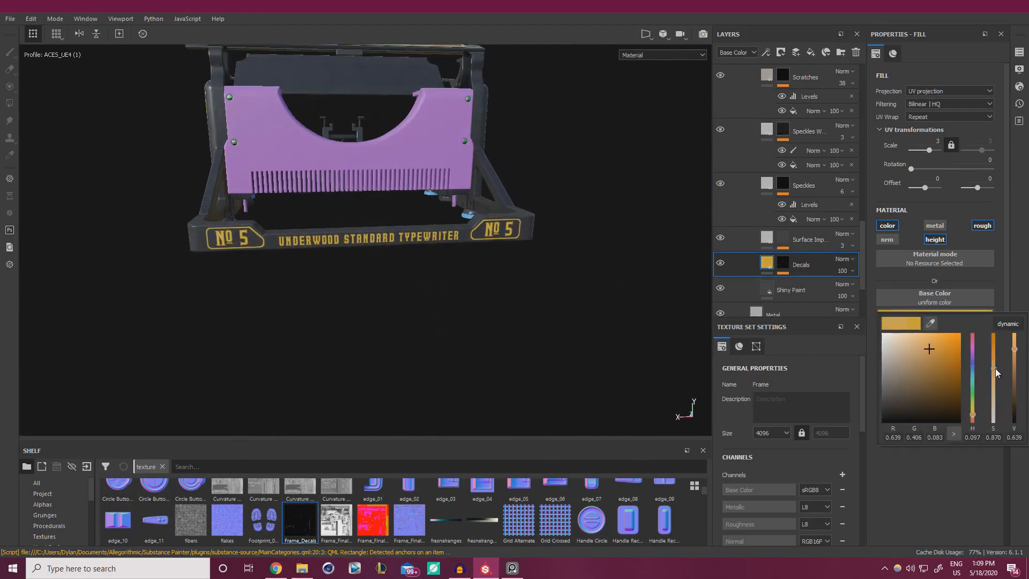
Examine the muted gold decals and pinstripes on the side and front of the typewriter frame.
left_click_drag(448, 288, 413, 270, "alt")
middle_click_drag(412, 271, 255, 246, "alt")
left_click_drag(255, 246, 377, 283, "alt")
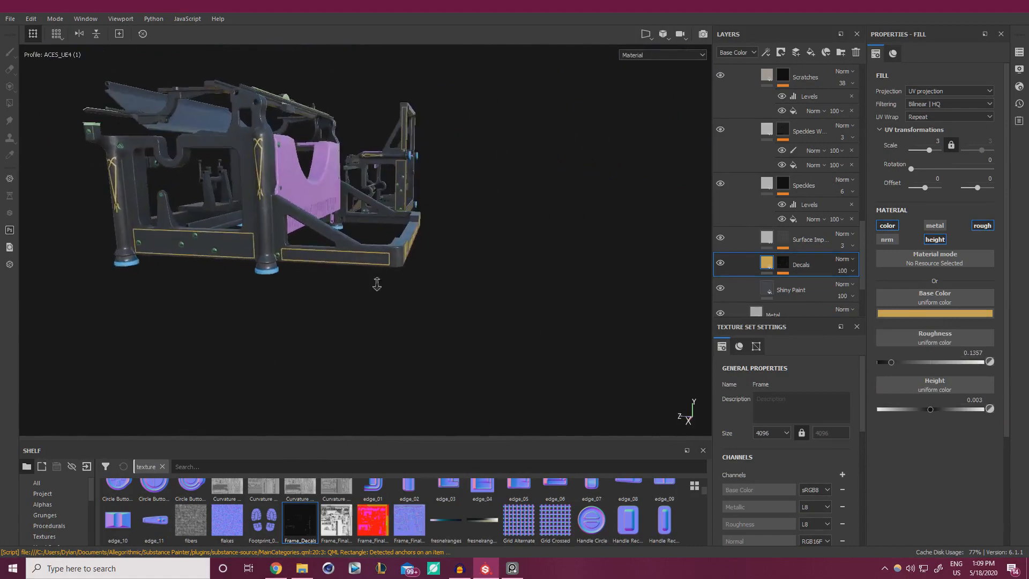
right_click_drag(377, 282, 402, 271, "alt")
left_click_drag(402, 271, 102, 271, "alt")
left_click_drag(451, 189, 386, 184, "alt")
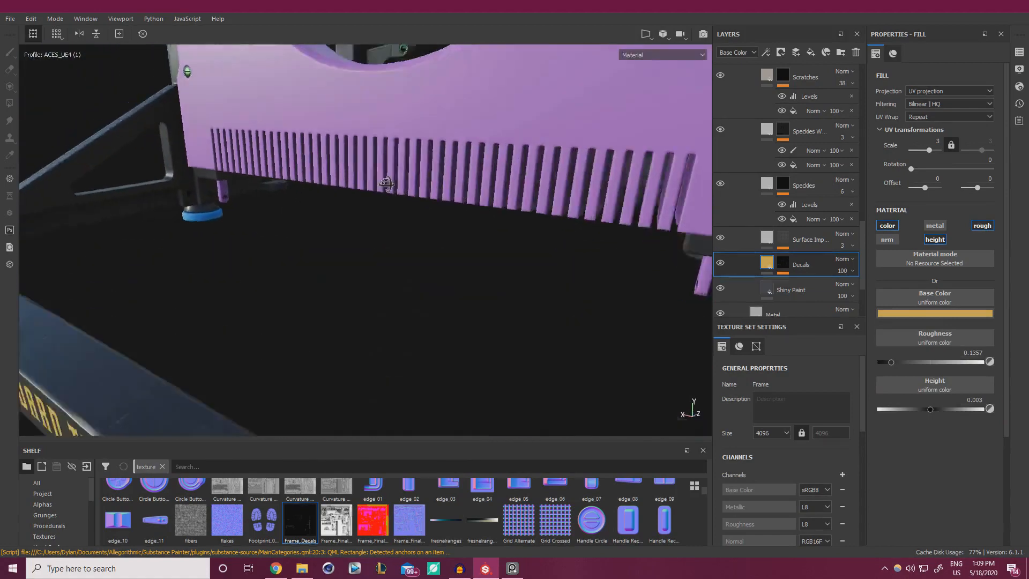
Examine the gold decals on the typewriter frame's rear plate and front, checking the model from several sides.
right_click_drag(386, 184, 155, 156, "alt")
left_click_drag(154, 157, 291, 169, "alt")
left_click_drag(198, 182, 321, 194, "alt")
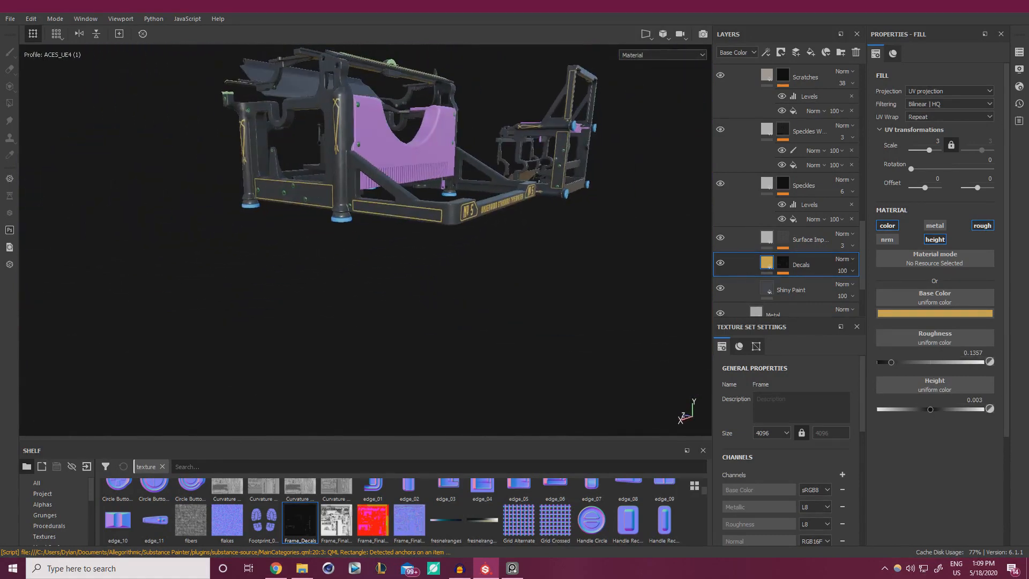
right_click_drag(319, 222, 256, 195, "alt")
left_click_drag(257, 196, 312, 193, "alt")
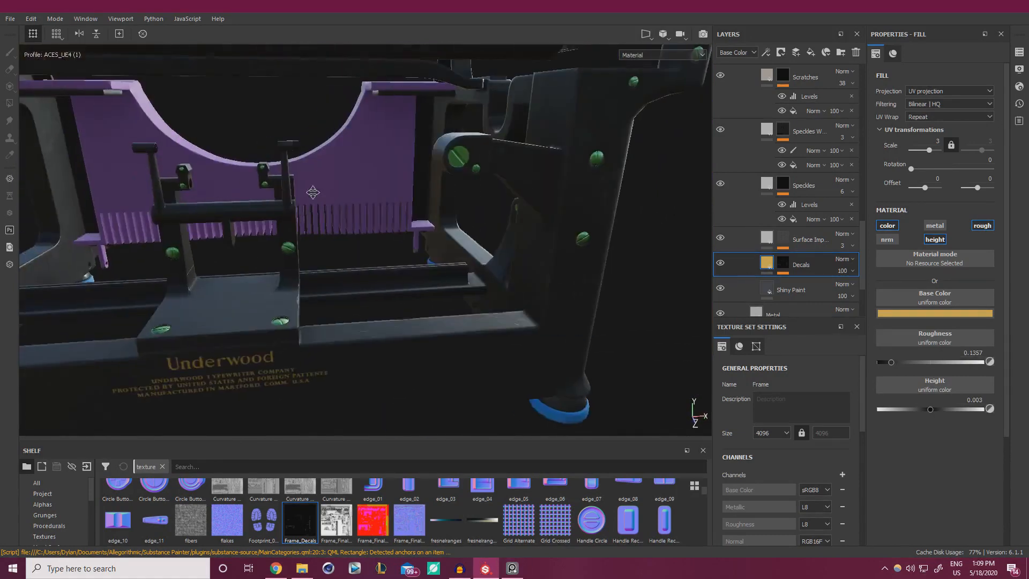
middle_click_drag(313, 193, 302, 155, "alt")
right_click_drag(302, 155, 398, 179, "shift")
right_click_drag(542, 202, 420, 168, "alt")
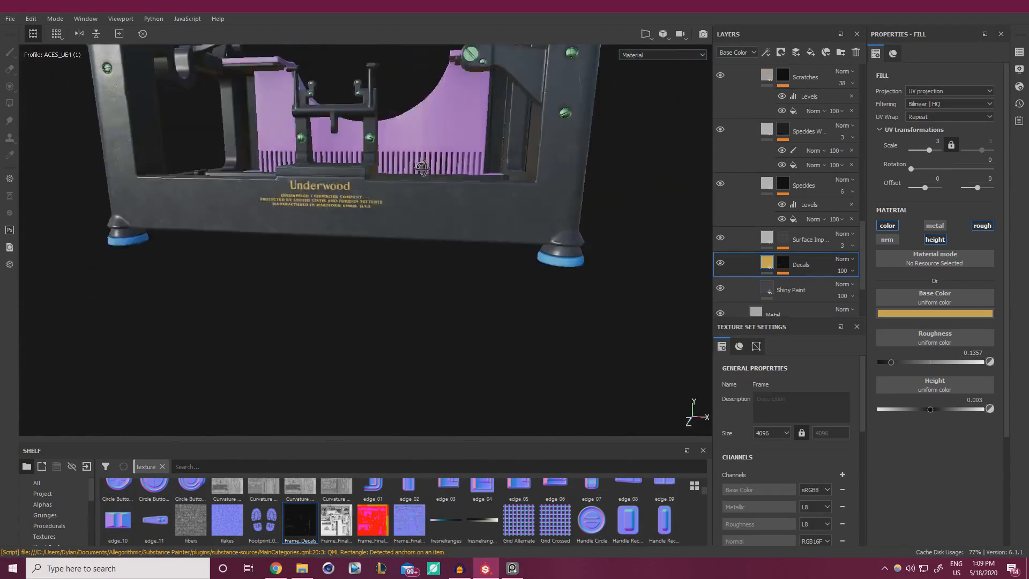
left_click_drag(420, 168, 327, 157, "alt")
right_click_drag(327, 157, 151, 99, "shift")
left_click_drag(151, 100, 241, 150, "alt")
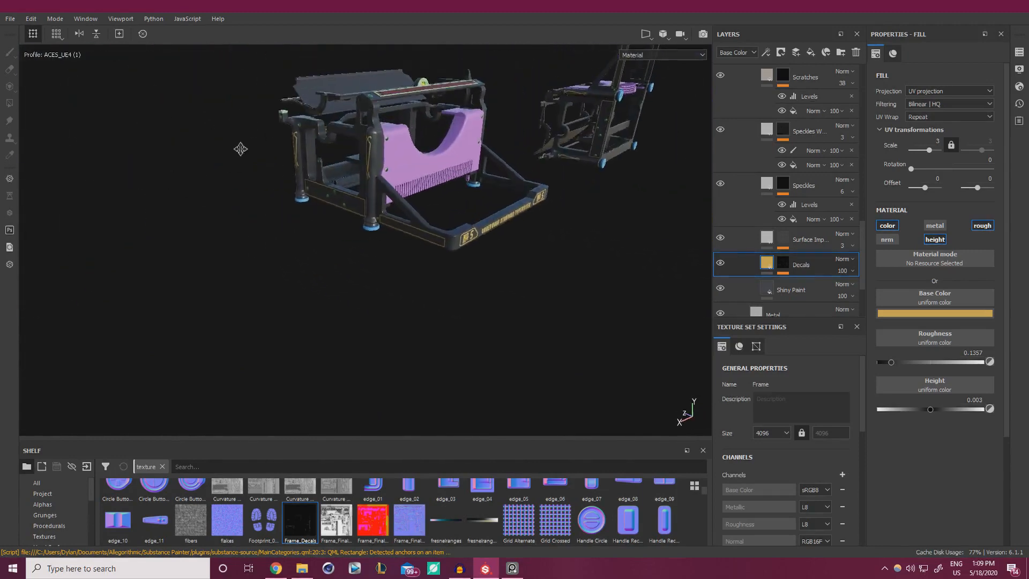
middle_click_drag(240, 149, 290, 185, "alt")
right_click_drag(290, 185, 454, 263, "alt")
middle_click_drag(455, 263, 386, 228, "alt")
left_click_drag(386, 228, 539, 182, "alt")
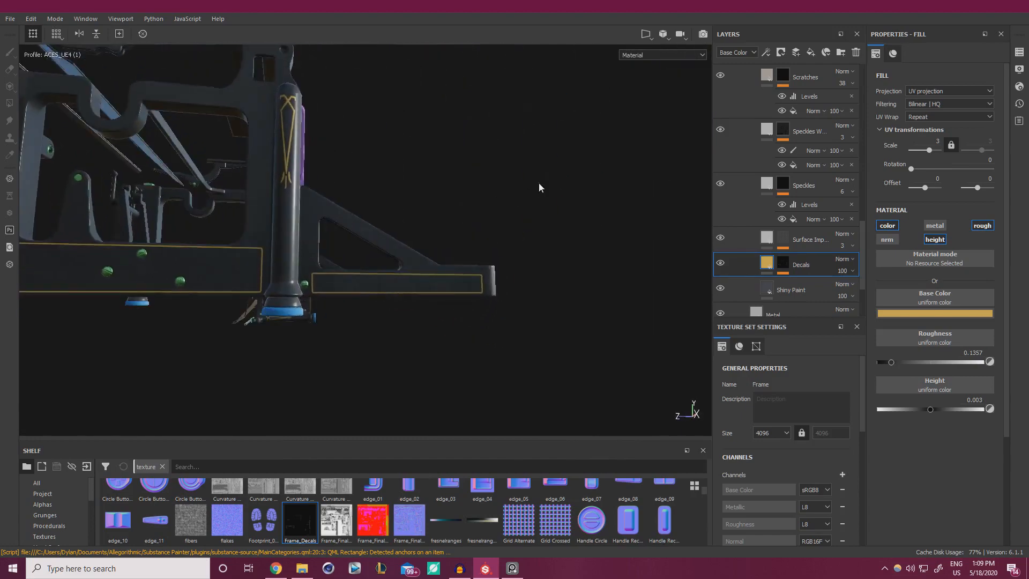
Inspect the gold outline decals around the screws on the frame's side plate and on its legs.
right_click_drag(370, 206, 444, 216, "shift")
middle_click_drag(375, 220, 462, 198, "alt")
right_click_drag(348, 225, 379, 239, "alt")
left_click_drag(379, 239, 401, 251, "alt")
right_click_drag(401, 251, 469, 270, "alt")
middle_click_drag(316, 238, 339, 235, "alt")
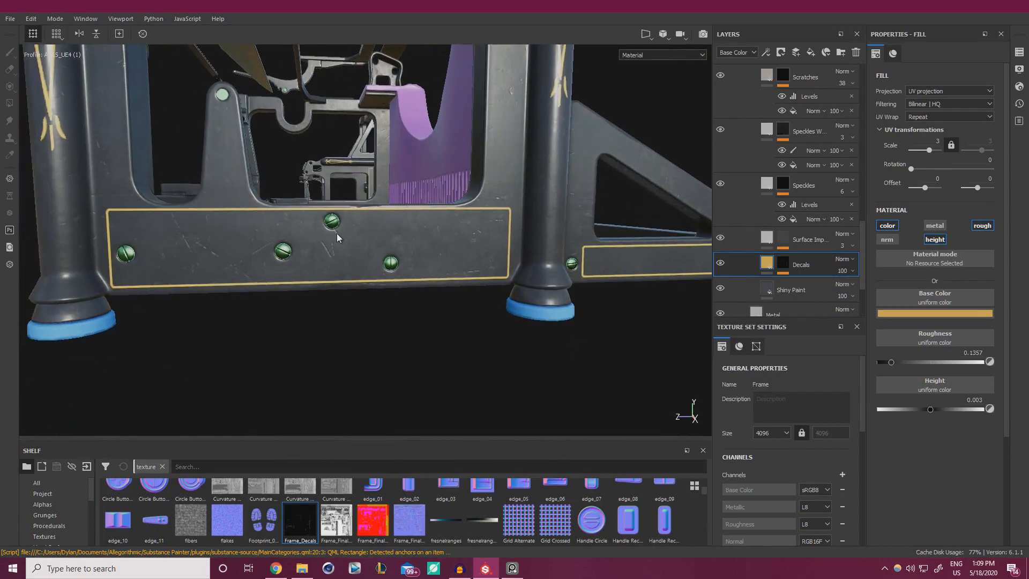
right_click_drag(365, 126, 315, 132, "alt")
middle_click_drag(314, 132, 361, 225, "alt")
left_click_drag(361, 225, 311, 246, "alt")
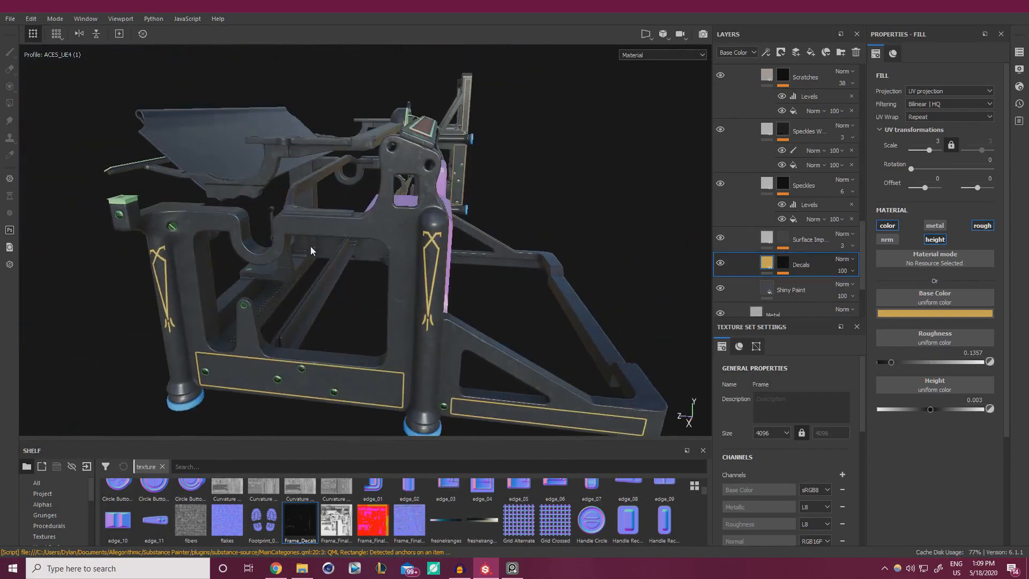
Launch Photoshop from the desktop and return to Substance Painter.
left_click(974, 15)
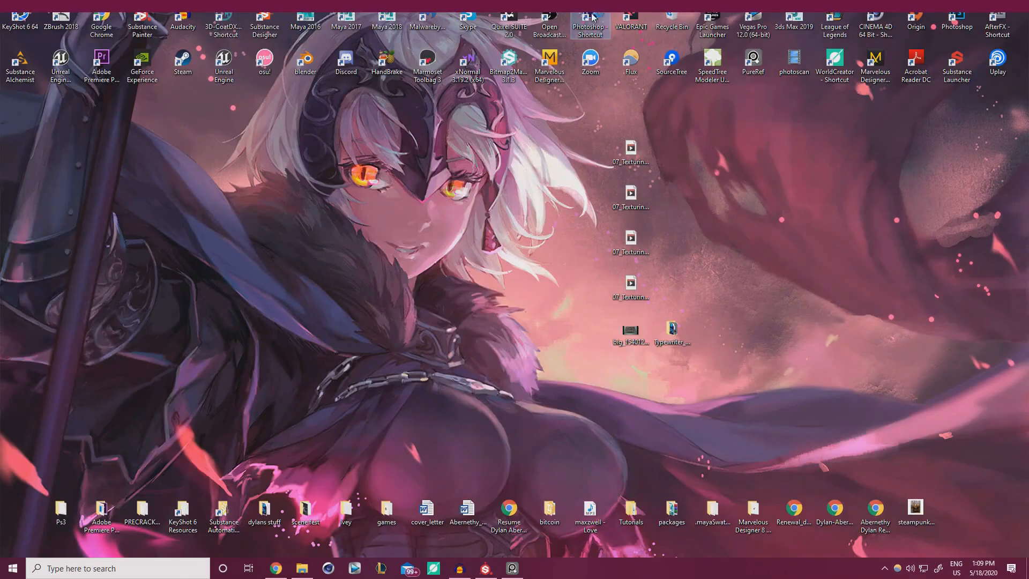
left_click(493, 570)
Examine the leg ornaments and the gold outlines on both side plates of the frame for decals needing correction.
right_click_drag(503, 313, 454, 319, "alt")
middle_click_drag(454, 319, 449, 232, "alt")
right_click_drag(449, 231, 510, 293, "alt")
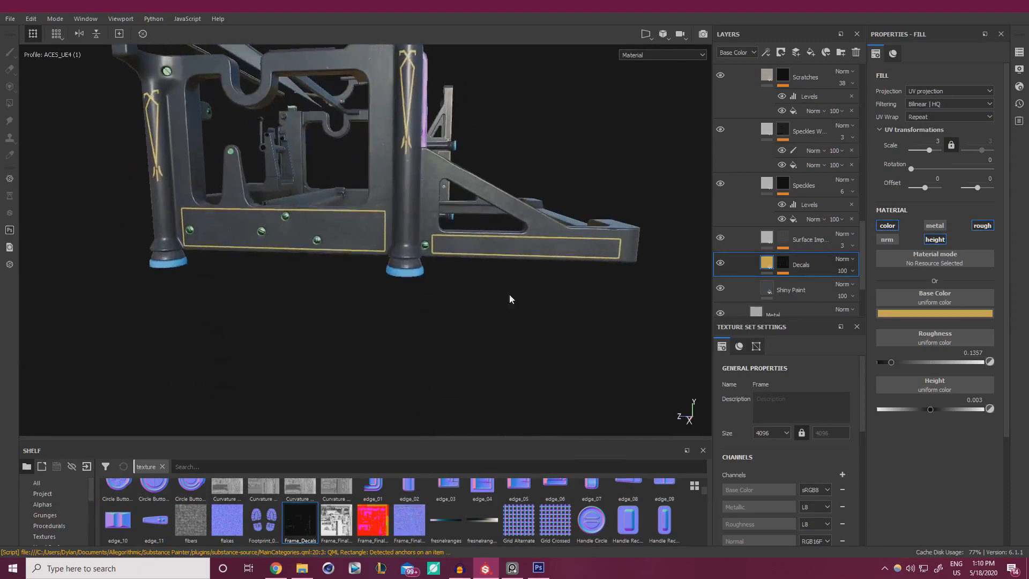
middle_click_drag(659, 324, 583, 333, "alt")
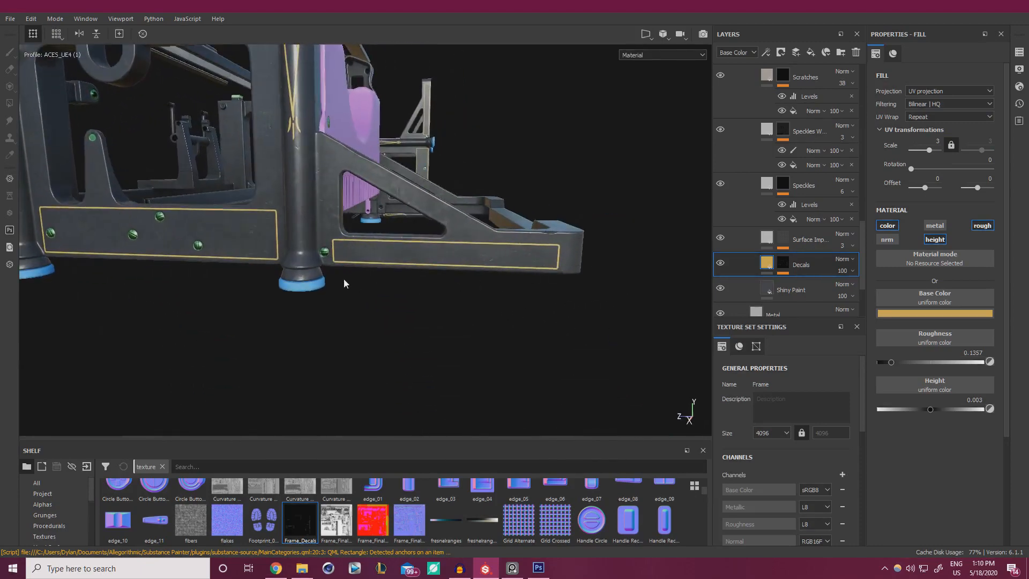
middle_click_drag(282, 259, 388, 262, "alt")
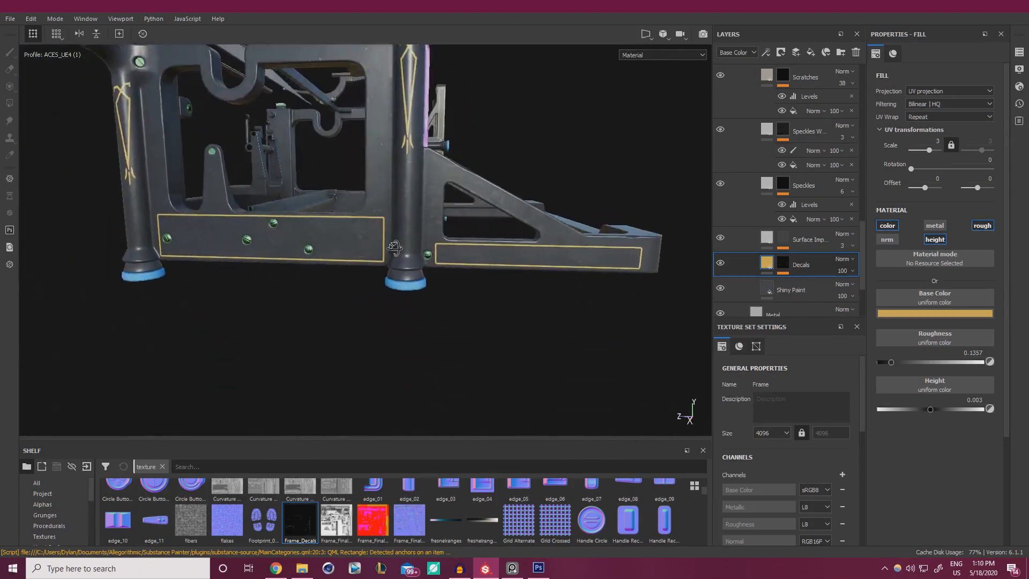
left_click_drag(388, 261, 423, 262, "alt")
right_click_drag(482, 268, 581, 319, "alt")
middle_click_drag(322, 236, 506, 254, "alt")
left_click_drag(506, 254, 477, 250, "alt")
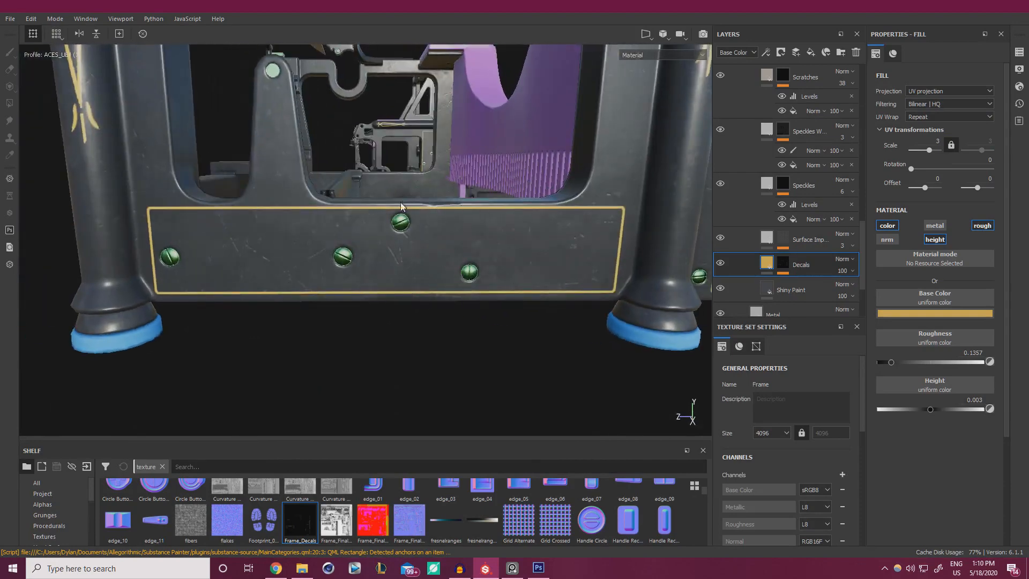
right_click_drag(394, 217, 217, 184, "alt")
left_click_drag(217, 184, 223, 154, "alt")
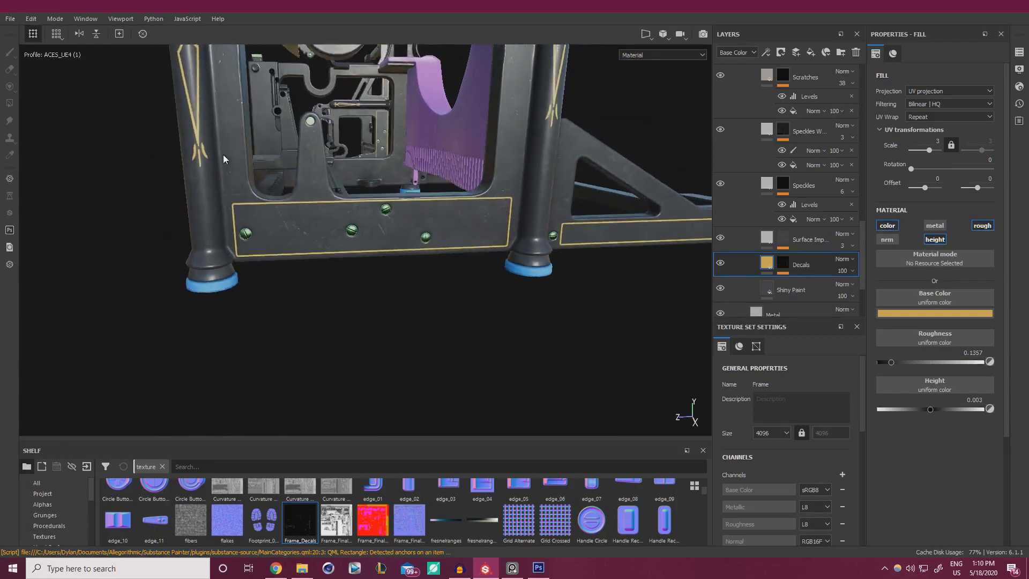
middle_click_drag(214, 65, 207, 132, "alt")
right_click_drag(207, 132, 97, 101, "alt")
middle_click_drag(287, 167, 238, 201, "alt")
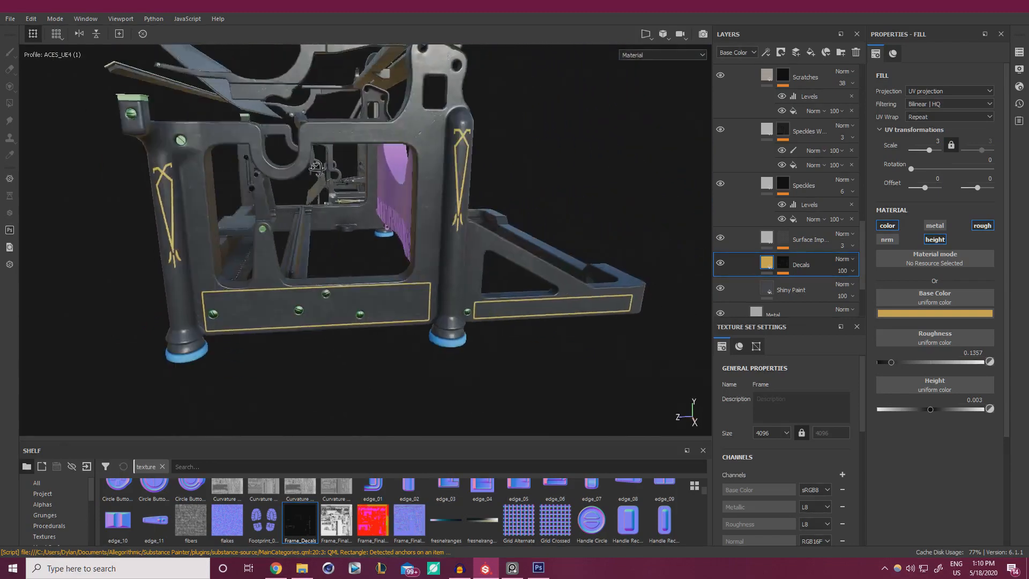
Compare the front bar's No 5 badges and Underwood Standard Typewriter lettering with the typewriter photo in PureRef.
left_click_drag(456, 189, 118, 204, "alt")
middle_click_drag(477, 278, 305, 163, "alt")
left_click_drag(306, 163, 250, 224, "alt")
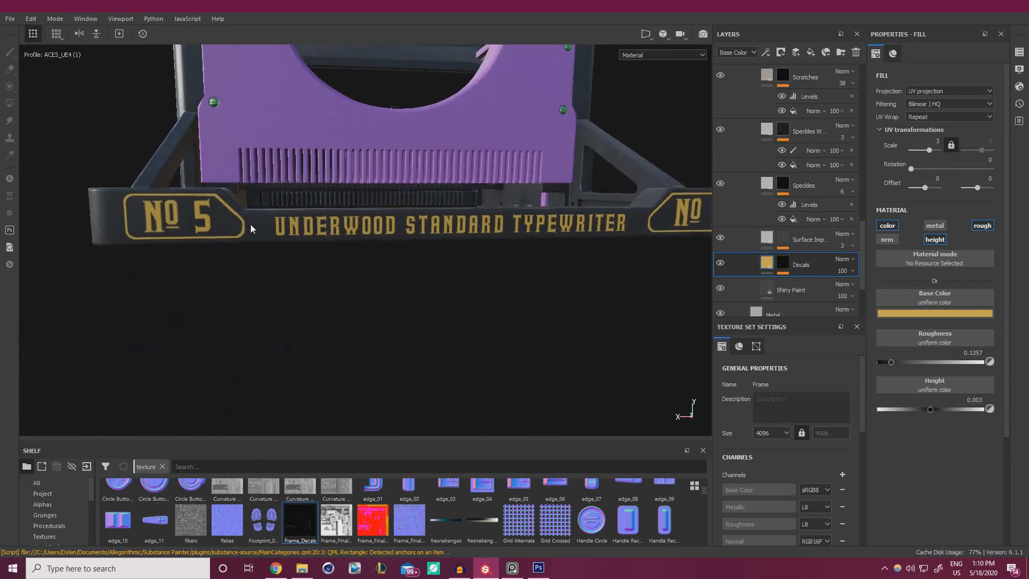
left_click_drag(188, 220, 352, 211, "alt")
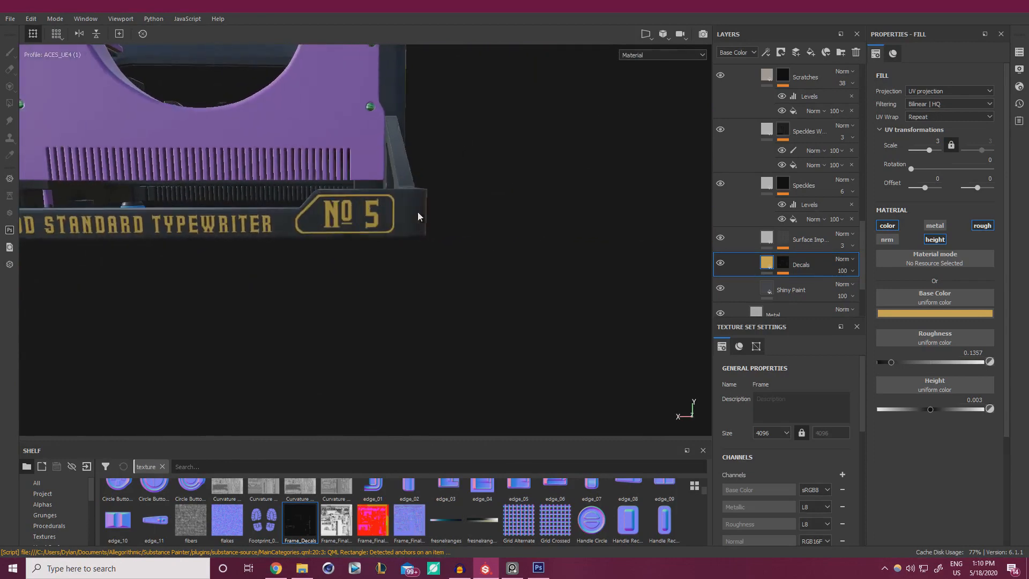
mouse_move(418, 217)
left_mouse_down("alt")
mouse_move(433, 197)
mouse_move(395, 243)
mouse_move(329, 252)
mouse_move(425, 206)
left_mouse_up("alt")
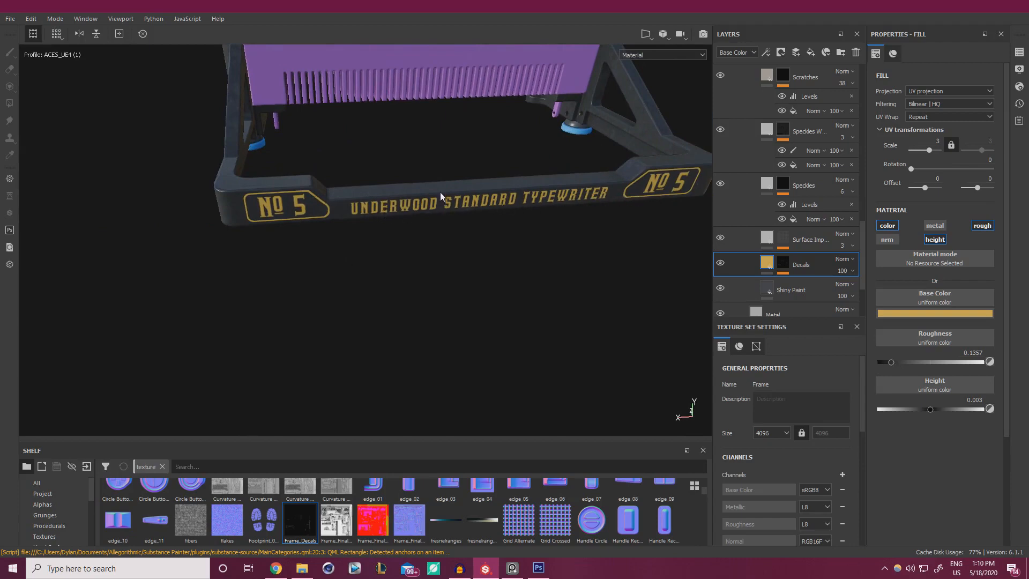
left_click(512, 568)
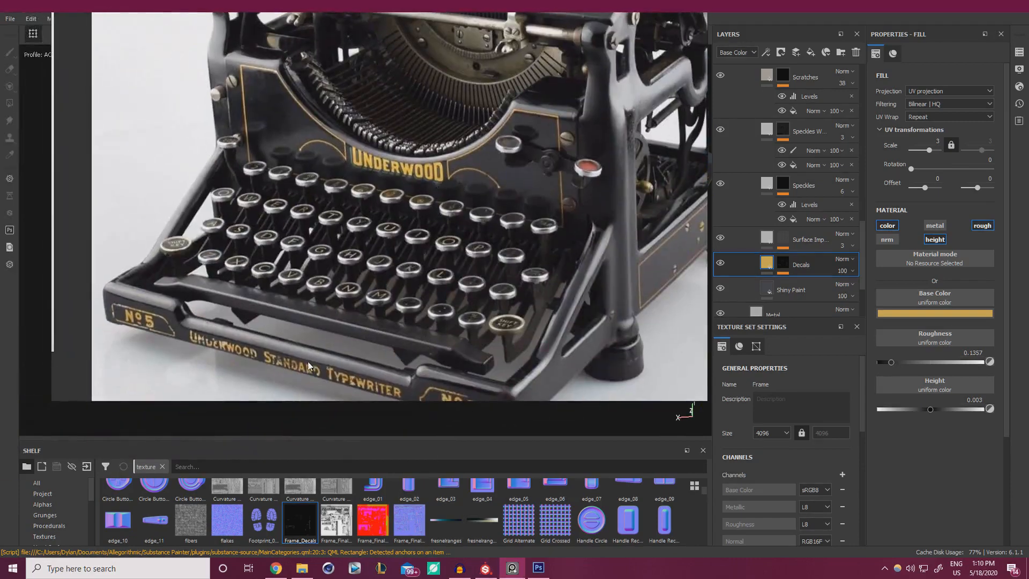
scroll(236, 306, "up", 3)
middle_click_drag(236, 306, 255, 208)
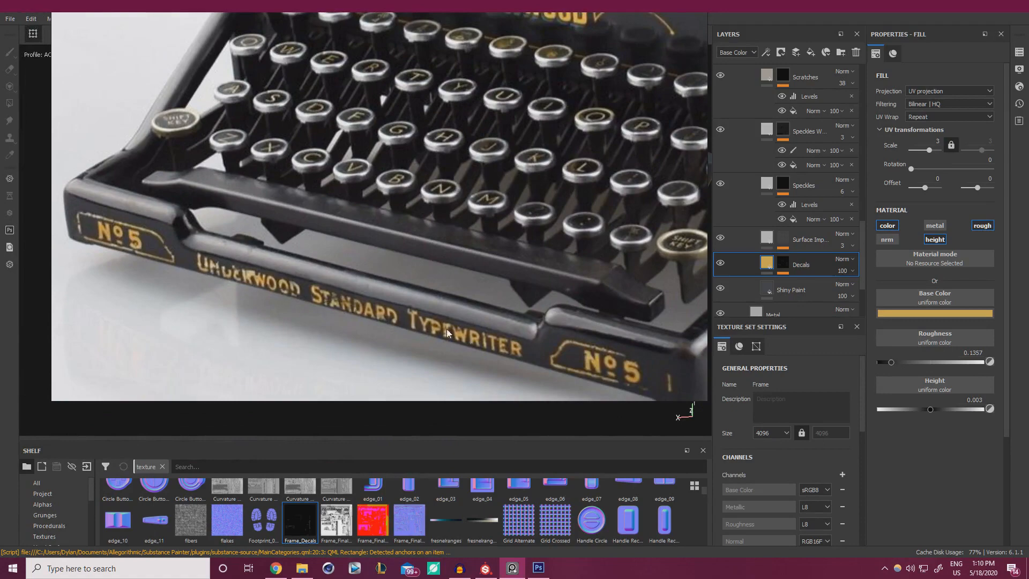
scroll(313, 282, "down", 3)
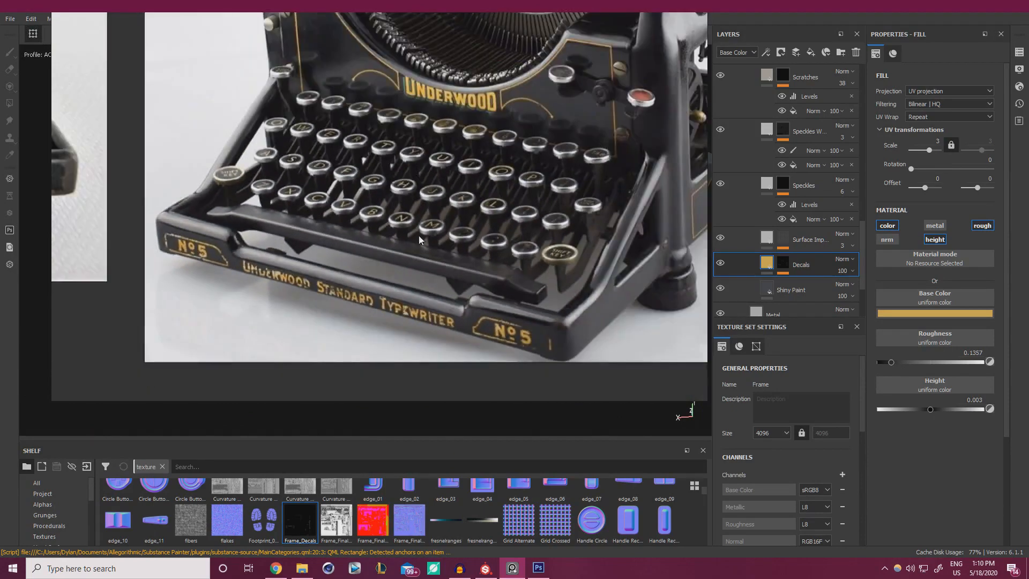
left_click(519, 569)
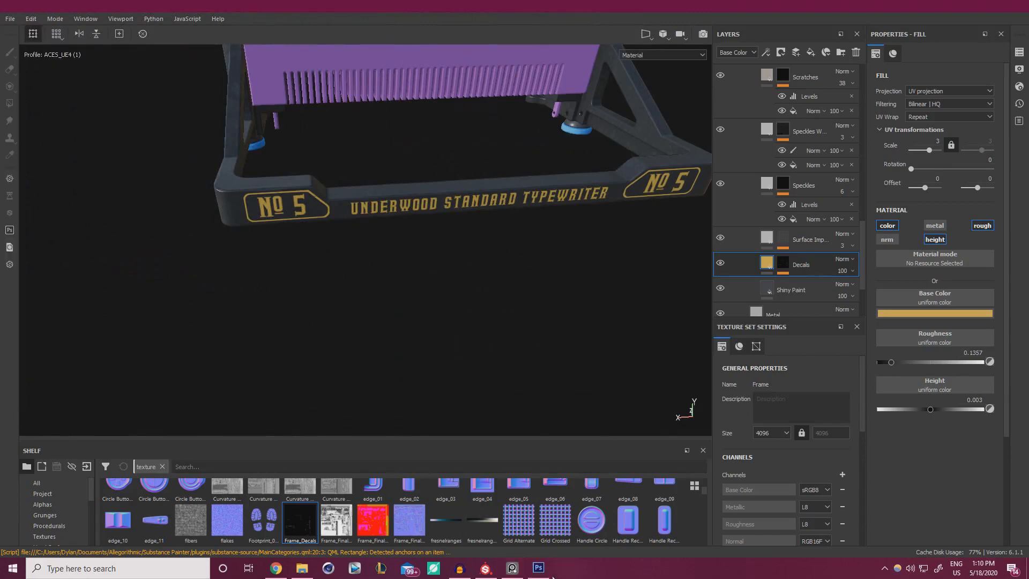
Switch to Photoshop and open the Frame_Decals PSD from the Frame folder.
left_click(538, 568)
left_click(27, 6)
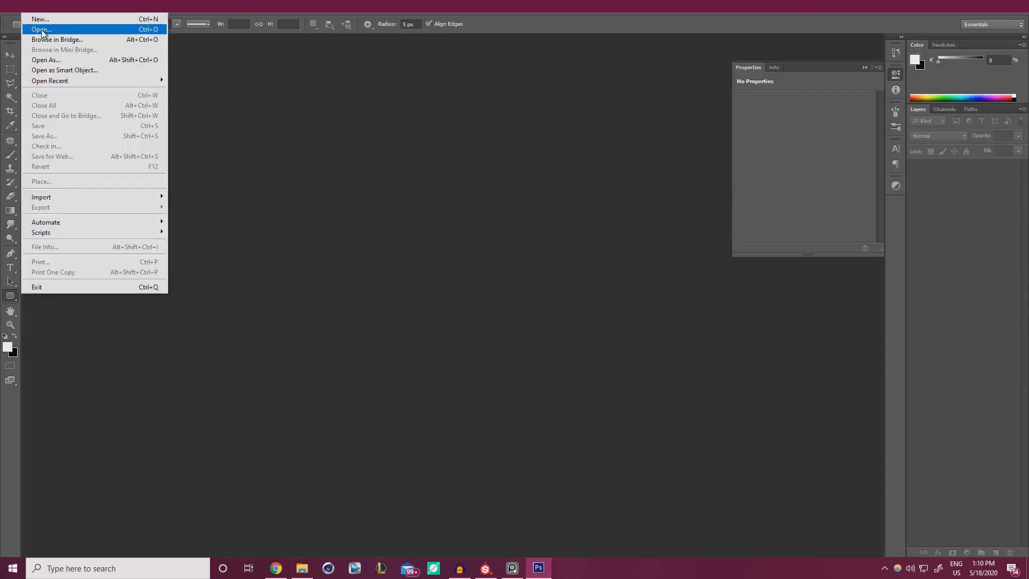
left_click(41, 30)
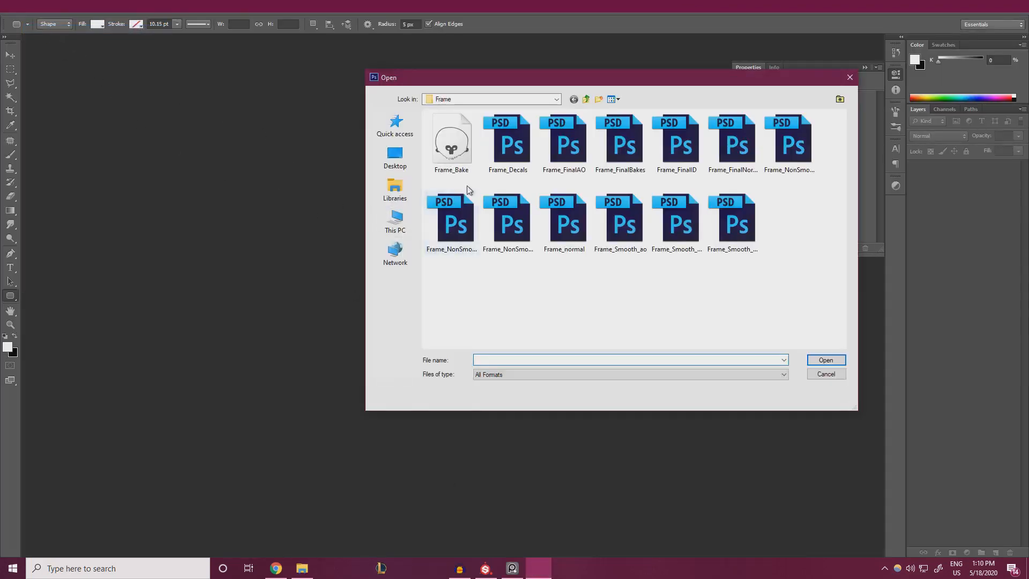
double_click(507, 152)
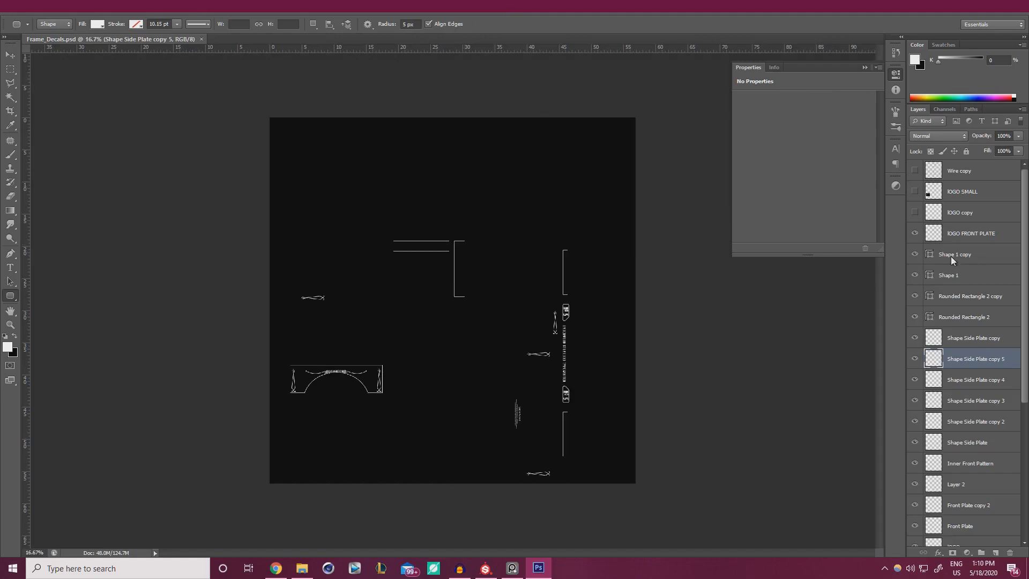
Show the Wire copy layer over the decals and collapse the Properties panel covering the canvas.
left_click(916, 171)
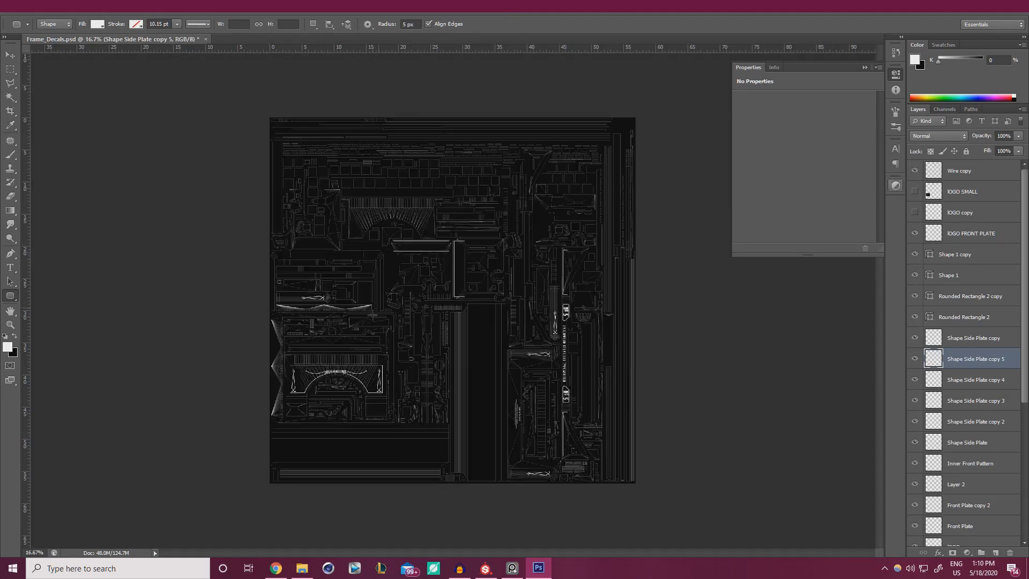
scroll(344, 312, "up", 5, "alt")
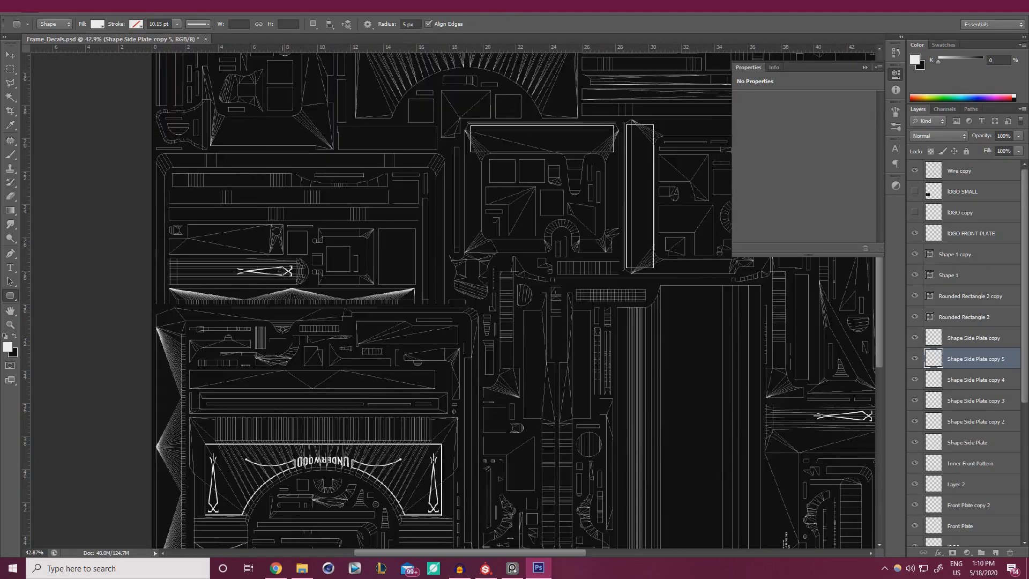
scroll(283, 271, "down", 2)
scroll(509, 300, "down", 4, "ctrl")
scroll(767, 322, "down", 1)
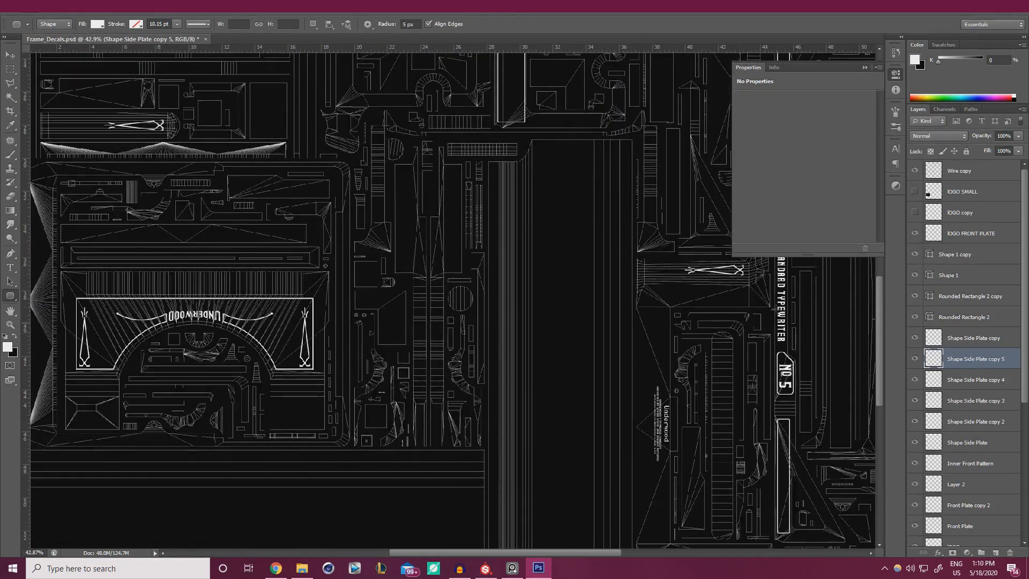
left_click(866, 68)
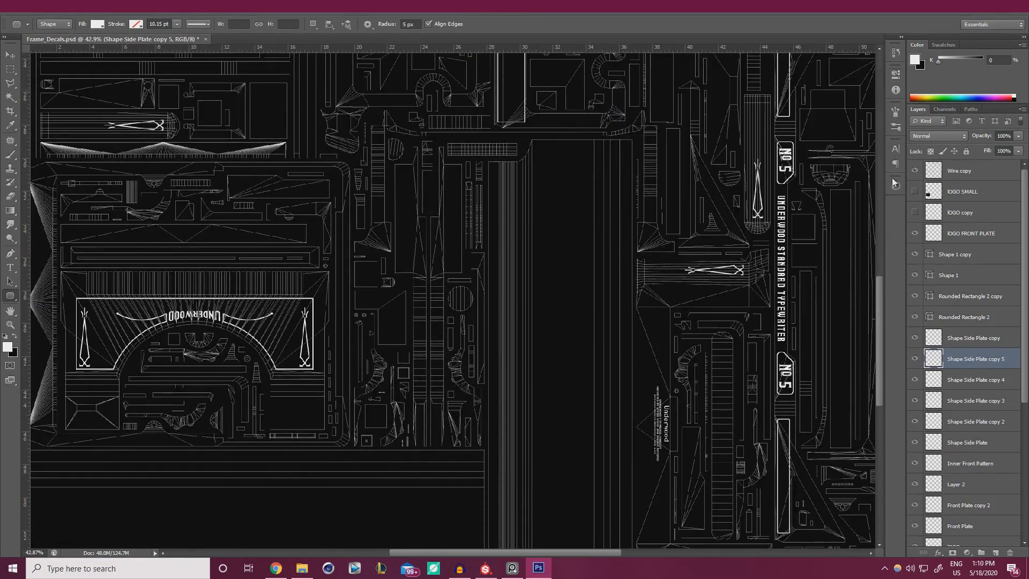
Identify the decals on Shape Side Plate copy 5 and copy 4 by toggling their visibility, and delete both layers.
left_click(916, 358)
scroll(788, 382, "down", 2, "alt")
scroll(730, 343, "down", 3, "ctrl")
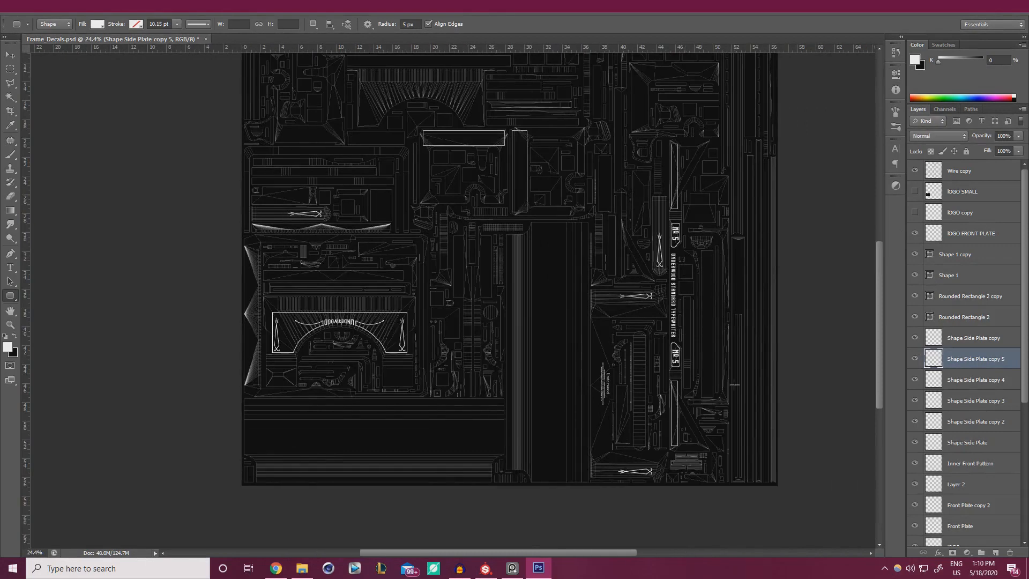
scroll(732, 383, "up", 3, "alt")
left_click(915, 360)
left_click(915, 359)
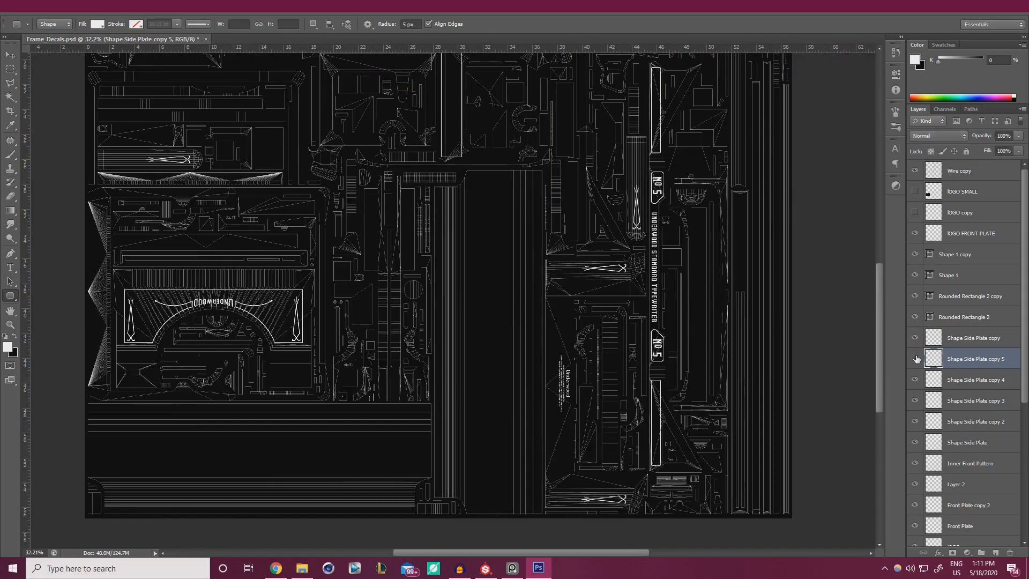
left_click(916, 359)
left_click(916, 359)
left_click(916, 380)
left_click(916, 381)
left_click(957, 379, "shift")
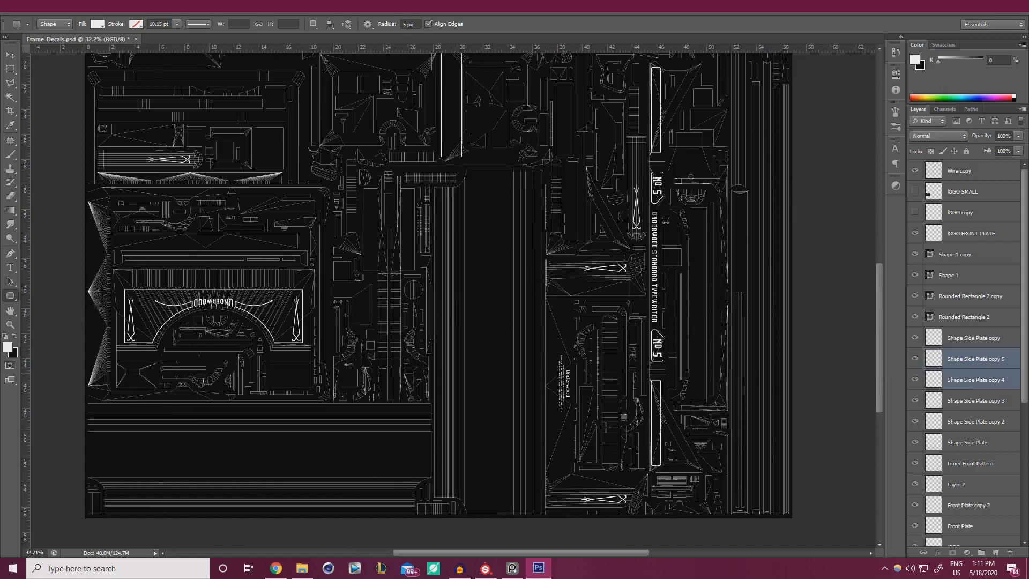
key("Delete")
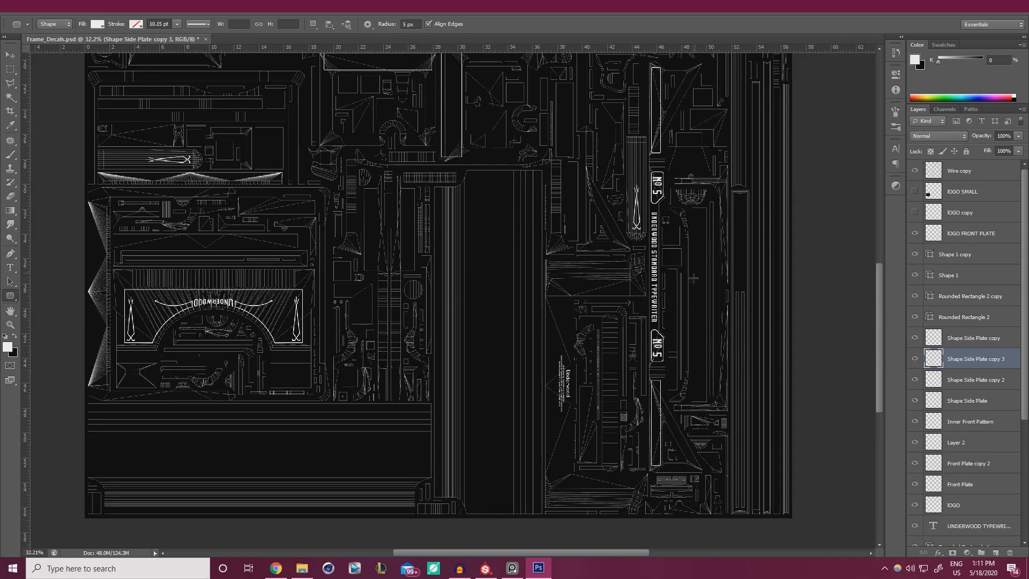
Identify which layers hold the No 5 badge's lettering and outline by toggling layer visibility.
scroll(693, 278, "up", 3, "alt")
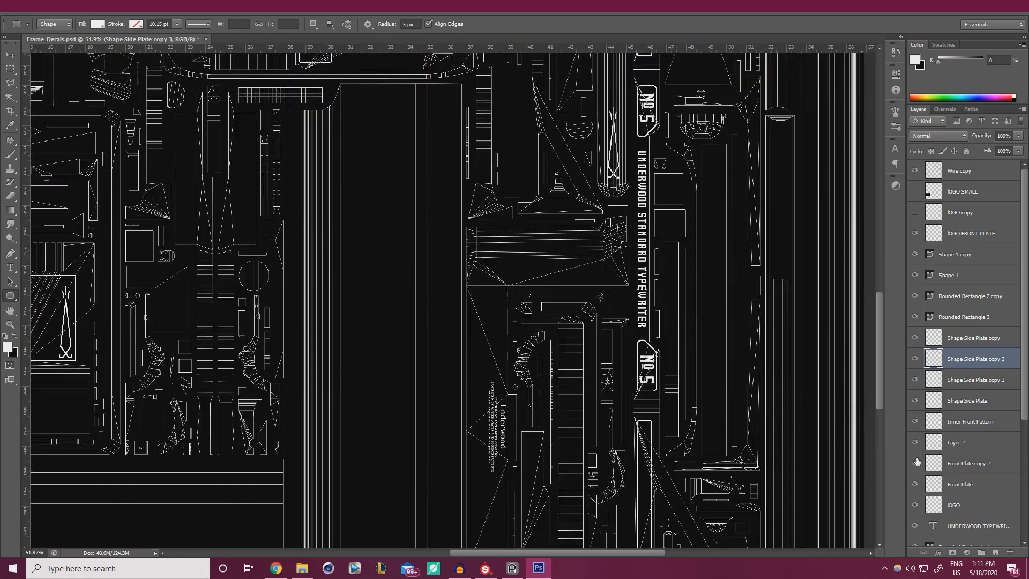
scroll(917, 462, "down", 3)
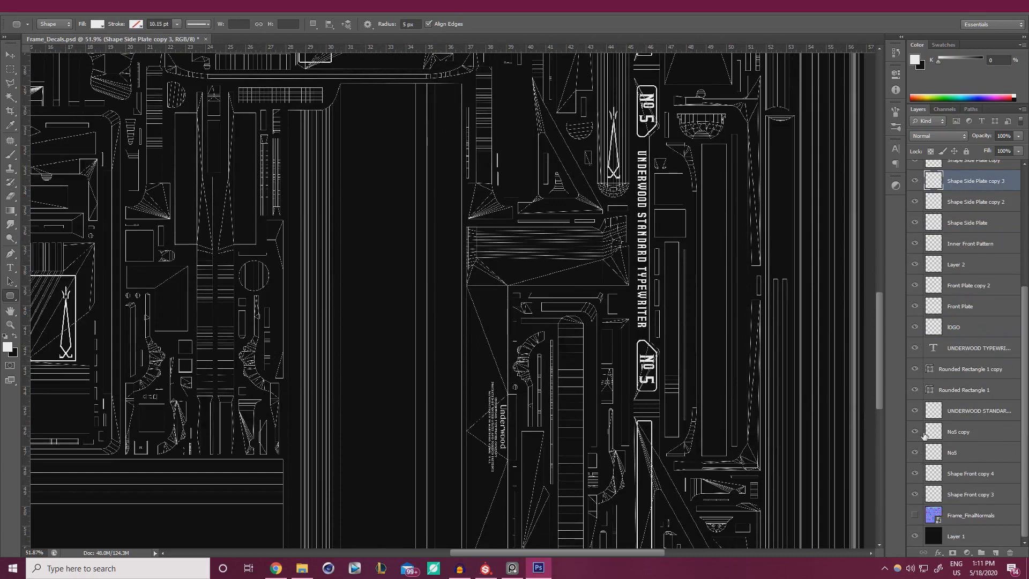
left_click(918, 432)
left_click(921, 434)
left_click(919, 495)
left_click(919, 496)
left_click(916, 455)
left_click(917, 454)
Shift the No5 lettering together with its Shape Front copy 3 outline upward to Y 2164.50, away from the Underwood lettering.
left_click(973, 453)
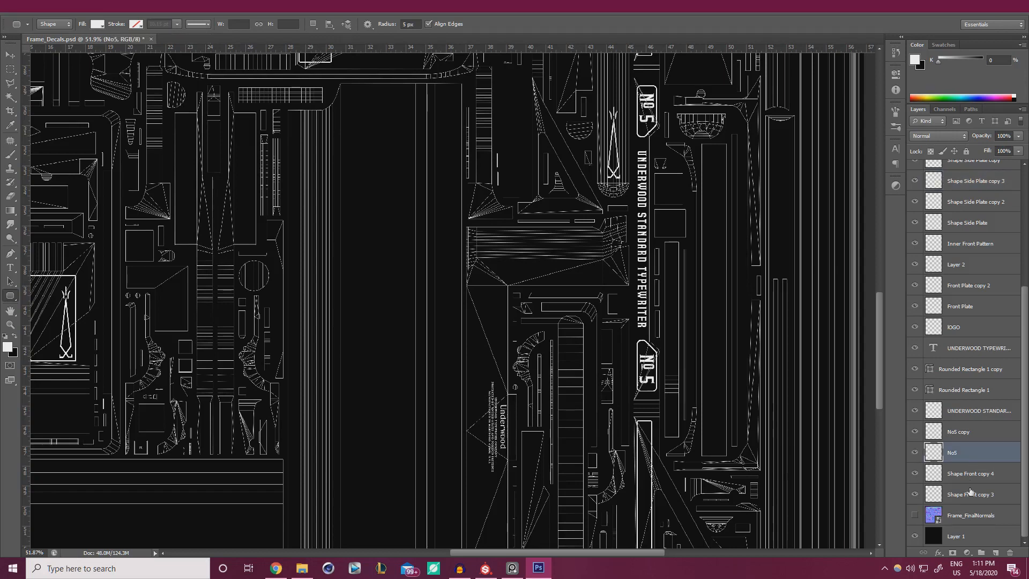
left_click(970, 494, "ctrl")
scroll(730, 228, "up", 2, "alt")
key("ctrl+t")
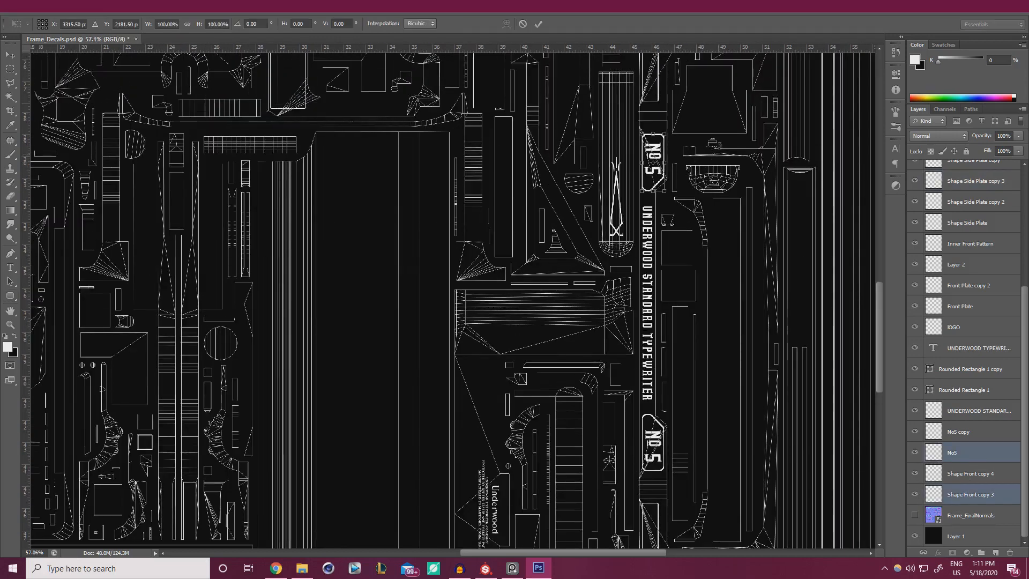
scroll(713, 157, "up", 5, "alt")
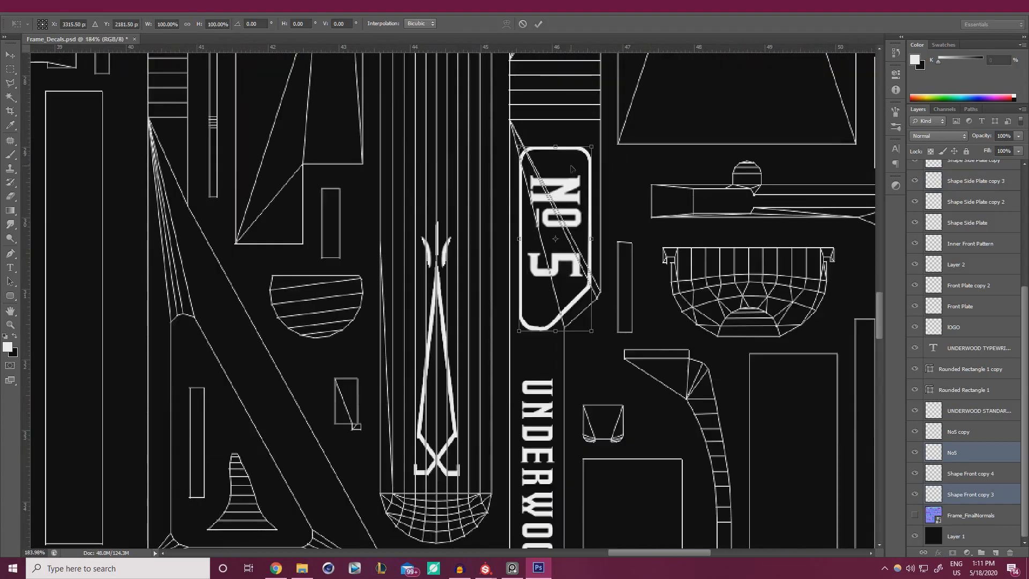
left_click_drag(571, 169, 571, 152)
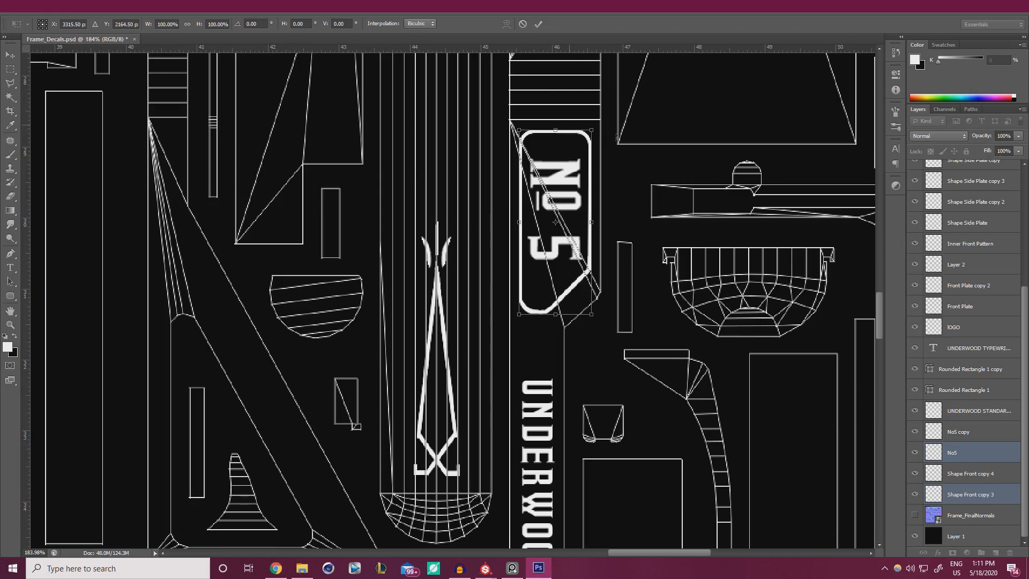
left_click(538, 24)
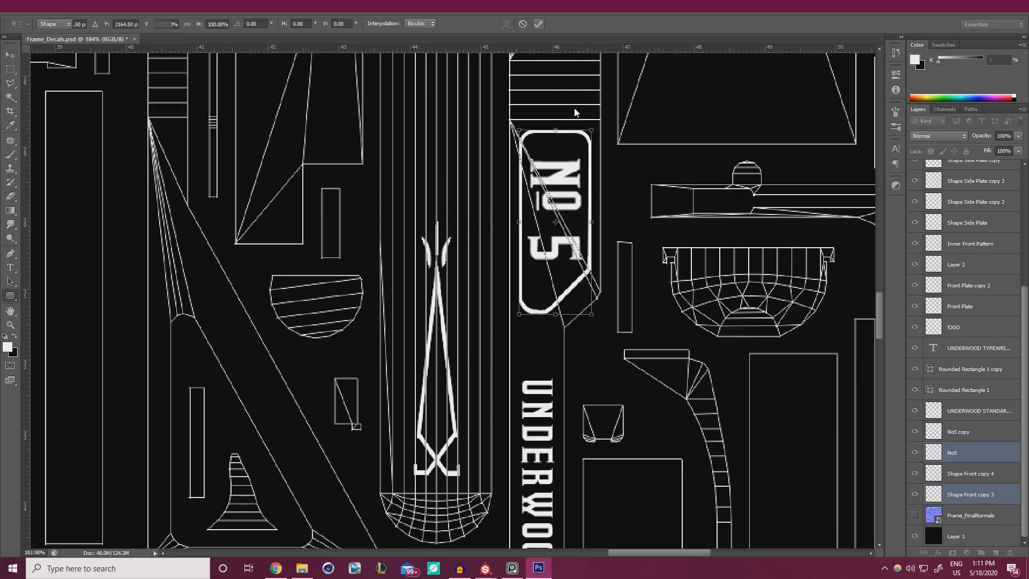
Shift the No5 copy lettering together with its Shape Front copy 4 outline downward to Y 3111.50.
scroll(567, 313, "down", 2, "alt")
left_click(971, 474)
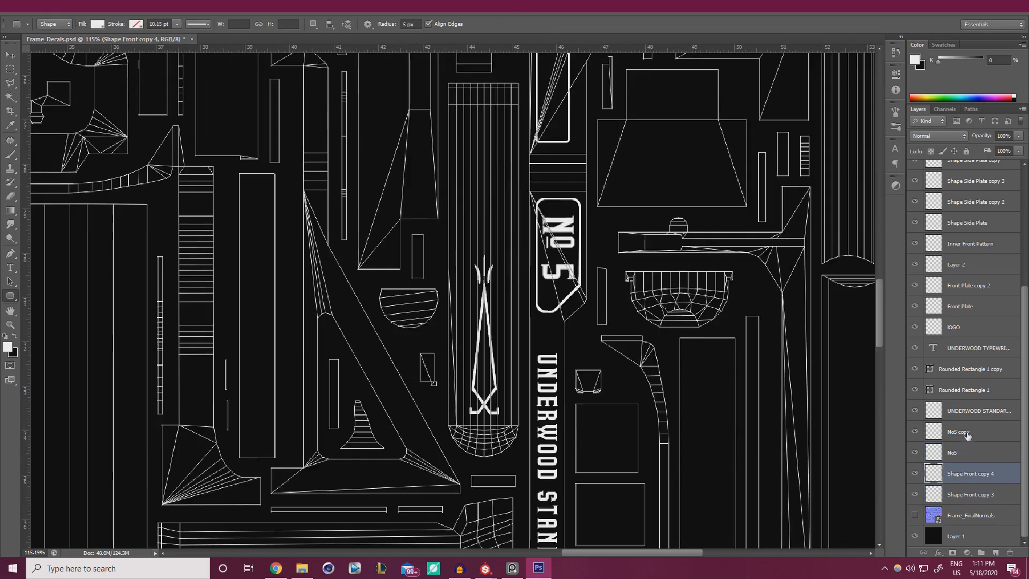
left_click(959, 432, "ctrl")
key("ctrl+t")
scroll(632, 361, "down", 2)
scroll(619, 370, "down", 14)
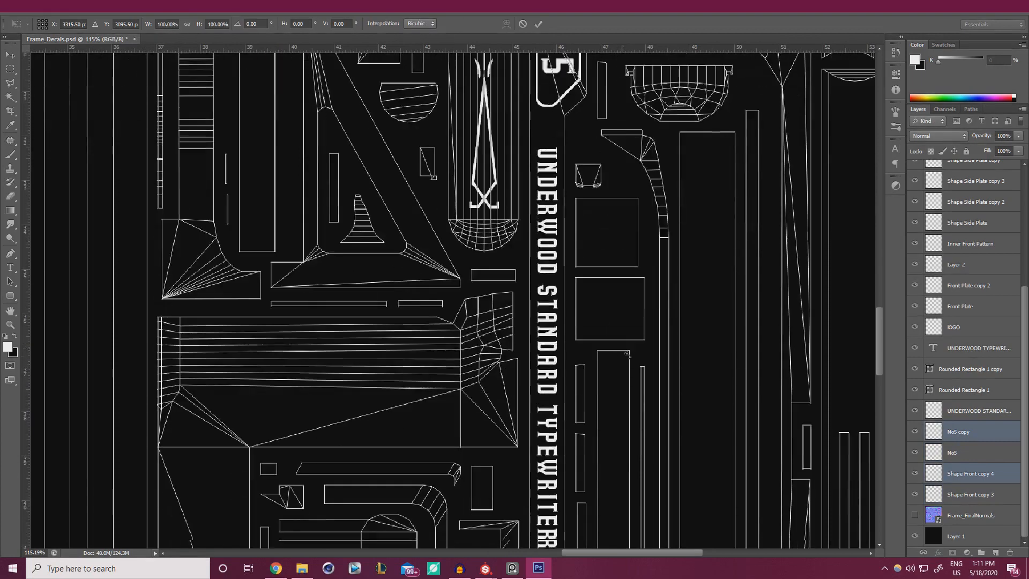
scroll(559, 394, "down", 1)
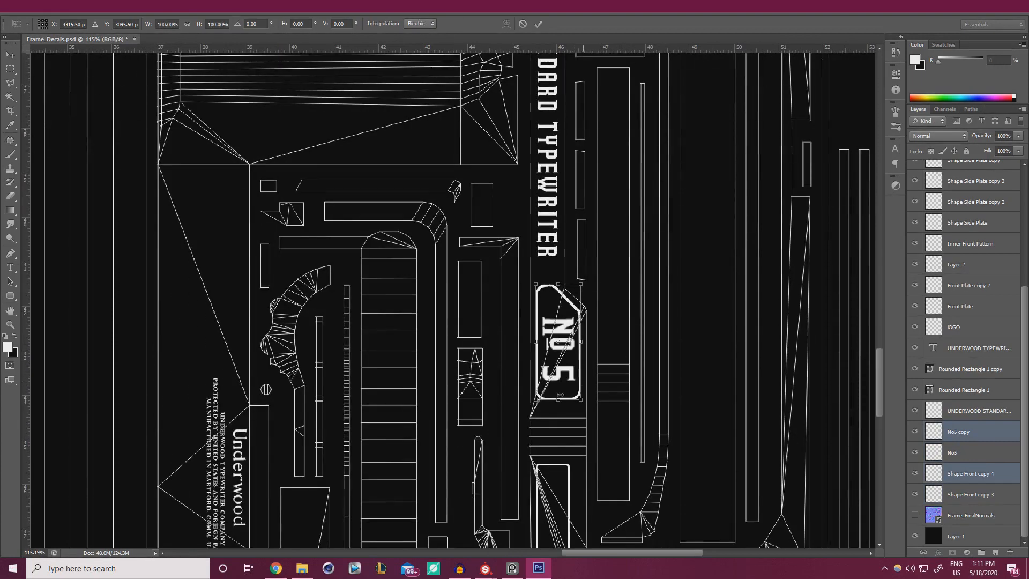
scroll(558, 392, "up", 2, "alt")
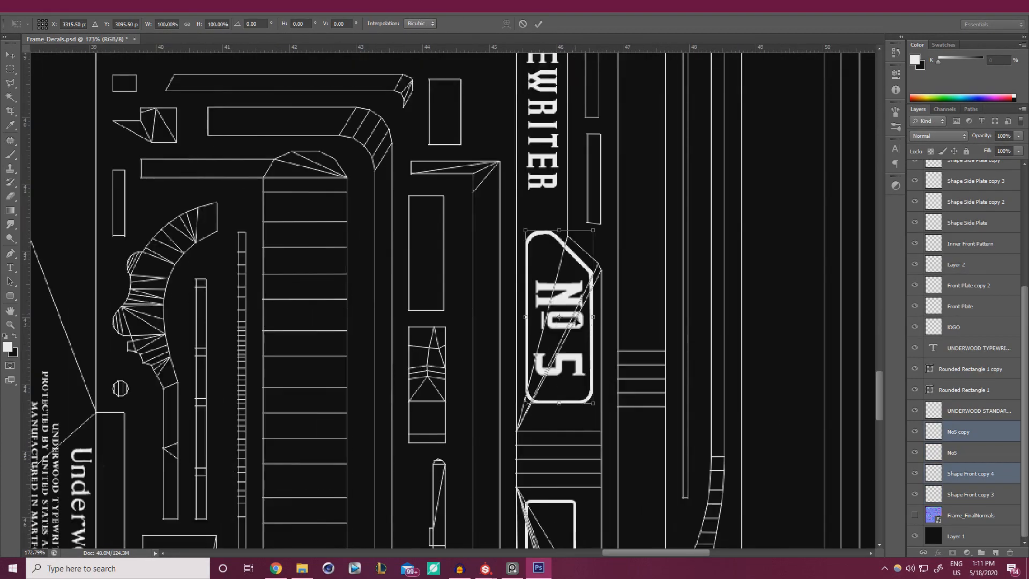
left_click_drag(577, 322, 577, 337)
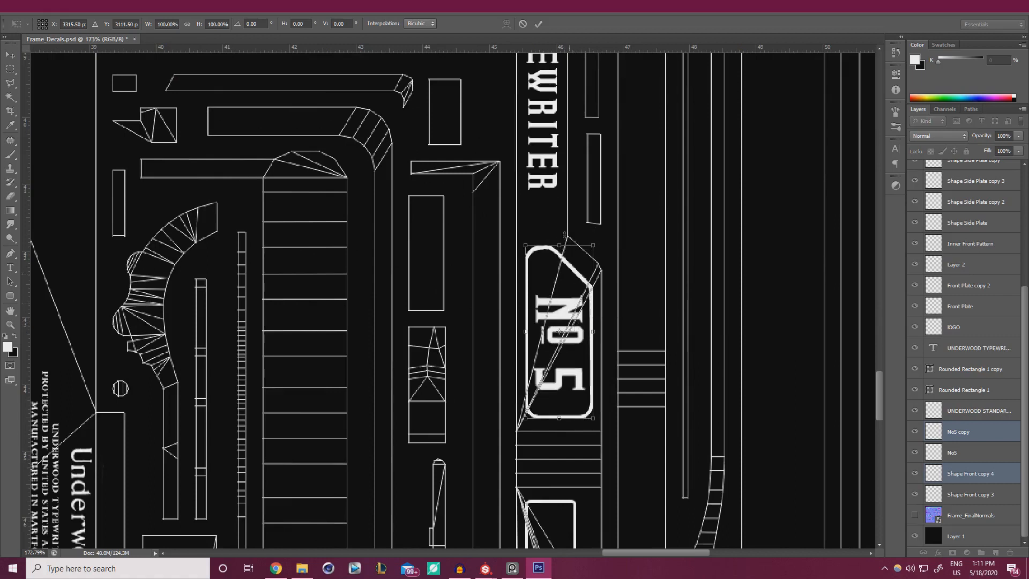
scroll(599, 199, "right", 3)
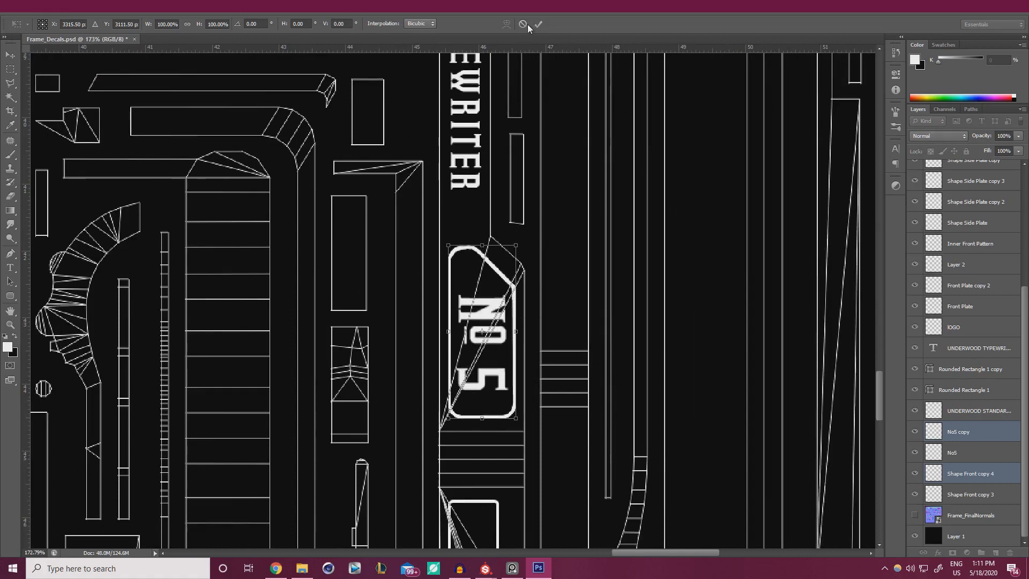
left_click(539, 24)
scroll(549, 212, "down", 3, "alt")
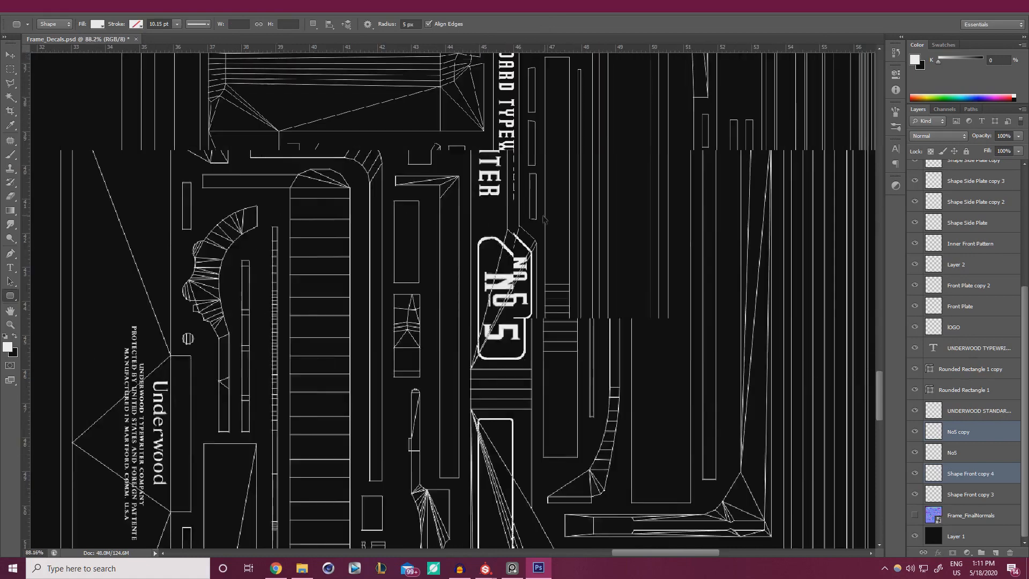
scroll(589, 317, "up", 3)
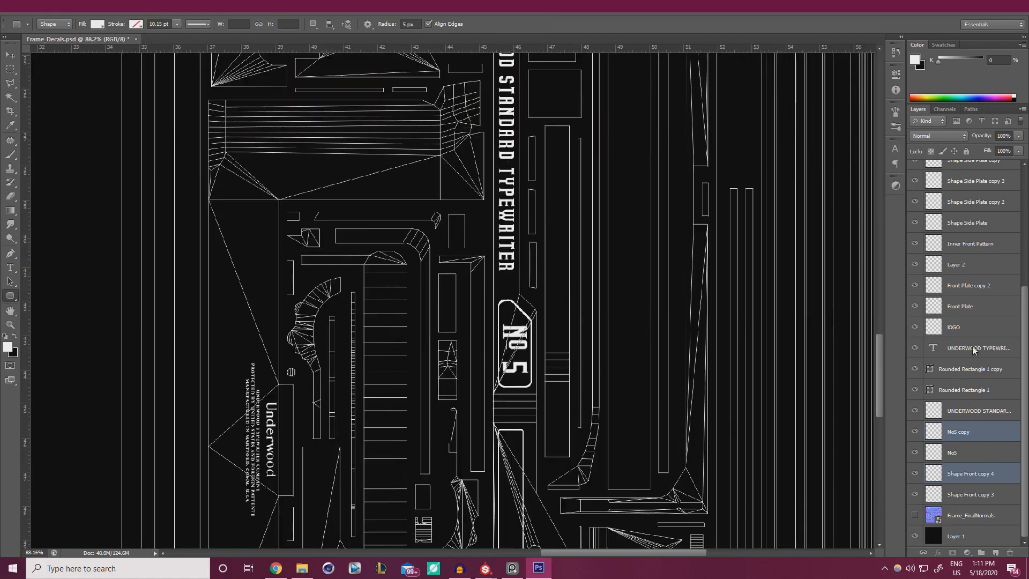
left_click(979, 349)
scroll(470, 218, "up", 2)
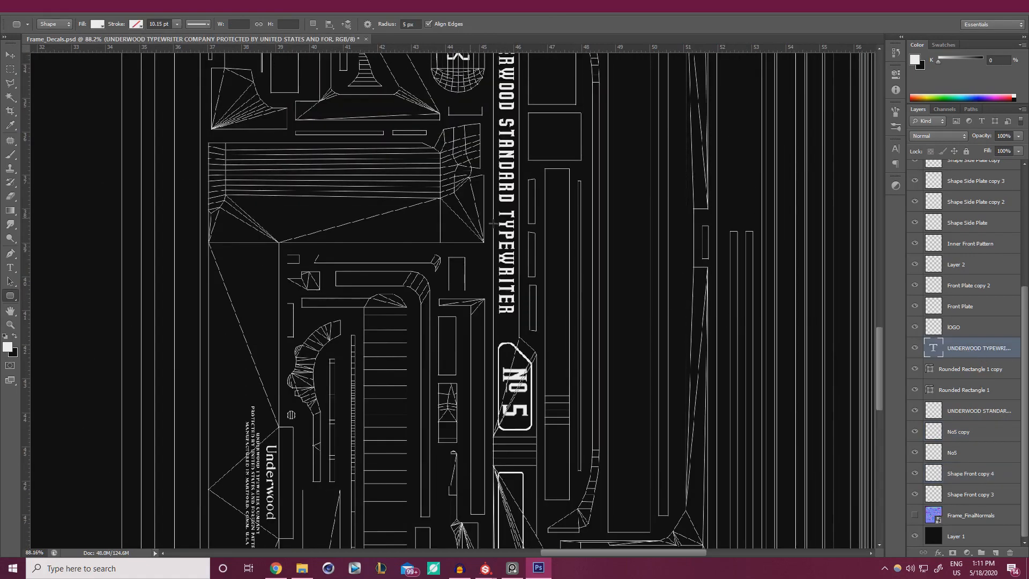
scroll(492, 223, "up", 4)
scroll(526, 241, "up", 2)
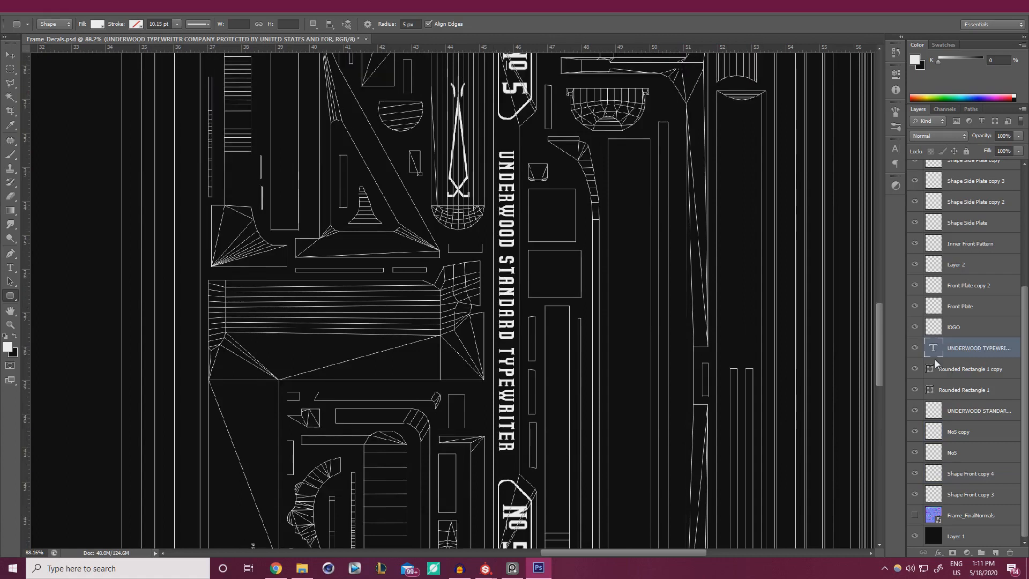
key("ctrl+t")
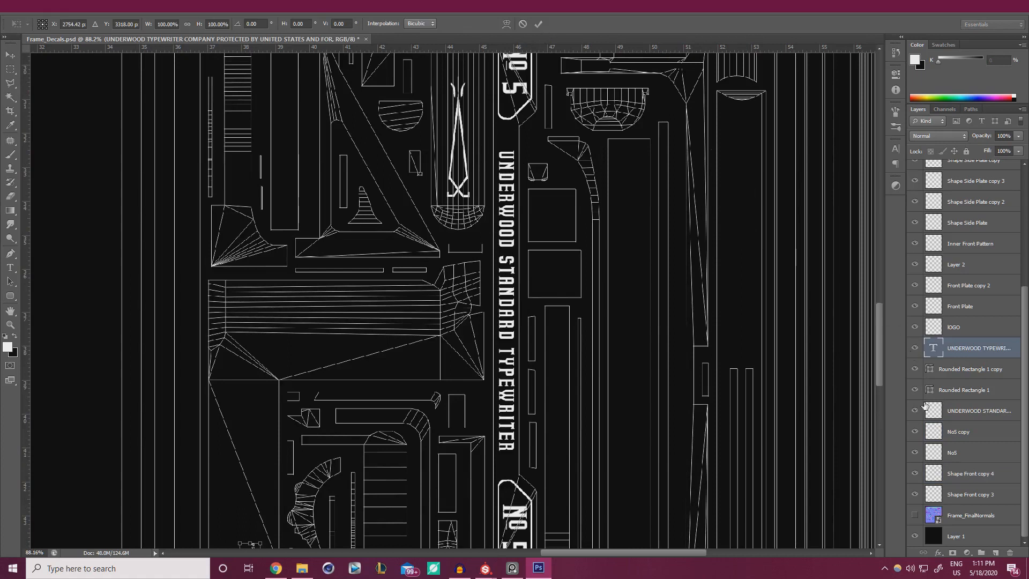
scroll(942, 327, "up", 5)
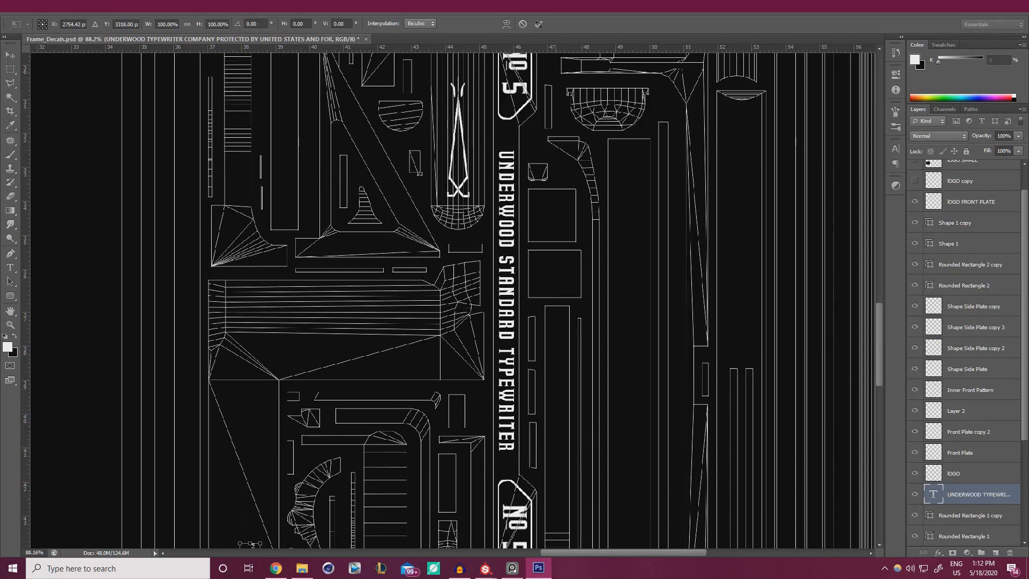
left_click(538, 24)
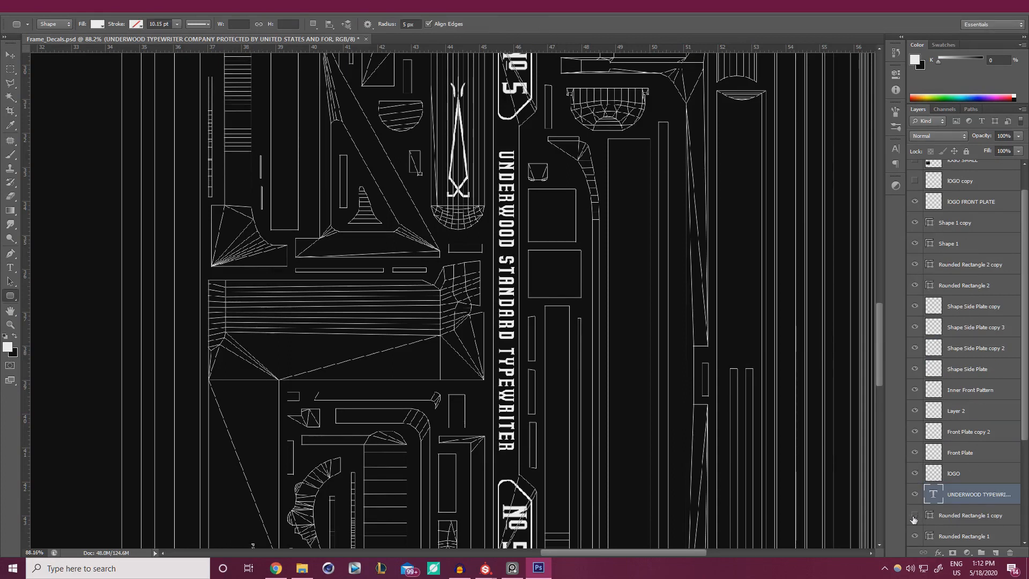
Find the layer holding the UNDERWOOD STANDARD TYPEWRITER lettering by toggling layer visibility.
left_click(913, 431)
left_click(914, 412)
left_click(914, 412)
left_click(914, 393)
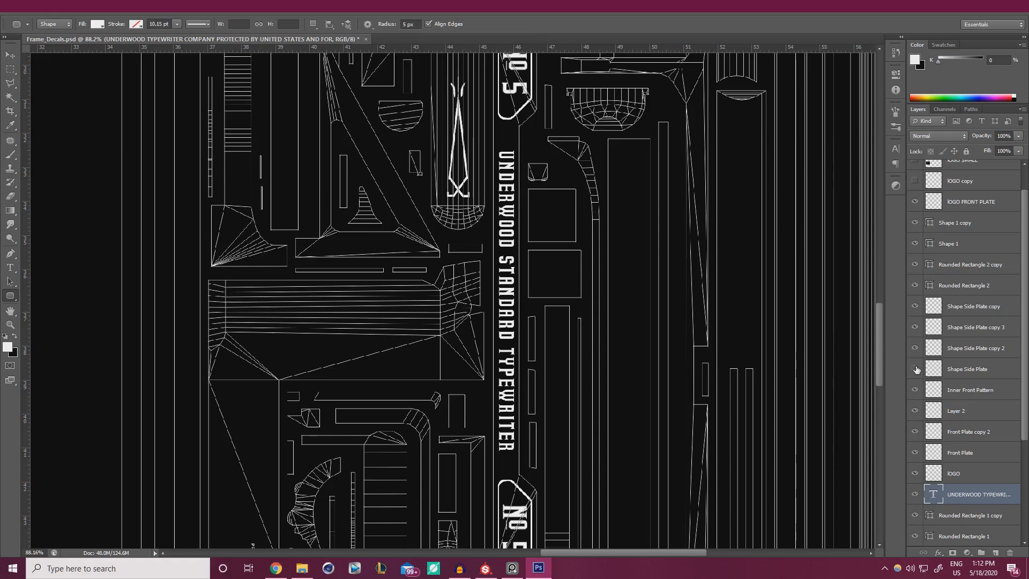
left_click(915, 369)
left_click(915, 327)
scroll(928, 230, "up", 2)
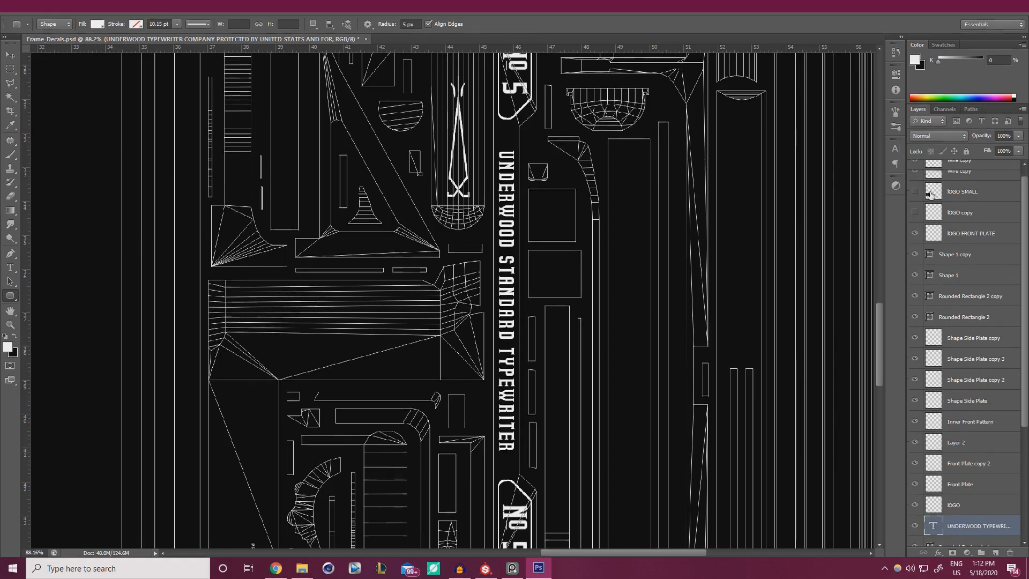
scroll(968, 300, "down", 9)
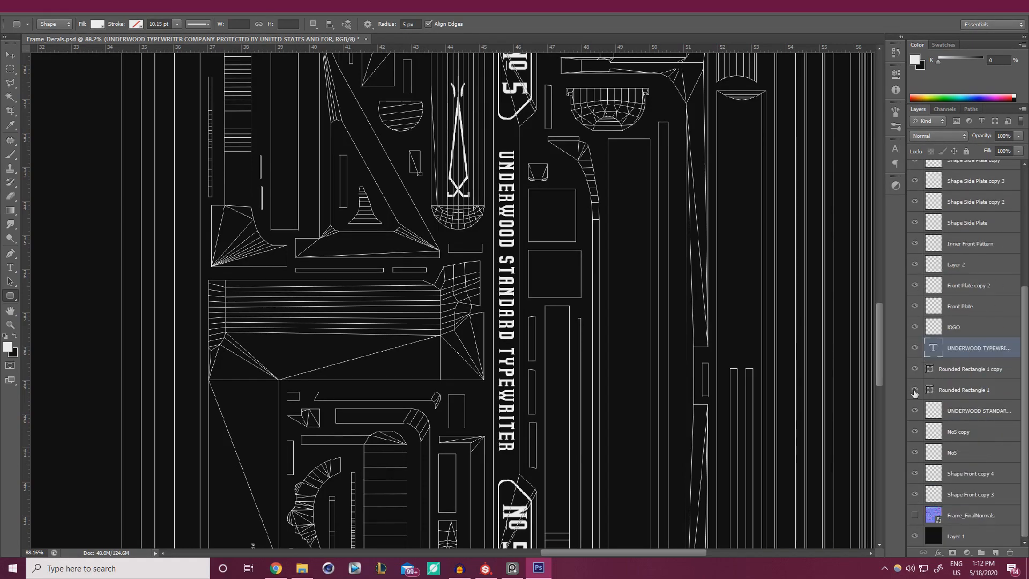
left_click(916, 411)
left_click(916, 411)
Scale the UNDERWOOD STANDARD TYPEWRITER lettering to about 74% around its centre and nudge it sideways between the No 5 badges.
left_click(985, 416)
key("ctrl+t")
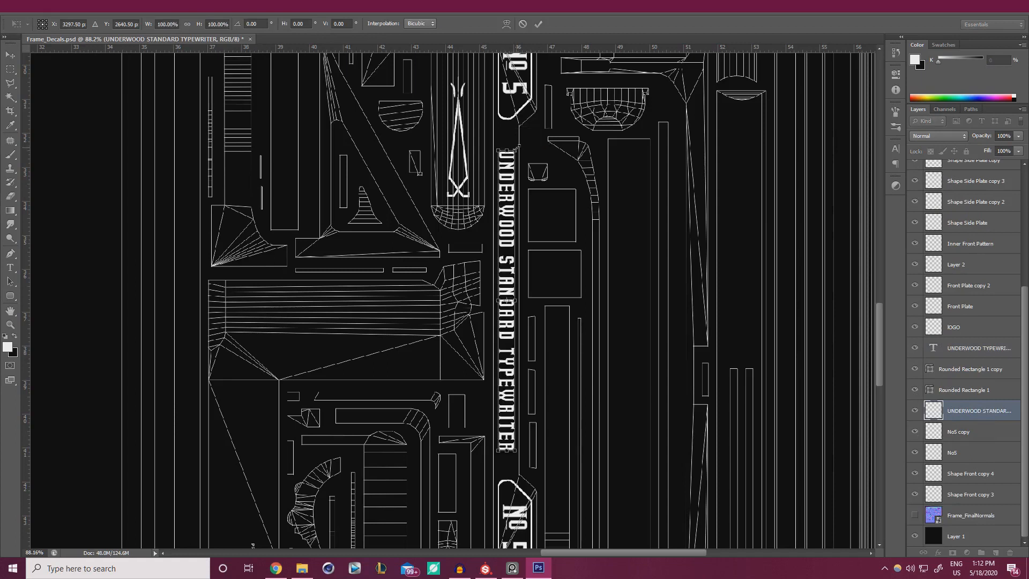
mouse_move(499, 151)
left_mouse_down("alt")
mouse_move(497, 142)
mouse_move(495, 188)
mouse_move(496, 170)
left_mouse_up("alt")
scroll(504, 229, "up", 3, "alt")
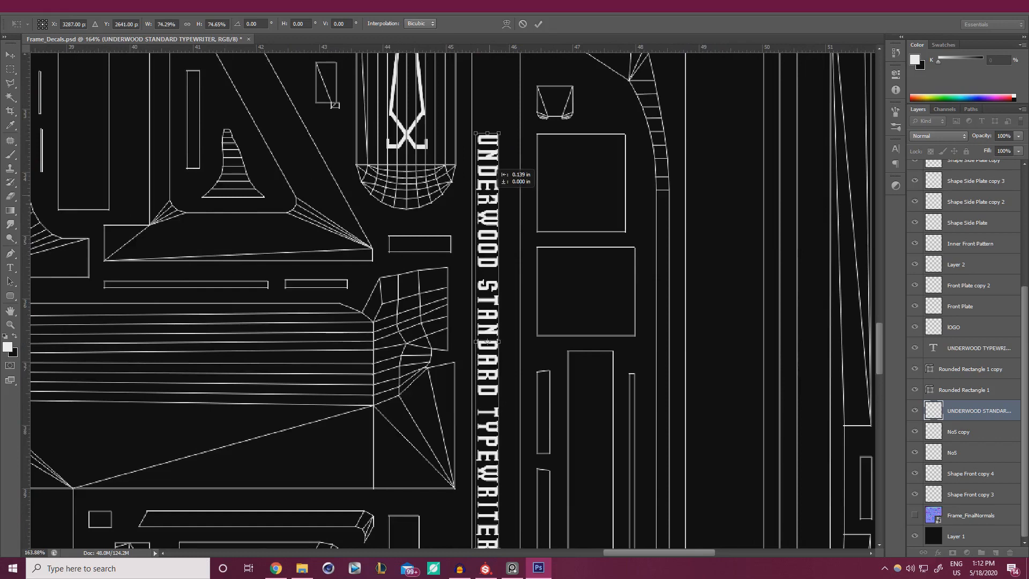
left_click_drag(491, 196, 495, 197)
left_click(538, 25)
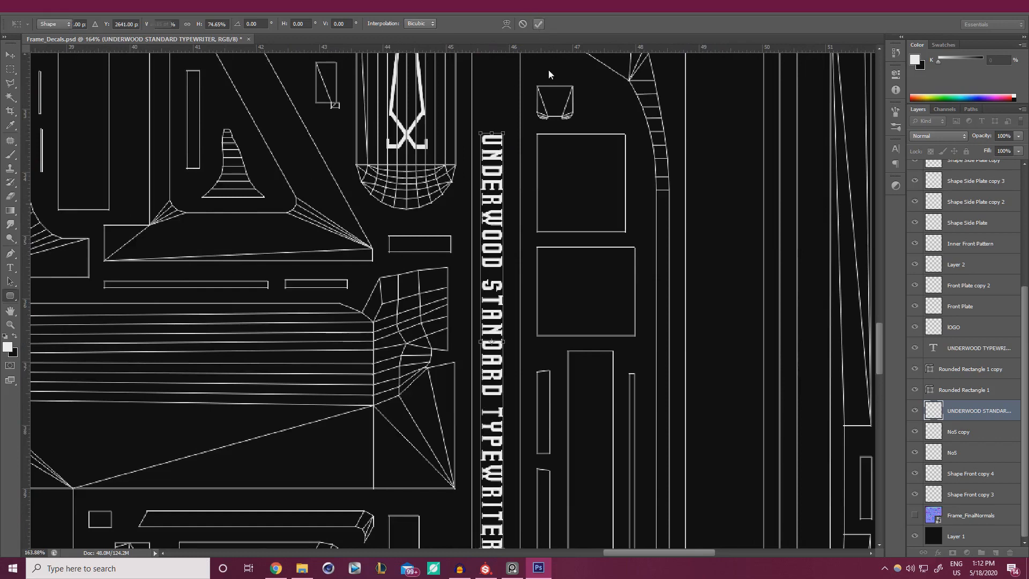
scroll(572, 238, "down", 2, "alt")
scroll(572, 241, "down", 5, "alt")
scroll(578, 255, "up", 4, "alt")
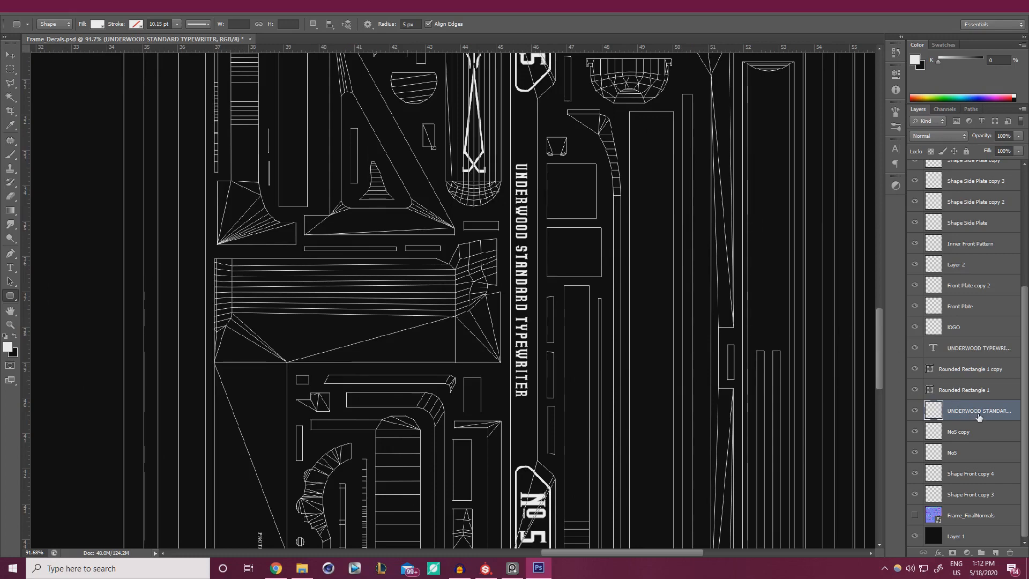
Delete the UNDERWOOD STANDARD TYPEWRITER lettering layer between the two No 5 badges.
key("Delete")
scroll(435, 244, "down", 2, "alt")
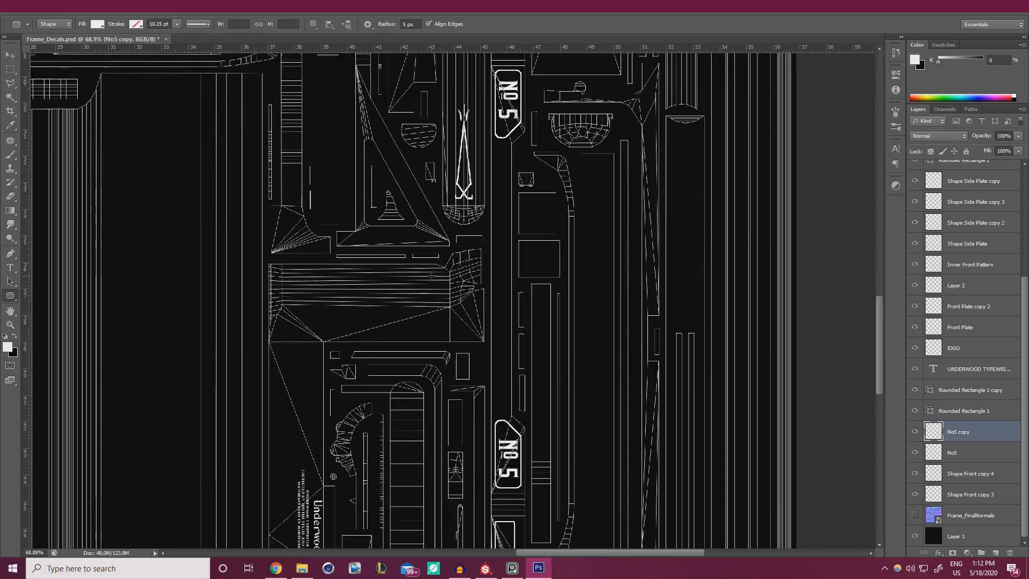
scroll(431, 276, "down", 1, "alt")
scroll(431, 276, "down", 3)
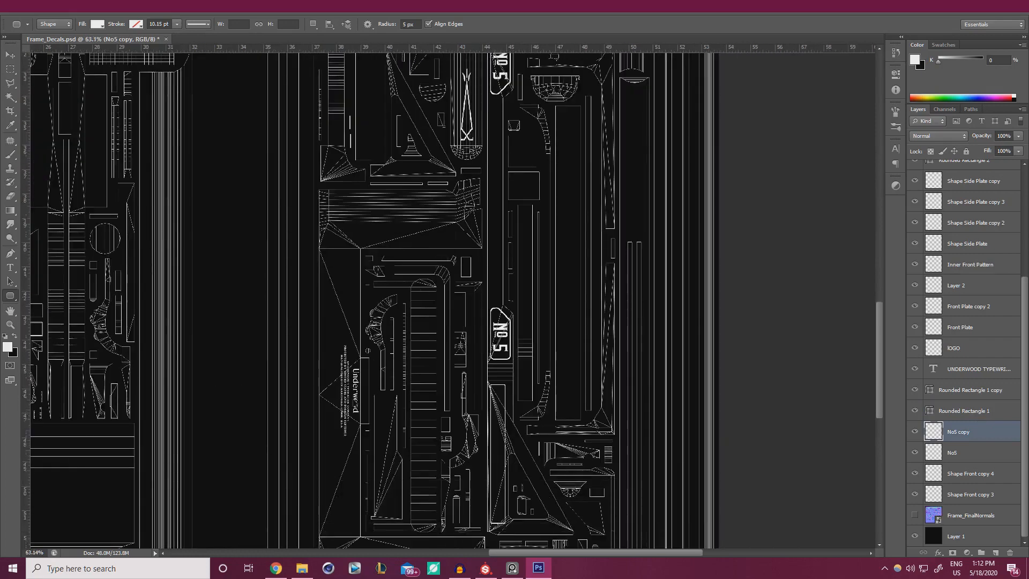
scroll(353, 416, "up", 5, "alt")
scroll(614, 340, "up", 3)
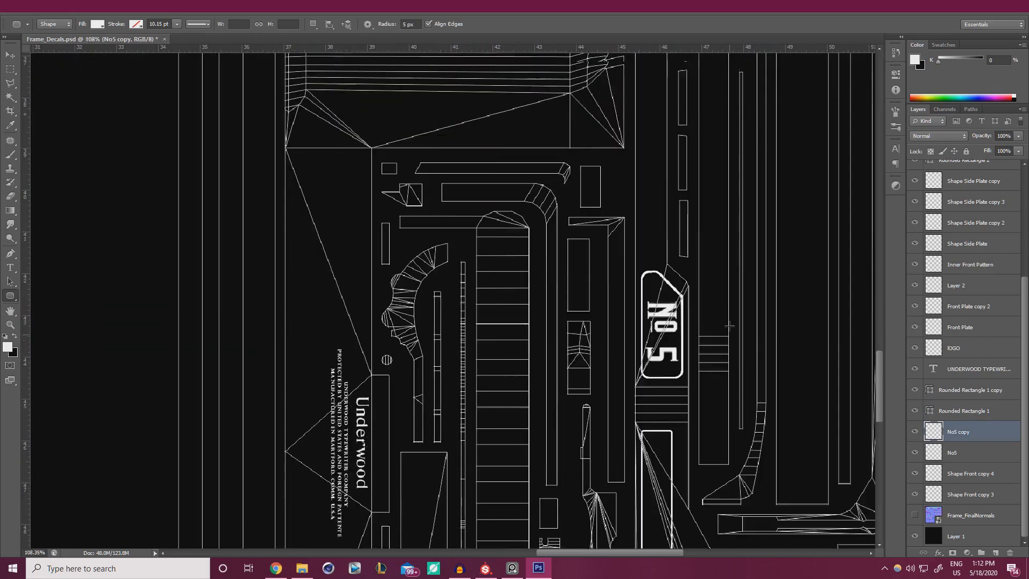
scroll(694, 311, "down", 2, "alt")
scroll(694, 311, "down", 3)
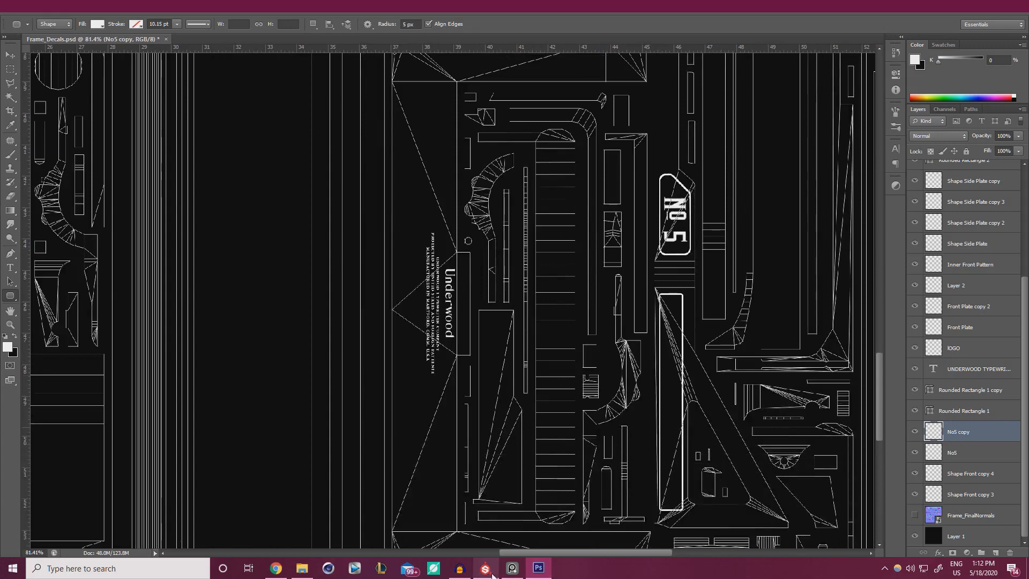
Switch to Substance Painter to inspect the gold outlines on the frame's lower side rail, and return to the decal document in Photoshop.
left_click(485, 569)
left_click_drag(573, 225, 452, 205, "alt")
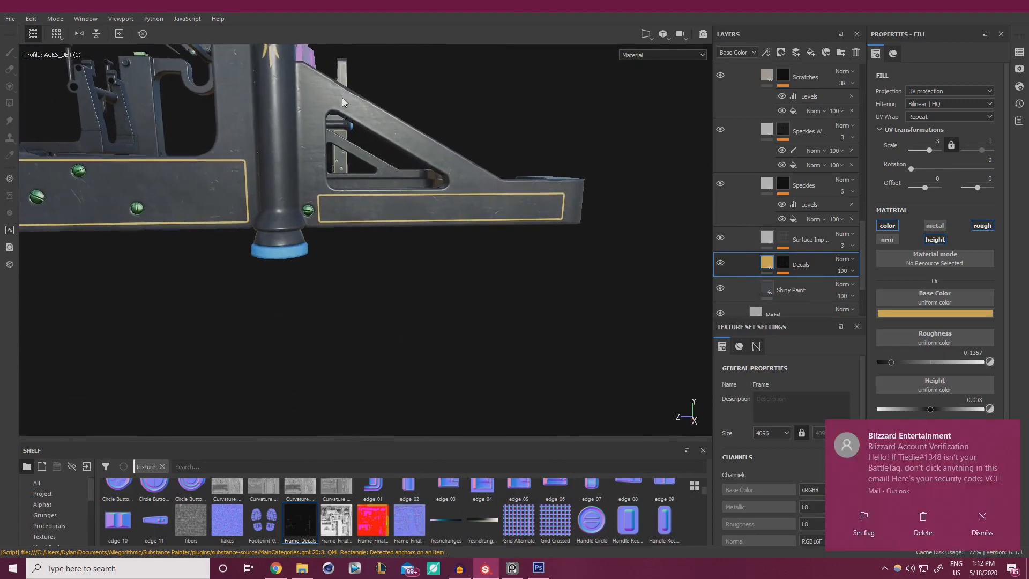
left_click(1011, 429)
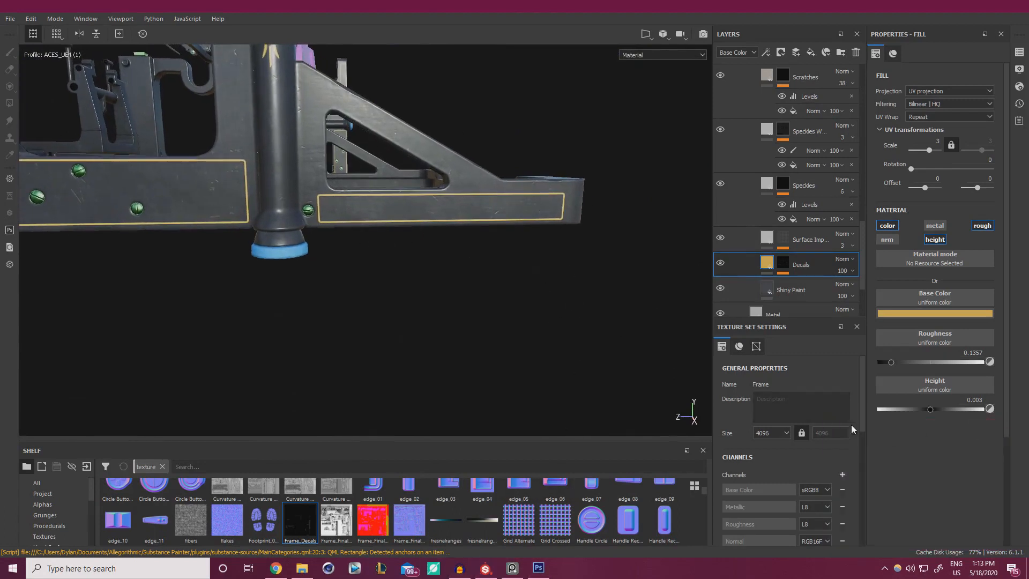
left_click(539, 567)
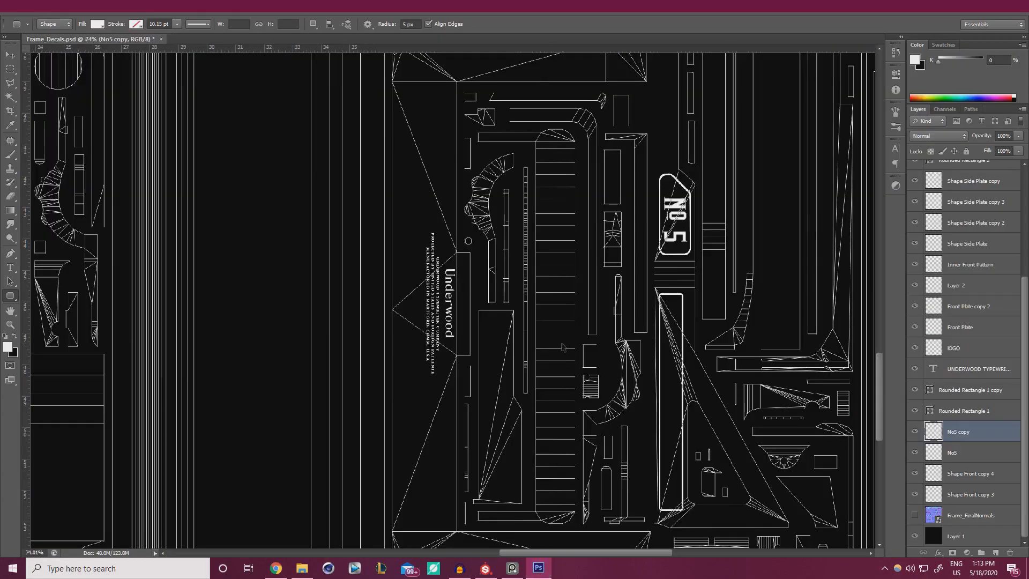
scroll(558, 351, "down", 3, "alt")
scroll(649, 427, "up", 3, "alt")
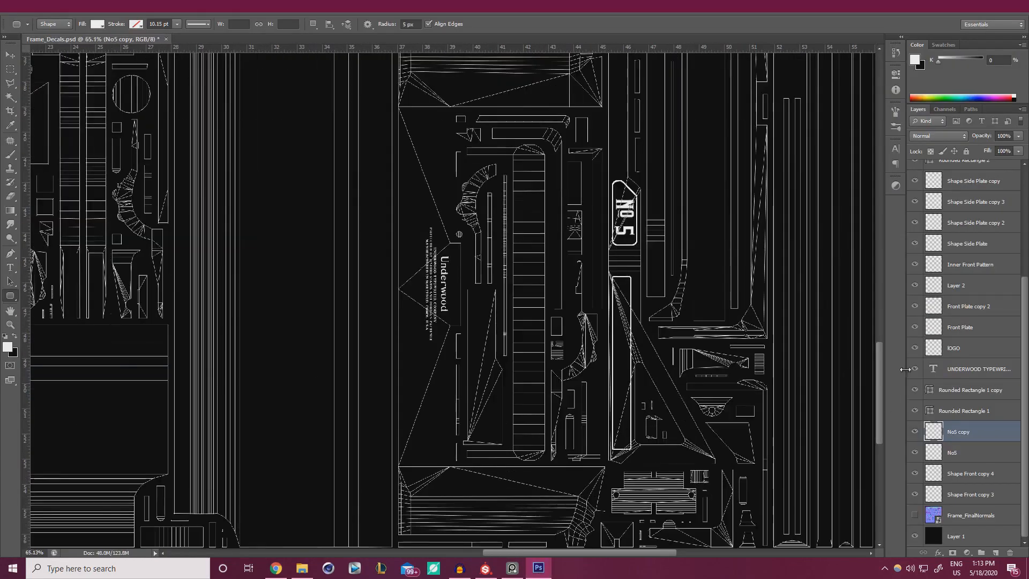
Identify the long outline below the lower No 5 badge as Rounded Rectangle 2 and move it up closer to the badge.
left_click(916, 412)
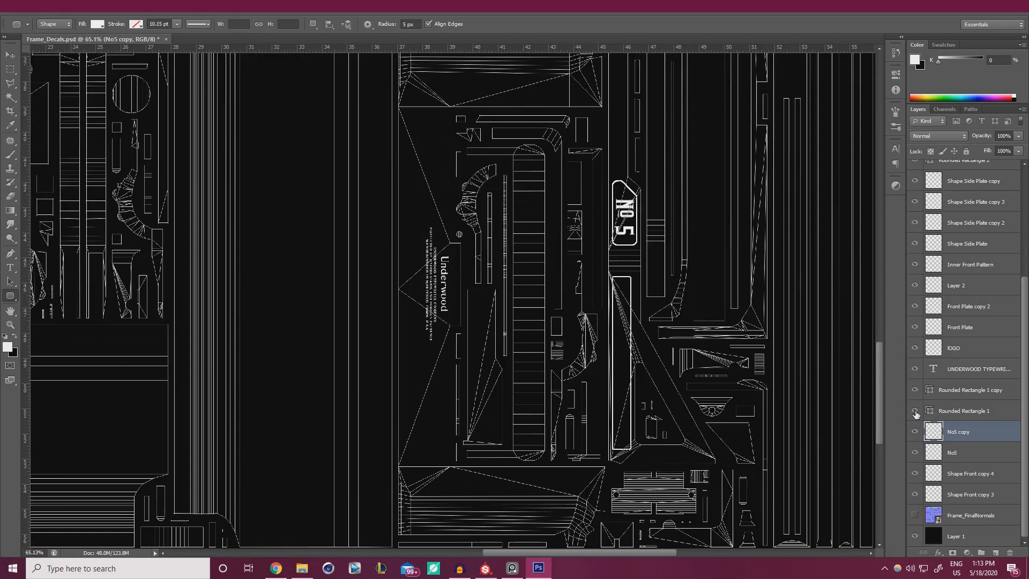
left_click(915, 474)
left_click(916, 469)
scroll(916, 402, "up", 3)
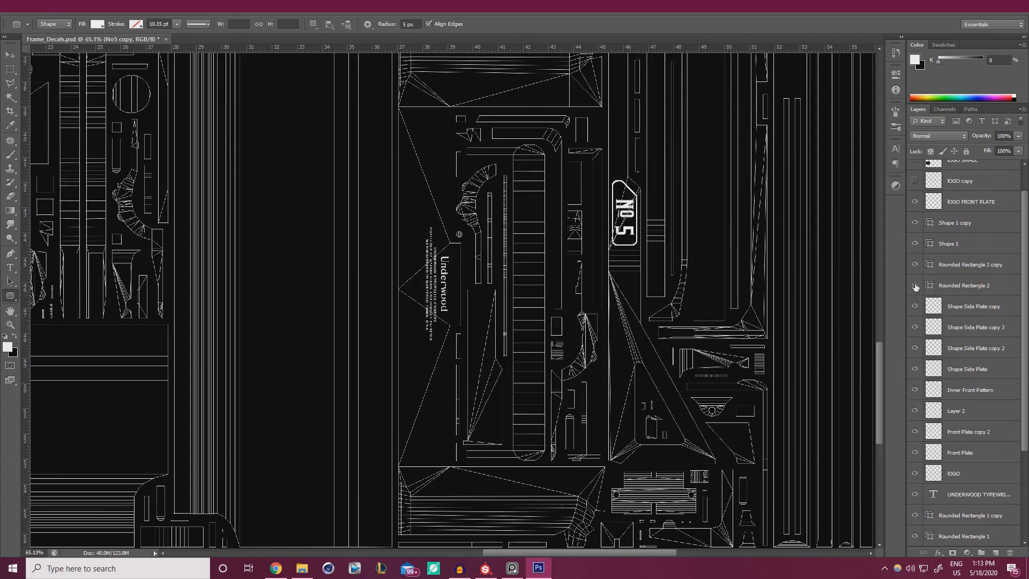
left_click(915, 287)
left_click(966, 287)
scroll(686, 288, "up", 3, "alt")
scroll(614, 283, "up", 2, "alt")
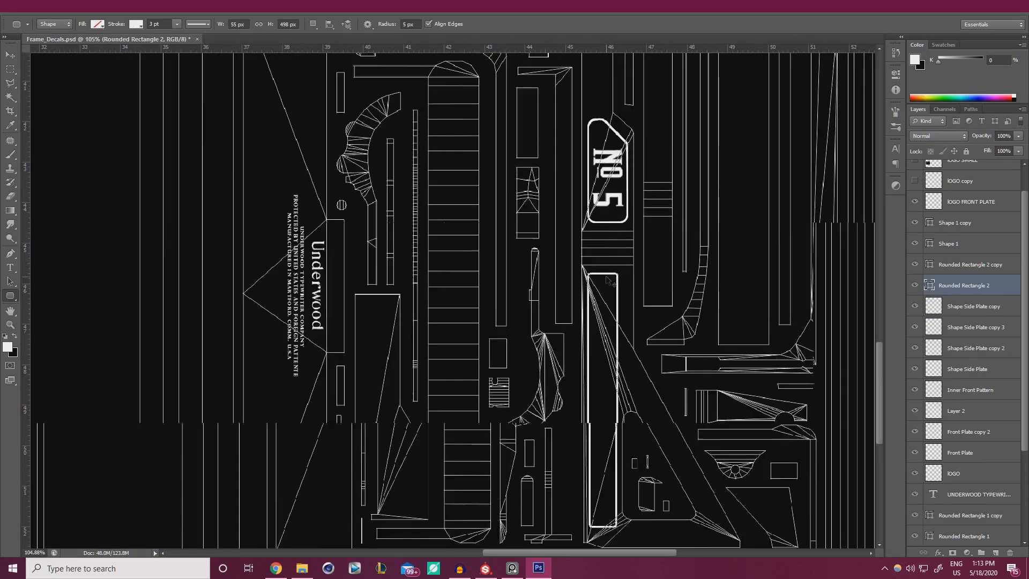
key("ctrl+t")
scroll(601, 275, "up", 2, "alt")
scroll(600, 272, "up", 1, "alt")
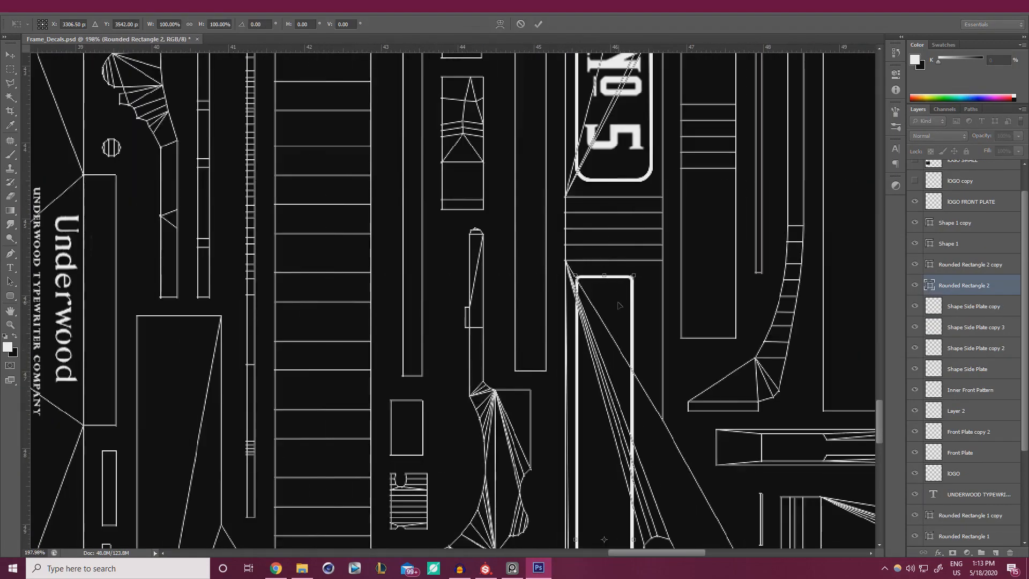
left_click_drag(619, 306, 613, 277)
left_click(538, 26)
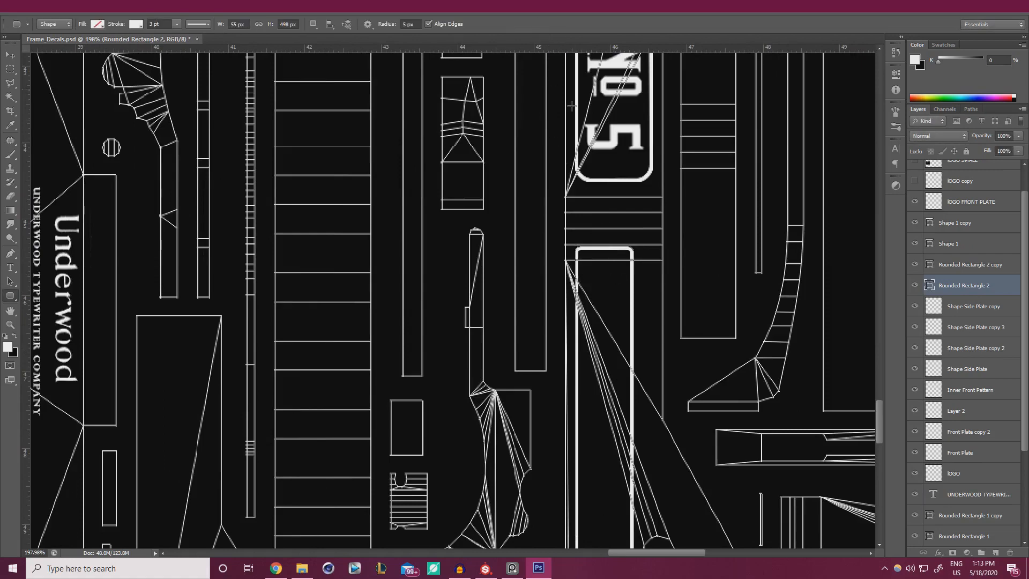
Move the Rounded Rectangle 2 copy outline down closer to the upper No 5 badge.
scroll(673, 226, "down", 4, "alt")
left_click(948, 270)
scroll(671, 219, "up", 2)
scroll(671, 220, "up", 5)
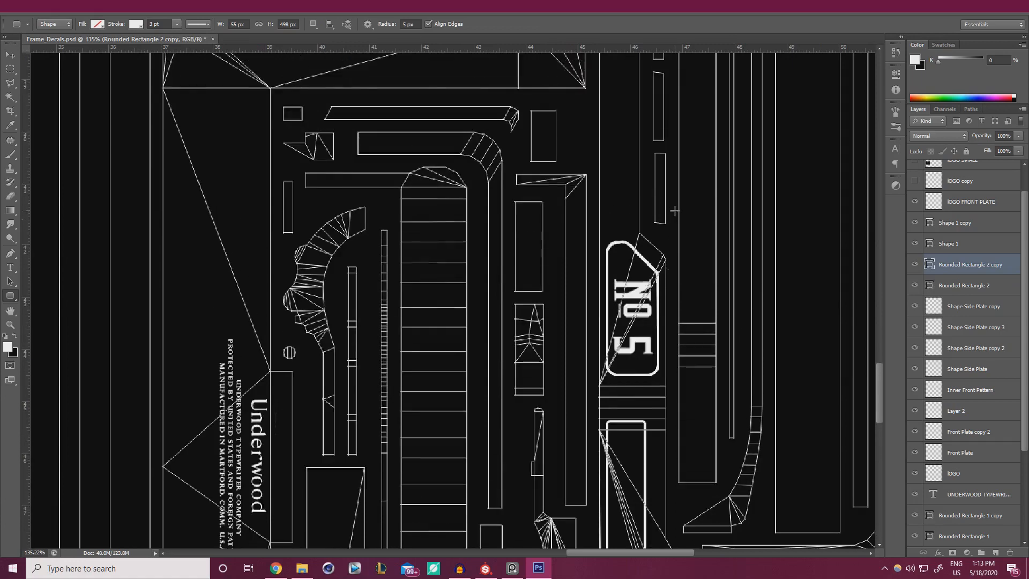
left_click_drag(880, 373, 877, 297)
scroll(628, 192, "up", 2, "alt")
key("ctrl+t")
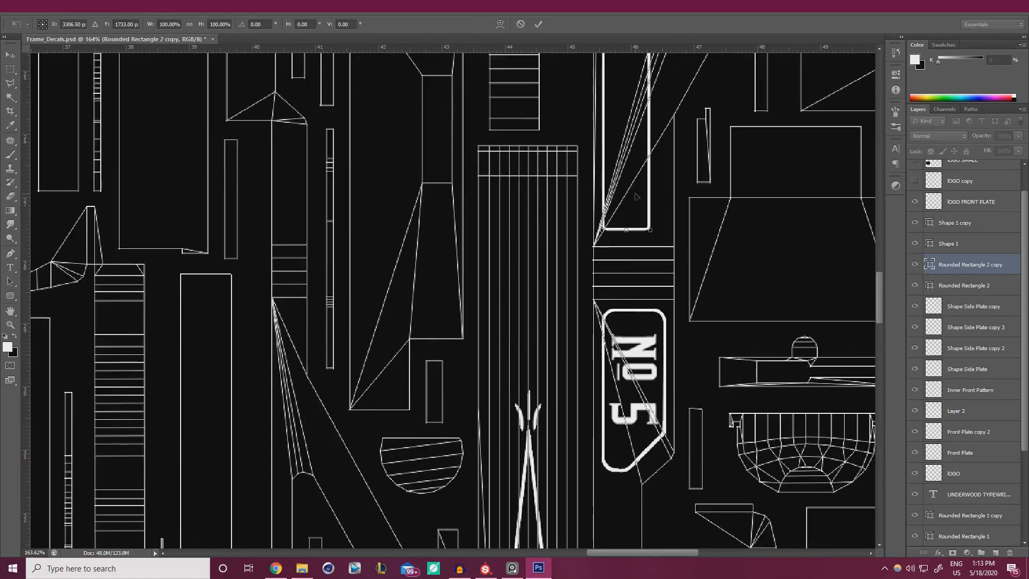
left_click_drag(635, 197, 635, 251)
left_click(535, 27)
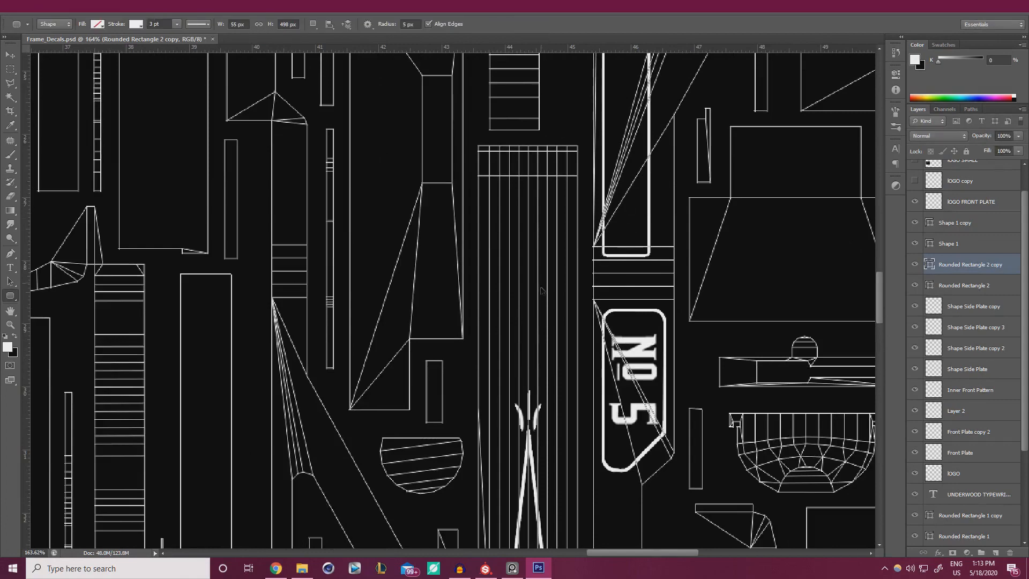
Show the Frame_FinalNormals layer under the decals around the two large rectangular outlines.
scroll(450, 301, "down", 10, "alt")
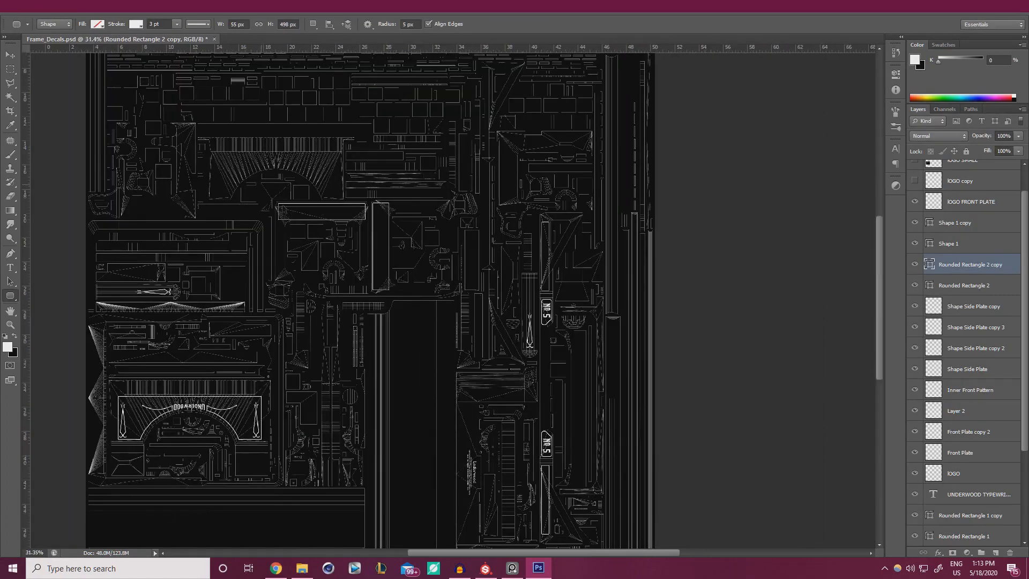
scroll(324, 217, "up", 7, "alt")
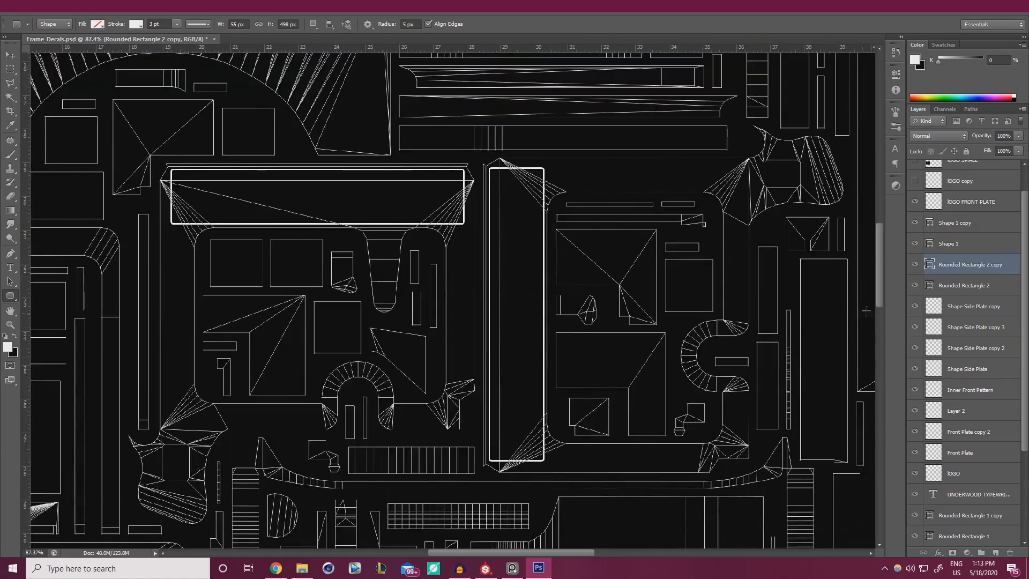
left_click(916, 243)
scroll(934, 429, "down", 3)
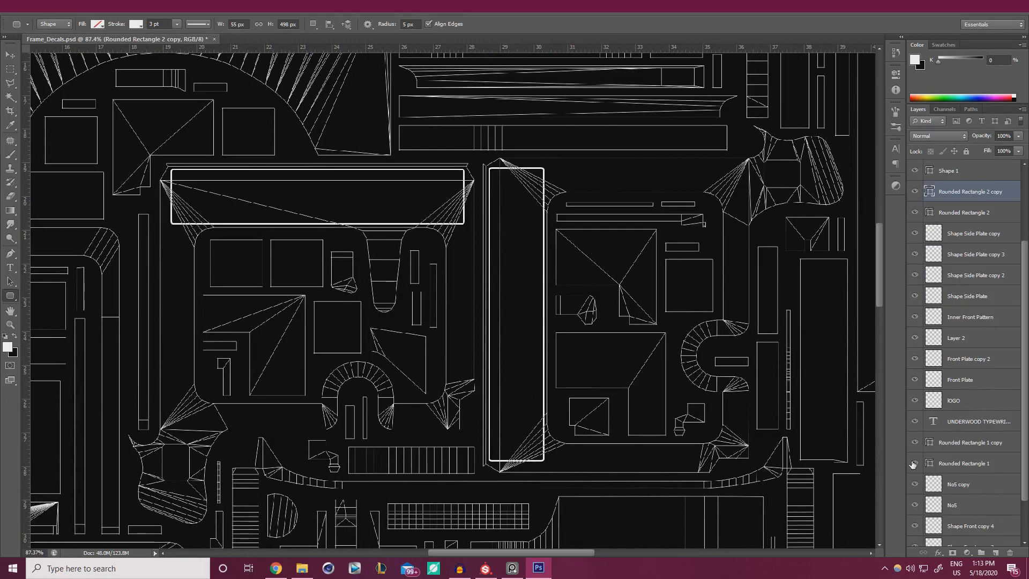
left_click(915, 463)
left_click(915, 463)
scroll(915, 464, "down", 3)
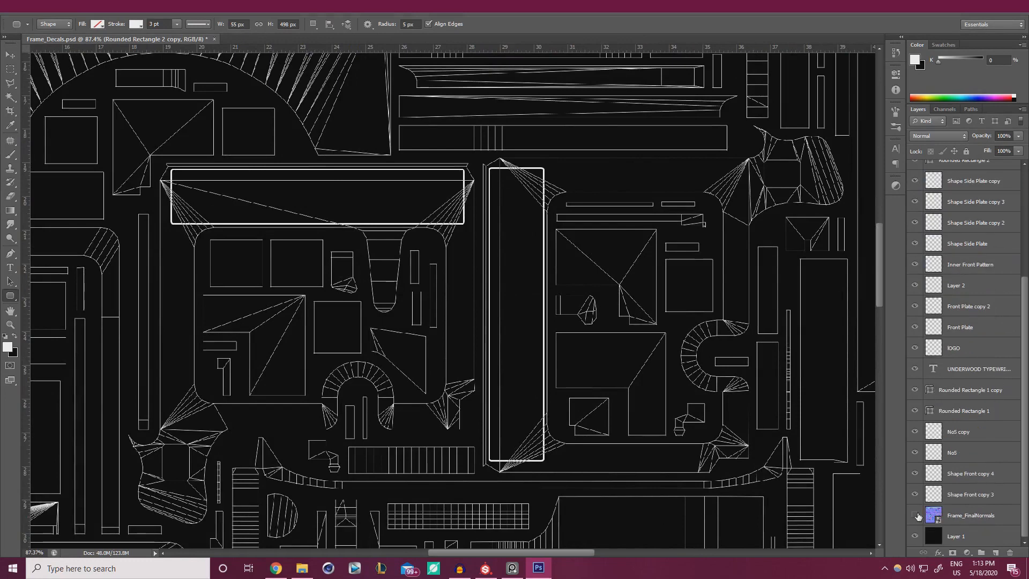
left_click(916, 516)
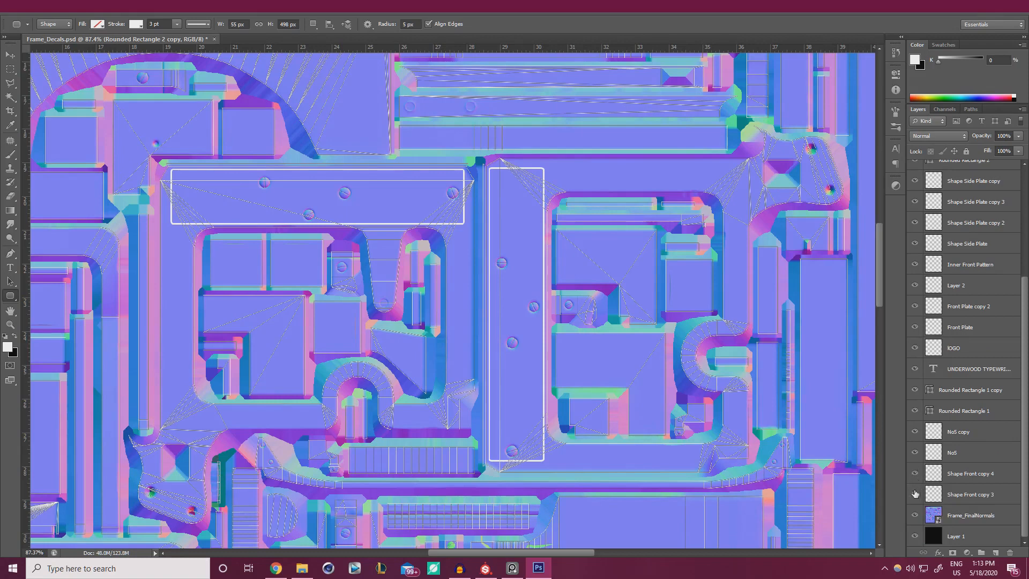
Delete the Rounded Rectangle 1 copy layer holding the large horizontal outline.
left_click(915, 412)
left_click(916, 412)
left_click(915, 390)
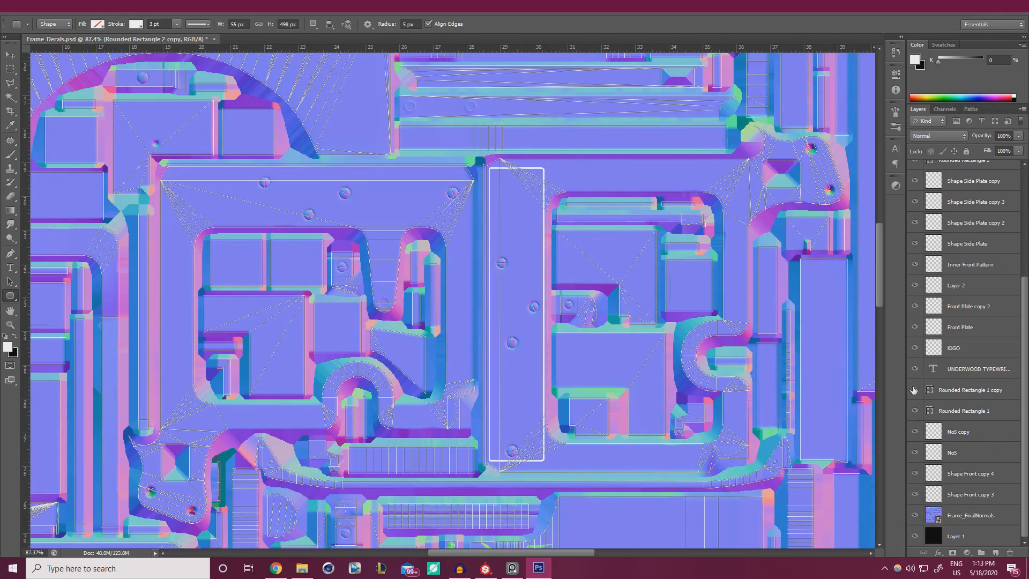
left_click(915, 391)
left_click(960, 390)
key("Delete")
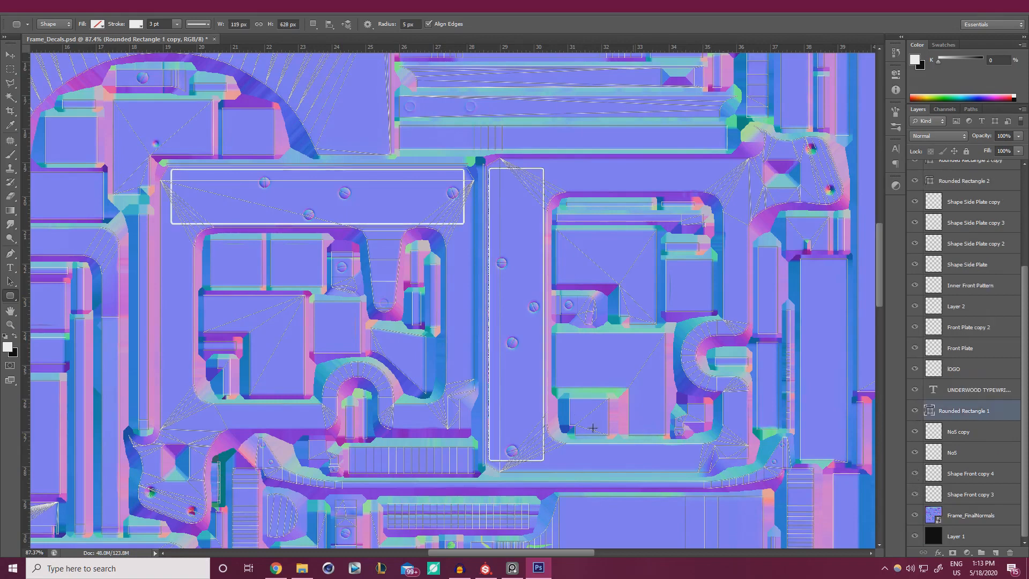
Narrow the vertical Rounded Rectangle 1 outline symmetrically about its centre to about 72% of its width.
scroll(508, 339, "up", 4, "alt")
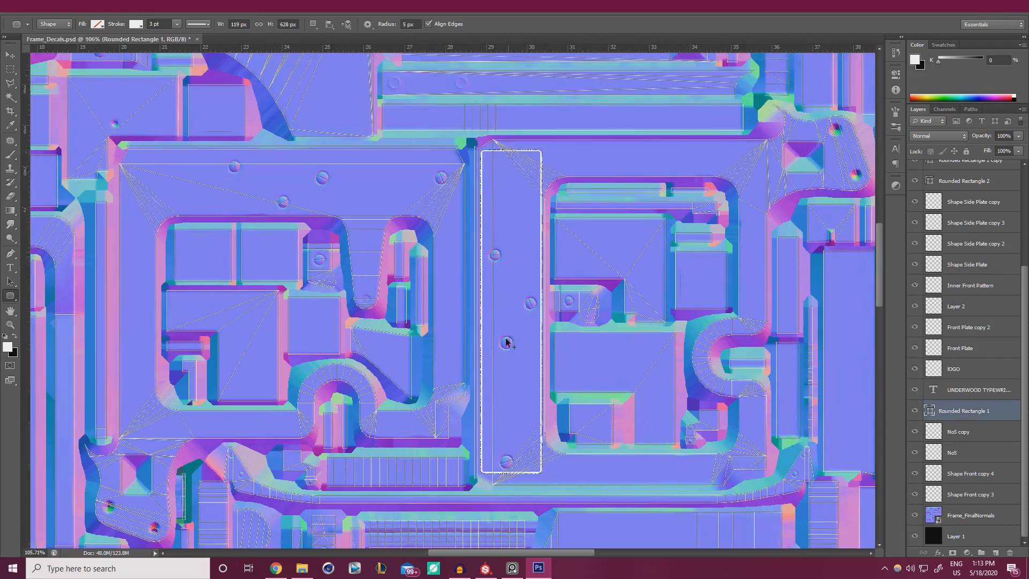
key("ctrl+t")
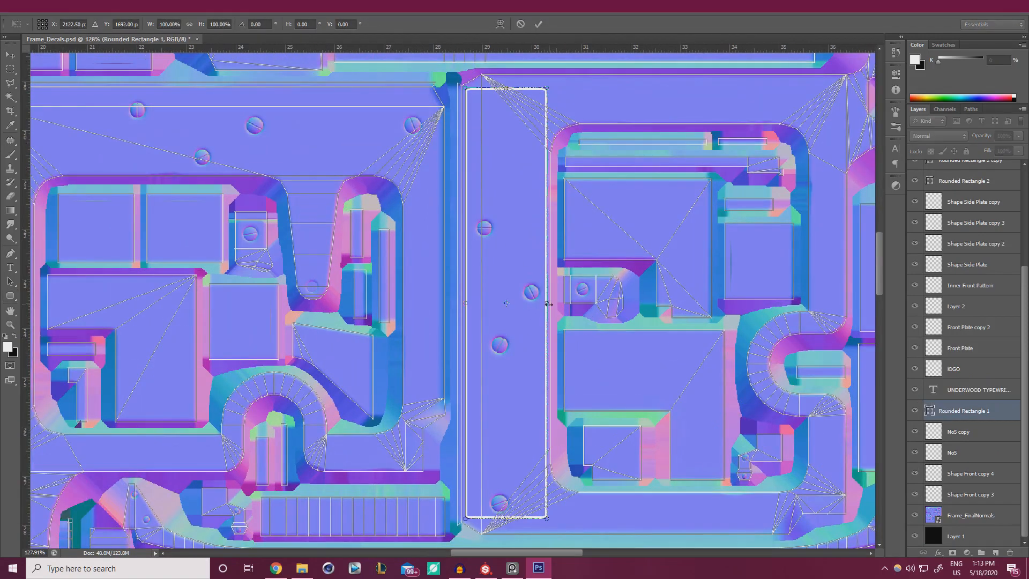
left_click_drag(549, 304, 538, 301)
scroll(522, 339, "up", 1, "alt")
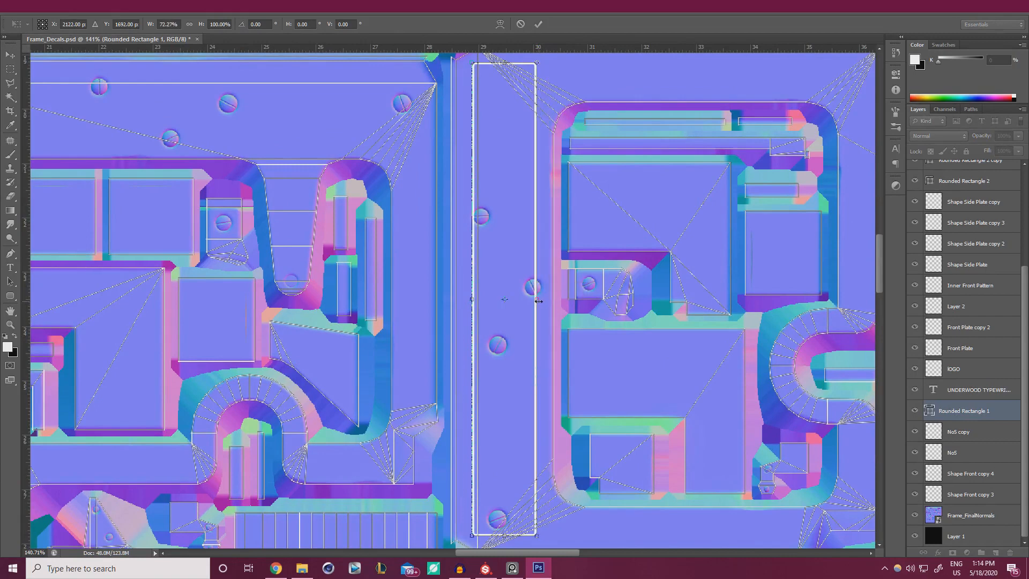
Switch to Substance Painter to compare the gold outline with the screws on the lower side rail, and return to the Photoshop document.
left_click(485, 568)
middle_click_drag(310, 261, 536, 282)
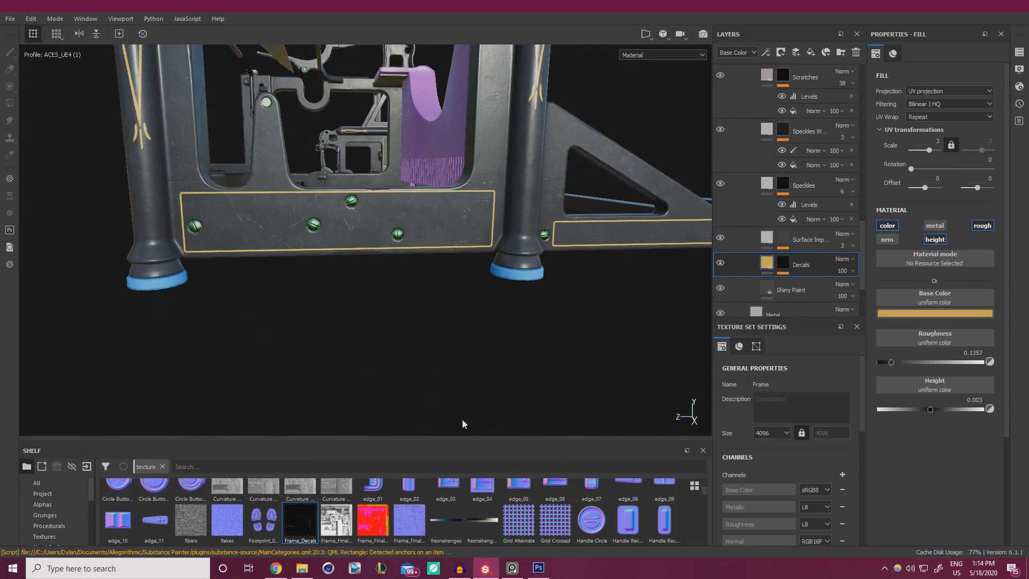
left_click(538, 567)
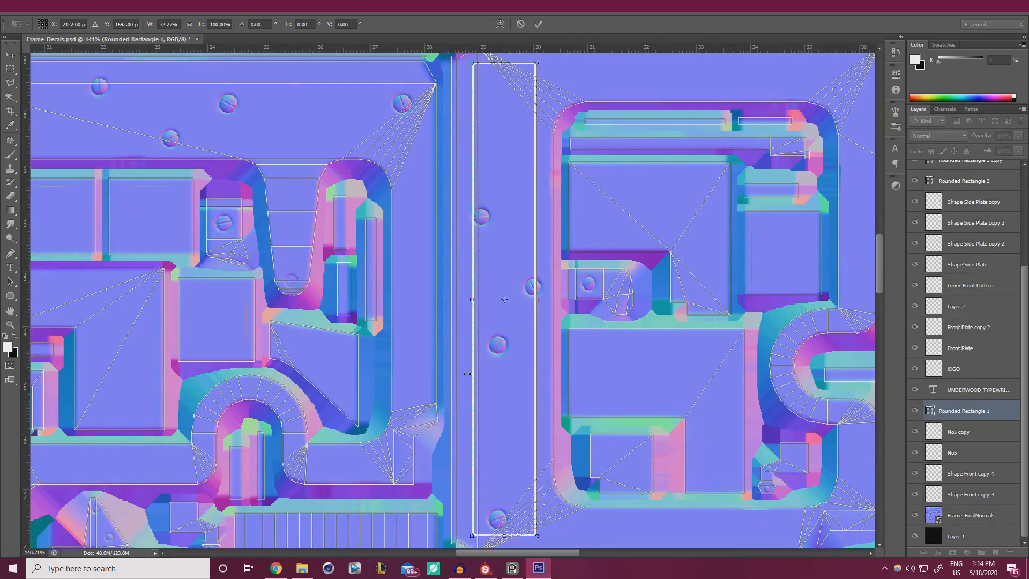
Shorten the Rounded Rectangle 1 outline symmetrically to 96.50% of its height and apply the transform.
left_click_drag(502, 534, 504, 518)
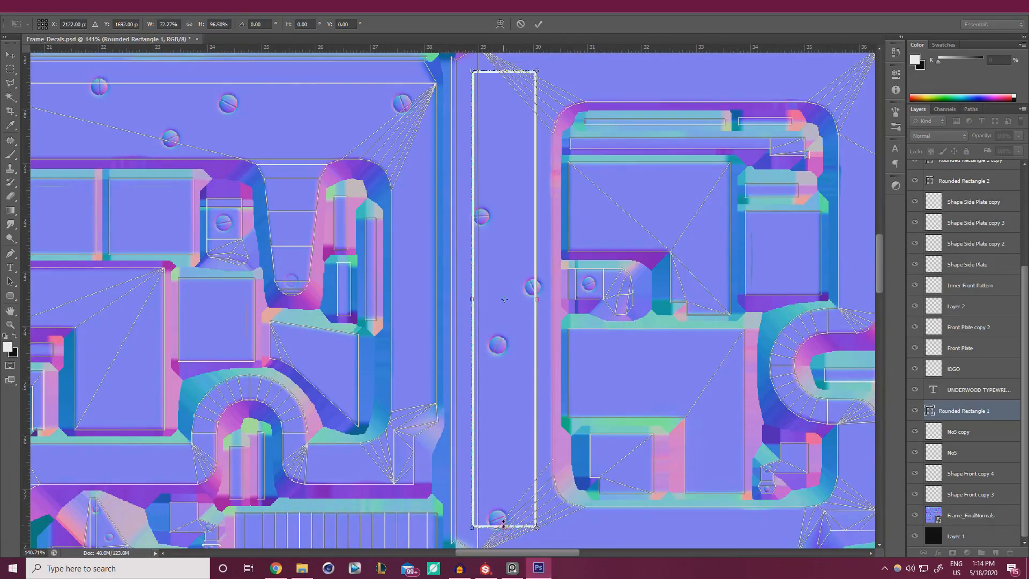
scroll(493, 425, "down", 2, "alt")
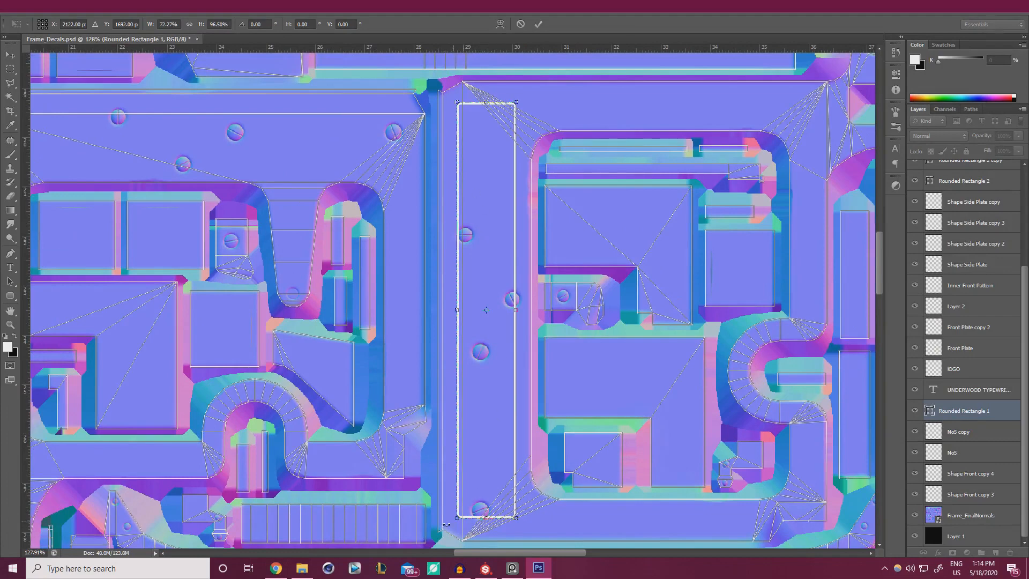
left_click(538, 25)
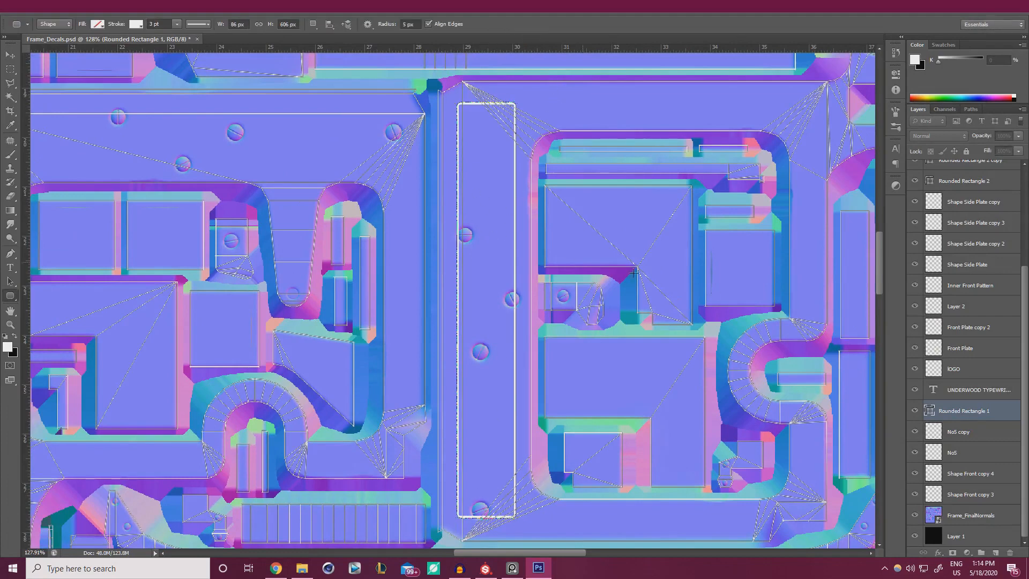
Duplicate the resized Rounded Rectangle 1 layer, keeping the original hidden, and rasterize the copy.
key("ctrl+j")
right_click(956, 412)
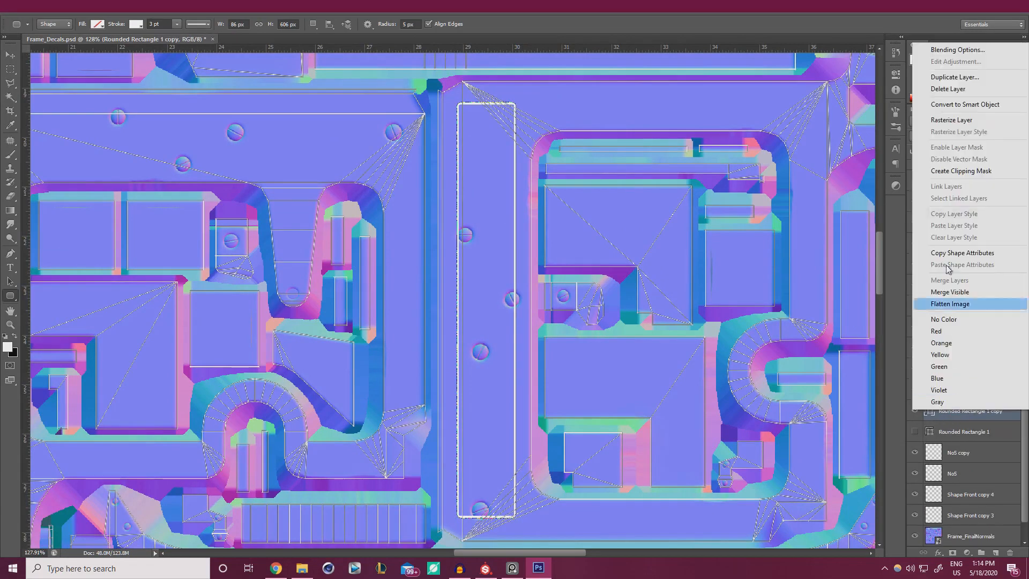
left_click(960, 121)
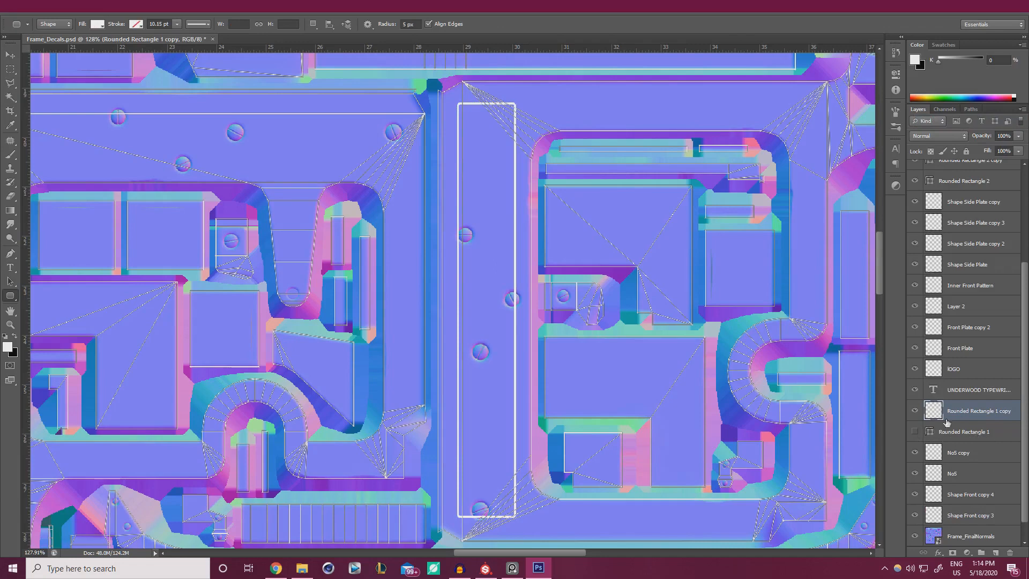
Erase the part of the outline's right edge that crosses the screw, using a 27 px eraser at 97% hardness.
left_click(10, 69)
scroll(514, 305, "up", 5, "alt")
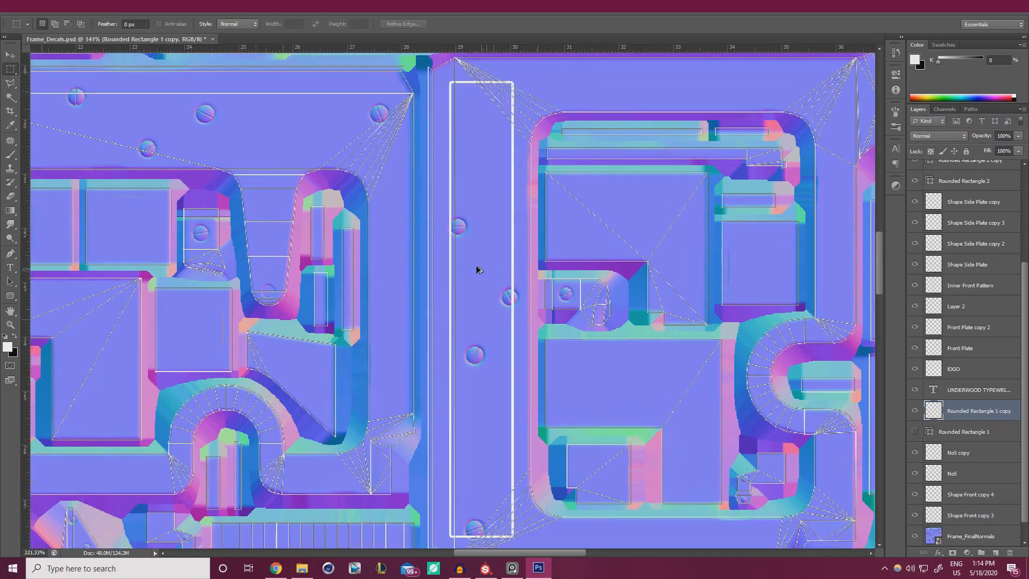
scroll(514, 305, "up", 3, "alt")
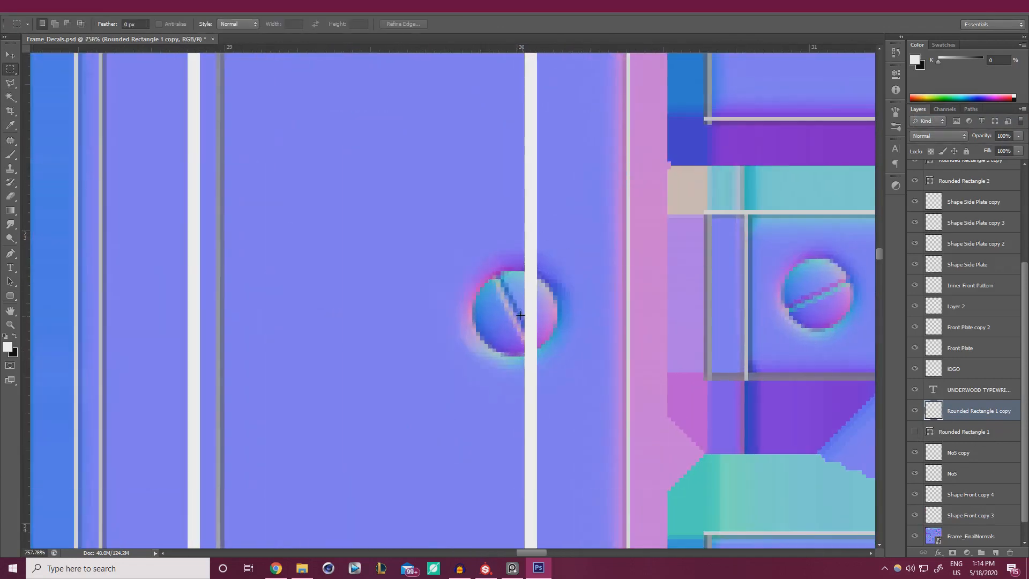
key("e")
mouse_move(534, 305)
right_mouse_down("alt")
mouse_move(499, 311)
mouse_move(525, 309)
right_mouse_up("alt")
right_click(516, 312)
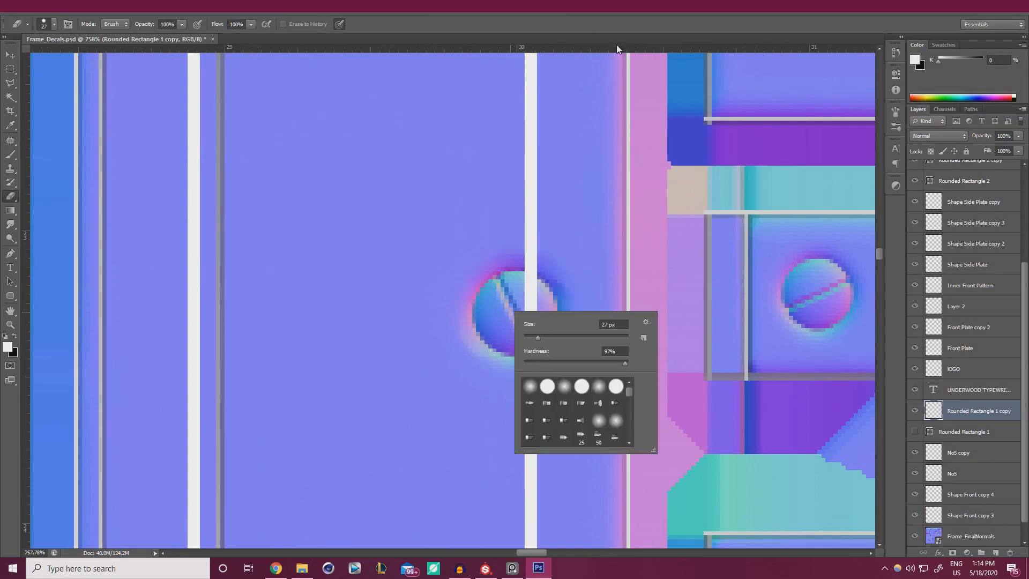
left_click(535, 116)
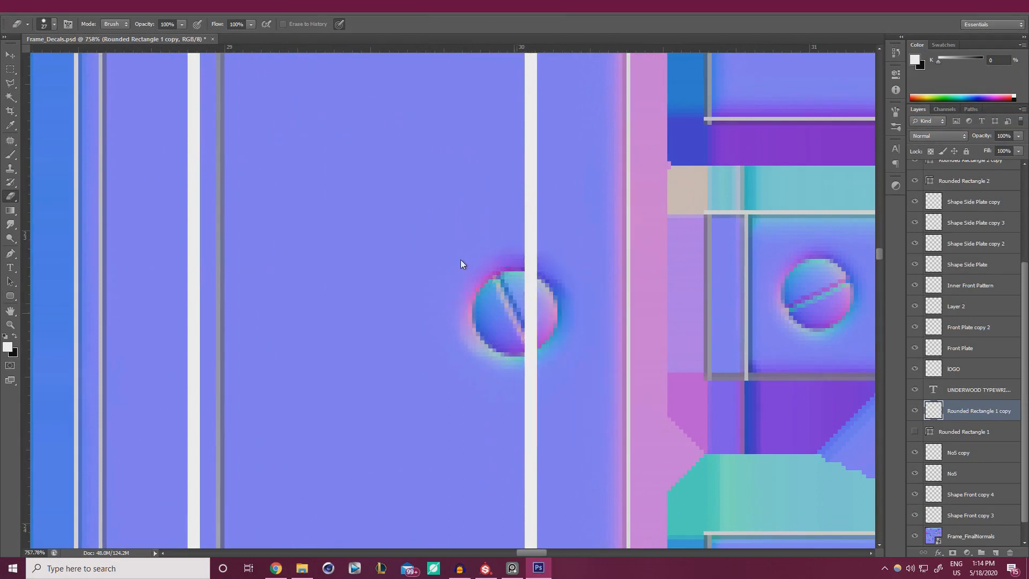
left_click(531, 312)
scroll(584, 330, "down", 5, "alt")
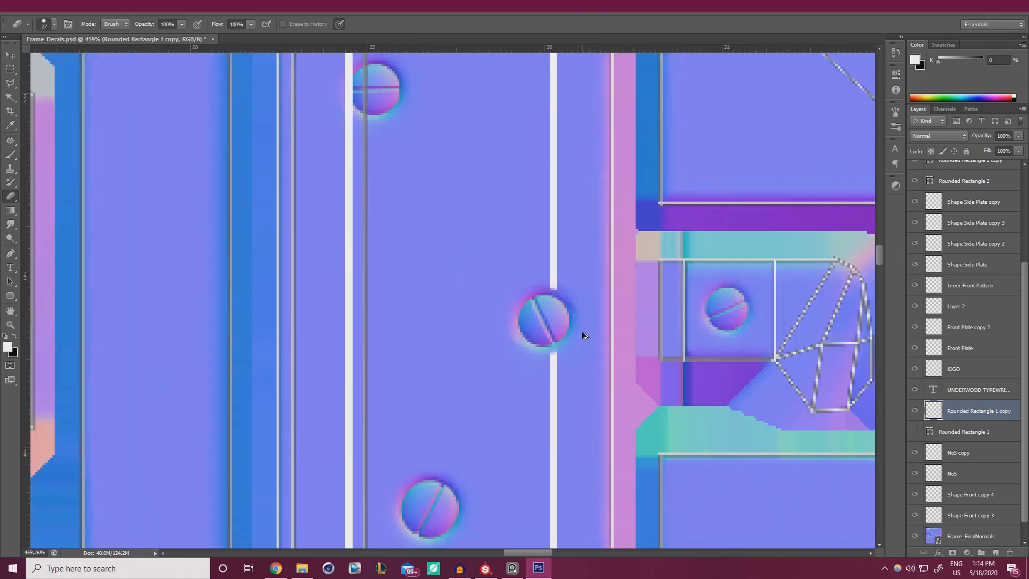
Erase the part of the outline's left edge that overlaps the upper screw.
scroll(414, 232, "up", 4)
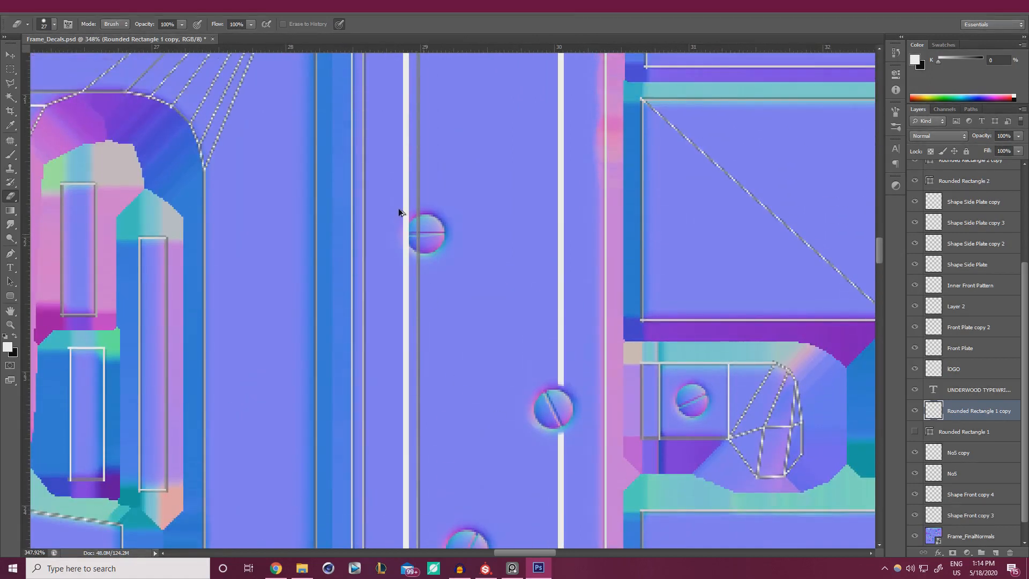
left_click(406, 232)
scroll(506, 283, "up", 3, "alt")
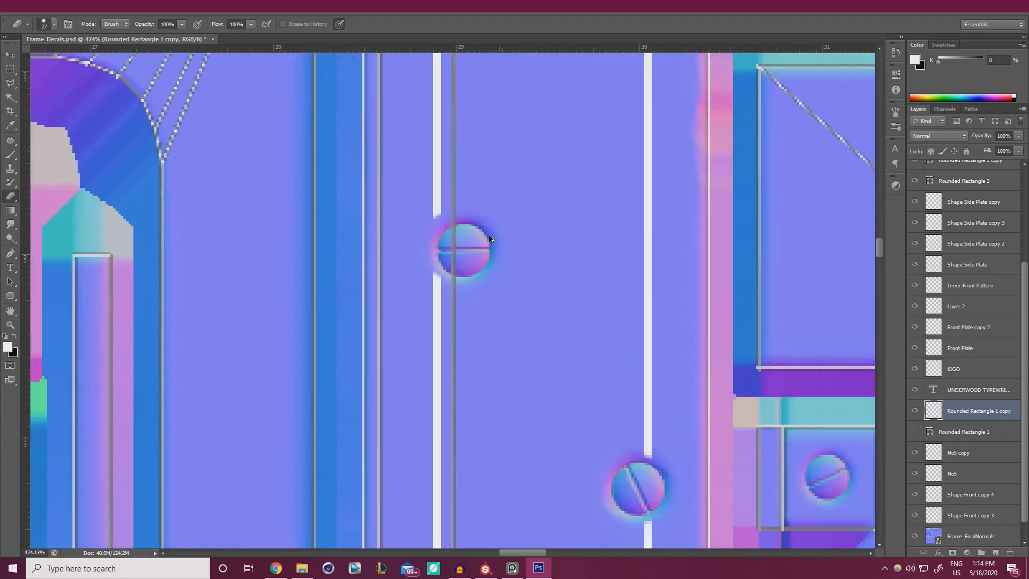
scroll(573, 310, "down", 2, "alt")
scroll(517, 267, "up", 5, "alt")
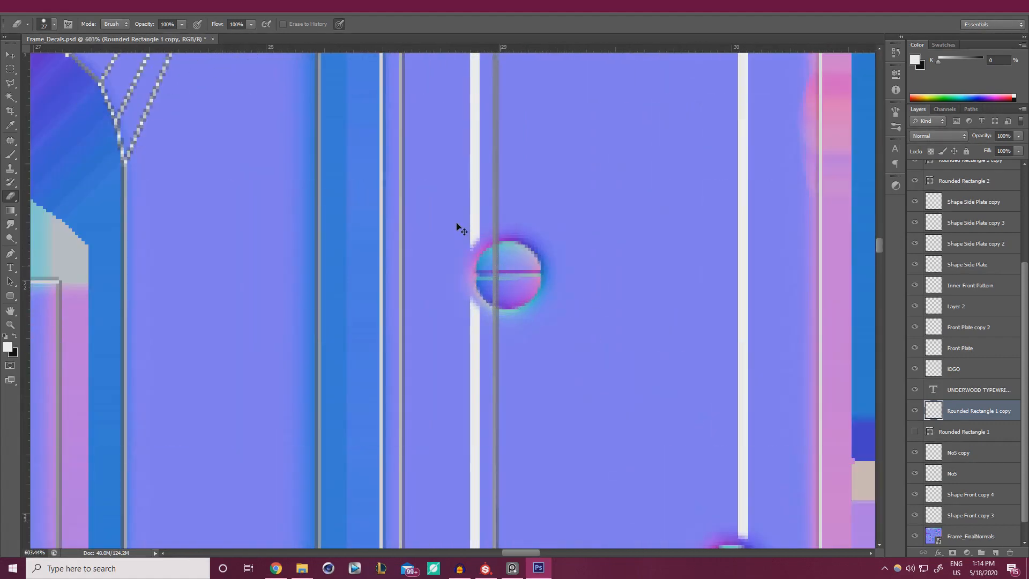
left_click(502, 268)
scroll(639, 322, "down", 5, "alt")
scroll(638, 331, "down", 5)
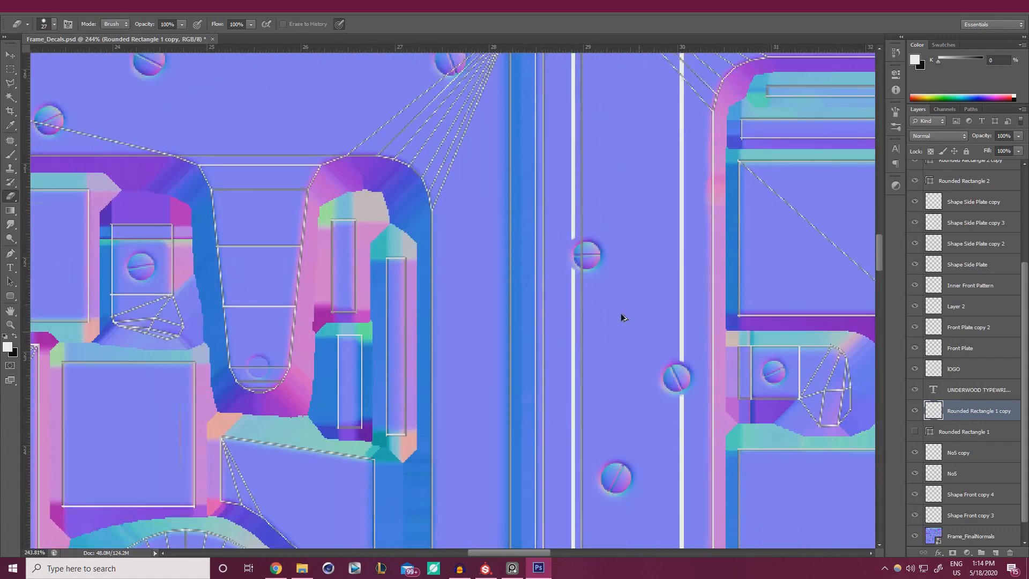
scroll(647, 352, "down", 3, "alt")
scroll(627, 450, "down", 3)
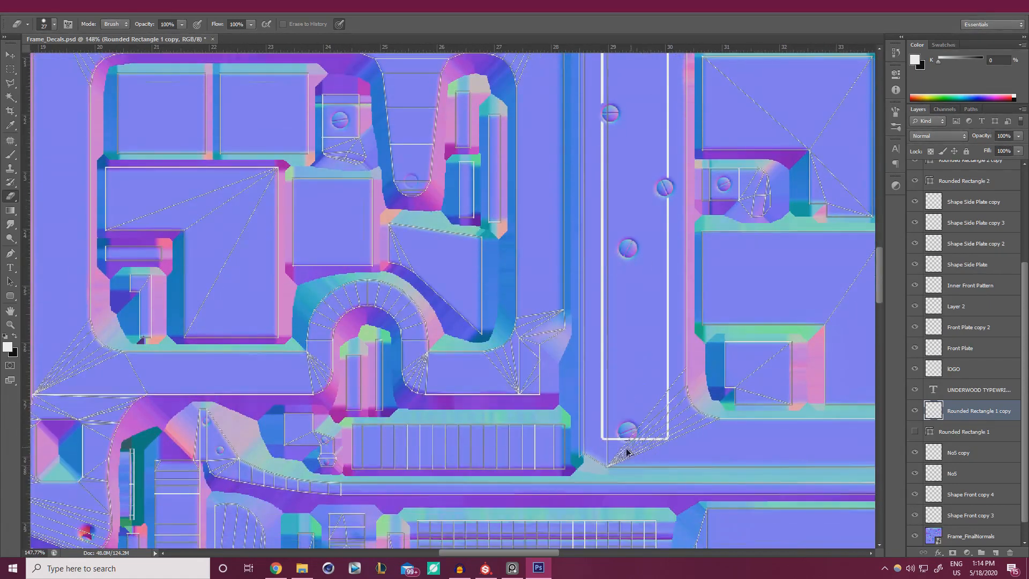
Erase the part of the outline's bottom edge that crosses the lowest screw.
scroll(631, 427, "up", 6, "alt")
scroll(627, 422, "up", 2, "alt")
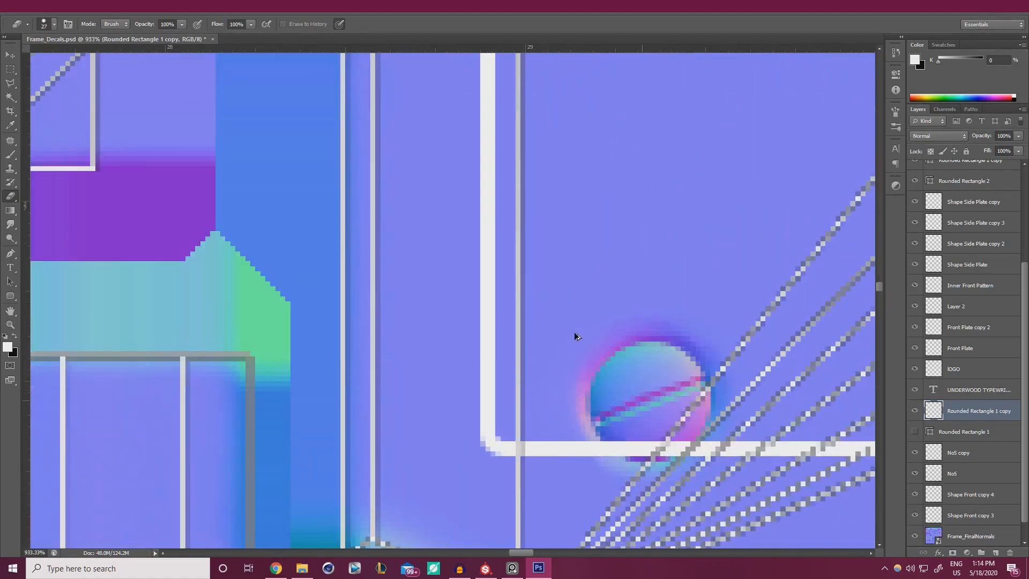
right_click(647, 397, "ctrl")
left_click(637, 391)
scroll(692, 316, "down", 3, "alt")
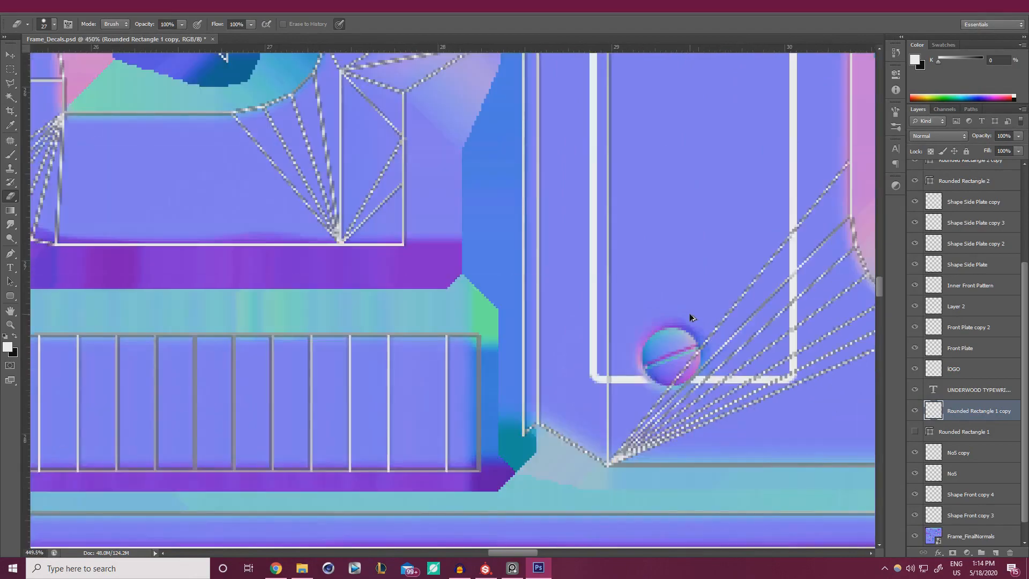
Duplicate the Rounded Rectangle 1 copy layer, rotate the duplicate 90°, and move it onto the neighbouring horizontal plate.
scroll(689, 313, "down", 4, "alt")
scroll(688, 257, "up", 5)
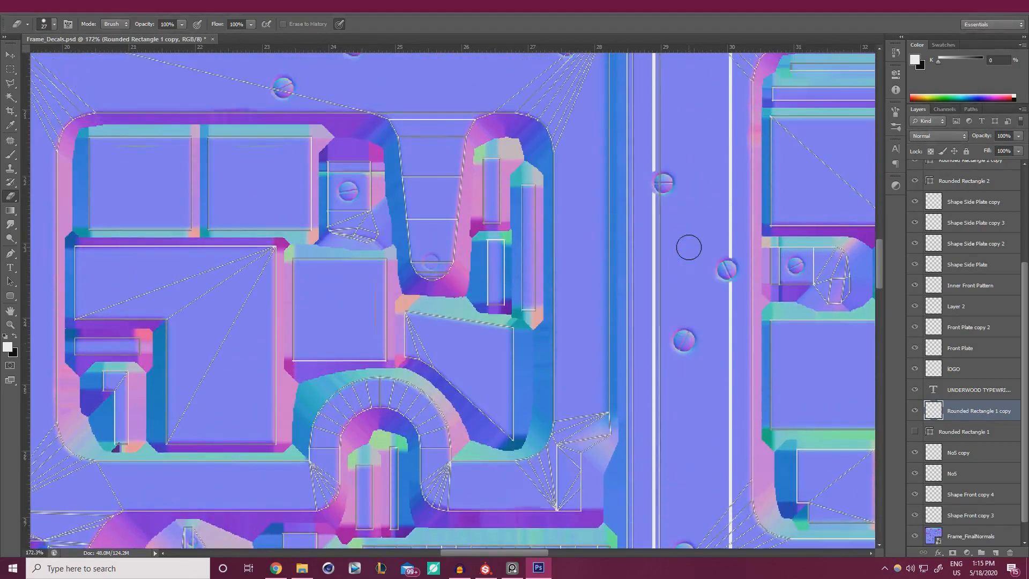
scroll(689, 247, "down", 2, "alt")
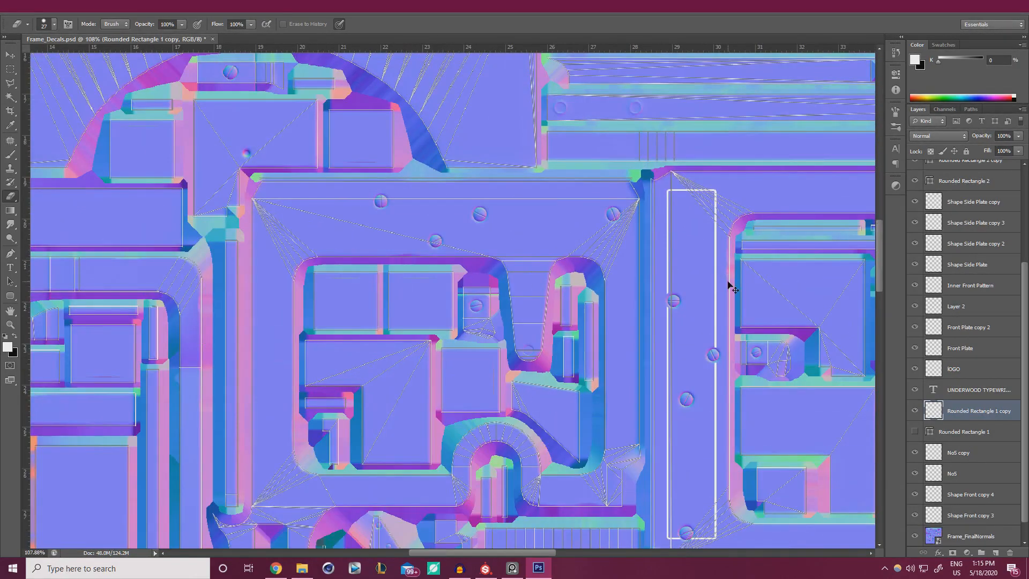
key("ctrl+j")
key("ctrl+t")
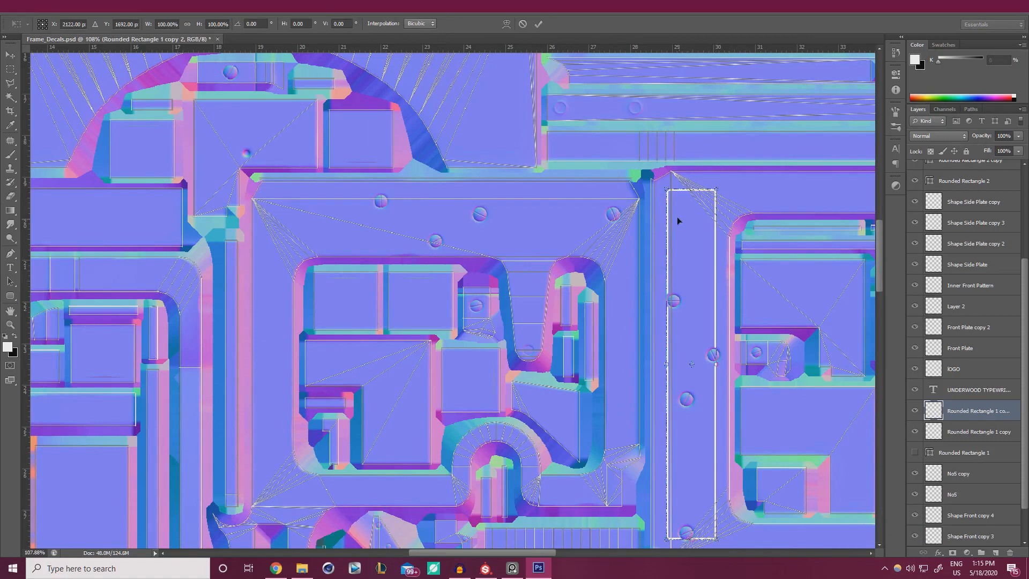
left_click_drag(687, 170, 865, 357, "shift")
left_click_drag(792, 365, 549, 218)
scroll(531, 217, "up", 3, "alt")
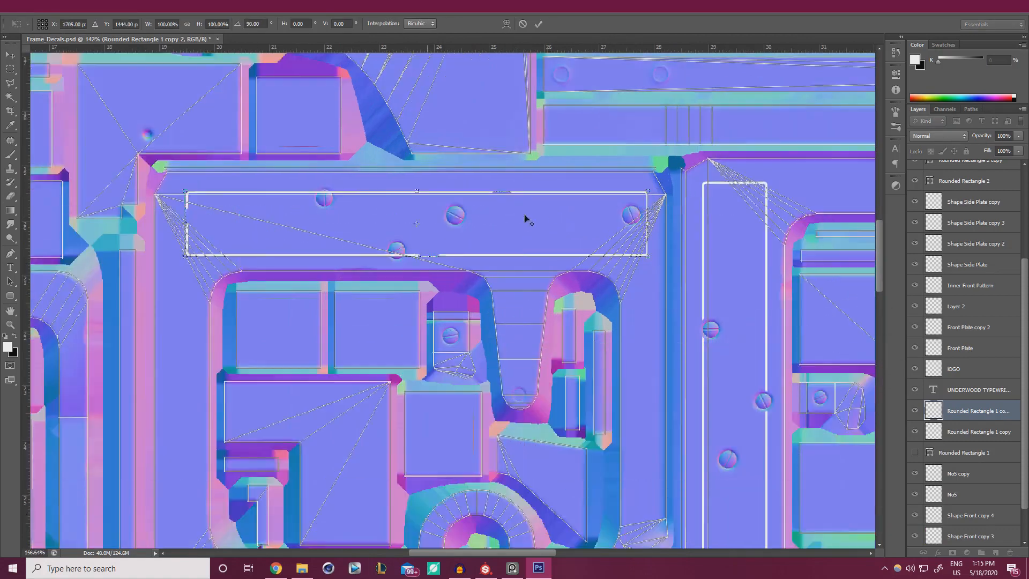
left_click_drag(484, 234, 527, 233)
Turn the duplicated outline around to -90° and move it back over the horizontal plate.
scroll(460, 226, "down", 4, "alt")
left_click_drag(562, 177, 242, 323)
left_click_drag(451, 260, 529, 258)
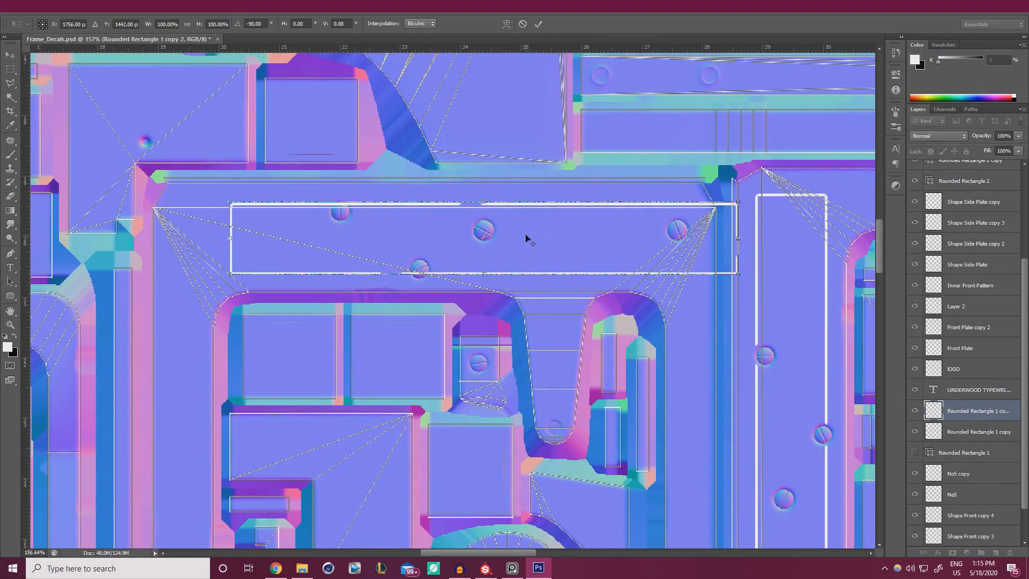
Flip the duplicated outline vertically, align its gaps with the plate's screws at X 1695, Y 1444 px, and apply the transform.
right_click(519, 245)
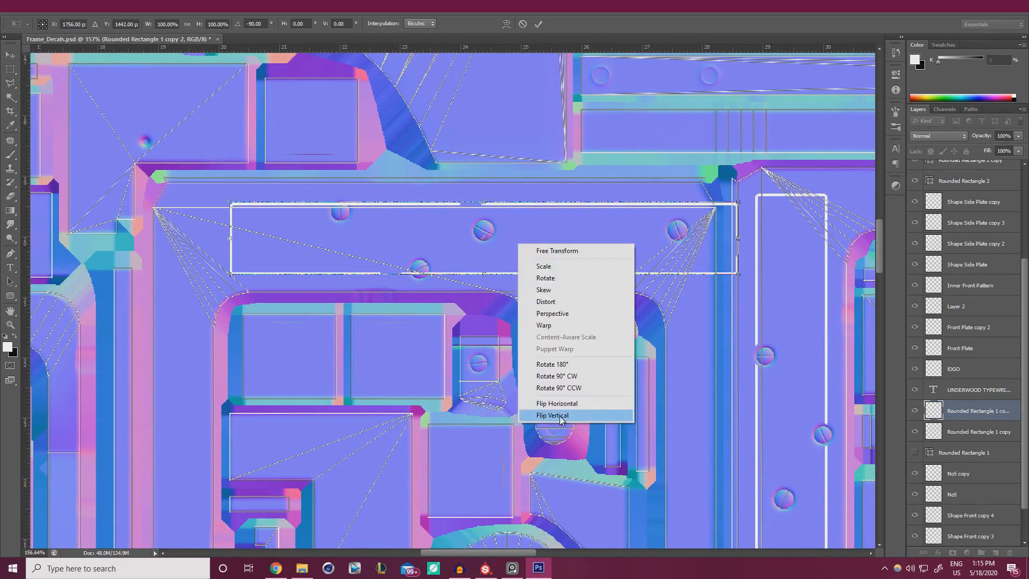
left_click(542, 418)
left_click_drag(576, 252, 525, 252)
scroll(445, 248, "up", 5, "alt")
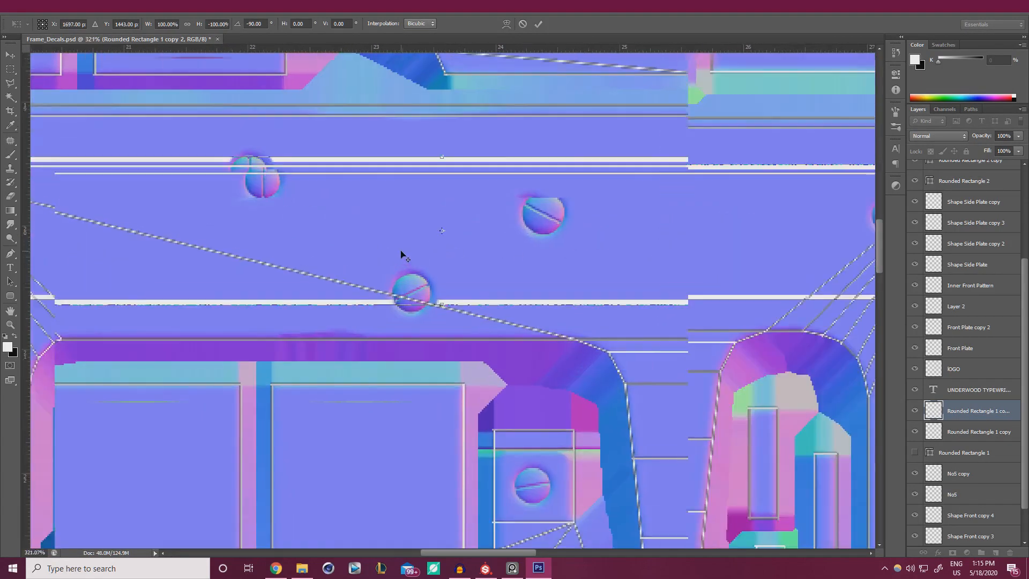
left_click_drag(462, 275, 457, 272)
key("Down")
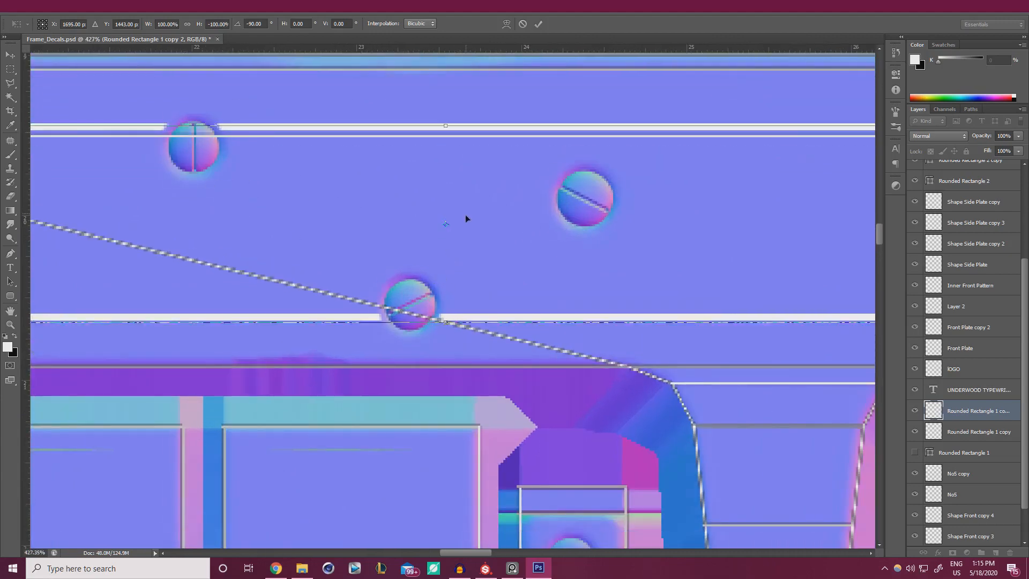
scroll(507, 237, "down", 5, "alt")
scroll(507, 236, "down", 1, "ctrl")
scroll(627, 220, "down", 1, "ctrl")
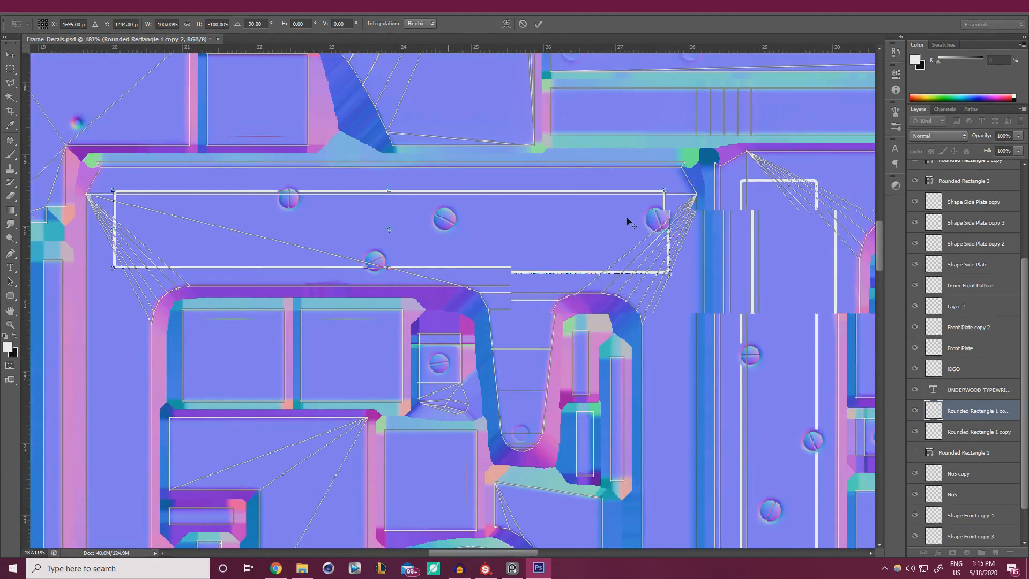
scroll(695, 240, "up", 5, "alt")
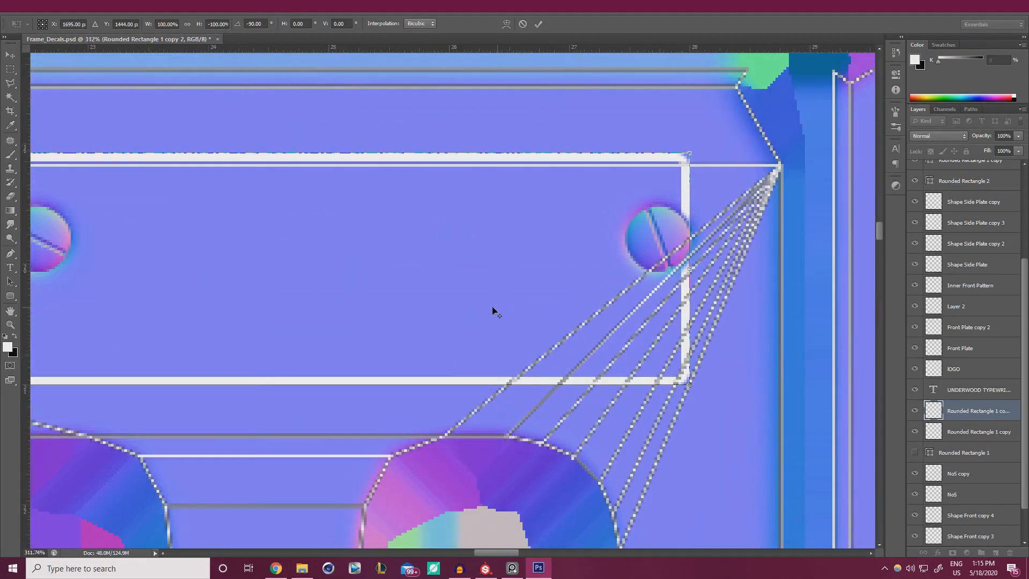
scroll(494, 310, "down", 6, "alt")
scroll(471, 223, "down", 4, "alt")
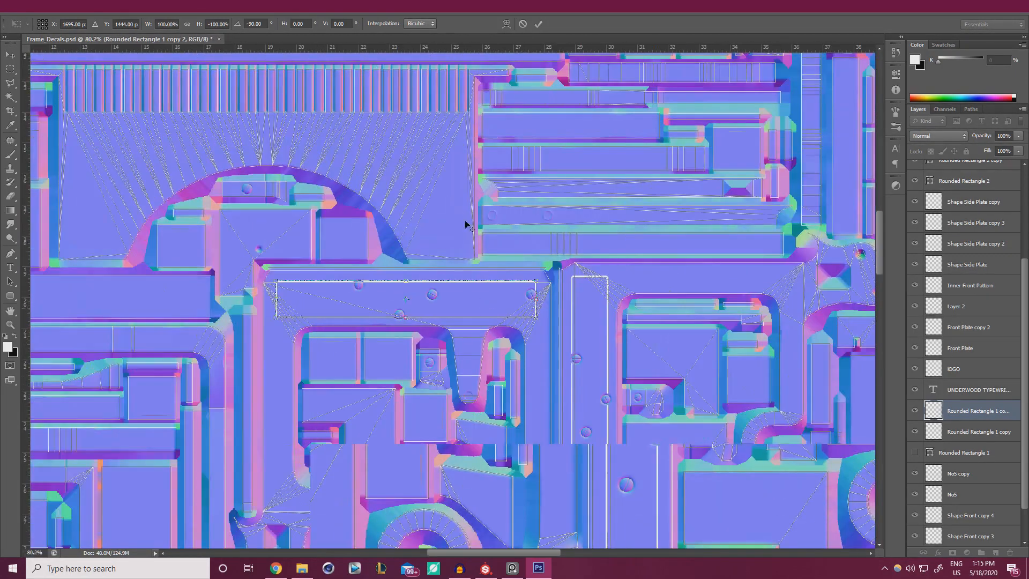
left_click(538, 24)
Hide the Frame_FinalNormals and Wire copy layers and save Frame_Decals.psd.
scroll(962, 437, "down", 2)
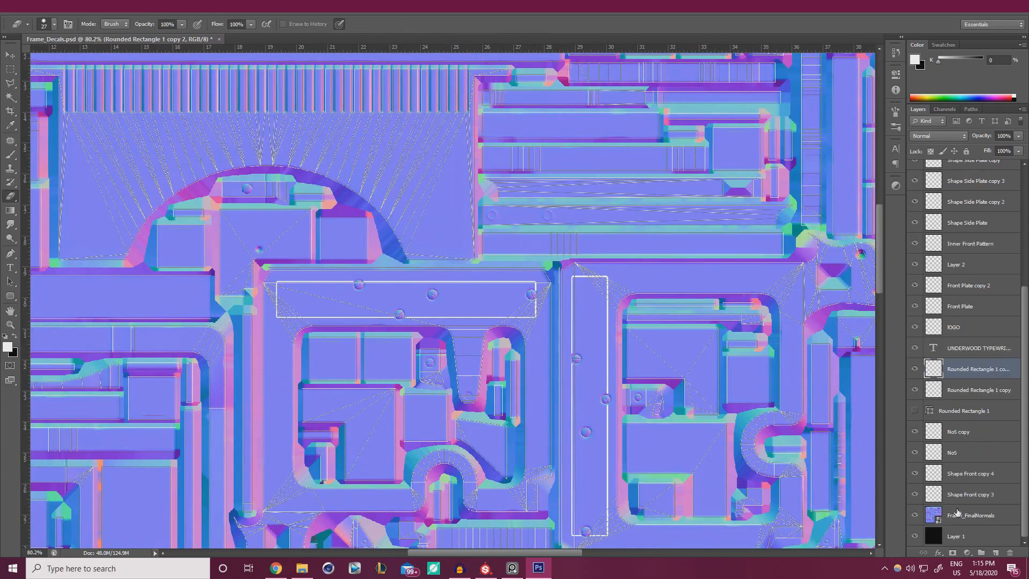
left_click(915, 515)
scroll(954, 349, "up", 5)
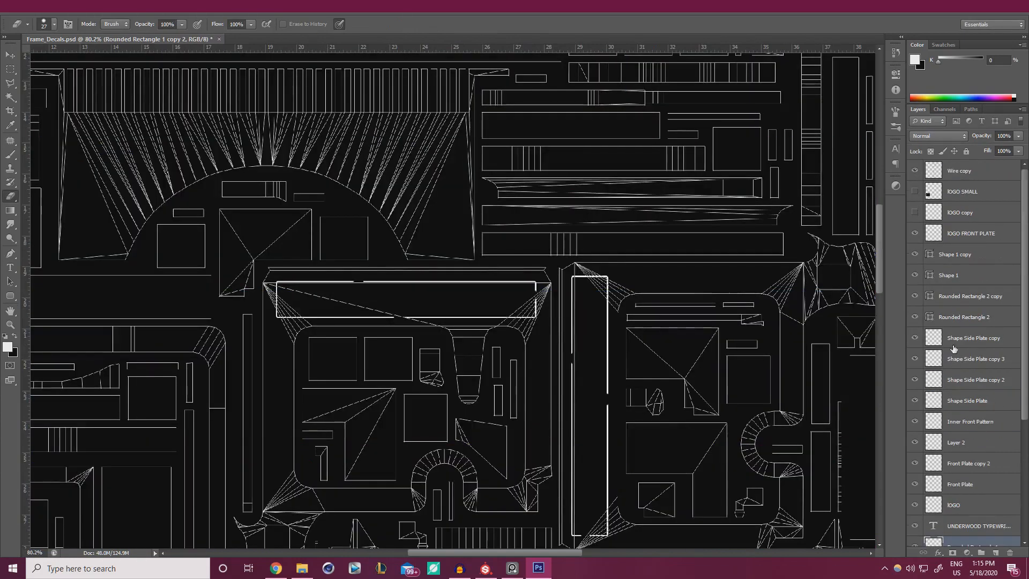
left_click(916, 171)
scroll(459, 305, "down", 5, "alt")
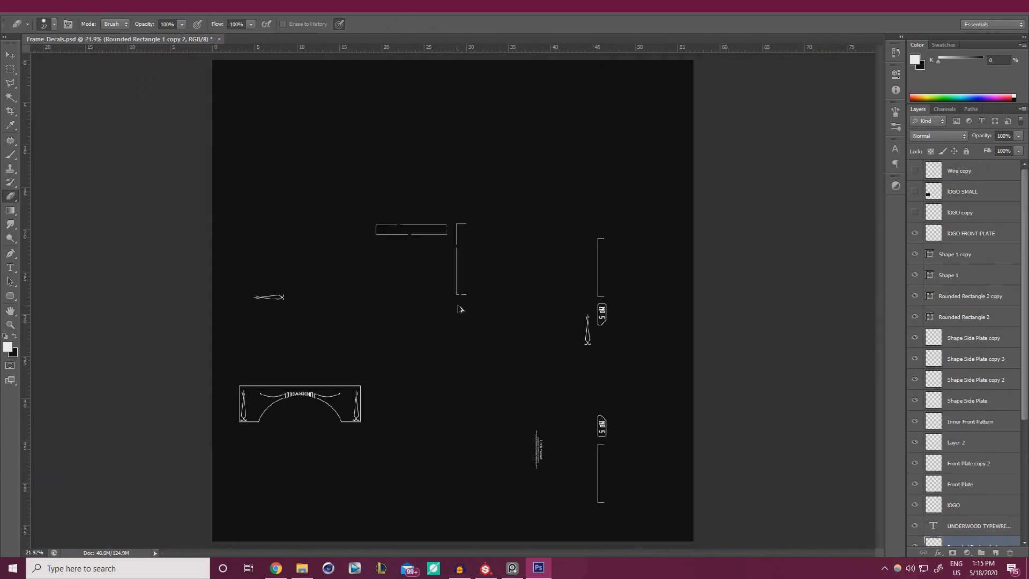
key("ctrl+s")
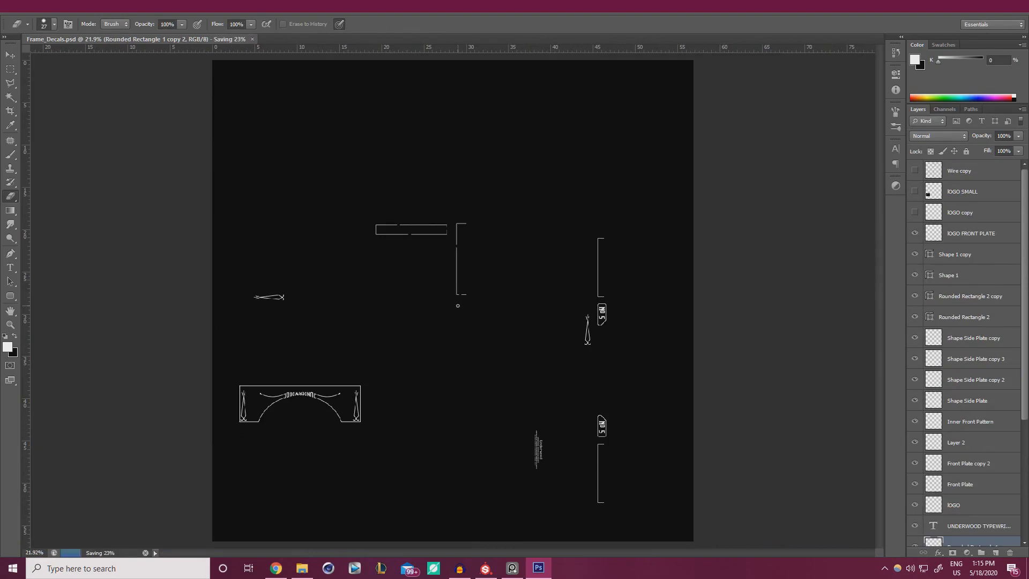
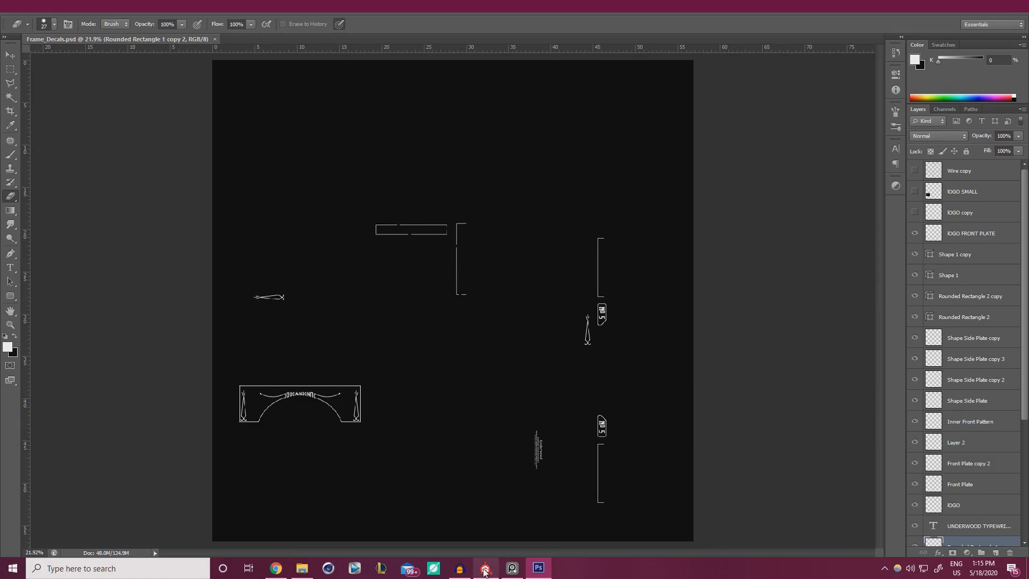
Switch to Substance Painter, reload the Frame_Decals texture, and select the fill in the Decals layer's mask.
mouse_move(485, 572)
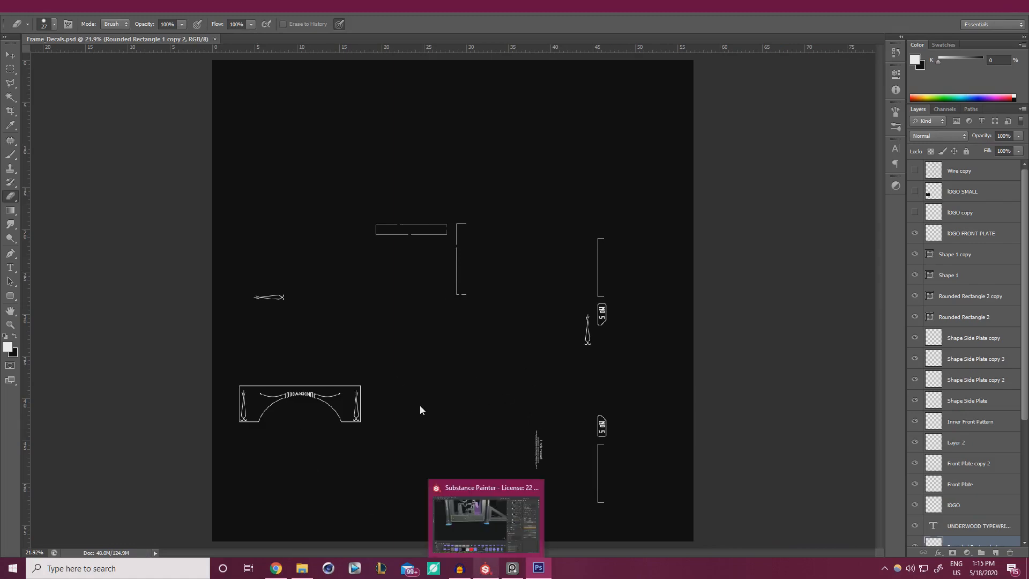
left_click(488, 560)
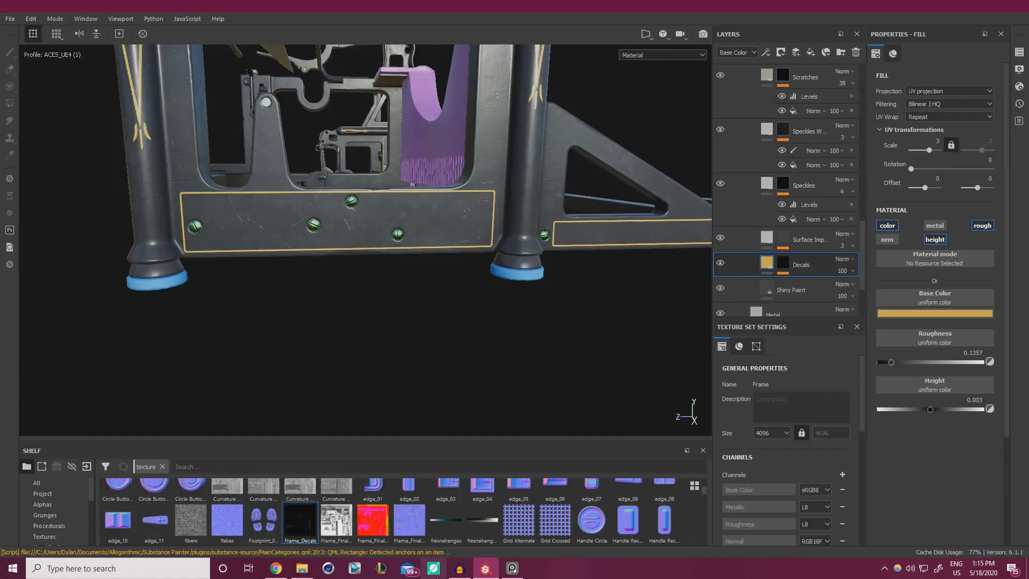
right_click(292, 529)
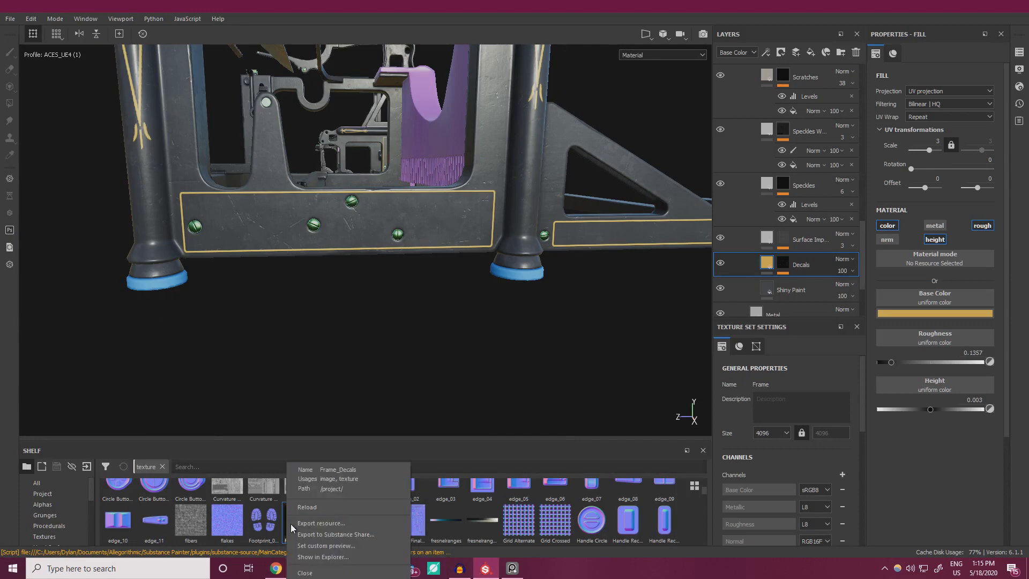
left_click(323, 509)
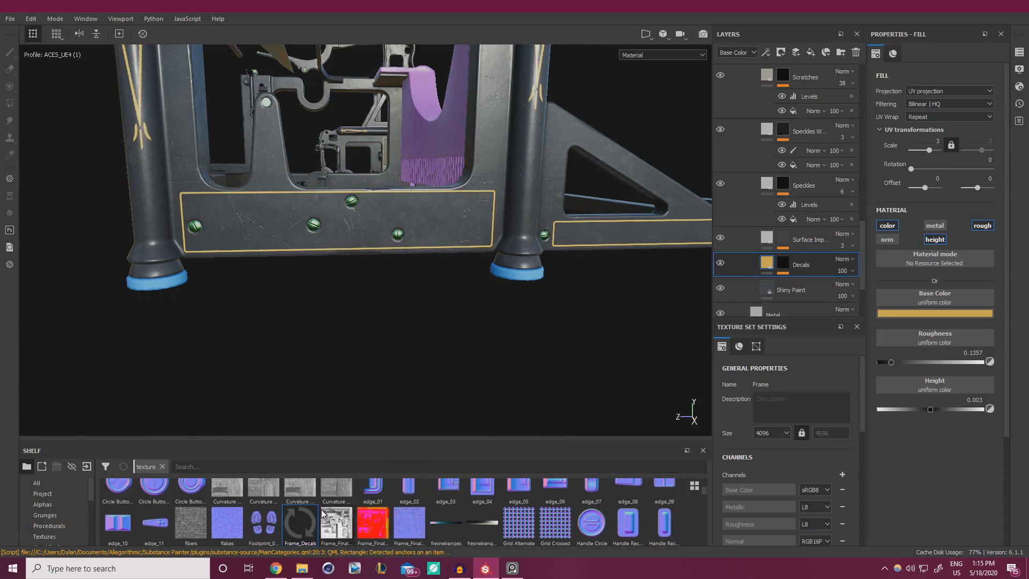
left_click(783, 264)
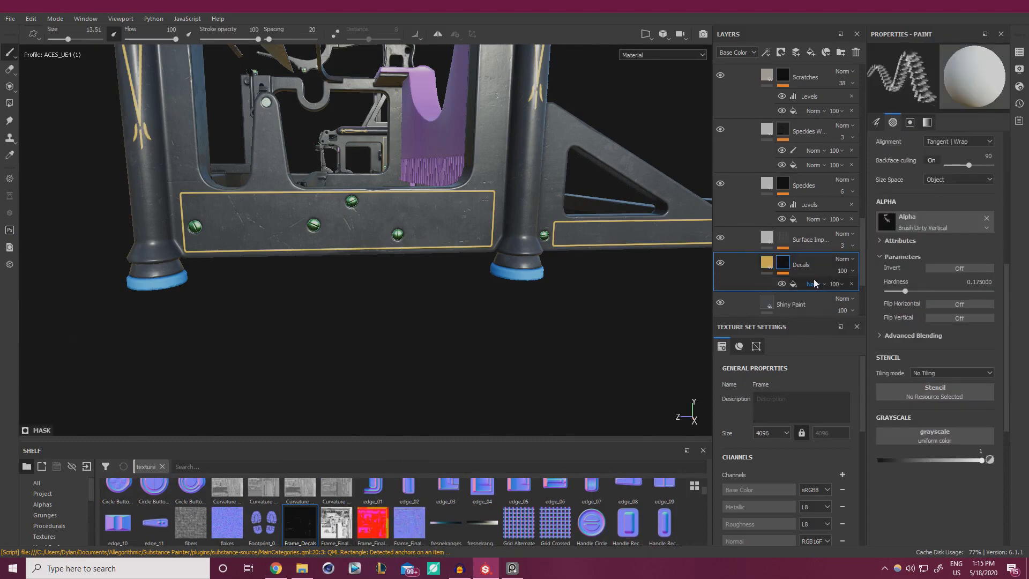
left_click(797, 283)
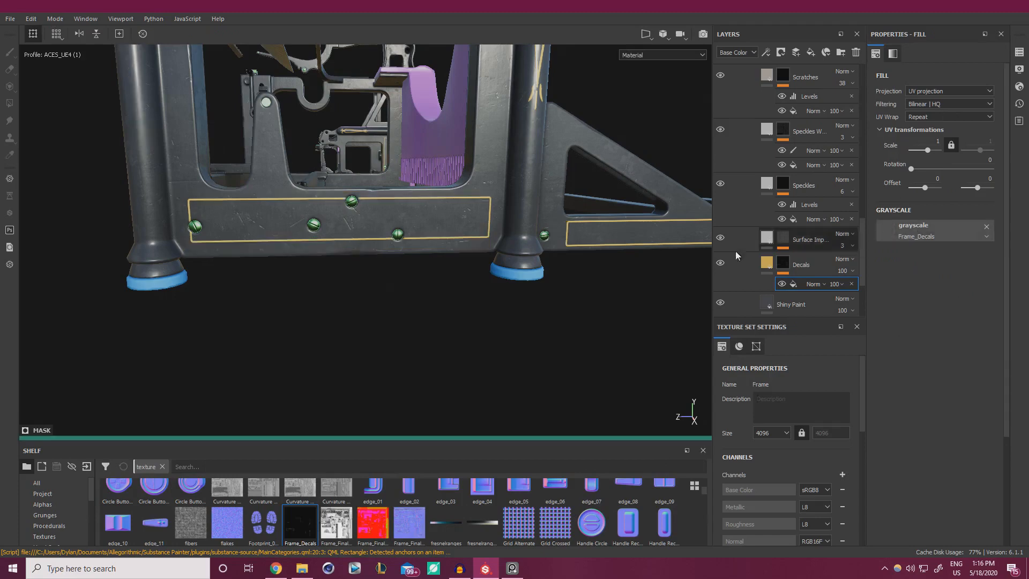
Slightly reduce the saturation of the Decals layer's gold base color.
left_click_drag(416, 246, 366, 278, "alt")
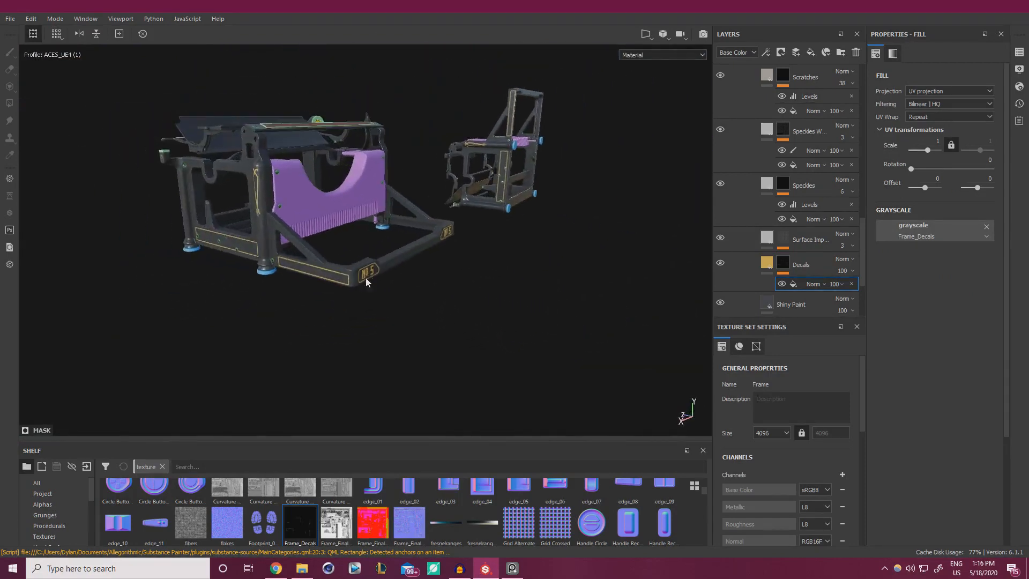
right_click_drag(365, 277, 545, 355, "alt")
left_click_drag(544, 355, 361, 261, "alt")
right_click_drag(376, 261, 471, 265, "alt")
left_click(766, 263)
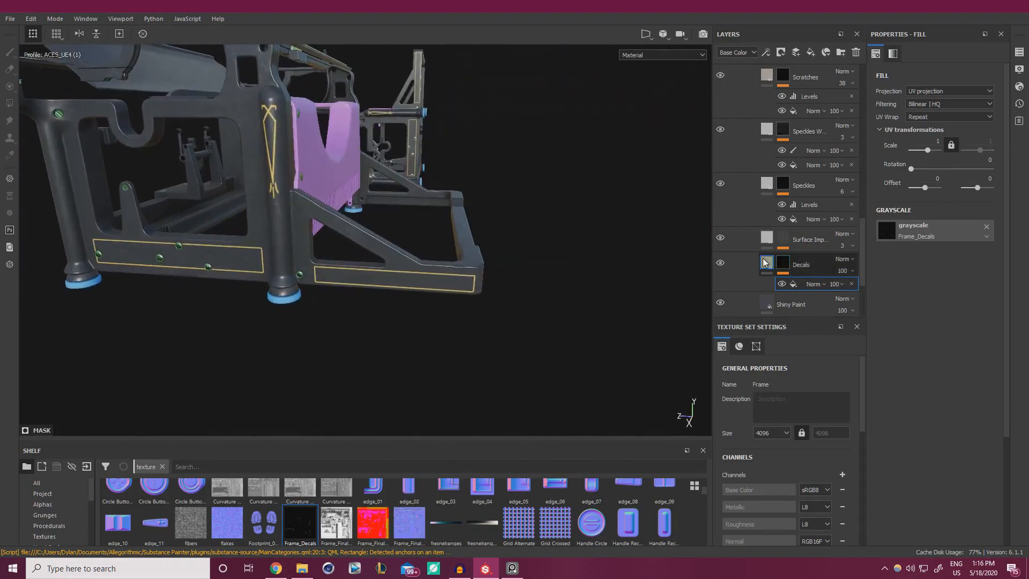
left_click(932, 314)
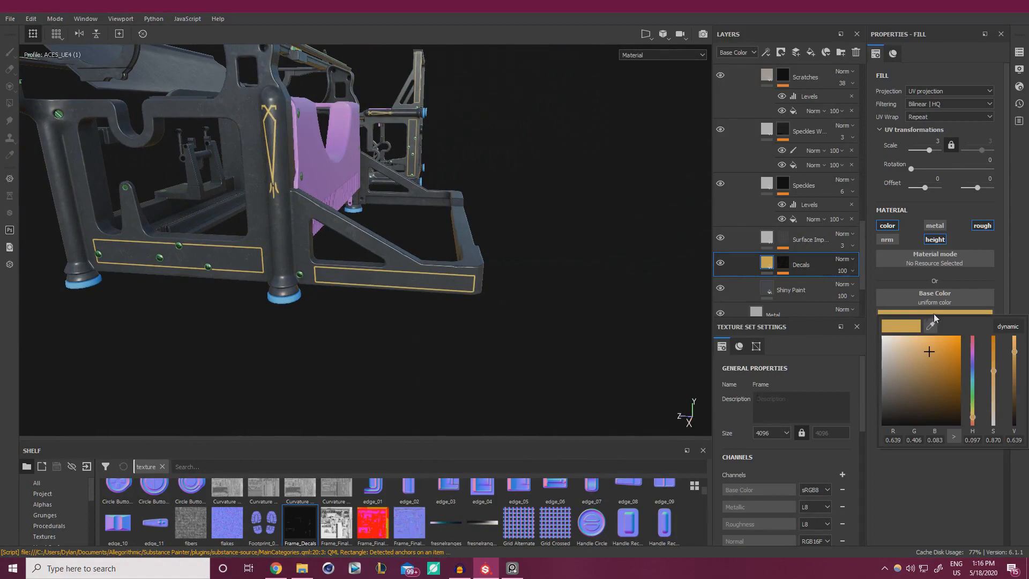
left_click(996, 379)
Compare the side-plate outlines with the typewriter reference photo and lower the Decals layer's opacity to 70.
left_click_drag(473, 305, 157, 289, "alt")
key("alt+Tab")
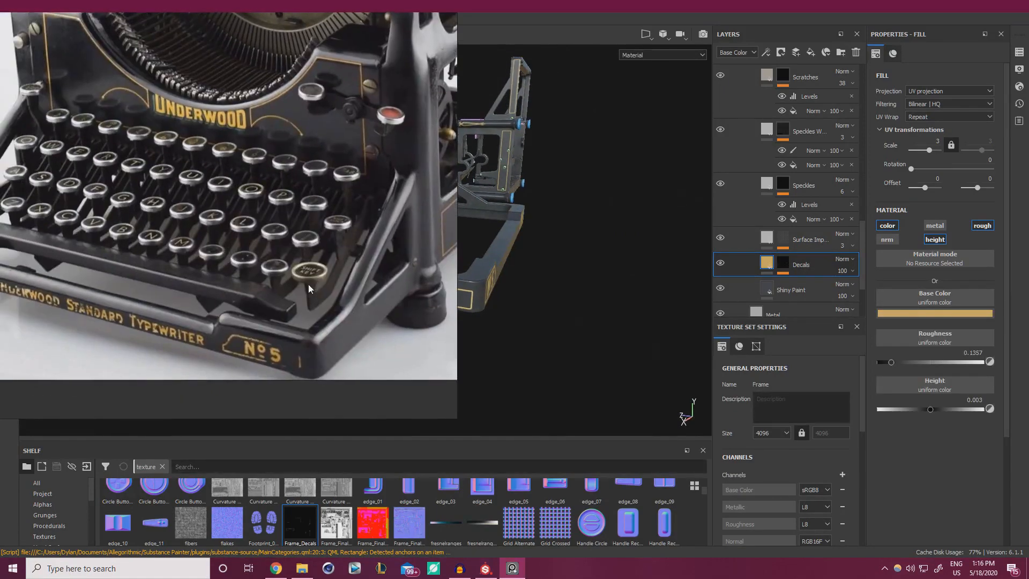
middle_click_drag(388, 281, 298, 303)
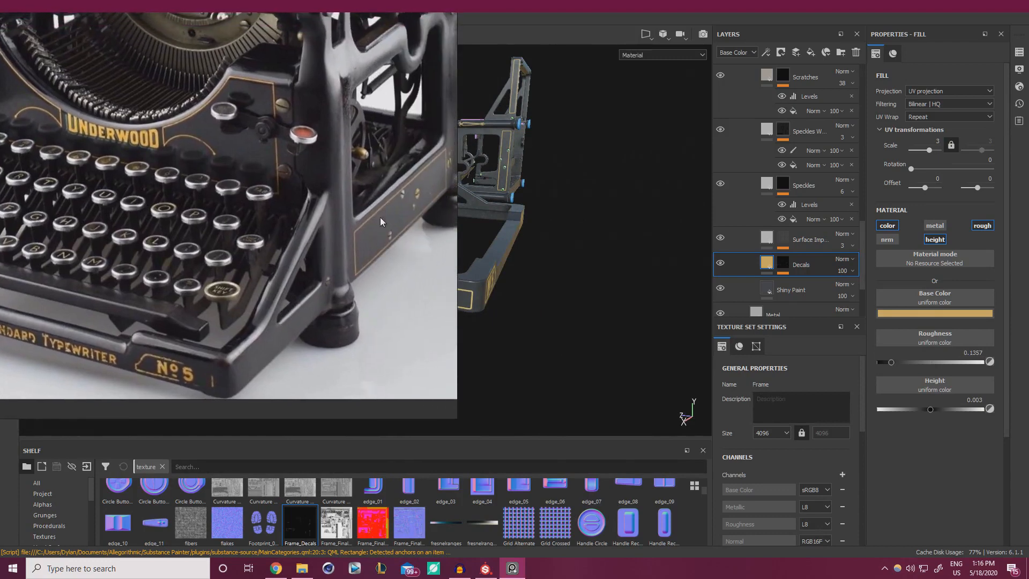
right_click_drag(325, 259, 0, 278)
mouse_move(384, 292)
left_mouse_down("alt")
mouse_move(513, 330)
mouse_move(616, 306)
left_mouse_up("alt")
left_click_drag(868, 287, 874, 288)
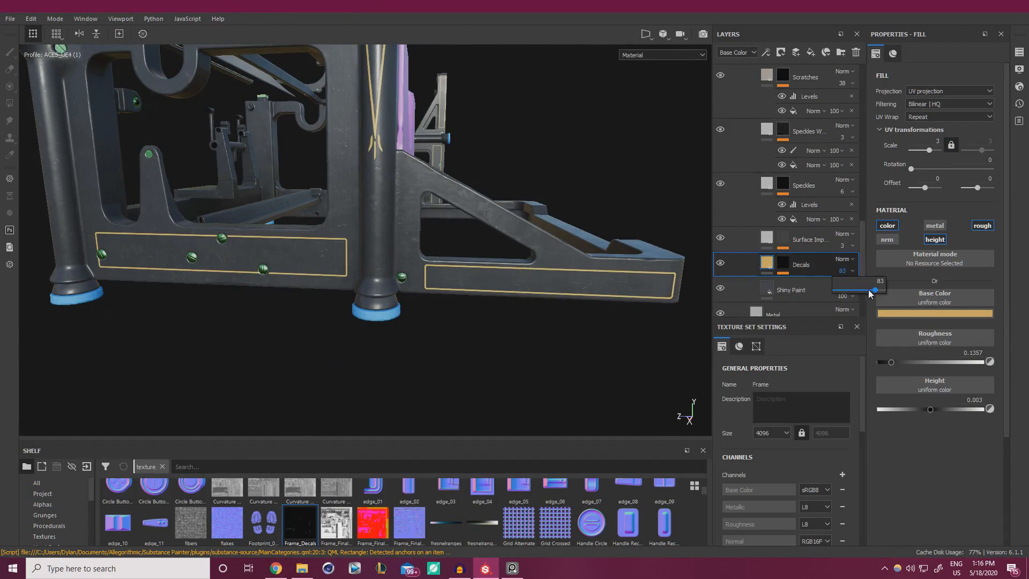
left_click(868, 290)
Check the decals around the frame, select the Decals layer's mask, and search the smart masks for "paint".
left_click_drag(482, 241, 360, 286, "alt")
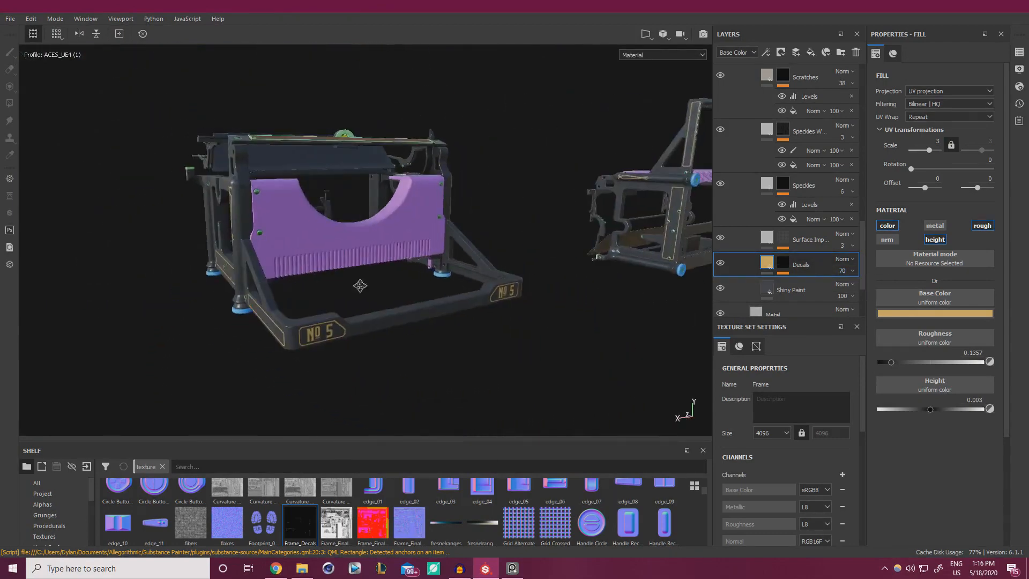
middle_click_drag(360, 286, 365, 233, "alt")
left_click_drag(365, 233, 423, 241, "alt")
right_click_drag(424, 241, 455, 268, "alt")
left_click_drag(456, 268, 464, 280, "alt")
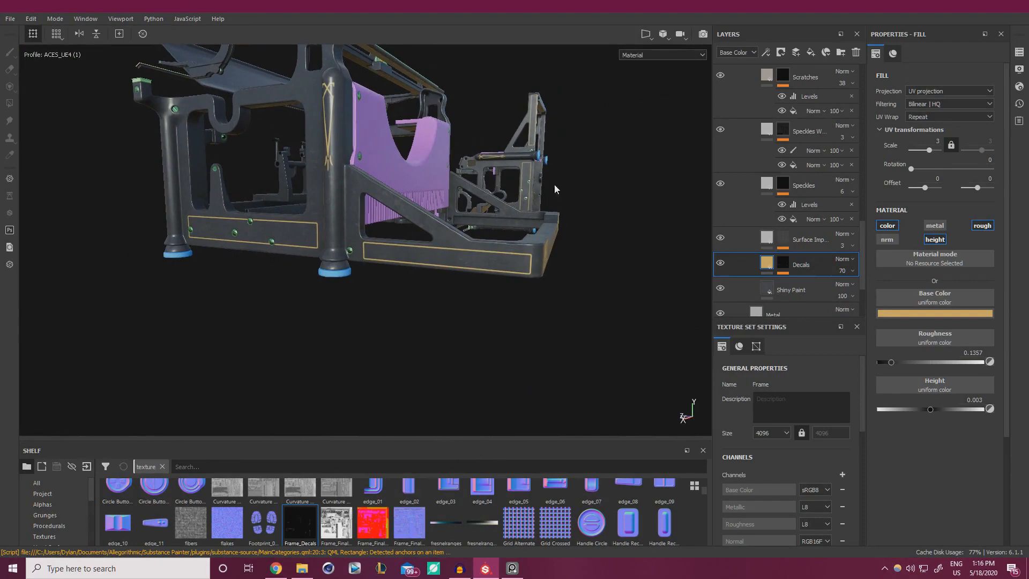
left_click_drag(618, 261, 553, 245, "alt")
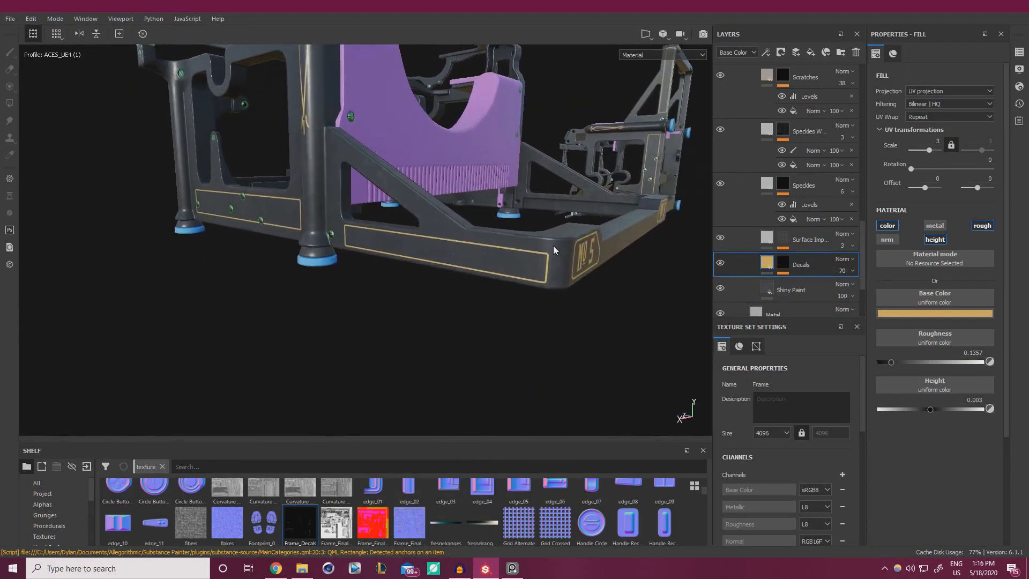
left_click(784, 266)
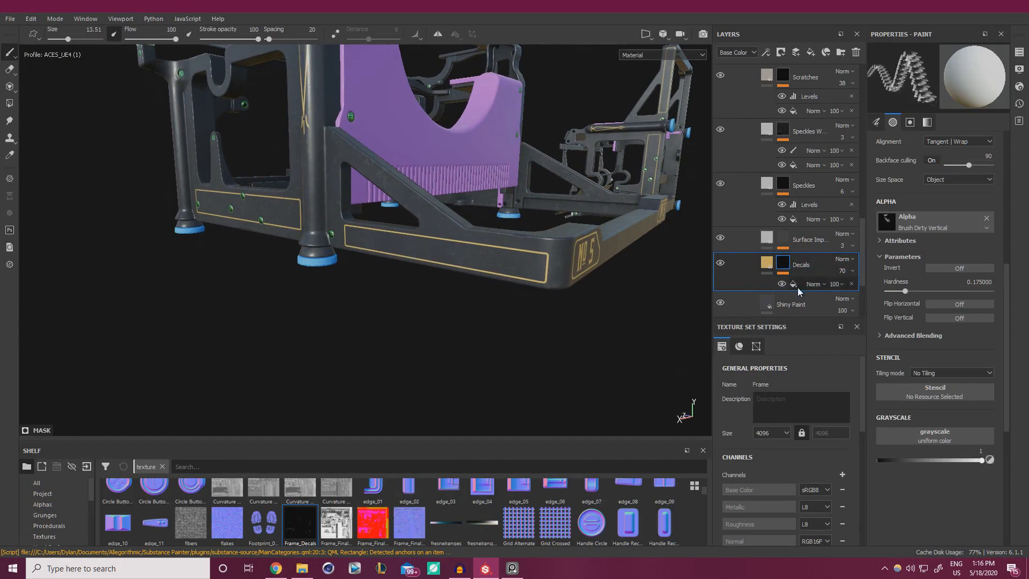
scroll(68, 515, "down", 4)
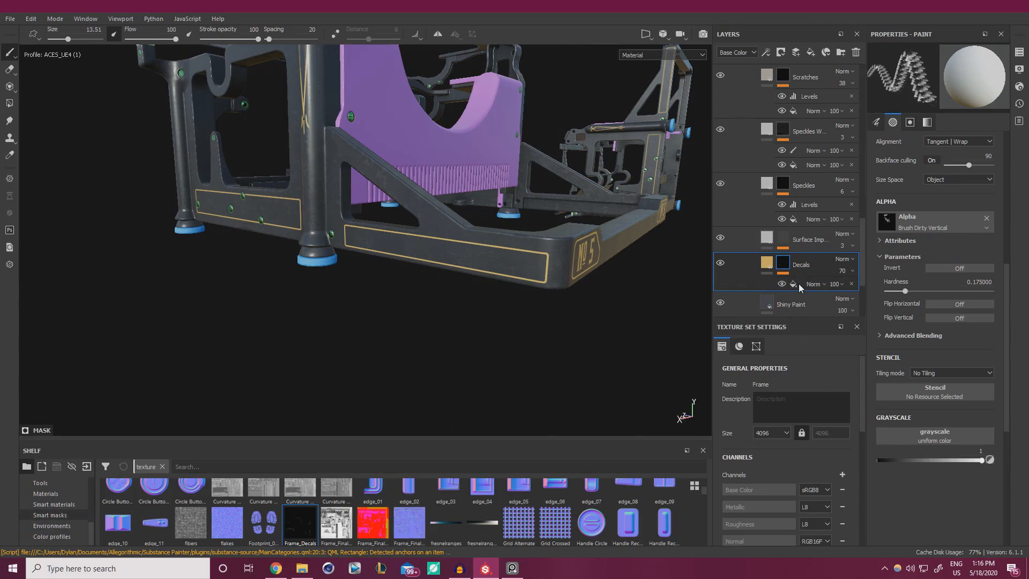
left_click(50, 515)
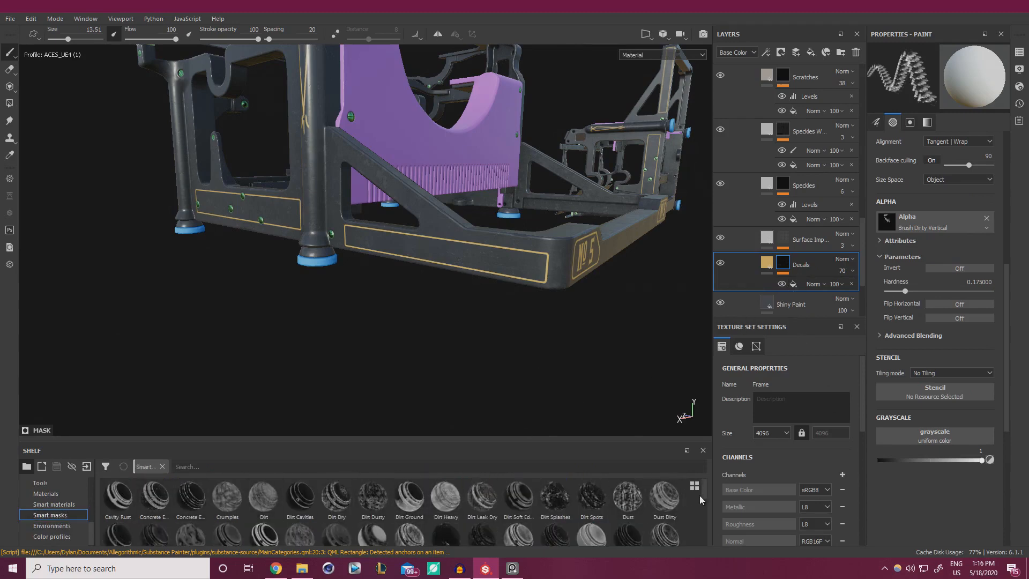
left_click(203, 467)
type("paint")
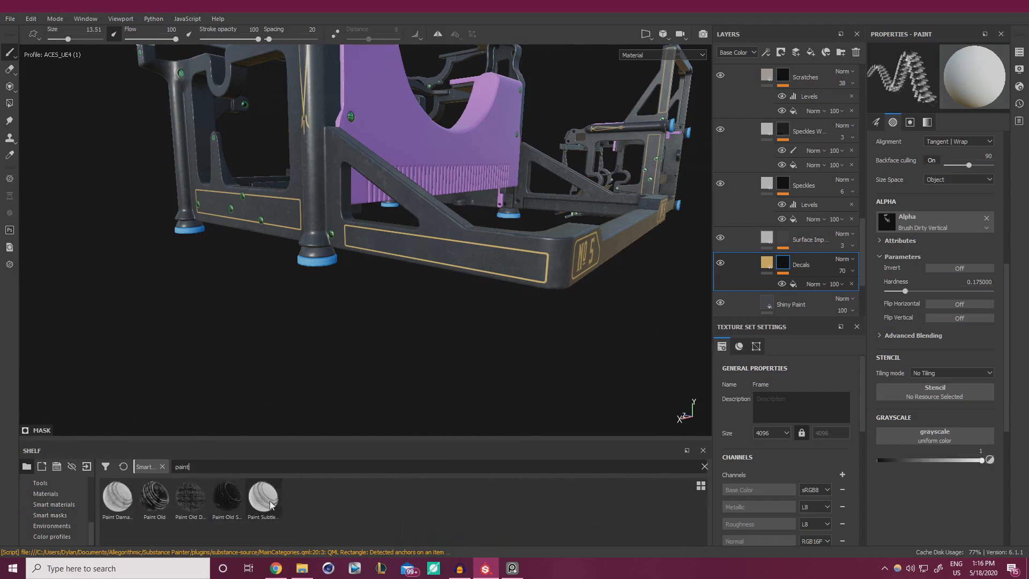
Apply the Paint Old smart mask to the Decals layer's mask and place the Frame_Decals fill above its generator.
mouse_move(271, 505)
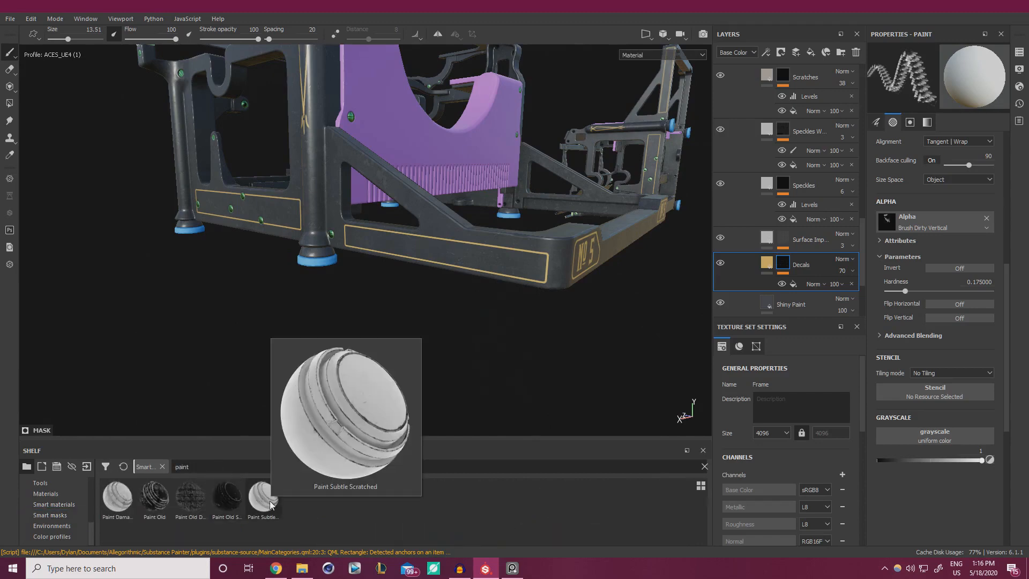
left_click(165, 504)
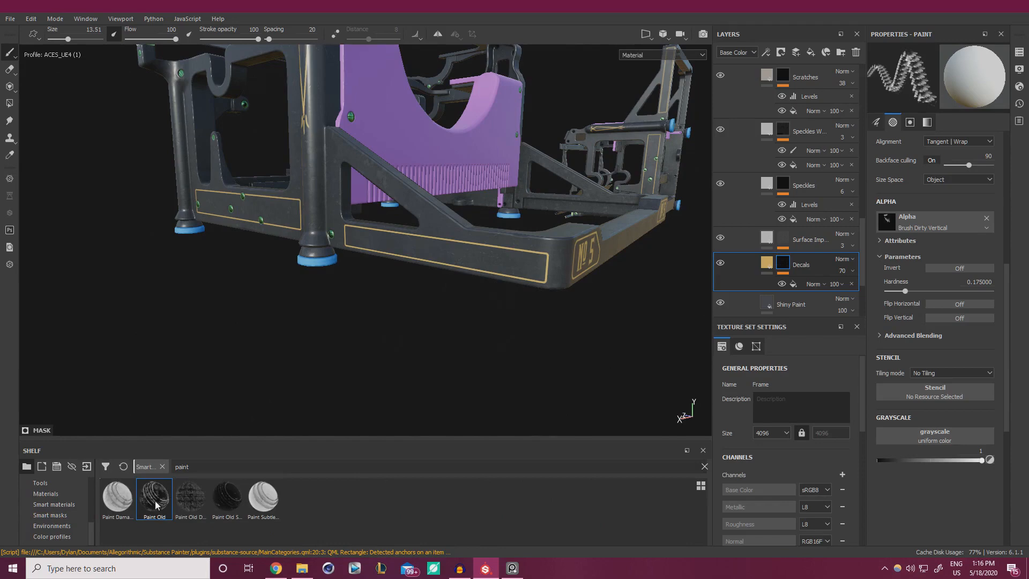
left_click_drag(785, 268, 783, 266)
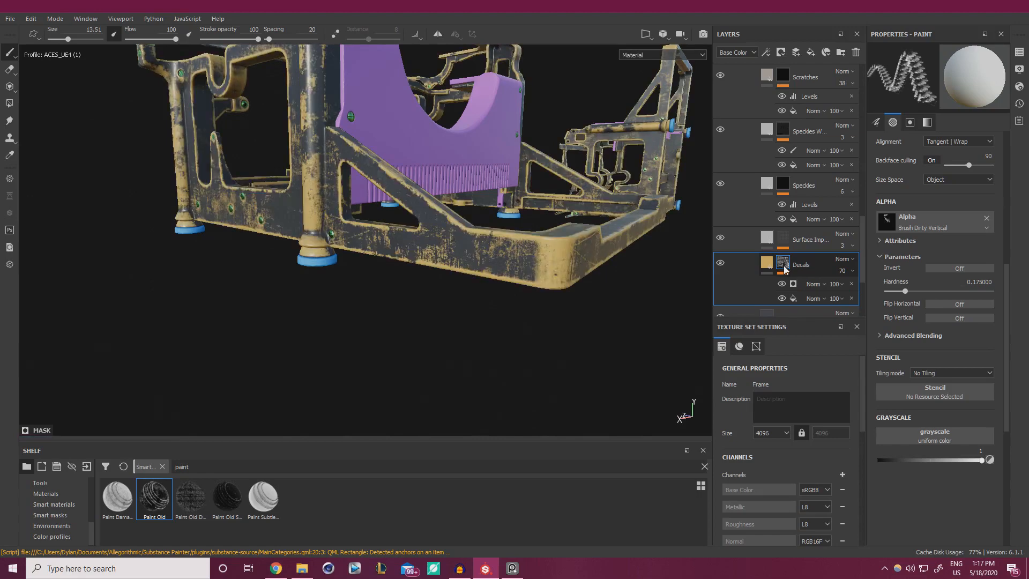
left_click(797, 298)
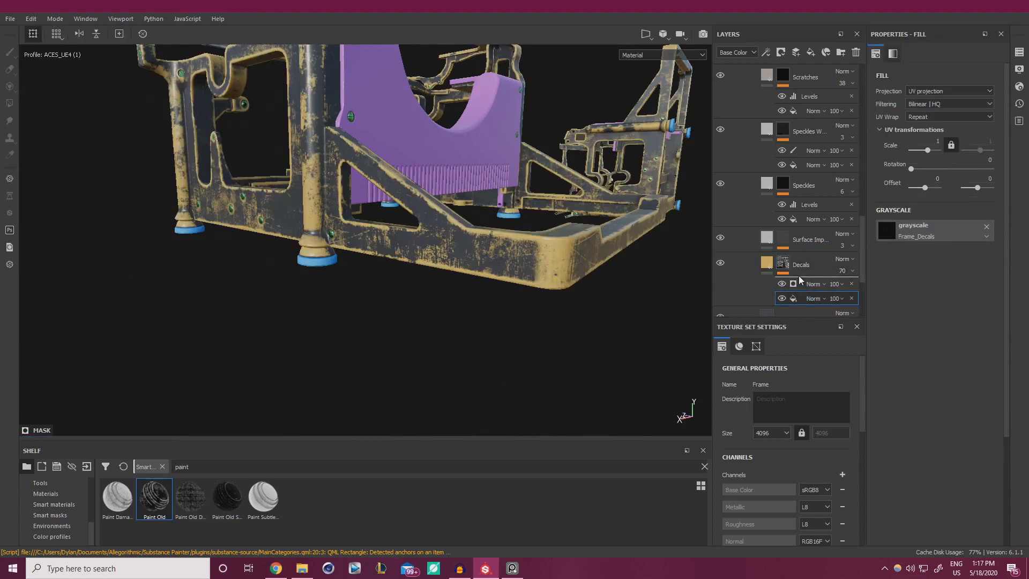
left_click_drag(798, 276, 806, 281)
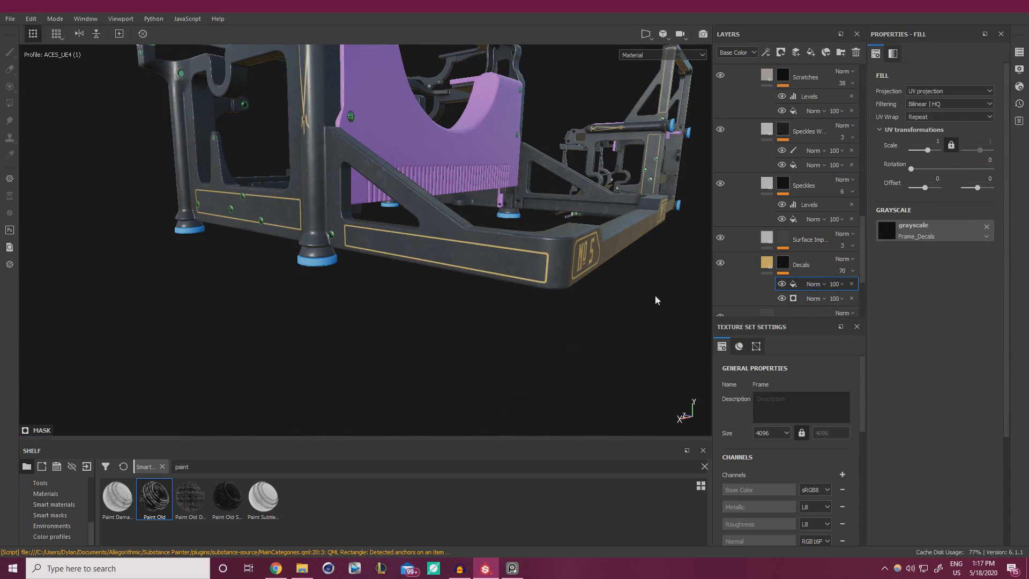
Try the Overlay blend mode on the Frame_Decals fill in the Decals mask.
left_click_drag(505, 276, 588, 280, "alt")
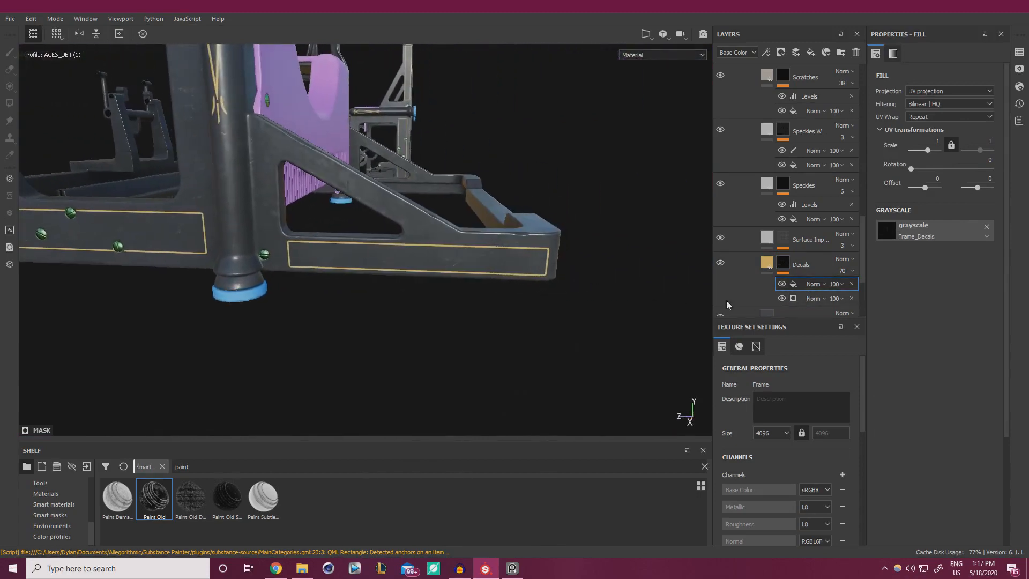
left_click(823, 285)
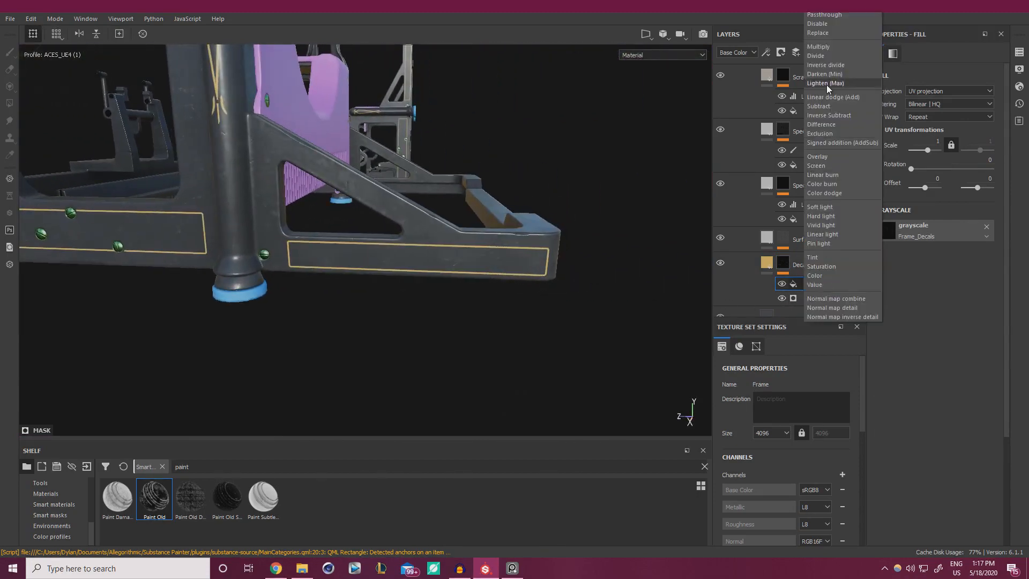
left_click(824, 157)
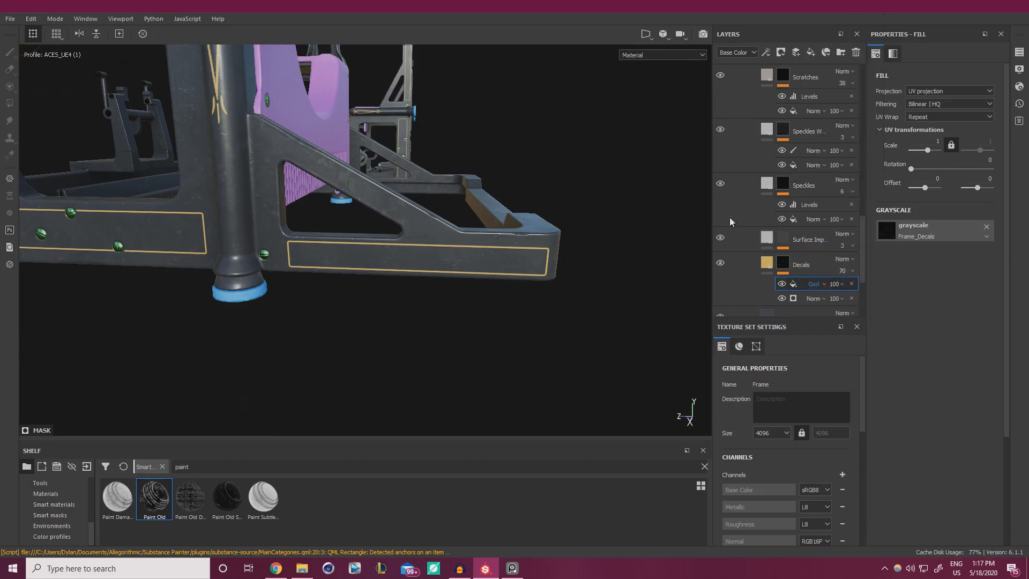
left_click_drag(665, 249, 472, 264, "alt")
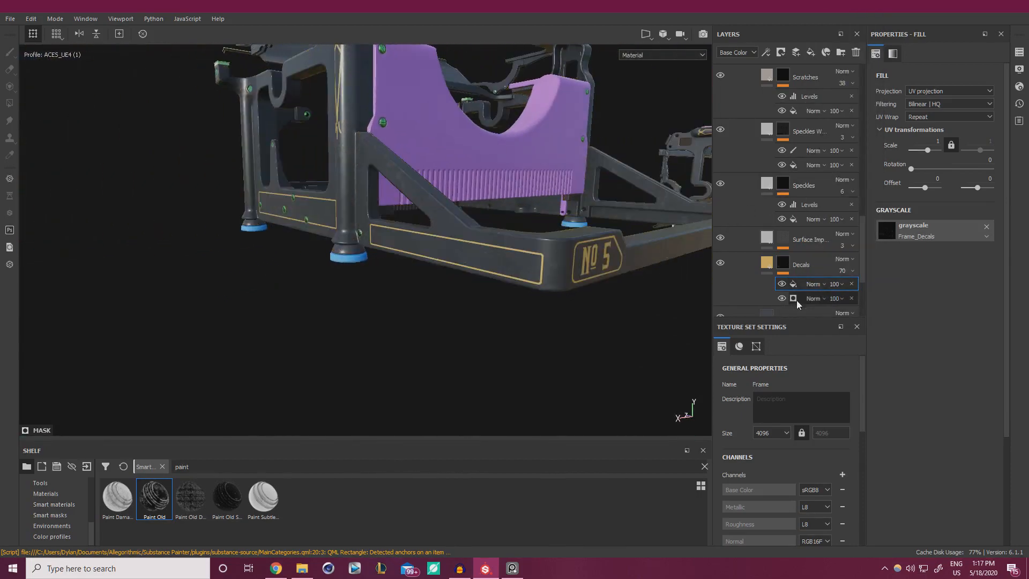
Try the Mask Editor generator above the Frame_Decals fill with Overlay blending, and delete the generator from the Decals mask.
left_click_drag(798, 281, 829, 293)
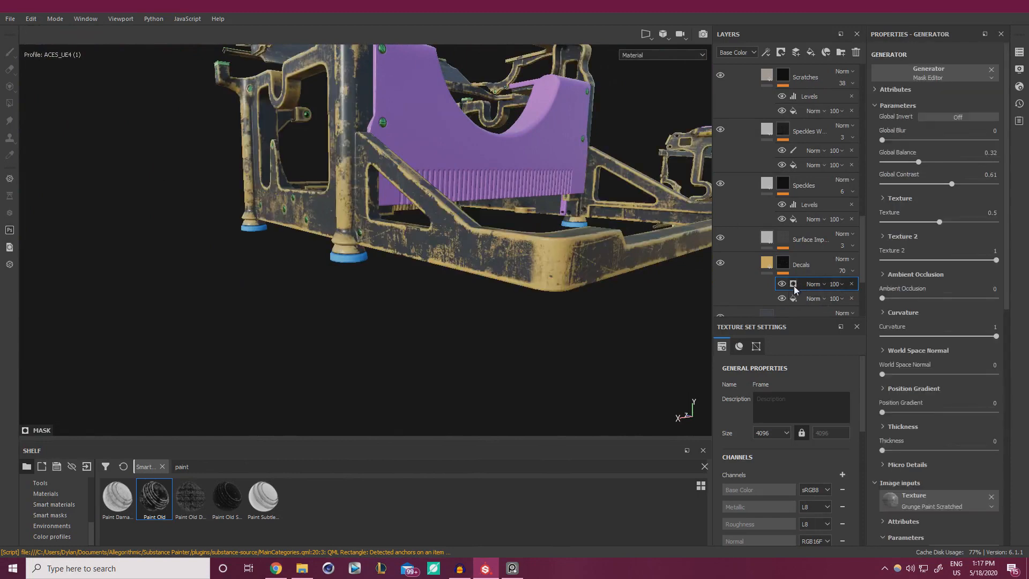
left_click(826, 283)
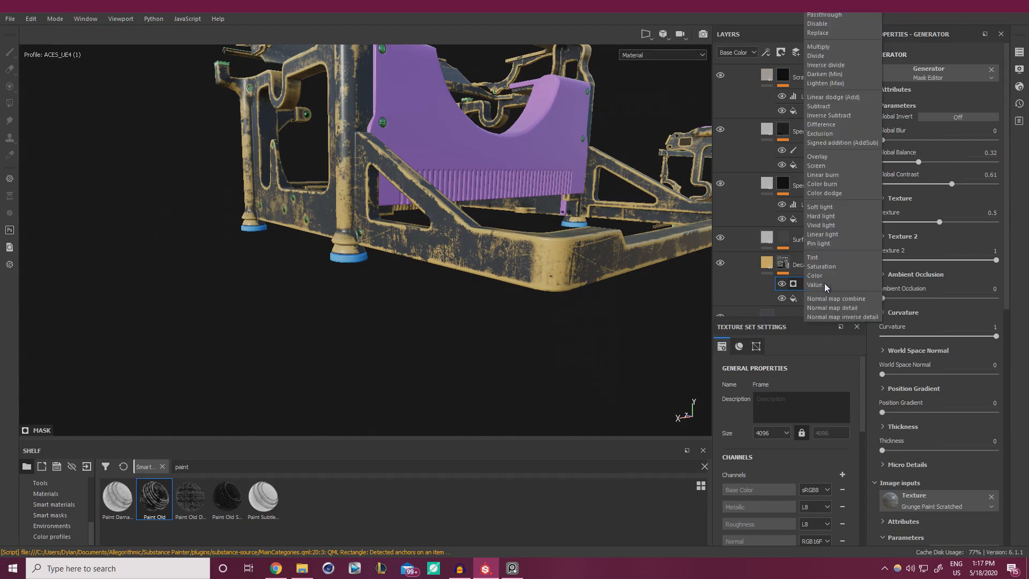
left_click(823, 156)
left_click_drag(608, 224, 239, 222, "alt")
key("Delete")
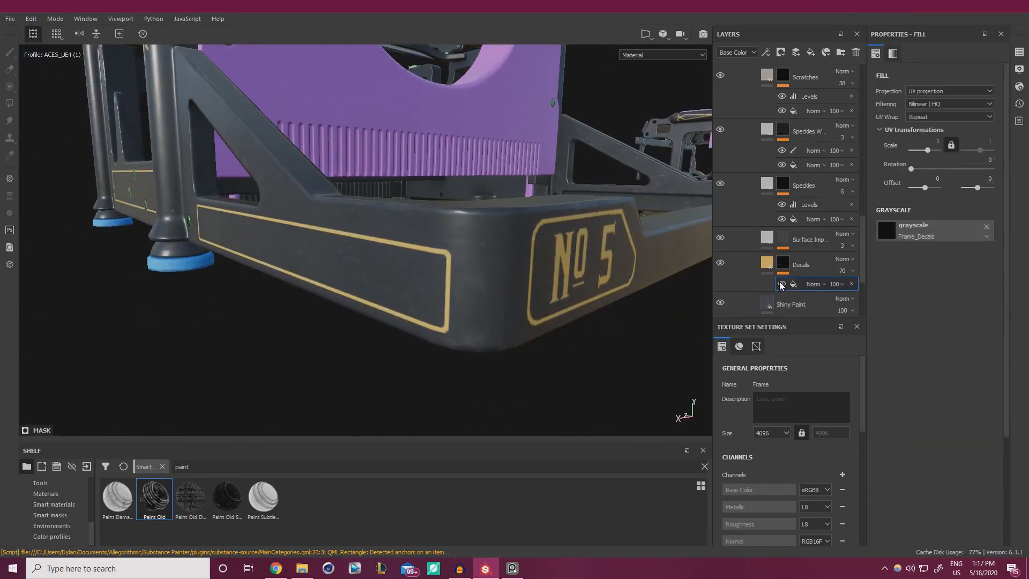
mouse_move(506, 261)
left_mouse_down("alt")
mouse_move(485, 269)
mouse_move(377, 232)
mouse_move(453, 189)
mouse_move(301, 201)
left_mouse_up("alt")
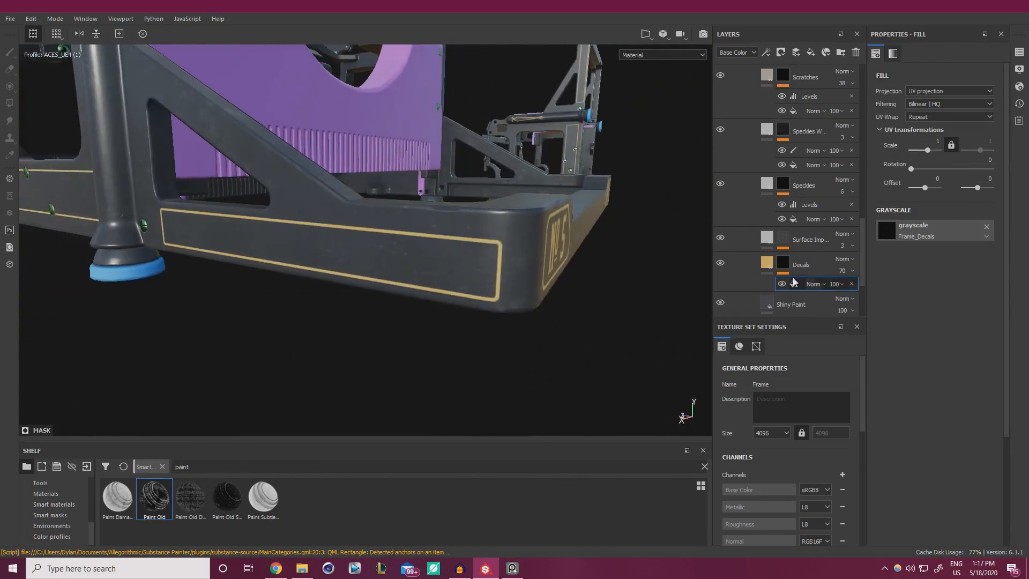
Create a folder named Paint Decal above the Decals layer and move the Decals layer into it.
left_click(783, 263)
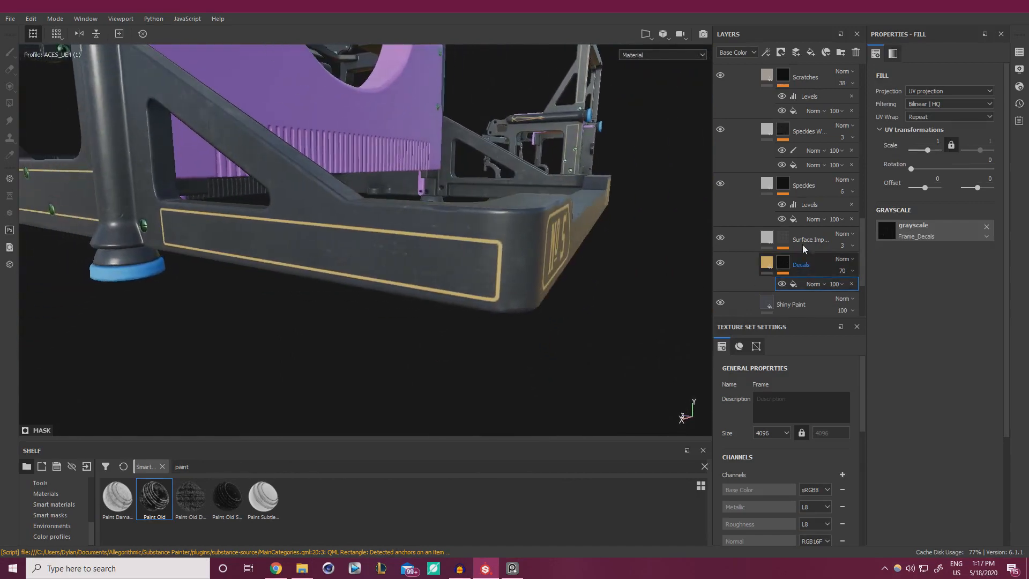
left_click(842, 54)
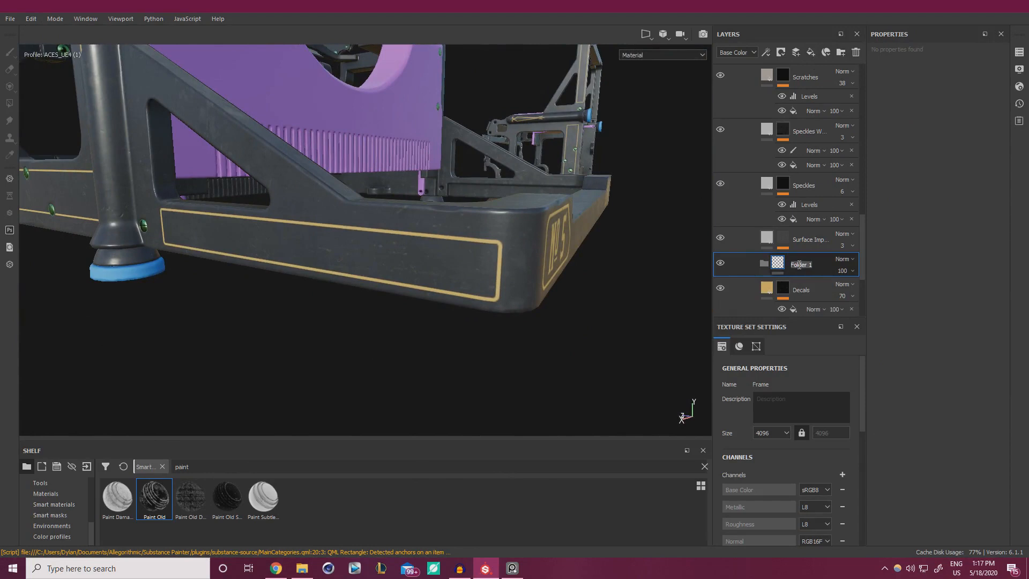
type("Paint Decal")
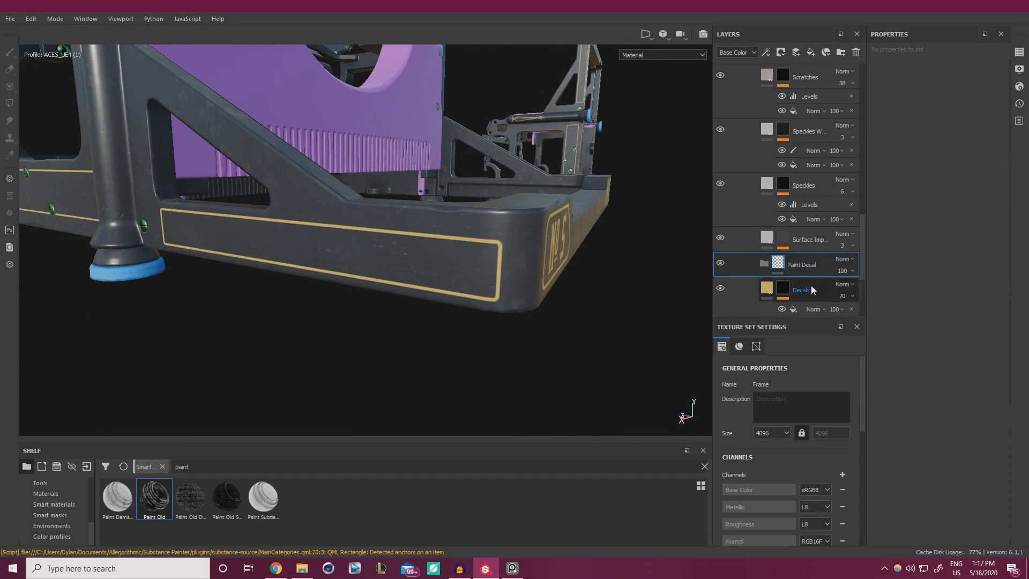
left_click(812, 285)
left_click_drag(810, 262, 808, 263)
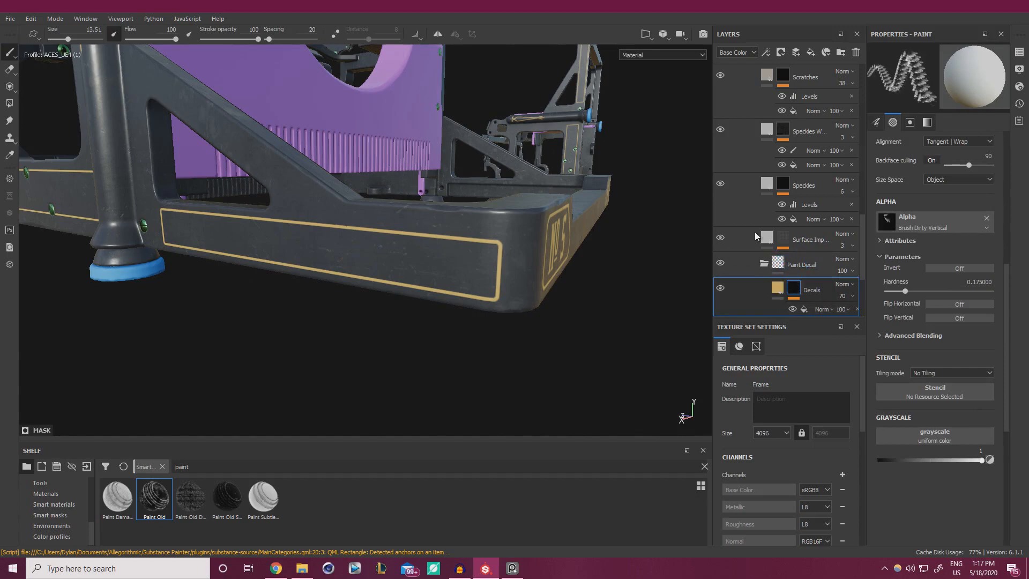
Add a white mask to the Paint Decal folder and apply the Paint Old smart mask to it.
left_click(763, 264)
left_click(799, 266)
right_click(798, 268)
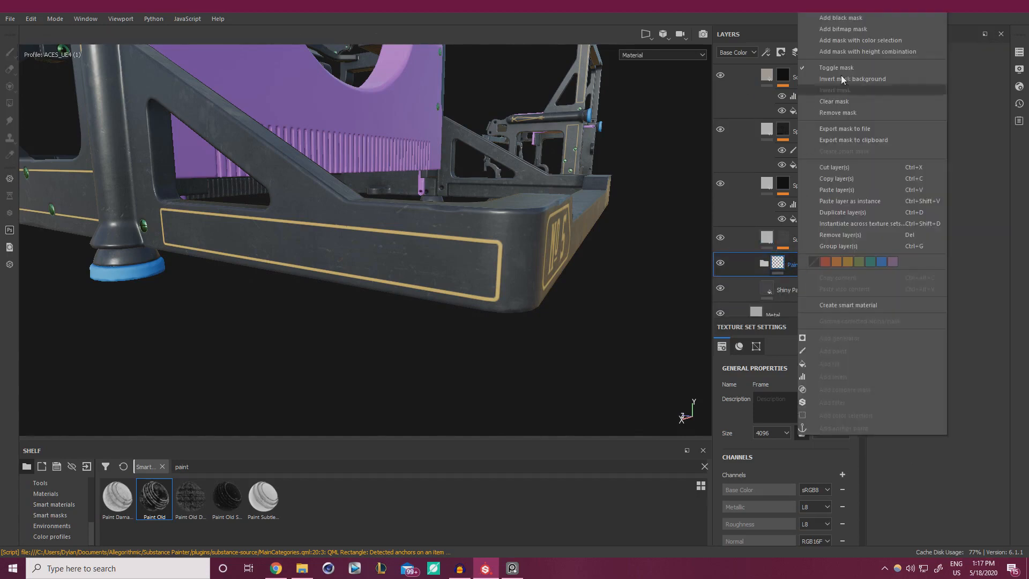
left_click(857, 15)
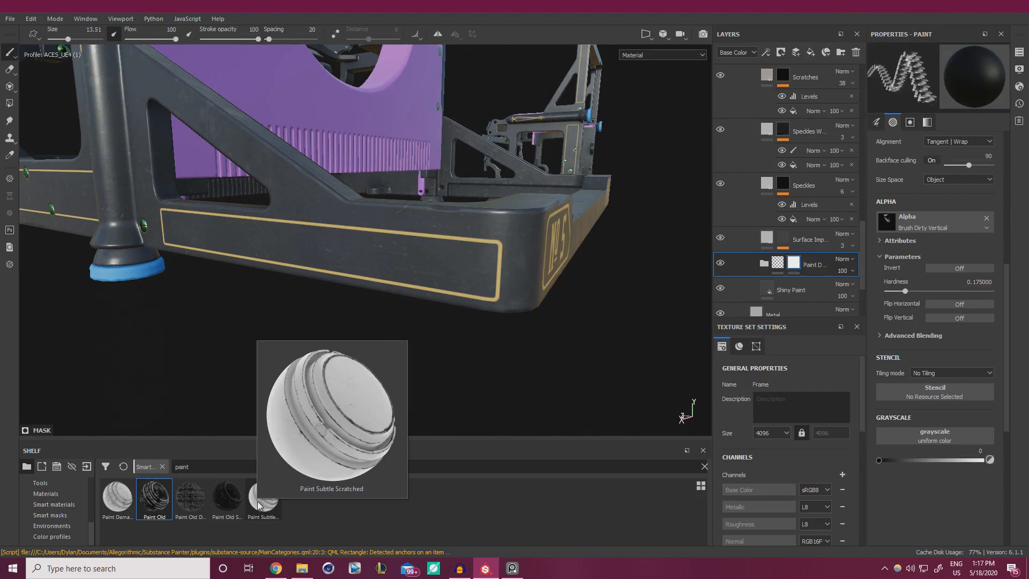
mouse_move(237, 502)
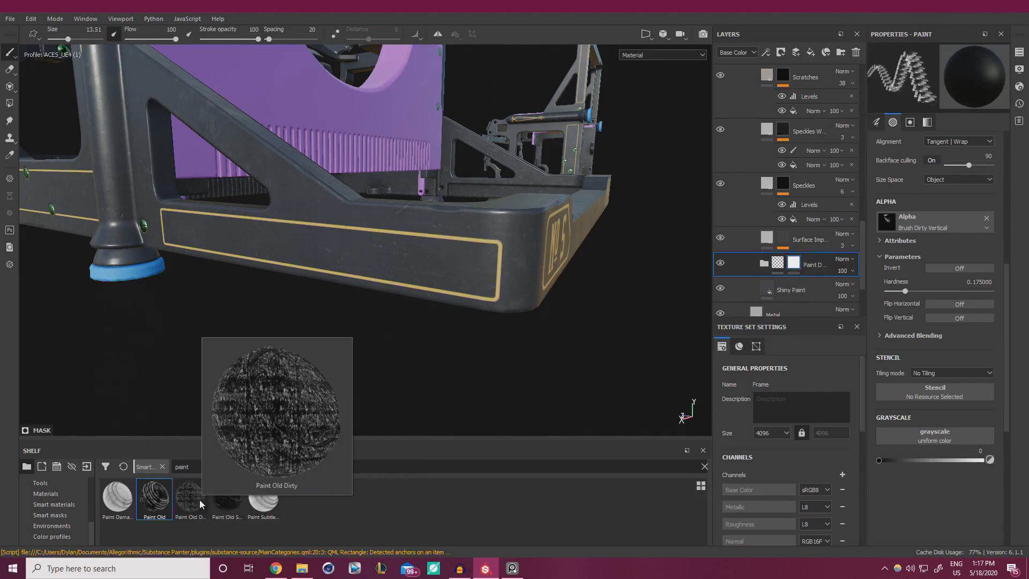
mouse_move(156, 504)
mouse_move(154, 503)
left_mouse_down()
mouse_move(429, 375)
mouse_move(793, 262)
left_mouse_up()
mouse_move(536, 343)
left_mouse_down("alt")
mouse_move(482, 372)
mouse_move(340, 306)
mouse_move(531, 276)
mouse_move(477, 301)
left_mouse_up("alt")
scroll(479, 302, "down", 1)
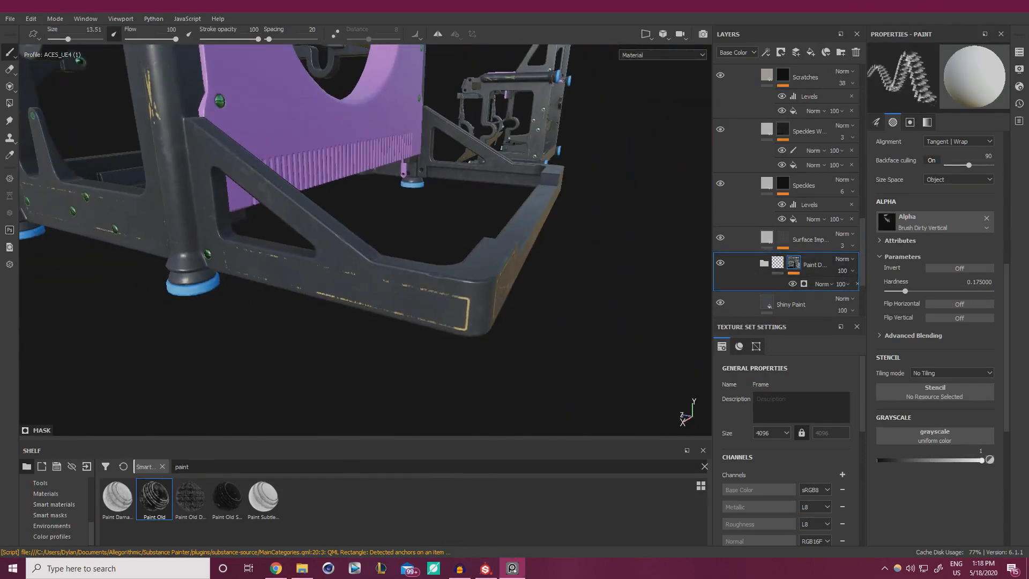
Compare the worn decals with the typewriter reference photo and set the folder mask generator's Global Balance to 0.48.
key("alt+Tab")
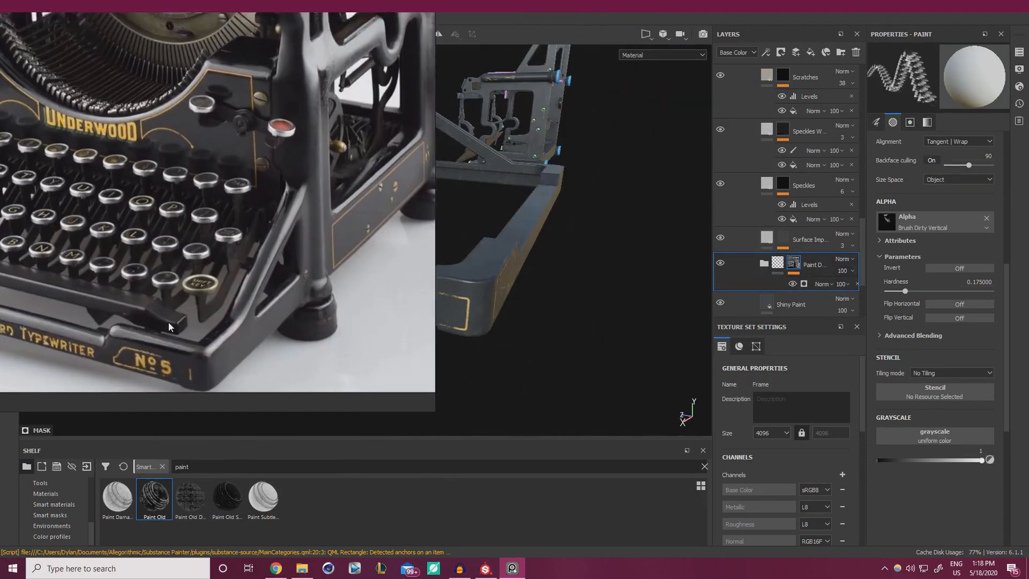
mouse_move(349, 375)
left_mouse_down("alt")
mouse_move(289, 292)
mouse_move(392, 381)
mouse_move(497, 251)
left_mouse_up("alt")
scroll(497, 251, "up", 5)
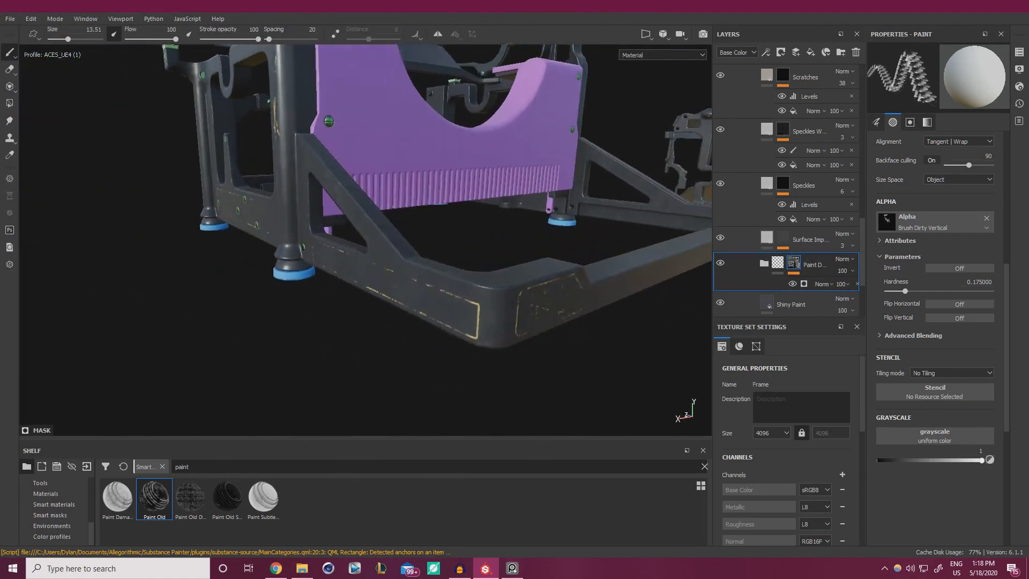
left_click(805, 285)
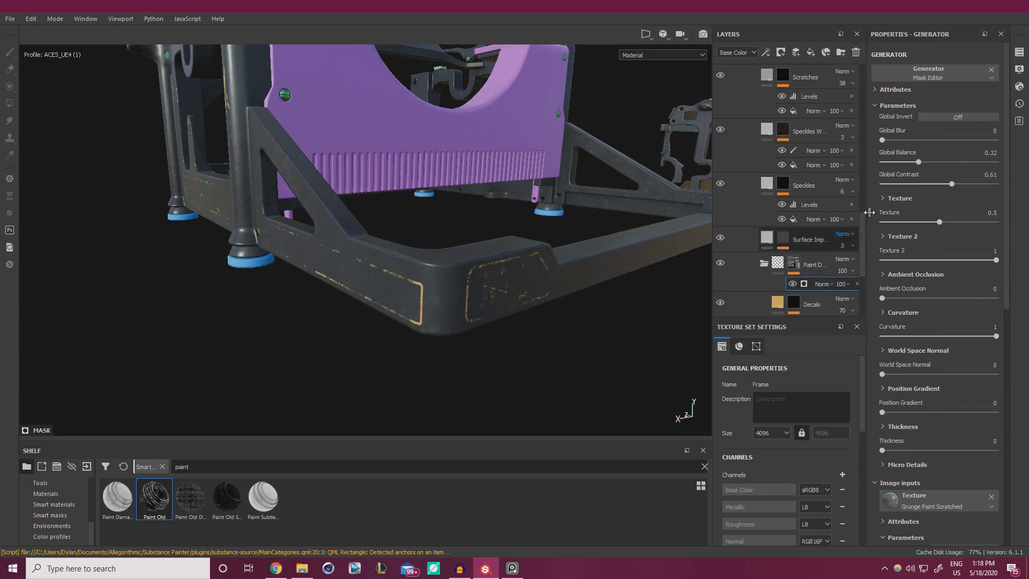
mouse_move(918, 164)
left_mouse_down()
mouse_move(906, 167)
mouse_move(930, 167)
left_mouse_up()
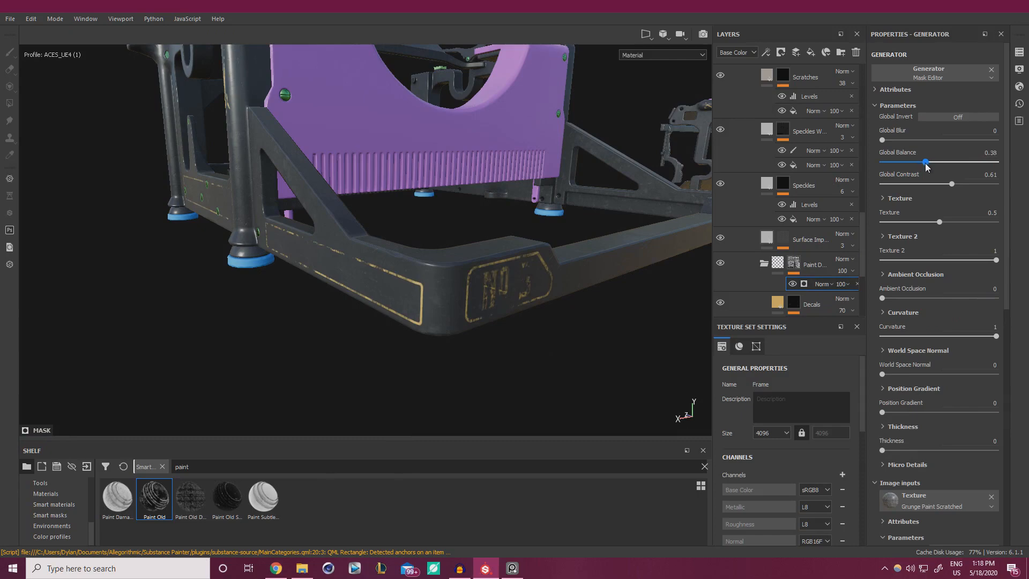
left_click_drag(501, 239, 445, 256, "alt")
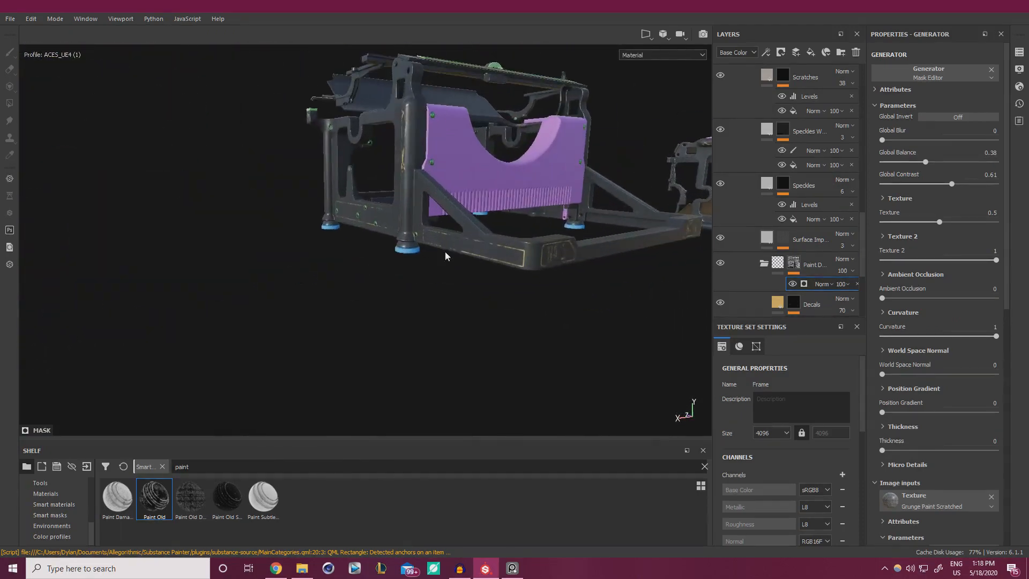
right_click_drag(445, 256, 466, 268, "alt")
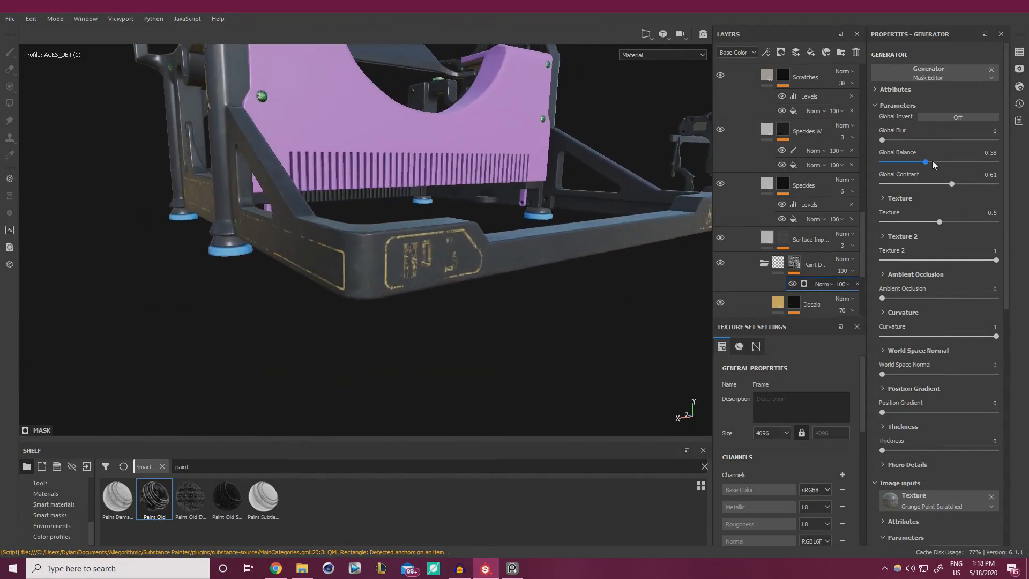
left_click(937, 161)
left_click(937, 161)
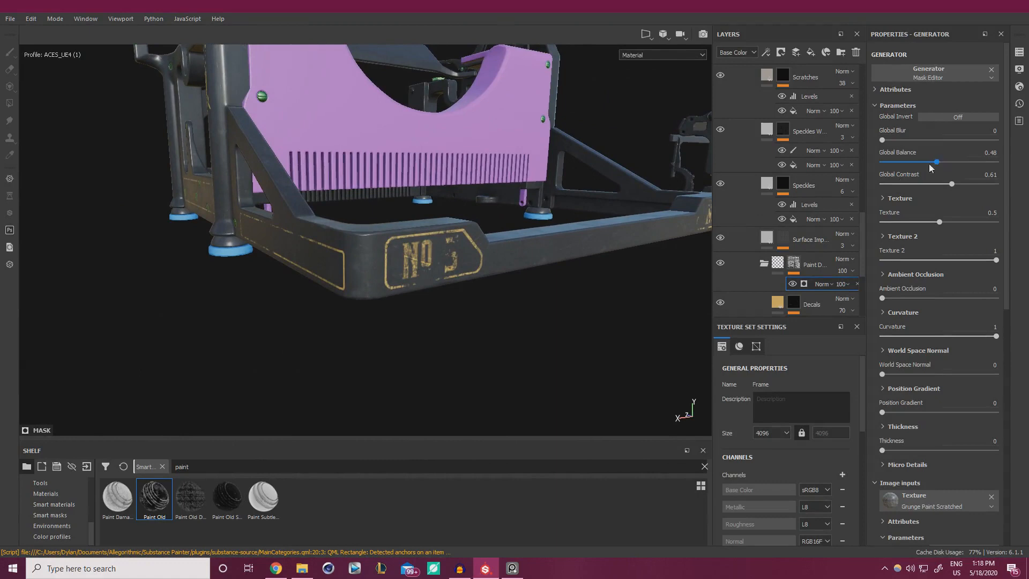
Set the Paint Decal mask generator's Global Contrast to 0.67, checking the No 5 decal on the front rail.
left_click_drag(432, 268, 399, 265, "alt")
left_click(917, 183)
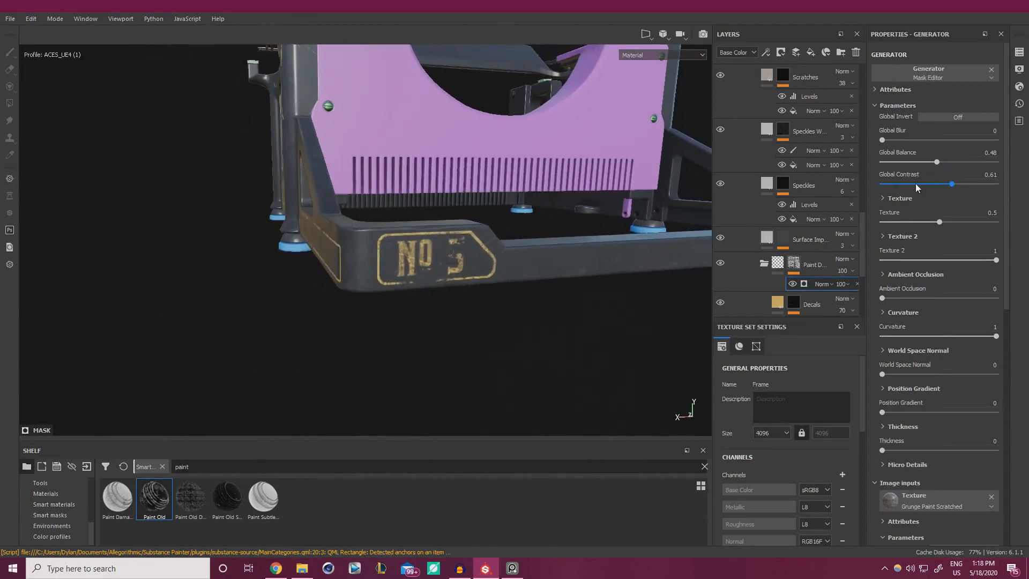
left_click(951, 184)
left_click(957, 184)
left_click_drag(478, 268, 514, 263, "alt")
right_click_drag(515, 262, 569, 289, "alt")
mouse_move(570, 288)
left_mouse_down("alt")
mouse_move(563, 268)
mouse_move(585, 295)
left_mouse_up("alt")
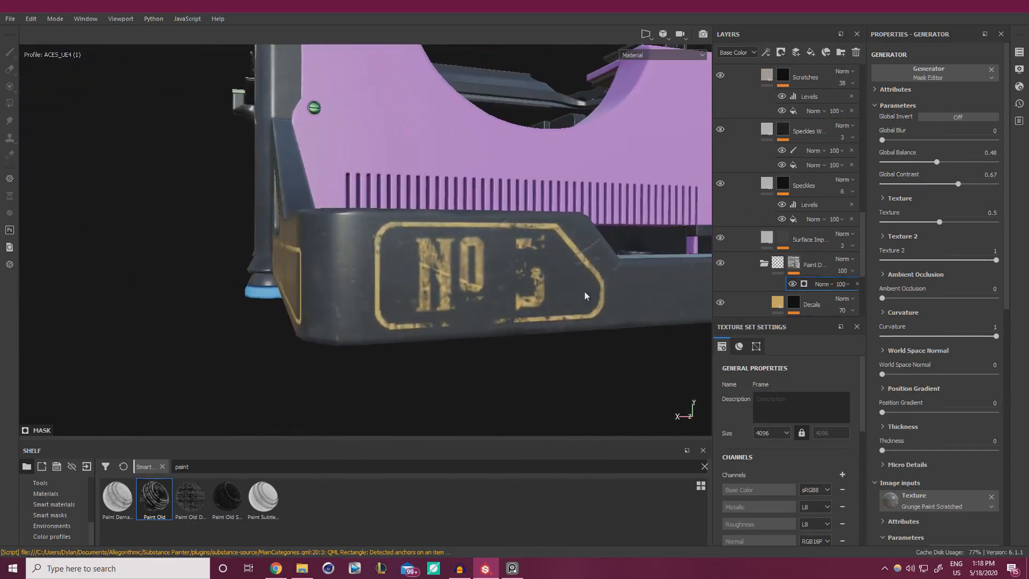
Set the generator's Ambient Occlusion to 0.07 and Curvature to 0.73.
left_click_drag(440, 302, 443, 204, "alt")
right_click_drag(443, 203, 343, 198, "alt")
left_click_drag(428, 214, 553, 272, "alt")
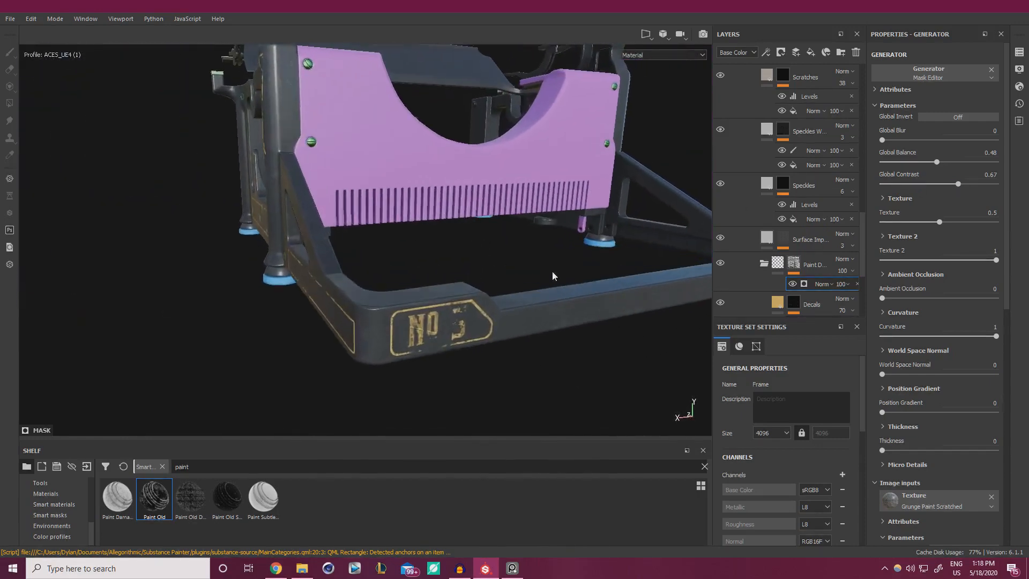
right_click_drag(552, 271, 761, 290, "alt")
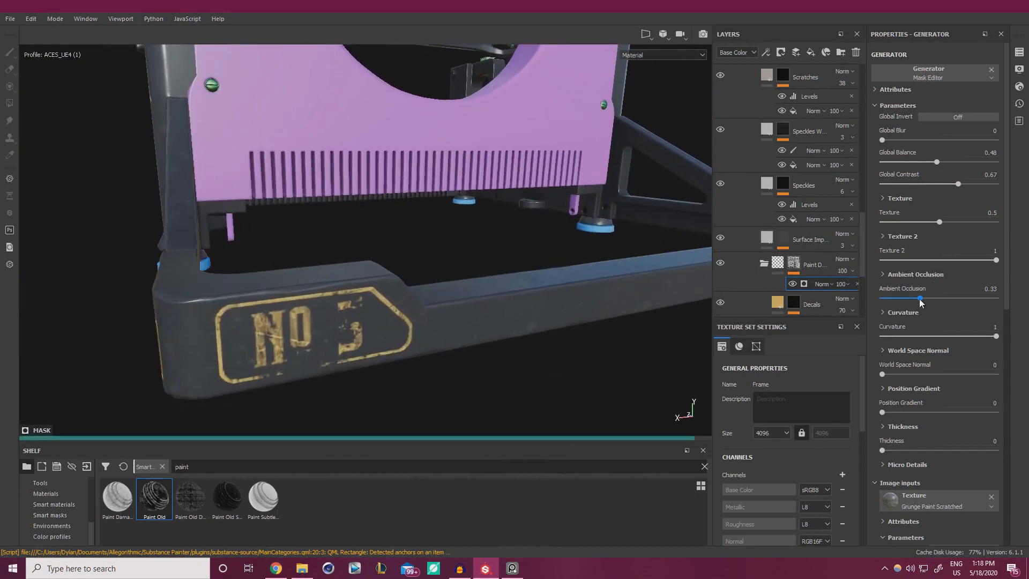
left_click_drag(921, 303, 889, 301)
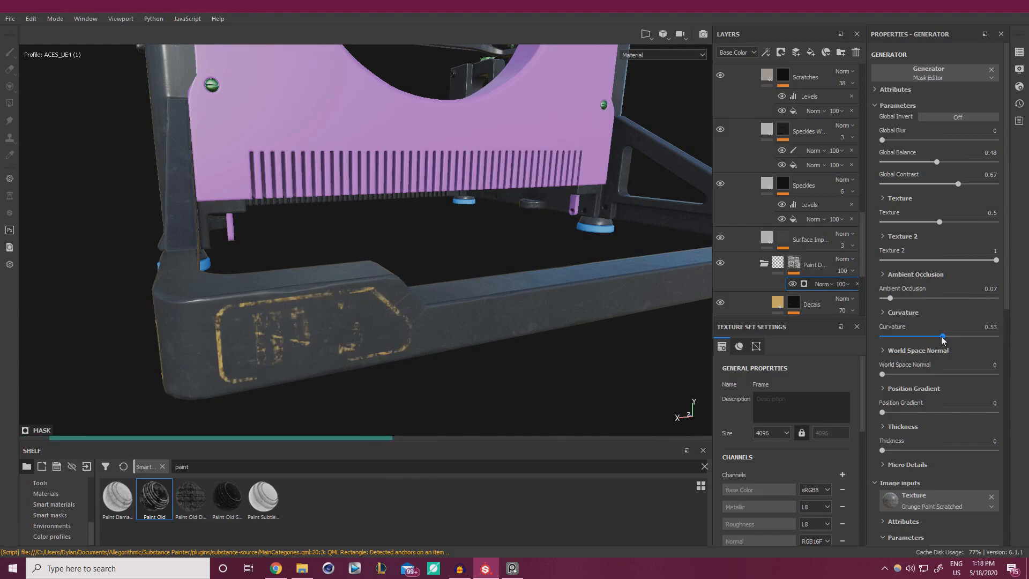
left_click_drag(943, 339, 959, 338)
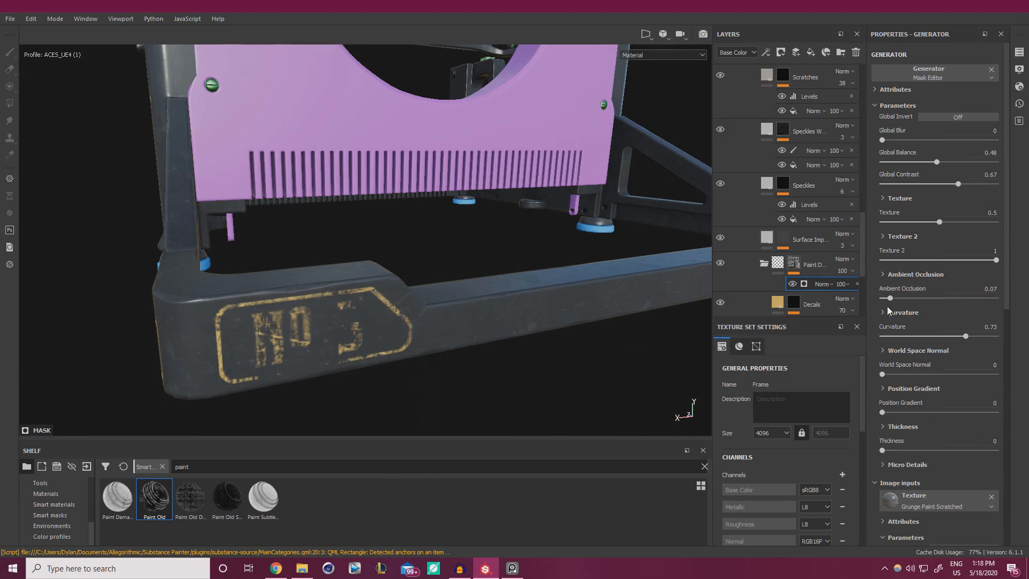
Try Balance 0.59, Contrast 0.06 and Brush Pattern 0.07 on the generator's Grunge Paint Scratched texture.
scroll(938, 393, "down", 5)
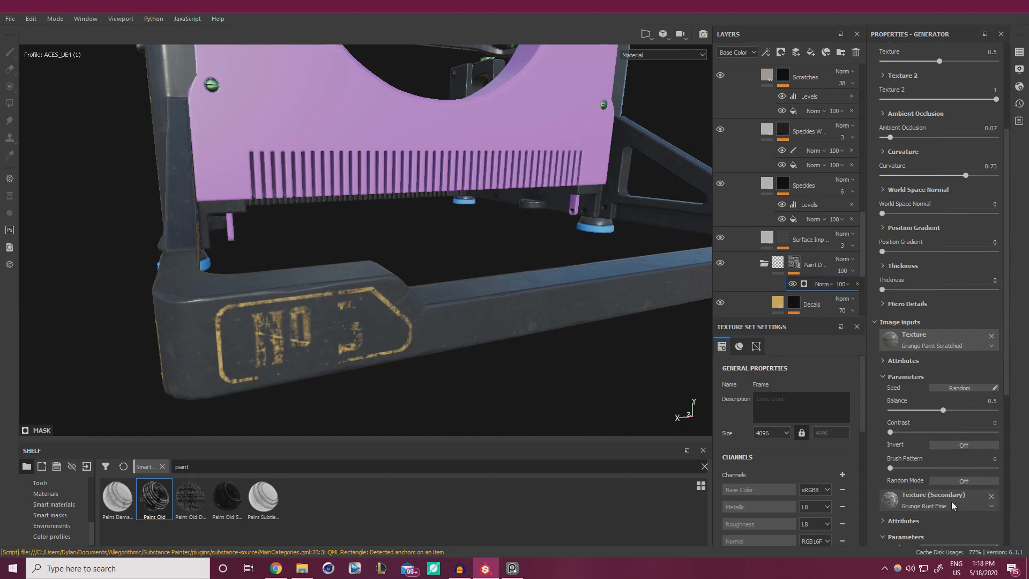
left_click(912, 410)
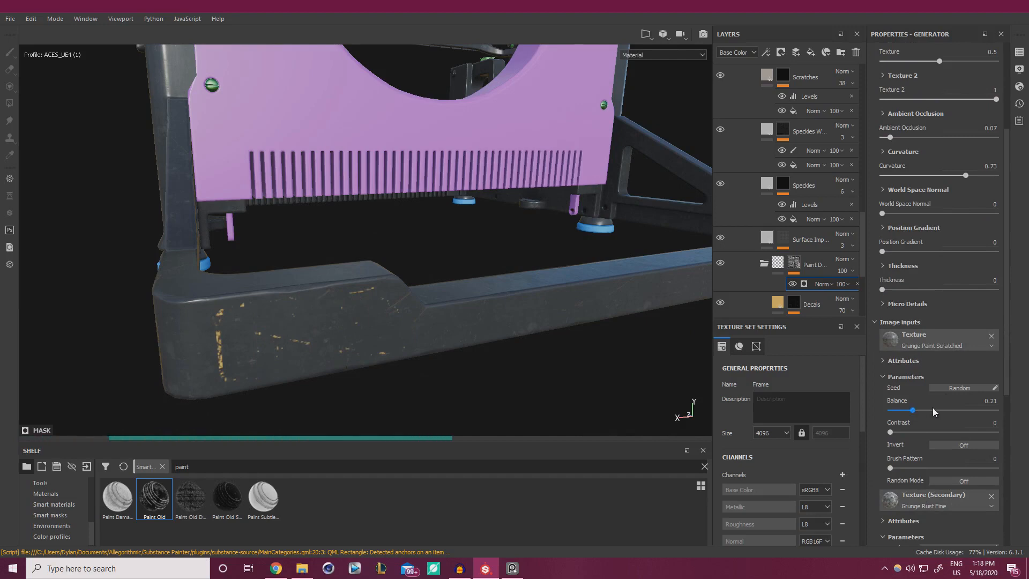
left_click_drag(914, 411, 952, 410)
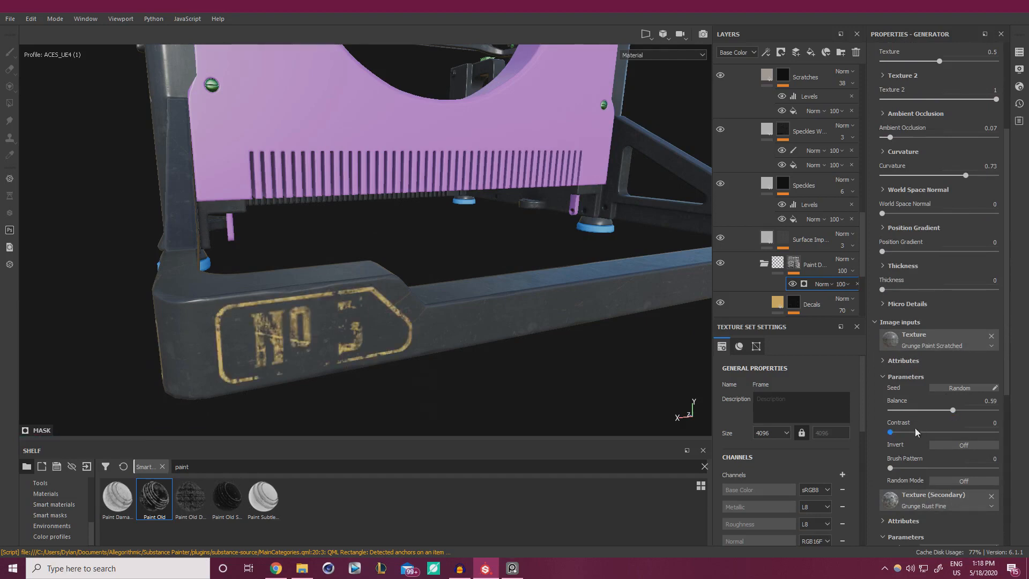
left_click(962, 431)
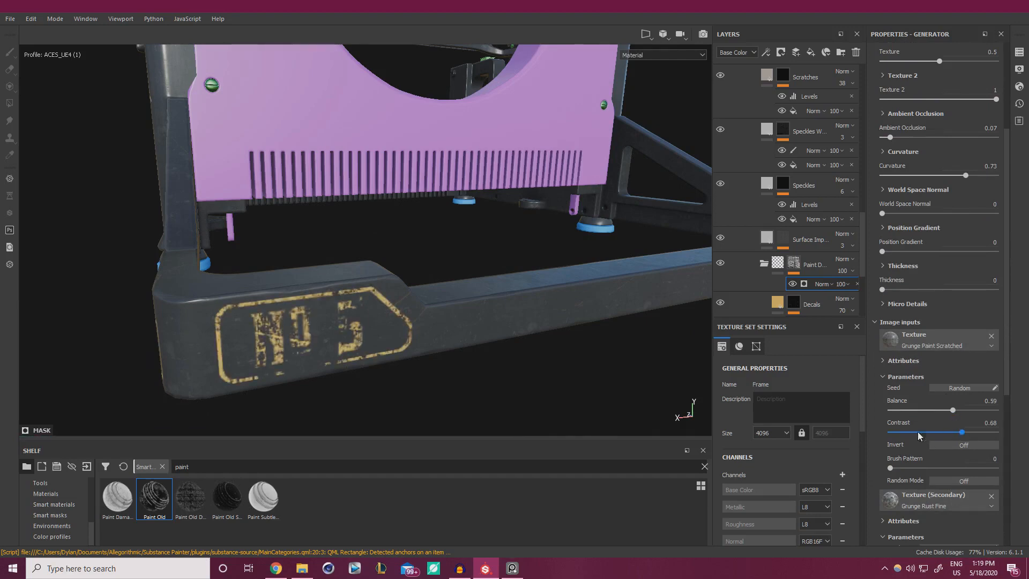
left_click(896, 432)
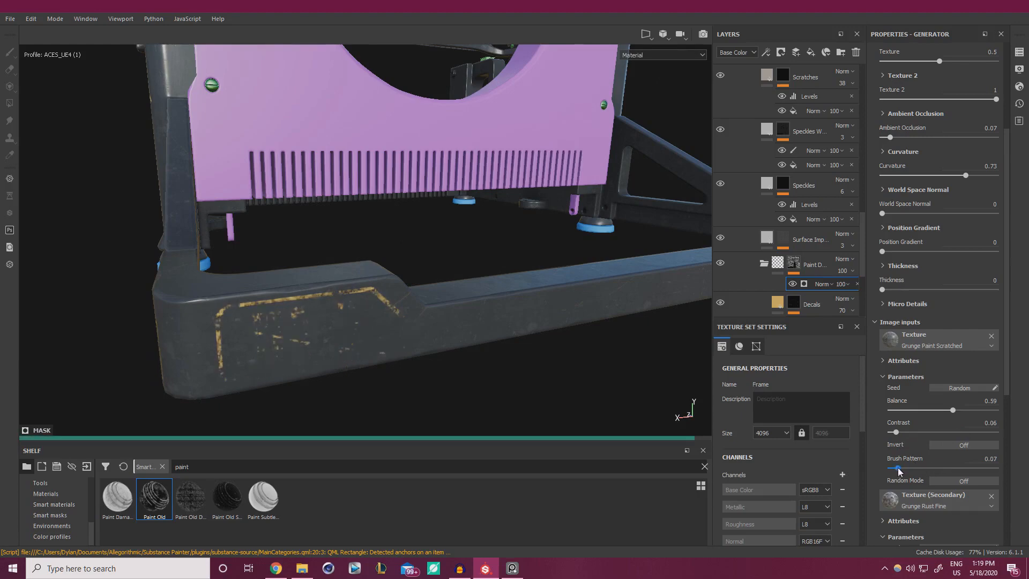
left_click(883, 360)
left_click(883, 359)
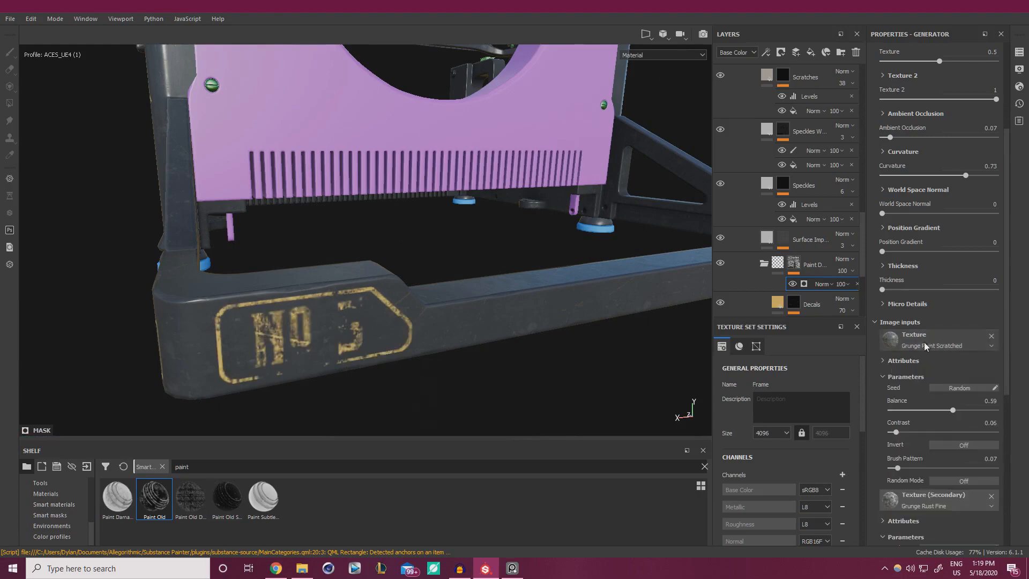
Replace the generator's primary texture with Grunge Dirt Muddy and set its Balance to 0.76.
left_click(924, 342)
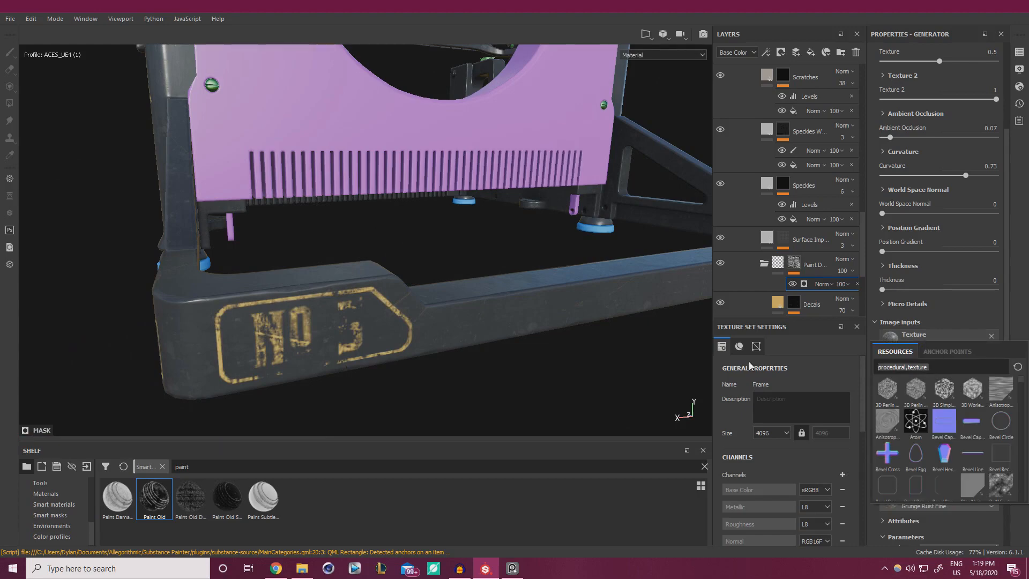
type("grunge")
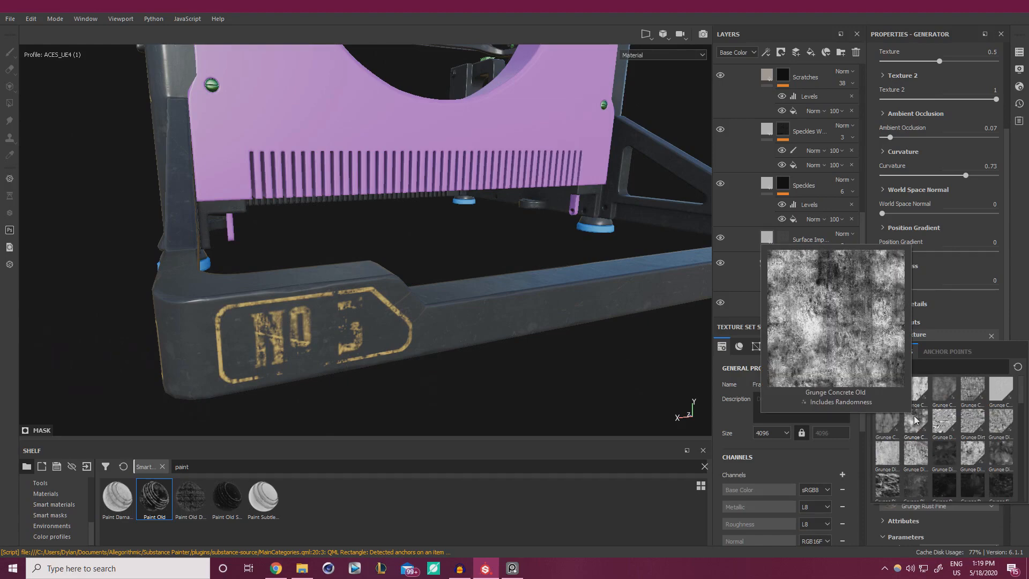
left_click(948, 460)
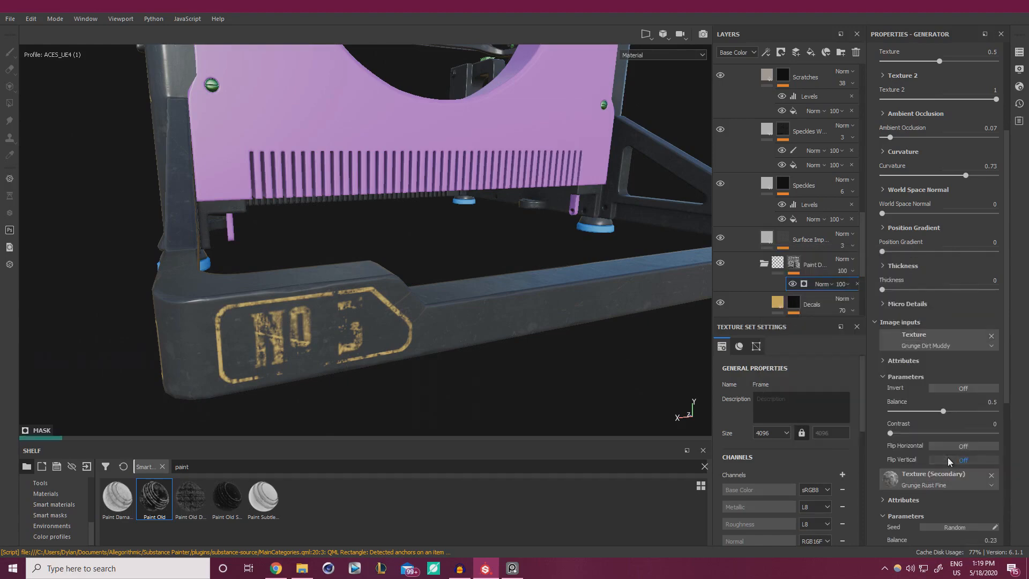
left_click(936, 412)
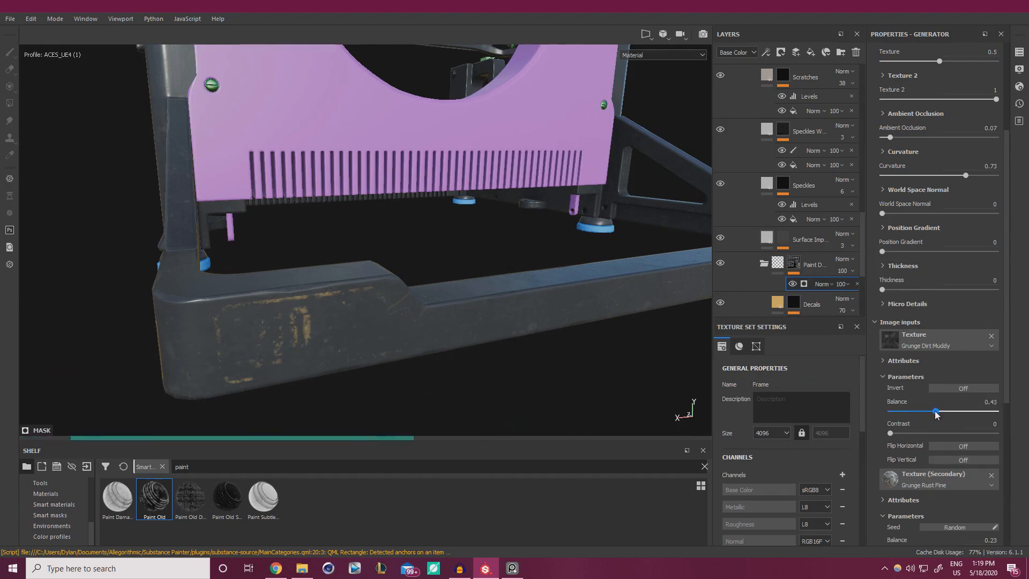
left_click_drag(944, 414, 972, 415)
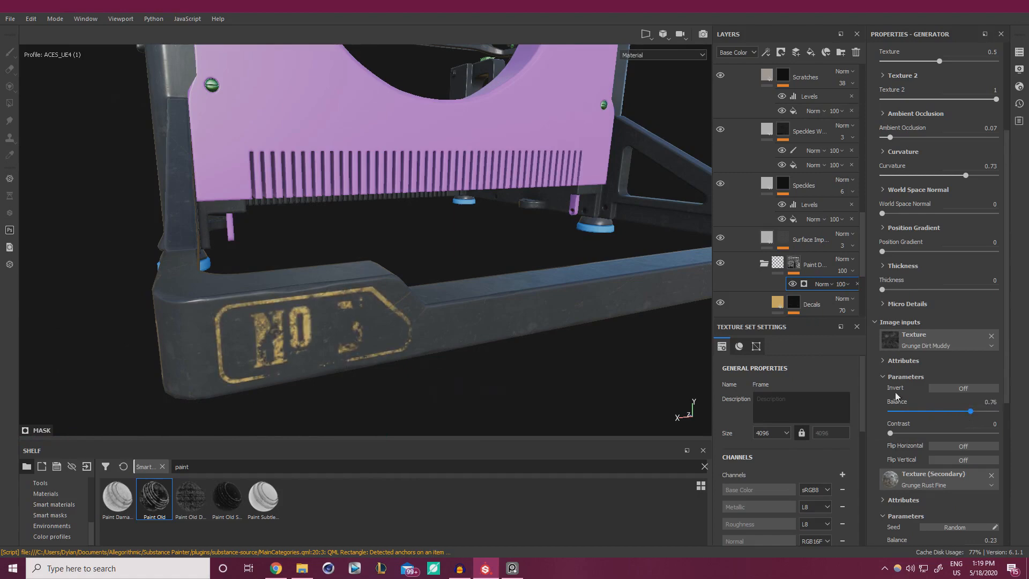
Check the decal wear along the frame's side and set the generator's Texture amount to 0.66.
right_click_drag(402, 297, 262, 263, "alt")
left_click_drag(263, 263, 378, 259, "alt")
right_click_drag(377, 259, 453, 259, "shift")
left_click_drag(441, 259, 541, 284, "alt")
scroll(966, 75, "up", 3)
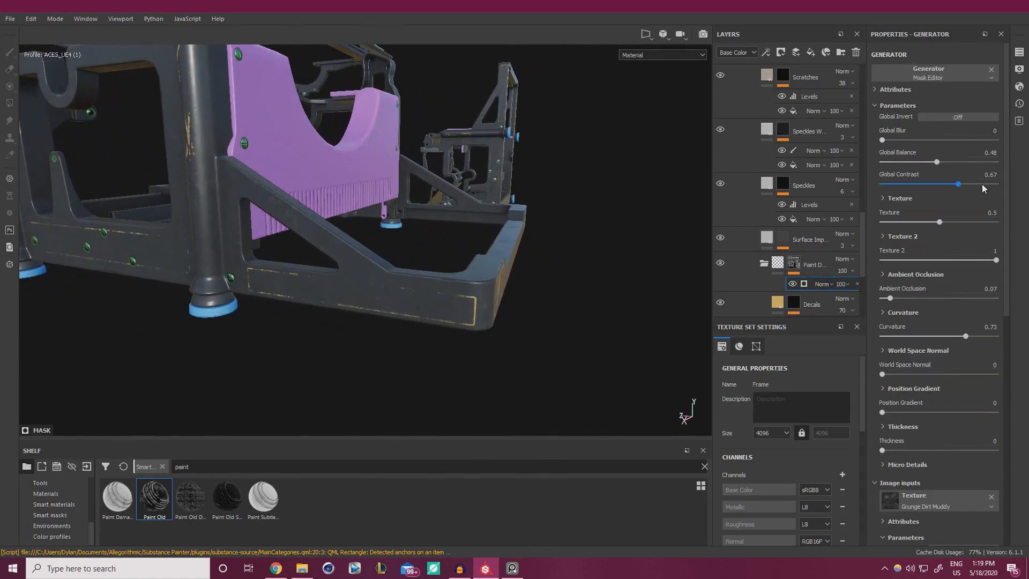
left_click(918, 221)
left_click(949, 222)
left_click_drag(511, 246, 682, 168, "alt")
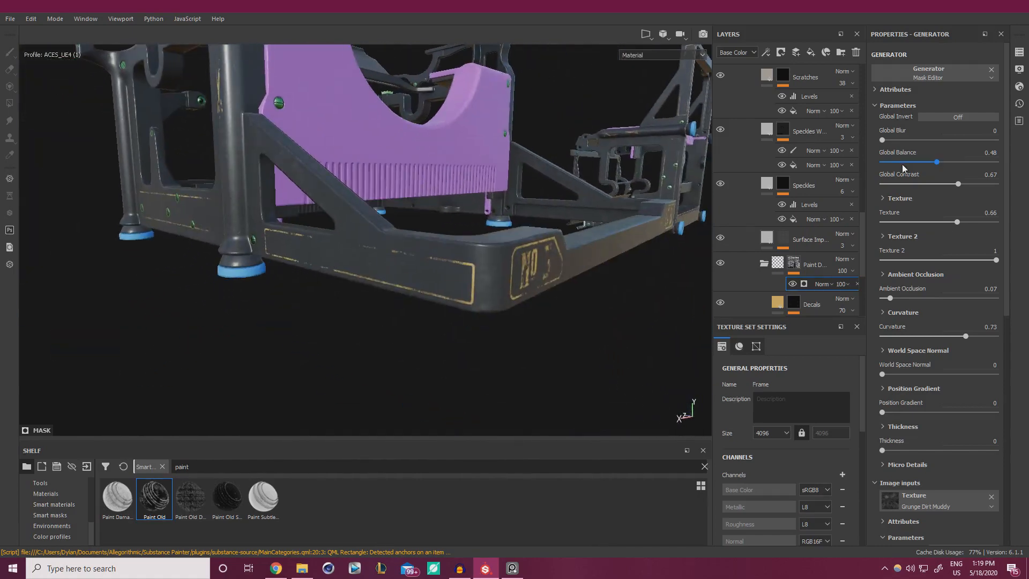
Set the generator's Global Contrast to 0.34 and the Grunge Dirt Muddy texture's Balance to 0.88.
left_click(903, 183)
left_click_drag(407, 230, 298, 181, "alt")
scroll(933, 365, "down", 3)
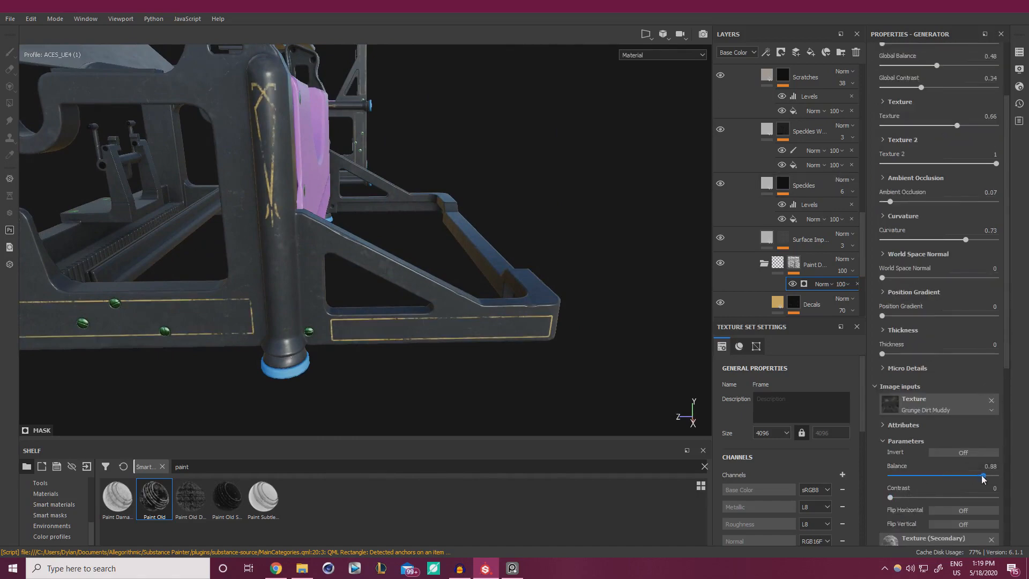
left_click(983, 475)
Examine the worn gold decals on the front rail, side rails and corner posts from several angles.
left_click_drag(489, 355, 312, 250, "alt")
right_click_drag(313, 250, 524, 288, "alt")
middle_click_drag(524, 288, 309, 260, "alt")
right_click_drag(515, 293, 321, 270, "alt")
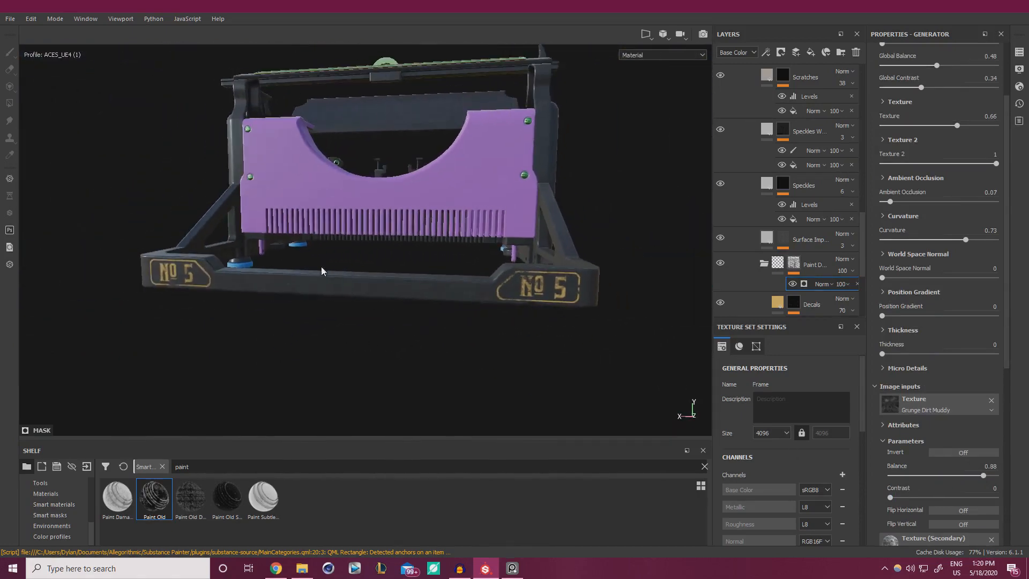
left_click_drag(321, 270, 177, 271, "alt")
middle_click_drag(585, 274, 378, 284, "alt")
mouse_move(455, 282)
right_mouse_down("shift")
mouse_move(492, 284)
mouse_move(473, 276)
right_mouse_up("shift")
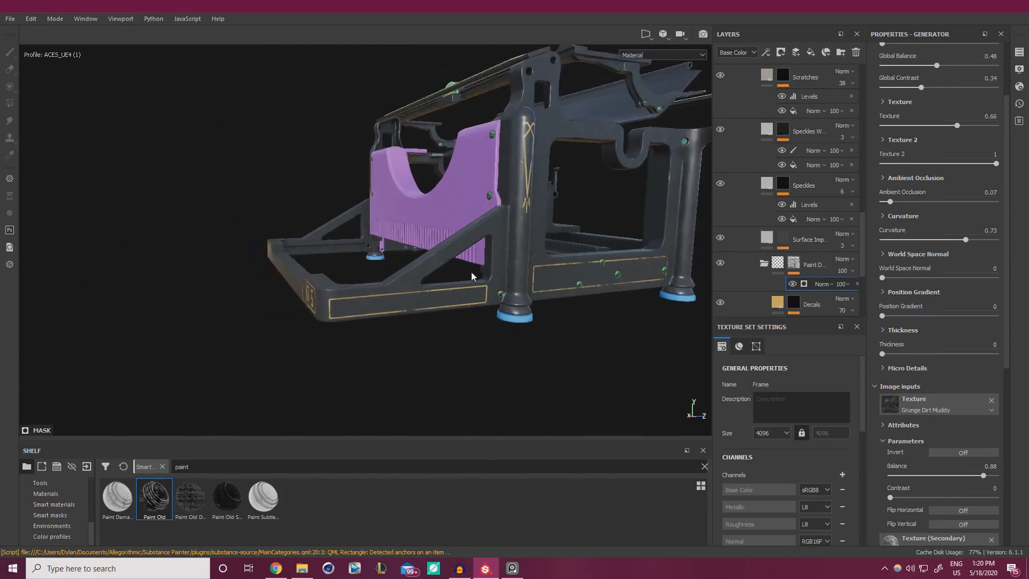
left_click_drag(474, 275, 533, 271, "alt")
right_click_drag(532, 271, 233, 250, "alt")
left_click_drag(233, 249, 524, 224, "alt")
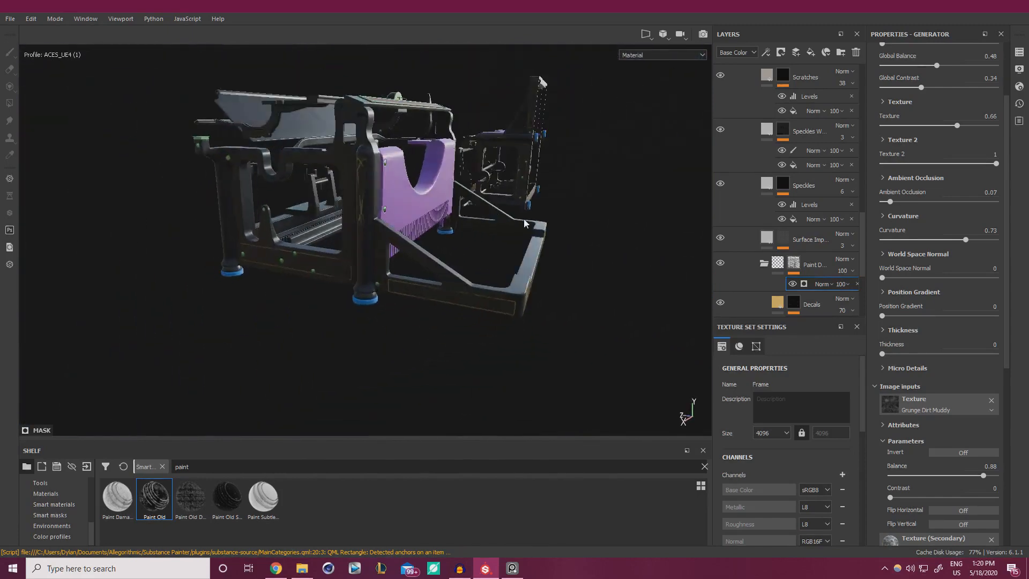
right_click_drag(525, 224, 530, 314, "shift")
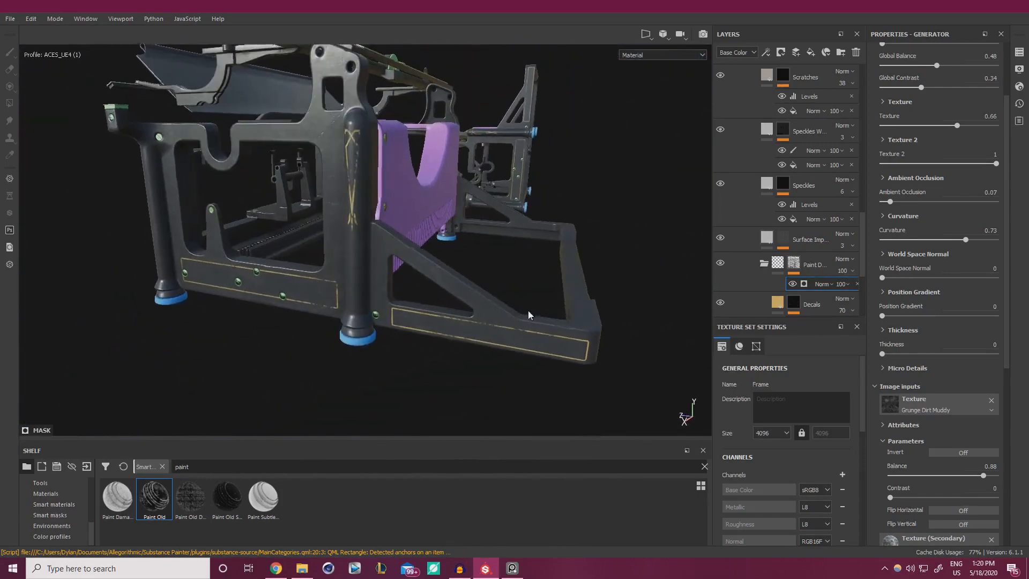
Replace the generator's secondary texture with Grunge Marble Veins and check the wear on the side and front decals.
scroll(922, 517, "down", 1)
scroll(922, 516, "down", 3)
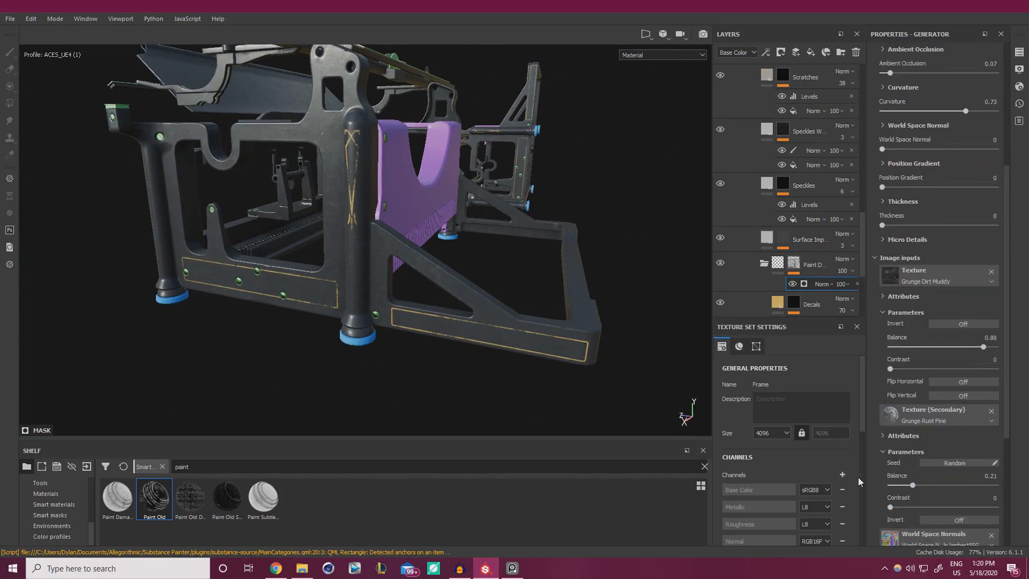
scroll(888, 507, "down", 2)
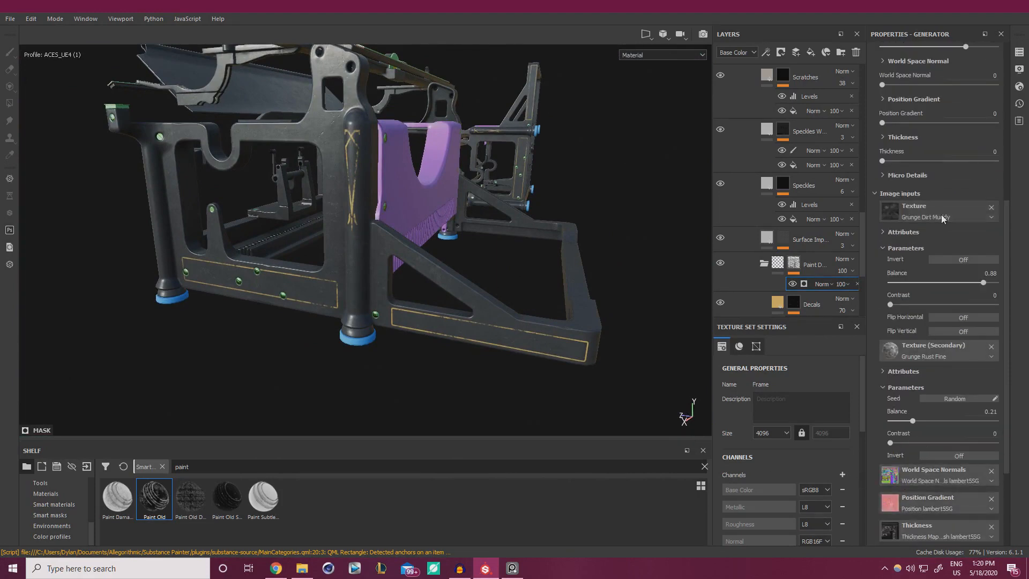
right_click_drag(311, 232, 450, 311, "alt")
middle_click_drag(450, 311, 432, 174, "alt")
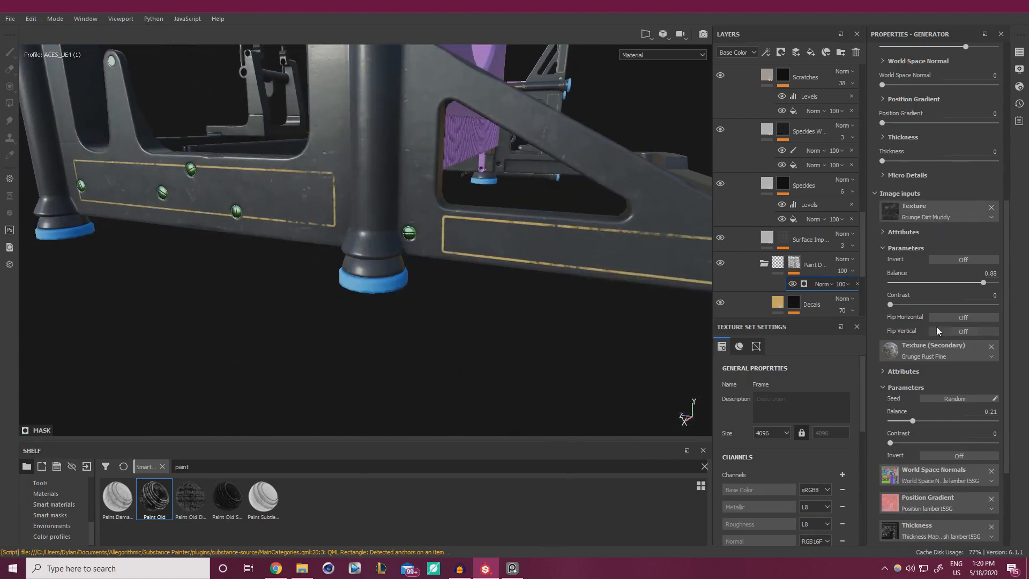
left_click(929, 353)
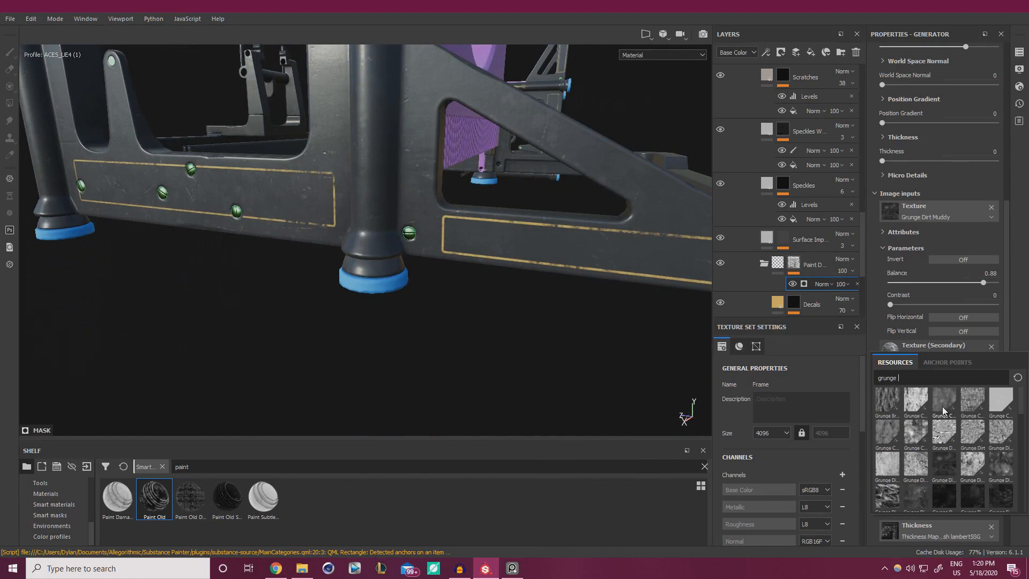
scroll(1005, 472, "down", 3)
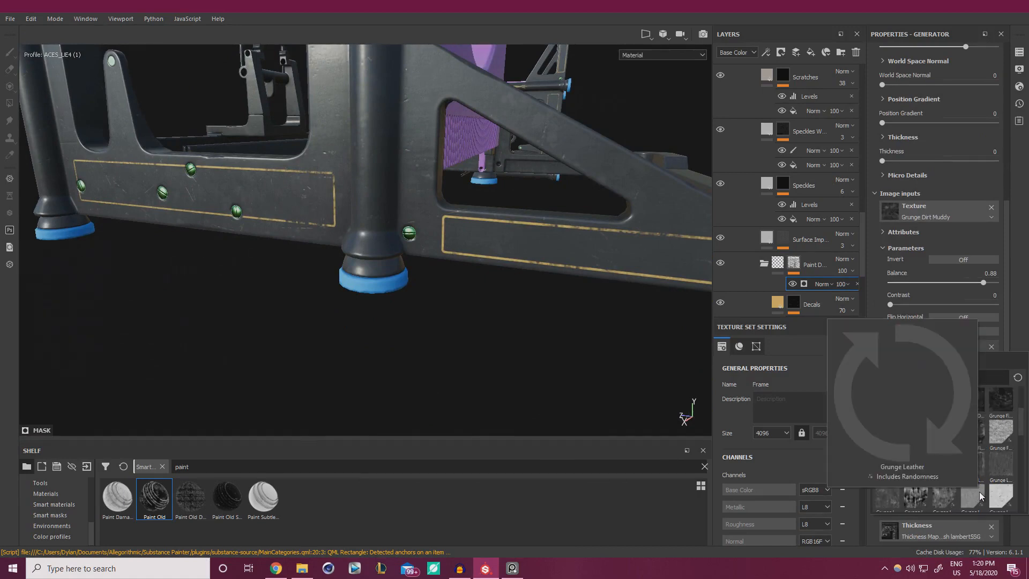
mouse_move(938, 500)
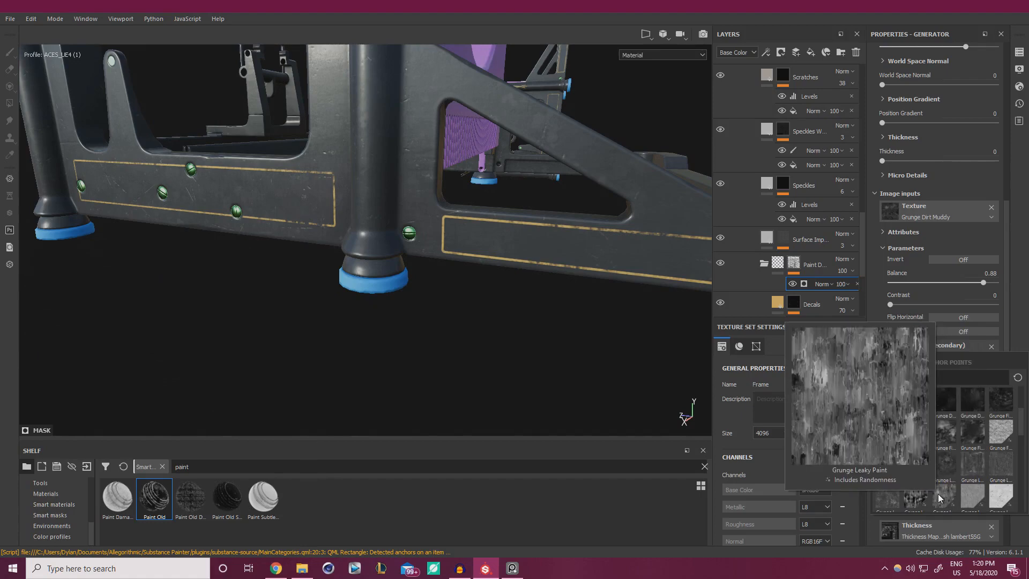
mouse_move(899, 499)
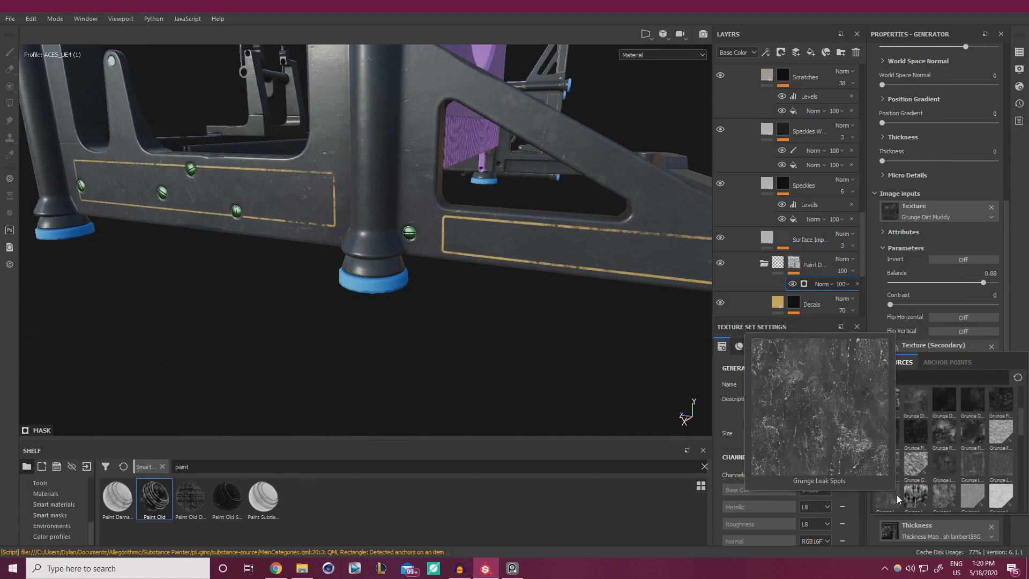
scroll(931, 488, "down", 2)
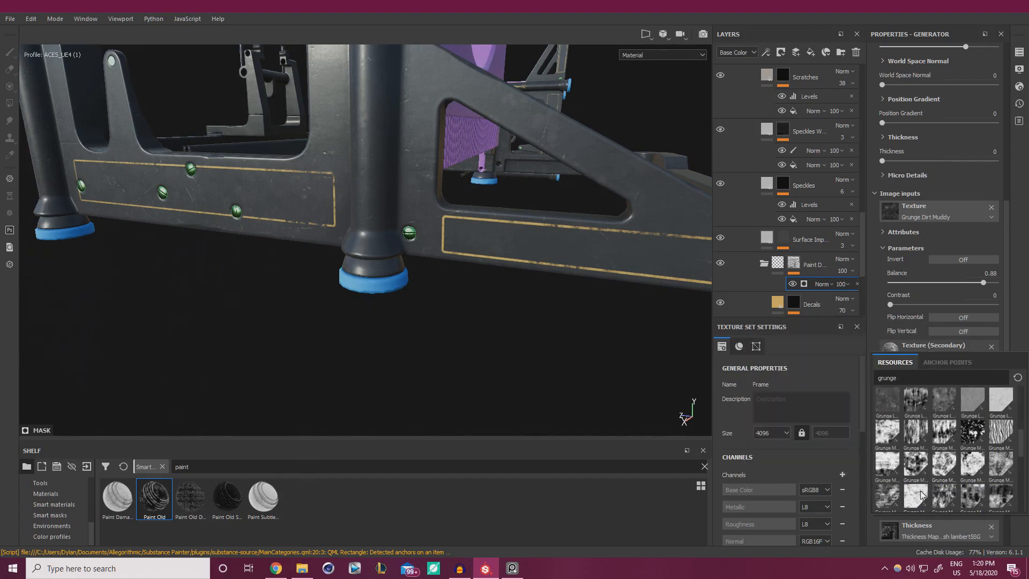
scroll(918, 482, "down", 2)
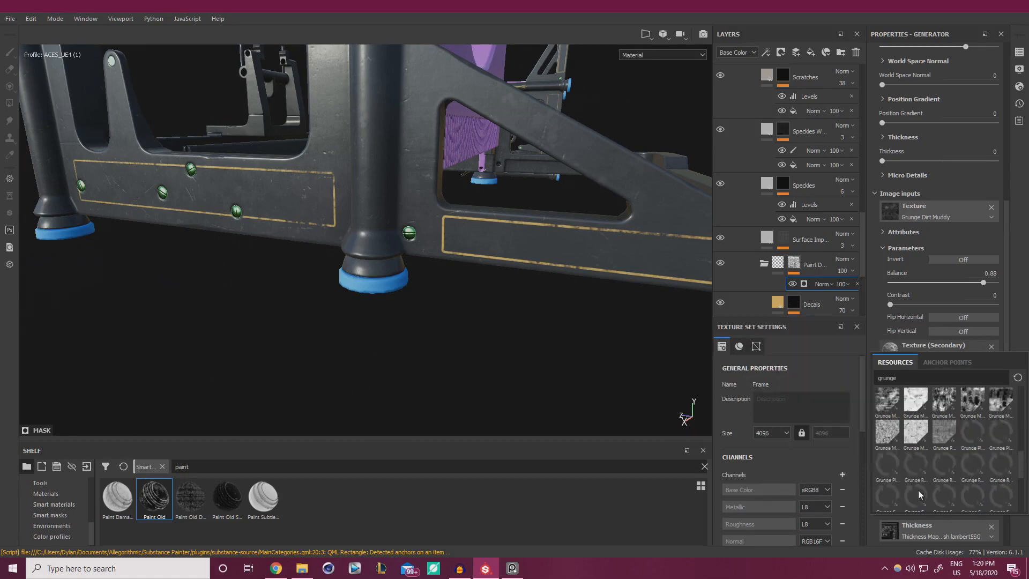
left_click(917, 435)
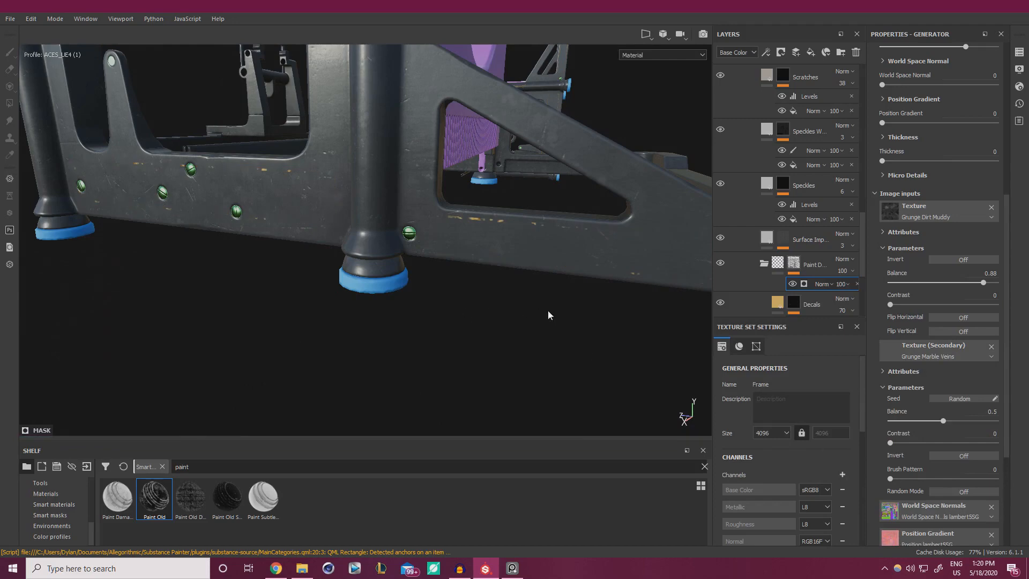
left_click_drag(548, 316, 408, 253, "alt")
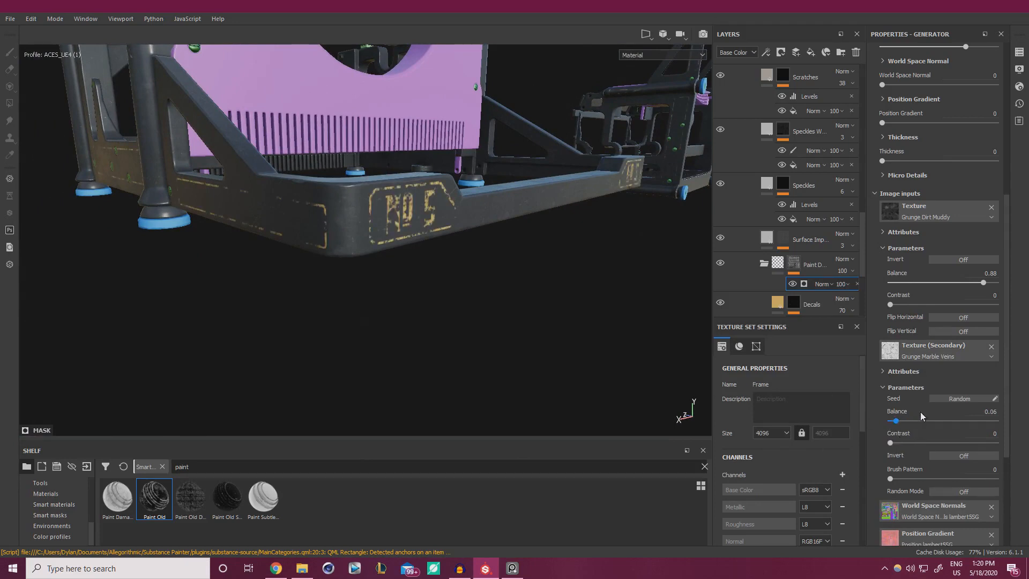
Try a Texture 2 amount of 0.38 on the mask generator and undo it.
scroll(953, 299, "up", 4)
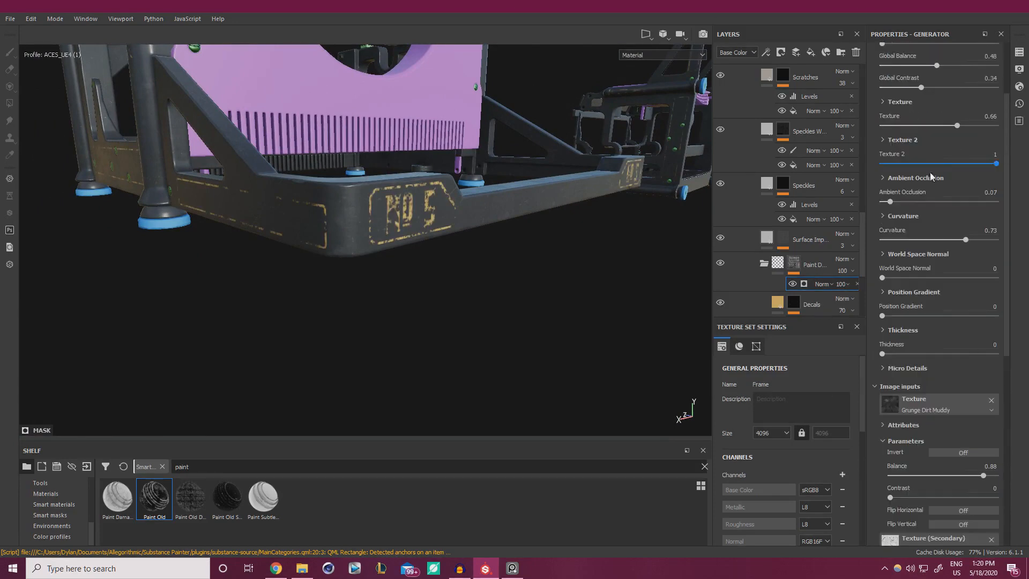
left_click(926, 163)
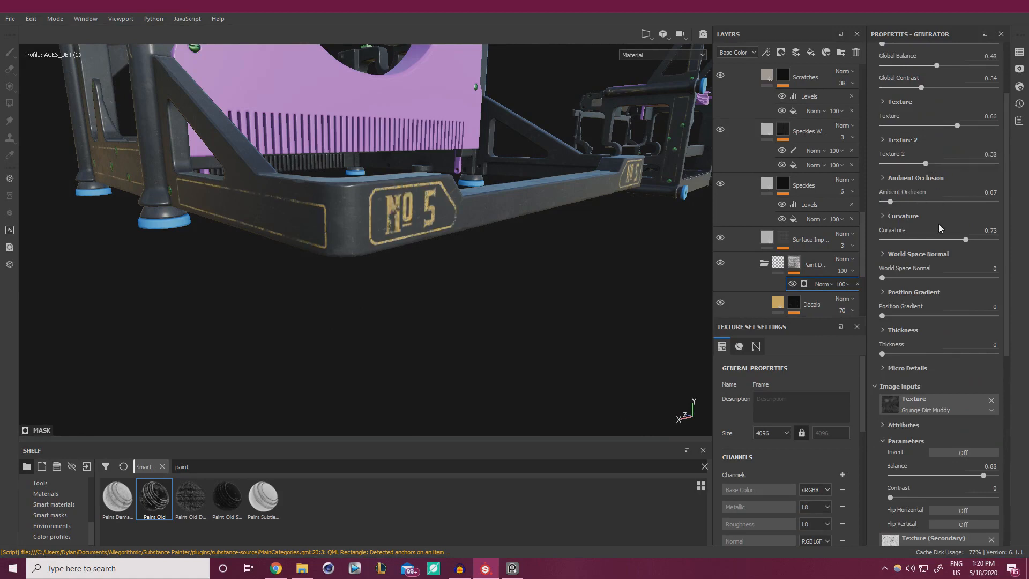
key("ctrl+z")
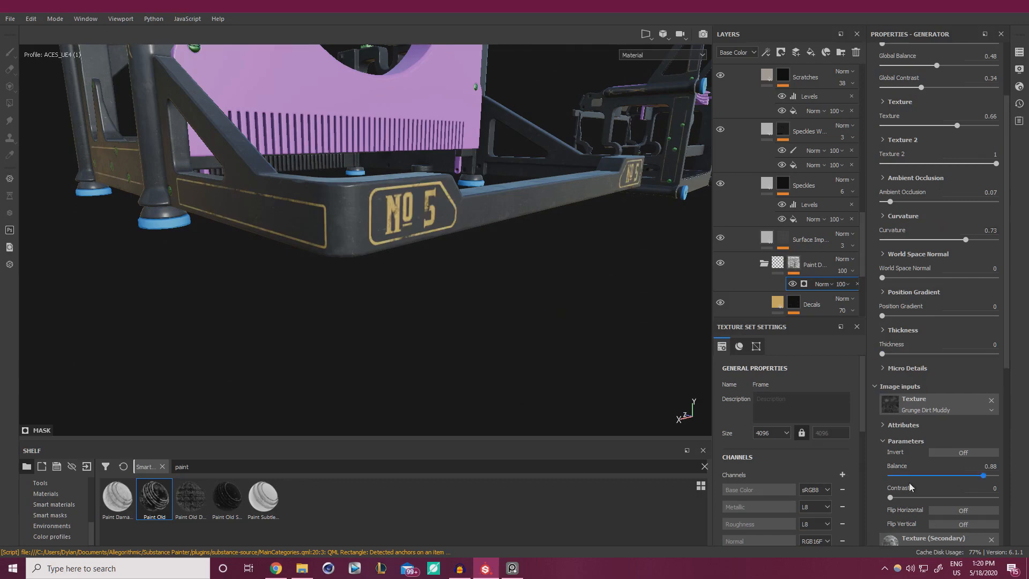
Try Grunge Scratches as the generator's secondary texture with Balance 0.13 and Contrast 0.12.
scroll(946, 499, "down", 1)
left_click(948, 515)
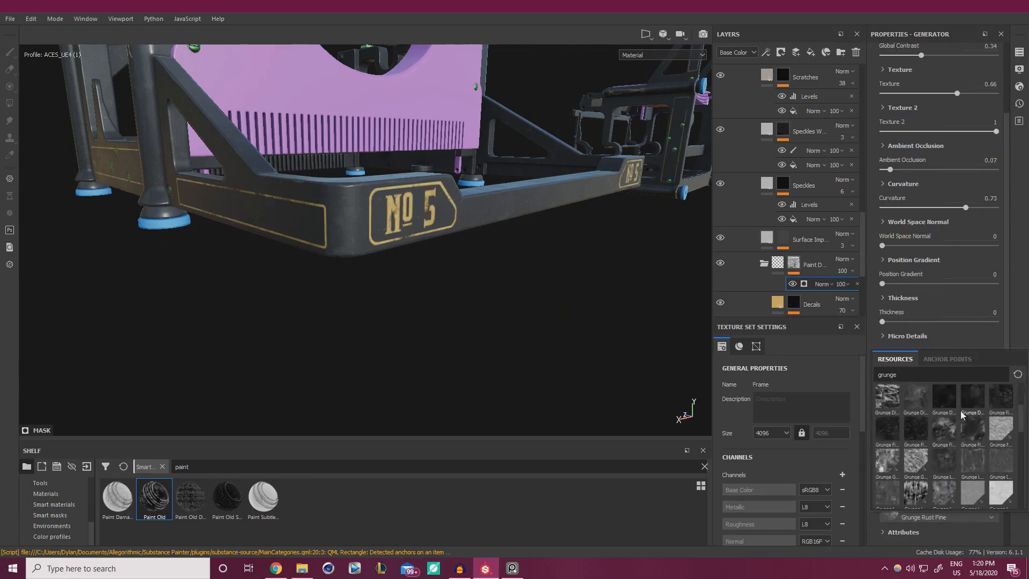
mouse_move(949, 490)
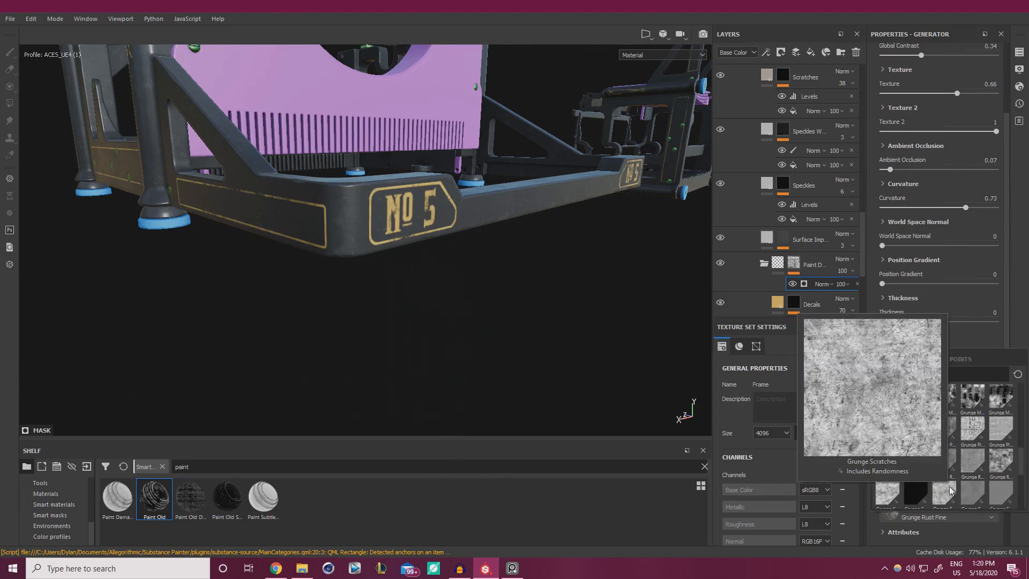
left_click(950, 490)
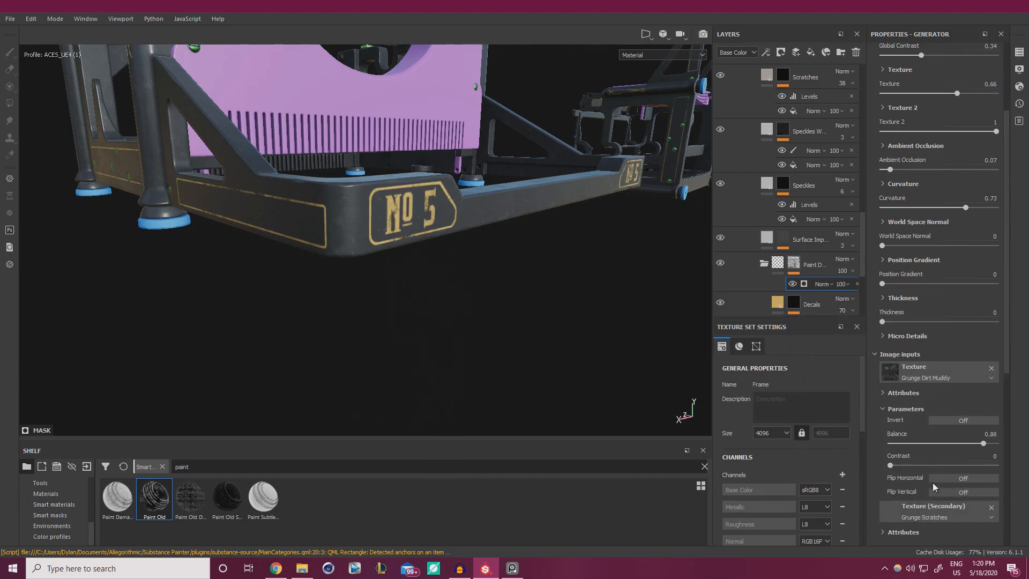
scroll(979, 476, "down", 1)
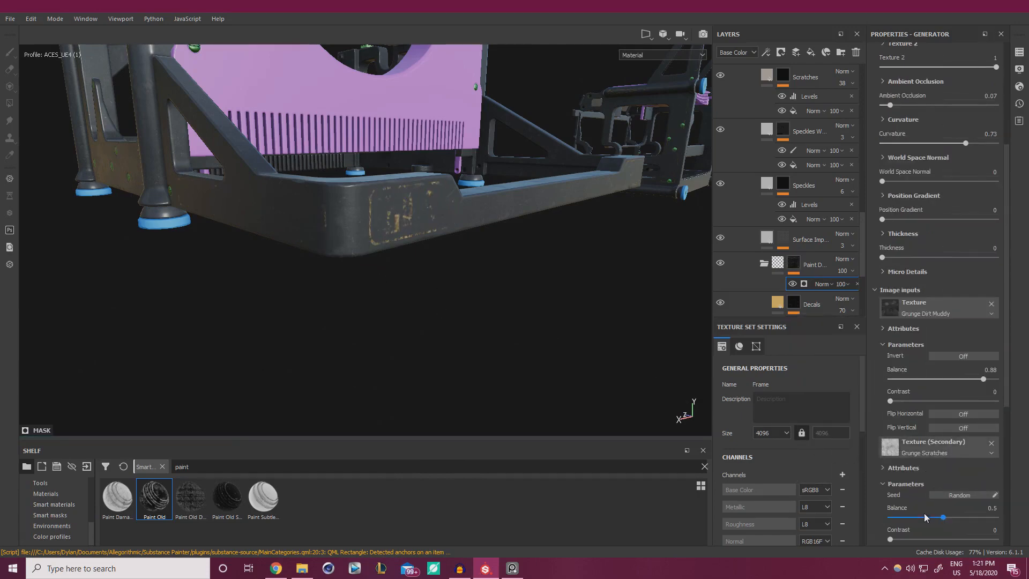
scroll(917, 499, "down", 1)
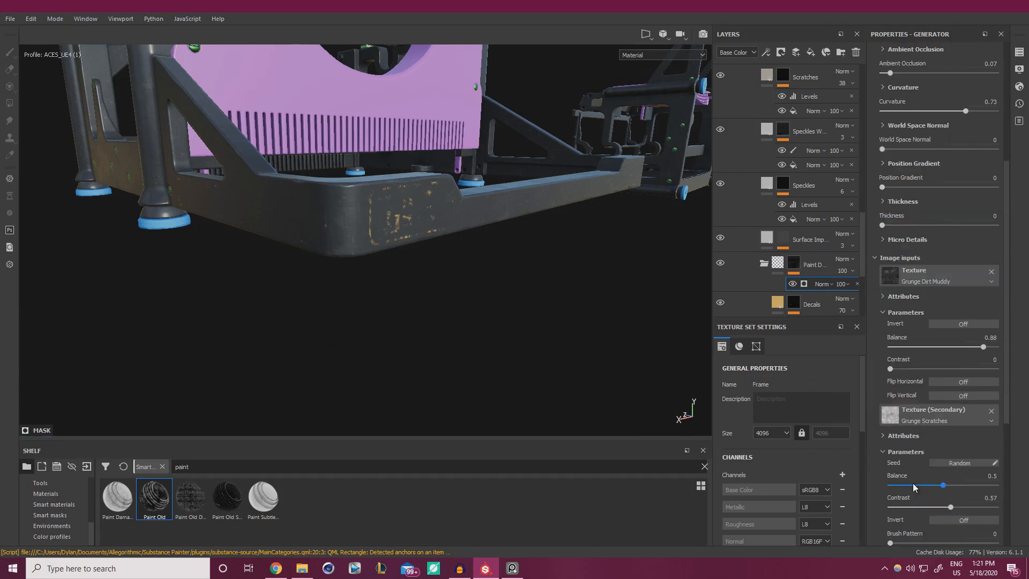
left_click_drag(943, 485, 920, 485)
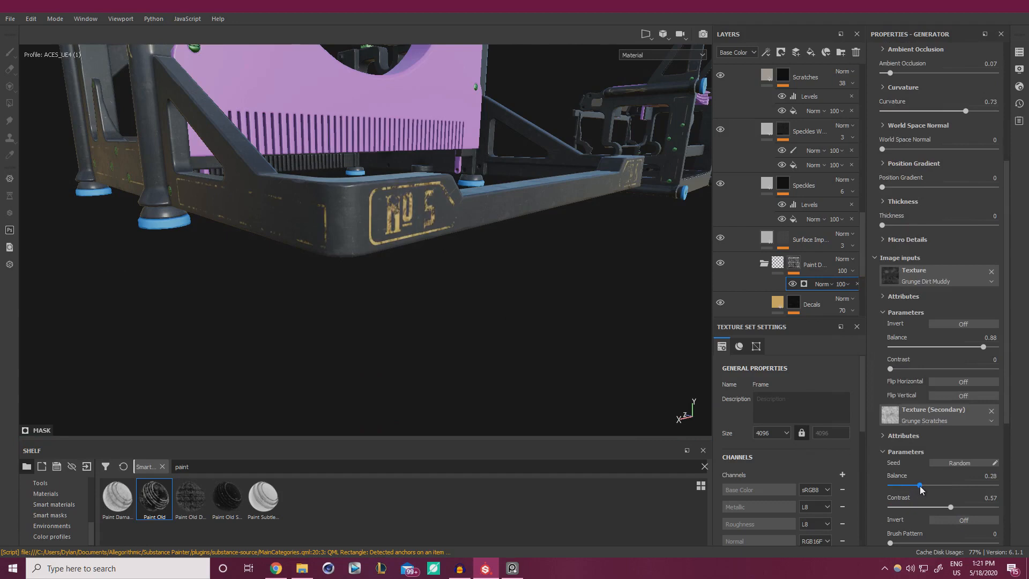
left_click(902, 485)
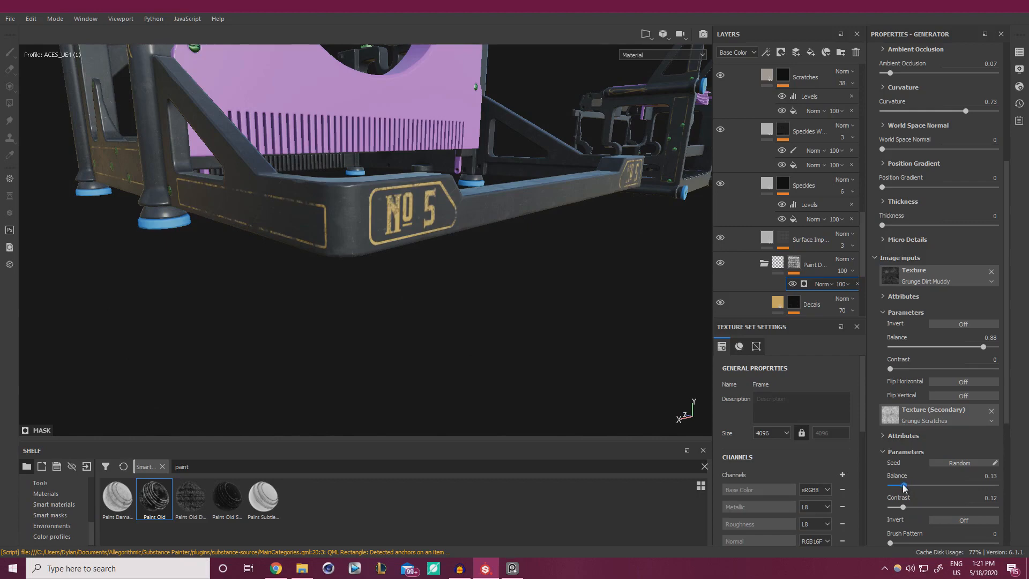
Try a lower Texture 2 amount on the front rail decals and undo back through the Grunge Scratches changes.
scroll(931, 311, "up", 5)
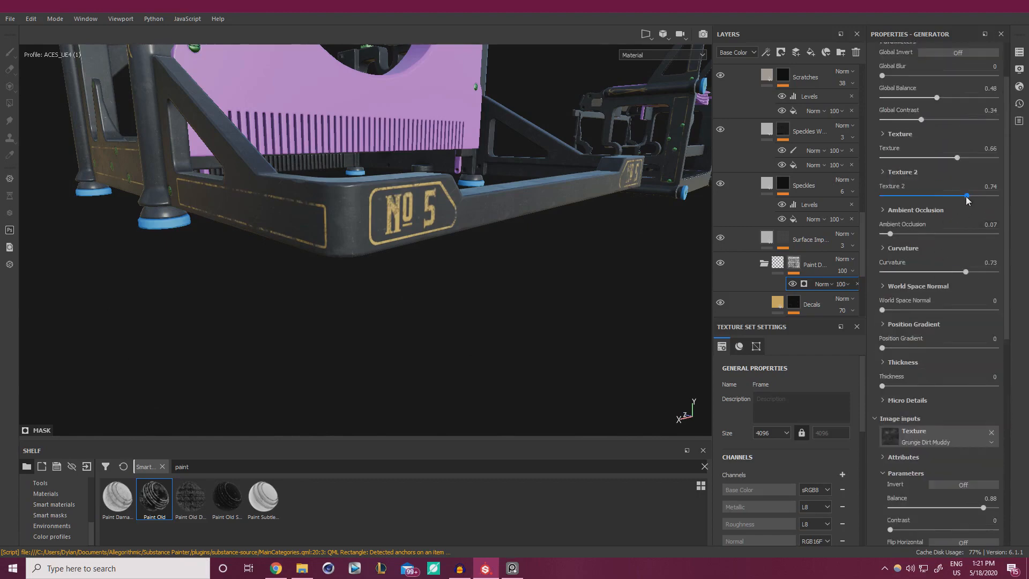
left_click(969, 159)
left_click_drag(933, 161, 918, 161)
left_click_drag(506, 213, 481, 246, "alt")
key("ctrl+z")
key("ctrl+z")
key("ctrl")
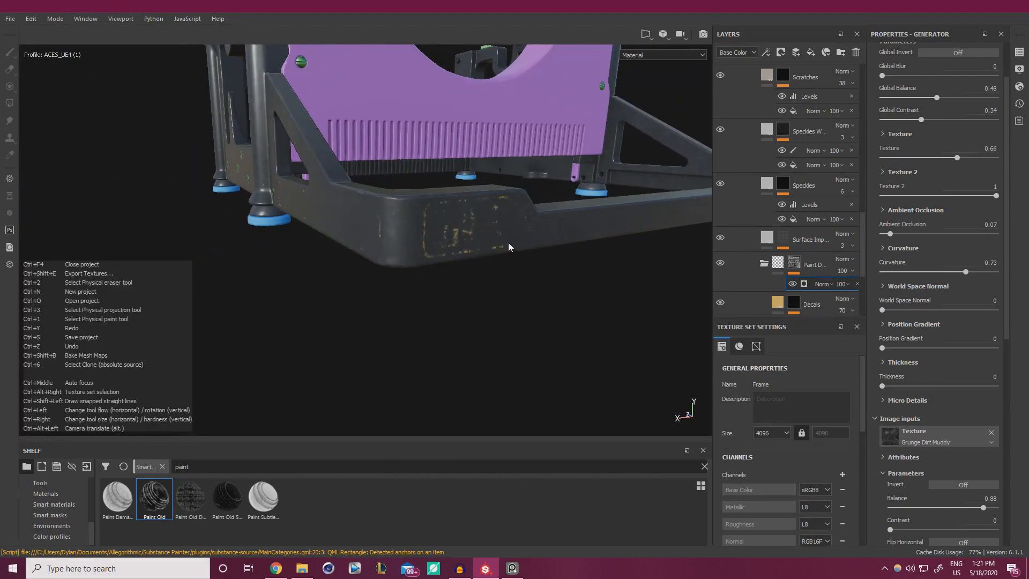
Set the generator's Global Contrast to 0.22 and Global Balance to 0.3, checking the decal wear along the frame's side.
mouse_move(457, 259)
left_mouse_down("alt")
mouse_move(494, 247)
mouse_move(469, 254)
left_mouse_up("alt")
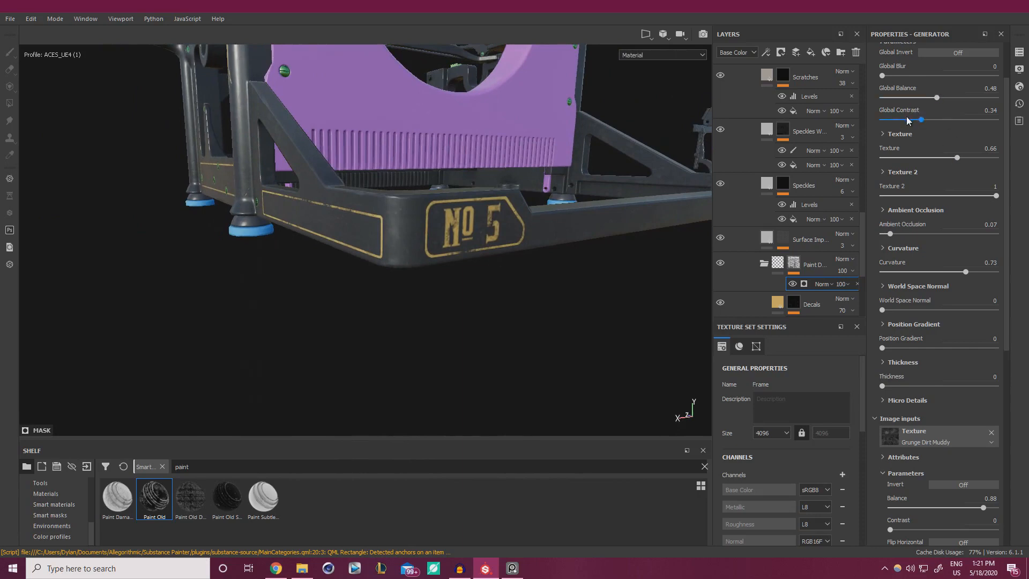
left_click(907, 119)
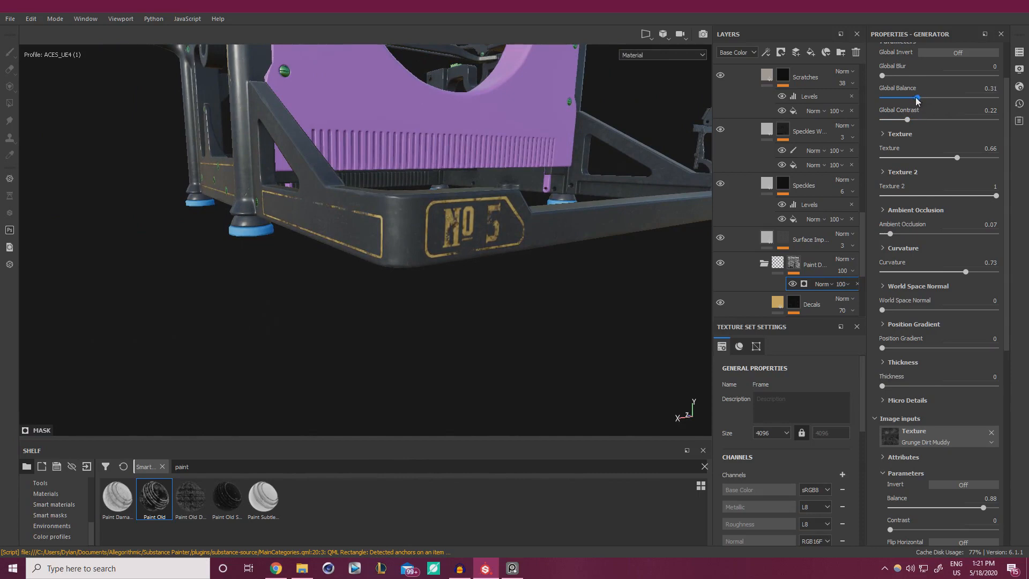
left_click_drag(606, 199, 505, 202, "alt")
middle_click_drag(505, 202, 300, 188, "alt")
left_click_drag(301, 188, 558, 214, "alt")
middle_click_drag(557, 214, 457, 200, "alt")
left_click_drag(457, 200, 493, 201, "alt")
middle_click_drag(493, 201, 392, 195, "alt")
left_click_drag(393, 195, 453, 202, "alt")
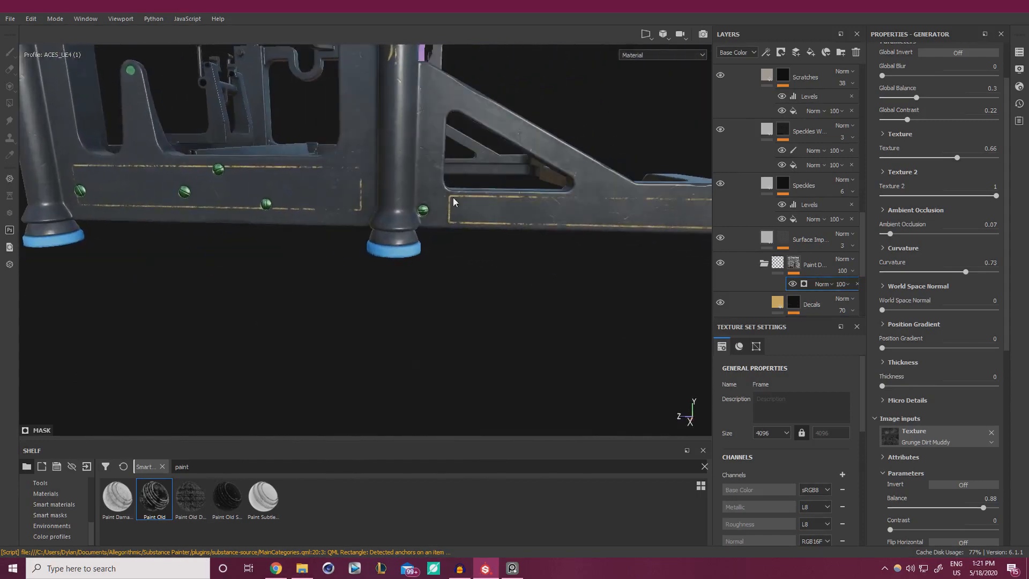
middle_click_drag(452, 203, 450, 336, "alt")
left_click_drag(451, 336, 482, 239, "alt")
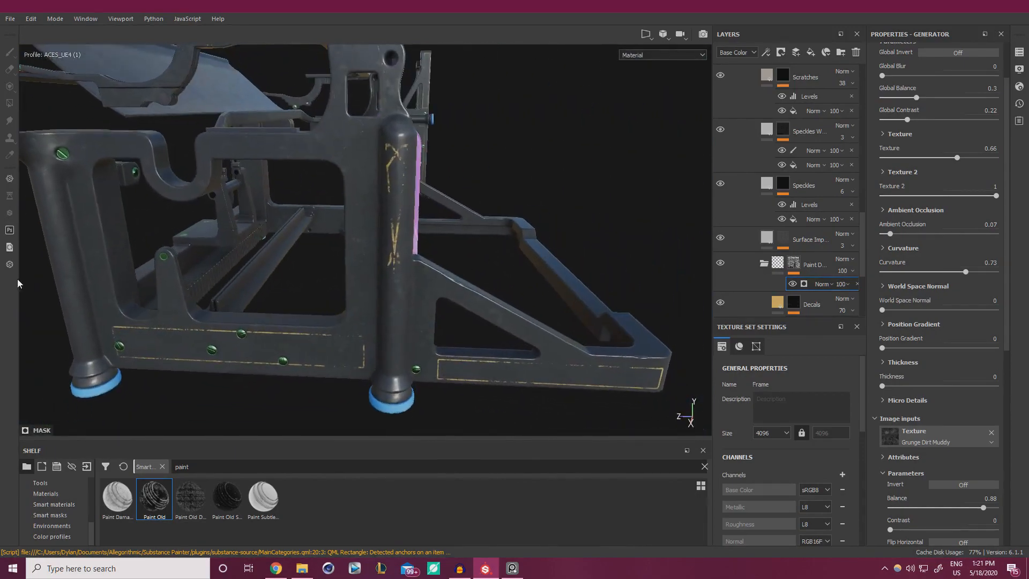
Switch to the reference board and examine the worn gold lettering on the Underwood typewriter's front rail.
key("alt+Tab")
scroll(481, 192, "down", 10)
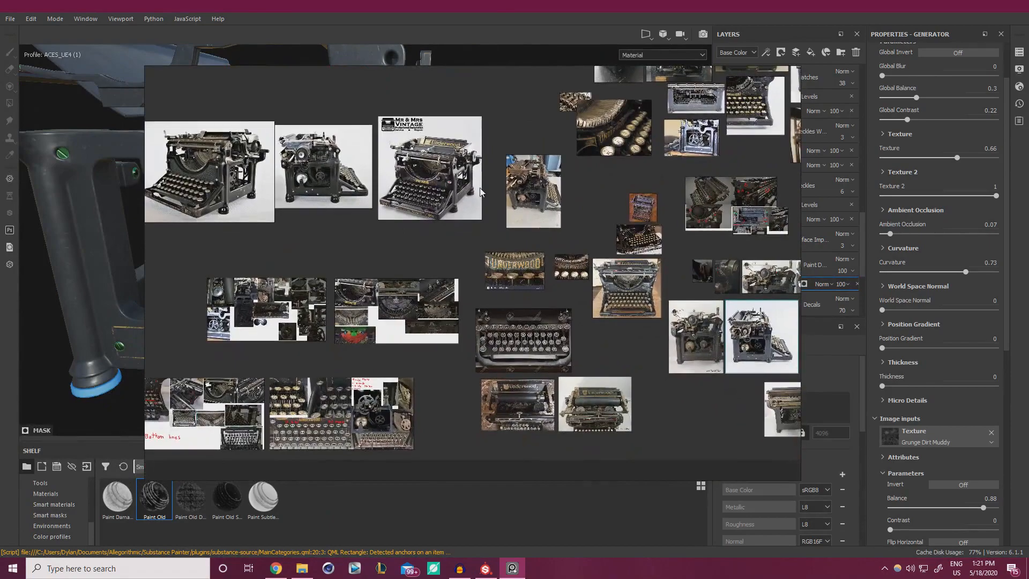
middle_click_drag(773, 290, 461, 439)
middle_click_drag(535, 339, 572, 262)
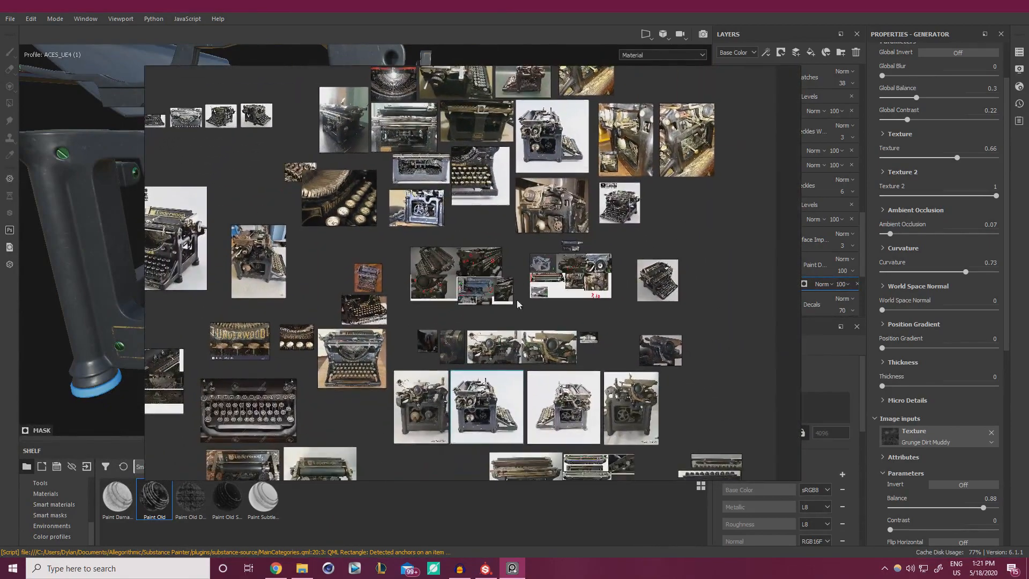
scroll(432, 348, "up", 7)
middle_click_drag(476, 319, 215, 263)
scroll(560, 290, "down", 6)
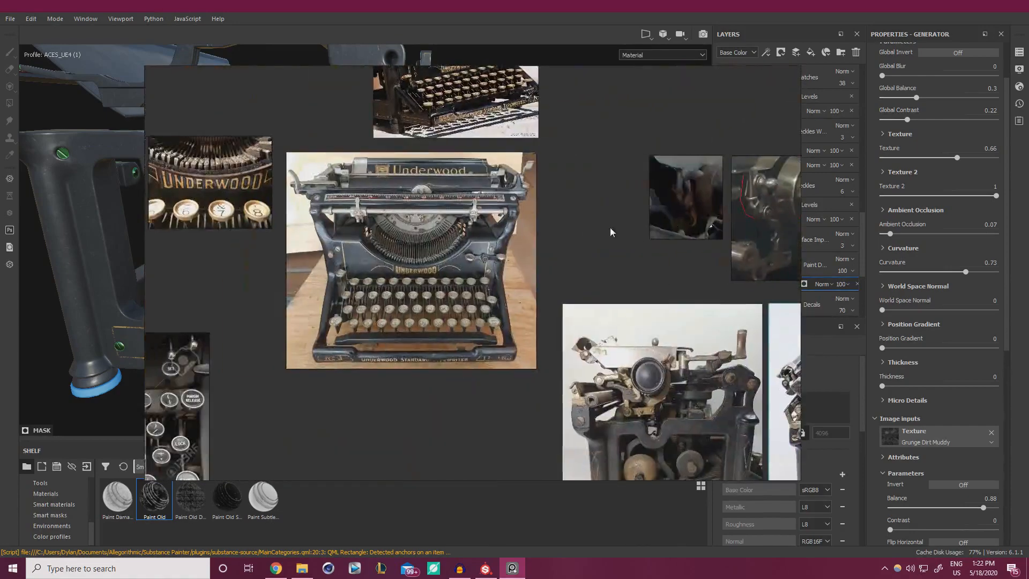
scroll(365, 268, "up", 5)
scroll(477, 281, "down", 3)
scroll(574, 354, "up", 4)
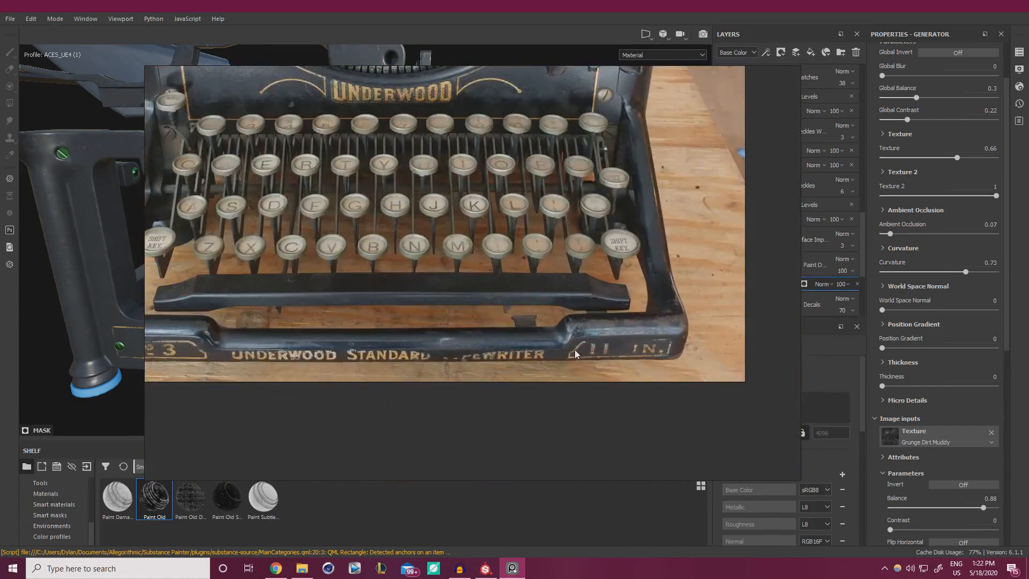
scroll(602, 364, "up", 5)
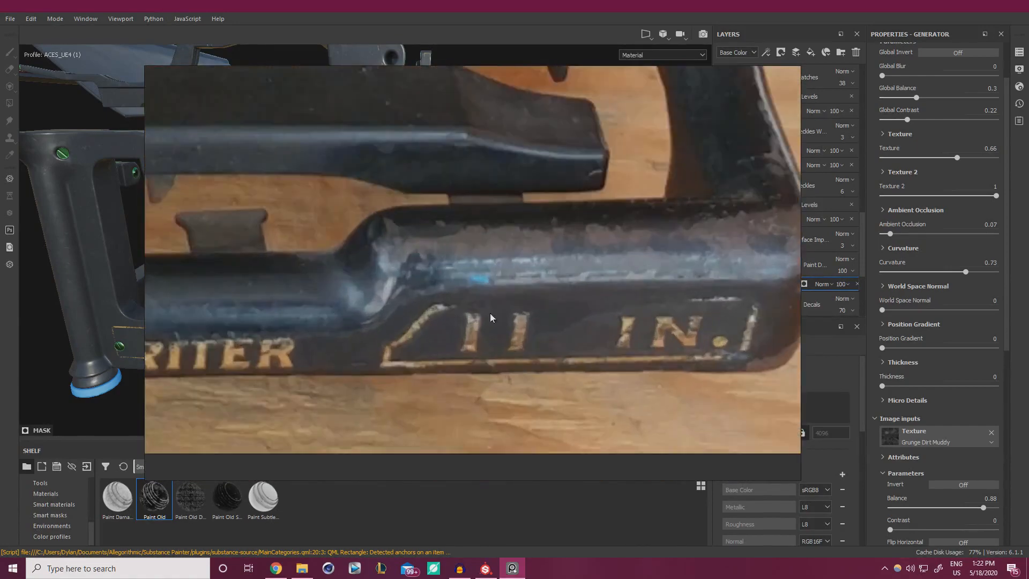
scroll(693, 363, "down", 5)
scroll(592, 340, "up", 5)
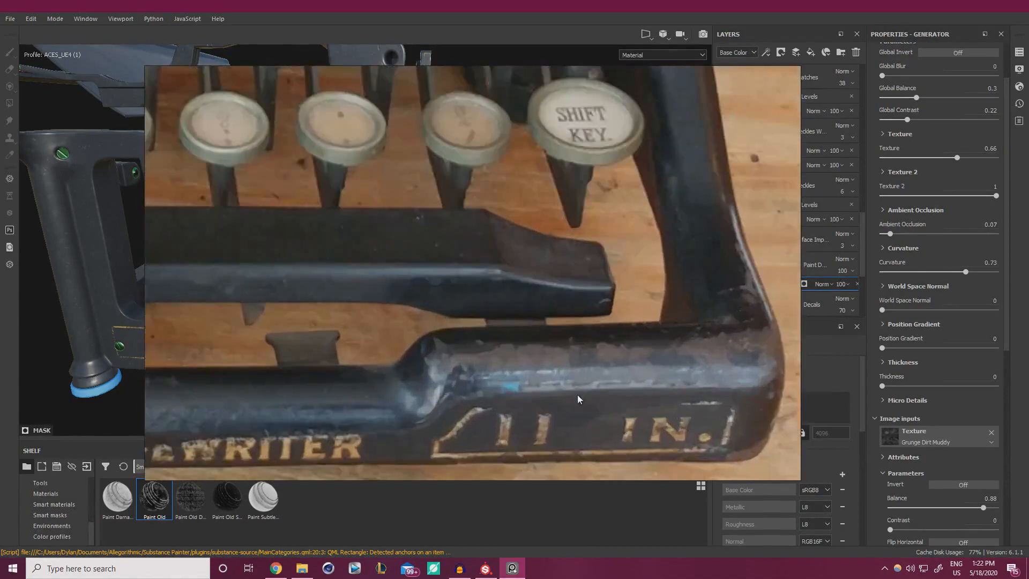
scroll(498, 367, "down", 6)
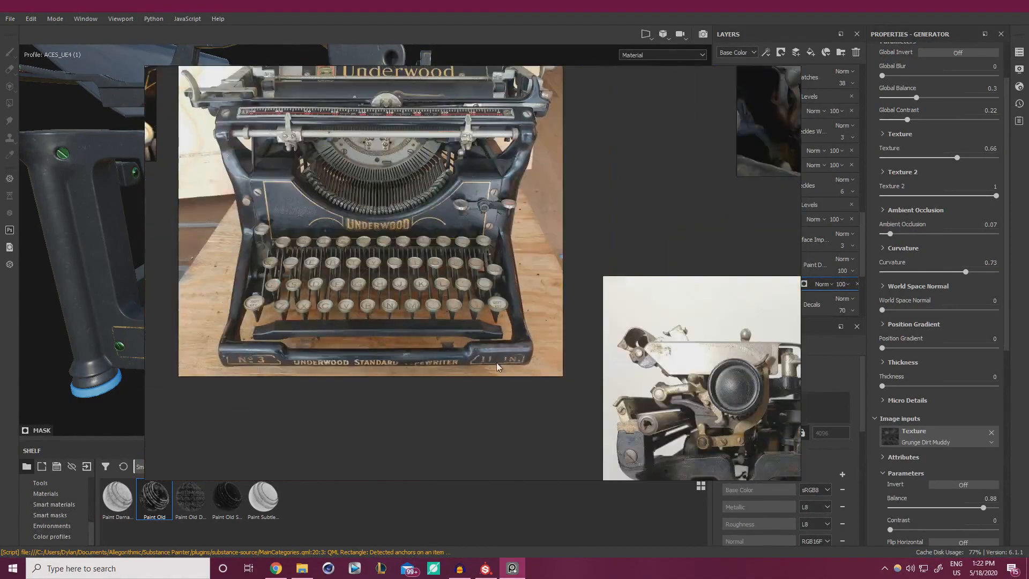
Examine the faded decal lines on the side frame and corner posts in the typewriter side-view reference photo.
middle_click_drag(492, 321, 163, 84)
middle_click_drag(693, 374, 538, 267)
middle_click_drag(595, 197, 217, 269)
middle_click_drag(462, 299, 503, 361)
scroll(407, 330, "up", 3)
scroll(387, 228, "up", 3)
middle_click_drag(424, 321, 236, 336)
middle_click_drag(434, 295, 380, 307)
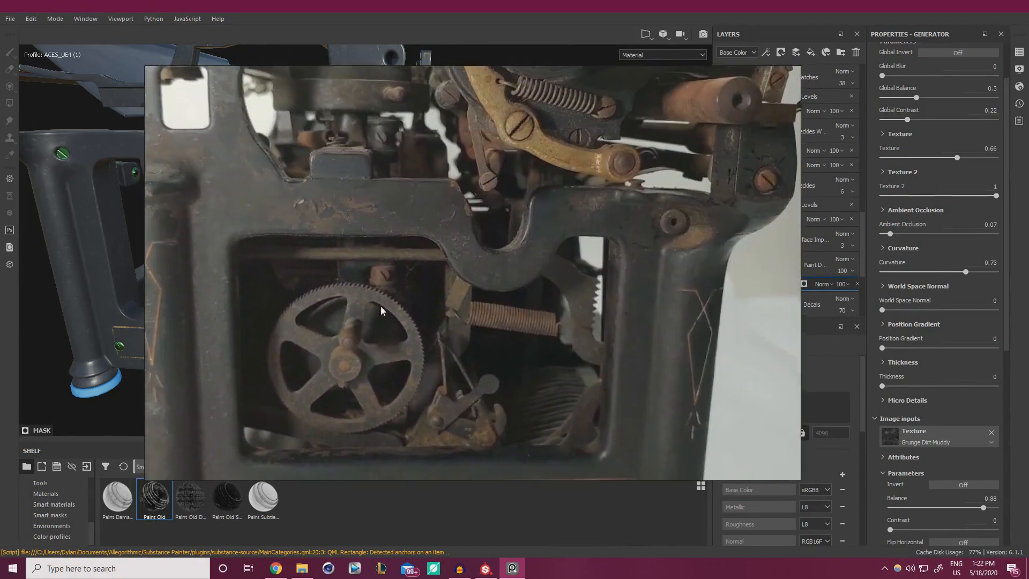
middle_click_drag(447, 319, 426, 279)
mouse_move(603, 293)
right_mouse_down()
mouse_move(308, 324)
mouse_move(0, 327)
right_mouse_up()
Switch back to Substance Painter, duplicate the Decals layer and disable the copy's height and roughness channels.
left_click(438, 257)
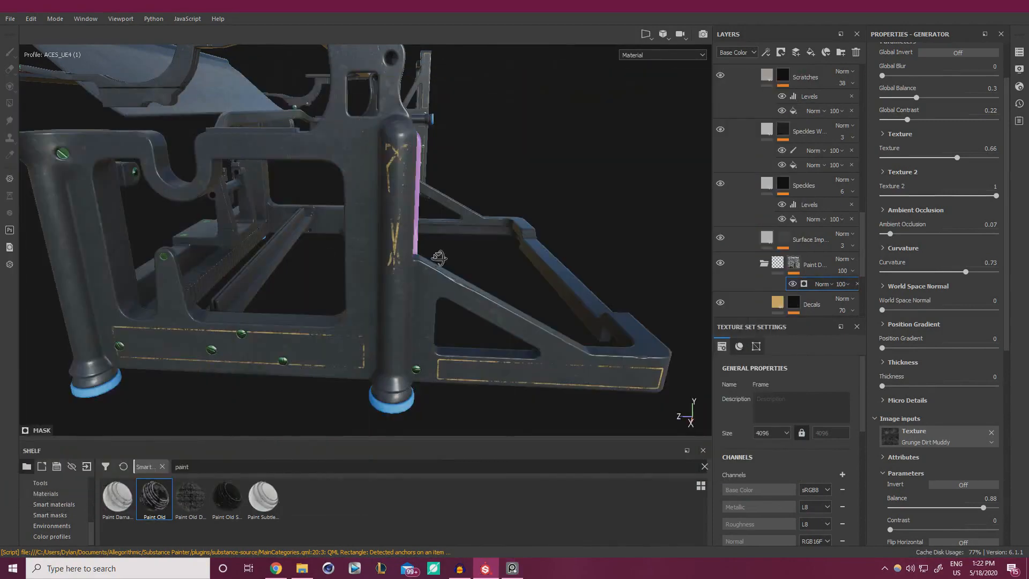
left_click_drag(439, 257, 441, 264, "alt")
middle_click_drag(441, 265, 459, 236, "alt")
scroll(748, 247, "down", 1)
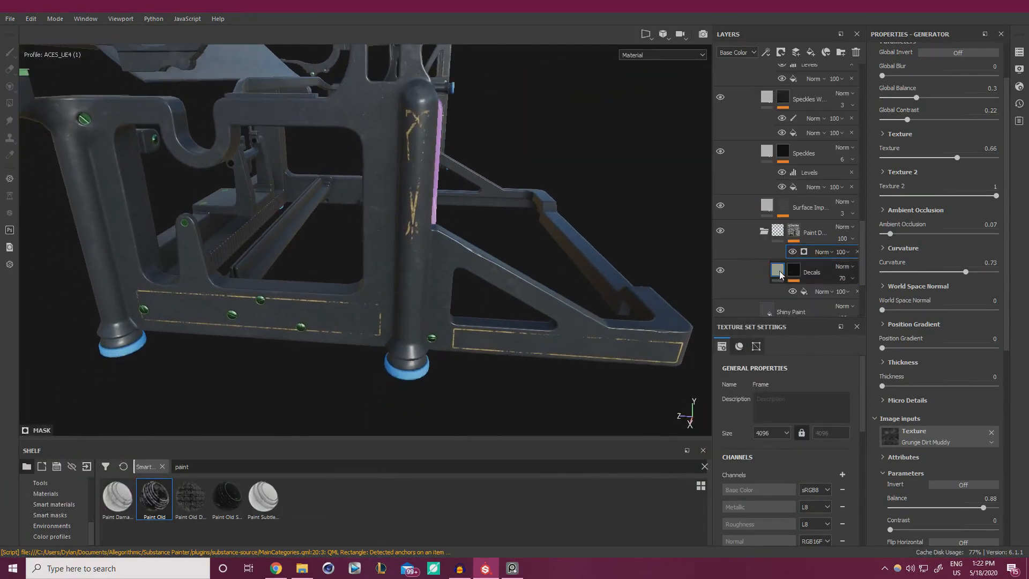
left_click(770, 277)
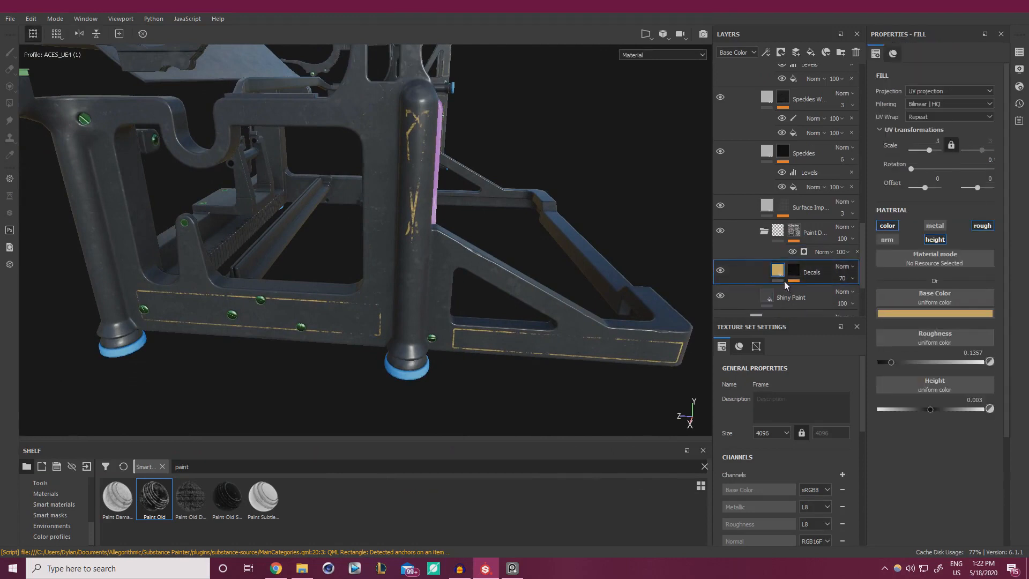
mouse_move(795, 275)
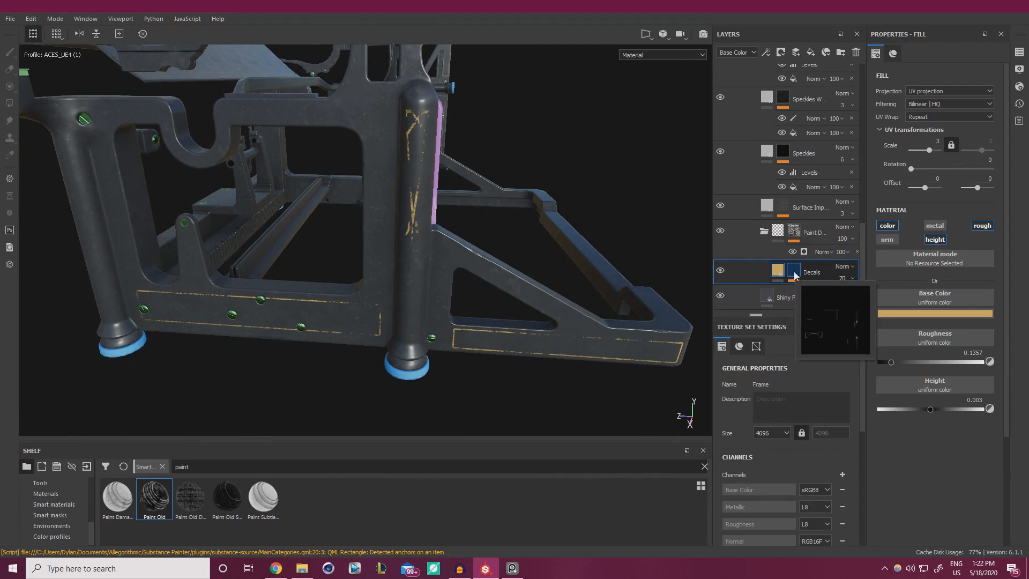
right_click(795, 274)
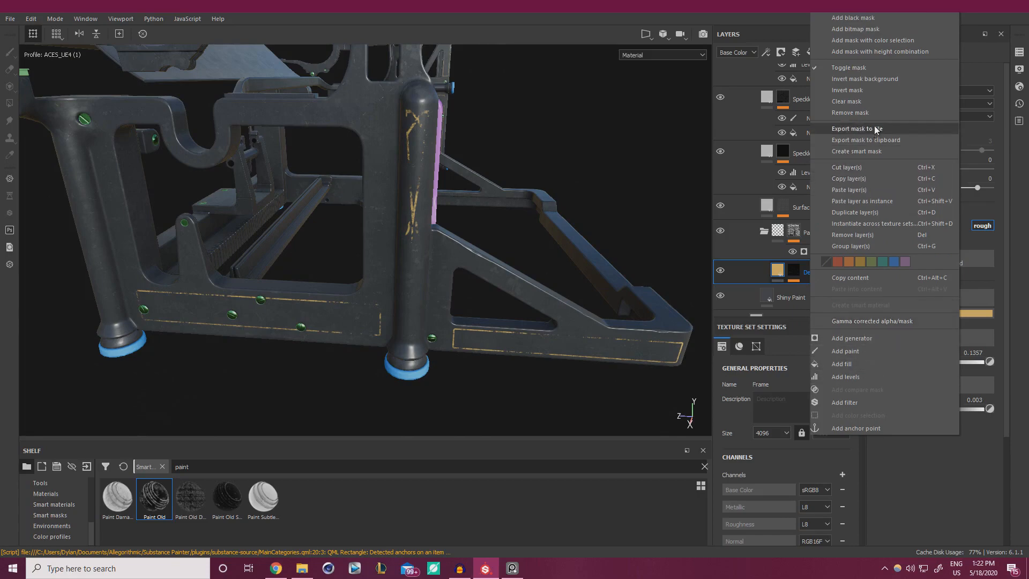
left_click(855, 212)
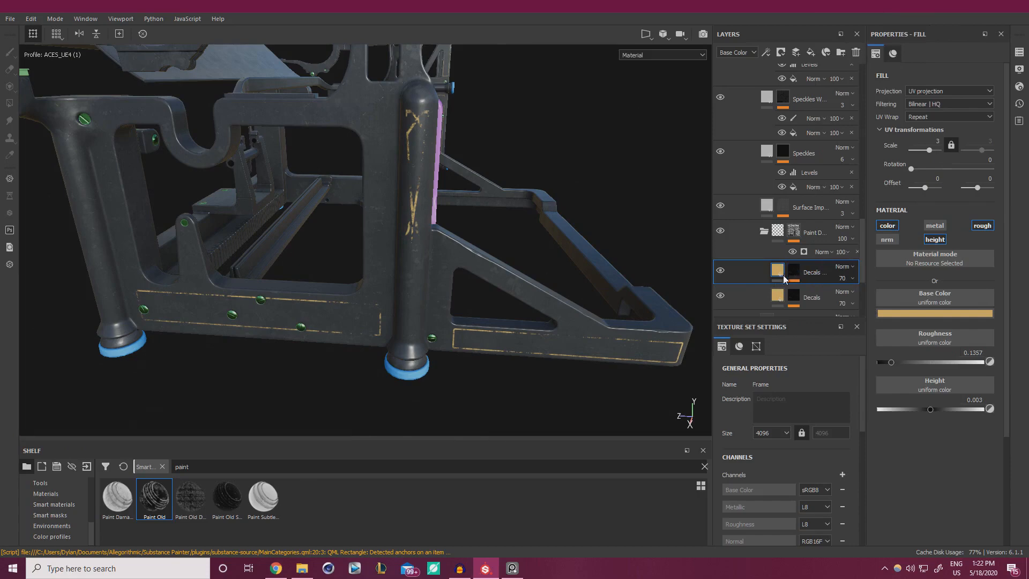
left_click(935, 240)
left_click(983, 226)
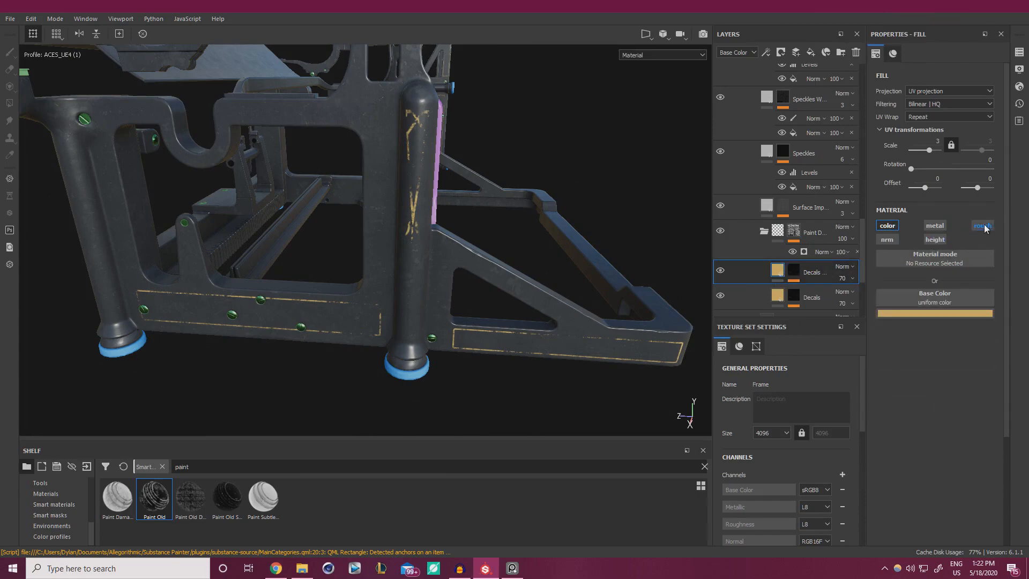
Assign Grunge Dirt Heavy as the duplicated Decals layer's base color and inspect the side rail lines up close.
left_click(932, 296)
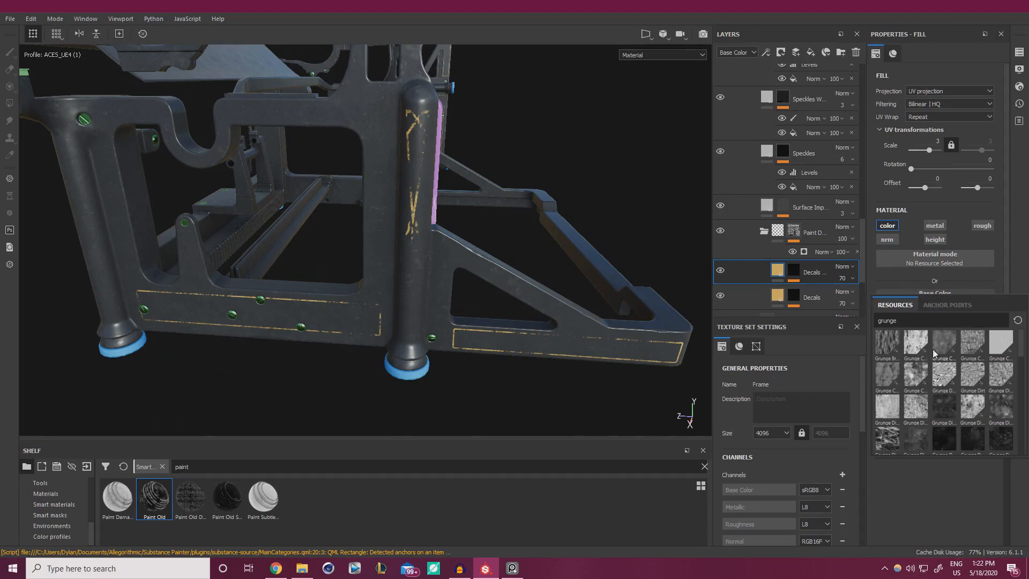
mouse_move(953, 345)
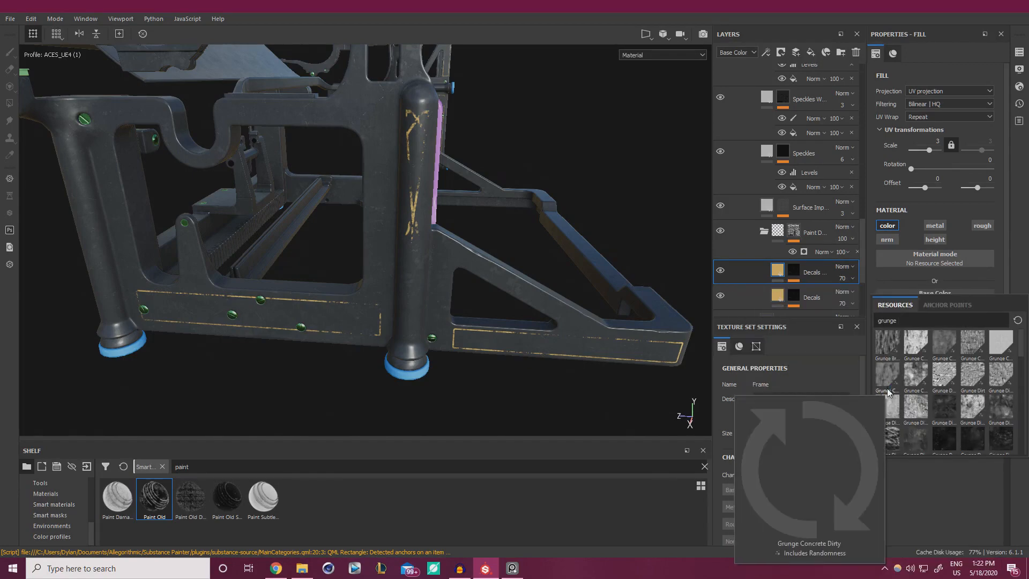
left_click_drag(890, 411, 934, 292)
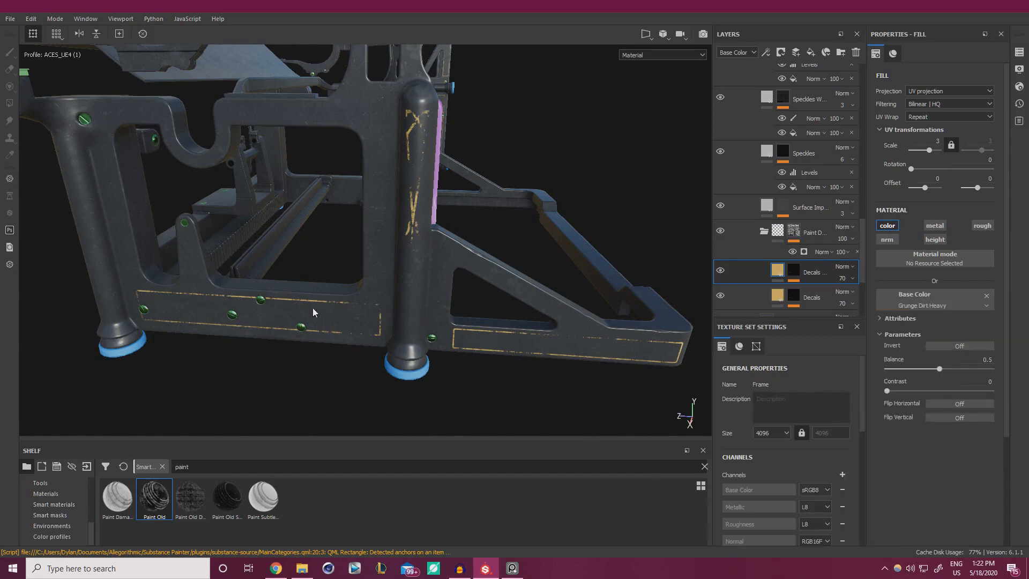
right_click_drag(335, 317, 399, 358, "alt")
left_click_drag(257, 322, 293, 290, "alt")
middle_click_drag(297, 287, 315, 260, "alt")
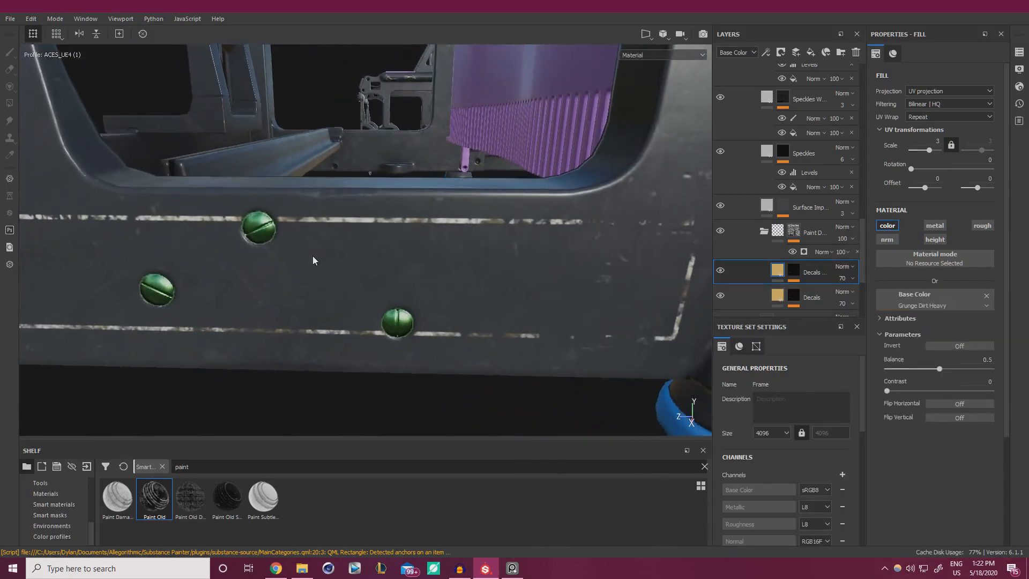
Scale the duplicated Decals layer's grunge texture to 5 and set the layer's blending mode to Overlay.
right_click_drag(315, 260, 328, 266, "alt")
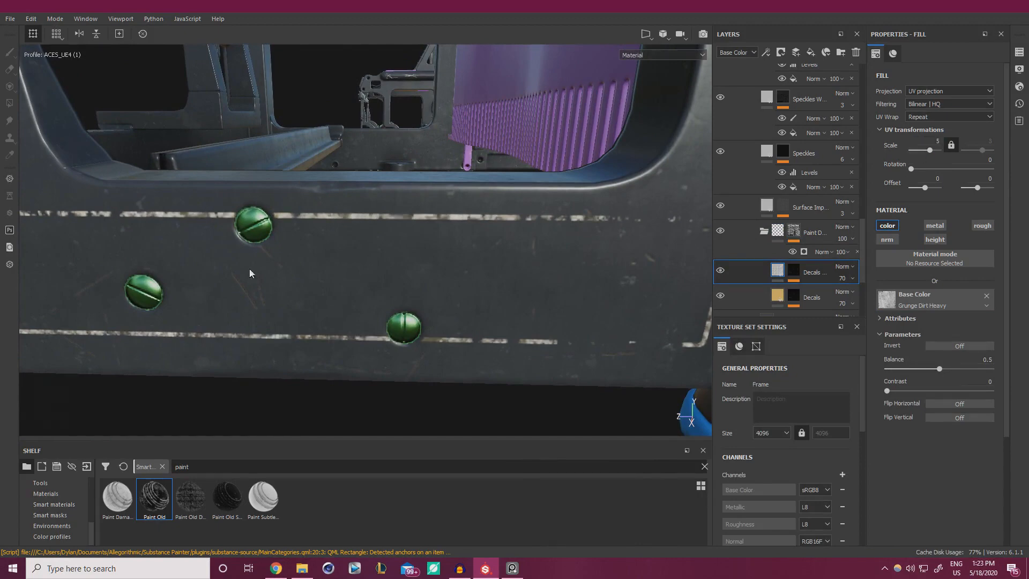
left_click(853, 267)
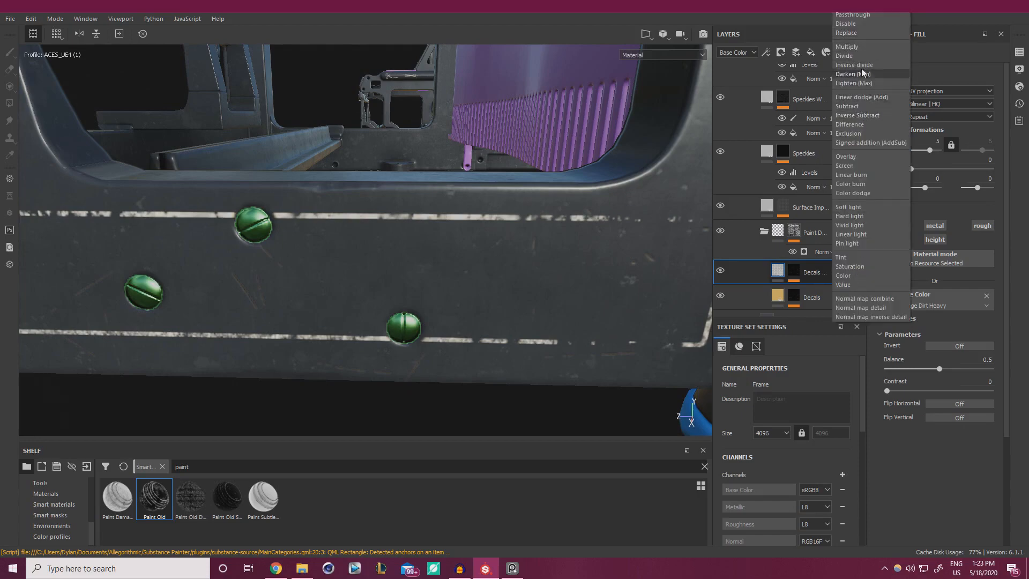
left_click(853, 156)
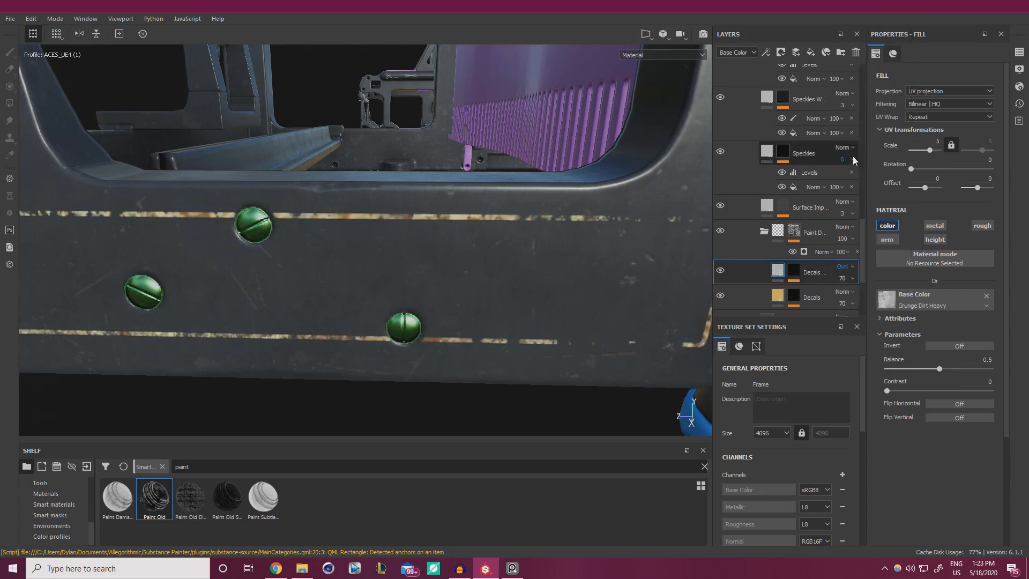
Lower the duplicated Decals layer's opacity to 31.
left_click(852, 278)
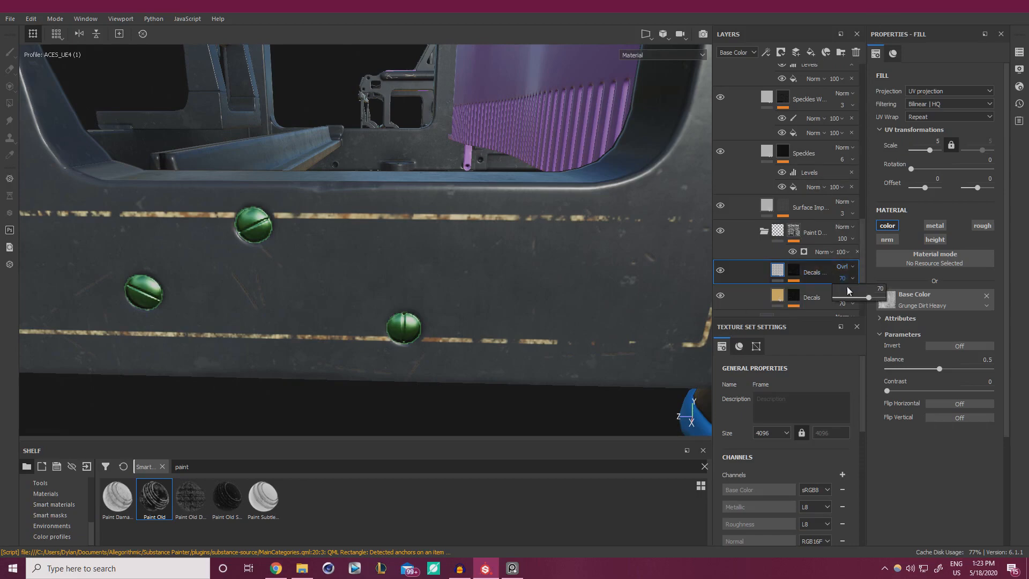
left_click(846, 296)
left_click(854, 280)
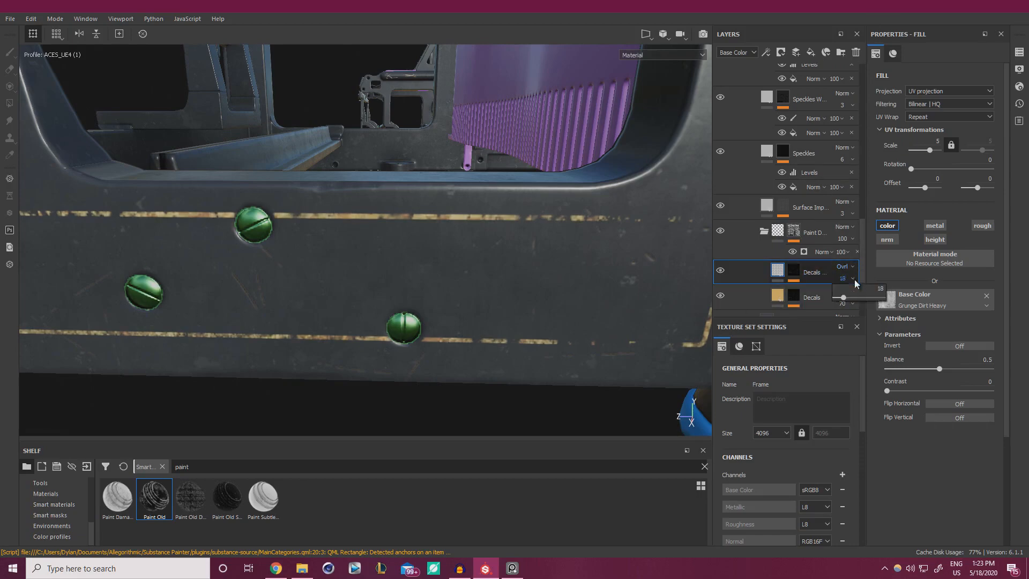
left_click(851, 298)
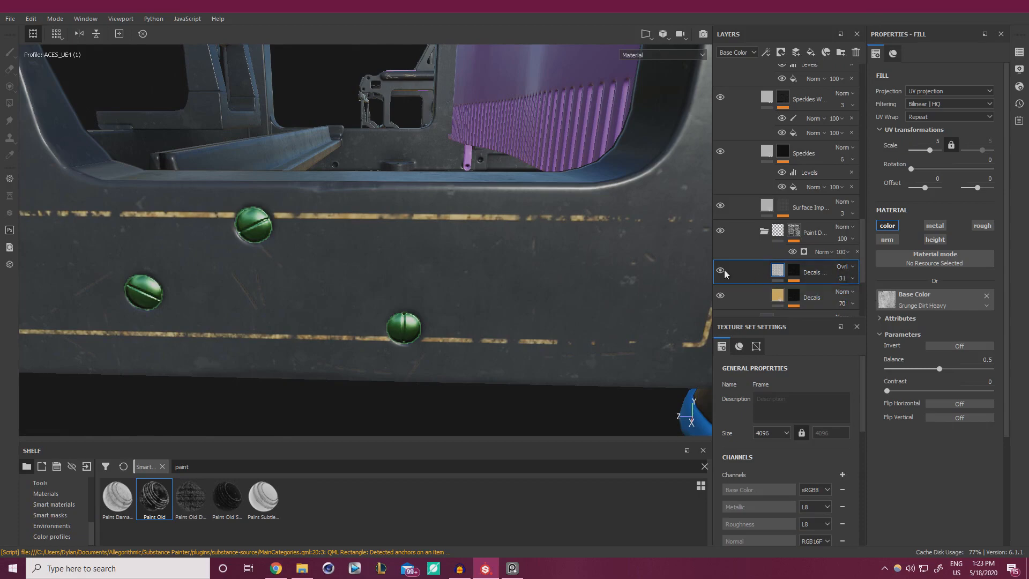
Change the original Decals layer's base color to a darker, more saturated gold and check it on the No 5 lettering and side lines.
right_click_drag(429, 247, 80, 203, "alt")
left_click_drag(161, 183, 275, 246, "alt")
right_click_drag(274, 246, 430, 314, "alt")
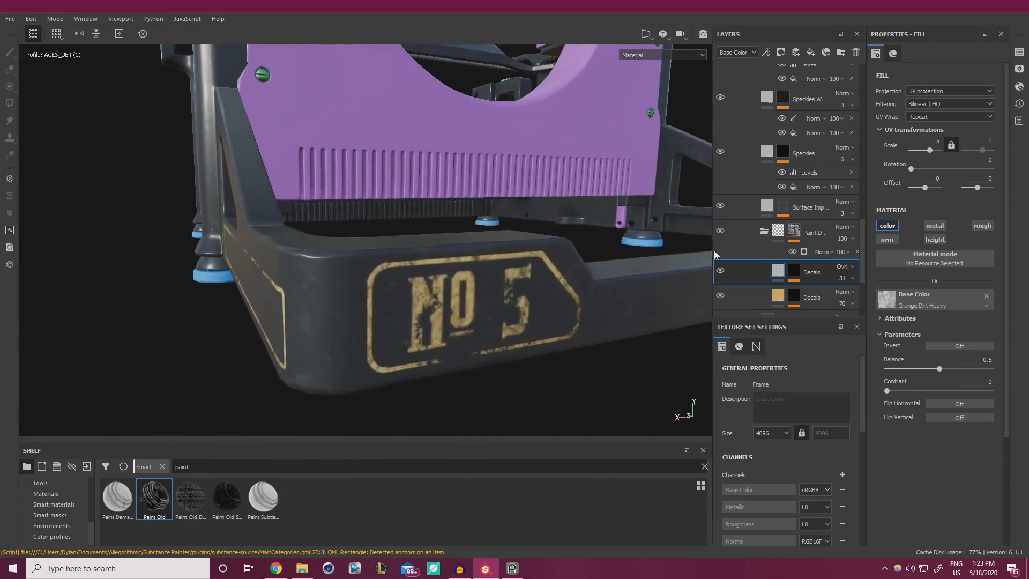
left_click(772, 294)
left_click(932, 313)
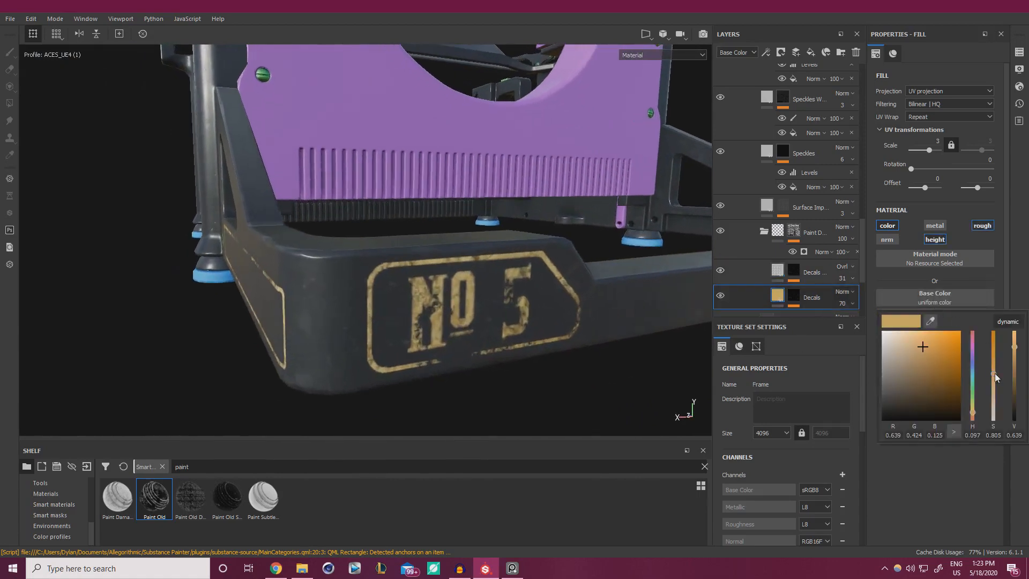
mouse_move(1017, 360)
left_mouse_down()
mouse_move(993, 353)
mouse_move(1015, 361)
left_mouse_up()
left_click(974, 412)
right_click_drag(253, 223, 188, 193, "alt")
left_click_drag(188, 193, 381, 218, "alt")
right_click_drag(381, 218, 600, 271, "alt")
left_click_drag(599, 271, 255, 246, "alt")
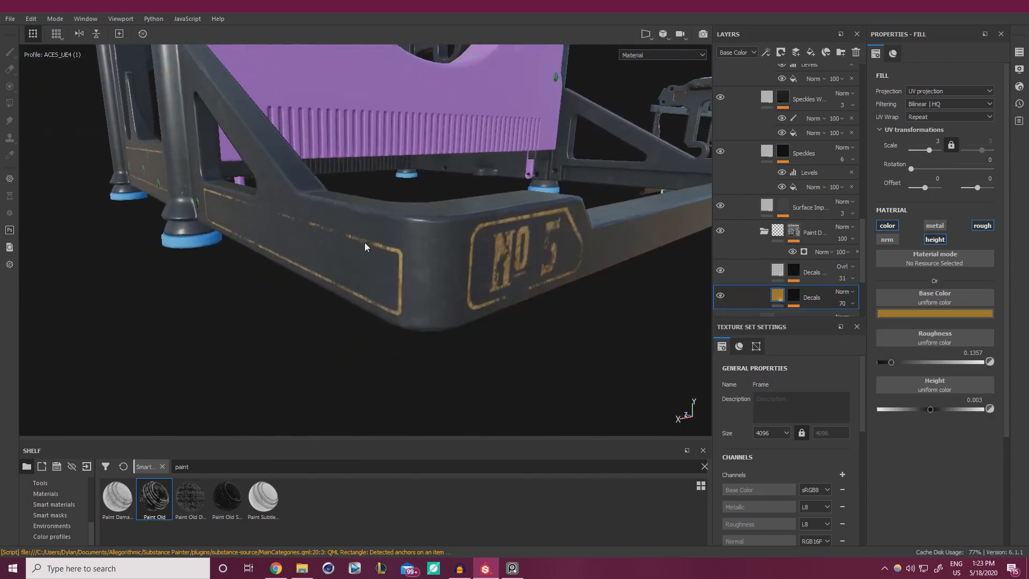
left_click_drag(452, 260, 327, 250, "alt")
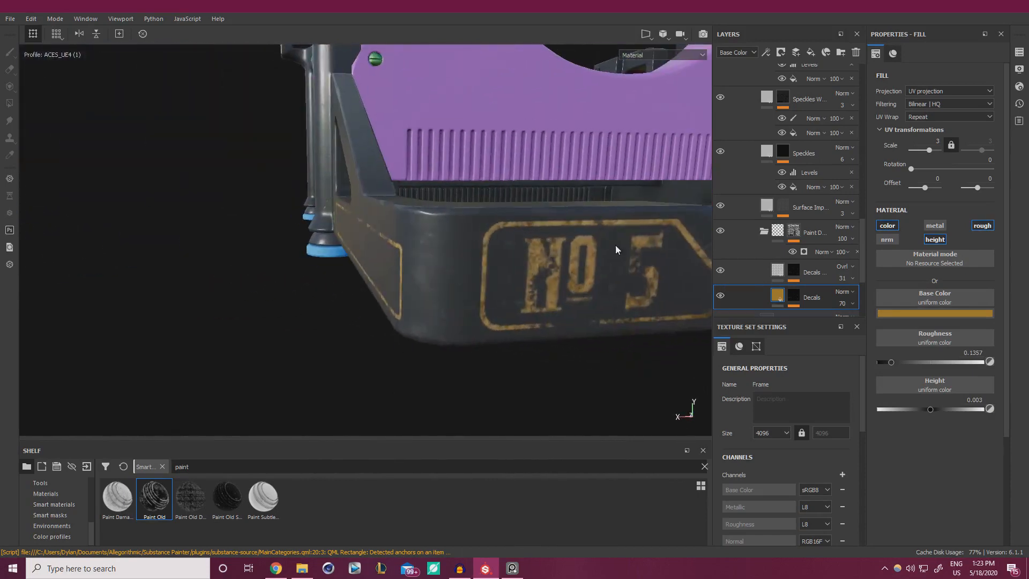
Set the grunge balance of the duplicated Decals layer to 0.32 and check the frame's side decals.
left_click(777, 272)
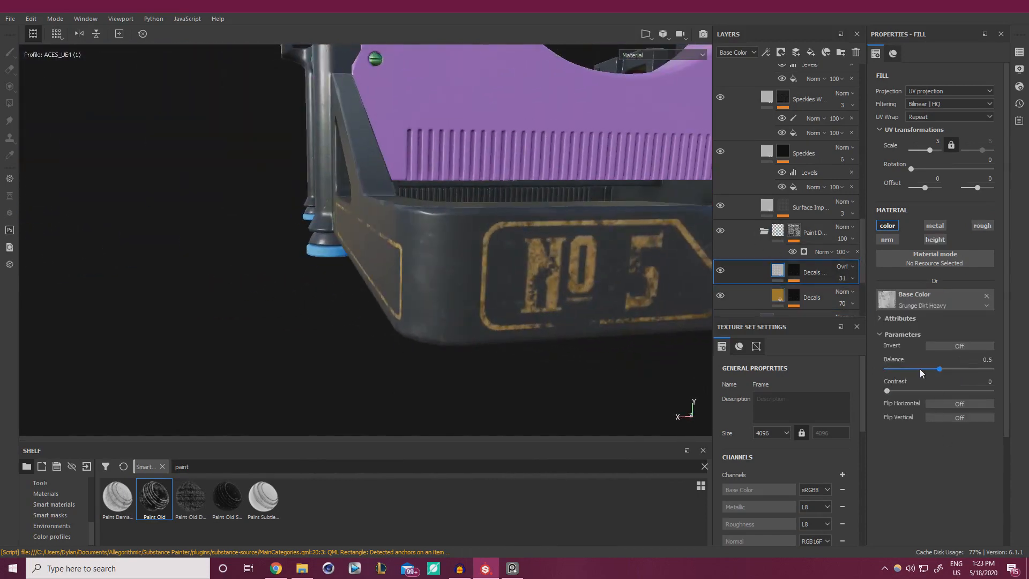
left_click_drag(404, 268, 531, 276, "alt")
right_click_drag(531, 277, 603, 269, "alt")
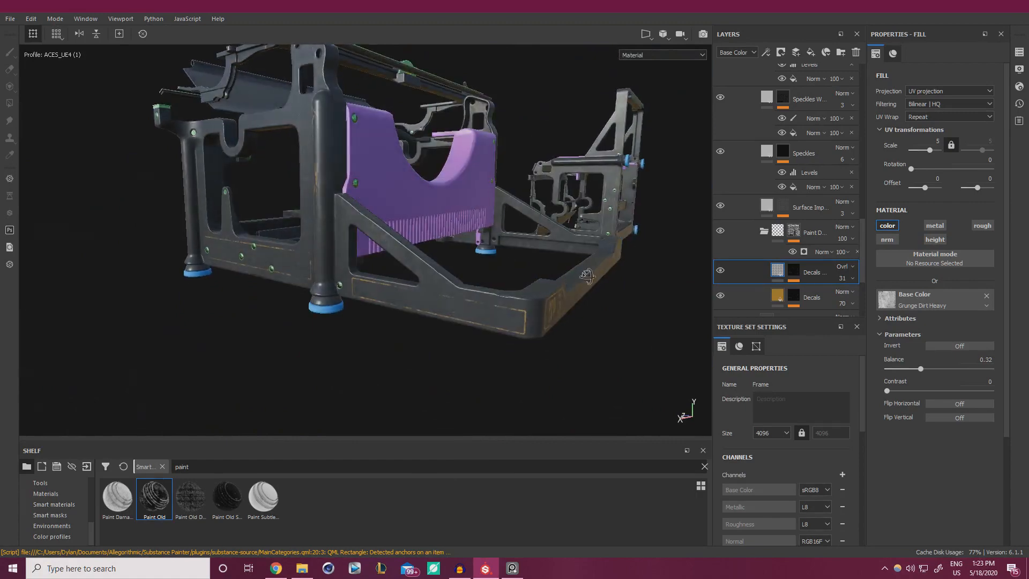
left_click_drag(604, 270, 617, 299, "alt")
right_click_drag(616, 299, 616, 284, "alt")
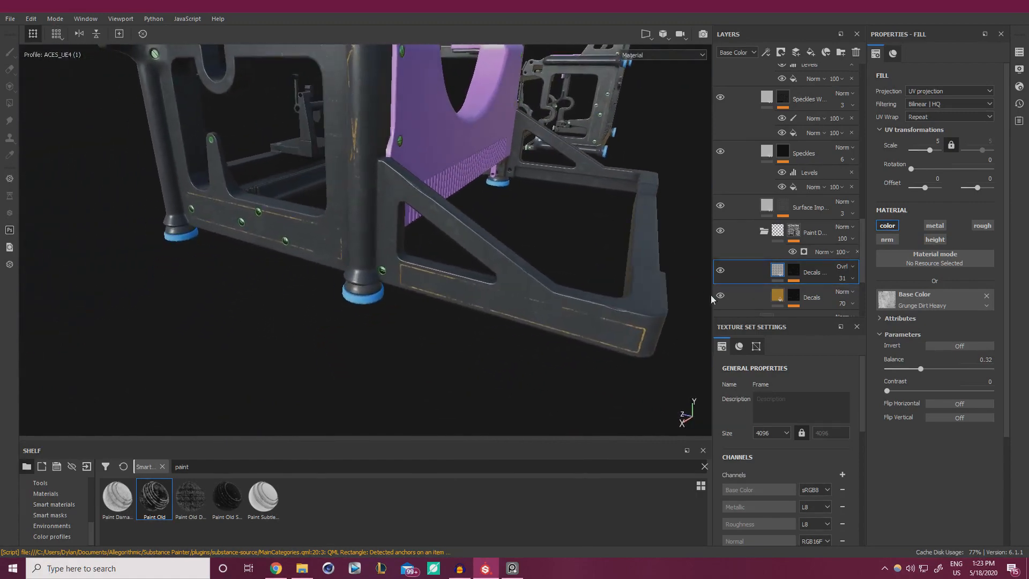
Set the global balance of the decal folder's mask generator to 0.35 and check the wear on the side frame.
left_click(816, 250)
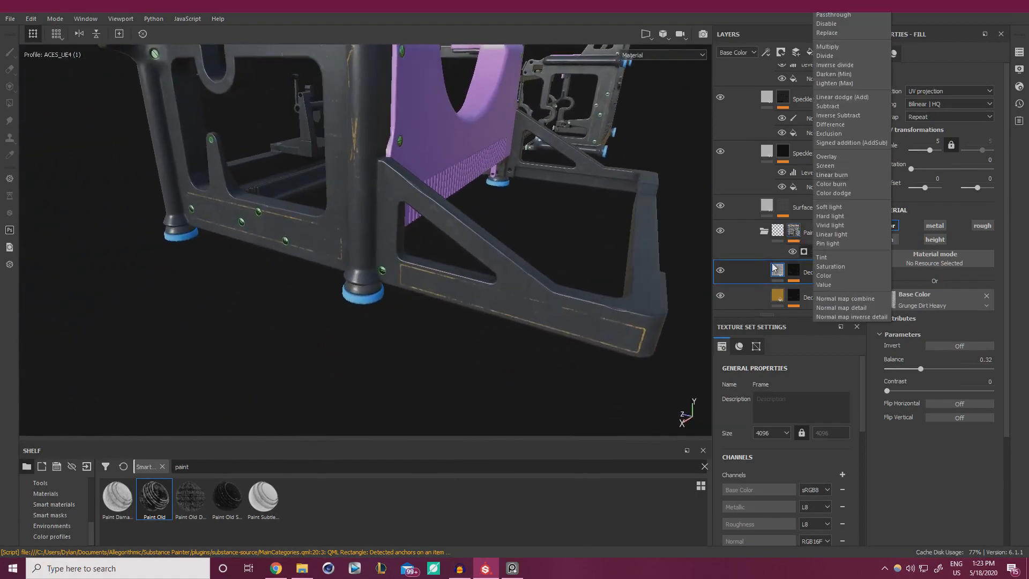
left_click(804, 253)
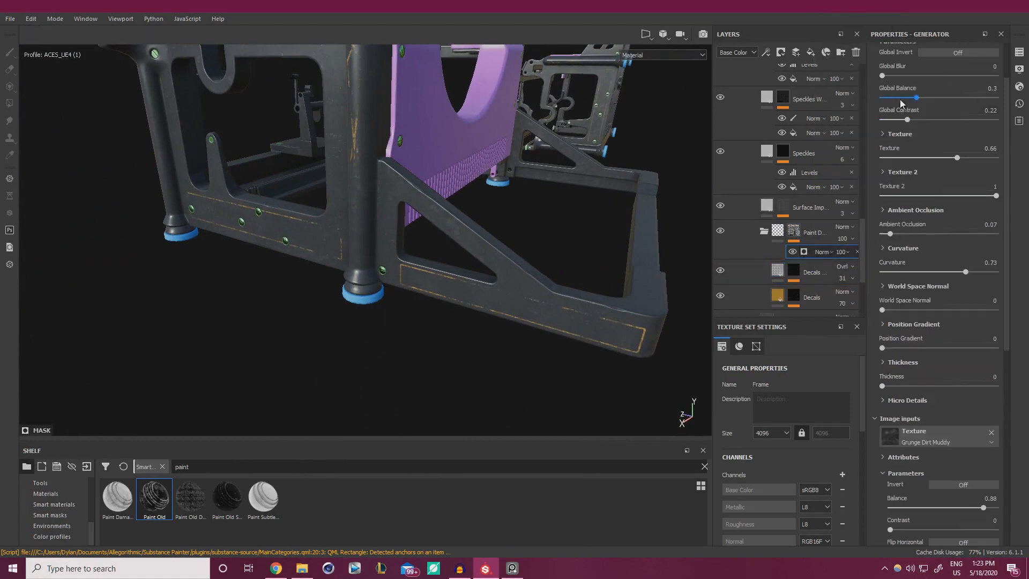
left_click(923, 99)
left_click_drag(531, 301, 367, 246, "alt")
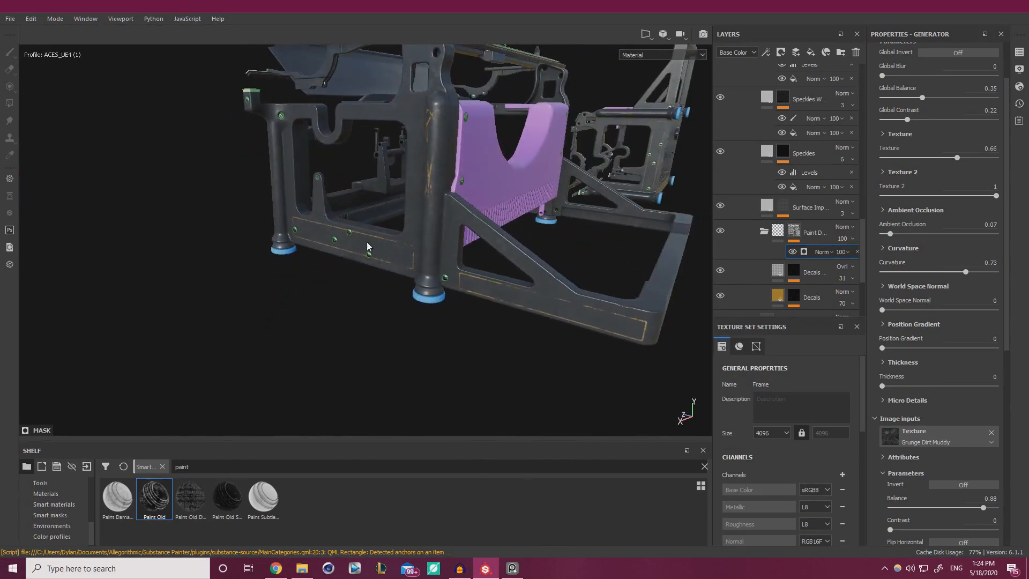
Adjust the Shiny Paint layer's base color to a darker, less saturated blue-grey with hue 0.653, saturation 0.143 and value 0.054.
scroll(791, 257, "down", 5)
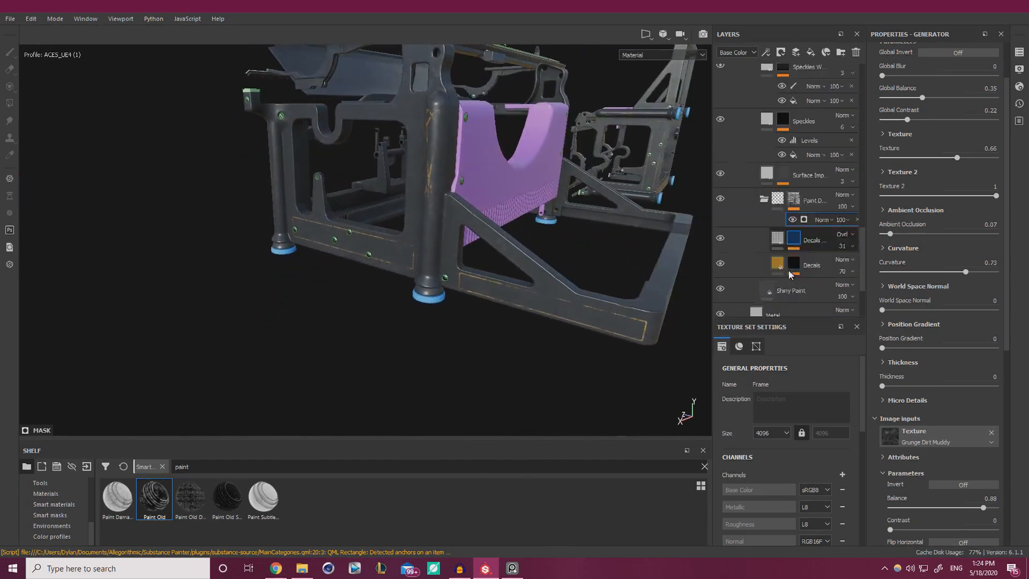
left_click(768, 194)
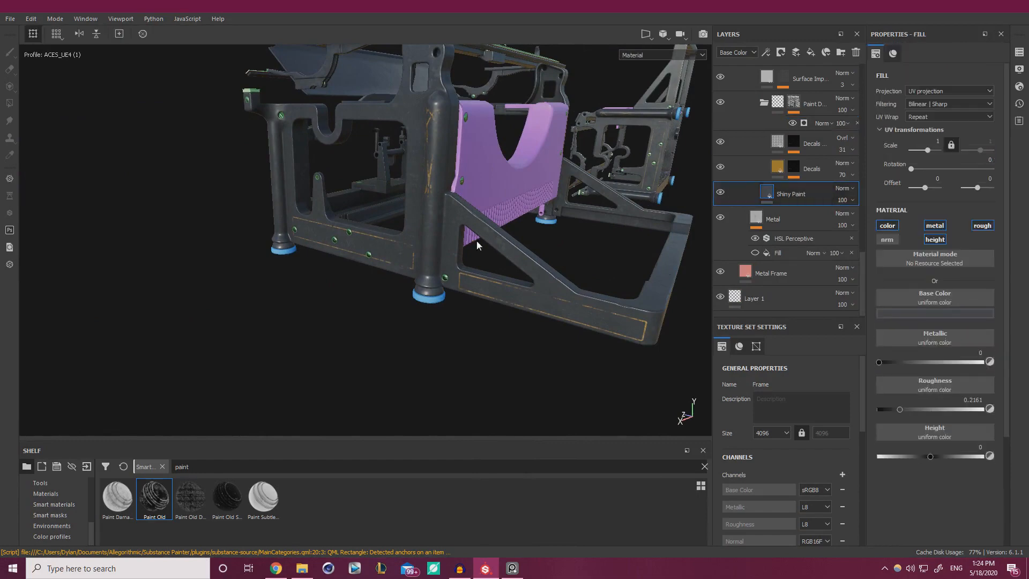
left_click_drag(505, 289, 355, 269, "alt")
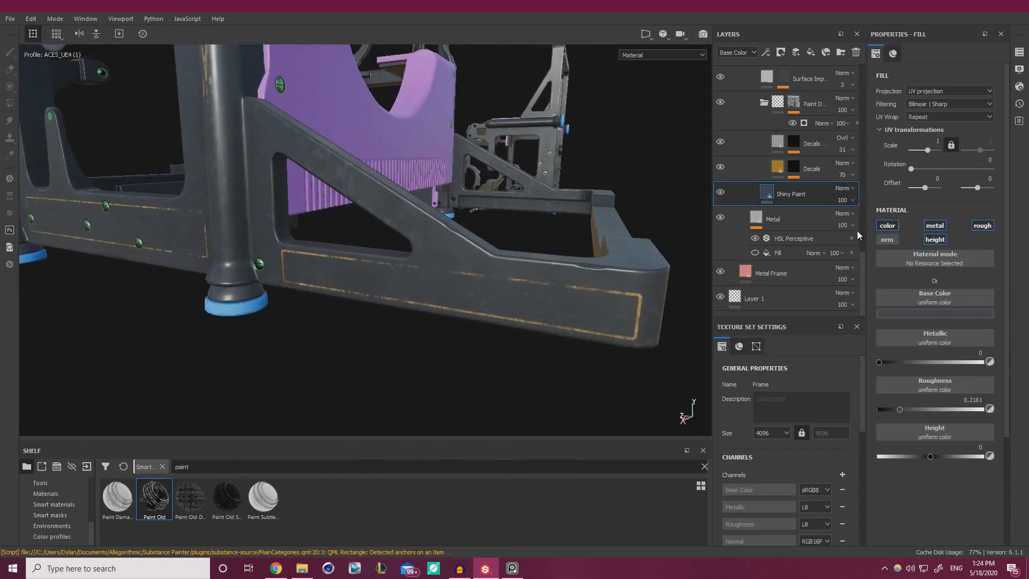
left_click(914, 313)
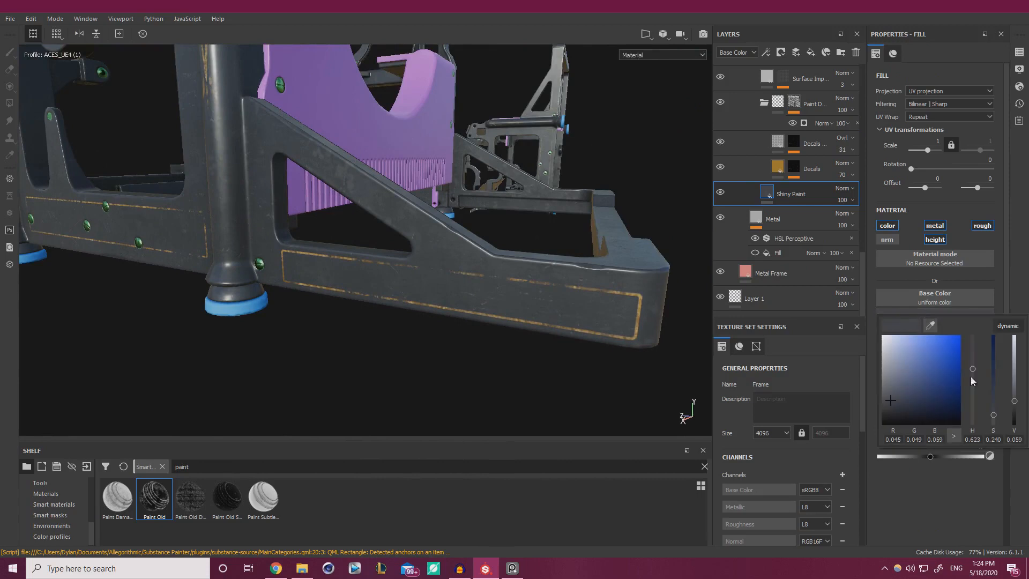
left_click(973, 412)
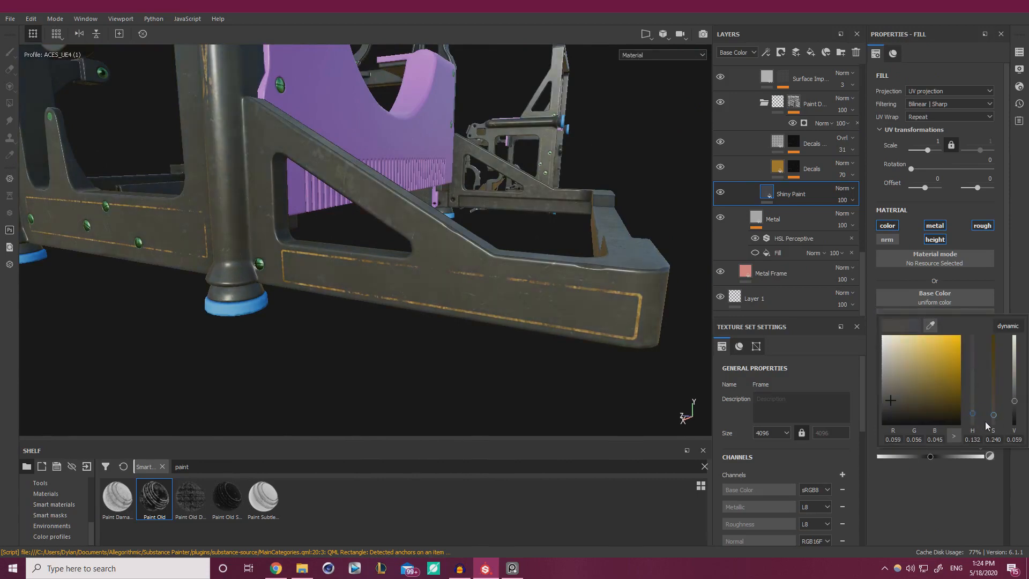
left_click(994, 418)
left_click_drag(973, 394, 972, 369)
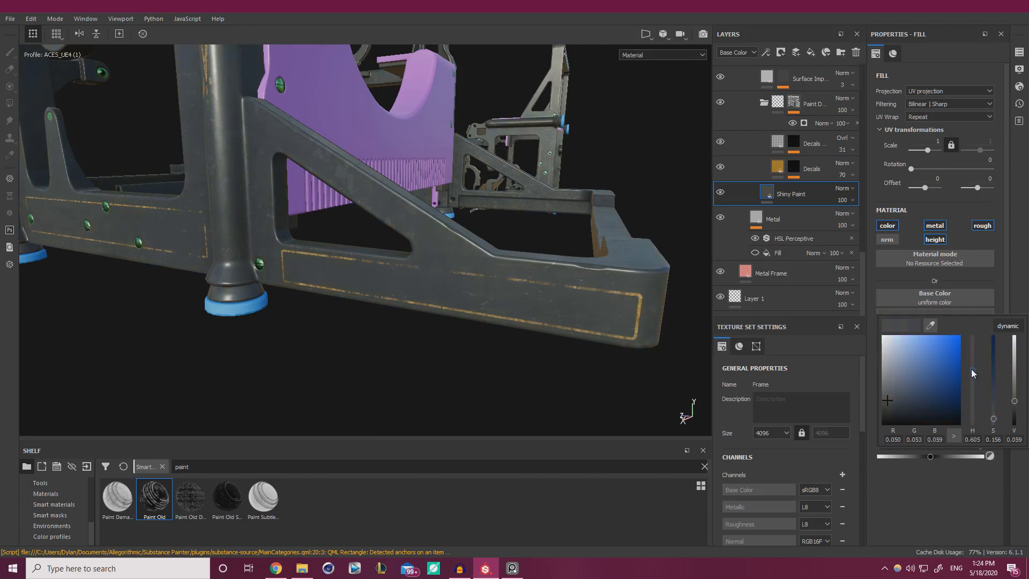
left_click(972, 365)
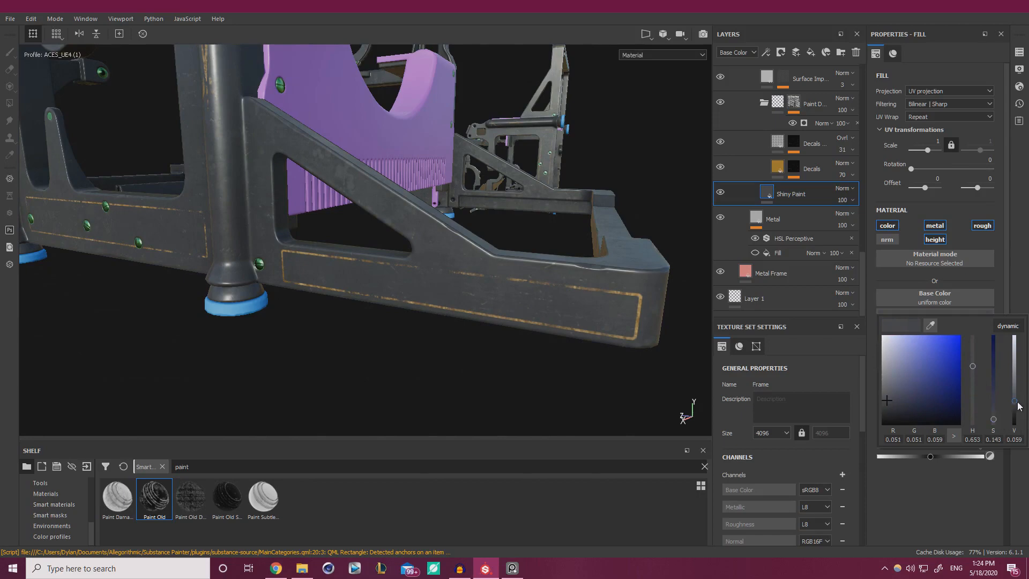
left_click_drag(1020, 406, 1018, 408)
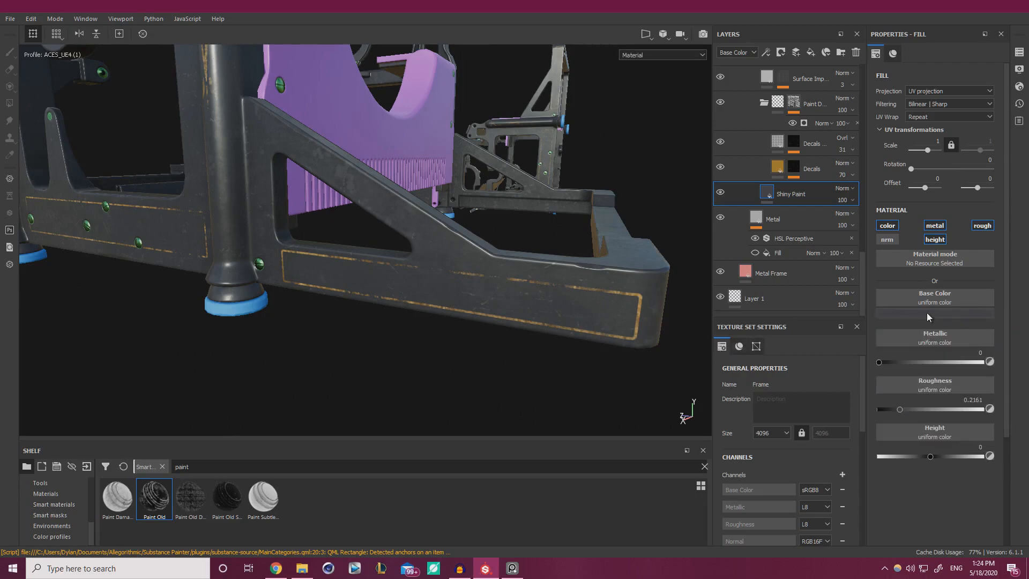
left_click(929, 316)
Examine the frame's paint and decals from several angles and check the Shiny Paint base color values.
right_click_drag(618, 336, 322, 258, "alt")
left_click_drag(343, 255, 370, 290, "alt")
right_click_drag(370, 289, 425, 308, "alt")
left_click_drag(528, 214, 376, 228, "alt")
mouse_move(443, 221)
left_mouse_down("alt")
mouse_move(375, 216)
mouse_move(461, 223)
left_mouse_up("alt")
left_click_drag(283, 225, 428, 228, "alt")
right_click_drag(429, 228, 421, 190, "alt")
middle_click_drag(421, 190, 413, 259, "alt")
left_click_drag(413, 259, 422, 257, "alt")
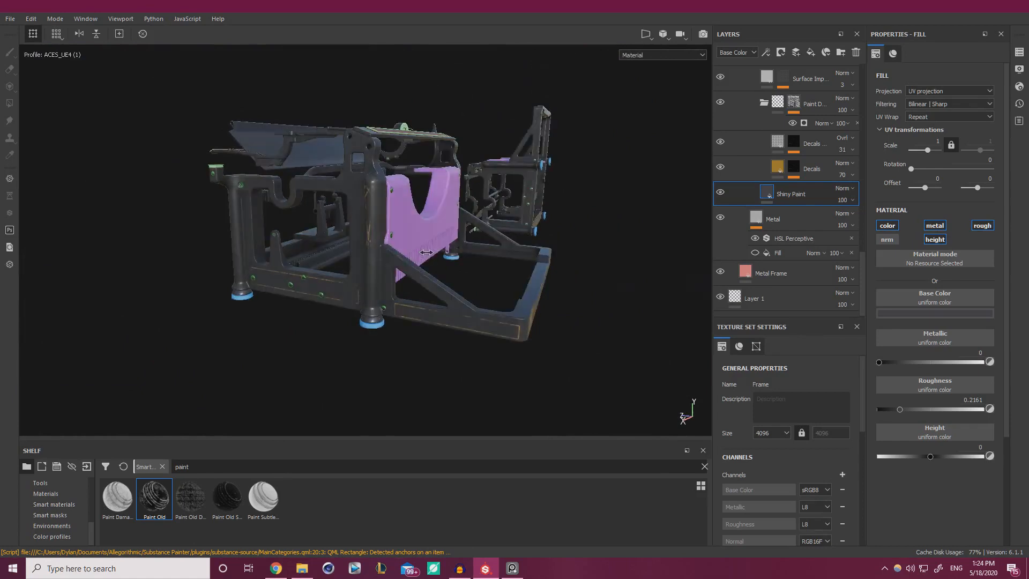
right_click_drag(423, 257, 508, 330, "alt")
middle_click_drag(508, 330, 562, 330, "alt")
scroll(734, 179, "up", 2)
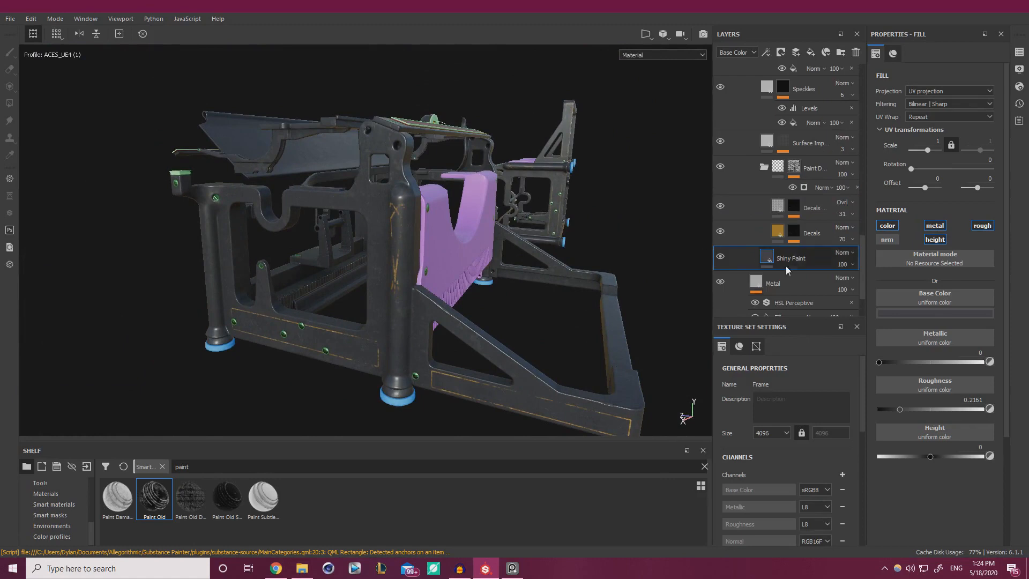
left_click(923, 314)
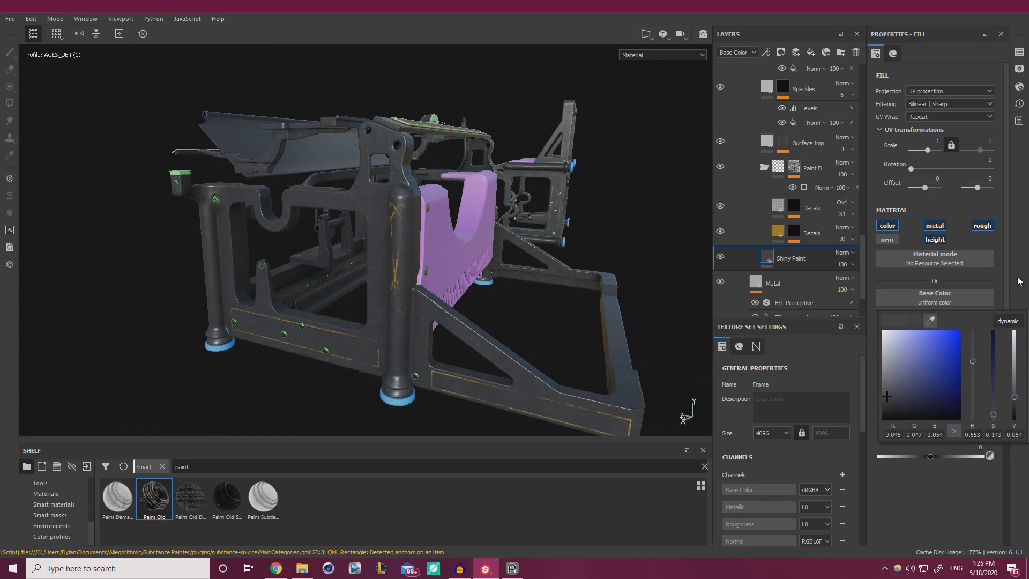
Collapse the decal folder and the Paint folder in the layer stack.
scroll(733, 243, "up", 1)
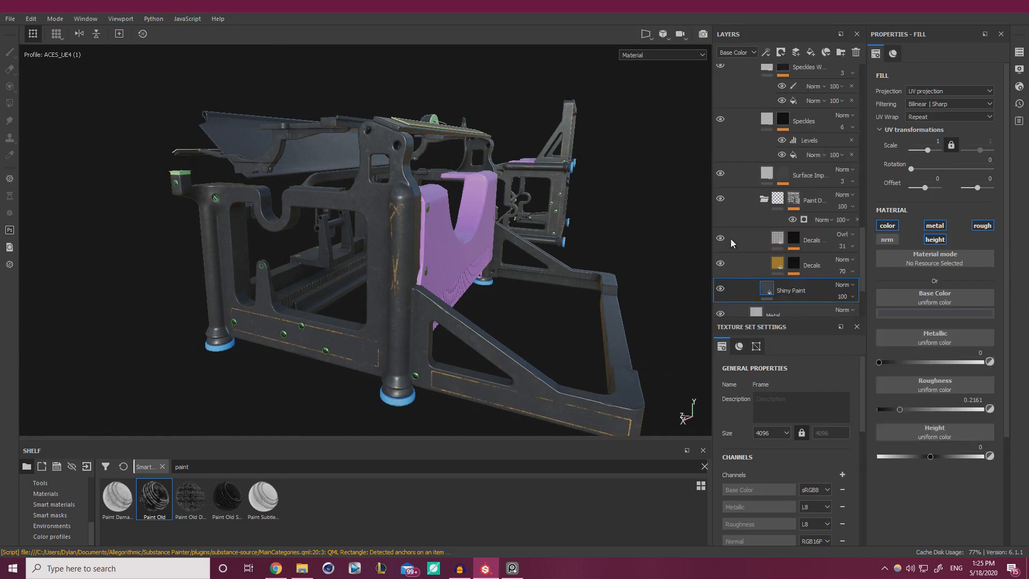
left_click(764, 202)
scroll(729, 176, "up", 1)
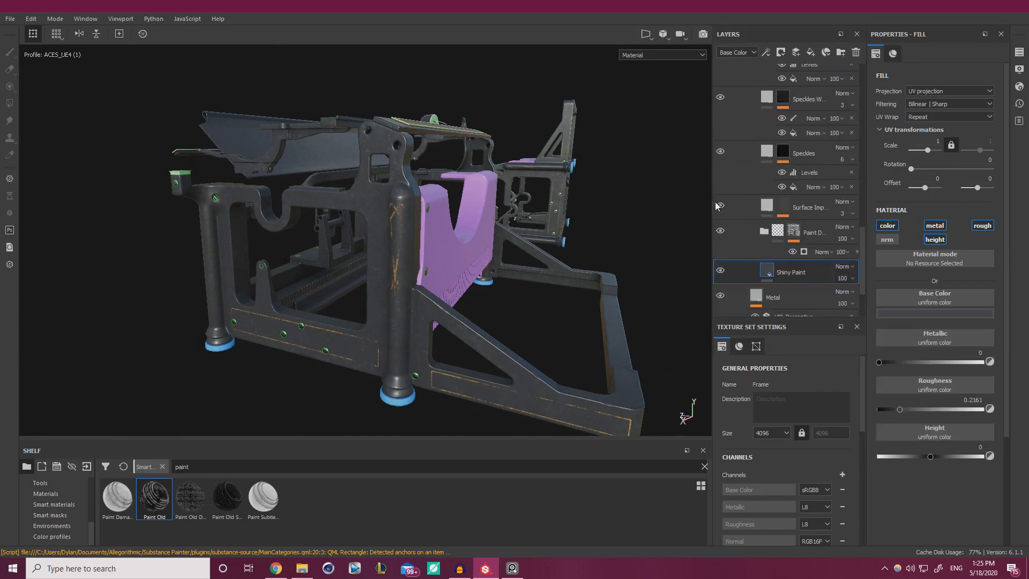
scroll(724, 204, "up", 3)
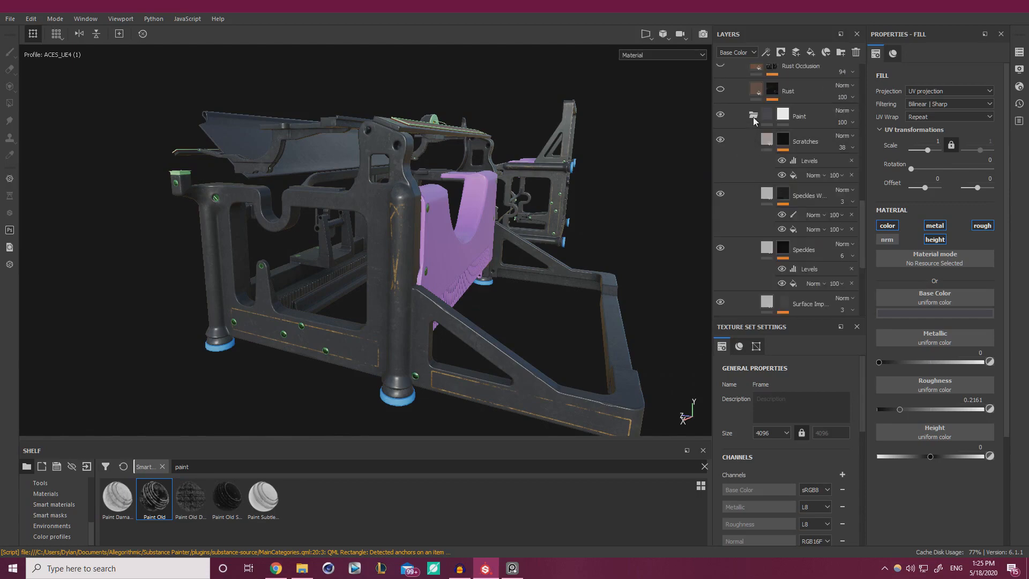
left_click(753, 117)
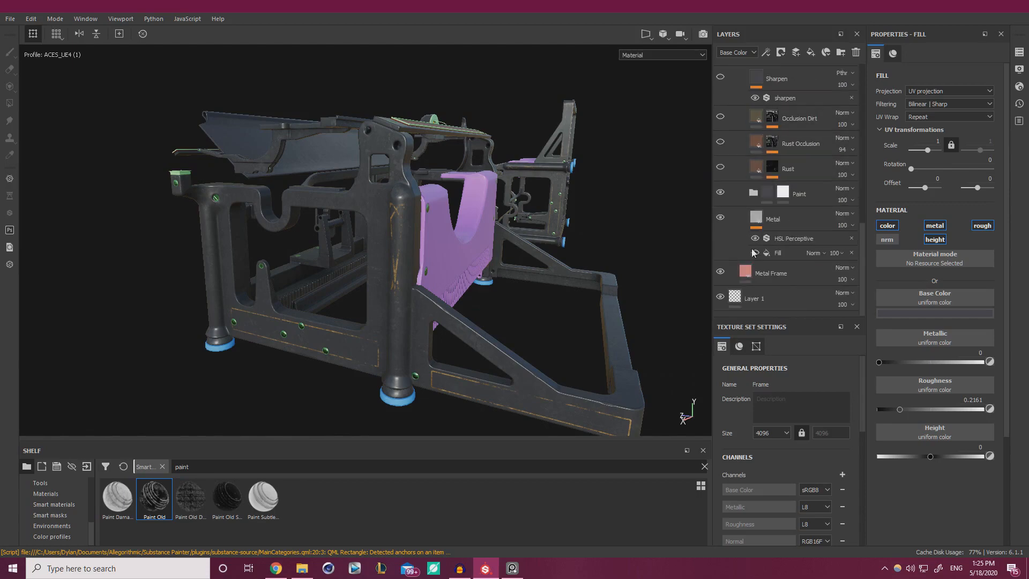
Compare the Rust layer with the Rust Occlusion layer on the frame, leaving only Rust Occlusion shown.
left_click(723, 167)
left_click_drag(560, 235, 667, 203, "alt")
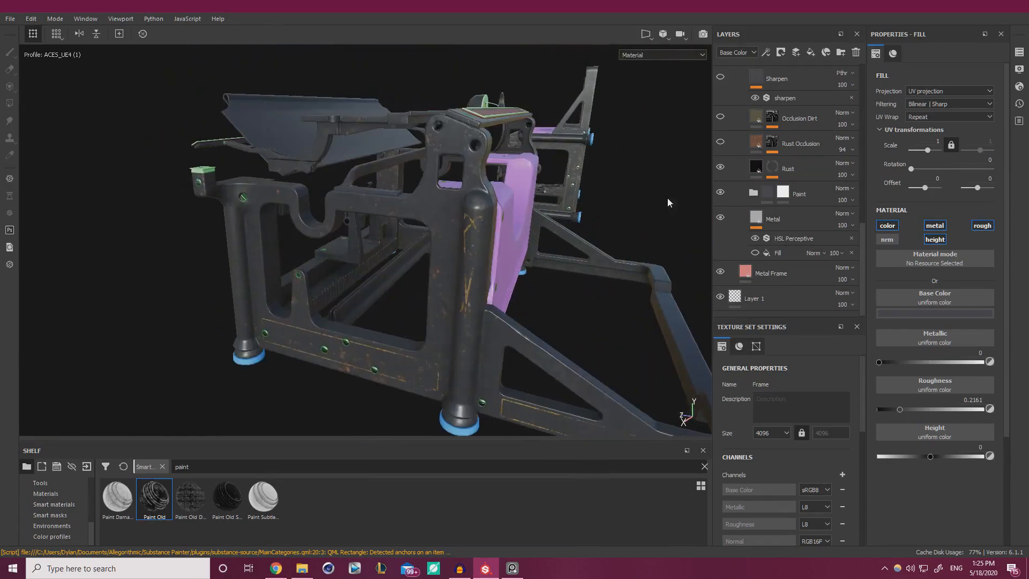
left_click(720, 142)
scroll(491, 280, "up", 8)
left_click_drag(382, 263, 311, 238, "alt")
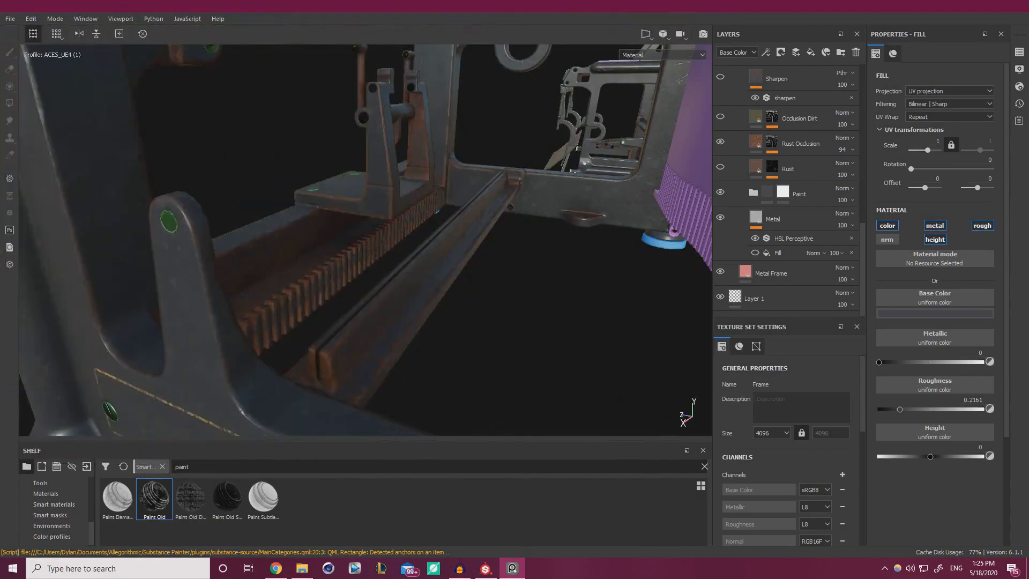
Move the Rust layer above Occlusion Dirt and delete the paint effect from the Rust Occlusion mask.
left_click(773, 145)
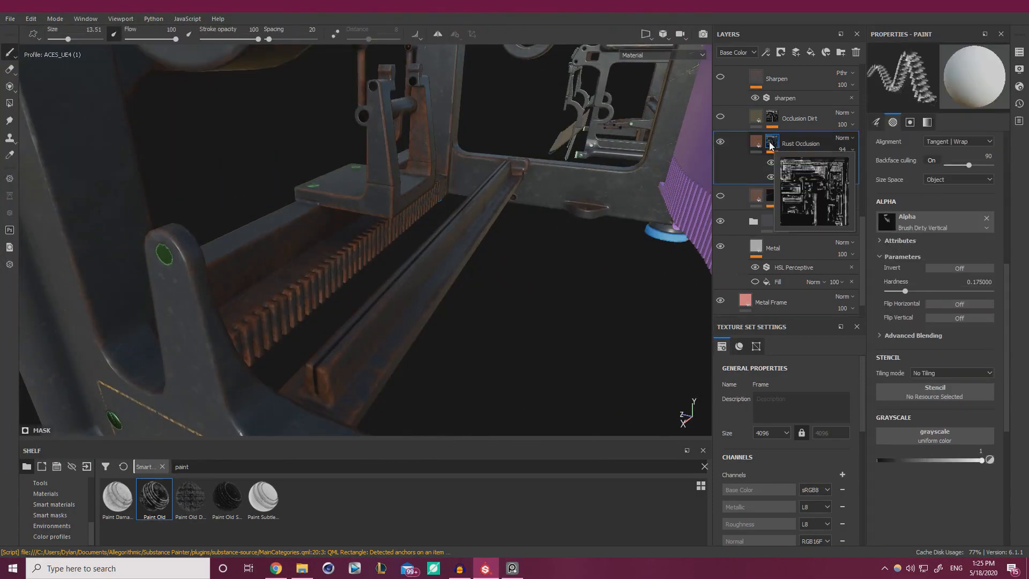
left_click(798, 196)
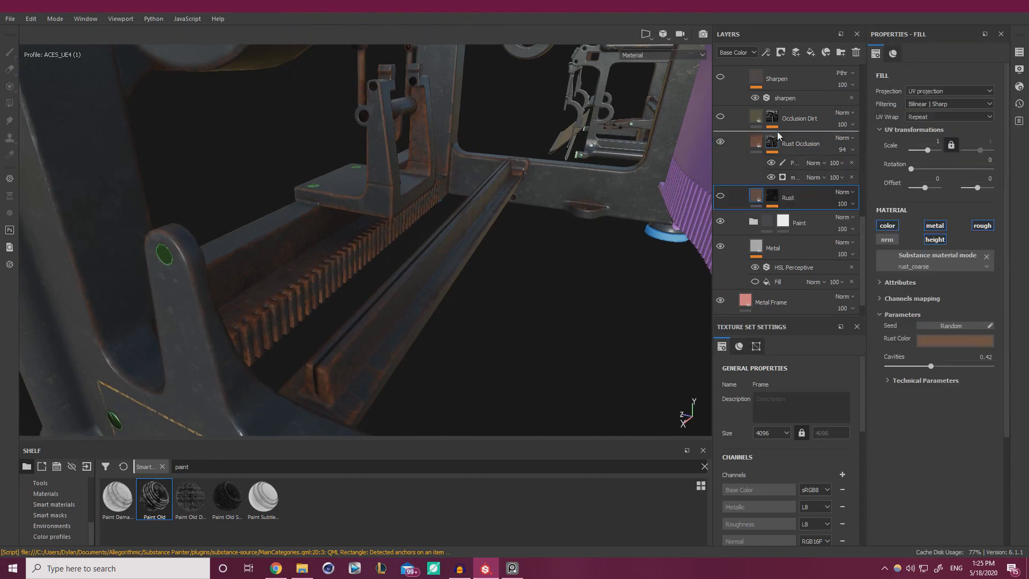
left_click_drag(778, 131, 780, 101)
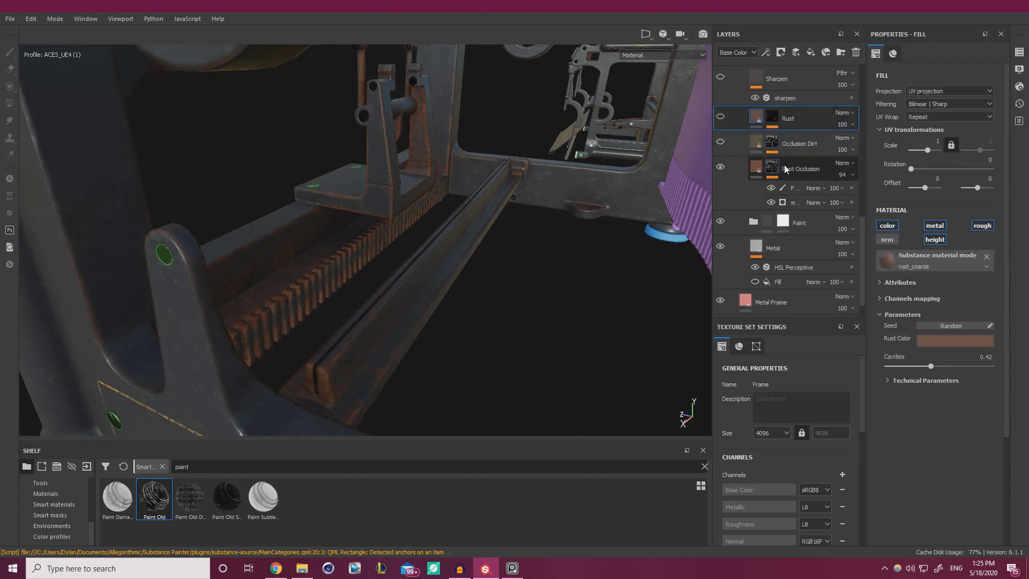
left_click(786, 203)
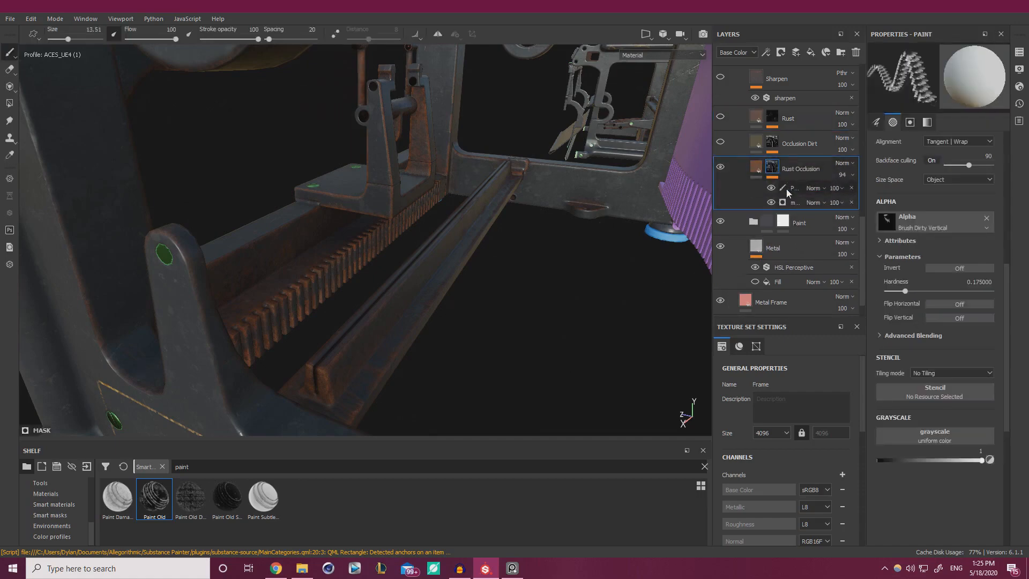
left_click(851, 187)
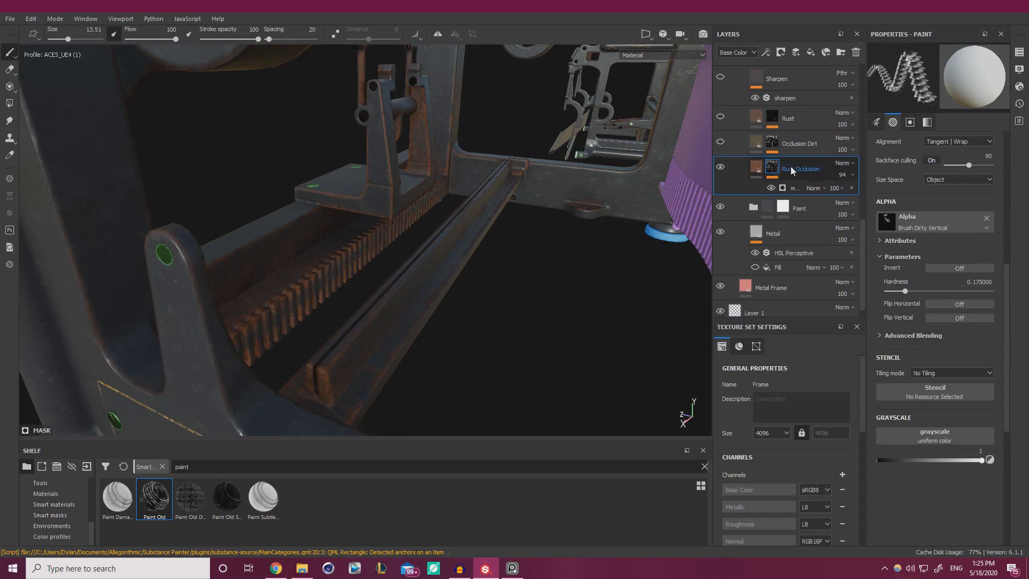
Set the Rust Occlusion mask generator's curvature to 0.18, level to 0.43 and contrast to 0.58.
left_click(791, 188)
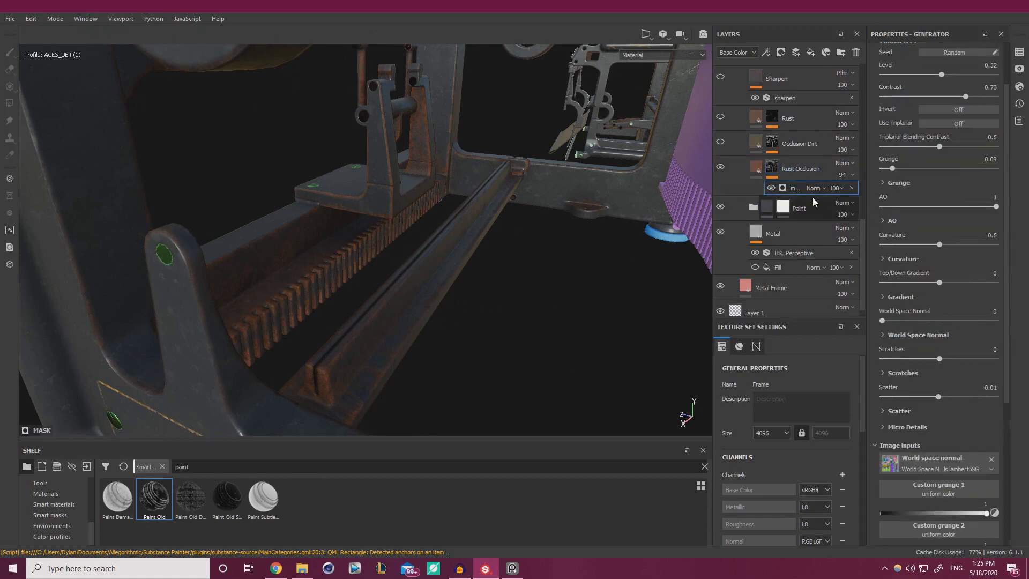
left_click_drag(939, 245, 905, 246)
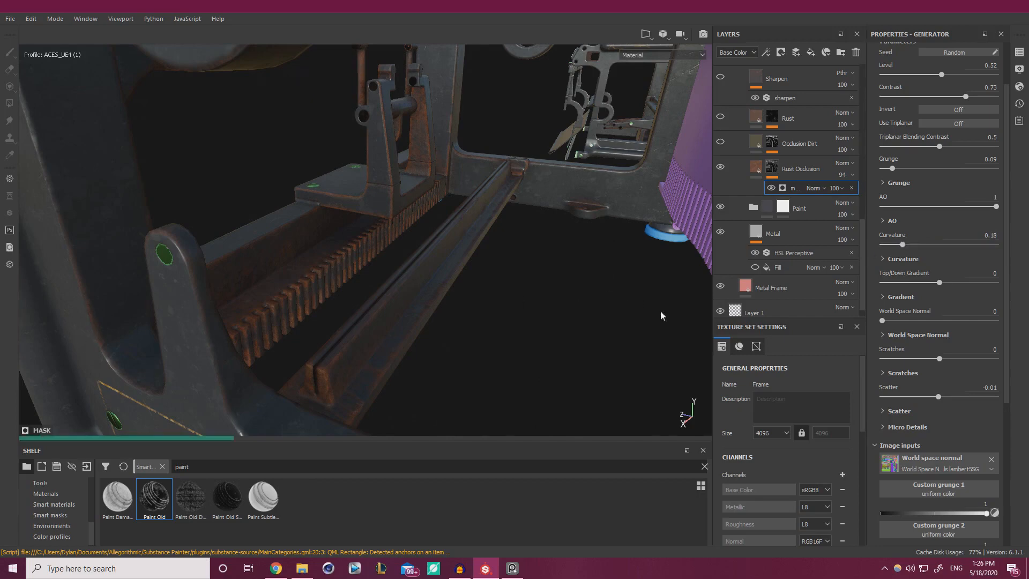
left_click_drag(407, 329, 489, 213, "alt")
mouse_move(392, 316)
left_mouse_down("alt")
mouse_move(360, 332)
mouse_move(410, 322)
left_mouse_up("alt")
scroll(938, 161, "up", 2)
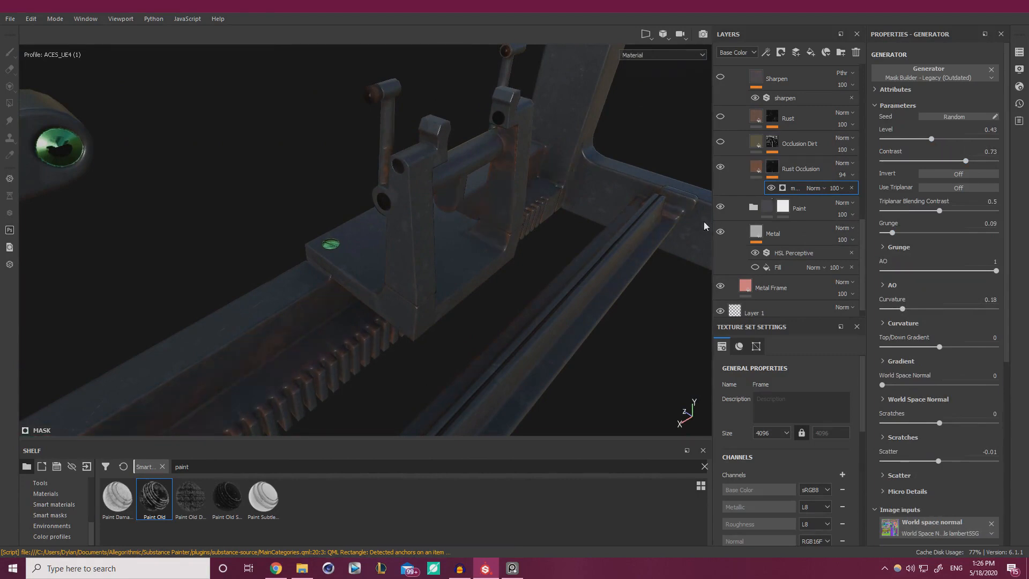
left_click_drag(703, 221, 494, 235, "alt")
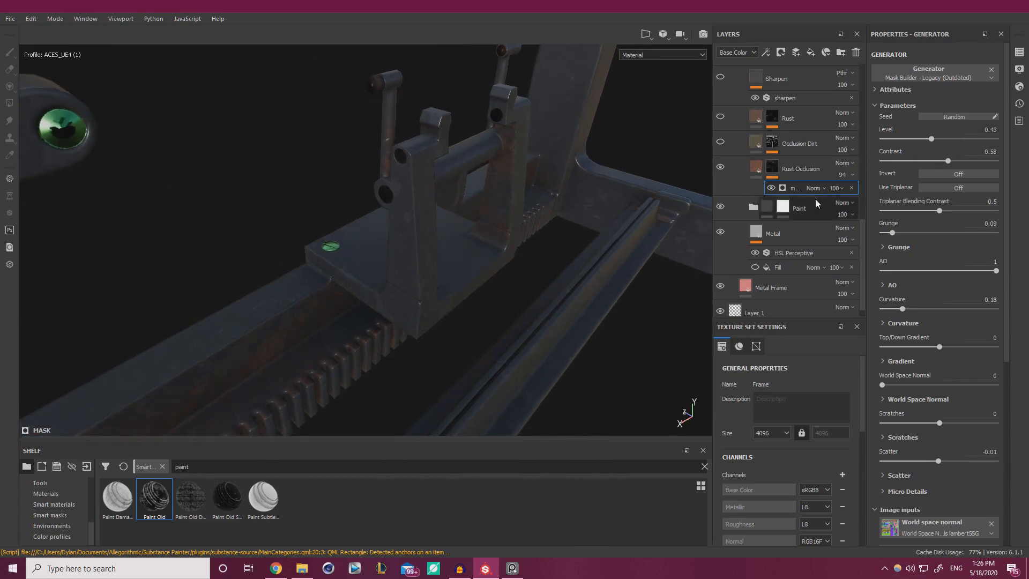
Examine the occlusion rust on the frame's sides, legs and underside, and compare it with the reference photo.
left_click_drag(536, 225, 582, 195, "alt")
right_click_drag(540, 189, 354, 207, "alt")
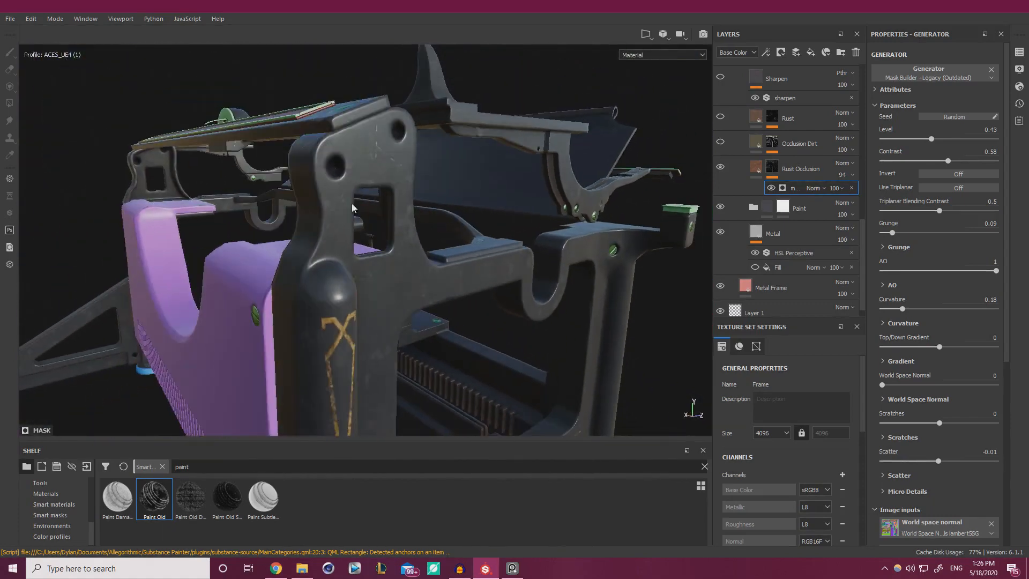
right_click_drag(0, 236, 421, 236)
scroll(421, 236, "up", 3)
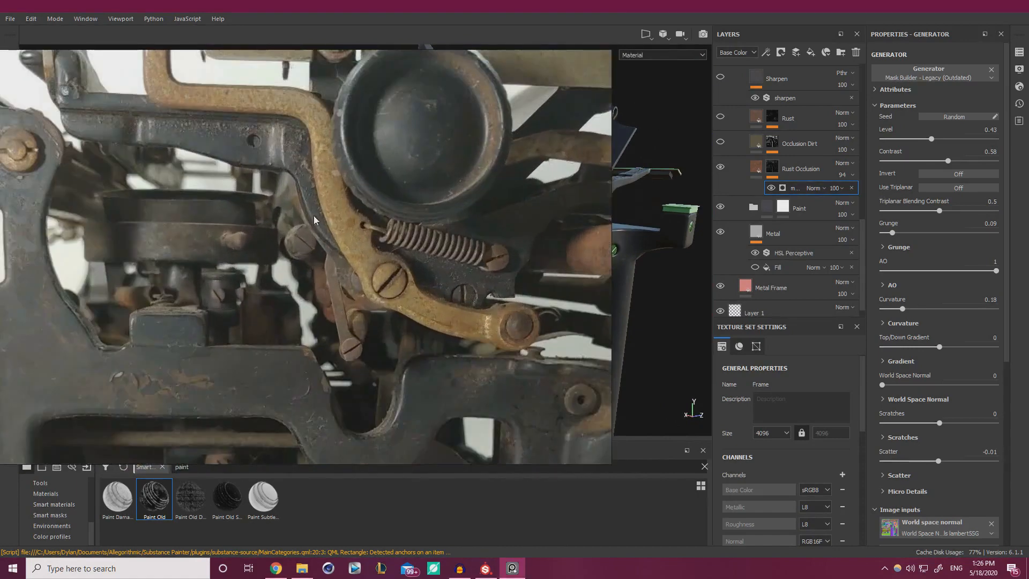
right_click_drag(340, 257, 0, 251)
left_click_drag(407, 241, 209, 260, "alt")
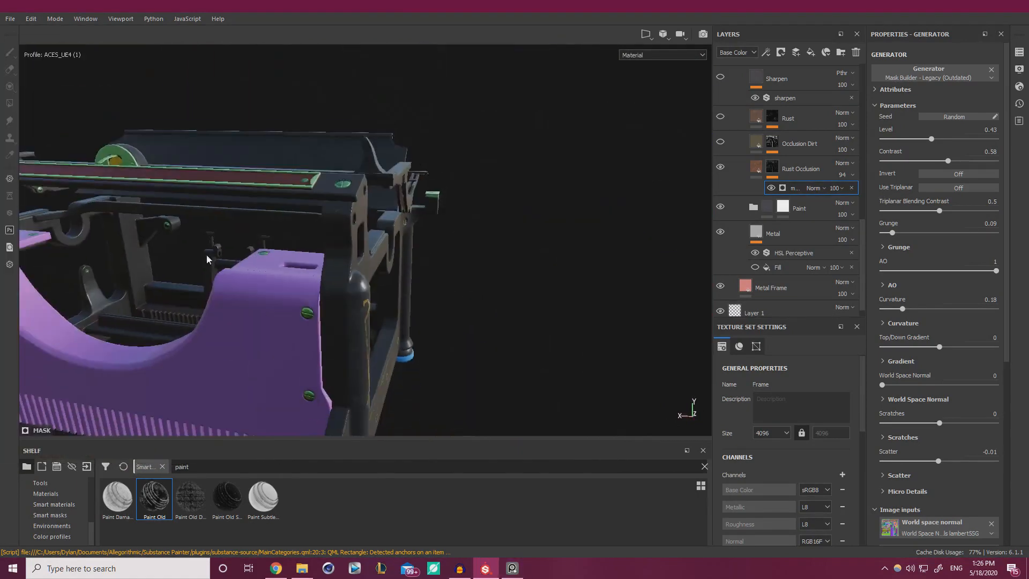
right_click_drag(209, 260, 145, 271, "alt")
left_click_drag(241, 279, 391, 268, "alt")
middle_click_drag(429, 311, 441, 145, "alt")
left_click_drag(305, 199, 367, 211, "alt")
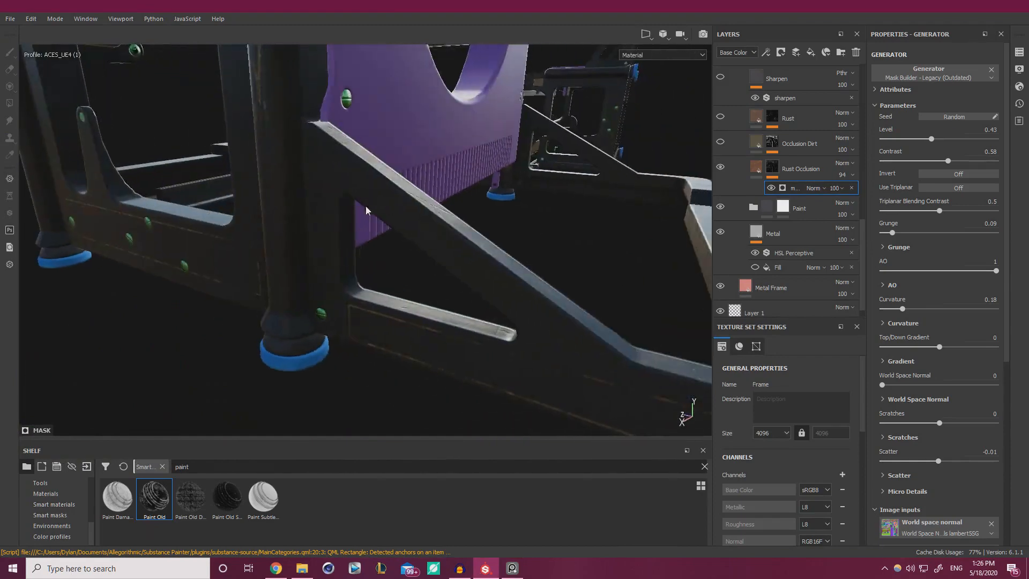
right_click_drag(368, 211, 322, 225, "shift")
left_click_drag(322, 226, 394, 151, "alt")
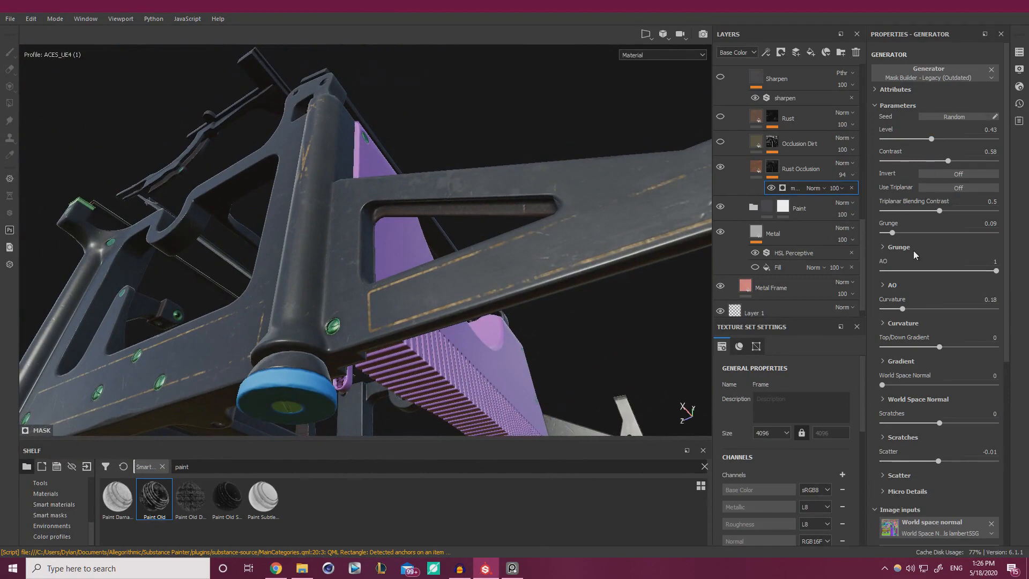
Try a grunge of 0.12 and a top/down gradient of 0.46 in the Rust Occlusion generator and inspect the frame.
mouse_move(904, 233)
left_mouse_down()
mouse_move(913, 232)
mouse_move(896, 234)
left_mouse_up()
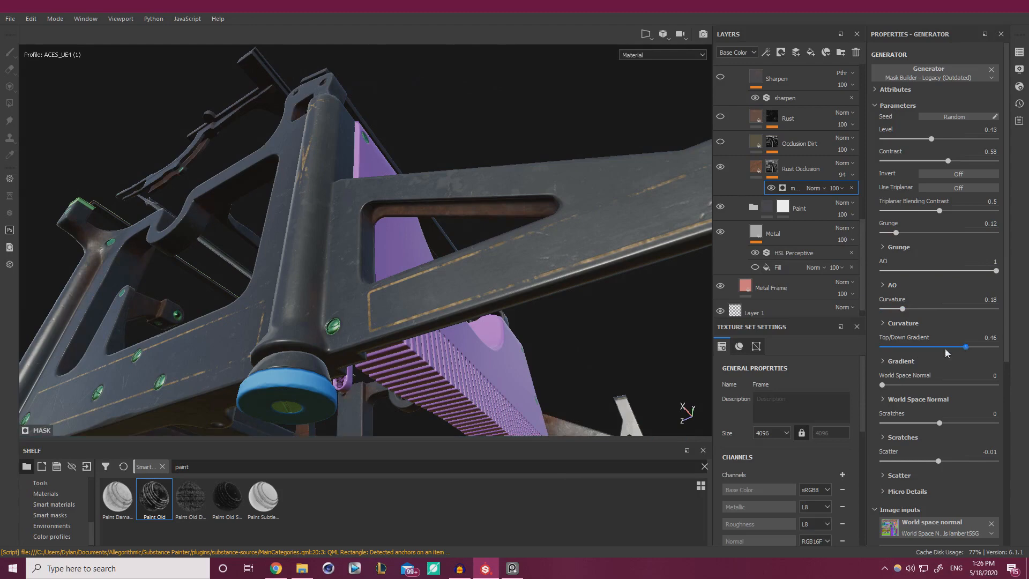
left_click_drag(257, 215, 472, 290, "alt")
middle_click_drag(340, 297, 428, 285, "alt")
left_click_drag(427, 284, 471, 302, "alt")
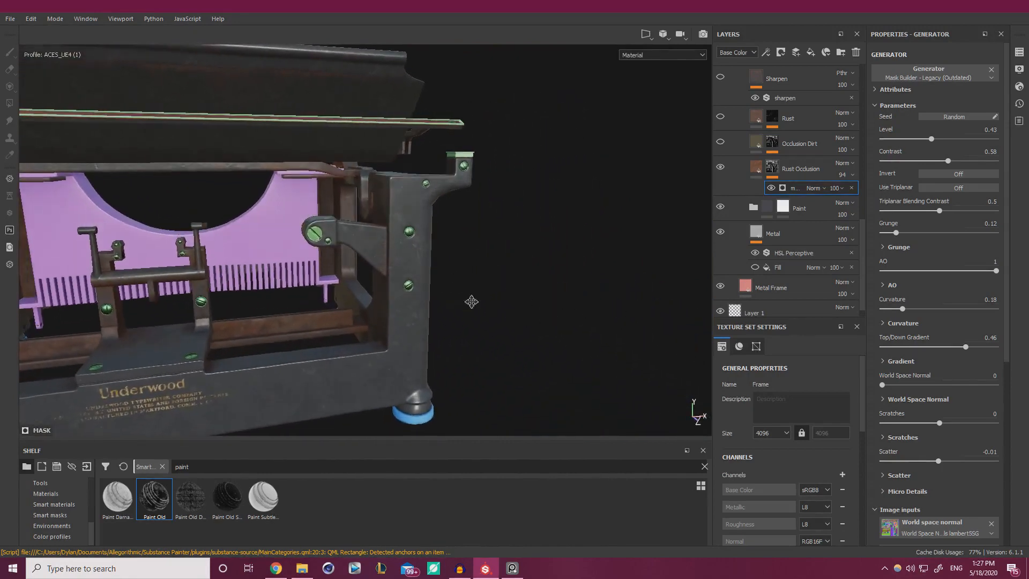
middle_click_drag(471, 301, 572, 303, "alt")
left_click_drag(571, 303, 563, 319, "alt")
left_click_drag(294, 341, 504, 288, "alt")
right_click_drag(504, 288, 643, 287, "shift")
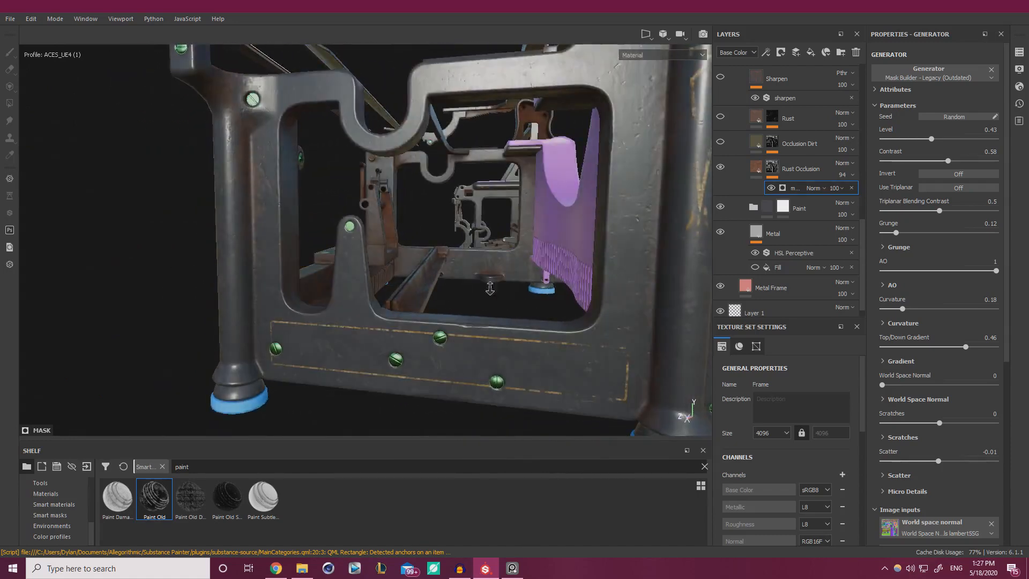
left_click_drag(643, 287, 606, 285, "alt")
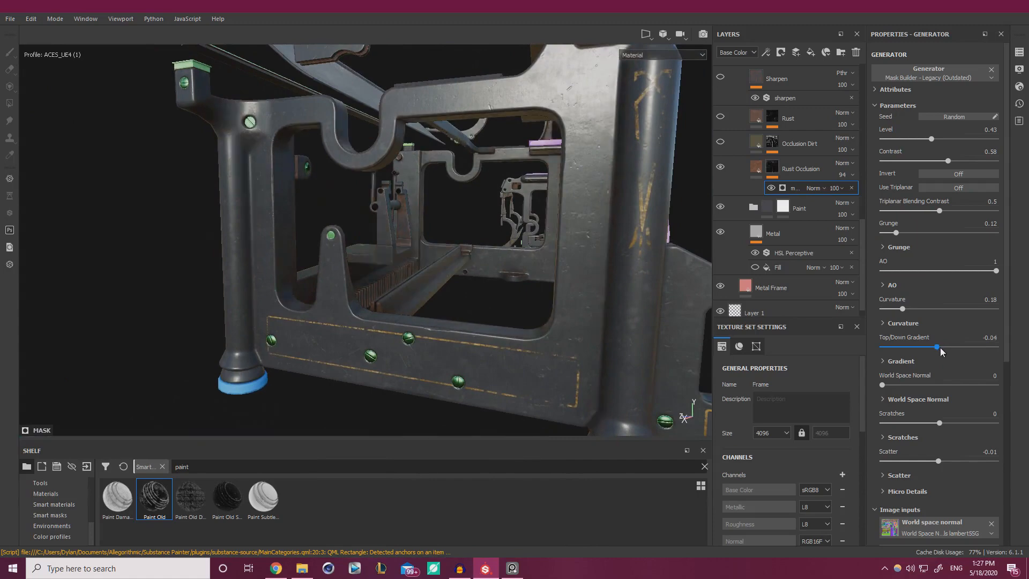
Return the Rust Occlusion generator's top/down gradient to 0 and its grunge to 0.09.
left_click_drag(941, 347, 917, 347)
double_click(934, 347)
left_click_drag(583, 301, 614, 326, "alt")
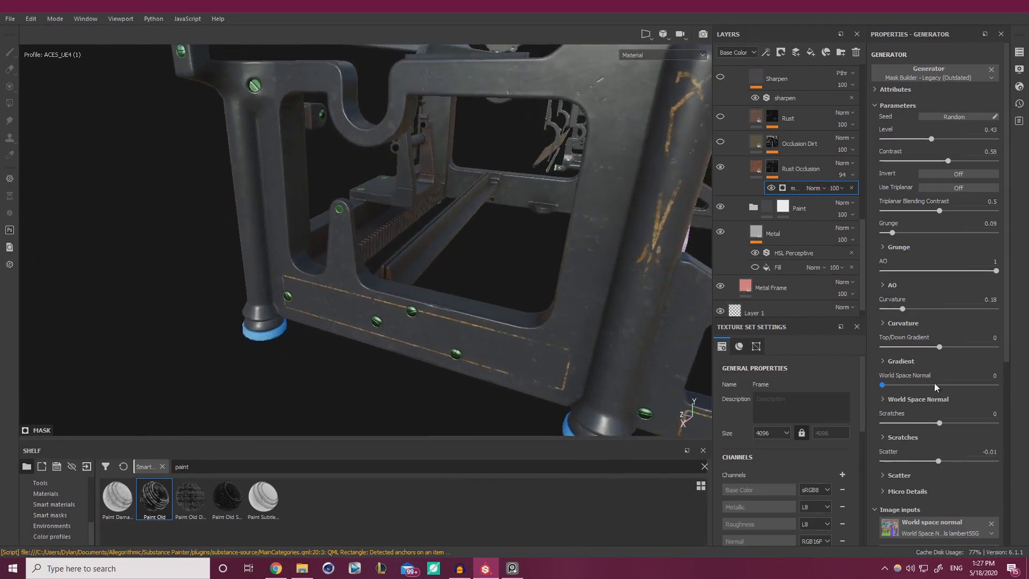
Set the Rust Occlusion generator's world space normal to 0.24 and level to 0.45, checking the toothed rail.
left_click(910, 384)
scroll(989, 423, "down", 3)
scroll(990, 422, "up", 5)
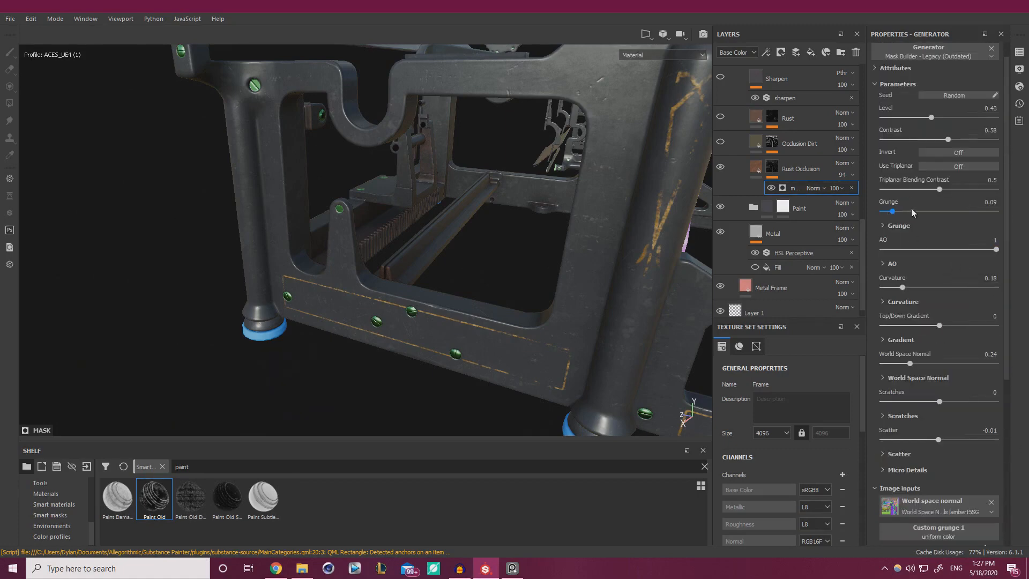
left_click(937, 117)
right_click_drag(717, 286, 478, 310, "alt")
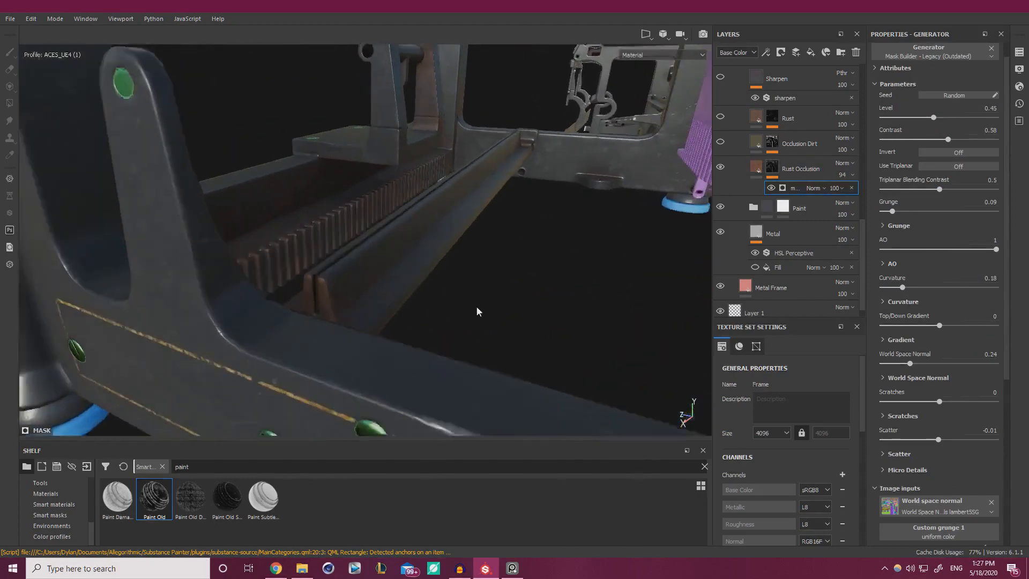
left_click_drag(477, 310, 578, 255, "alt")
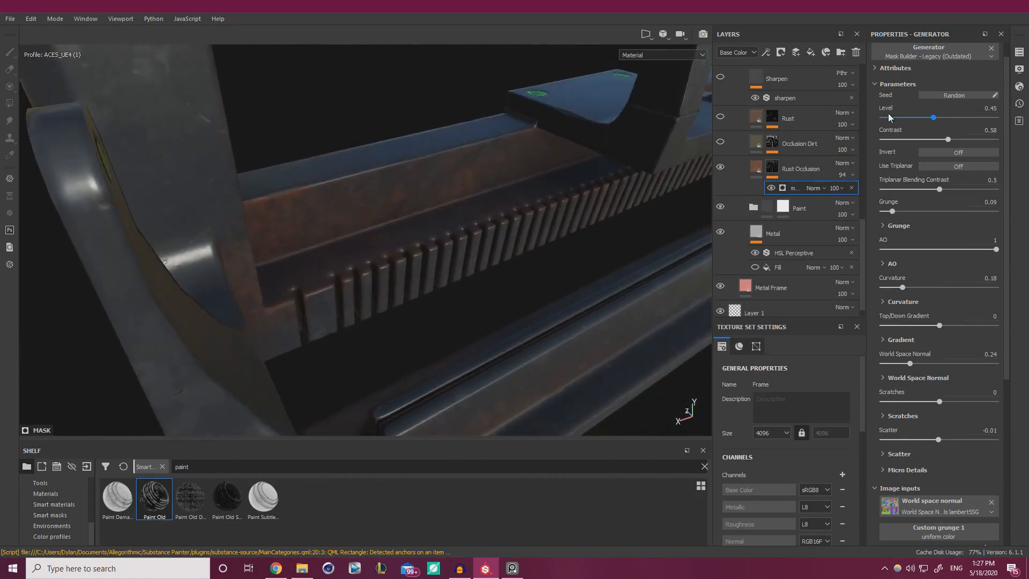
Lower the Rust Occlusion layer's base color opacity to 41 and check the rails.
left_click(854, 176)
left_click(855, 191)
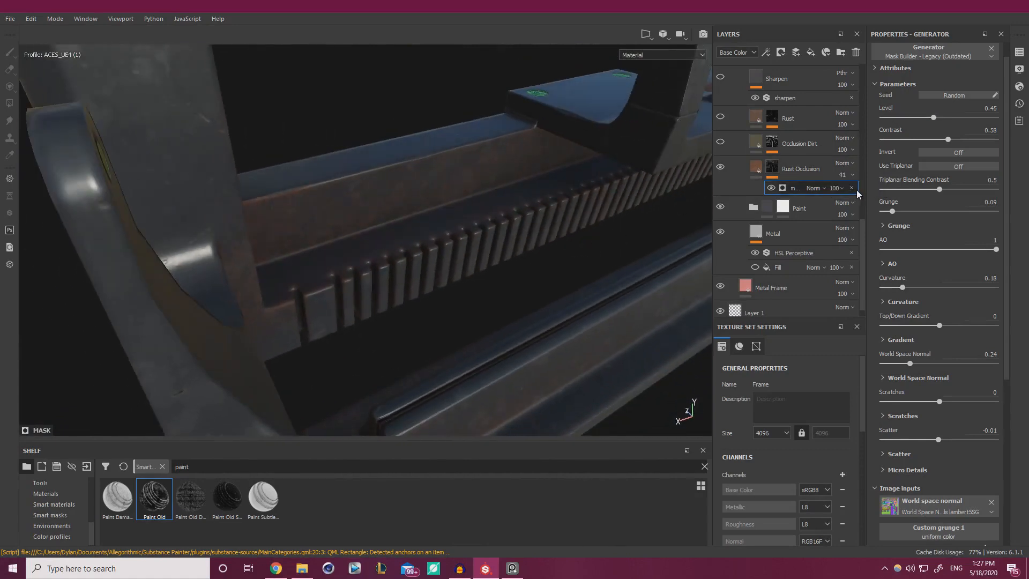
left_click_drag(526, 216, 557, 228, "alt")
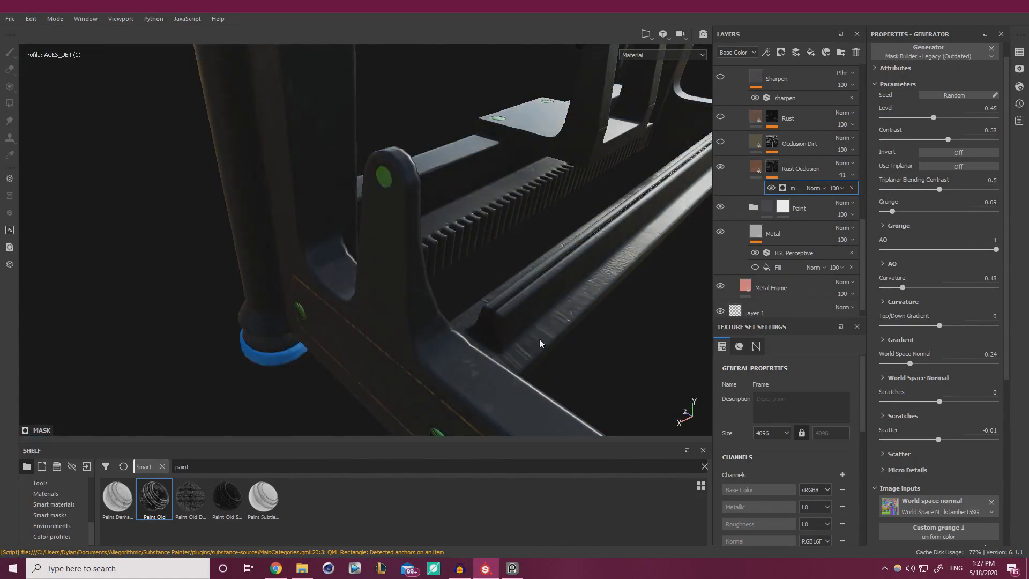
Reduce the Rust Occlusion layer's opacity in the Height channel to 7.
left_click(793, 169)
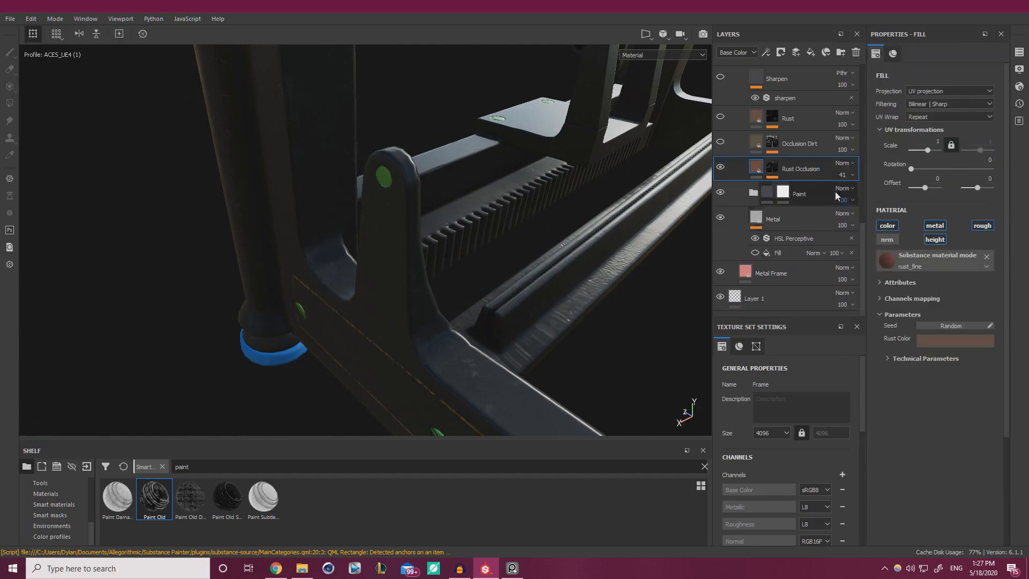
left_click(749, 53)
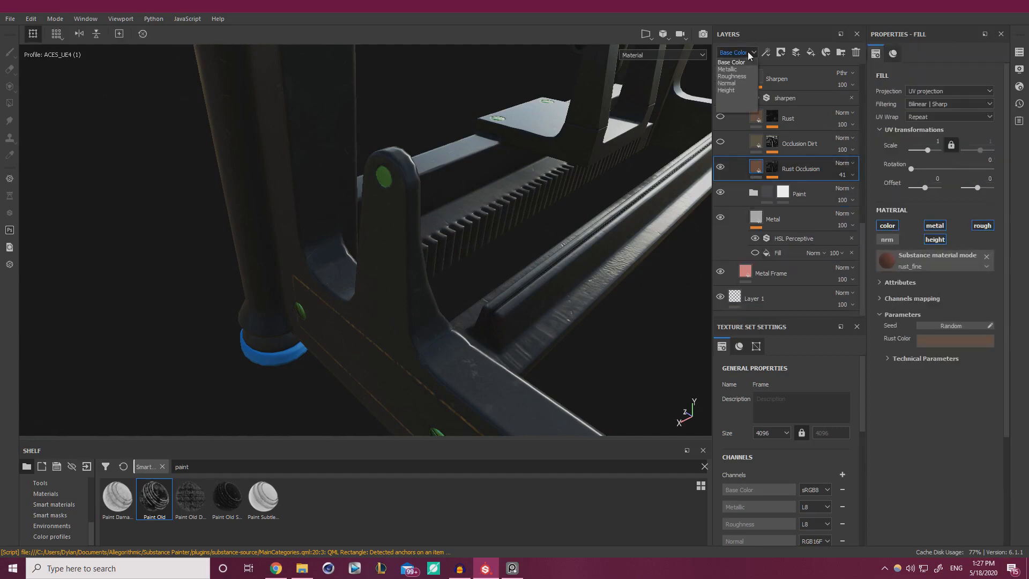
left_click(732, 90)
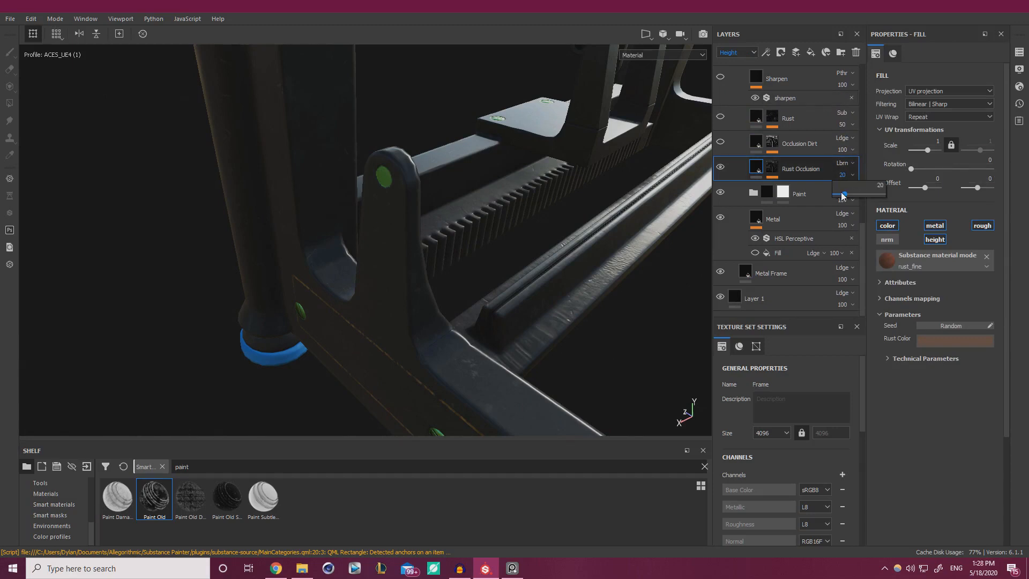
left_click_drag(840, 195, 837, 195)
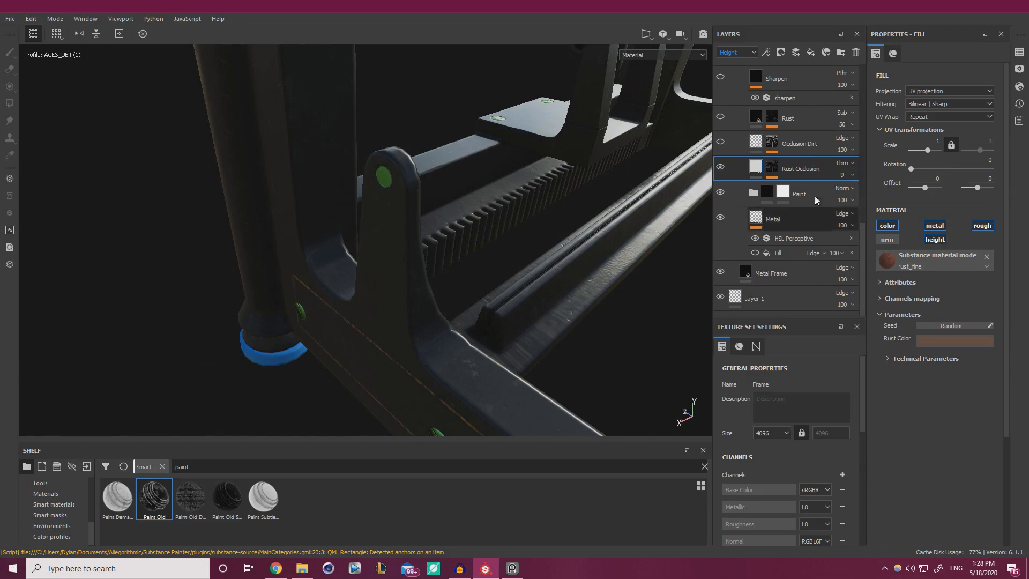
left_click_drag(610, 255, 537, 272, "alt")
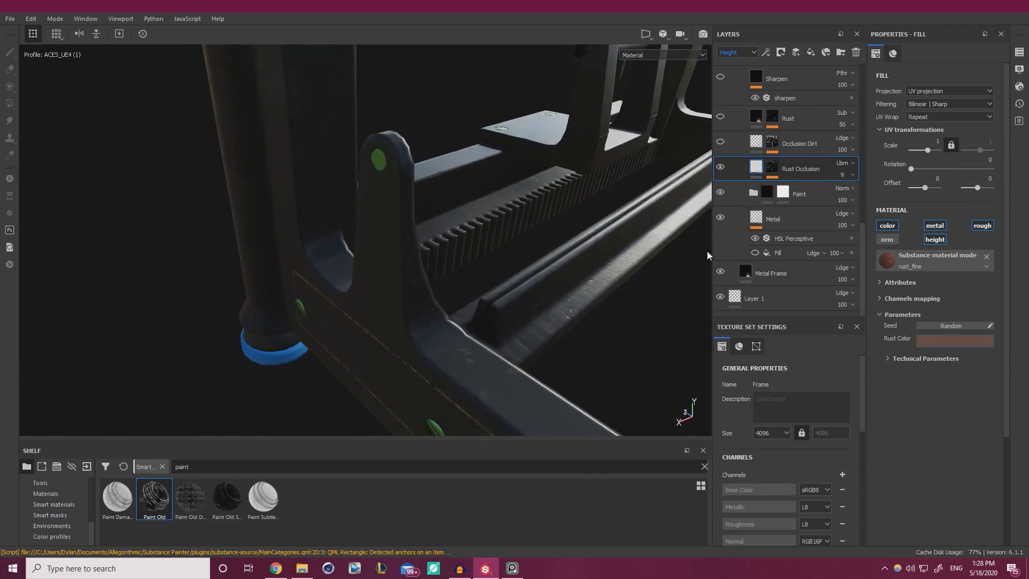
left_click(842, 175)
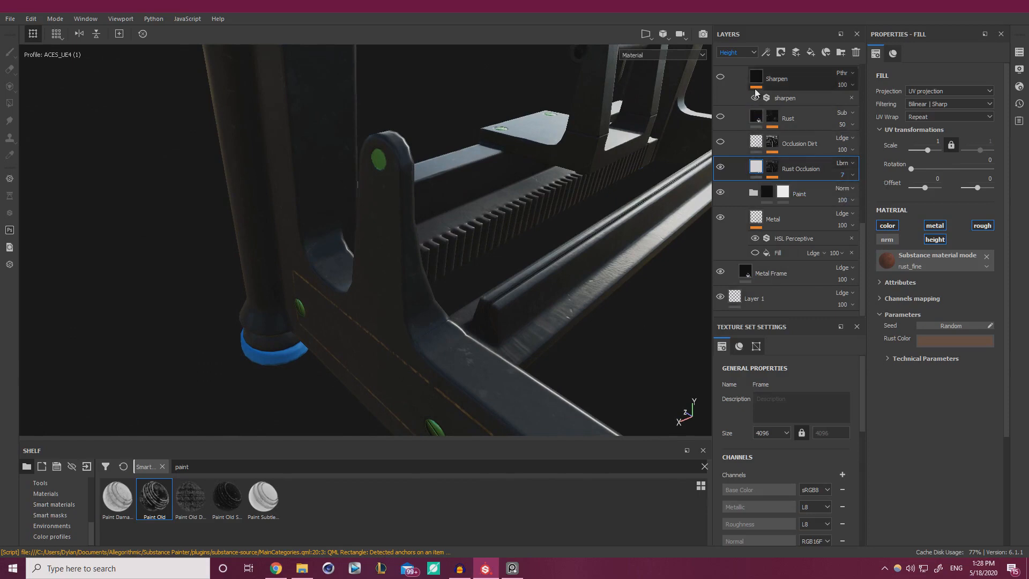
Switch the layer stack back to the Base Color channel and set the Rust Occlusion layer's opacity to 63.
left_click(737, 52)
left_click(738, 65)
right_click_drag(555, 229, 645, 212, "shift")
left_click_drag(584, 226, 533, 202, "alt")
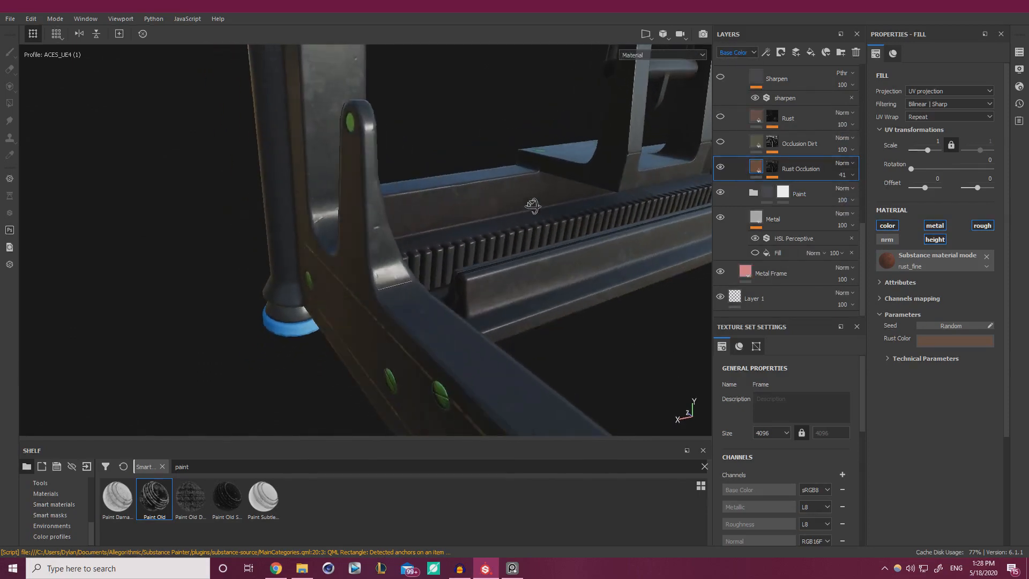
left_click_drag(858, 198, 865, 195)
left_click_drag(531, 233, 584, 166, "alt")
left_click_drag(455, 179, 429, 214, "alt")
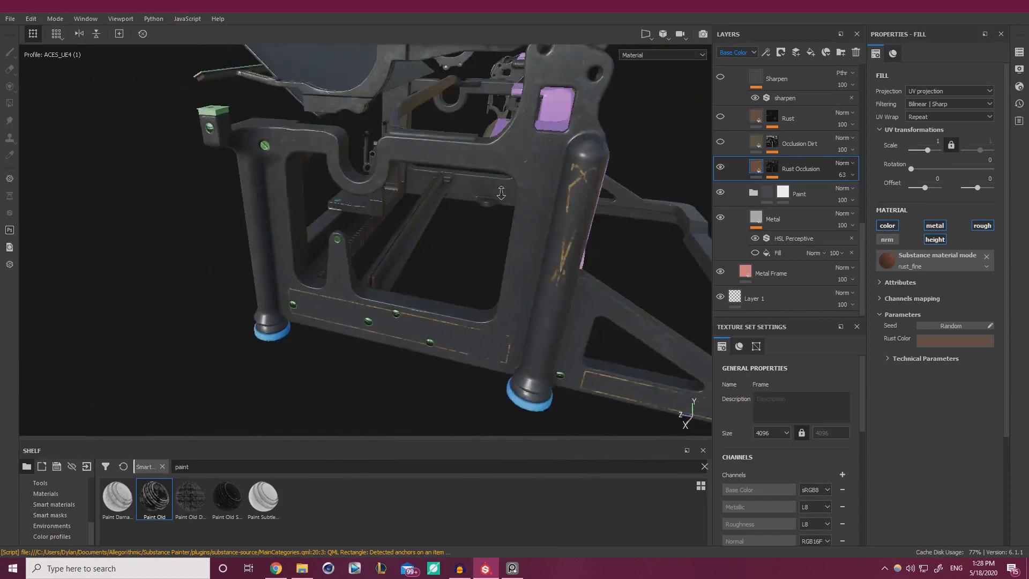
right_click_drag(429, 215, 489, 200, "alt")
left_click_drag(489, 200, 493, 180, "alt")
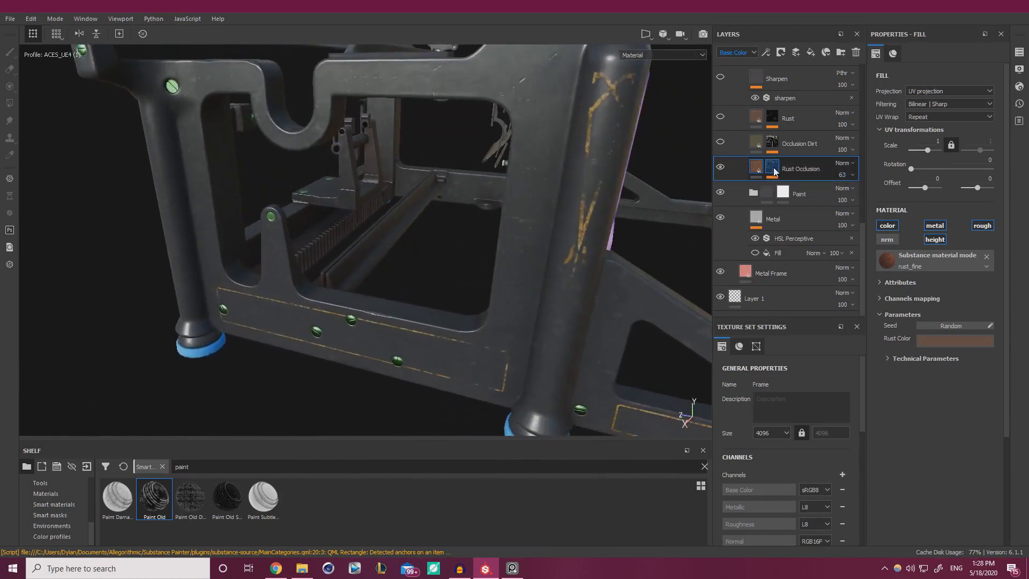
Set the Rust Occlusion mask generator's level to 0.47 and check the frame under different lighting.
left_click(774, 171)
left_click(790, 188)
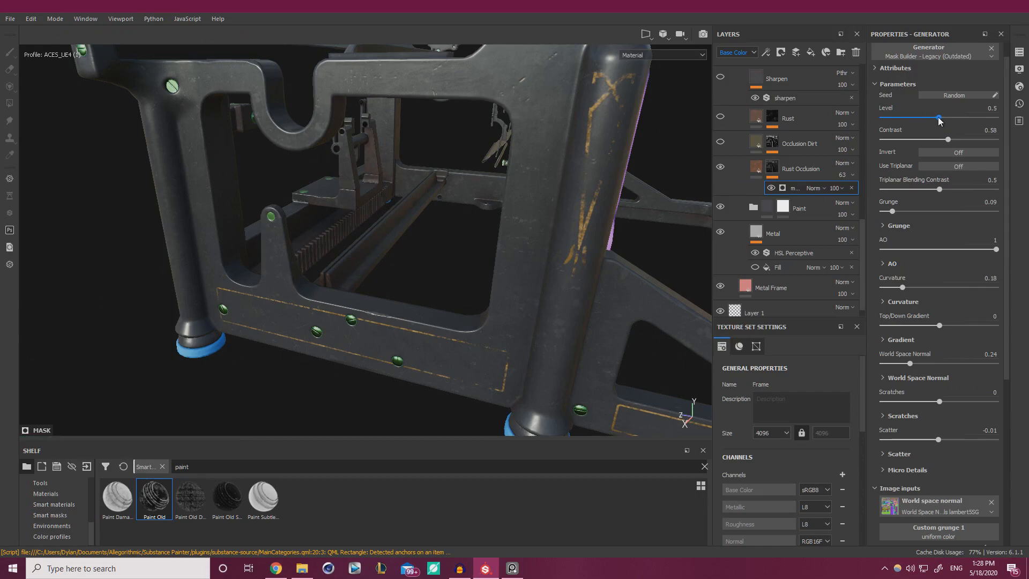
left_click_drag(937, 118, 934, 119)
left_click_drag(225, 209, 343, 193, "alt")
middle_click_drag(214, 182, 352, 145, "alt")
right_click_drag(376, 193, 353, 214, "shift")
mouse_move(354, 214)
left_mouse_down("alt")
mouse_move(349, 261)
mouse_move(436, 241)
mouse_move(696, 412)
mouse_move(373, 234)
mouse_move(292, 217)
left_mouse_up("alt")
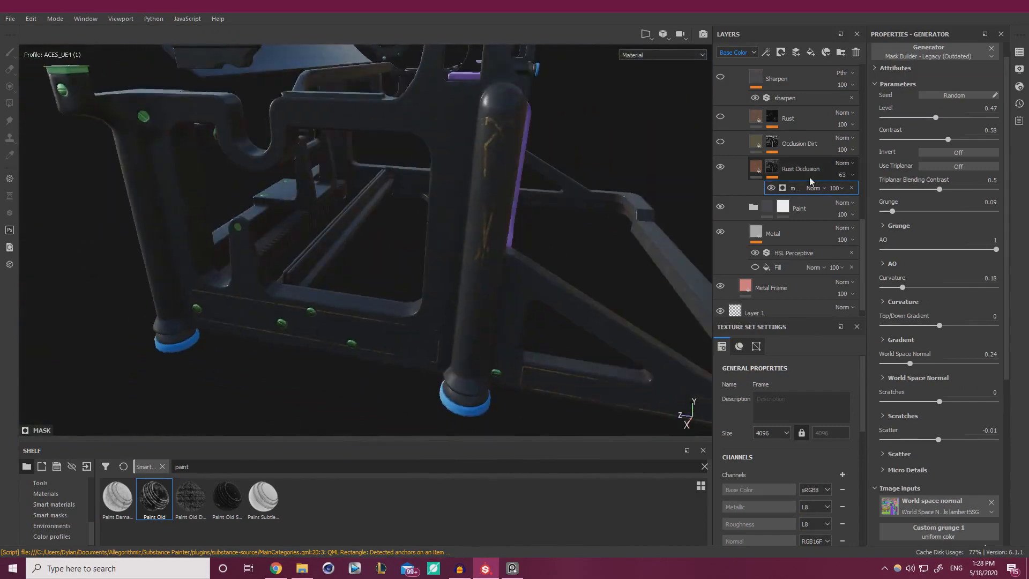
Duplicate the Rust Occlusion layer together with its mask generator.
left_click(809, 177)
right_click(789, 169)
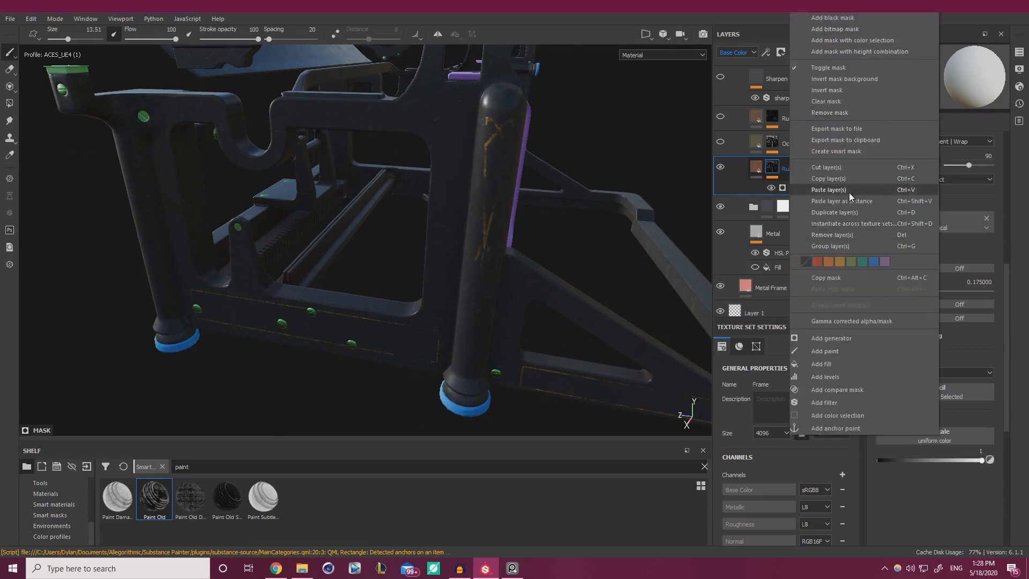
left_click(844, 212)
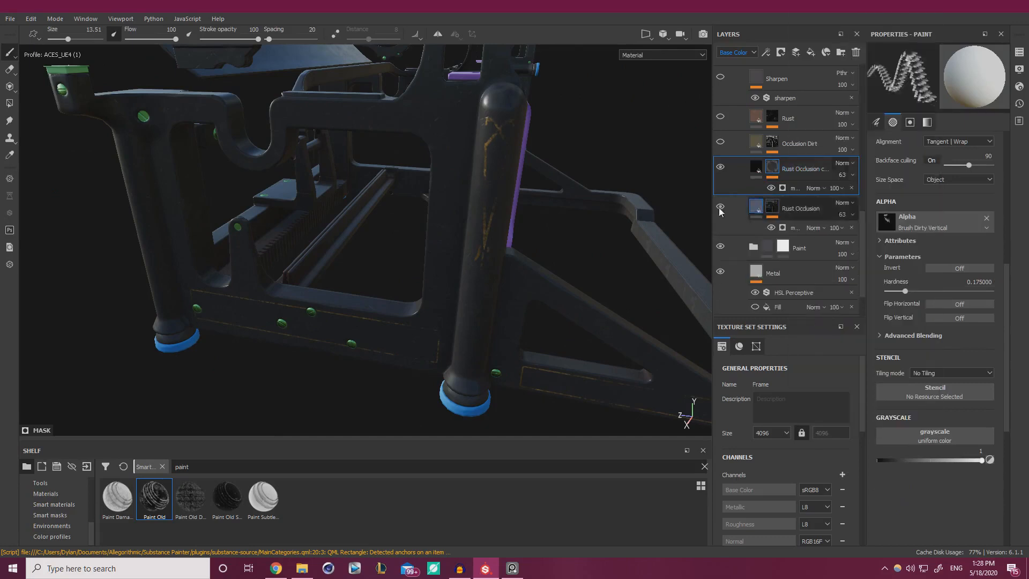
double_click(808, 169)
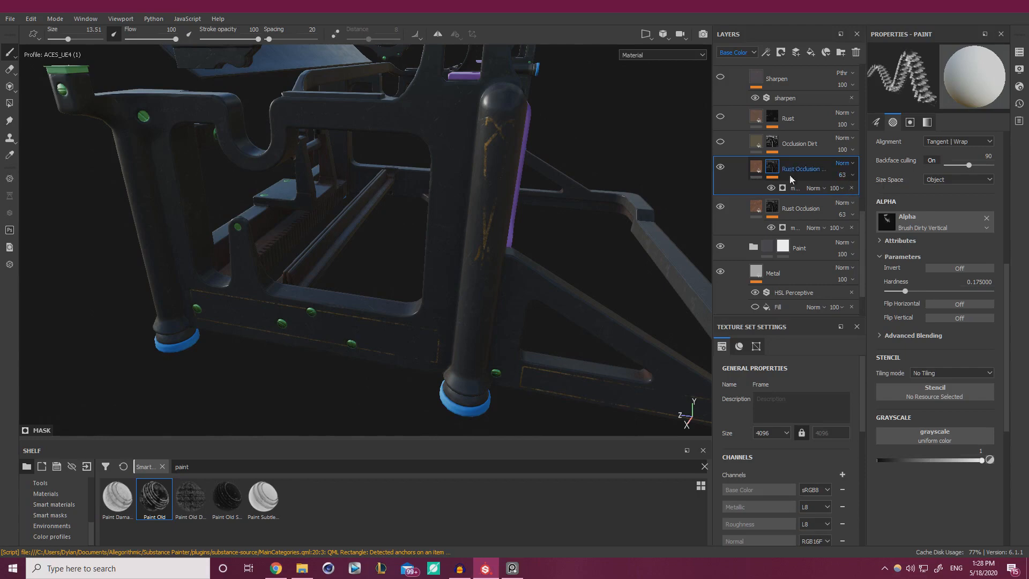
Set the duplicated Rust Occlusion layer's mask generator to a Top/Down Gradient of 0.68 and a Contrast of 0.81.
right_click_drag(357, 191, 391, 191, "shift")
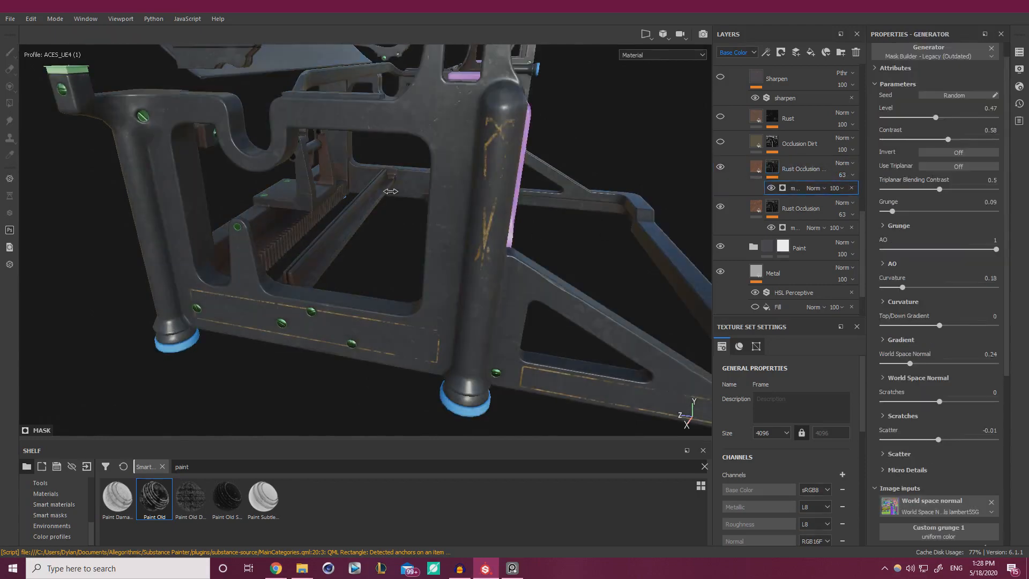
left_click(977, 325)
left_click_drag(269, 192, 395, 211, "alt")
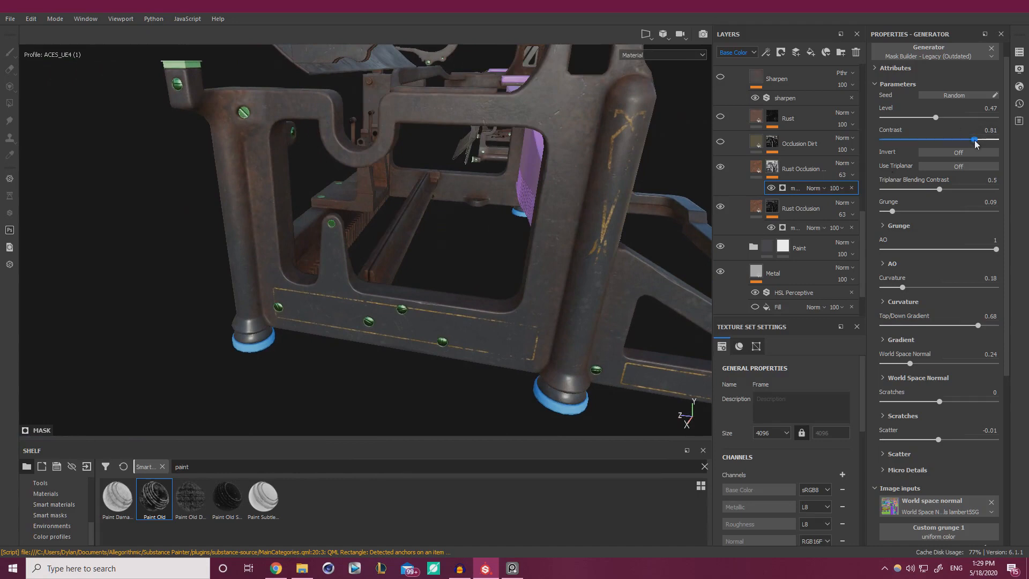
left_click(975, 140)
Compare the frame with the reference photo and set the duplicated layer's mask generator Level to 0.4.
left_click_drag(300, 225, 226, 165, "alt")
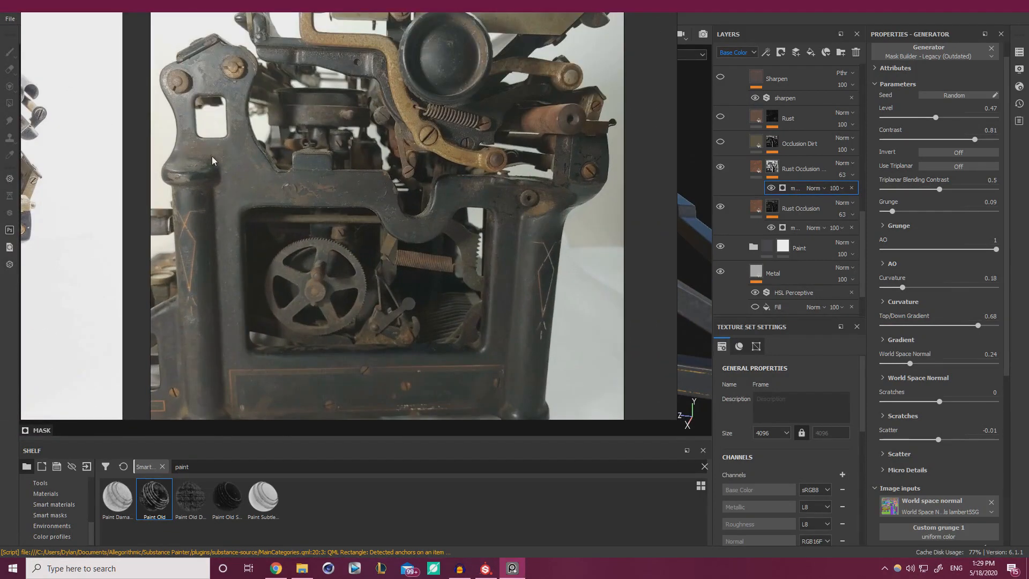
right_click_drag(304, 216, 0, 252)
left_click_drag(223, 217, 242, 214, "alt")
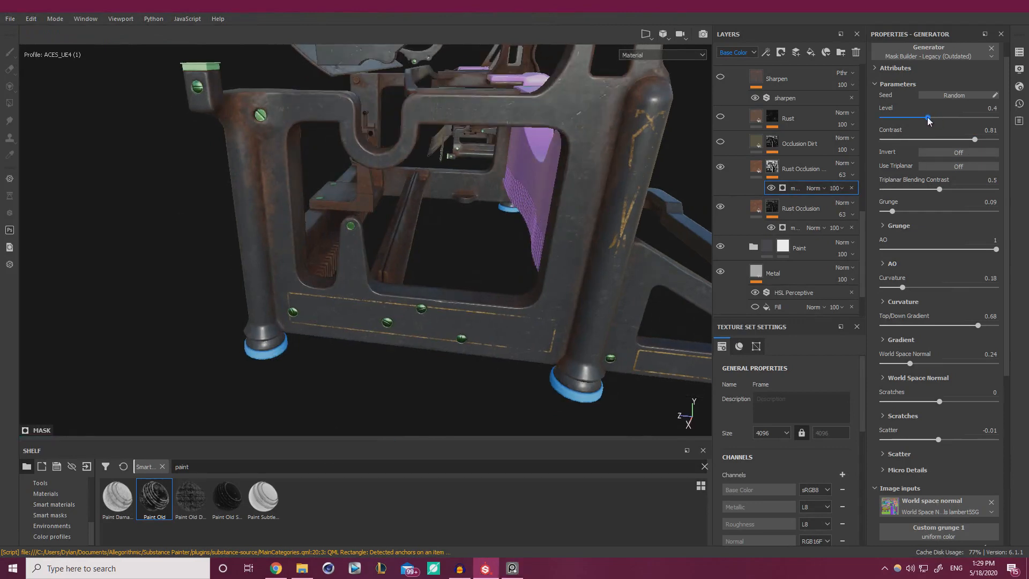
left_click_drag(564, 189, 501, 196, "alt")
right_click_drag(502, 195, 322, 174, "shift")
left_click_drag(321, 174, 317, 170, "alt")
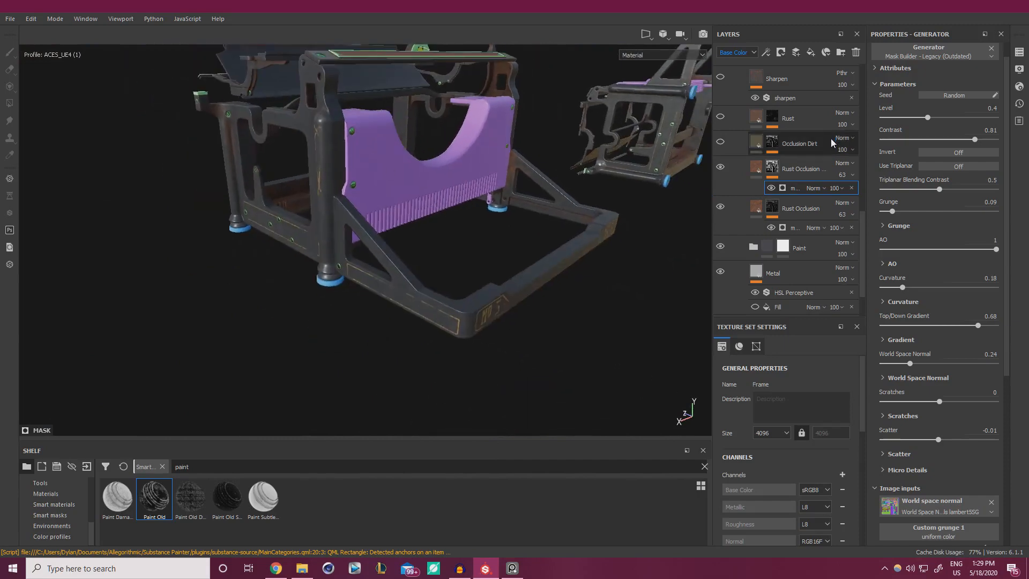
Add a paint effect above the generator in the duplicated Rust Occlusion layer's mask and bring the lower front rails into view.
right_click(787, 189)
left_click(822, 212)
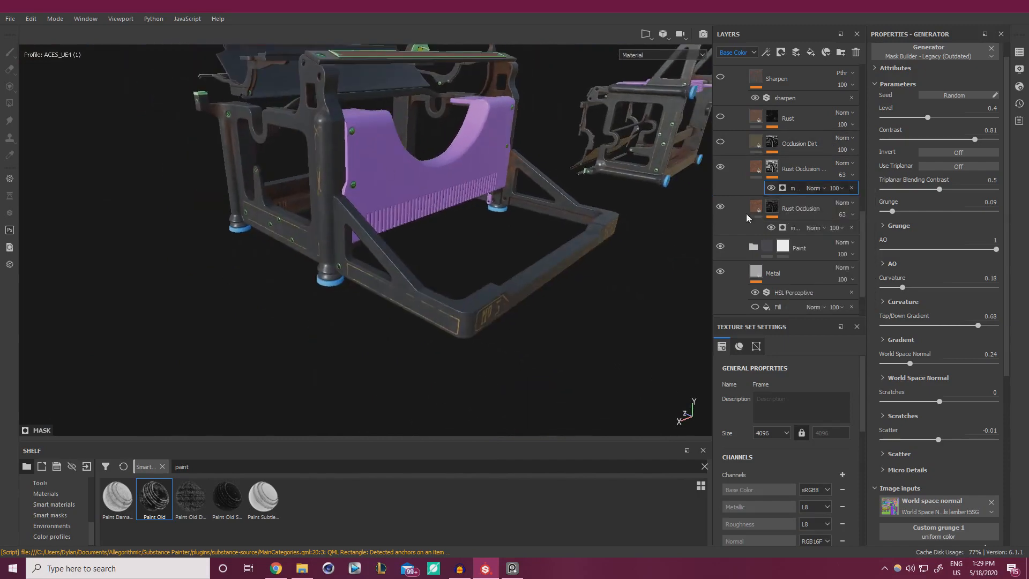
mouse_move(538, 228)
left_mouse_down("alt")
mouse_move(563, 252)
mouse_move(473, 216)
mouse_move(448, 279)
mouse_move(495, 192)
mouse_move(550, 236)
left_mouse_up("alt")
right_click_drag(551, 237, 586, 235, "shift")
left_click_drag(586, 234, 489, 237, "alt")
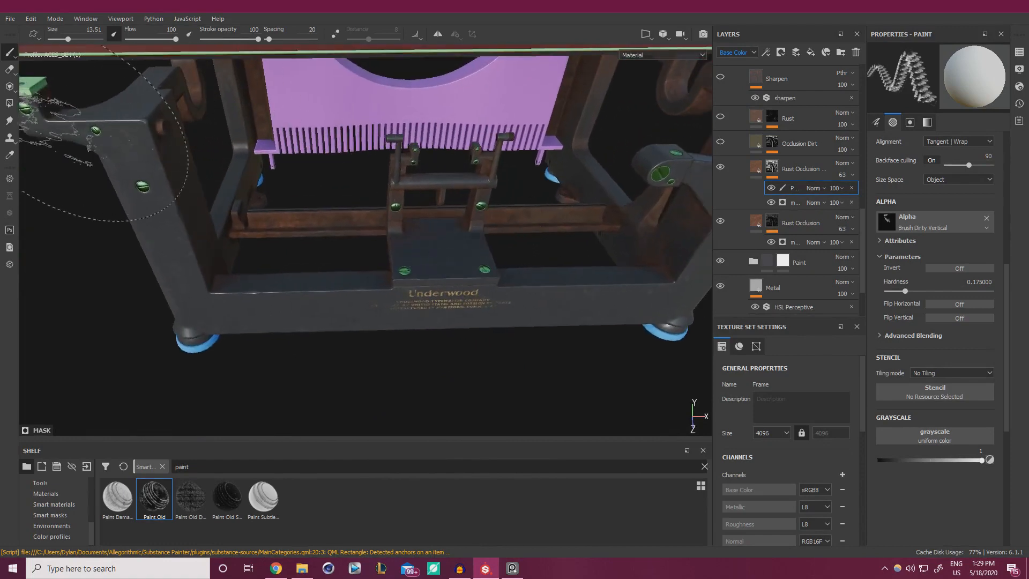
Mask the rust off the lower cross rail using Polygon Fill in UV chunk mode with the color at 0.
key("4")
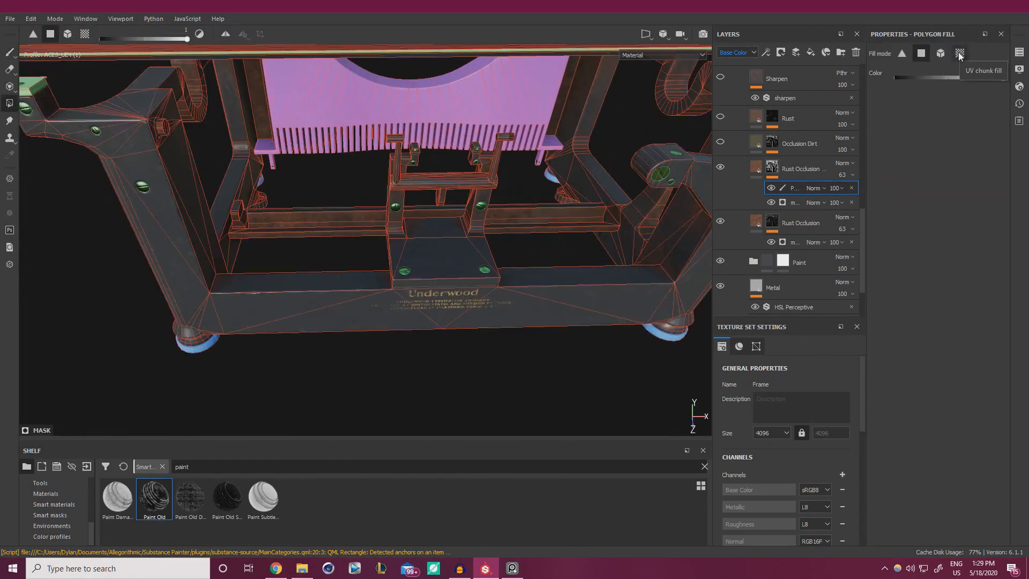
left_click(911, 76)
left_click(342, 216)
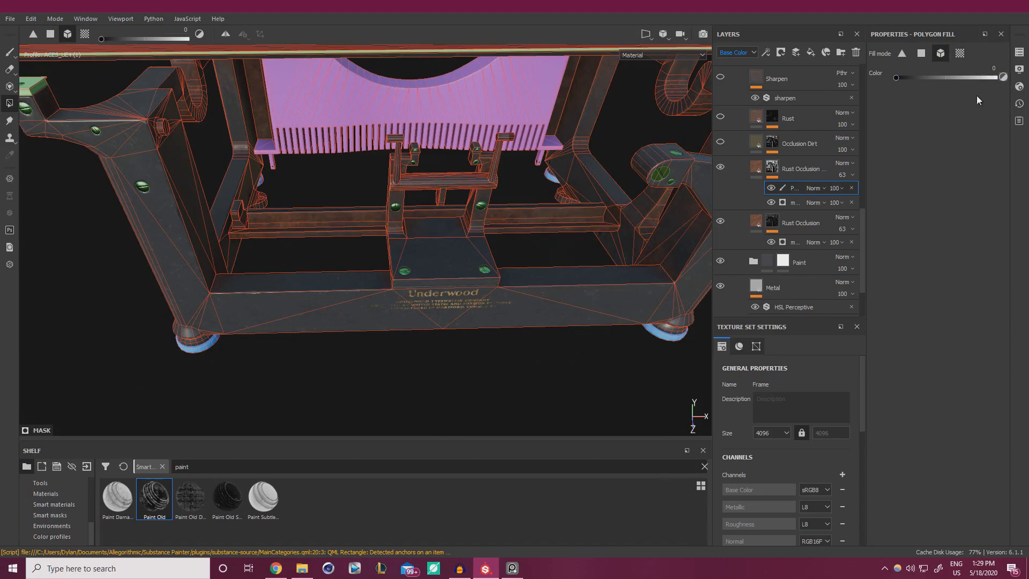
right_click_drag(264, 204, 284, 261, "alt")
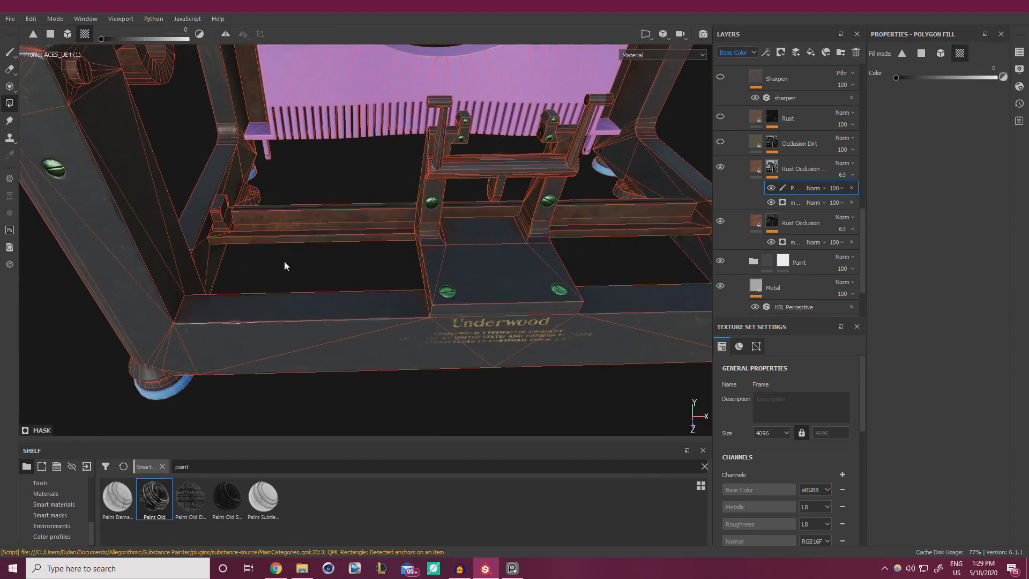
mouse_move(291, 253)
left_mouse_down("alt")
mouse_move(288, 265)
mouse_move(271, 249)
left_mouse_up("alt")
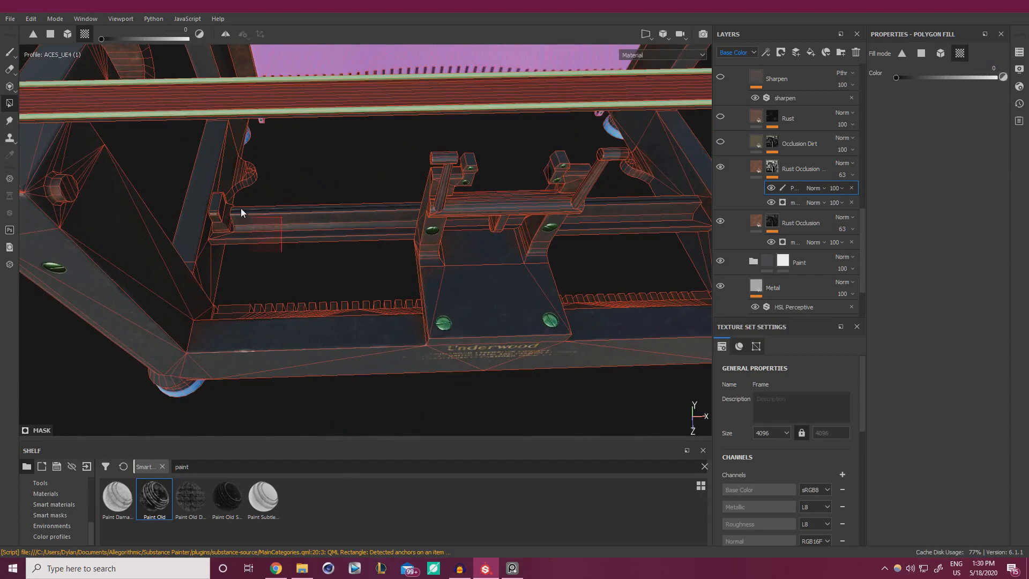
middle_click_drag(395, 183, 312, 203, "alt")
left_click_drag(345, 186, 156, 195, "alt")
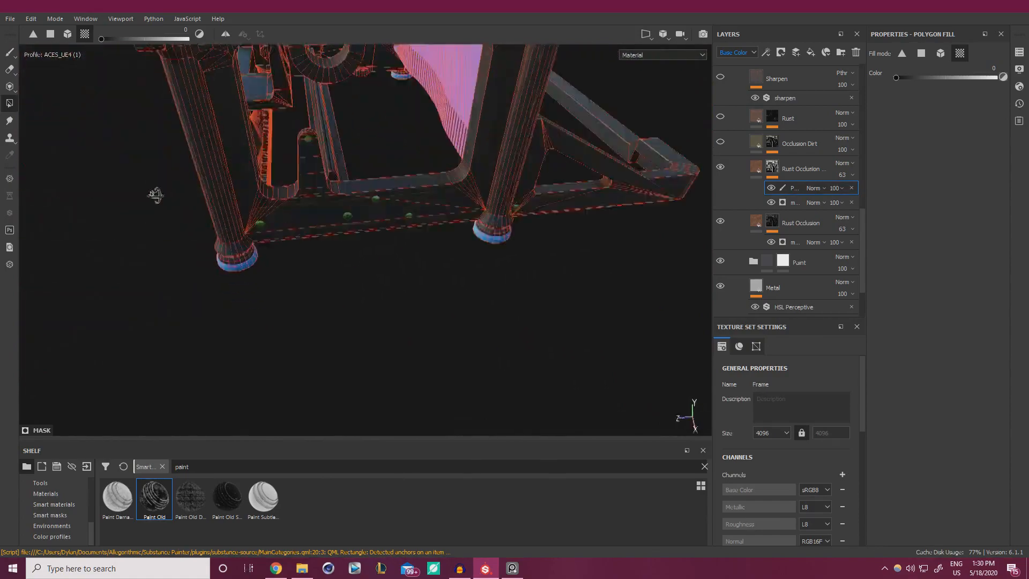
Examine the lower cross rail and the toothed rack from both sides for rust that still needs masking.
right_click_drag(156, 196, 604, 200, "alt")
left_click_drag(604, 200, 428, 177, "alt")
right_click_drag(428, 177, 256, 167, "alt")
left_click_drag(255, 168, 426, 158, "alt")
right_click_drag(426, 157, 521, 235, "alt")
left_click_drag(521, 235, 410, 269, "alt")
right_click_drag(409, 269, 447, 280, "alt")
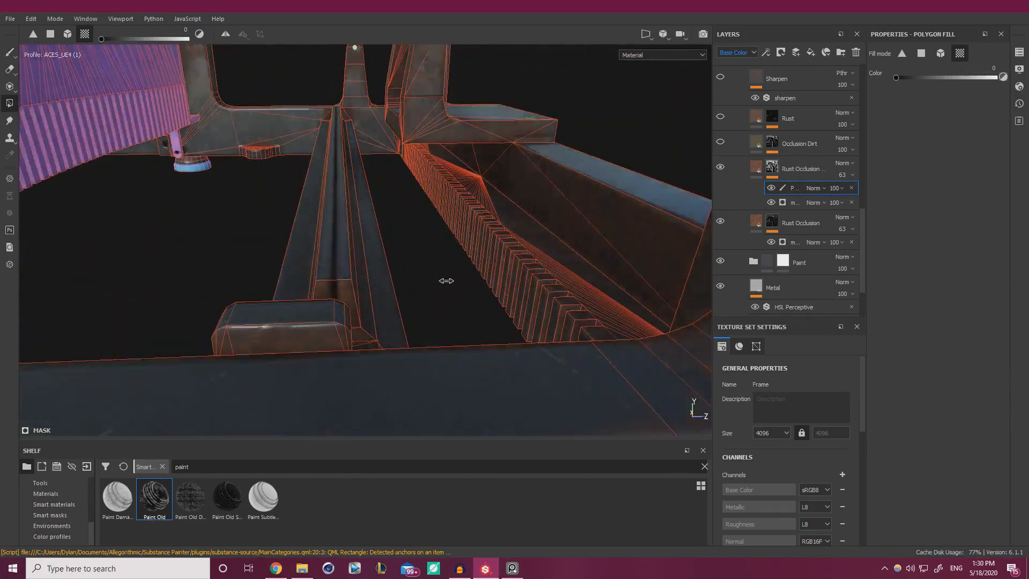
left_click_drag(381, 321, 379, 152, "alt")
left_click_drag(452, 232, 312, 107, "alt")
left_click_drag(385, 217, 183, 250, "alt")
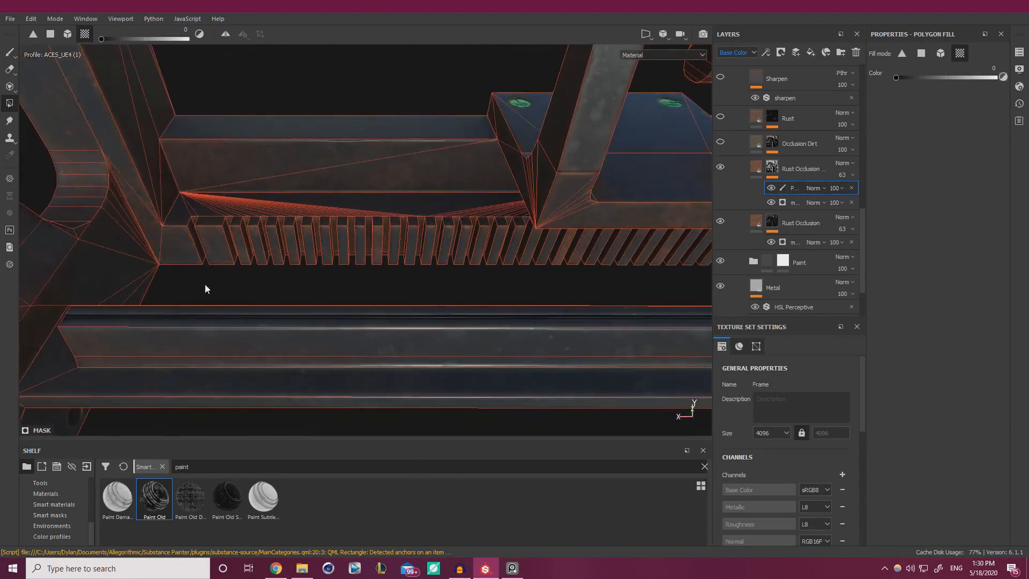
left_click_drag(377, 272, 156, 170, "alt")
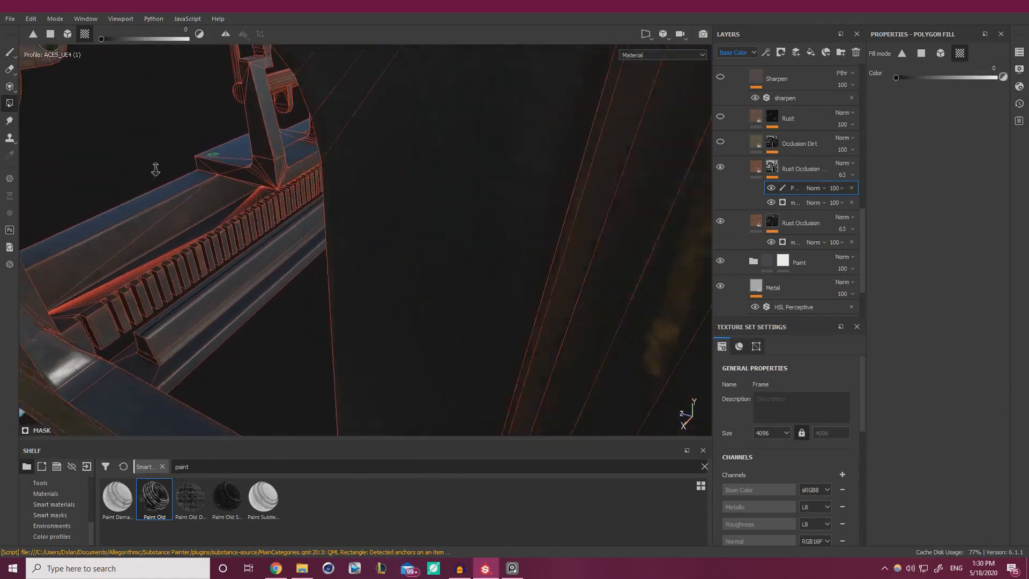
right_click_drag(156, 169, 536, 180, "alt")
Examine the frame's side legs, front base and upper back panel for excess rust.
middle_click_drag(536, 180, 474, 160, "alt")
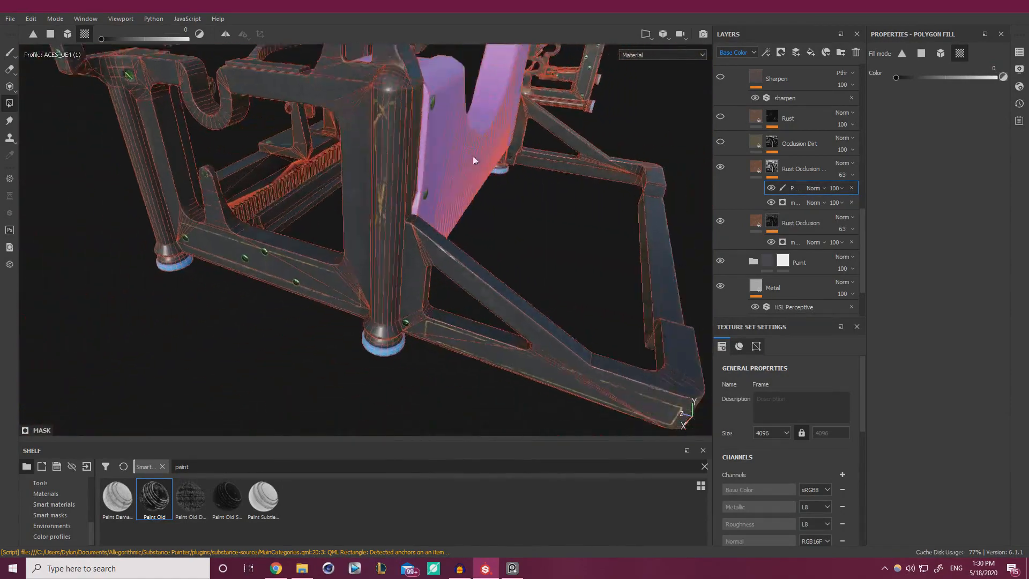
left_click_drag(474, 161, 390, 188, "alt")
right_click_drag(391, 188, 478, 212, "shift")
left_click_drag(353, 210, 315, 265, "alt")
left_click_drag(330, 217, 299, 281, "alt")
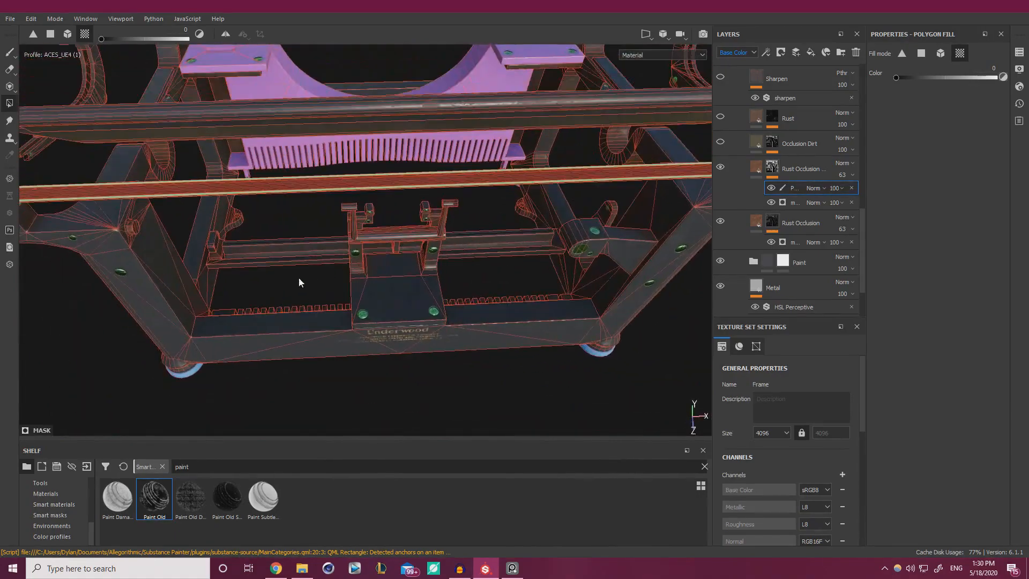
left_click_drag(463, 209, 308, 120, "alt")
left_click_drag(433, 198, 524, 144, "alt")
left_click_drag(578, 171, 199, 145, "alt")
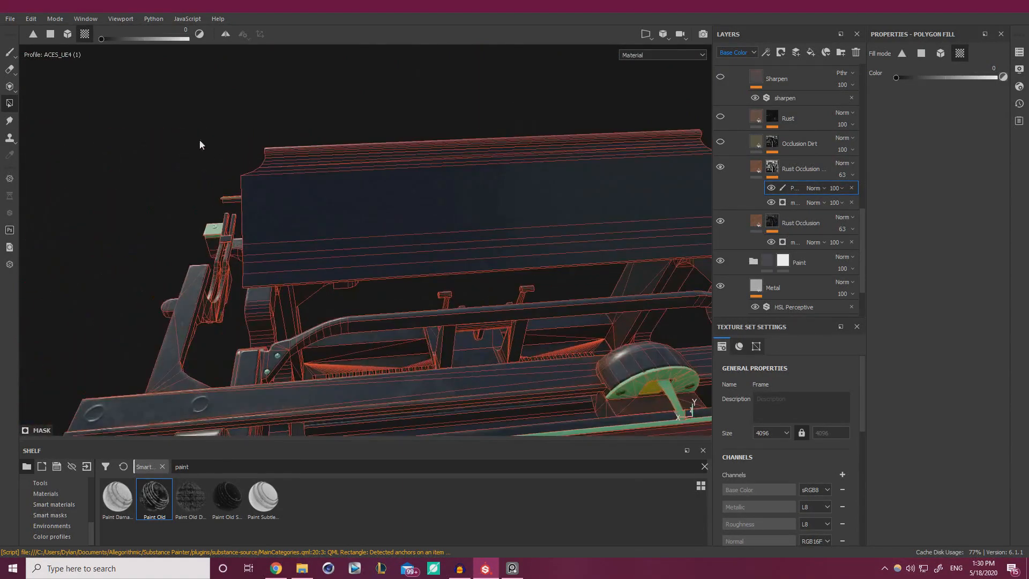
Brush rust off the upper side arm near the top rail in the mask, using brush size 6.01 and grayscale 0.
mouse_move(301, 182)
left_mouse_down("alt")
mouse_move(442, 210)
mouse_move(449, 235)
mouse_move(399, 300)
mouse_move(465, 358)
mouse_move(384, 315)
mouse_move(541, 321)
left_mouse_up("alt")
left_click(12, 56)
right_click_drag(552, 255, 515, 255, "ctrl")
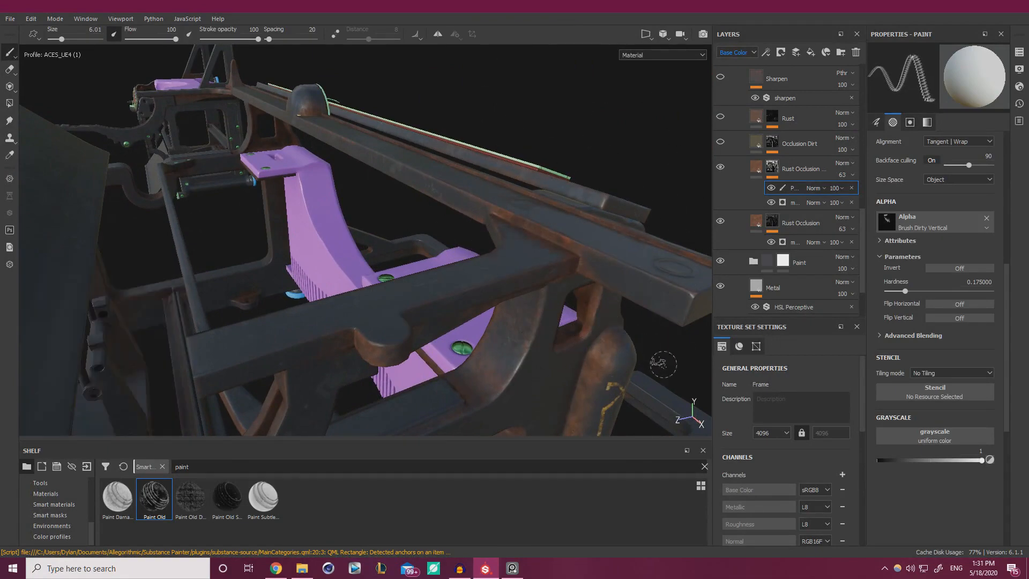
left_click(879, 460)
scroll(536, 252, "up", 2)
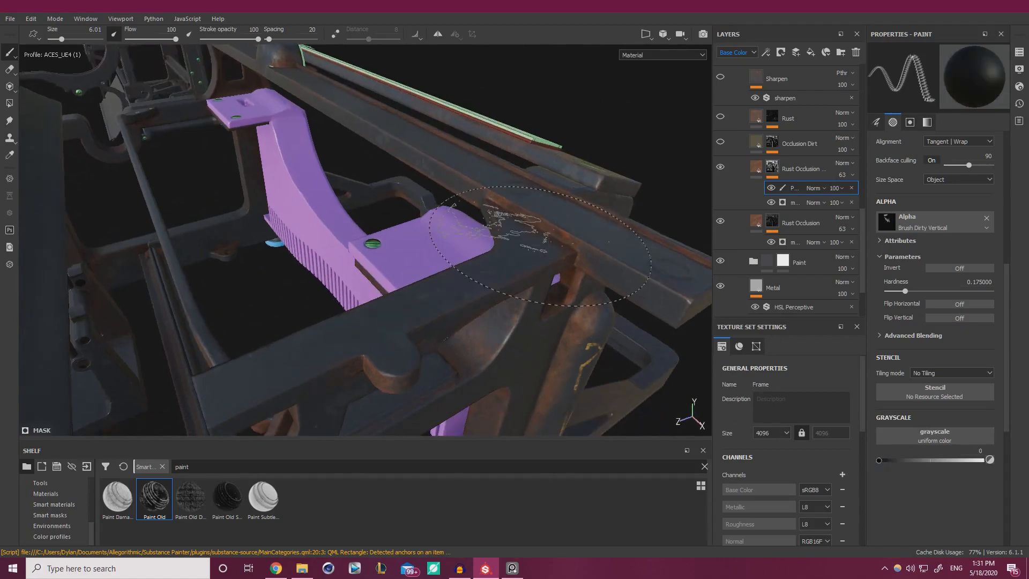
left_click_drag(609, 259, 577, 276, "alt")
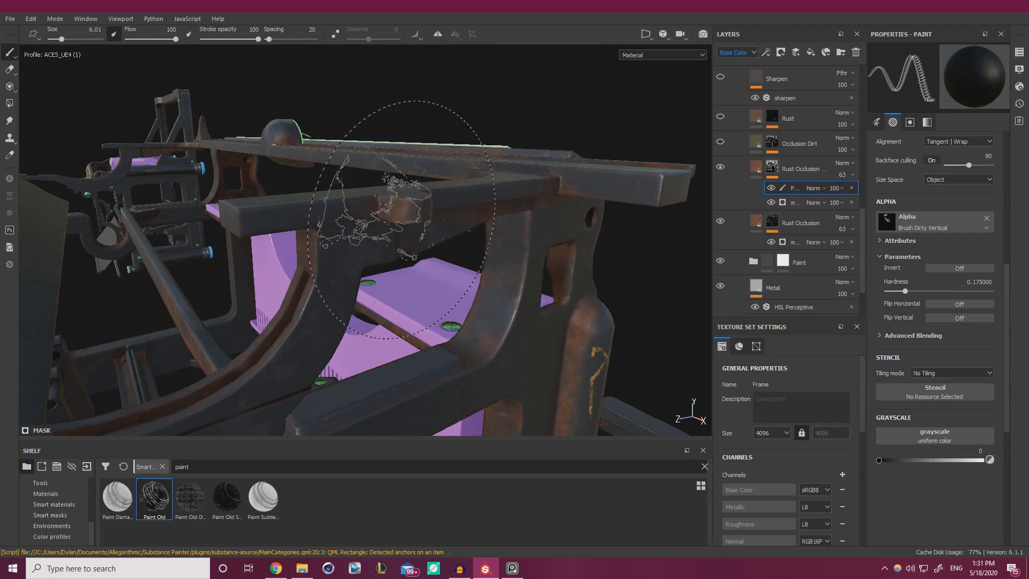
left_click_drag(414, 172, 529, 277, "alt")
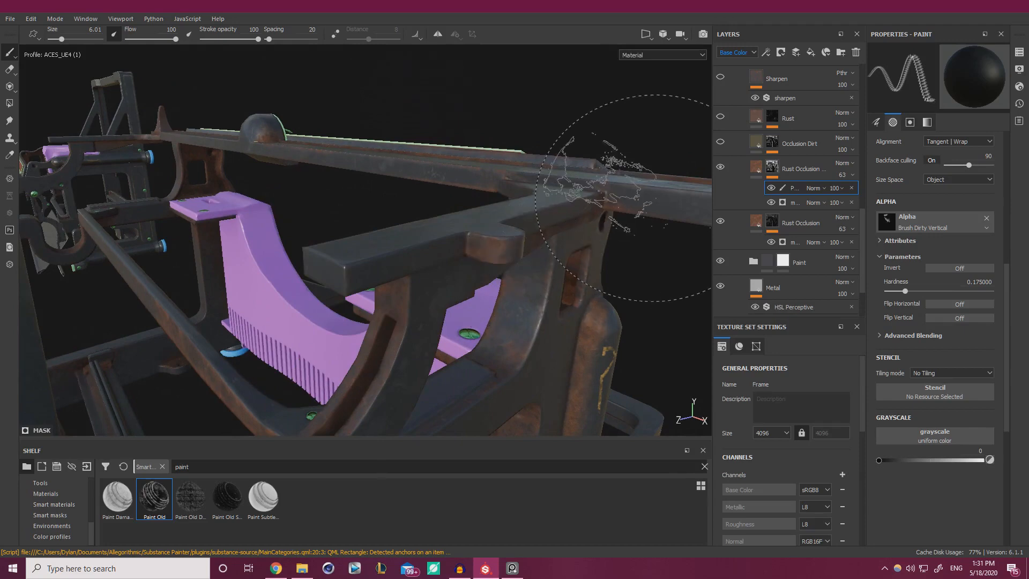
Lower the brush alpha hardness to 0.105 and paint the rust off the curved crossbar in front of the comb plate.
mouse_move(429, 231)
left_mouse_down("alt")
mouse_move(450, 294)
mouse_move(413, 288)
mouse_move(404, 257)
left_mouse_up("alt")
left_click_drag(347, 284, 454, 301, "alt")
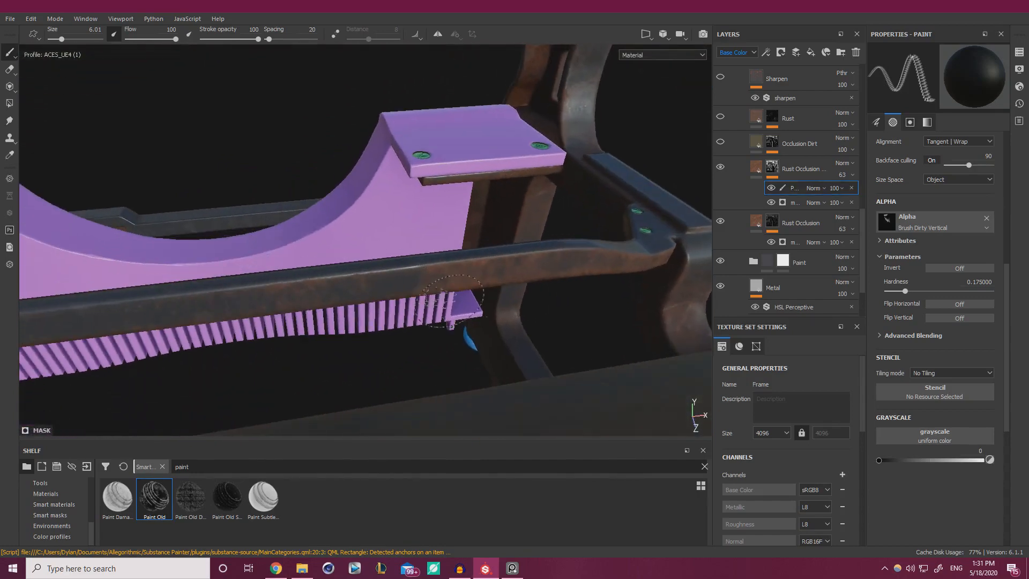
right_click_drag(563, 267, 577, 280, "ctrl")
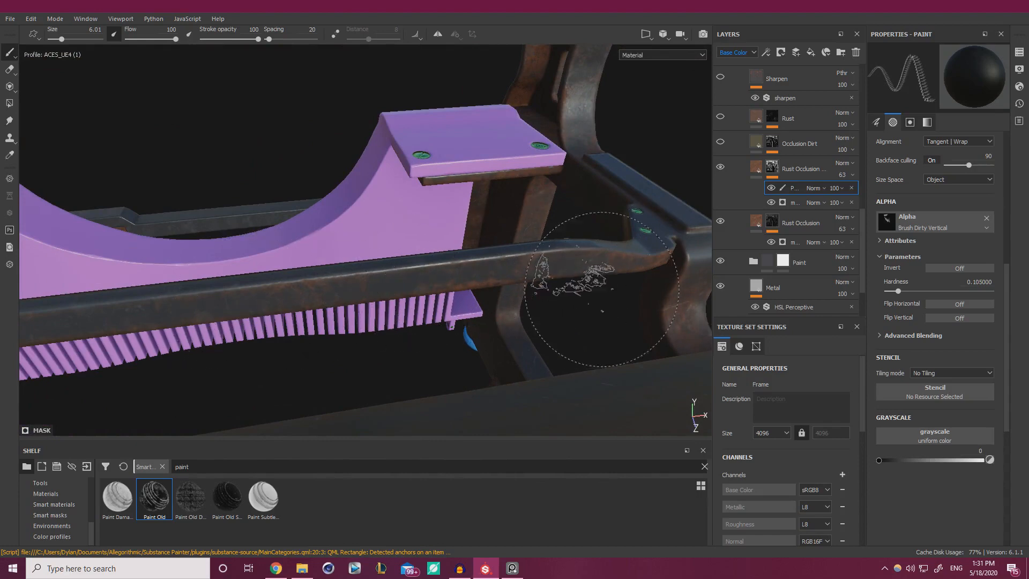
left_click_drag(536, 276, 526, 304, "alt")
middle_click_drag(526, 304, 614, 246, "alt")
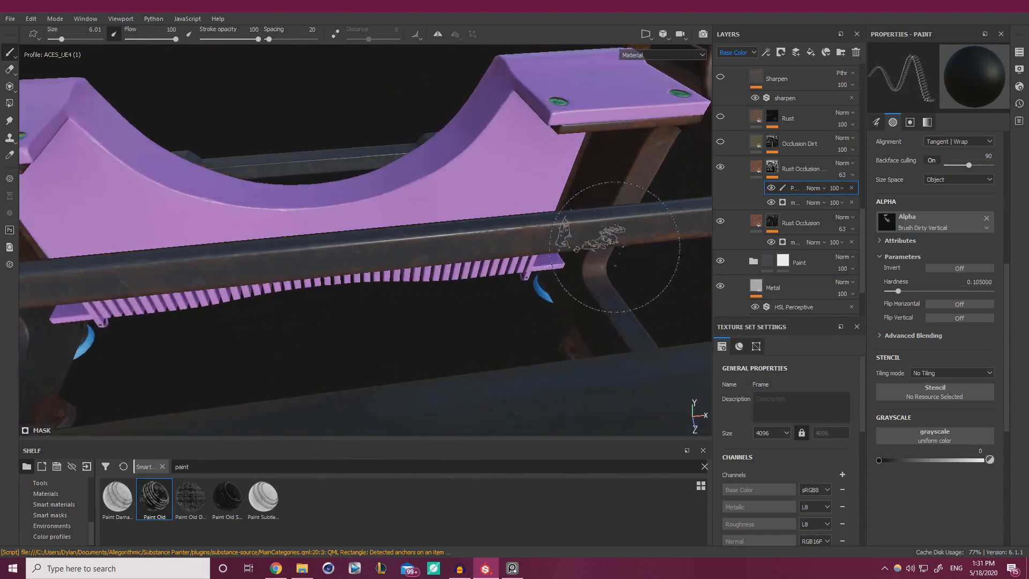
left_click_drag(533, 240, 499, 268, "alt")
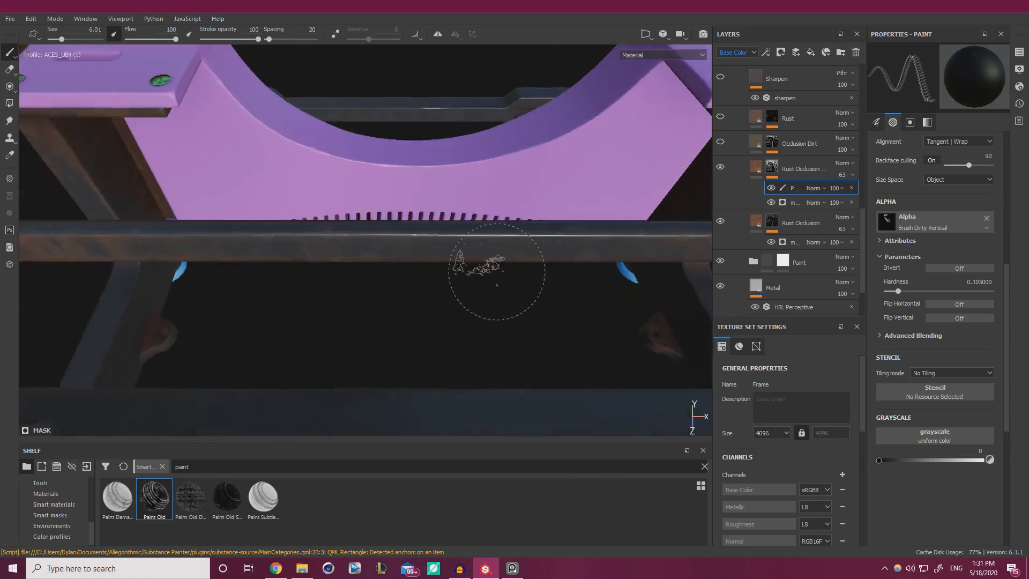
middle_click_drag(499, 268, 602, 264, "alt")
left_click_drag(477, 234, 413, 230)
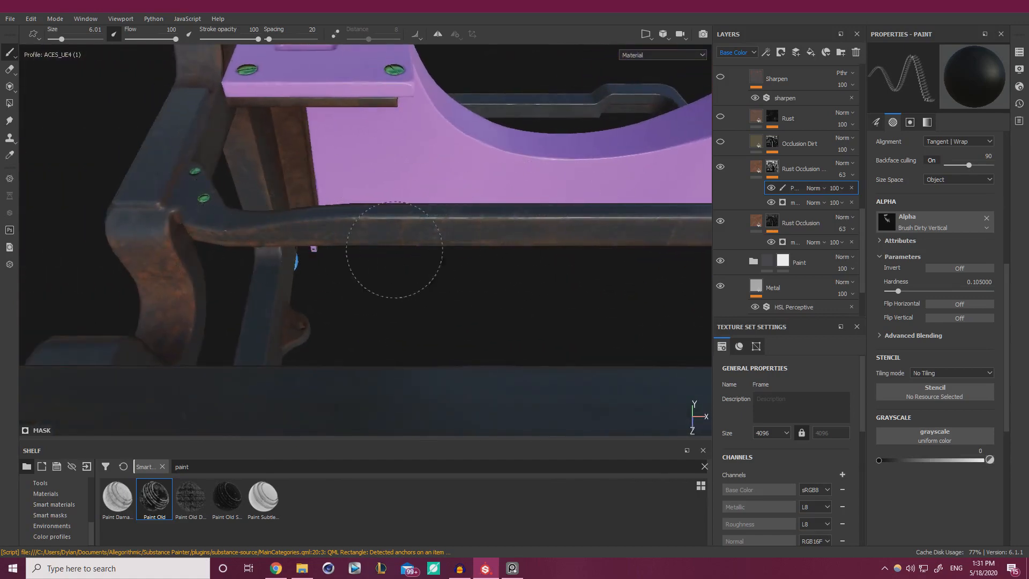
Brush the rust off the small side bracket and the end of the lower rail behind the curved crossbar.
left_click_drag(225, 278, 209, 286, "alt")
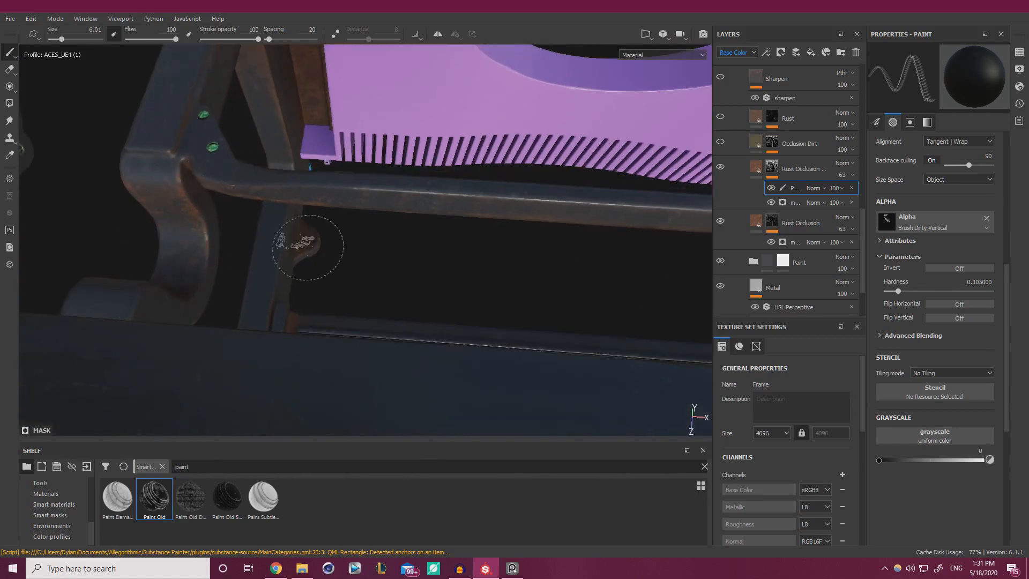
mouse_move(308, 248)
left_mouse_down("alt")
mouse_move(340, 207)
mouse_move(333, 226)
left_mouse_up("alt")
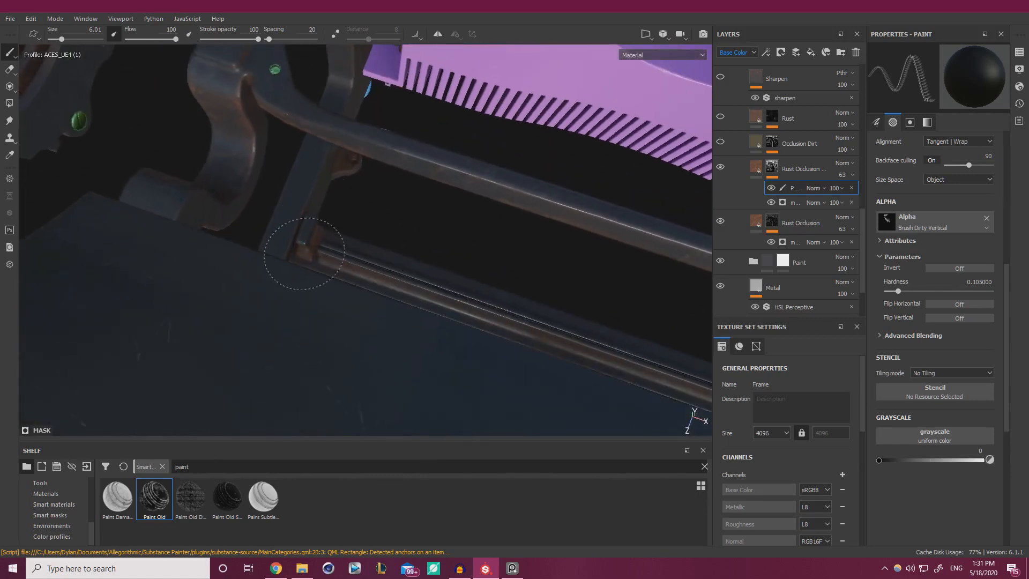
left_click_drag(482, 138, 375, 289, "alt")
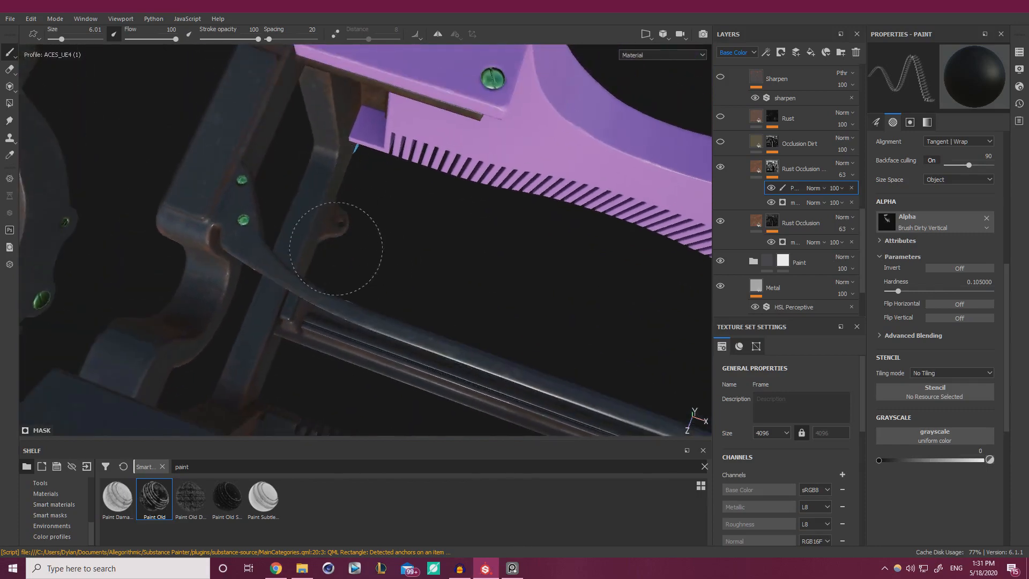
Enlarge the brush to size 11.39 and paint the rust off the inner side frame beside the comb plate.
mouse_move(336, 248)
left_mouse_down("alt")
mouse_move(409, 214)
mouse_move(696, 405)
mouse_move(545, 202)
mouse_move(391, 168)
mouse_move(448, 209)
mouse_move(357, 153)
left_mouse_up("alt")
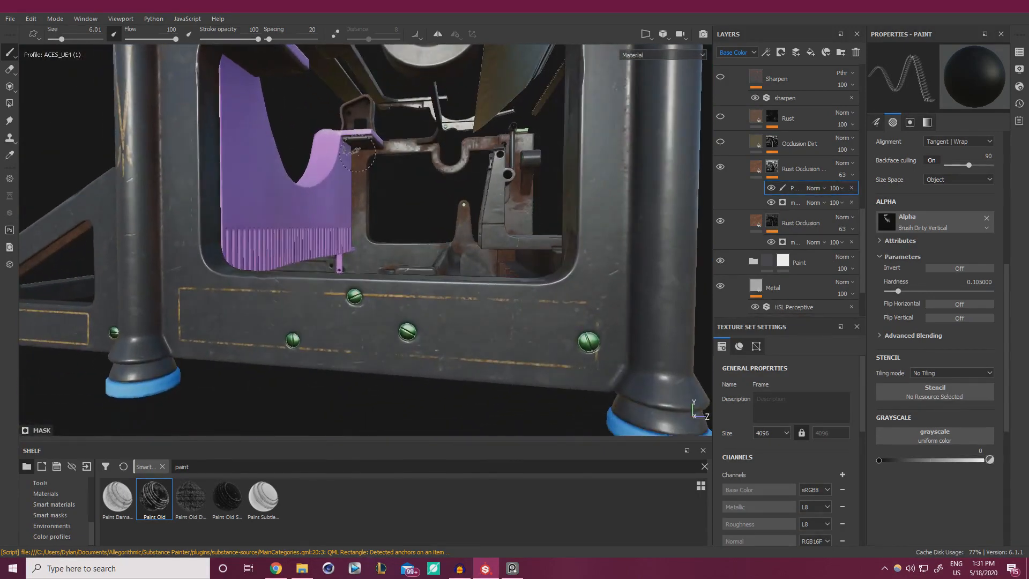
right_click_drag(365, 161, 391, 162, "ctrl")
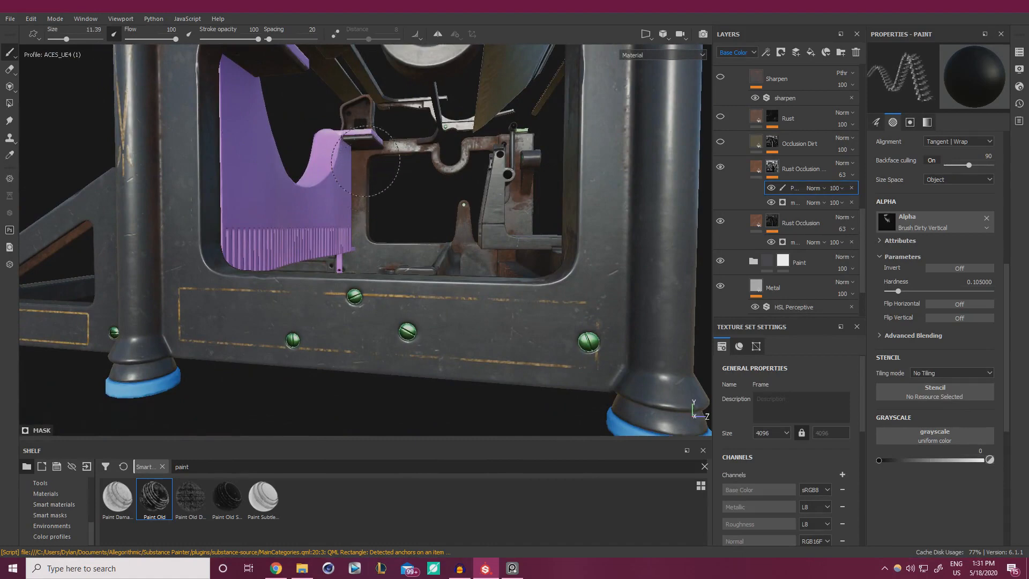
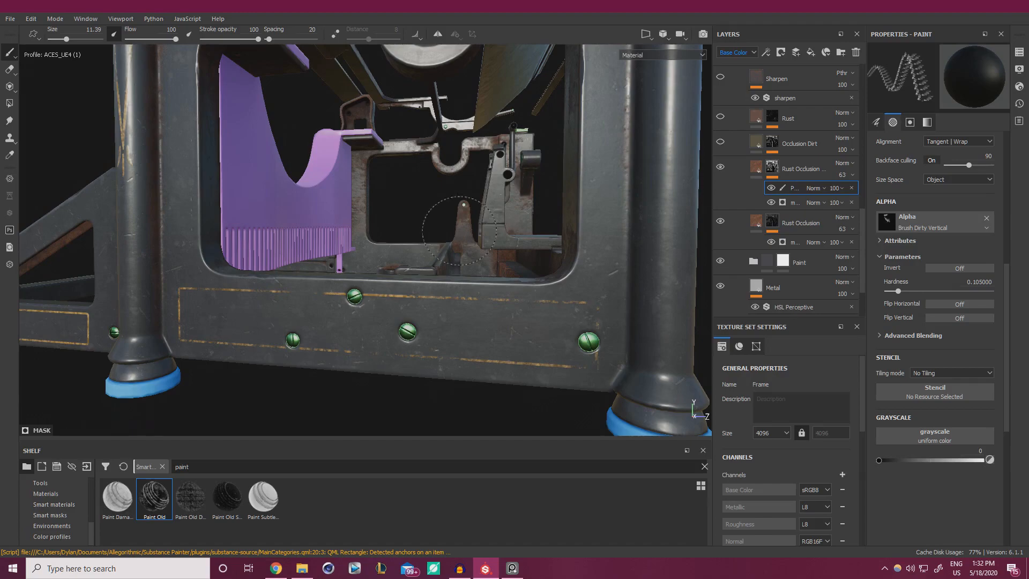
left_click_drag(370, 173, 440, 208, "alt")
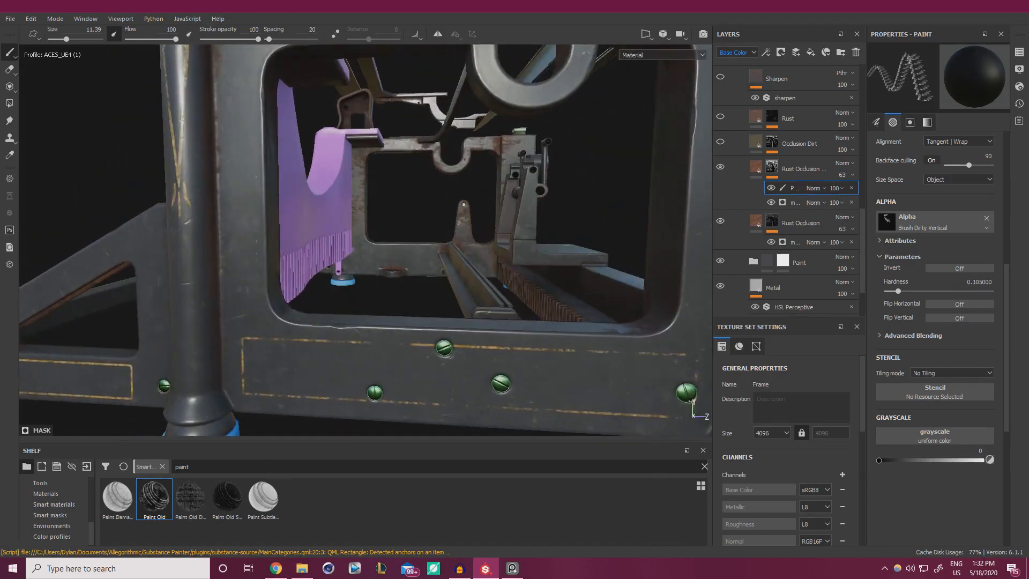
Use Polygon Fill in UV chunk mode with color 0 to mask rust on the toothed rack and lower cross rail.
left_click(11, 104)
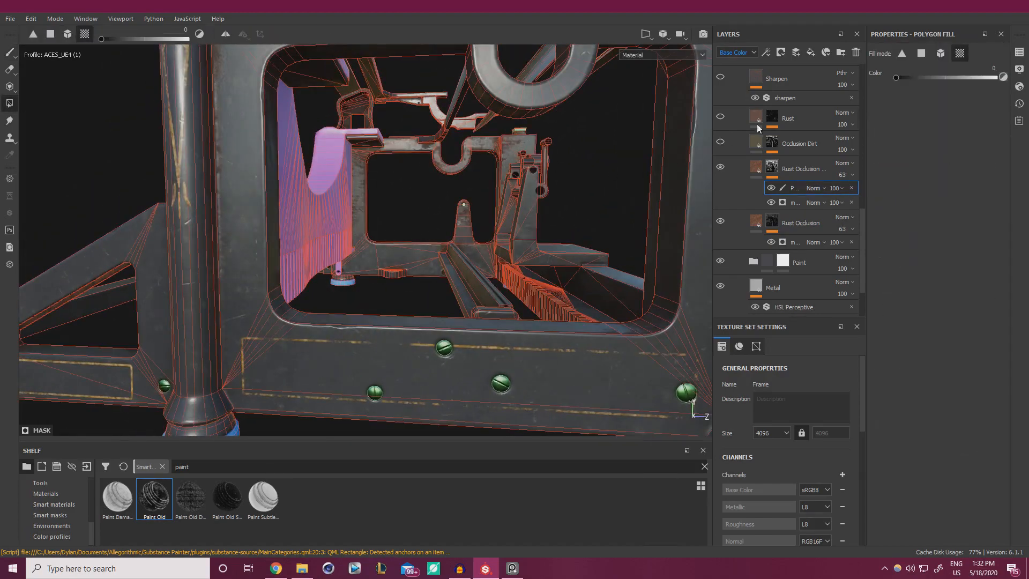
left_click_drag(523, 200, 441, 188, "alt")
right_click_drag(441, 188, 536, 212, "alt")
middle_click_drag(536, 211, 654, 237, "alt")
left_click_drag(655, 237, 259, 315, "alt")
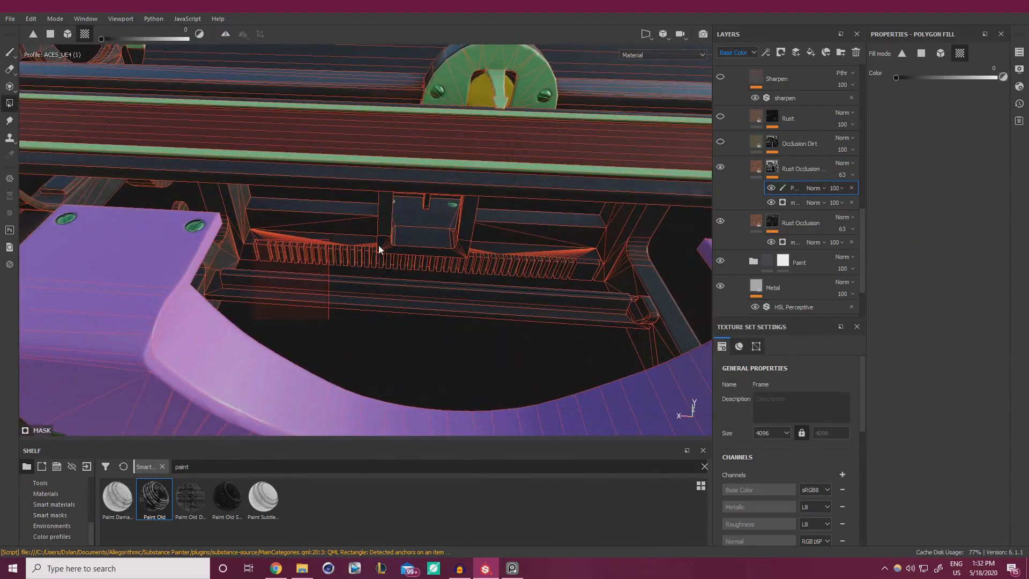
Fill the inner end frame and the bracket around the comb plate mount with color 0 in the mask.
left_click_drag(600, 251, 593, 303, "alt")
right_click_drag(593, 304, 571, 278, "alt")
left_click_drag(571, 278, 638, 162, "alt")
right_click_drag(491, 244, 517, 252, "alt")
left_click_drag(512, 305, 496, 254, "alt")
left_click_drag(458, 290, 428, 215, "alt")
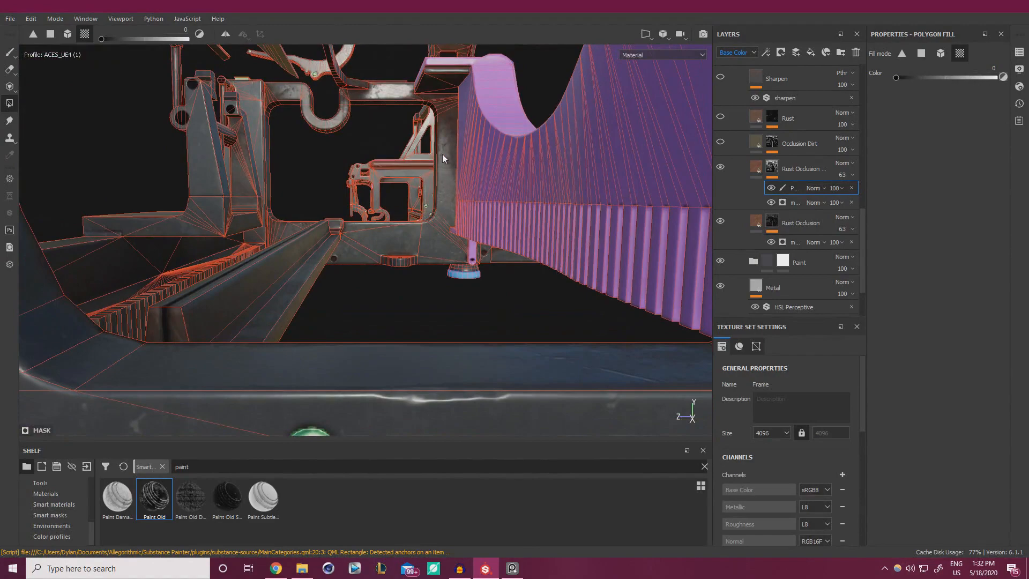
left_click_drag(444, 168, 444, 85, "alt")
left_click_drag(473, 130, 493, 210, "alt")
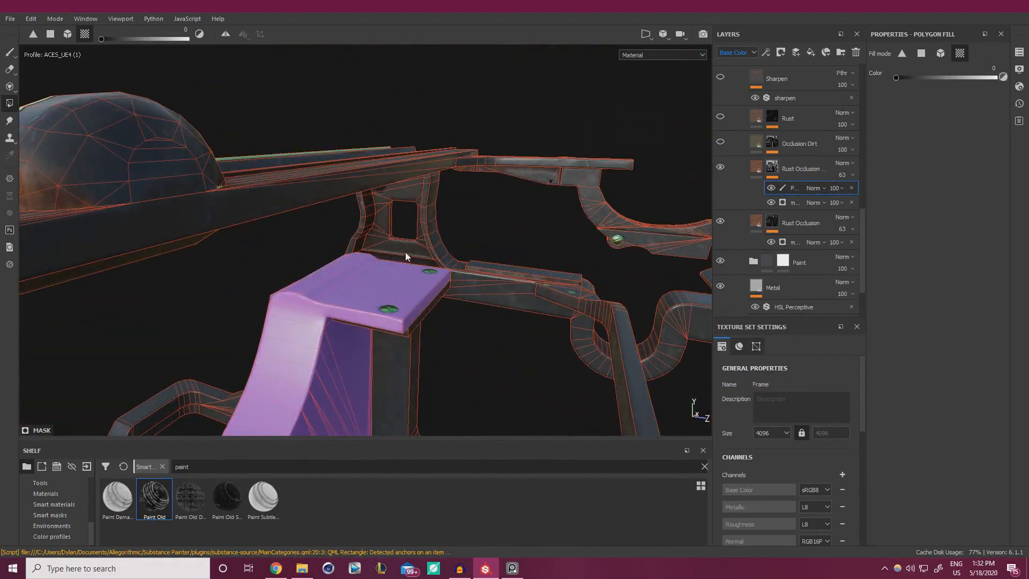
left_click_drag(406, 253, 386, 225, "alt")
Brush rust off the raised strip near the side frame's screws with brush size 2.54, and rotate the environment lighting around the curved crossbar.
left_click(11, 53)
mouse_move(343, 197)
left_mouse_down("alt")
mouse_move(387, 204)
mouse_move(445, 268)
left_mouse_up("alt")
right_click_drag(590, 259, 830, 327, "alt")
right_click_drag(505, 247, 445, 245, "ctrl")
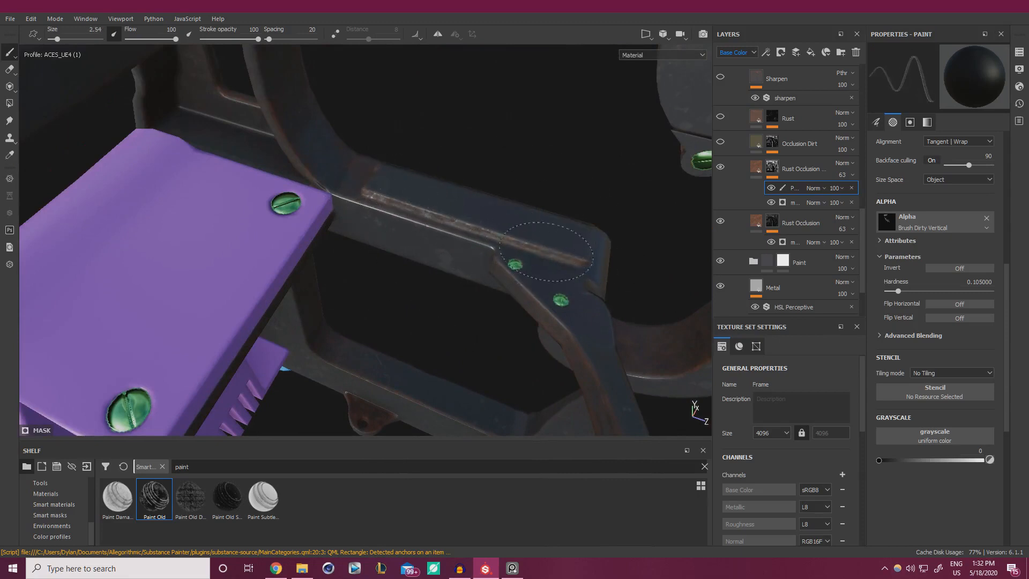
mouse_move(560, 262)
left_mouse_down("alt")
mouse_move(524, 292)
mouse_move(552, 279)
mouse_move(519, 172)
mouse_move(450, 206)
left_mouse_up("alt")
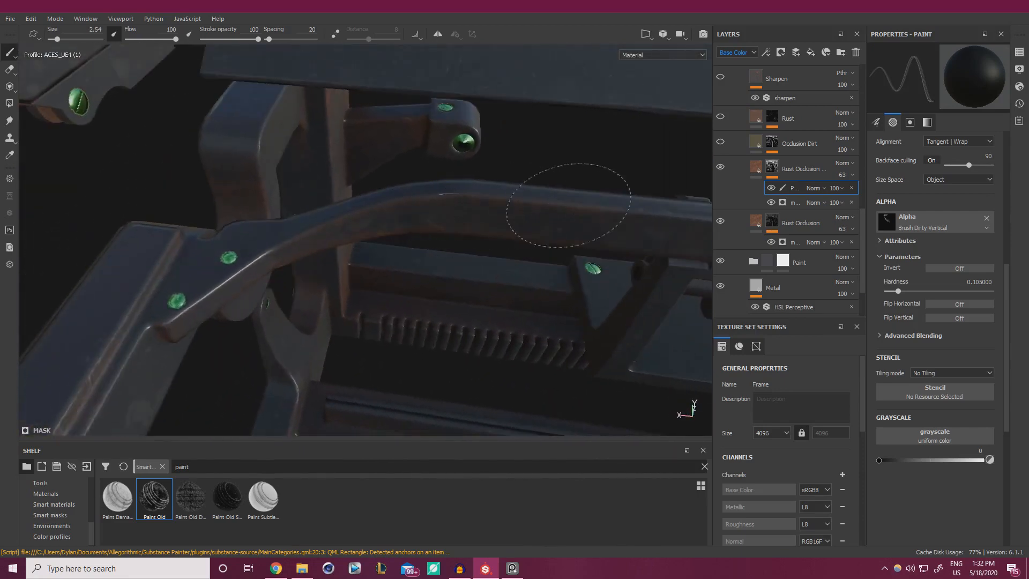
right_click_drag(466, 198, 537, 197, "shift")
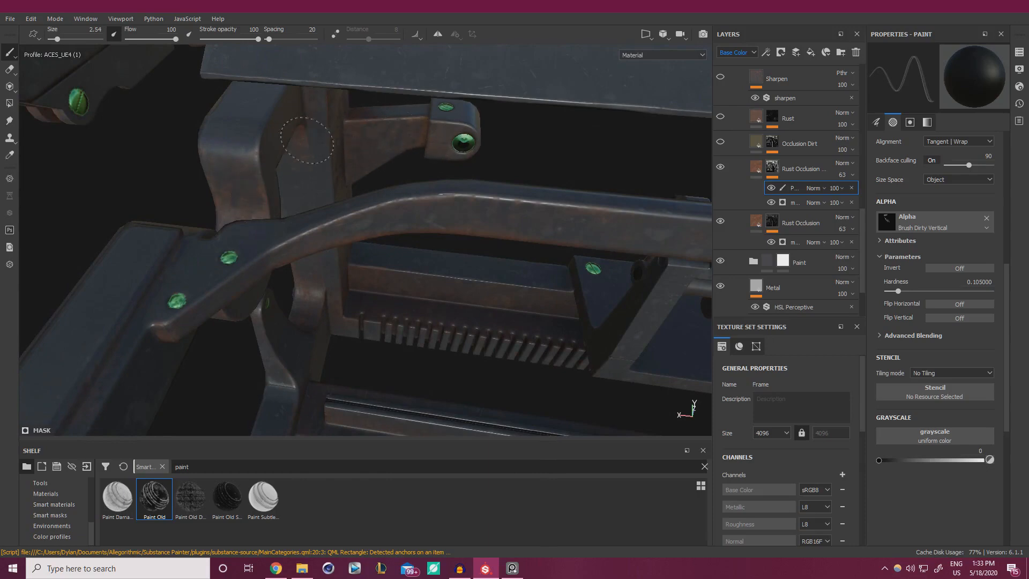
Paint black on the upper Rust Occlusion mask to thin out the rust along the frame's long curved bar.
mouse_move(258, 185)
left_mouse_down("alt")
mouse_move(315, 211)
mouse_move(157, 308)
left_mouse_up("alt")
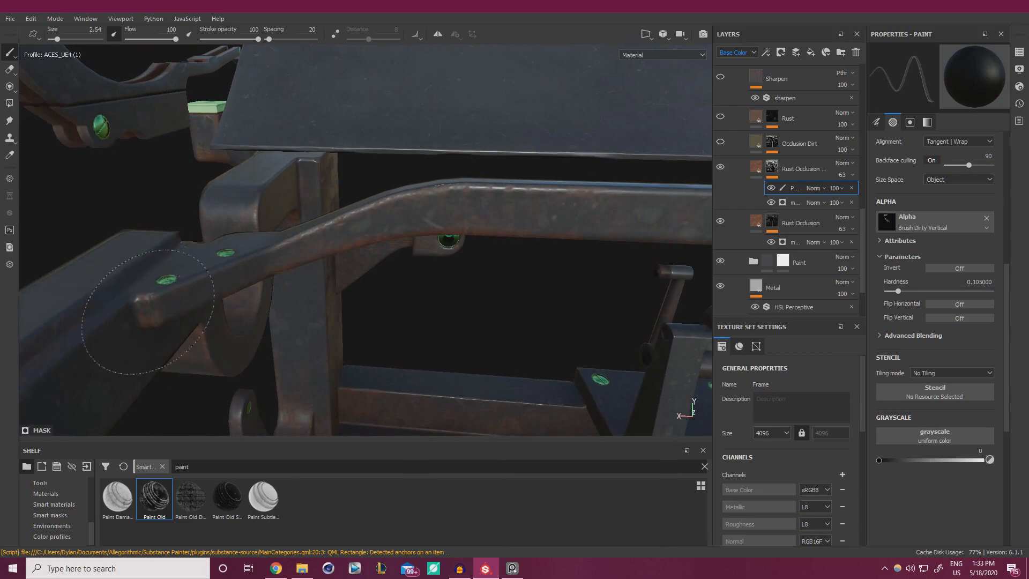
left_click_drag(442, 229, 501, 271, "alt")
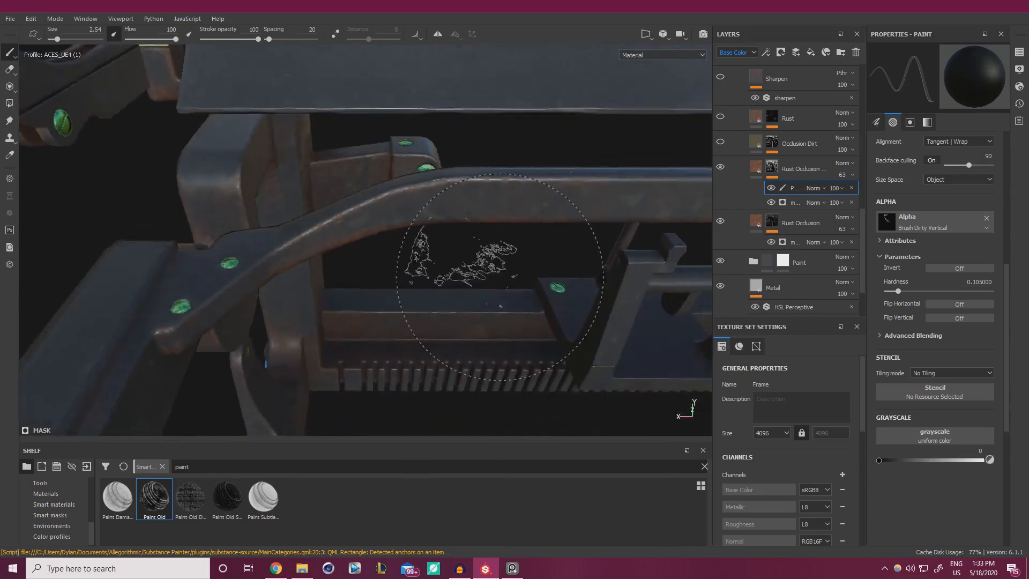
middle_click_drag(501, 270, 300, 249, "alt")
left_click_drag(300, 249, 330, 160, "alt")
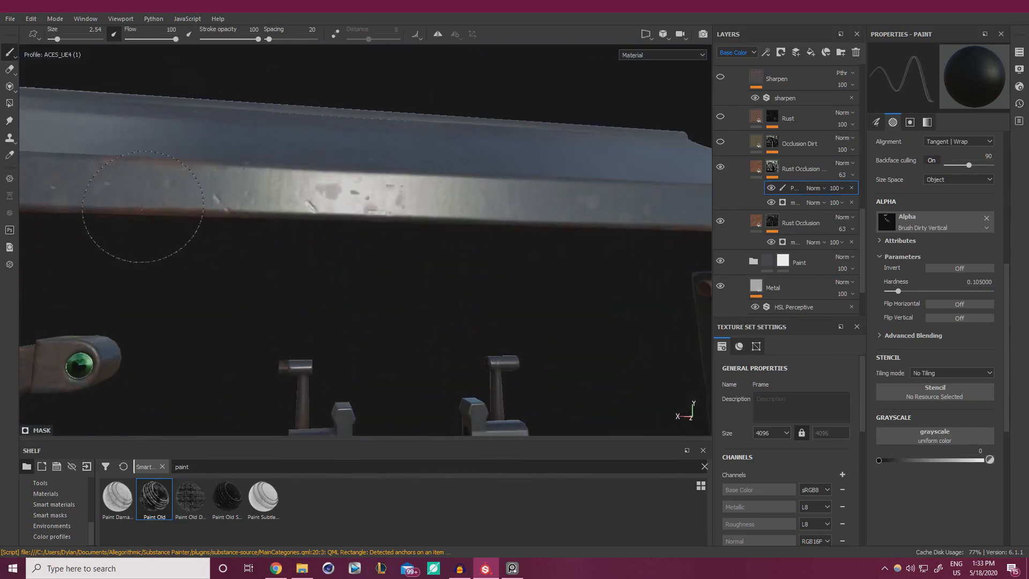
left_click_drag(143, 207, 370, 217, "alt")
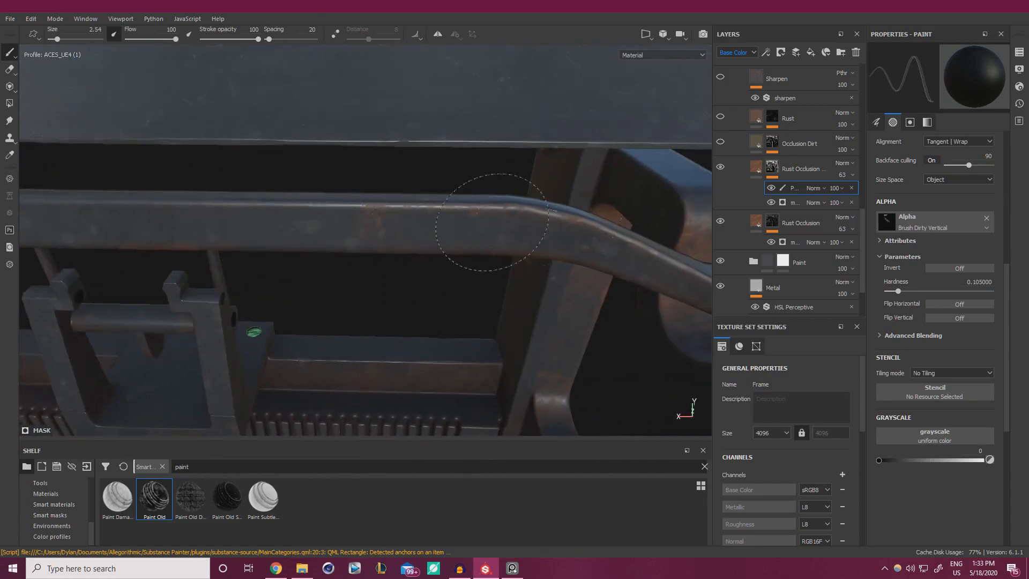
right_click_drag(343, 204, 31, 106, "alt")
middle_click_drag(369, 83, 496, 163, "alt")
right_click_drag(343, 183, 421, 199, "alt")
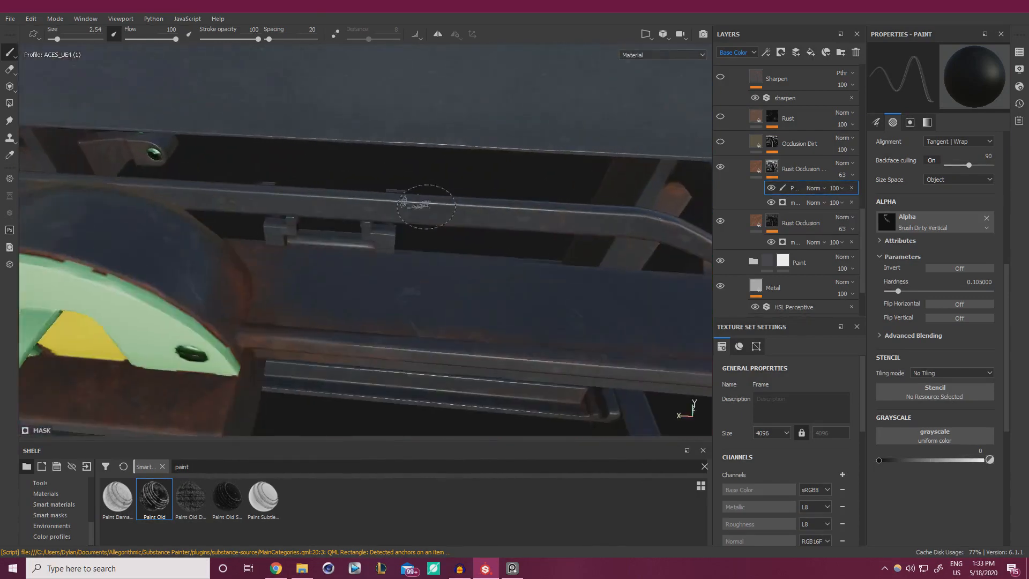
Enlarge the brush to 7.57 with hardness 0.085 and paint out rust around the dark rounded housing beside the green part.
left_click_drag(420, 200, 452, 269, "alt")
right_click_drag(307, 236, 360, 241, "ctrl")
mouse_move(262, 236)
left_mouse_down()
mouse_move(331, 317)
mouse_move(177, 252)
left_mouse_up()
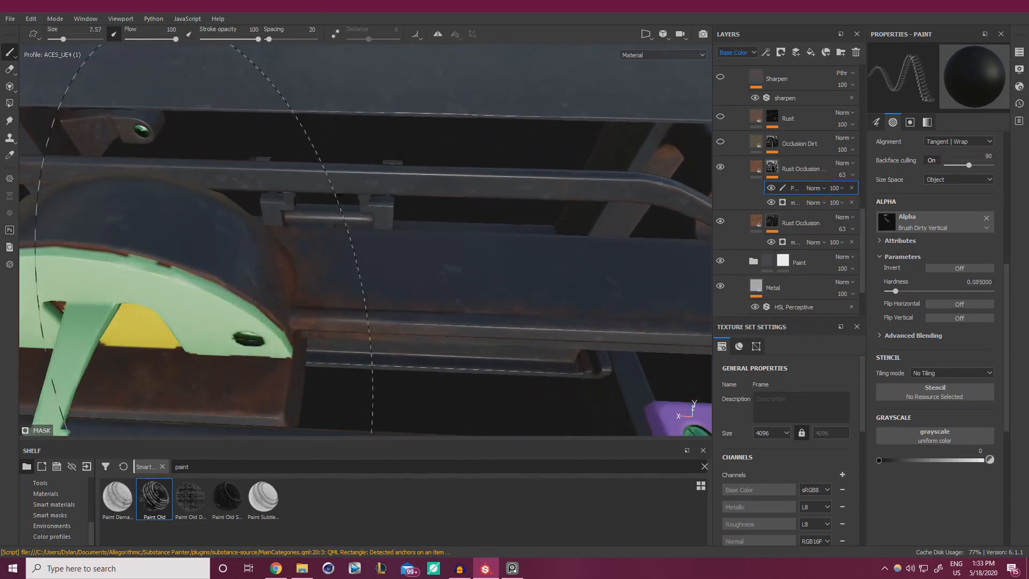
Examine the frame from several sides, ending with a close look at the base of the dome-shaped housing.
right_click_drag(429, 214, 357, 212, "alt")
mouse_move(357, 211)
left_mouse_down("alt")
mouse_move(430, 236)
mouse_move(399, 193)
mouse_move(386, 259)
mouse_move(483, 231)
left_mouse_up("alt")
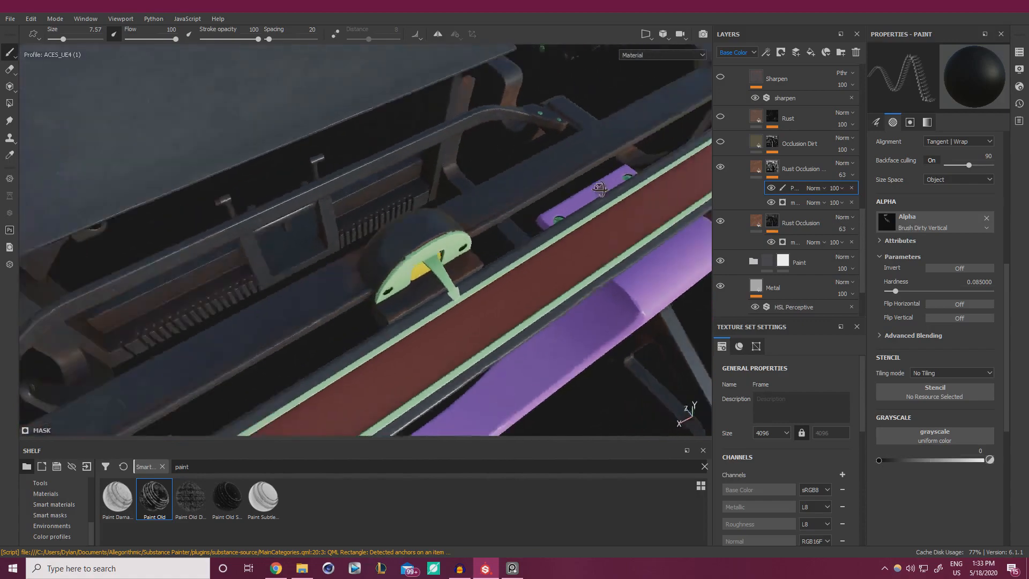
right_click_drag(482, 231, 536, 257, "alt")
left_click_drag(536, 258, 552, 241, "alt")
middle_click_drag(456, 231, 451, 179, "alt")
left_click_drag(451, 179, 635, 235, "alt")
right_click_drag(634, 235, 670, 230, "shift")
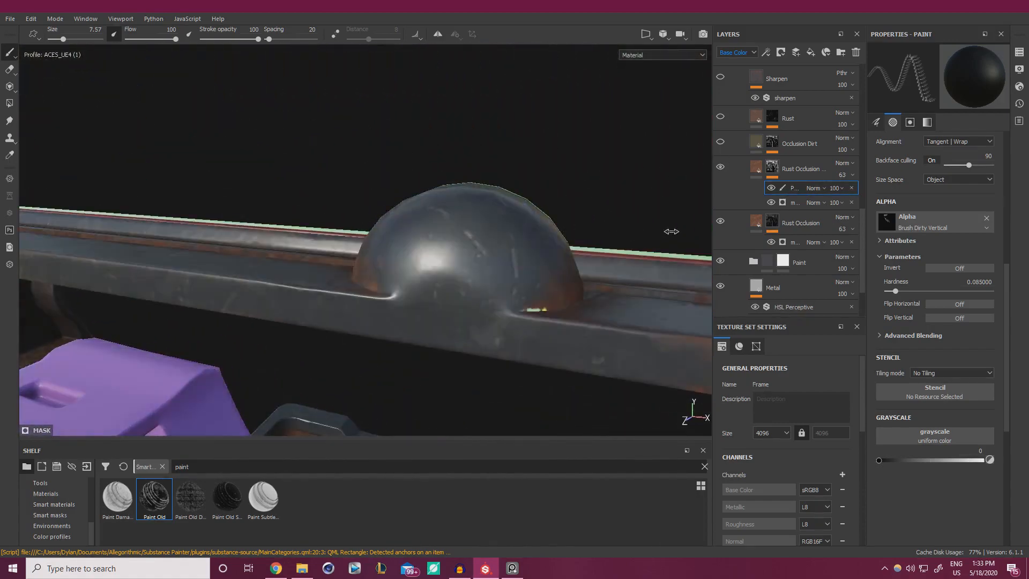
left_click_drag(533, 280, 579, 378, "alt")
middle_click_drag(670, 322, 602, 250, "alt")
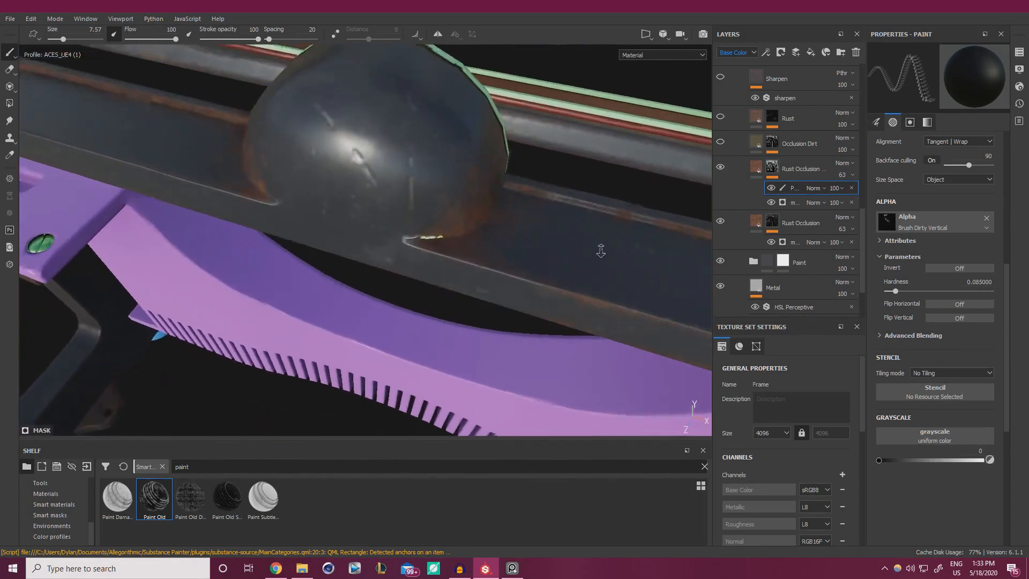
right_click_drag(602, 251, 621, 226, "alt")
mouse_move(620, 225)
left_mouse_down("alt")
mouse_move(641, 186)
mouse_move(639, 232)
left_mouse_up("alt")
Toggle the visibility of the Screws and Metal Misc folders to find the source of the green sliver at the dome's base.
scroll(787, 154, "up", 5)
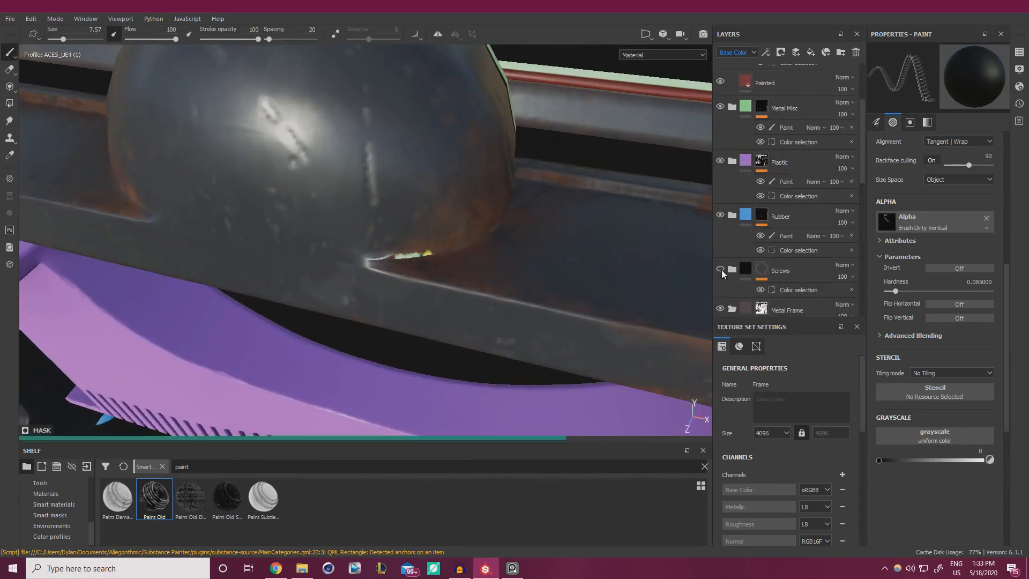
left_click(721, 268)
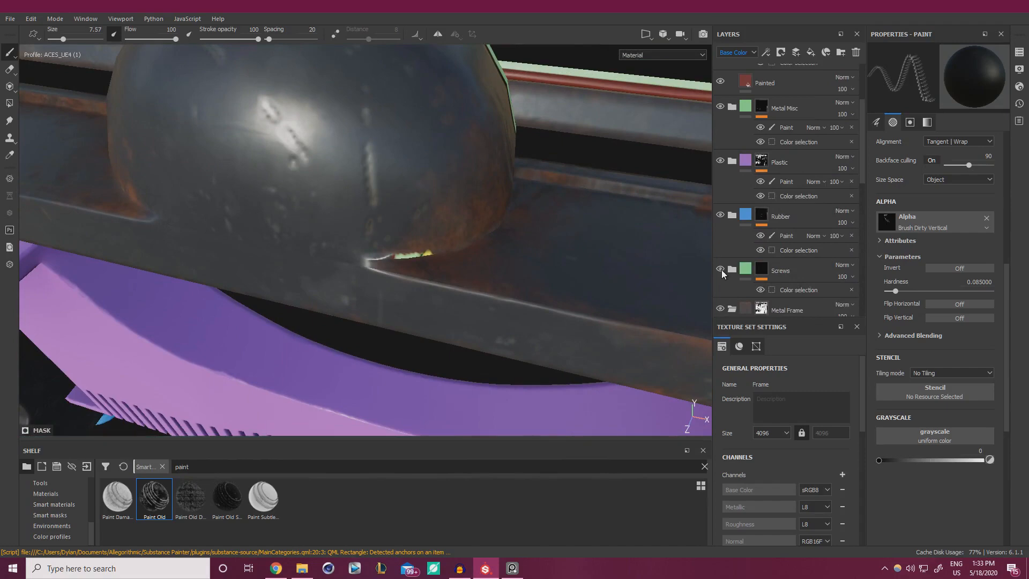
left_click(721, 108)
scroll(845, 261, "down", 5)
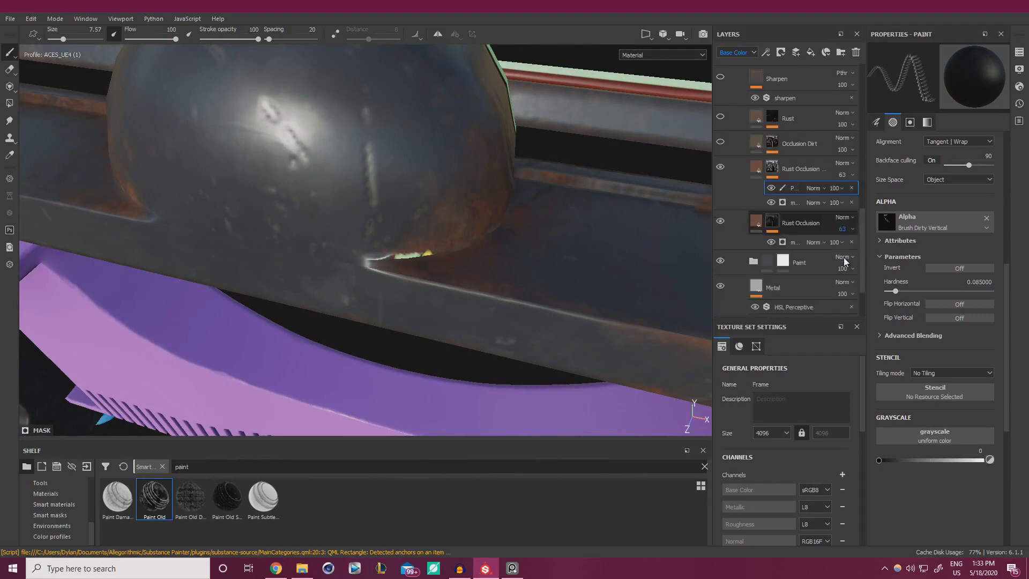
scroll(845, 261, "up", 5)
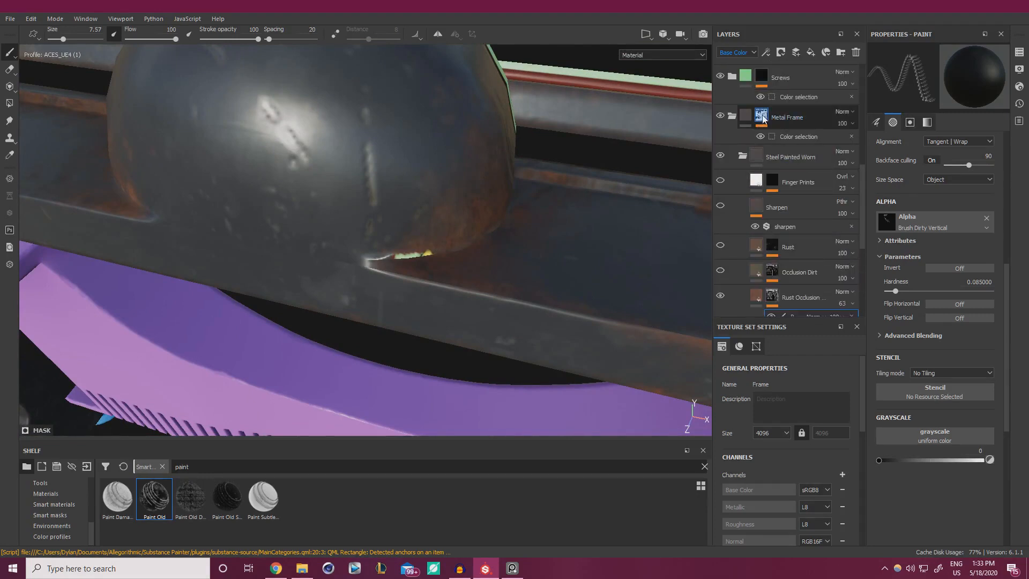
Raise the tolerance of the Metal Frame mask's color selection and add a Paint effect above it.
left_click(785, 138)
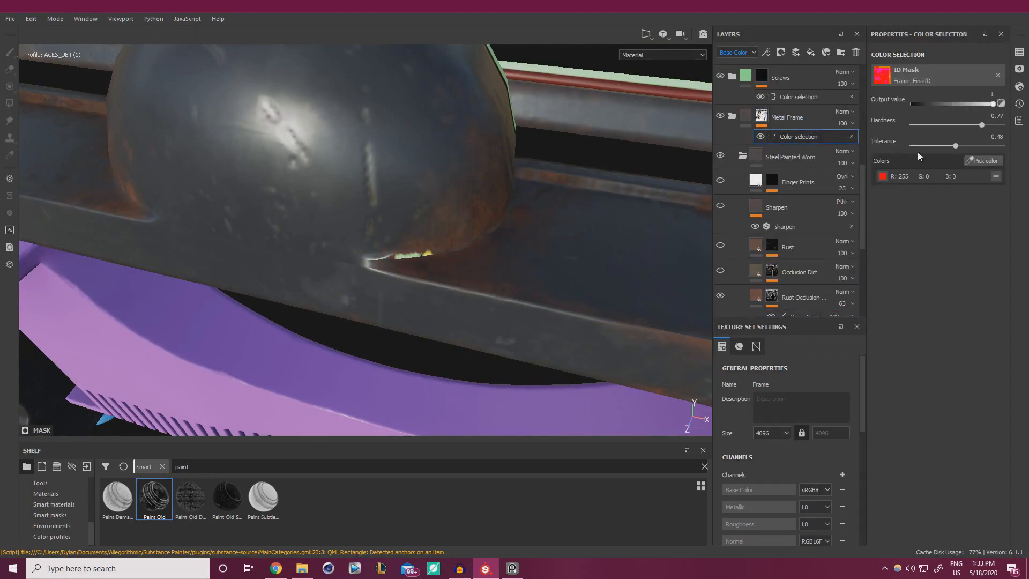
left_click_drag(957, 146, 984, 146)
right_click(787, 136)
left_click(831, 156)
Try to cover the green sliver at the dome's base by painting the Metal Frame mask white with a size 1.16 brush.
right_click_drag(488, 249, 465, 215, "ctrl")
left_click(979, 461)
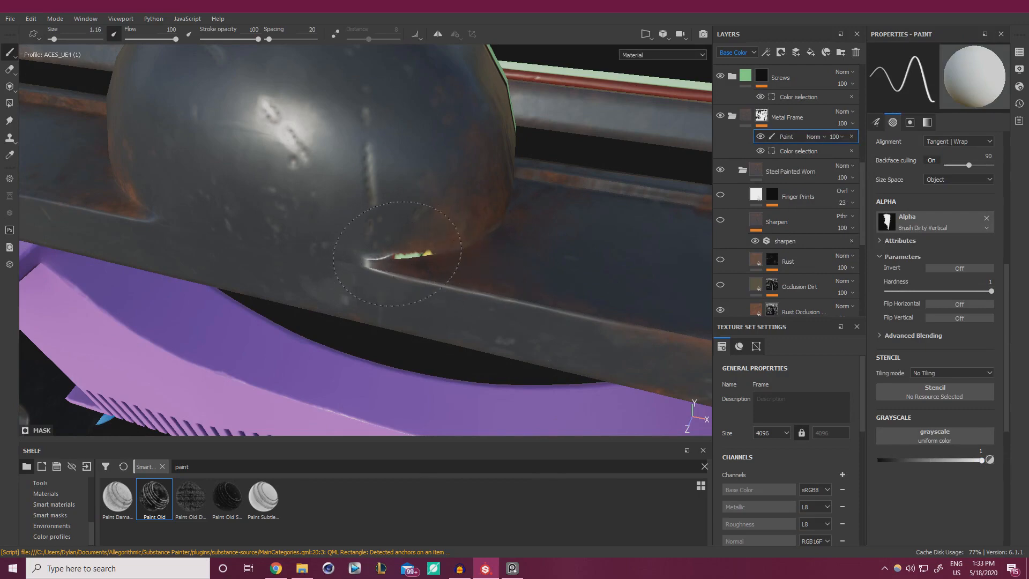
mouse_move(414, 272)
left_mouse_down("alt")
mouse_move(552, 276)
mouse_move(511, 209)
mouse_move(355, 279)
left_mouse_up("alt")
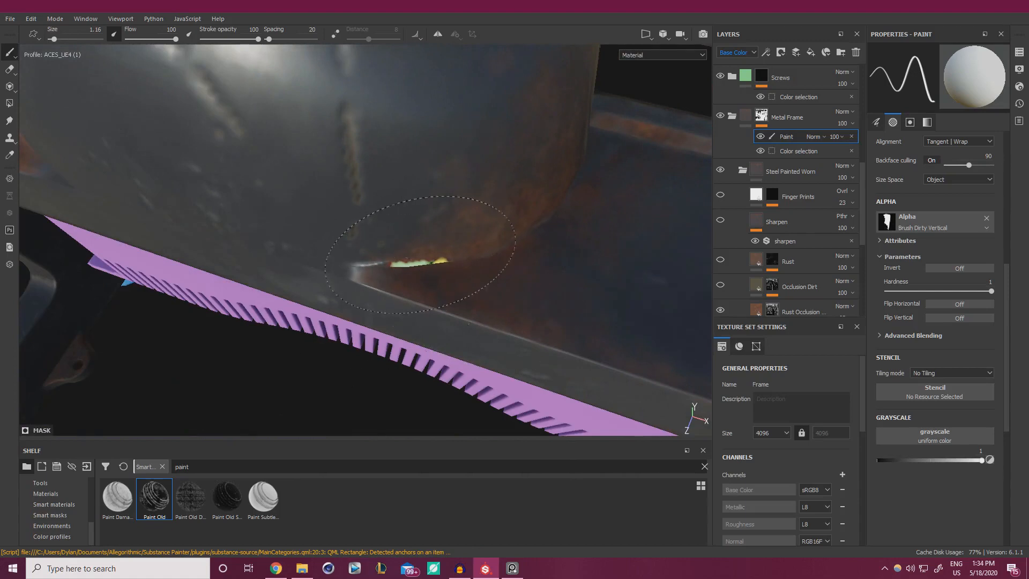
left_click_drag(373, 212, 472, 201, "alt")
Collapse the Metal Frame folder and move it to the top of the layer stack, above Centre Disk.
scroll(728, 163, "up", 1)
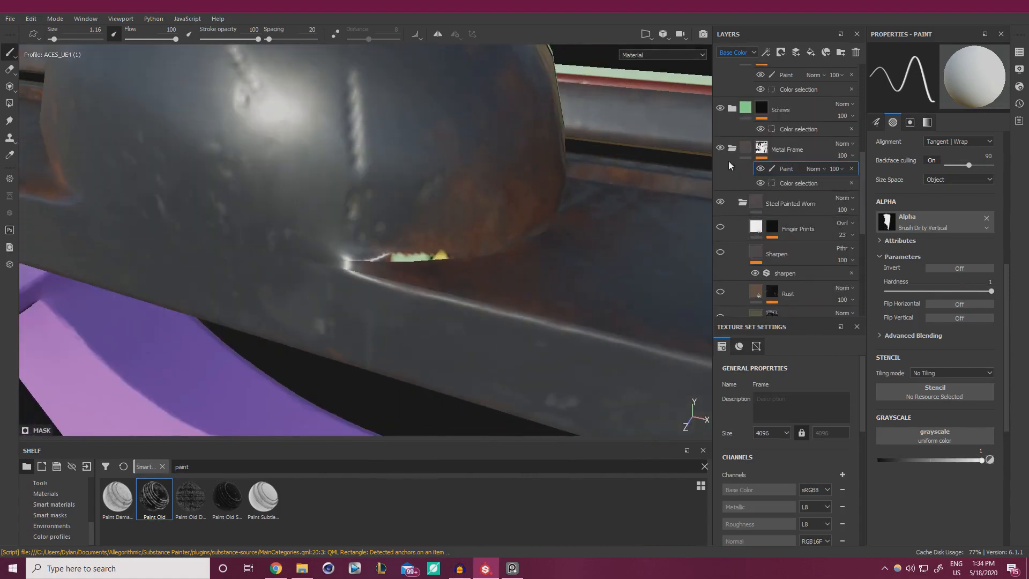
left_click(731, 151)
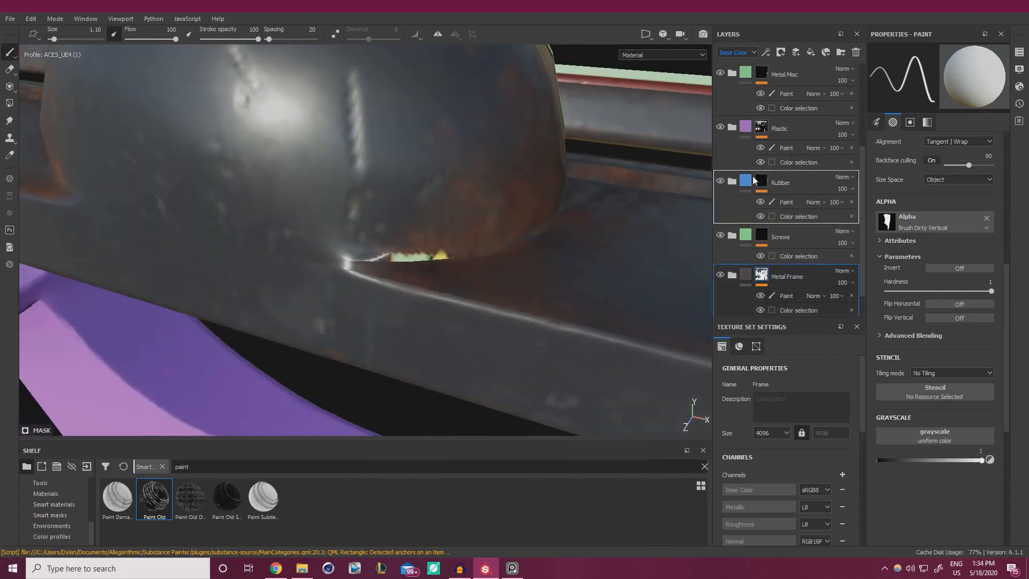
scroll(756, 63, "up", 3)
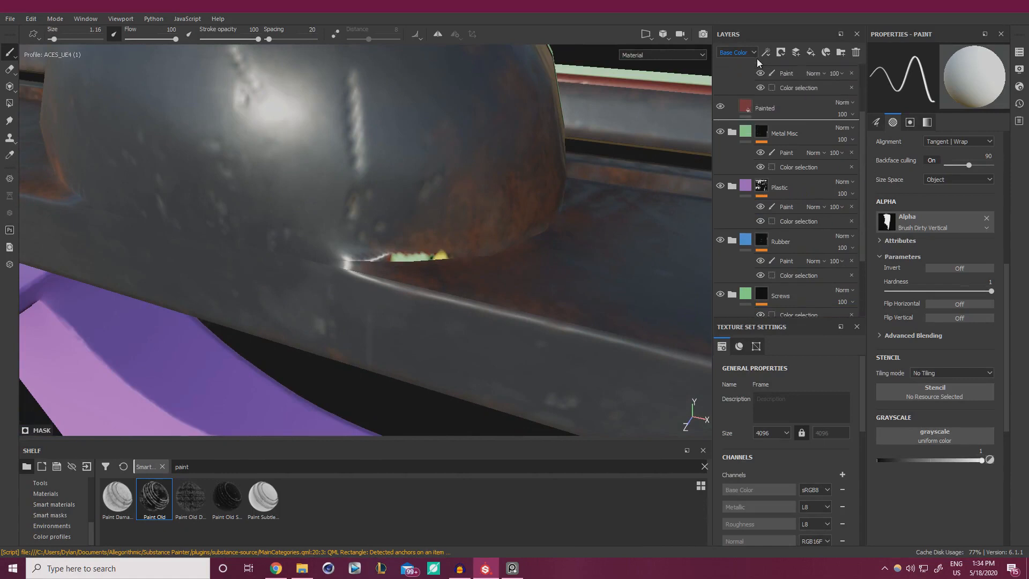
scroll(758, 61, "up", 2)
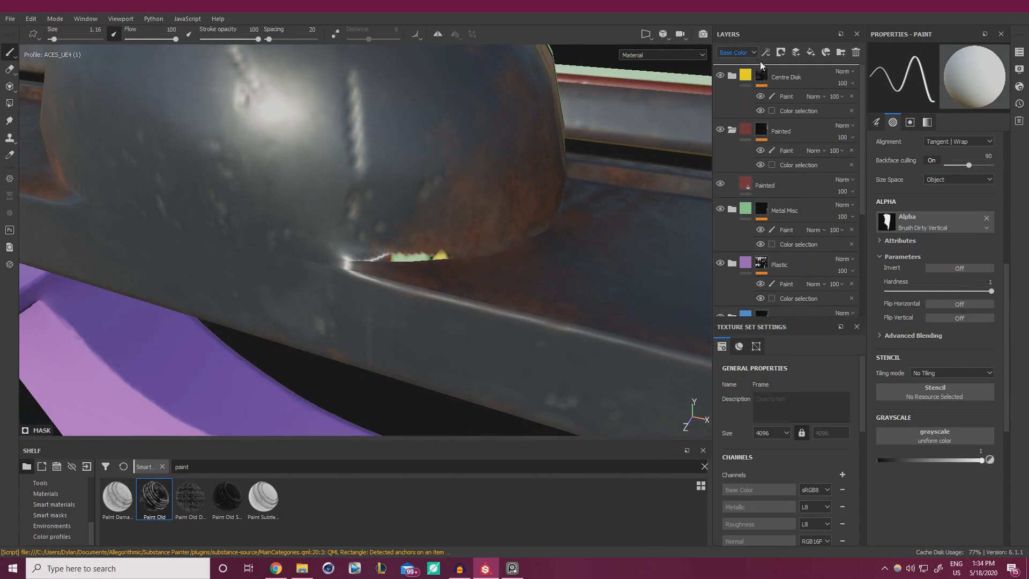
scroll(506, 271, "down", 3)
left_click_drag(505, 271, 469, 205, "alt")
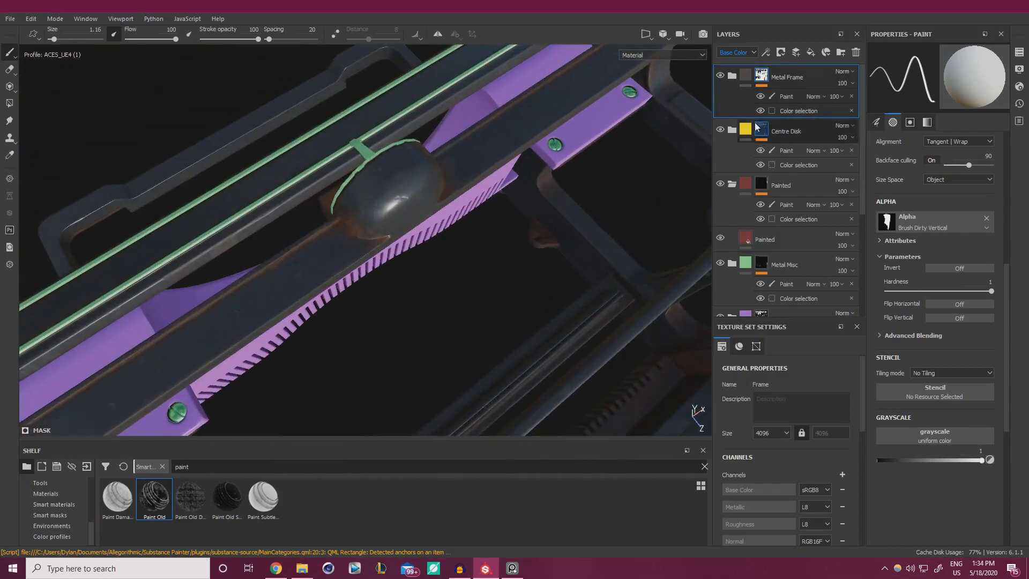
Expand the Metal Frame folder and select the upper Rust Occlusion mask's Paint effect, using a black brush of size 3.84 and hardness 0.23.
left_click(733, 77)
scroll(793, 146, "down", 2)
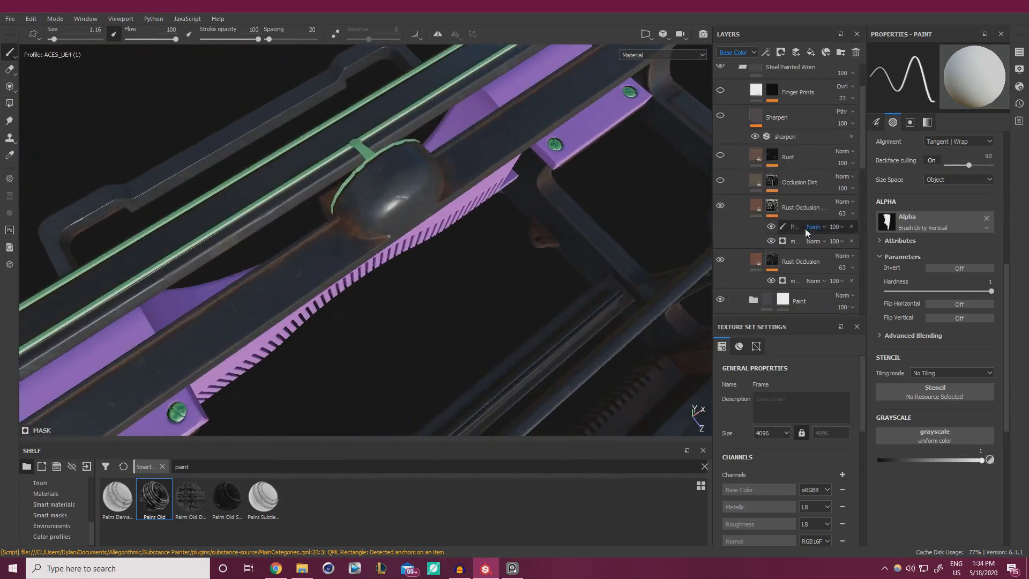
left_click(777, 208)
scroll(620, 278, "up", 5)
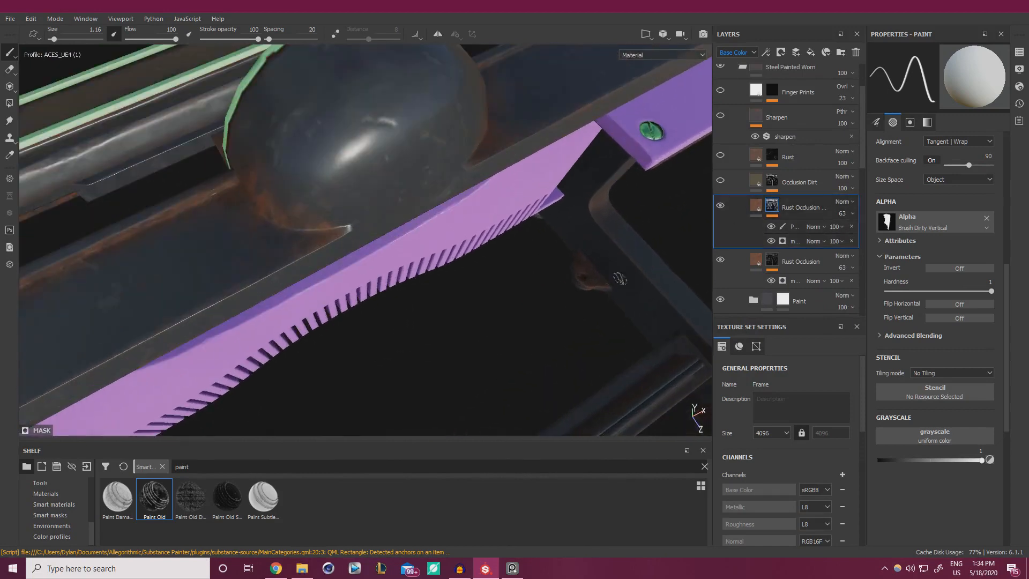
left_click_drag(895, 460, 877, 460)
mouse_move(264, 203)
right_mouse_down("ctrl")
mouse_move(300, 212)
mouse_move(301, 252)
right_mouse_up("ctrl")
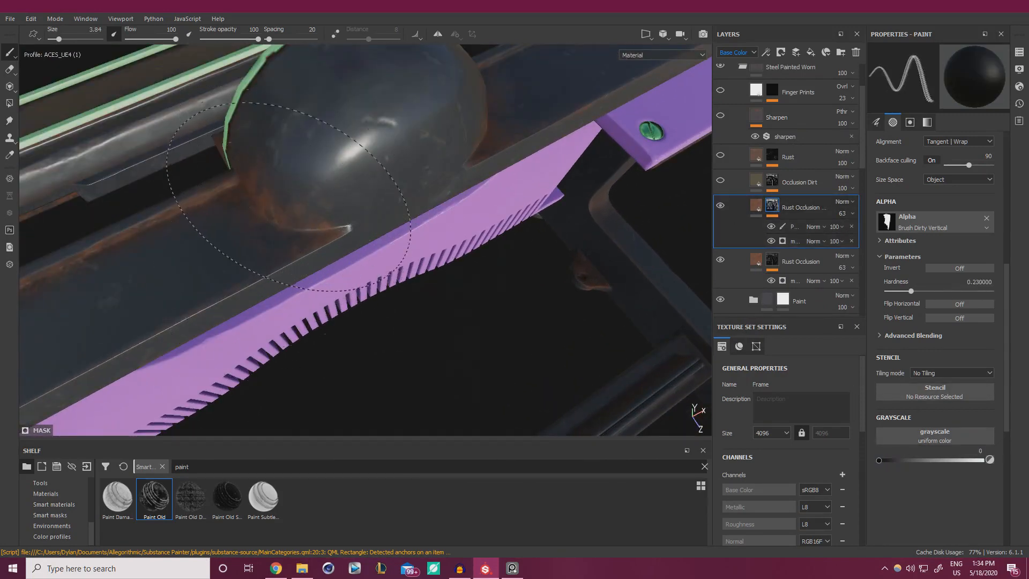
left_click(721, 207)
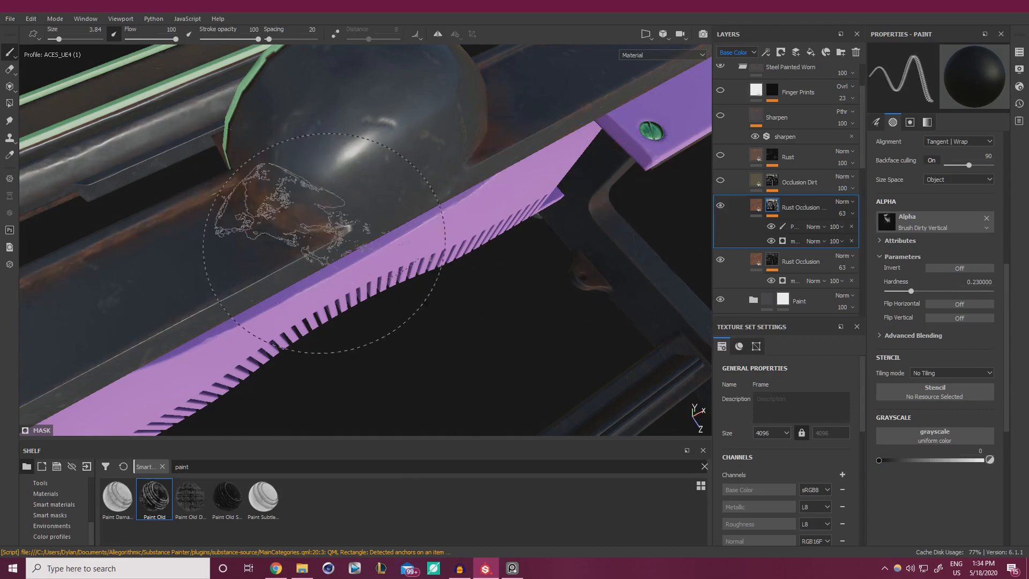
left_click(788, 228)
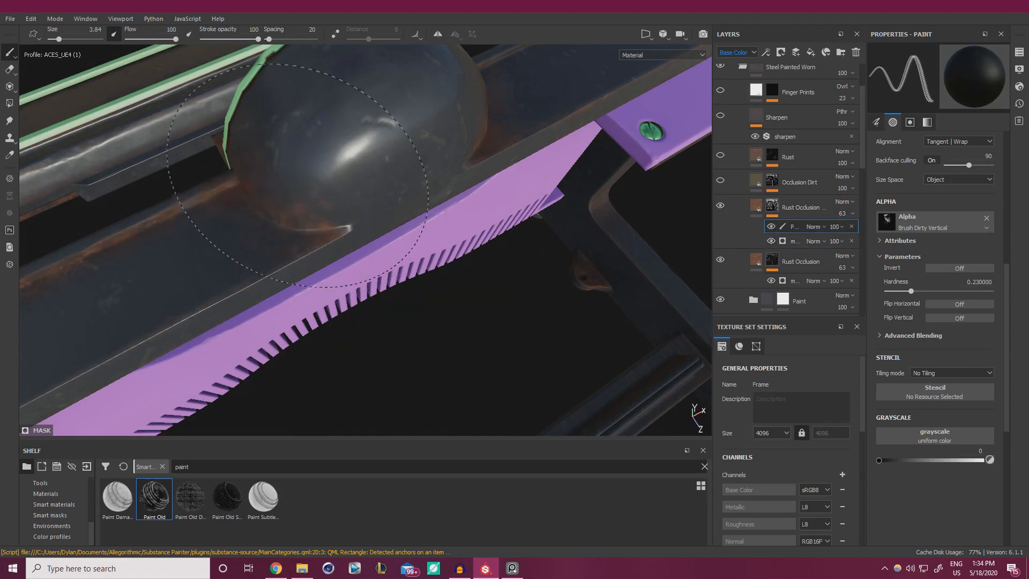
Paint out rust around the dome's base and along the rail to the end that has two round dimples.
left_click_drag(441, 224, 384, 233, "alt")
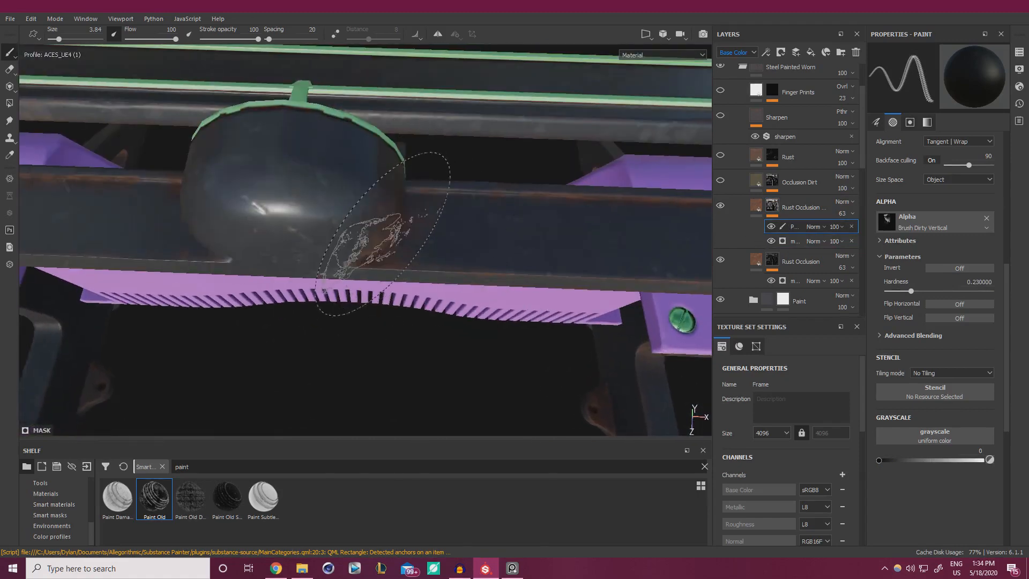
left_click_drag(506, 172, 275, 218, "alt")
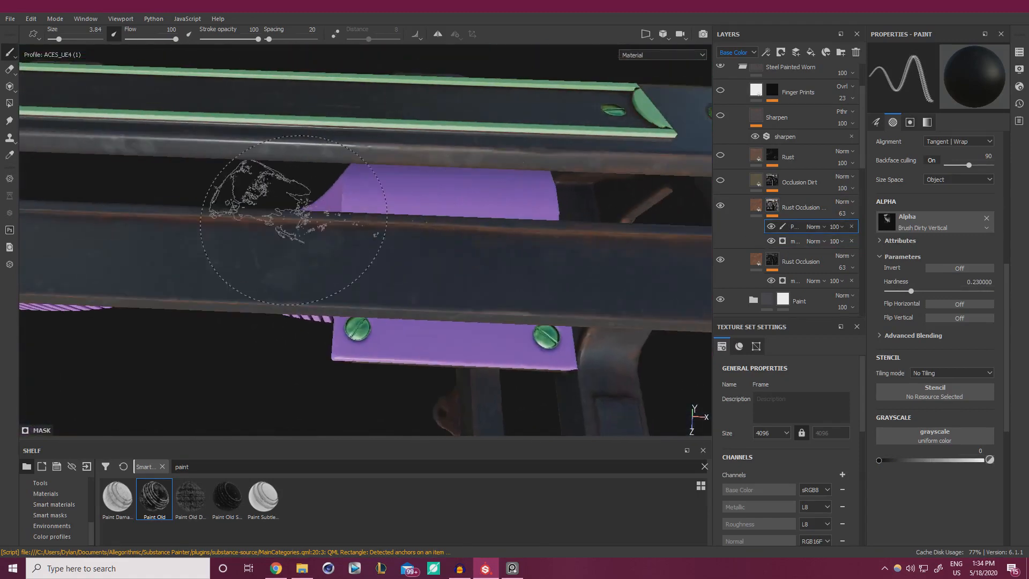
mouse_move(635, 237)
left_mouse_down("alt")
mouse_move(376, 214)
mouse_move(405, 228)
left_mouse_up("alt")
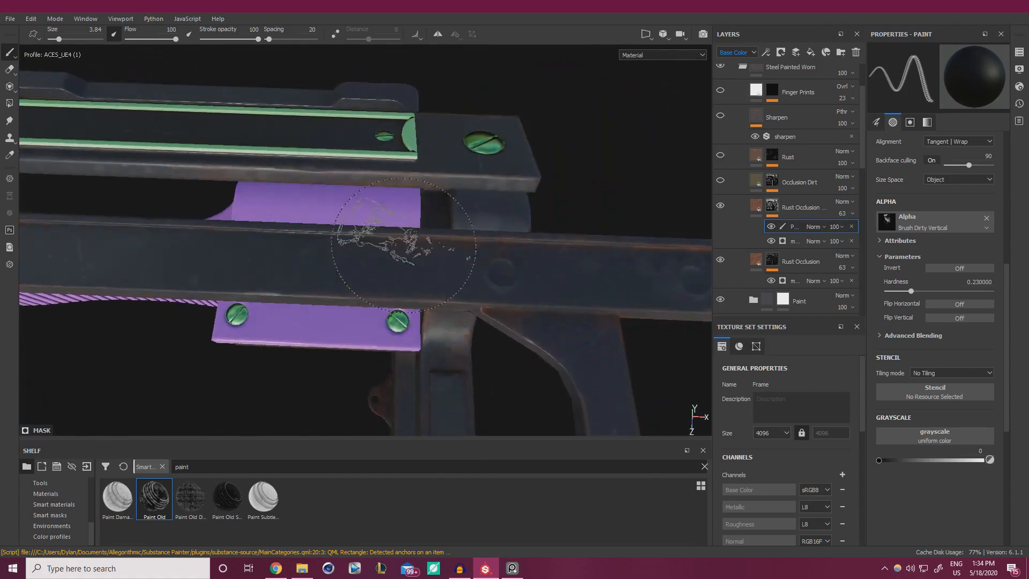
left_click_drag(608, 256, 448, 253, "alt")
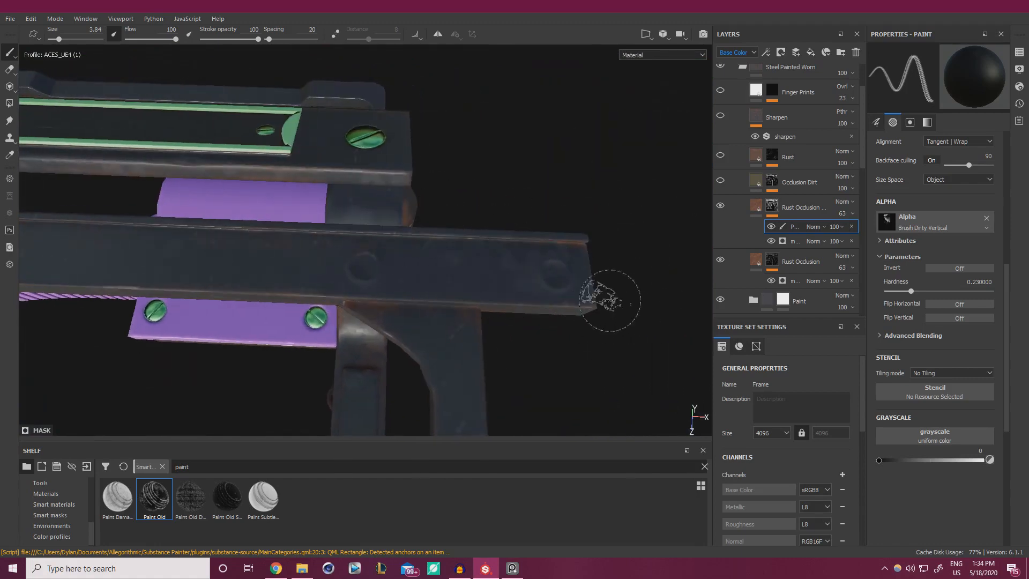
Paint out rust along the rail on the other side of the dome, up to the corner bracket.
mouse_move(609, 299)
left_mouse_down("alt")
mouse_move(506, 228)
mouse_move(494, 241)
mouse_move(540, 184)
mouse_move(260, 247)
left_mouse_up("alt")
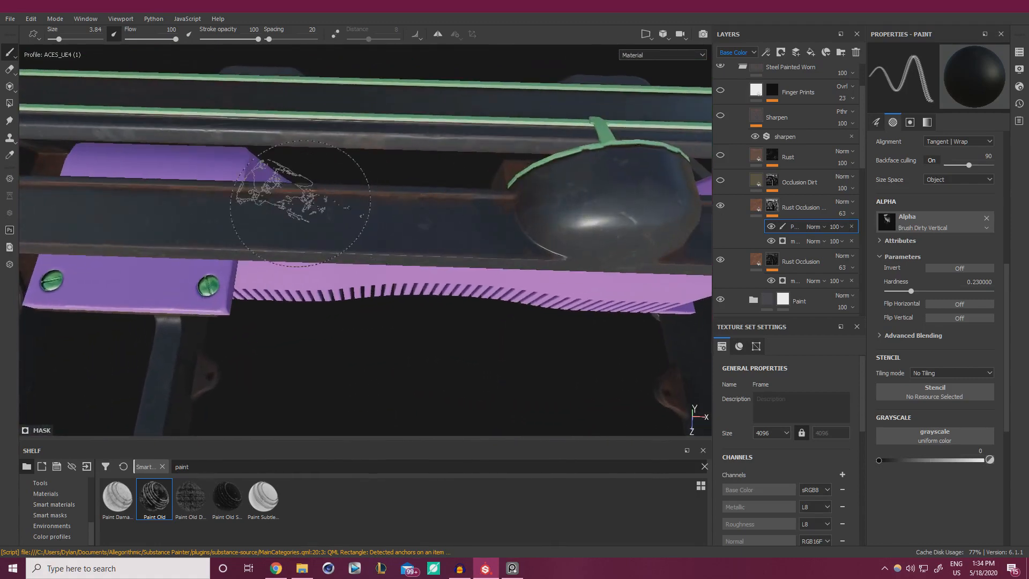
left_click_drag(373, 214, 280, 231, "alt")
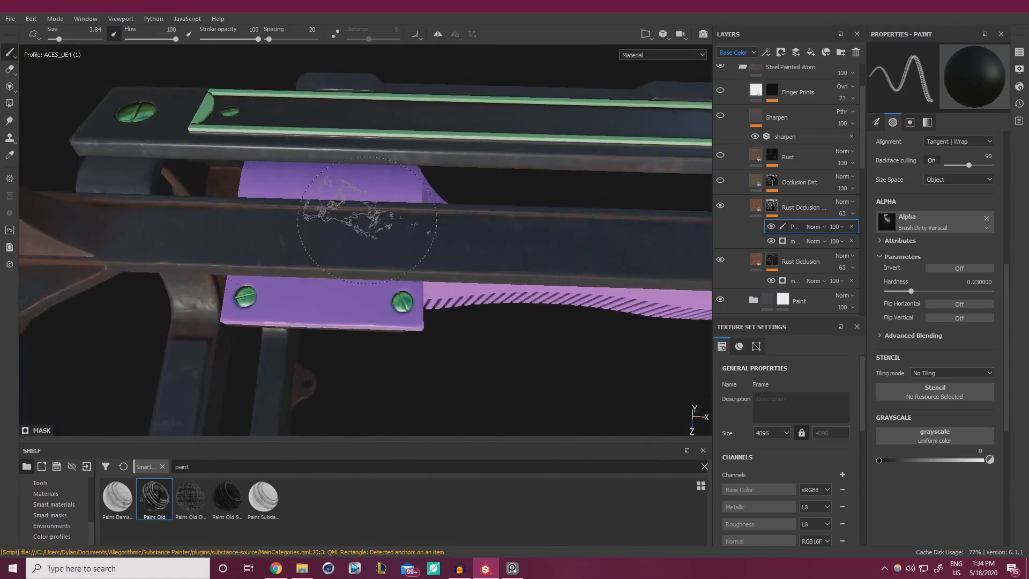
mouse_move(367, 220)
left_mouse_down("alt")
mouse_move(418, 220)
mouse_move(469, 183)
left_mouse_up("alt")
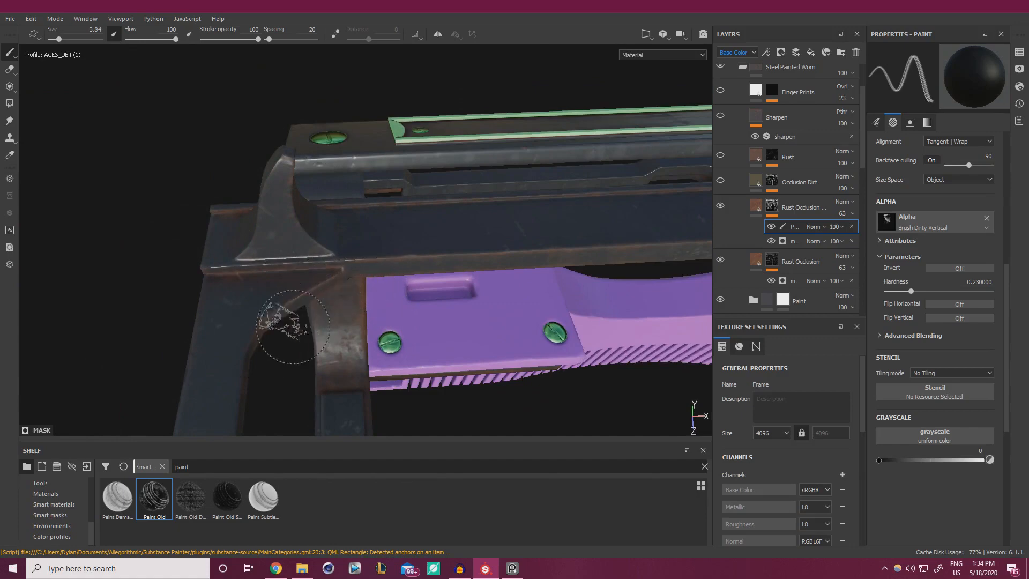
left_click_drag(313, 308, 456, 290, "alt")
Examine the rail ends and the top of the frame, then the whole typewriter from a distance.
middle_click_drag(397, 177, 172, 172, "alt")
left_click_drag(375, 204, 429, 215, "alt")
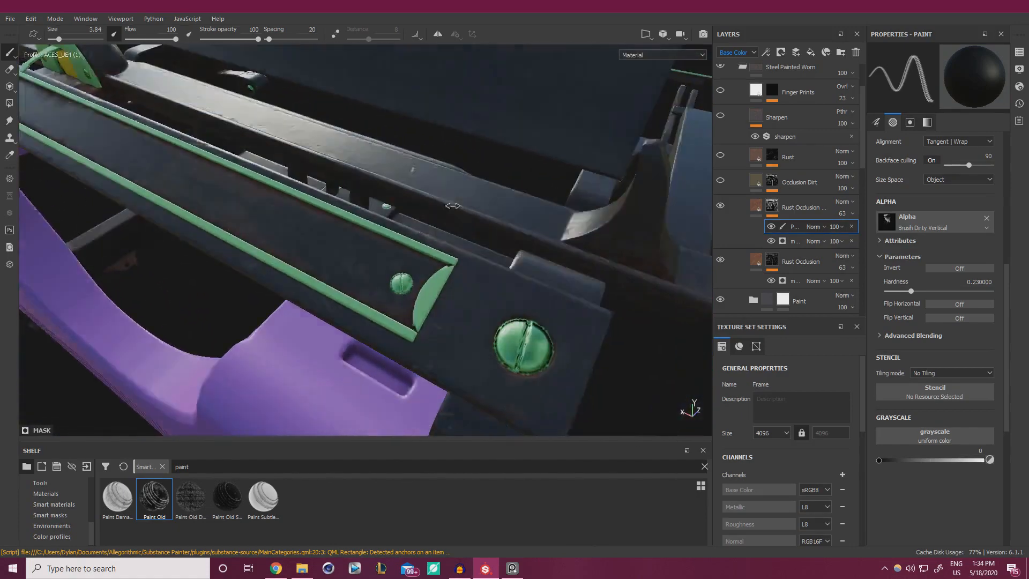
right_click_drag(428, 214, 484, 212, "alt")
middle_click_drag(539, 201, 466, 193, "alt")
mouse_move(467, 193)
left_mouse_down("alt")
mouse_move(583, 241)
mouse_move(604, 229)
mouse_move(616, 168)
mouse_move(643, 170)
left_mouse_up("alt")
right_click_drag(643, 171, 584, 168, "shift")
left_click_drag(562, 150, 535, 170, "alt")
right_click_drag(535, 170, 490, 267, "alt")
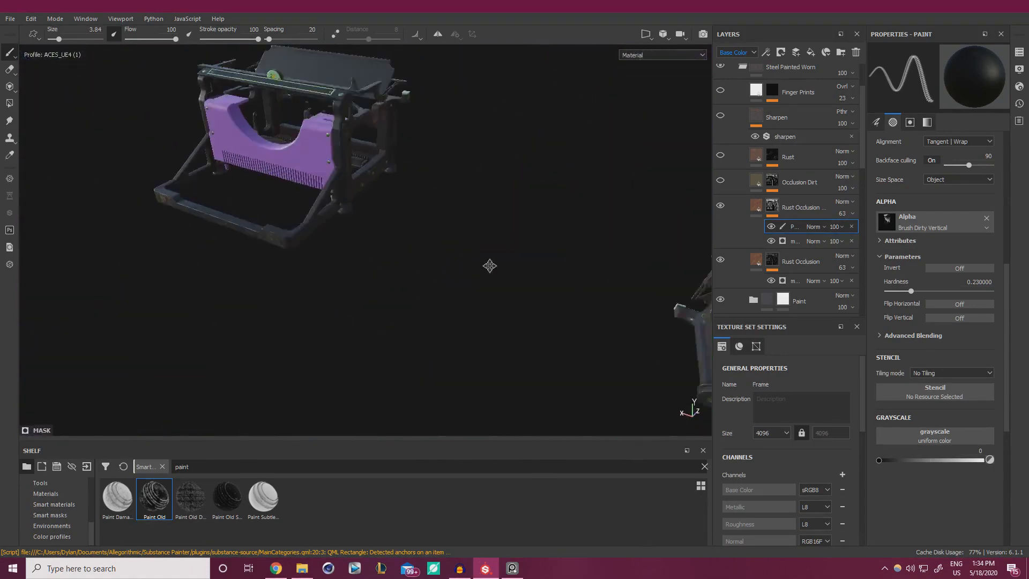
Examine the rust on the side frame, the curved carriage bracket with green screws, and its inner faces.
middle_click_drag(489, 266, 520, 248, "alt")
right_click_drag(519, 248, 528, 265, "alt")
left_click_drag(528, 265, 510, 245, "alt")
right_click_drag(510, 245, 483, 209, "alt")
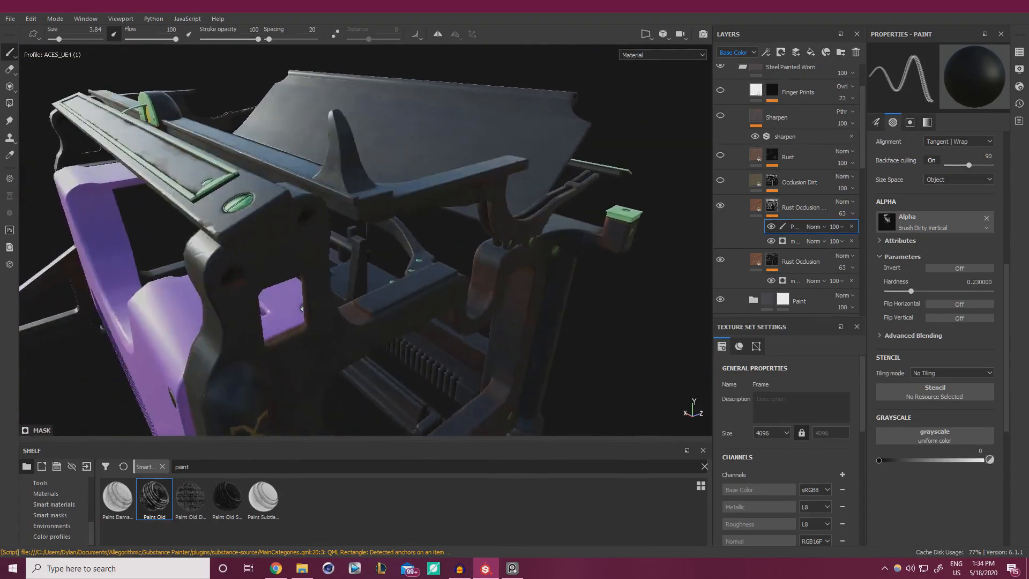
mouse_move(482, 209)
left_mouse_down("alt")
mouse_move(426, 138)
mouse_move(466, 226)
mouse_move(397, 279)
mouse_move(110, 327)
left_mouse_up("alt")
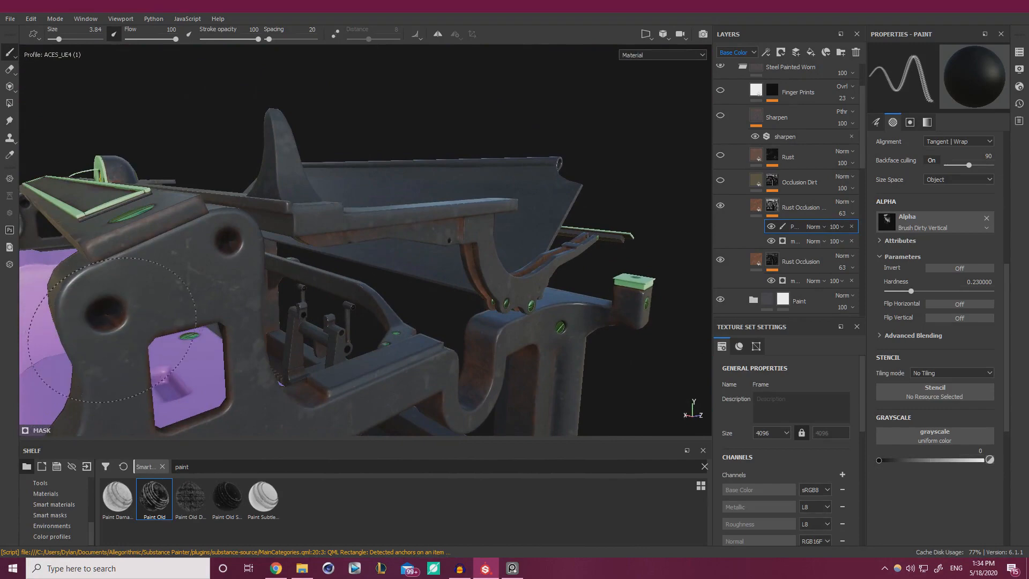
left_click_drag(224, 255, 281, 222, "alt")
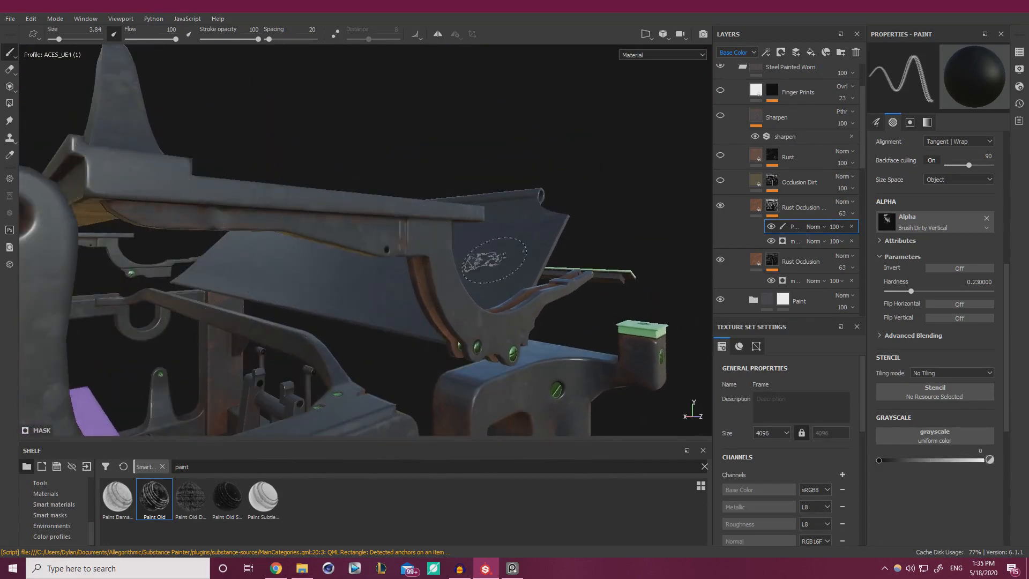
left_click_drag(495, 260, 454, 284, "alt")
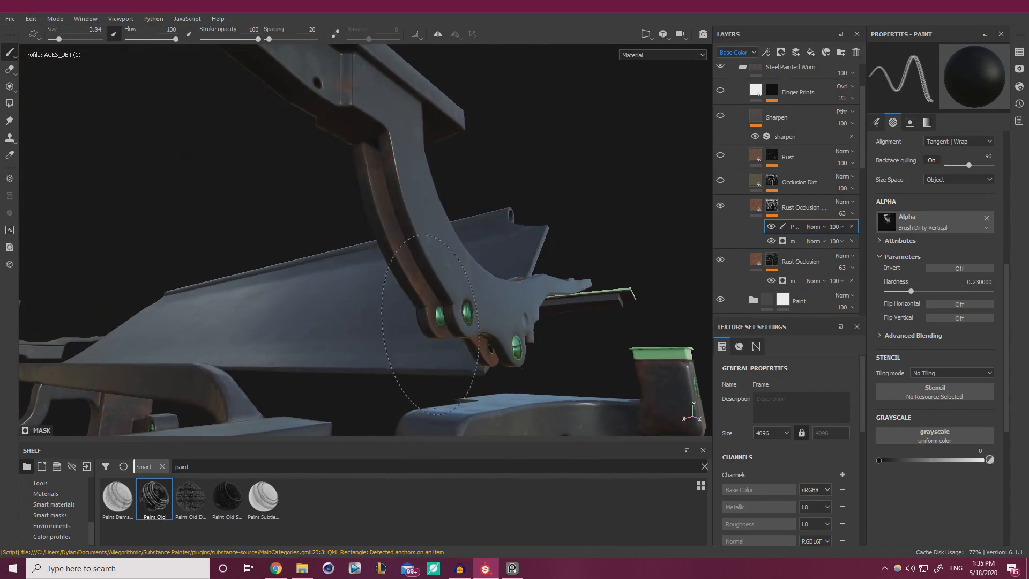
mouse_move(428, 324)
left_mouse_down("alt")
mouse_move(530, 343)
mouse_move(461, 278)
mouse_move(377, 234)
left_mouse_up("alt")
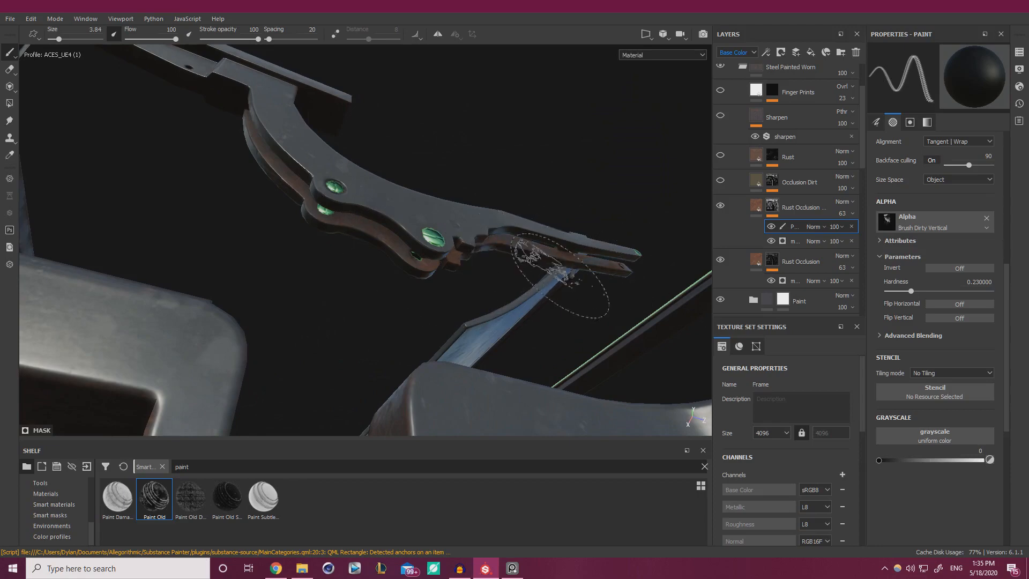
left_click_drag(560, 278, 458, 315, "alt")
mouse_move(541, 283)
left_mouse_down("alt")
mouse_move(696, 409)
mouse_move(370, 256)
left_mouse_up("alt")
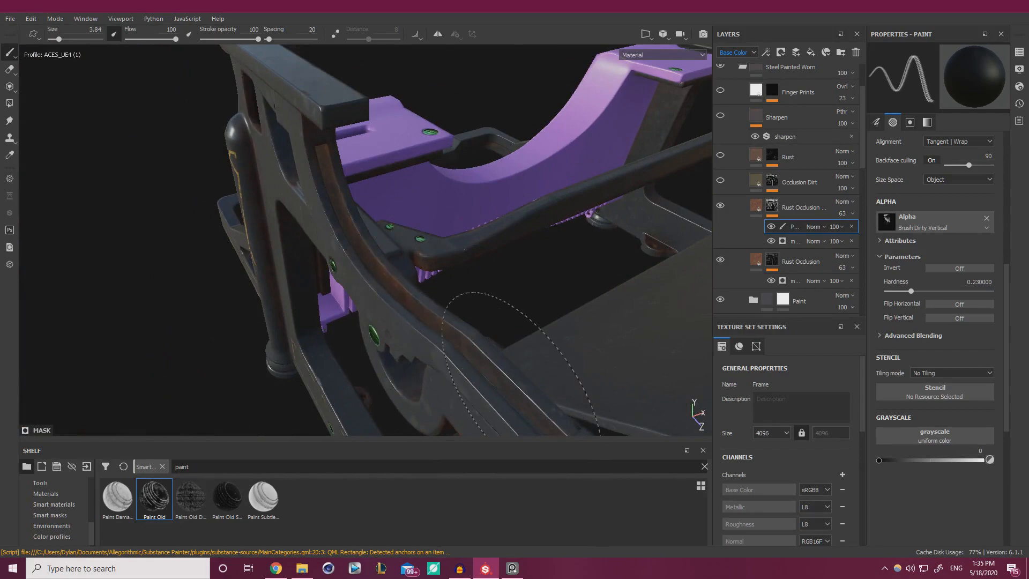
left_click_drag(520, 363, 348, 225, "alt")
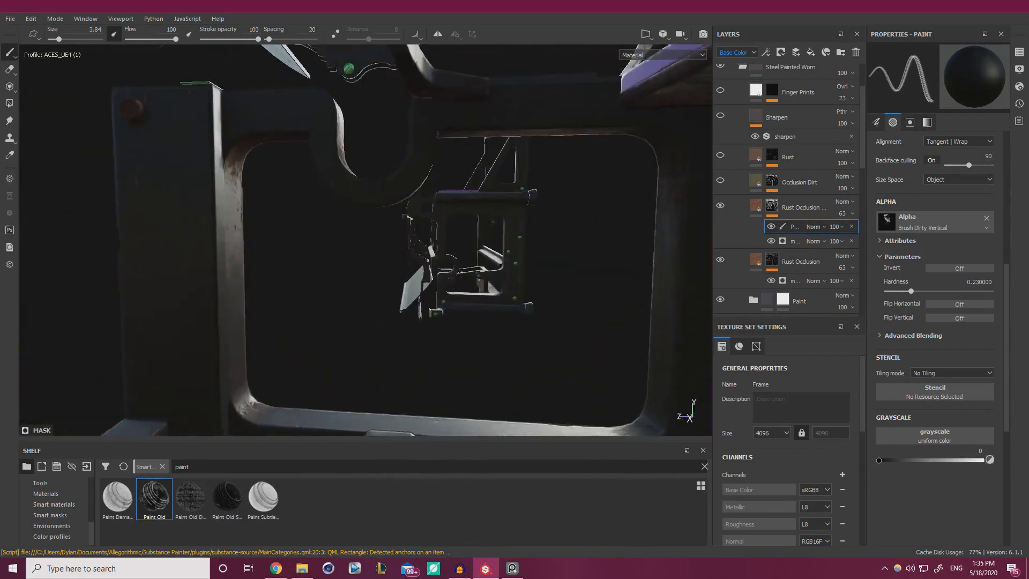
Set the brush size to 9.12 and hardness to 0.135 for the rusty inner upright beside the purple panel.
right_click_drag(349, 225, 429, 230, "shift")
mouse_move(429, 230)
left_mouse_down("alt")
mouse_move(508, 272)
mouse_move(477, 268)
left_mouse_up("alt")
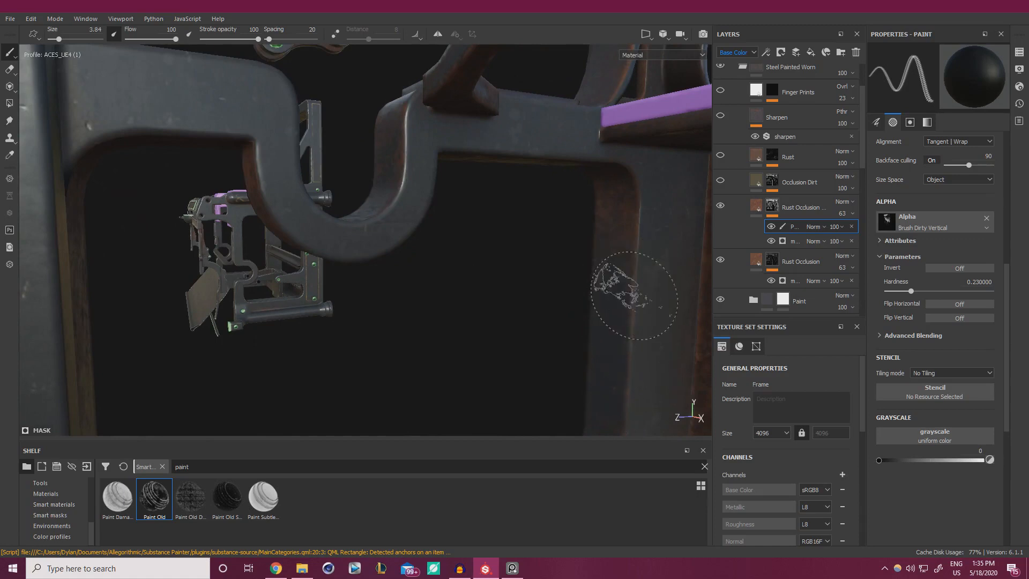
left_click_drag(619, 310, 685, 315, "alt")
middle_click_drag(684, 315, 551, 281, "alt")
right_click_drag(551, 280, 538, 297, "alt")
middle_click_drag(538, 298, 455, 247, "alt")
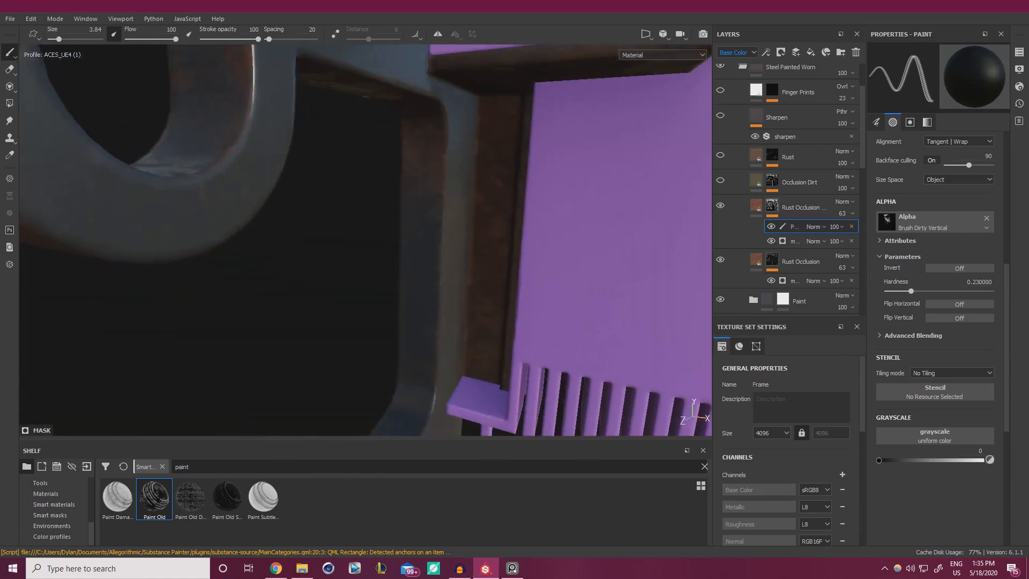
right_click_drag(508, 301, 536, 301, "ctrl")
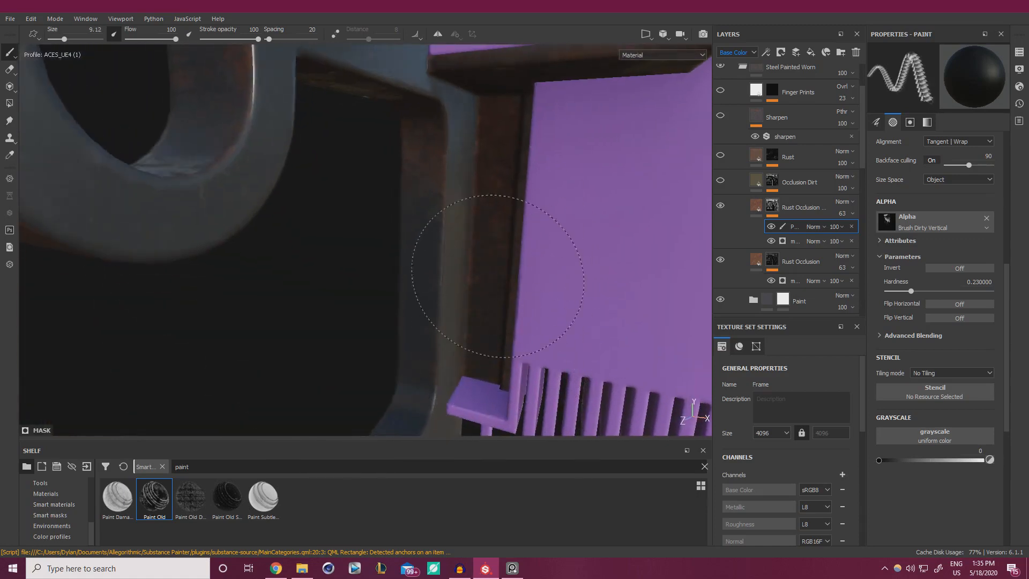
left_click_drag(506, 305, 574, 310, "alt")
right_click_drag(574, 310, 648, 314, "shift")
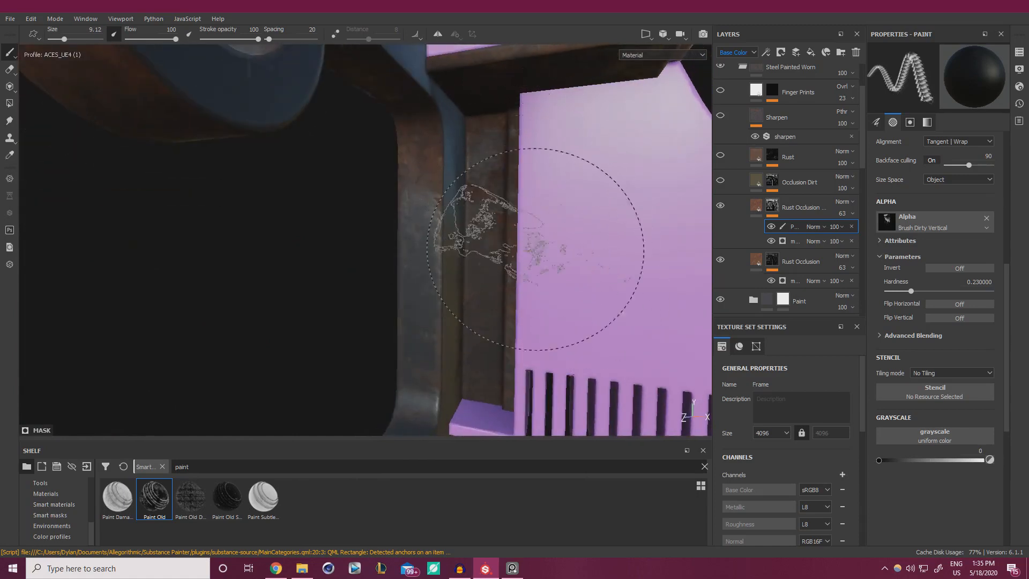
right_click_drag(483, 270, 480, 256, "ctrl")
left_click_drag(497, 240, 497, 225, "ctrl")
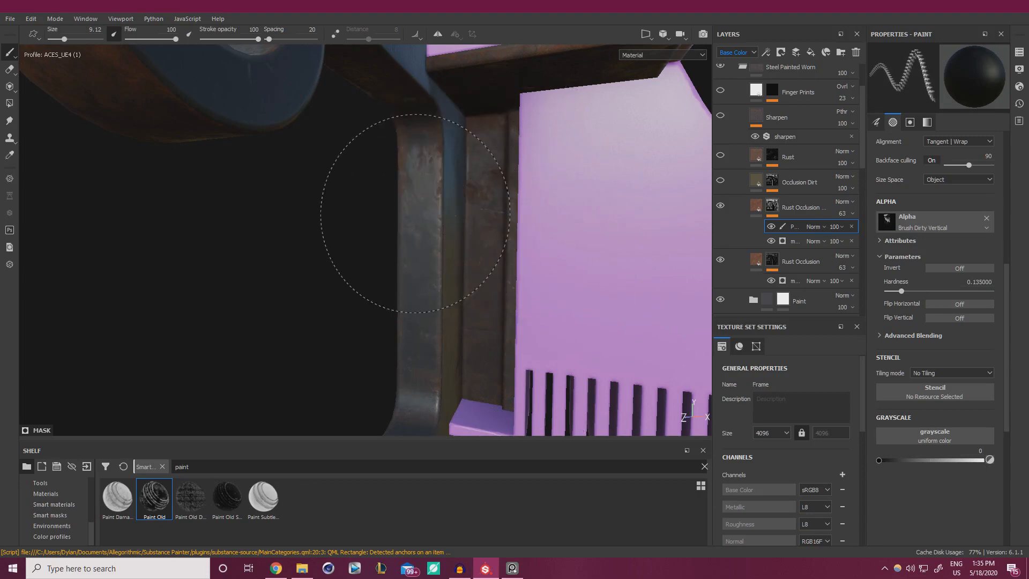
Paint over the rust on the U-shaped bend of the side frame.
mouse_move(472, 238)
left_mouse_down("alt")
mouse_move(321, 282)
mouse_move(369, 283)
mouse_move(311, 176)
left_mouse_up("alt")
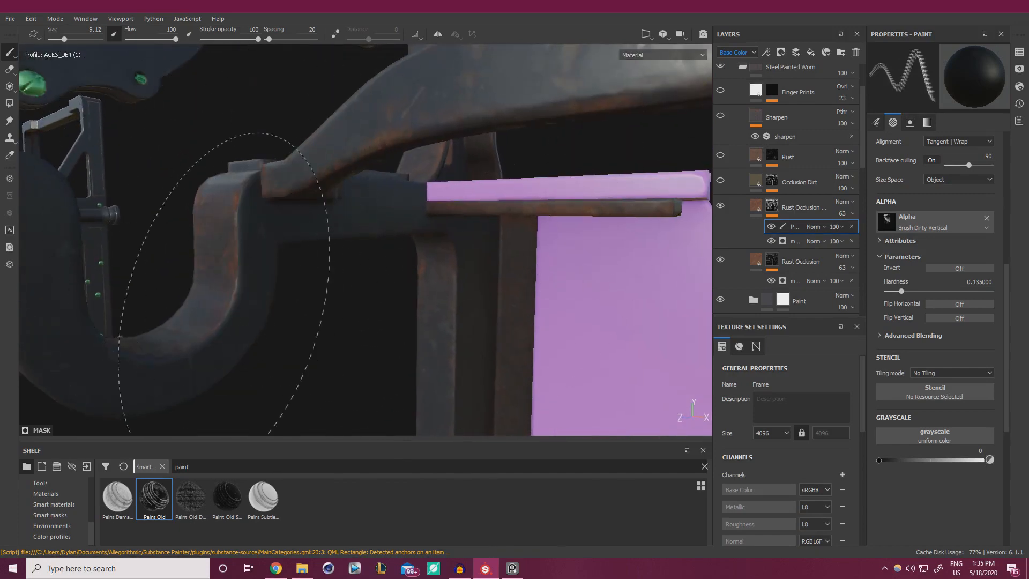
mouse_move(447, 153)
left_mouse_down("alt")
mouse_move(349, 268)
mouse_move(172, 172)
mouse_move(558, 230)
mouse_move(537, 184)
left_mouse_up("alt")
right_click_drag(537, 183, 491, 184, "shift")
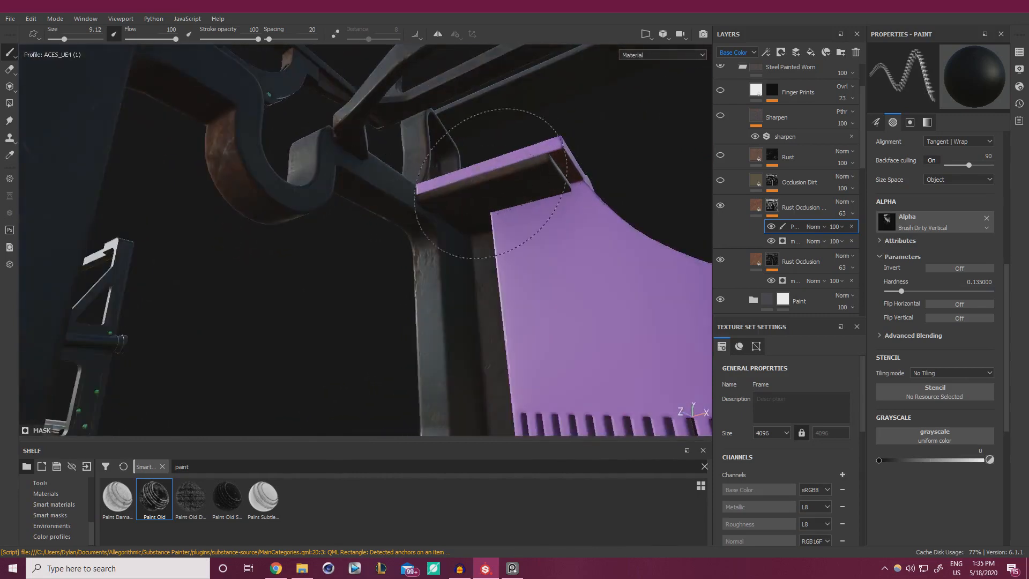
mouse_move(223, 144)
left_mouse_down()
mouse_move(218, 208)
mouse_move(480, 209)
mouse_move(315, 246)
mouse_move(394, 143)
left_mouse_up()
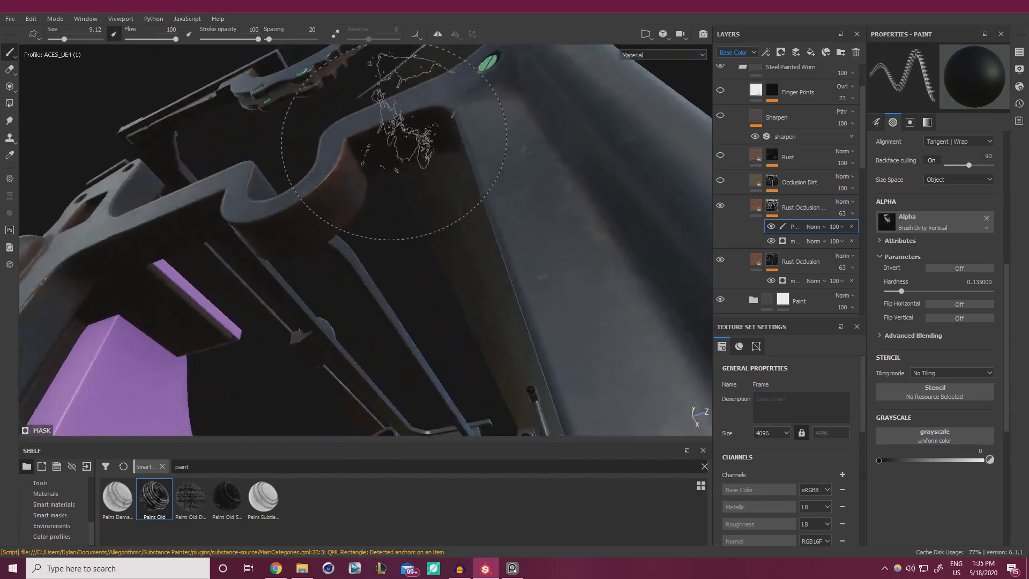
left_click_drag(321, 325, 339, 366, "alt")
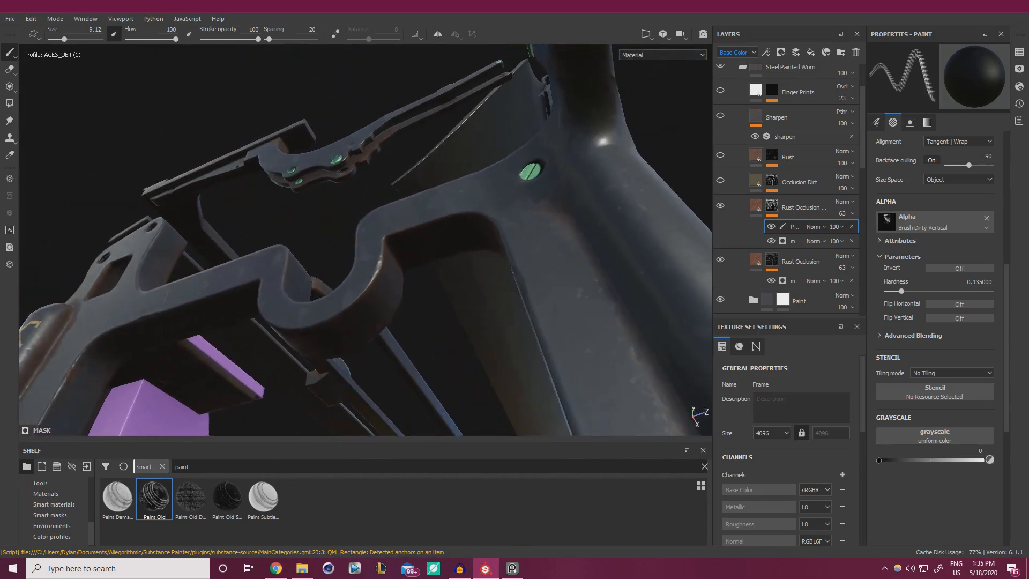
Examine the rust on the front base frame and the triangular brace beside the slotted purple panel.
mouse_move(333, 225)
left_mouse_down("alt")
mouse_move(375, 301)
mouse_move(455, 268)
mouse_move(466, 230)
left_mouse_up("alt")
right_click_drag(466, 229, 322, 268, "alt")
middle_click_drag(323, 267, 338, 257, "alt")
mouse_move(339, 257)
left_mouse_down("alt")
mouse_move(455, 239)
mouse_move(553, 262)
mouse_move(332, 256)
left_mouse_up("alt")
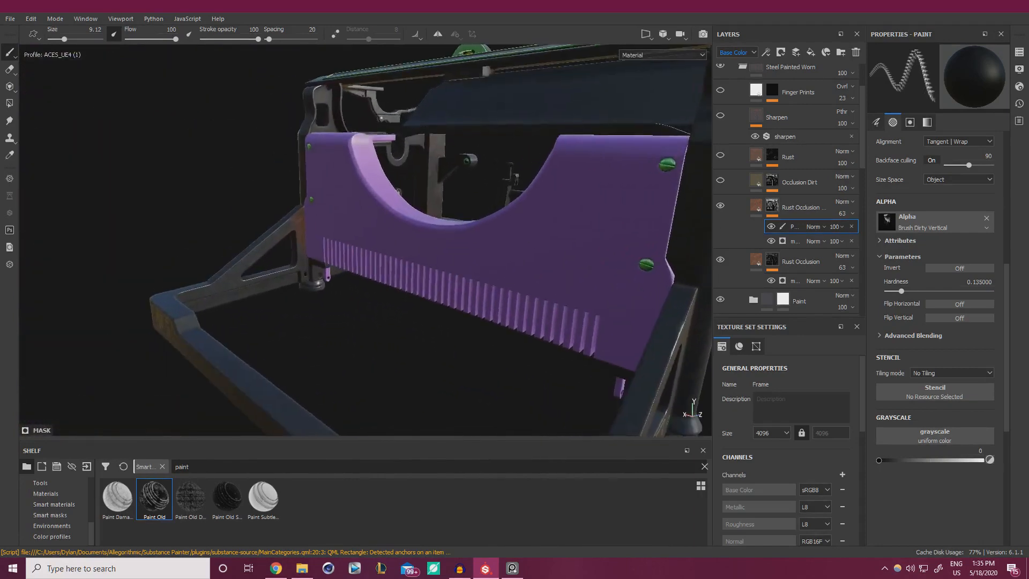
right_click_drag(332, 256, 364, 257, "alt")
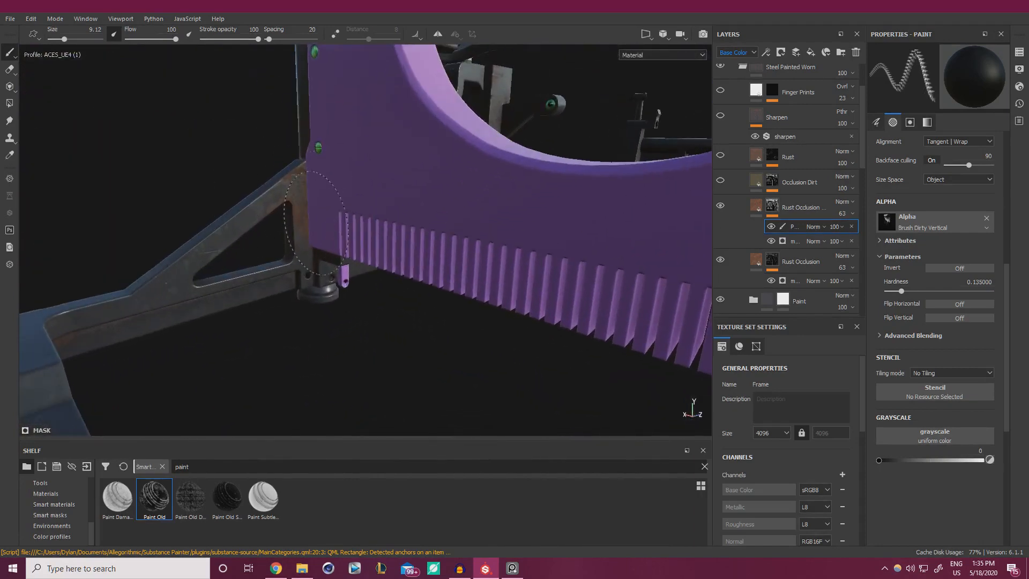
left_click_drag(324, 191, 538, 219, "alt")
right_click_drag(538, 218, 558, 229, "shift")
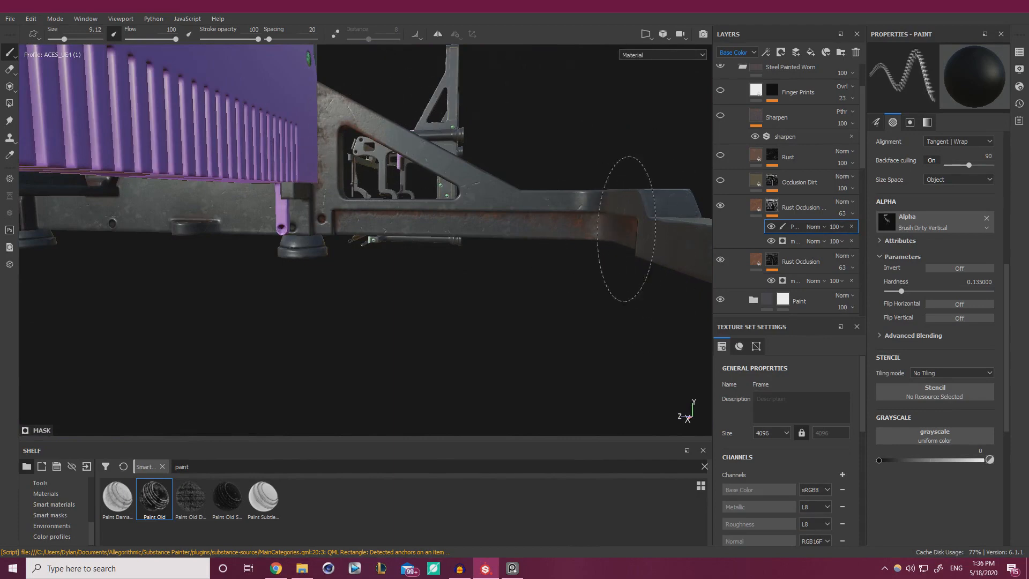
Inspect the rust inside the triangular brace's cutout from the outer side of the frame.
right_click_drag(472, 246, 300, 241, "alt")
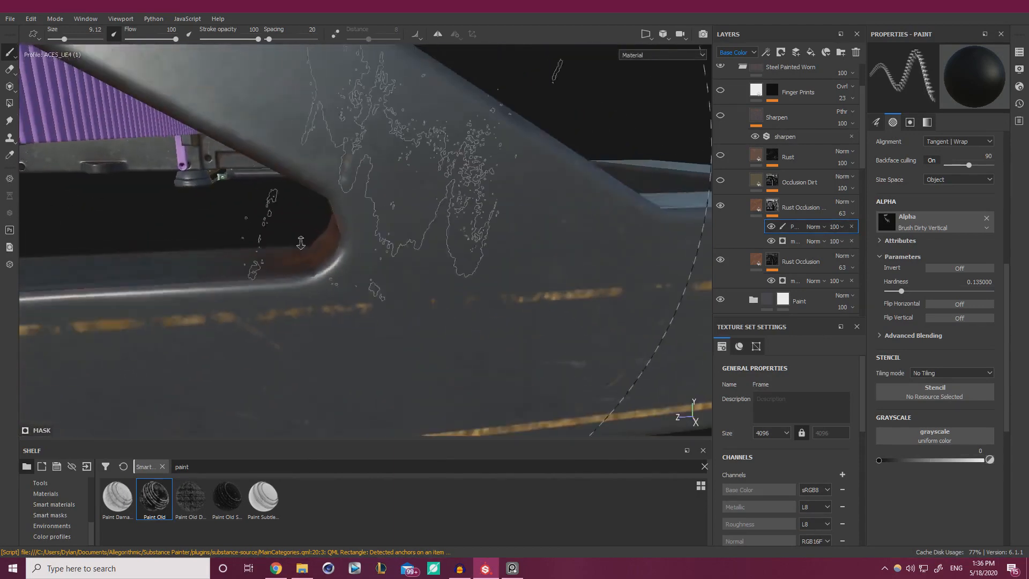
mouse_move(301, 241)
left_mouse_down("alt")
mouse_move(263, 251)
mouse_move(390, 212)
left_mouse_up("alt")
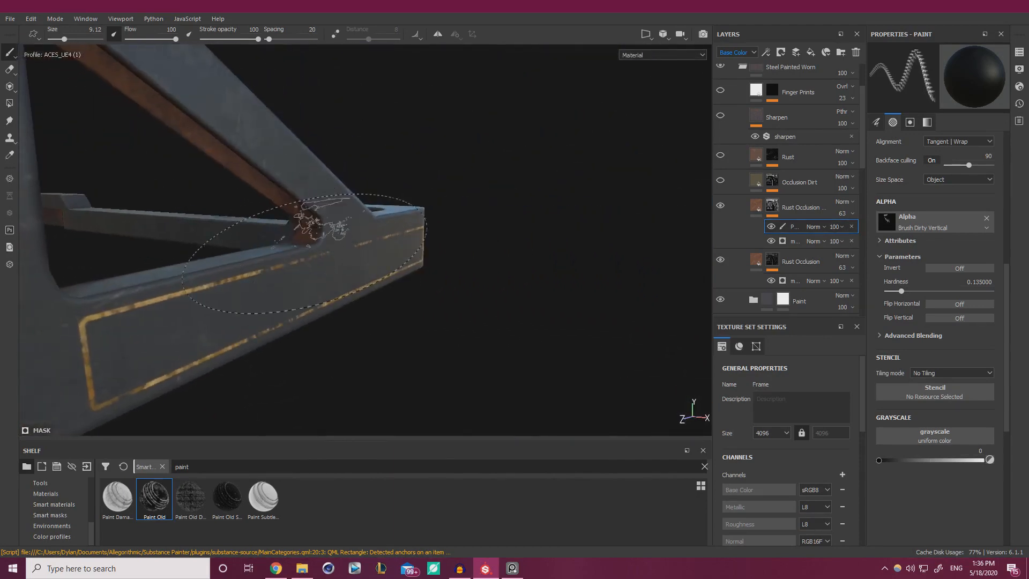
left_click_drag(310, 225, 345, 231, "alt")
left_click_drag(258, 218, 236, 102, "alt")
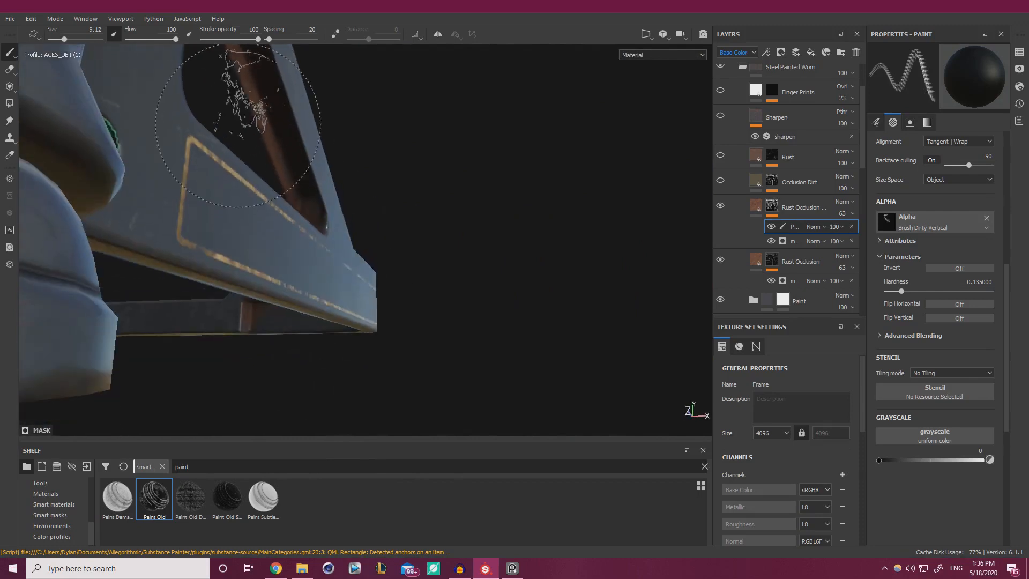
left_click_drag(304, 169, 277, 211, "alt")
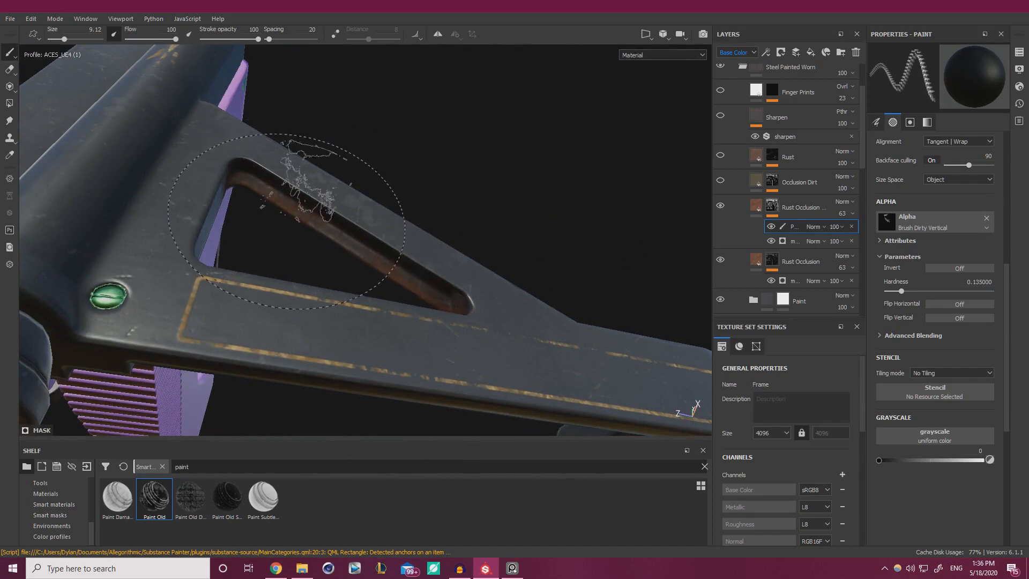
In the upper Rust Occlusion mask's generator, set Level to 0.37, Contrast to 0.66 and Grunge to 0.16.
scroll(328, 273, "down", 8)
mouse_move(343, 185)
left_mouse_down("alt")
mouse_move(328, 270)
mouse_move(374, 304)
mouse_move(428, 292)
left_mouse_up("alt")
scroll(455, 241, "up", 8)
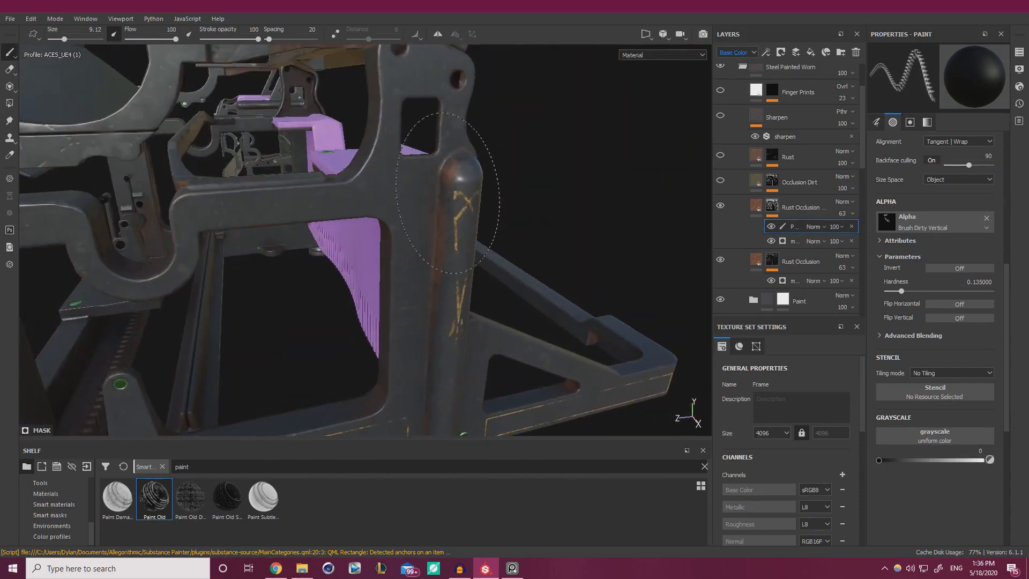
left_click(791, 241)
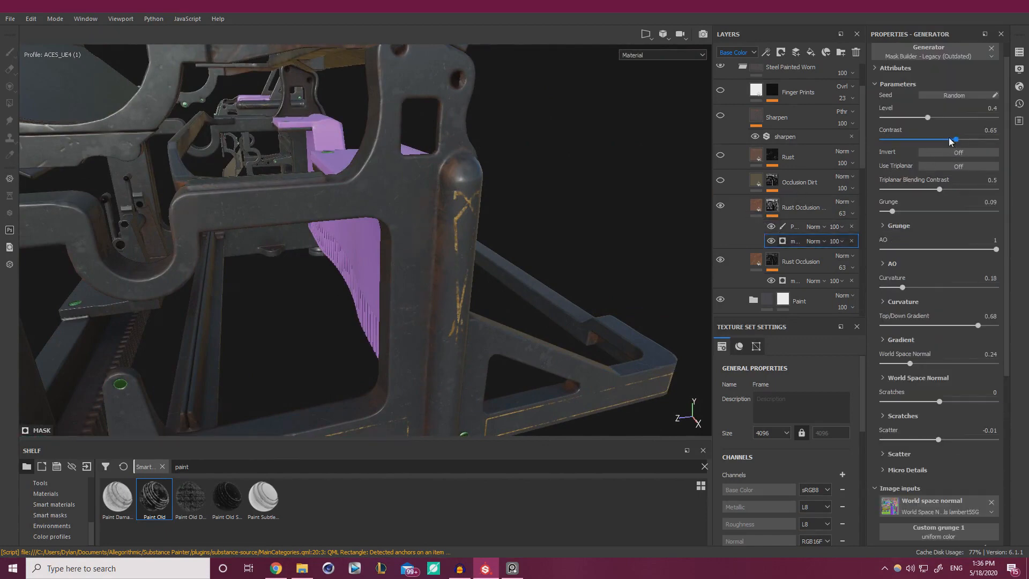
scroll(404, 207, "down", 3)
left_click_drag(404, 207, 588, 191, "alt")
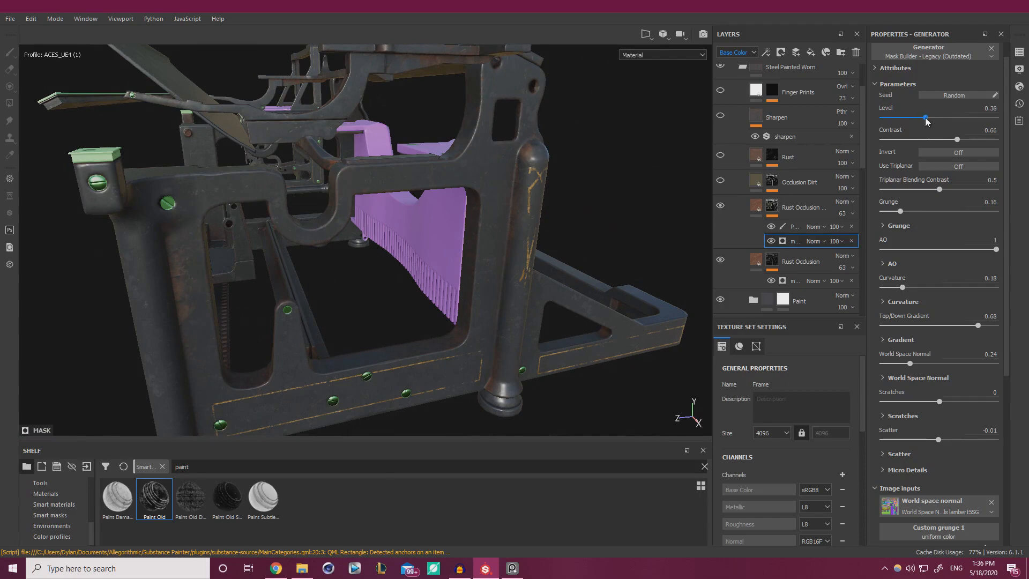
left_click_drag(537, 210, 528, 185, "alt")
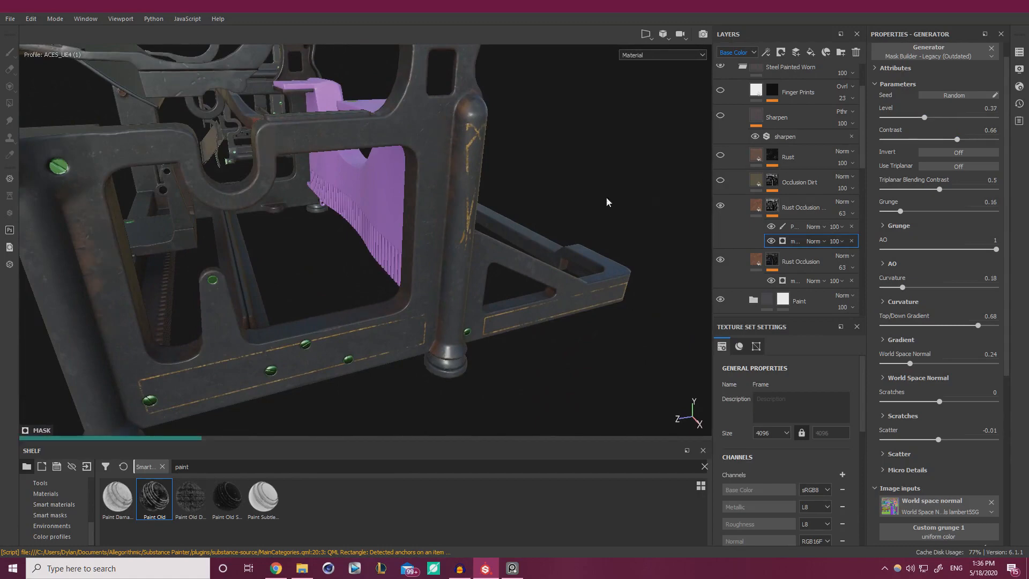
Reselect the upper Rust Occlusion mask's Paint effect and inspect the side frame's large opening and the gold-lined triangular brace.
left_click_drag(476, 215, 381, 201, "alt")
middle_click_drag(381, 201, 621, 232, "alt")
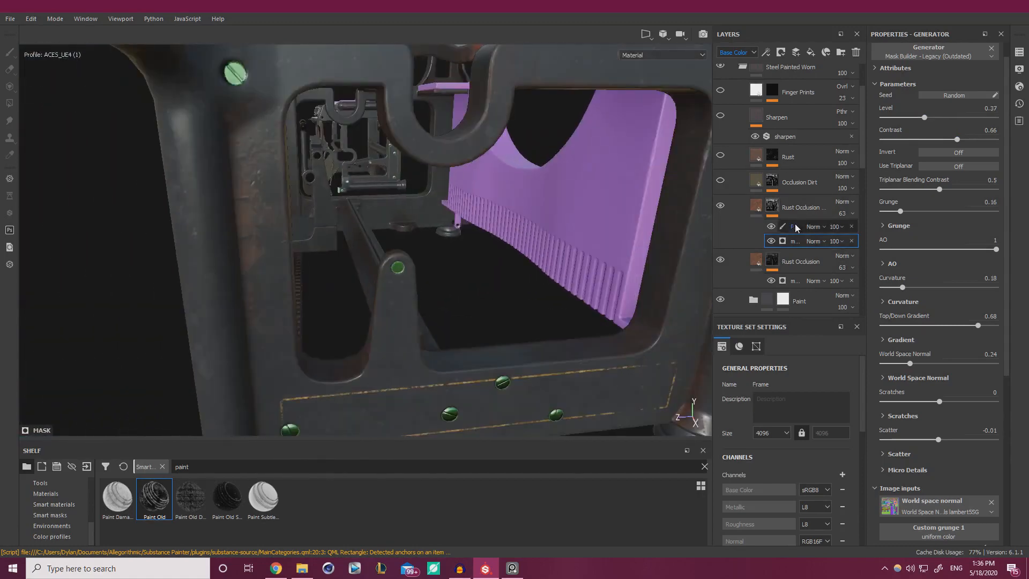
left_click(796, 227)
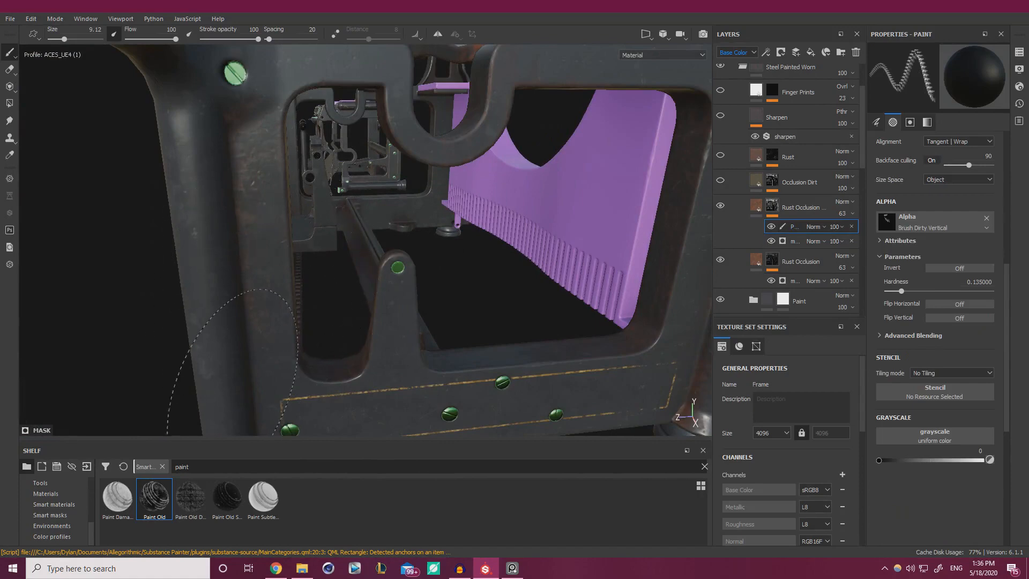
left_click_drag(343, 316, 332, 276, "alt")
right_click_drag(333, 276, 220, 230, "alt")
mouse_move(221, 230)
left_mouse_down("alt")
mouse_move(187, 231)
mouse_move(236, 234)
left_mouse_up("alt")
middle_click_drag(670, 287, 549, 283, "alt")
right_click_drag(440, 265, 485, 275, "alt")
mouse_move(485, 275)
left_mouse_down("alt")
mouse_move(399, 246)
mouse_move(331, 294)
left_mouse_up("alt")
right_click_drag(327, 256, 415, 263, "alt")
middle_click_drag(697, 263, 634, 265, "alt")
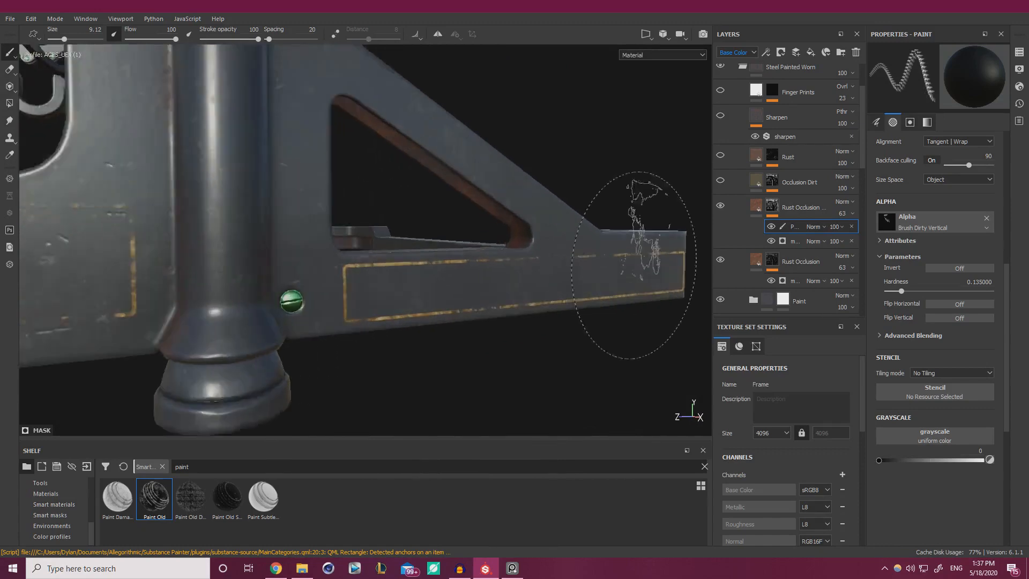
left_click_drag(634, 264, 668, 267, "alt")
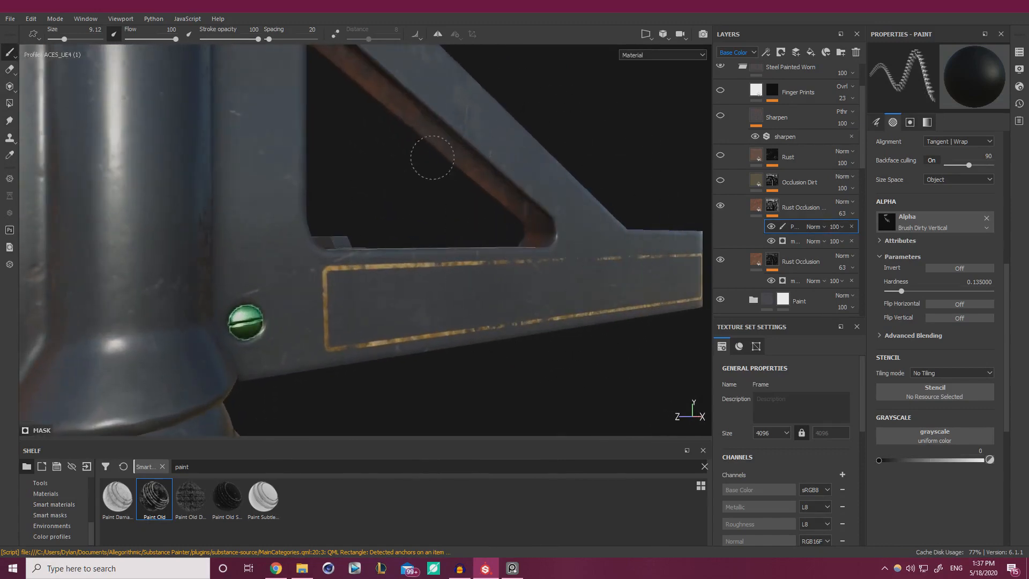
Examine the opposite side frame, from its lower gold-lined rail up to the rounded post with the gold X ornament.
right_click_drag(482, 181, 300, 185, "alt")
left_click_drag(300, 185, 461, 193, "alt")
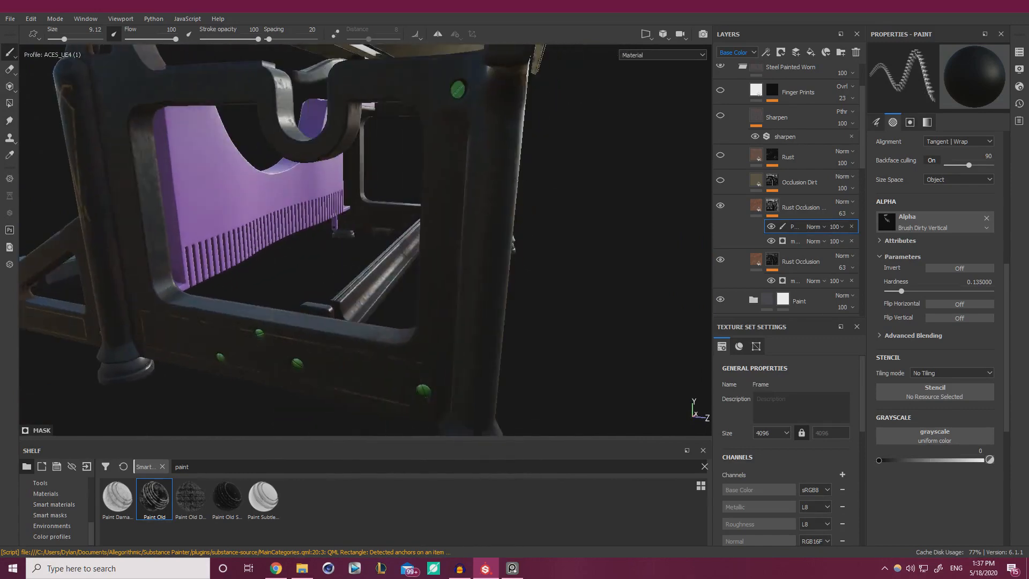
right_click_drag(429, 185, 457, 183, "alt")
left_click_drag(349, 189, 456, 200, "alt")
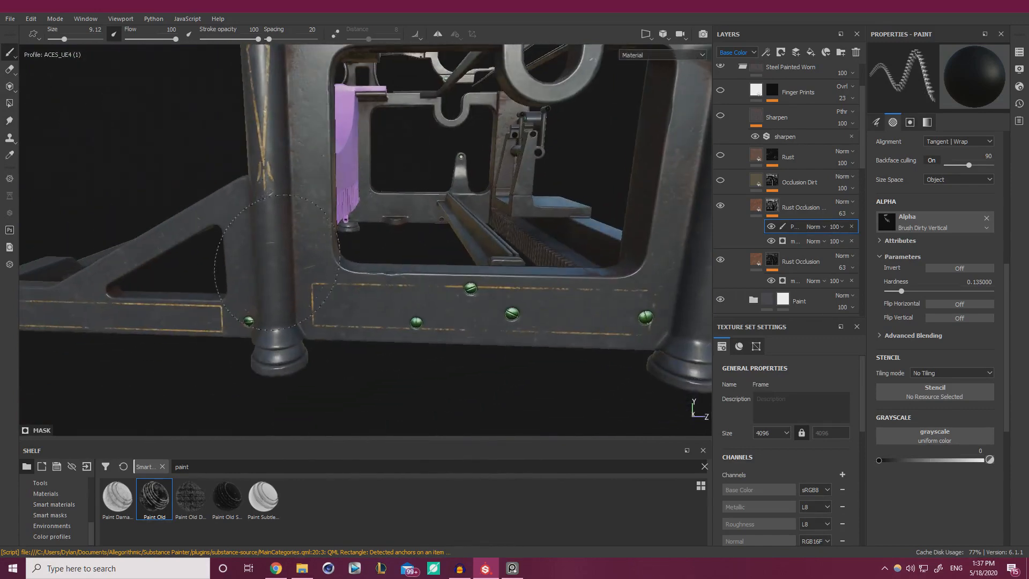
left_click_drag(322, 281, 333, 310, "alt")
middle_click_drag(322, 97, 382, 204, "alt")
right_click_drag(382, 203, 453, 255, "alt")
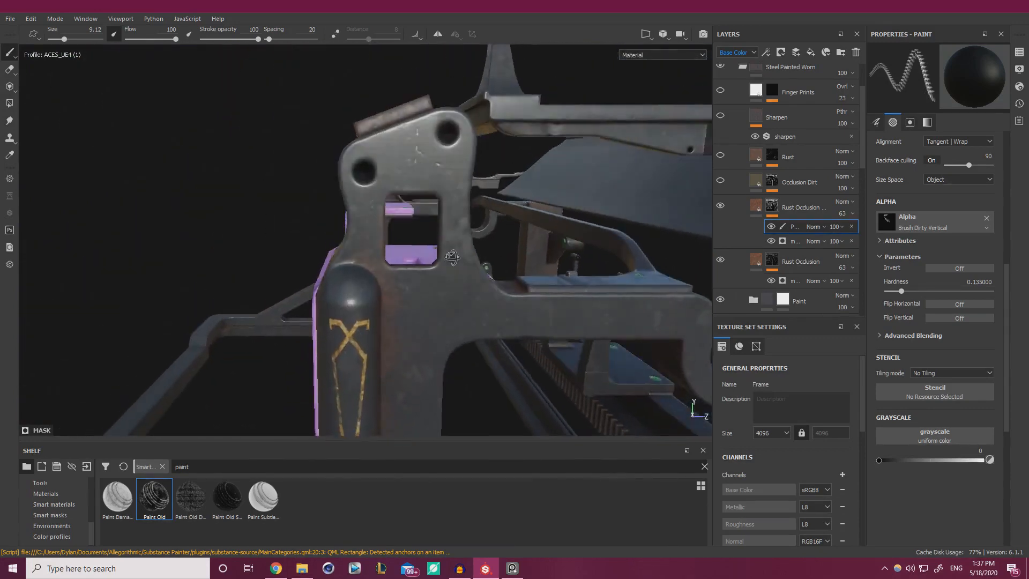
left_click_drag(453, 255, 355, 301, "alt")
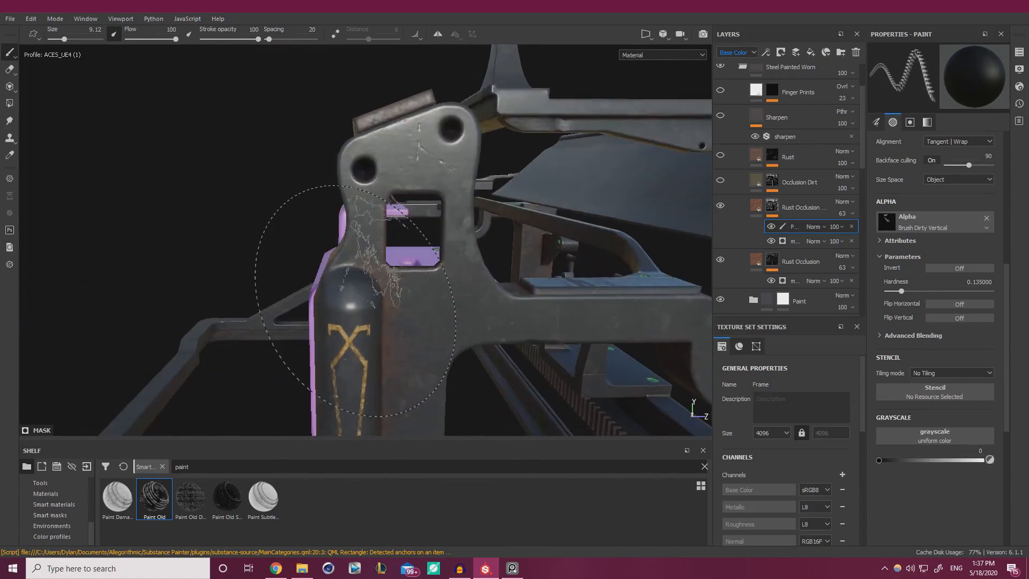
Inspect the rust around the rounded post's square opening and out to the purple comb panel and triangular brace.
right_click_drag(400, 312, 459, 305, "alt")
middle_click_drag(348, 396, 406, 256, "alt")
left_click_drag(406, 256, 394, 301, "alt")
right_click_drag(394, 300, 461, 279, "shift")
left_click_drag(418, 257, 683, 242, "alt")
middle_click_drag(391, 257, 568, 356, "alt")
left_click_drag(288, 179, 349, 207, "alt")
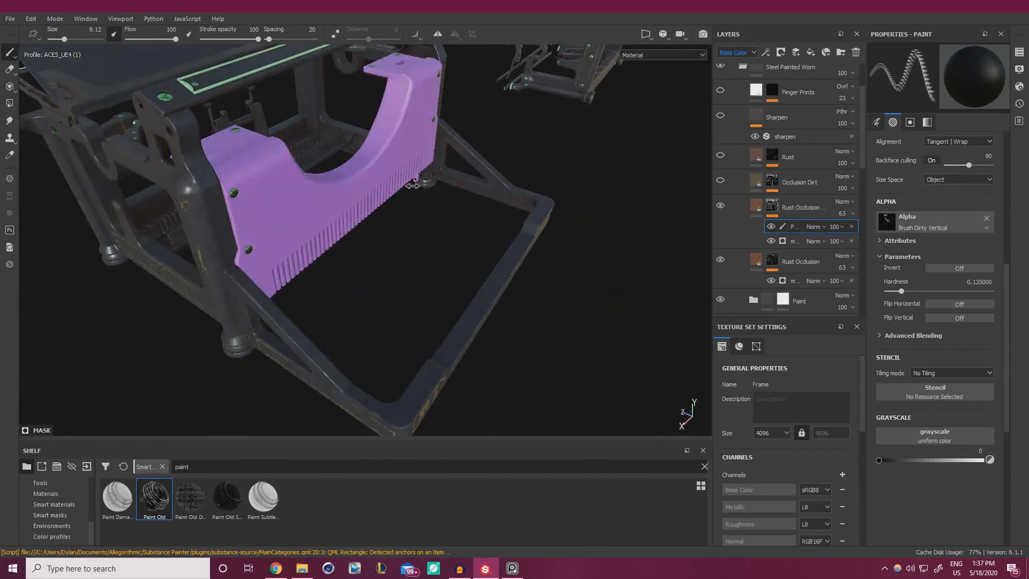
Examine the side frame's U-shaped notch, the green-capped post beside it and the thin arm behind.
middle_click_drag(343, 210, 430, 213, "alt")
left_click_drag(430, 213, 638, 160, "alt")
right_click_drag(439, 252, 515, 252, "alt")
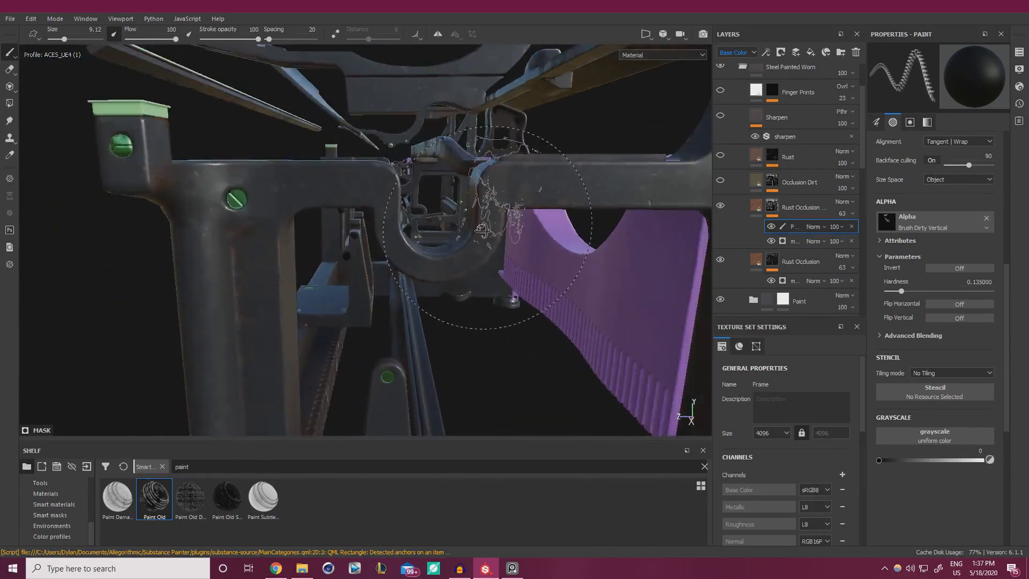
left_click_drag(514, 252, 355, 164, "alt")
left_click_drag(478, 279, 600, 236, "alt")
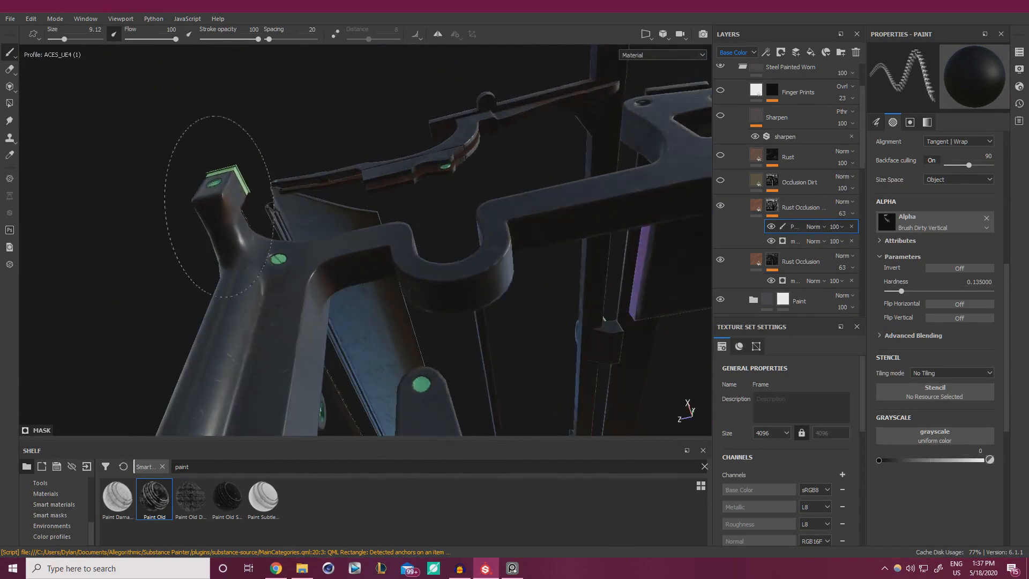
mouse_move(235, 223)
left_mouse_down("alt")
mouse_move(333, 238)
mouse_move(463, 193)
mouse_move(482, 239)
mouse_move(383, 310)
left_mouse_up("alt")
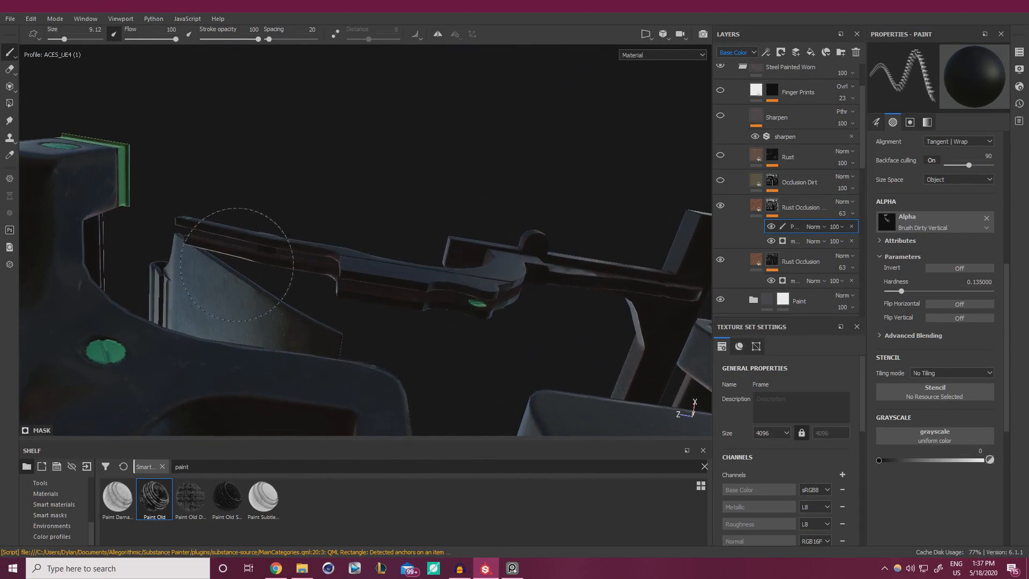
mouse_move(503, 298)
left_mouse_down("alt")
mouse_move(539, 241)
mouse_move(483, 269)
mouse_move(536, 300)
mouse_move(569, 343)
mouse_move(477, 211)
left_mouse_up("alt")
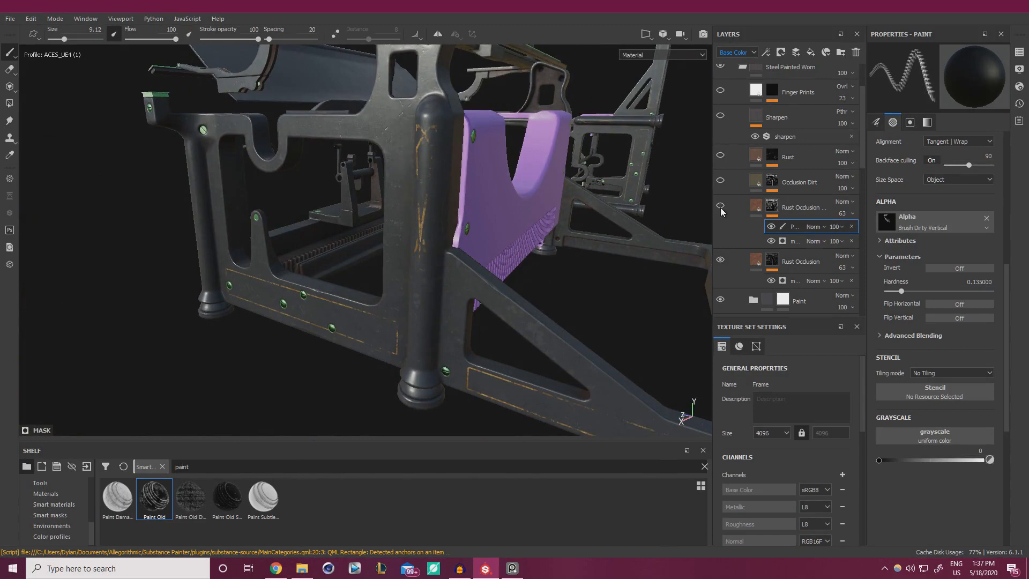
Inspect the occlusion rust on the upright bracket behind the slotted corner of the purple panel.
right_click_drag(409, 177, 370, 214, "alt")
left_click_drag(536, 214, 407, 225, "alt")
right_click_drag(579, 241, 478, 237, "alt")
left_click_drag(474, 219, 434, 236, "alt")
right_click_drag(435, 236, 589, 230, "alt")
middle_click_drag(592, 231, 472, 209, "alt")
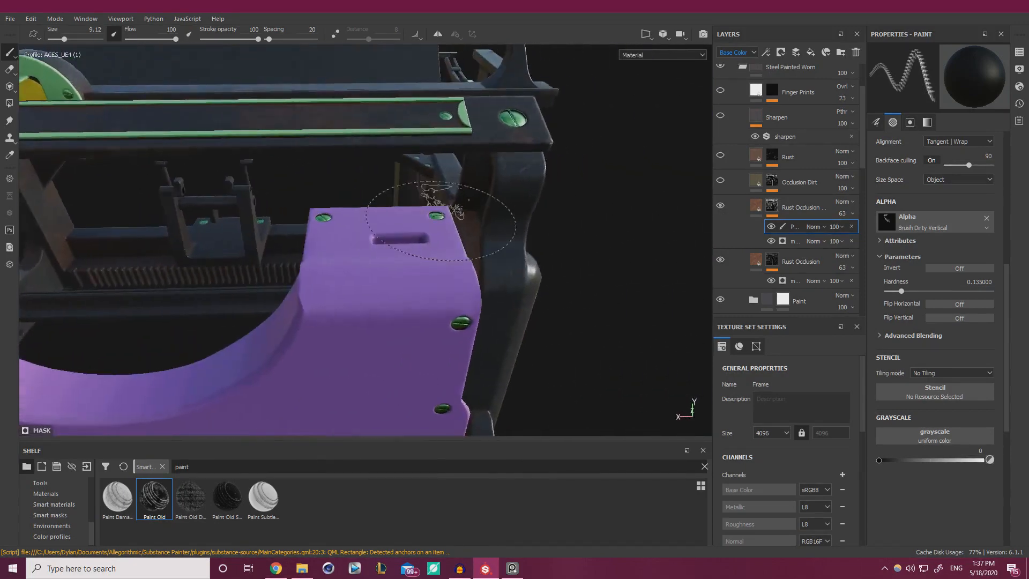
left_click_drag(429, 198, 490, 195, "alt")
mouse_move(472, 211)
right_mouse_down("alt")
mouse_move(501, 226)
mouse_move(467, 247)
right_mouse_up("alt")
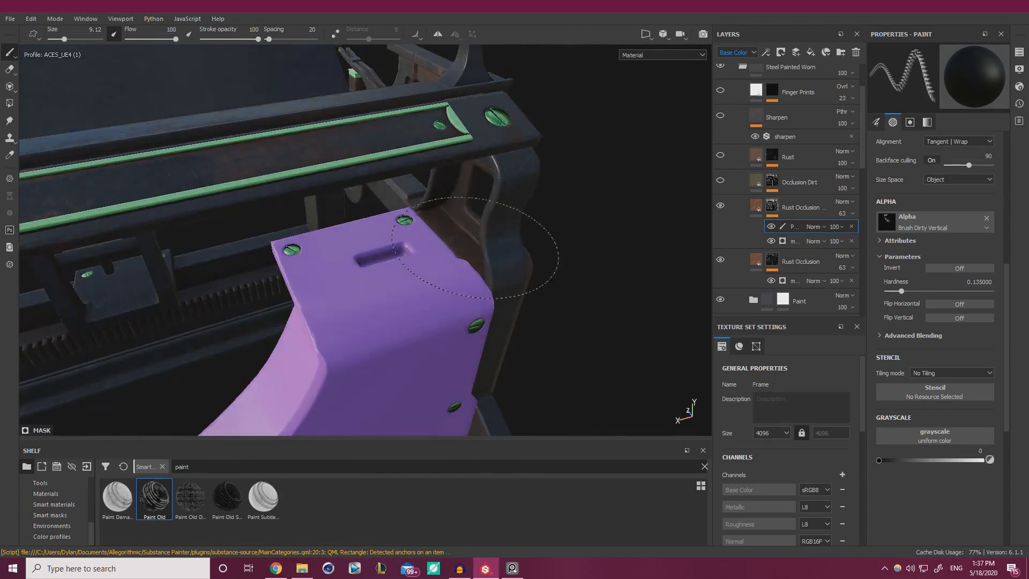
left_click_drag(475, 248, 510, 217, "alt")
left_click_drag(409, 287, 469, 252, "alt")
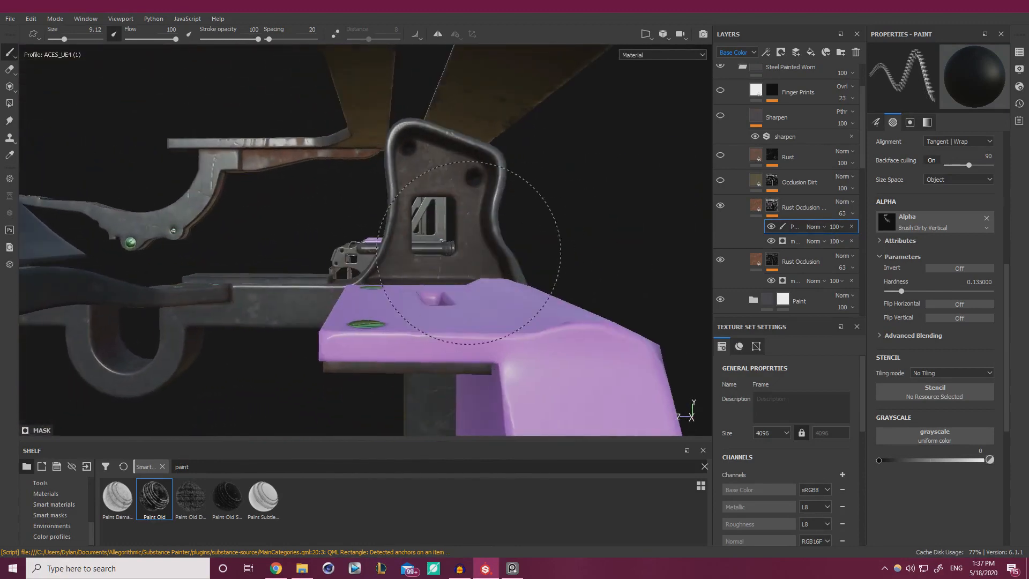
Examine the rust along the curved arm and rail beside the purple panel.
left_click_drag(438, 180, 352, 198, "alt")
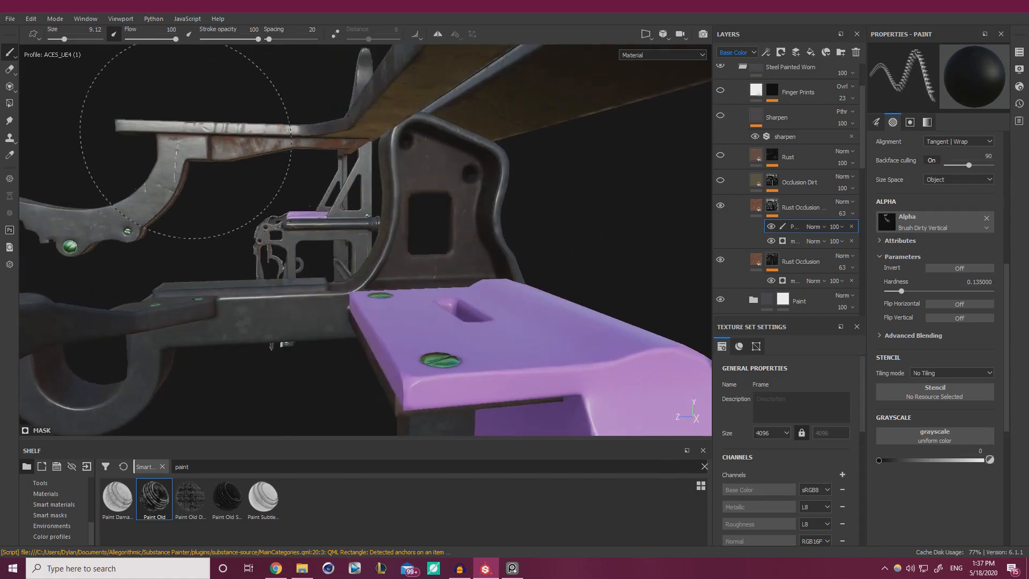
mouse_move(161, 104)
left_mouse_down("alt")
mouse_move(396, 166)
mouse_move(448, 283)
left_mouse_up("alt")
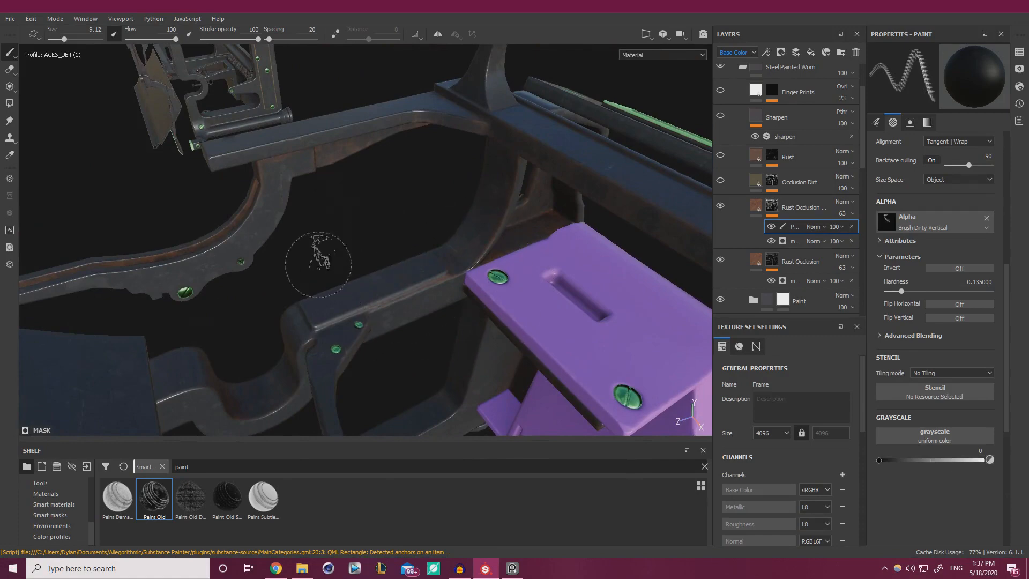
left_click_drag(318, 265, 369, 220, "alt")
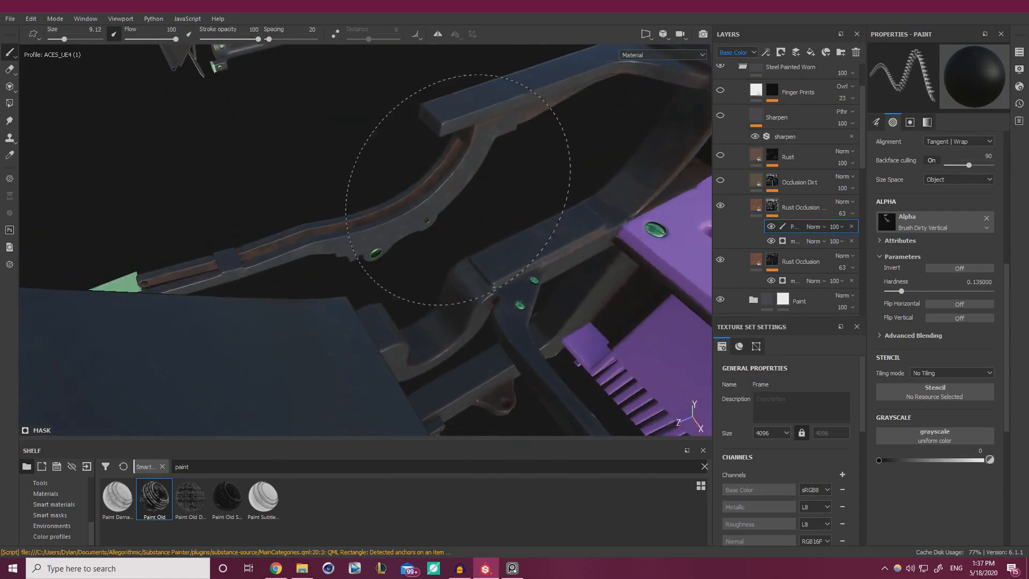
mouse_move(194, 246)
left_mouse_down("alt")
mouse_move(340, 175)
mouse_move(322, 203)
mouse_move(241, 146)
left_mouse_up("alt")
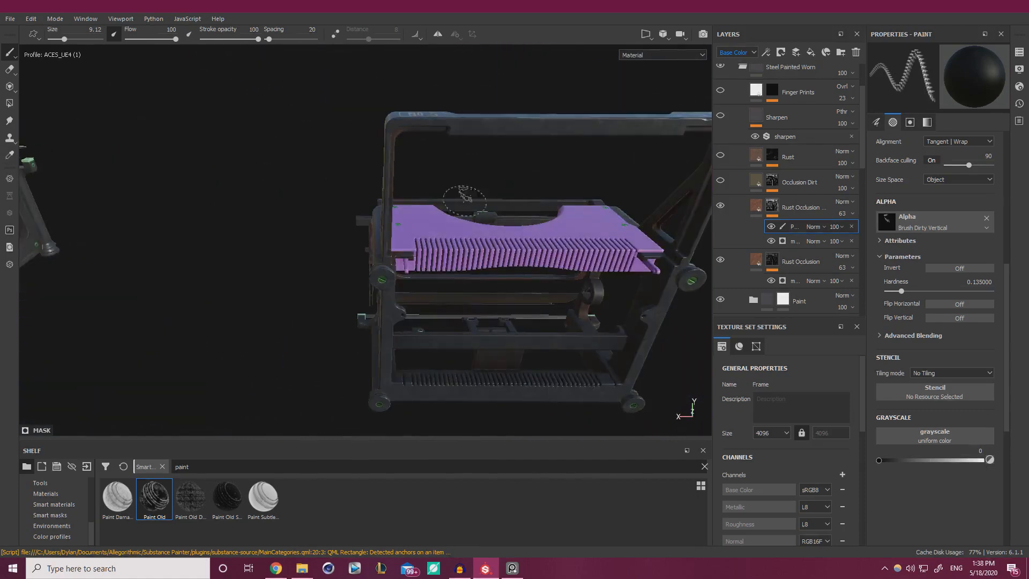
Change the mask brush's alpha to Brush Paint Circular for the inner frame corner beneath the purple comb panel.
mouse_move(469, 192)
left_mouse_down("alt")
mouse_move(487, 194)
mouse_move(495, 166)
left_mouse_up("alt")
right_click_drag(495, 166, 588, 264, "alt")
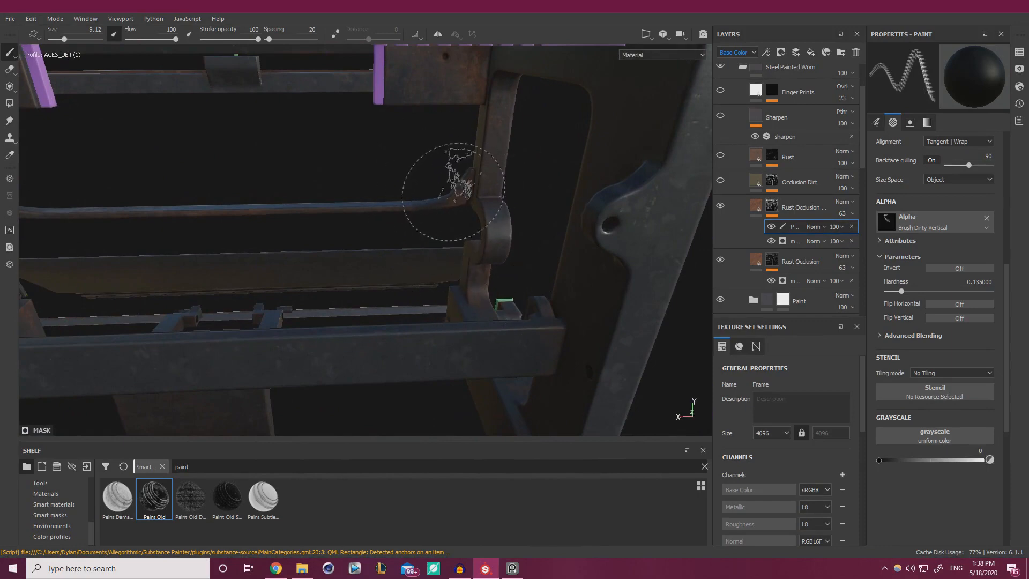
mouse_move(459, 184)
left_mouse_down("alt")
mouse_move(459, 202)
mouse_move(464, 161)
left_mouse_up("alt")
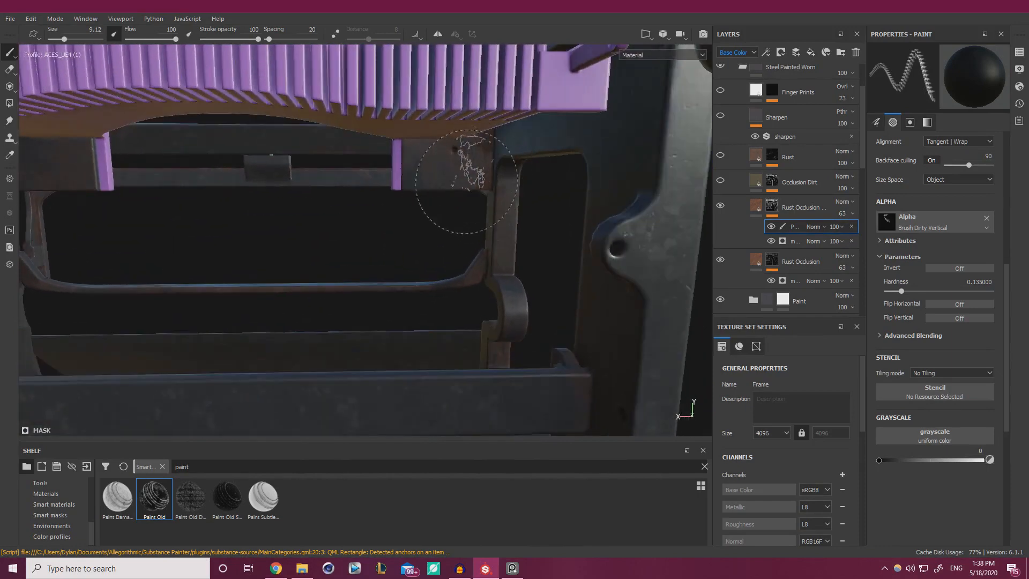
left_click(935, 222)
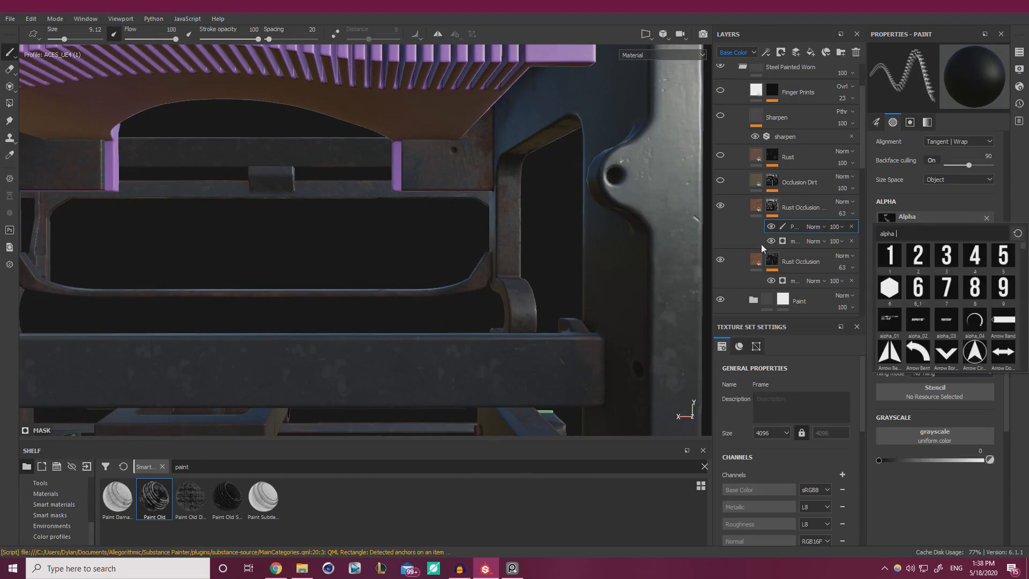
scroll(951, 311, "down", 3)
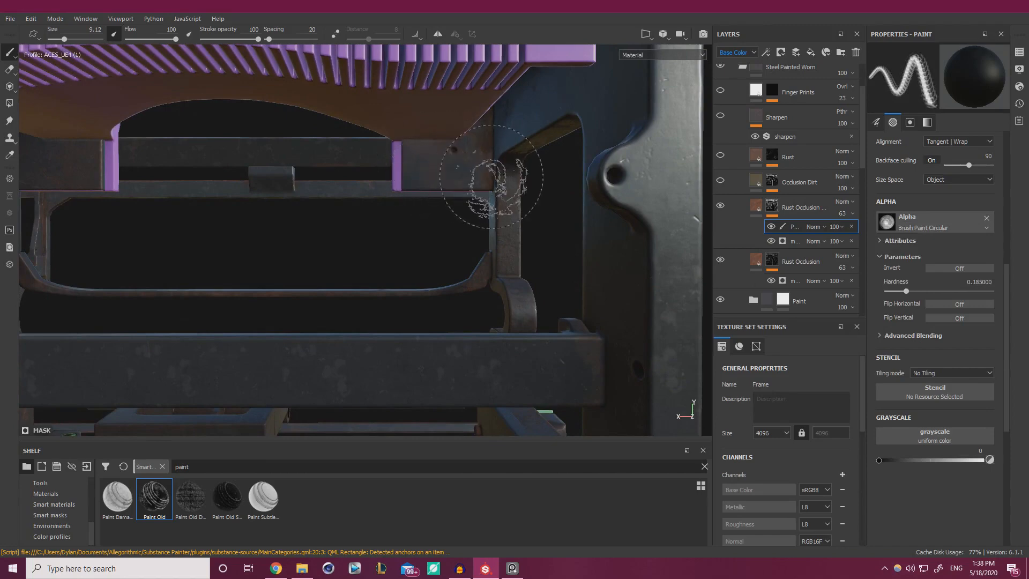
Examine the rust on the inner crossbars and curved rod beneath the comb panel, from one side to the other.
middle_click_drag(297, 212, 678, 245, "alt")
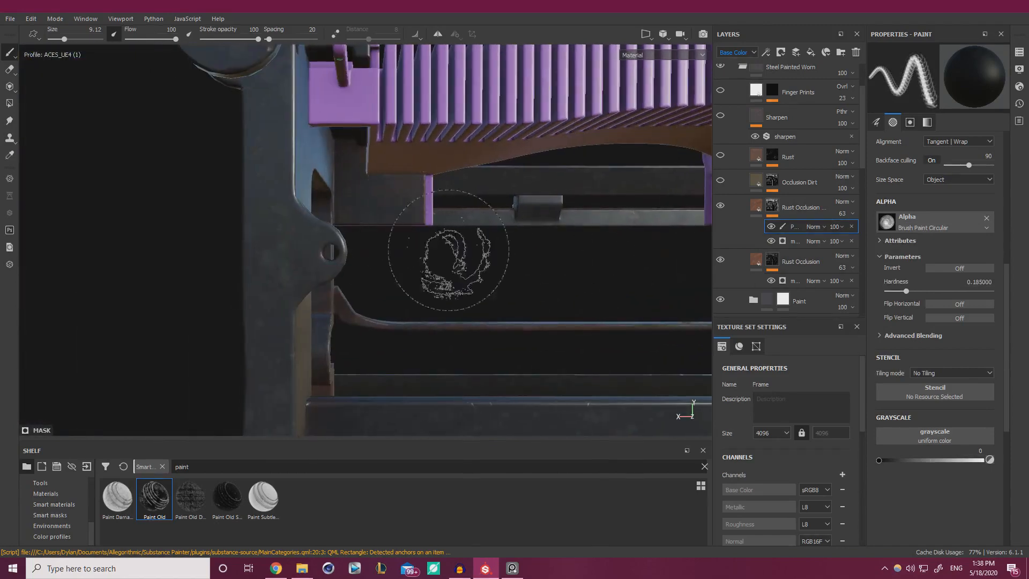
left_click_drag(437, 265, 284, 343, "alt")
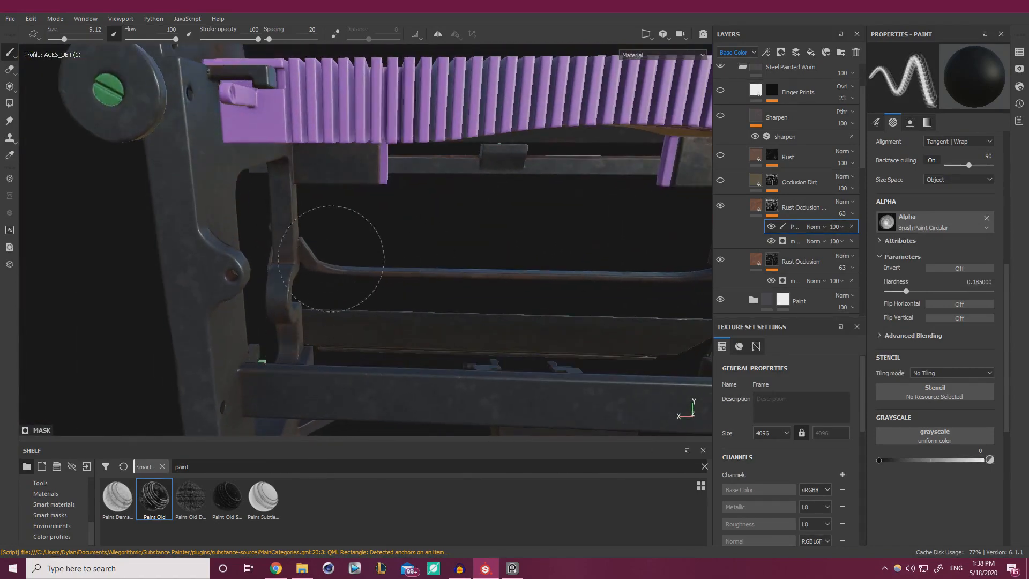
mouse_move(461, 268)
left_mouse_down("alt")
mouse_move(420, 243)
mouse_move(379, 246)
left_mouse_up("alt")
left_click_drag(448, 264, 409, 250, "alt")
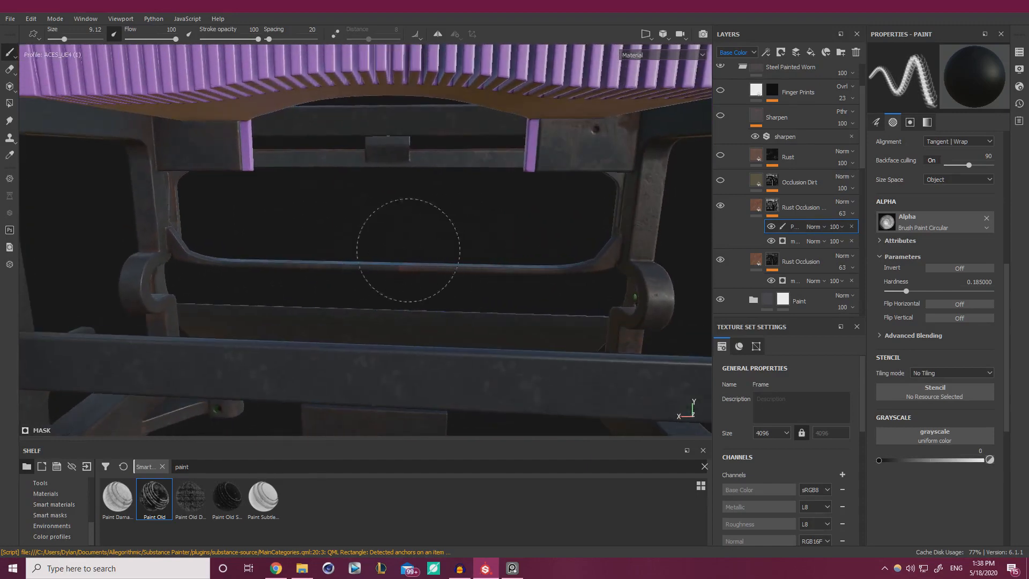
left_click_drag(592, 298, 413, 333, "alt")
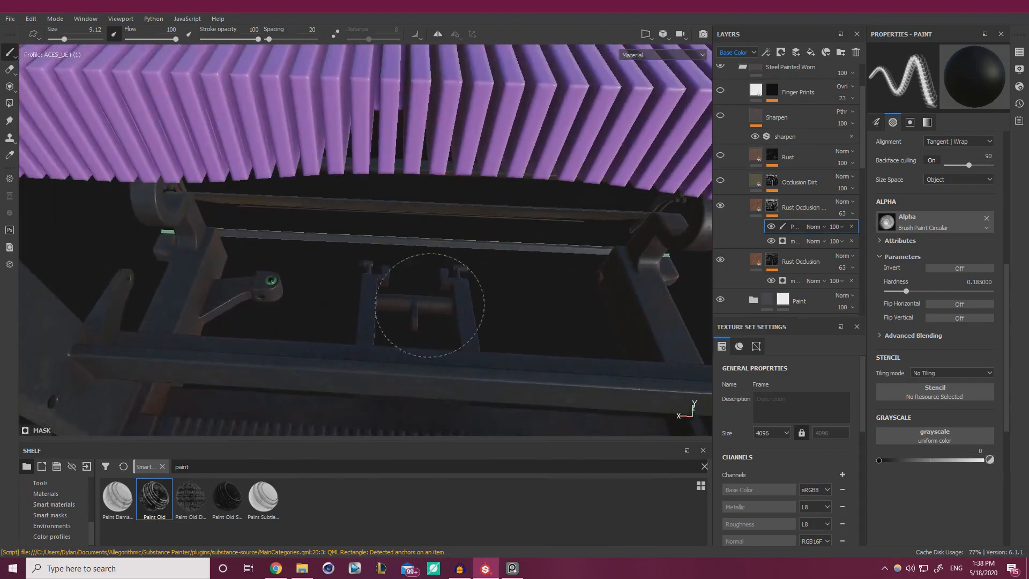
left_click_drag(381, 272, 194, 352, "alt")
left_click_drag(390, 351, 569, 333, "alt")
mouse_move(621, 294)
left_mouse_down("alt")
mouse_move(191, 182)
mouse_move(519, 207)
mouse_move(328, 179)
mouse_move(429, 153)
mouse_move(405, 172)
mouse_move(397, 201)
mouse_move(306, 233)
left_mouse_up("alt")
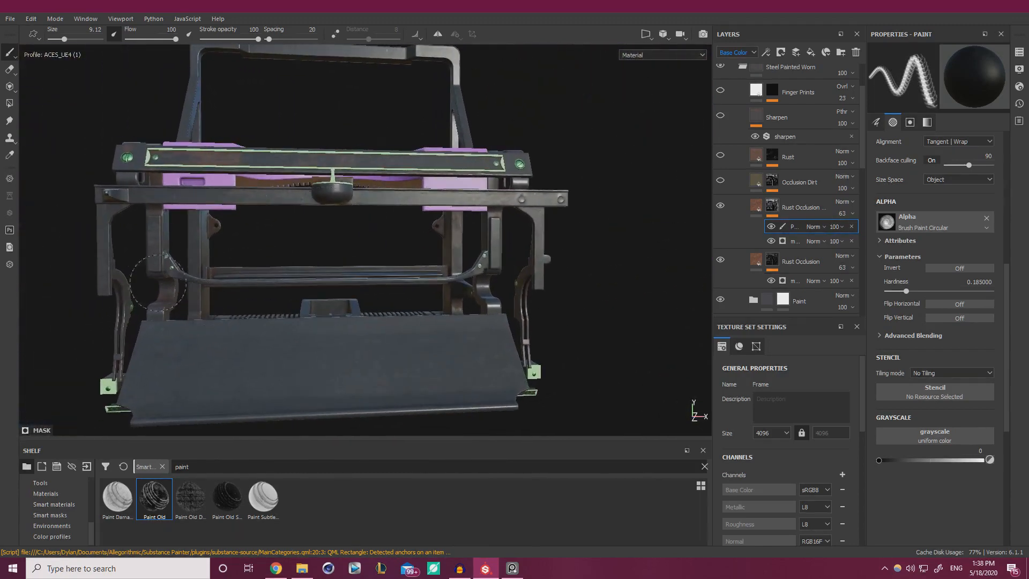
Toggle the upper Rust Occlusion layer's visibility to compare the frame with and without its rust.
left_click_drag(670, 255, 762, 234, "alt")
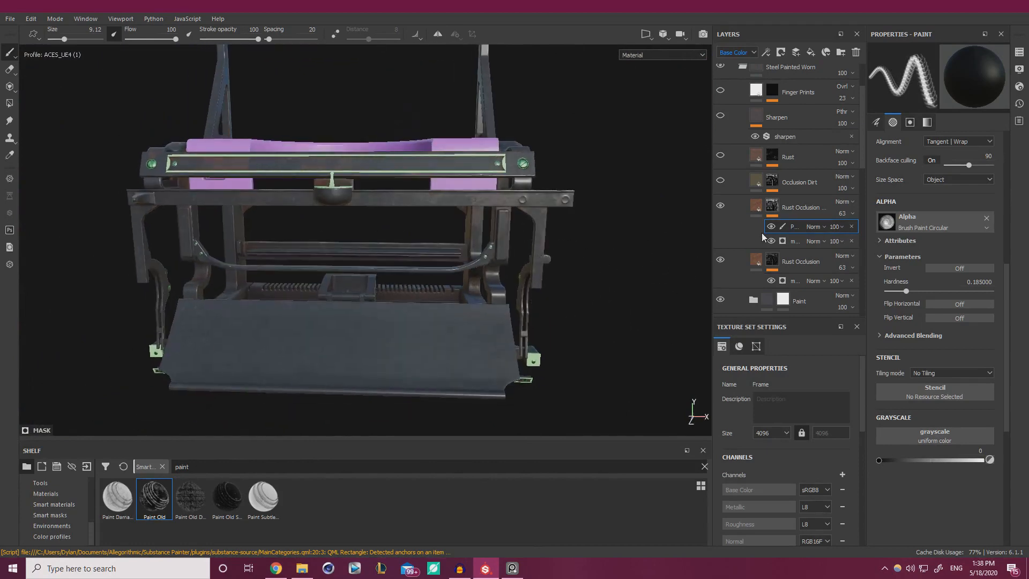
left_click(723, 206)
left_click(723, 206)
left_click(722, 206)
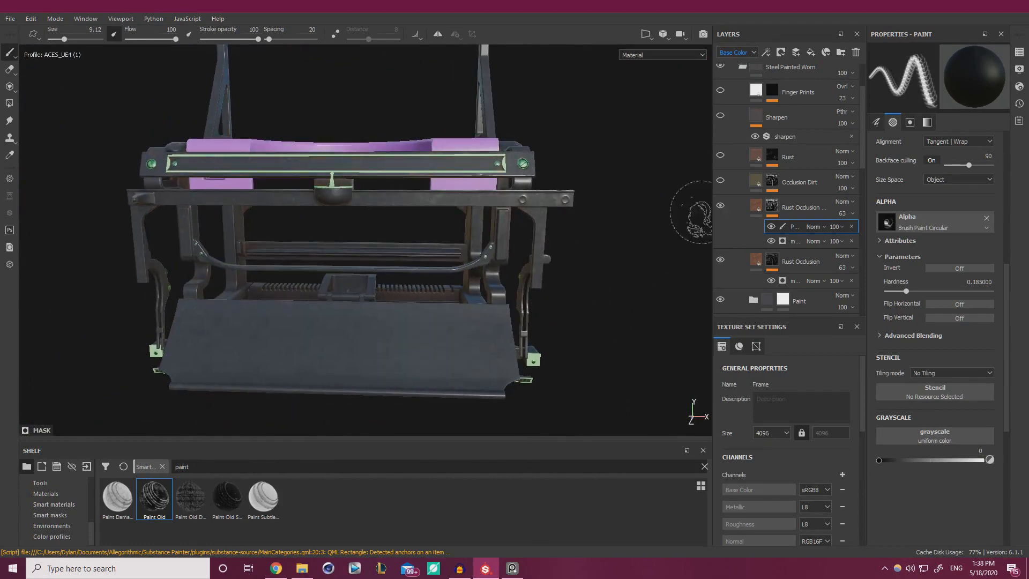
Inspect the wear and rust on the green-trimmed front rail and the crossbar beneath it.
left_click_drag(316, 176, 324, 201, "alt")
middle_click_drag(324, 201, 424, 236, "alt")
scroll(324, 183, "up", 3)
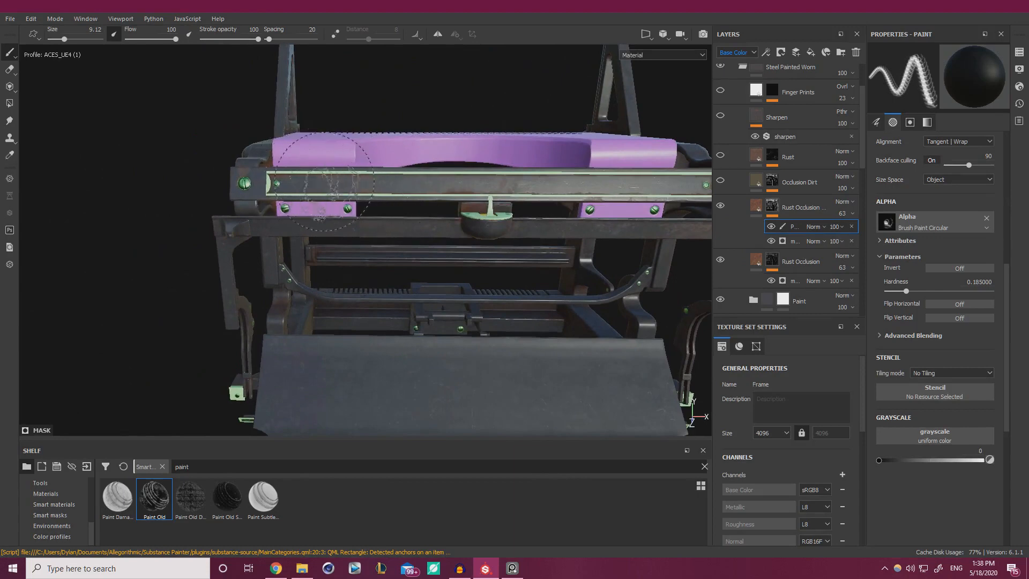
left_click_drag(390, 199, 377, 232, "alt")
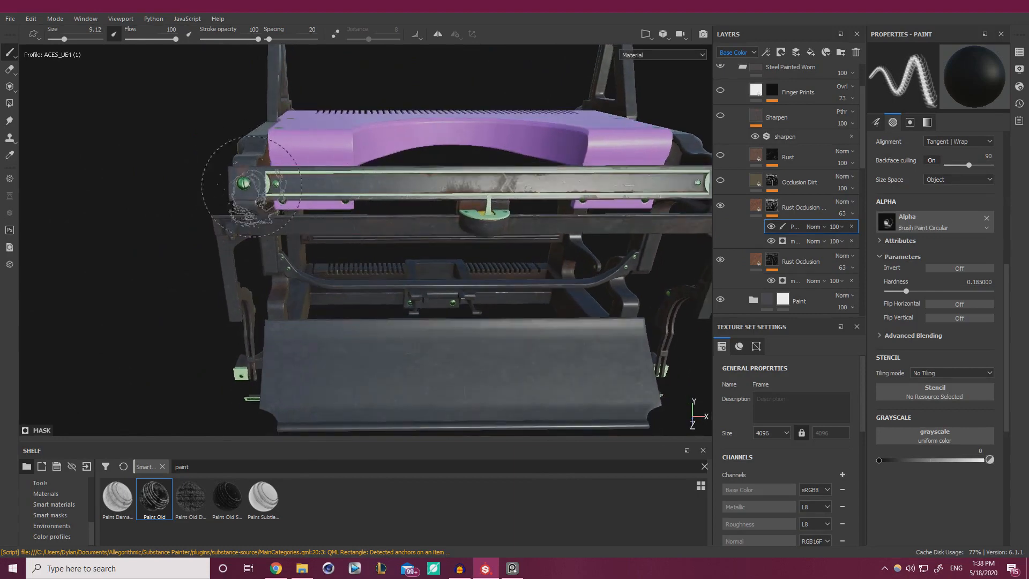
left_click_drag(252, 187, 476, 196, "alt")
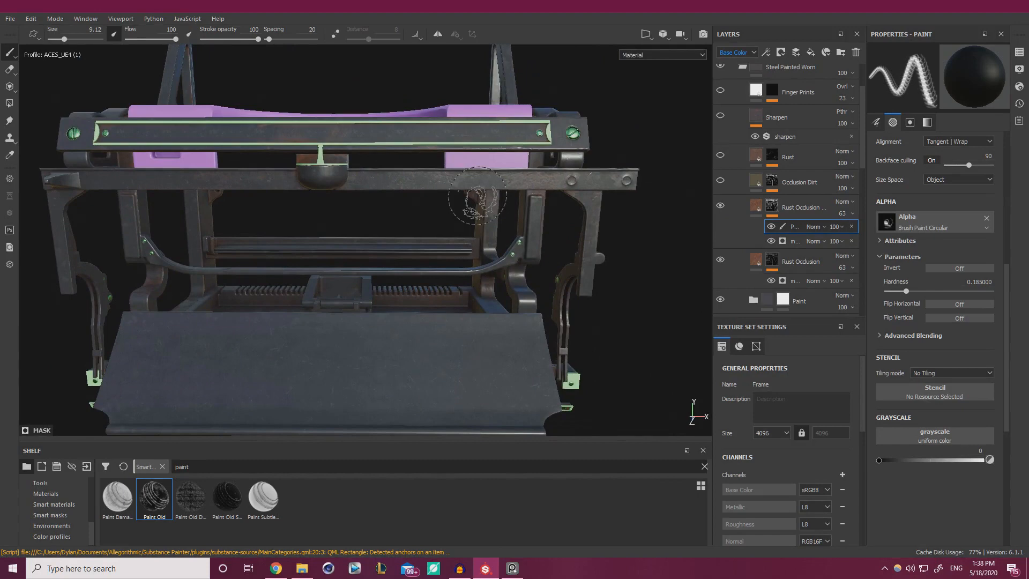
left_click_drag(666, 200, 666, 218, "alt")
Expand the Paint folder, check its layers' visibility, and select the Paint effect in the mask of the speckles layer below Scratches.
scroll(725, 229, "down", 3)
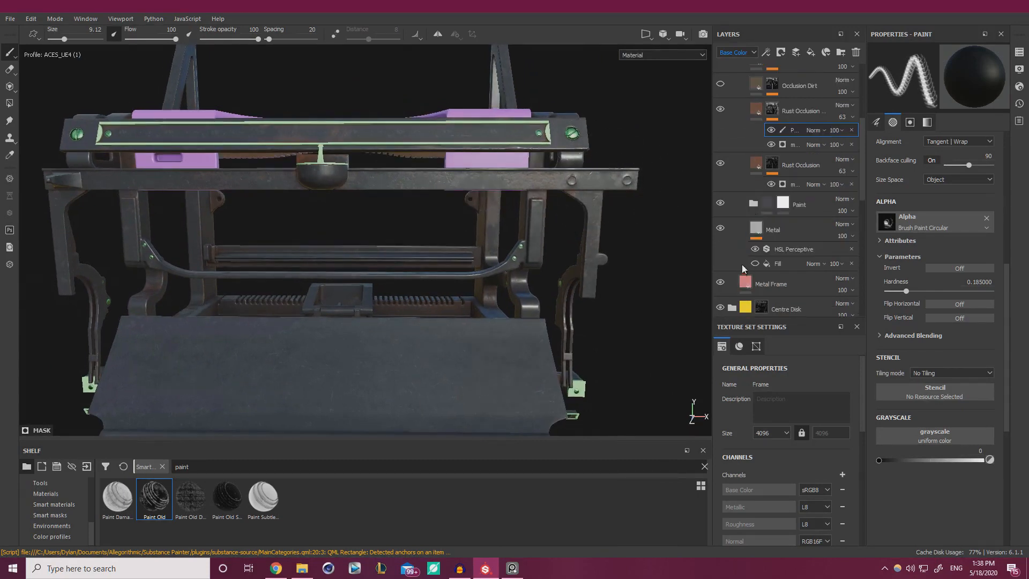
left_click(754, 203)
scroll(805, 275, "down", 3)
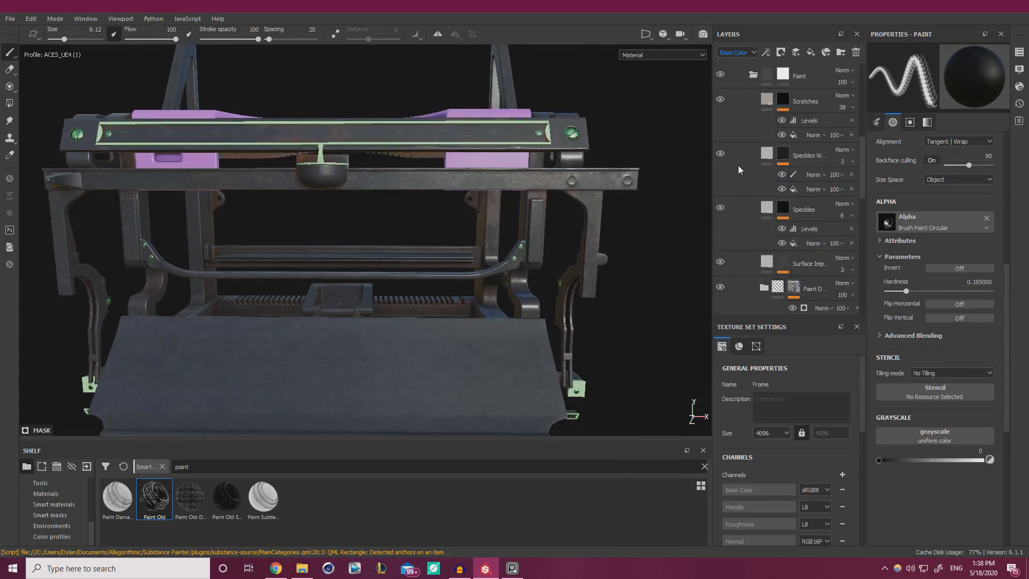
left_click(721, 154)
left_click_drag(689, 187, 644, 237, "alt")
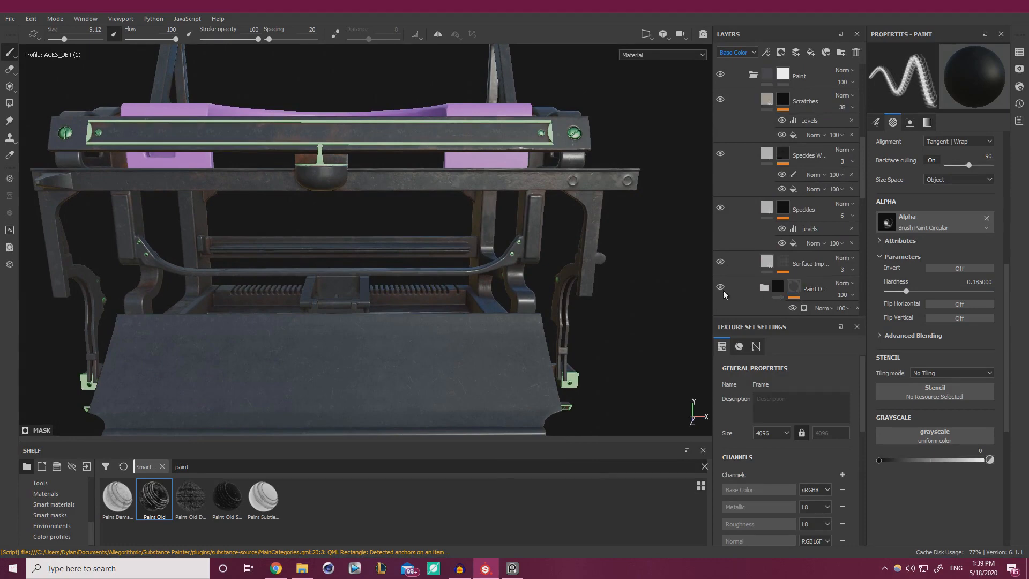
left_click(794, 179)
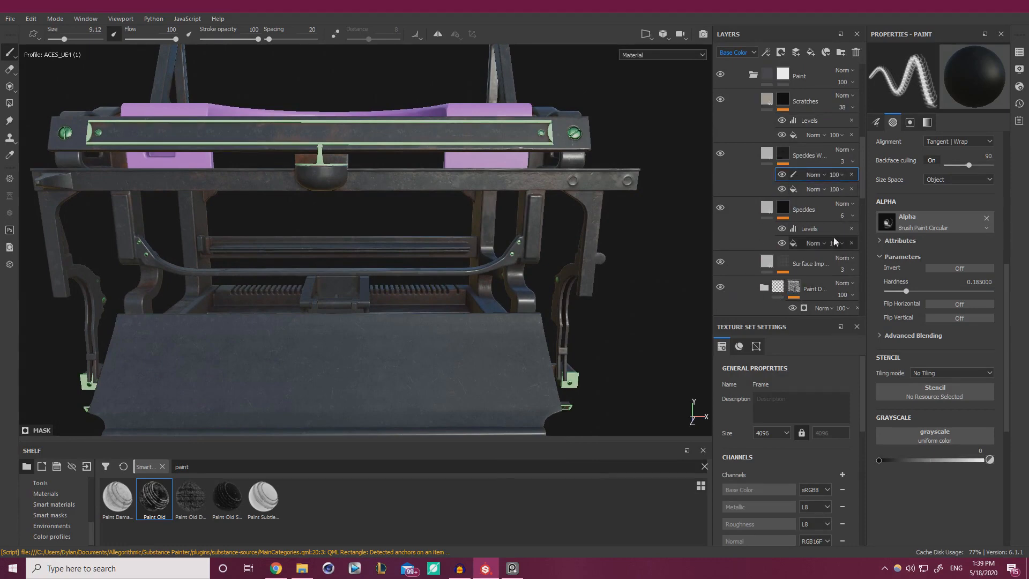
Examine the speckles on the wide front plate, the front rails and the opposite side's toothed bottom crossbar.
scroll(420, 360, "up", 4)
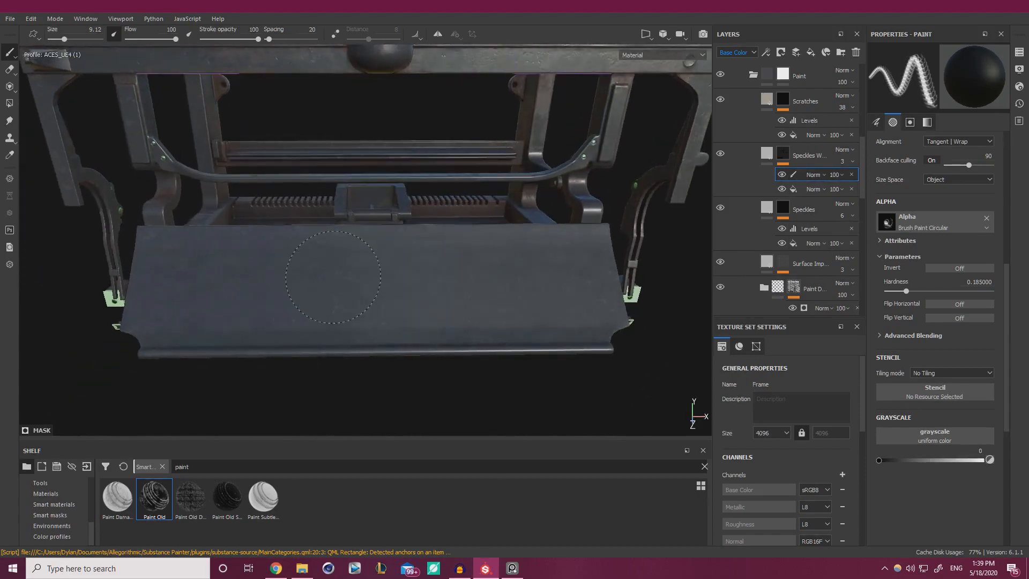
left_click_drag(428, 166, 455, 144, "alt")
left_click_drag(546, 127, 473, 161, "alt")
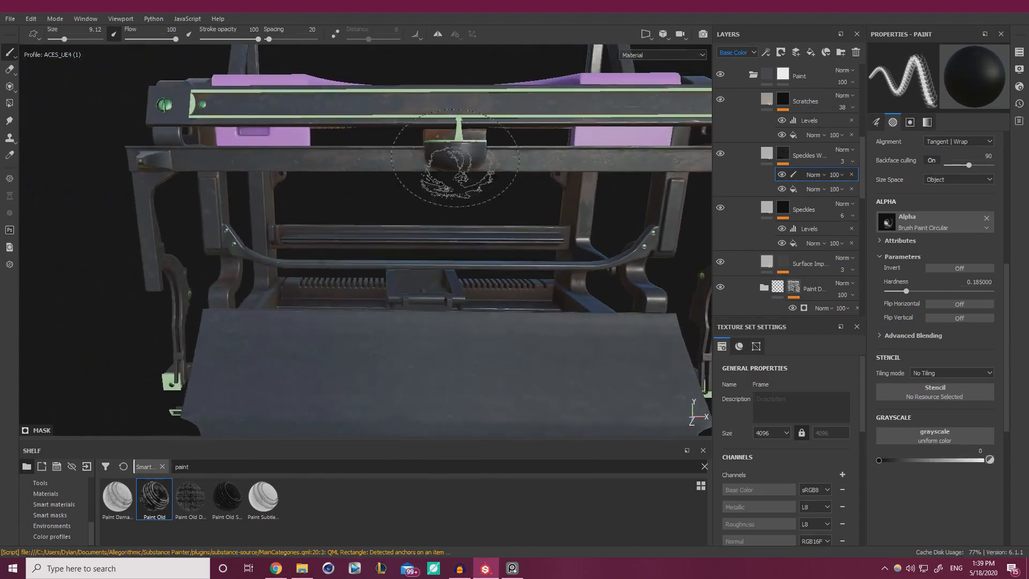
left_click_drag(351, 165, 344, 140, "alt")
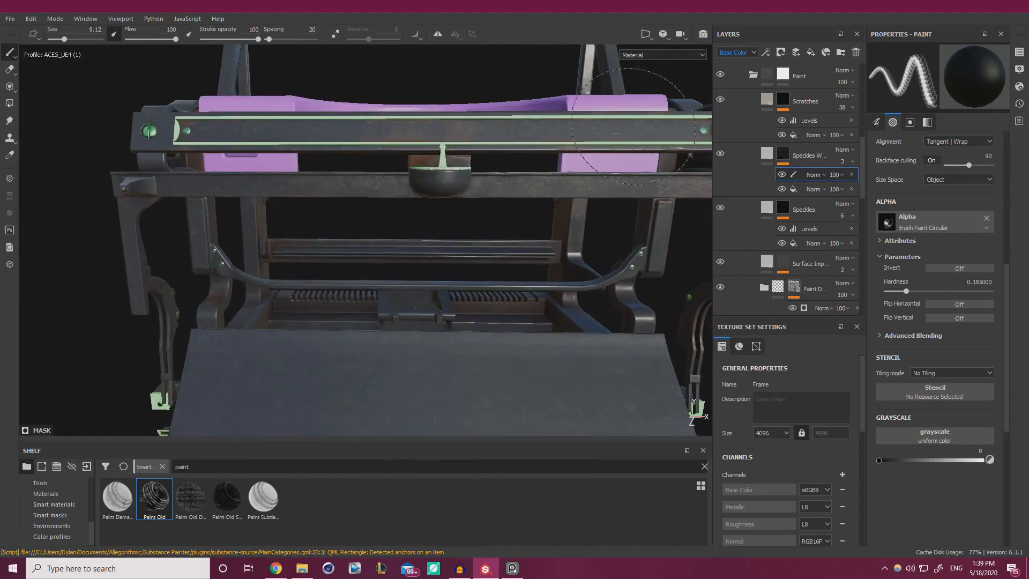
scroll(619, 126, "down", 4)
left_click_drag(600, 134, 105, 202, "alt")
middle_click_drag(456, 174, 225, 193, "alt")
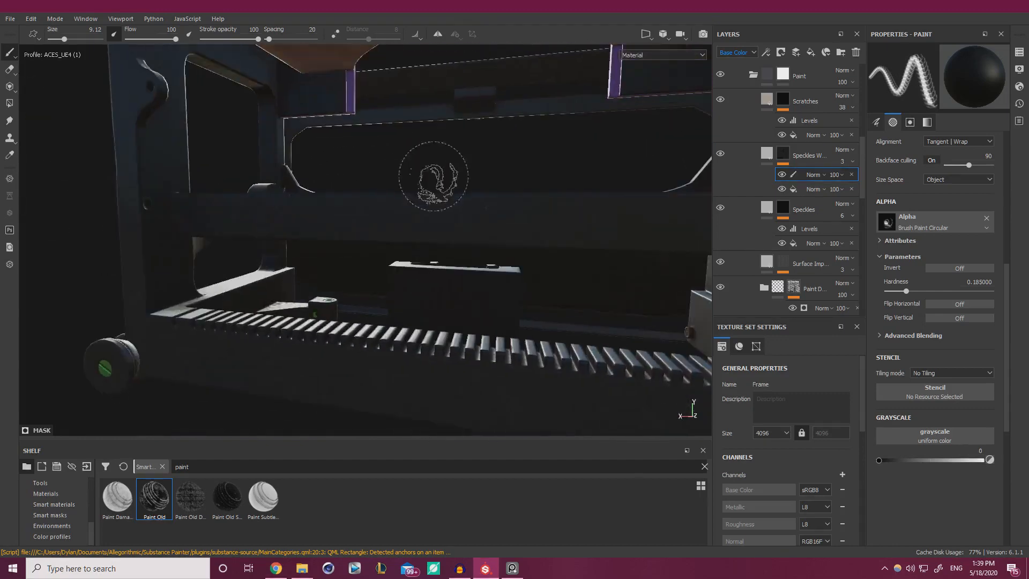
left_click_drag(432, 177, 553, 189, "alt")
scroll(528, 190, "down", 3)
middle_click_drag(375, 225, 368, 159, "alt")
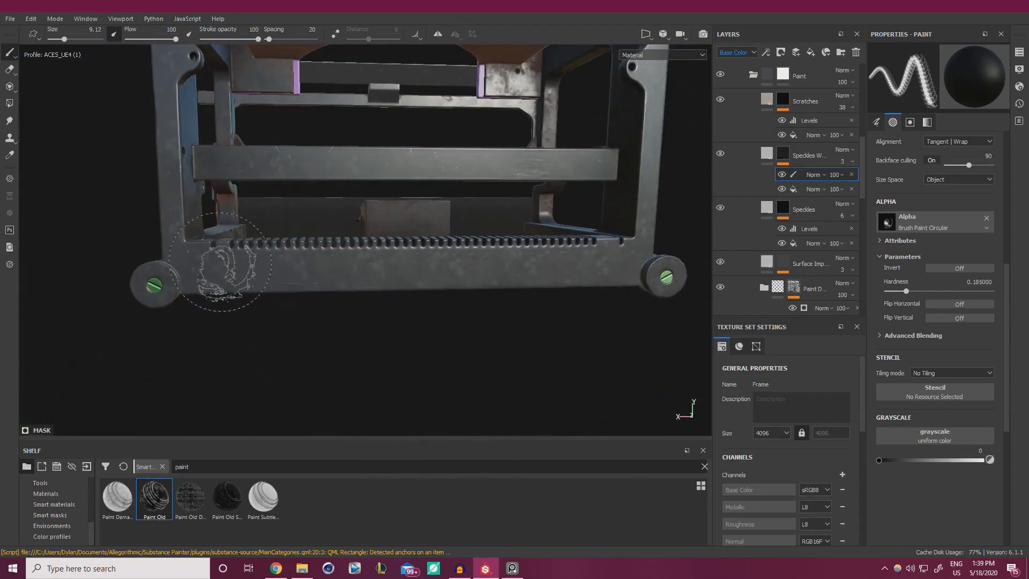
Examine the paint wear on the toothed bottom crossbar, side posts and upper part of the frame from several angles.
left_click_drag(489, 266, 622, 266)
mouse_move(557, 263)
left_mouse_down("alt")
mouse_move(515, 301)
mouse_move(490, 298)
left_mouse_up("alt")
mouse_move(408, 221)
left_mouse_down()
mouse_move(315, 207)
mouse_move(407, 214)
left_mouse_up()
mouse_move(611, 210)
left_mouse_down("alt")
mouse_move(622, 219)
mouse_move(225, 370)
left_mouse_up("alt")
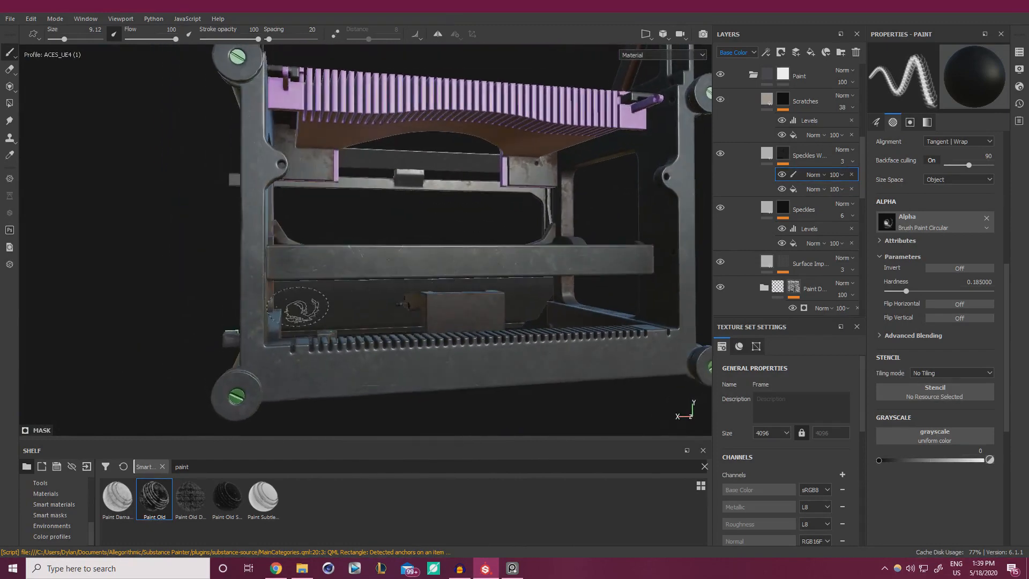
mouse_move(268, 326)
left_mouse_down("alt")
mouse_move(322, 299)
mouse_move(220, 274)
left_mouse_up("alt")
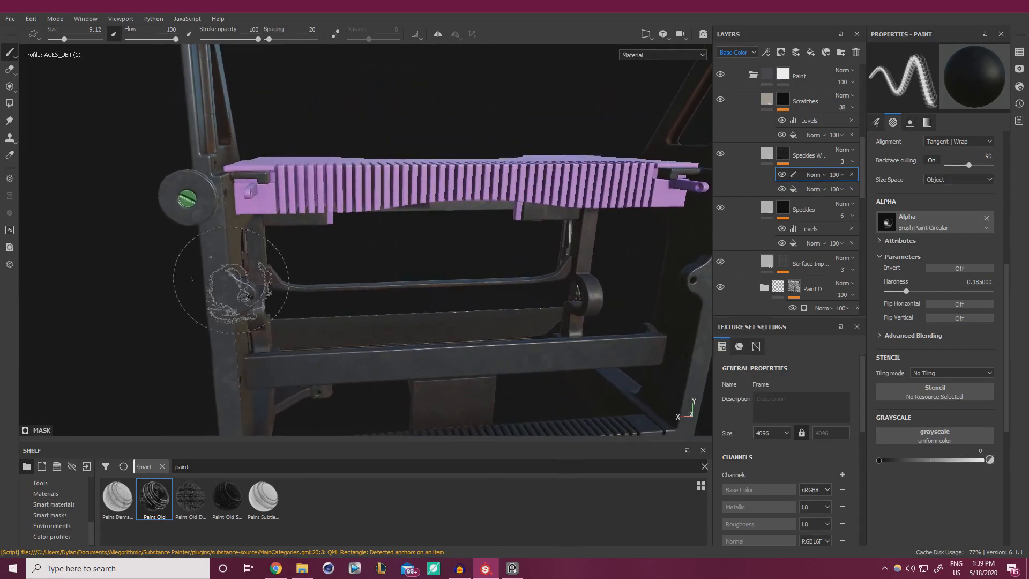
mouse_move(217, 375)
left_mouse_down("alt")
mouse_move(202, 230)
mouse_move(202, 288)
left_mouse_up("alt")
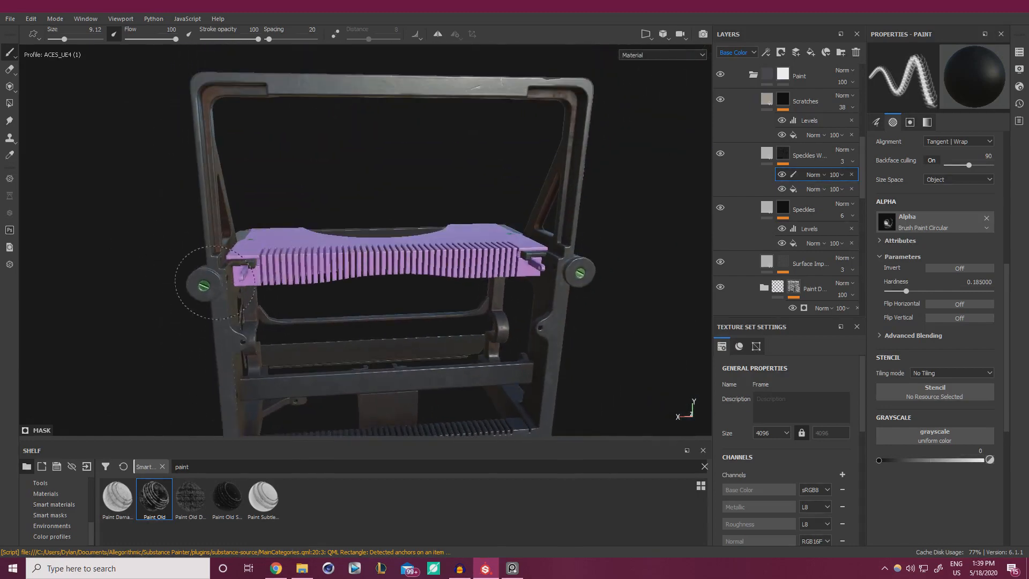
left_click_drag(578, 263, 732, 194, "alt")
Set the Tolerance of the Color selection in the Metal Frame folder's mask to 0.49.
scroll(734, 195, "up", 5)
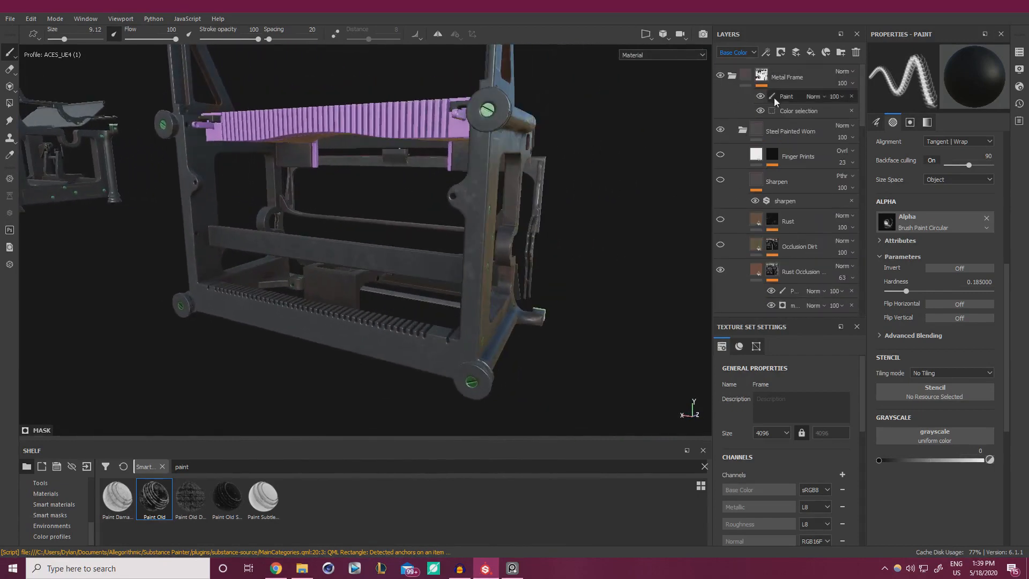
left_click(790, 111)
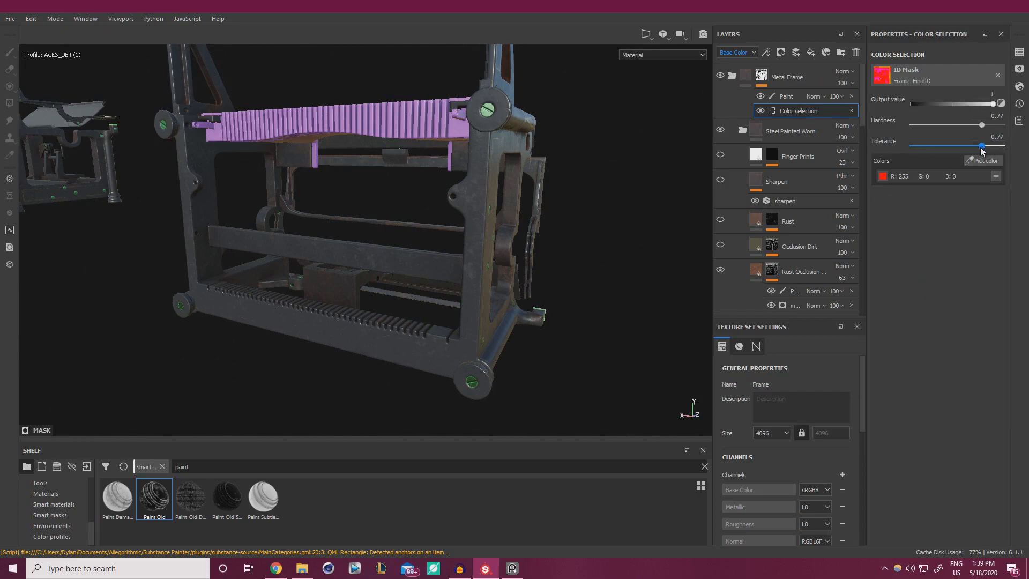
left_click_drag(975, 152, 959, 149)
Show the Occlusion Dirt layer and lighten its base color to a greyish beige with saturation 0.143 and value 0.361.
left_click_drag(446, 200, 475, 248, "alt")
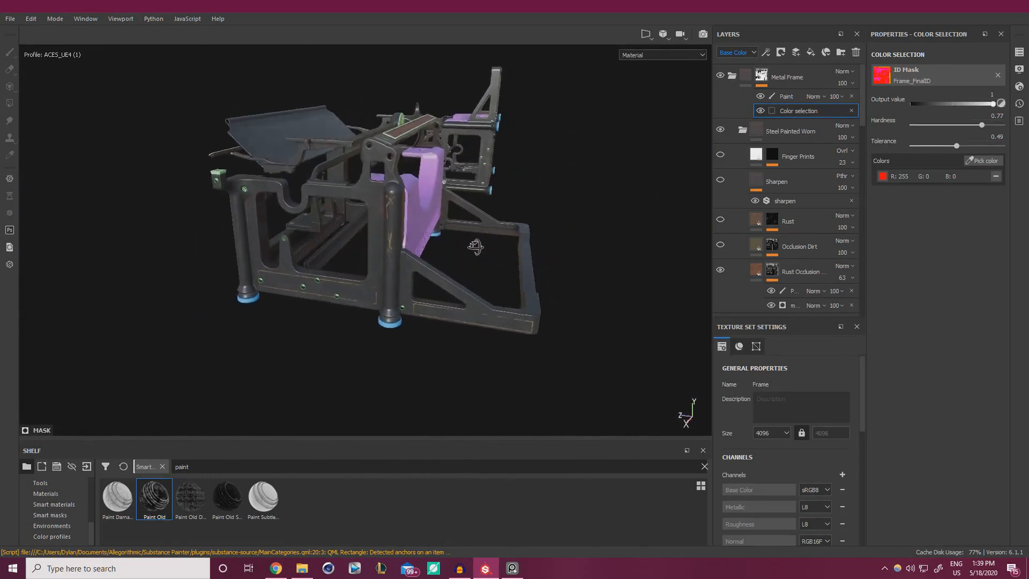
right_click_drag(475, 248, 504, 290, "alt")
left_click_drag(504, 290, 541, 257, "alt")
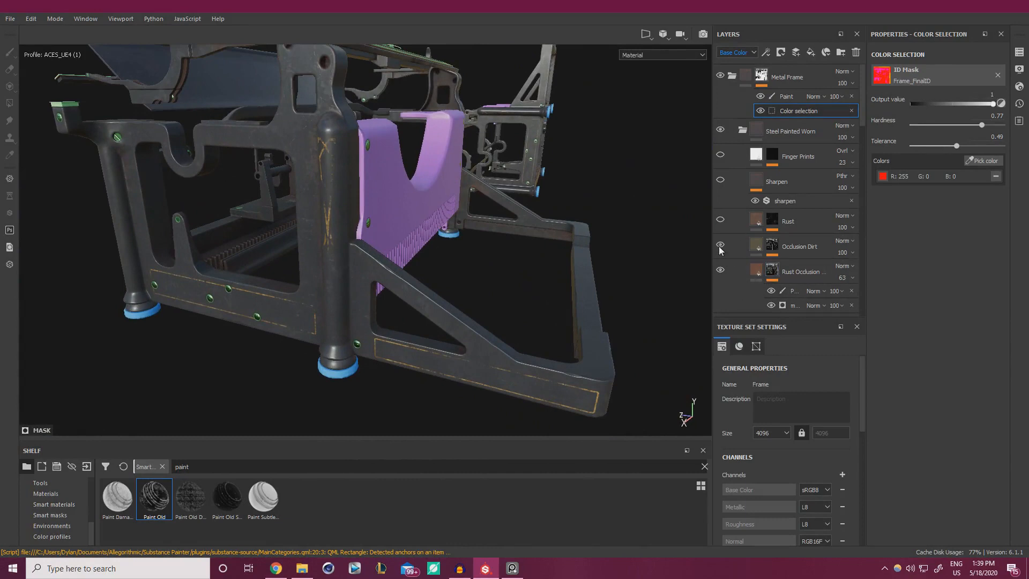
left_click(774, 247)
left_click(756, 246)
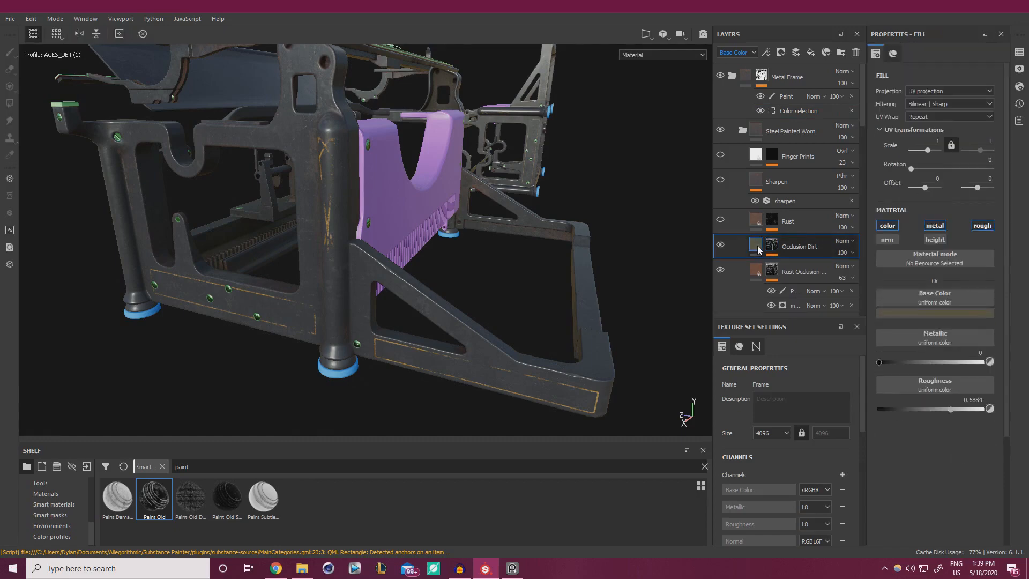
left_click(935, 298)
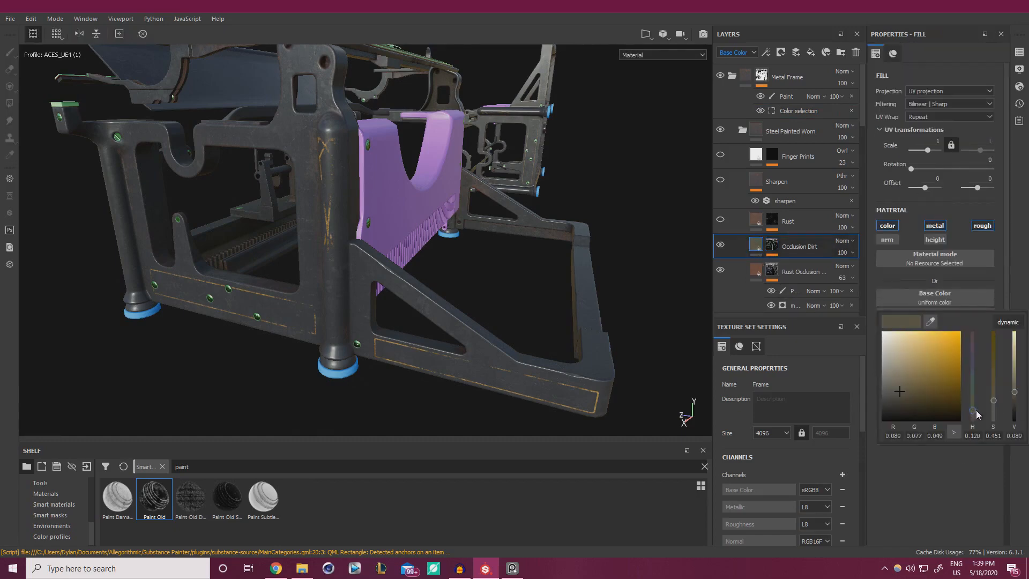
left_click_drag(1015, 389, 1015, 384)
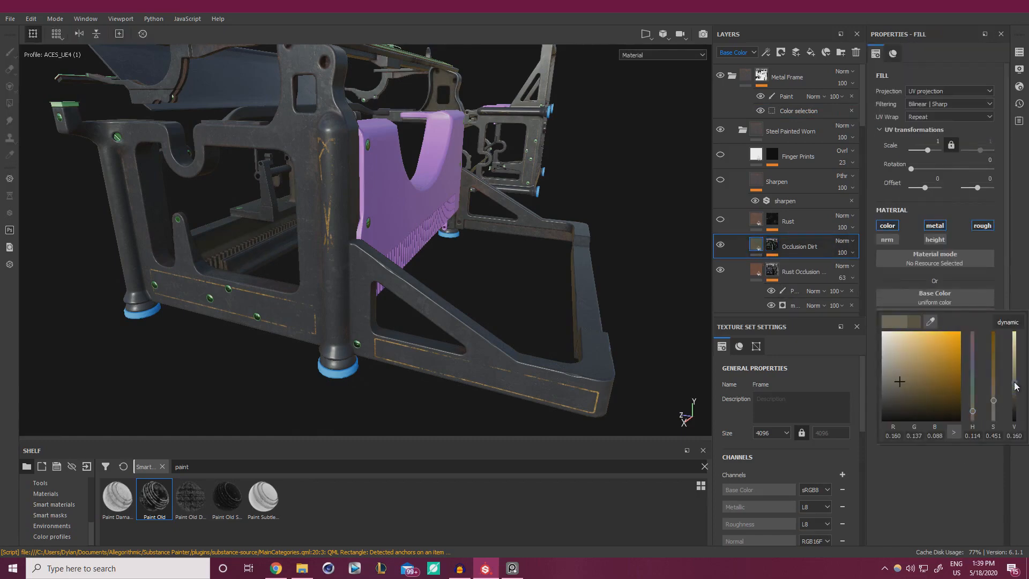
left_click(1016, 368)
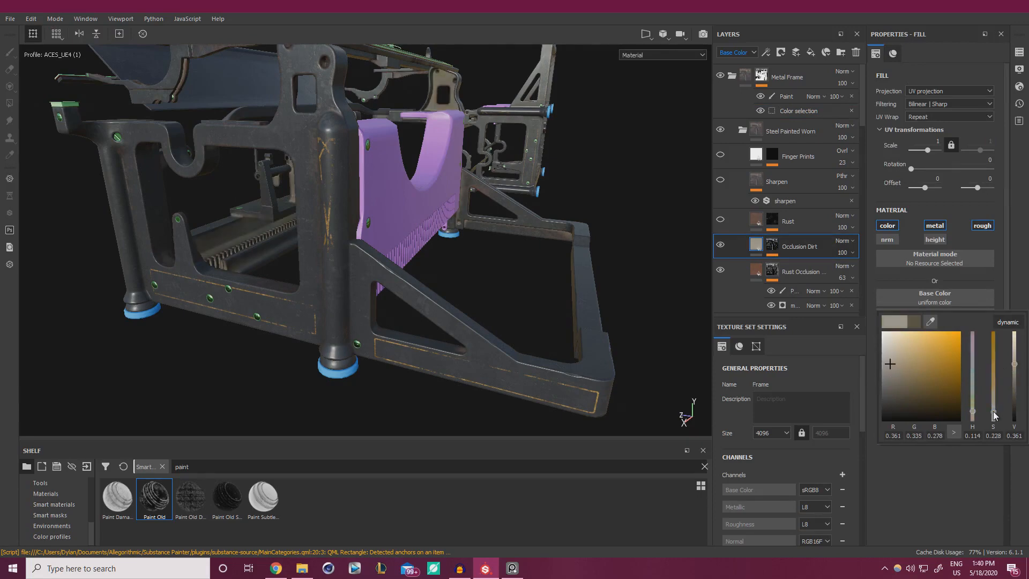
In the Occlusion Dirt mask's Dirt generator, set Dirt Level to 0.21, Grunge Amount to 0.53 and Grunge Scale to 2.
left_click(774, 248)
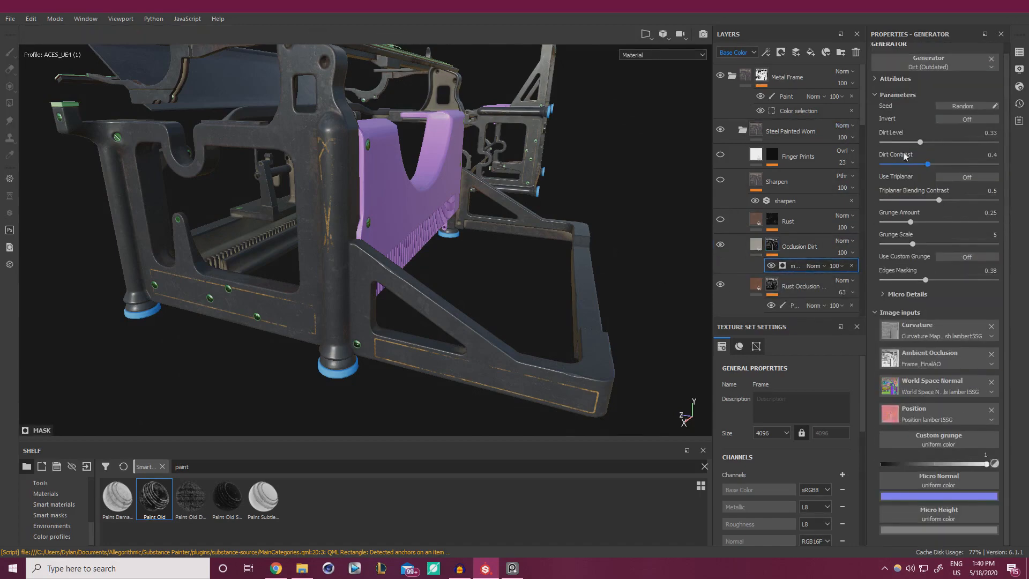
left_click(893, 221)
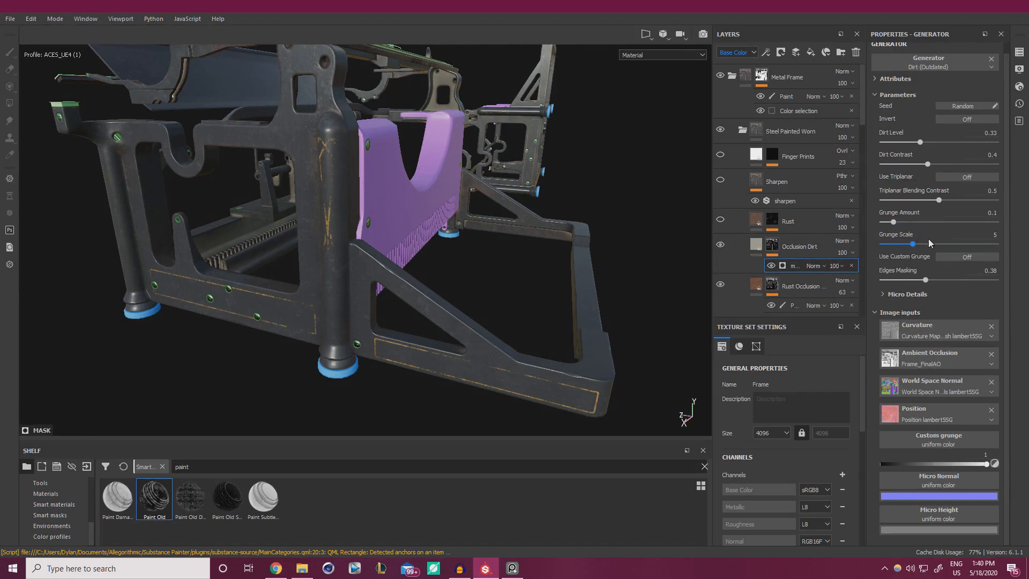
left_click_drag(950, 244, 893, 246)
left_click(899, 143)
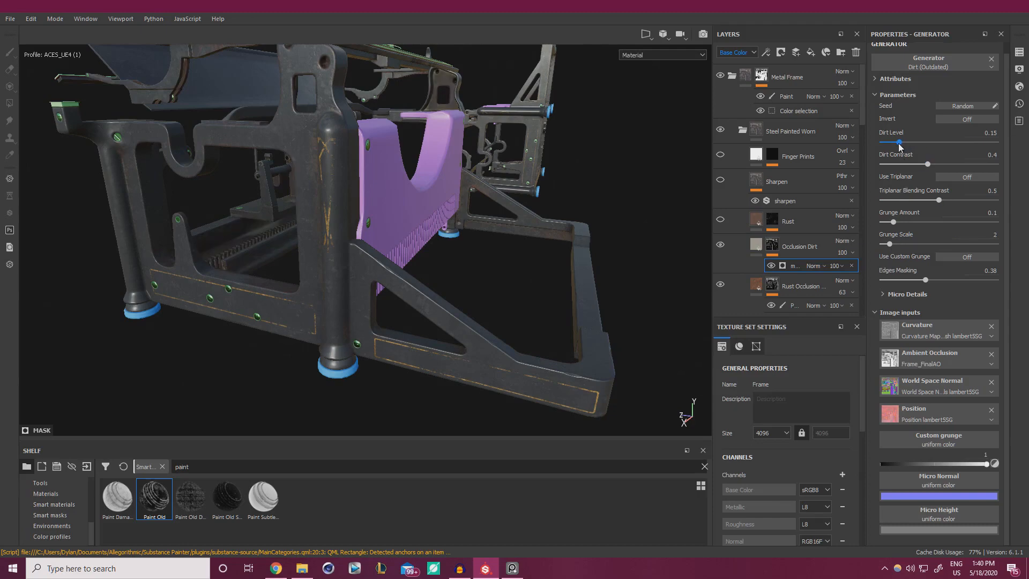
left_click(901, 143)
left_click_drag(901, 143, 905, 143)
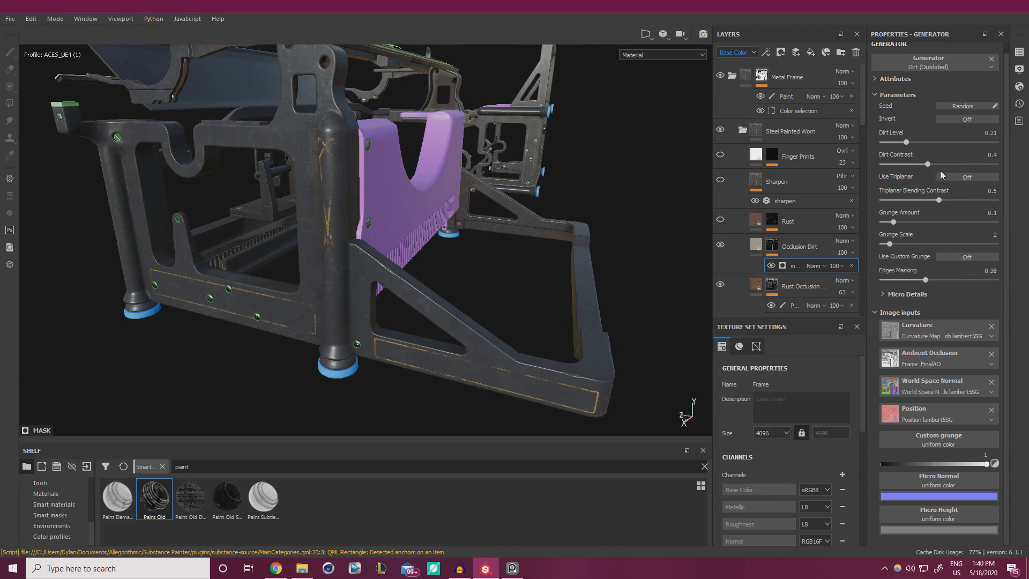
left_click_drag(933, 221, 943, 221)
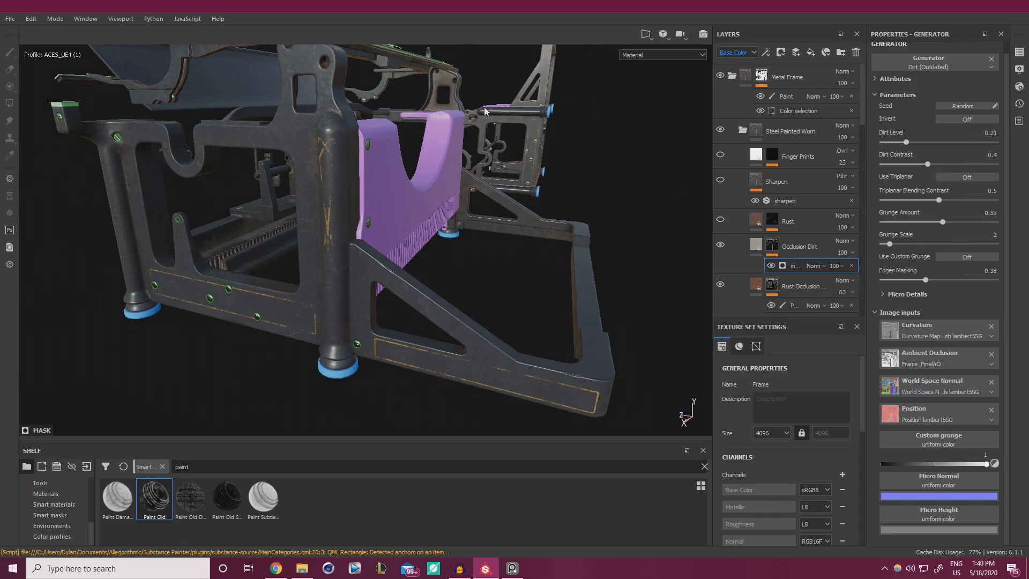
Compare the dirt on the frame's upper side bracket with the reference photo of the typewriter's side panel and gear opening.
middle_click_drag(485, 112, 472, 181, "alt")
right_click_drag(471, 181, 510, 225, "alt")
middle_click_drag(509, 225, 505, 243, "alt")
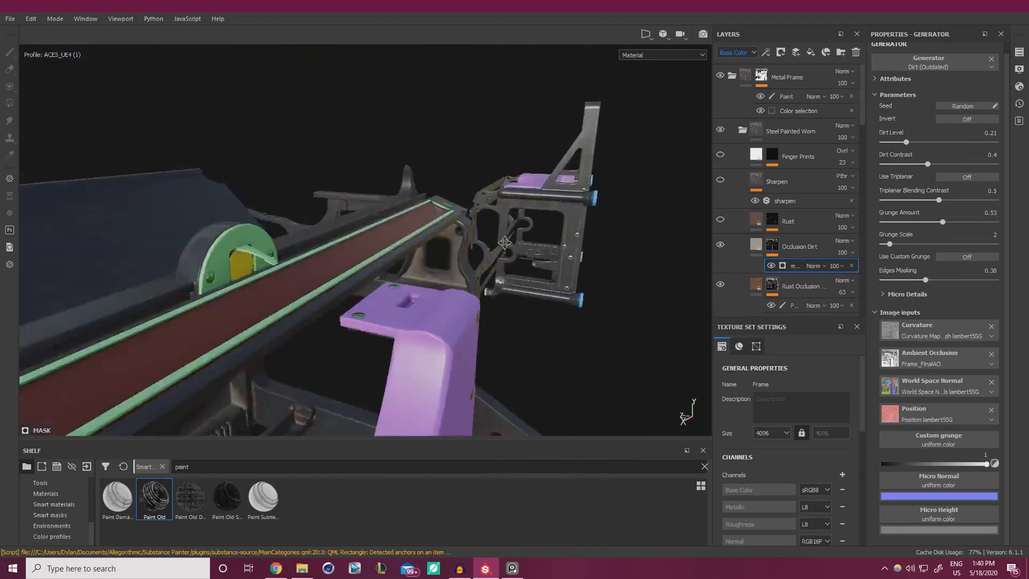
left_click_drag(501, 313, 502, 258, "alt")
key("alt+Tab")
right_click_drag(232, 290, 278, 280)
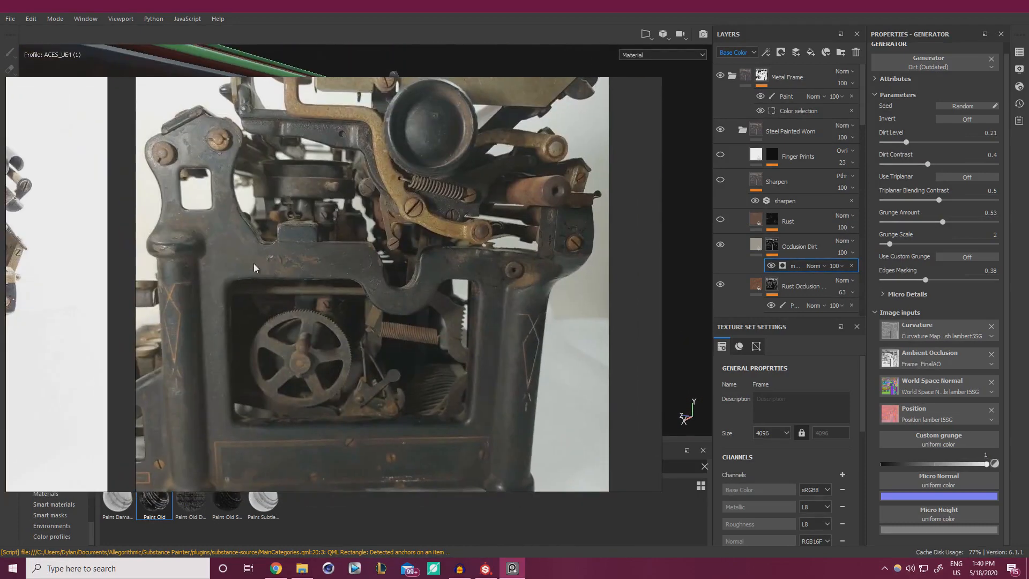
scroll(263, 268, "up", 5)
scroll(233, 275, "down", 7)
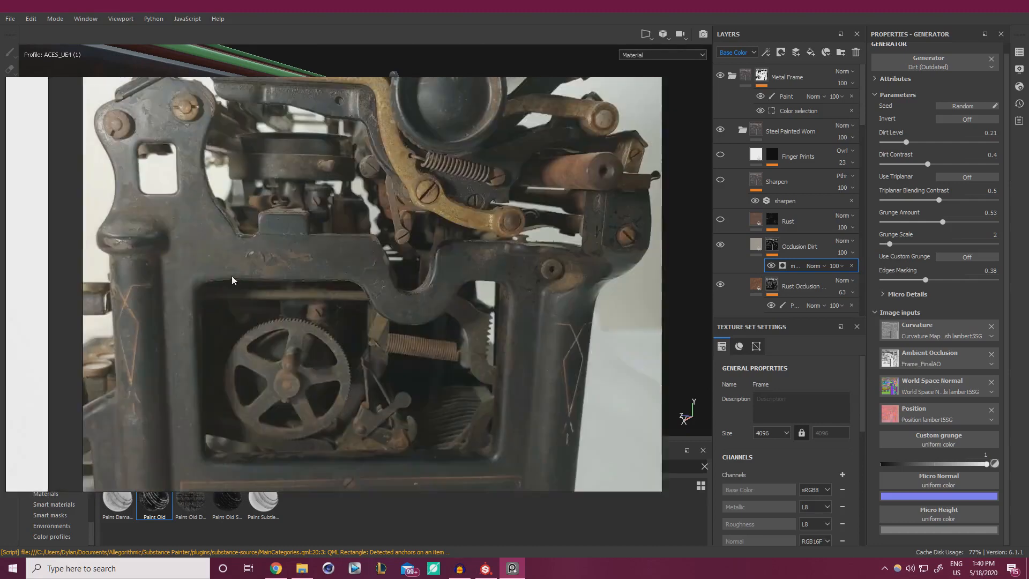
middle_click_drag(232, 276, 280, 215)
scroll(249, 300, "up", 4)
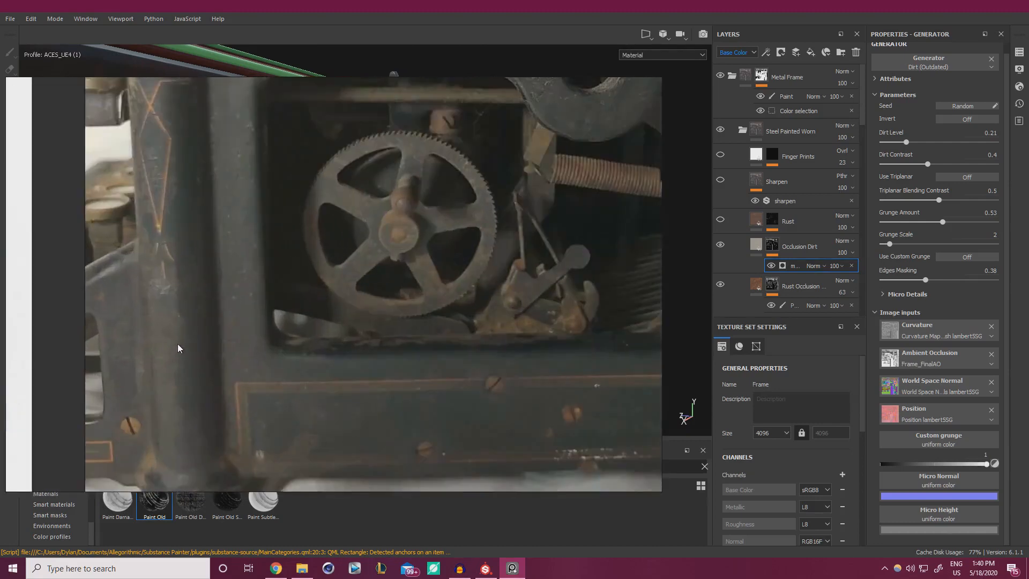
key("alt+Tab")
Lower the Occlusion Dirt generator's Dirt Level to 0.17 and set its Grunge Scale to 3, judging the result on the side bracket.
left_click_drag(526, 263, 730, 257, "alt")
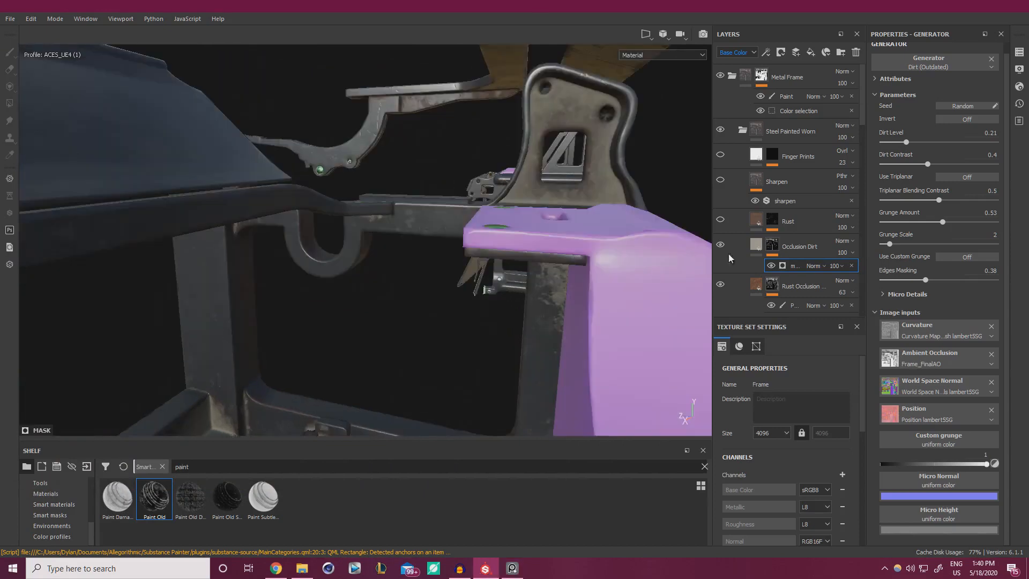
mouse_move(653, 258)
left_mouse_down("alt")
mouse_move(618, 243)
mouse_move(449, 304)
mouse_move(680, 275)
left_mouse_up("alt")
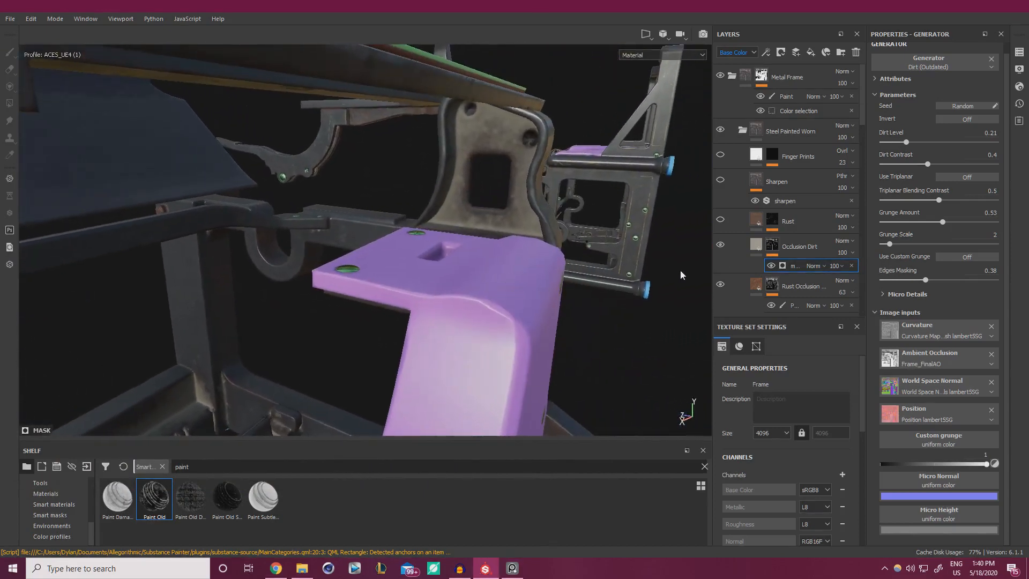
left_click_drag(902, 143, 900, 143)
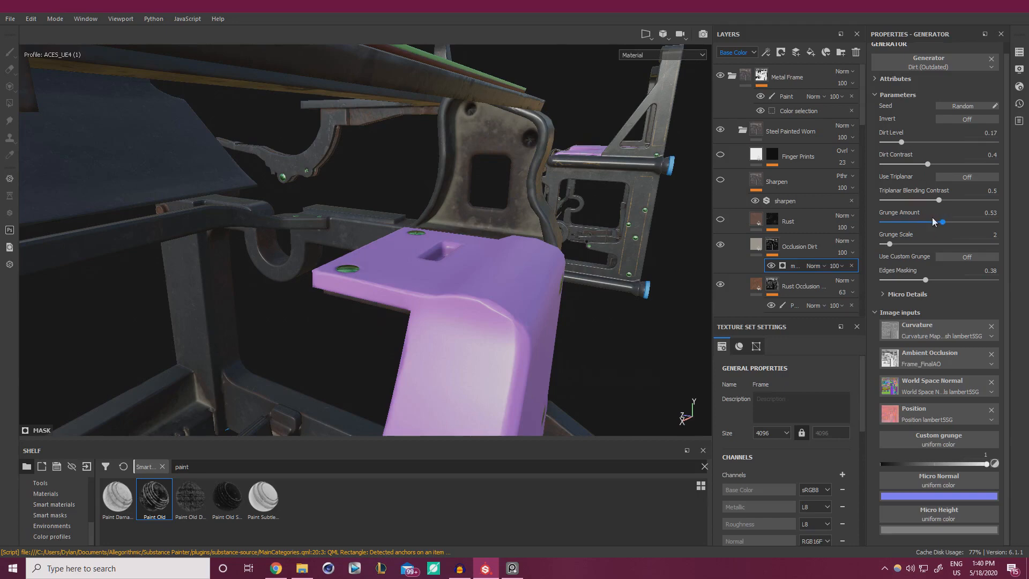
left_click_drag(920, 244, 922, 245)
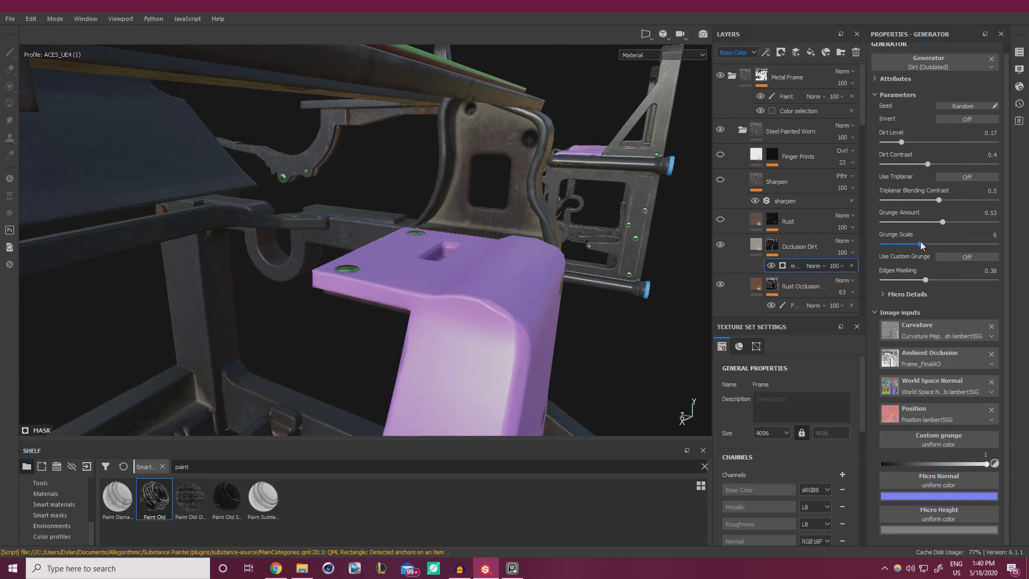
left_click(974, 245)
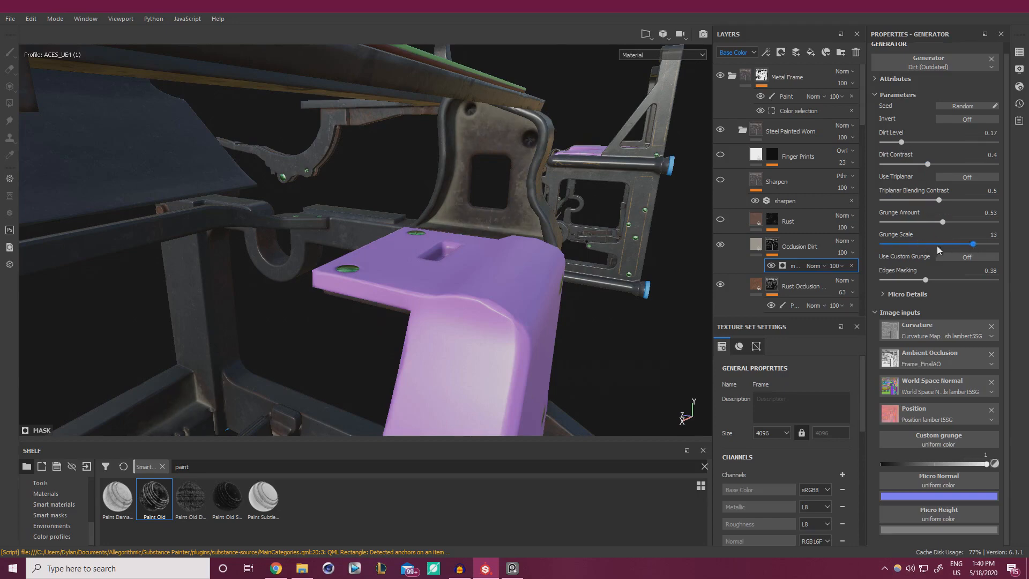
left_click(889, 245)
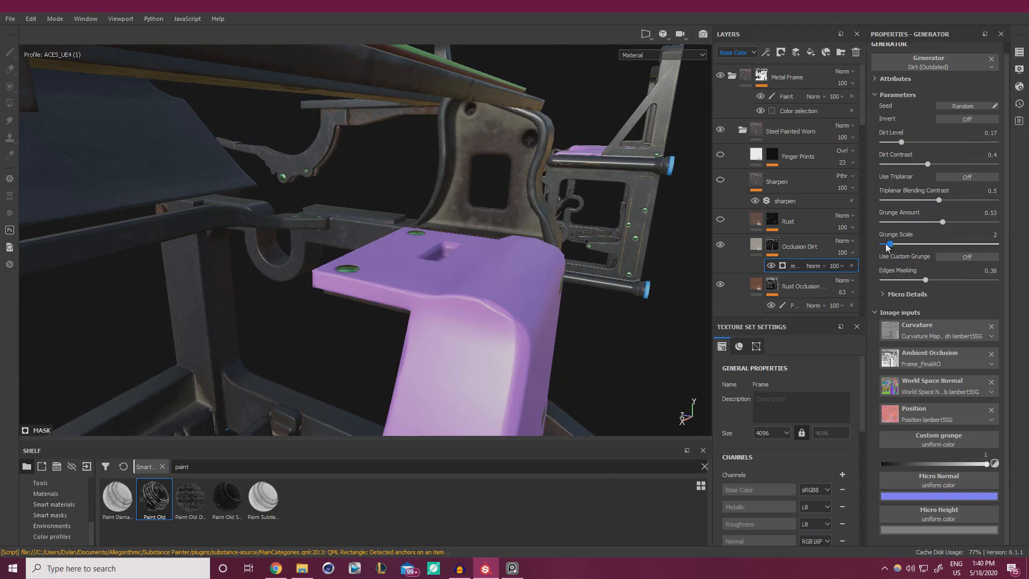
left_click_drag(884, 246, 901, 245)
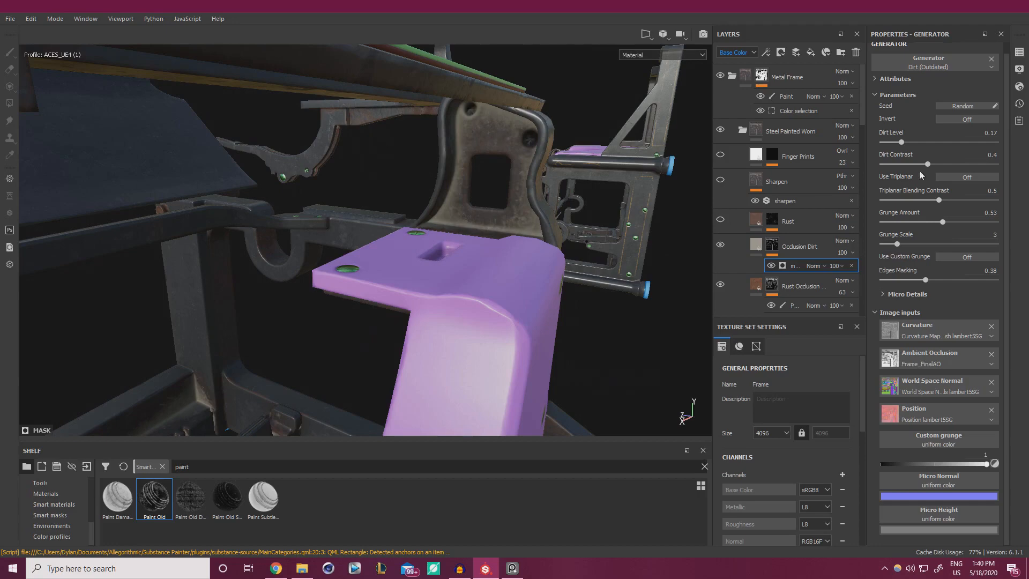
Darken the Occlusion Dirt layer's base color slightly, to a value of about 0.3.
left_click(755, 245)
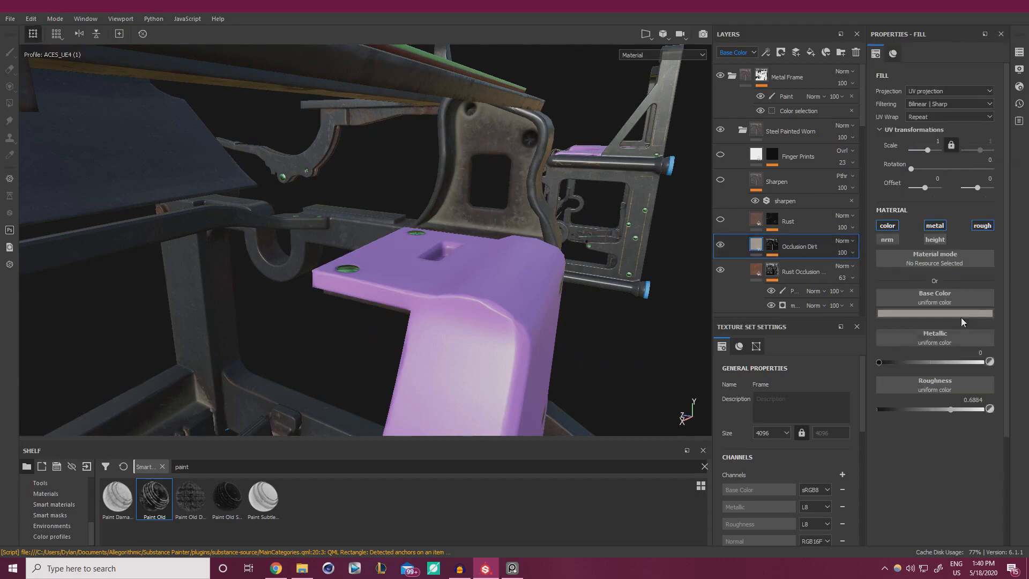
left_click(961, 312)
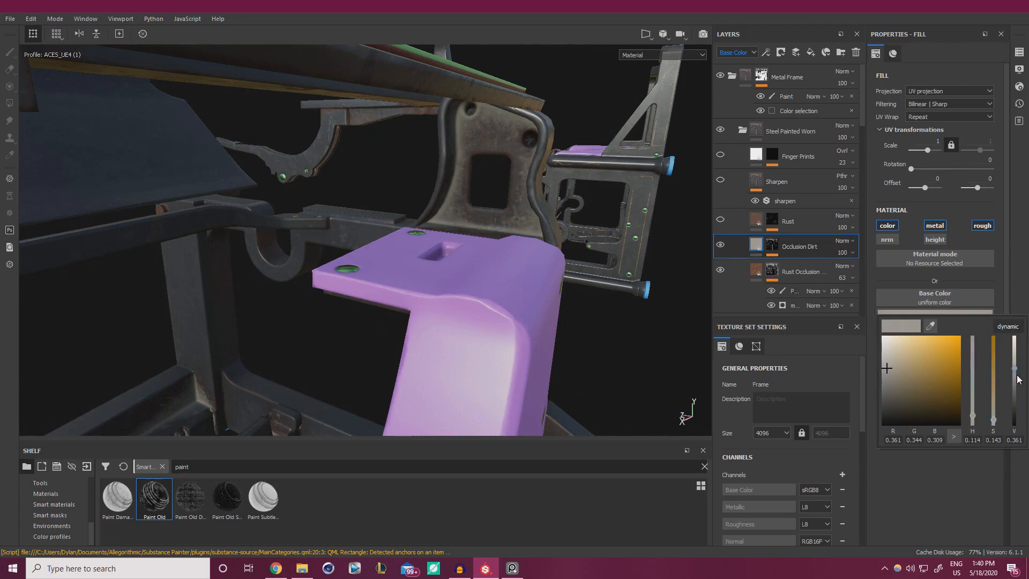
left_click_drag(1018, 379, 1017, 382)
left_click_drag(1015, 378, 1015, 373)
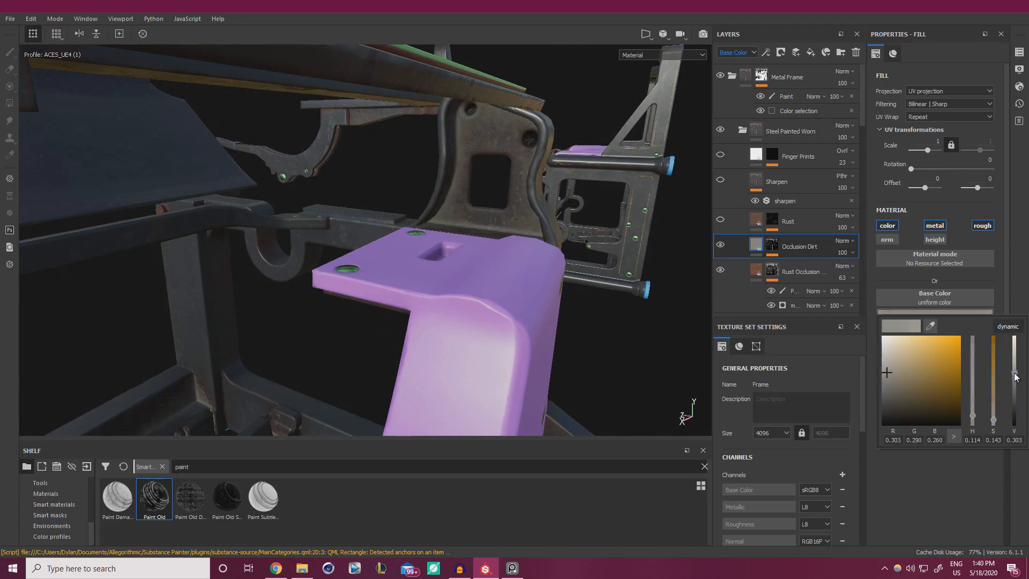
Set the Dirt Contrast of the Occlusion Dirt mask's generator to 0.45.
left_click(773, 247)
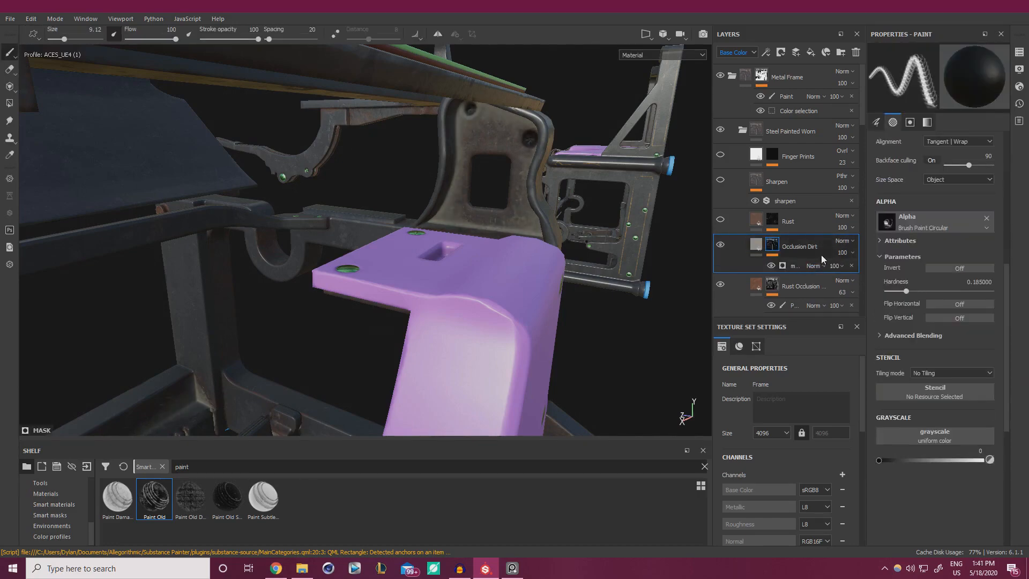
left_click(793, 266)
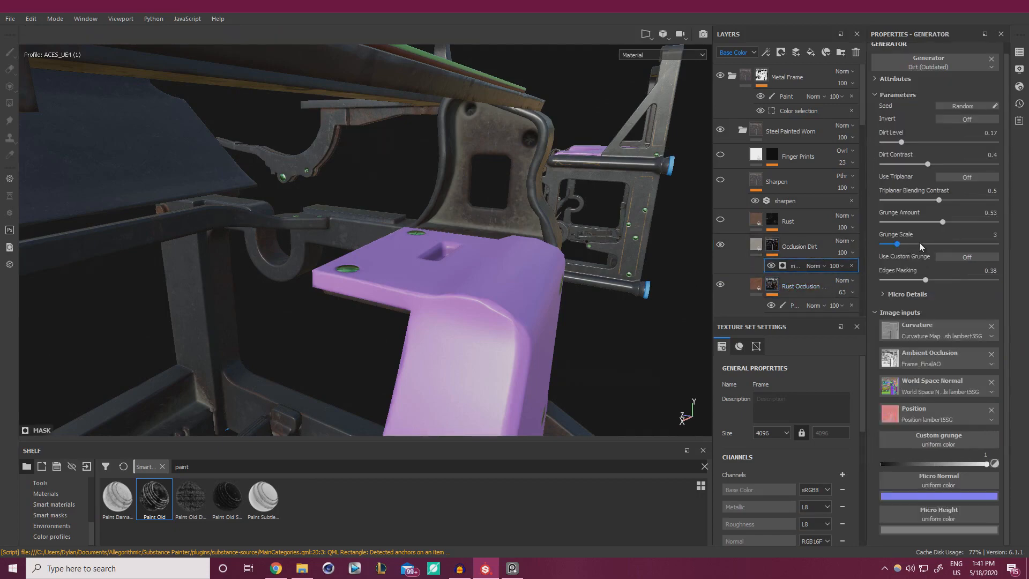
left_click_drag(927, 164, 903, 145)
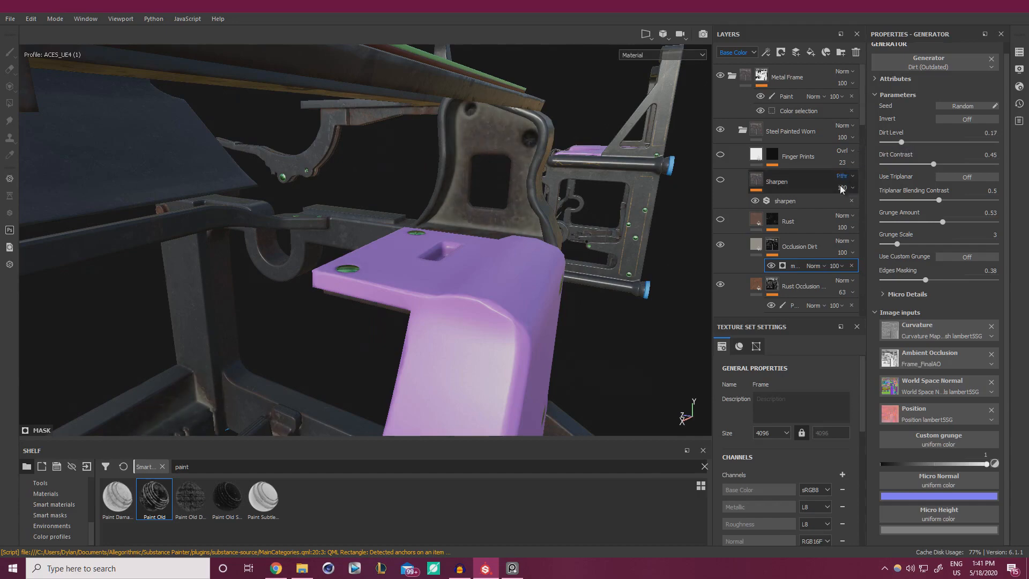
Reduce the Occlusion Dirt layer's opacity to 52.
left_click(853, 253)
left_click(851, 267)
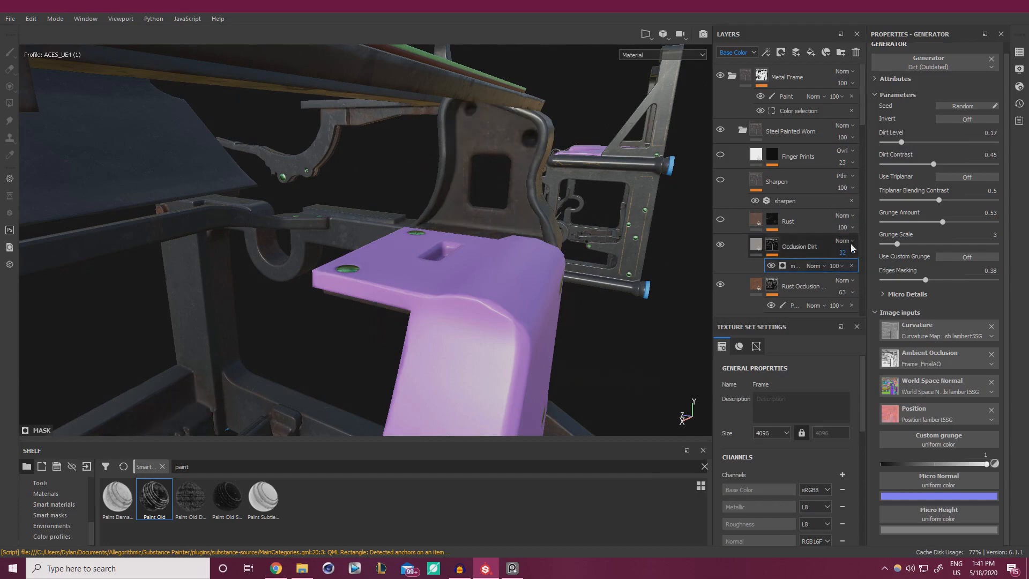
left_click(853, 252)
left_click(859, 271)
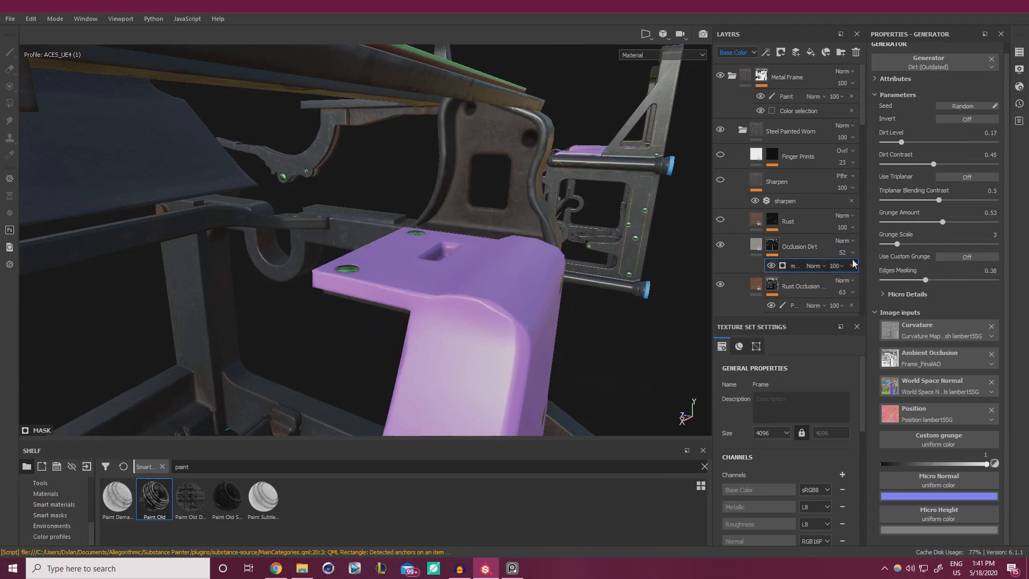
Compare the Occlusion Dirt layer hidden and shown on the inner rails and toothed rack of the frame.
left_click_drag(575, 230, 578, 227, "alt")
right_click_drag(578, 228, 614, 244, "alt")
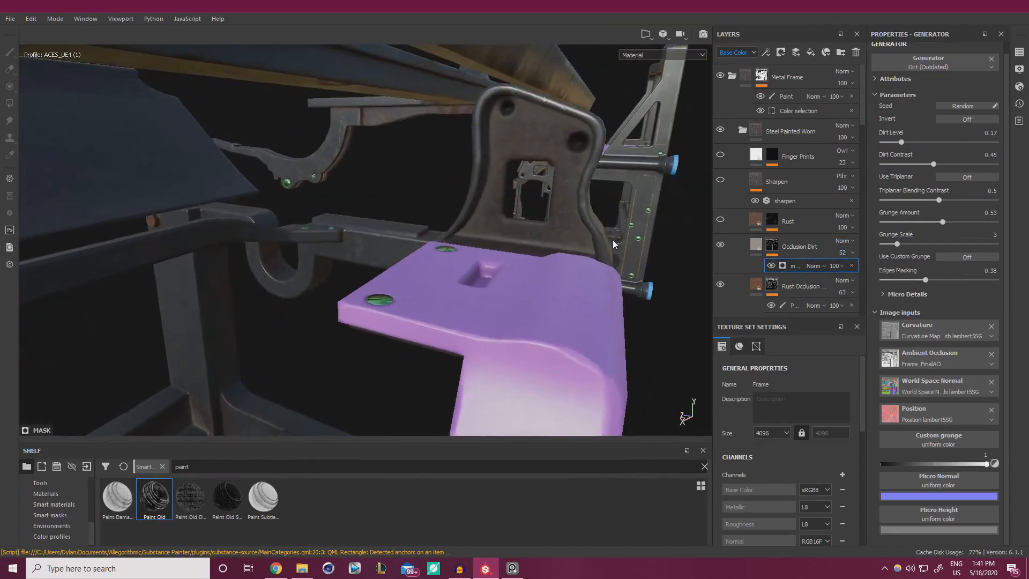
left_click_drag(614, 244, 333, 198, "alt")
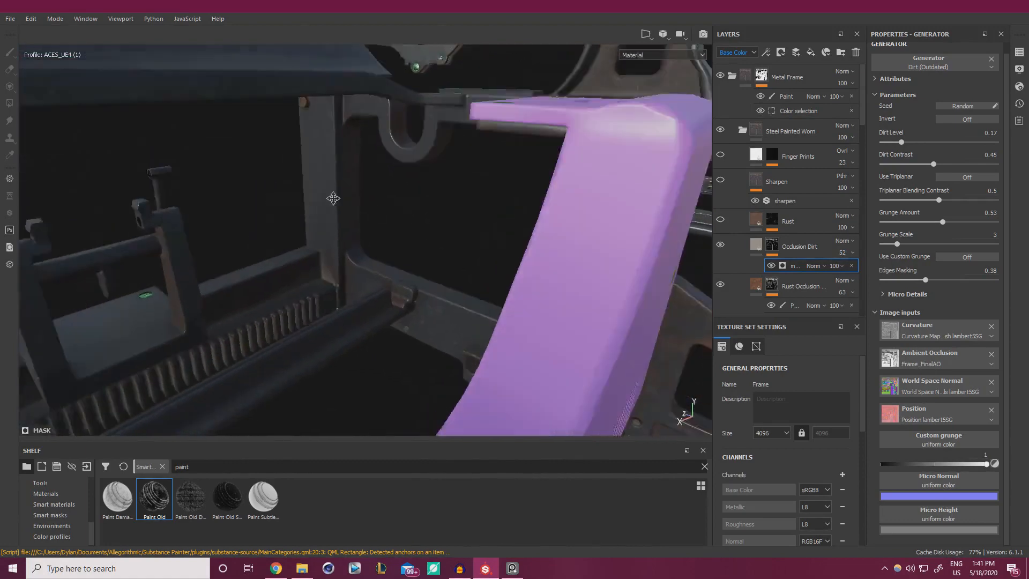
middle_click_drag(333, 198, 294, 230, "alt")
right_click_drag(294, 230, 225, 238, "alt")
left_click_drag(225, 239, 445, 279, "alt")
right_click_drag(445, 278, 767, 295, "alt")
right_click_drag(542, 260, 475, 256, "shift")
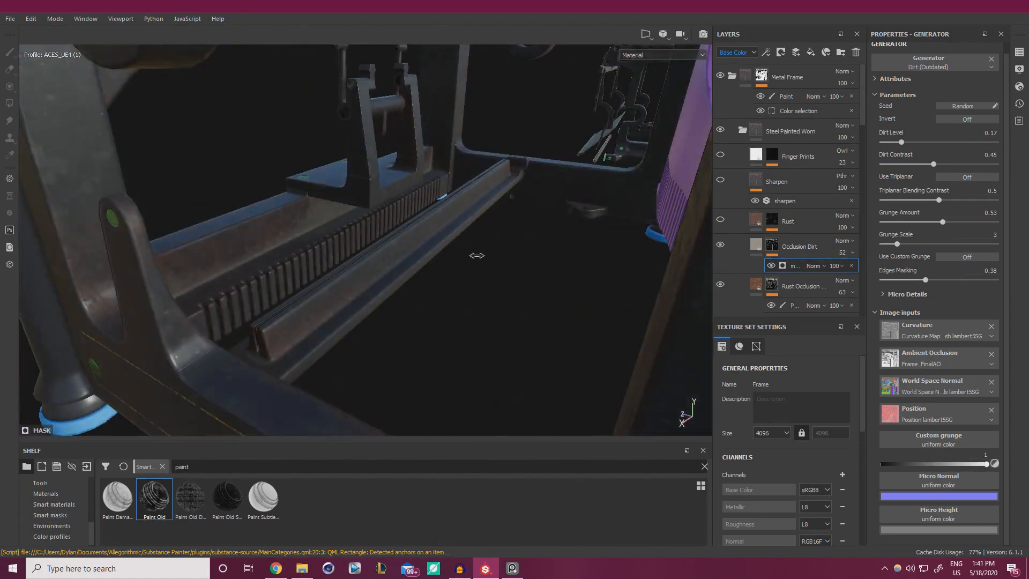
left_click(723, 248)
left_click(724, 247)
left_click(723, 247)
left_click(723, 248)
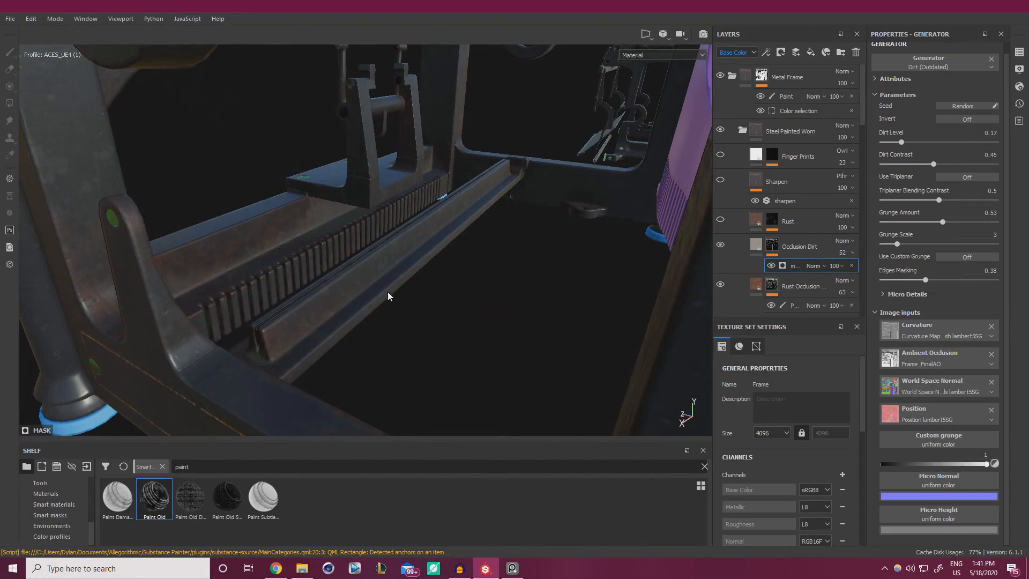
Review the Occlusion Dirt generator's Micro Details and reduce the layer's opacity to 43.
left_click(772, 245)
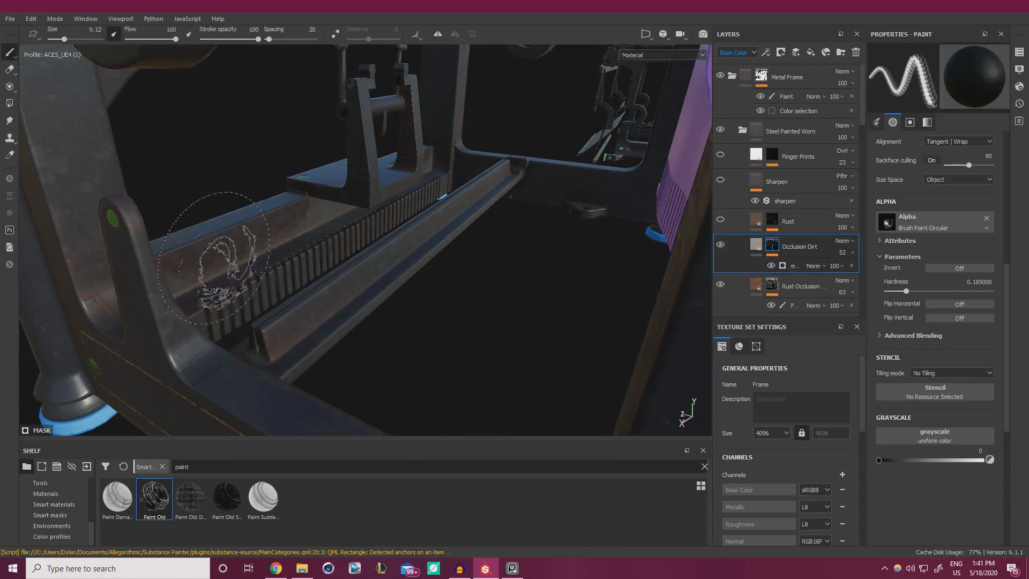
left_click(777, 267)
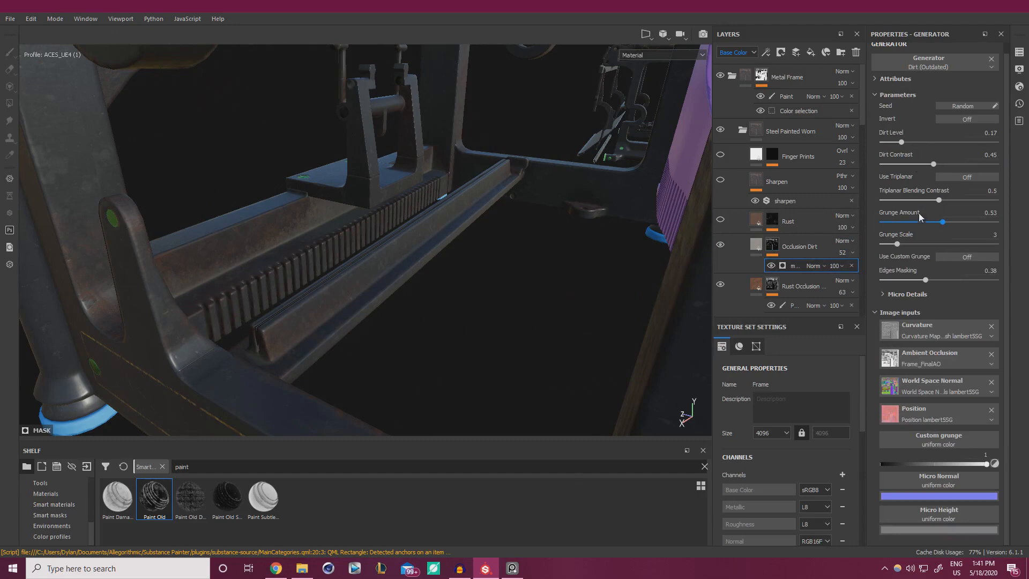
left_click(882, 295)
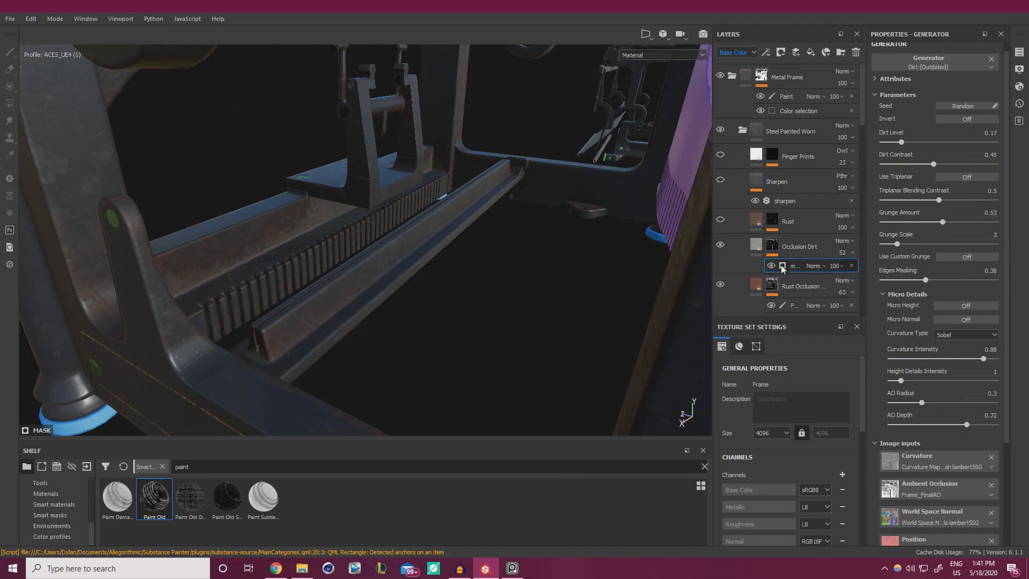
left_click_drag(849, 258, 856, 275)
left_click_drag(345, 191, 565, 287, "alt")
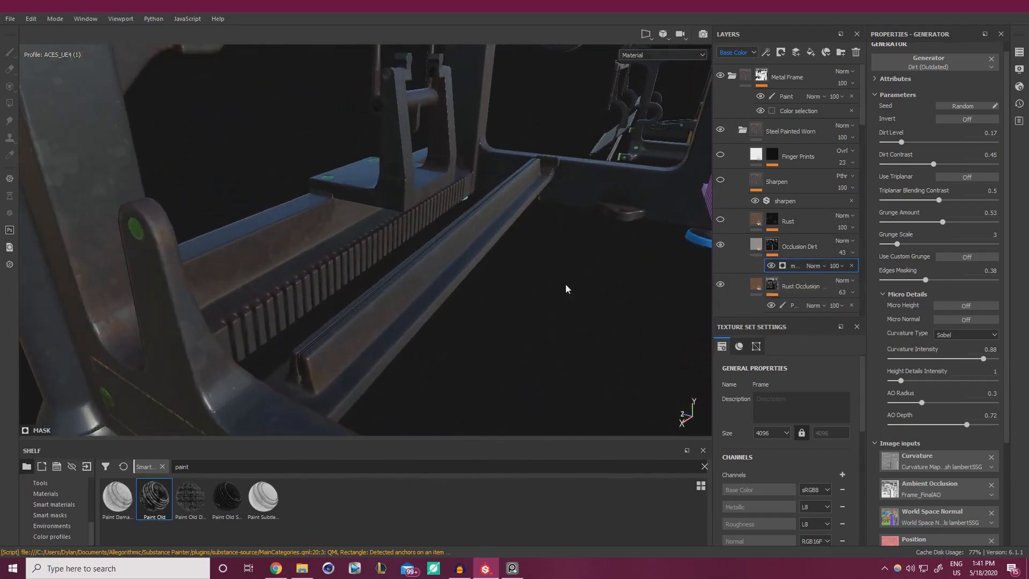
Slightly adjust the saturation and brightness of the Occlusion Dirt layer's base color.
left_click(759, 246)
left_click(914, 310)
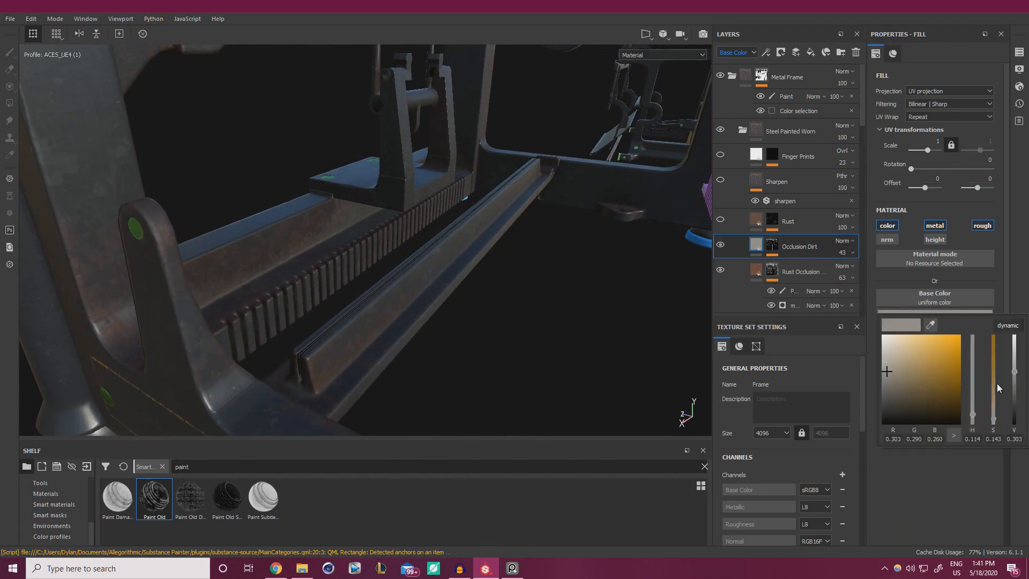
left_click_drag(994, 414, 994, 416)
left_click_drag(1015, 372, 1015, 374)
Add a paint effect above the generator in the Occlusion Dirt mask, ready for work on the rack teeth.
left_click(773, 247)
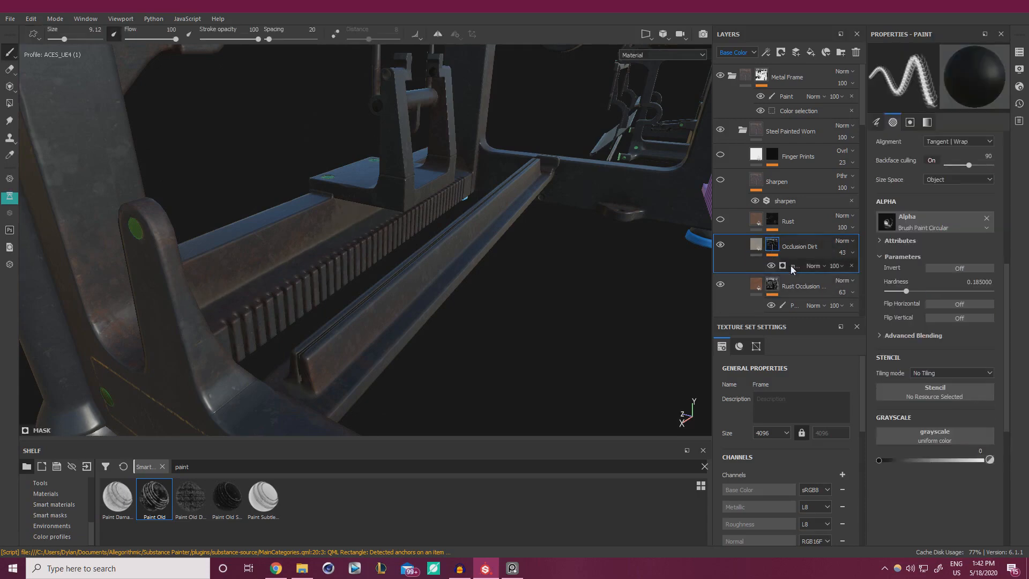
left_click(790, 265)
right_click(792, 266)
left_click(826, 290)
right_click_drag(418, 301, 472, 285, "alt")
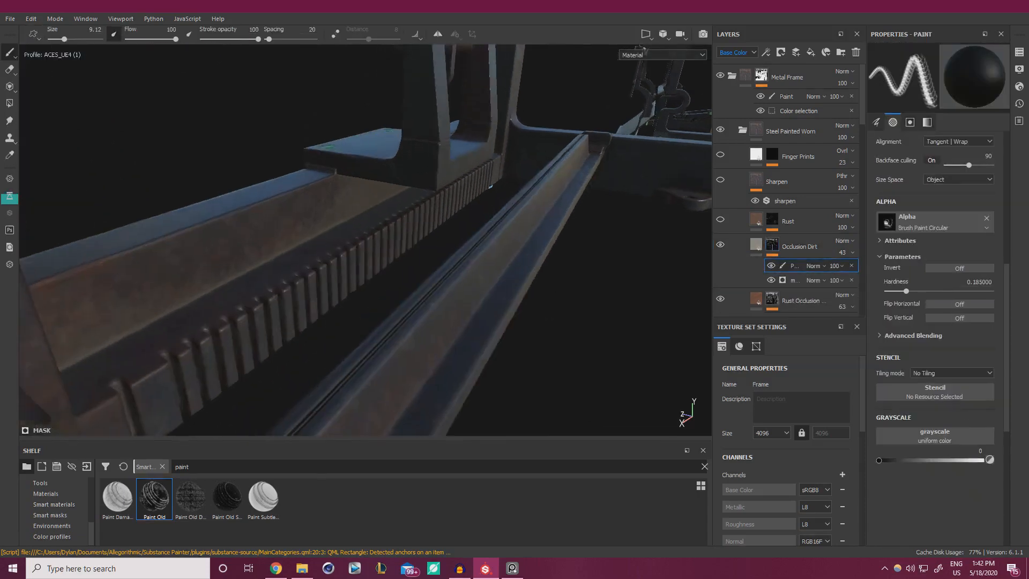
left_click_drag(480, 279, 354, 284, "alt")
right_click_drag(351, 274, 365, 262, "alt")
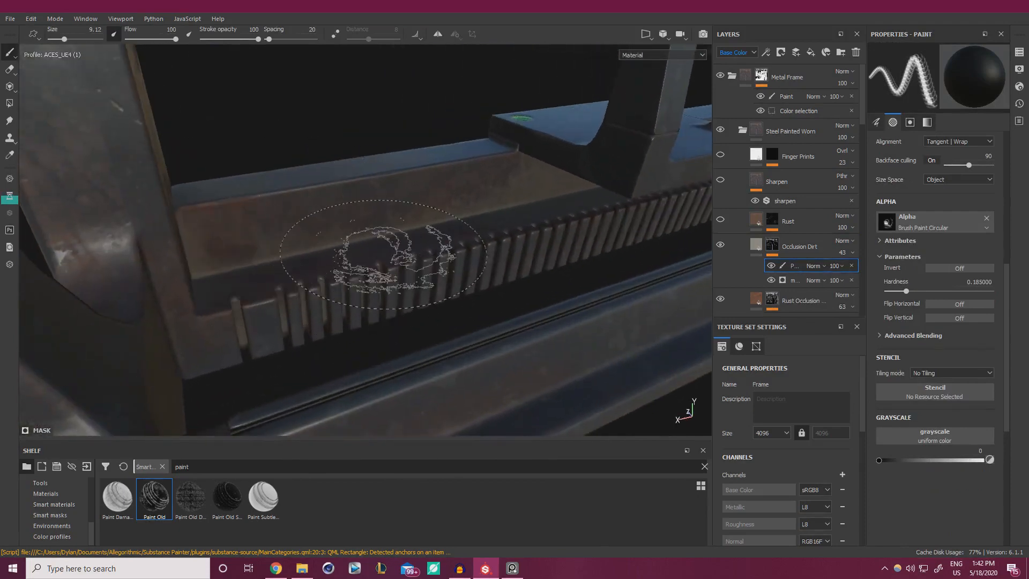
Set the mask brush to size 13.84, hardness 0.11 and grayscale 0.1809, and save the project.
mouse_move(338, 228)
right_mouse_down("ctrl")
mouse_move(367, 227)
mouse_move(365, 201)
mouse_move(364, 212)
right_mouse_up("ctrl")
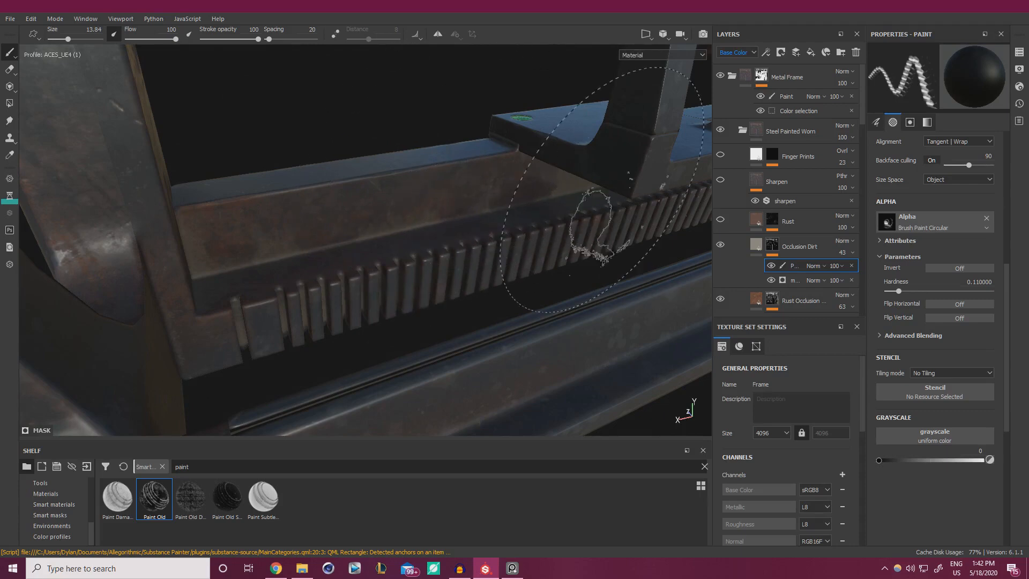
left_click_drag(879, 459, 914, 461)
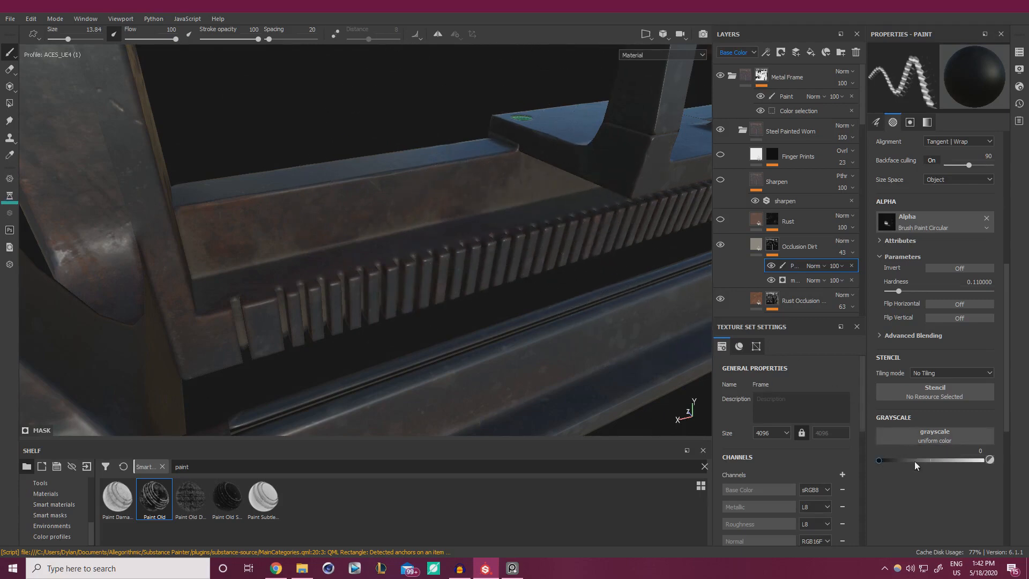
left_click(897, 461)
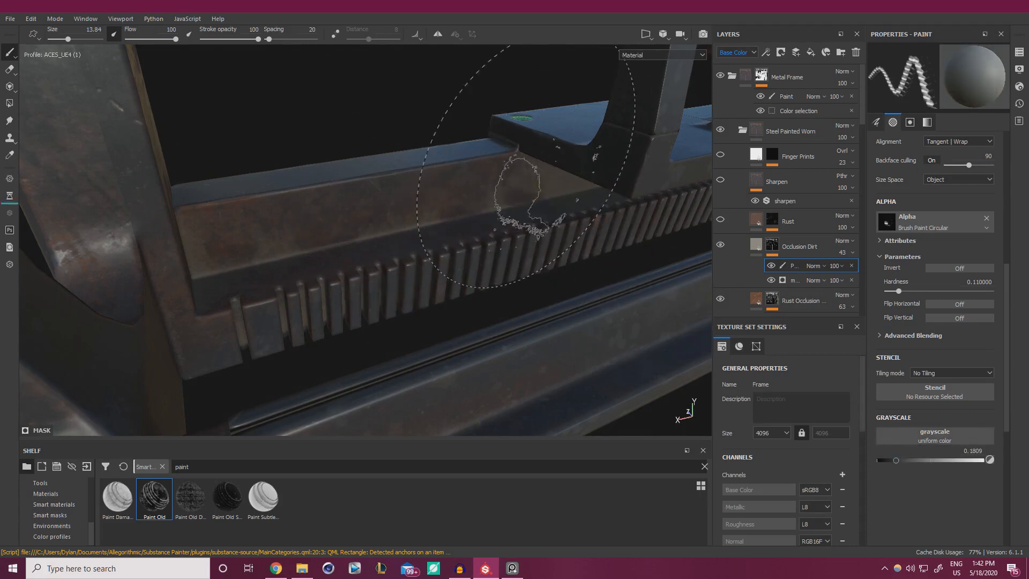
key("ctrl+s")
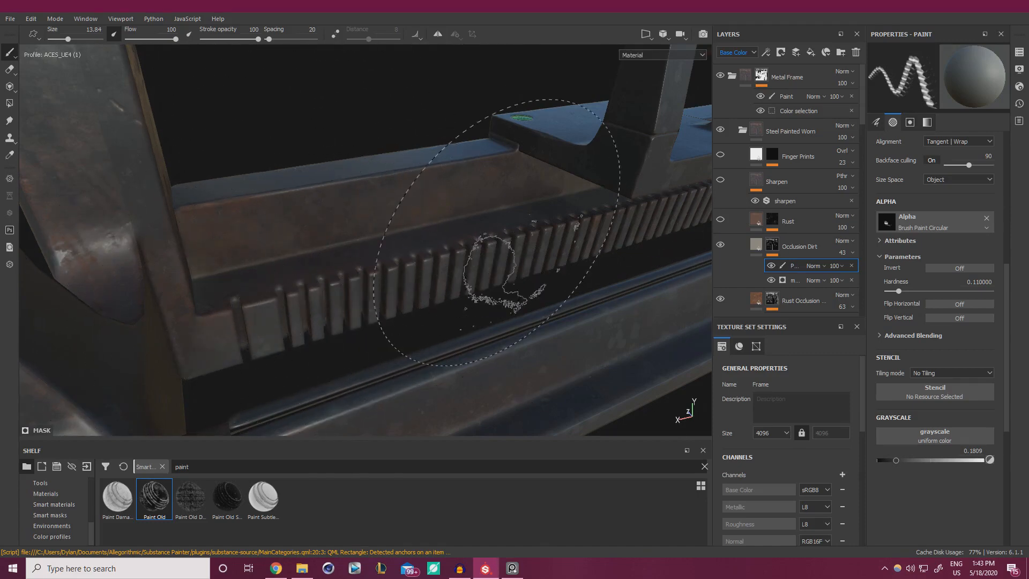
Examine the dirt on the rack teeth and the front rail from several angles.
left_click_drag(497, 245, 325, 270, "alt")
mouse_move(522, 253)
left_mouse_down("alt")
mouse_move(435, 234)
mouse_move(368, 246)
mouse_move(426, 177)
mouse_move(287, 218)
left_mouse_up("alt")
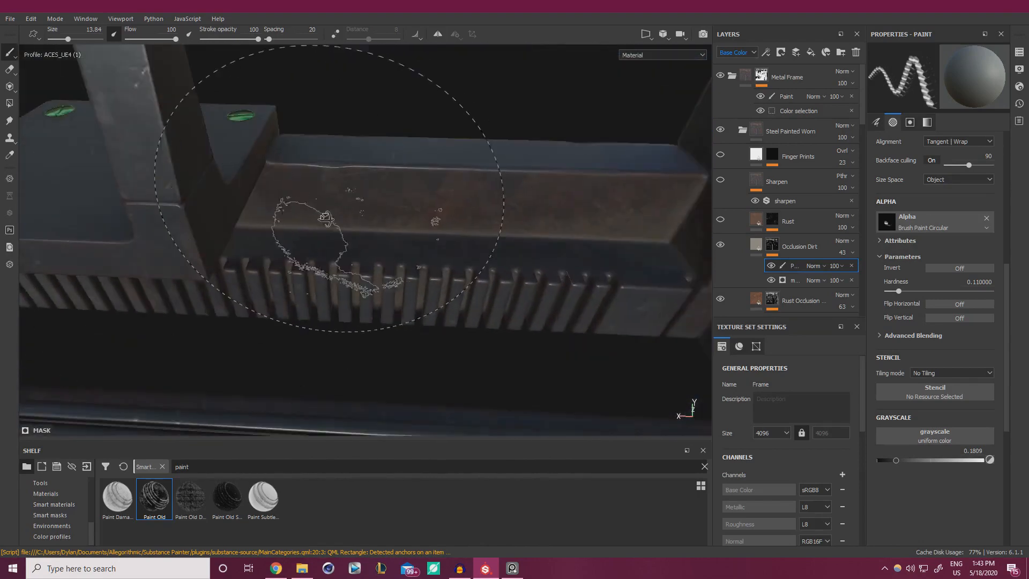
left_click_drag(540, 230, 454, 256, "alt")
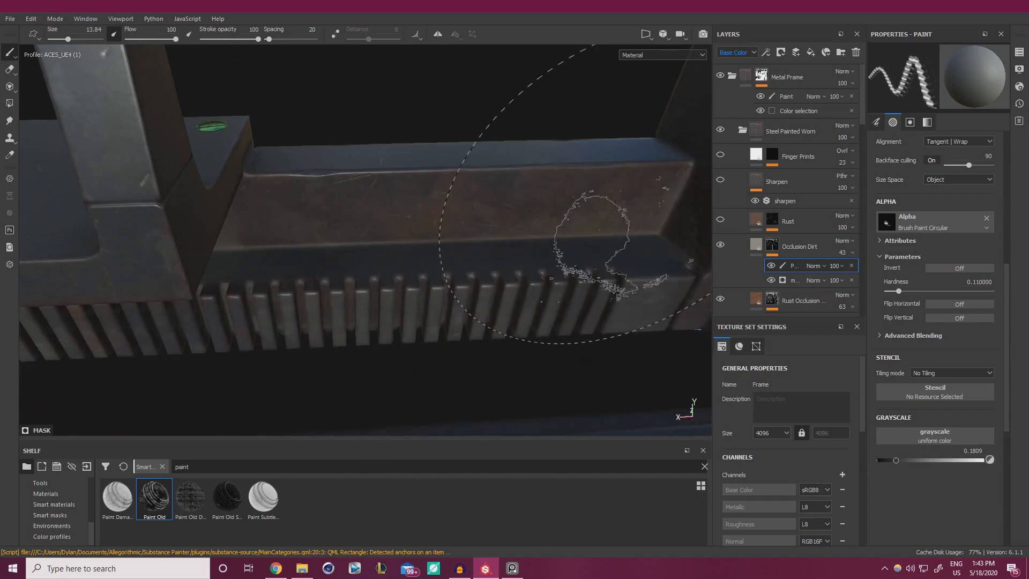
left_click_drag(338, 288, 227, 300, "alt")
left_click_drag(457, 284, 563, 247, "alt")
right_click_drag(563, 246, 218, 288, "alt")
left_click_drag(218, 288, 343, 268, "alt")
mouse_move(343, 268)
right_mouse_down("alt")
mouse_move(477, 247)
mouse_move(321, 332)
right_mouse_up("alt")
middle_click_drag(616, 174, 569, 211, "alt")
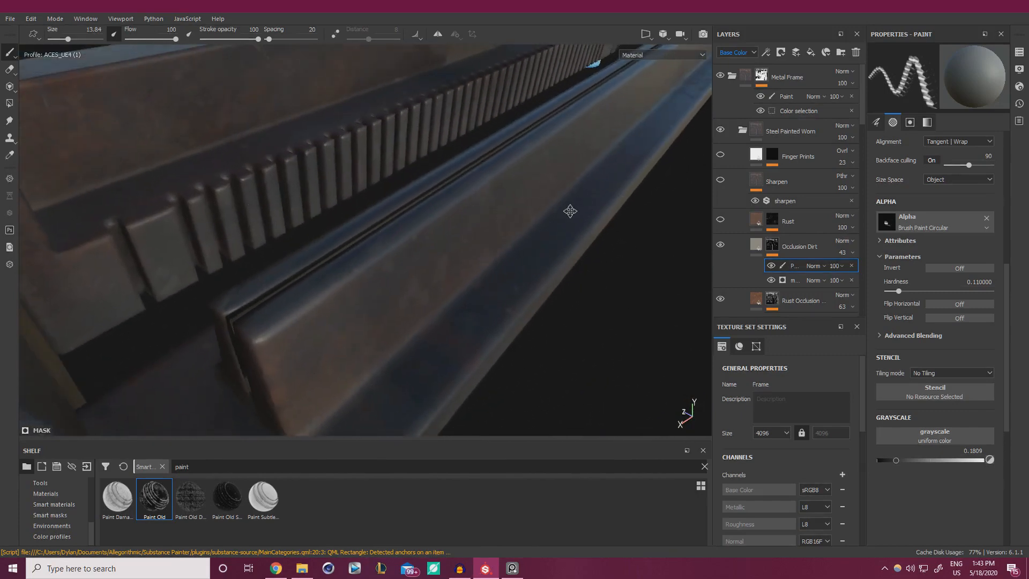
Select the paint effect in the upper Speckles layer's mask and set the brush grayscale to 0 for the front rail.
scroll(802, 208, "down", 5)
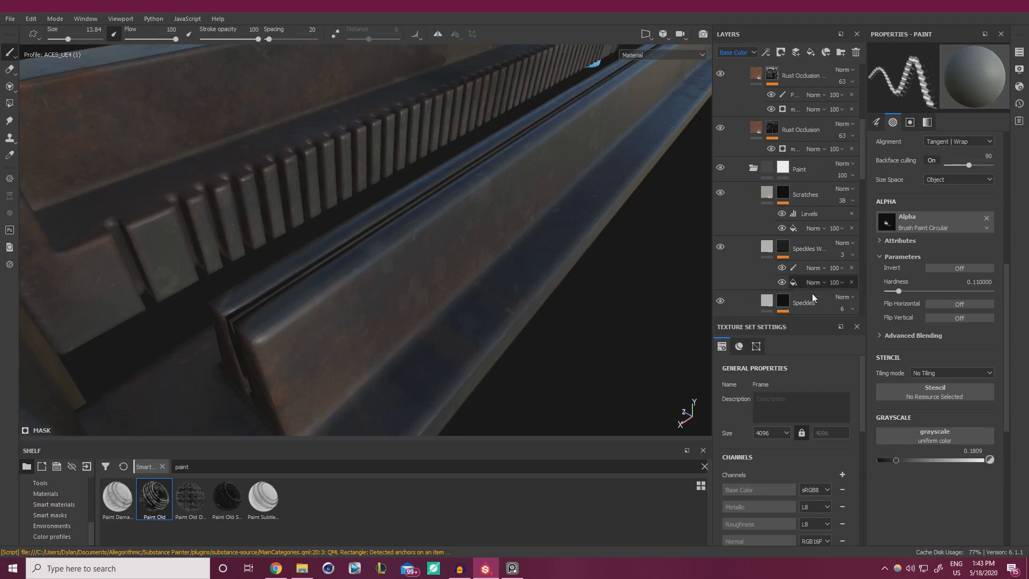
left_click(800, 272)
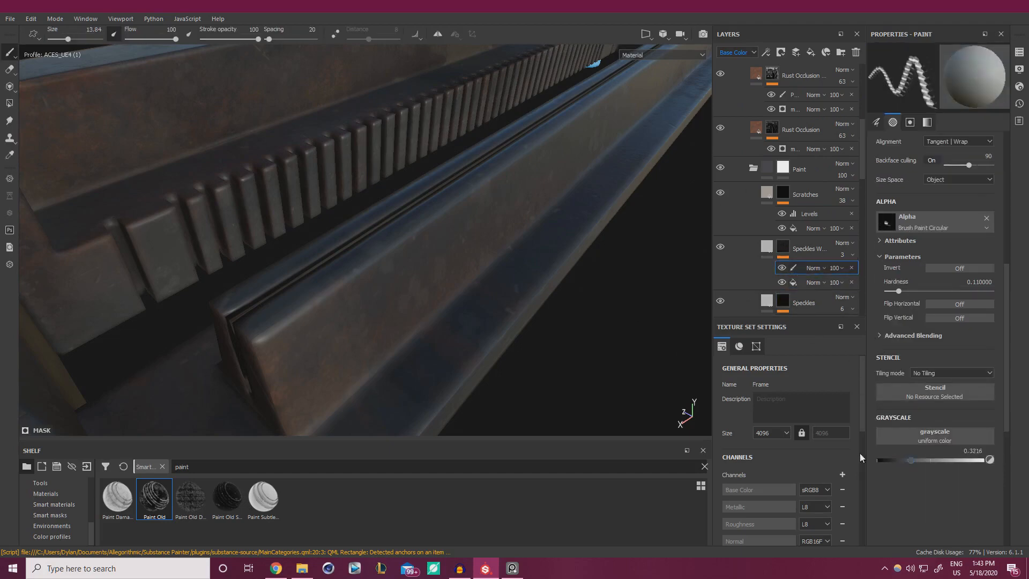
left_click_drag(860, 455, 857, 455)
left_click_drag(556, 387, 513, 326, "alt")
middle_click_drag(504, 231, 365, 252, "alt")
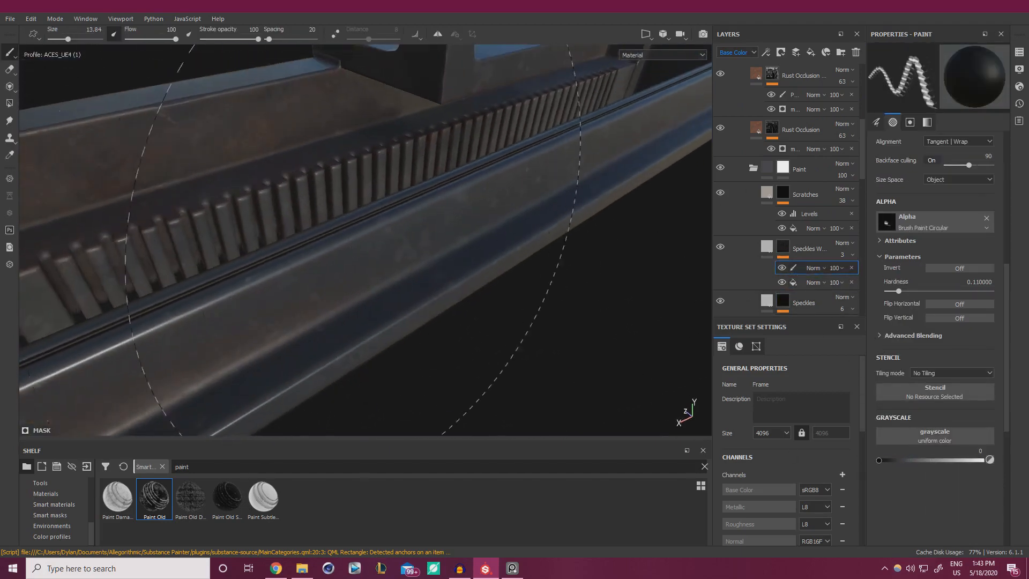
middle_click_drag(463, 219, 351, 273, "alt")
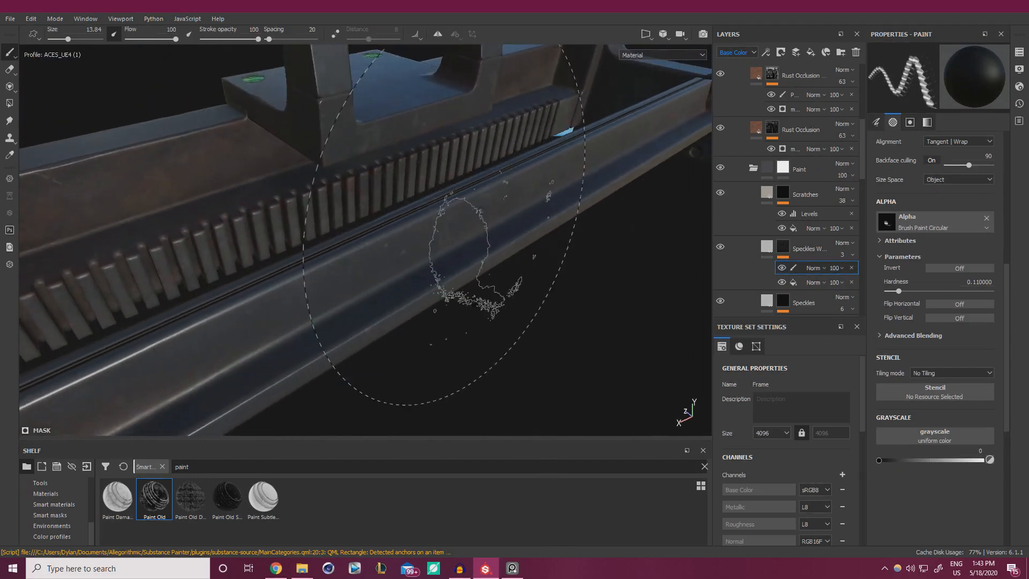
Examine the rust and dirt along the back of the rail up to its end at the side frame.
left_click_drag(444, 228, 530, 241, "alt")
middle_click_drag(531, 241, 528, 260, "alt")
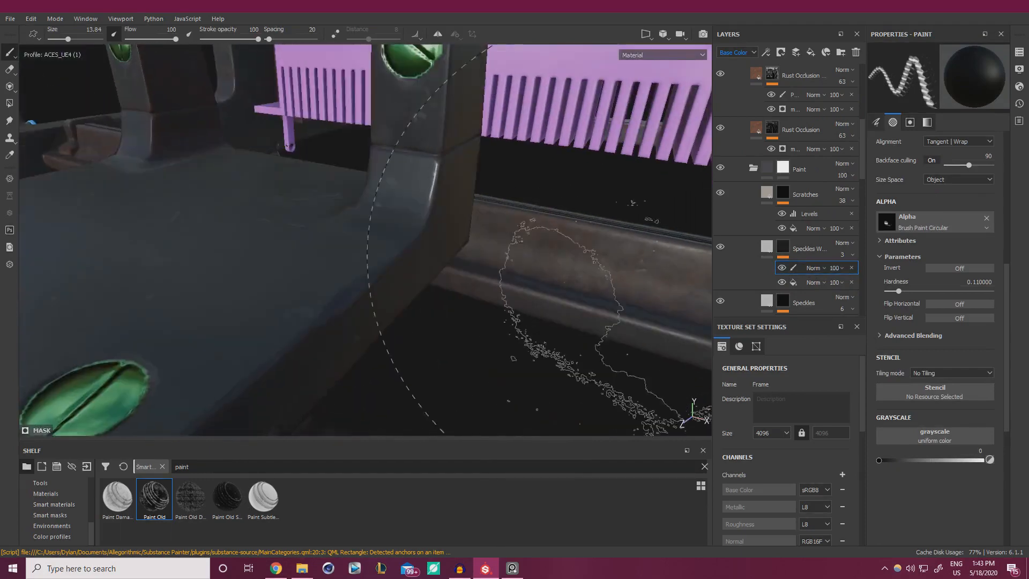
left_click_drag(608, 256, 546, 275, "alt")
middle_click_drag(547, 275, 461, 242, "alt")
right_click_drag(563, 236, 444, 242, "alt")
left_click_drag(444, 241, 524, 236, "alt")
right_click_drag(523, 242, 475, 248, "alt")
left_click_drag(475, 248, 508, 232, "alt")
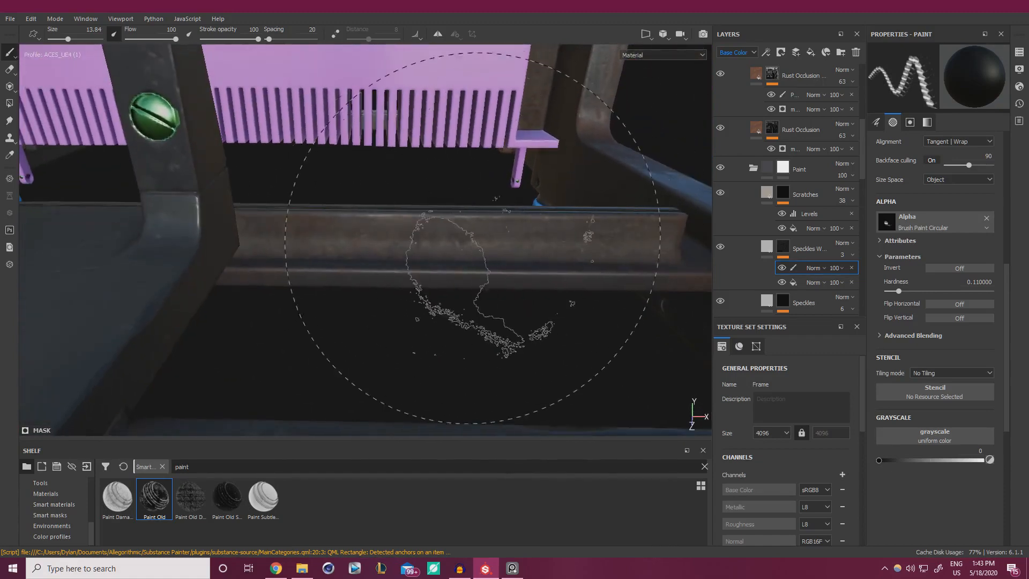
mouse_move(506, 329)
left_mouse_down("alt")
mouse_move(501, 241)
mouse_move(490, 241)
mouse_move(536, 284)
mouse_move(501, 227)
mouse_move(466, 295)
mouse_move(498, 316)
left_mouse_up("alt")
Compare the lower Rust Occlusion layer hidden and shown, and add a paint effect above its mask generator.
scroll(799, 152, "up", 1)
left_click(795, 127)
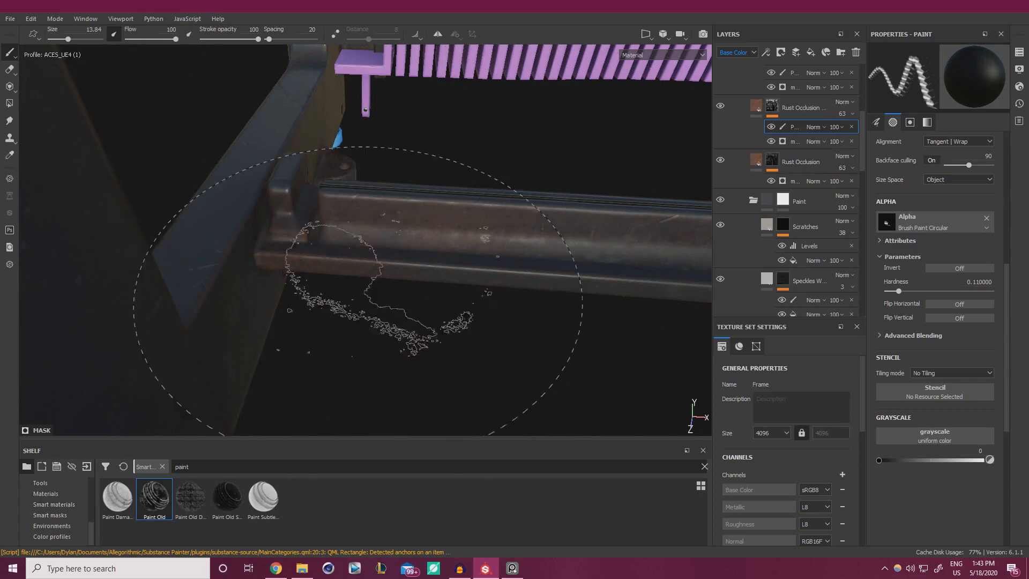
left_click(723, 160)
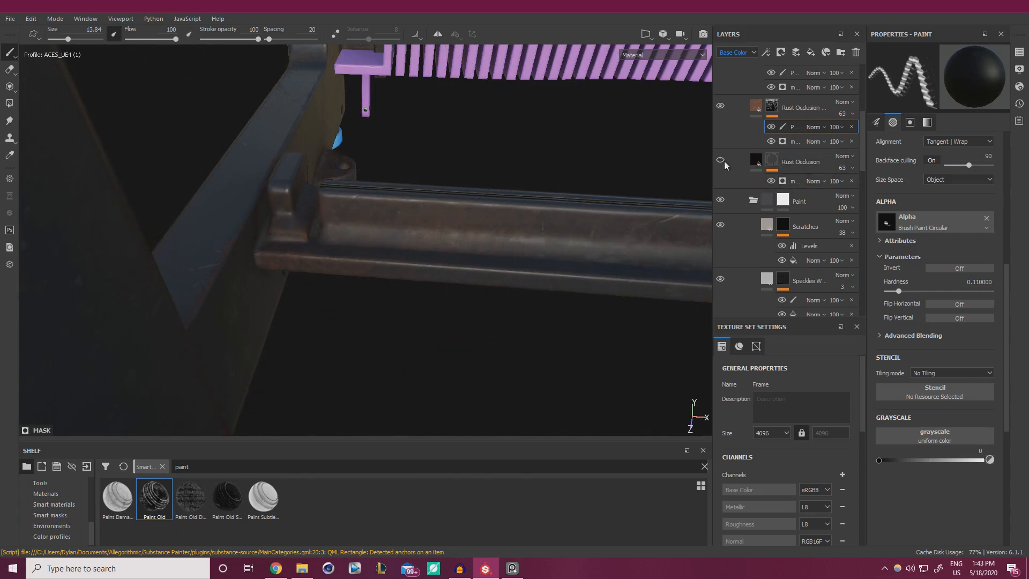
left_click(722, 160)
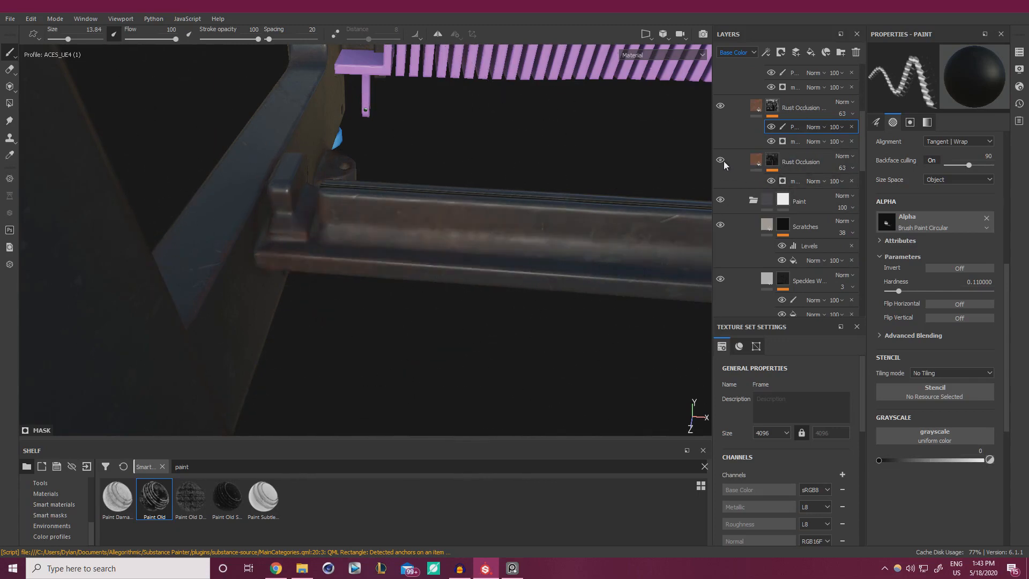
left_click(786, 181)
right_click(786, 182)
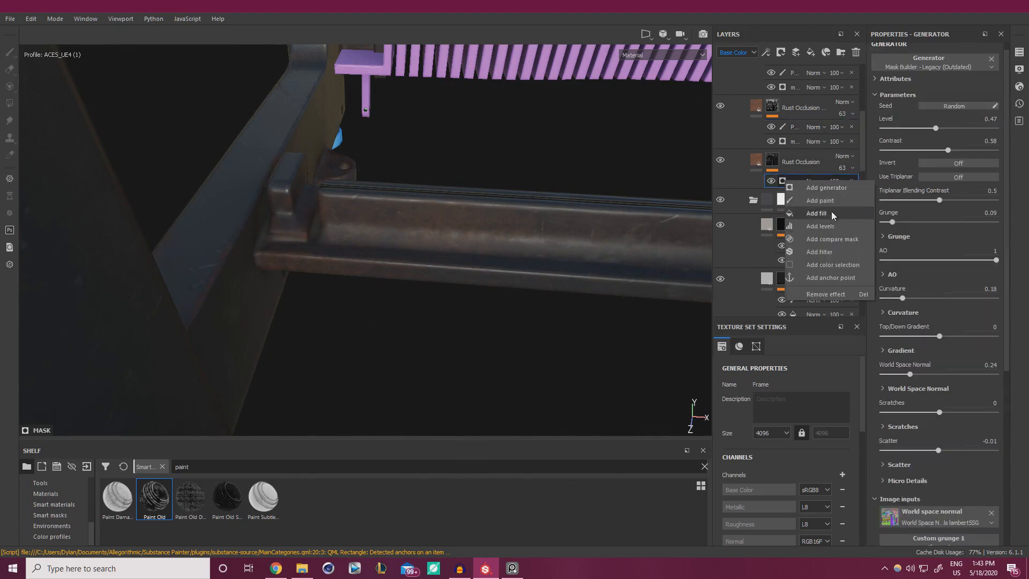
left_click(820, 201)
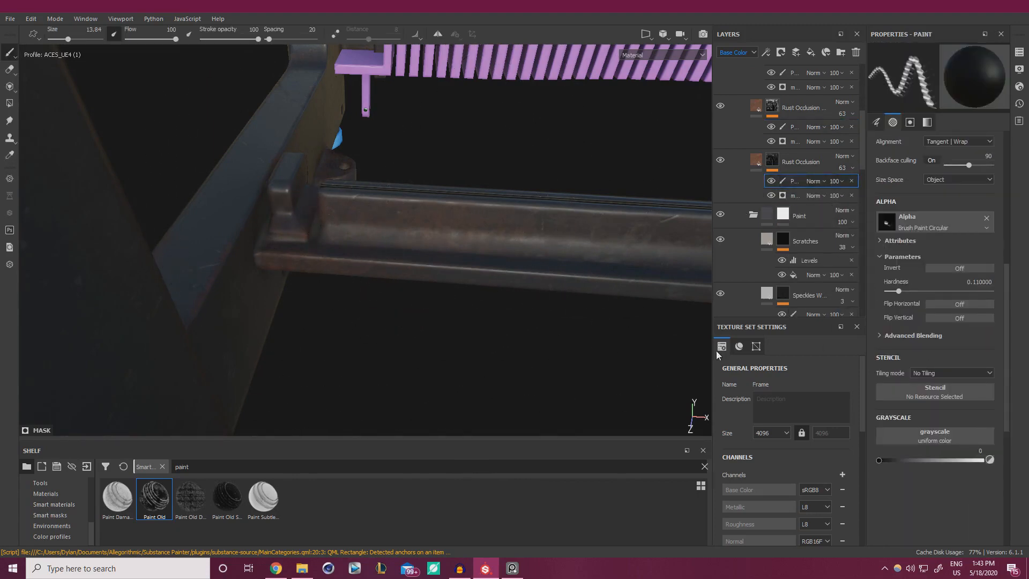
Soften the black mask brush to a hardness of 0.03 for painting out rust near the rail's end.
right_click_drag(476, 176, 476, 170, "ctrl")
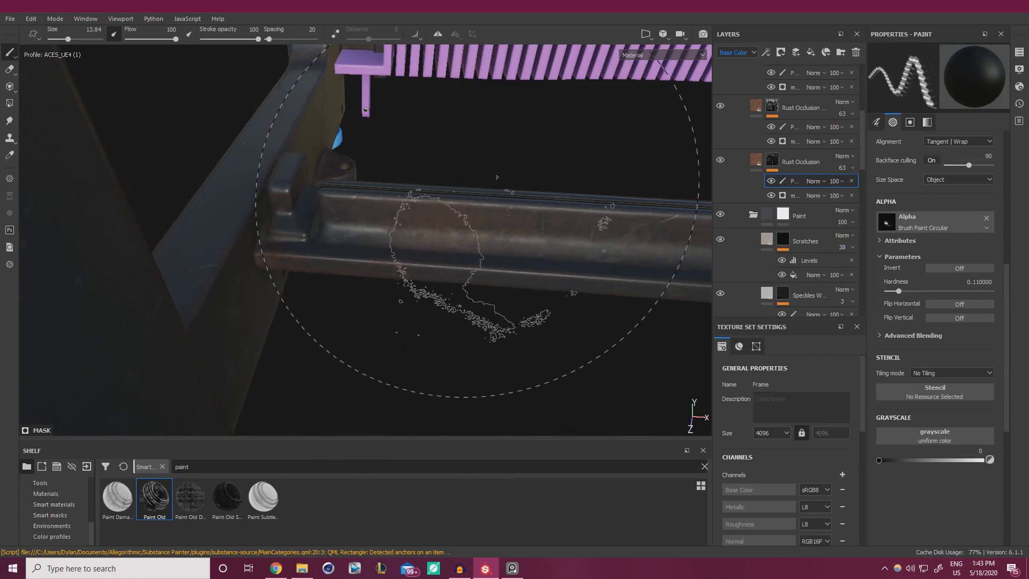
right_click_drag(399, 244, 400, 236, "ctrl")
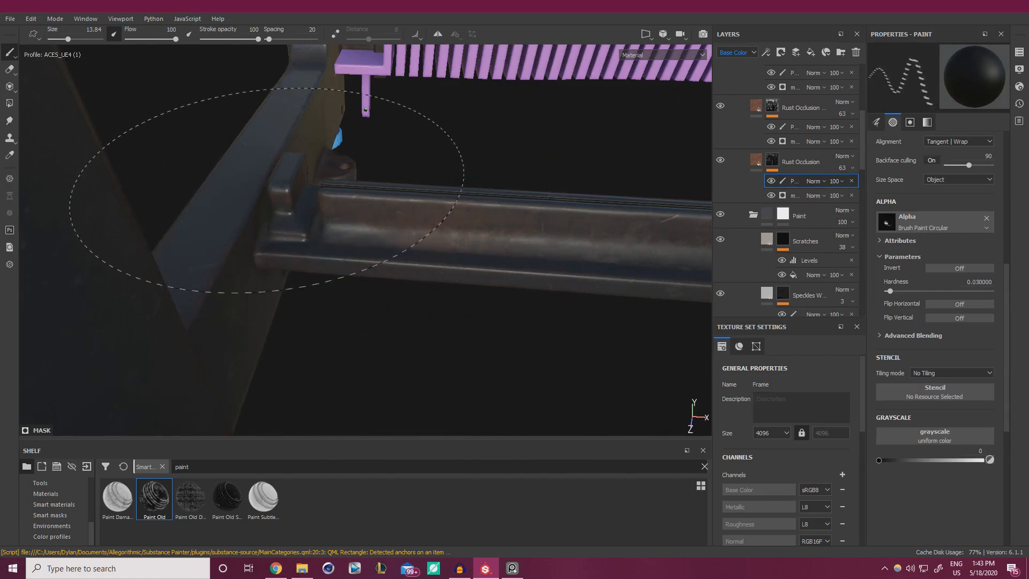
left_click_drag(424, 199, 375, 209, "alt")
right_click_drag(375, 210, 507, 295, "alt")
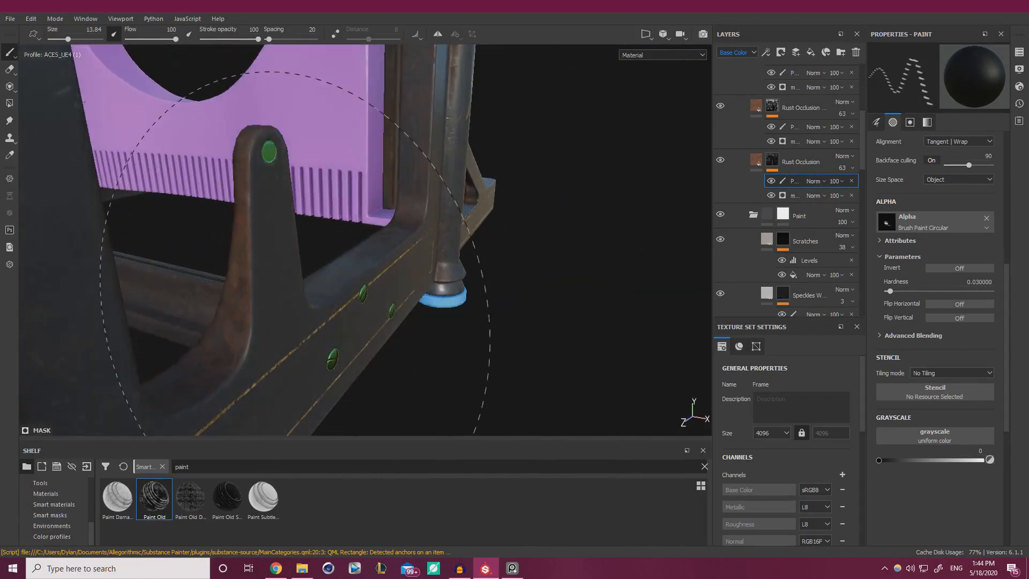
Select the paint effect in the upper Rust Occlusion layer's mask and set the brush size to 5.66 and hardness to 0.4.
left_click(796, 127)
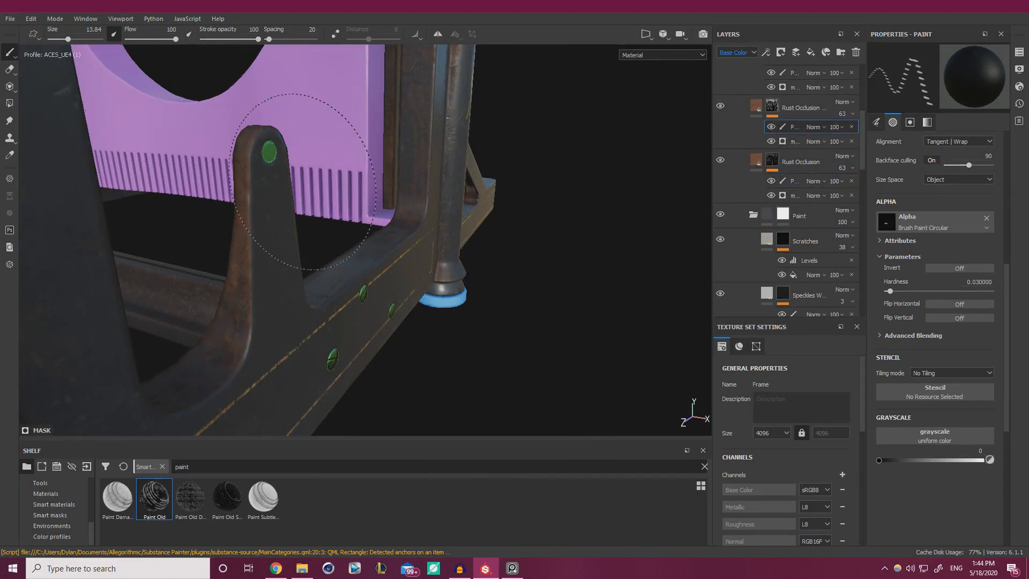
mouse_move(268, 274)
left_mouse_down("alt")
mouse_move(264, 299)
mouse_move(319, 258)
left_mouse_up("alt")
mouse_move(319, 255)
right_mouse_down("ctrl")
mouse_move(284, 254)
mouse_move(319, 248)
mouse_move(320, 233)
right_mouse_up("ctrl")
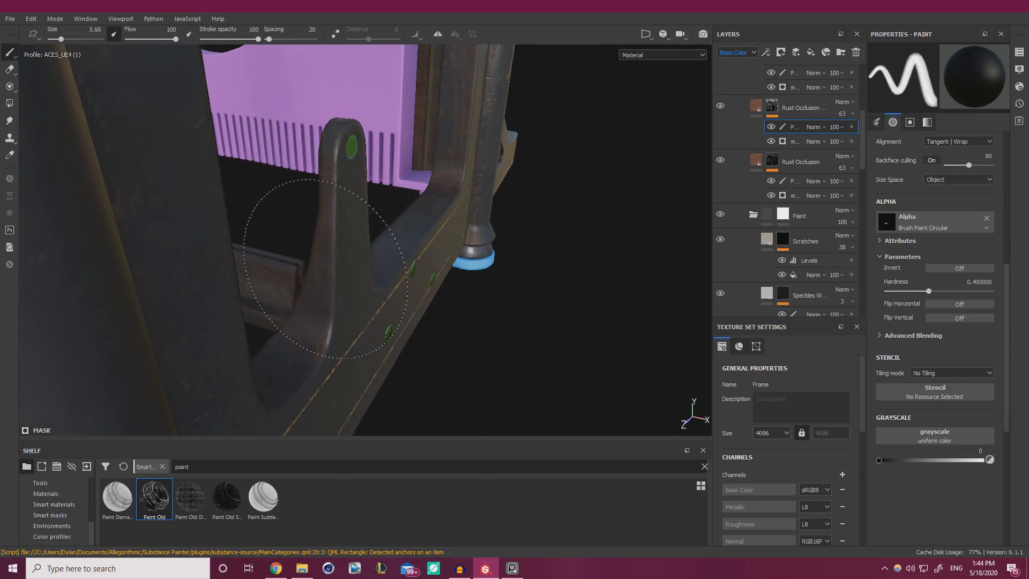
Examine the rust around the side frame's upright bracket, inner corner and corner column from several angles under different lighting.
mouse_move(326, 269)
left_mouse_down("alt")
mouse_move(236, 280)
mouse_move(131, 272)
left_mouse_up("alt")
right_click_drag(423, 260, 380, 252, "shift")
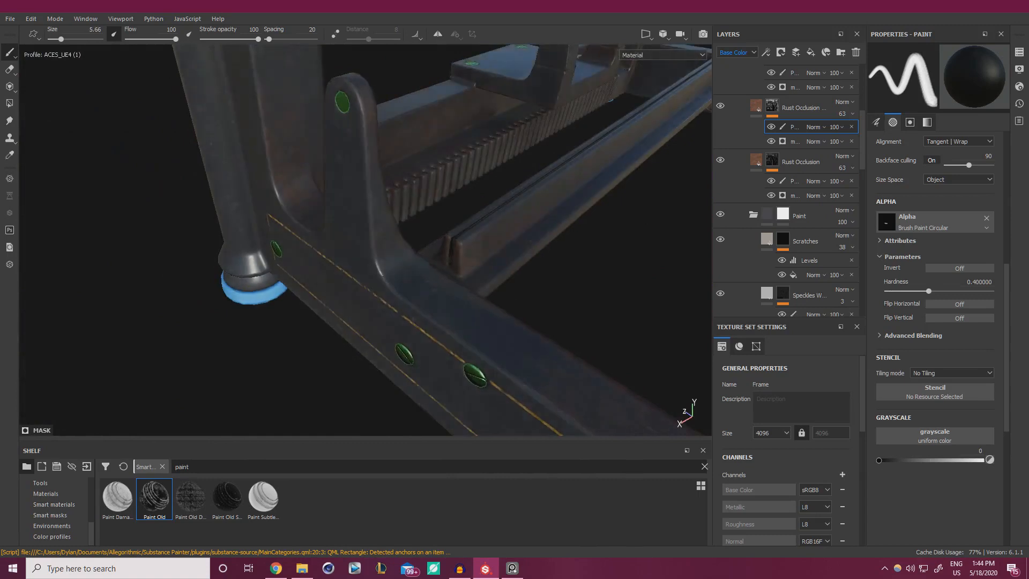
left_click_drag(381, 252, 440, 278, "alt")
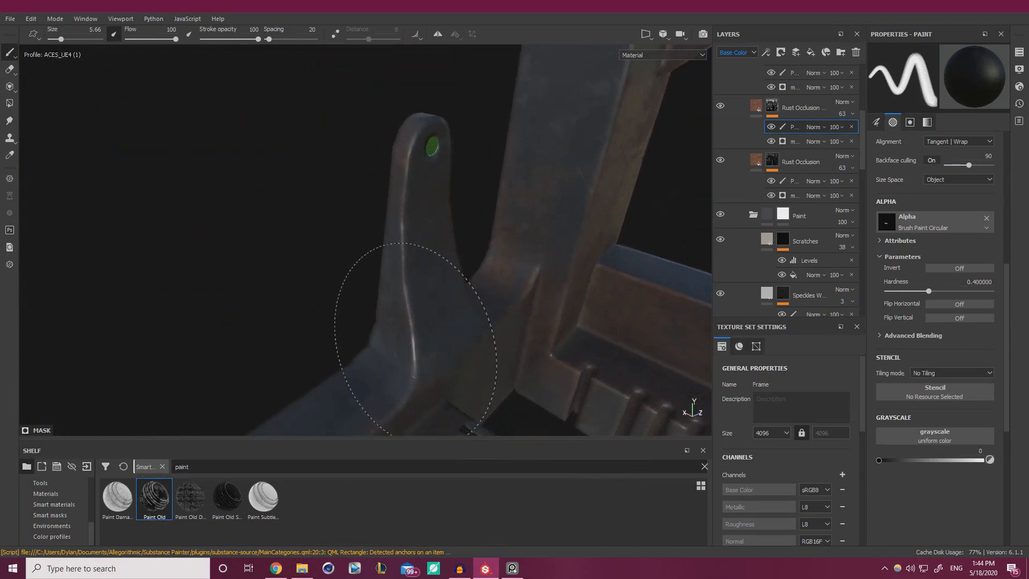
mouse_move(408, 204)
left_mouse_down("alt")
mouse_move(367, 259)
mouse_move(373, 231)
mouse_move(457, 275)
left_mouse_up("alt")
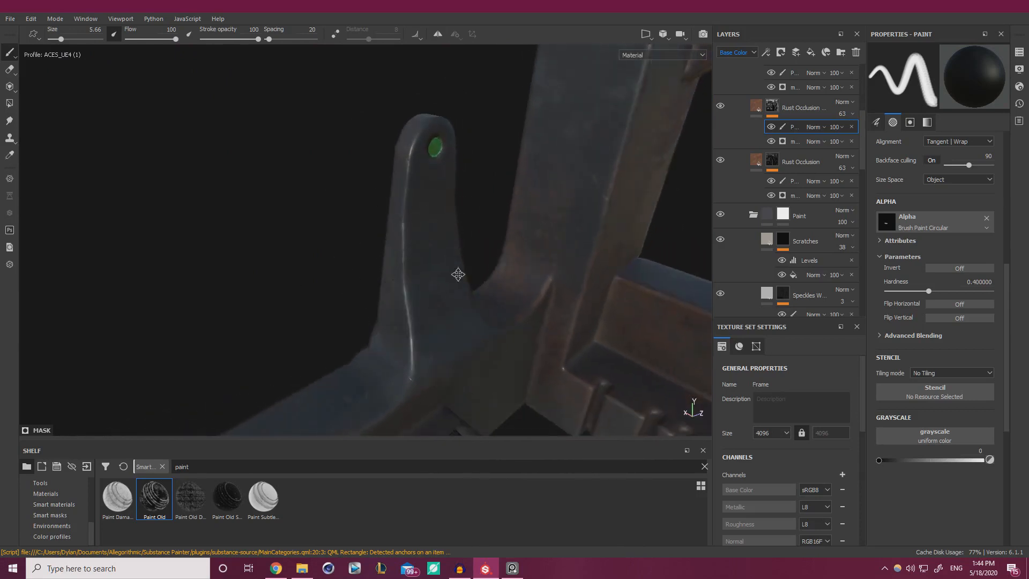
middle_click_drag(457, 276, 460, 245, "alt")
left_click_drag(571, 323, 394, 249, "alt")
right_click_drag(394, 249, 387, 233, "alt")
right_click_drag(387, 233, 423, 236, "shift")
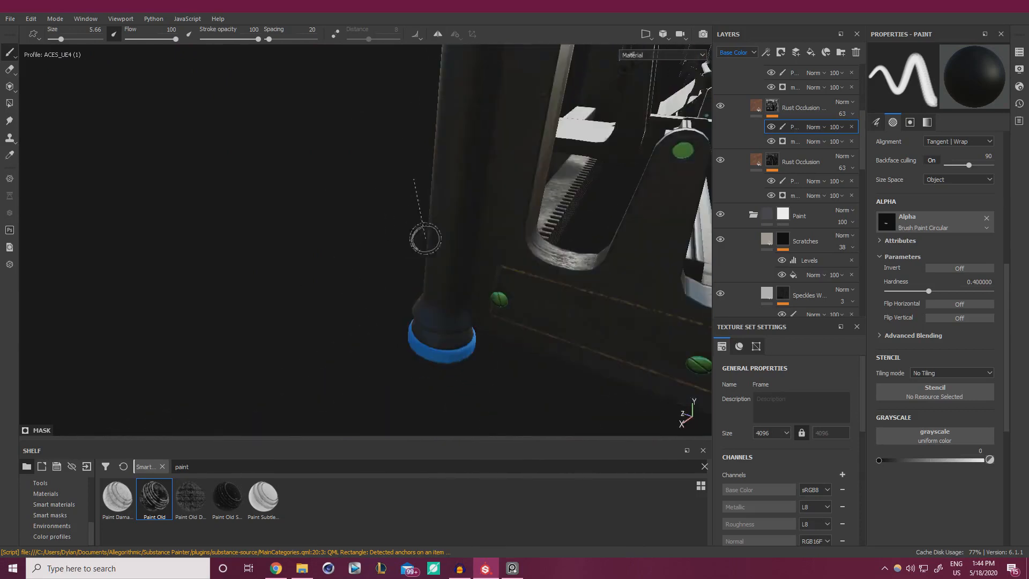
right_click_drag(533, 231, 226, 127, "shift")
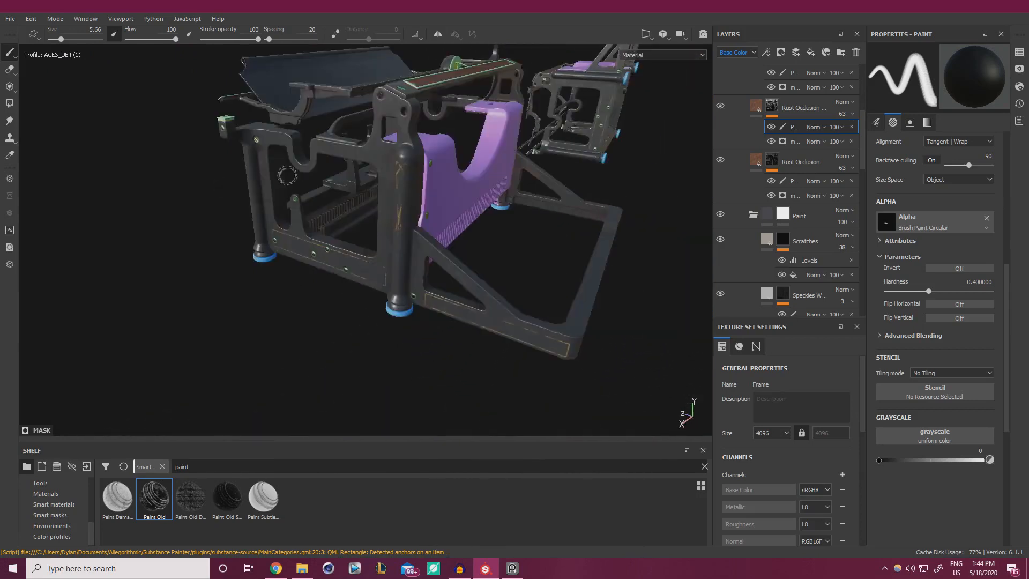
Compare the frame's side panel and corner column with the dirty metal in the typewriter reference photo.
mouse_move(225, 126)
left_mouse_down("alt")
mouse_move(231, 85)
mouse_move(240, 158)
mouse_move(405, 258)
mouse_move(604, 237)
mouse_move(567, 232)
mouse_move(600, 239)
mouse_move(546, 244)
left_mouse_up("alt")
scroll(610, 237, "up", 3)
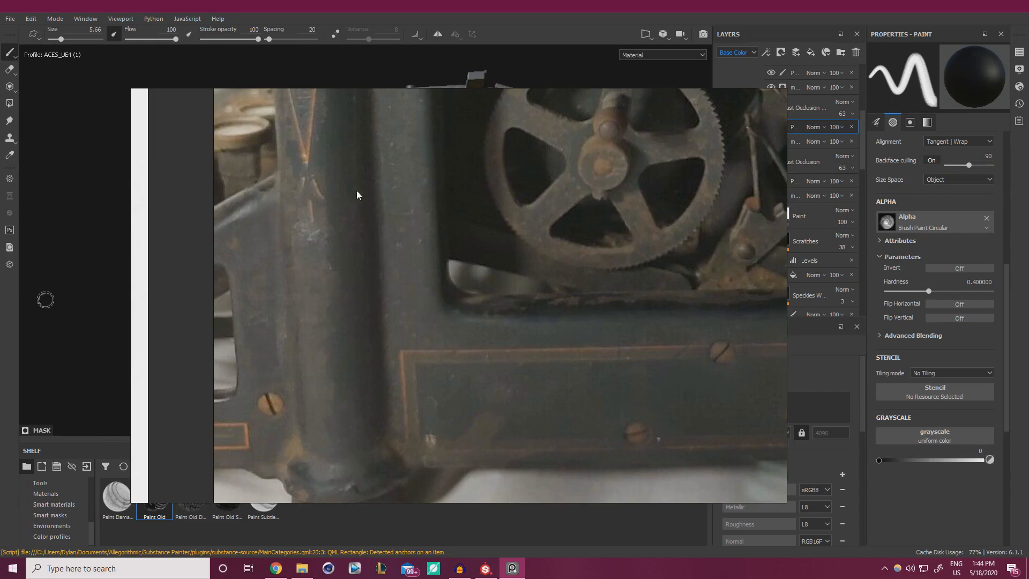
right_click_drag(535, 315, 0, 325)
left_click_drag(546, 228, 439, 264, "alt")
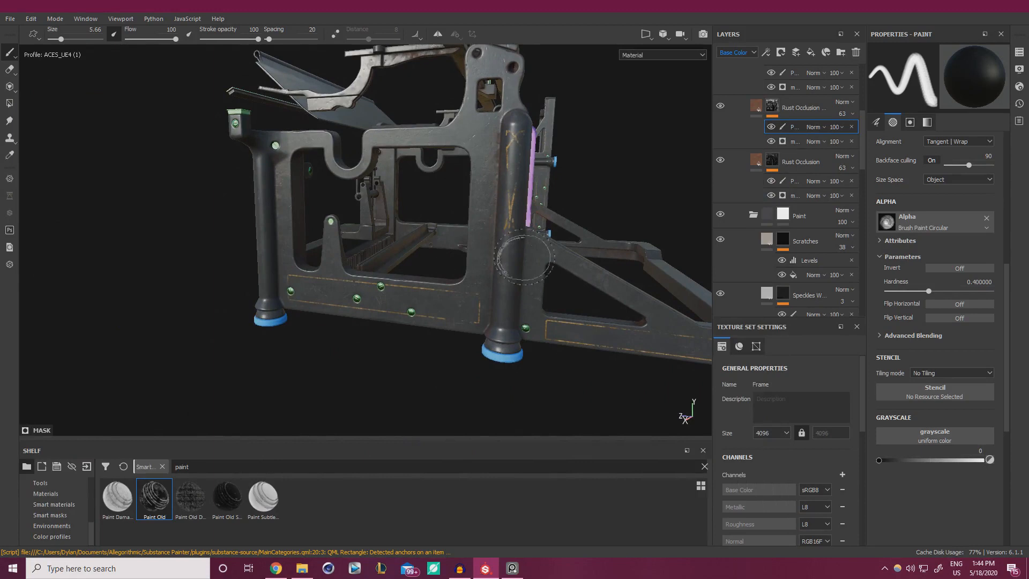
Add a fill layer directly above the Occlusion Dirt layer and name it Caked Dirt.
scroll(796, 204, "down", 3)
scroll(820, 274, "down", 4)
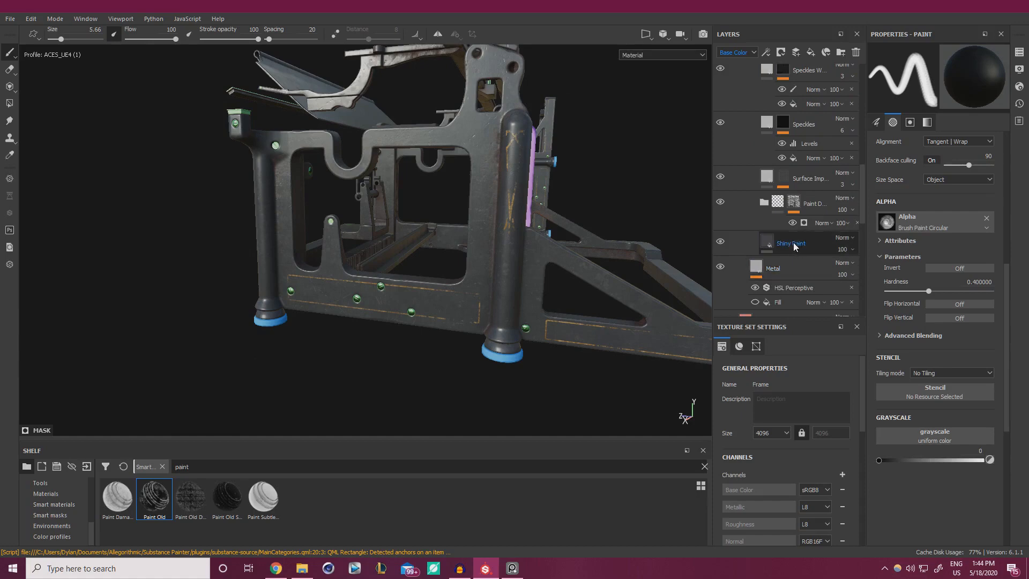
scroll(793, 230, "up", 7)
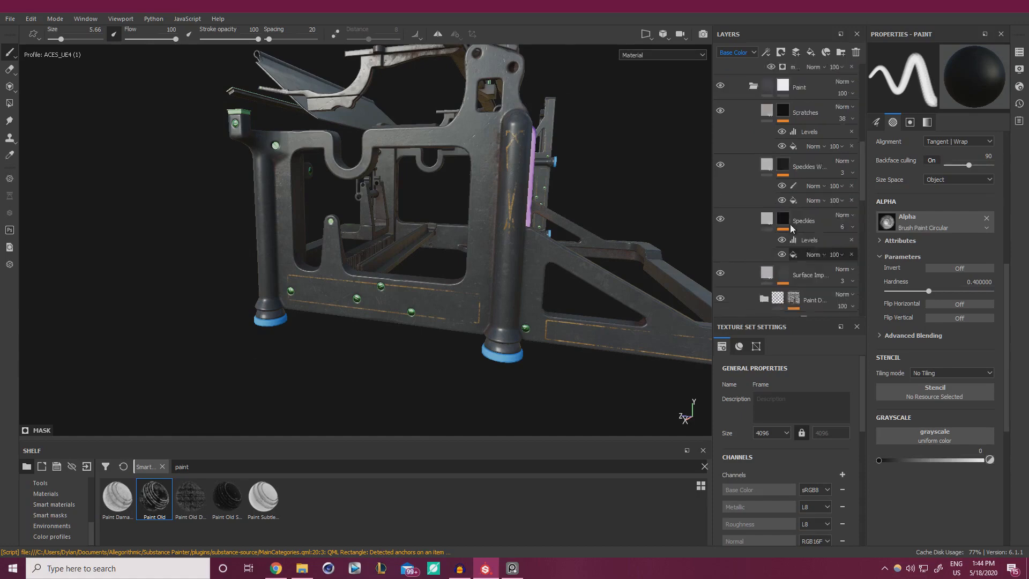
scroll(800, 176, "up", 4)
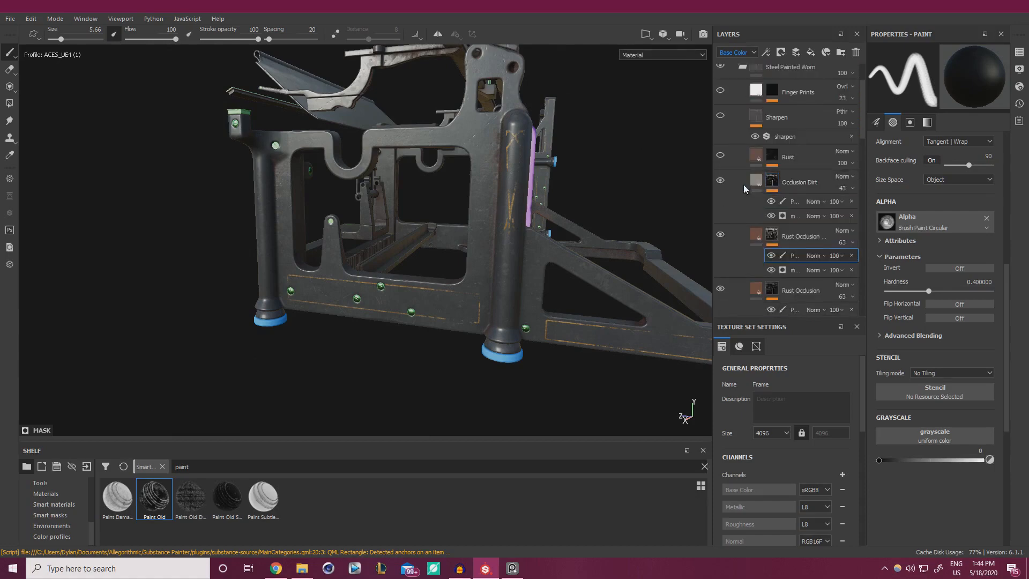
left_click(804, 183)
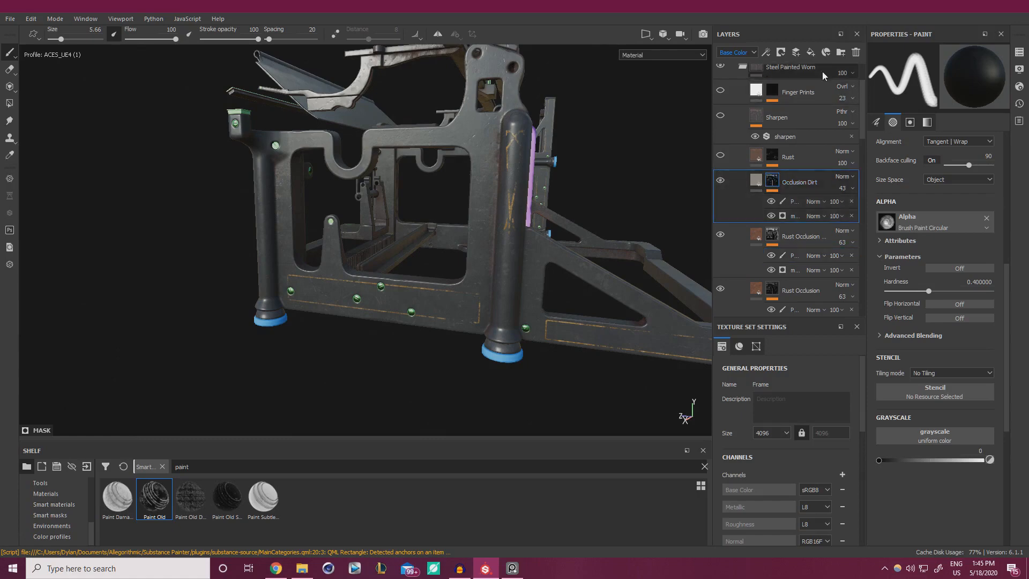
left_click(811, 52)
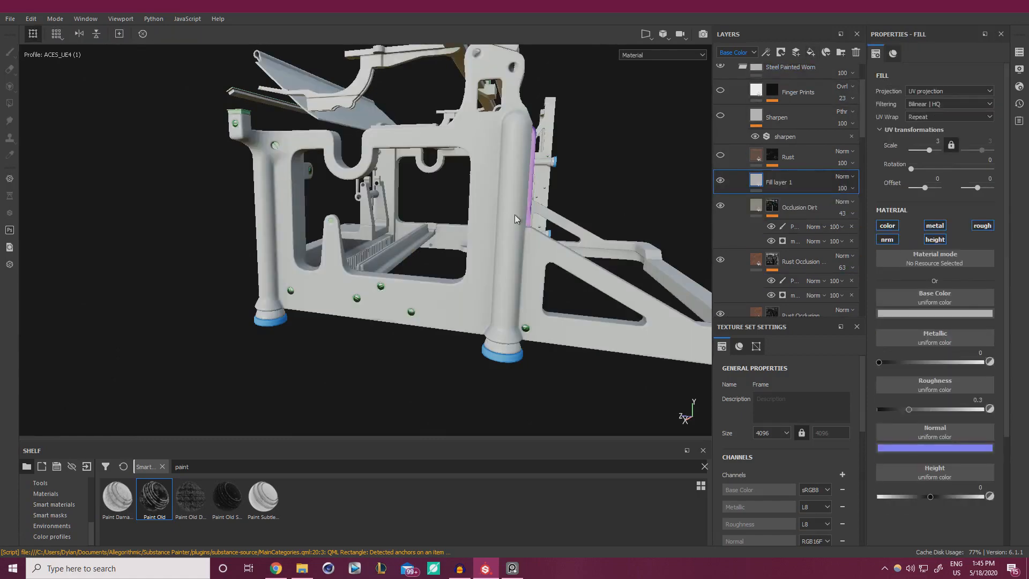
scroll(518, 219, "up", 3)
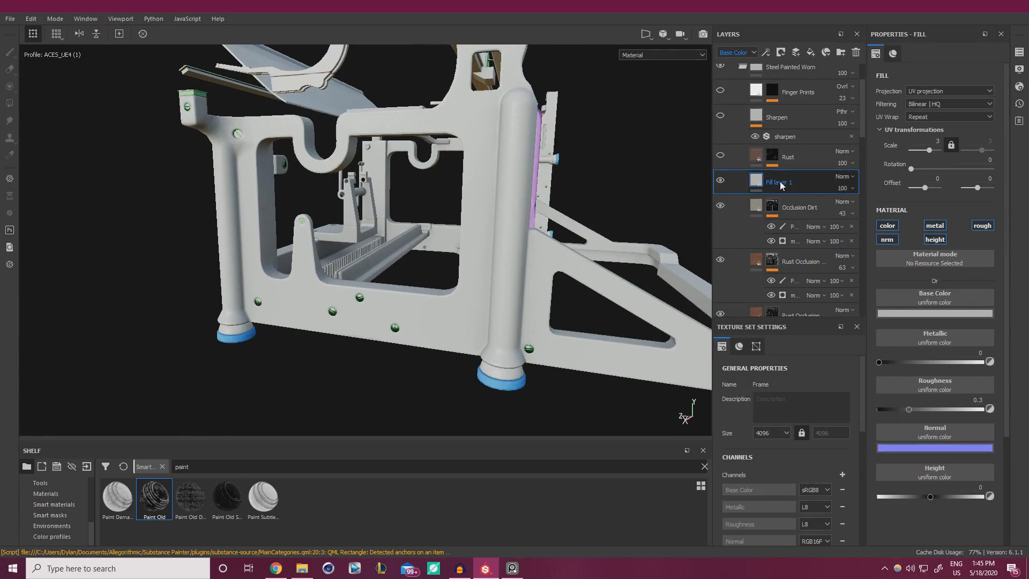
double_click(778, 183)
type("Caked Dirt")
key("Return")
Set the Caked Dirt base color to a muted brown with RGB values of 0.228, 0.211 and 0.148.
left_click(935, 312)
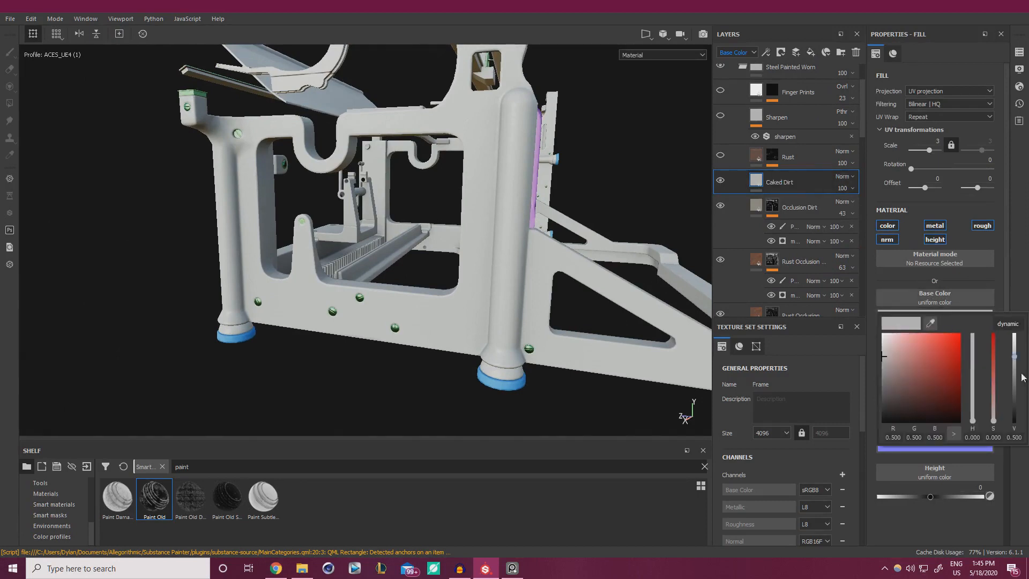
left_click_drag(1023, 377, 1019, 392)
left_click_drag(972, 422, 976, 410)
left_click(994, 406)
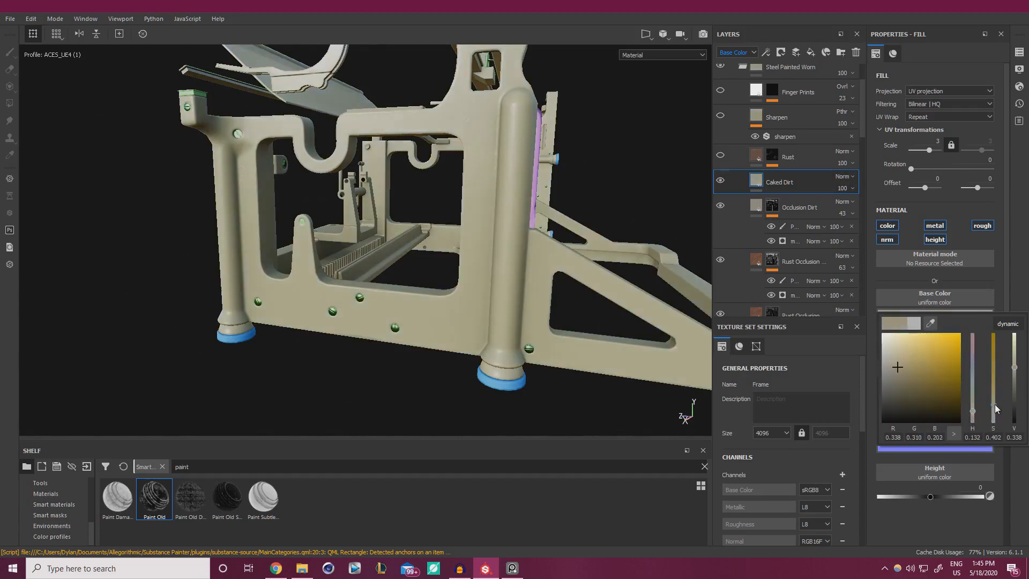
left_click(995, 407)
left_click_drag(1015, 368, 1017, 378)
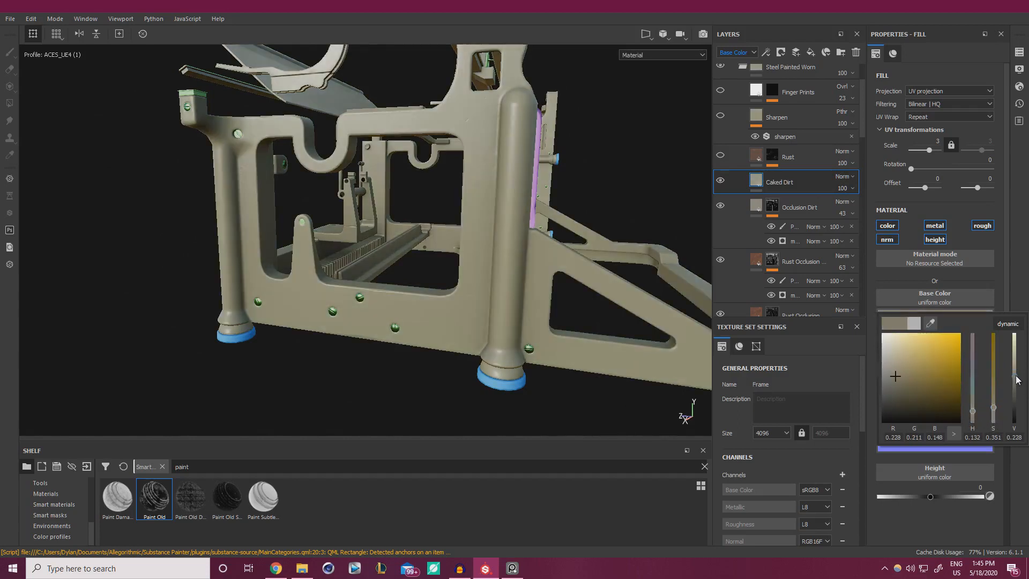
Give the Caked Dirt layer a black mask and add a fill effect to that mask.
right_click(777, 182)
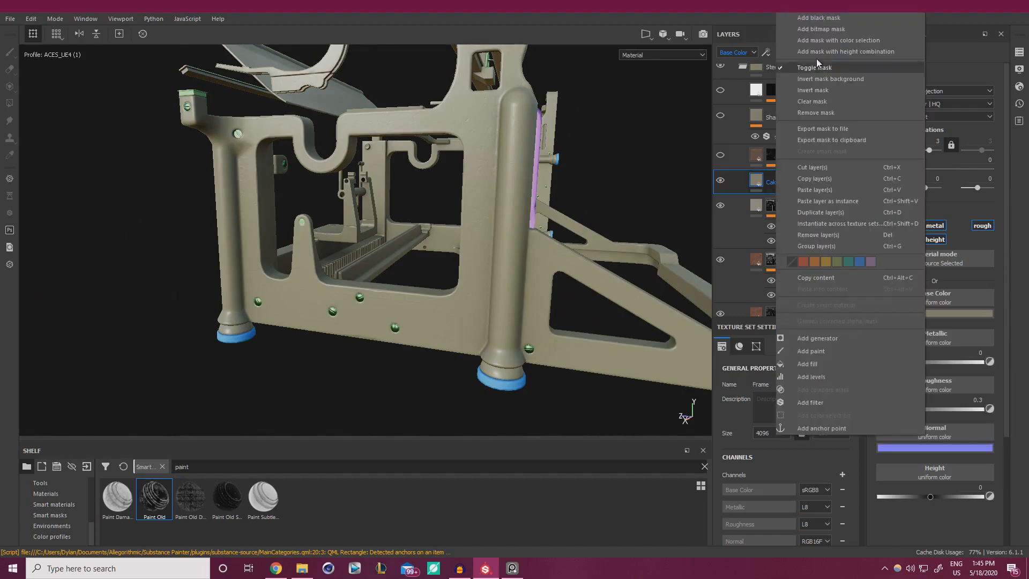
left_click(837, 18)
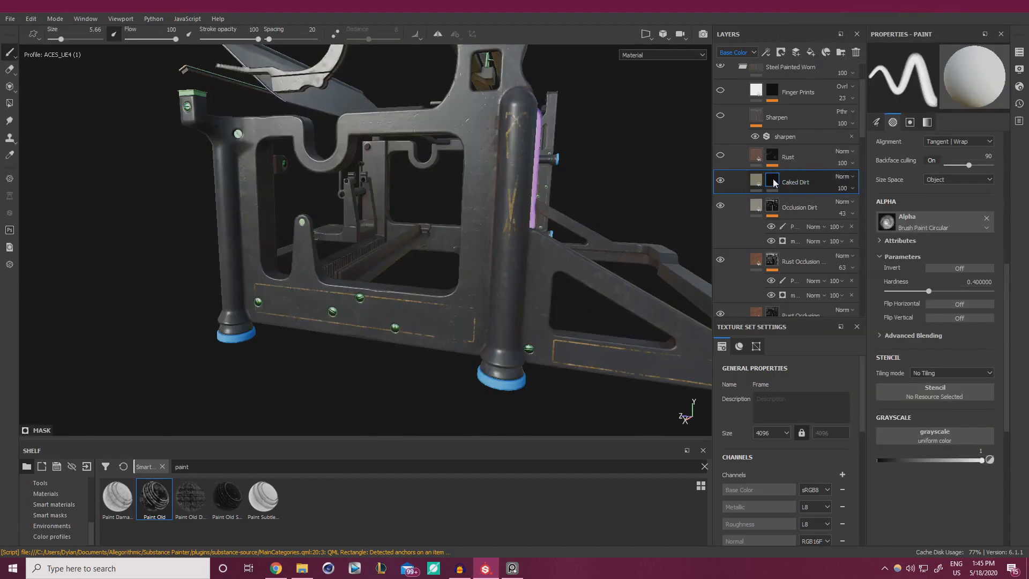
right_click(774, 181)
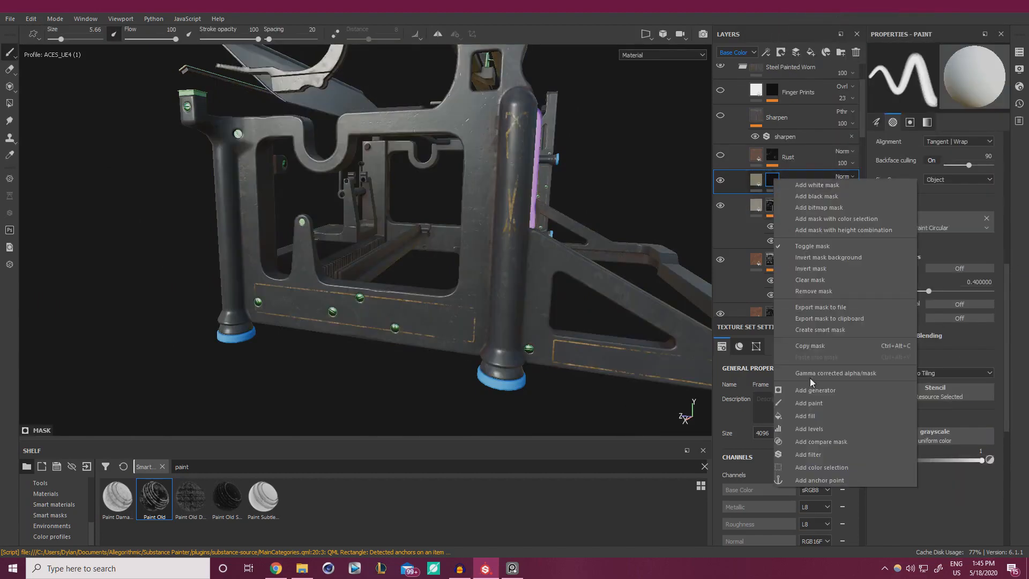
left_click(814, 416)
Use the Grunge Dirt Muddy texture as the mask fill's grayscale and set its UV scale to 3.
left_click(946, 230)
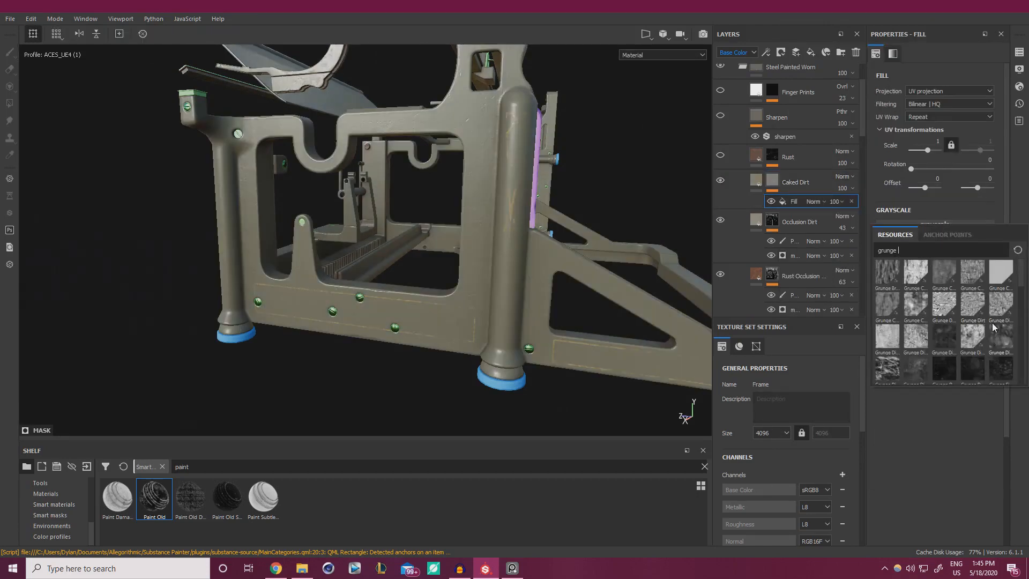
mouse_move(993, 327)
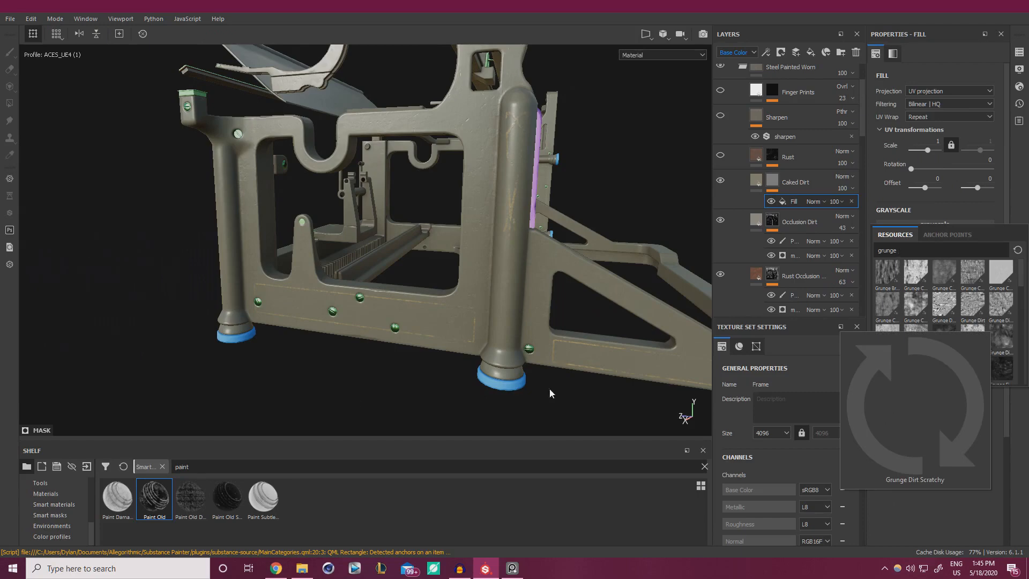
right_click_drag(0, 255, 299, 256)
right_click_drag(405, 390, 0, 390)
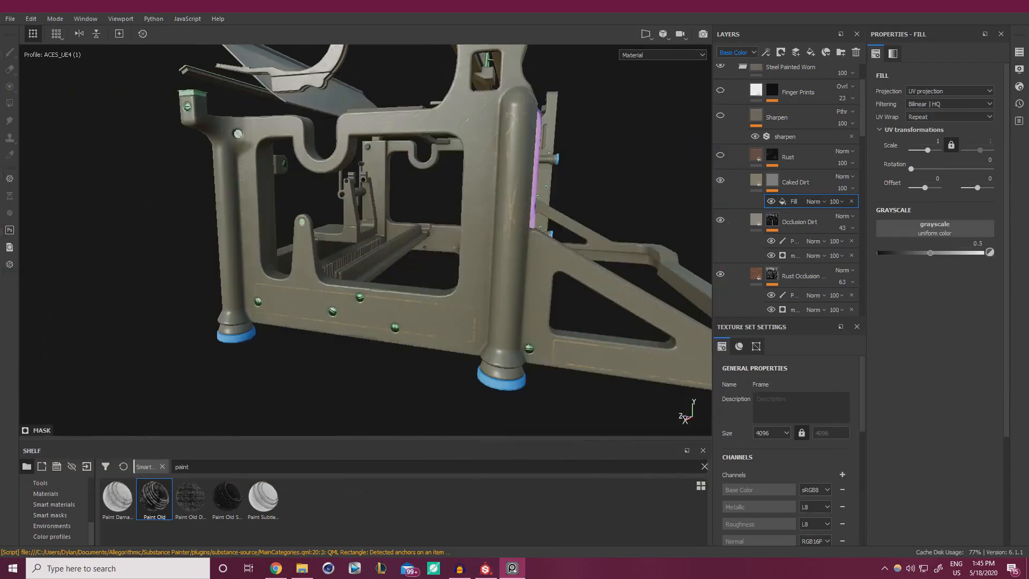
left_click(954, 228)
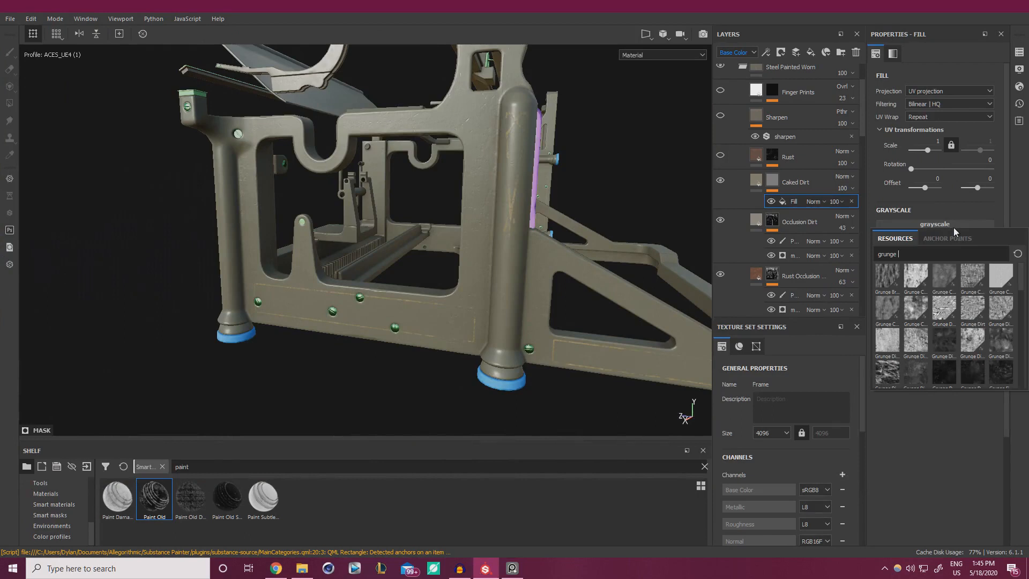
left_click(943, 339)
left_click_drag(453, 266, 584, 276, "alt")
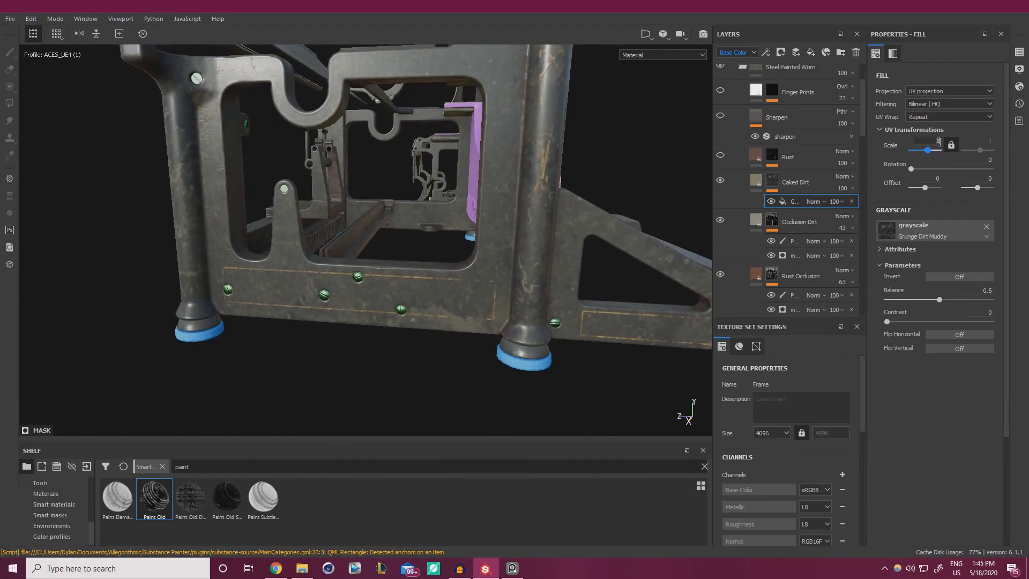
left_click_drag(633, 268, 642, 239, "alt")
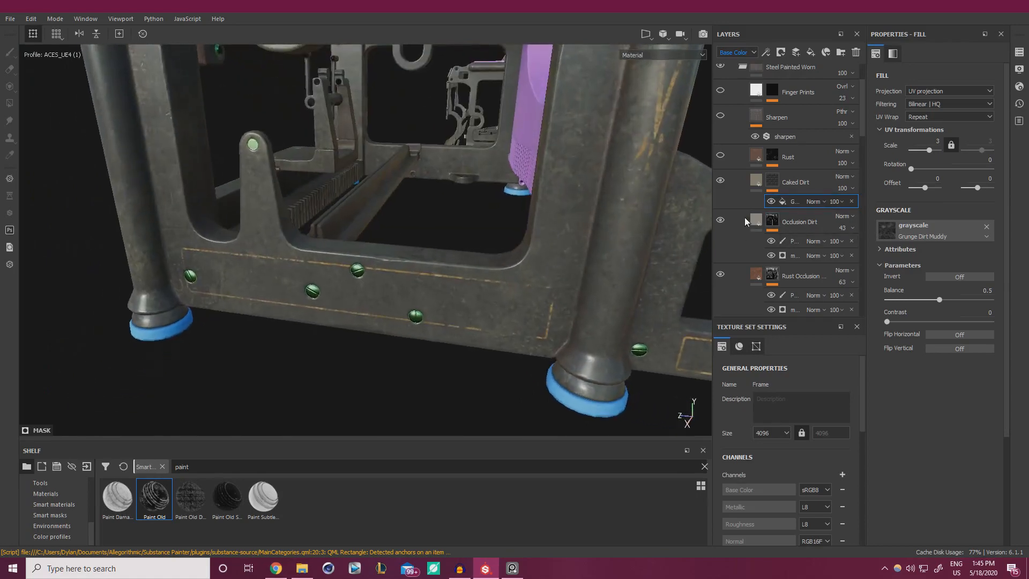
Set the Caked Dirt layer's height to 0.01 and its roughness to about 0.87.
left_click(754, 180)
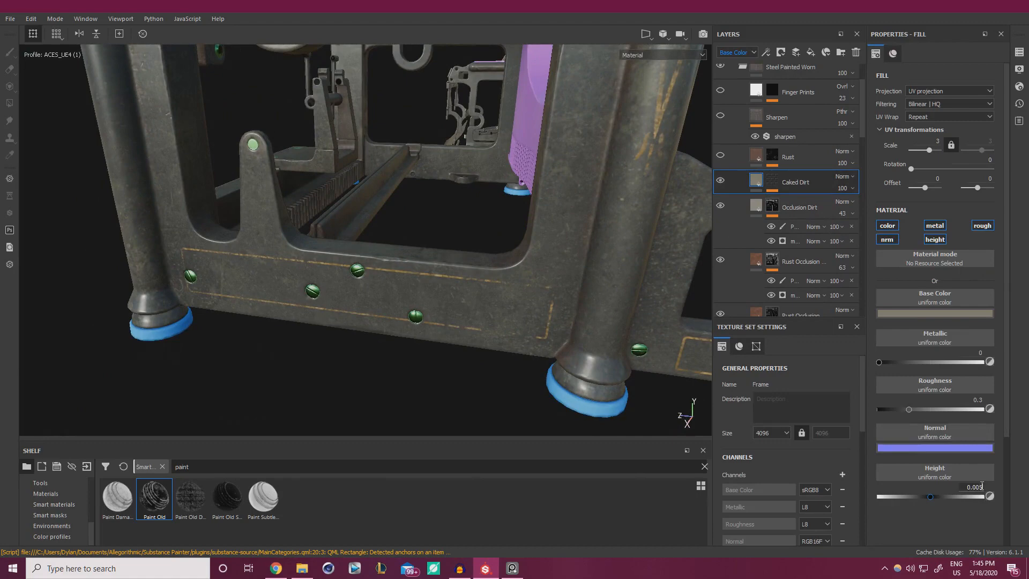
right_click_drag(526, 333, 781, 386, "alt")
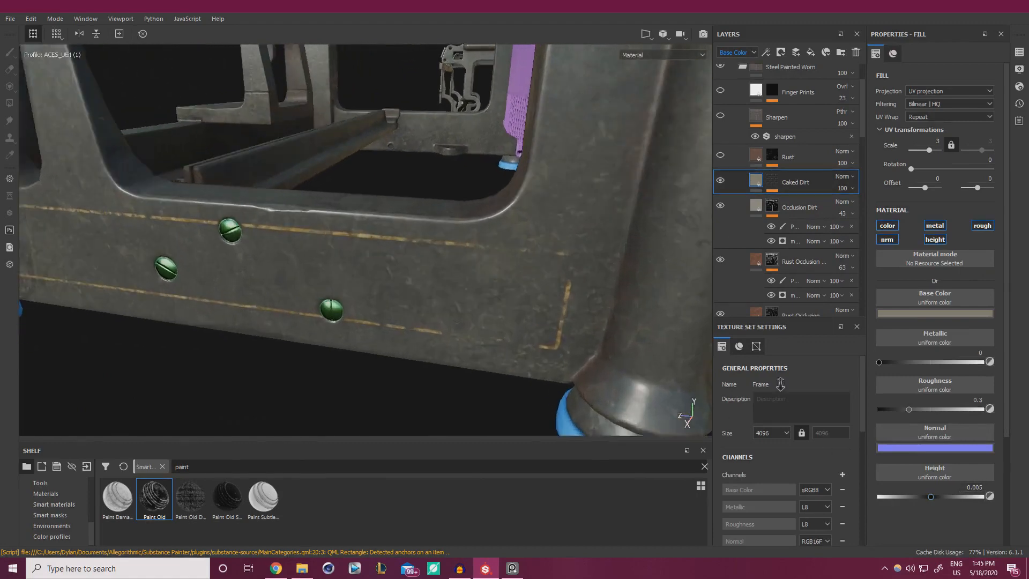
left_click_drag(558, 343, 432, 260, "alt")
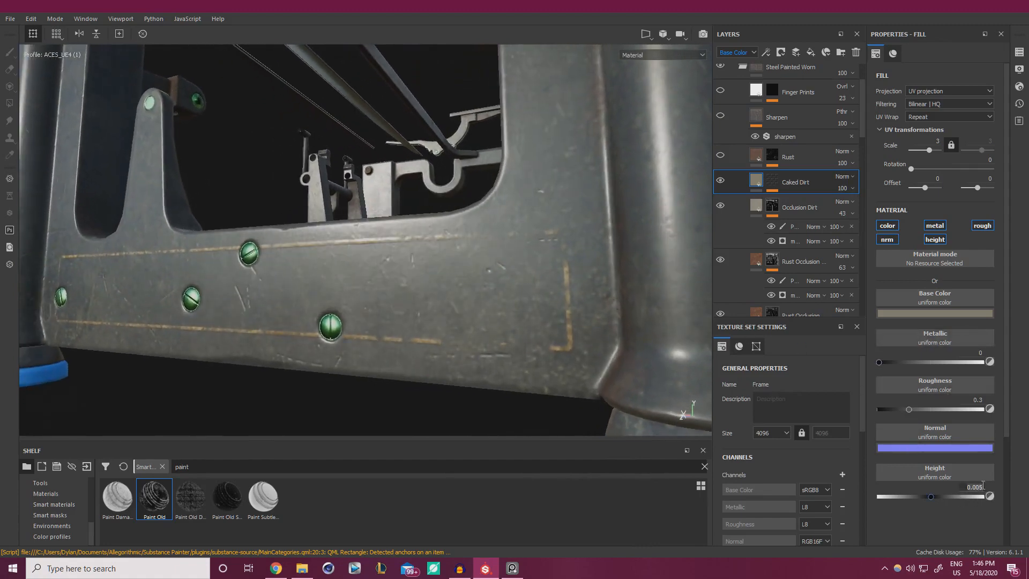
type("0.")
left_click_drag(386, 343, 384, 286, "alt")
left_click_drag(441, 310, 353, 343, "alt")
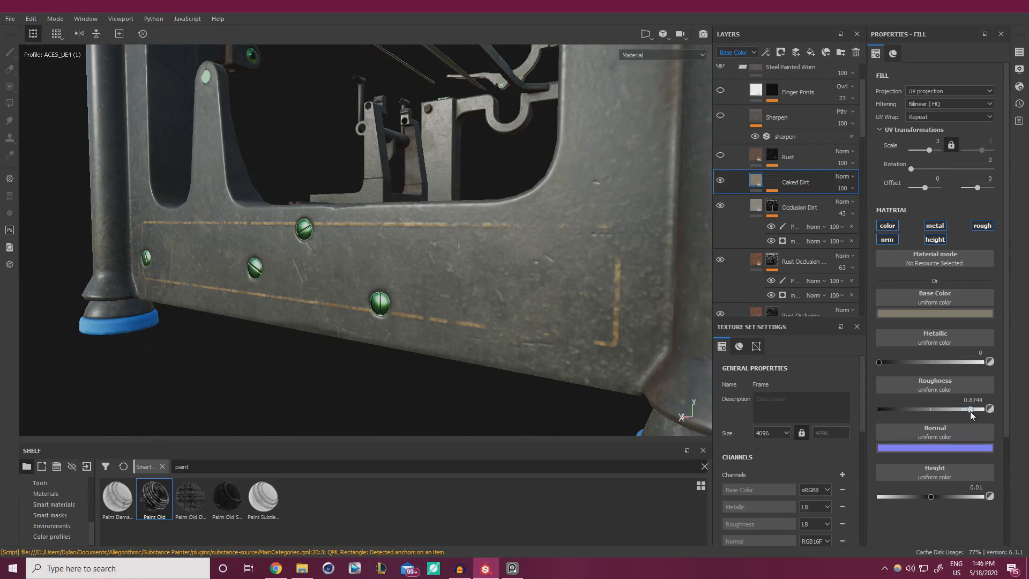
Make the Caked Dirt base color slightly more saturated and check it on the side panel.
left_click(926, 313)
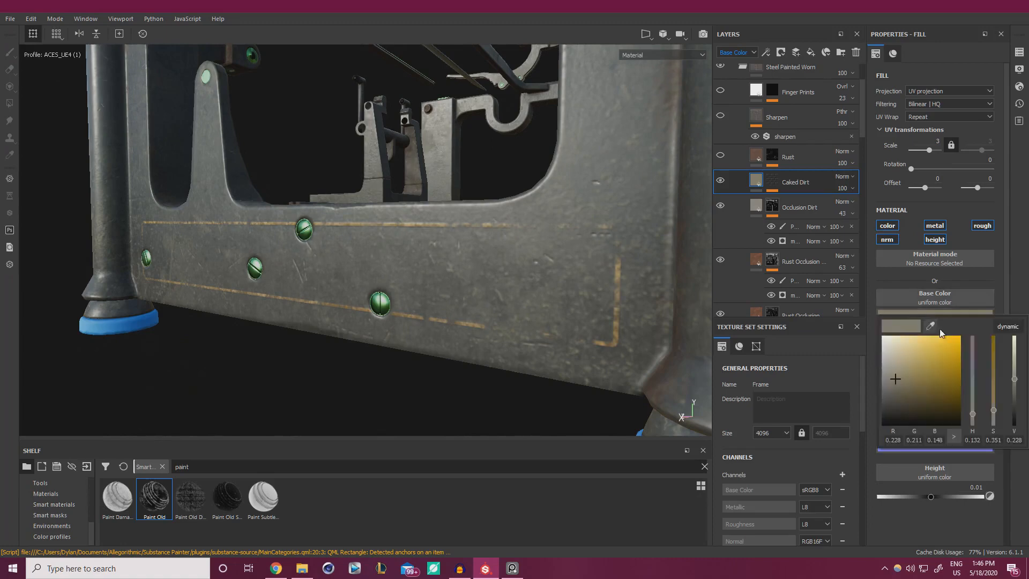
left_click(993, 404)
right_click_drag(643, 346, 550, 268, "alt")
left_click_drag(550, 268, 576, 293, "alt")
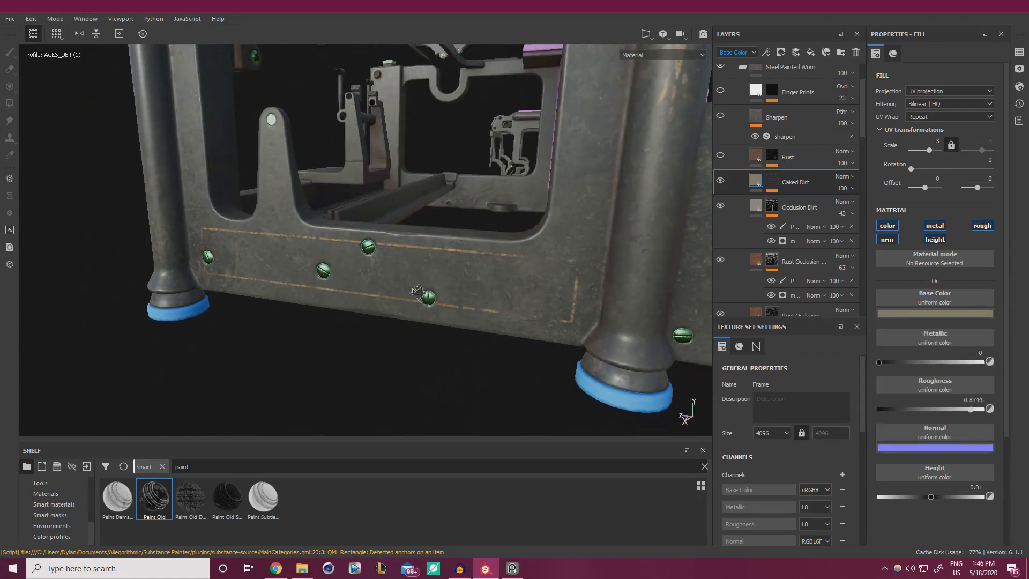
Set the Caked Dirt mask fill's balance to 0.5 and contrast to 0.05, and compare the frame with the reference photo.
left_click(774, 186)
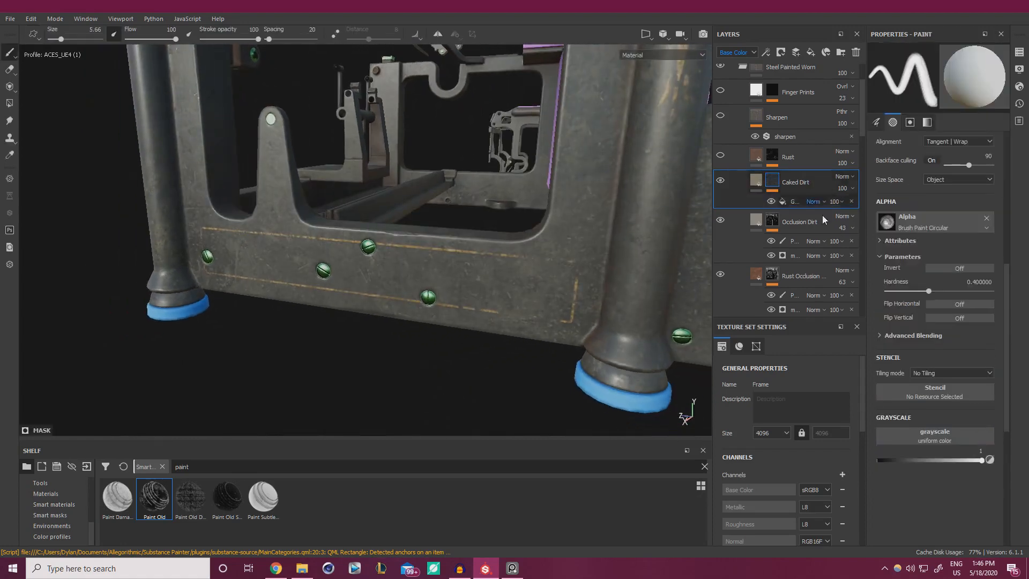
left_click(792, 203)
left_click(941, 299)
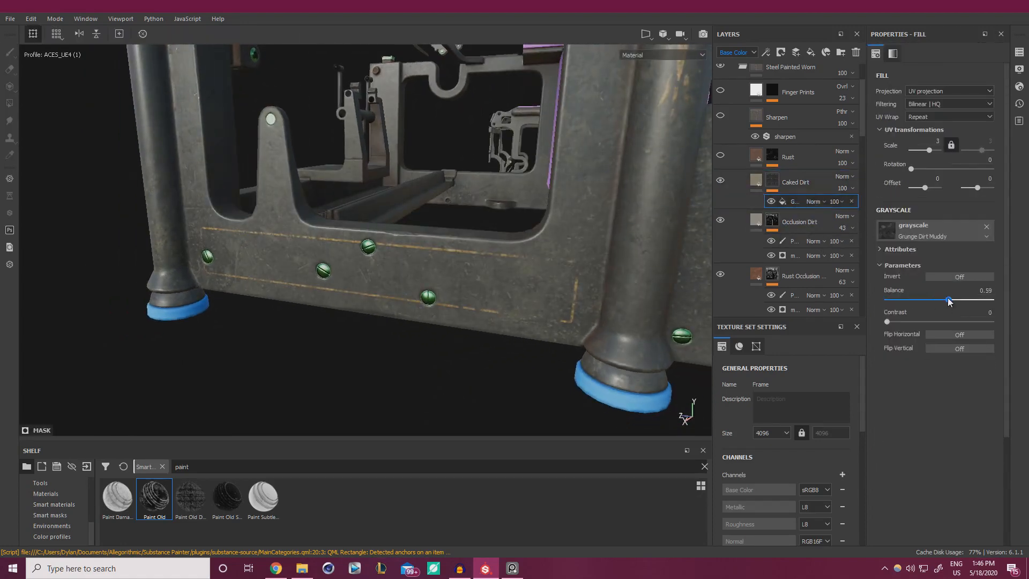
left_click_drag(942, 300, 939, 300)
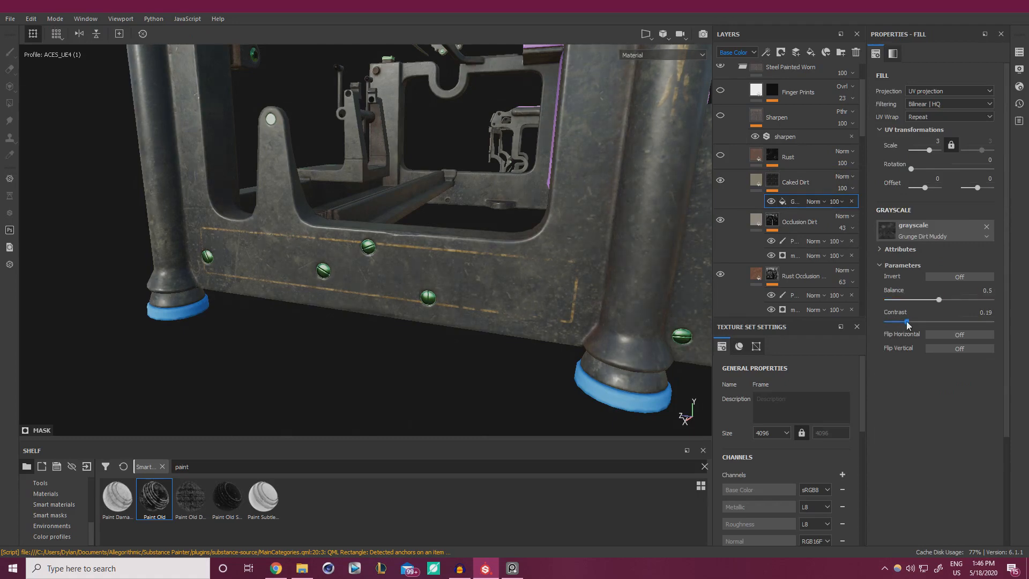
left_click_drag(897, 322, 892, 322)
right_click_drag(0, 271, 381, 284)
middle_click_drag(346, 350, 341, 456)
middle_click_drag(401, 152, 397, 185)
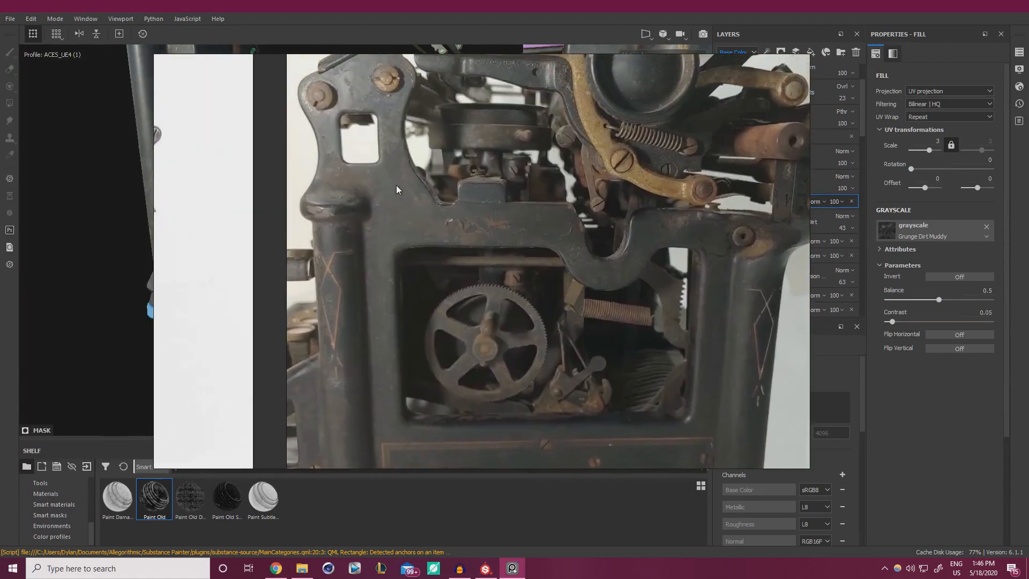
middle_click_drag(391, 266, 387, 140)
right_click_drag(458, 359, 0, 369)
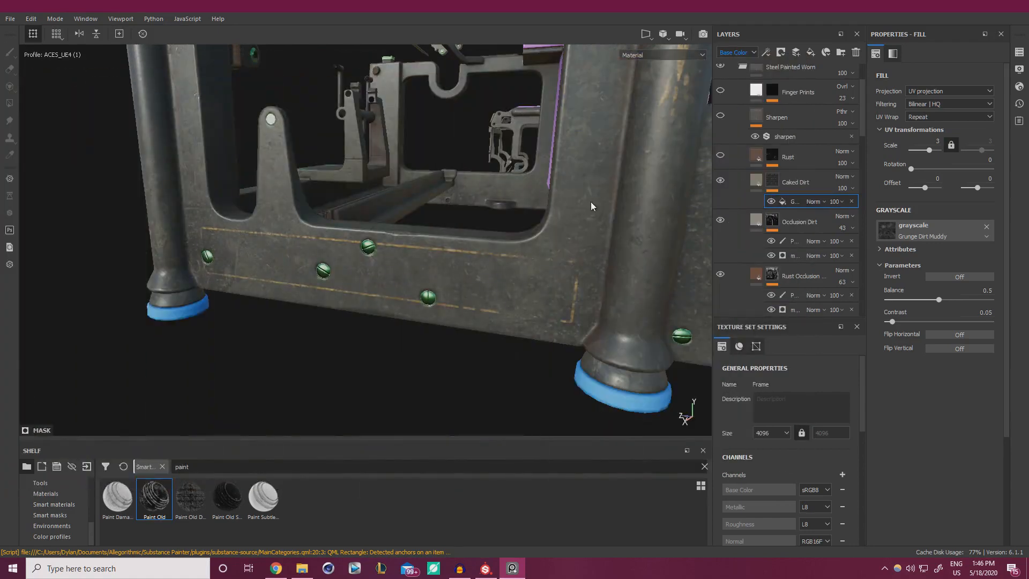
Rename the Caked Dirt layer to Dirt Speckle.
double_click(809, 181)
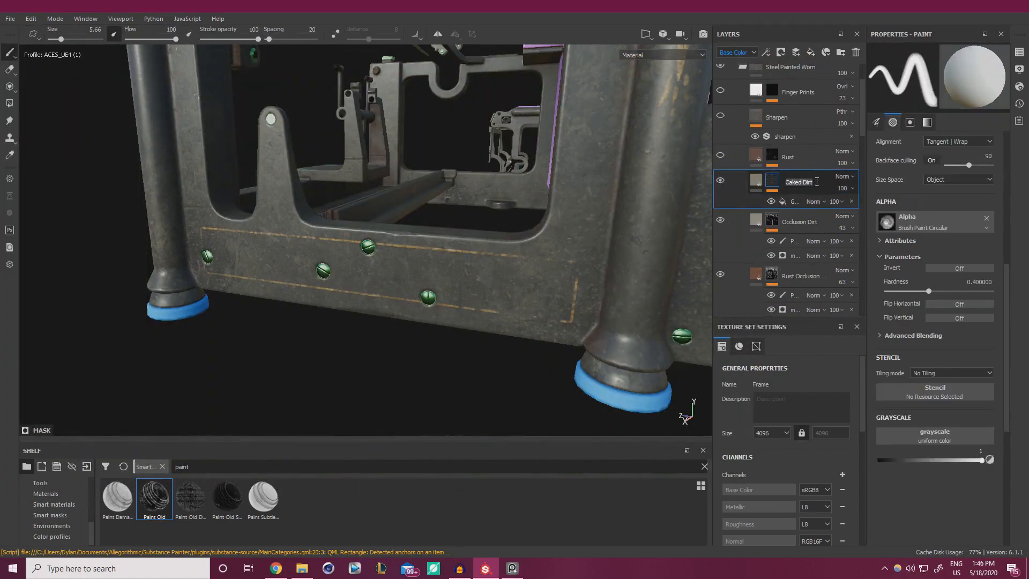
type("Dirt Sp")
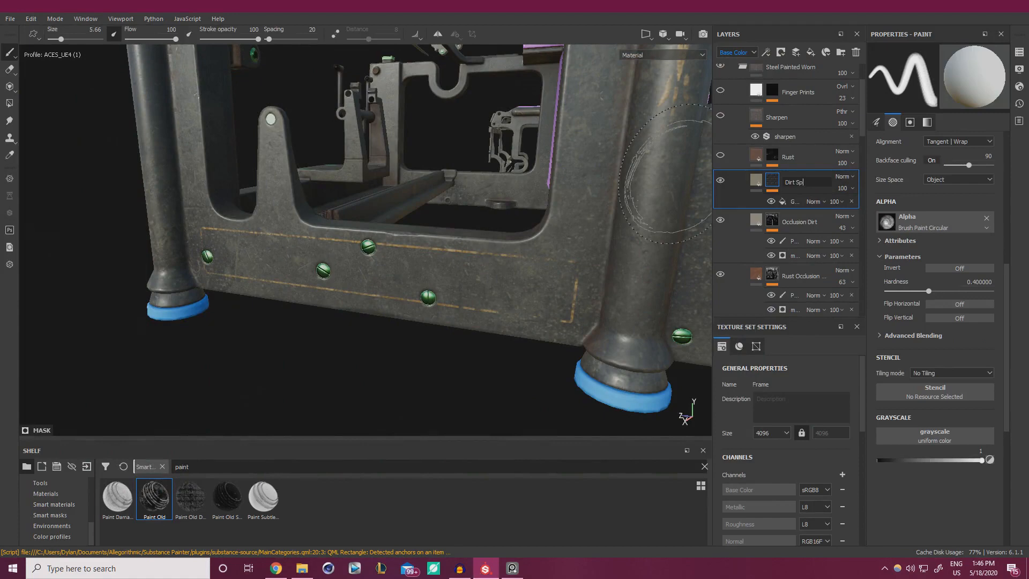
type("eckle")
key("Return")
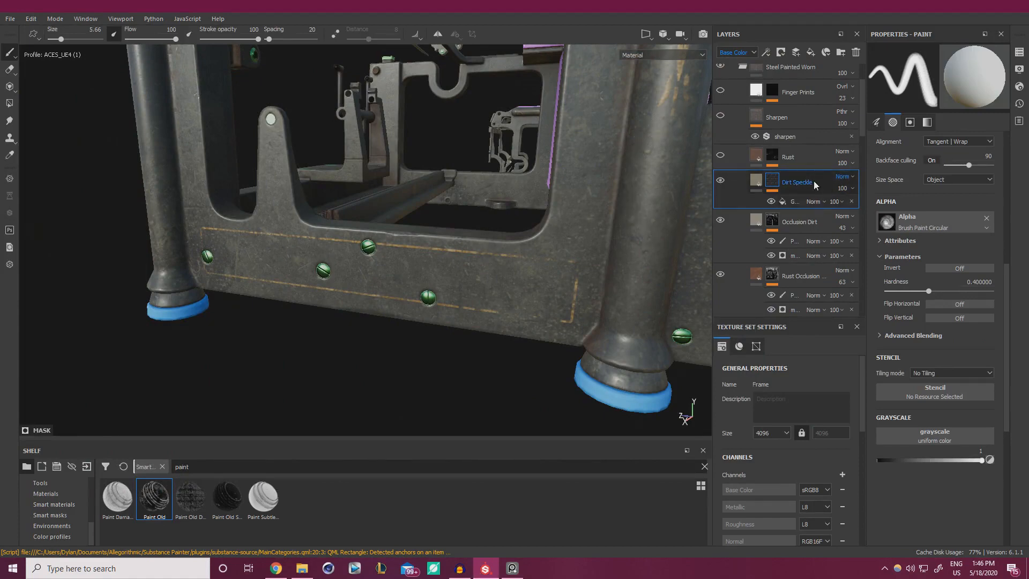
Create a folder above the Dirt Speckle layer, move that layer into it and name the folder Dirt Speckle.
left_click(811, 52)
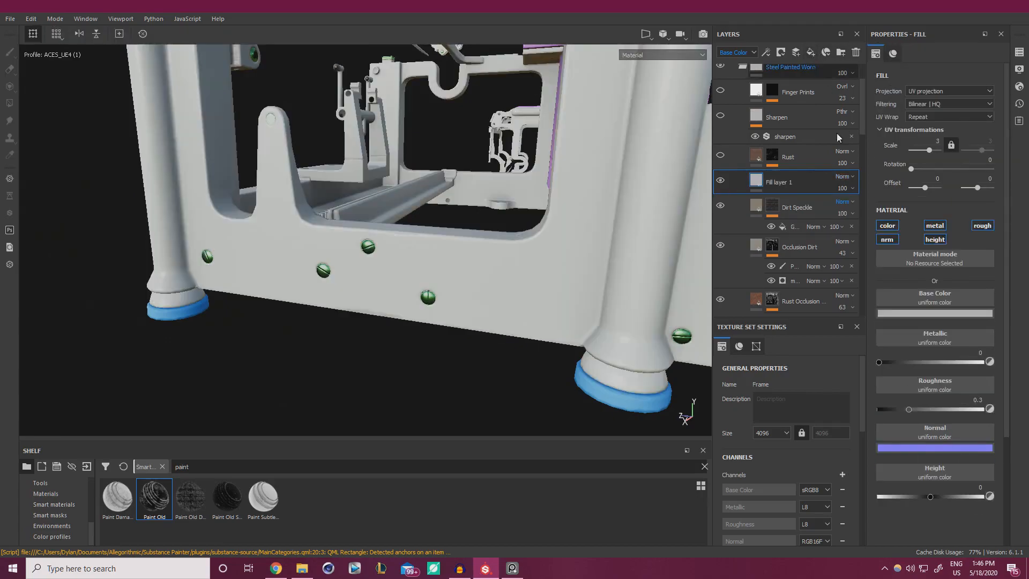
key("ctrl+z")
left_click(842, 53)
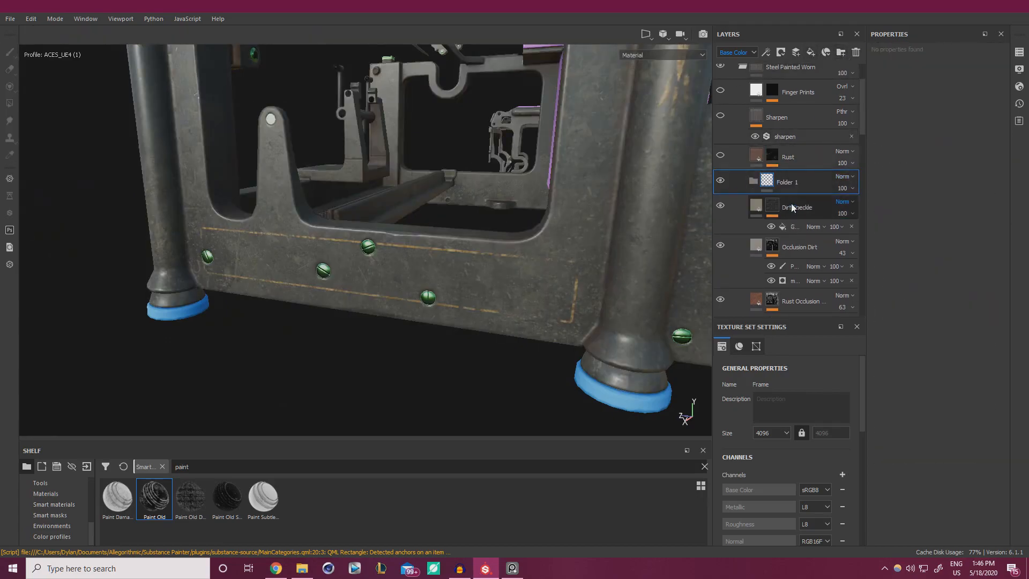
left_click_drag(791, 207, 755, 179)
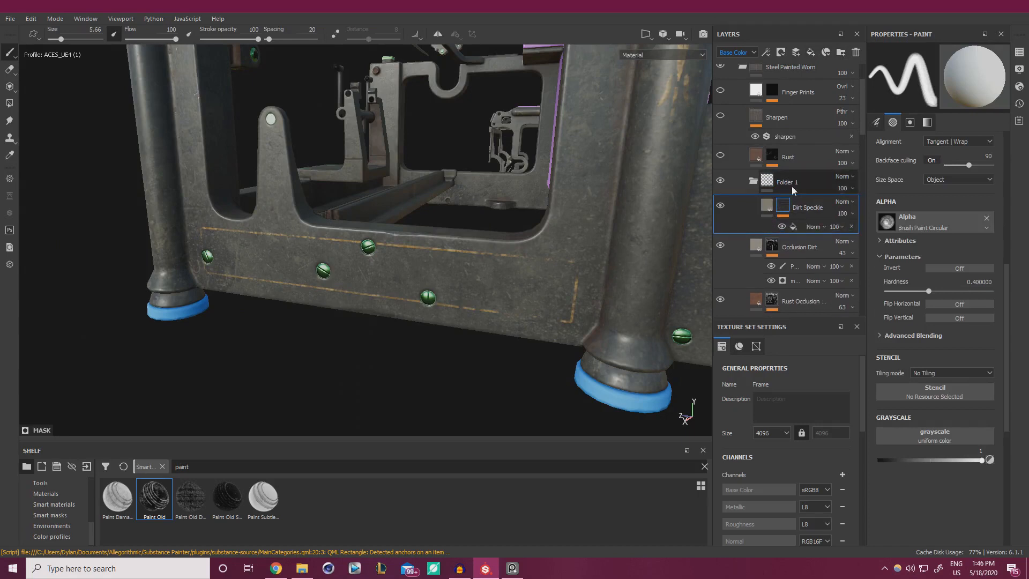
left_click(792, 184)
double_click(793, 182)
type("Dirt Speckle")
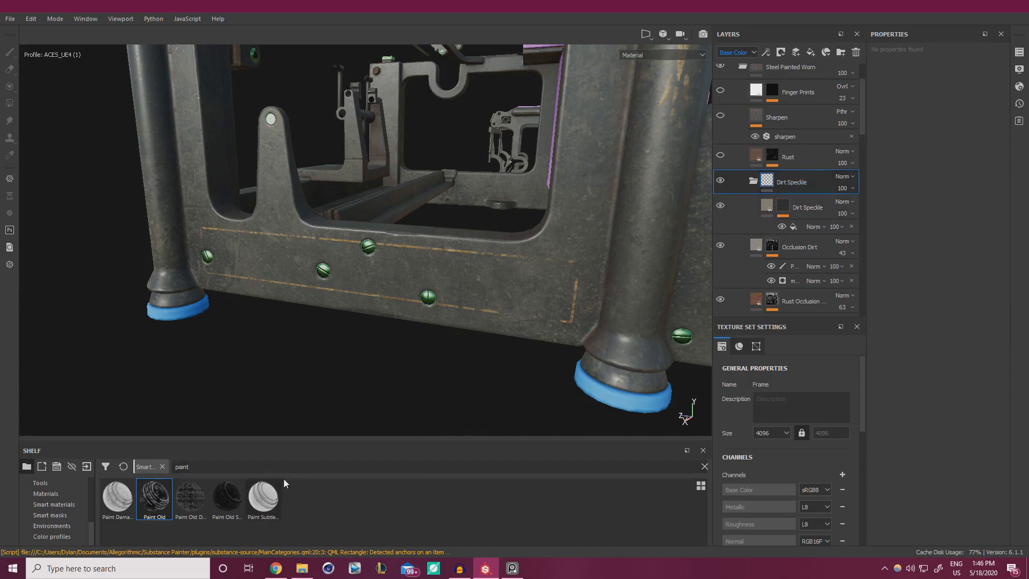
Search the smart masks for dirt and apply the Dust Dirty smart mask to the Dirt Speckle folder.
double_click(178, 470)
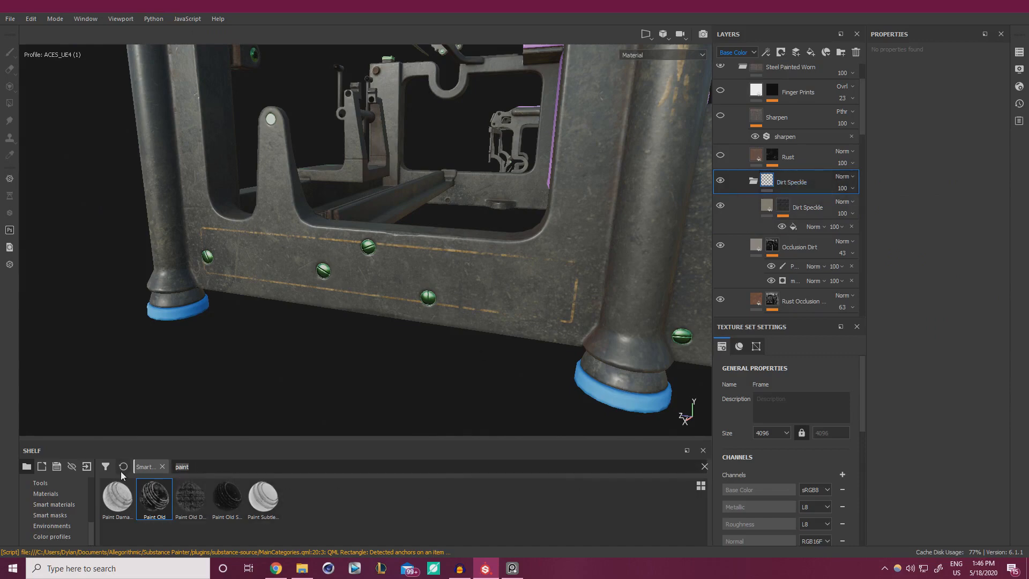
left_click(120, 471)
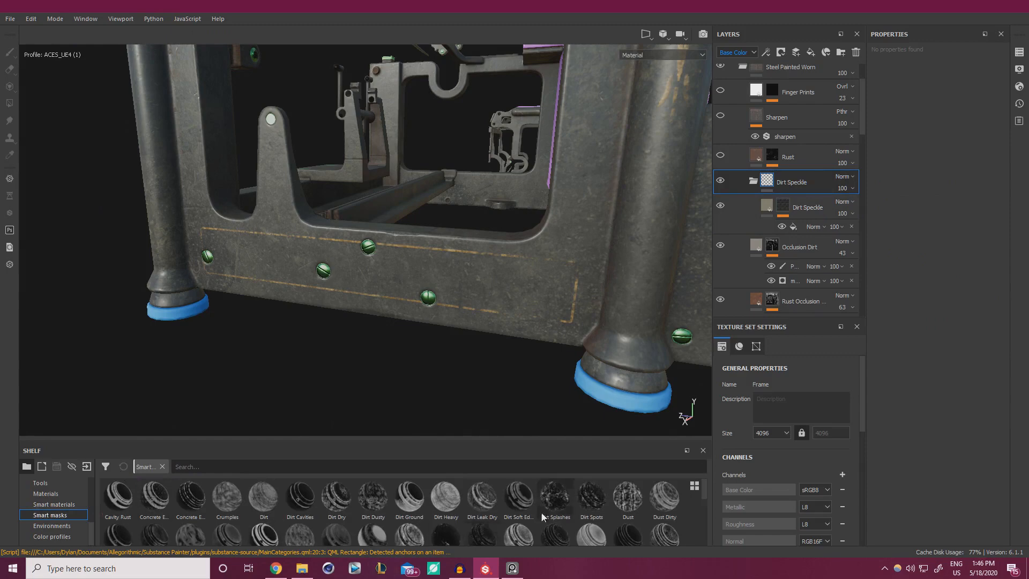
mouse_move(314, 490)
type("dirt")
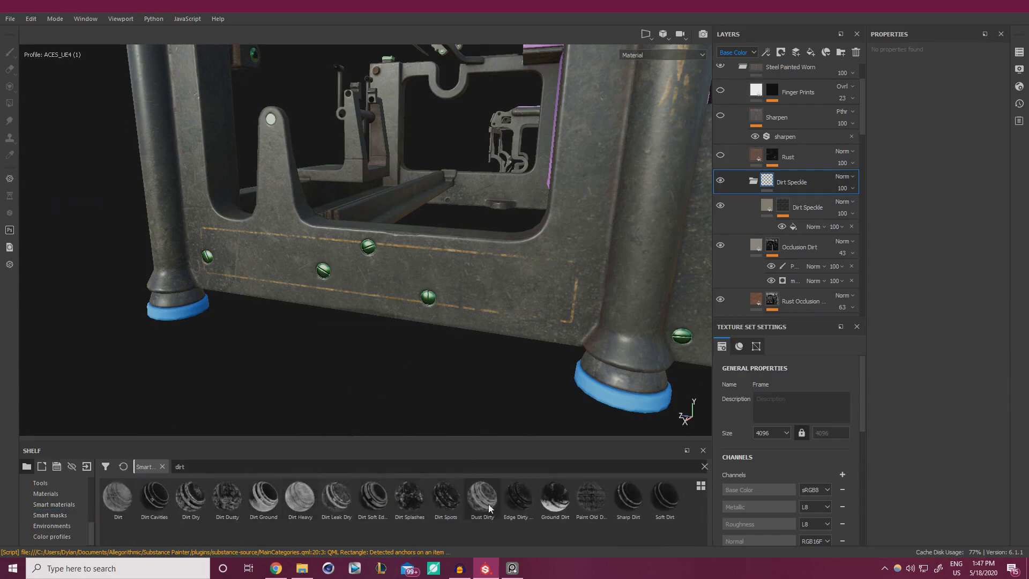
mouse_move(493, 503)
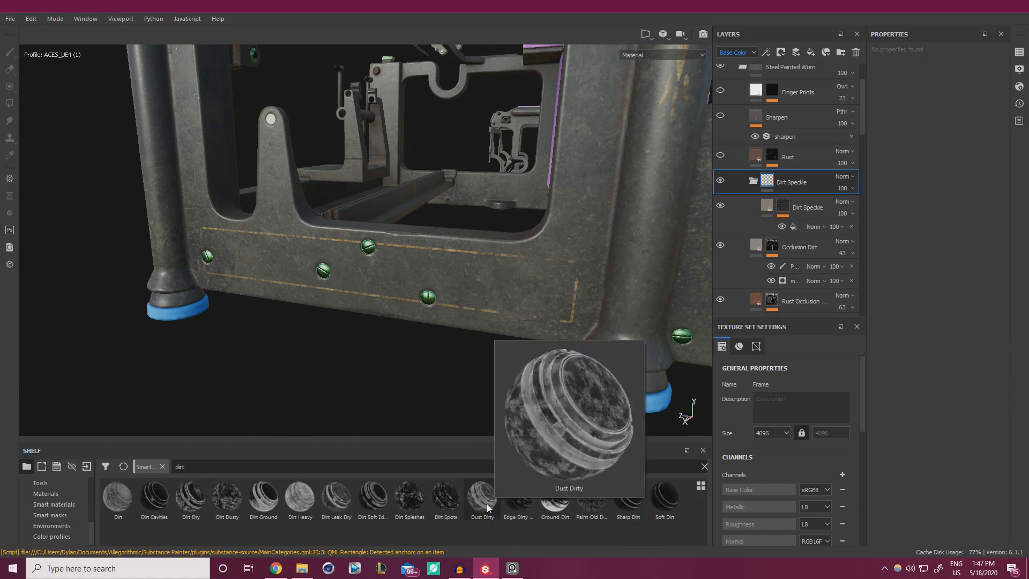
left_click_drag(485, 506, 767, 181)
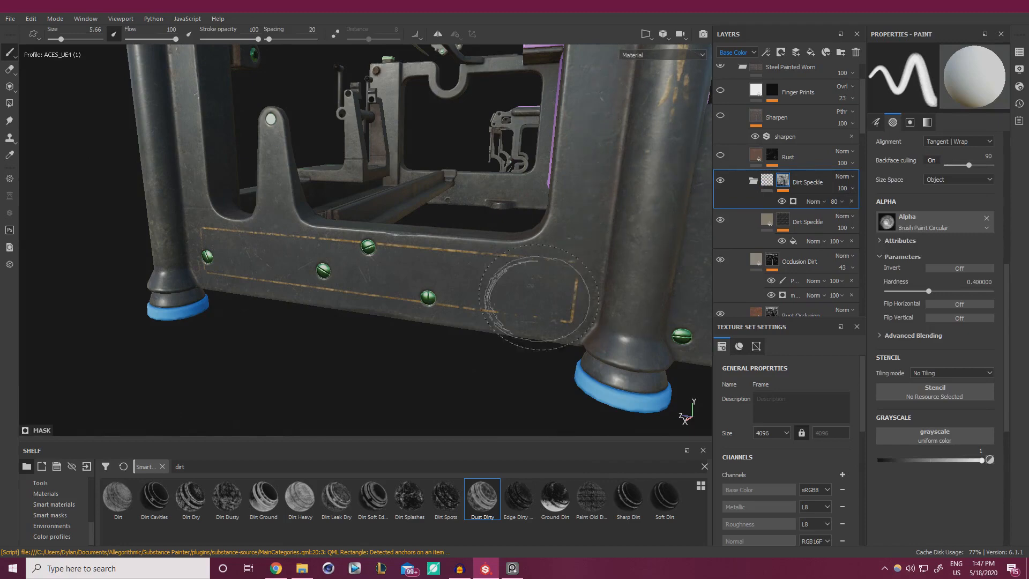
In the folder's mask generator, set curvature to 0.22, world space normal to 0.24 and position gradient to 0.1.
left_click_drag(529, 264, 460, 311, "alt")
scroll(460, 311, "up", 3)
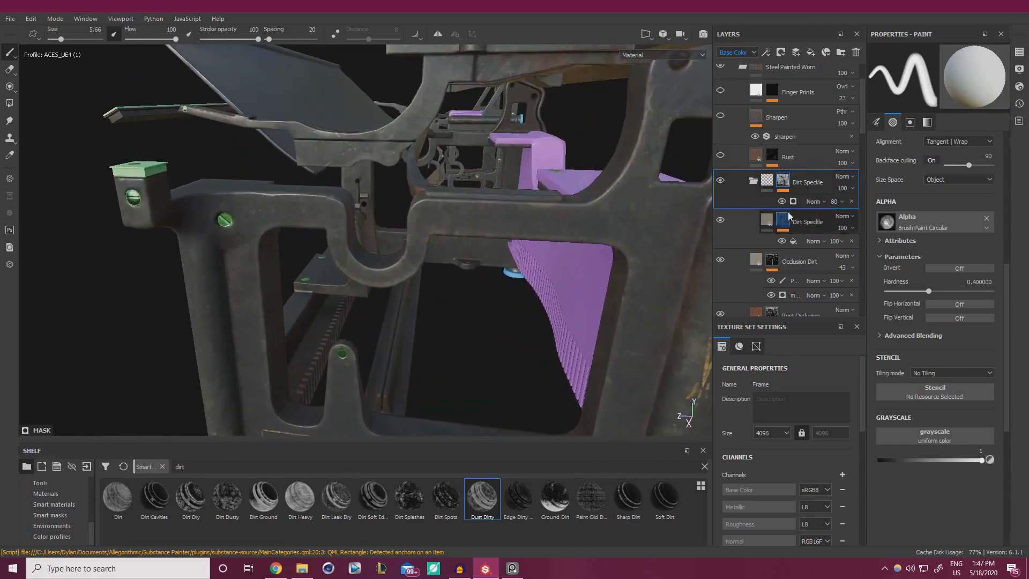
left_click(782, 201)
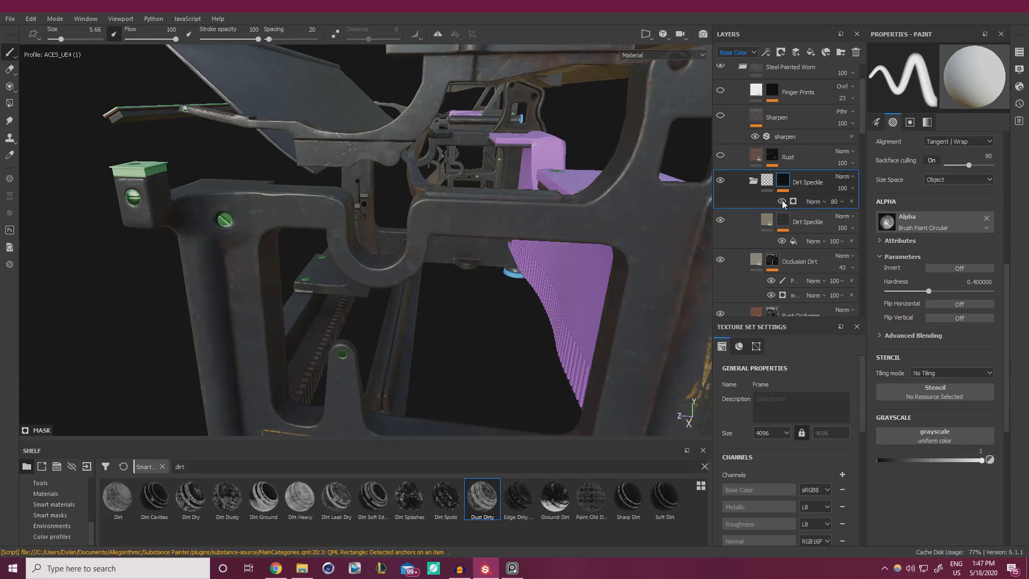
left_click(782, 201)
left_click(808, 206)
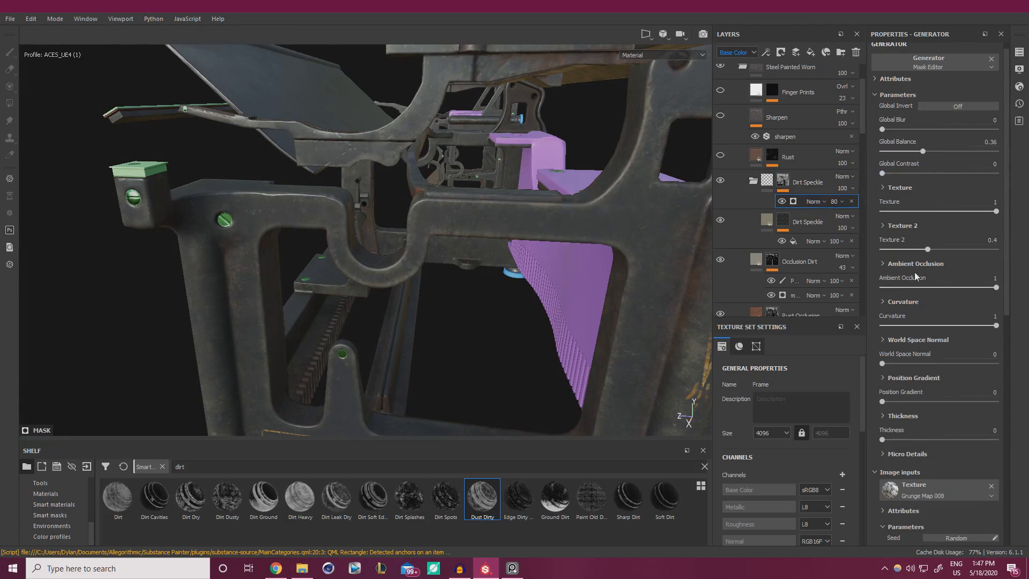
left_click_drag(956, 325, 961, 325)
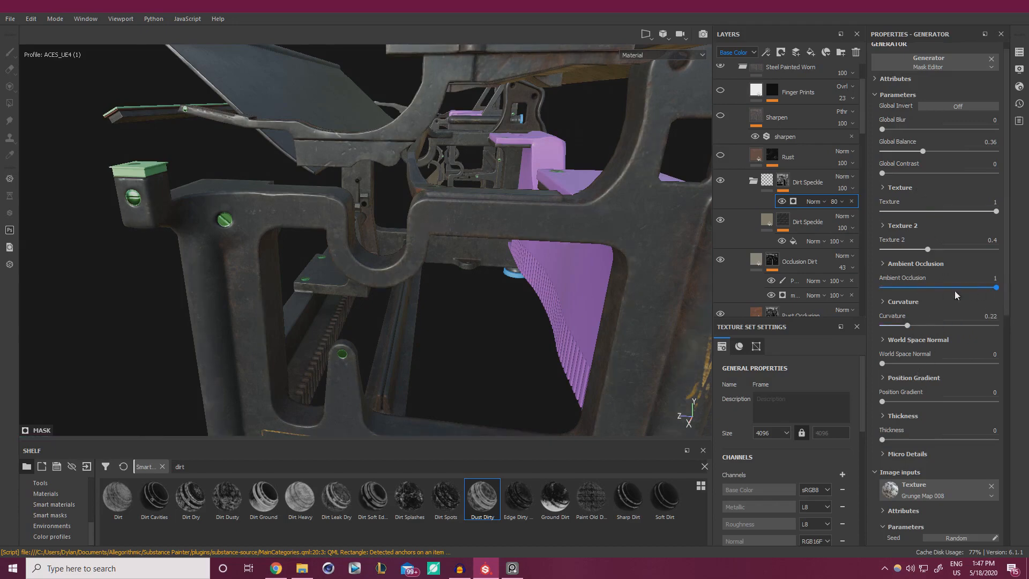
left_click(894, 364)
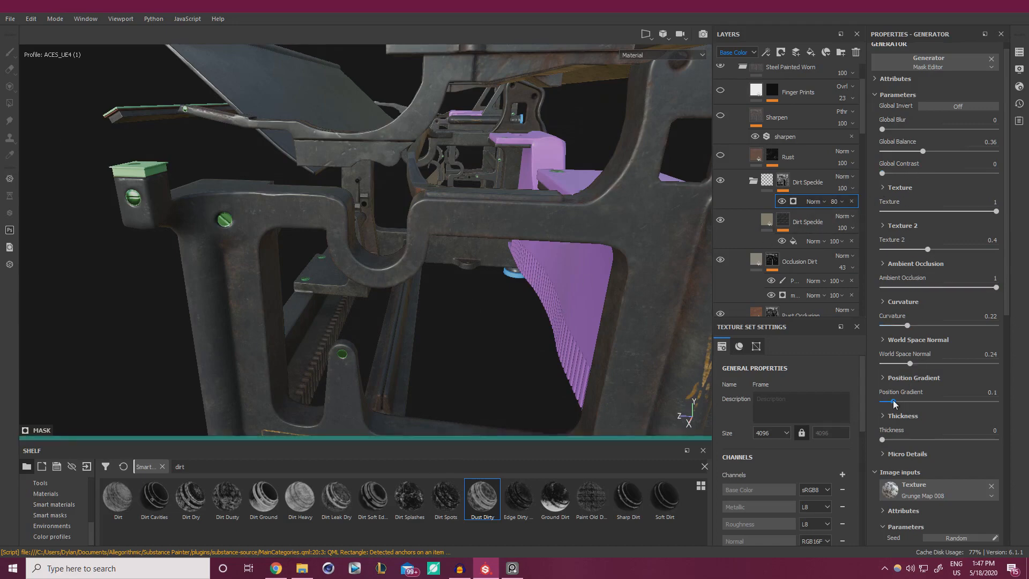
scroll(446, 195, "down", 5)
left_click_drag(446, 194, 589, 188, "alt")
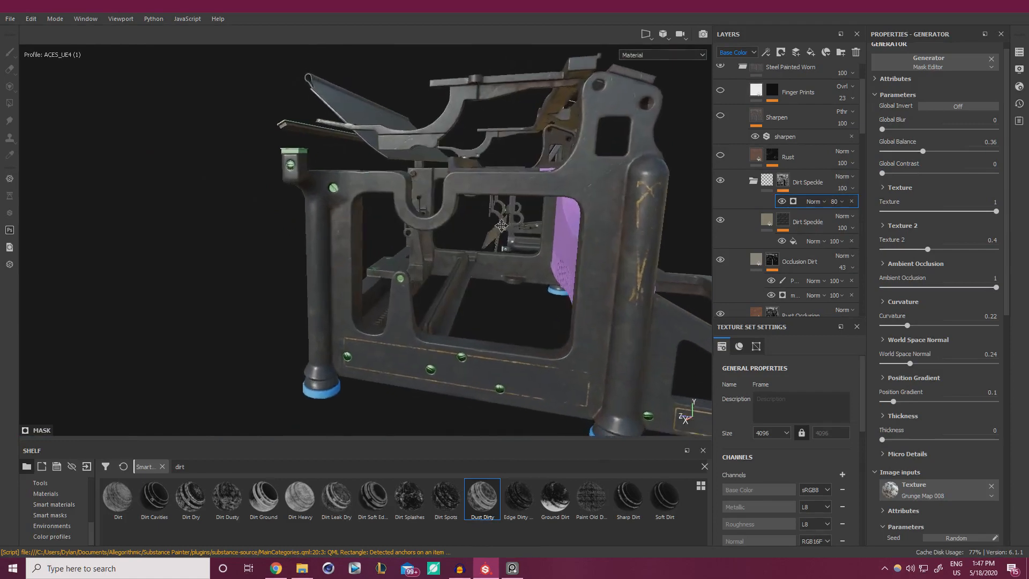
scroll(696, 182, "up", 3)
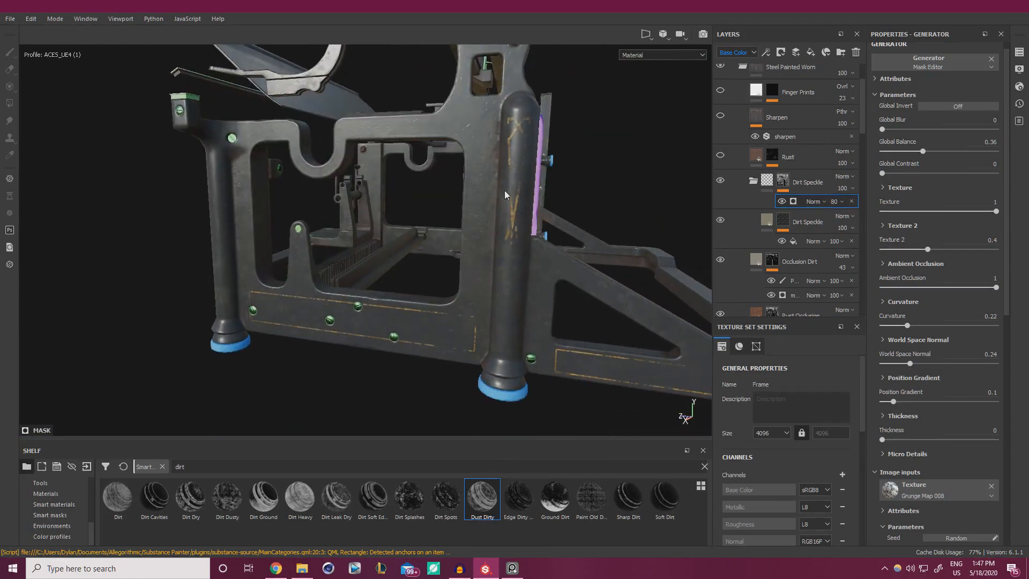
left_click_drag(569, 366, 547, 277, "alt")
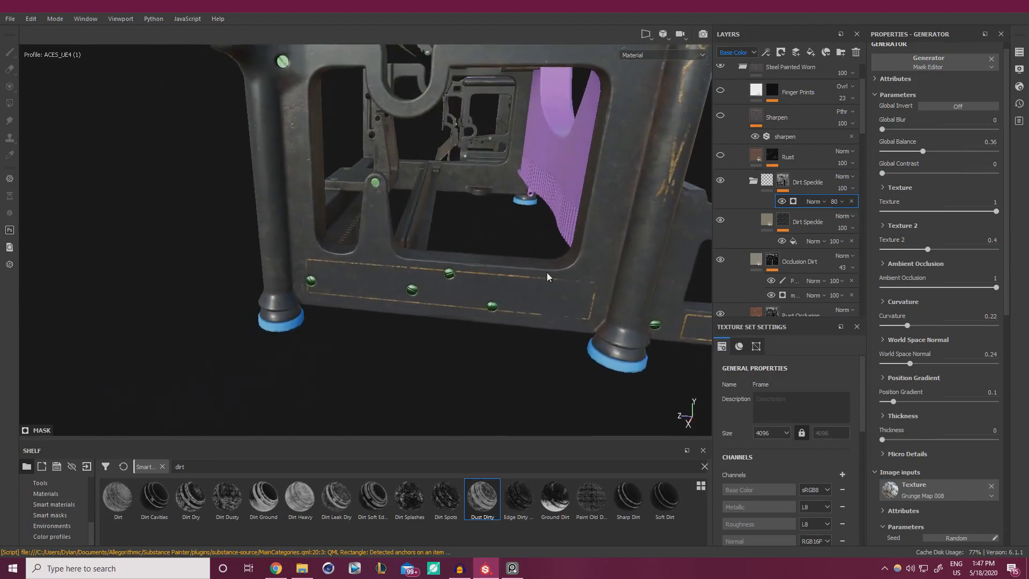
Lighten the base color of the Dirt Speckle fill layer slightly and set the layer's opacity to 57.
left_click(767, 220)
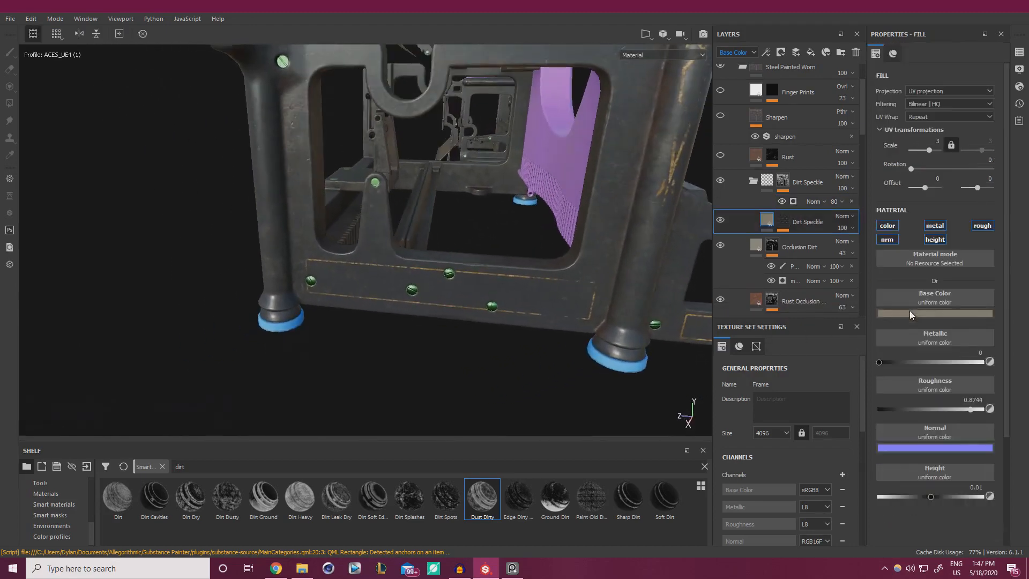
left_click(910, 313)
left_click(995, 411)
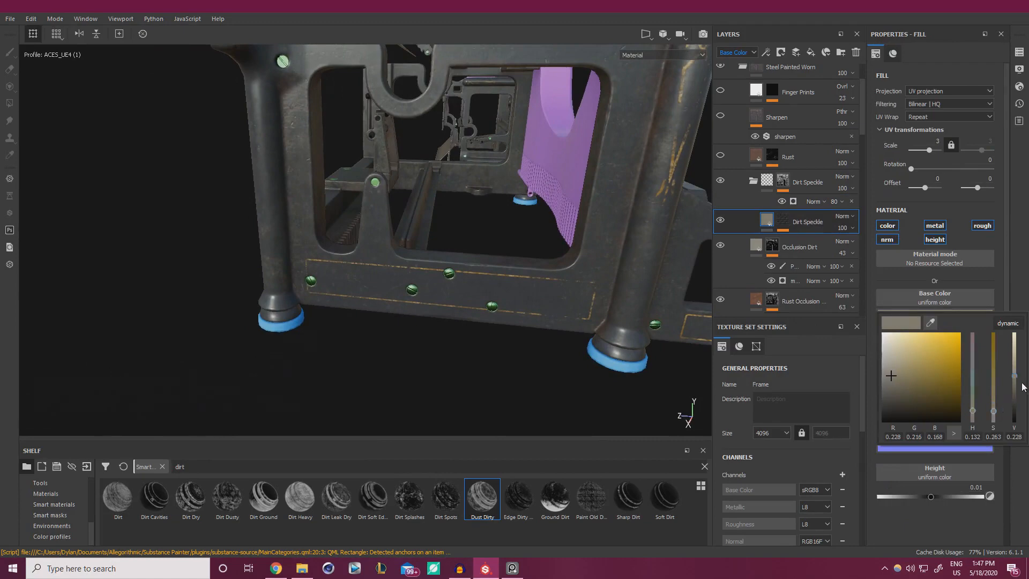
mouse_move(541, 285)
left_mouse_down("alt")
mouse_move(538, 259)
mouse_move(449, 265)
mouse_move(581, 309)
mouse_move(542, 300)
left_mouse_up("alt")
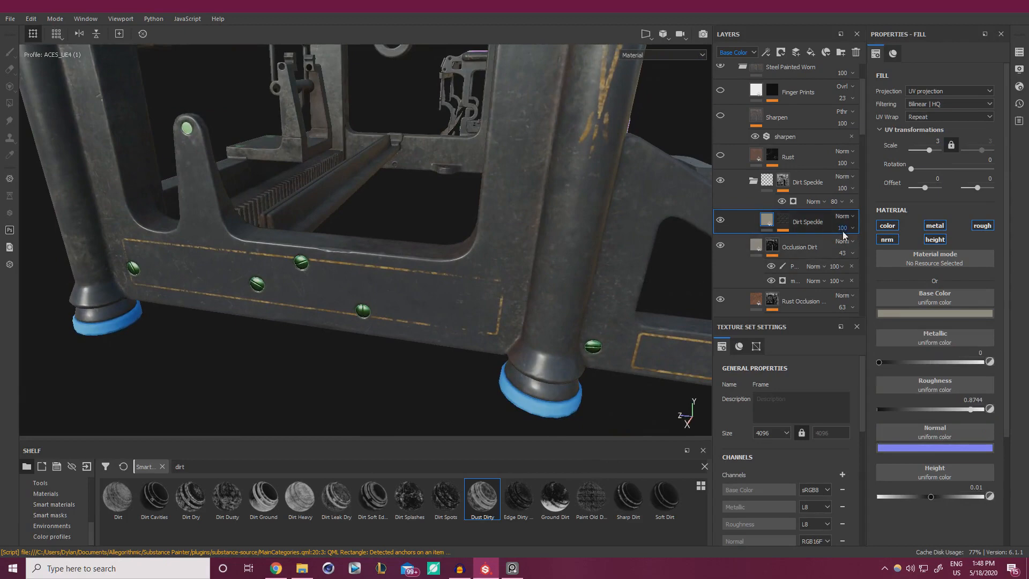
left_click(858, 245)
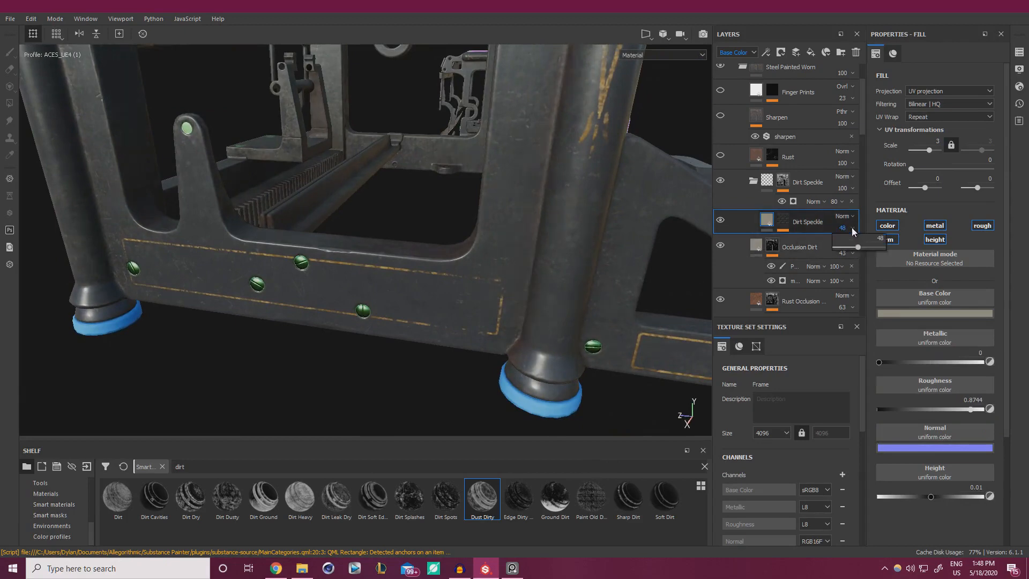
left_click(861, 246)
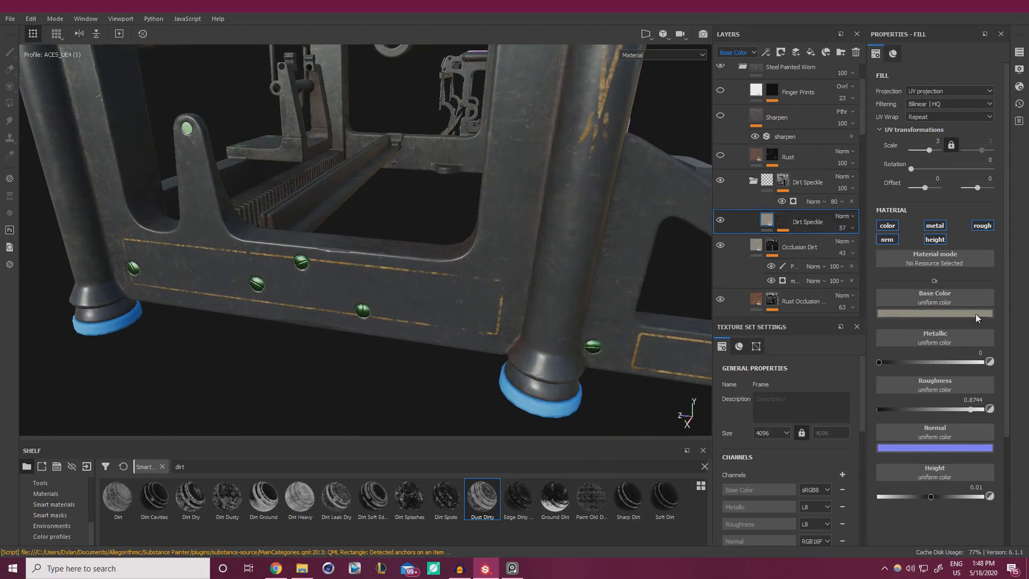
Compare the frame's side panel and legs with the Dirt Speckle layer hidden and shown.
left_click(722, 222)
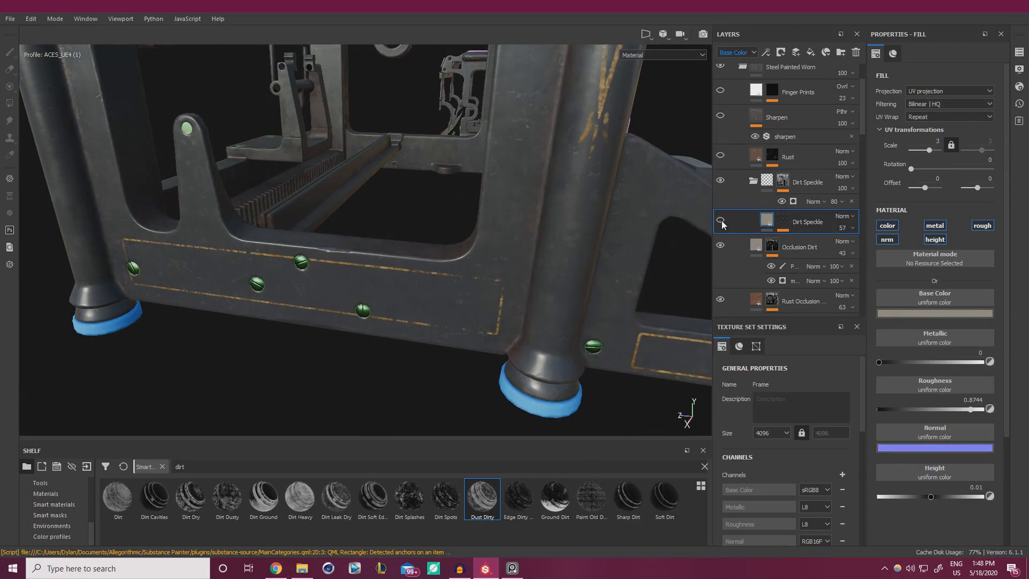
left_click(722, 221)
right_click_drag(375, 222, 326, 236, "alt")
left_click_drag(326, 237, 314, 289, "alt")
right_click_drag(313, 290, 660, 306, "alt")
left_click(721, 221)
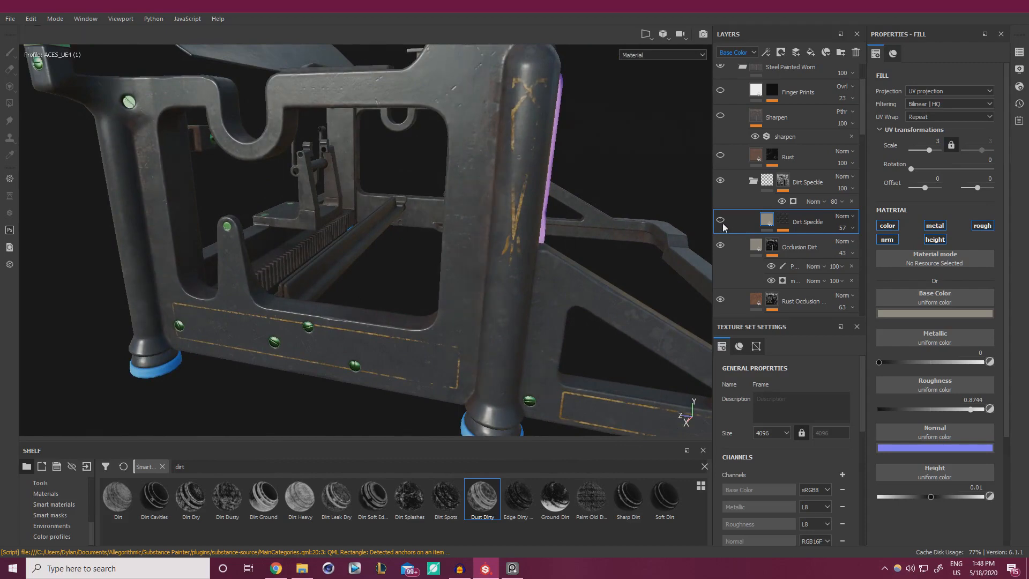
left_click(722, 223)
right_click_drag(557, 279, 597, 309, "alt")
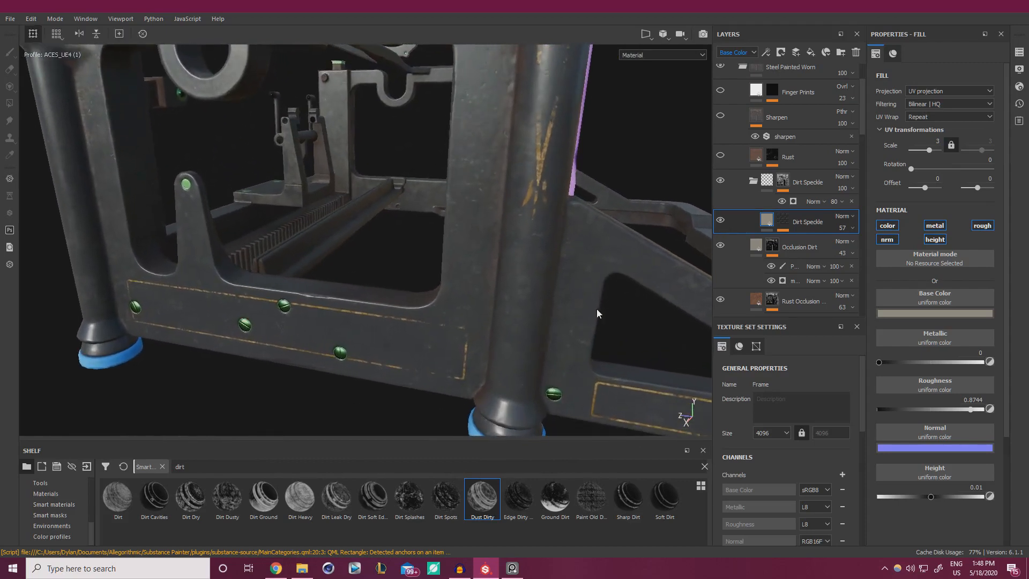
left_click_drag(548, 278, 586, 249, "alt")
Set the Dirt Speckle layer's mask fill to balance 0.55 and contrast 0.03, and check it across the side panel.
left_click(786, 220)
left_click(790, 241)
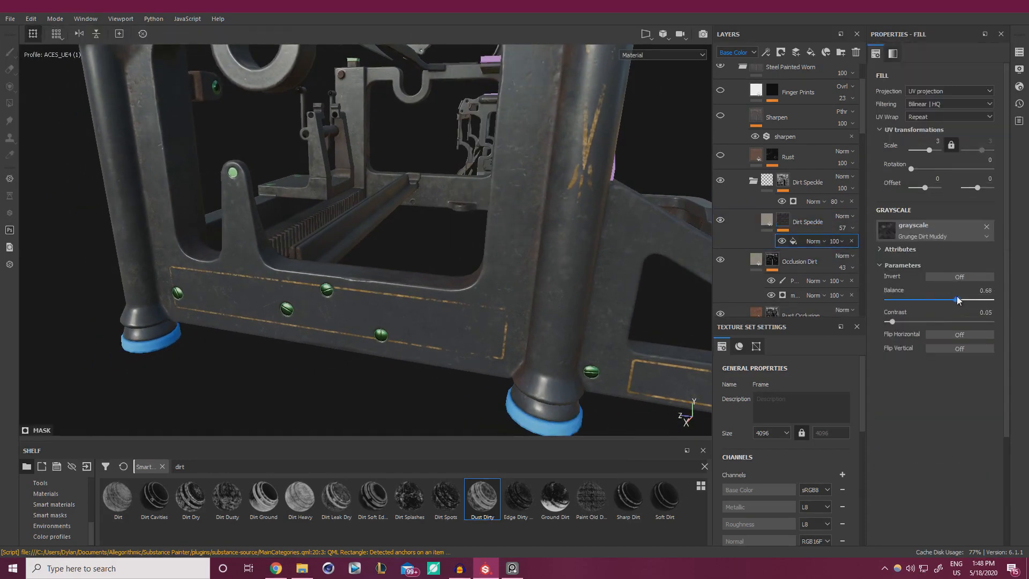
left_click_drag(921, 300, 945, 300)
left_click_drag(448, 274, 544, 268, "alt")
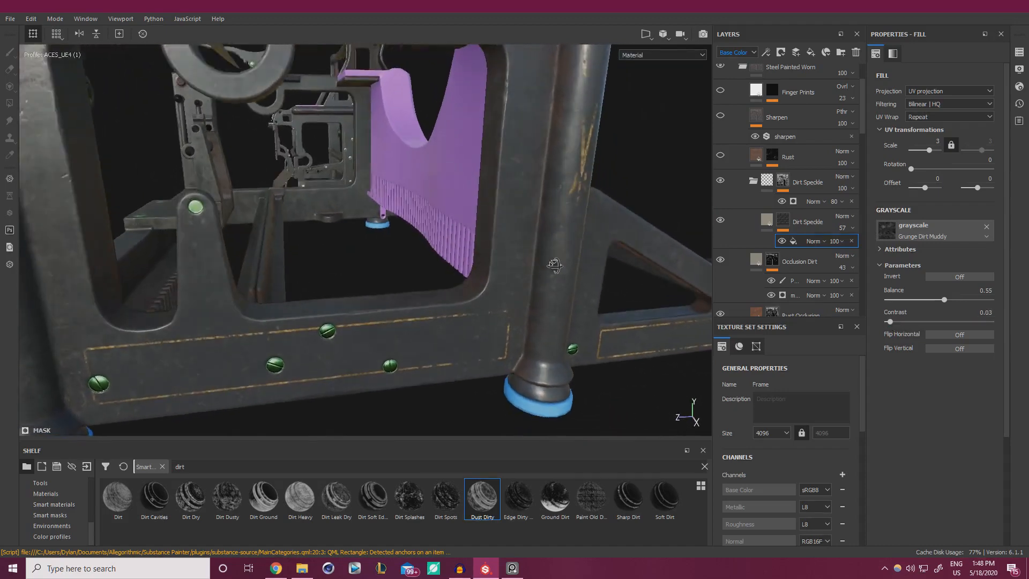
In the Dirt Speckle folder's mask generator, set ambient occlusion to 0.96, global balance to 0.55 and global contrast to 0.24.
middle_click_drag(418, 274, 473, 264, "alt")
left_click_drag(473, 264, 613, 264, "alt")
right_click_drag(614, 264, 477, 260, "alt")
left_click_drag(477, 260, 528, 259, "alt")
right_click_drag(482, 261, 358, 266, "shift")
left_click_drag(358, 267, 415, 221, "alt")
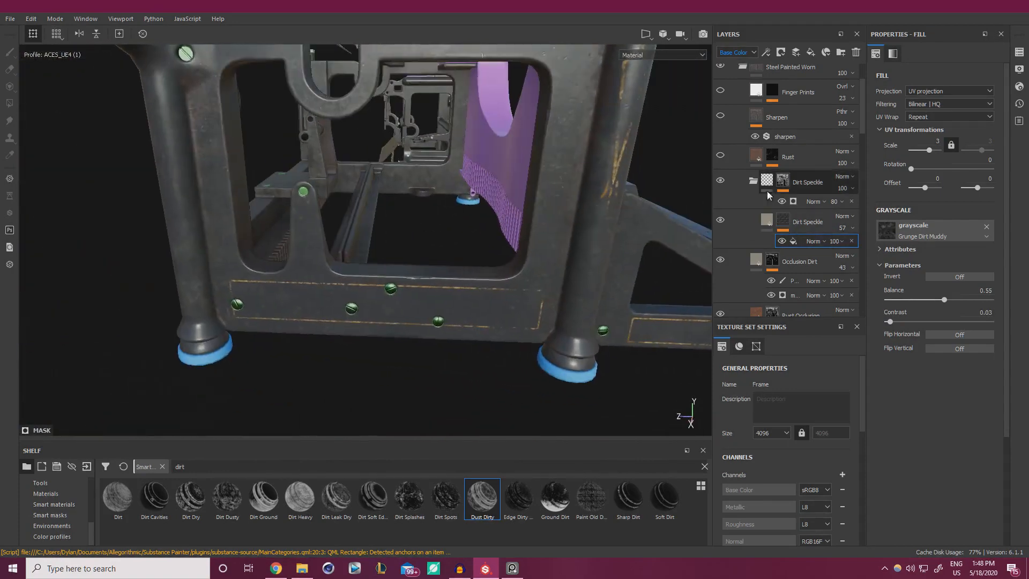
left_click(802, 204)
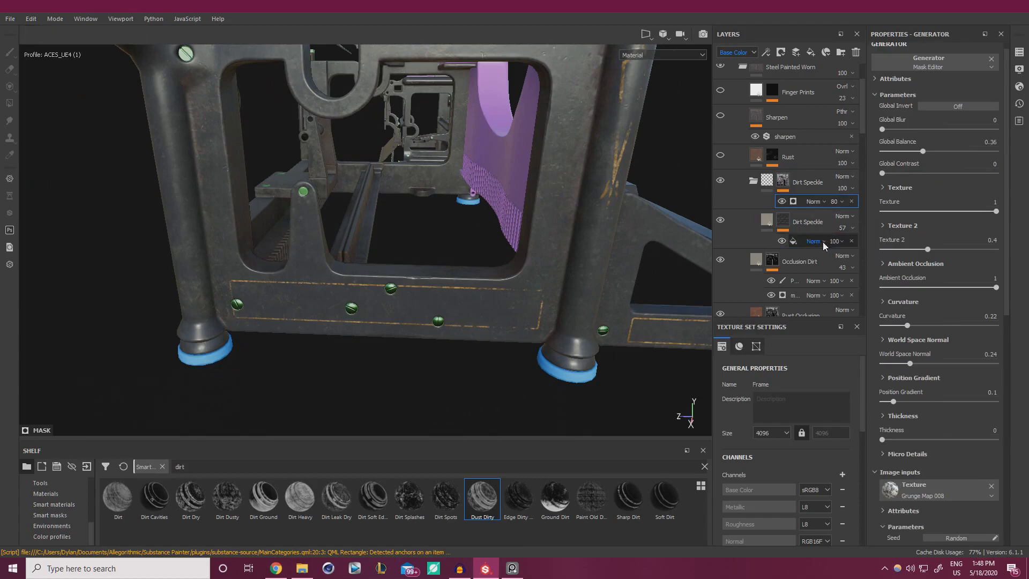
left_click(948, 288)
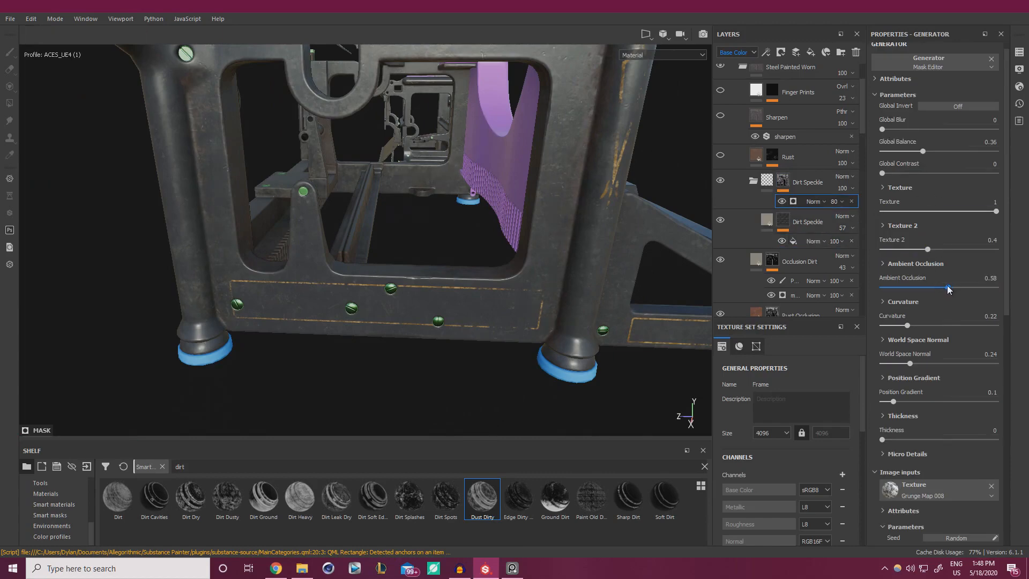
left_click_drag(540, 262, 691, 408, "alt")
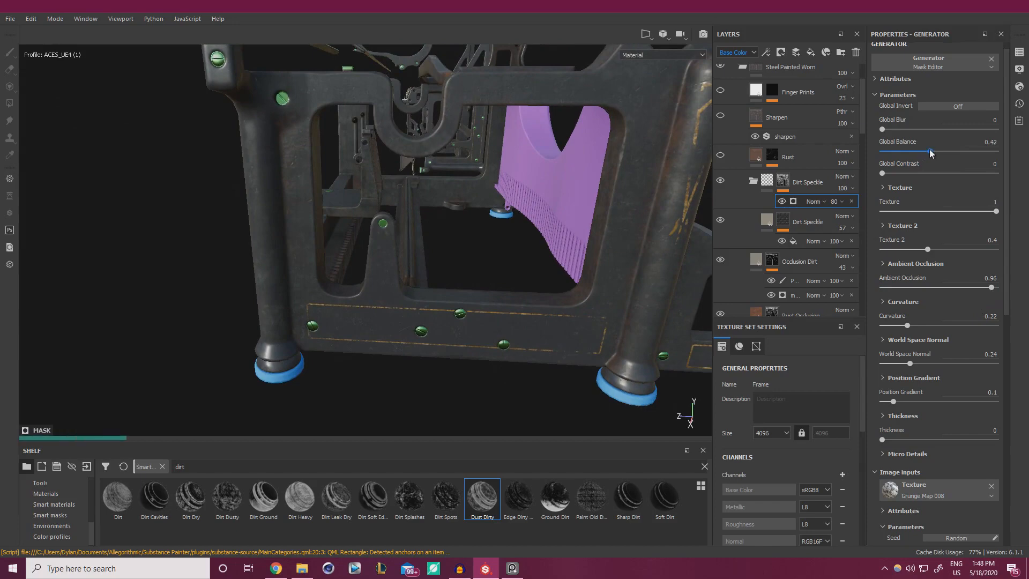
left_click_drag(622, 215, 523, 166, "alt")
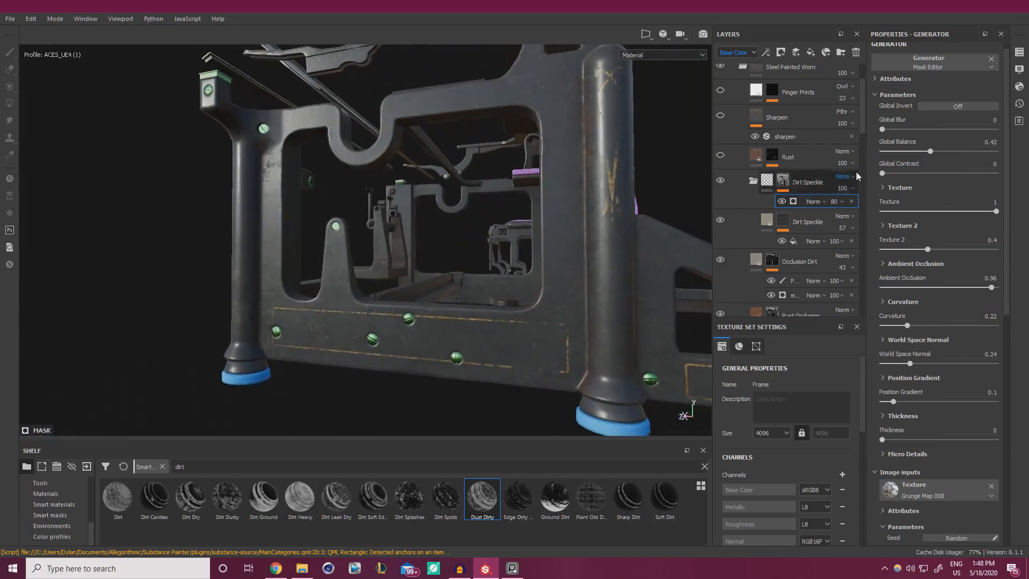
left_click(910, 174)
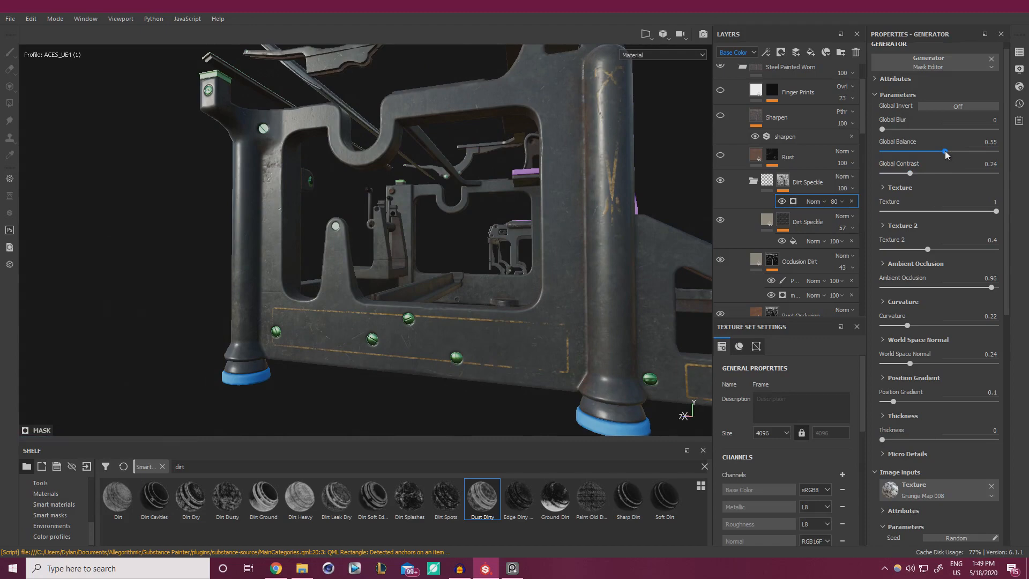
Compare the whole side of the frame with the Dirt Speckle folder hidden and shown.
left_click_drag(633, 140, 709, 193, "alt")
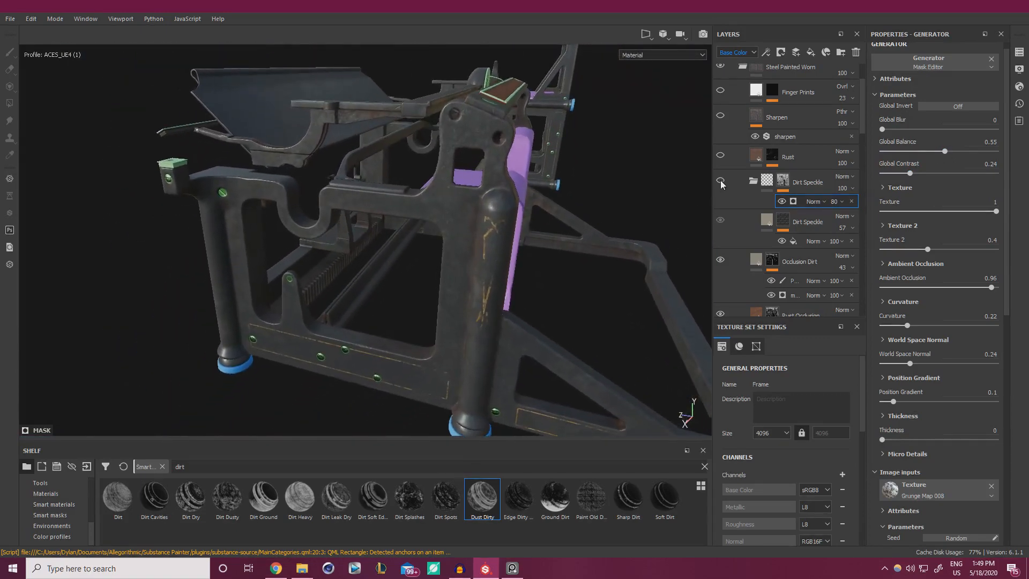
left_click(720, 182)
left_click(720, 182)
left_click(721, 182)
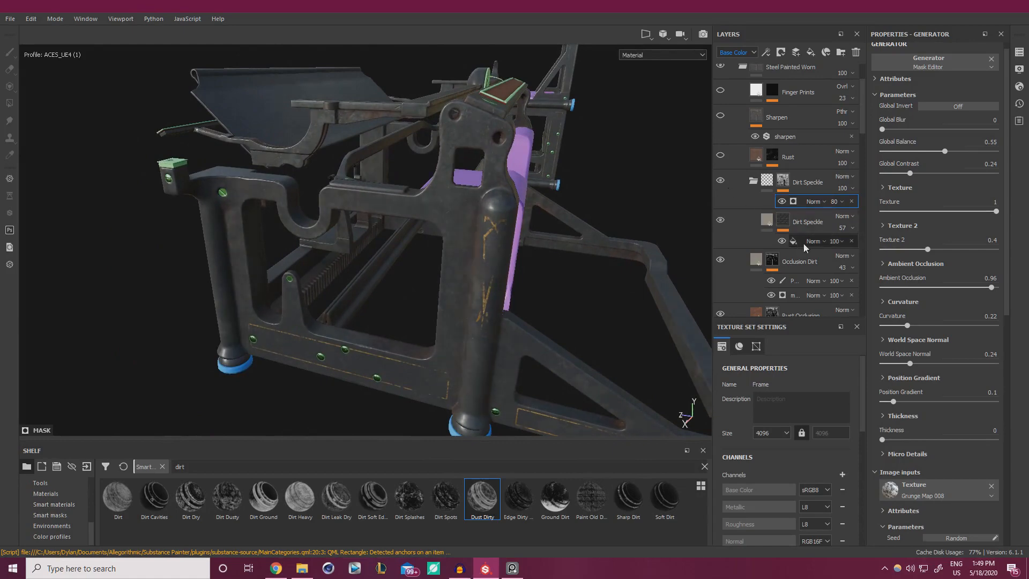
Set the balance of the Dirt Speckle layer's mask fill to 0.48 and check it across the side panel.
left_click(803, 242)
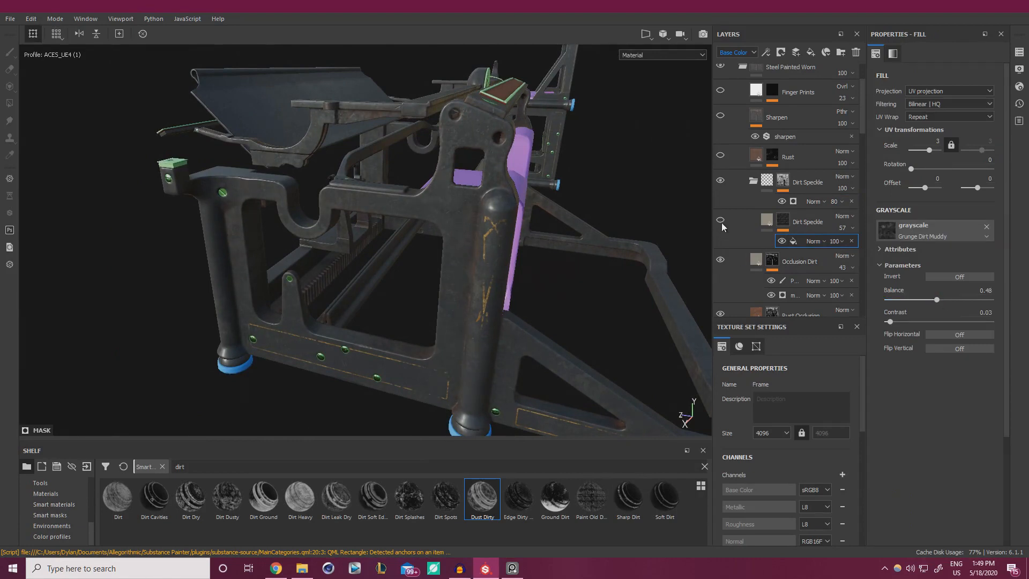
left_click_drag(444, 210, 500, 228, "alt")
right_click_drag(485, 219, 487, 216, "alt")
middle_click_drag(487, 215, 516, 197, "alt")
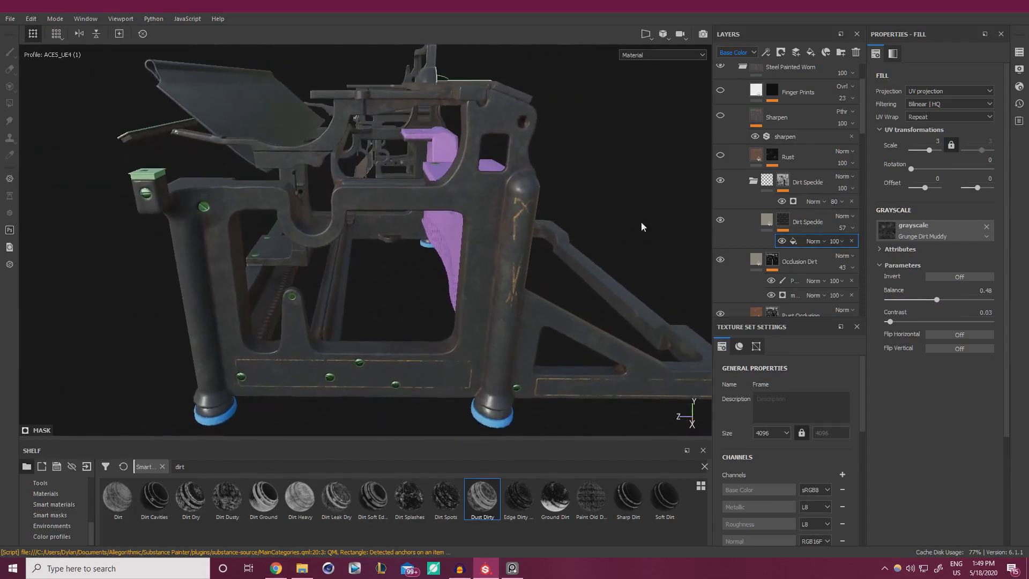
Adjust the Dirt Speckle fill layer's base color to RGB 0.368, 0.348, 0.271.
left_click(767, 222)
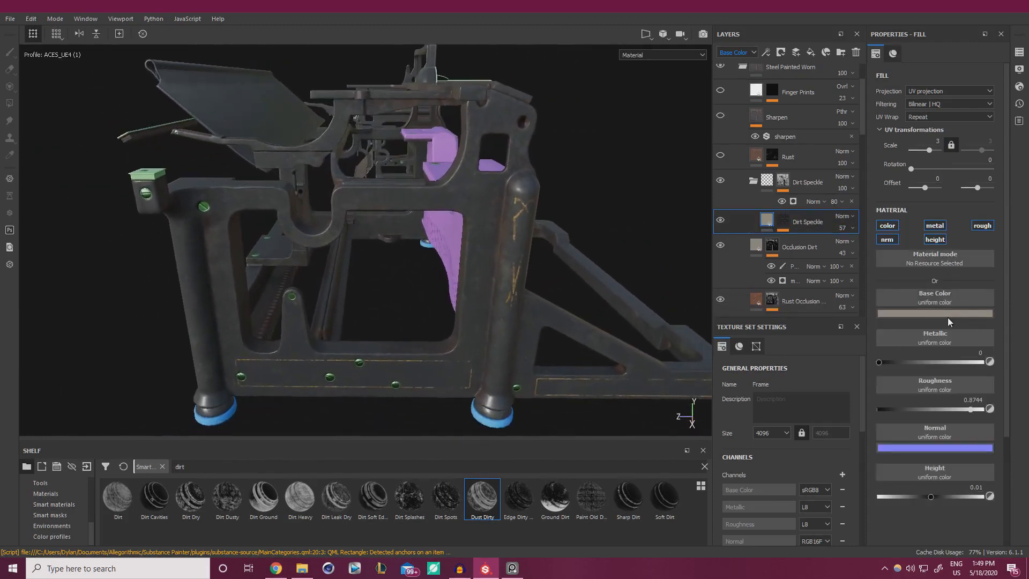
left_click(947, 315)
left_click(1015, 374)
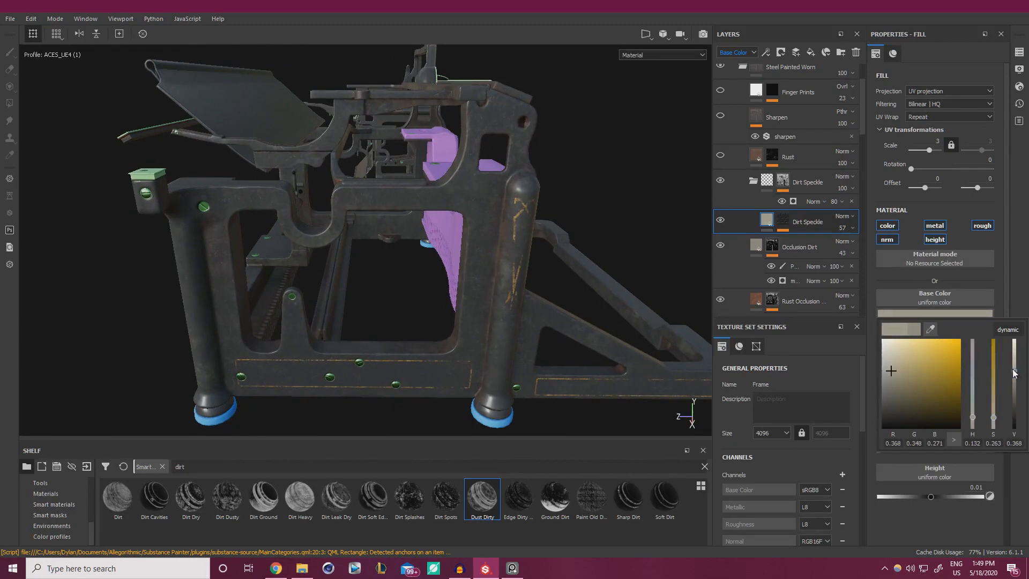
Add a paint effect above the generator in the Dirt Speckle folder's mask, with grayscale 0 and brush size 9.11.
right_click(795, 205)
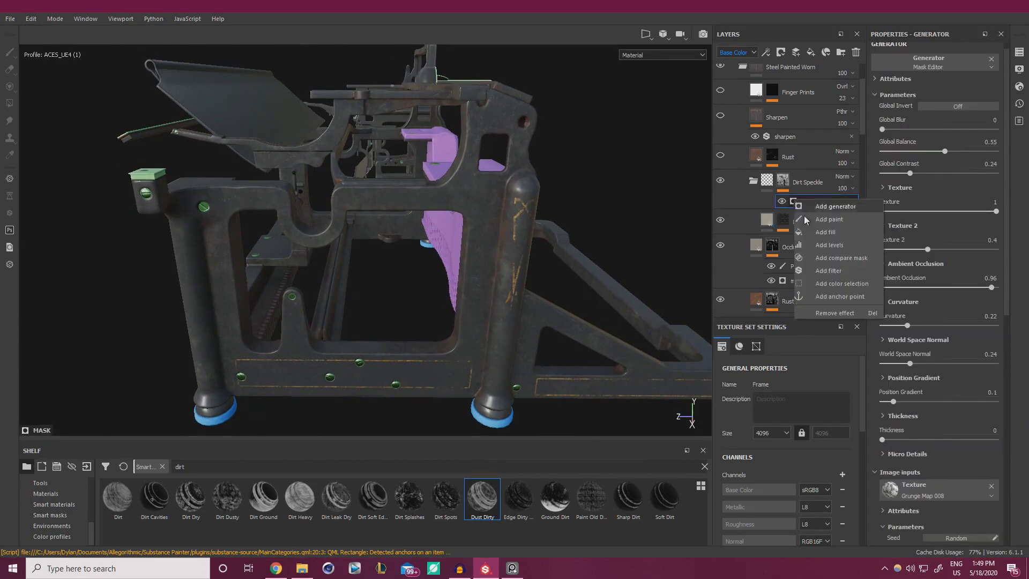
left_click(820, 206)
left_click_drag(402, 314, 379, 287, "alt")
right_click_drag(380, 287, 506, 333, "alt")
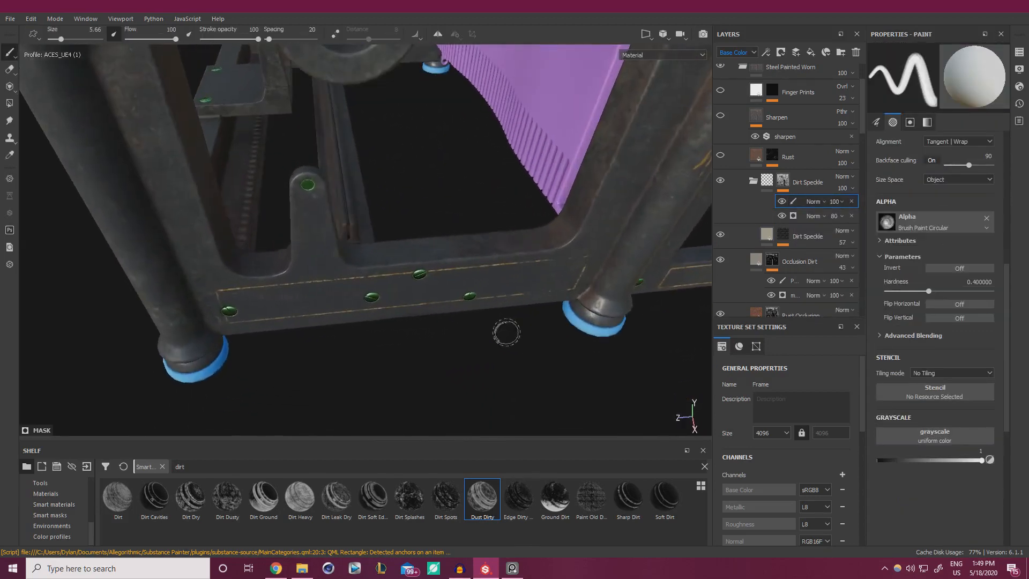
left_click_drag(471, 241, 370, 186, "alt")
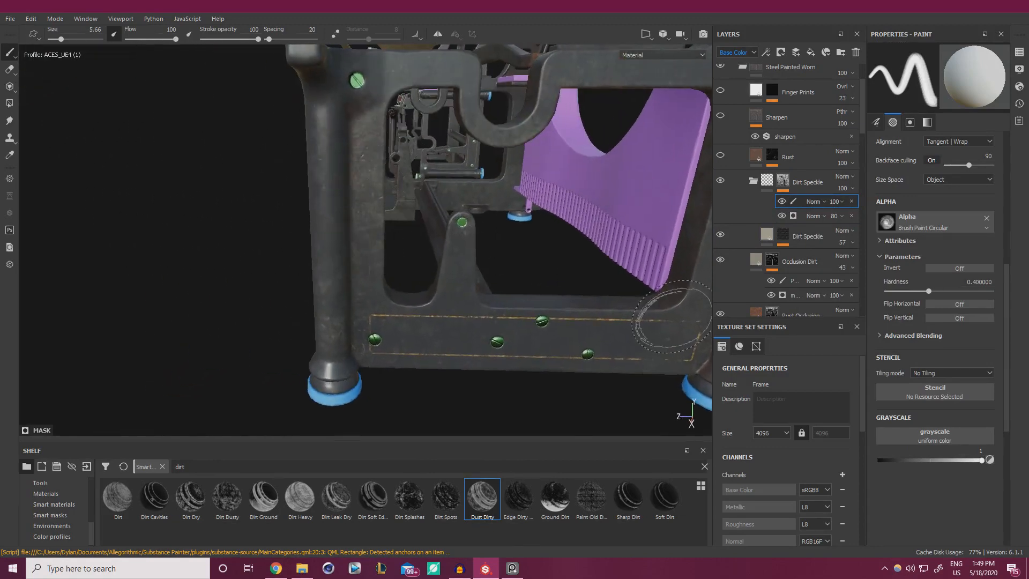
left_click(880, 460)
right_click_drag(325, 164, 354, 174, "ctrl")
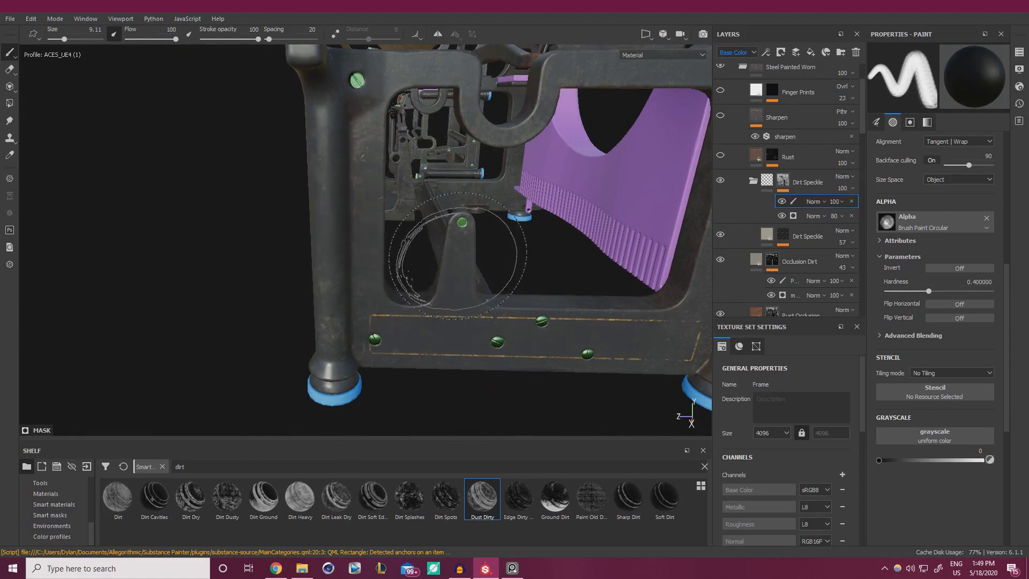
Set the brush hardness to 0.25 and paint out excess dirt speckle on the side panel and its rear brace.
left_click_drag(448, 219, 551, 219, "alt")
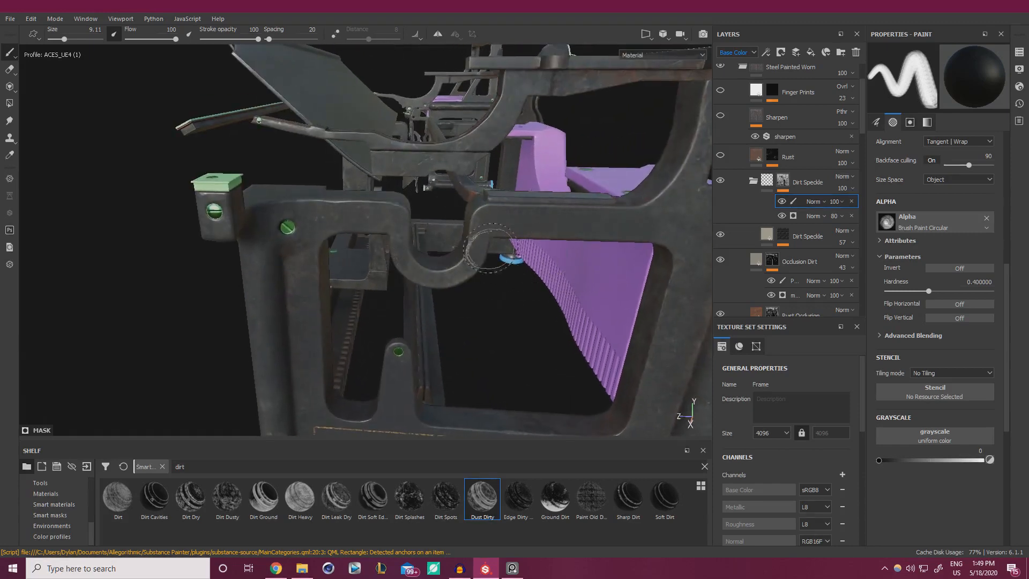
mouse_move(476, 253)
middle_mouse_down("alt")
mouse_move(405, 258)
mouse_move(375, 274)
middle_mouse_up("alt")
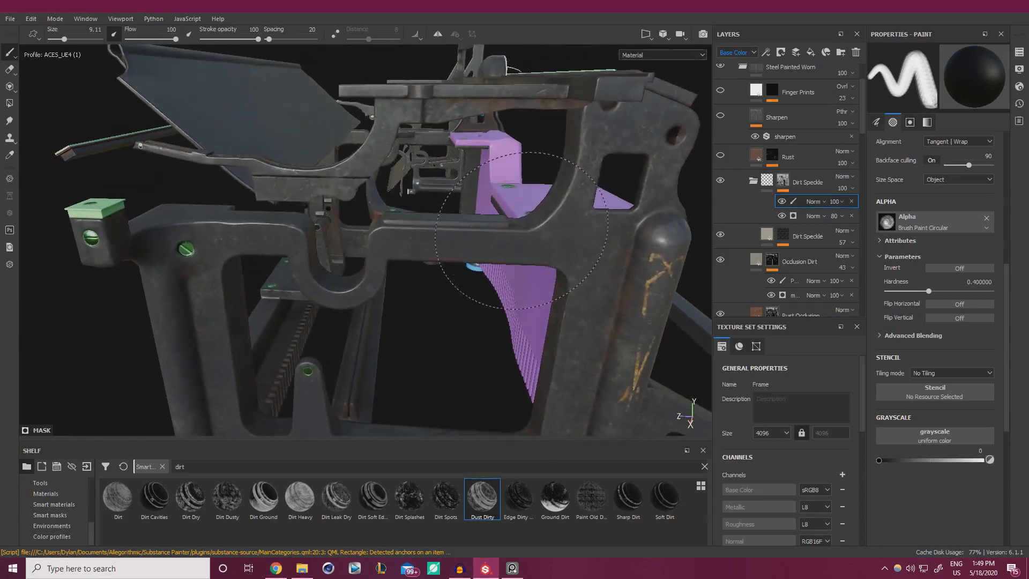
right_click_drag(560, 246, 564, 191, "ctrl")
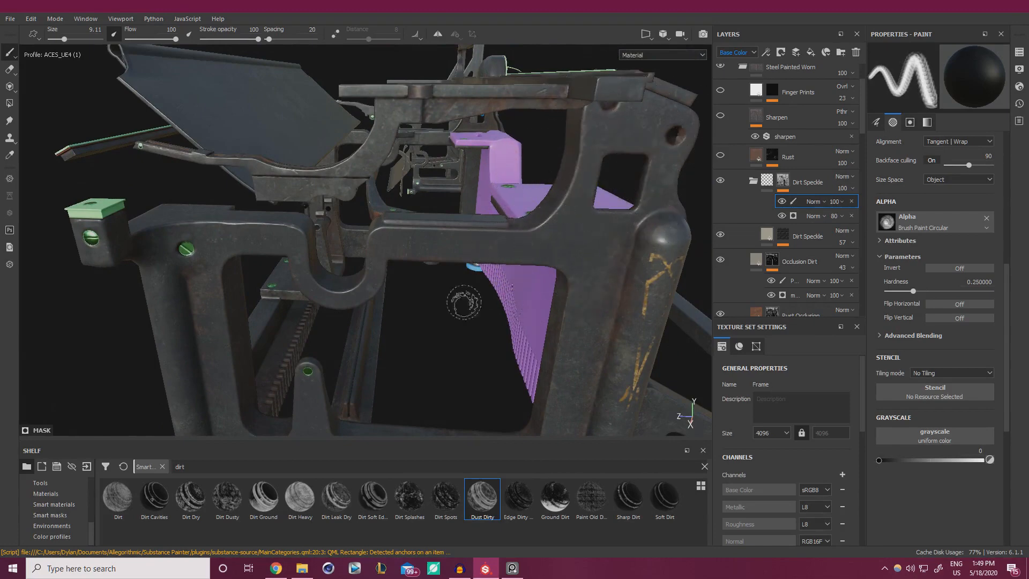
middle_click_drag(552, 354, 496, 251, "alt")
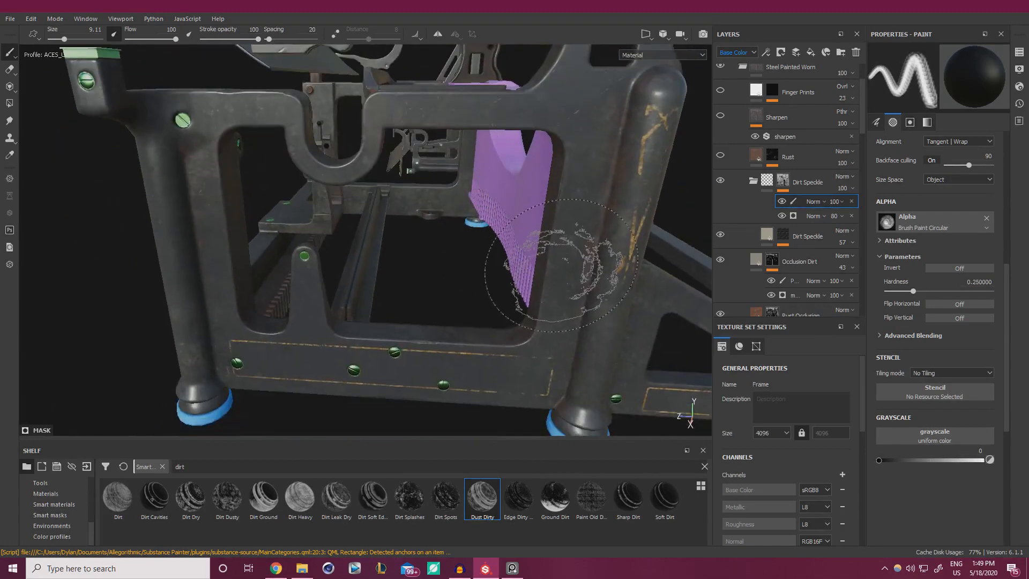
mouse_move(402, 348)
left_mouse_down("alt")
mouse_move(377, 318)
mouse_move(385, 324)
left_mouse_up("alt")
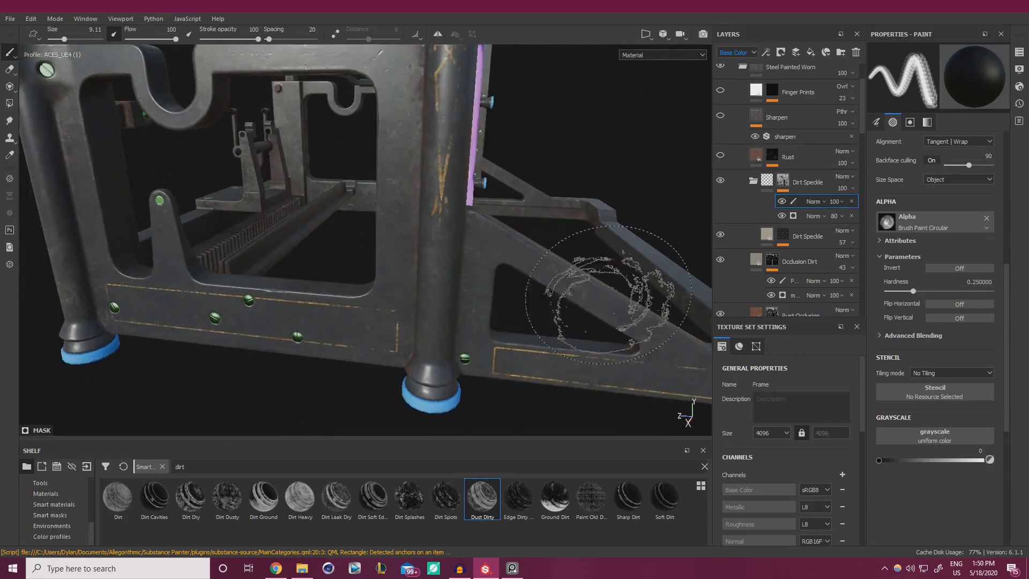
left_click_drag(563, 368, 471, 363, "alt")
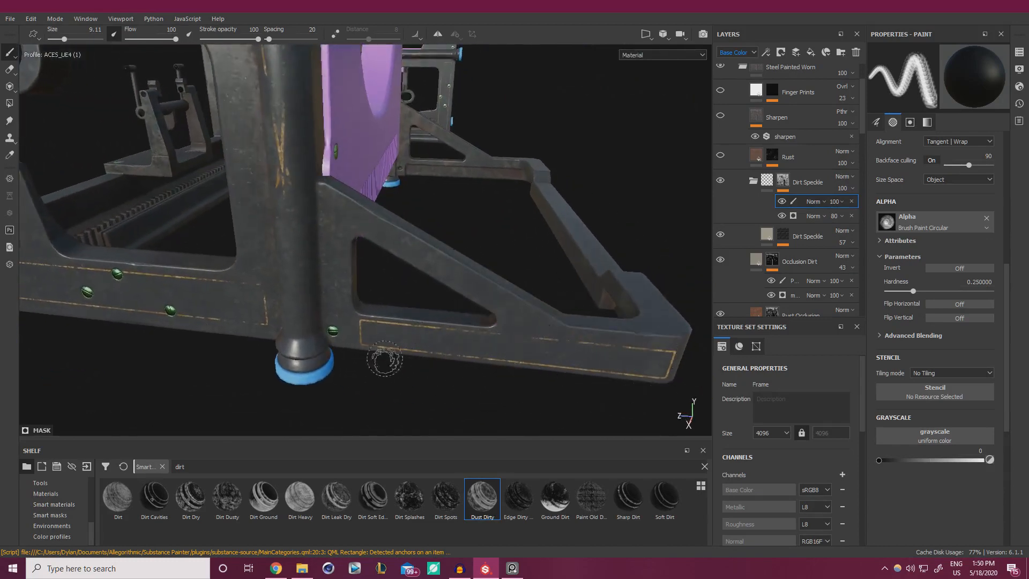
mouse_move(384, 359)
left_mouse_down("alt")
mouse_move(459, 299)
mouse_move(506, 288)
mouse_move(386, 316)
left_mouse_up("alt")
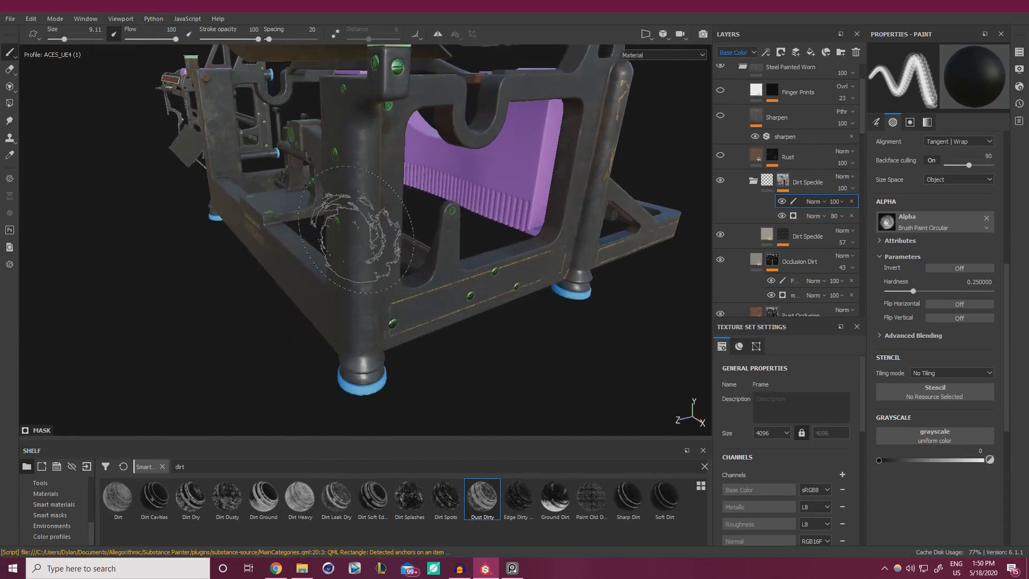
Paint out excess dirt speckle on the frame's front posts and the front bar around the Underwood lettering.
mouse_move(356, 229)
left_mouse_down("alt")
mouse_move(657, 223)
mouse_move(496, 276)
left_mouse_up("alt")
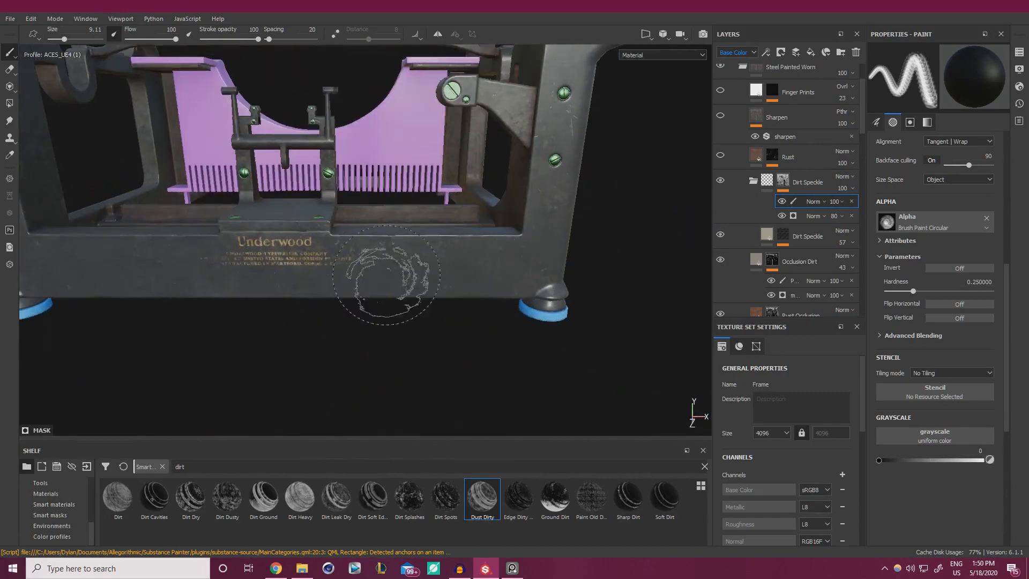
left_click_drag(133, 321, 550, 176, "alt")
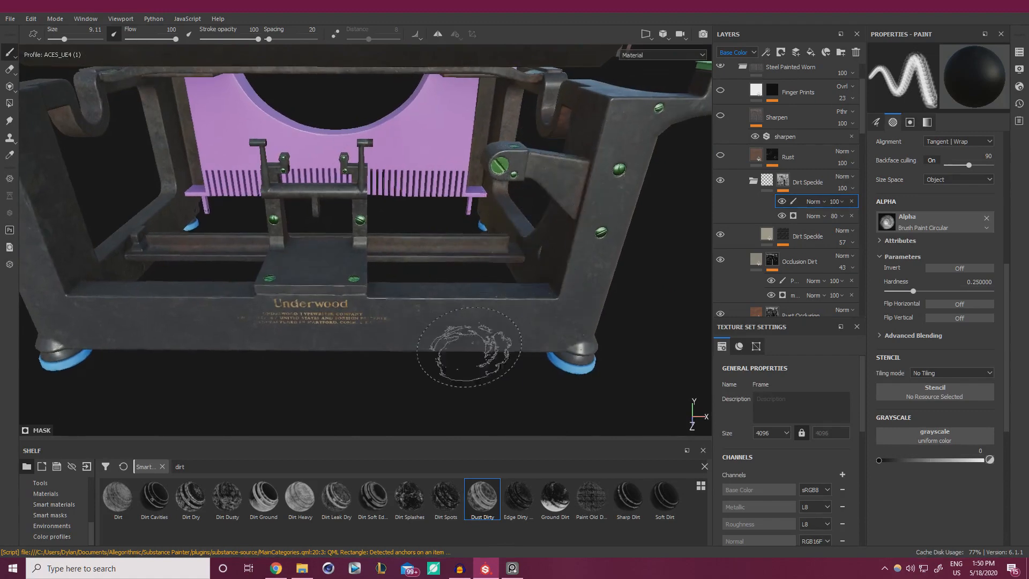
left_click_drag(471, 345, 331, 303, "alt")
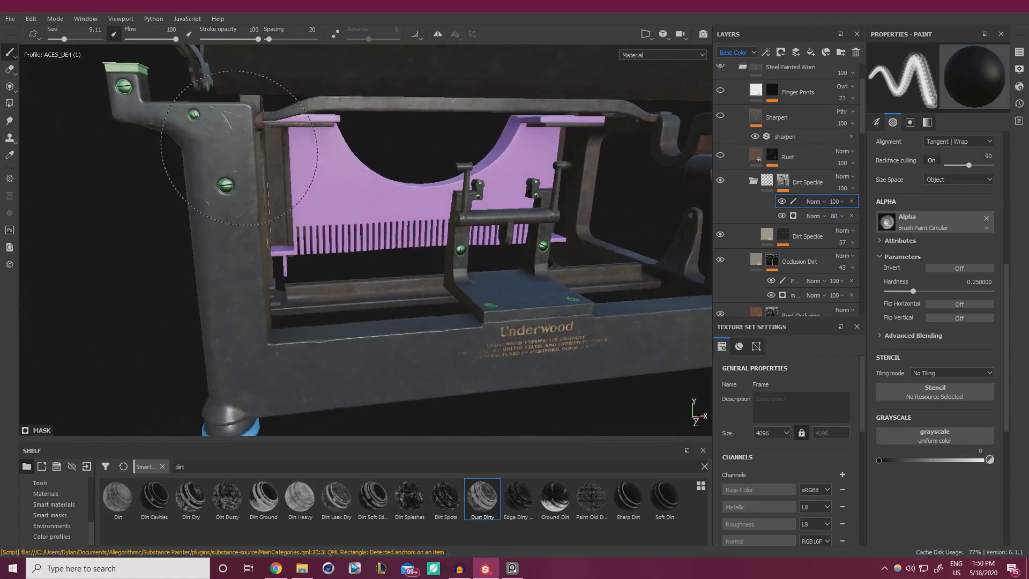
mouse_move(410, 310)
left_mouse_down("alt")
mouse_move(374, 341)
mouse_move(365, 335)
left_mouse_up("alt")
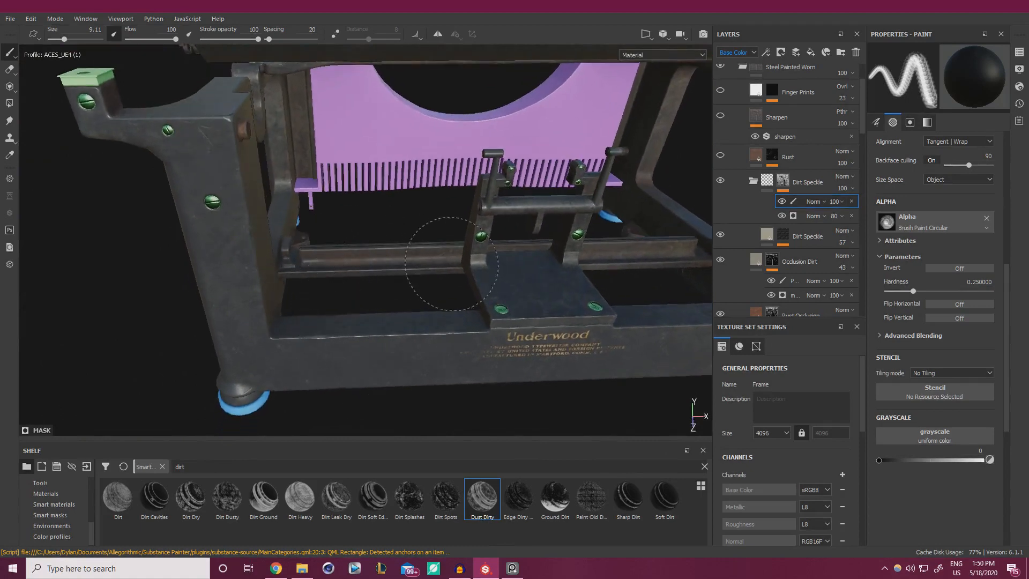
mouse_move(523, 294)
left_mouse_down("alt")
mouse_move(474, 339)
mouse_move(506, 322)
mouse_move(528, 333)
left_mouse_up("alt")
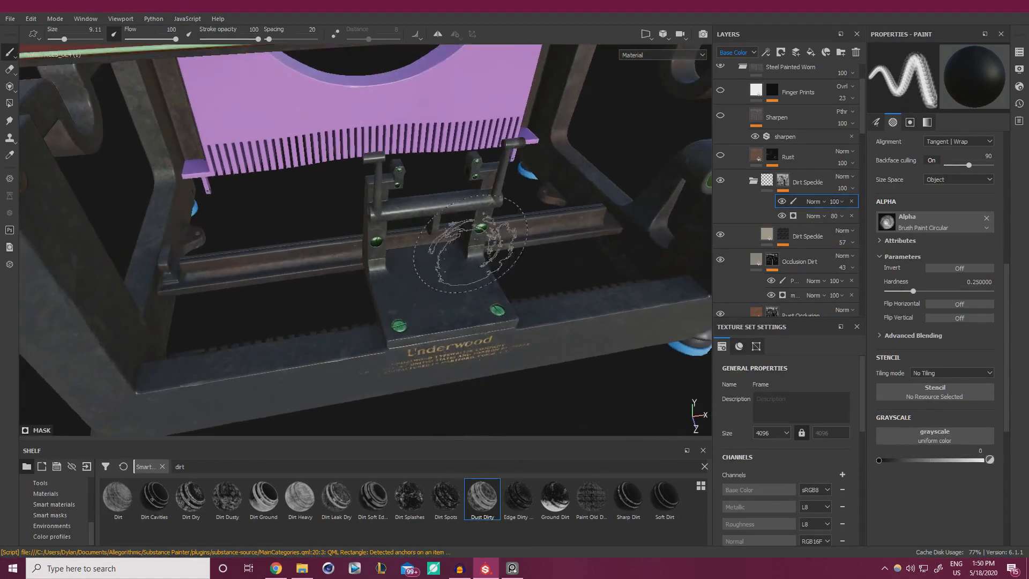
left_click_drag(470, 244, 374, 231, "alt")
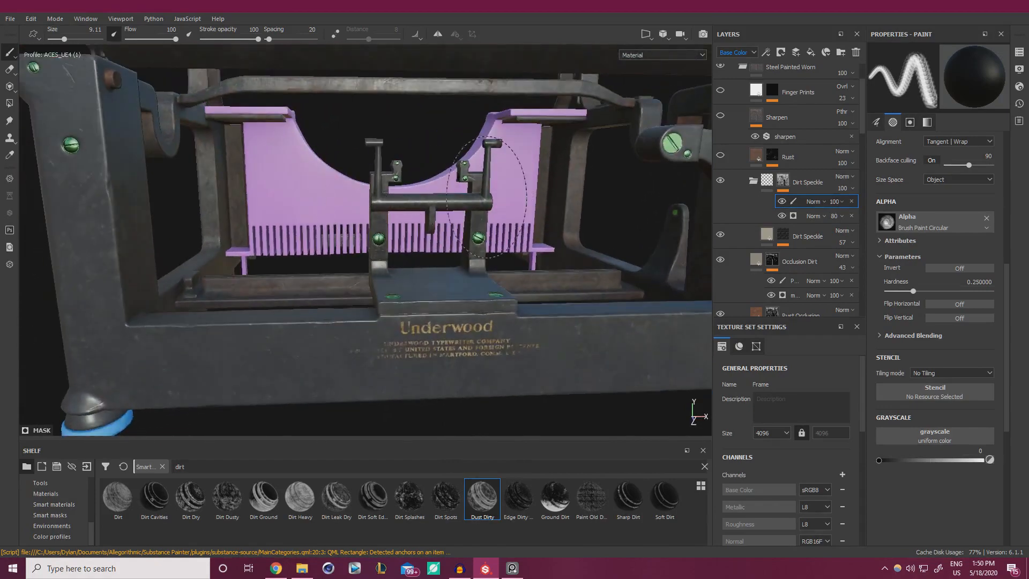
Paint out excess dirt speckle on the opposite side panel and its legs.
mouse_move(462, 187)
left_mouse_down("alt")
mouse_move(333, 207)
mouse_move(344, 237)
mouse_move(385, 256)
mouse_move(418, 254)
left_mouse_up("alt")
right_click_drag(418, 254, 569, 244, "shift")
mouse_move(509, 220)
left_mouse_down("alt")
mouse_move(592, 343)
mouse_move(462, 363)
mouse_move(414, 356)
mouse_move(316, 226)
left_mouse_up("alt")
right_click_drag(316, 226, 134, 258, "shift")
left_click_drag(258, 290, 383, 340, "alt")
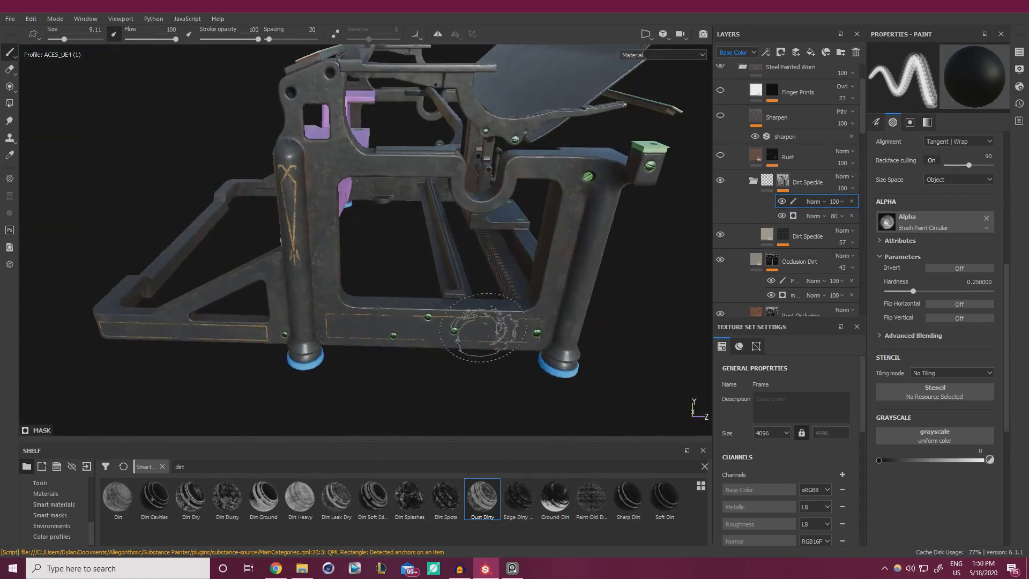
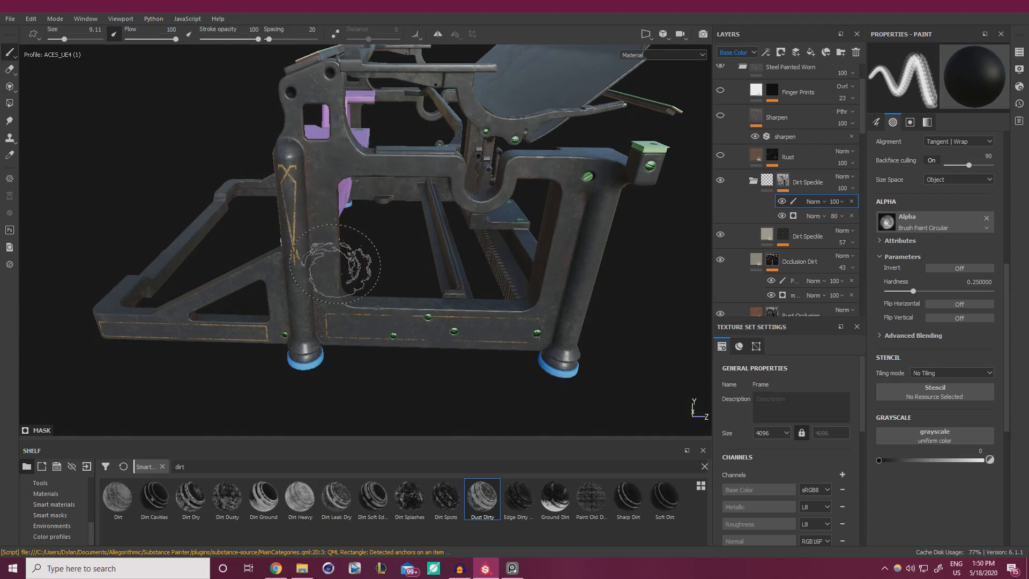
middle_click_drag(347, 328, 460, 306, "alt")
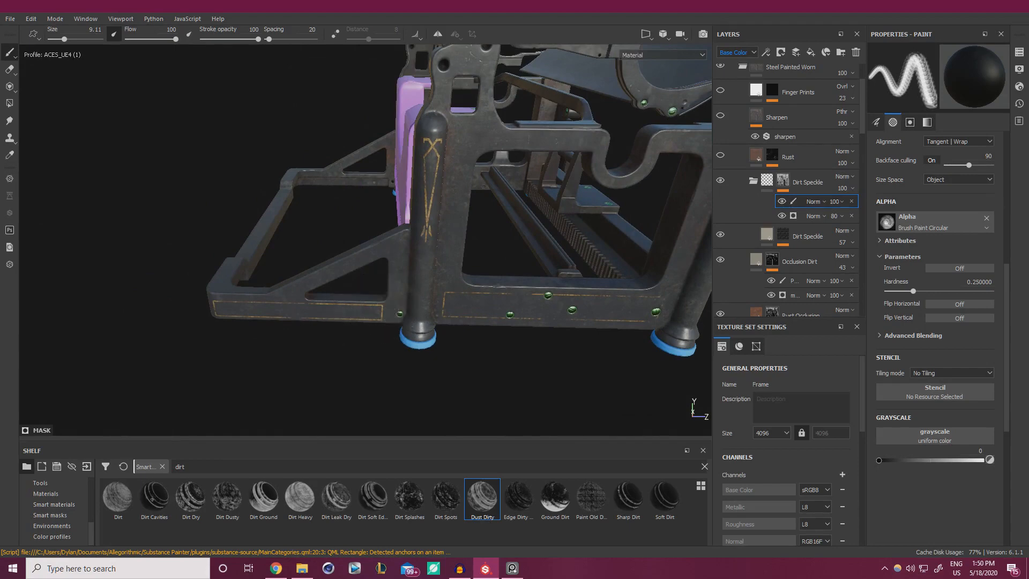
Inspect the dirt speckle around the No 5 bar, its side braces and the side panel.
mouse_move(279, 284)
left_mouse_down("alt")
mouse_move(379, 315)
mouse_move(420, 281)
mouse_move(453, 220)
left_mouse_up("alt")
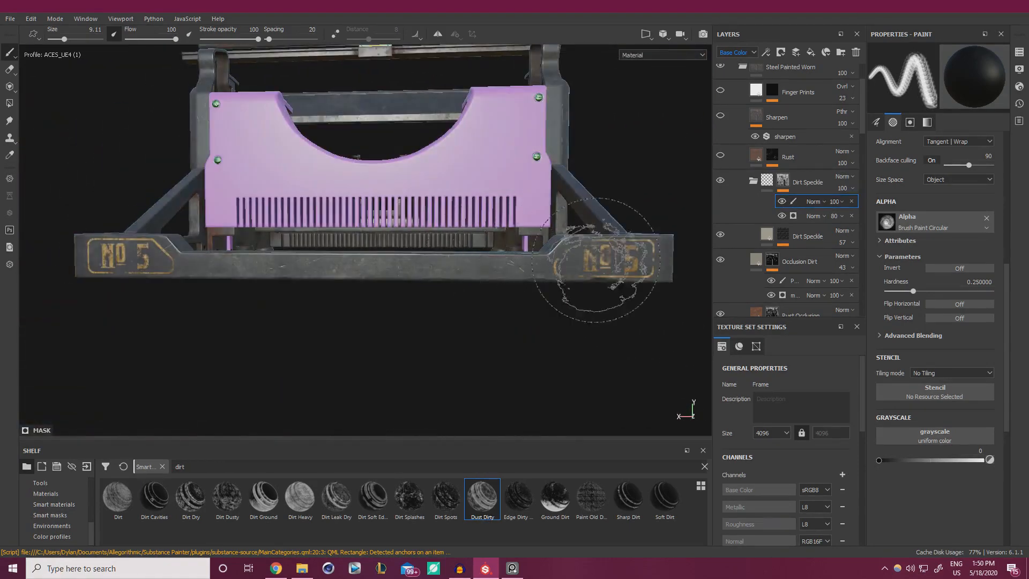
mouse_move(259, 288)
left_mouse_down("alt")
mouse_move(295, 361)
mouse_move(201, 306)
mouse_move(155, 263)
left_mouse_up("alt")
right_click_drag(255, 243, 266, 271, "alt")
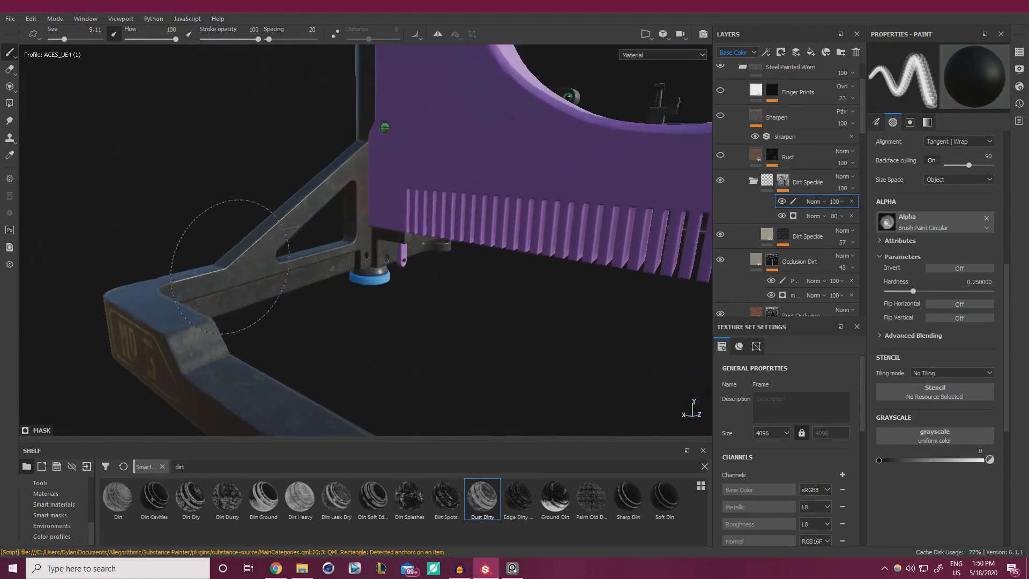
left_click_drag(265, 298, 233, 322, "alt")
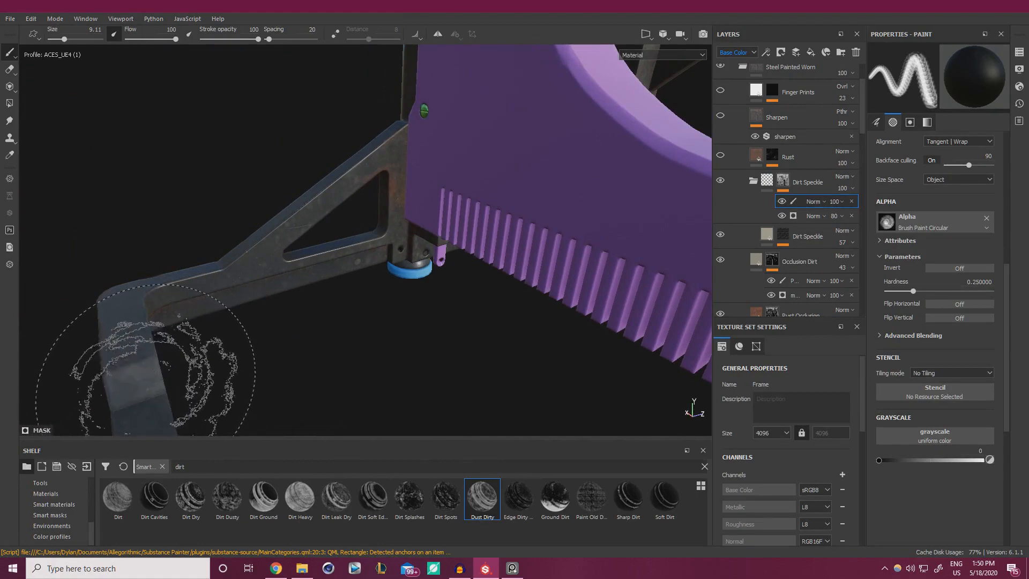
mouse_move(131, 375)
left_mouse_down("alt")
mouse_move(184, 324)
mouse_move(138, 280)
mouse_move(289, 264)
mouse_move(453, 287)
left_mouse_up("alt")
left_click_drag(431, 188, 499, 241, "alt")
right_click_drag(498, 241, 599, 332, "alt")
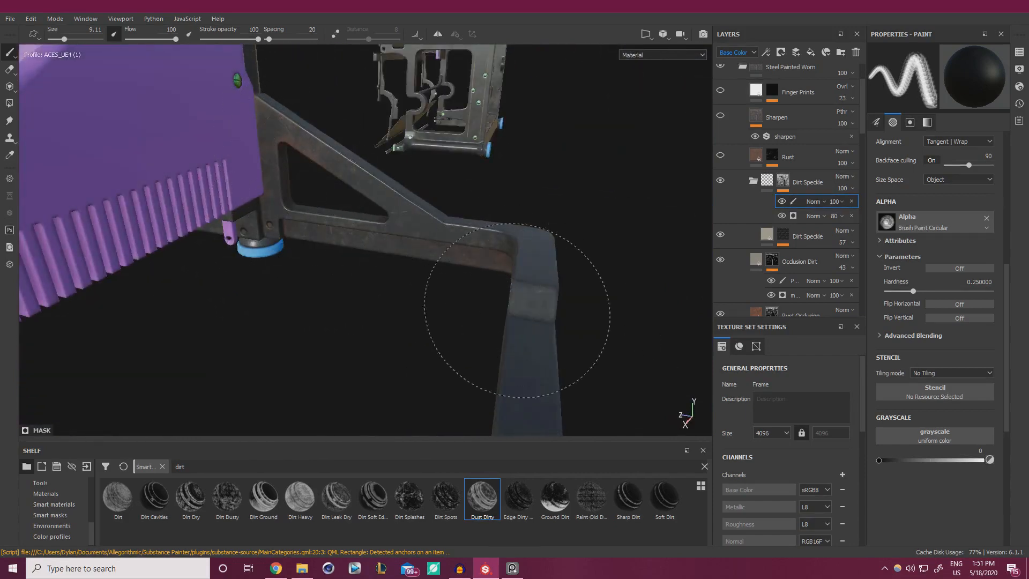
left_click_drag(483, 275, 436, 318, "alt")
right_click_drag(437, 317, 410, 257, "alt")
left_click_drag(410, 258, 462, 225, "alt")
mouse_move(462, 225)
right_mouse_down("alt")
mouse_move(454, 216)
mouse_move(496, 225)
right_mouse_up("alt")
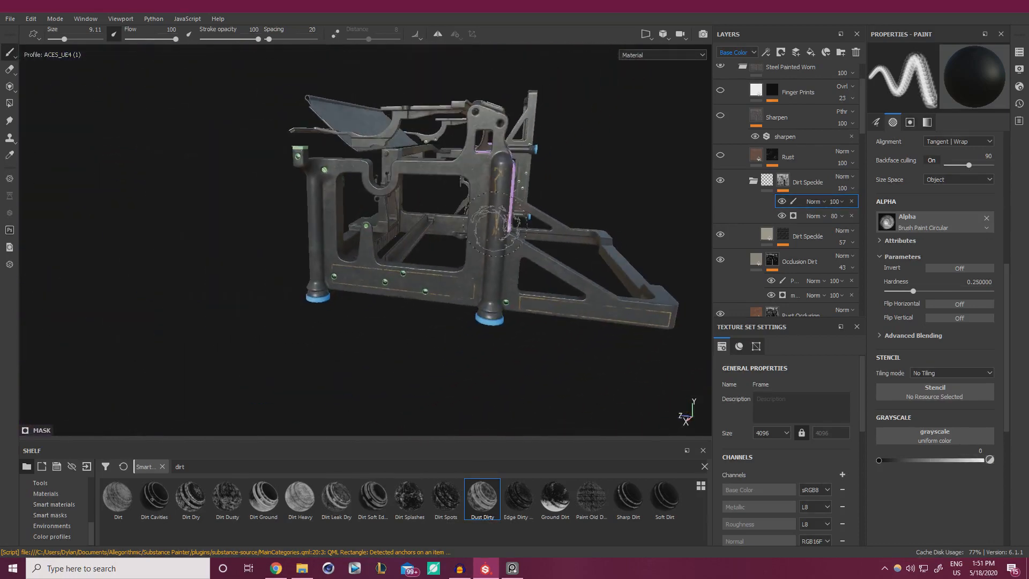
Toggle the Dirt Speckle folder's visibility to compare the side panels and inner rails with and without it.
left_click(719, 183)
left_click(720, 183)
left_click(719, 183)
left_click(719, 183)
right_click_drag(440, 219, 504, 239, "alt")
left_click_drag(504, 239, 524, 240, "alt")
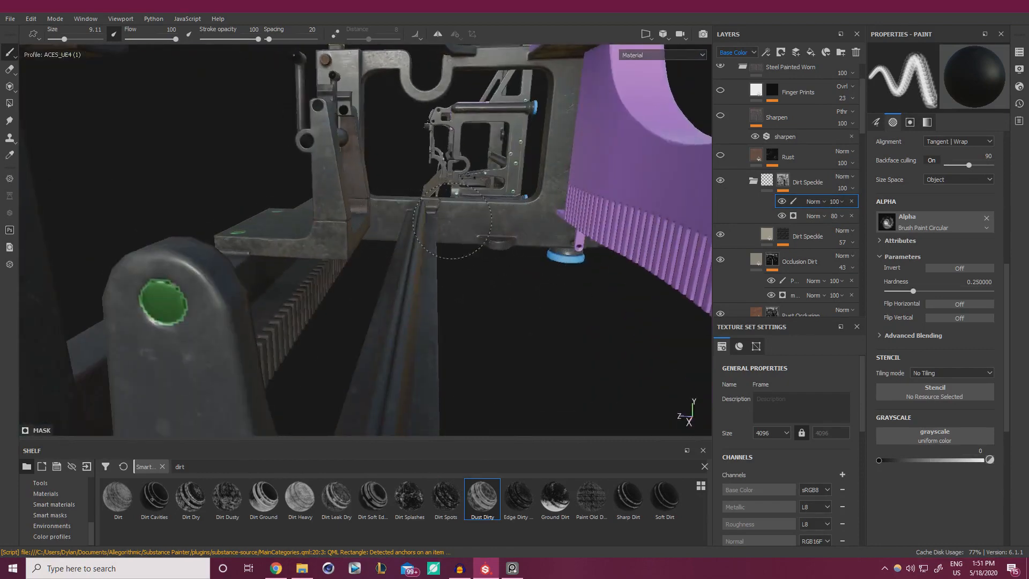
mouse_move(325, 242)
left_mouse_down("alt")
mouse_move(304, 248)
mouse_move(333, 234)
mouse_move(322, 231)
left_mouse_up("alt")
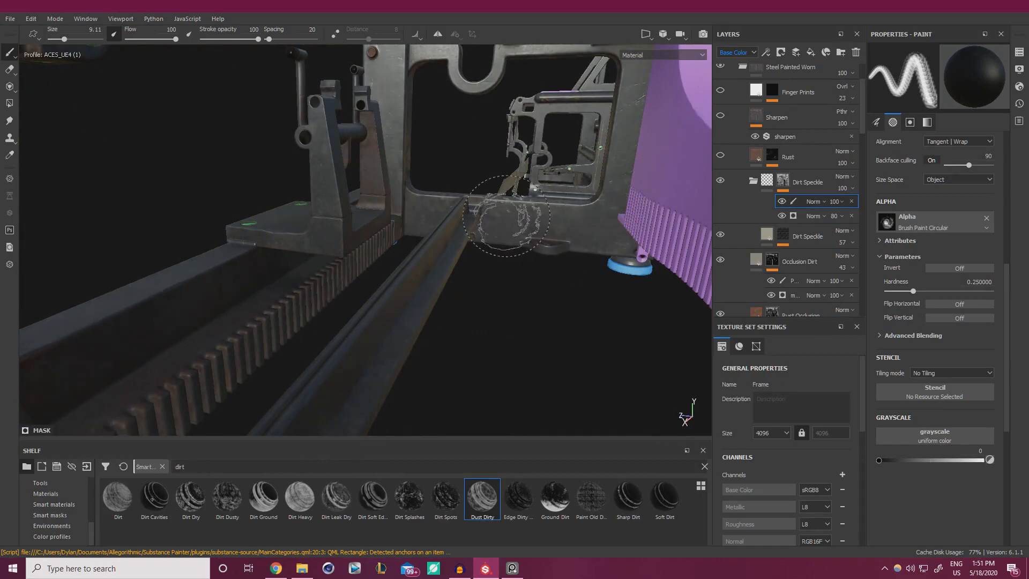
left_click_drag(423, 210, 406, 229, "alt")
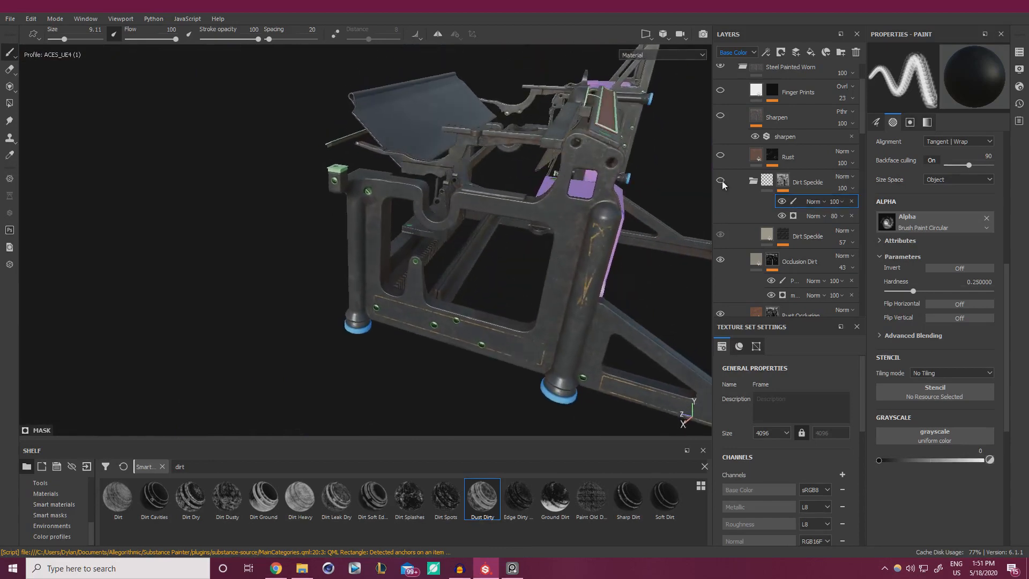
right_click_drag(436, 140, 505, 146, "alt")
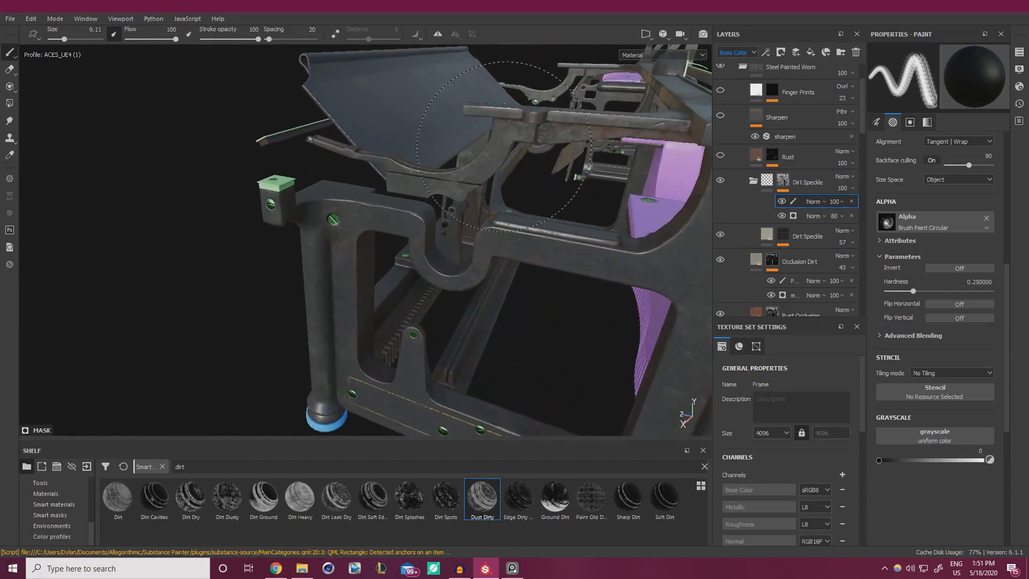
Examine the frame's dirt and rust from above and from the side under a rotated environment light.
mouse_move(541, 155)
left_mouse_down("alt")
mouse_move(486, 212)
mouse_move(363, 234)
mouse_move(226, 231)
left_mouse_up("alt")
left_click_drag(609, 211, 447, 303, "alt")
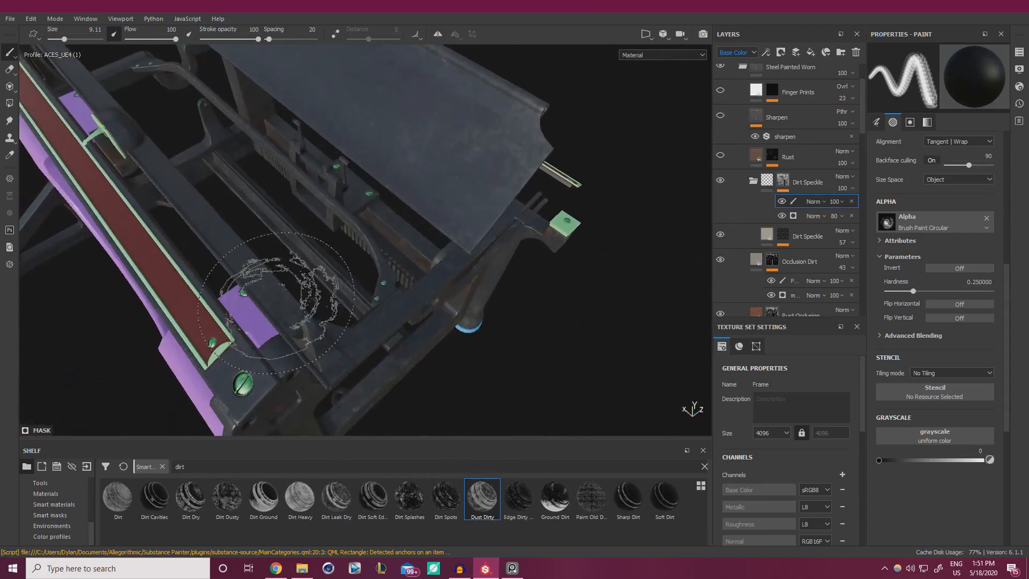
mouse_move(606, 241)
left_mouse_down("alt")
mouse_move(343, 279)
mouse_move(172, 288)
mouse_move(493, 209)
mouse_move(558, 230)
mouse_move(629, 212)
mouse_move(563, 233)
left_mouse_up("alt")
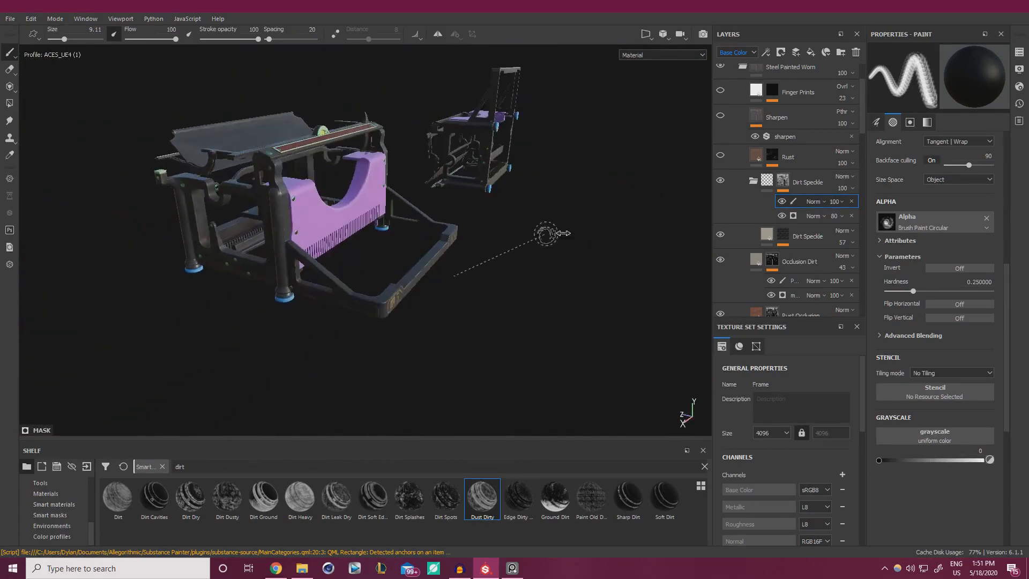
right_click_drag(562, 234, 632, 225, "shift")
left_click_drag(622, 225, 501, 258, "alt")
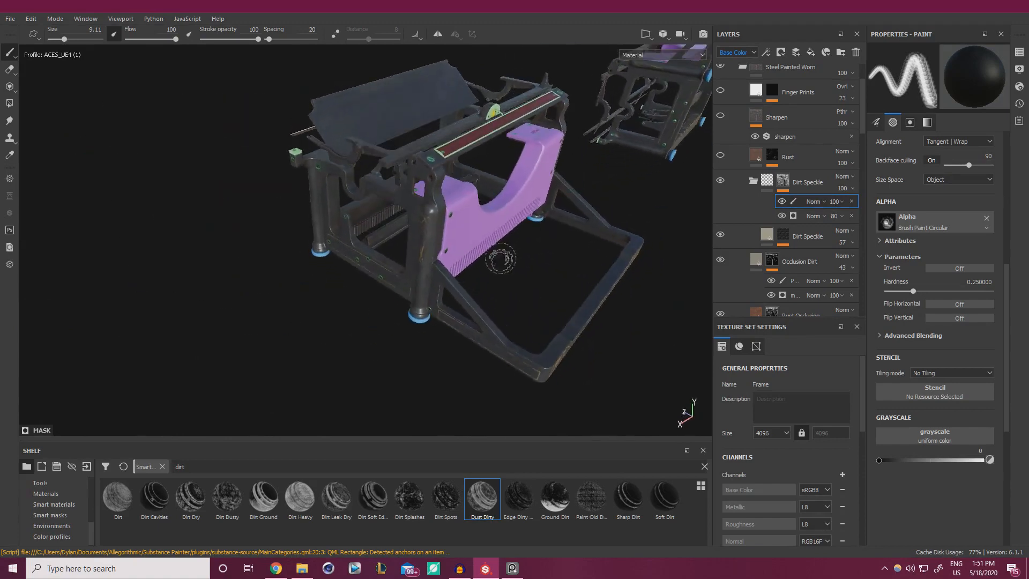
left_click_drag(663, 181, 705, 230, "alt")
scroll(721, 252, "down", 2)
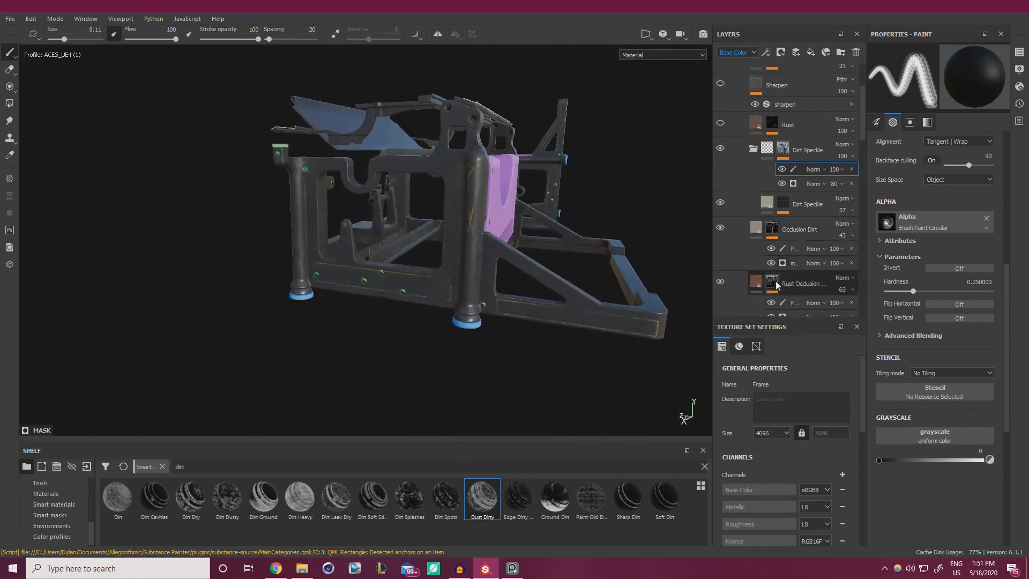
Toggle the upper Rust Occlusion layer to compare the base frame's underside, and select the paint effect in its mask.
left_click_drag(582, 257, 370, 231, "alt")
middle_click_drag(410, 354, 436, 207, "alt")
left_click_drag(437, 207, 504, 215, "alt")
right_click_drag(606, 220, 756, 227, "alt")
middle_click_drag(688, 190, 551, 249, "alt")
left_click_drag(589, 246, 711, 224, "alt")
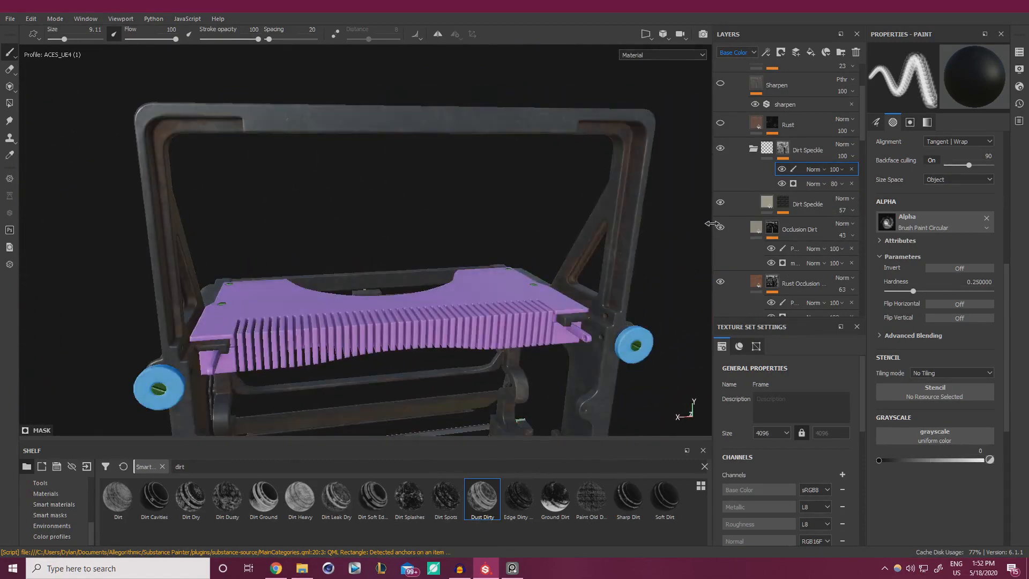
left_click_drag(606, 242, 637, 244, "alt")
scroll(726, 262, "down", 1)
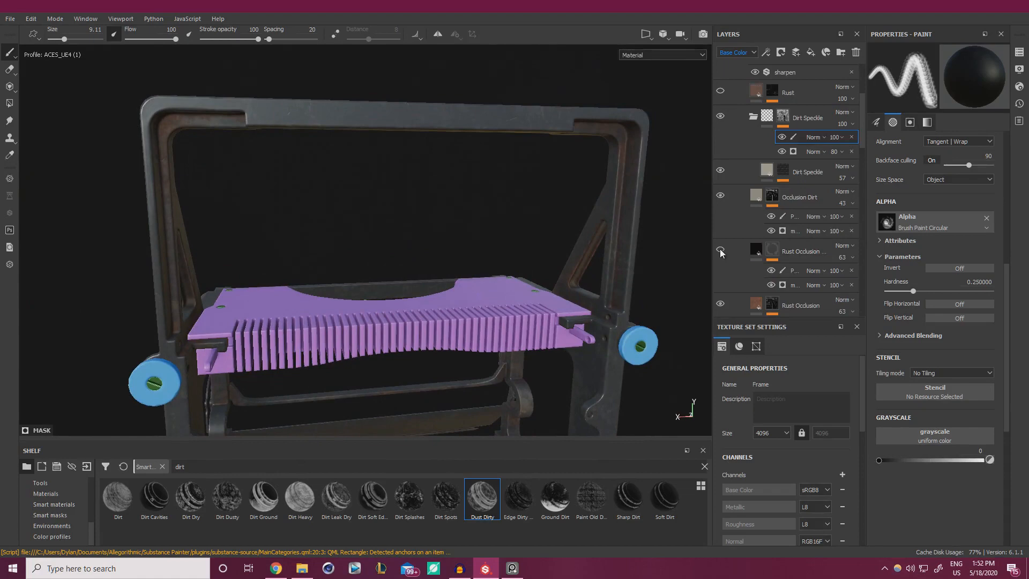
left_click(719, 249)
left_click(785, 275)
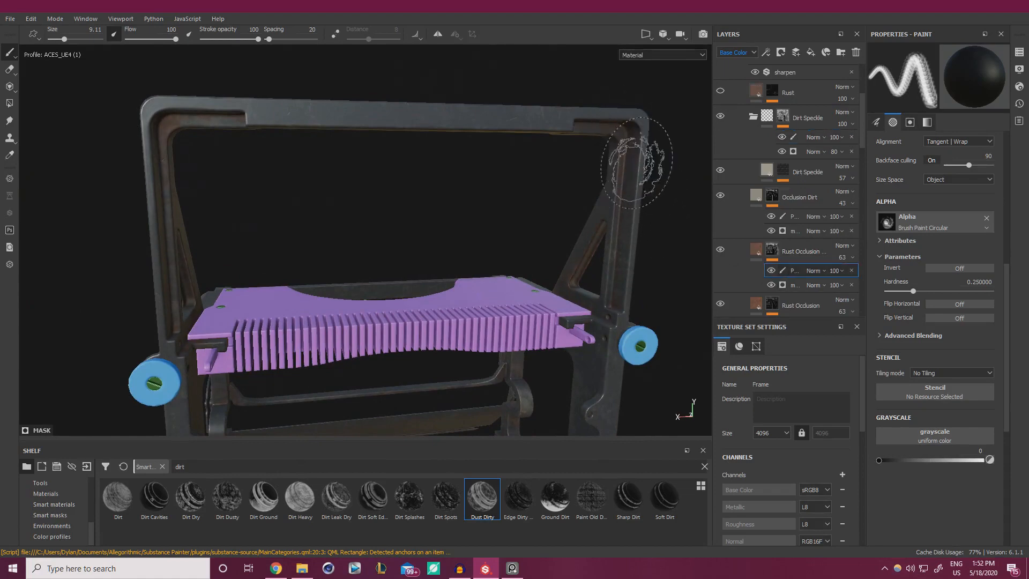
Examine the rust on the base frame's inner edges, the crossbars underneath and the toothed rear bar.
left_click_drag(425, 211, 300, 219, "alt")
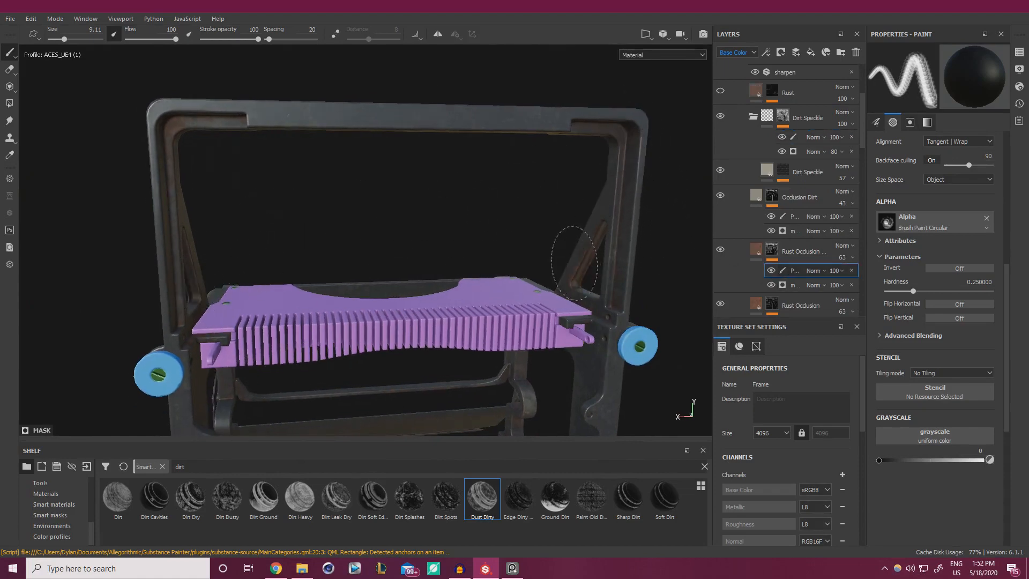
left_click_drag(536, 246, 474, 259, "alt")
middle_click_drag(477, 343, 509, 235, "alt")
left_click_drag(510, 234, 558, 217, "alt")
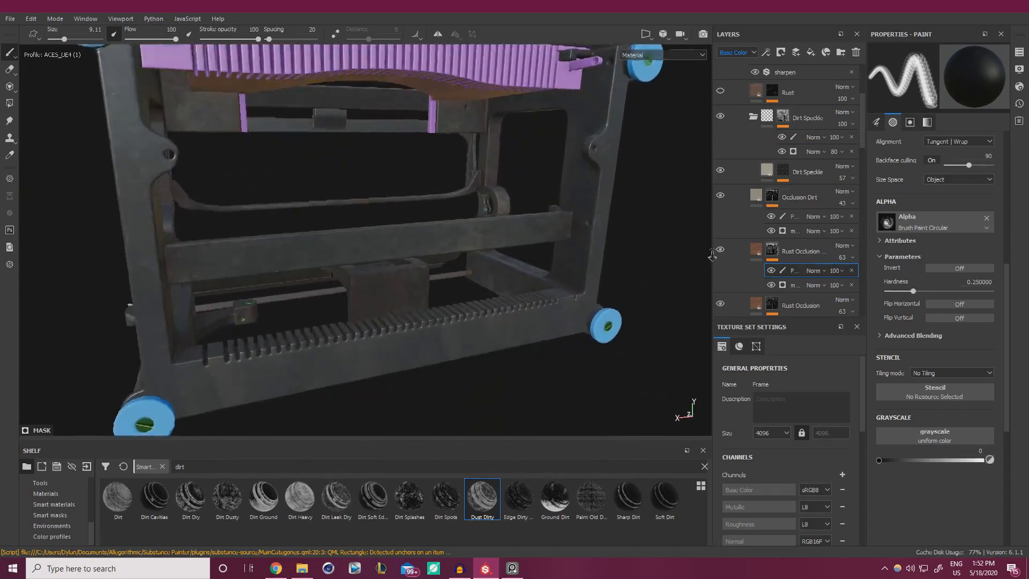
right_click_drag(536, 225, 637, 233, "alt")
mouse_move(531, 268)
left_mouse_down("alt")
mouse_move(547, 209)
mouse_move(542, 177)
left_mouse_up("alt")
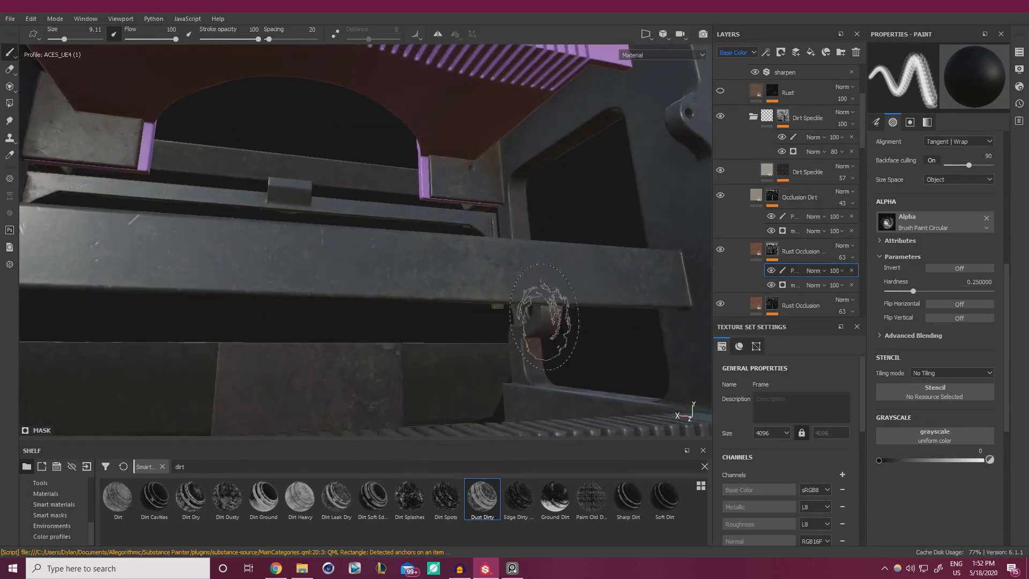
left_click_drag(542, 353, 551, 394, "alt")
middle_click_drag(551, 394, 547, 246, "alt")
mouse_move(546, 247)
left_mouse_down("alt")
mouse_move(571, 209)
mouse_move(631, 240)
mouse_move(608, 253)
left_mouse_up("alt")
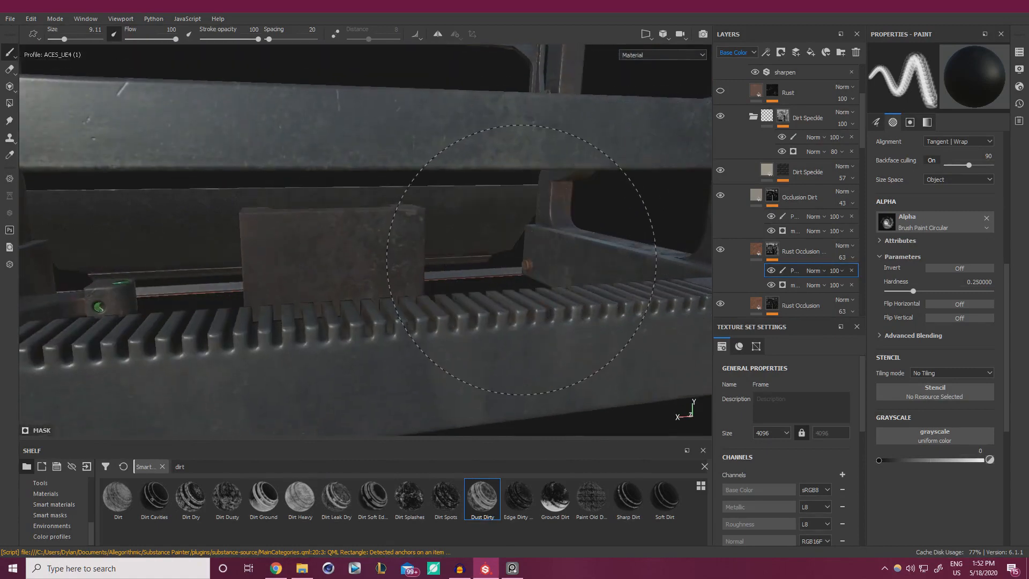
mouse_move(517, 255)
left_mouse_down("alt")
mouse_move(493, 284)
mouse_move(471, 290)
mouse_move(527, 266)
mouse_move(501, 246)
left_mouse_up("alt")
Set the brush size to 4.08 and hardness to 0.265, and paint out excess rust on the inner brackets and their crossbar.
right_click_drag(513, 234, 477, 220, "ctrl")
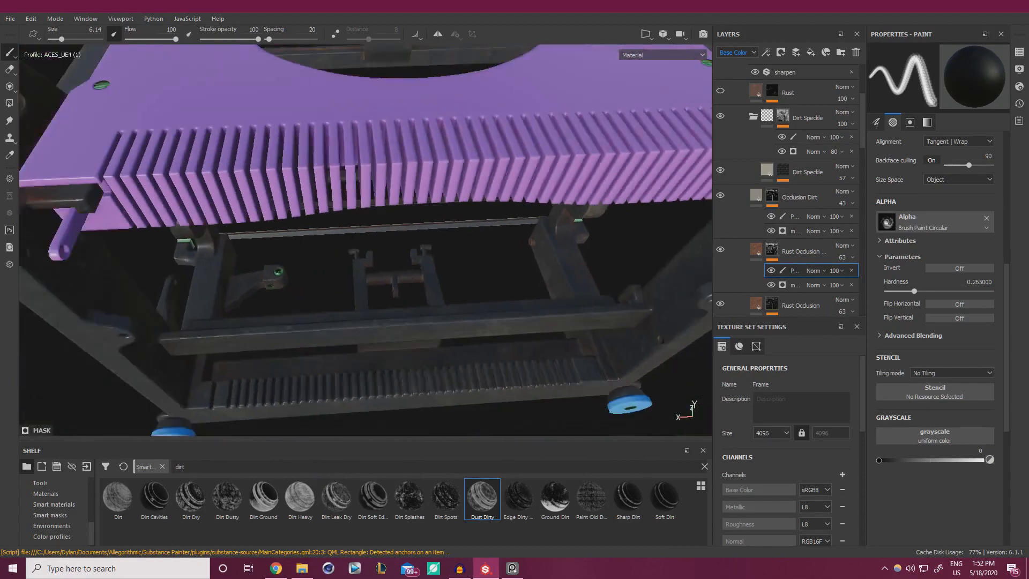
left_click_drag(515, 275, 526, 249, "alt")
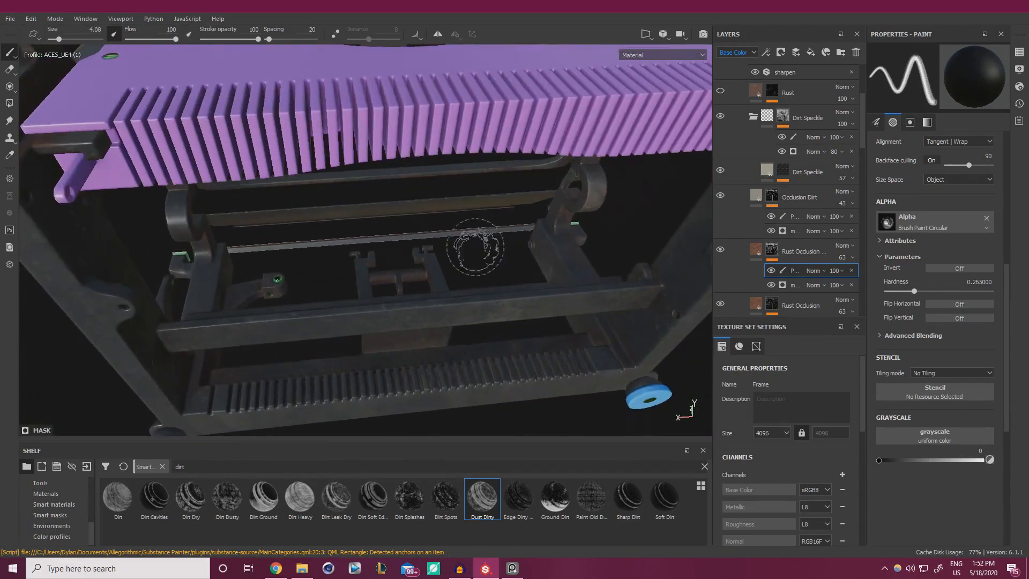
left_click_drag(268, 264, 255, 270, "alt")
right_click_drag(255, 270, 301, 284, "alt")
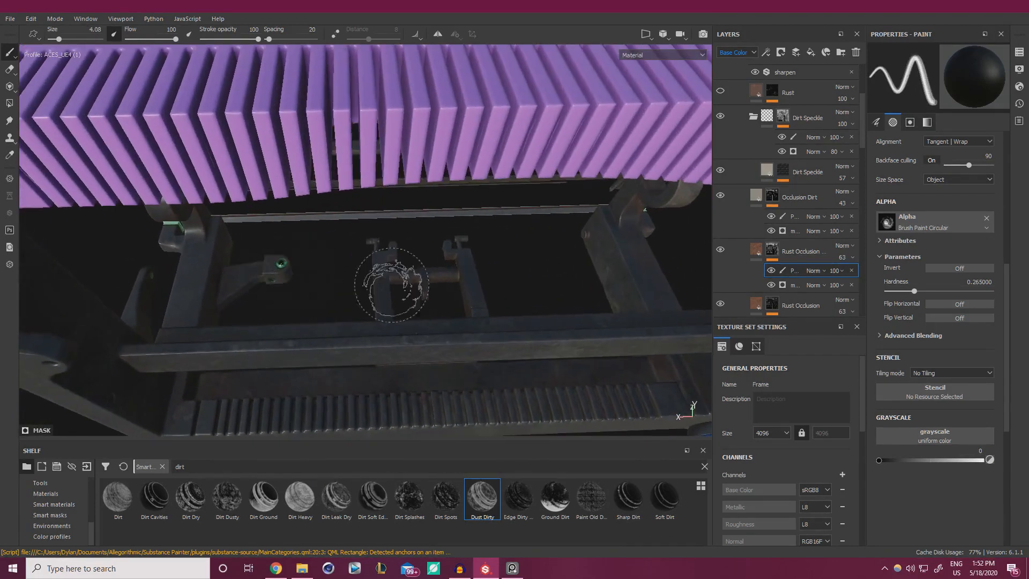
left_click_drag(395, 256, 406, 236, "alt")
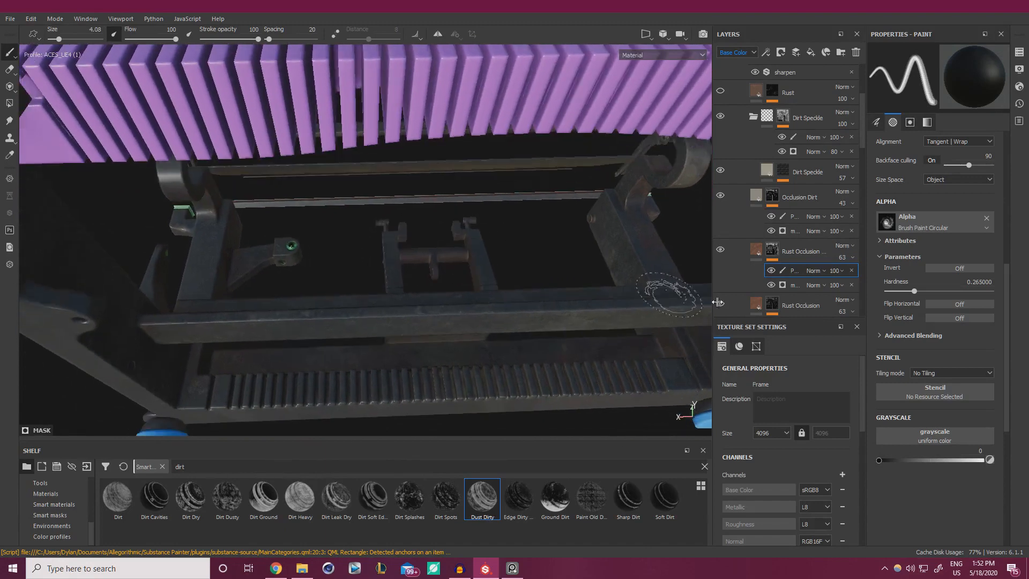
Switch to the paint effect in the lower Rust Occlusion layer's mask and back to the one in the upper layer's mask.
scroll(772, 300, "down", 1)
left_click(784, 294)
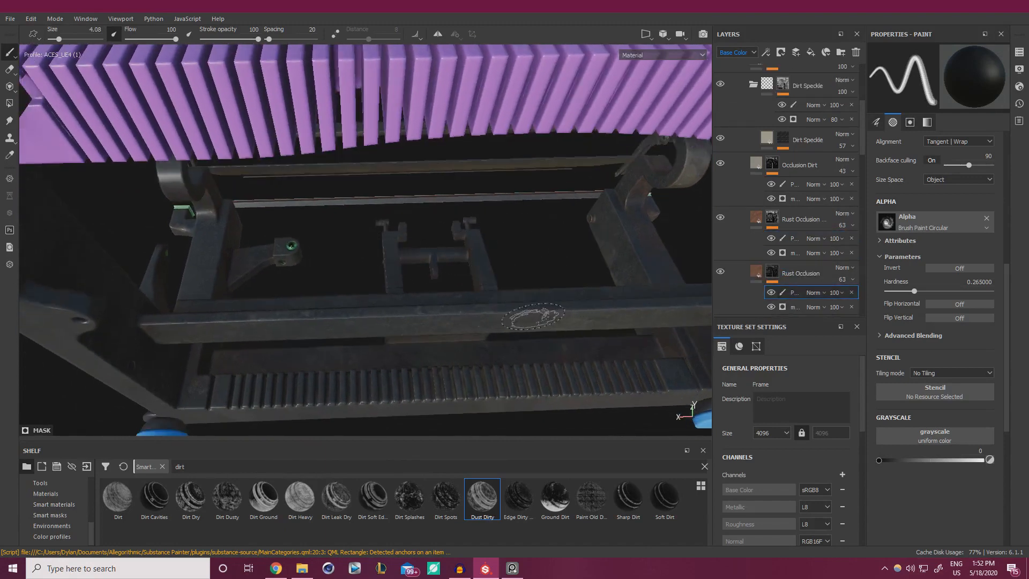
left_click_drag(532, 317, 351, 92, "alt")
middle_click_drag(350, 75, 350, 110, "alt")
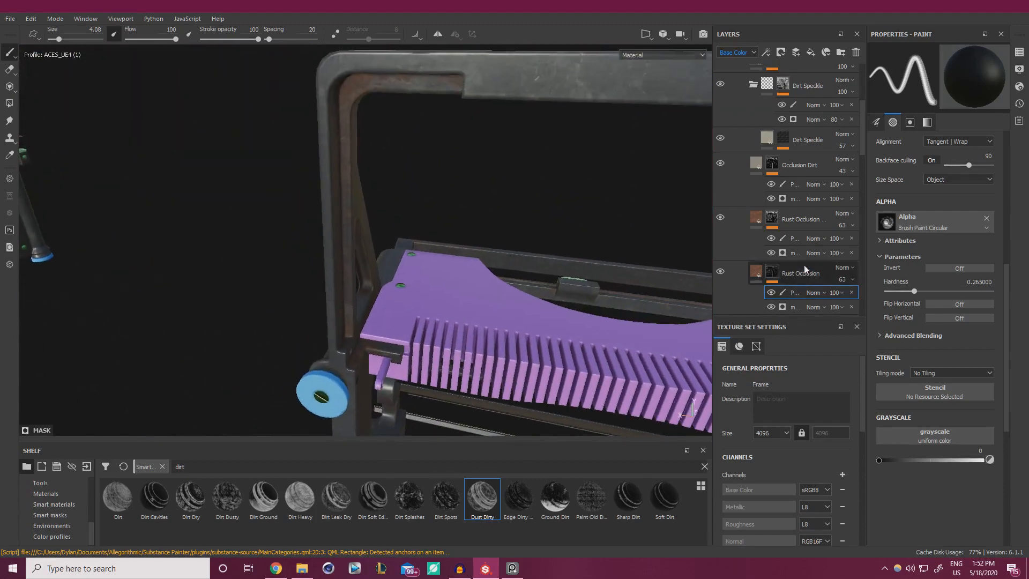
left_click(794, 239)
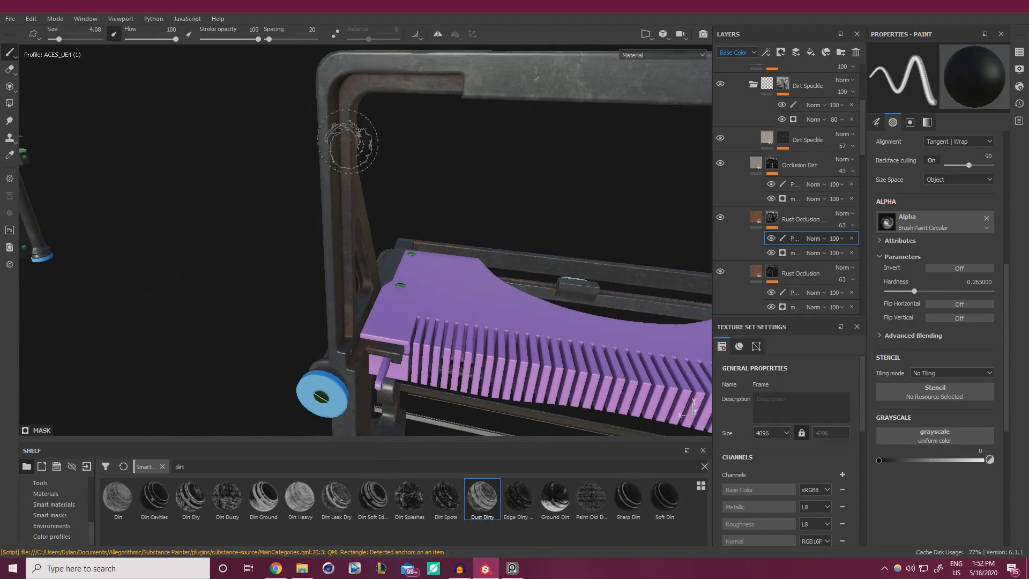
Examine the rust on the base frame, side panels, carriage arms and paper table from all sides.
left_click_drag(350, 257, 471, 204, "alt")
right_click_drag(471, 204, 365, 200, "alt")
left_click_drag(365, 200, 406, 177, "alt")
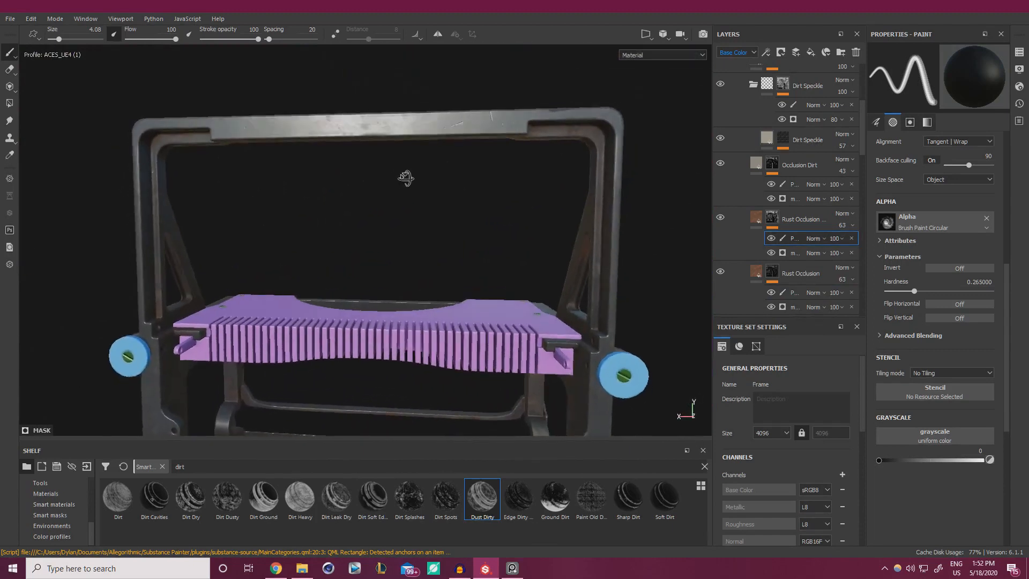
right_click_drag(407, 177, 161, 210, "alt")
left_click_drag(160, 210, 566, 228, "alt")
right_click_drag(565, 228, 606, 263, "alt")
left_click_drag(606, 262, 650, 288, "alt")
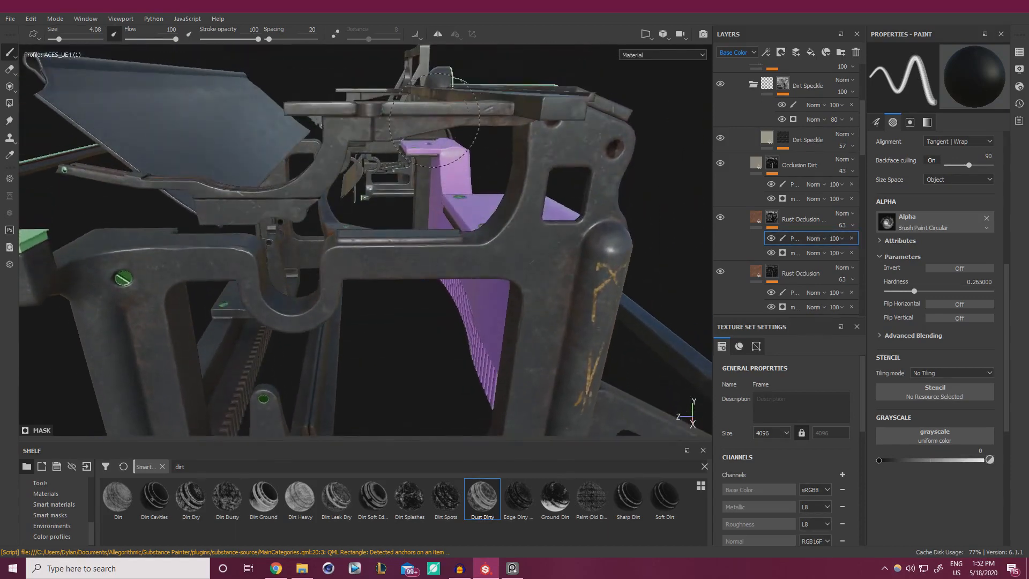
left_click_drag(516, 116, 556, 259, "alt")
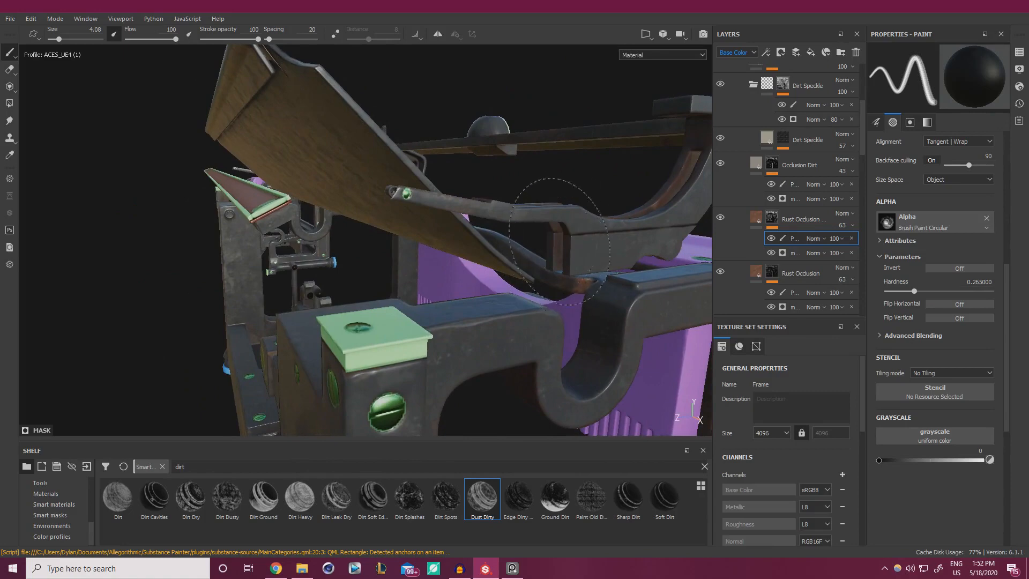
mouse_move(662, 200)
left_mouse_down("alt")
mouse_move(598, 312)
mouse_move(551, 270)
mouse_move(573, 273)
left_mouse_up("alt")
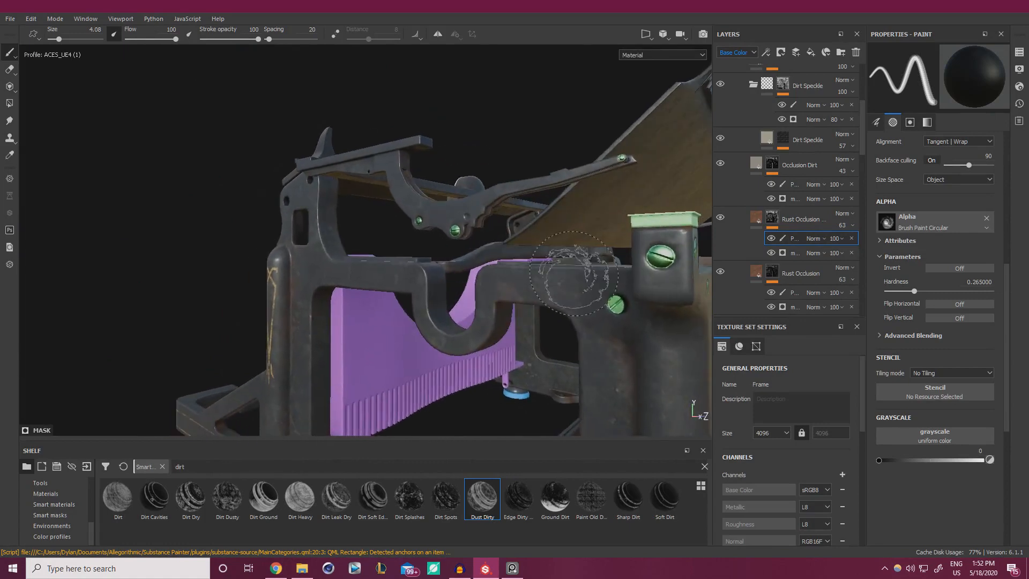
left_click_drag(595, 231, 380, 184, "alt")
Select the paint effect in the speckles layer's mask below Scratches, set the brush size to 11.69 and paint across the paper table.
scroll(795, 236, "down", 5)
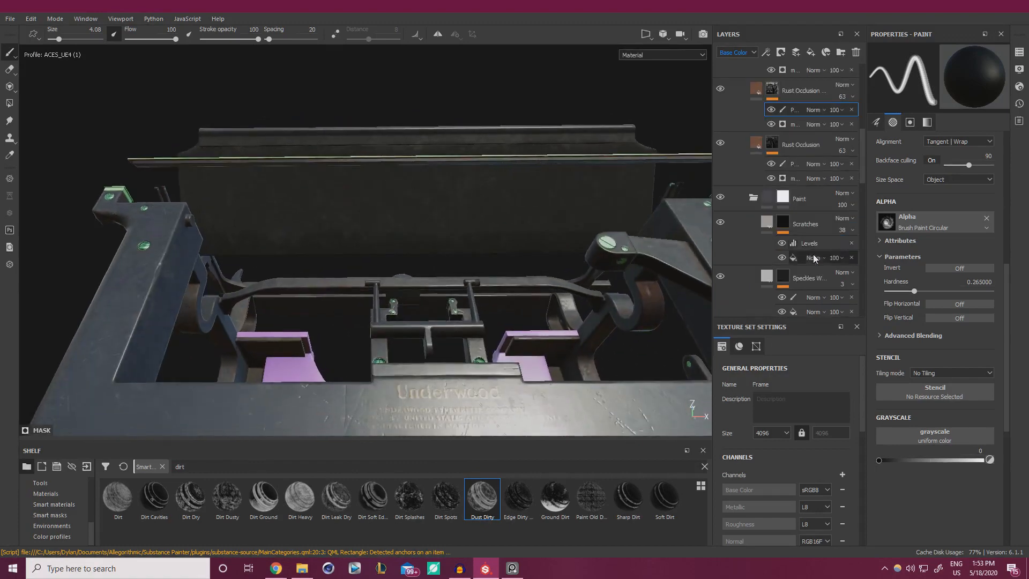
left_click(794, 237)
right_click_drag(388, 221, 403, 207, "ctrl")
mouse_move(404, 206)
left_mouse_down()
mouse_move(287, 223)
mouse_move(276, 200)
mouse_move(240, 191)
left_mouse_up()
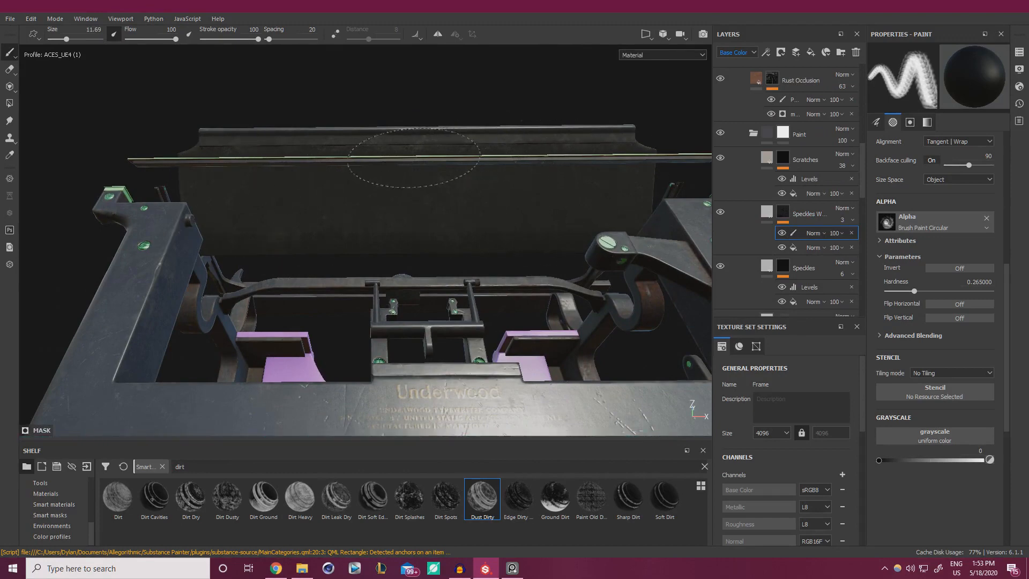
Step through the paint effects in the Rust Occlusion and Occlusion Dirt masks, finishing on the upper Rust Occlusion layer's.
scroll(788, 202, "up", 1)
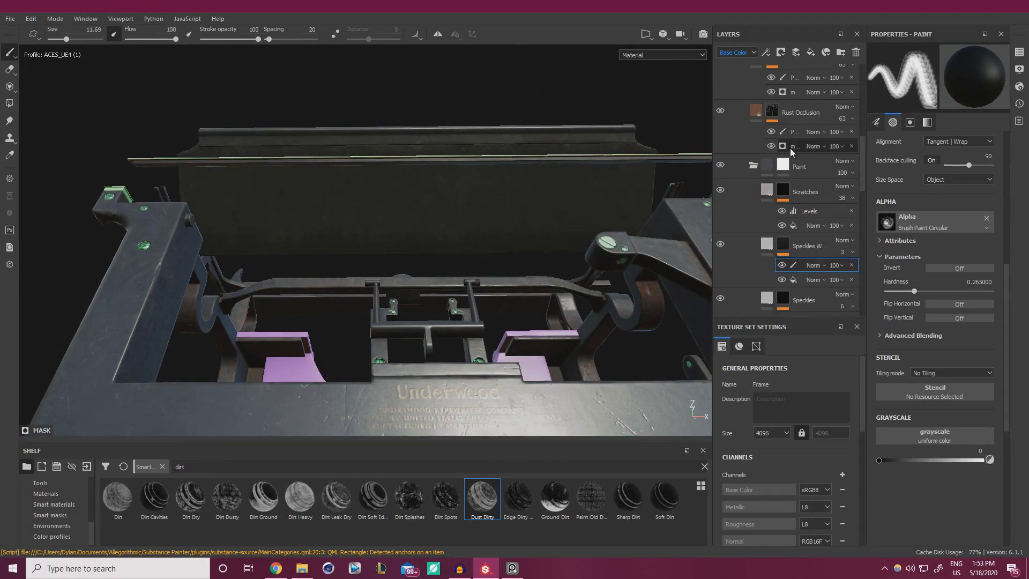
left_click(789, 131)
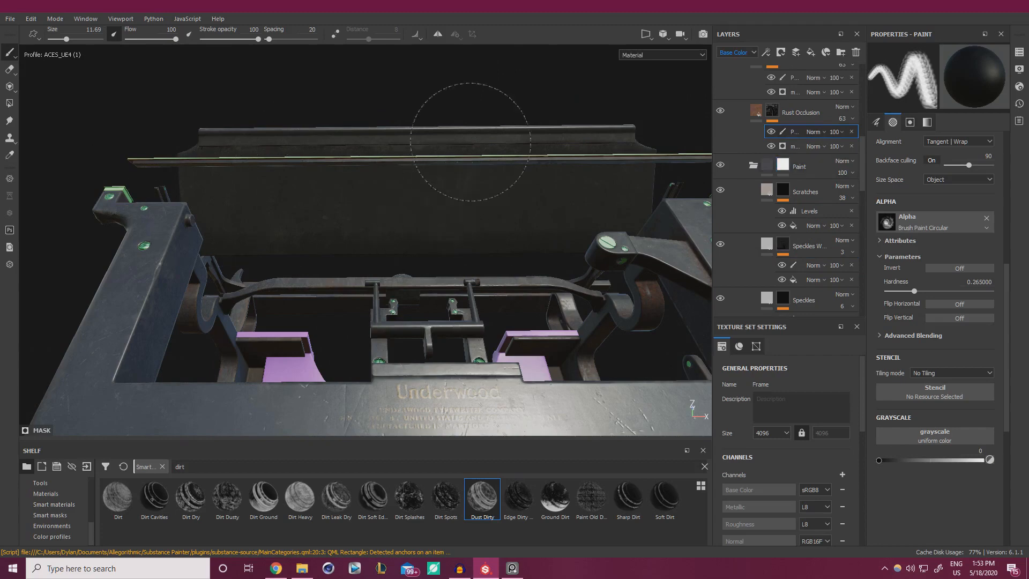
key("ctrl+d")
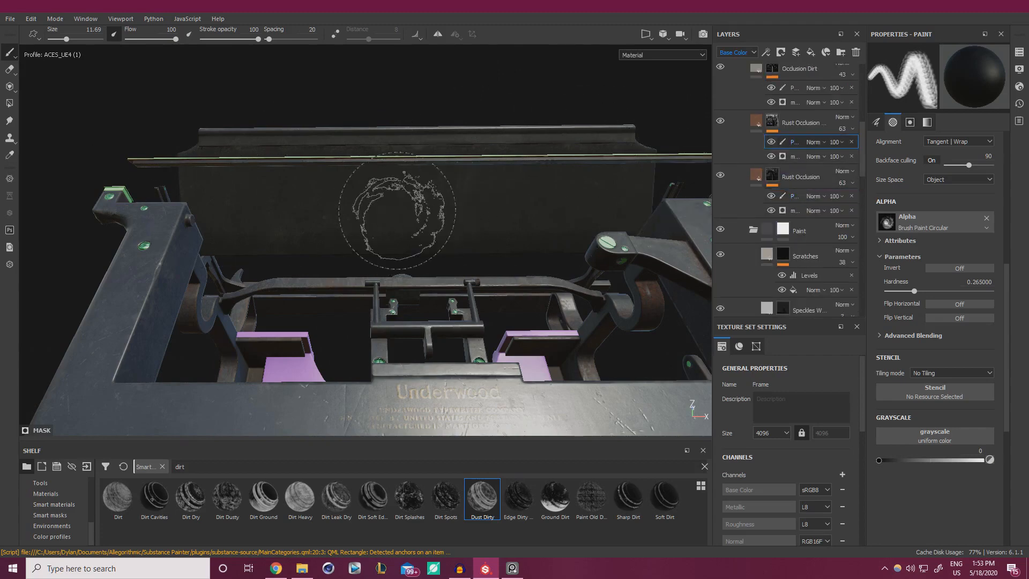
scroll(783, 145, "up", 1)
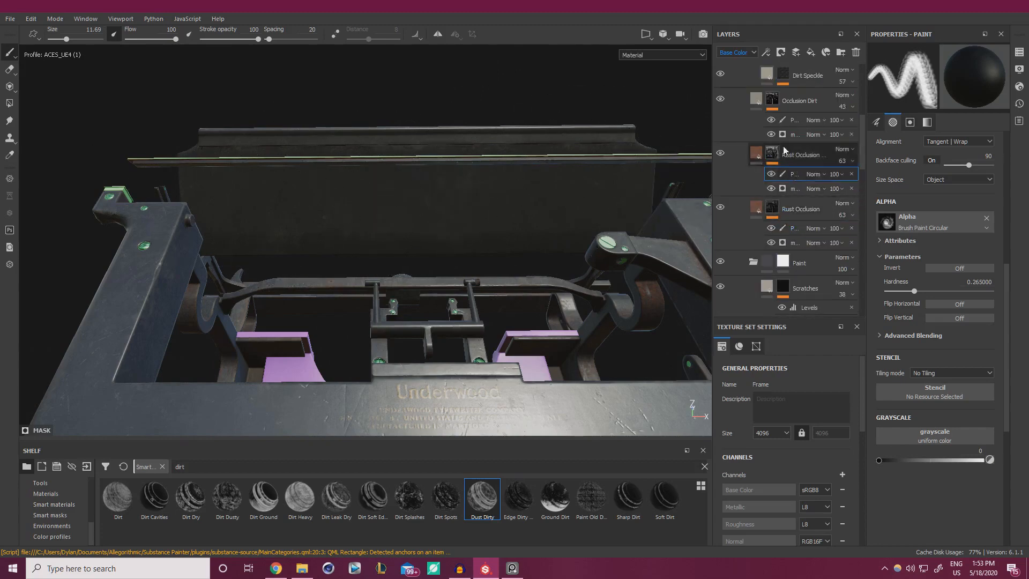
left_click(790, 120)
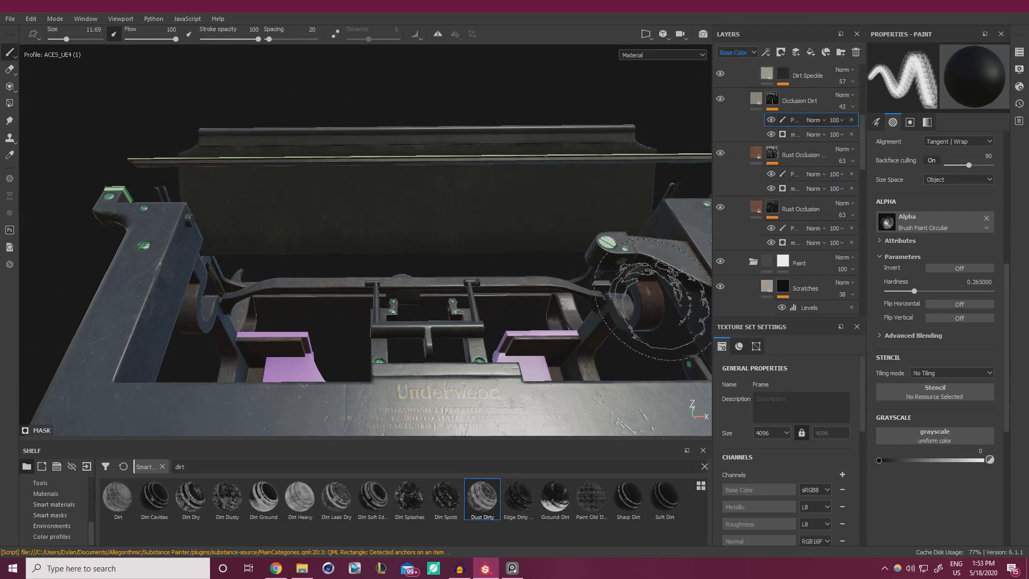
left_click(789, 174)
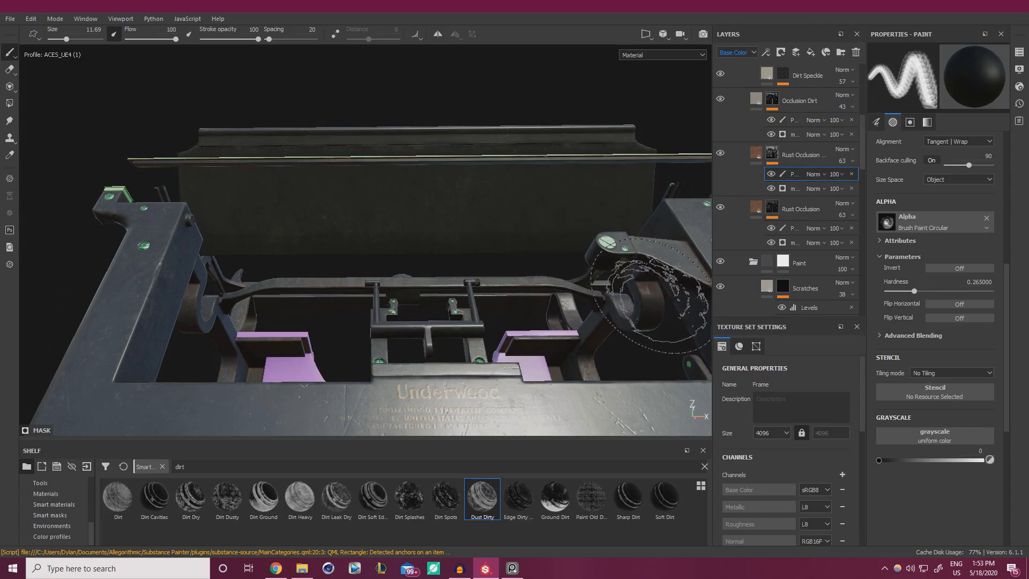
Examine the rust and dirt across the whole frame, from the carriage and front bar round to the side panel.
mouse_move(485, 228)
left_mouse_down("alt")
mouse_move(453, 282)
mouse_move(335, 294)
mouse_move(289, 327)
mouse_move(225, 322)
left_mouse_up("alt")
right_click_drag(225, 321, 333, 215, "alt")
left_click_drag(558, 268, 467, 234, "alt")
right_click_drag(466, 234, 391, 207, "alt")
mouse_move(390, 207)
left_mouse_down("alt")
mouse_move(343, 208)
mouse_move(320, 222)
mouse_move(408, 217)
left_mouse_up("alt")
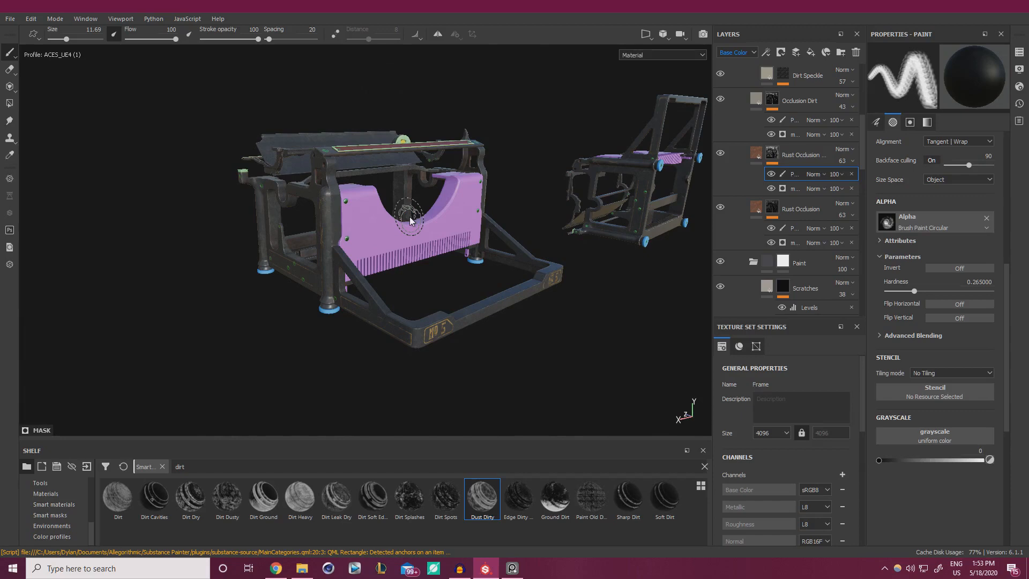
scroll(380, 197, "up", 4)
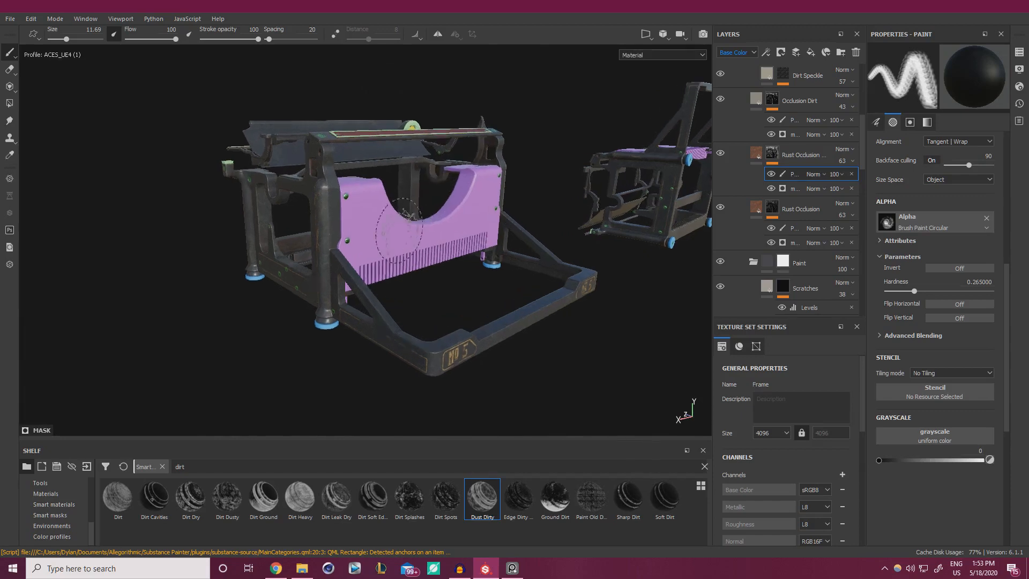
left_click_drag(381, 206, 654, 244, "alt")
right_click_drag(596, 225, 670, 229, "shift")
left_click_drag(613, 215, 538, 217, "alt")
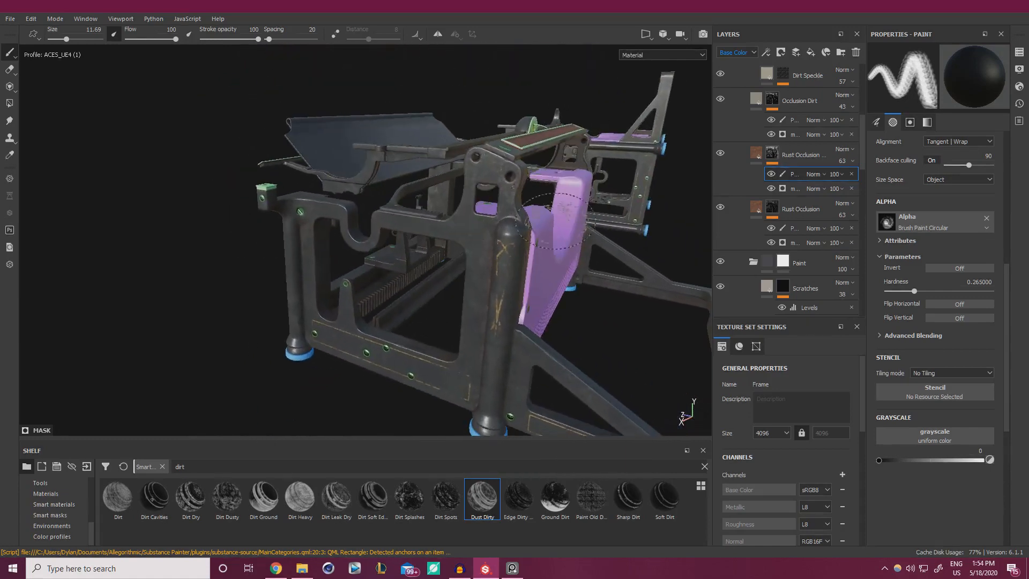
Try a Rust Contrast of 0.08 and a Rust Spreading of 0.71 in the Rust layer's MG Dripping Rust generator.
scroll(781, 191, "up", 1)
scroll(780, 186, "up", 2)
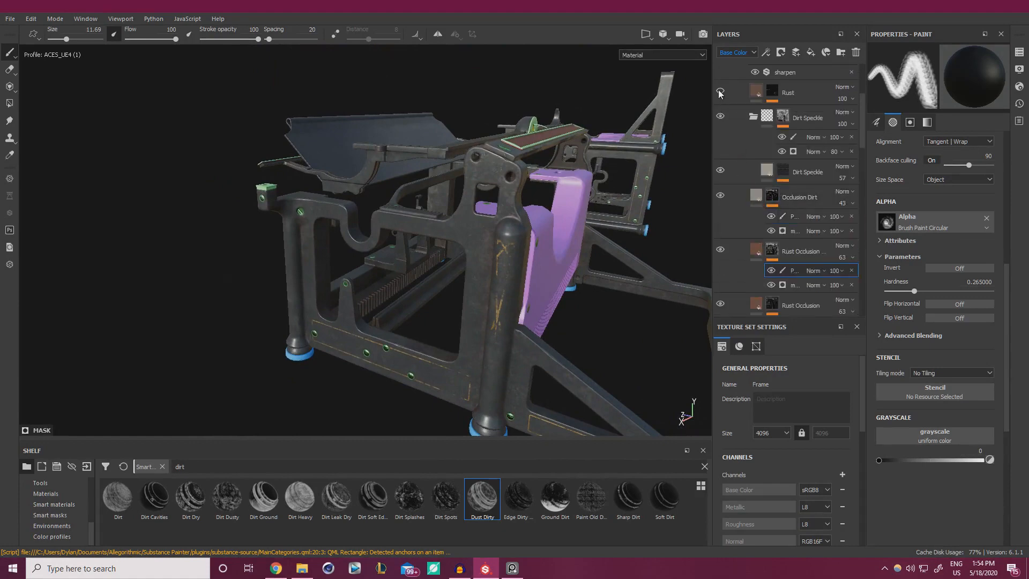
left_click_drag(592, 124, 590, 161, "alt")
scroll(591, 160, "up", 2)
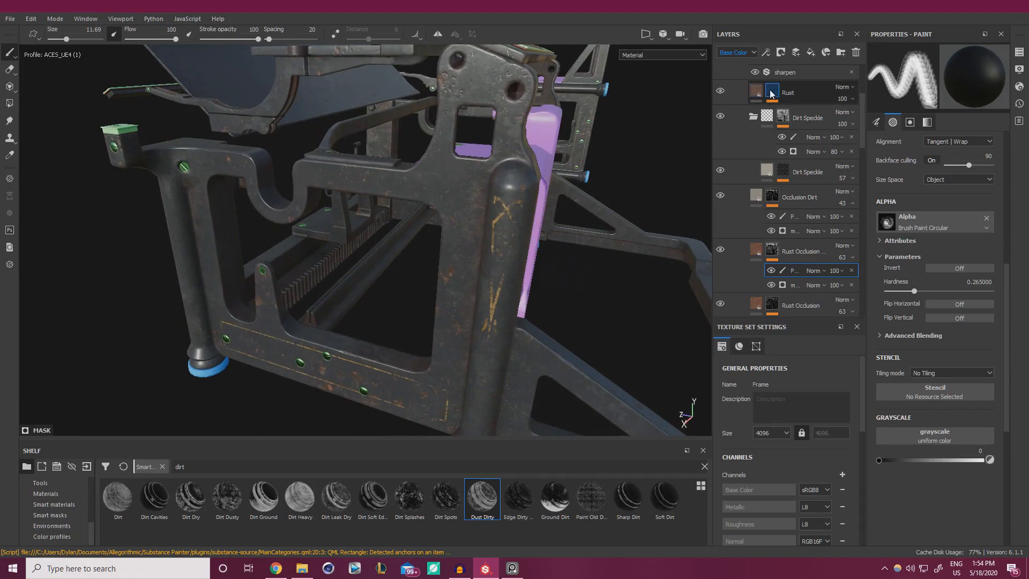
left_click(789, 112)
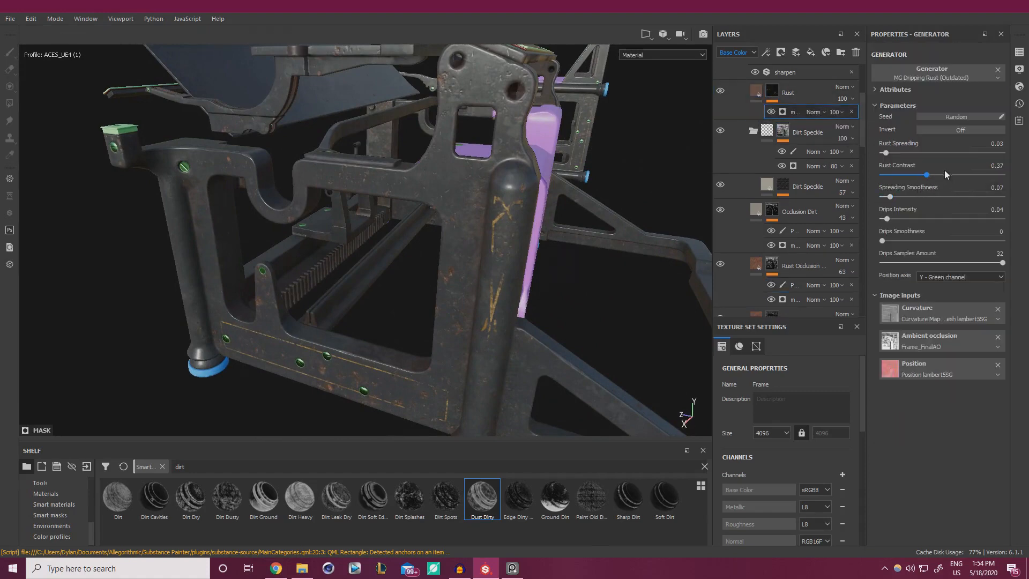
left_click(892, 173)
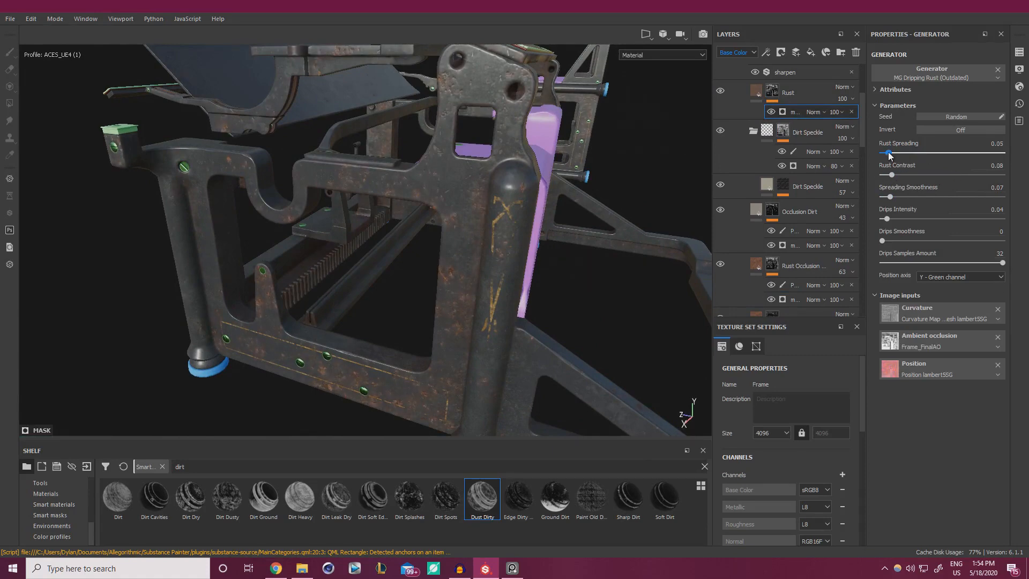
left_click_drag(928, 155, 969, 156)
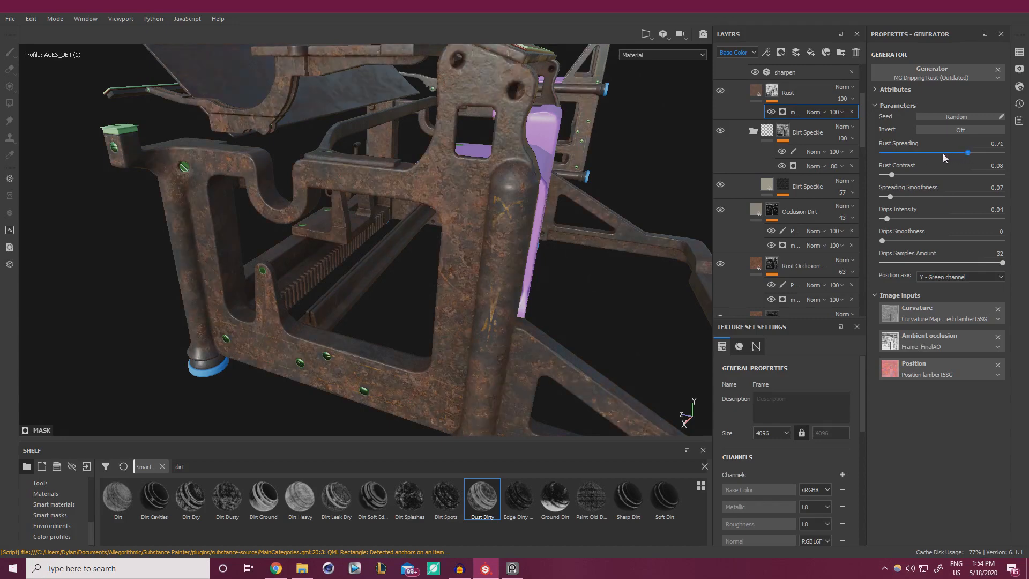
Check the Rust layer's fill material and remove the MG Dripping Rust generator from its mask.
left_click(758, 93)
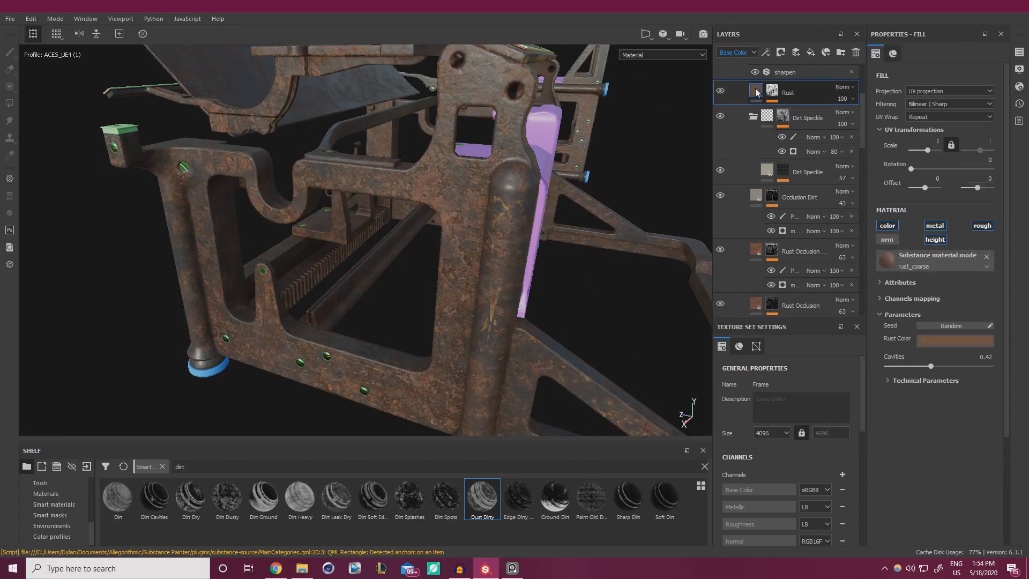
left_click(772, 92)
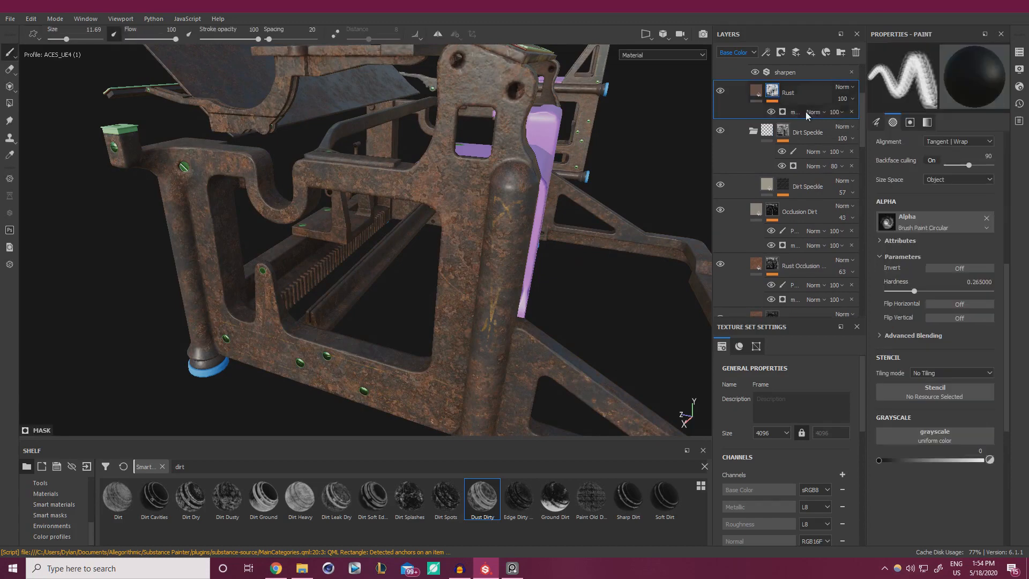
left_click(852, 113)
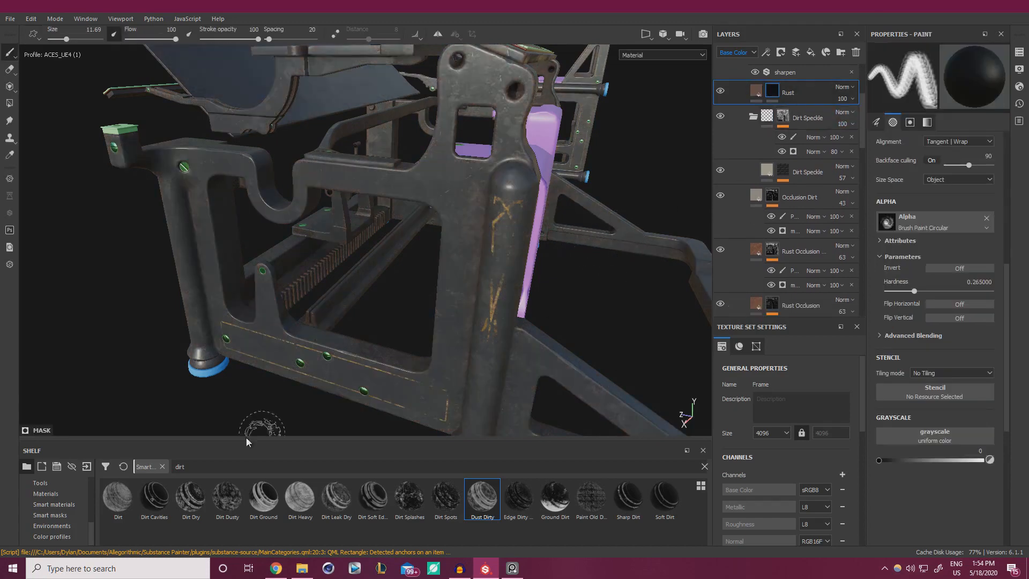
Search the smart masks for rust, try Surface Rust on the Rust layer with Global Balance 0.81, and remove its generator.
double_click(198, 471)
type("rust")
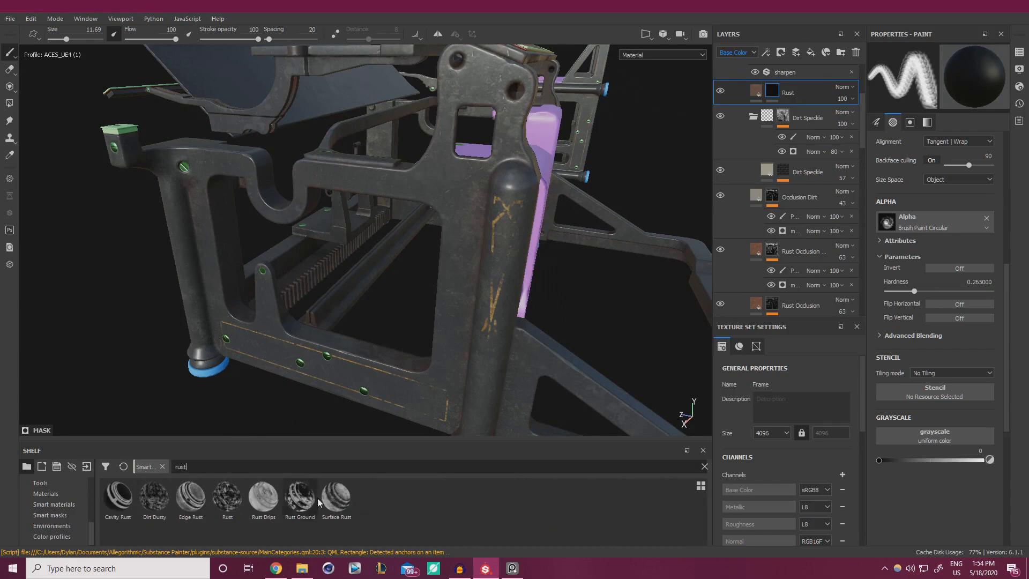
mouse_move(328, 500)
left_click_drag(328, 500, 771, 92)
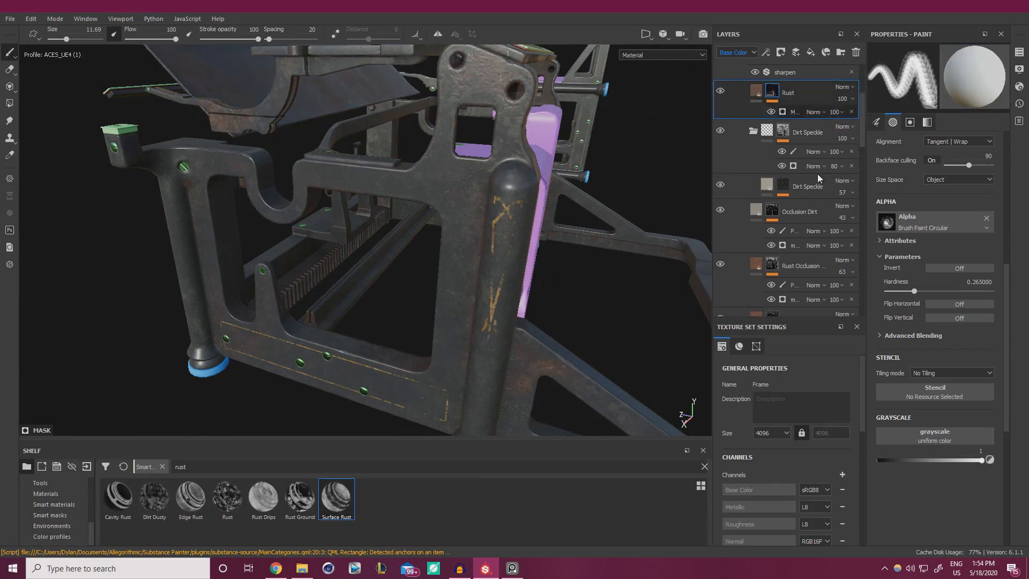
left_click(792, 111)
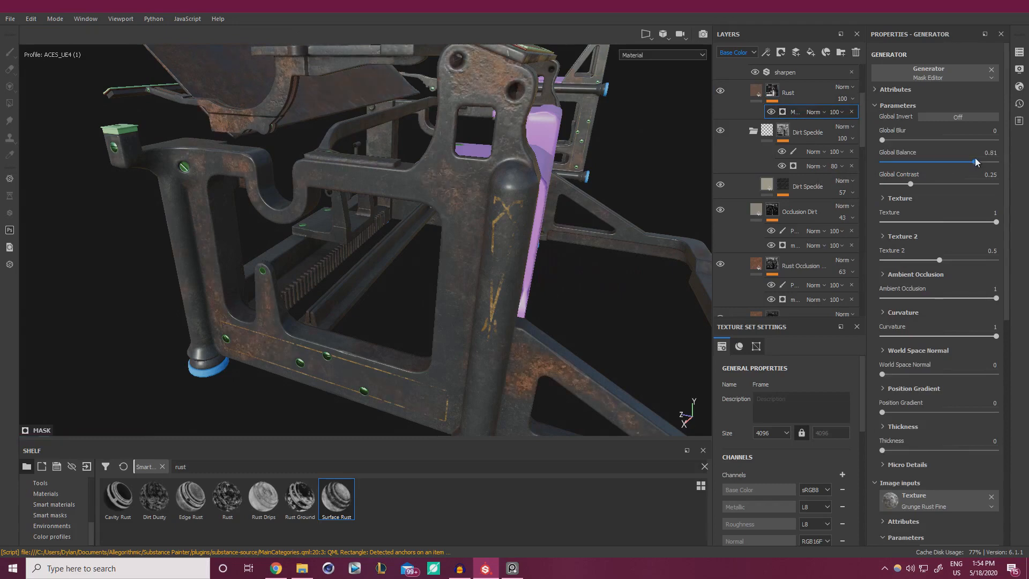
left_click(852, 112)
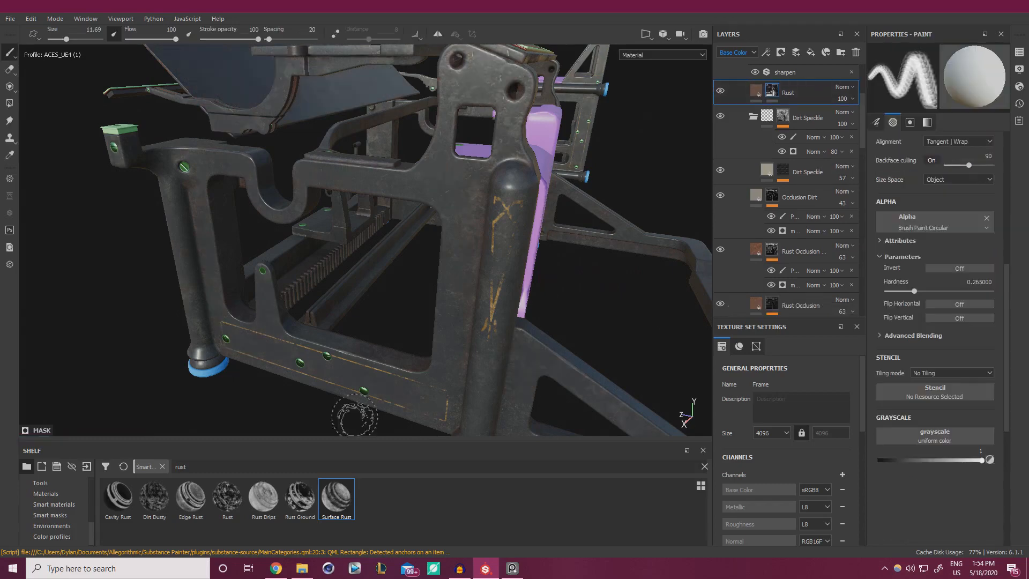
Try the Cavity Rust smart mask on the Rust layer with Global Contrast 0.14 and Global Balance 0.75, and remove its generator.
mouse_move(119, 497)
left_mouse_down()
mouse_move(782, 172)
mouse_move(775, 94)
left_mouse_up()
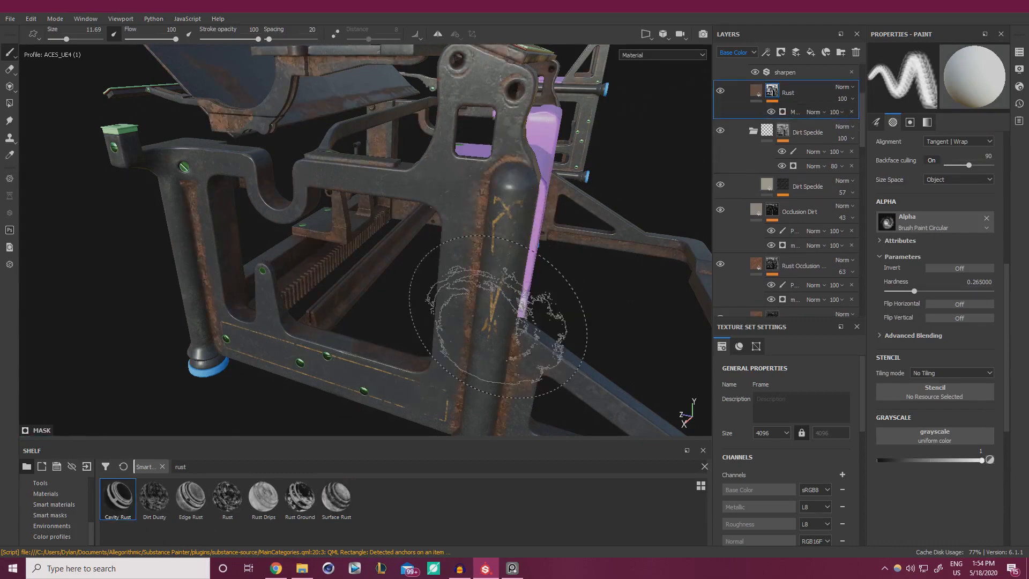
left_click_drag(351, 231, 445, 241, "alt")
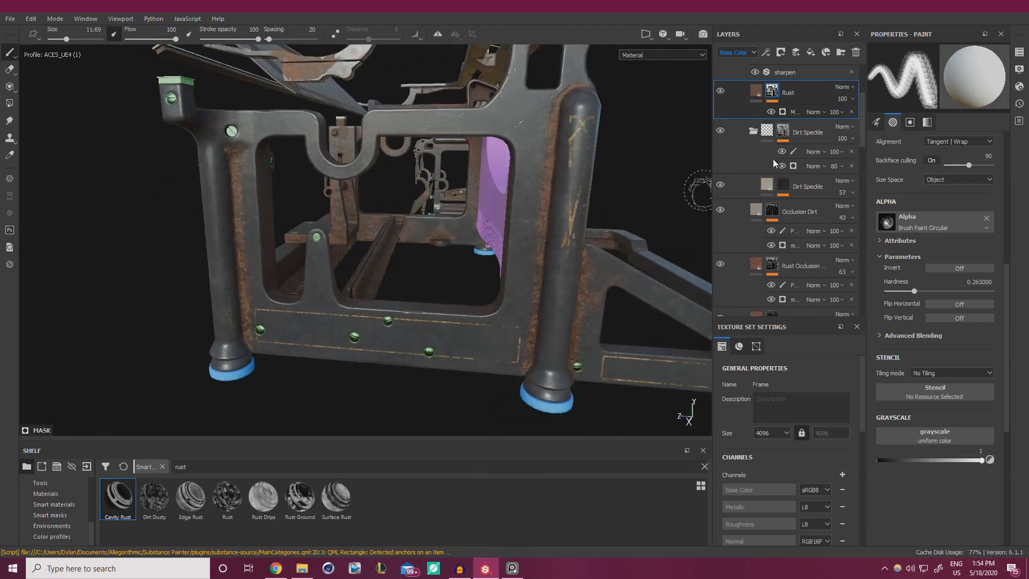
left_click(789, 112)
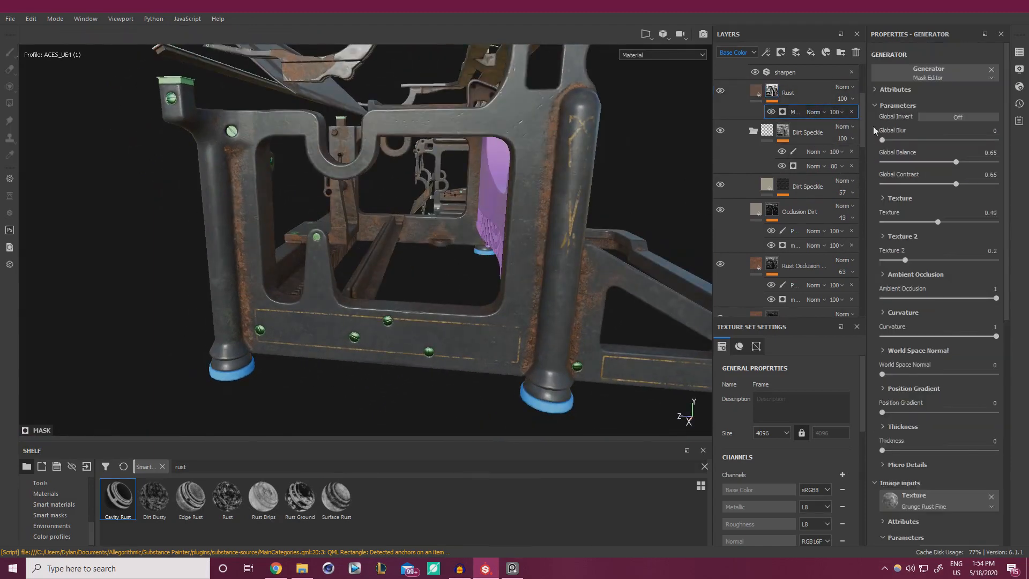
left_click(900, 184)
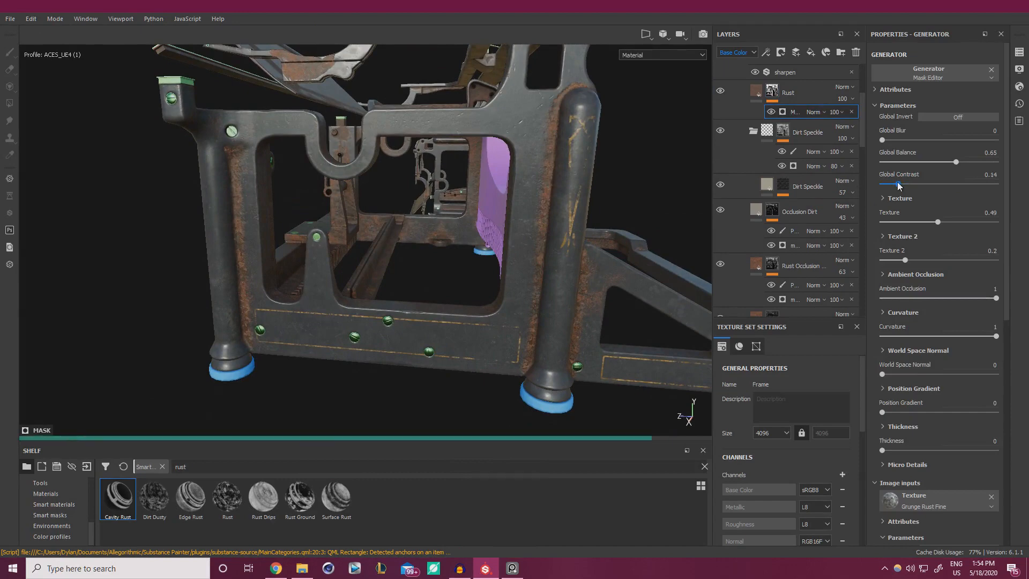
left_click(968, 162)
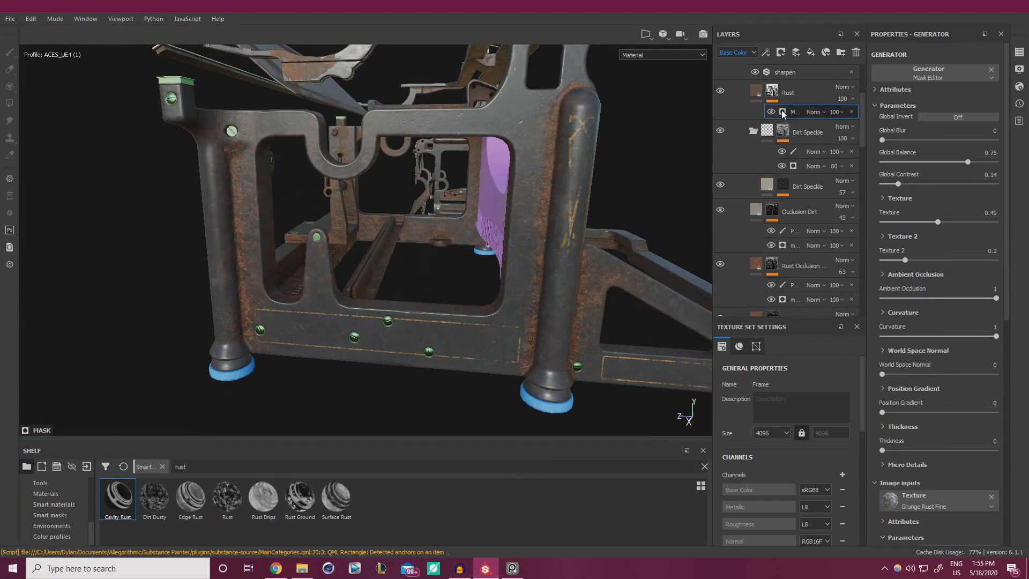
left_click(852, 112)
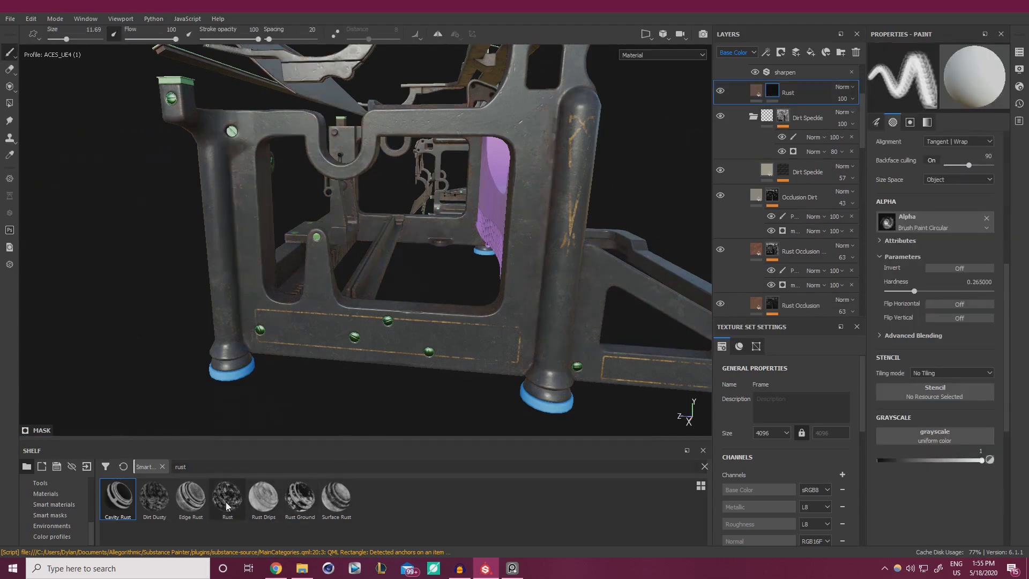
Replace the smart mask search with a search for dust.
left_click(705, 467)
left_click(294, 469)
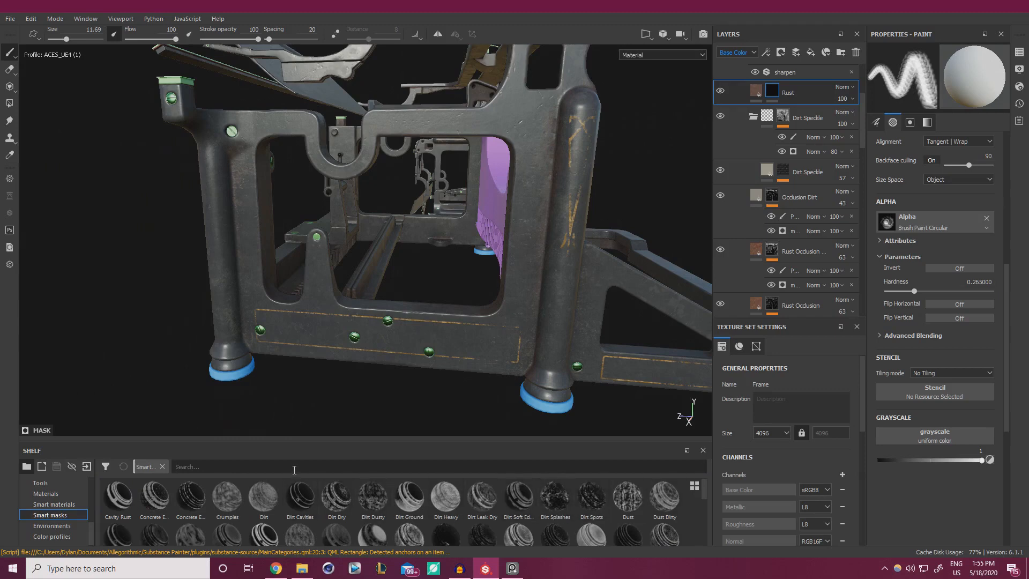
type("dust")
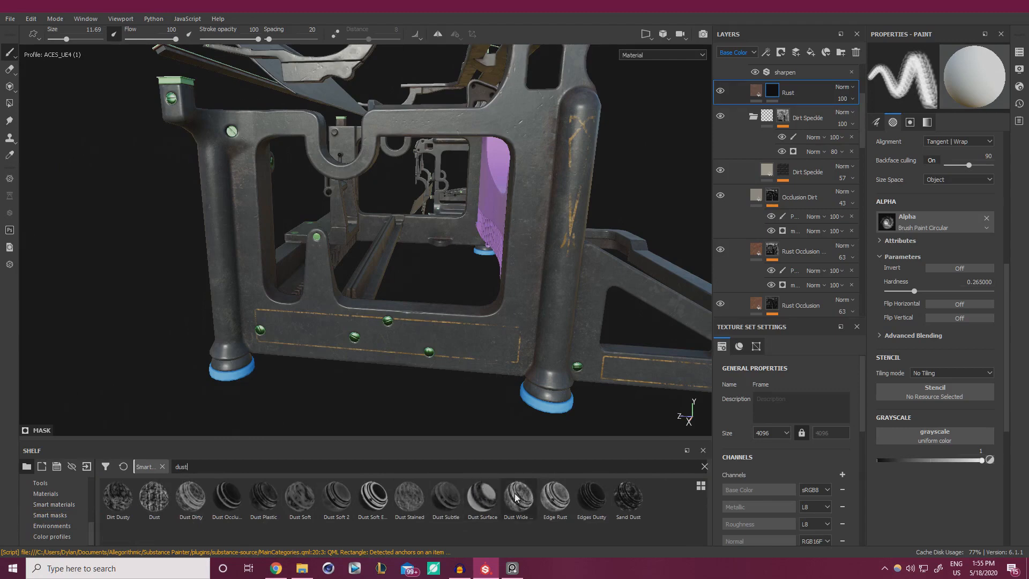
Try the Dust Wide Edges smart mask on the Rust layer and remove all three of its mask effects.
mouse_move(516, 497)
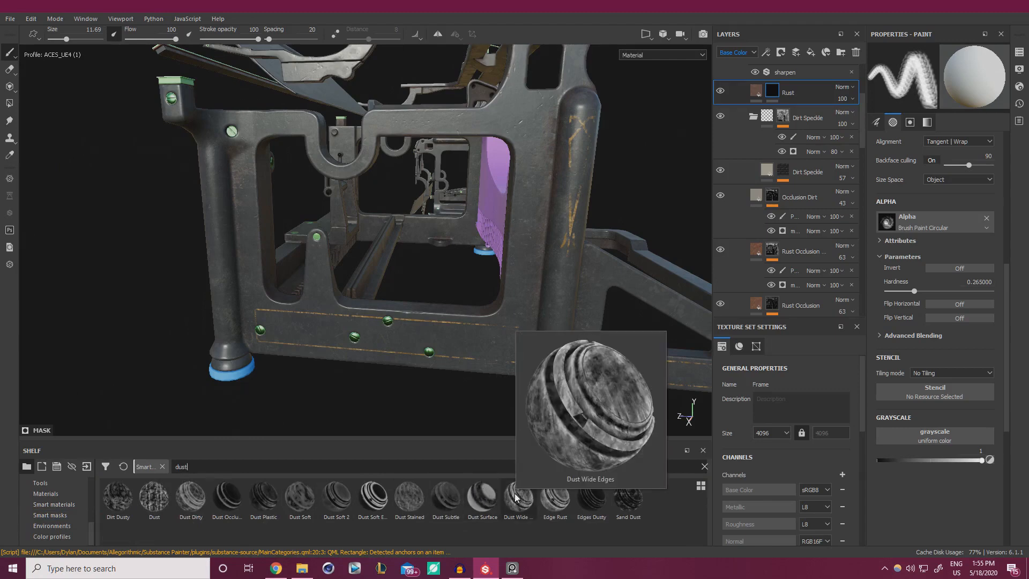
left_click_drag(515, 497, 760, 103)
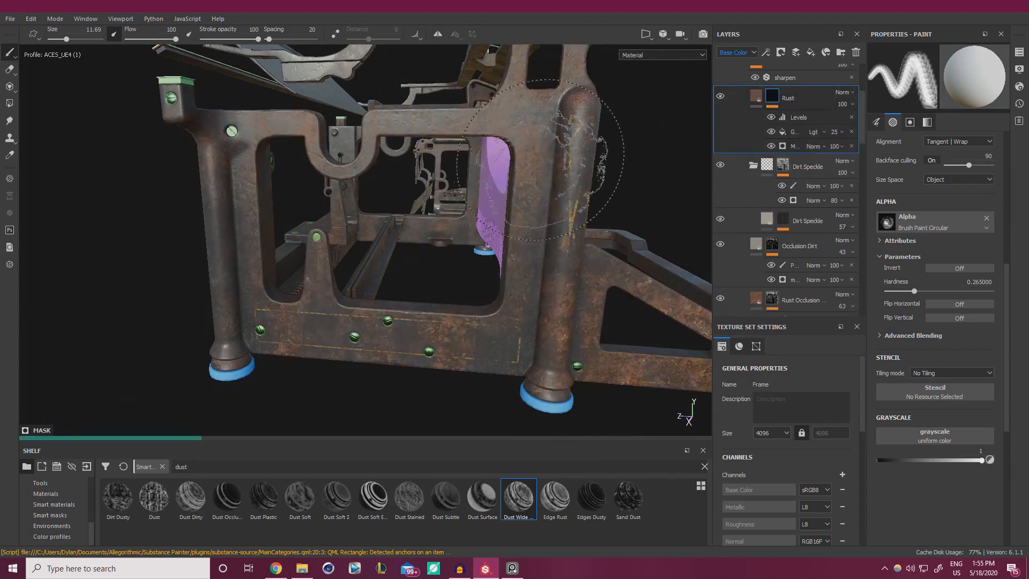
left_click(852, 118)
left_click(852, 118)
left_click(853, 118)
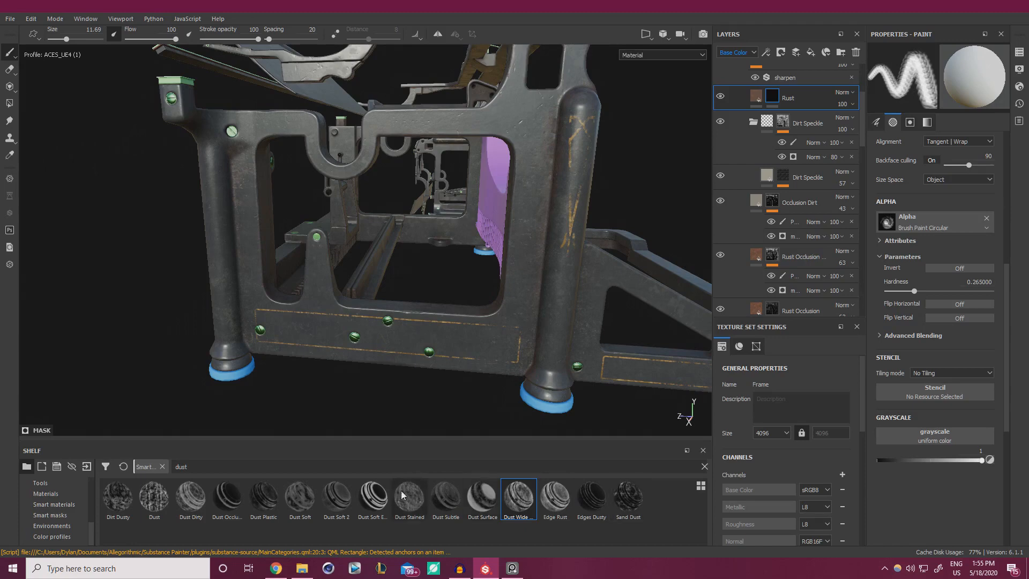
Apply the Dust Occlusion smart mask to the Rust layer and open its Dirt generator settings.
mouse_move(384, 487)
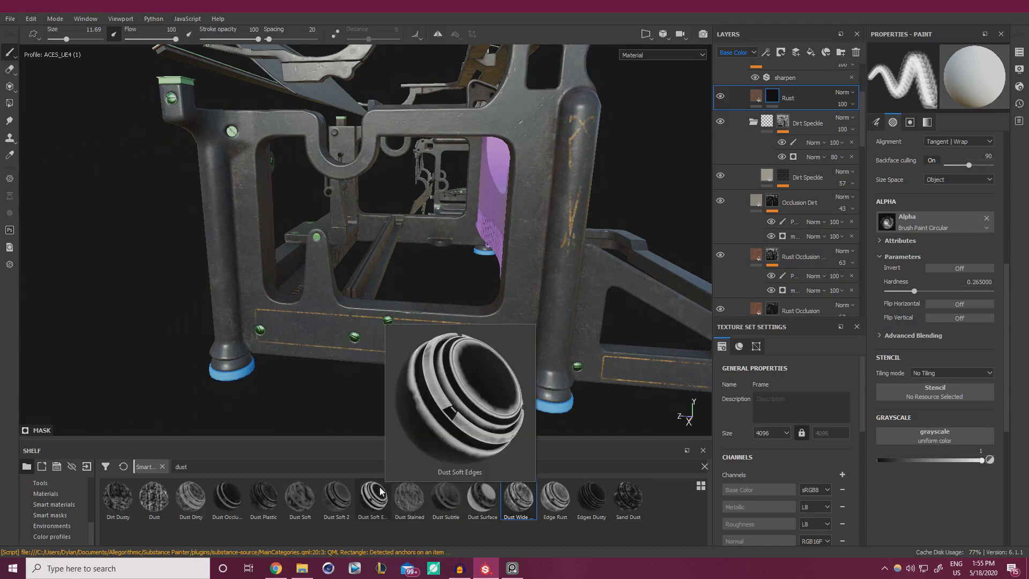
left_click(219, 513)
left_click_drag(218, 514, 768, 104)
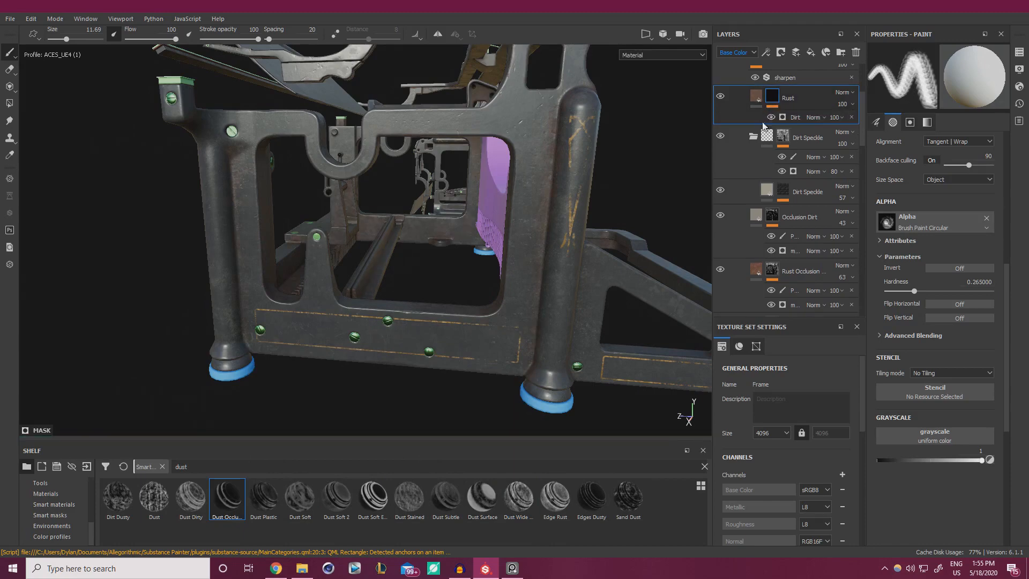
left_click(795, 119)
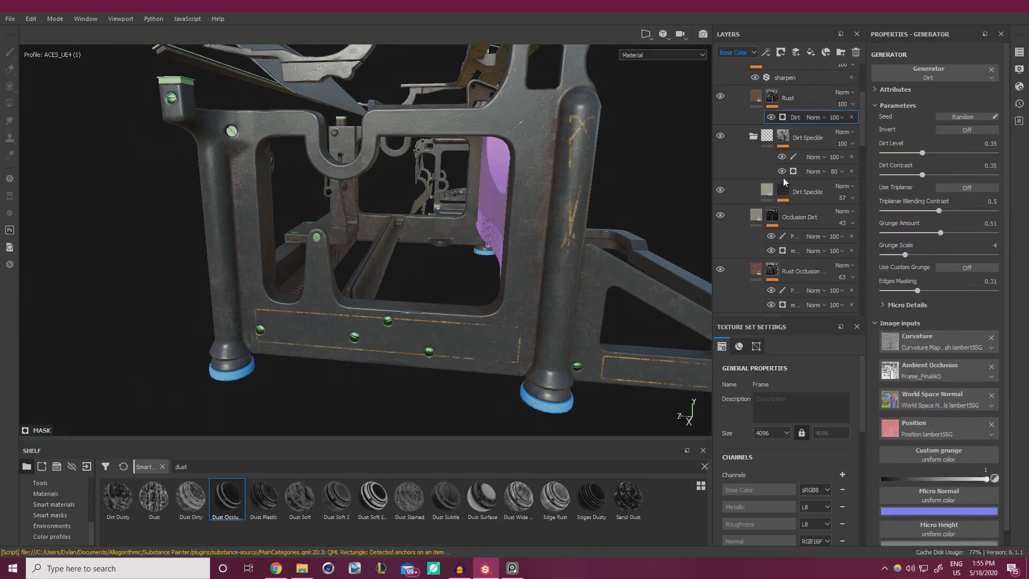
Try a Dirt Level of 0.46 in the Rust layer's Dirt generator and remove the generator from the mask.
left_click(934, 152)
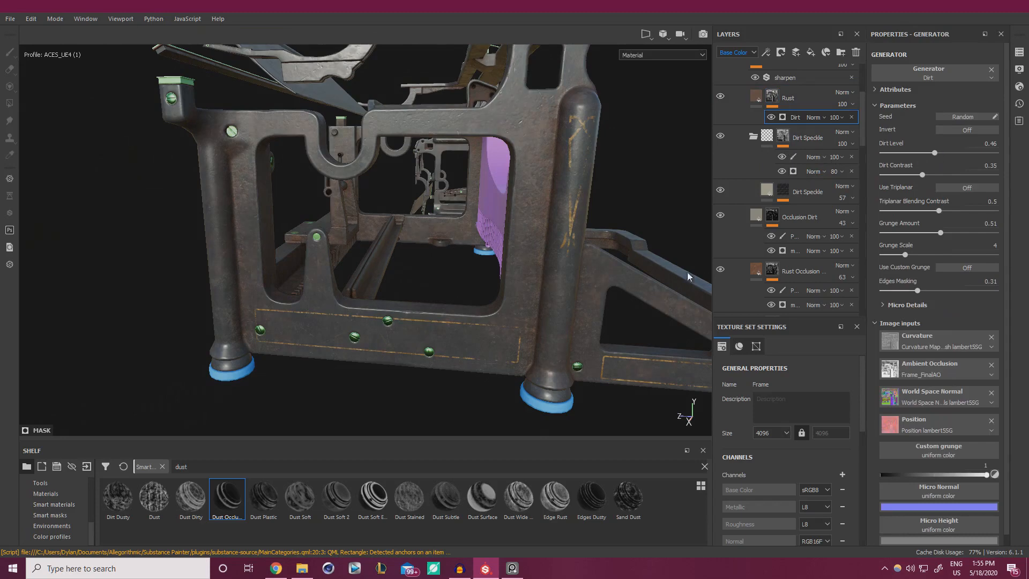
left_click(851, 117)
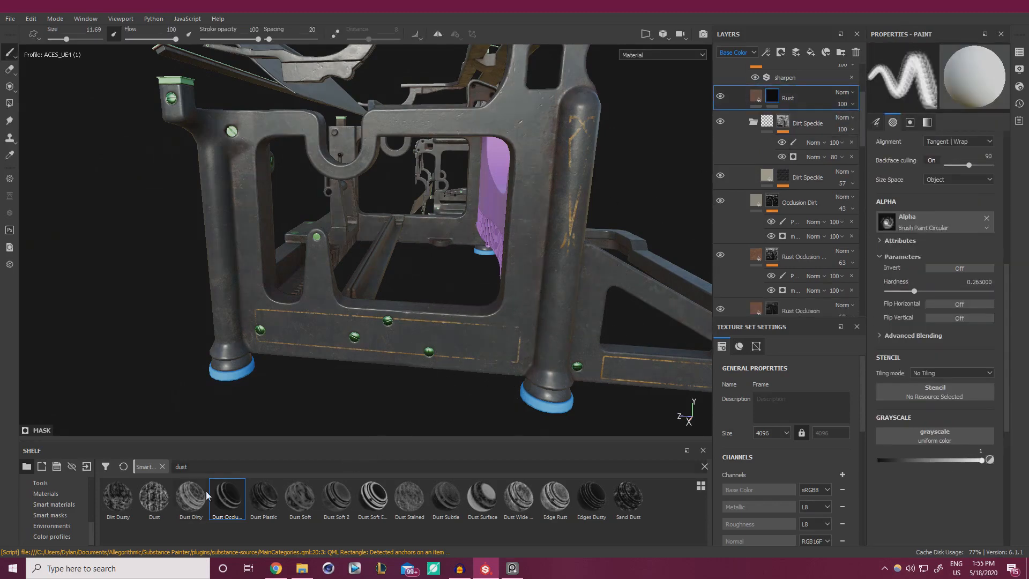
Clear the dust search and look through the full smart mask collection for another mask for the Rust layer.
left_click(704, 466)
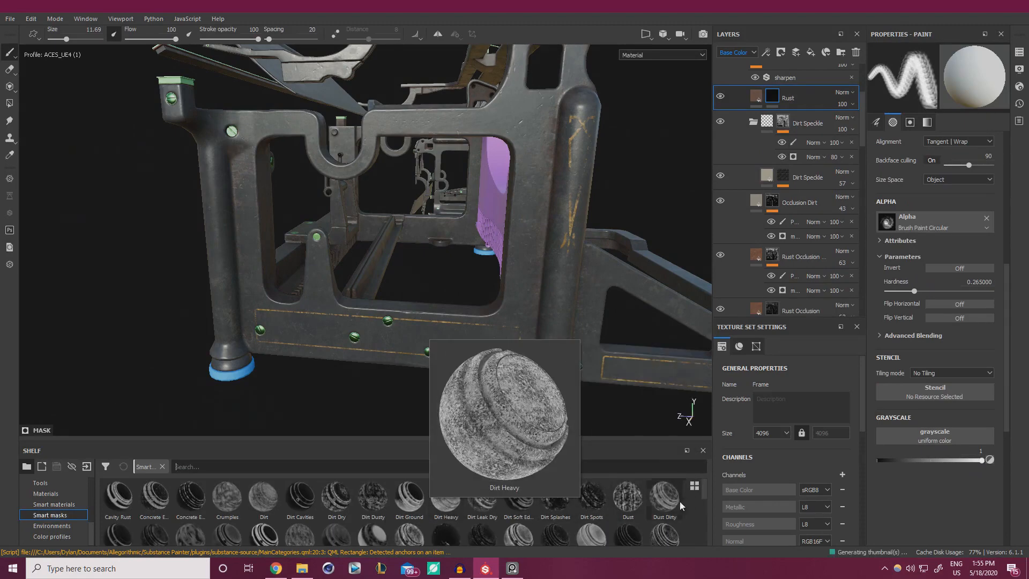
mouse_move(675, 506)
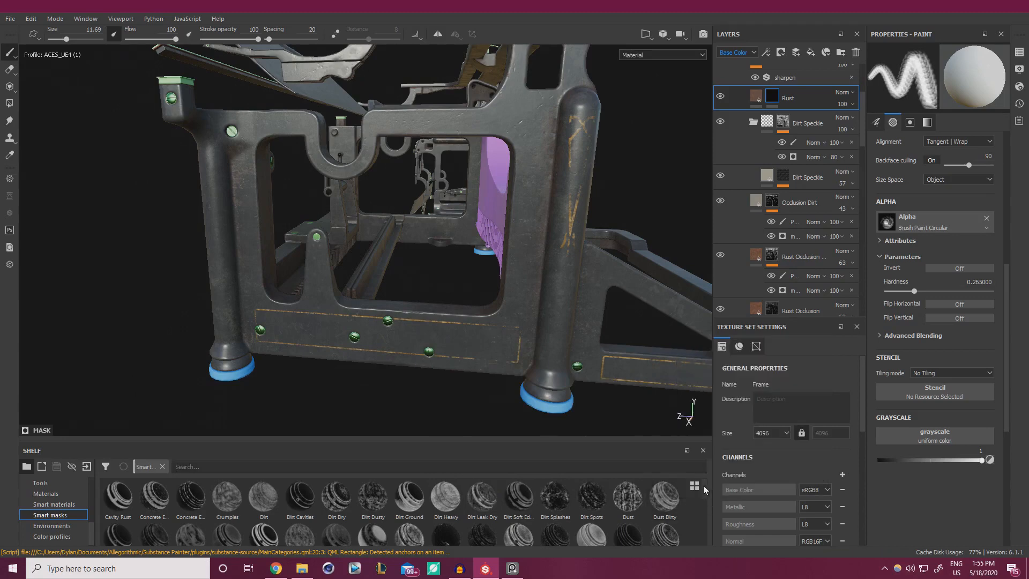
scroll(703, 488, "down", 2)
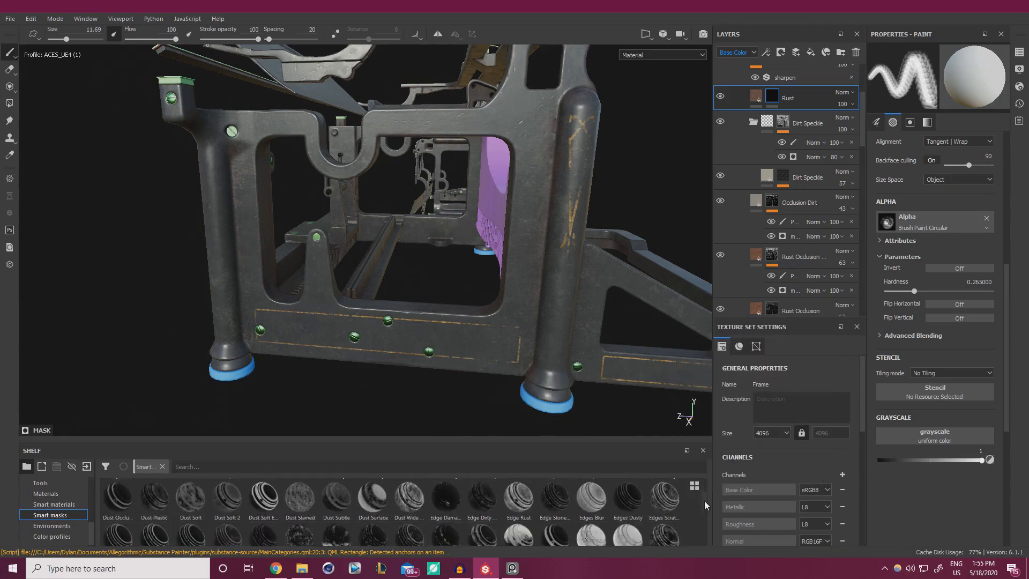
scroll(703, 501, "down", 2)
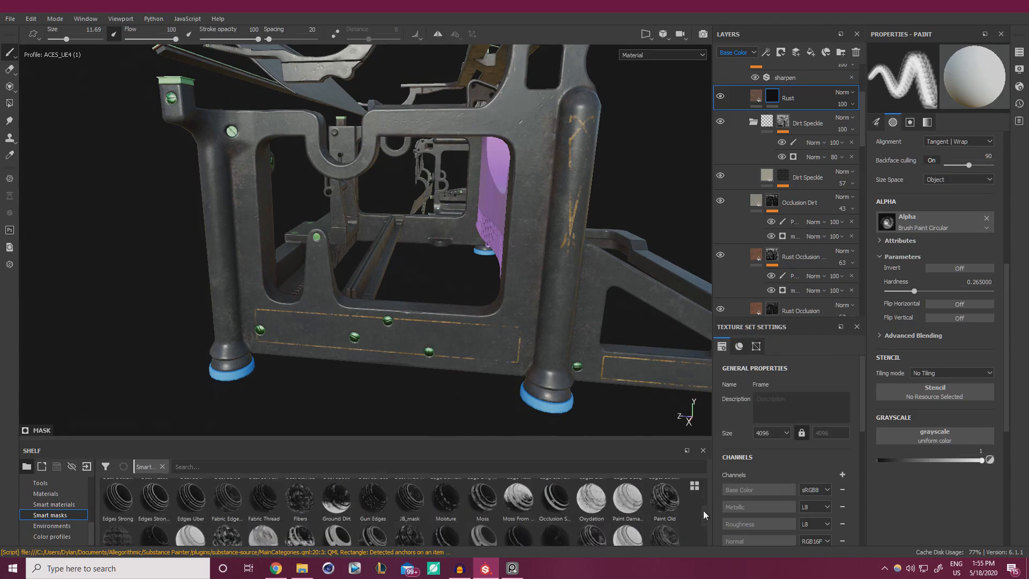
scroll(703, 510, "down", 3)
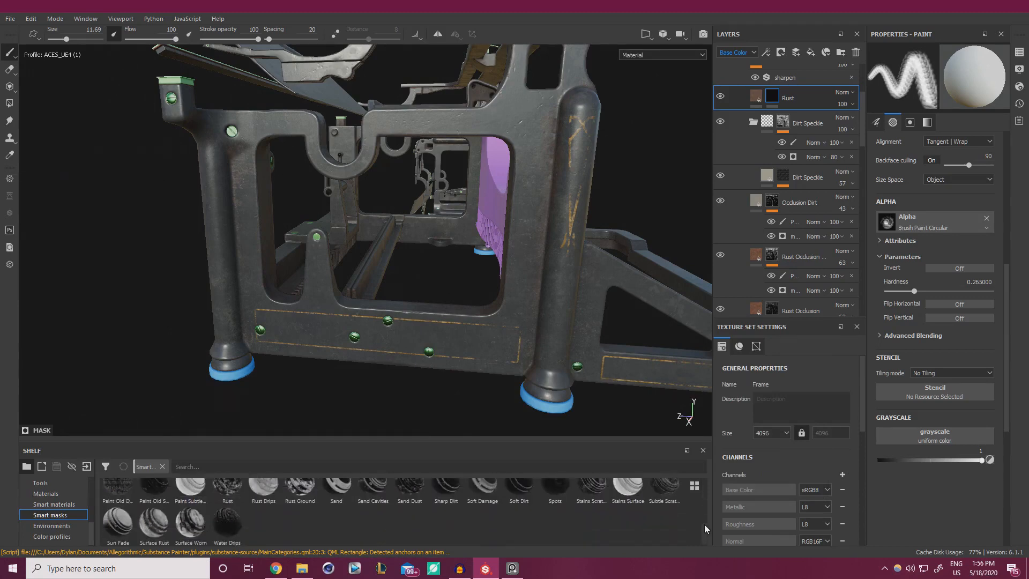
Apply the Sand smart mask to the Rust layer and set its Mask Editor global contrast to 0.59.
left_click_drag(704, 524, 702, 522)
left_click_drag(699, 230, 776, 100)
mouse_move(776, 101)
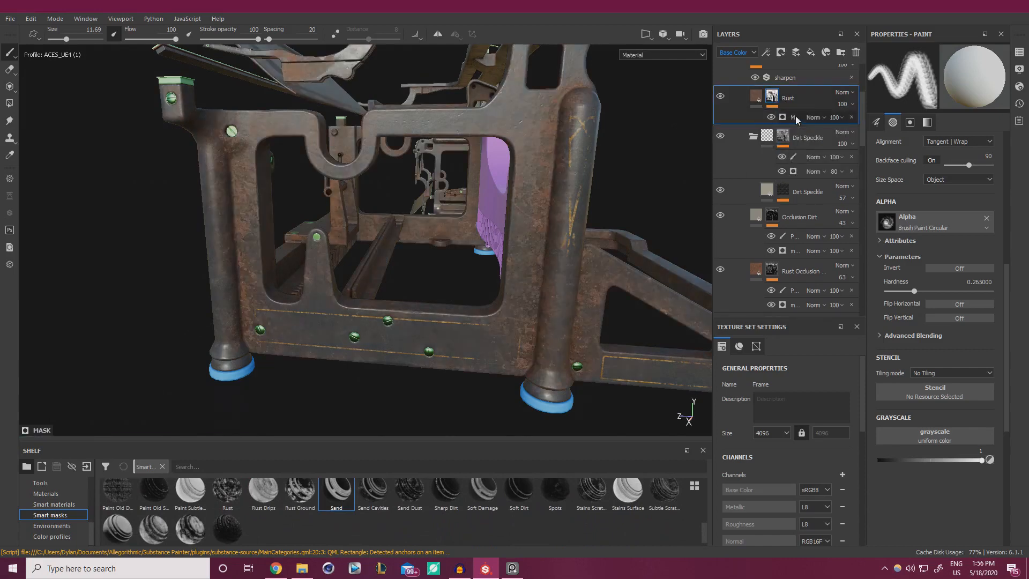
left_click(790, 117)
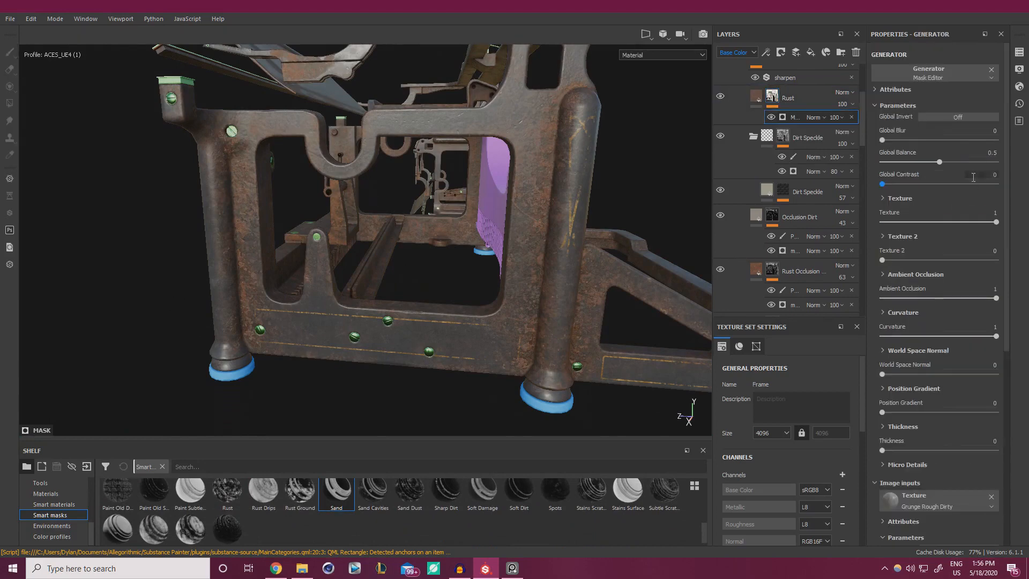
left_click_drag(905, 184, 922, 184)
left_click(950, 182)
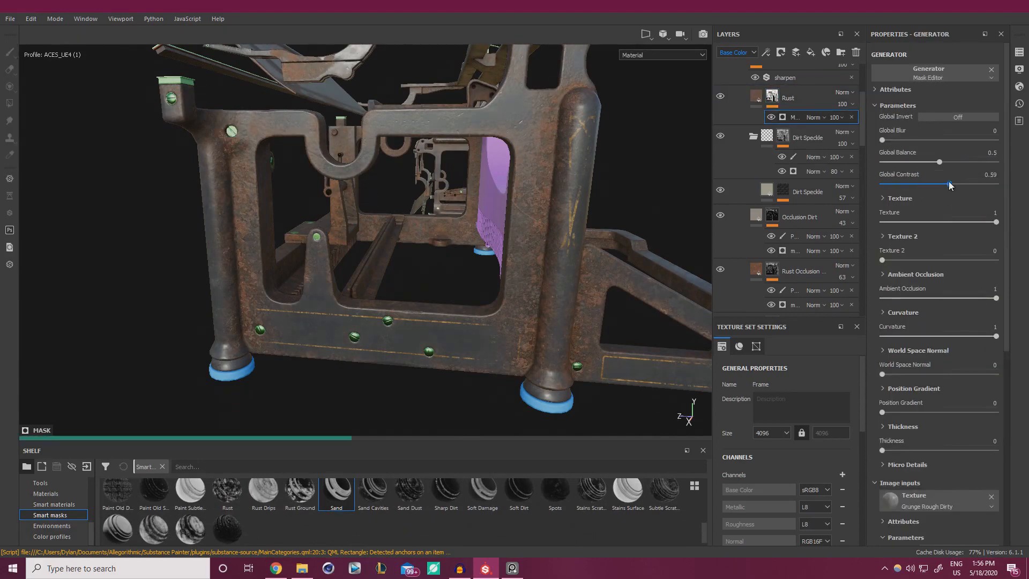
Set the Rust mask generator's global balance to 0.1, global contrast to 0.02, Texture to 0.76 and Texture 2 to 0.8.
left_click(920, 162)
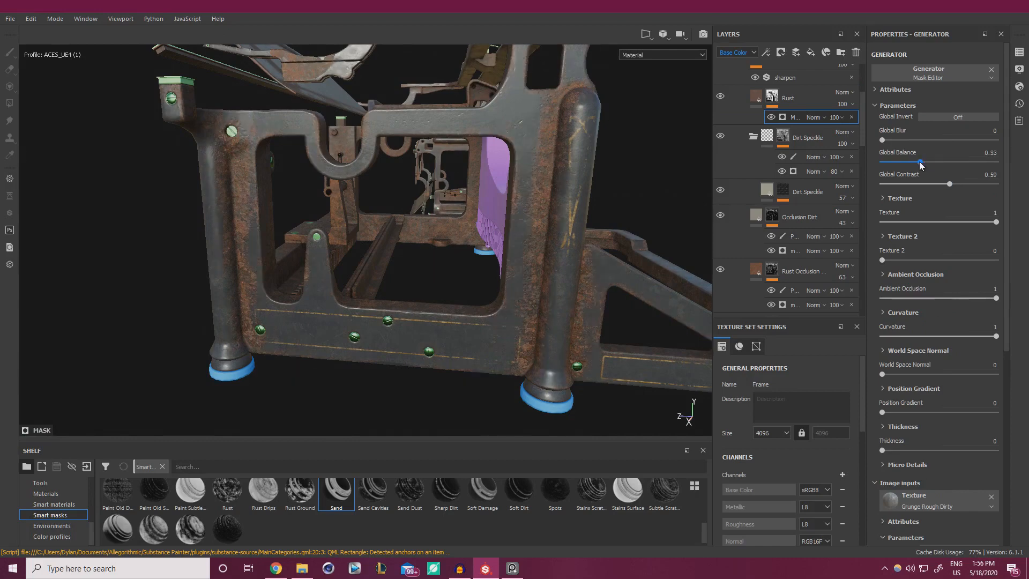
left_click_drag(906, 184, 916, 185)
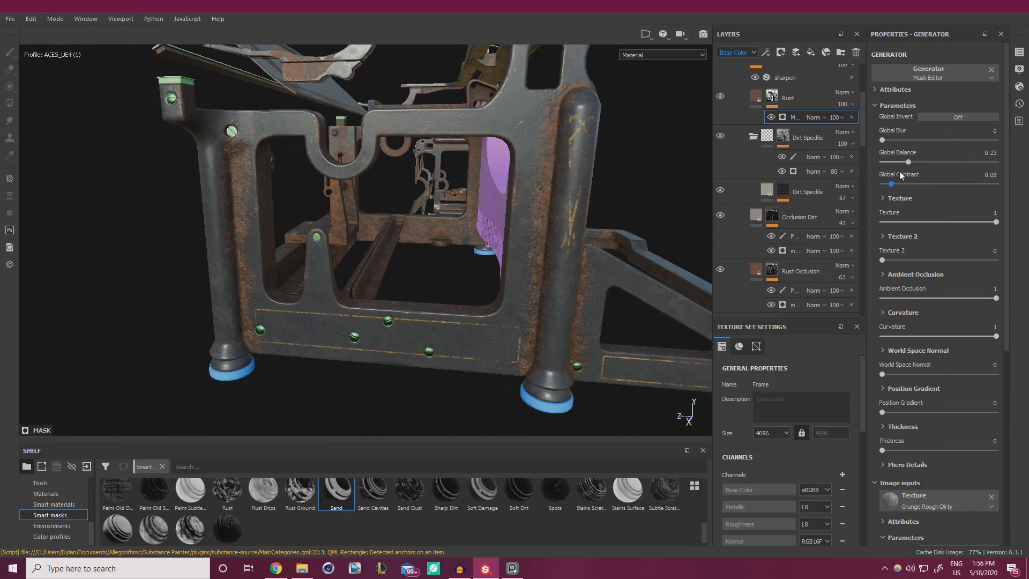
left_click(895, 162)
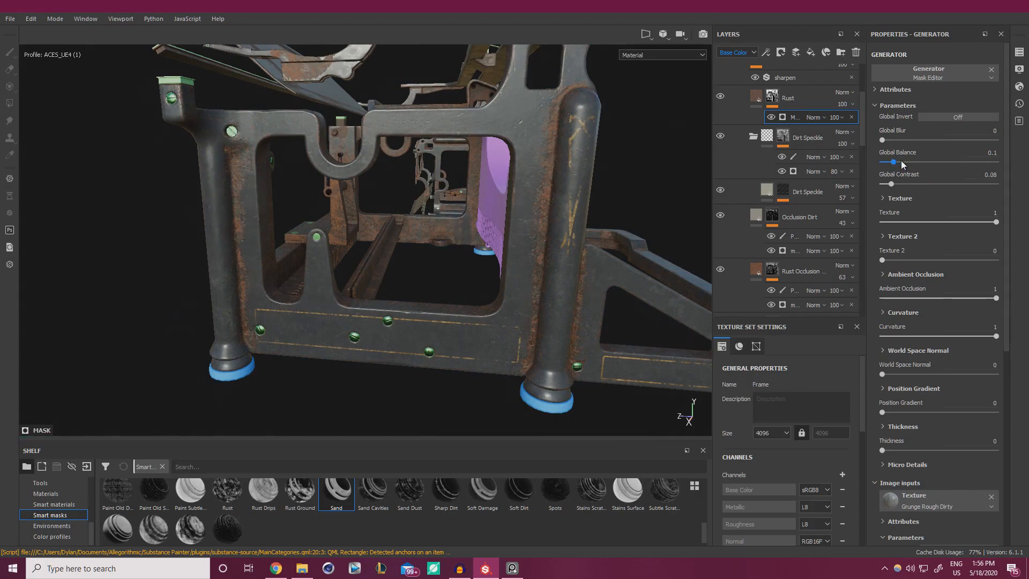
left_click(883, 184)
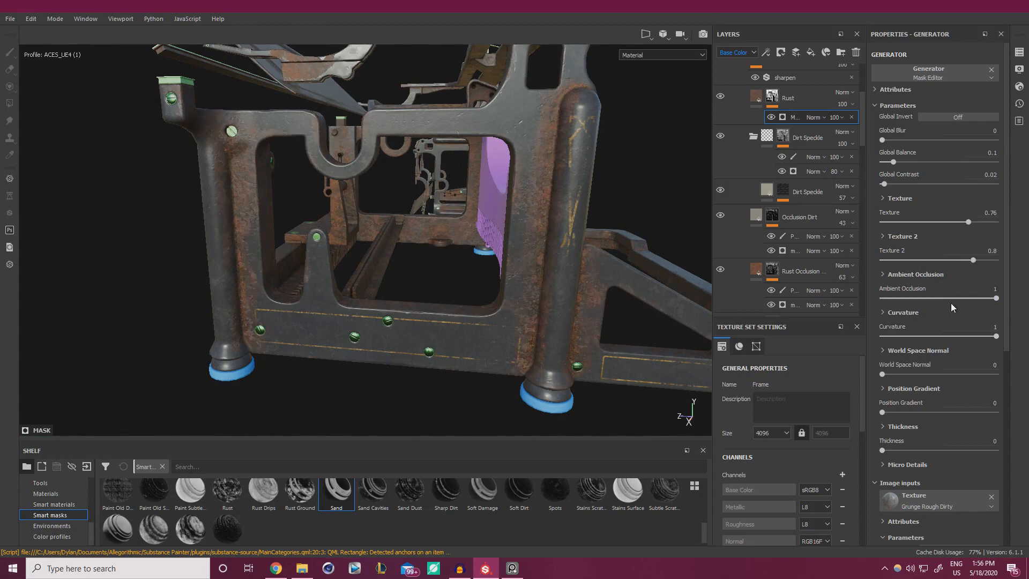
Set the mask generator's curvature to 0.94, world space normal to 0.29, position gradient to 0.27 and global balance to 0.04.
left_click_drag(929, 336, 888, 337)
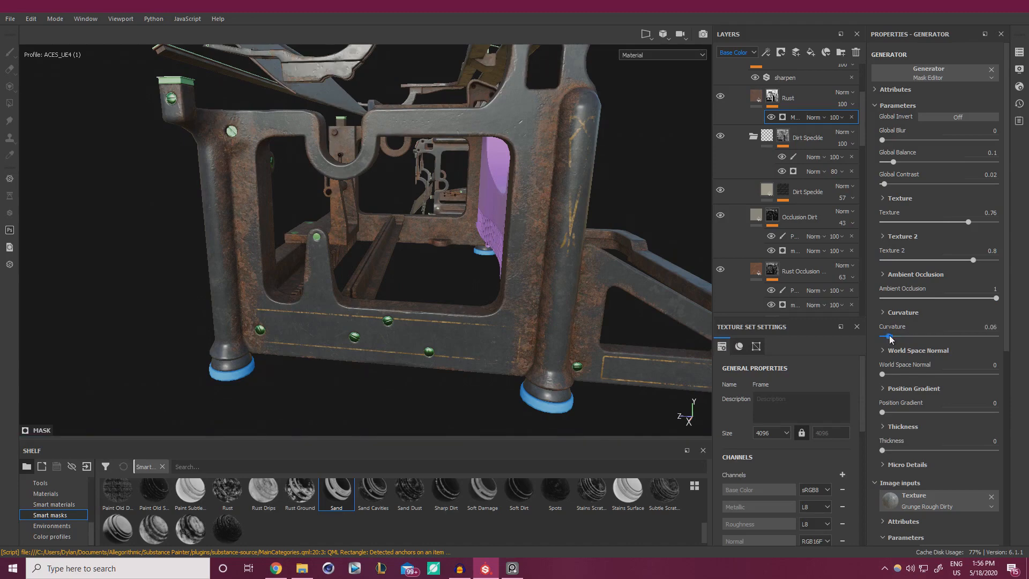
left_click(991, 337)
left_click(913, 411)
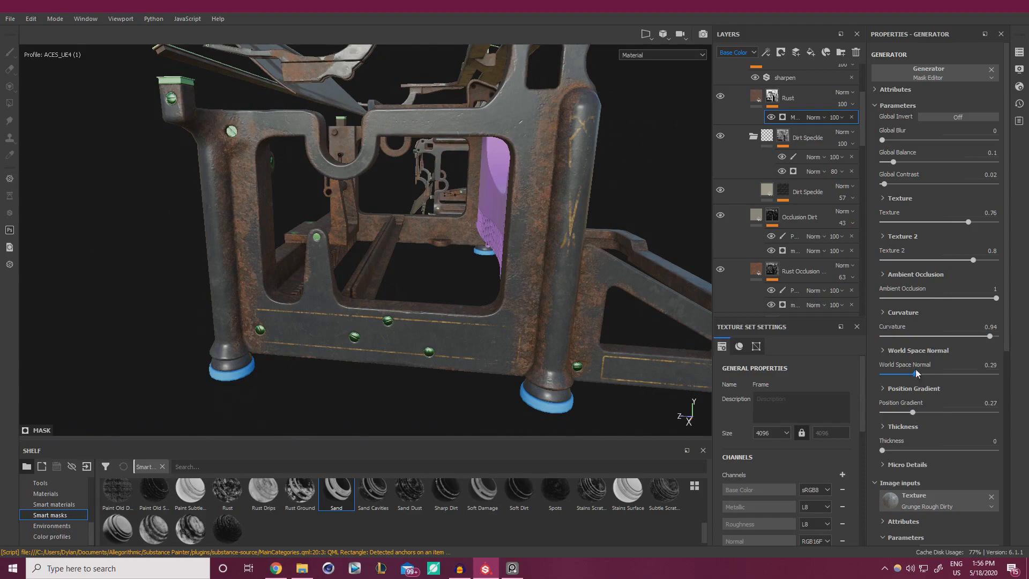
left_click(888, 162)
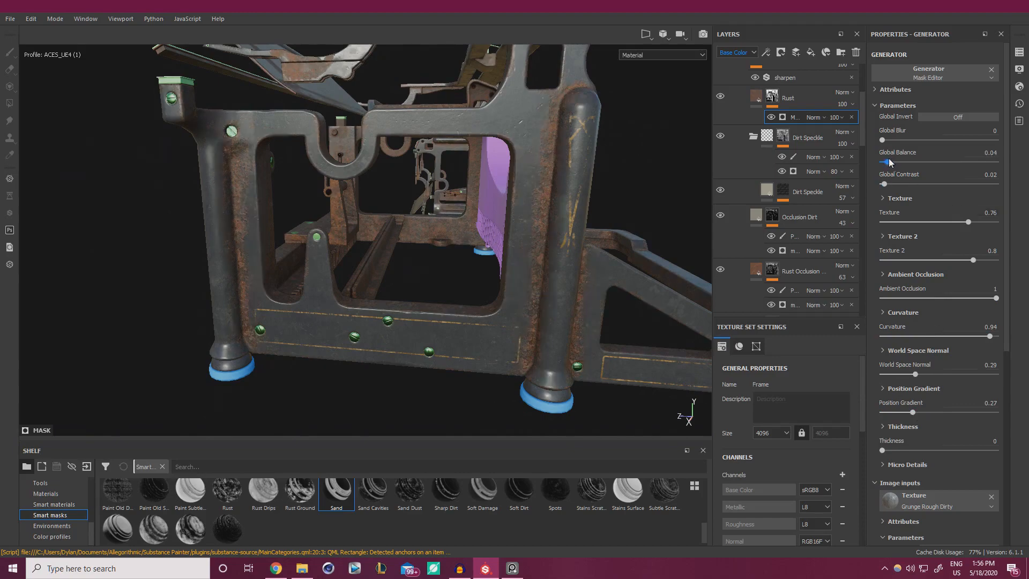
right_click_drag(468, 202, 397, 213, "alt")
mouse_move(397, 213)
left_mouse_down("alt")
mouse_move(602, 259)
mouse_move(393, 220)
mouse_move(402, 214)
left_mouse_up("alt")
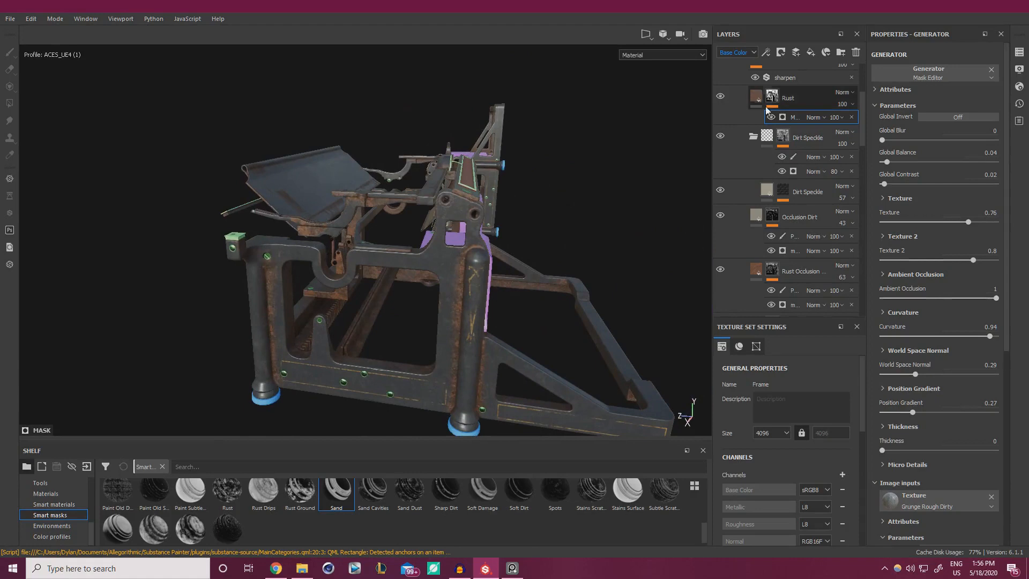
Remove the Mask Editor generator from the Rust layer's mask and try the Rust smart mask on it instead.
left_click(852, 117)
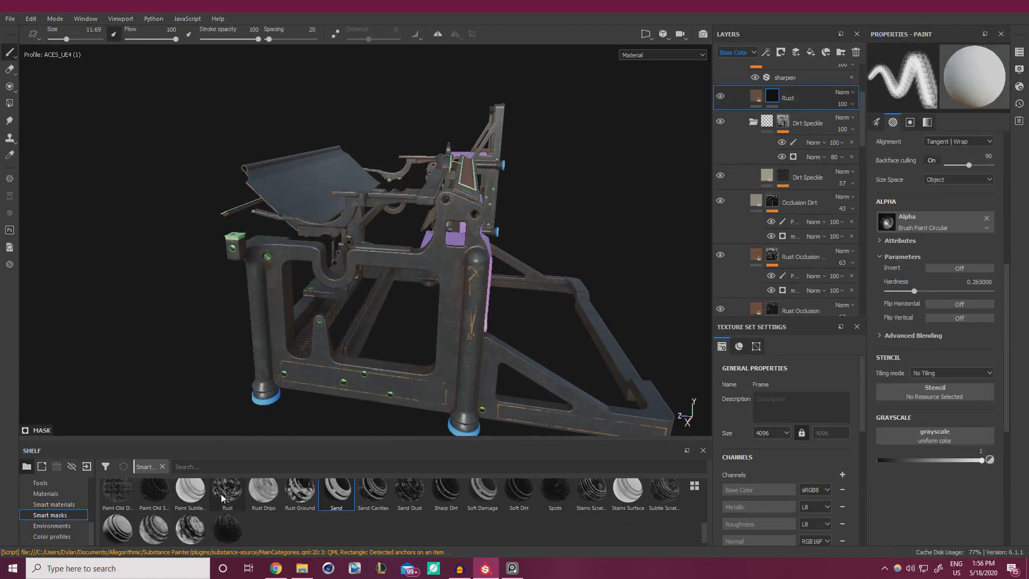
left_click_drag(222, 496, 776, 100)
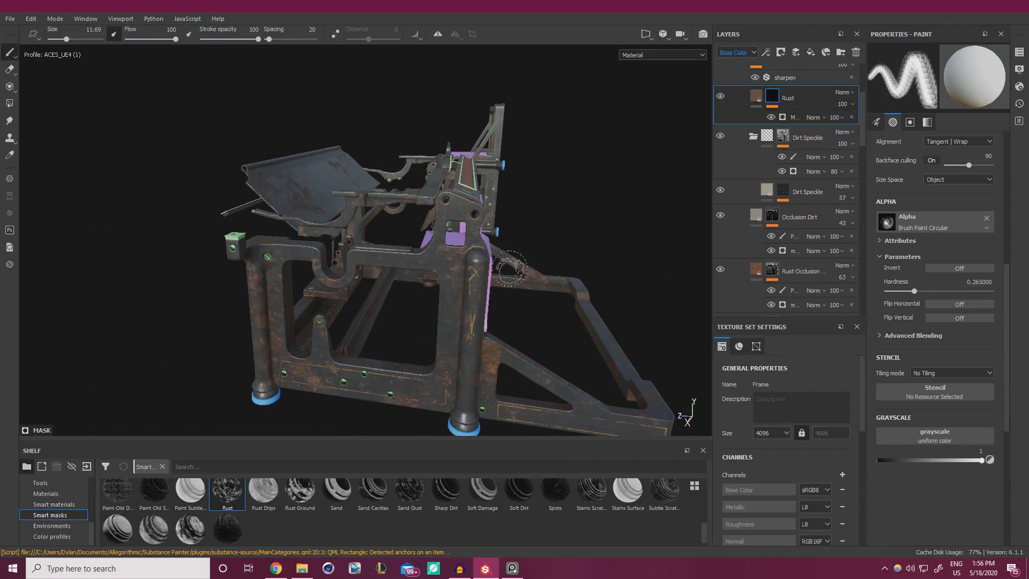
scroll(349, 311, "up", 3)
middle_click_drag(356, 314, 459, 152, "alt")
left_click_drag(459, 153, 439, 207, "alt")
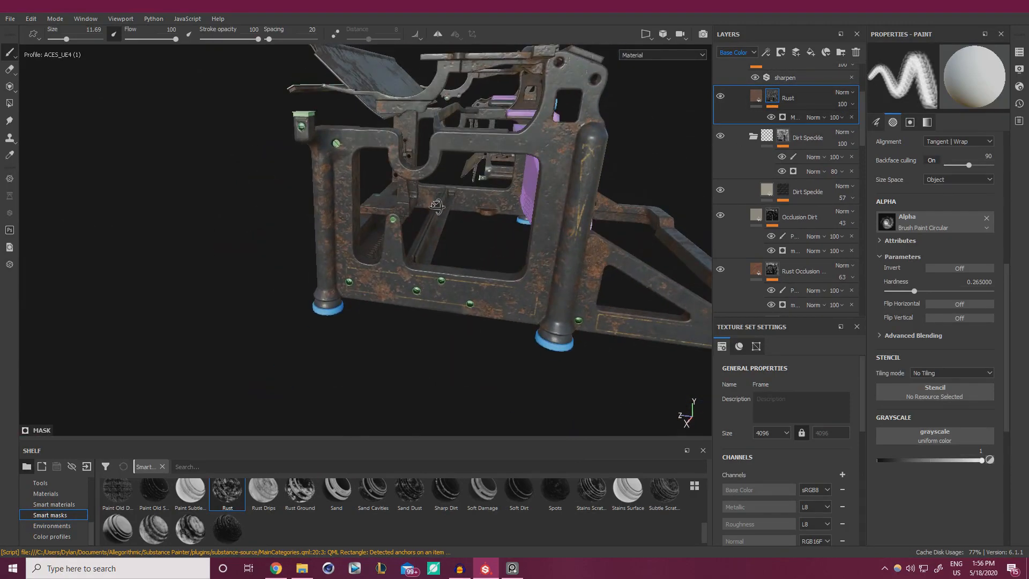
Replace the Rust smart mask on the Rust layer with the Spots smart mask.
left_click(852, 117)
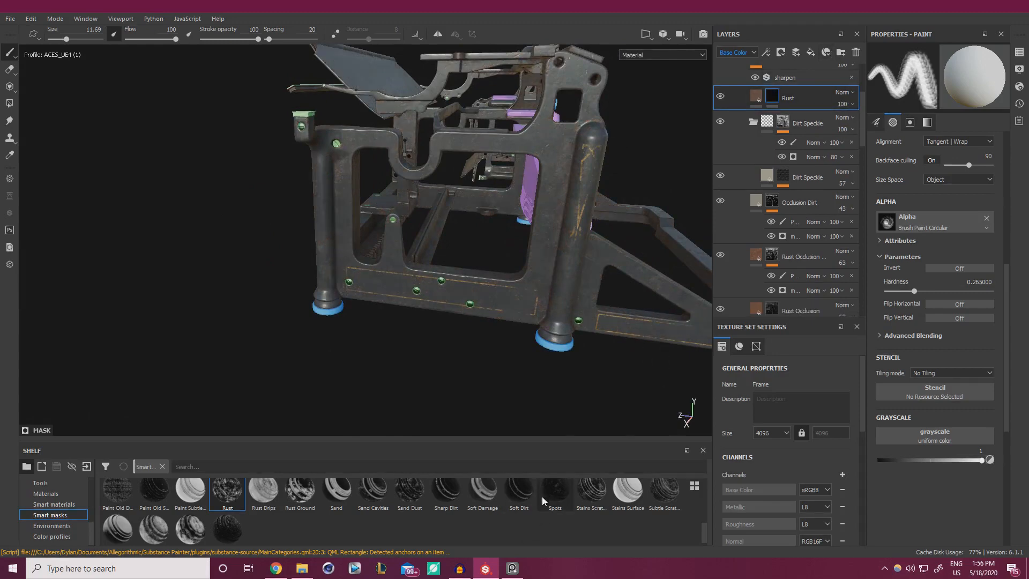
left_click_drag(704, 532, 705, 528)
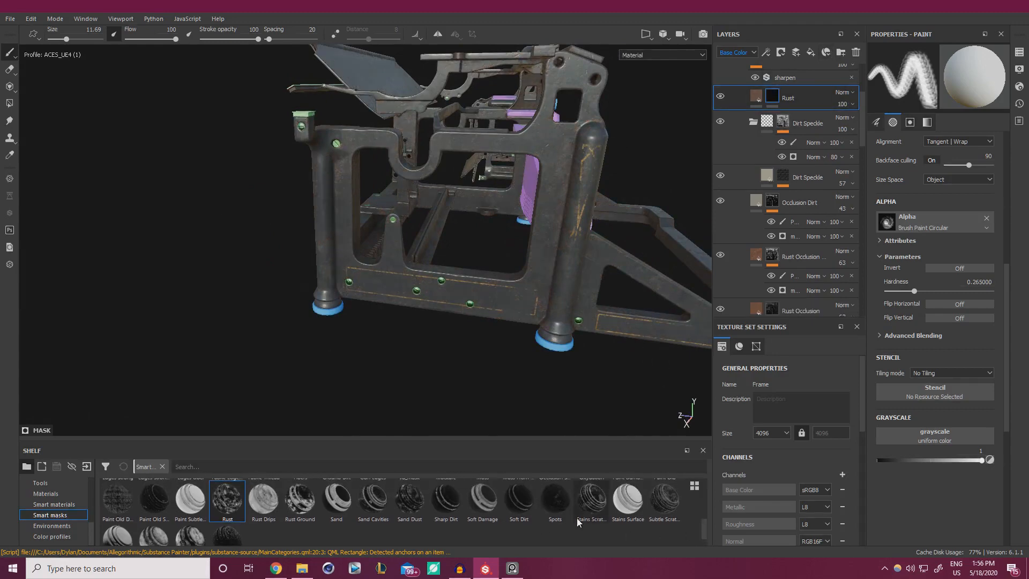
left_click(555, 500)
left_click_drag(555, 500, 774, 96)
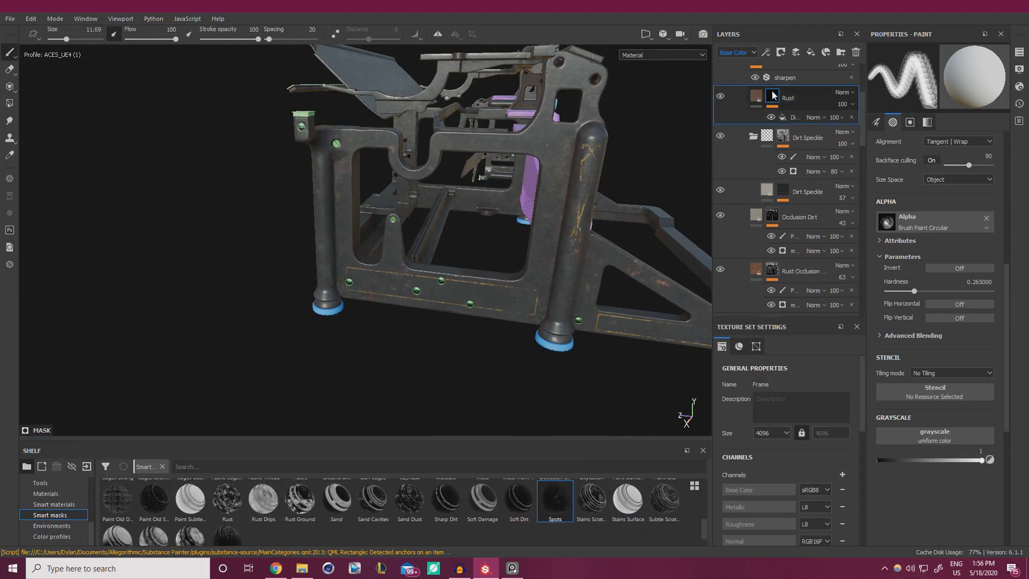
scroll(394, 241, "up", 1)
mouse_move(480, 300)
left_mouse_down("alt")
mouse_move(435, 299)
mouse_move(416, 265)
mouse_move(420, 279)
mouse_move(356, 259)
mouse_move(551, 322)
left_mouse_up("alt")
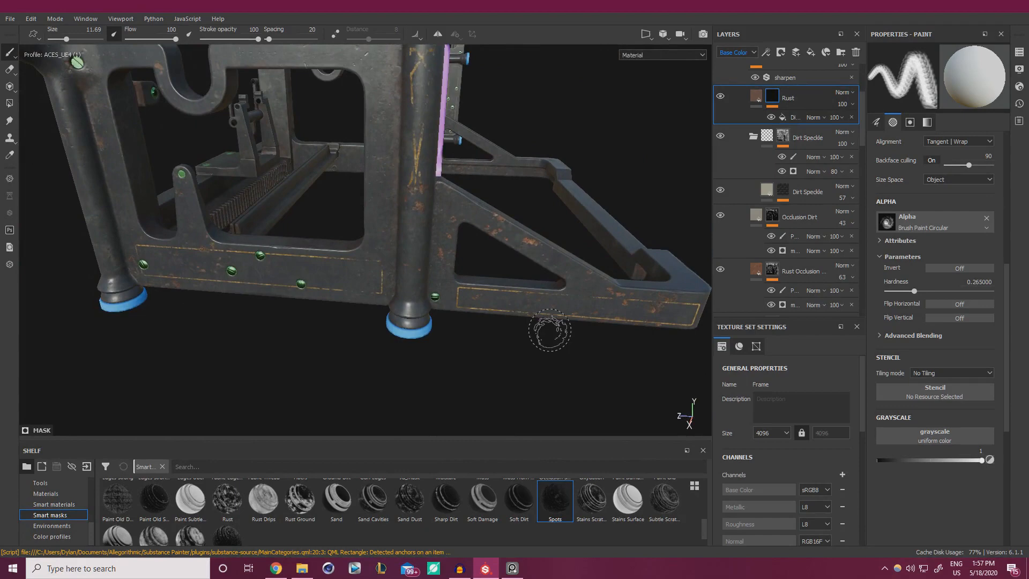
left_click_drag(517, 255, 540, 281, "alt")
right_click_drag(540, 281, 570, 325, "alt")
Rename the Rust layer as Rust Spots.
double_click(789, 98)
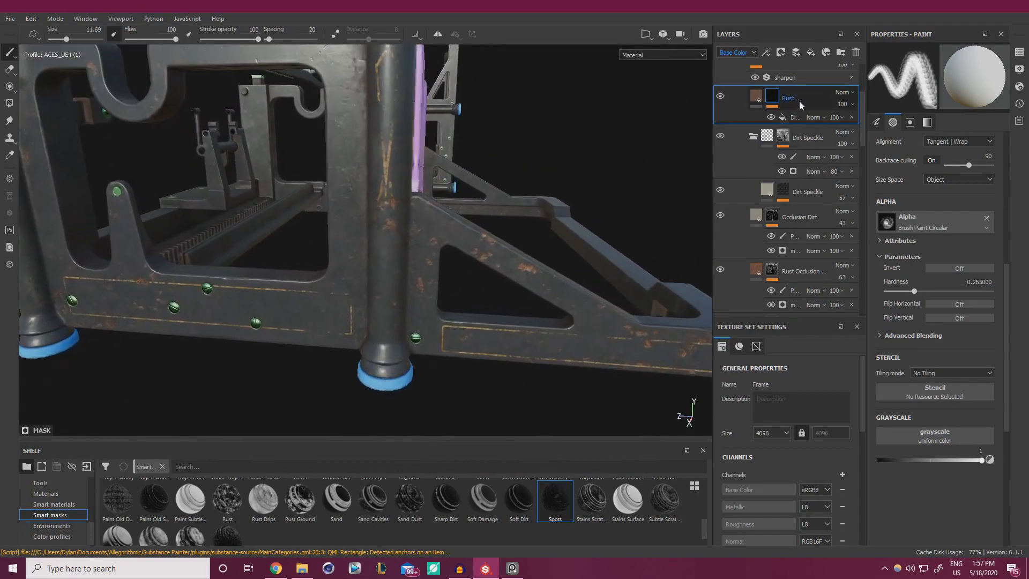
key("Return")
type("Spots")
key("Return")
Lower the histogram position of the Rust Spots mask's dirt fill and set its histogram contrast to 0.16.
left_click(804, 121)
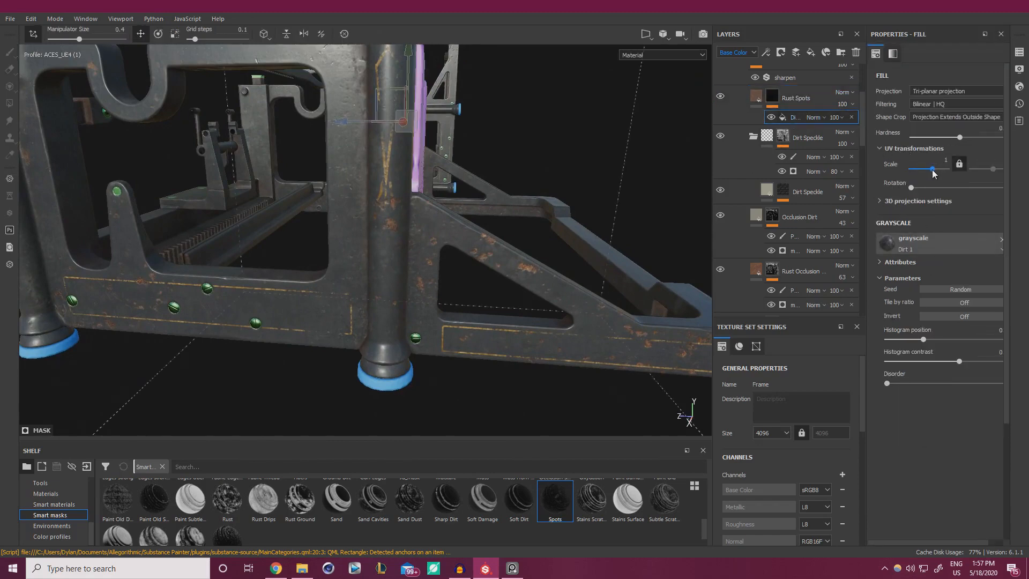
mouse_move(924, 339)
left_mouse_down()
mouse_move(911, 340)
mouse_move(946, 341)
mouse_move(915, 343)
mouse_move(907, 362)
mouse_move(911, 342)
left_mouse_up()
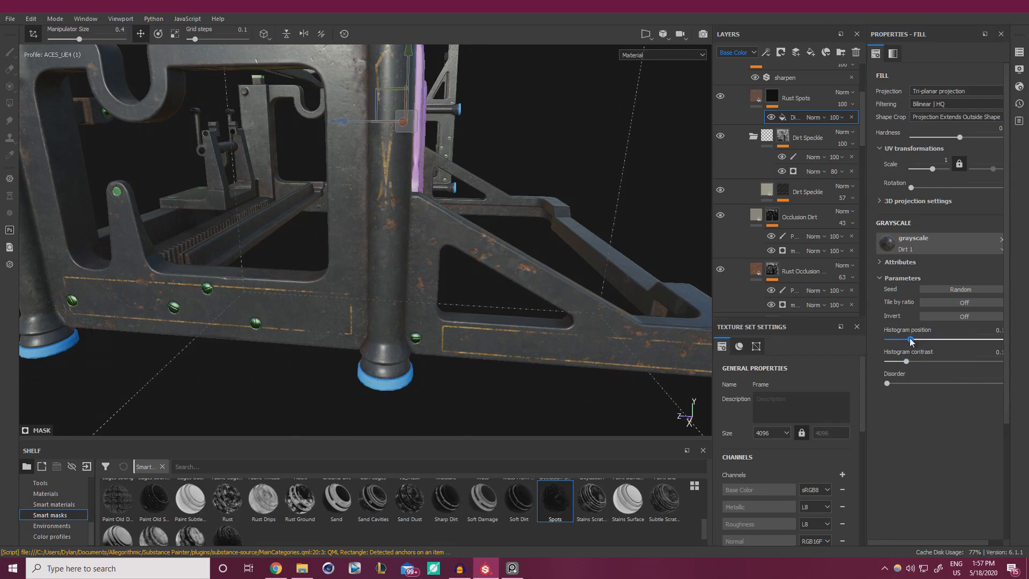
left_click_drag(477, 271, 529, 277, "alt")
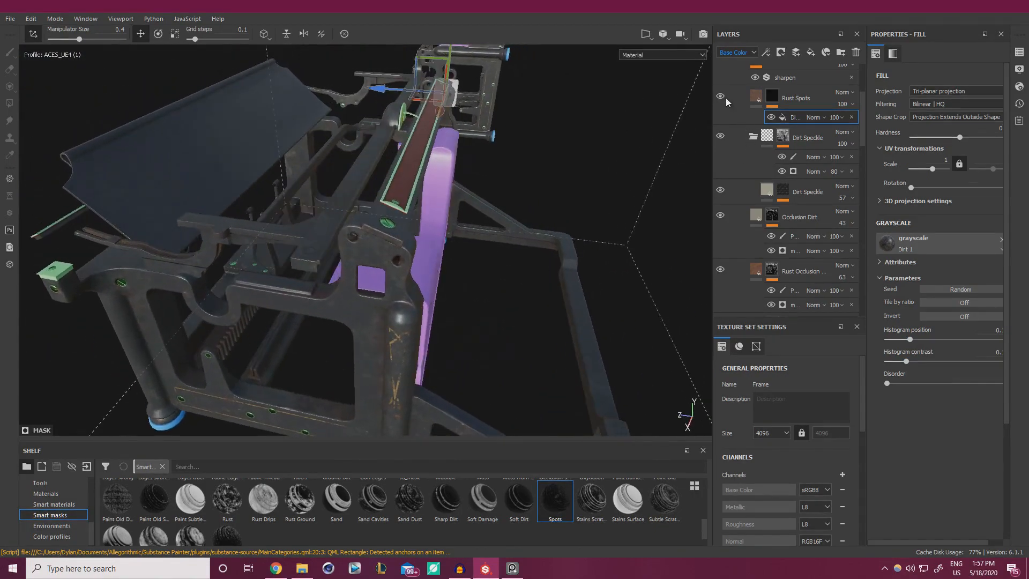
Examine the rust spots on the frame's sides and Underwood front panel from several angles.
left_click_drag(420, 270, 414, 213, "alt")
left_click_drag(476, 207, 554, 208, "alt")
right_click_drag(555, 208, 523, 234, "shift")
left_click_drag(522, 233, 613, 283, "alt")
right_click_drag(613, 283, 670, 294, "alt")
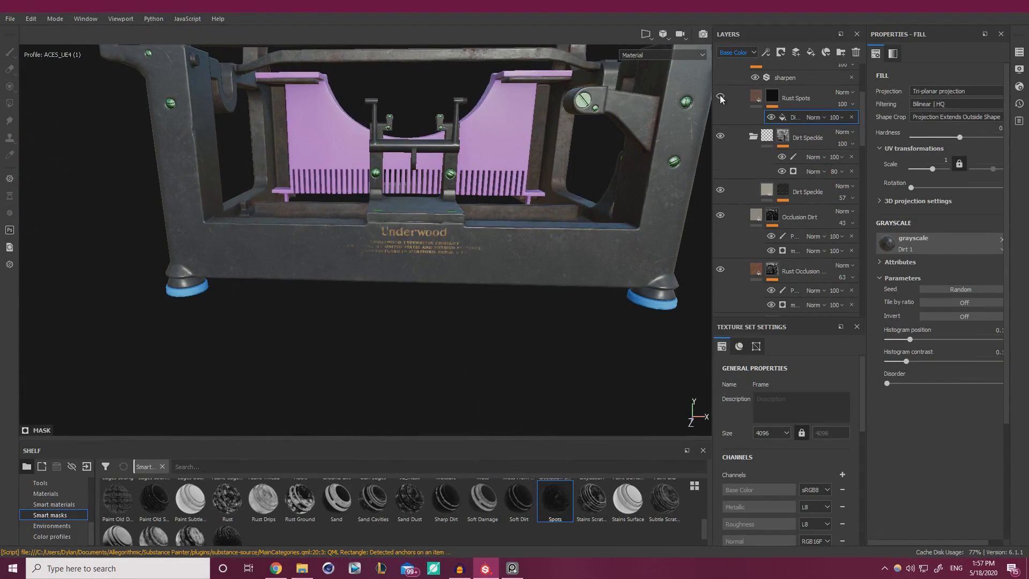
left_click_drag(424, 284, 555, 270, "alt")
right_click_drag(555, 270, 370, 279, "shift")
left_click_drag(370, 279, 392, 293, "alt")
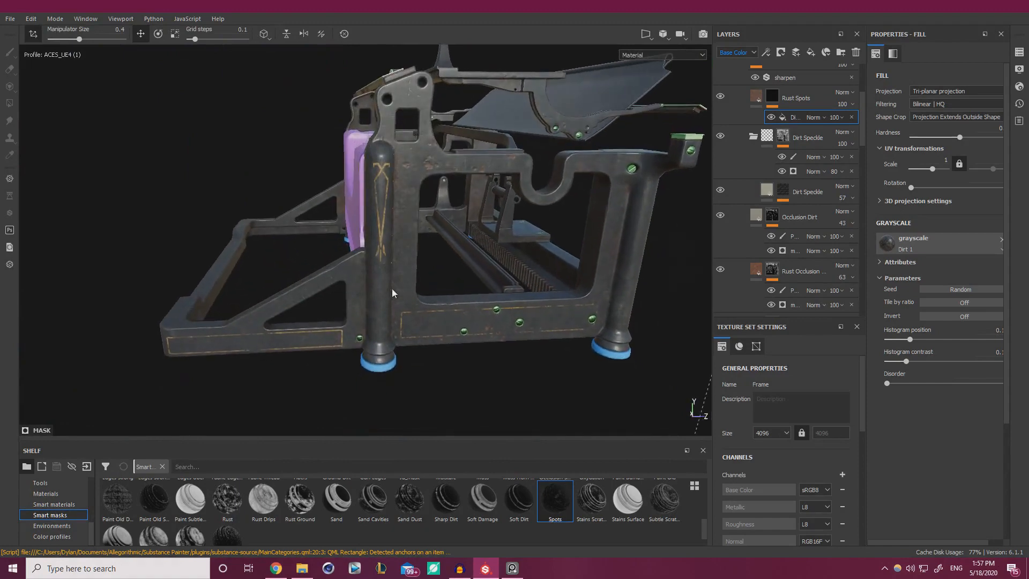
Shift the tri-planar projection of the Rust Spots mask fill along its horizontal axis beside the frame.
scroll(565, 231, "down", 5)
scroll(414, 194, "up", 2)
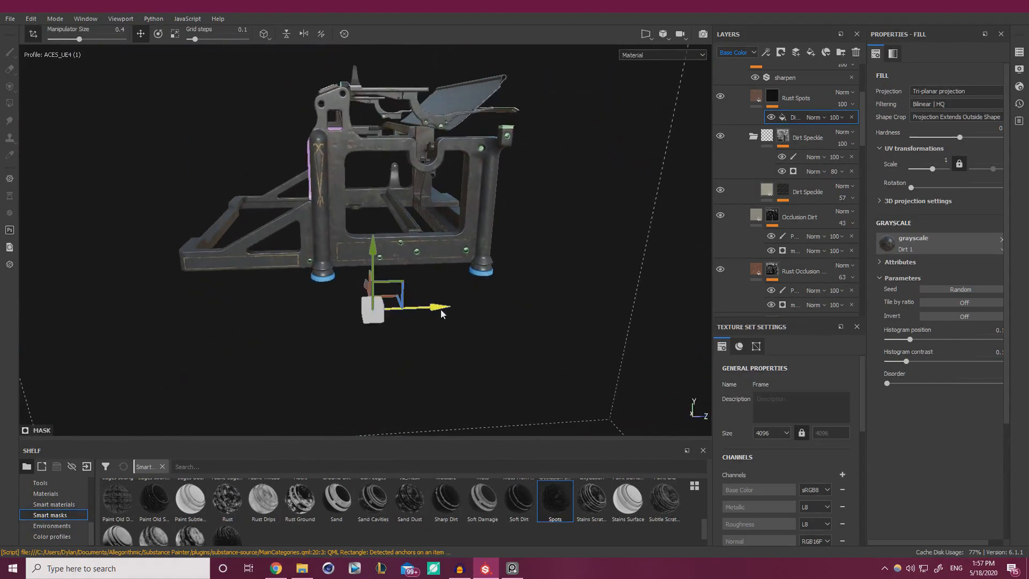
left_click_drag(470, 308, 421, 317)
left_click_drag(613, 325, 337, 302)
Switch the Rust Spots mask fill to UV projection and set its histogram position to 0.31.
left_click_drag(469, 286, 330, 275, "alt")
right_click_drag(330, 275, 462, 264, "alt")
left_click_drag(461, 264, 269, 229, "alt")
right_click_drag(268, 229, 588, 272, "alt")
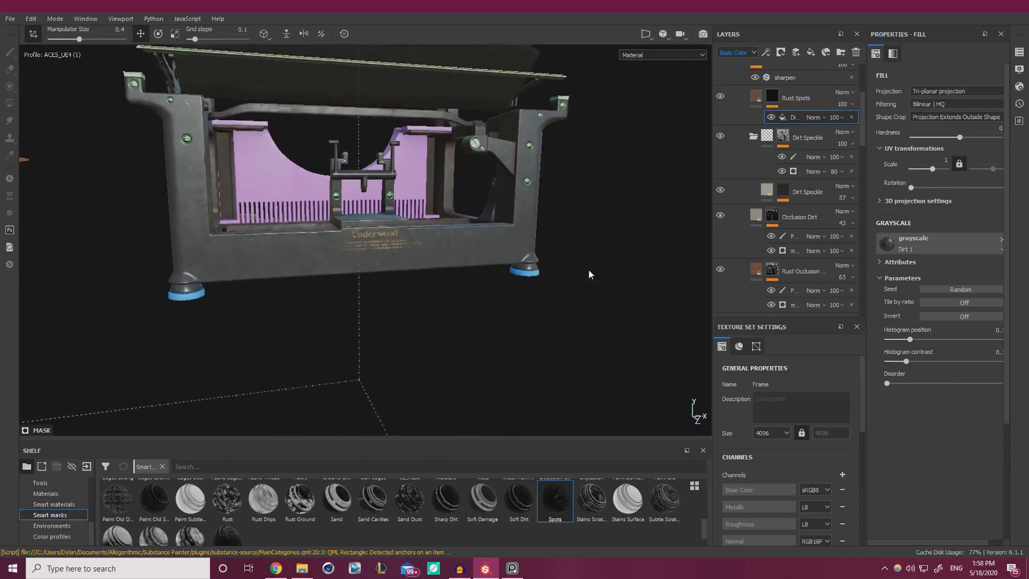
left_click_drag(588, 273, 563, 254, "alt")
left_click(965, 89)
left_click(963, 101)
right_click_drag(562, 255, 676, 257, "alt")
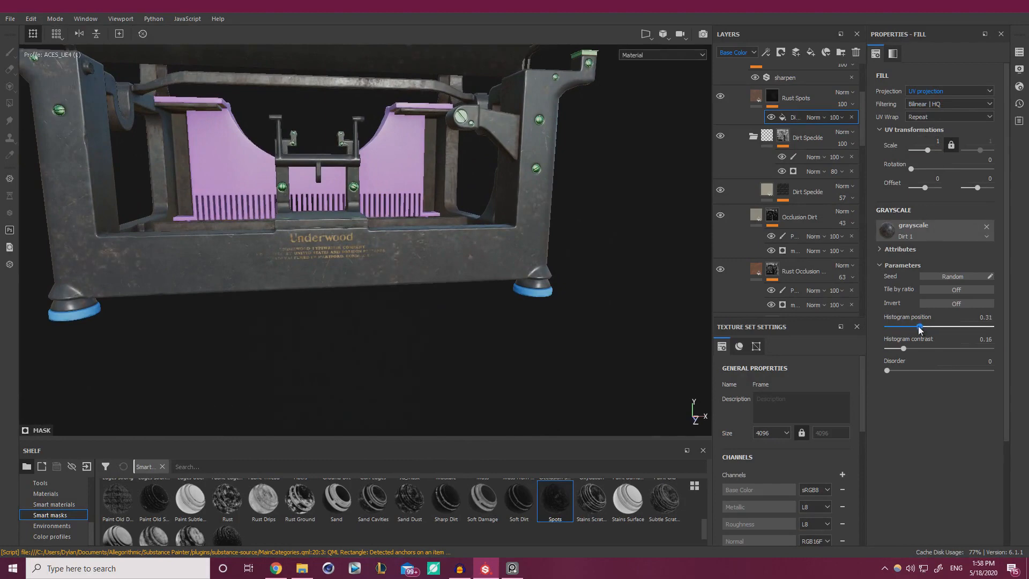
Examine the UV-projected rust spots on the Underwood front panel and the frame's side.
left_click_drag(434, 268, 472, 286, "alt")
middle_click_drag(472, 287, 637, 227, "alt")
right_click_drag(638, 228, 349, 253, "shift")
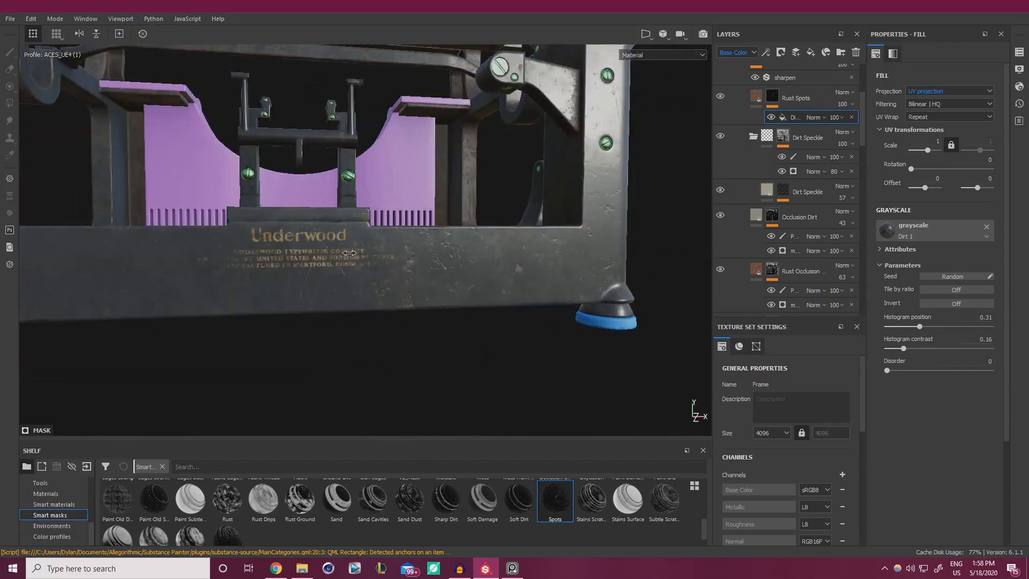
left_click_drag(374, 268, 501, 256, "alt")
scroll(339, 237, "down", 2)
right_click_drag(501, 256, 429, 262, "shift")
left_click_drag(429, 262, 475, 262, "alt")
scroll(474, 263, "up", 2)
scroll(508, 287, "down", 1)
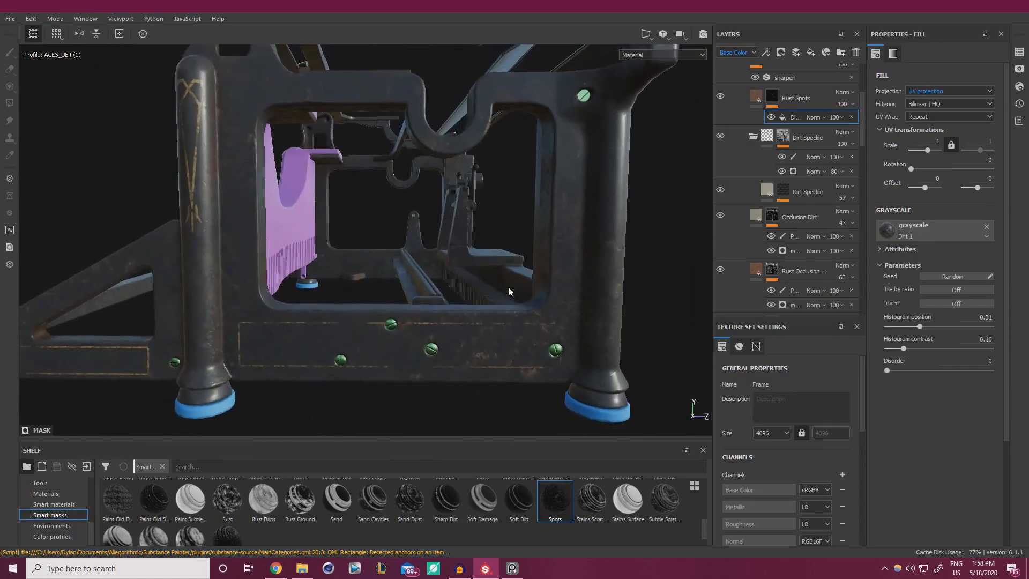
right_click_drag(508, 288, 488, 285, "shift")
left_click_drag(537, 337, 478, 324, "alt")
scroll(477, 325, "down", 1)
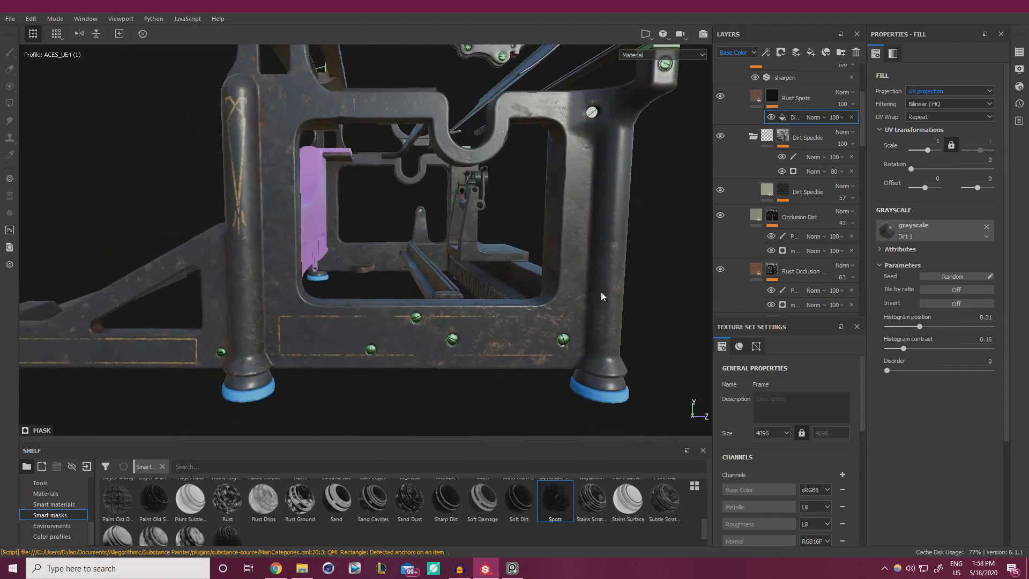
Set the Rust Spots mask fill's histogram position to 0.26, histogram contrast to 0.11 and first UV offset to 0.4.
left_click(914, 326)
left_click_drag(903, 344, 898, 347)
left_click(931, 347)
left_click_drag(929, 329, 909, 326)
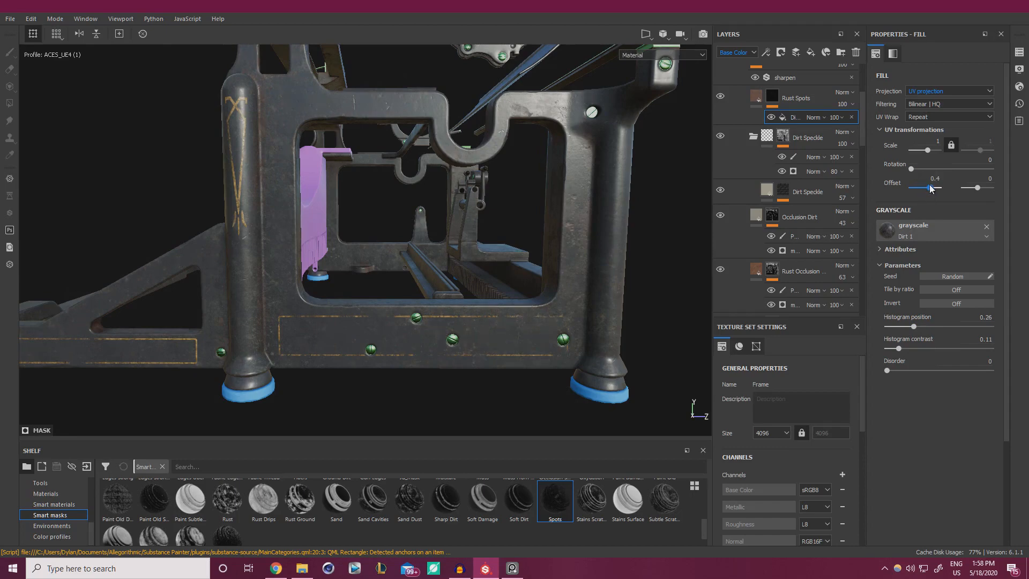
Examine how the Rust Spots layer affects the frame's side panels, legs and triangular braces.
left_click_drag(582, 254, 685, 208, "alt")
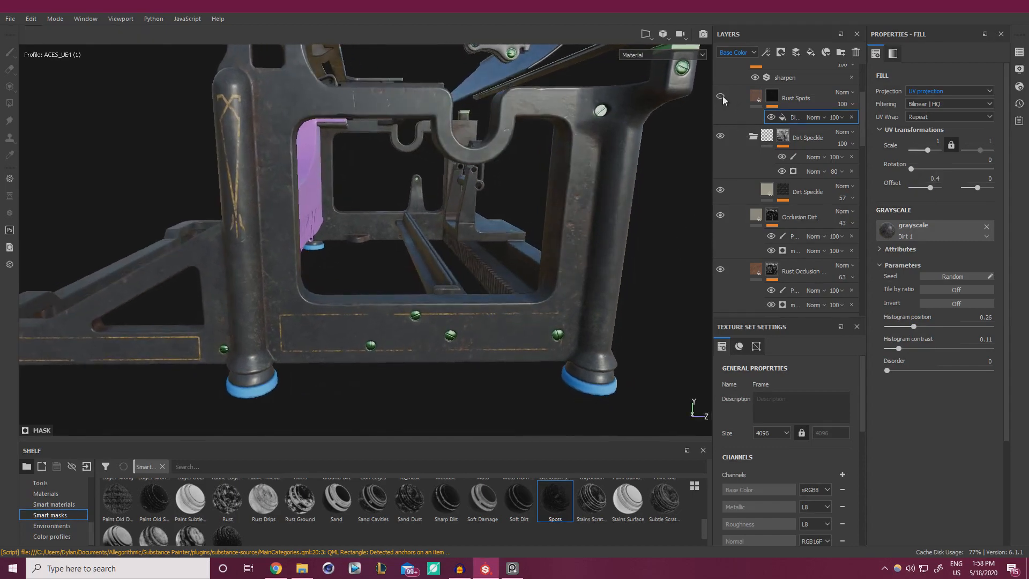
left_click_drag(513, 279, 520, 248, "alt")
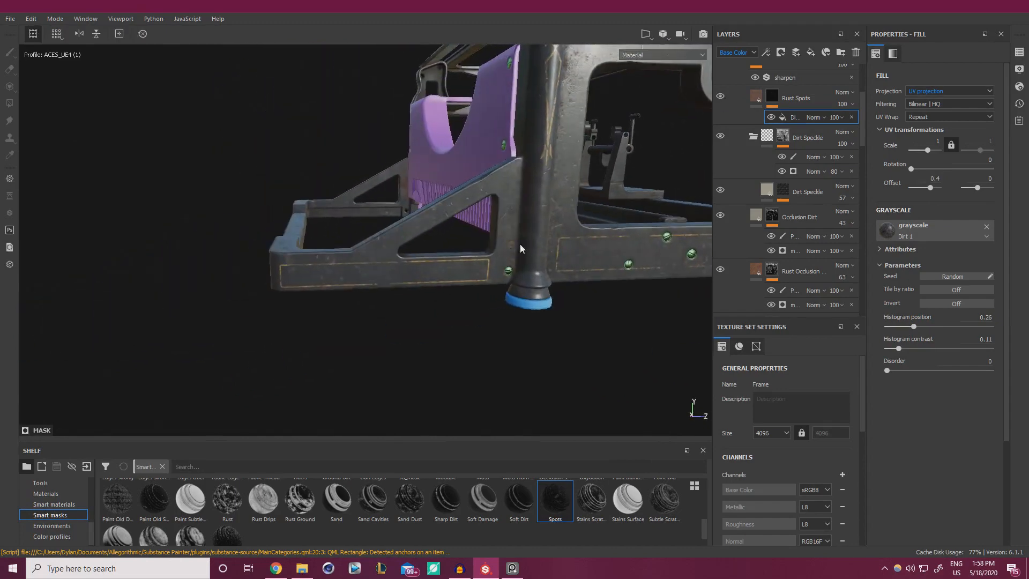
left_click(529, 289)
left_click_drag(390, 297, 578, 267, "alt")
left_click_drag(204, 190, 252, 219, "alt")
middle_click_drag(252, 221, 314, 217, "alt")
mouse_move(315, 217)
left_mouse_down("alt")
mouse_move(317, 232)
mouse_move(400, 211)
mouse_move(338, 234)
left_mouse_up("alt")
Add a paint effect to the Rust Spots mask and set a black brush with size 8.33 and hardness 0.08.
right_click(793, 119)
left_click(720, 189)
right_click_drag(338, 235, 472, 270, "alt")
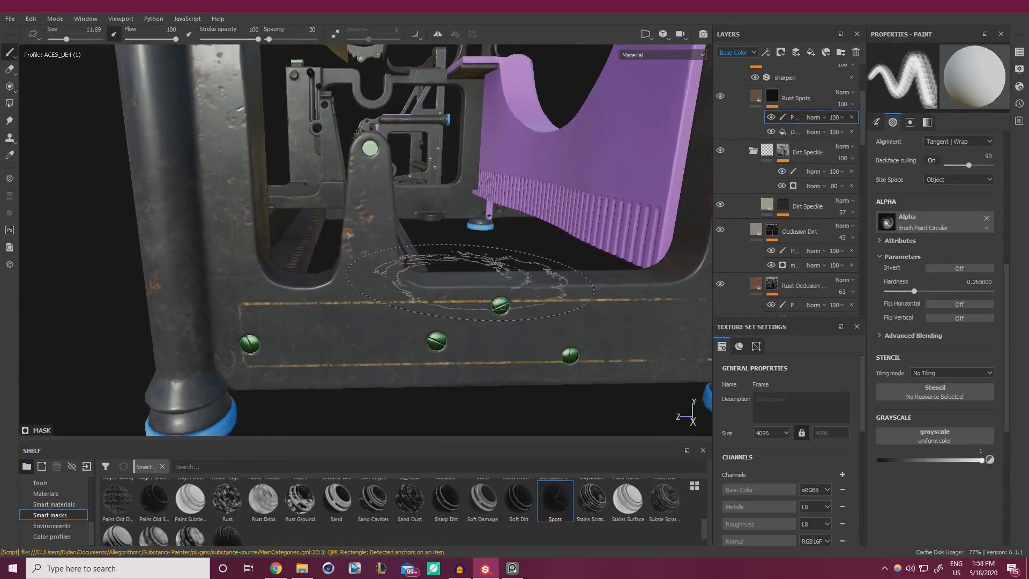
left_click_drag(941, 459, 878, 460)
right_click_drag(417, 210, 365, 216, "ctrl")
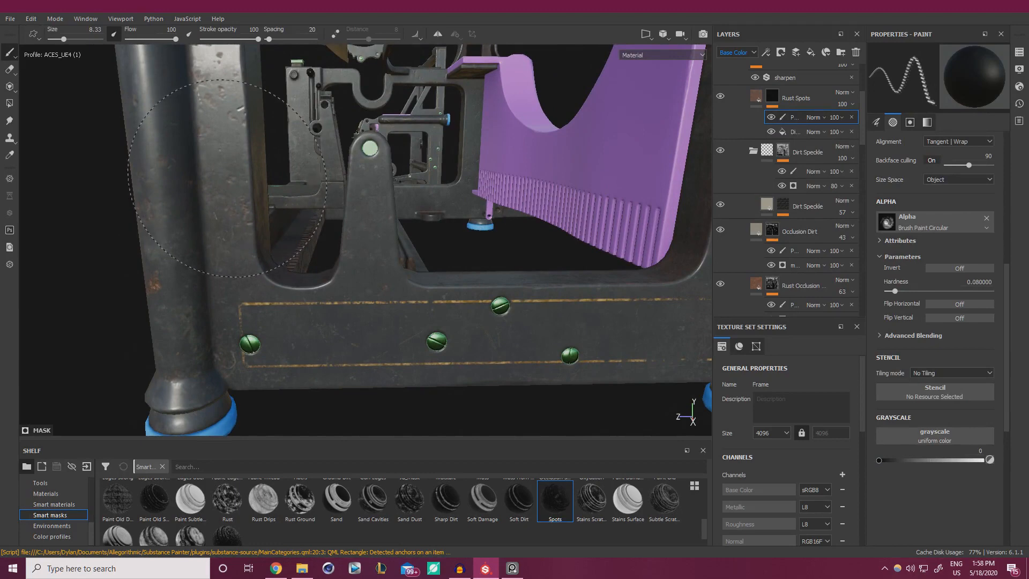
Select the paint effect in the upper Rust Occlusion layer's mask and examine the front panel, inner corners and rails of the frame.
mouse_move(289, 305)
left_mouse_down("alt")
mouse_move(431, 246)
mouse_move(358, 251)
mouse_move(514, 250)
left_mouse_up("alt")
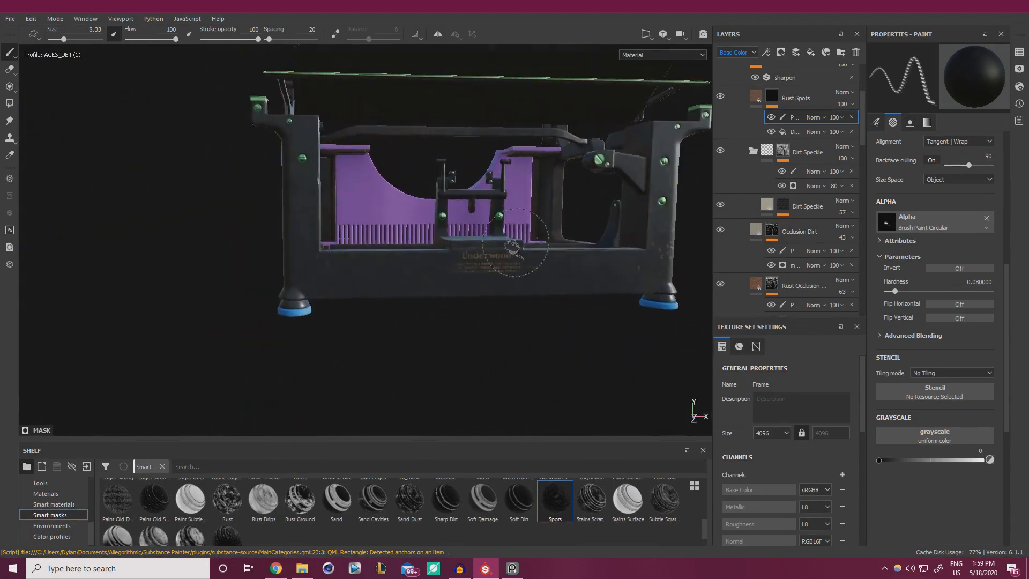
right_click_drag(513, 249, 623, 249, "shift")
mouse_move(623, 250)
left_mouse_down("alt")
mouse_move(541, 272)
mouse_move(645, 235)
left_mouse_up("alt")
mouse_move(645, 235)
right_mouse_down("alt")
mouse_move(675, 275)
mouse_move(603, 252)
right_mouse_up("alt")
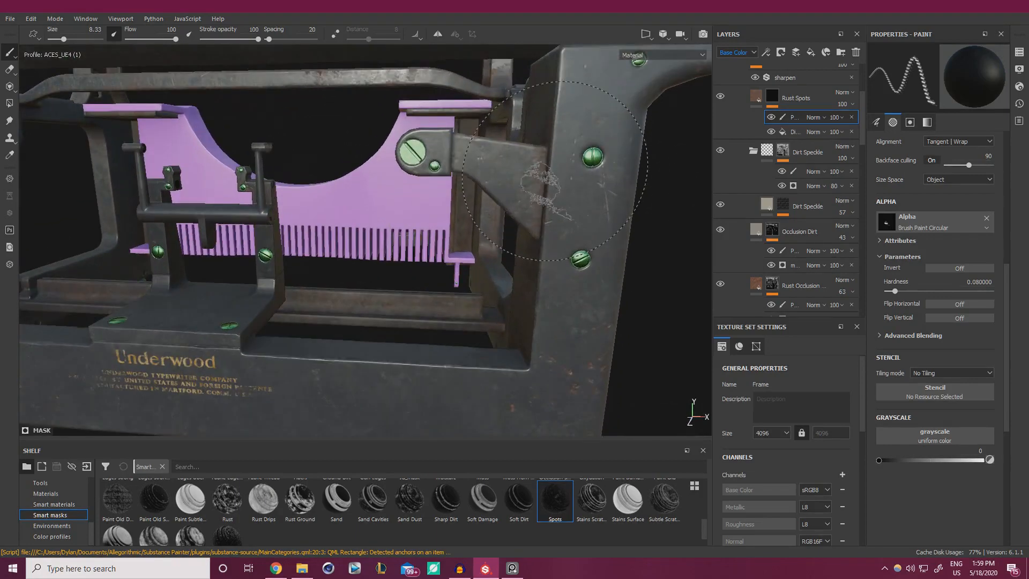
scroll(758, 266, "down", 1)
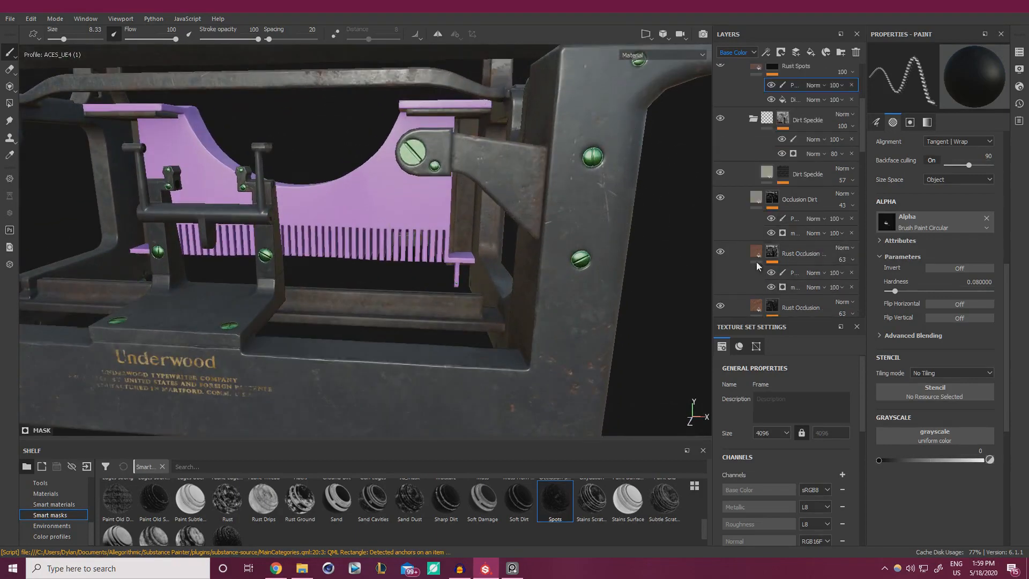
left_click(791, 273)
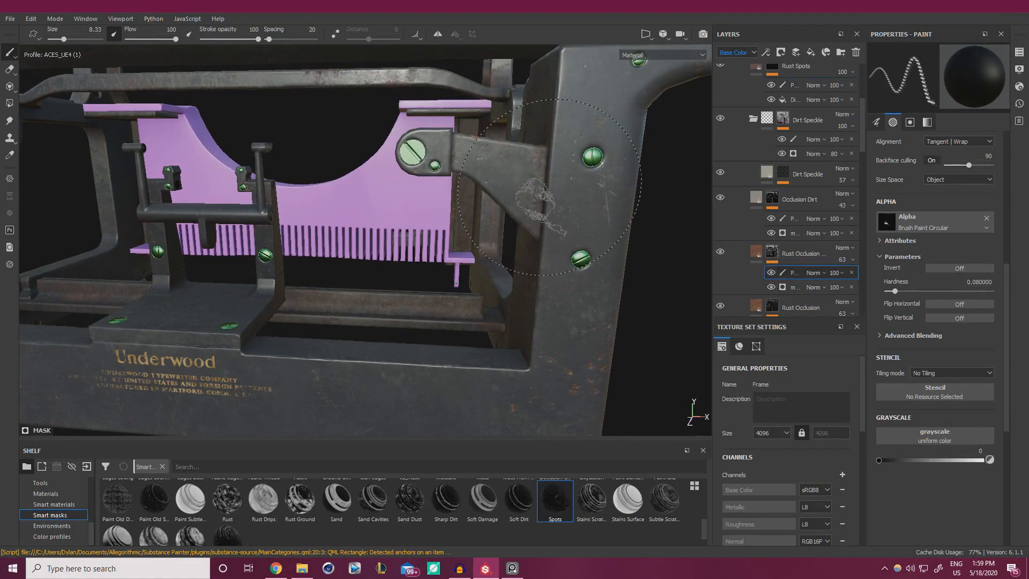
left_click_drag(550, 187, 585, 290, "alt")
mouse_move(520, 214)
left_mouse_down("alt")
mouse_move(541, 185)
mouse_move(268, 289)
left_mouse_up("alt")
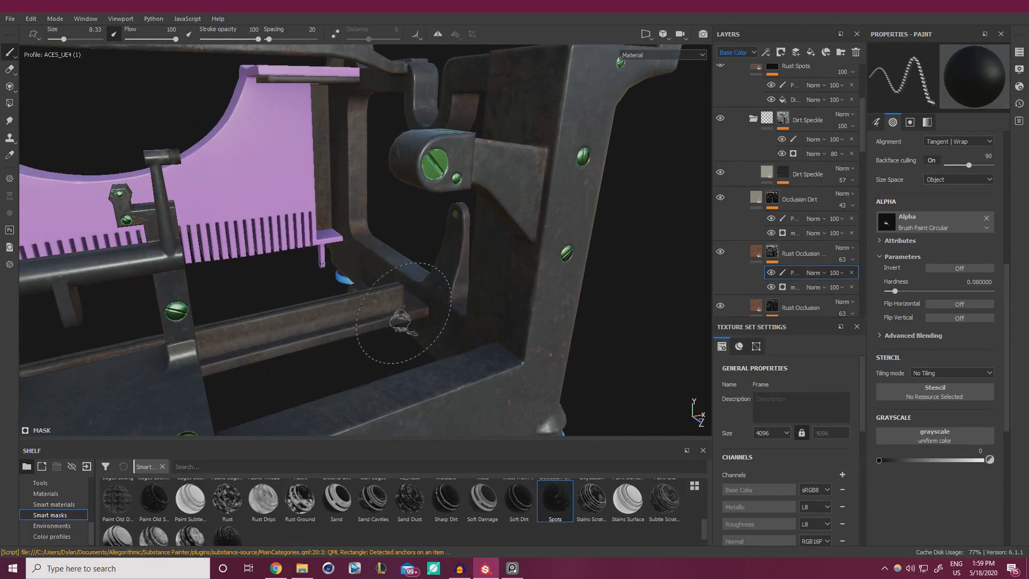
mouse_move(403, 313)
left_mouse_down("alt")
mouse_move(369, 343)
mouse_move(388, 316)
left_mouse_up("alt")
Select the Rust Spots mask's paint effect, followed by the Occlusion Dirt mask's, while checking the rails behind the Underwood plate.
left_click(786, 83)
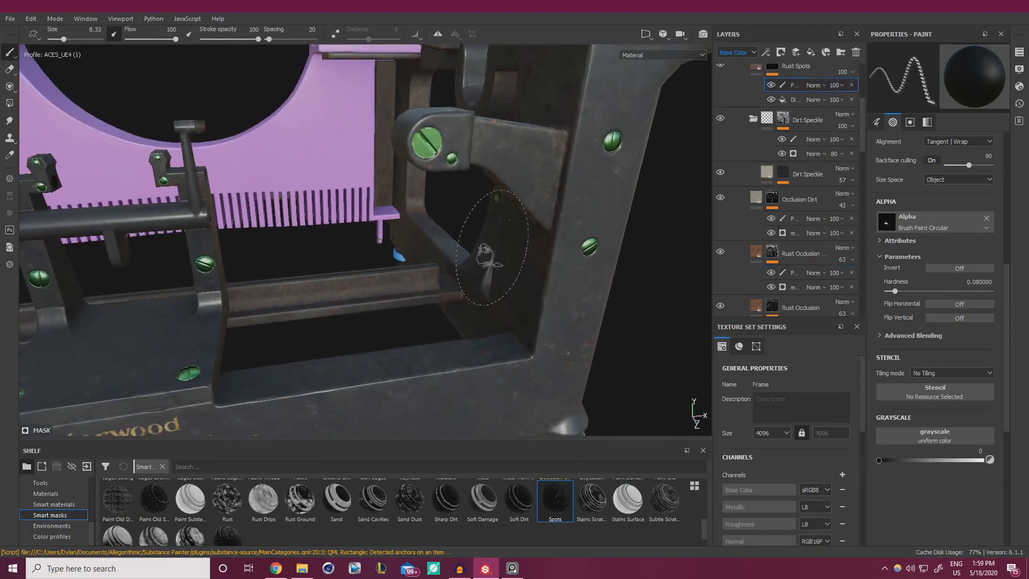
left_click_drag(426, 286, 418, 247, "alt")
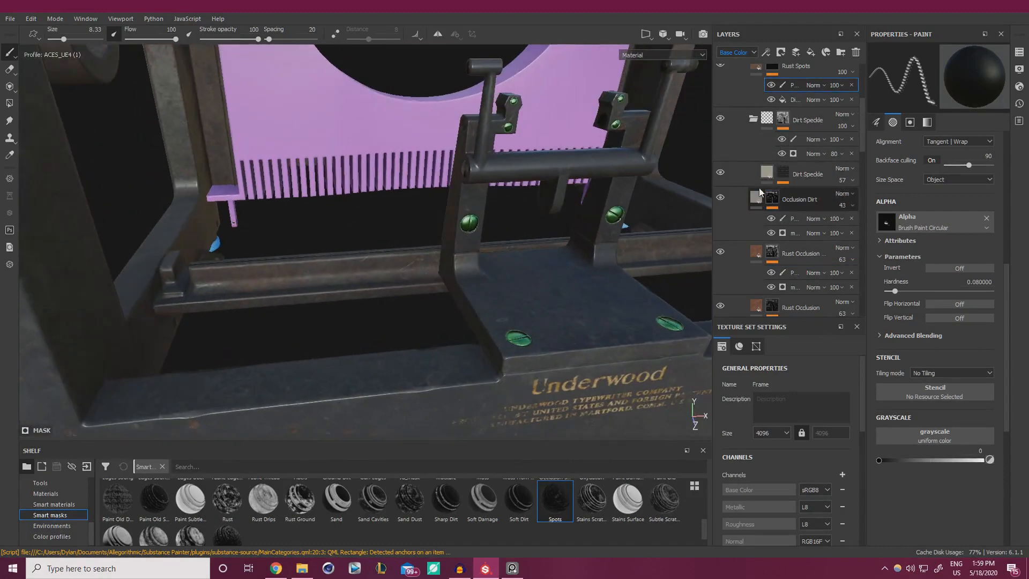
left_click(786, 218)
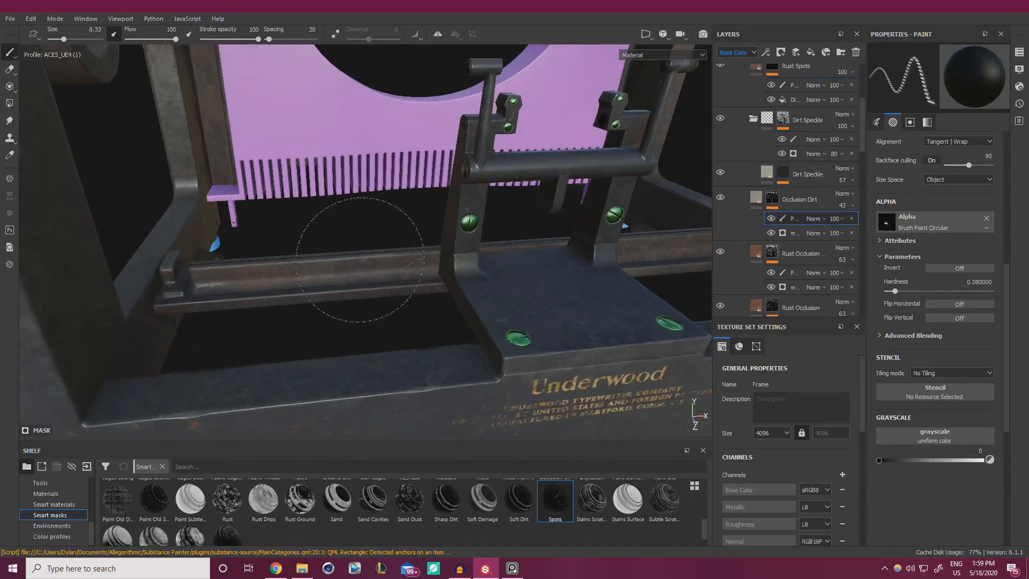
left_click_drag(402, 268, 458, 241, "alt")
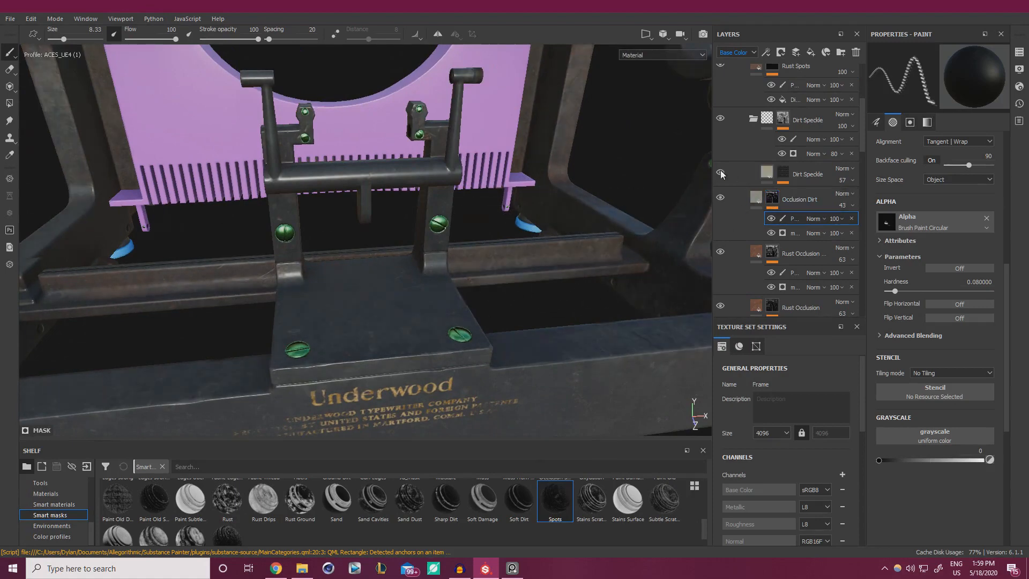
Select the paint effect in the Dirt Speckle folder's mask and enlarge the brush to size 20.3.
left_click(784, 173)
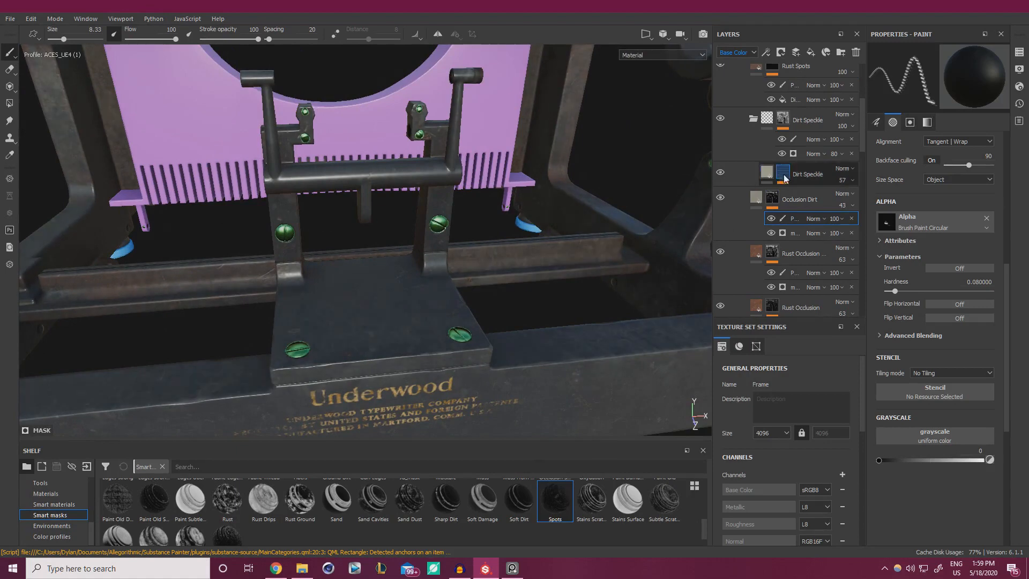
left_click(794, 141)
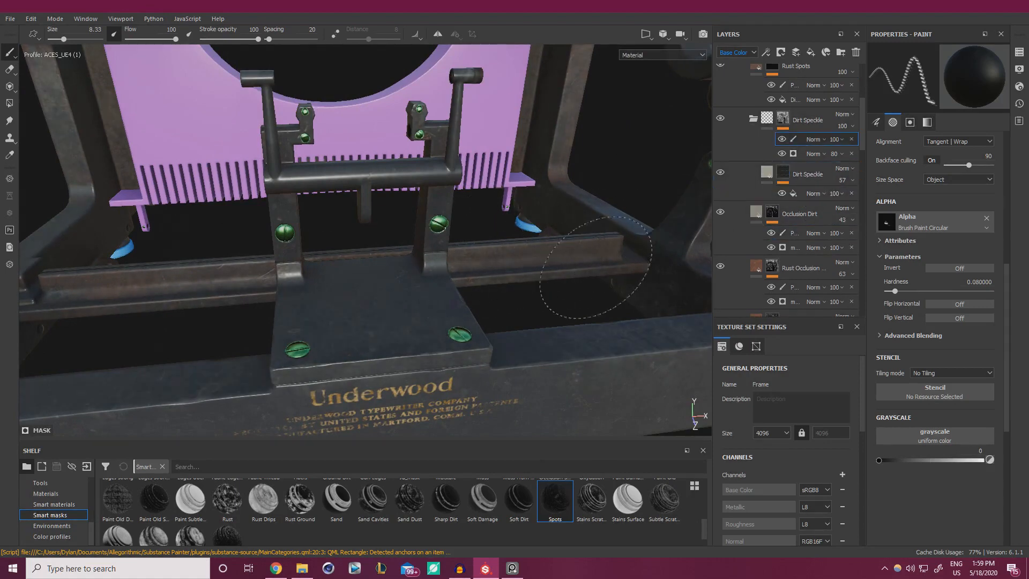
middle_click_drag(177, 287, 432, 257, "alt")
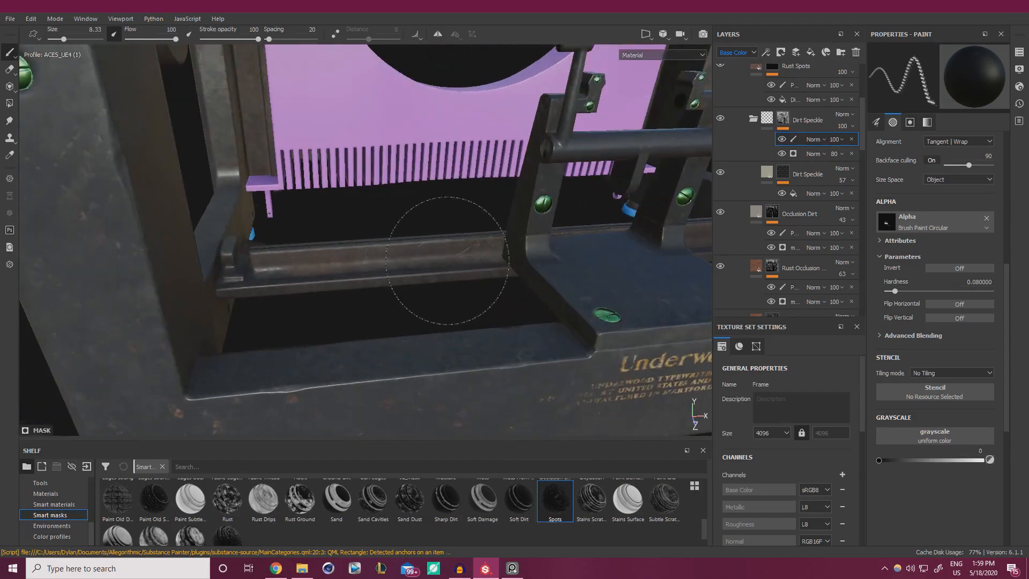
mouse_move(447, 261)
left_mouse_down("alt")
mouse_move(368, 296)
mouse_move(456, 199)
mouse_move(405, 204)
mouse_move(494, 217)
mouse_move(482, 252)
mouse_move(477, 225)
mouse_move(523, 268)
mouse_move(448, 230)
left_mouse_up("alt")
mouse_move(449, 229)
right_mouse_down("ctrl")
mouse_move(516, 287)
mouse_move(643, 284)
right_mouse_up("ctrl")
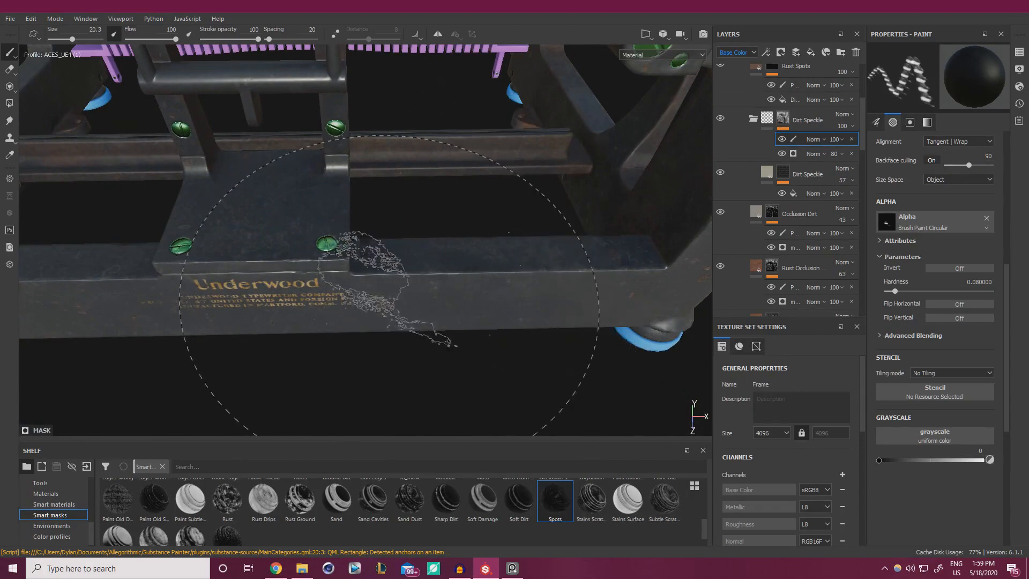
Examine the overall dirt and rust on the frame from the front and side, and bring the reference image alongside for comparison.
mouse_move(574, 287)
left_mouse_down("alt")
mouse_move(483, 268)
mouse_move(320, 282)
left_mouse_up("alt")
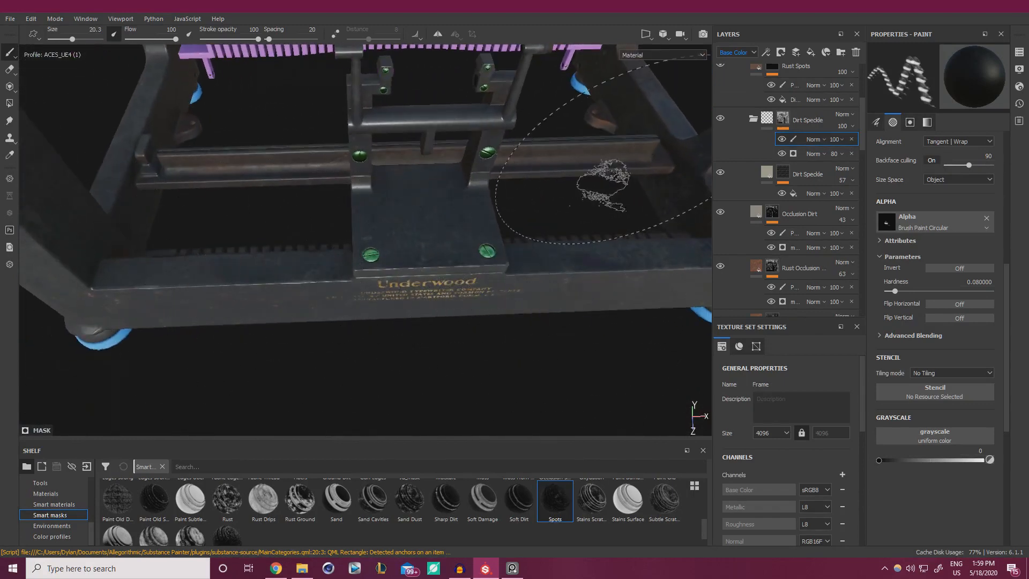
left_click_drag(499, 124, 426, 113, "alt")
key("f")
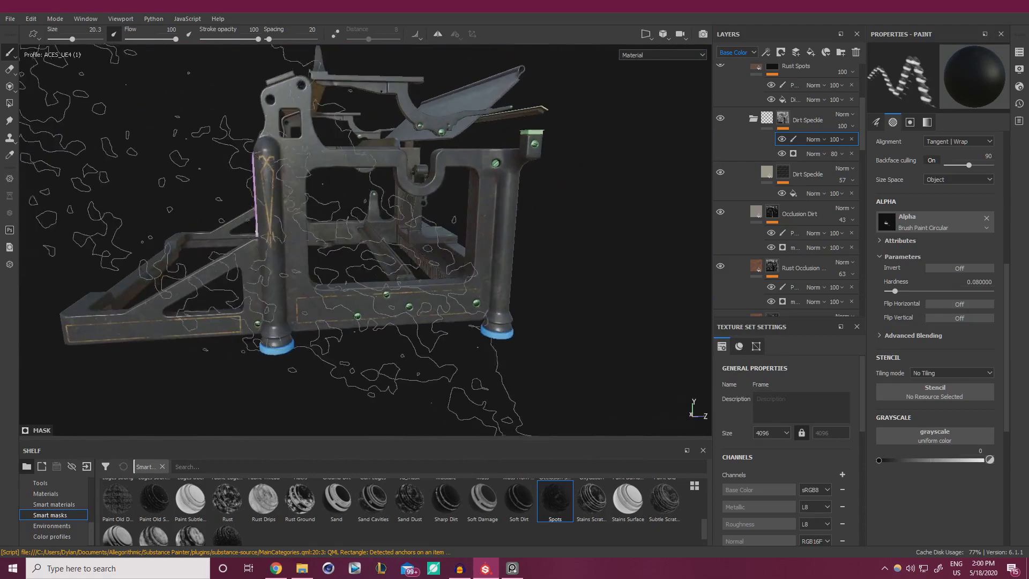
right_click_drag(0, 201, 131, 209)
mouse_move(303, 219)
right_mouse_down()
mouse_move(75, 236)
mouse_move(175, 239)
mouse_move(0, 247)
right_mouse_up()
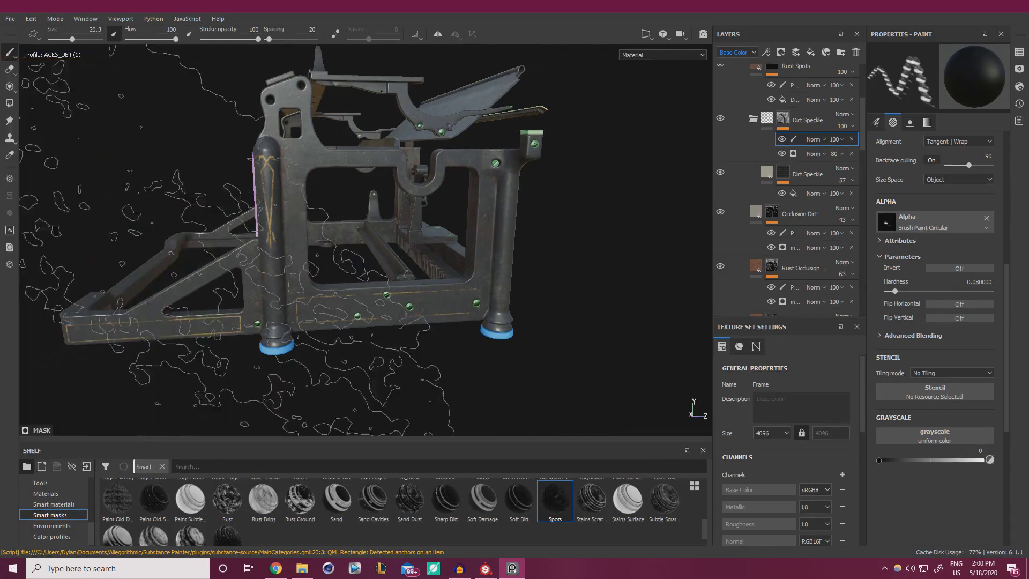
mouse_move(349, 279)
right_mouse_down("alt")
mouse_move(457, 268)
mouse_move(343, 252)
right_mouse_up("alt")
mouse_move(343, 252)
left_mouse_down("alt")
mouse_move(445, 242)
mouse_move(391, 237)
mouse_move(386, 248)
left_mouse_up("alt")
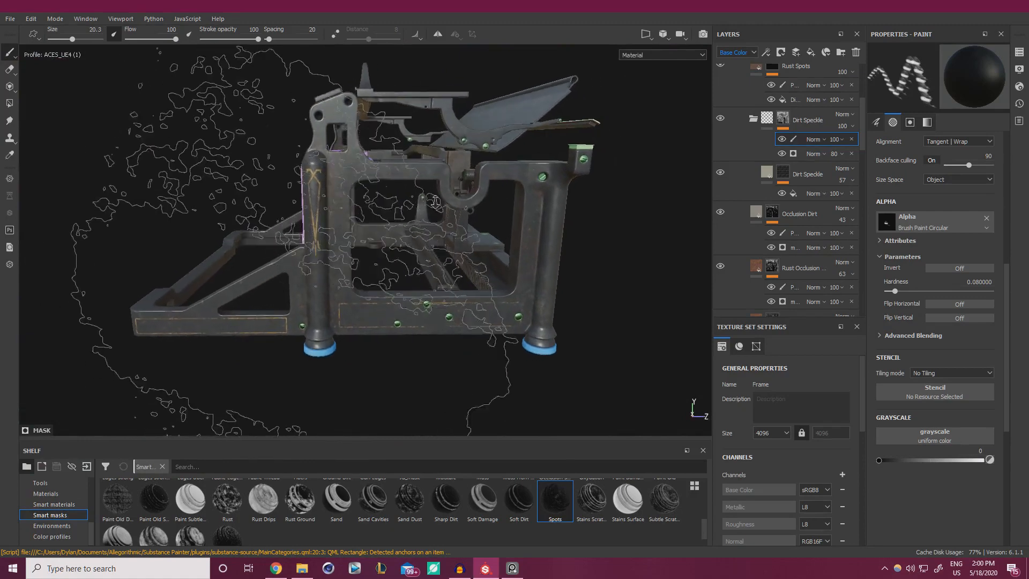
right_click_drag(343, 250, 394, 244, "alt")
right_click_drag(457, 215, 458, 212, "ctrl")
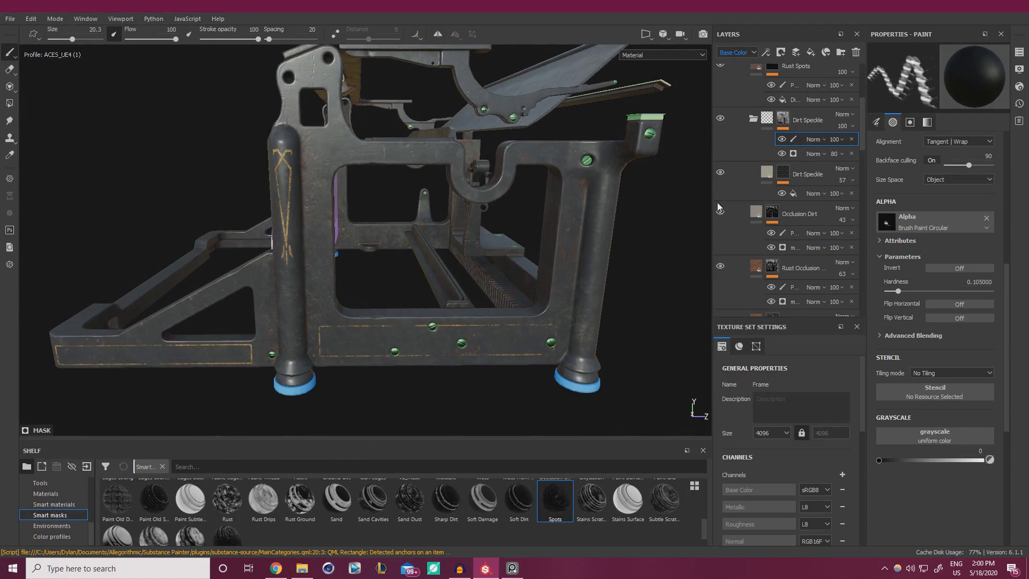
scroll(723, 161, "up", 1)
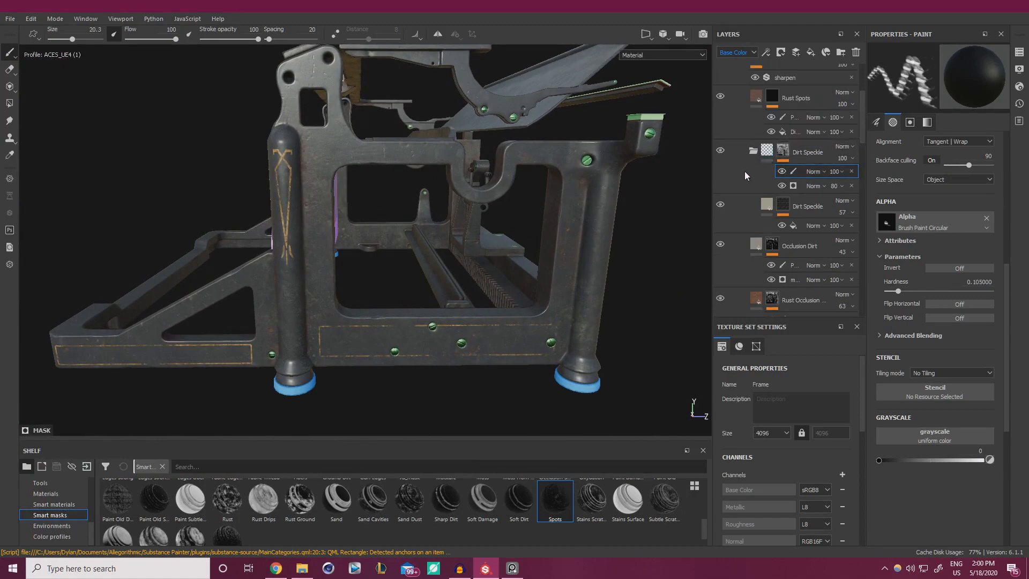
right_click_drag(0, 332, 0, 297)
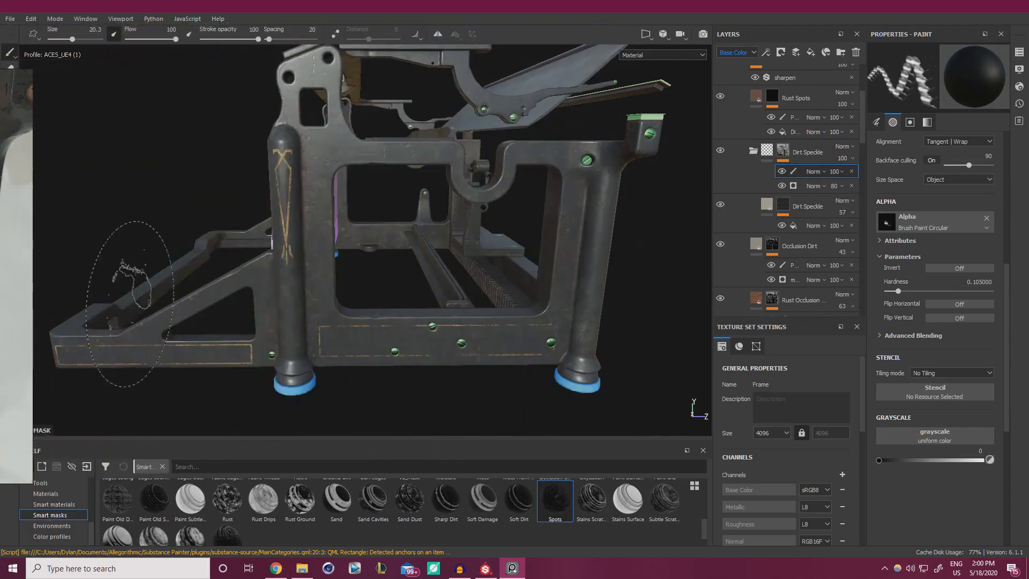
Duplicate the Dirt Speckle fill layer and place the copy above the Dirt Speckle folder, outside its mask.
left_click(813, 211)
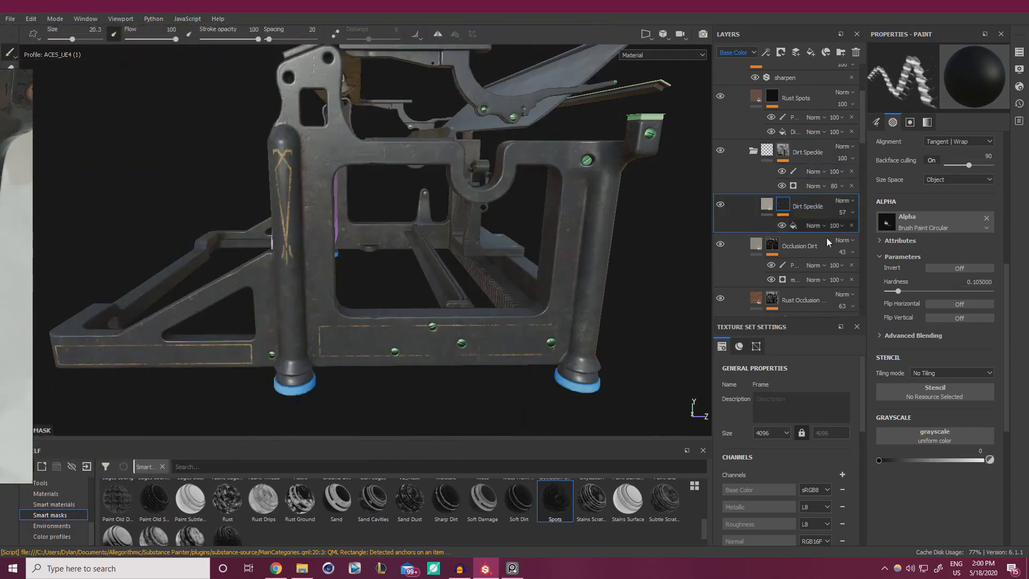
right_click(809, 208)
left_click(799, 210)
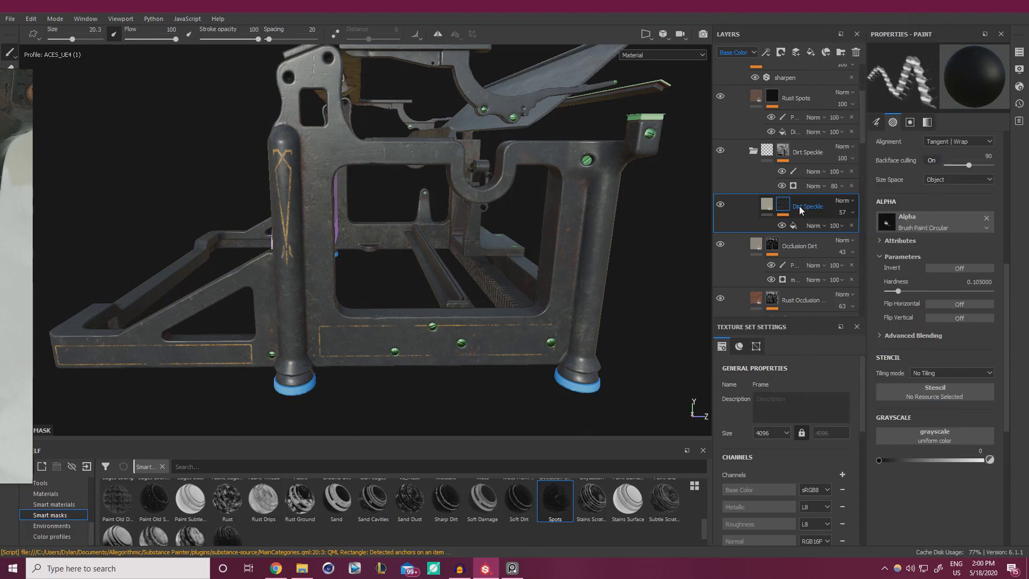
key("ctrl+d")
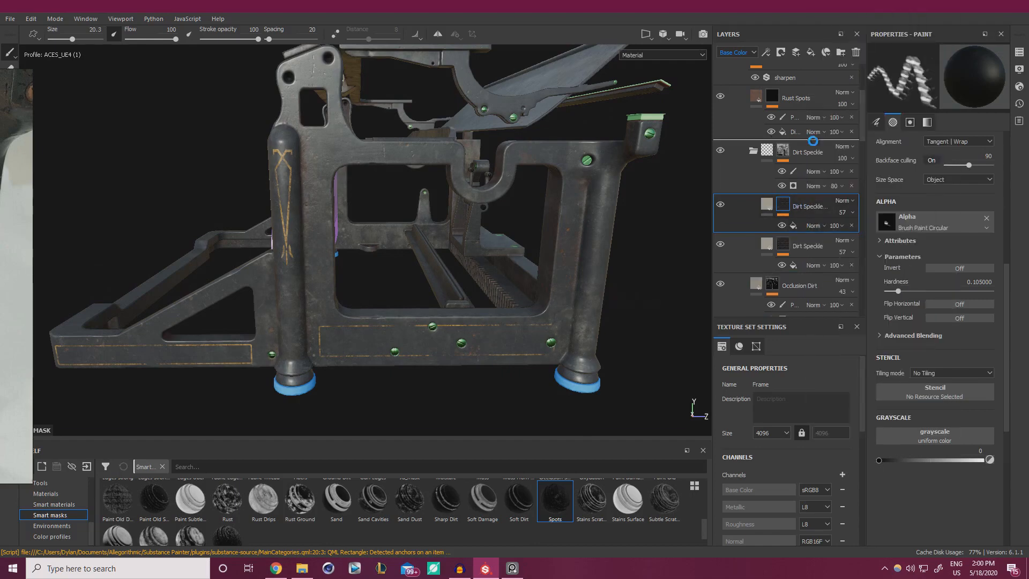
left_click_drag(814, 141, 761, 171)
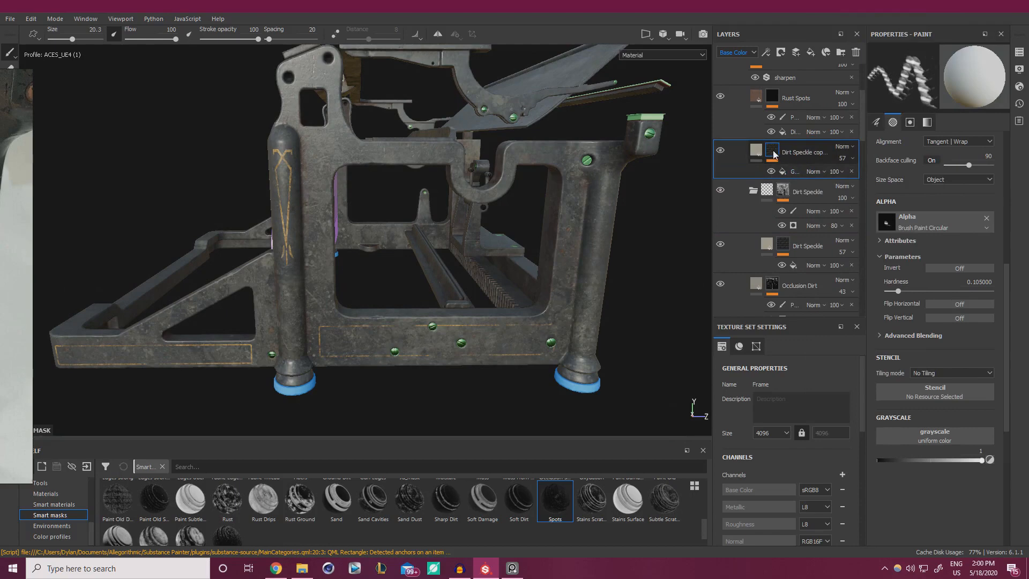
Replace the grayscale texture in the Dirt Speckle copy's mask fill with Grunge Map 013.
left_click(791, 173)
left_click(946, 229)
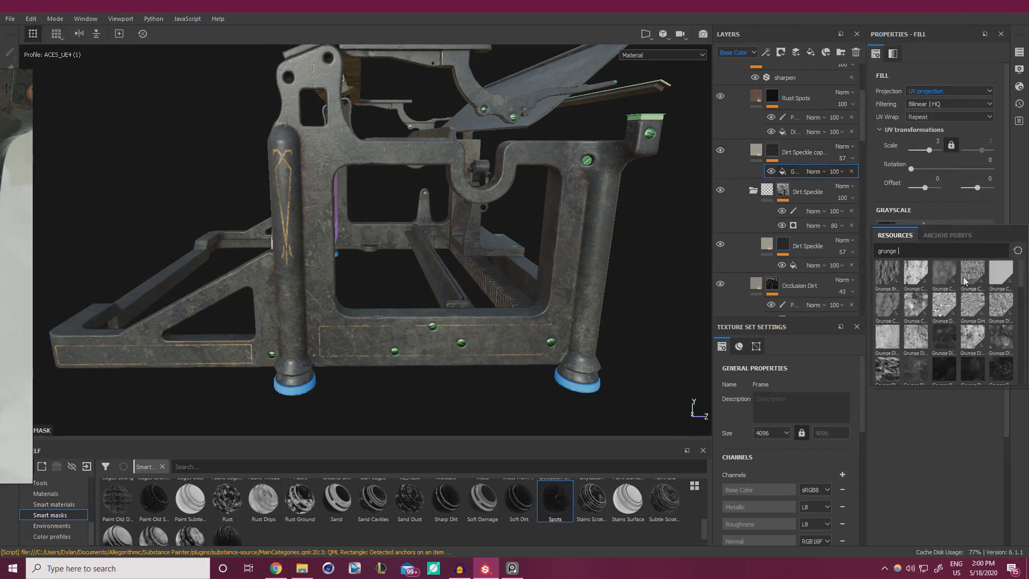
mouse_move(949, 288)
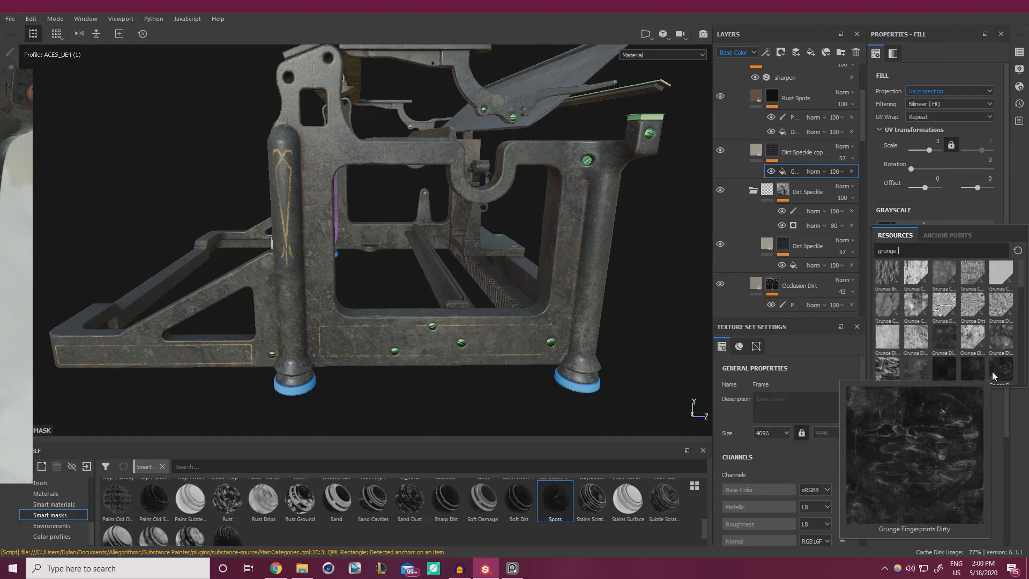
mouse_move(914, 378)
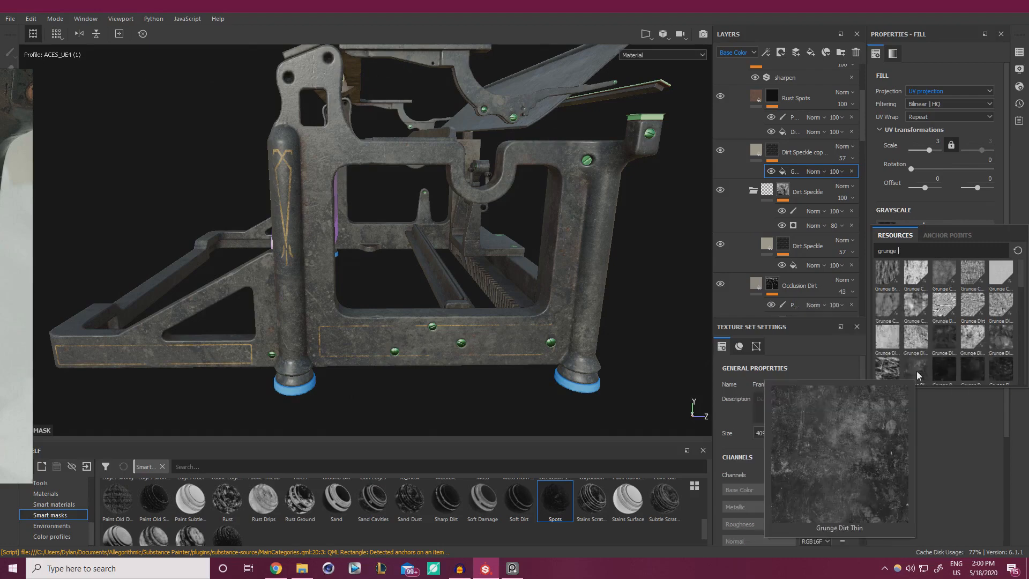
scroll(917, 371, "down", 3)
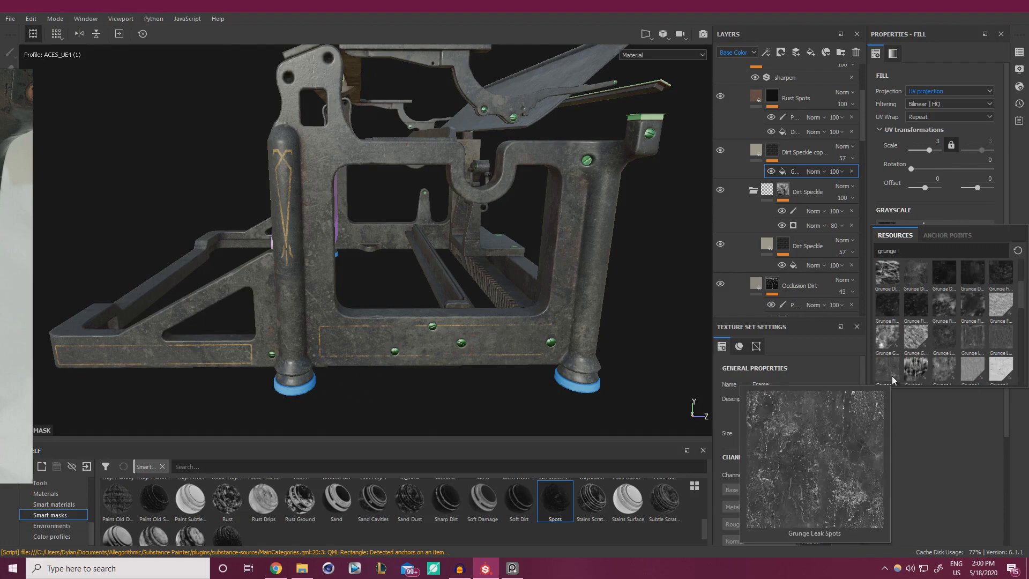
mouse_move(894, 343)
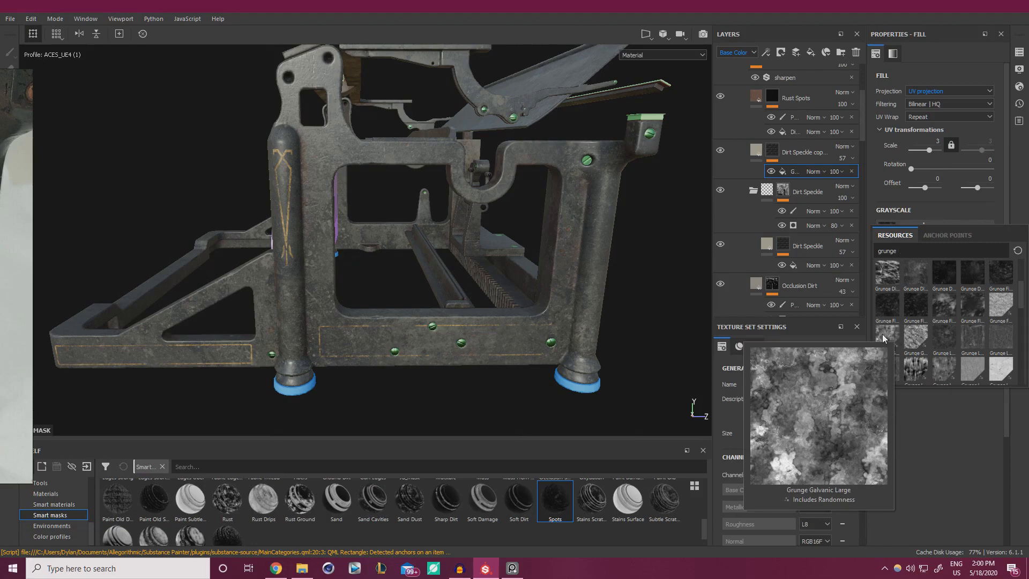
mouse_move(981, 339)
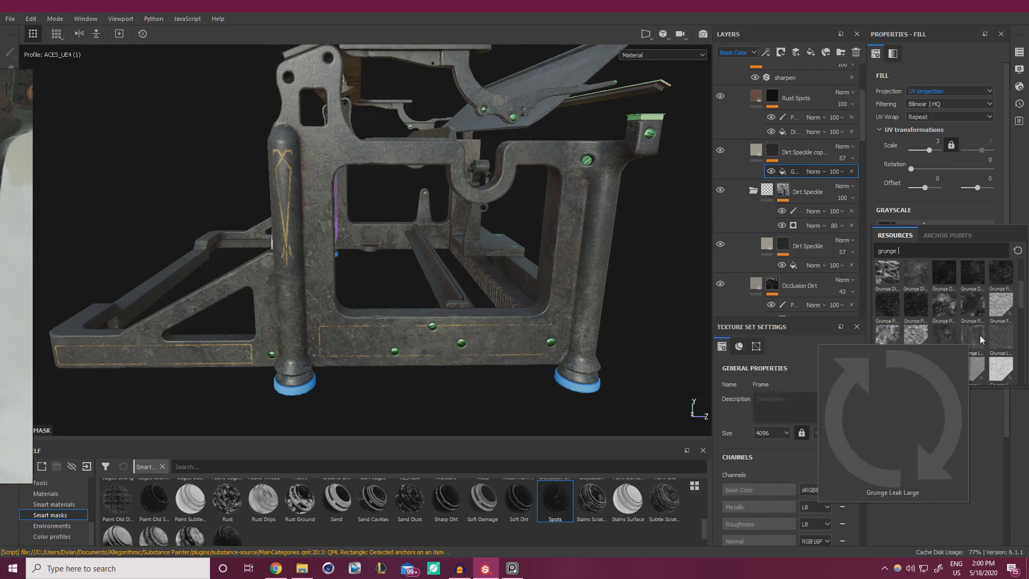
scroll(997, 336, "down", 3)
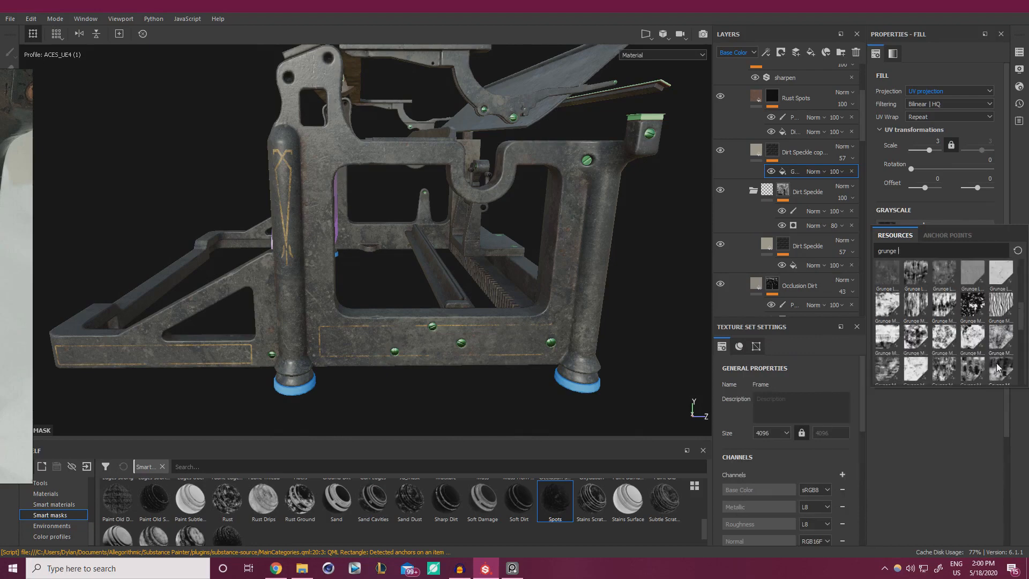
scroll(1002, 369, "down", 3)
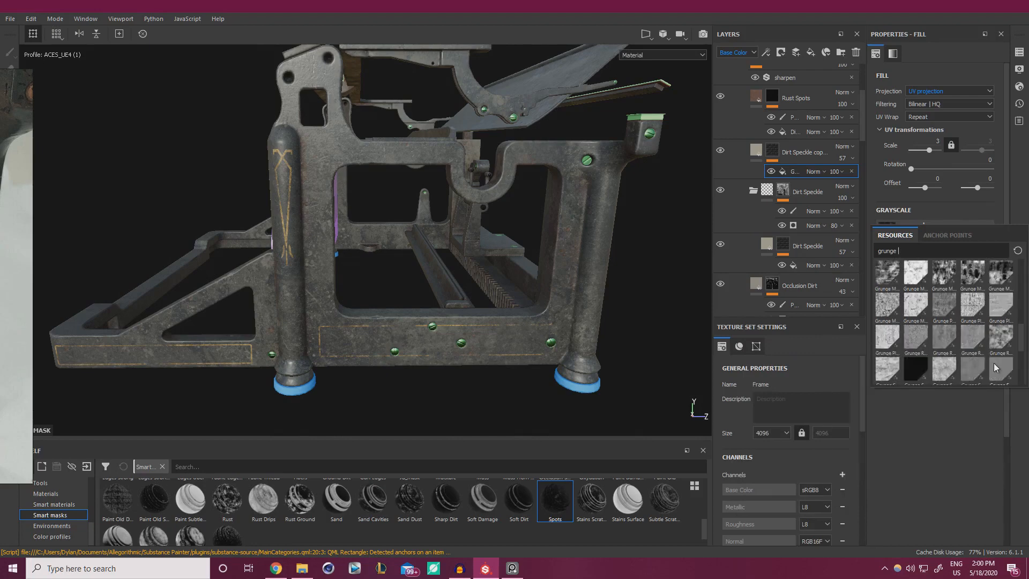
mouse_move(1006, 275)
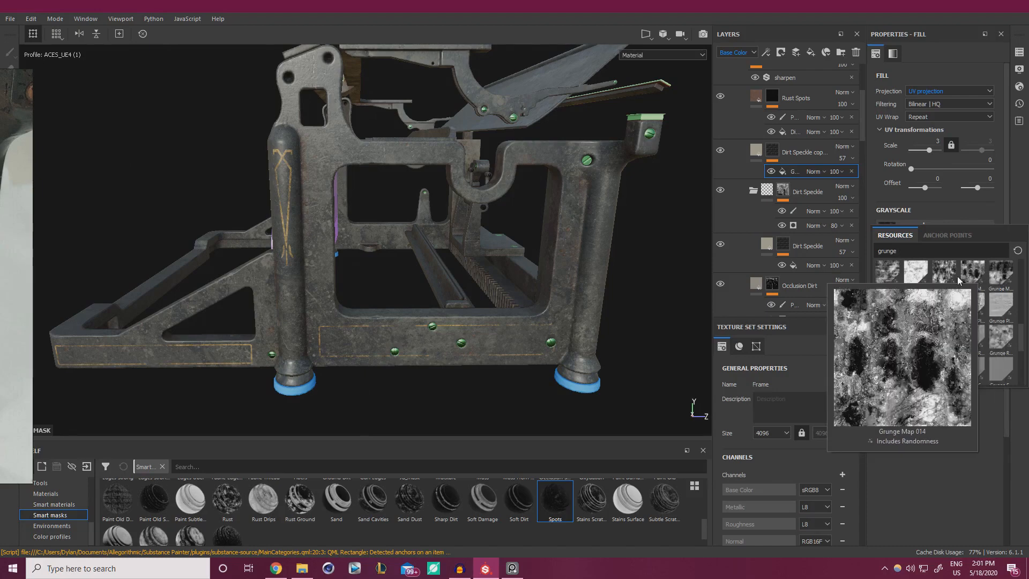
mouse_move(948, 279)
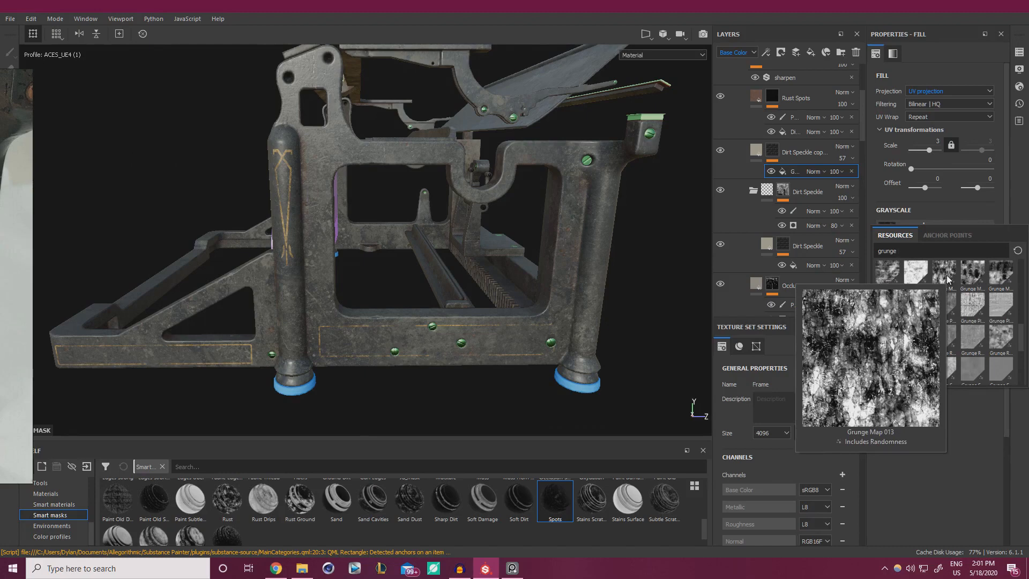
left_click(947, 279)
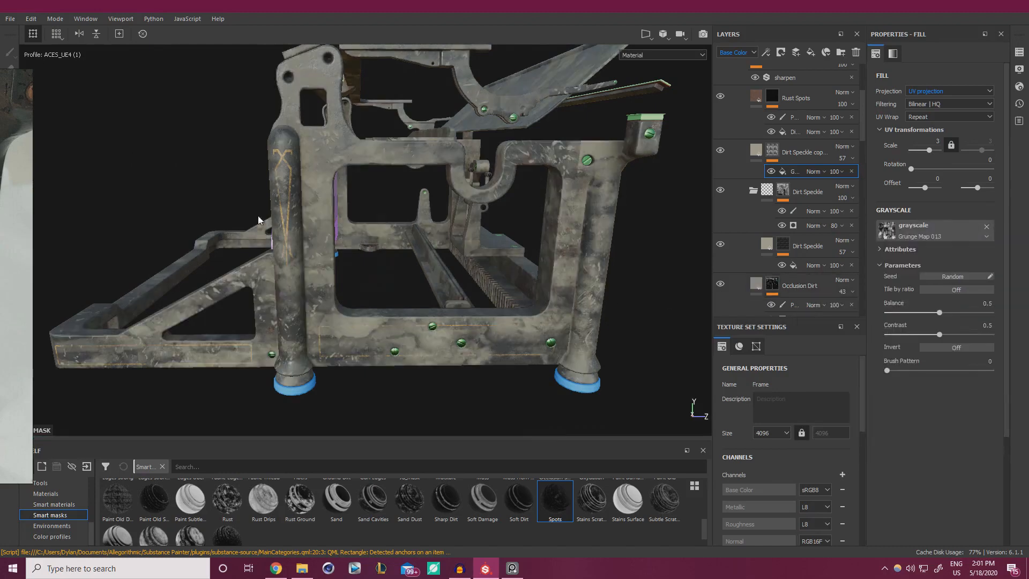
Set the Dirt Speckle copy's Grunge Map 013 mask fill to scale 10, rotation 90, balance 0.3 and contrast 0.02.
left_click(938, 140)
key("Return")
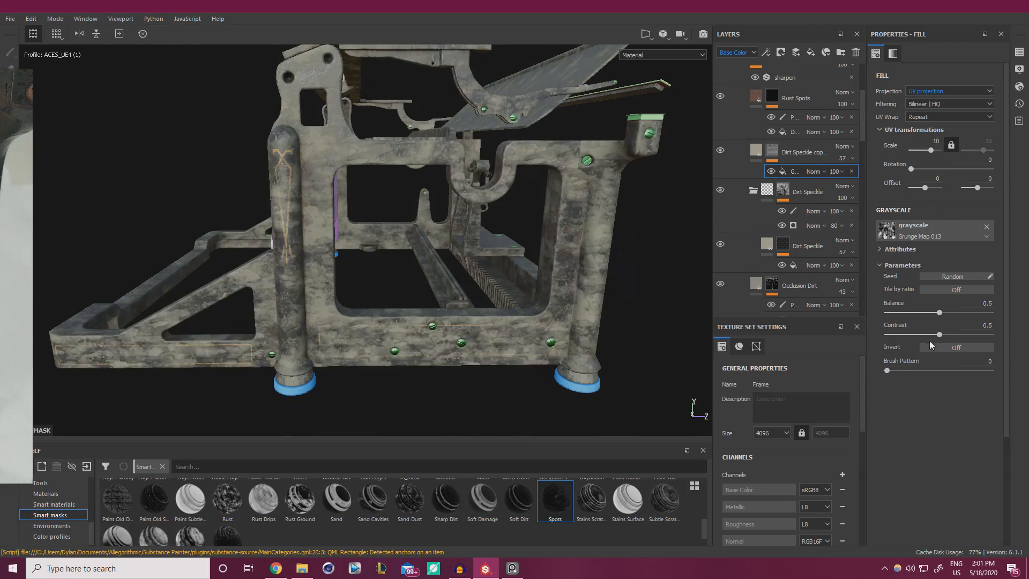
mouse_move(939, 313)
left_mouse_down()
mouse_move(918, 317)
mouse_move(912, 335)
mouse_move(879, 335)
left_mouse_up()
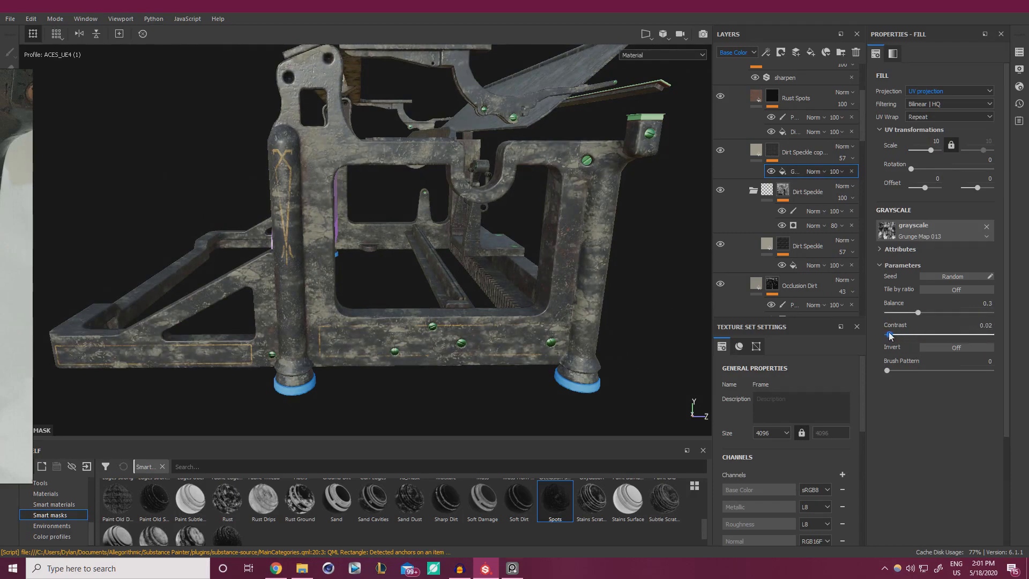
mouse_move(887, 371)
left_mouse_down()
mouse_move(940, 373)
mouse_move(855, 371)
left_mouse_up()
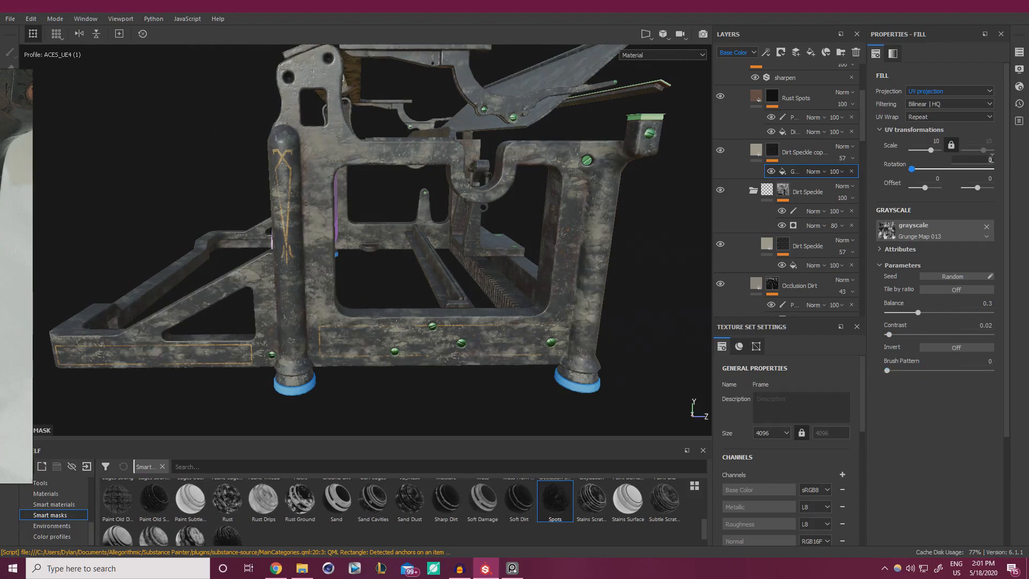
type("90")
key("Return")
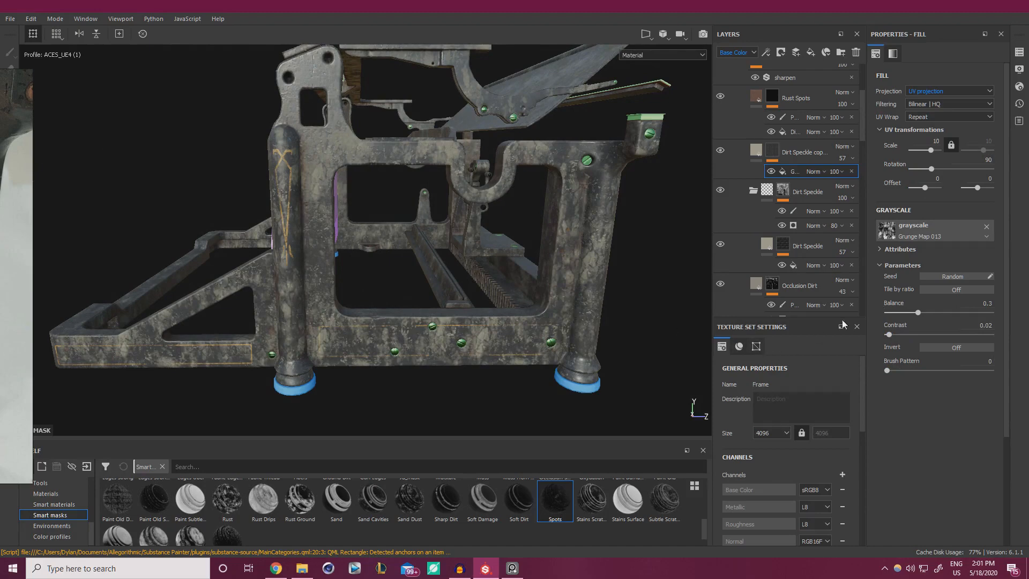
Change the grunge mask to balance 0.39 and contrast 0.36, and set the Dirt Speckle copy layer's opacity to 10.
left_click_drag(917, 314, 927, 313)
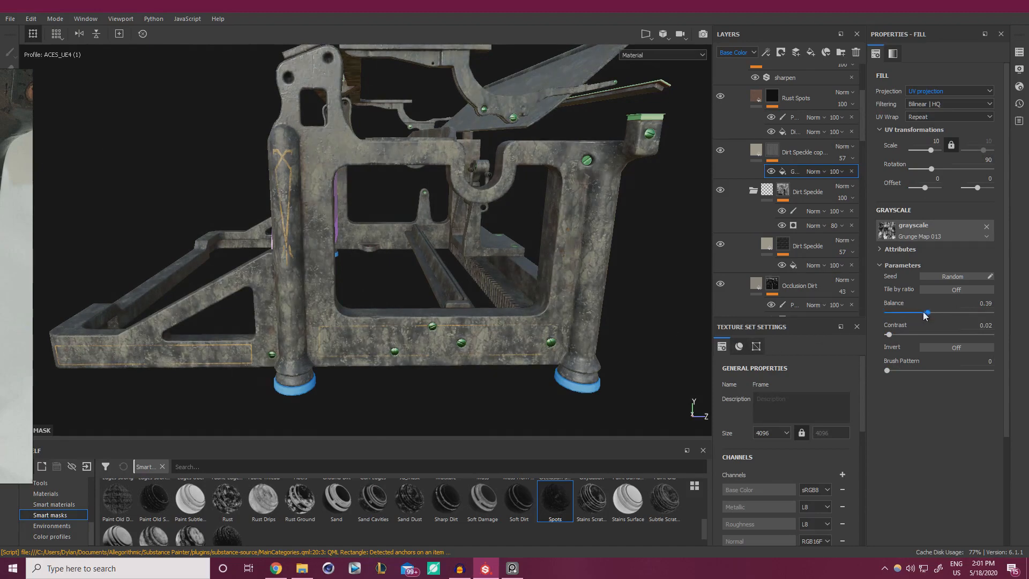
left_click(927, 334)
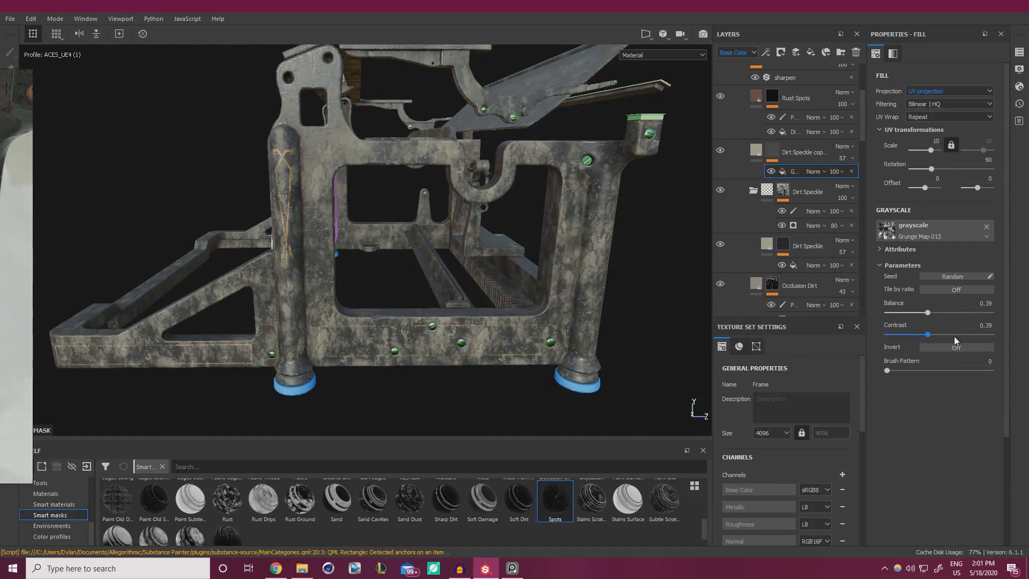
left_click(924, 334)
type("10")
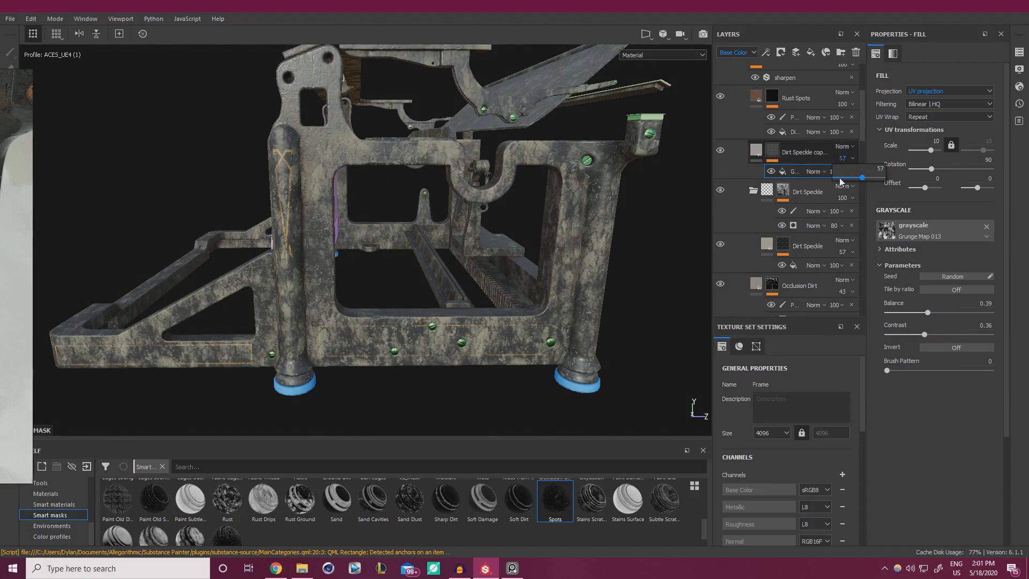
key("Return")
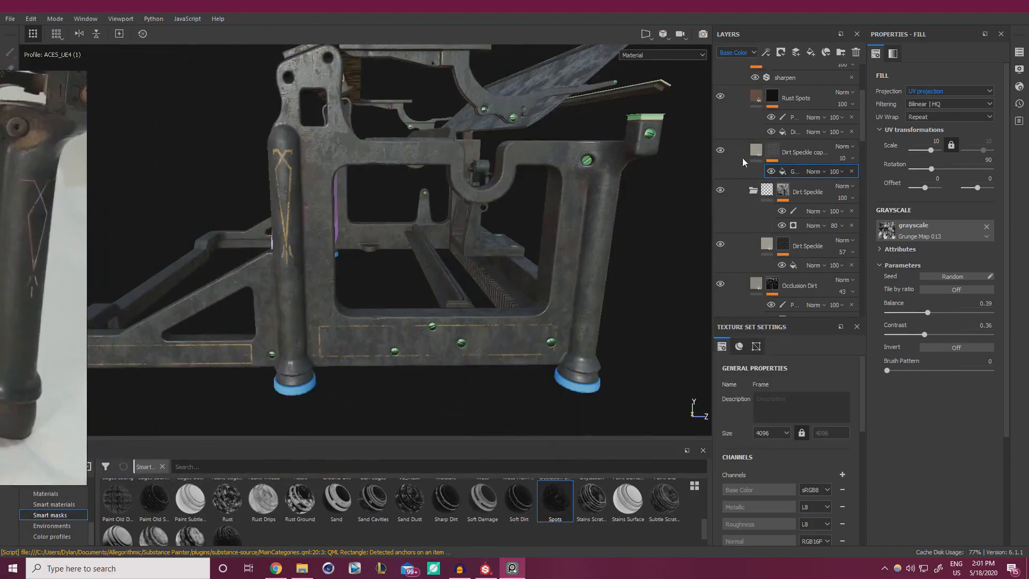
Rename the Dirt Speckle copy layer as Dirt Blobs.
left_click(788, 154)
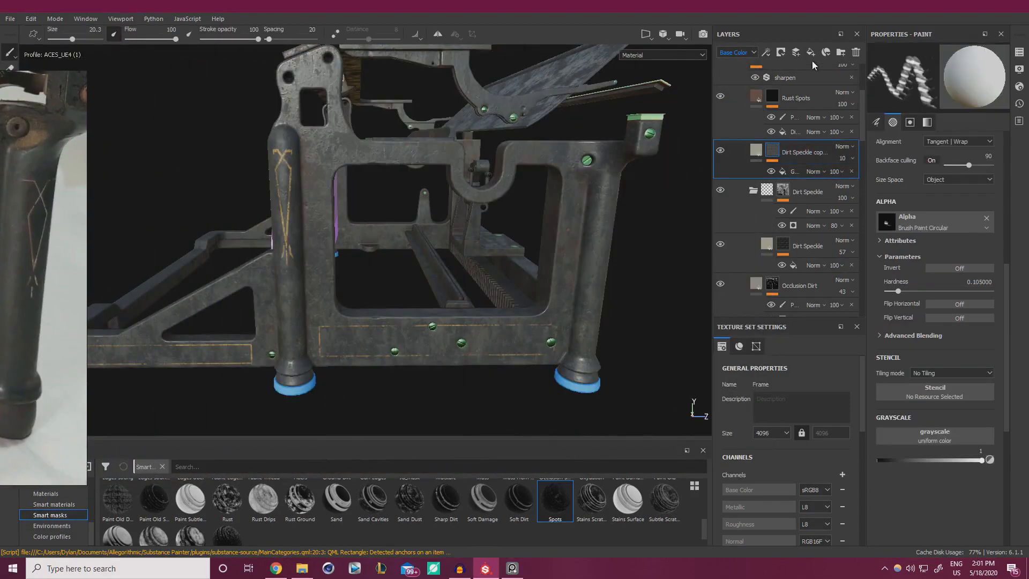
double_click(818, 152)
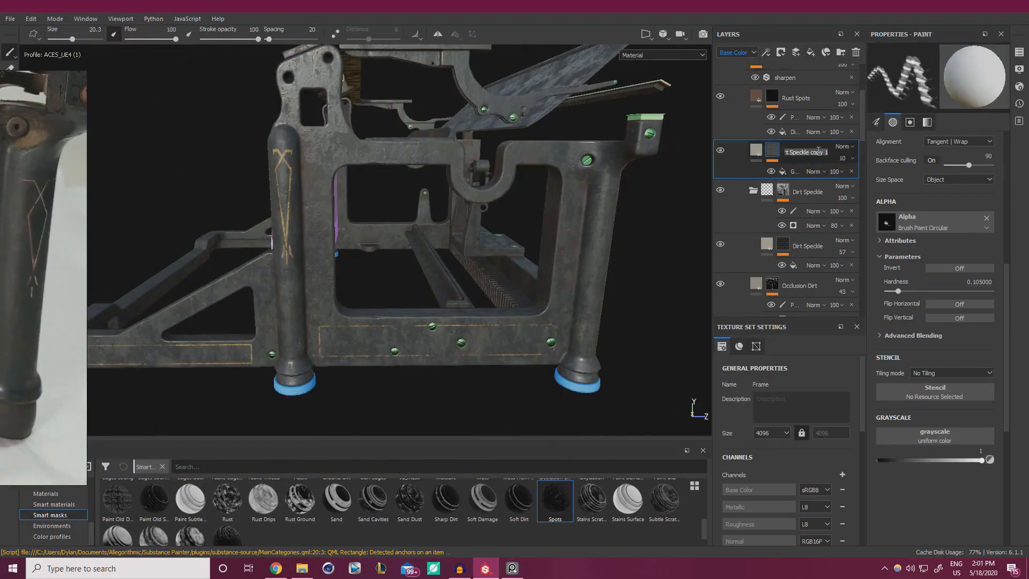
type("Dirt Blobs")
key("Return")
Create a folder above the Dirt Blobs layer, put the layer inside it, and name the folder Dirt Blobs.
left_click(841, 52)
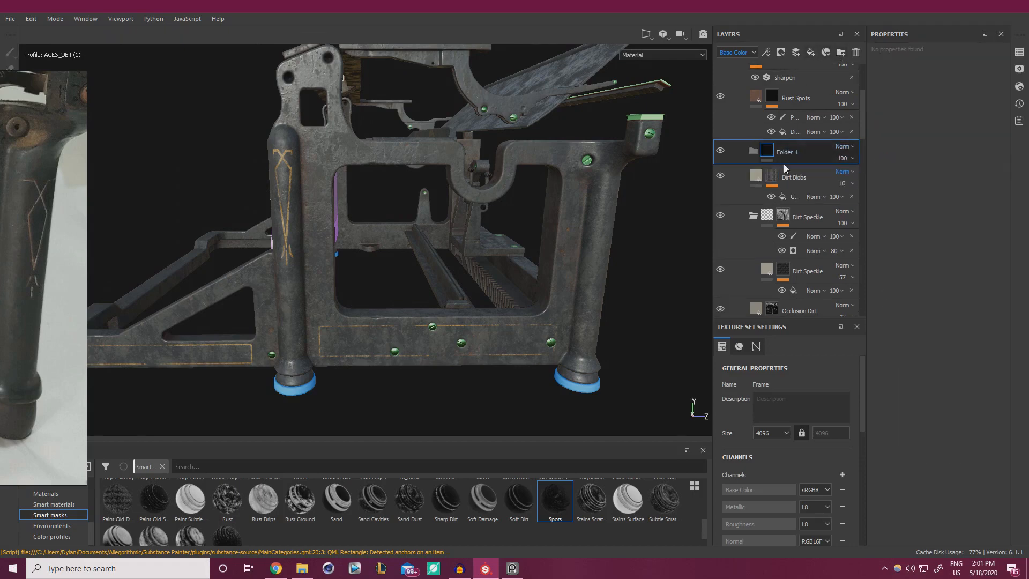
left_click(790, 177)
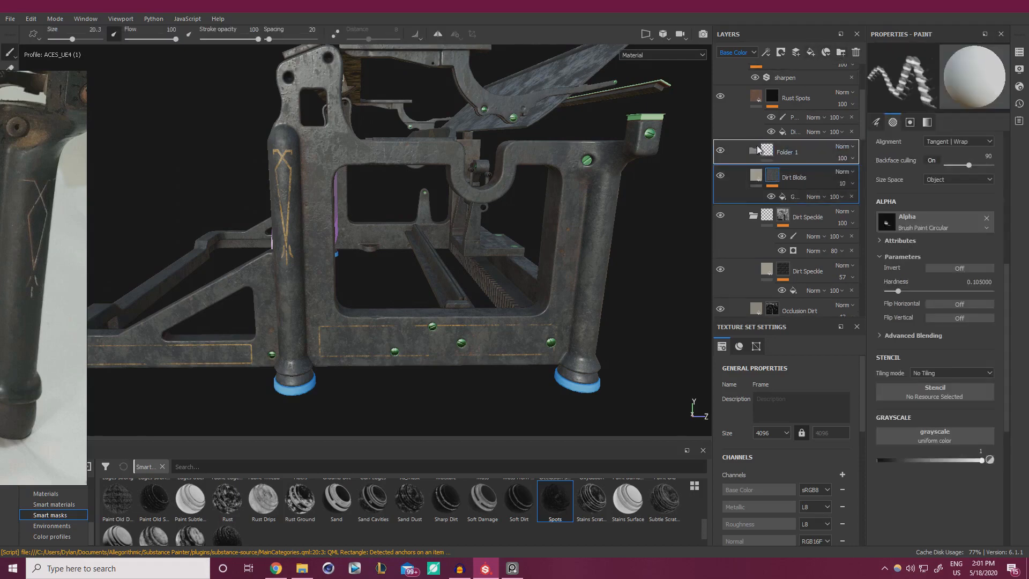
double_click(789, 152)
type("Bl")
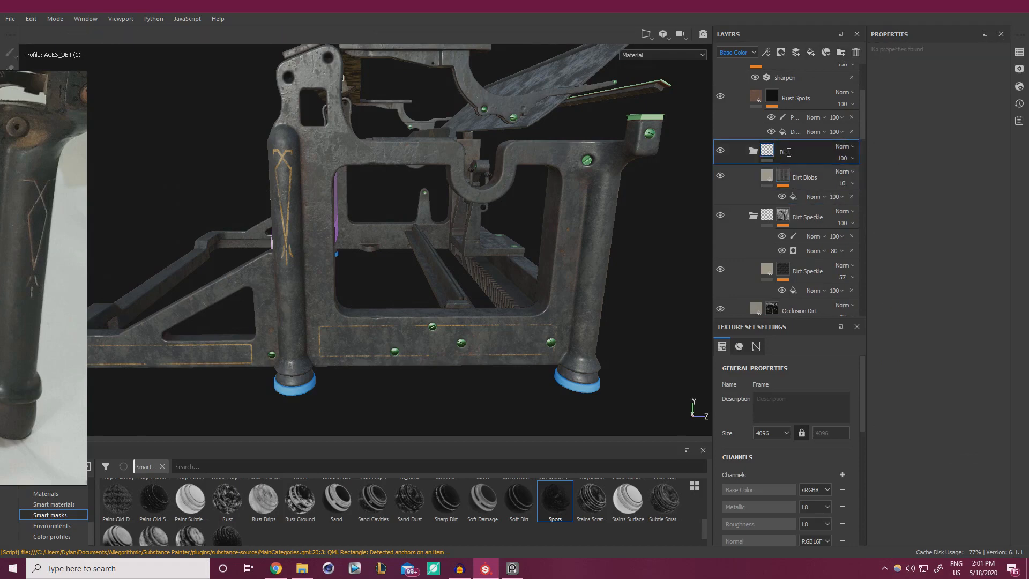
type("irt Blobs")
key("Return")
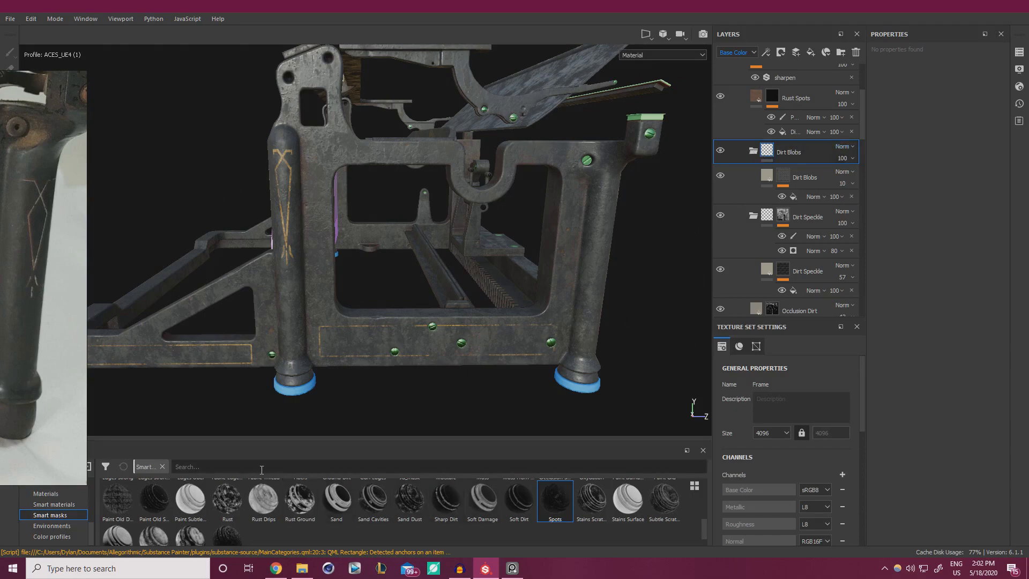
Apply the Surface Worn smart mask to the Dirt Blobs folder, with global balance 0.66 and global contrast 0.41.
type("surf")
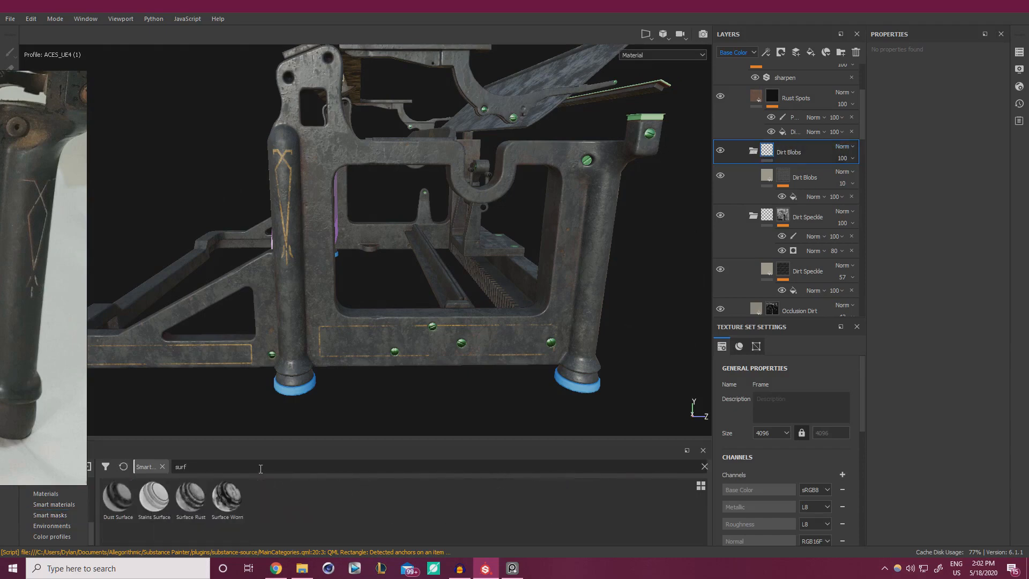
left_click(234, 502)
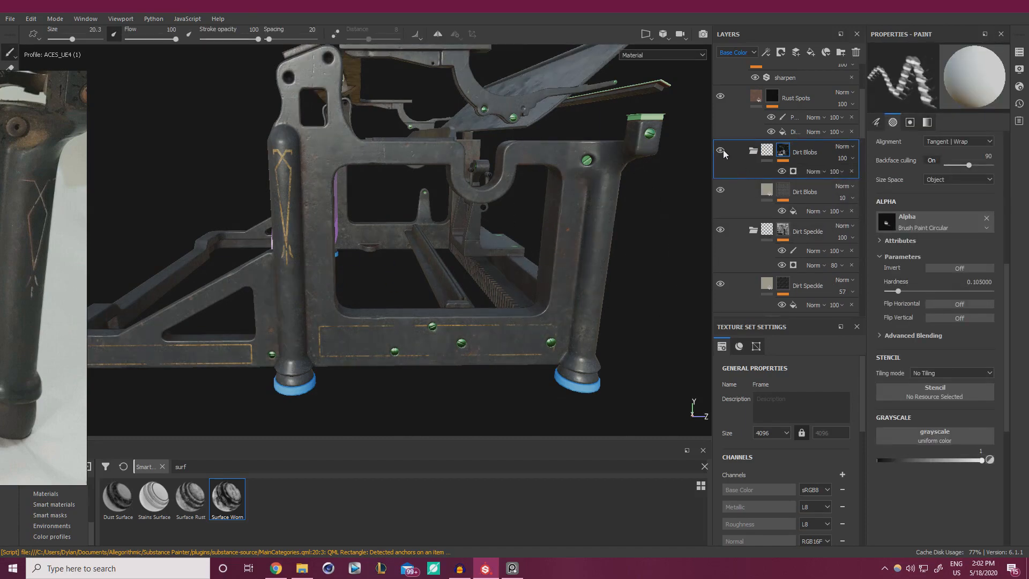
left_click(828, 172)
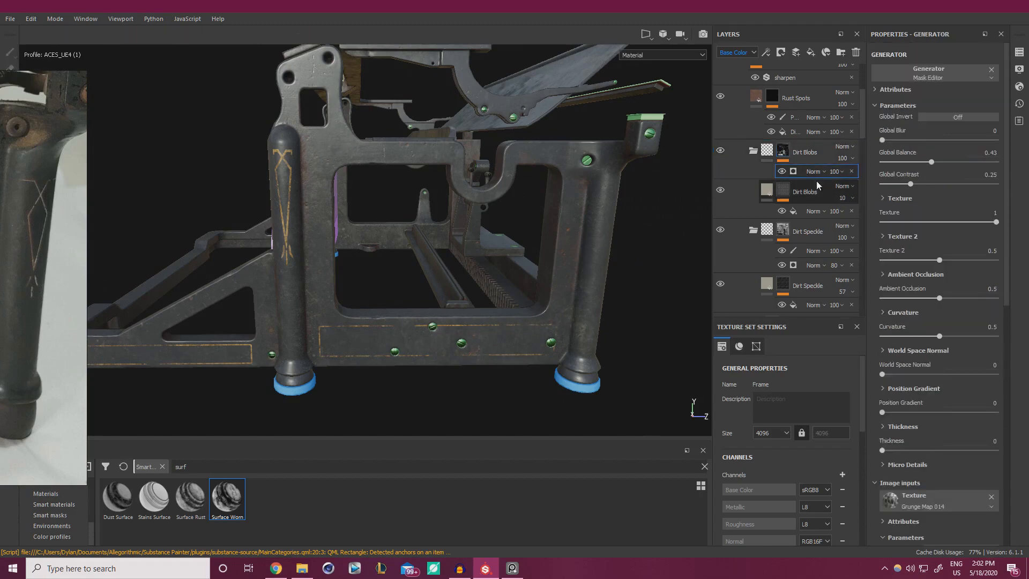
left_click(958, 162)
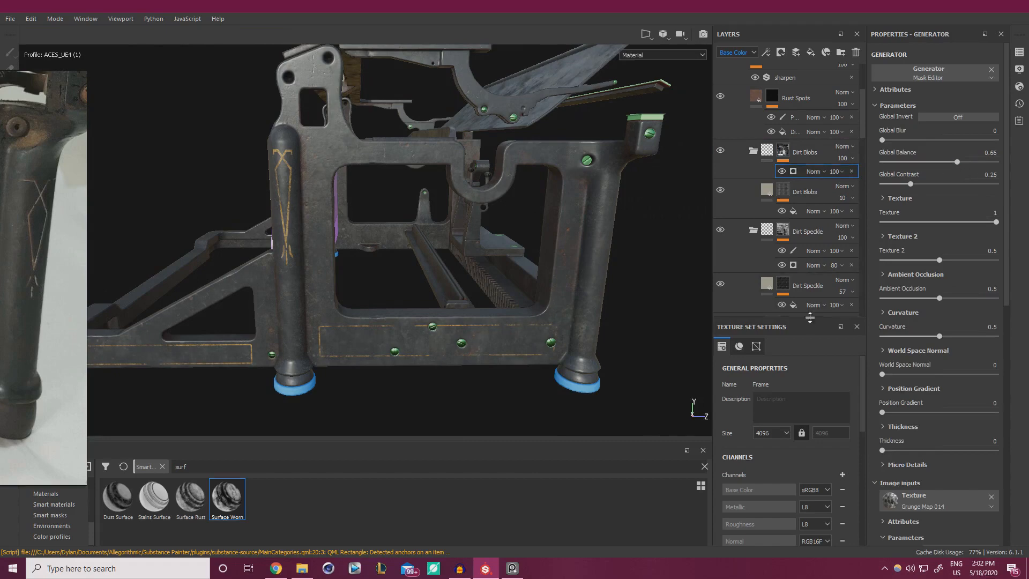
left_click(929, 184)
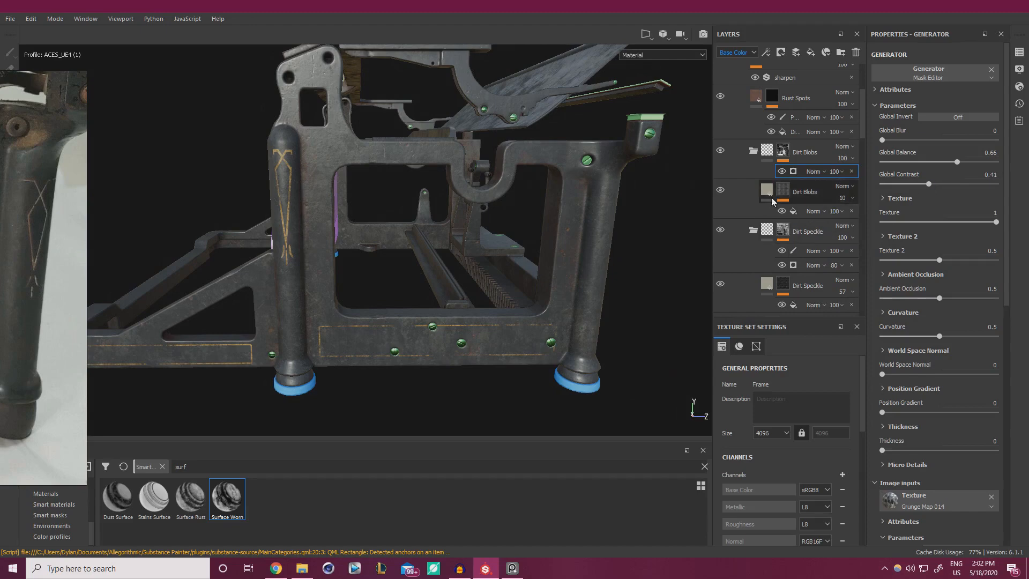
Set the Dirt Blobs layer's grunge mask scale to 3 and its layer opacity to 29.
left_click(783, 192)
left_click(794, 211)
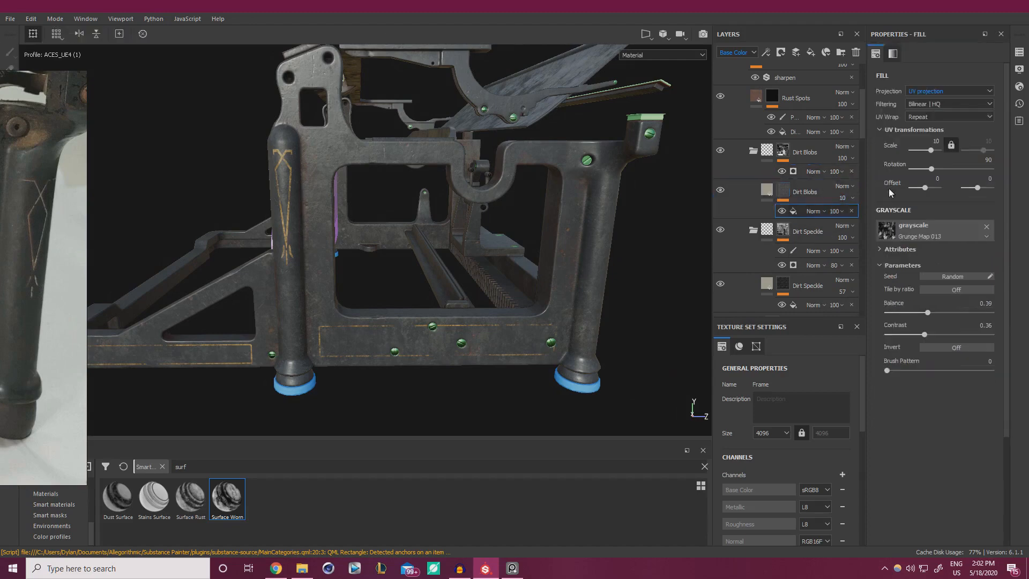
double_click(936, 142)
type("5")
key("Return")
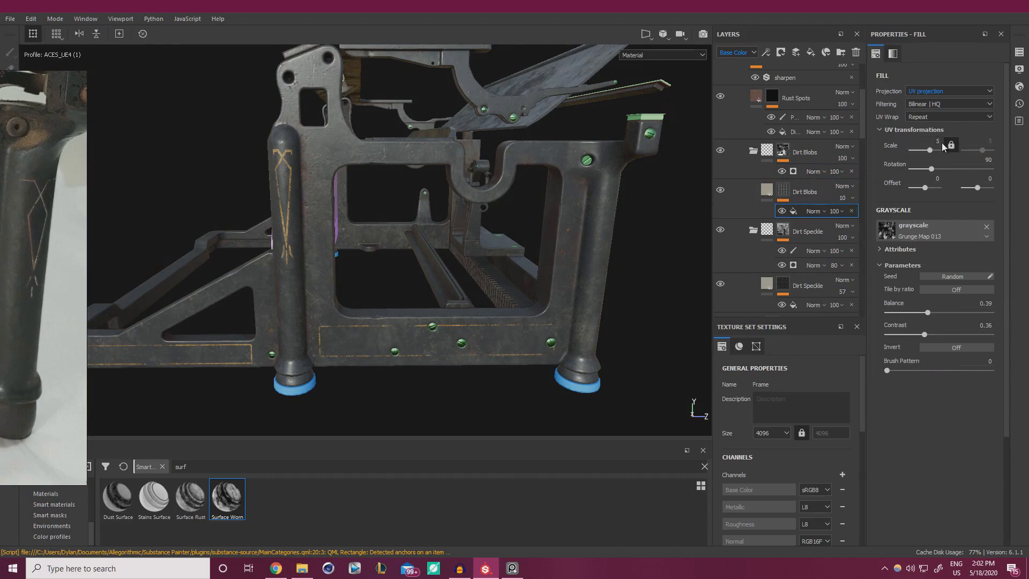
type("3")
key("Return")
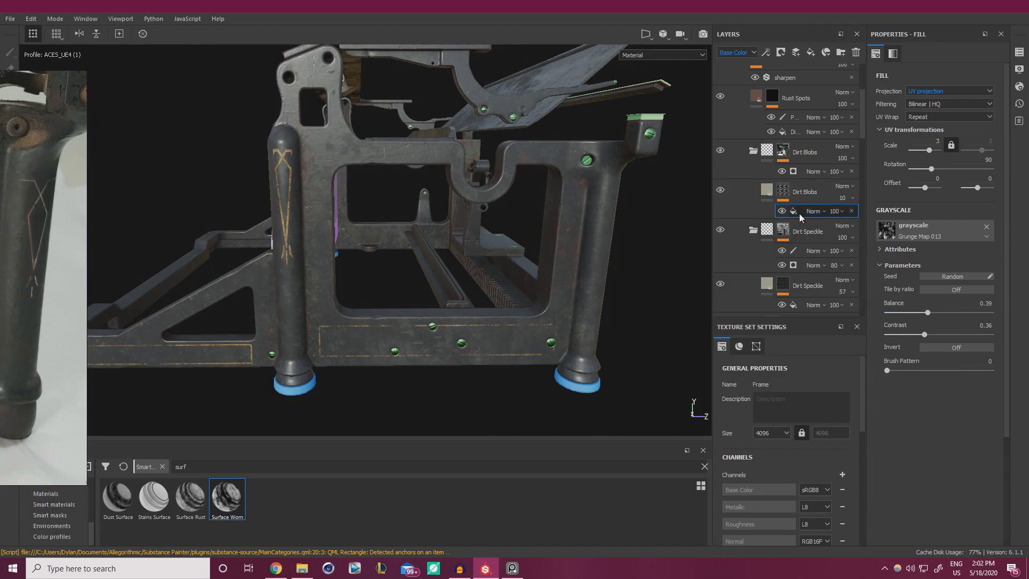
left_click(783, 193)
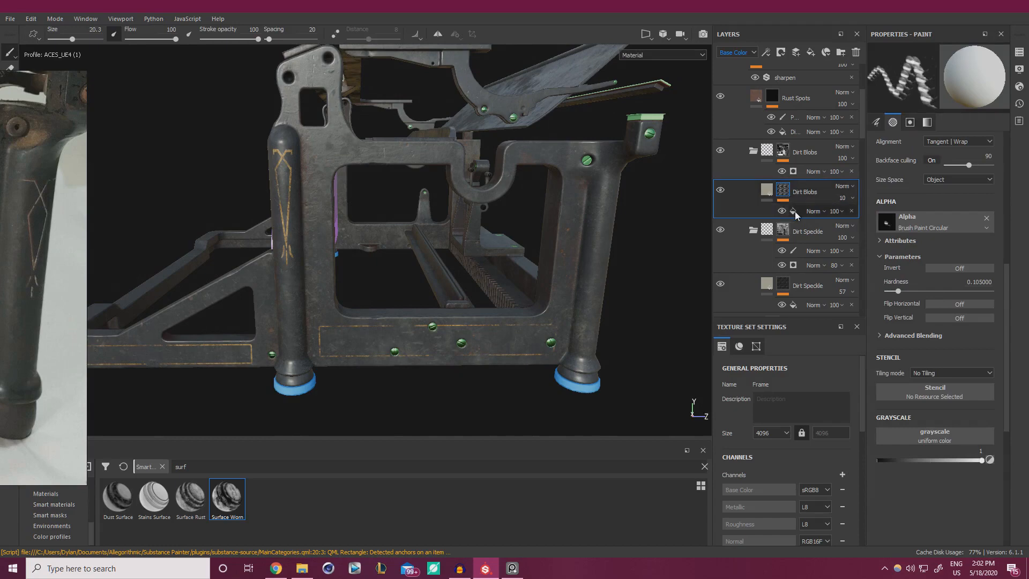
left_click(846, 199)
left_click(849, 218)
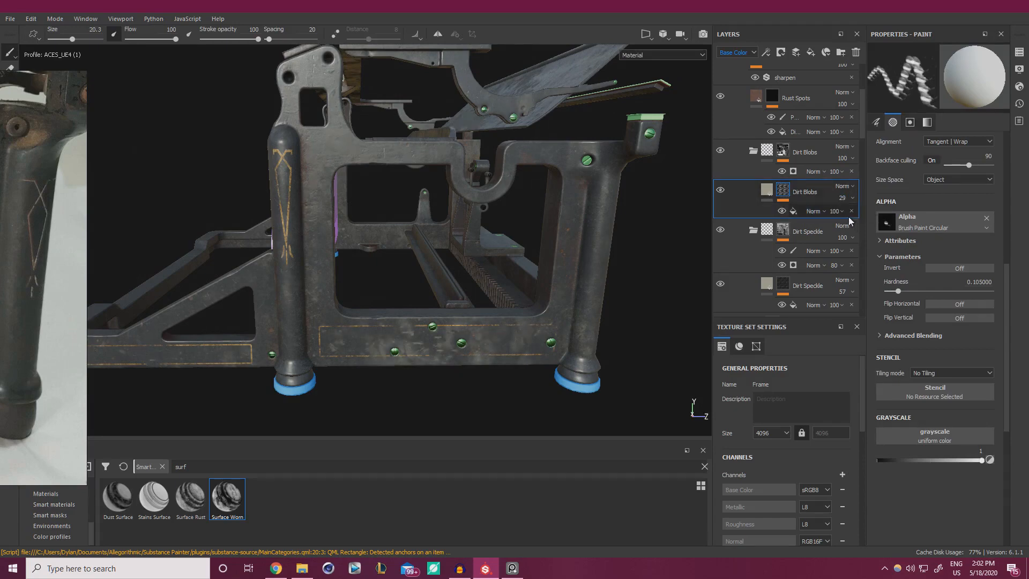
Darken the Dirt Blobs fill's base color to a value of 0.138 and make it a more saturated brown.
right_click_drag(471, 325, 541, 423, "alt")
middle_click_drag(541, 424, 541, 268, "alt")
right_click_drag(541, 268, 600, 343, "alt")
left_click_drag(558, 301, 480, 255, "alt")
right_click_drag(477, 251, 429, 255, "ctrl")
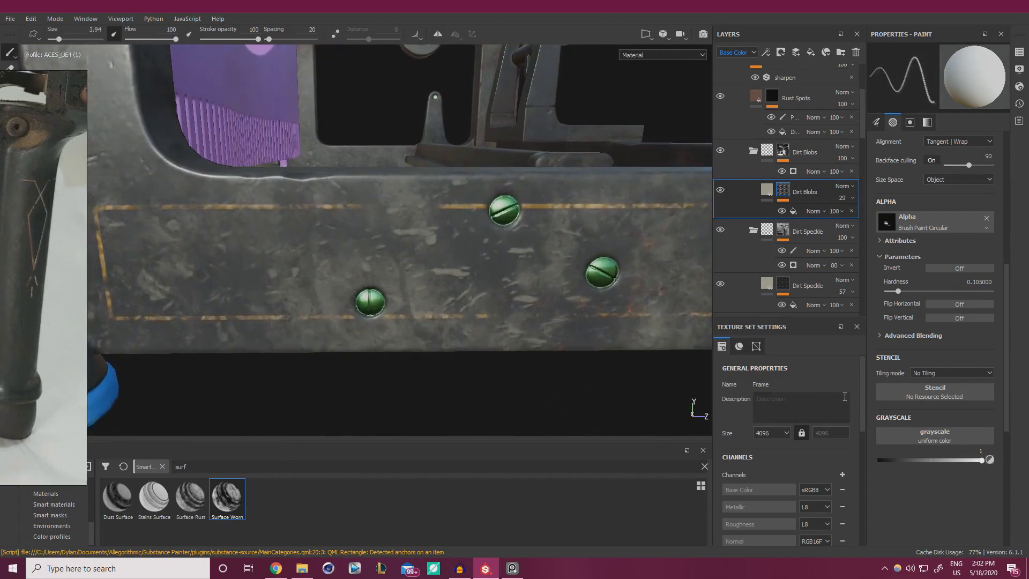
left_click(767, 189)
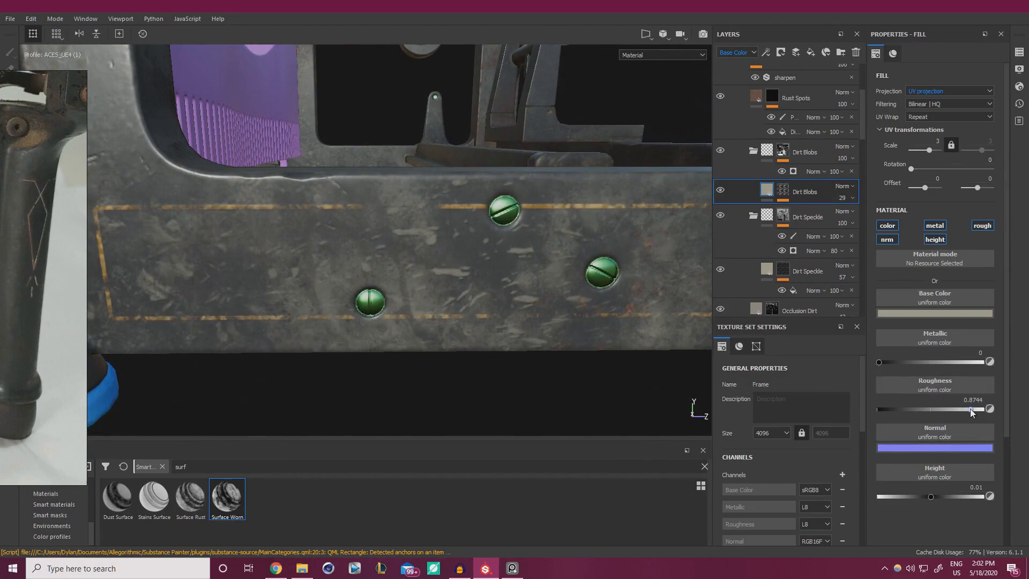
left_click_drag(489, 295, 550, 301, "alt")
left_click(900, 314)
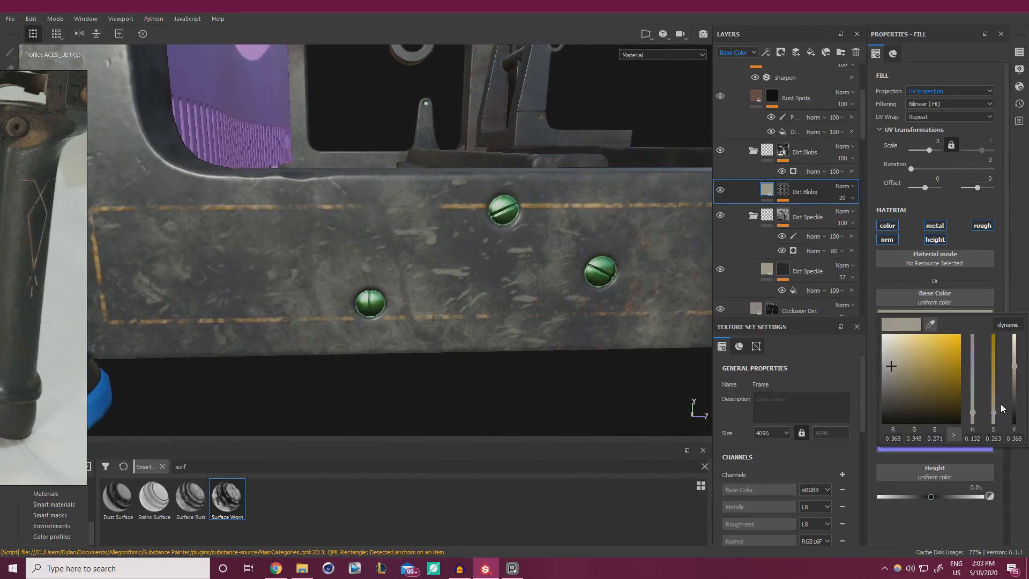
left_click(1015, 390)
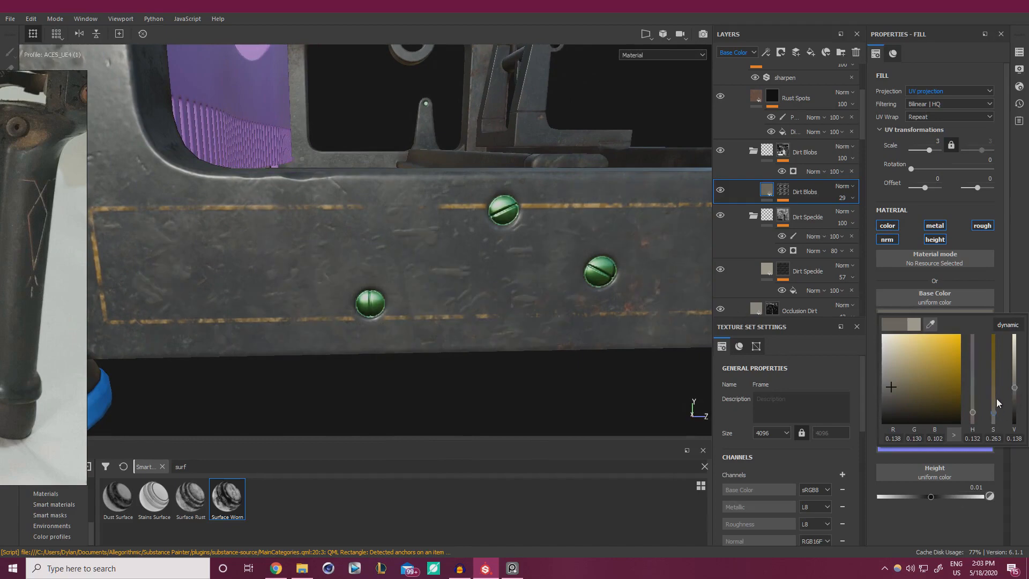
left_click_drag(996, 398, 993, 392)
left_click(974, 413)
left_click_drag(519, 298, 398, 279, "alt")
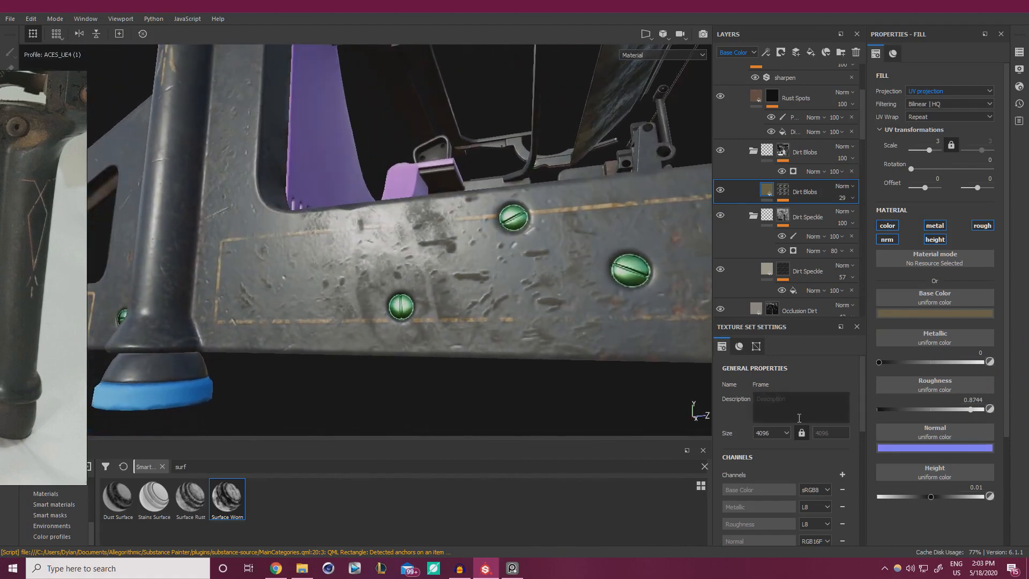
Set the Dirt Blobs fill's height to 0.005 and its first UV offset to about 0.58.
double_click(983, 486)
type("05")
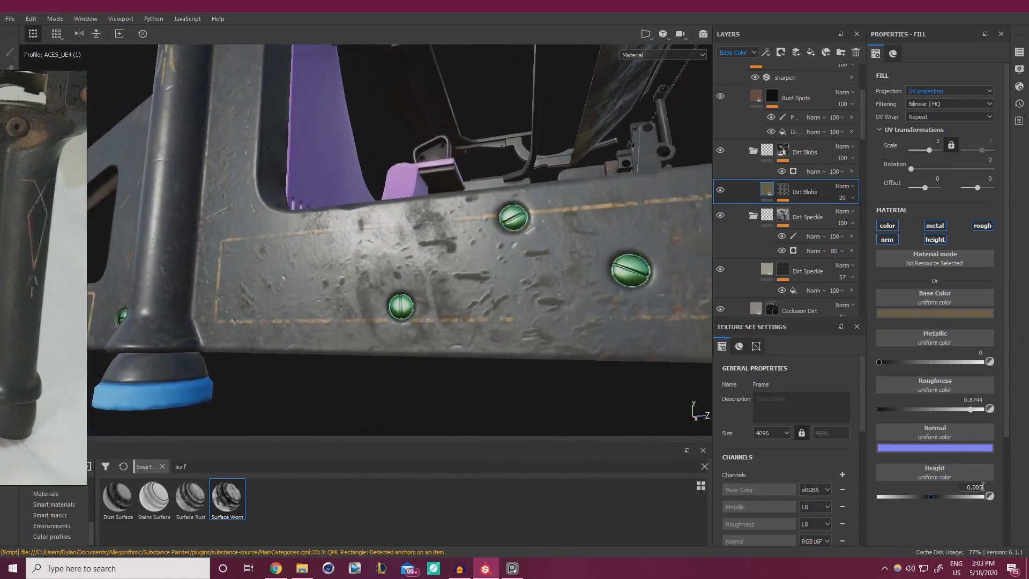
left_click_drag(421, 332, 439, 344, "alt")
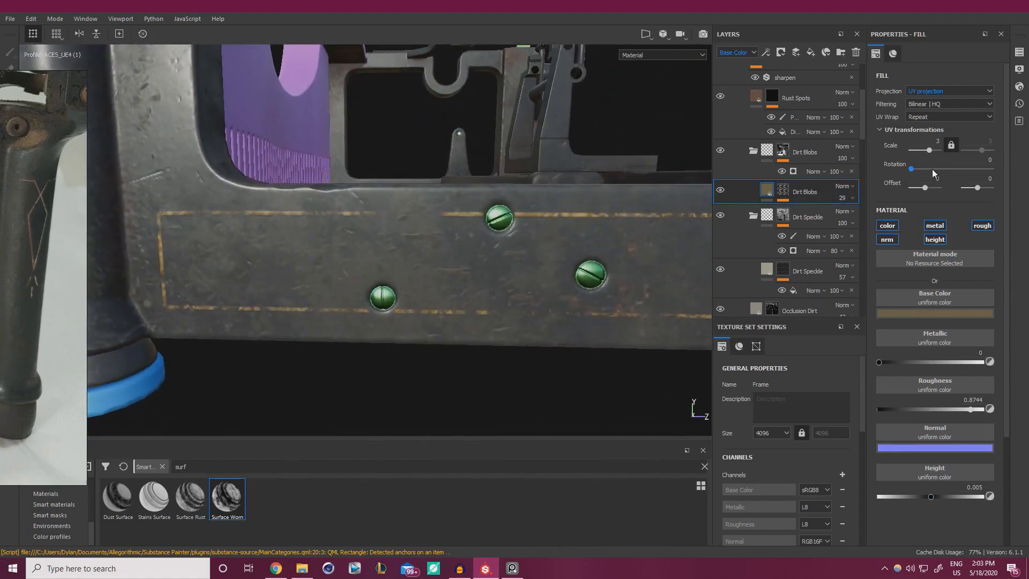
left_click_drag(925, 187, 916, 188)
Set the Dirt Blobs grunge mask's scale to 1 and check the larger blobs across the frame's side.
left_click(783, 190)
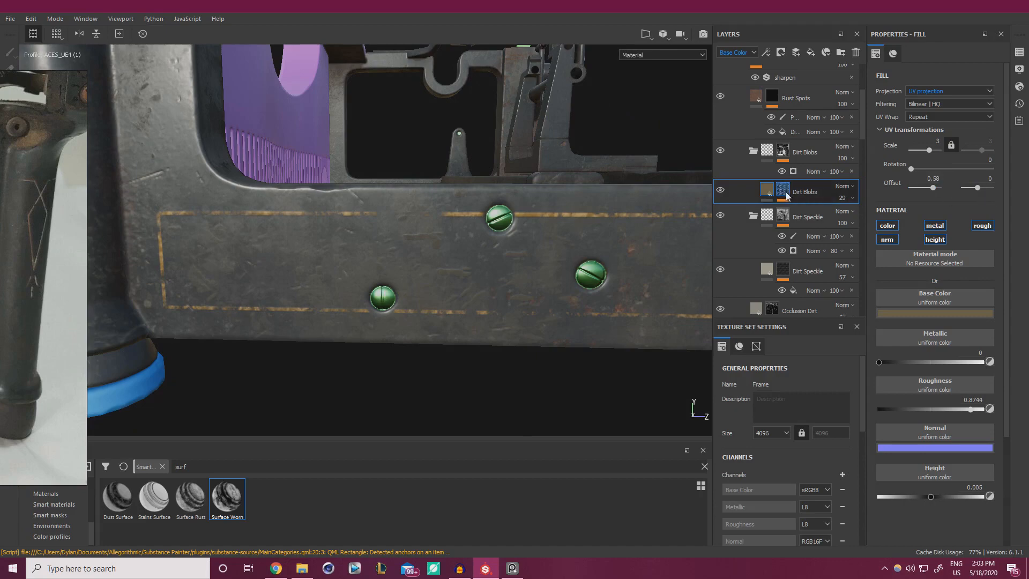
left_click(796, 213)
left_click(937, 142)
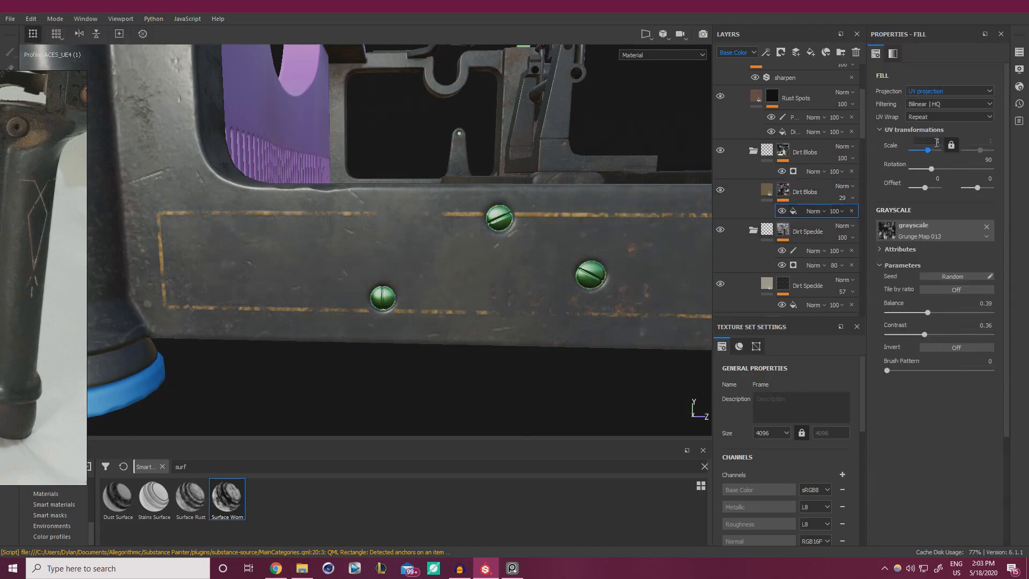
left_click_drag(453, 246, 471, 257, "alt")
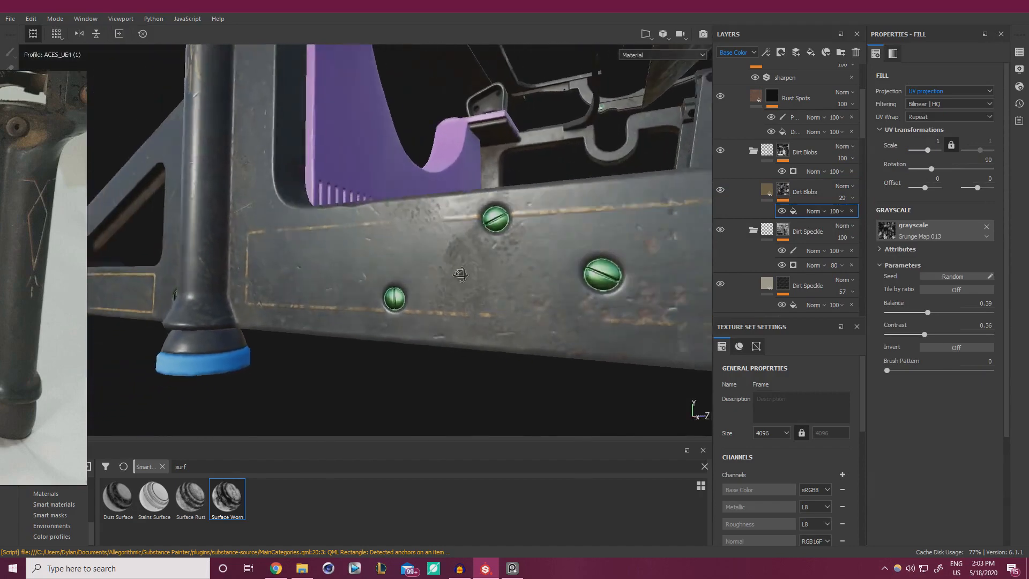
right_click_drag(472, 258, 418, 286, "alt")
left_click_drag(418, 287, 526, 283, "alt")
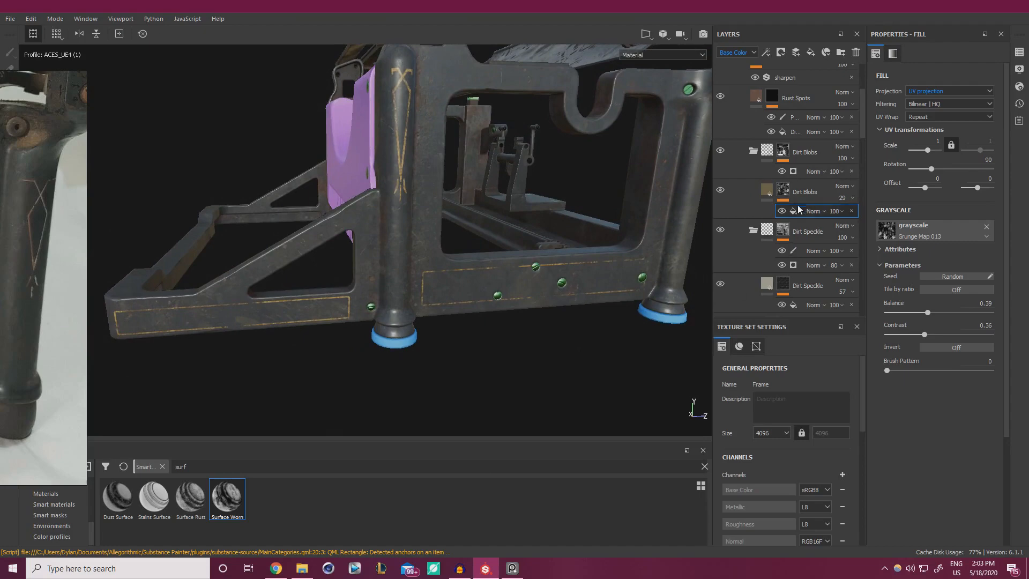
Set the saturation of the Dirt Blobs fill's base color to 0.432.
left_click(768, 192)
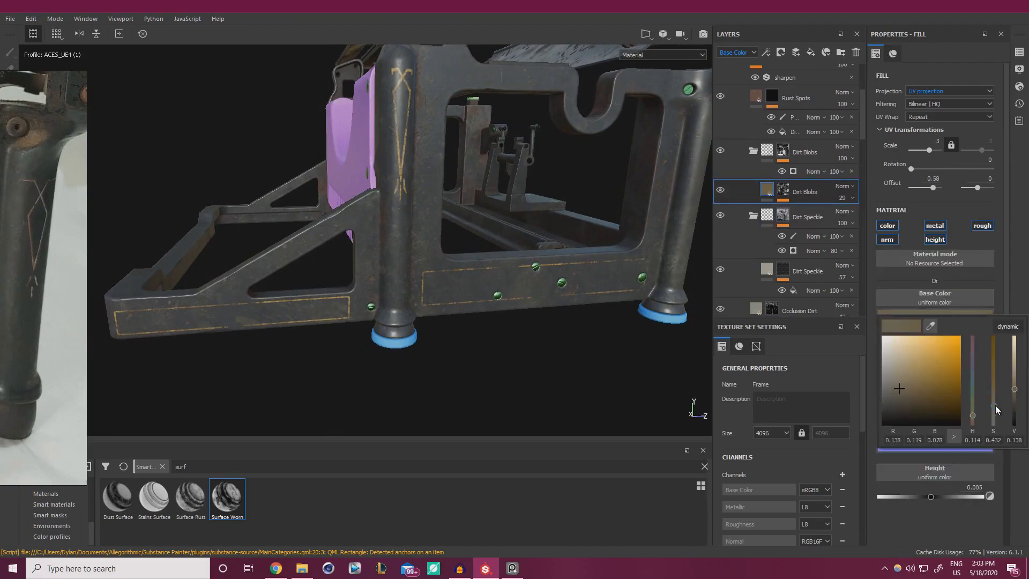
left_click_drag(571, 318, 548, 328, "alt")
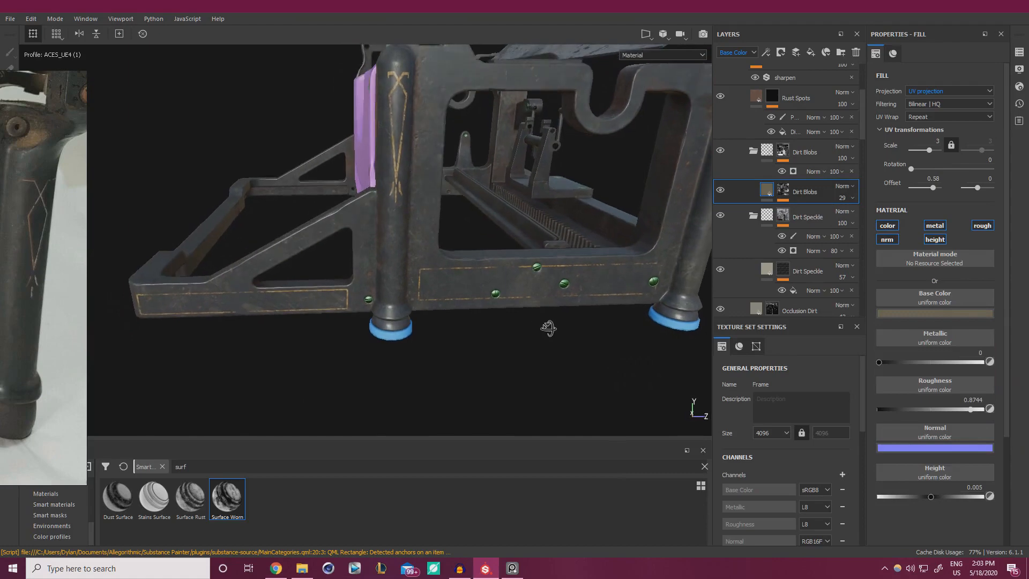
Set the Dirt Blobs folder's mask generator to global balance 0.47, global contrast 0.79, ambient occlusion 0.1, curvature 0.9 and world space normal 0.51.
left_click(783, 191)
left_click(802, 171)
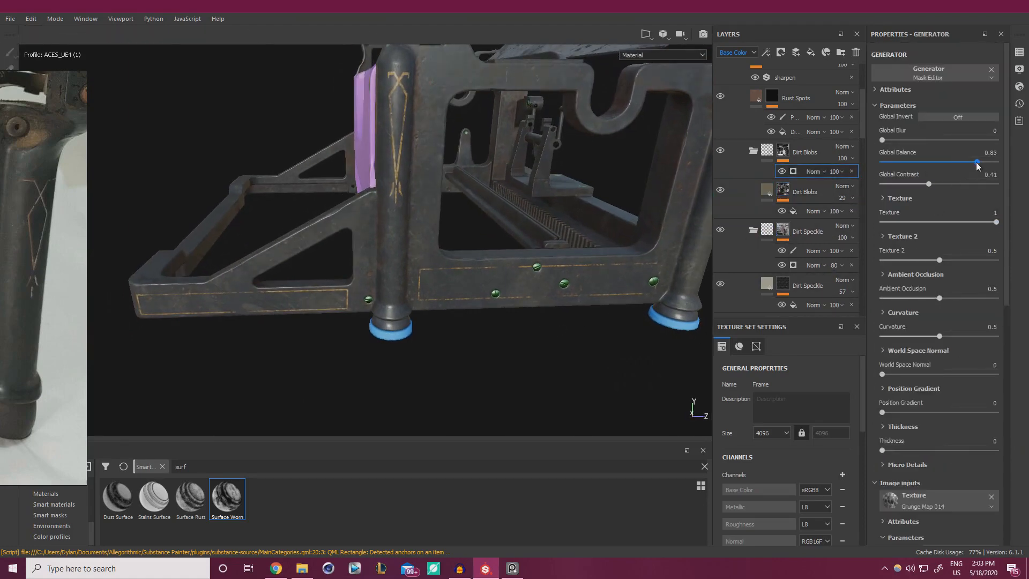
left_click_drag(976, 162, 922, 162)
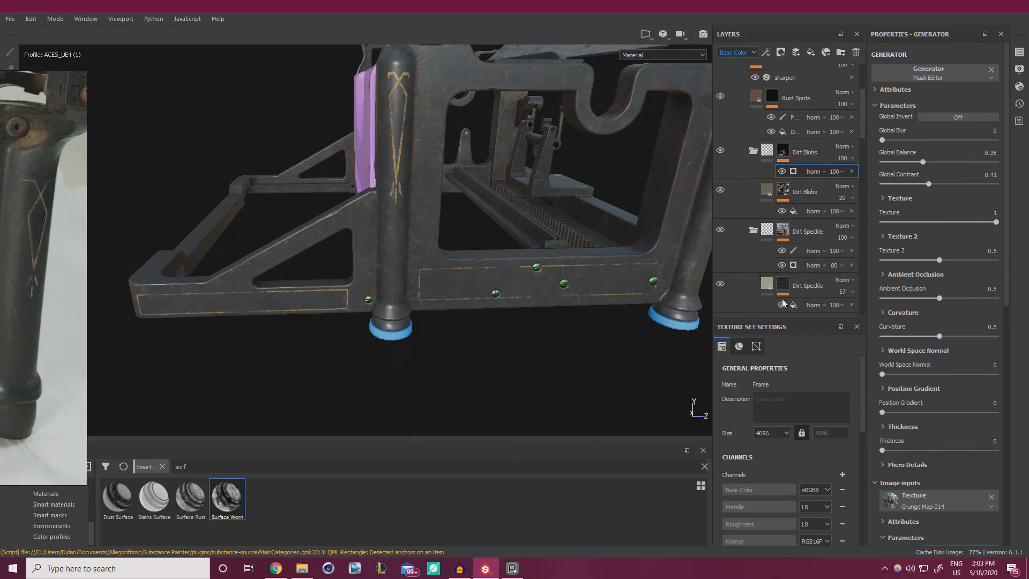
left_click(893, 298)
left_click(941, 373)
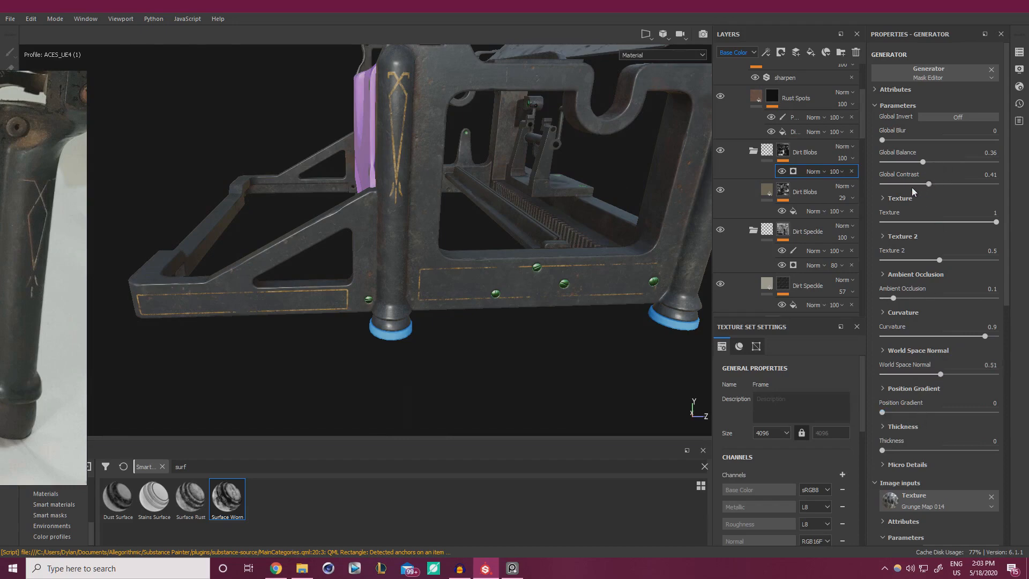
left_click(973, 185)
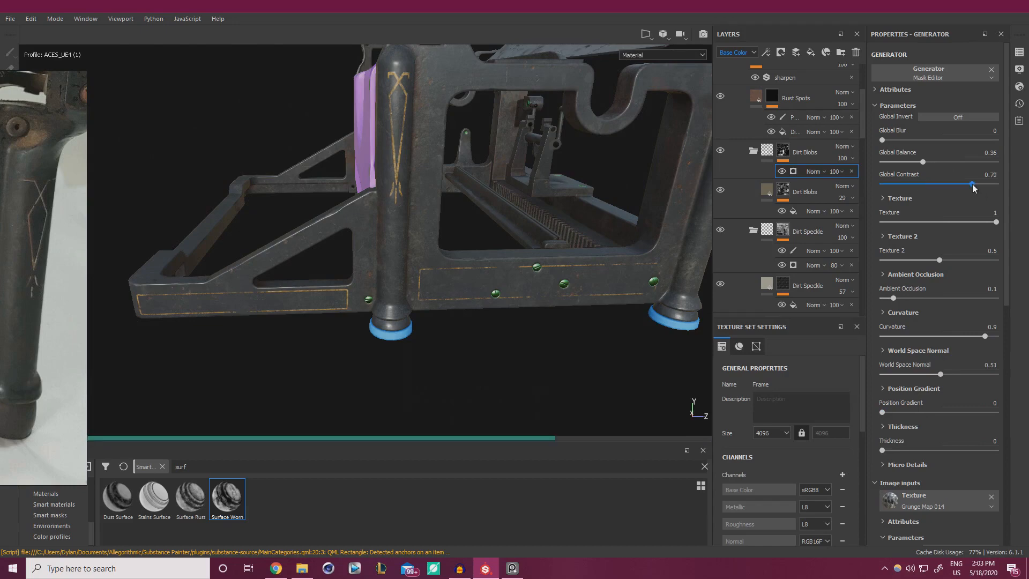
left_click(941, 161)
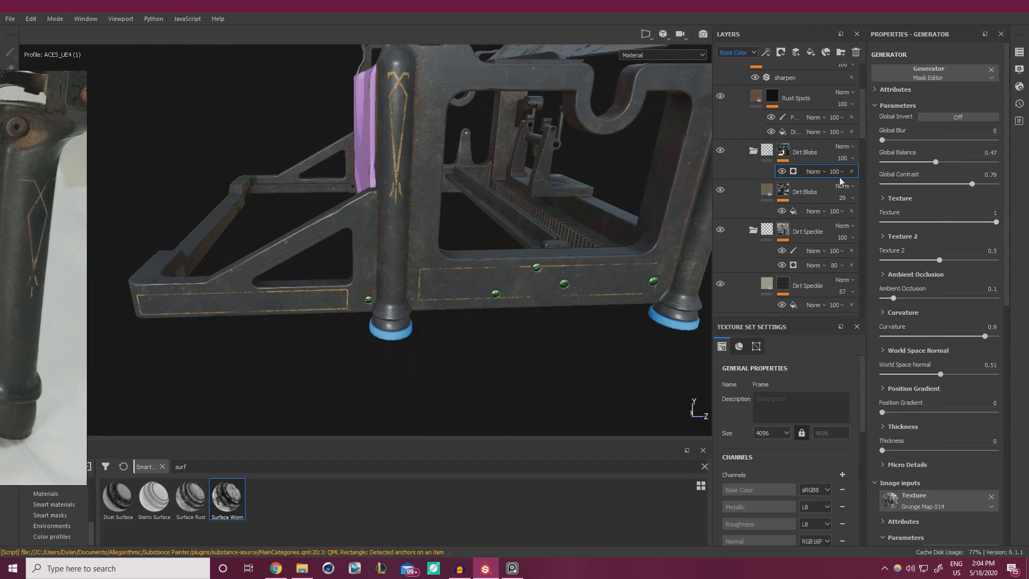
Compare the frame's side with the Dirt Blobs folder hidden and shown from several angles.
left_click(720, 153)
left_click_drag(660, 200, 490, 205, "alt")
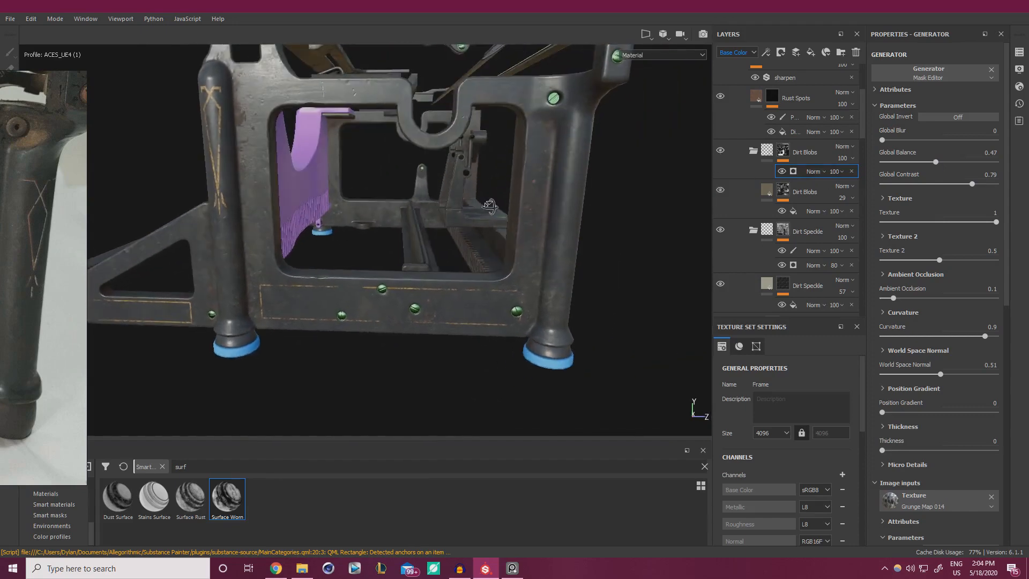
left_click(721, 153)
left_click(721, 153)
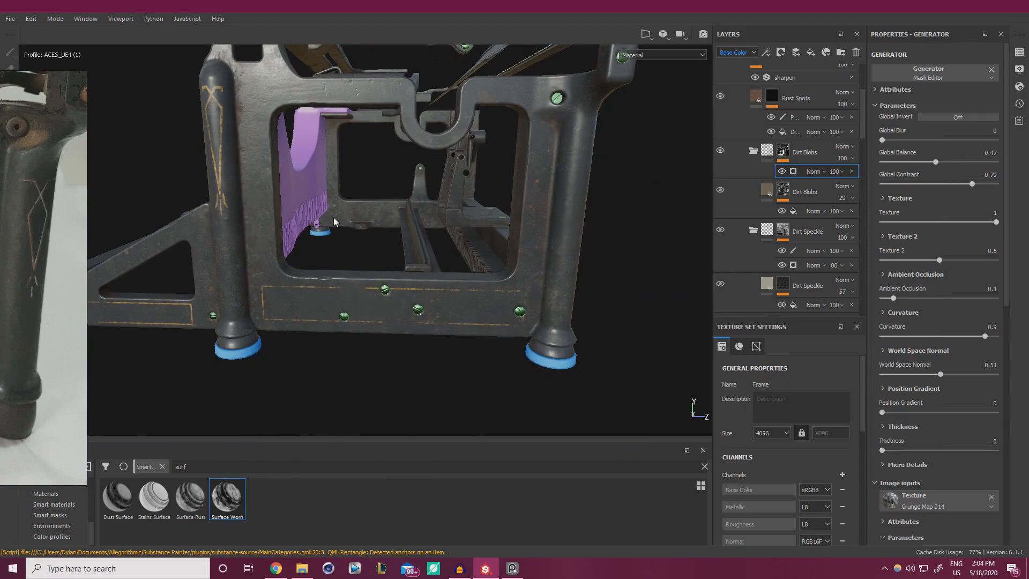
left_click_drag(290, 256, 415, 224, "alt")
scroll(415, 224, "up", 2)
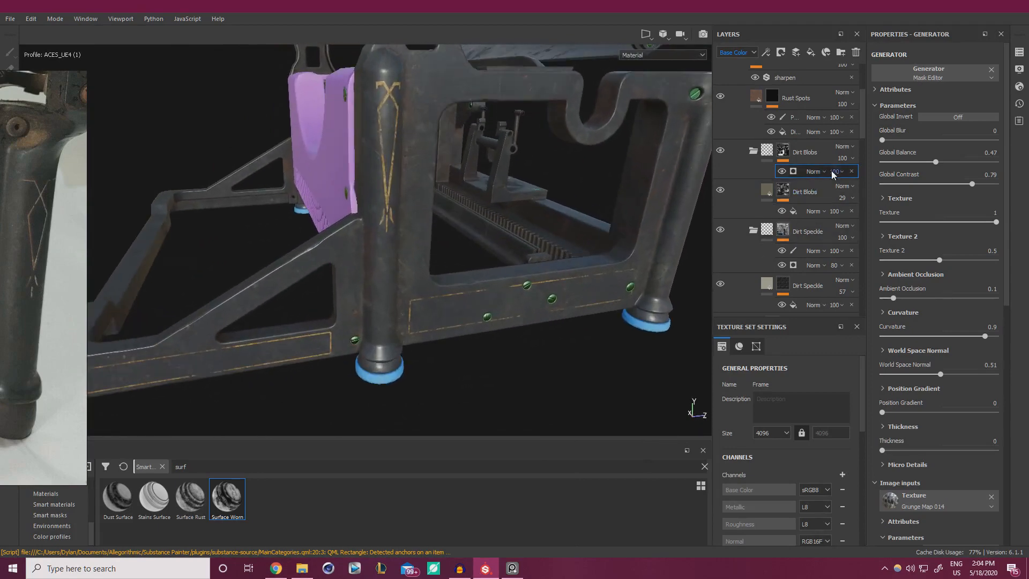
Lower the Dirt Blobs fill's roughness to 0.4573 and brighten its base color to a value of 0.211.
left_click(783, 152)
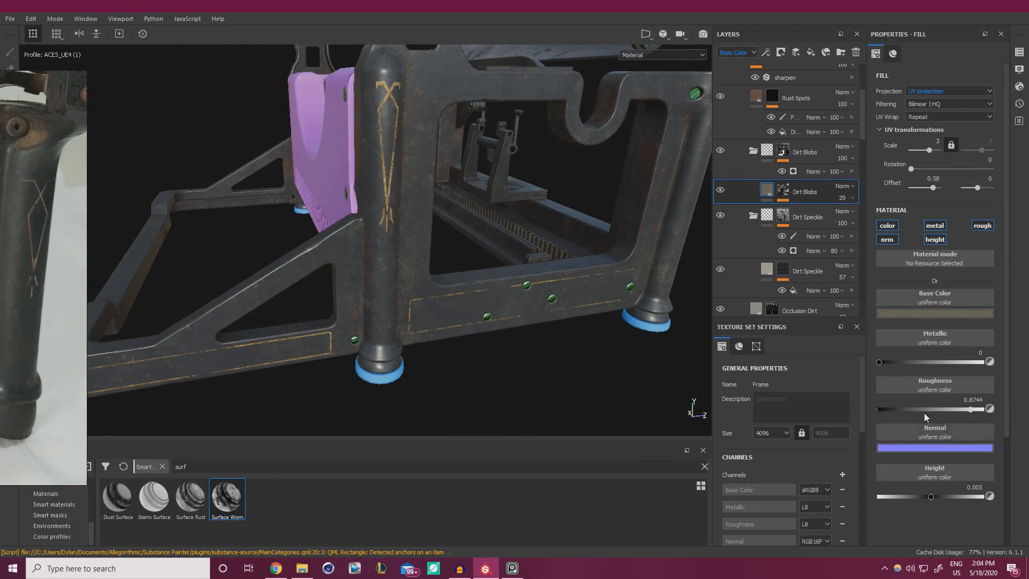
left_click(935, 313)
left_click(1019, 367)
left_click(1017, 379)
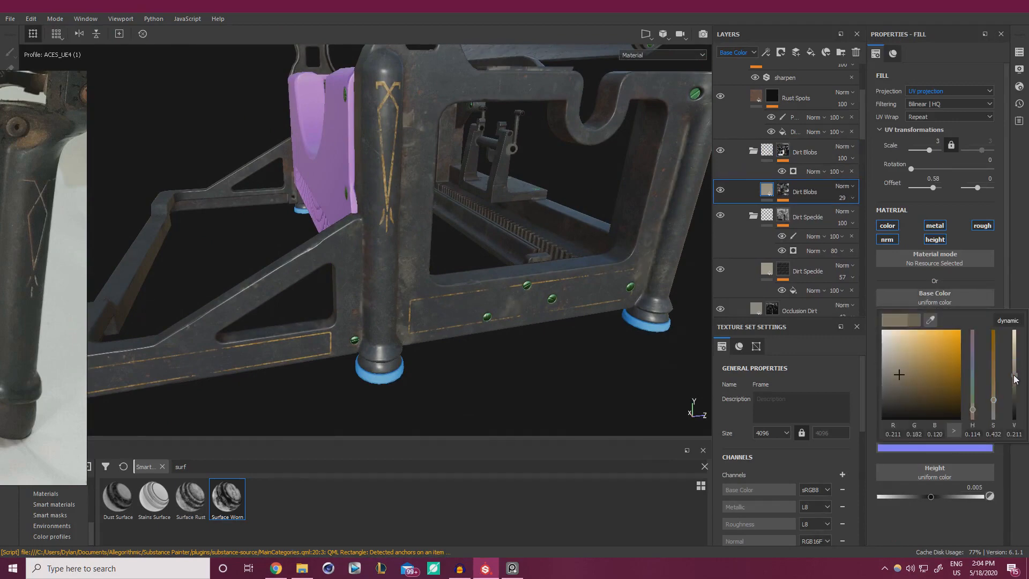
Set the Dirt Blobs fill layer's opacity to 12 and disable its metallic channel.
left_click(852, 197)
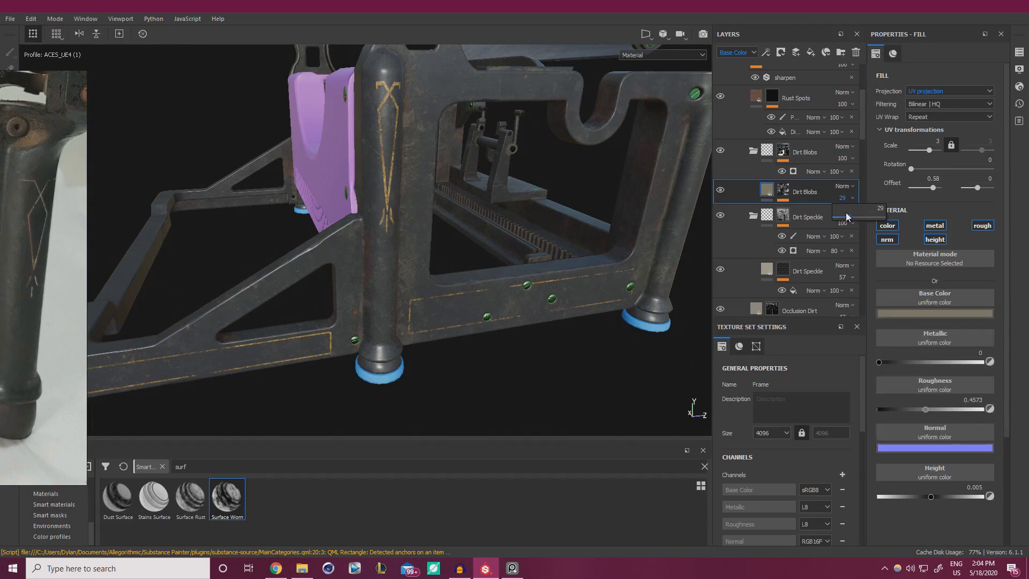
left_click_drag(843, 215, 843, 216)
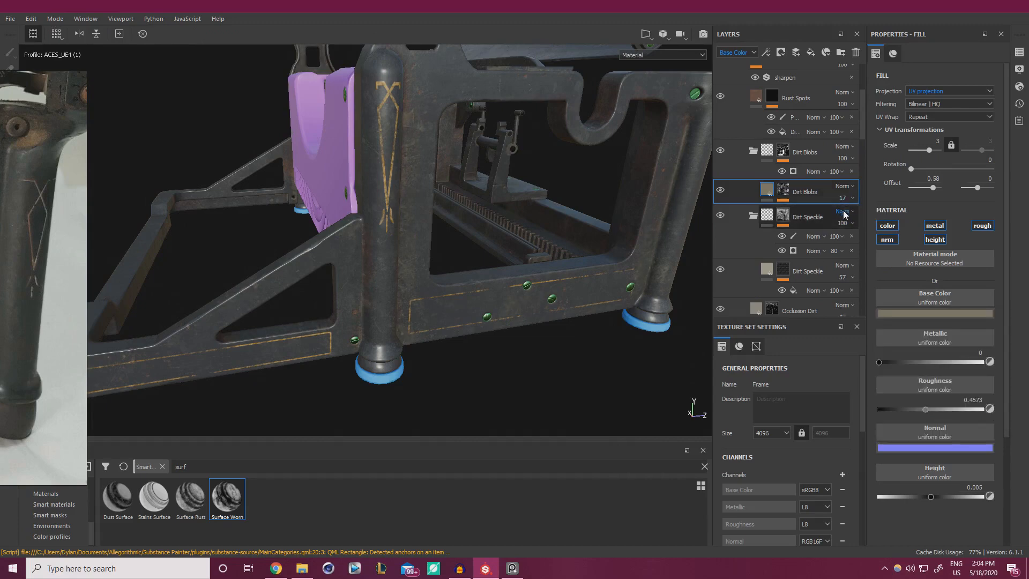
left_click(851, 198)
left_click(841, 217)
left_click_drag(588, 326, 551, 319, "alt")
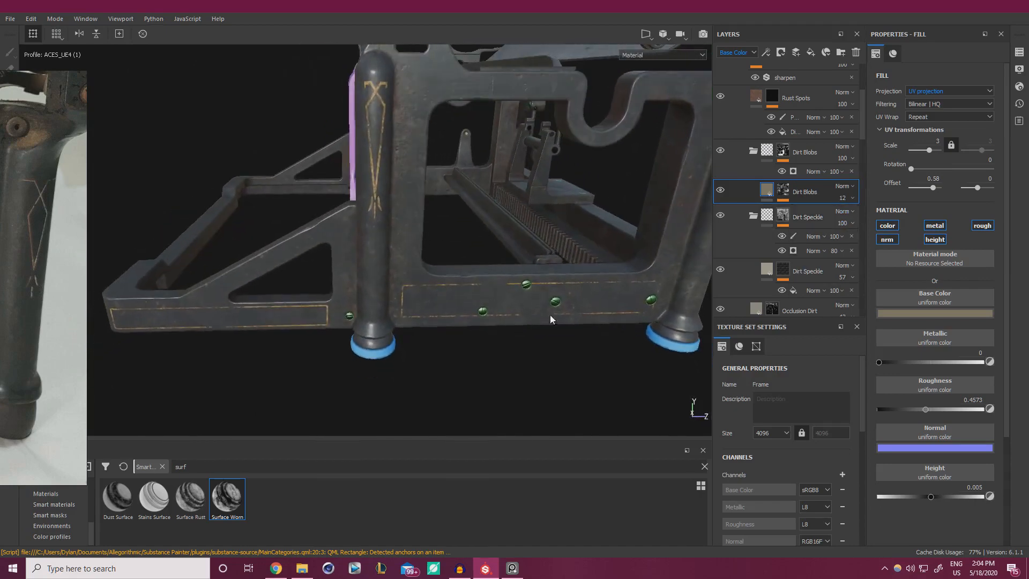
left_click(935, 226)
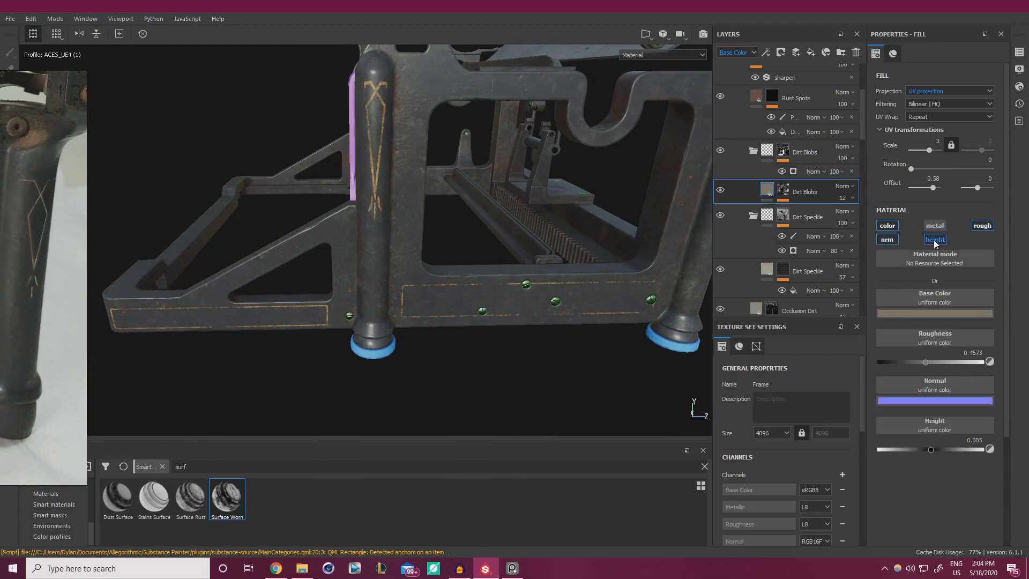
left_click_drag(458, 305, 453, 278, "alt")
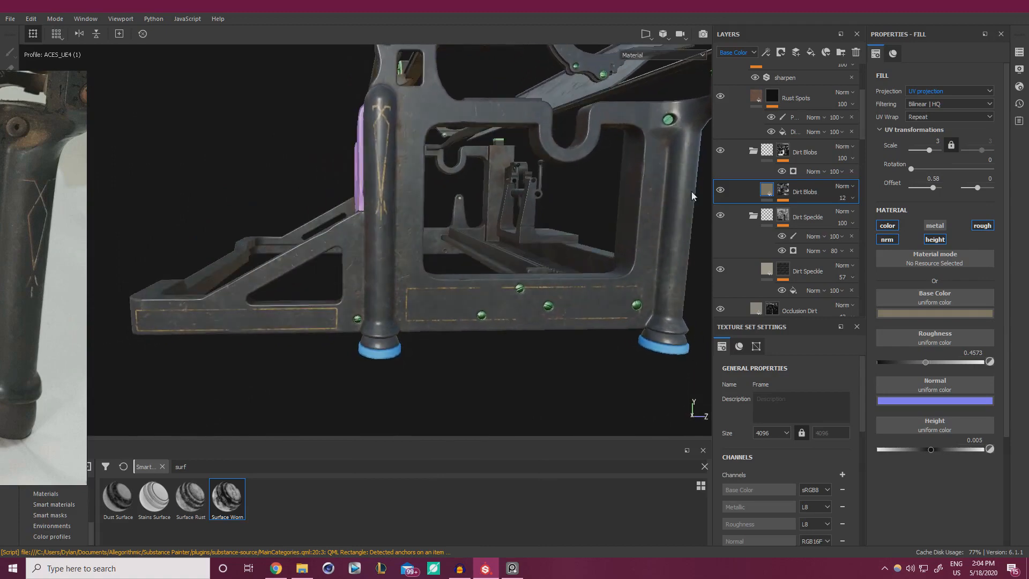
Compare the frame's outer side and interior with the Dirt Blobs folder and its fill layer hidden and shown.
left_click(722, 150)
left_click(721, 149)
left_click(722, 150)
left_click(722, 150)
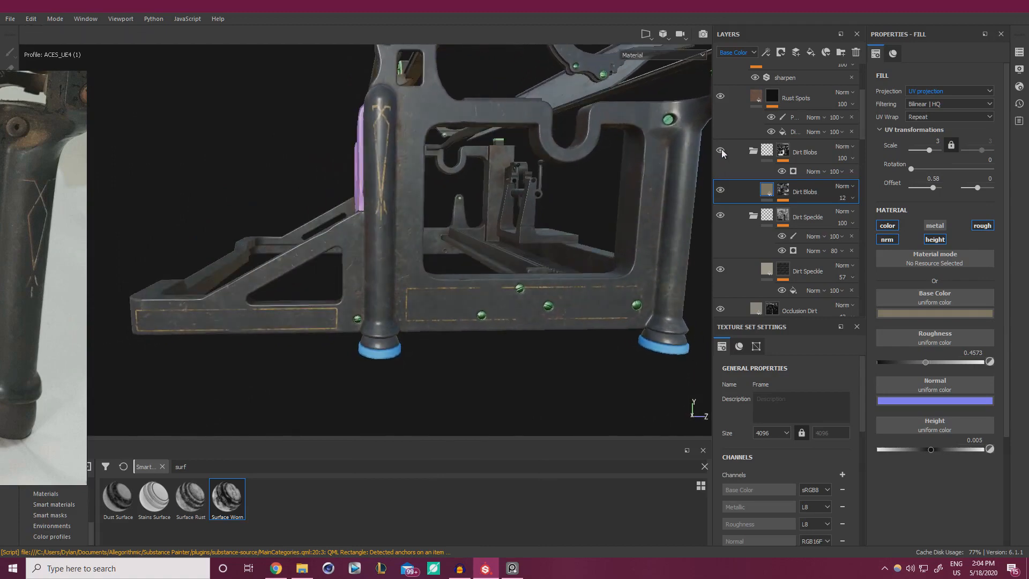
left_click(722, 150)
left_click(721, 150)
scroll(602, 286, "up", 5)
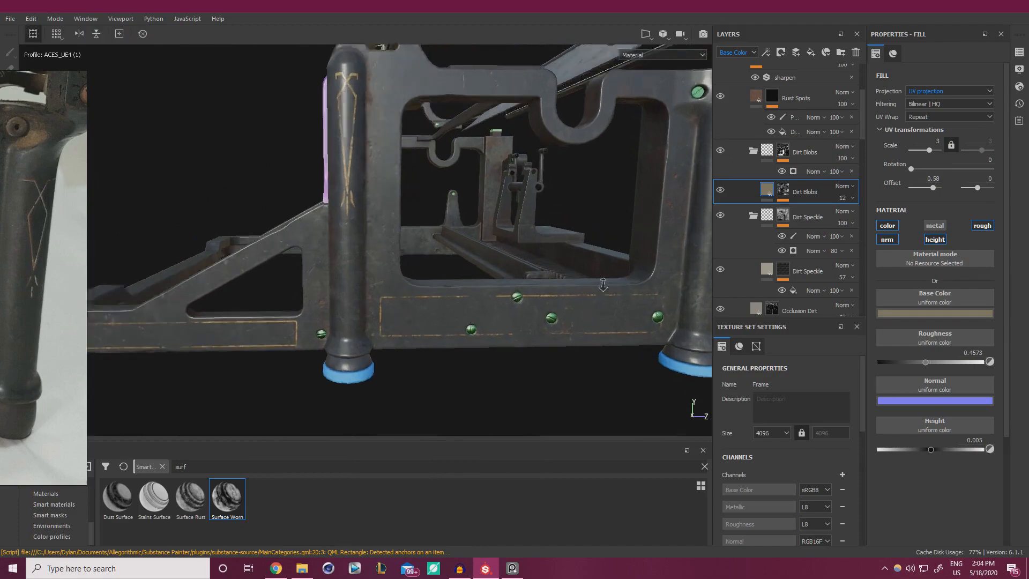
middle_click_drag(602, 286, 500, 300, "alt")
scroll(500, 300, "up", 1)
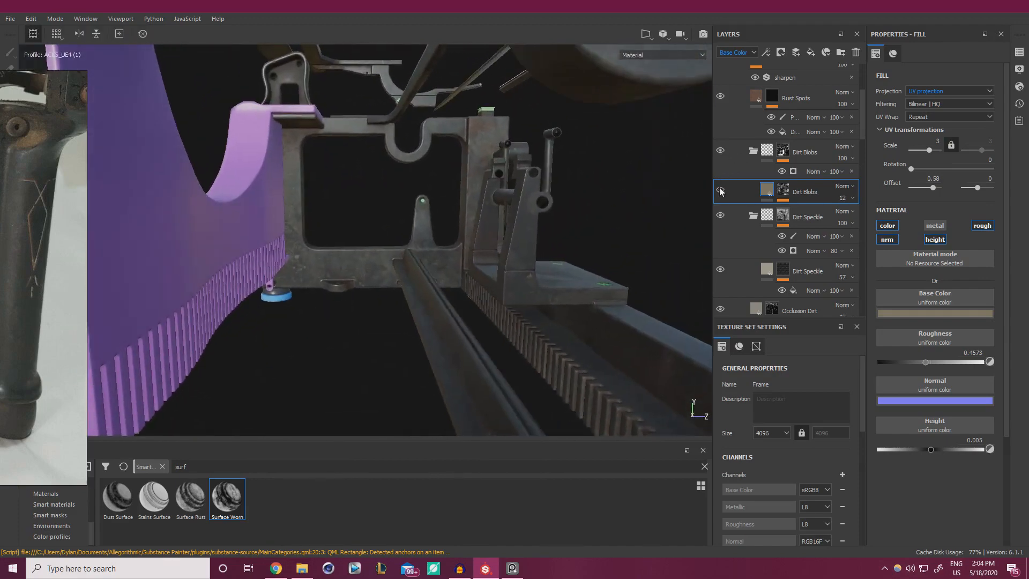
left_click(721, 188)
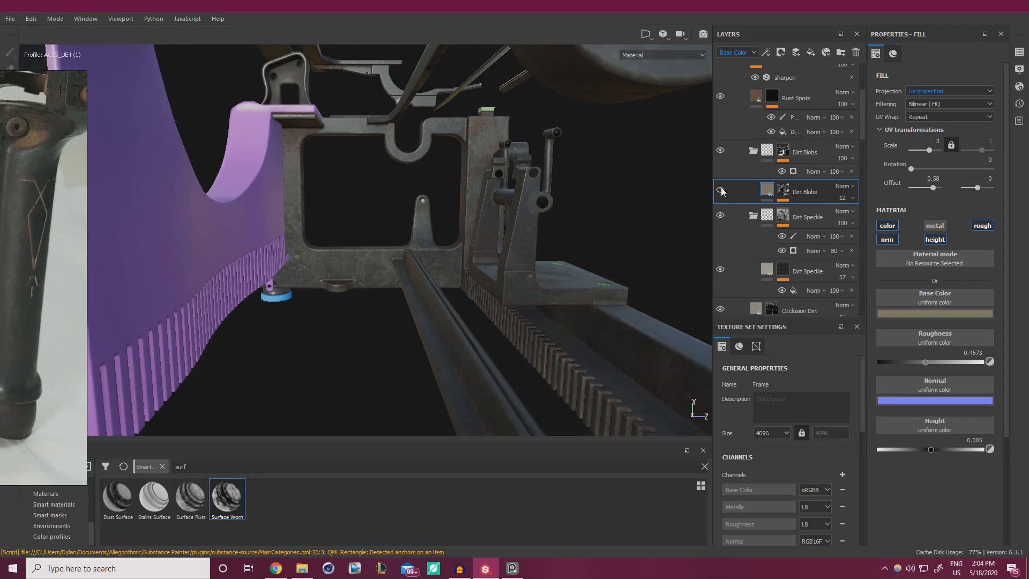
left_click(721, 188)
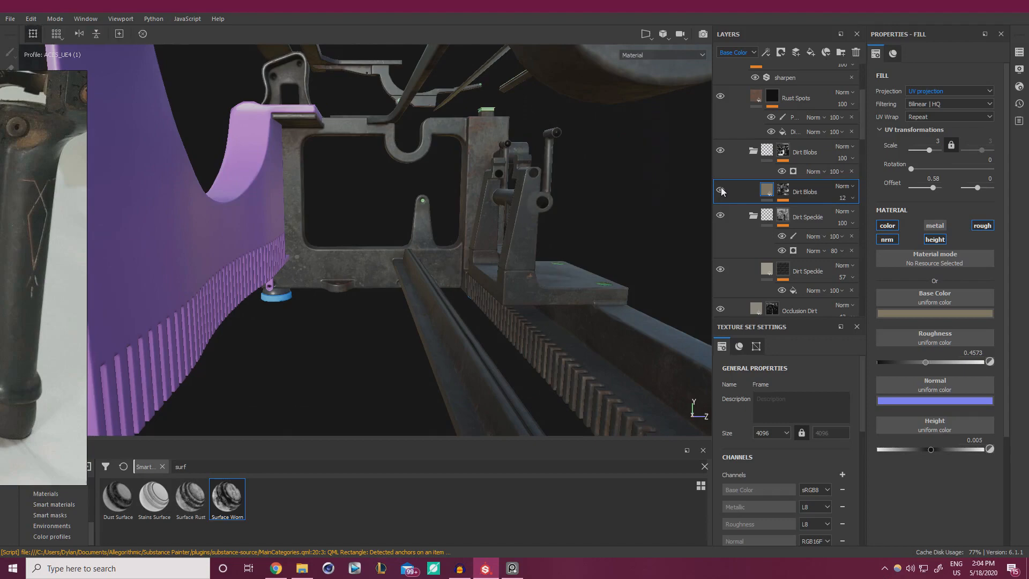
Add a paint effect to the Dirt Blobs folder's mask and set a black brush with grayscale 0 and size 7.55.
left_click(783, 191)
left_click(793, 173)
right_click(795, 173)
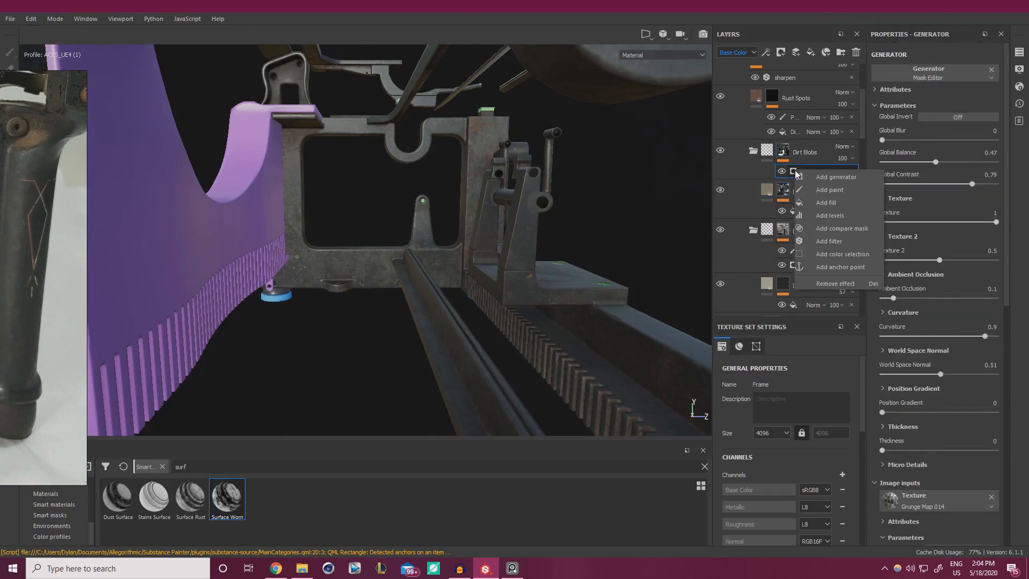
left_click(831, 189)
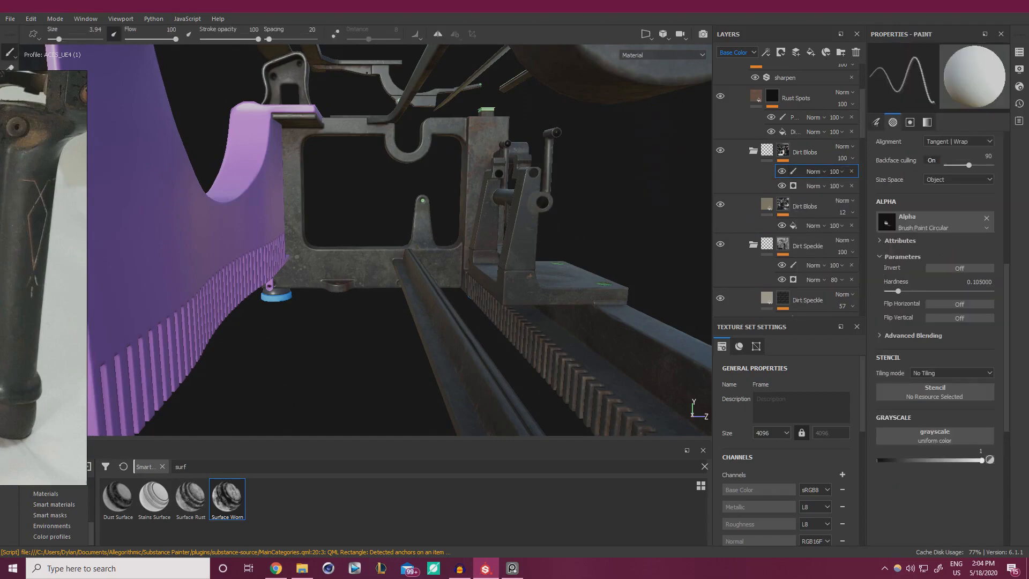
right_click_drag(546, 229, 558, 231, "ctrl")
left_click_drag(890, 460, 877, 460)
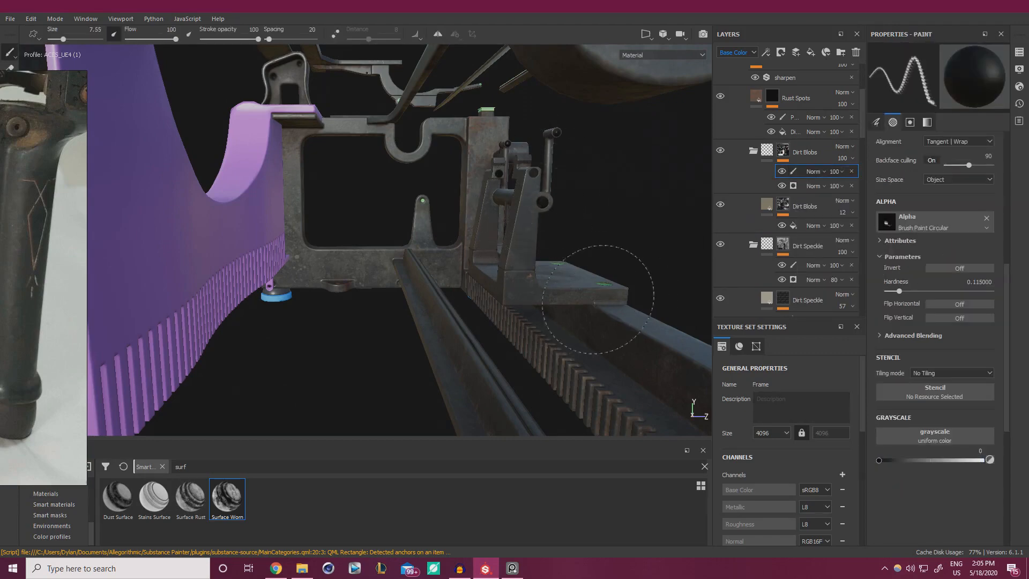
Paint the Dirt Blobs out of the mask on the inner frame around the rail and carriage supports.
right_click_drag(453, 236, 472, 241, "alt")
left_click_drag(460, 236, 498, 225, "alt")
middle_click_drag(498, 225, 395, 251, "alt")
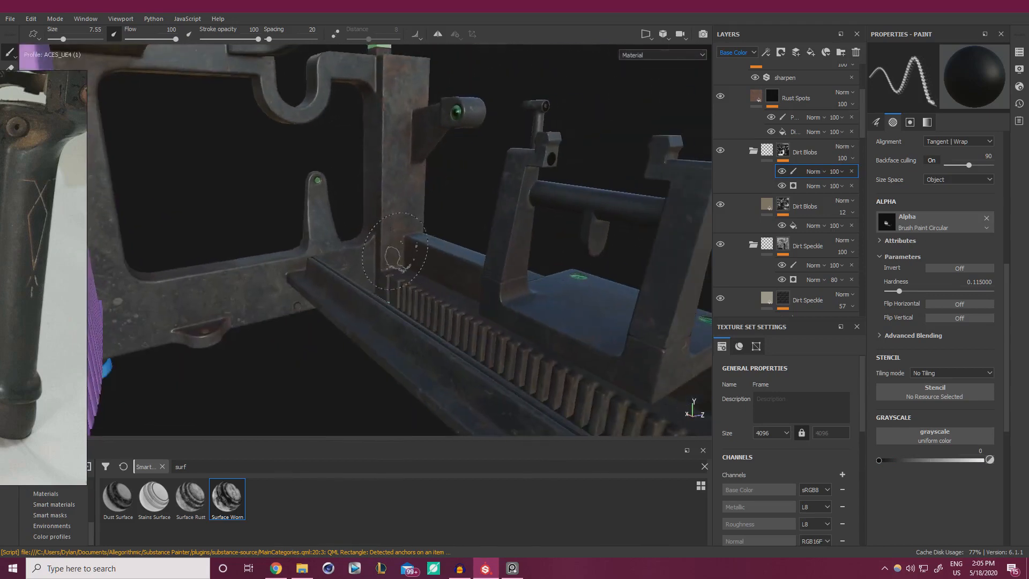
left_click_drag(405, 98, 375, 101, "alt")
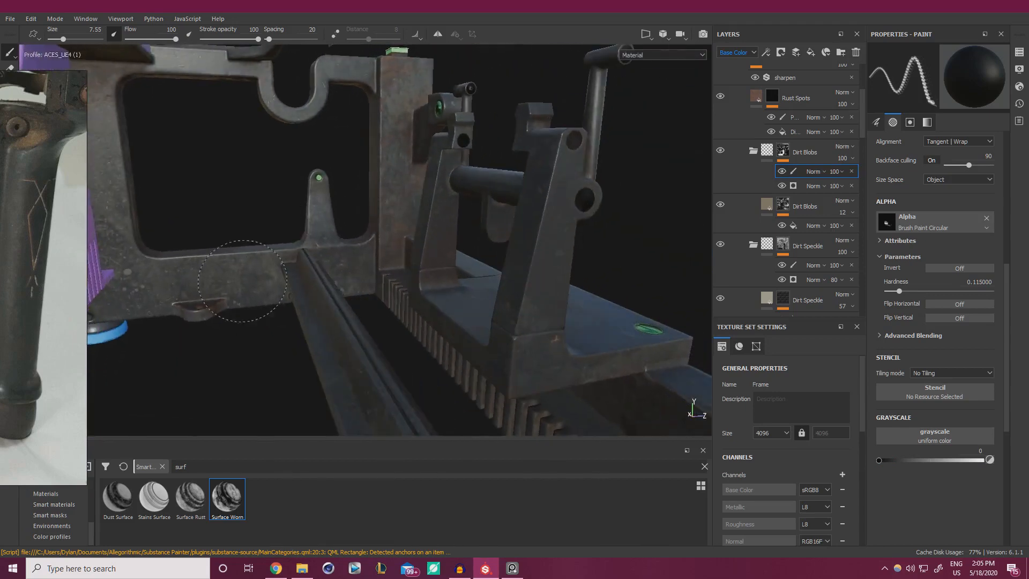
left_click_drag(334, 270, 304, 272, "alt")
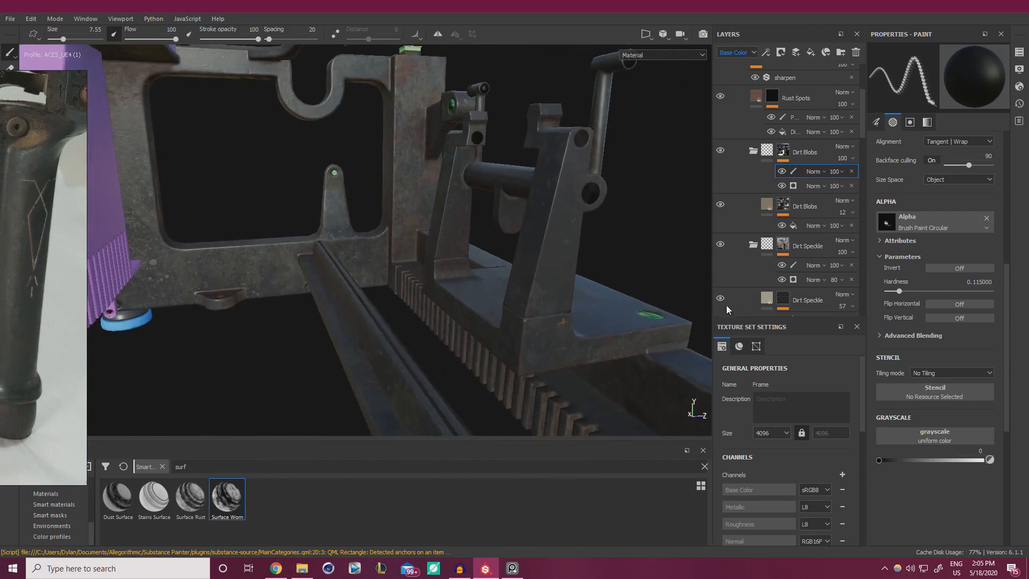
Paint the Dirt Speckle out of its folder's mask on the inner frame, around the rails, toothed bar and underside.
left_click(722, 243)
left_click(721, 243)
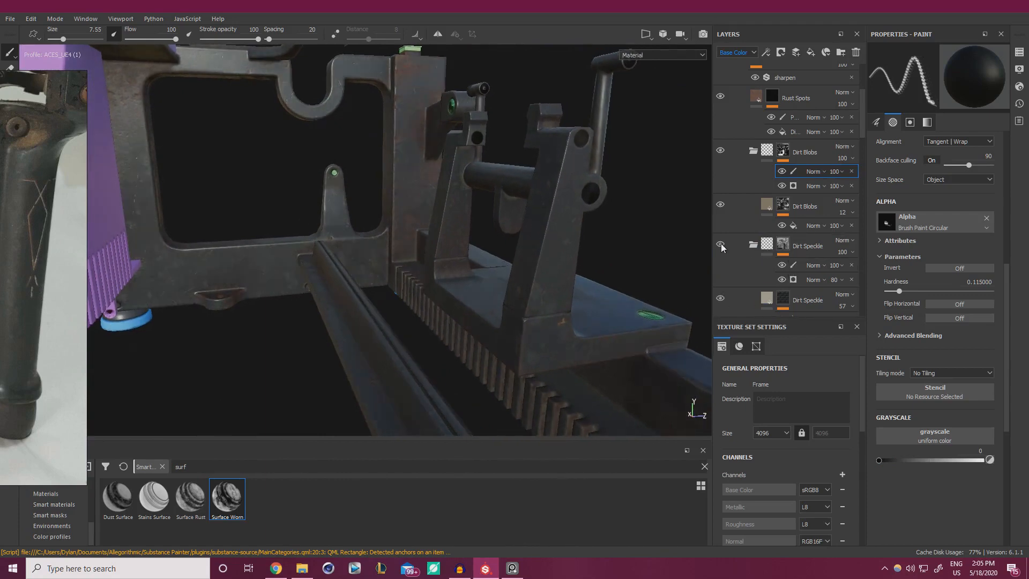
left_click(809, 268)
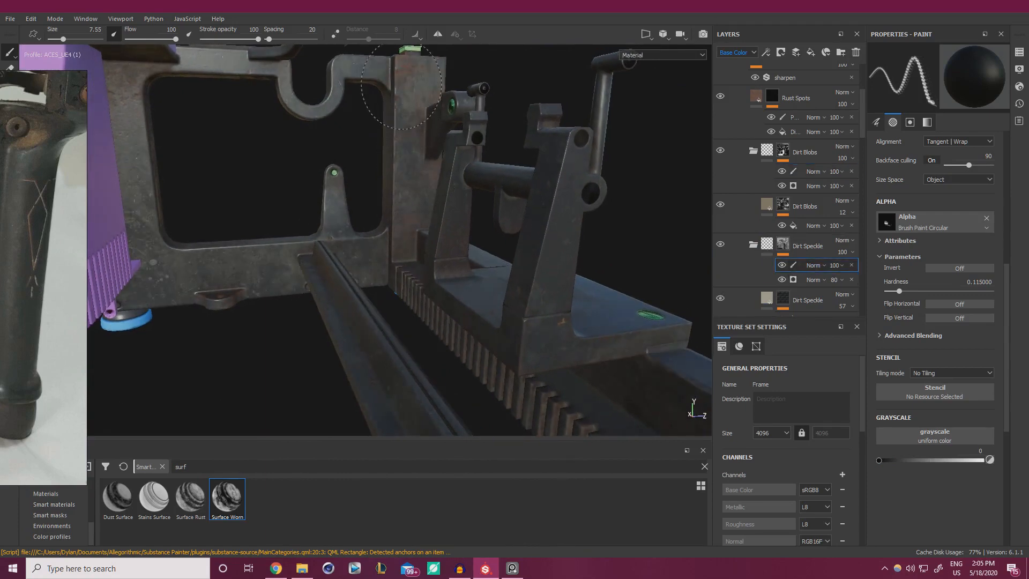
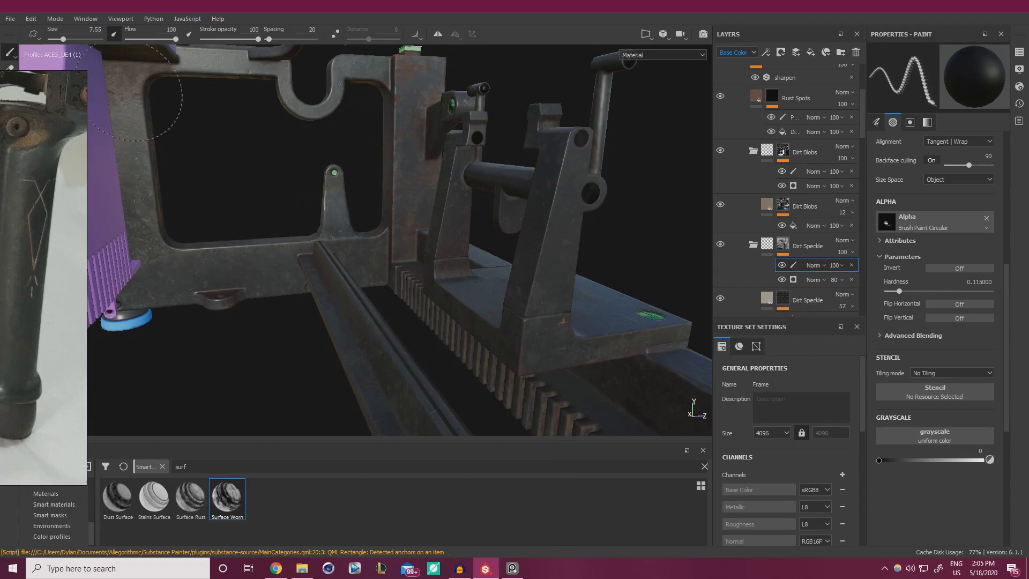
left_click_drag(284, 75, 237, 119, "alt")
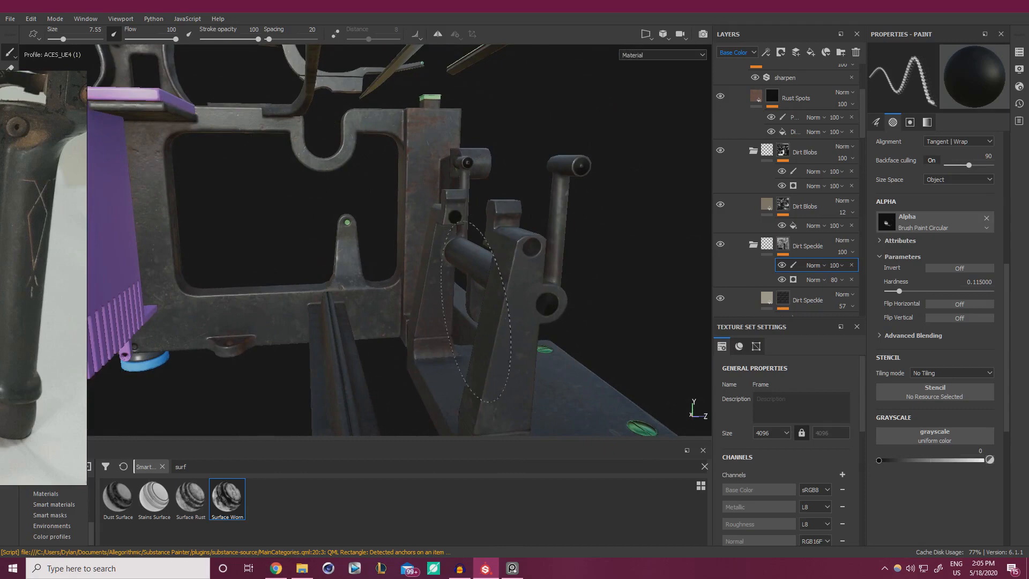
left_click_drag(413, 345, 453, 294, "alt")
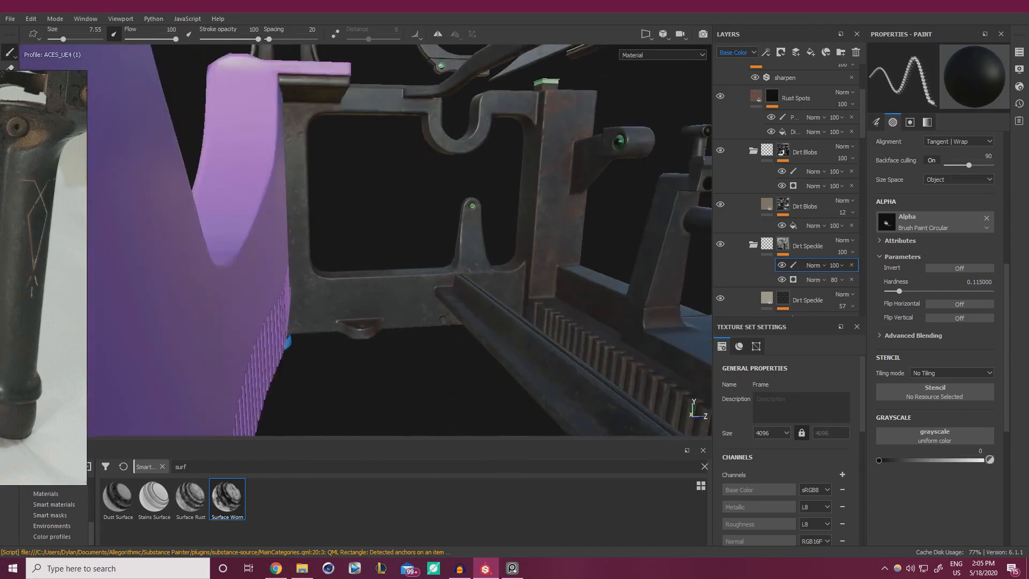
left_click_drag(301, 252, 155, 252, "alt")
mouse_move(155, 252)
right_mouse_down("alt")
mouse_move(97, 277)
mouse_move(195, 291)
right_mouse_up("alt")
mouse_move(606, 394)
middle_mouse_down("alt")
mouse_move(549, 370)
mouse_move(432, 229)
middle_mouse_up("alt")
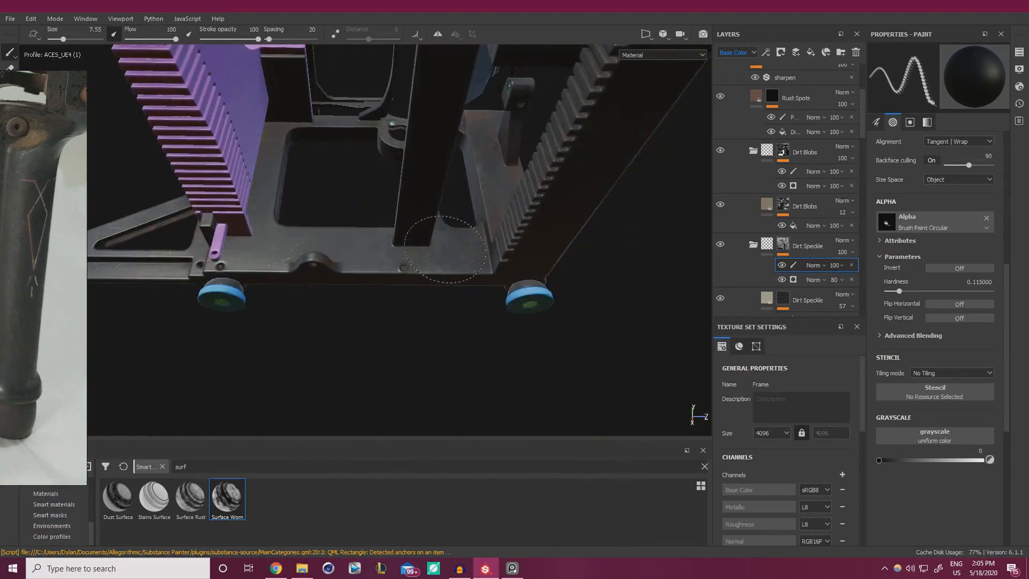
left_click_drag(476, 241, 540, 276, "alt")
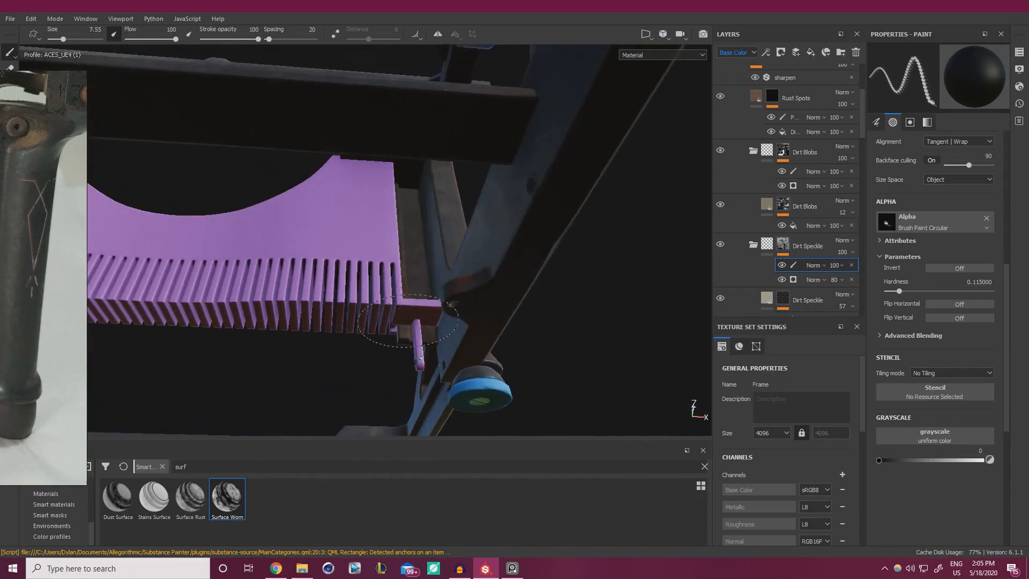
mouse_move(442, 236)
left_mouse_down("alt")
mouse_move(540, 247)
mouse_move(455, 232)
mouse_move(442, 283)
left_mouse_up("alt")
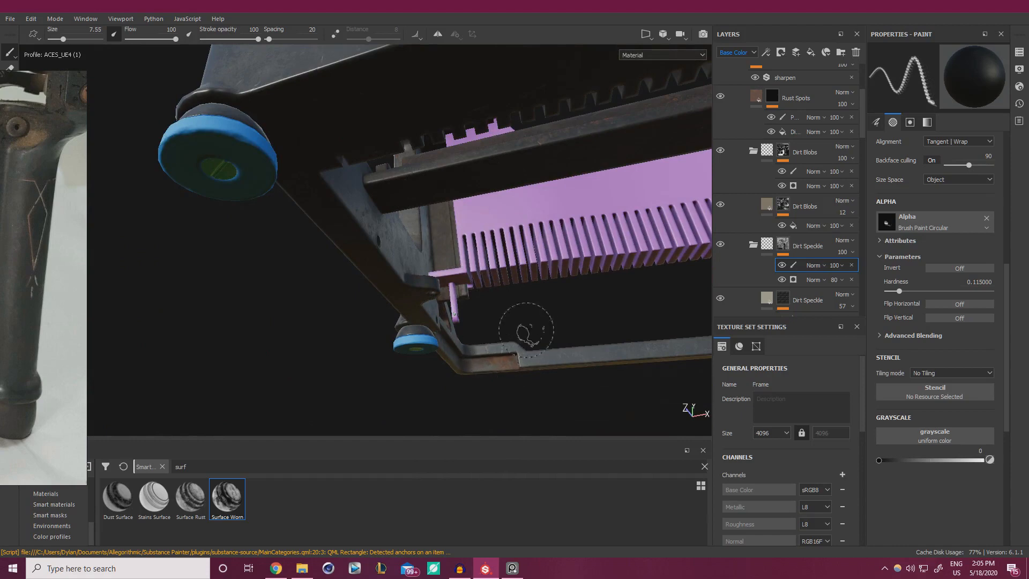
mouse_move(529, 322)
left_mouse_down("alt")
mouse_move(413, 242)
mouse_move(367, 241)
mouse_move(471, 275)
mouse_move(624, 302)
mouse_move(489, 241)
mouse_move(510, 248)
mouse_move(474, 244)
mouse_move(609, 295)
mouse_move(533, 288)
mouse_move(515, 252)
left_mouse_up("alt")
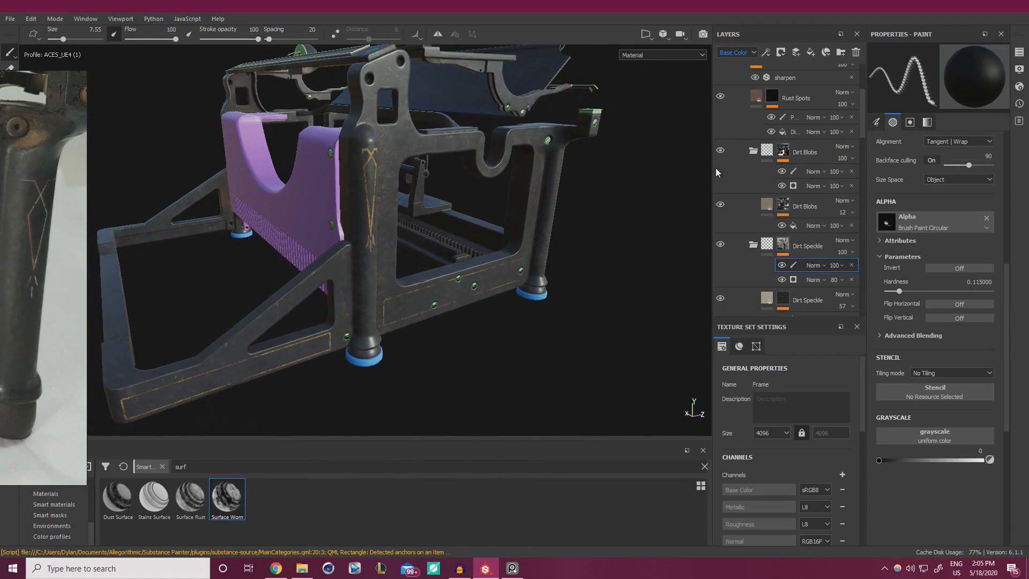
Compare the frame with the Dirt Blobs folder hidden and shown, and examine its sides, top rails and interior for remaining dirt.
left_click(721, 153)
left_click(722, 152)
left_click(722, 152)
left_click_drag(528, 235, 558, 231, "alt")
scroll(538, 276, "up", 3)
right_click_drag(558, 231, 632, 223, "alt")
middle_click_drag(610, 144, 552, 279, "alt")
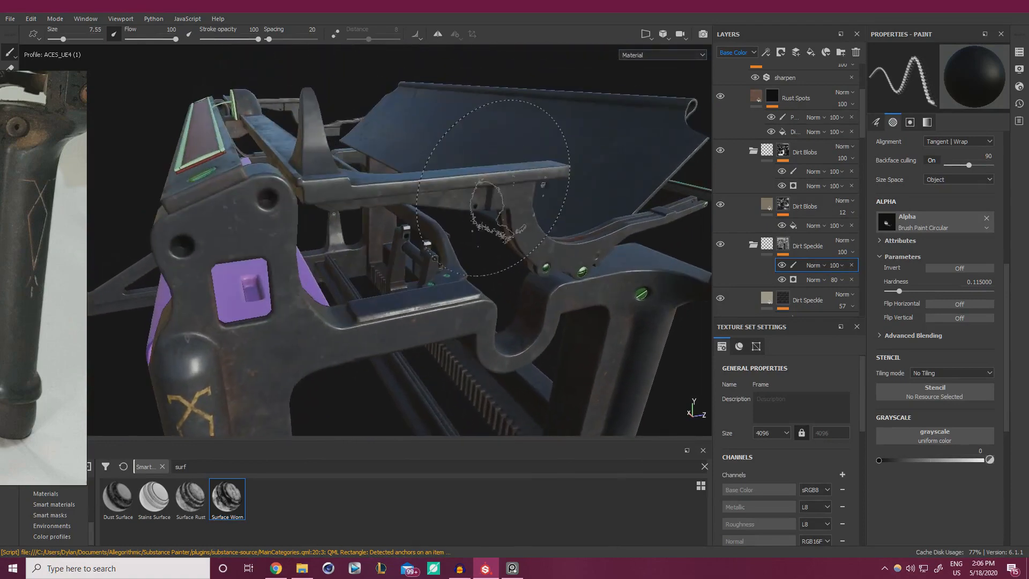
right_click_drag(647, 264, 439, 235, "alt")
left_click_drag(440, 236, 563, 276, "alt")
right_click_drag(563, 276, 418, 268, "alt")
left_click_drag(418, 268, 508, 269, "alt")
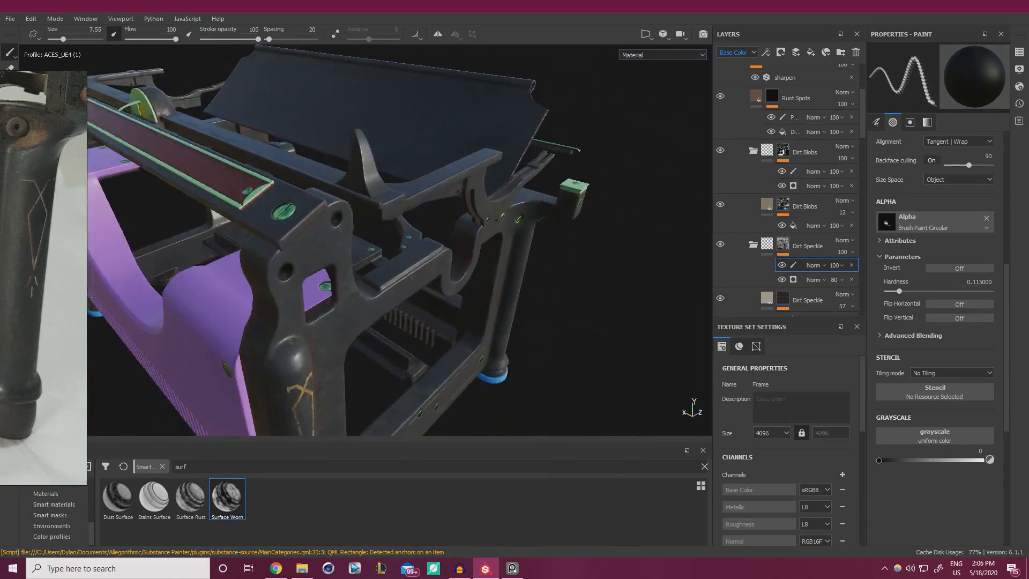
right_click_drag(508, 269, 369, 238, "shift")
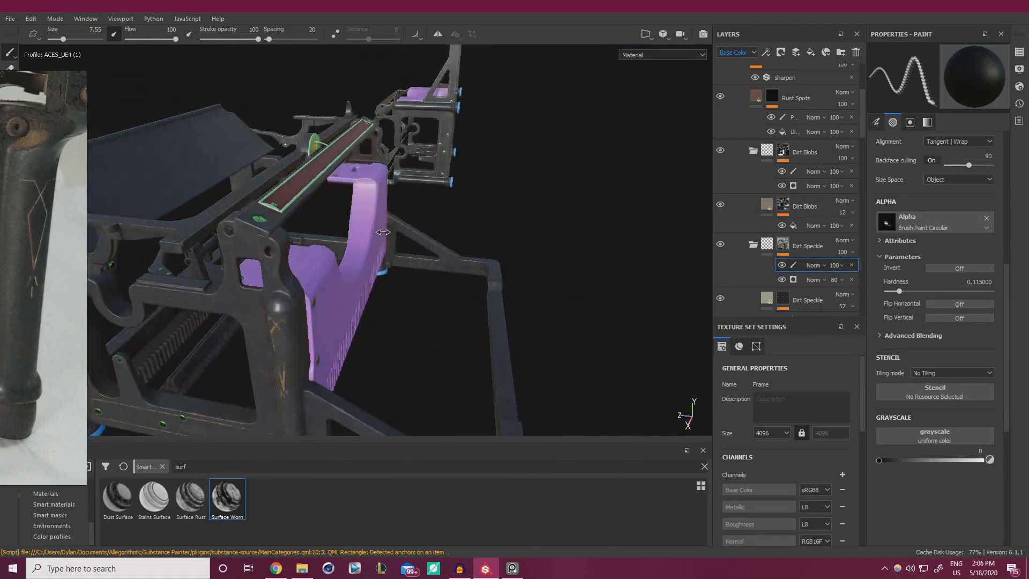
left_click_drag(354, 236, 401, 252, "alt")
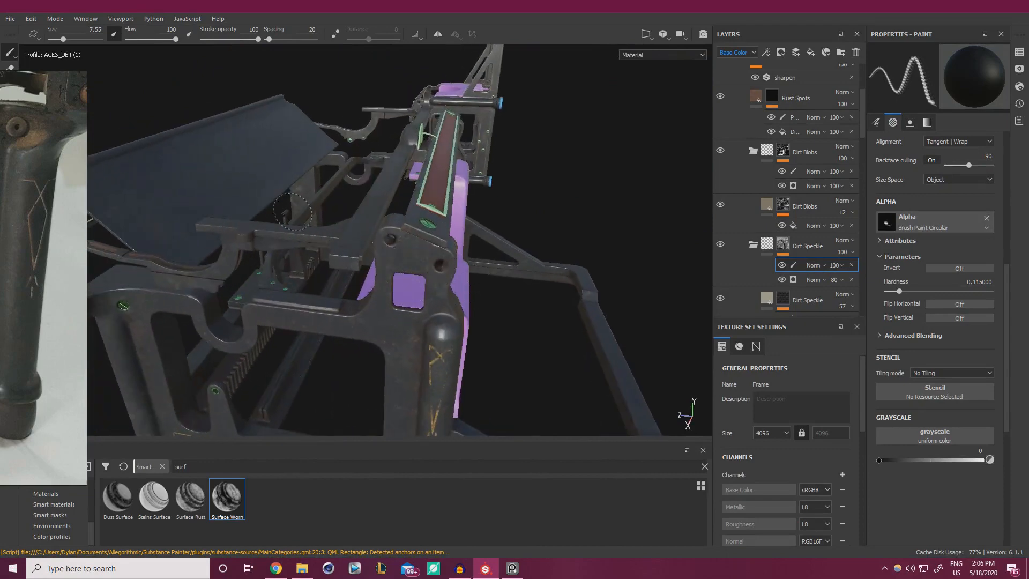
left_click_drag(127, 260, 438, 198, "alt")
left_click_drag(419, 144, 528, 231, "alt")
right_click_drag(528, 230, 584, 257, "alt")
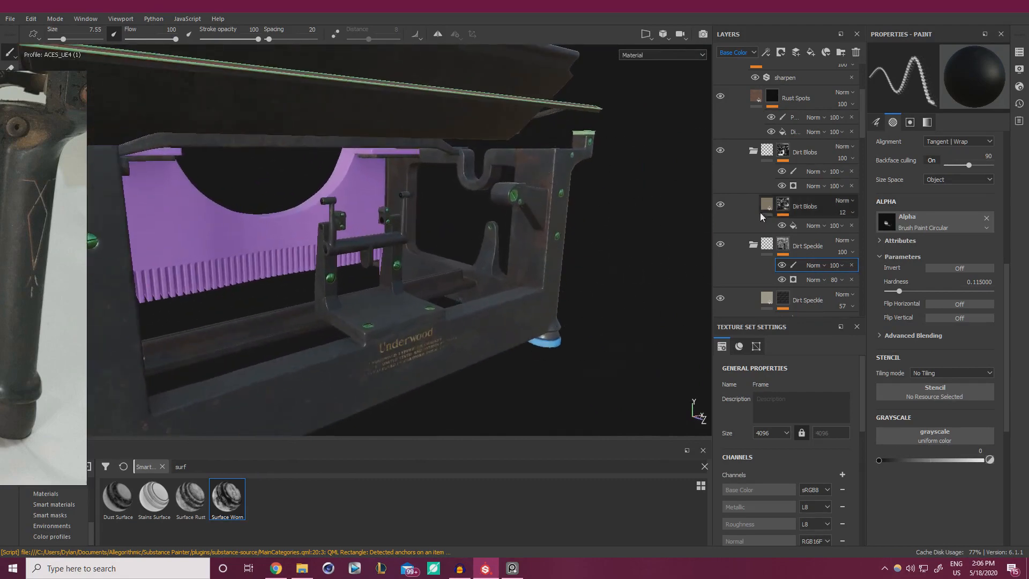
Paint the rust out of the upper Rust Occlusion layer's mask on the inner posts and rails of the frame.
scroll(763, 192, "up", 2)
scroll(762, 201, "down", 10)
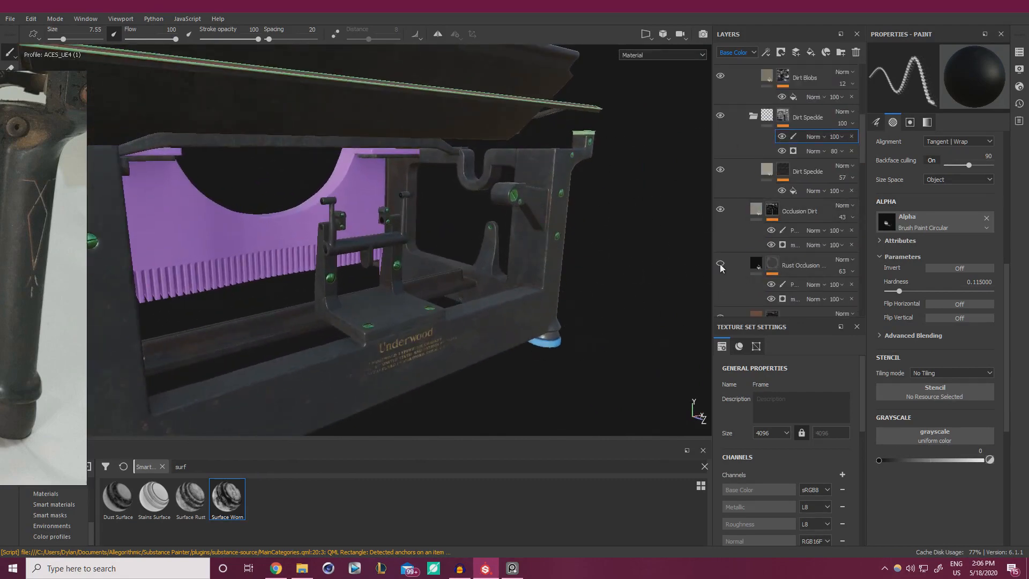
left_click(791, 285)
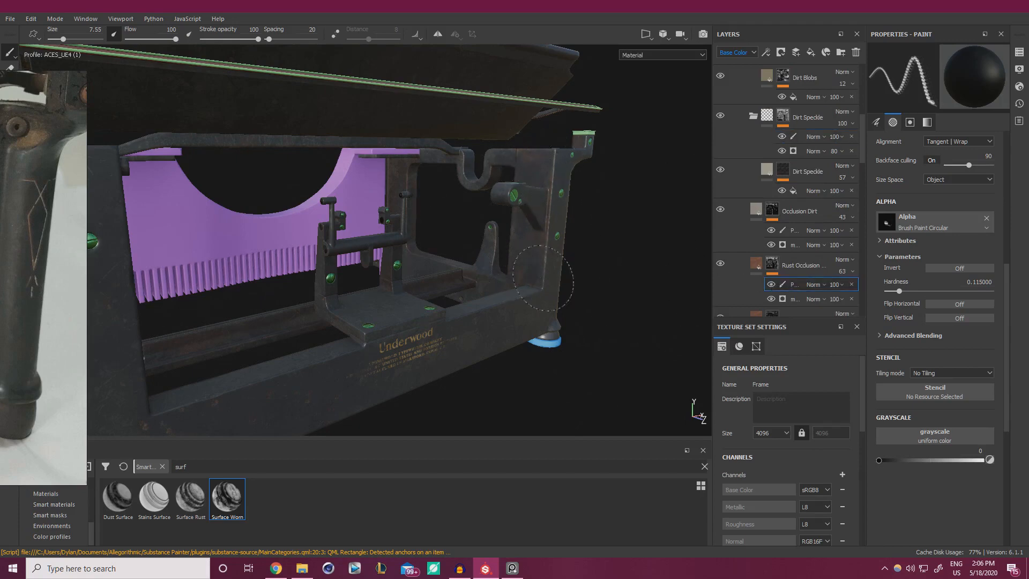
mouse_move(545, 130)
left_mouse_down("alt")
mouse_move(587, 138)
mouse_move(494, 192)
mouse_move(419, 170)
left_mouse_up("alt")
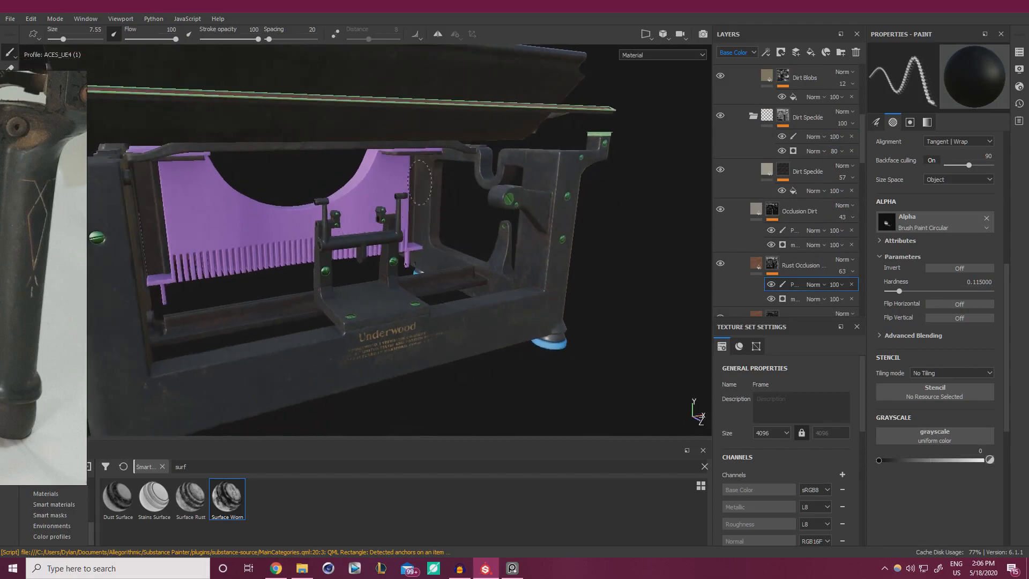
left_click_drag(397, 223, 300, 225, "alt")
middle_click_drag(268, 225, 482, 230, "alt")
left_click_drag(483, 230, 375, 241, "alt")
right_click_drag(375, 241, 483, 242, "shift")
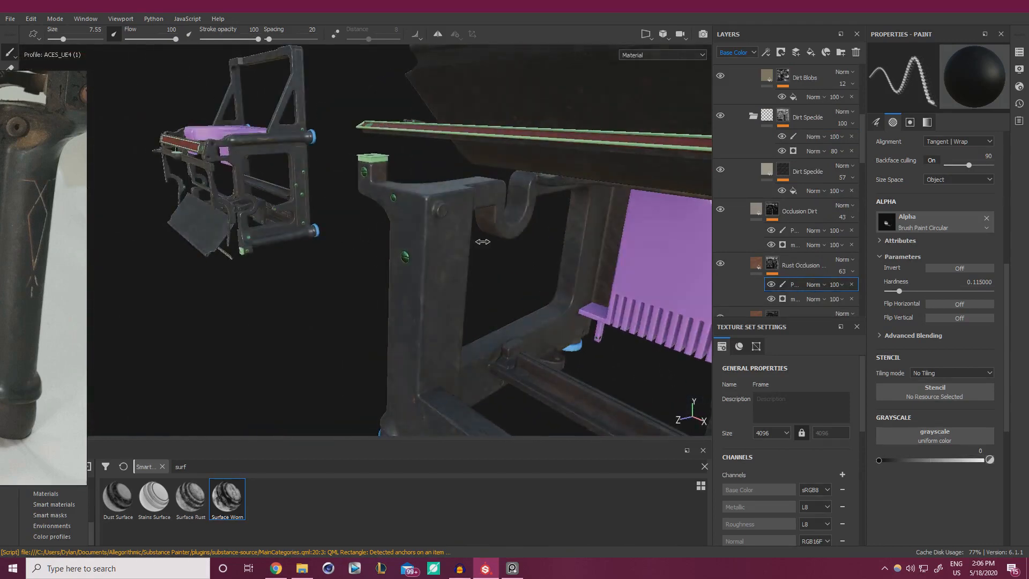
left_click_drag(472, 231, 485, 233, "alt")
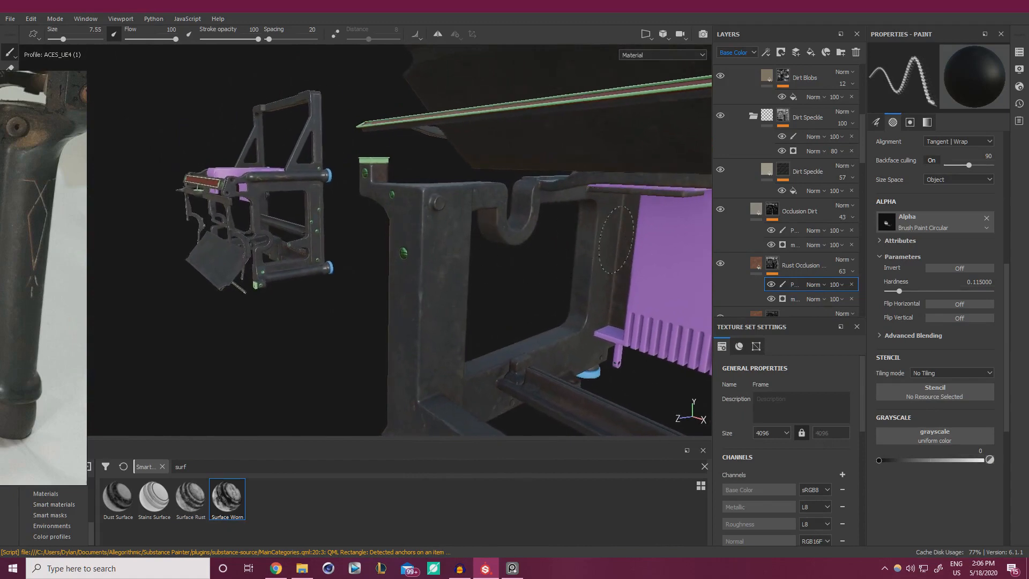
Paint dirt out of the Occlusion Dirt, Dirt Speckle and Dirt Blobs masks around the corner post and inner frame.
left_click(790, 231)
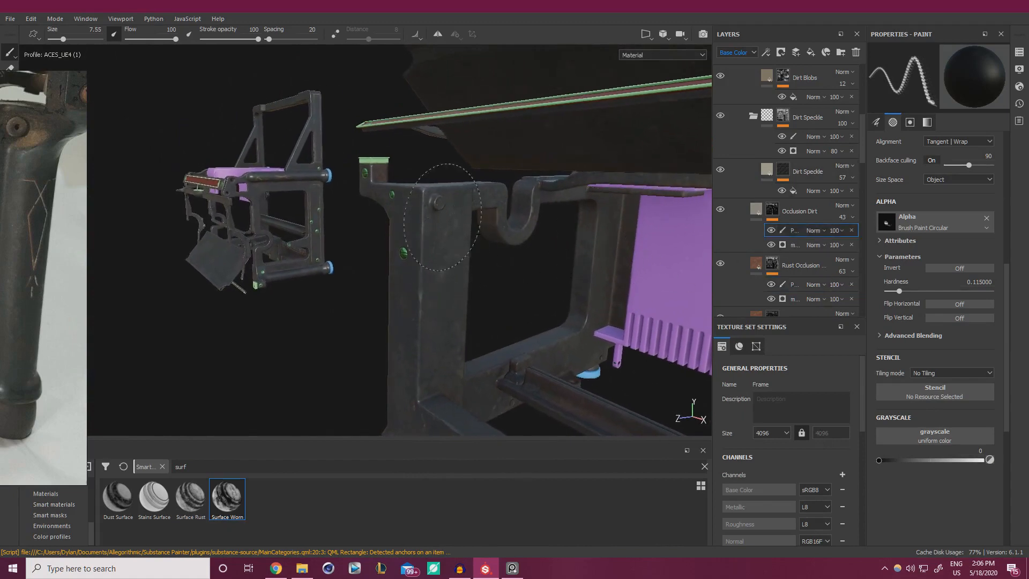
left_click(796, 137)
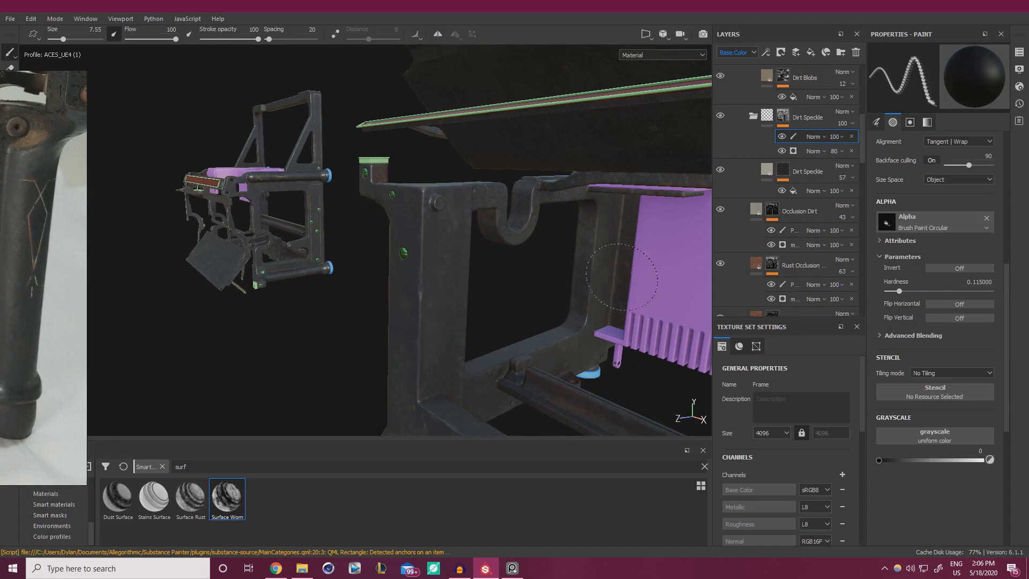
left_click_drag(619, 337, 451, 322, "alt")
mouse_move(467, 370)
left_mouse_down("alt")
mouse_move(578, 204)
mouse_move(494, 314)
left_mouse_up("alt")
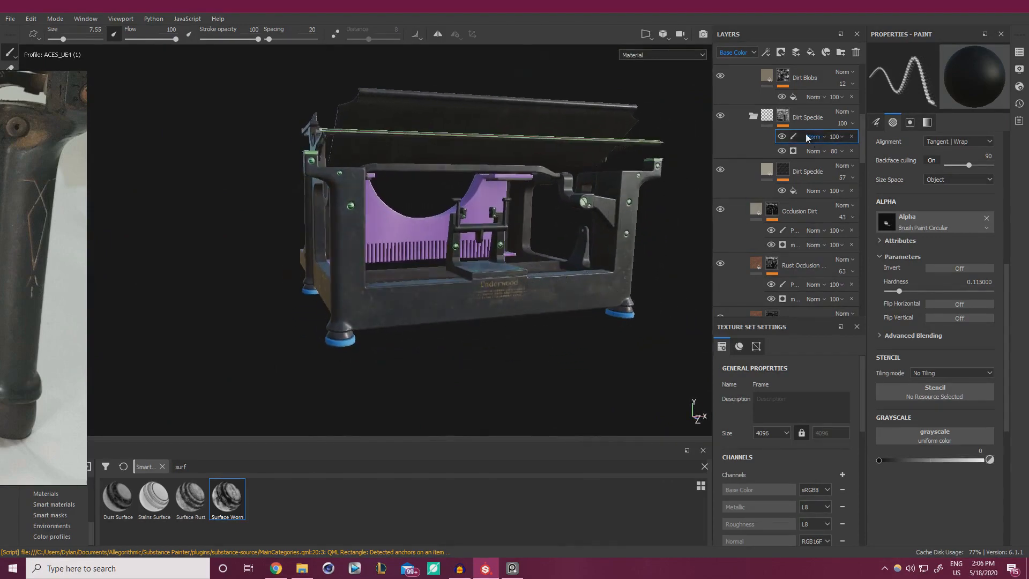
scroll(786, 136, "up", 2)
left_click(796, 107)
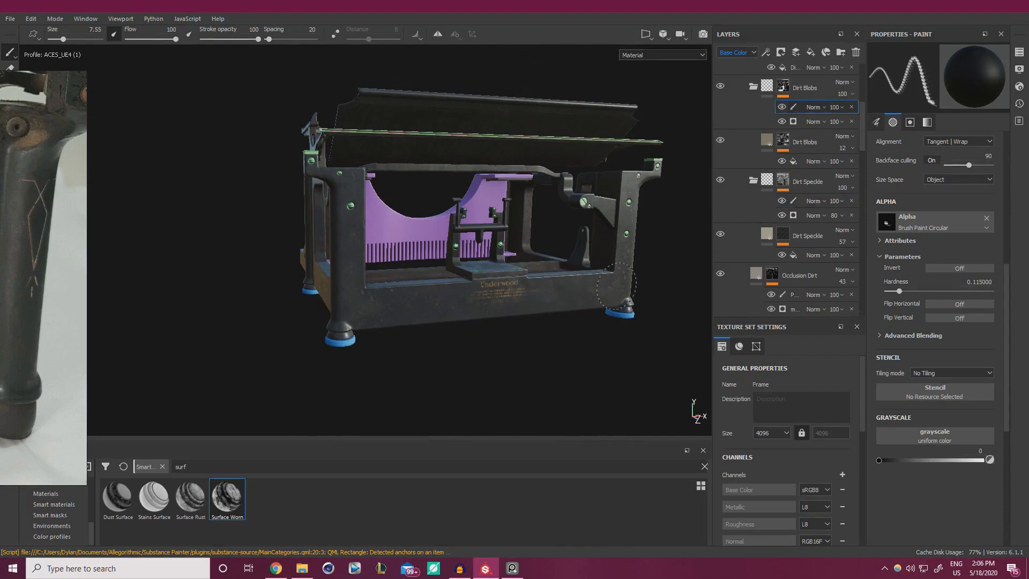
Inspect the frame's outer sides, legs and base bar from all around, checking the layered dirt and the decal lines.
mouse_move(419, 310)
left_mouse_down("alt")
mouse_move(529, 290)
mouse_move(515, 298)
mouse_move(545, 311)
mouse_move(496, 315)
mouse_move(386, 288)
left_mouse_up("alt")
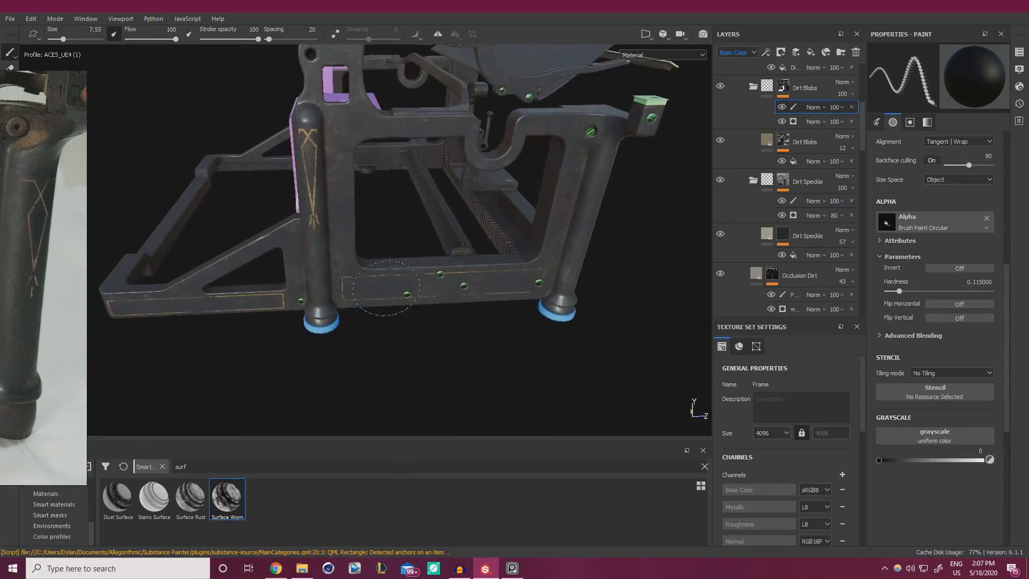
mouse_move(396, 193)
left_mouse_down("alt")
mouse_move(379, 198)
mouse_move(329, 282)
left_mouse_up("alt")
left_click_drag(241, 335, 426, 281, "alt")
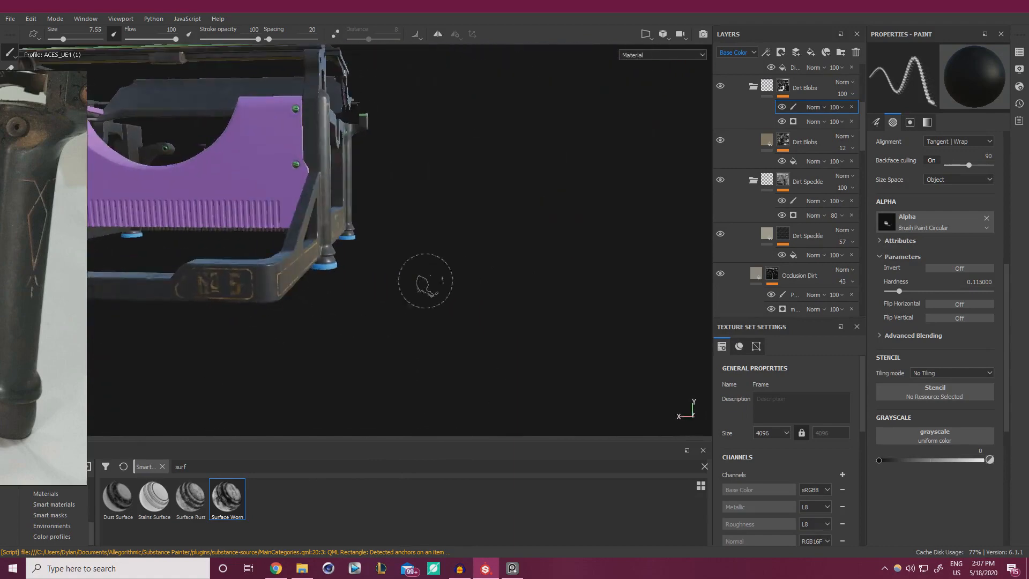
scroll(382, 246, "down", 4)
middle_click_drag(375, 228, 456, 215, "alt")
left_click_drag(456, 216, 547, 268, "alt")
scroll(579, 235, "up", 1)
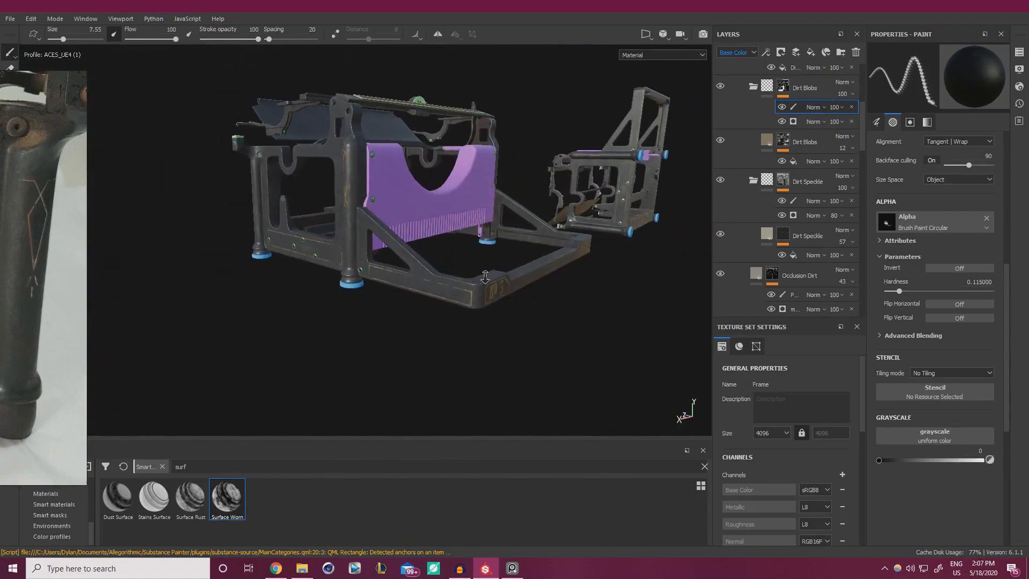
scroll(429, 294, "up", 2)
left_click_drag(409, 300, 692, 254, "alt")
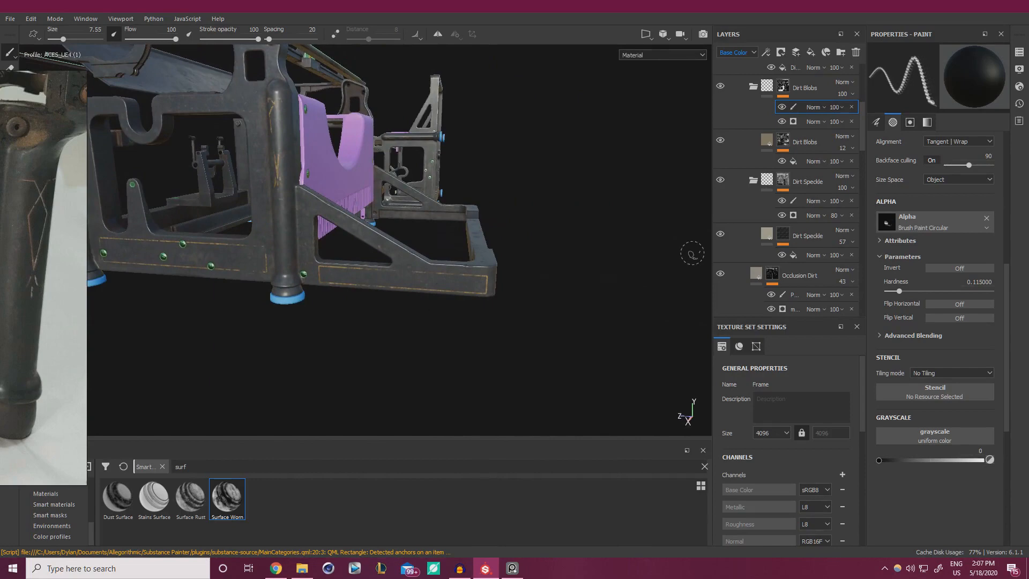
left_click_drag(665, 245, 461, 266, "alt")
right_click_drag(461, 266, 415, 277, "alt")
left_click_drag(415, 276, 539, 306, "alt")
right_click_drag(539, 307, 571, 301, "alt")
Expand the painted decals folder and set its mask generator's Global Contrast to 0.04 and Global Blur to 0.
scroll(803, 261, "down", 3)
scroll(802, 261, "down", 10)
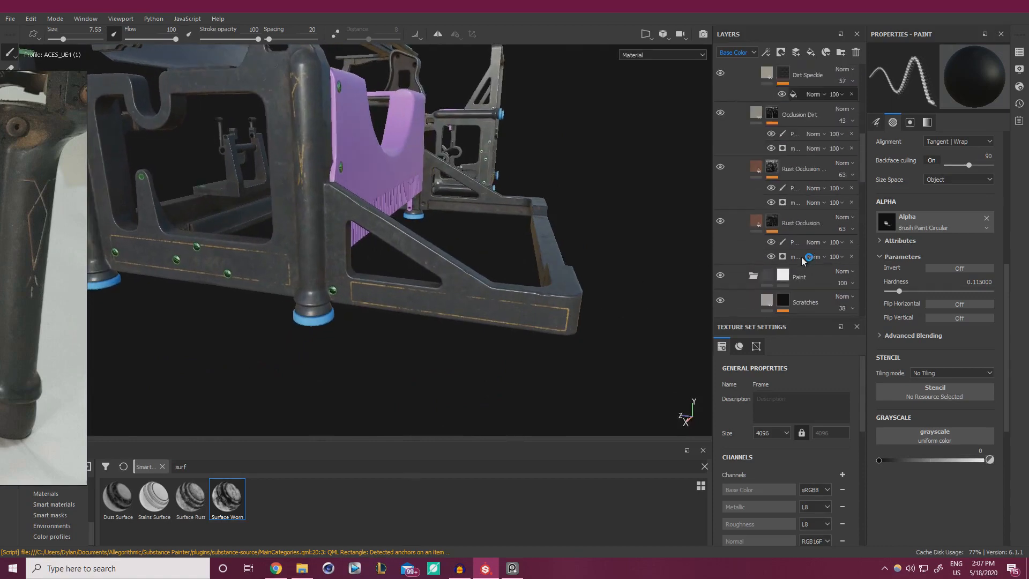
scroll(796, 261, "up", 5)
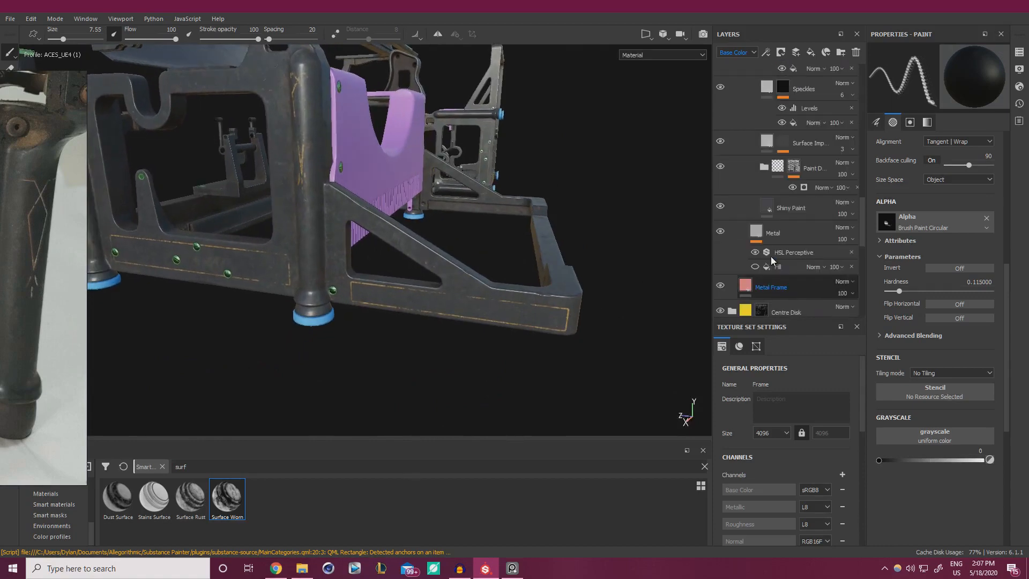
scroll(766, 203, "up", 5)
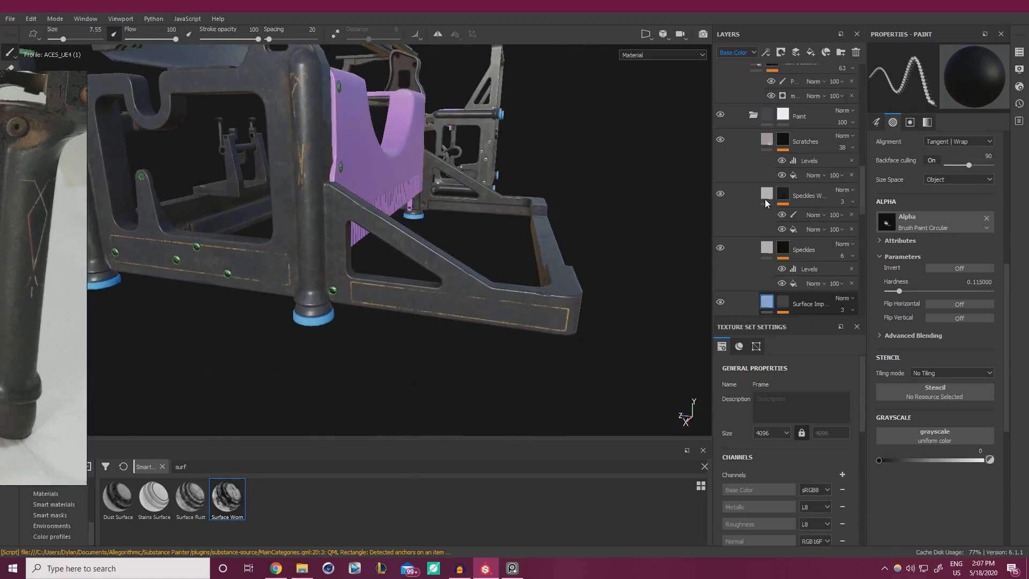
scroll(765, 204, "down", 5)
scroll(756, 222, "down", 2)
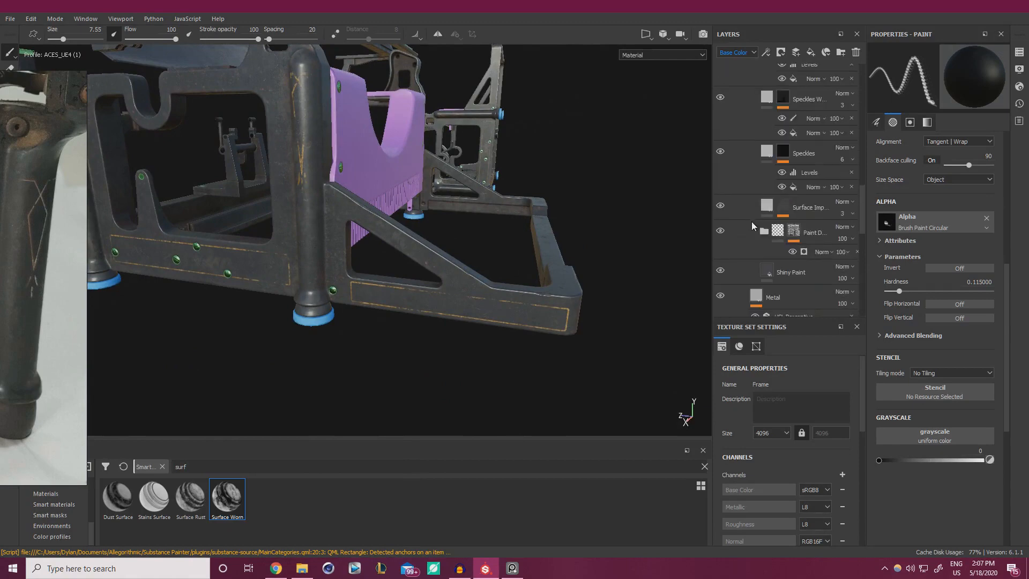
left_click(764, 233)
scroll(767, 260, "down", 1)
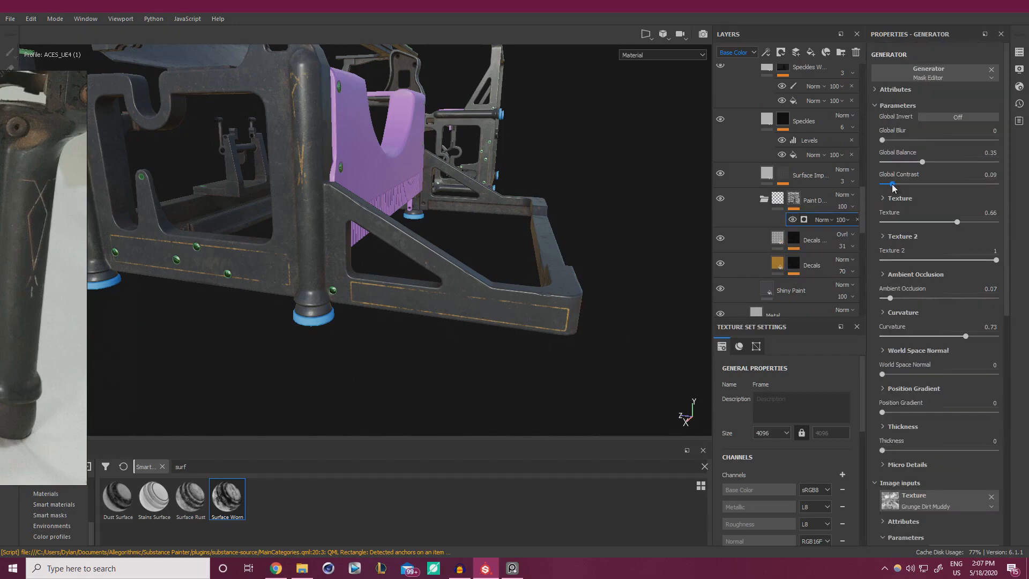
right_click_drag(433, 340, 566, 358, "alt")
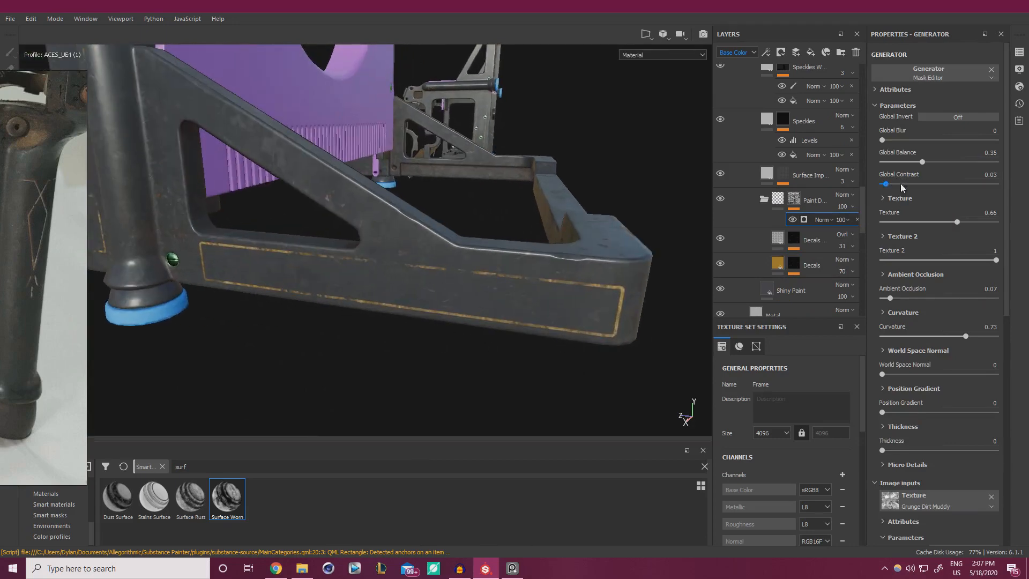
left_click(968, 184)
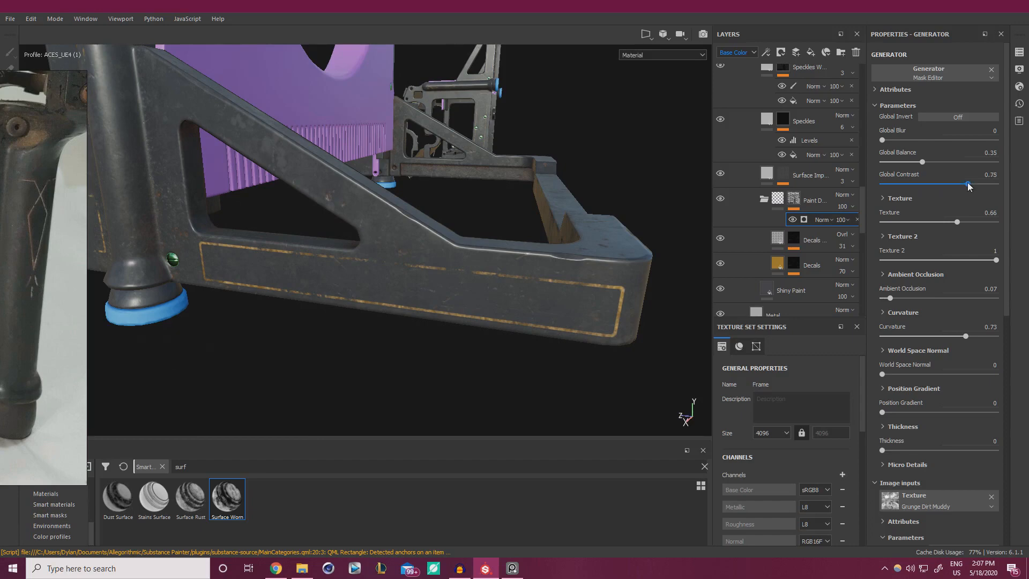
left_click(887, 184)
left_click(883, 140)
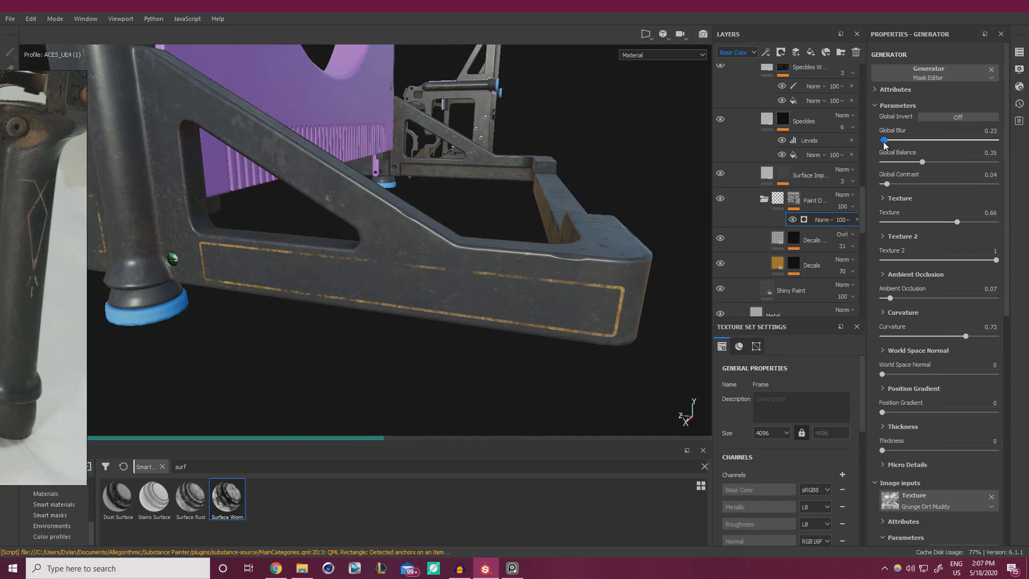
left_click(881, 140)
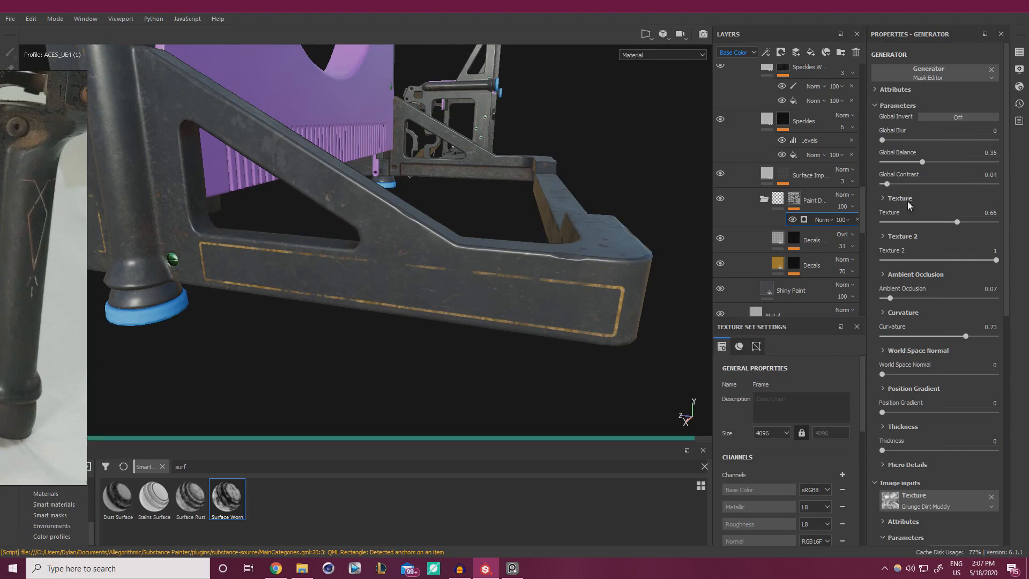
Set the decal folder mask generator's Texture to 0.6 and Texture 2 to 0.77.
left_click(941, 221)
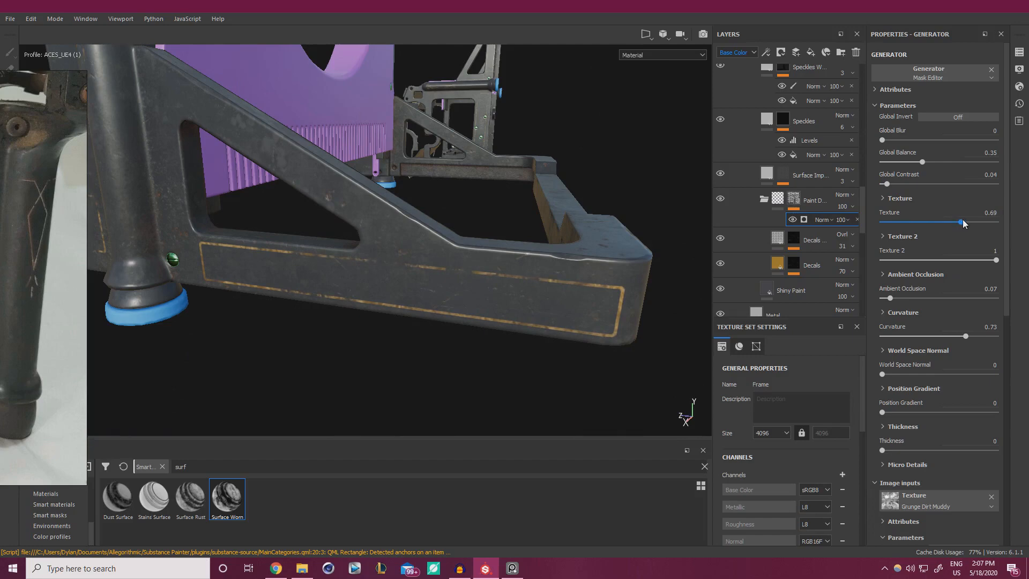
left_click(962, 222)
left_click(952, 223)
left_click(980, 261)
left_click_drag(533, 280, 415, 256, "alt")
Examine the typewriter reference photos for the paint wear, decal lines and speckling on the side frame.
right_click_drag(0, 220, 258, 246)
scroll(258, 245, "down", 4)
middle_click_drag(189, 151, 337, 263)
scroll(336, 263, "up", 5)
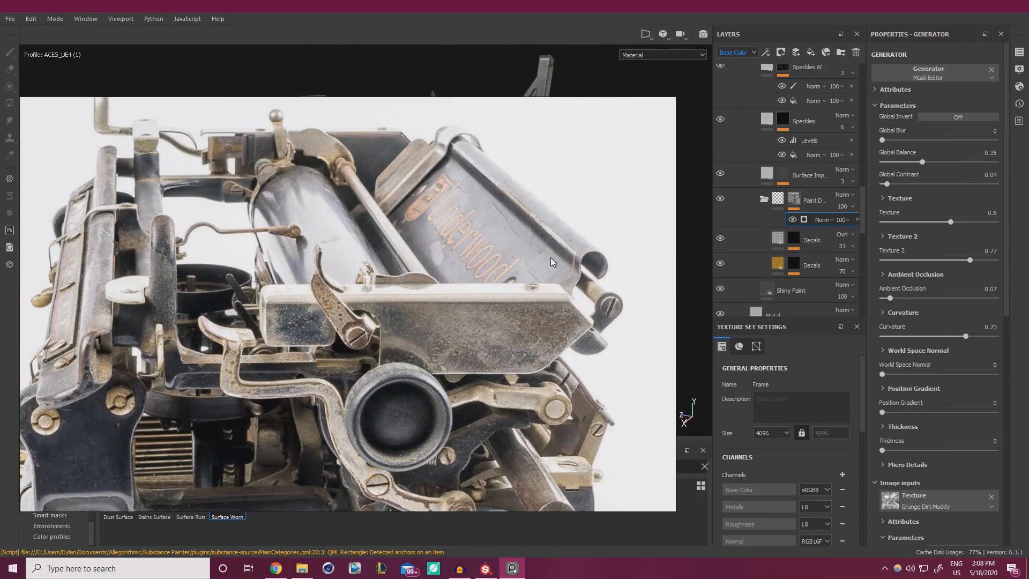
scroll(551, 257, "down", 5)
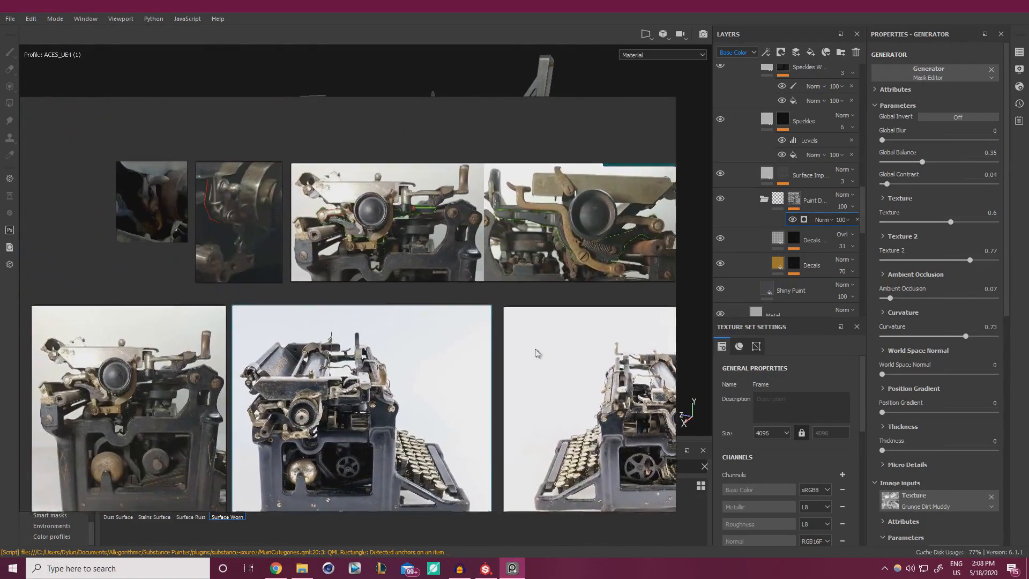
middle_click_drag(535, 350, 555, 241)
scroll(159, 356, "up", 4)
scroll(211, 356, "up", 2)
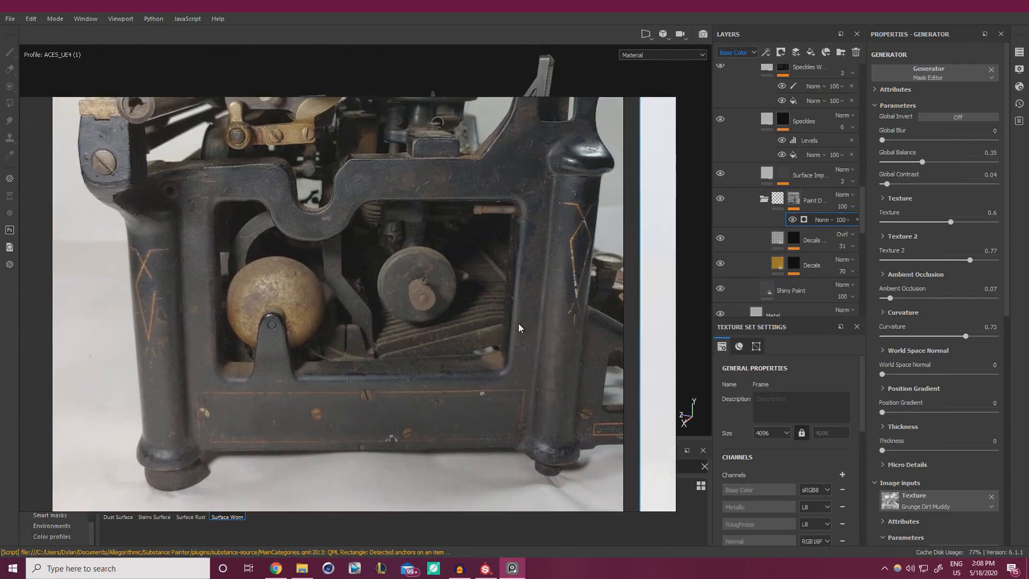
scroll(499, 230, "up", 2)
middle_click_drag(217, 183, 353, 141)
right_click_drag(561, 248, 0, 290)
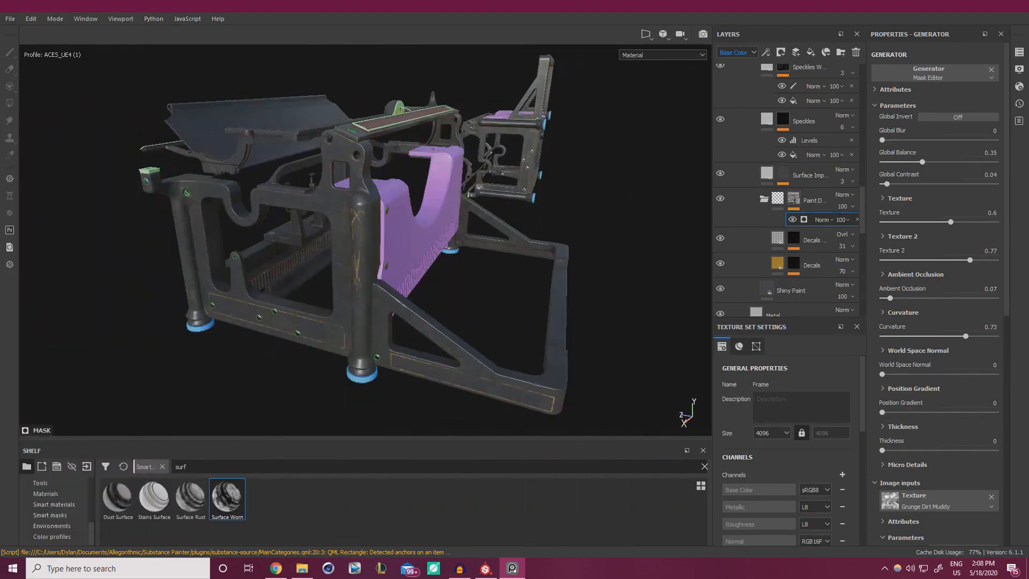
Set the Position of the 3D Perlin Noise Fractal fill in the Speckles mask to 0.37.
mouse_move(396, 239)
left_mouse_down("alt")
mouse_move(467, 232)
mouse_move(490, 276)
mouse_move(528, 276)
mouse_move(534, 314)
mouse_move(579, 306)
left_mouse_up("alt")
scroll(754, 270, "up", 4)
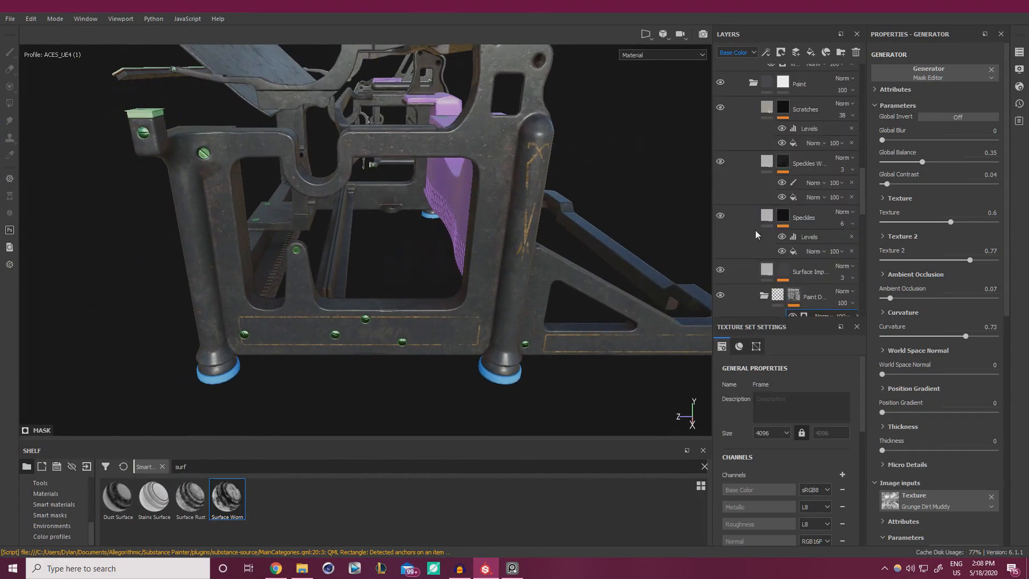
left_click(784, 219)
left_click(784, 219)
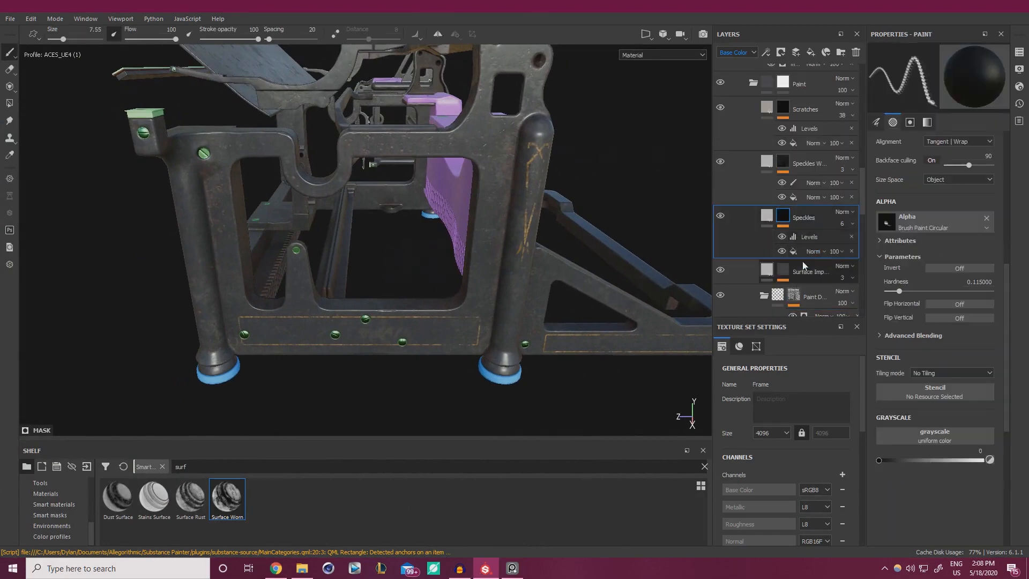
left_click(797, 252)
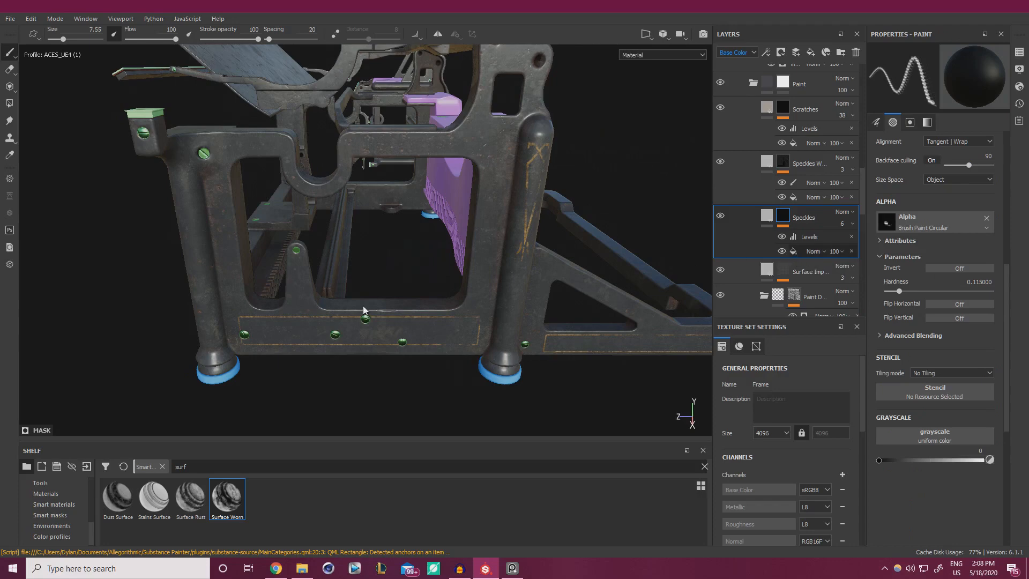
right_click_drag(326, 312, 447, 360, "alt")
middle_click_drag(358, 341, 423, 304, "alt")
right_click_drag(423, 303, 528, 379, "alt")
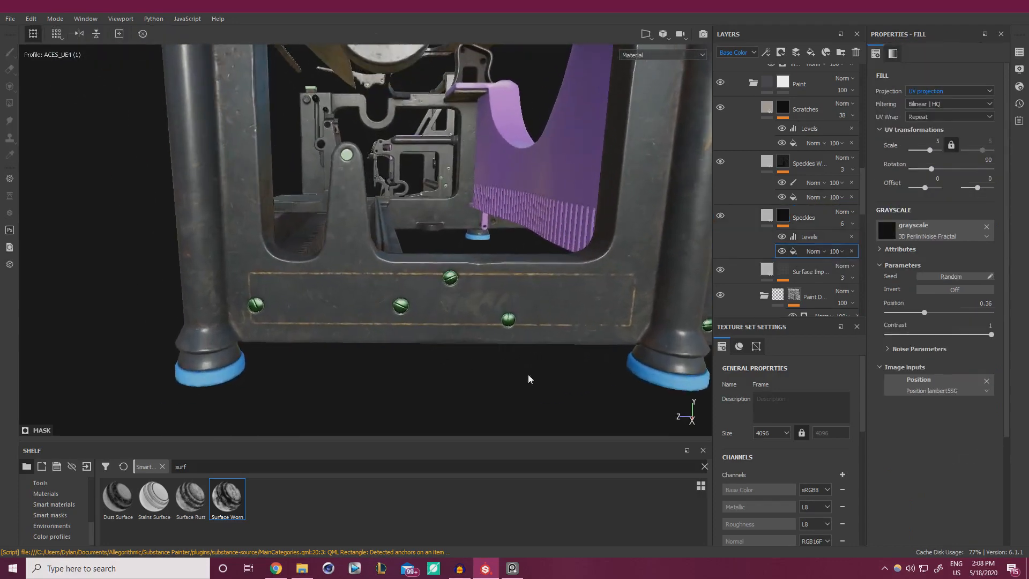
left_click_drag(528, 379, 523, 343, "alt")
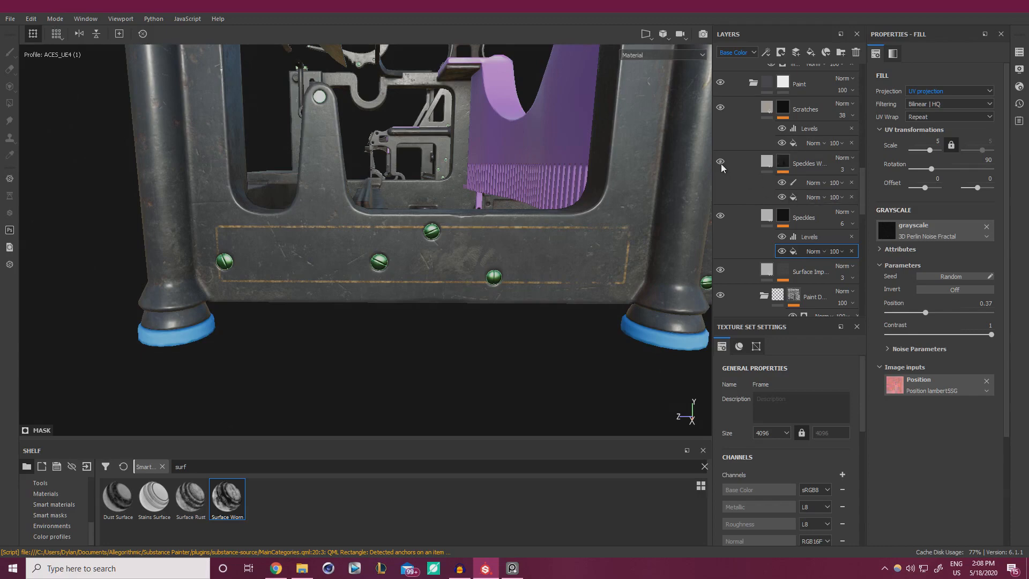
Set the Scratches mask's Grunge Scratches Rough fill to Scale 5 and Balance 0.23, and check it around the frame.
left_click(796, 199)
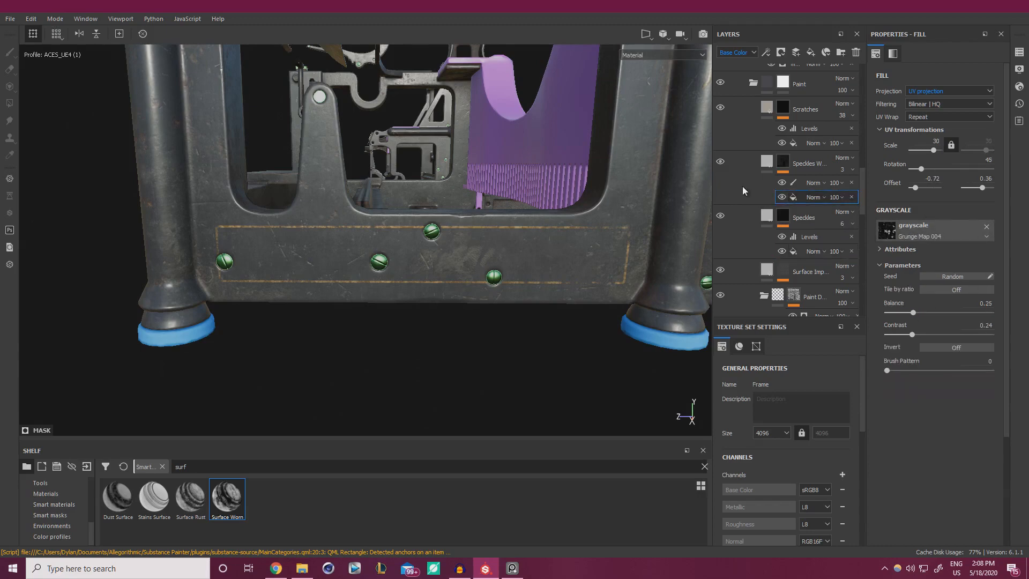
left_click(802, 144)
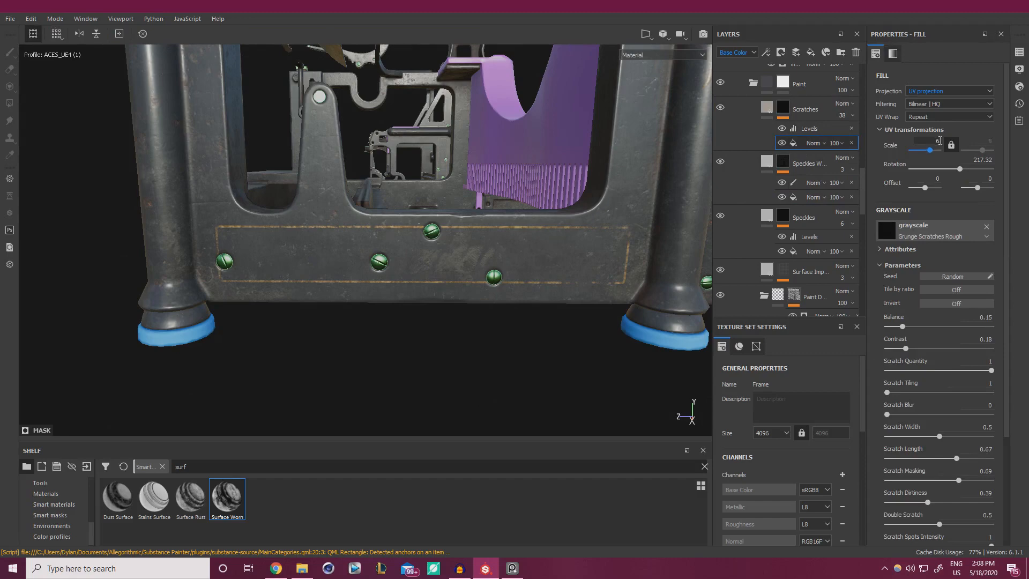
key("Return")
left_click_drag(498, 281, 457, 263, "alt")
left_click_drag(574, 105, 694, 194, "alt")
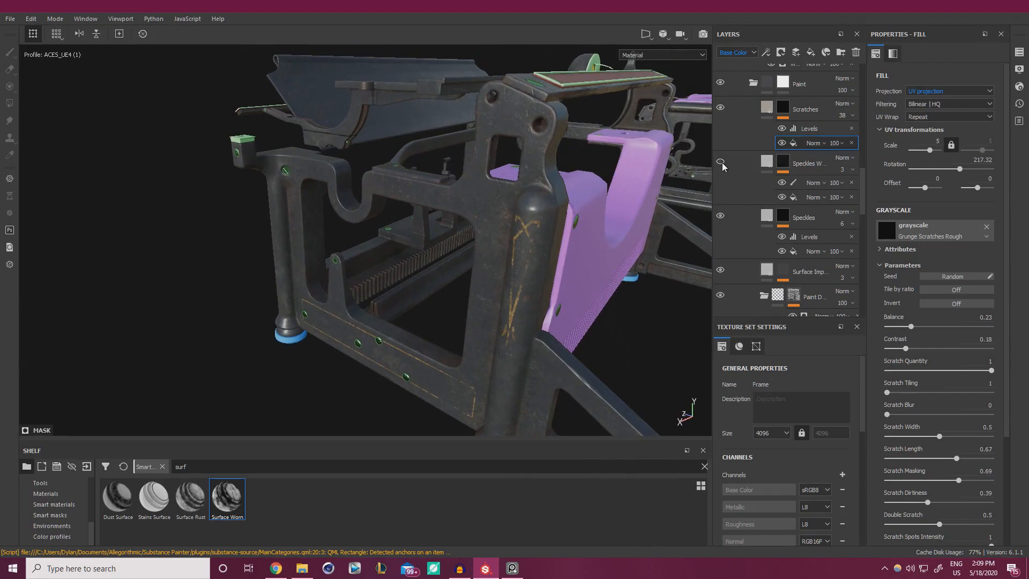
Compare the frame's side with each of the two Speckles layers hidden and shown.
left_click(796, 184)
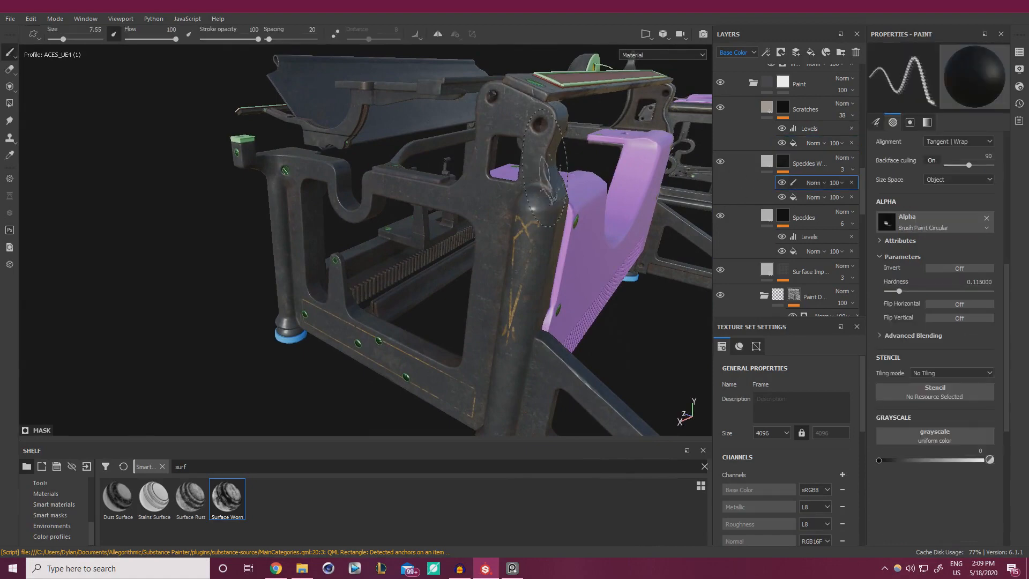
left_click_drag(533, 176, 568, 179, "alt")
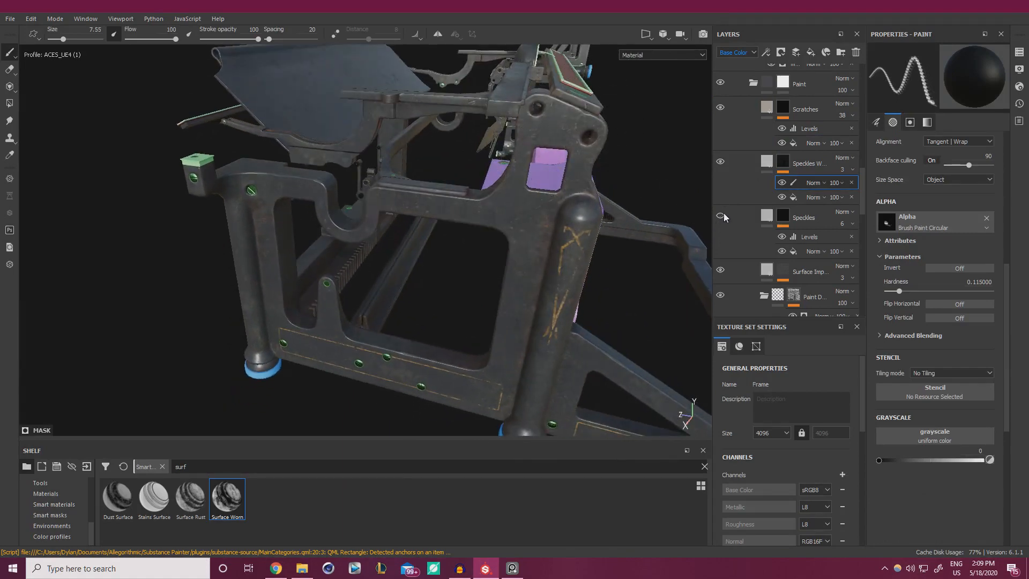
scroll(723, 212, "up", 3)
scroll(723, 173, "up", 3)
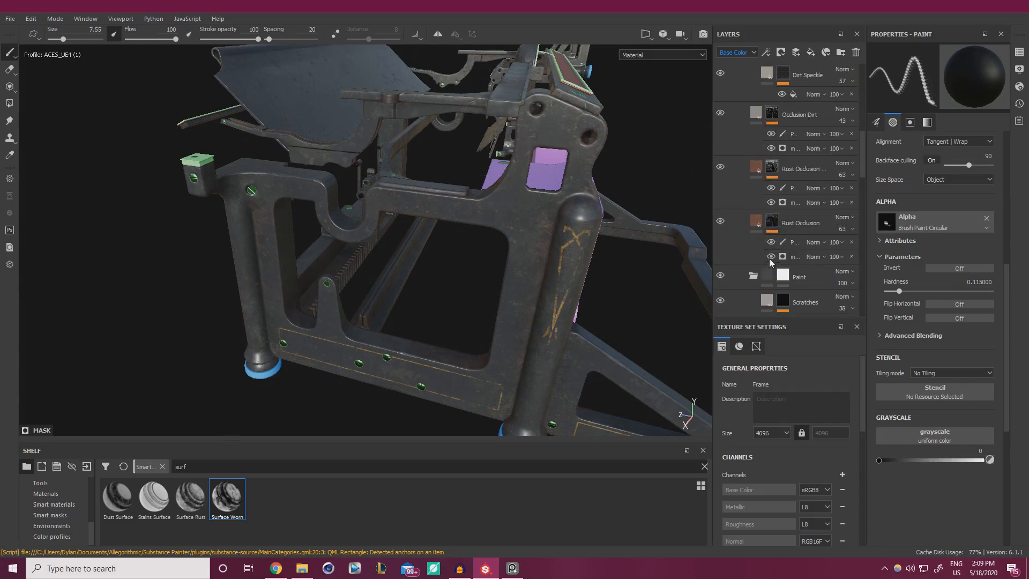
Try the paint effects in both Rust Occlusion masks and the Rust Spots mask on the marks across the frame's side.
left_click(786, 241)
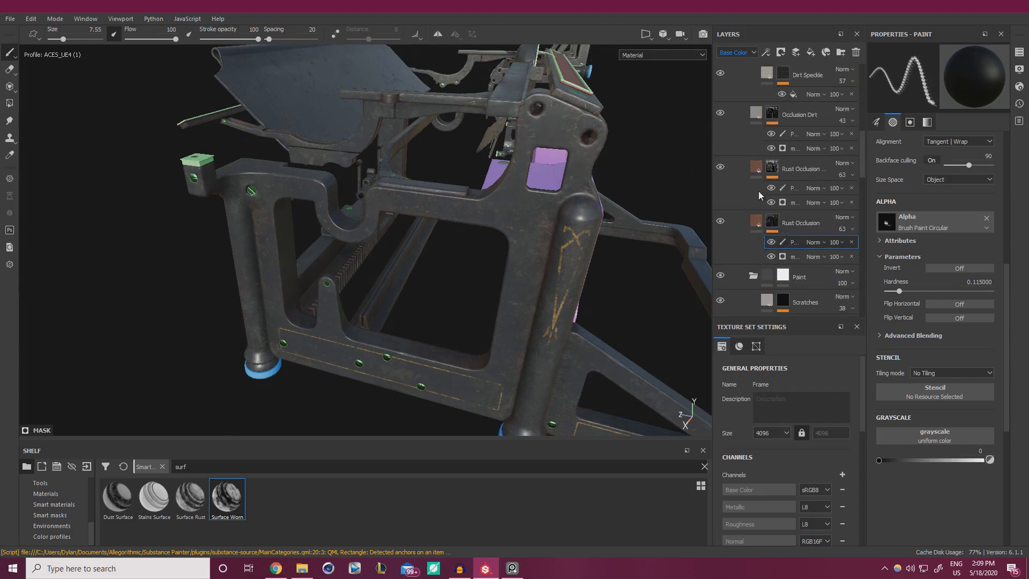
left_click(788, 188)
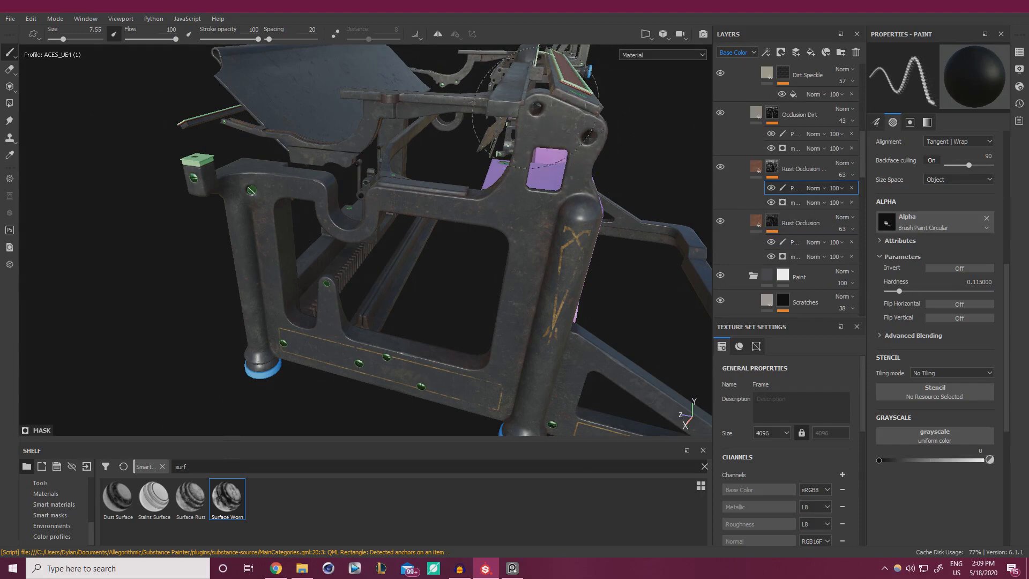
left_click_drag(607, 169, 370, 181, "alt")
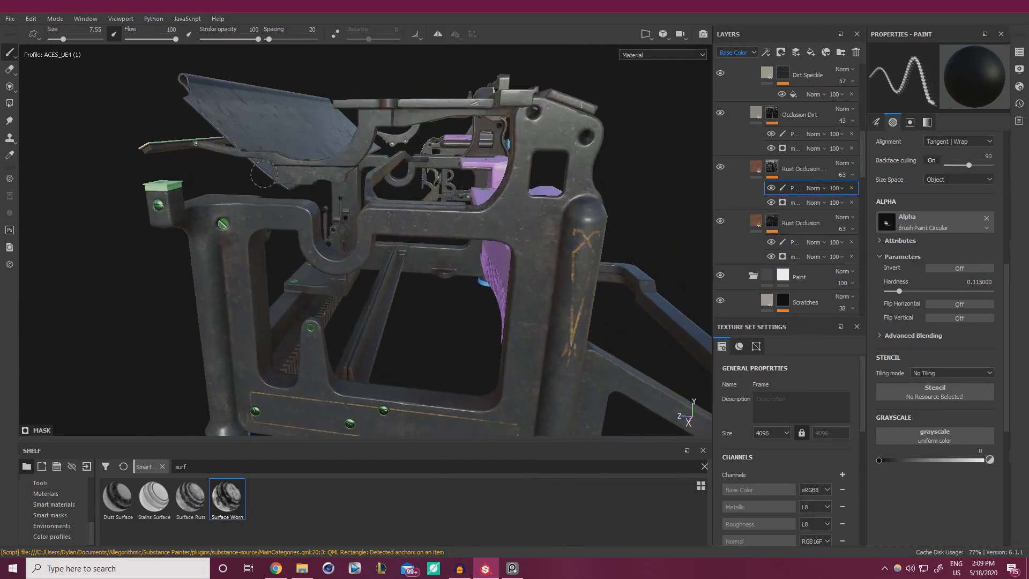
scroll(765, 256, "down", 3)
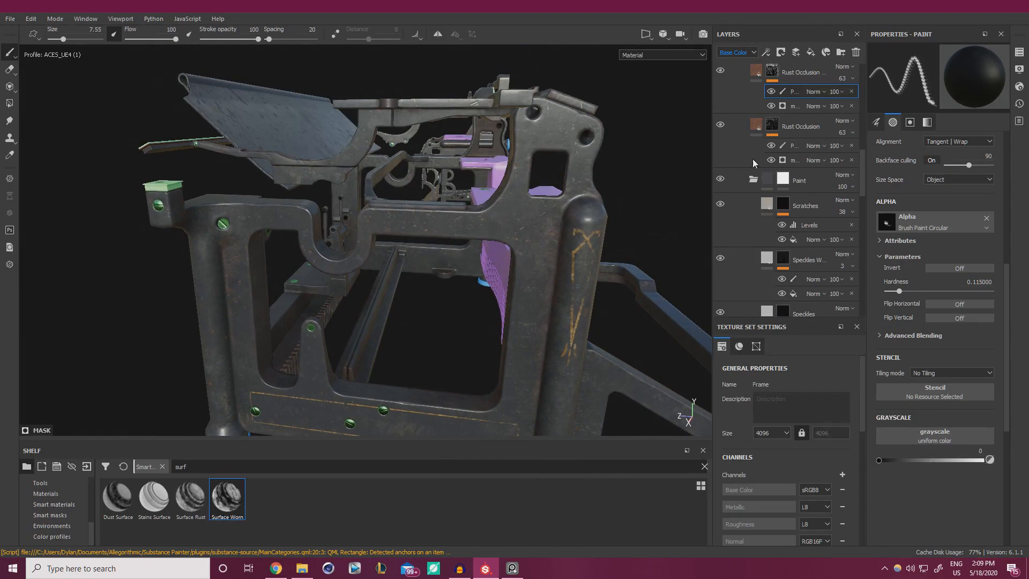
left_click(786, 145)
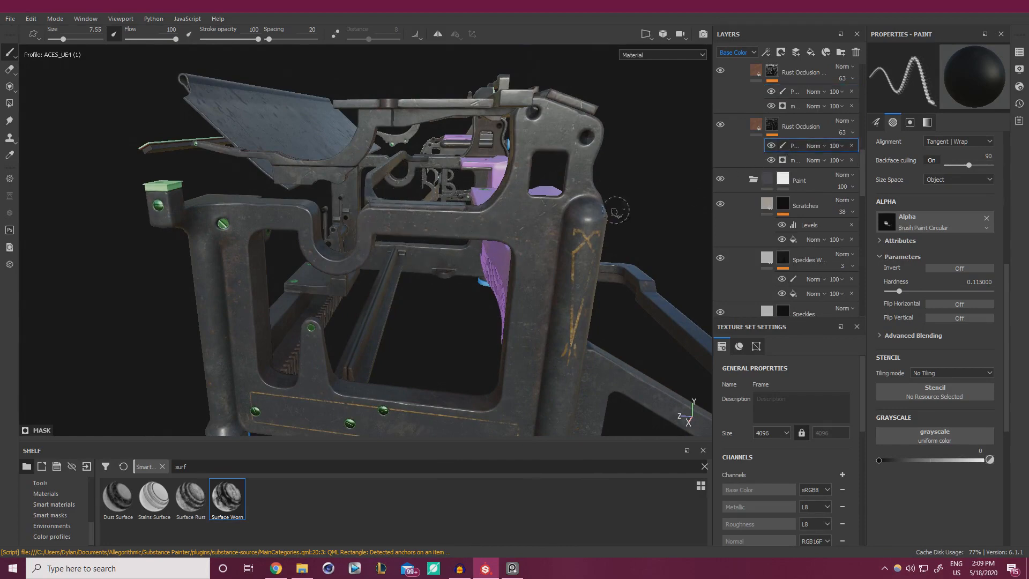
scroll(774, 202, "down", 8)
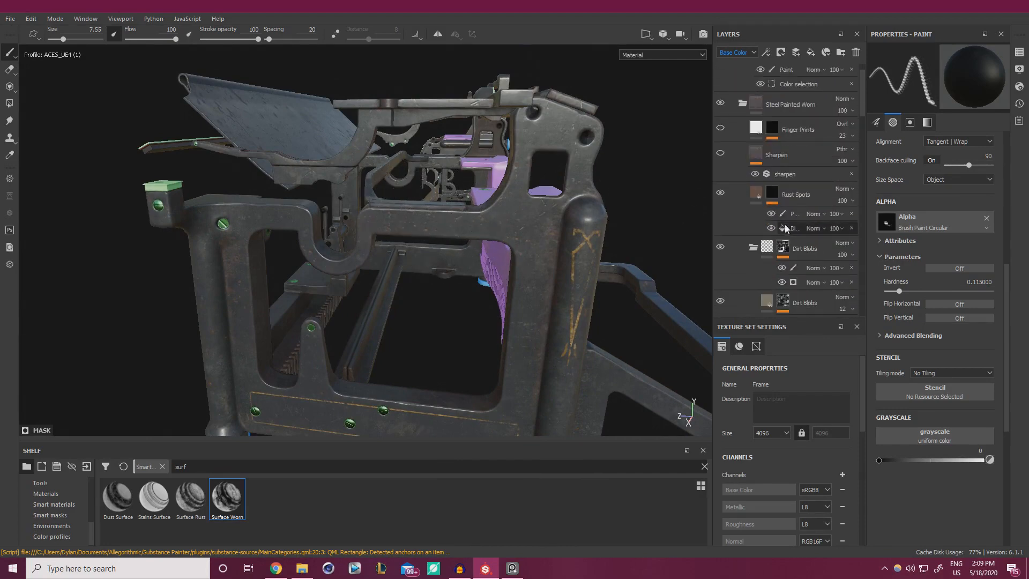
left_click(789, 214)
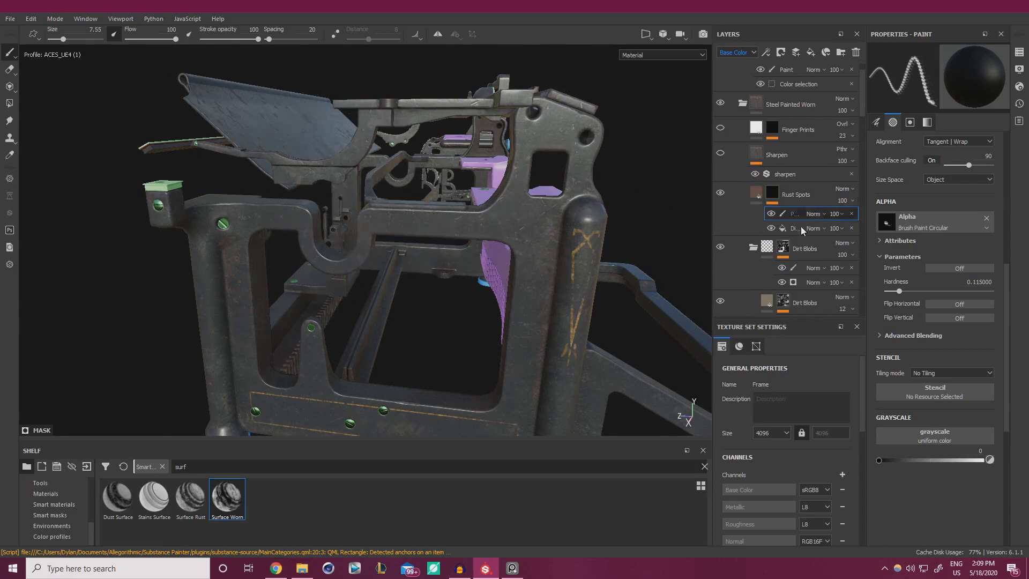
Try the paint effects in the upper Speckles, Dirt Speckle and Dirt Blobs masks on the marks along the frame's upper side.
scroll(815, 257, "down", 5)
scroll(811, 255, "down", 3)
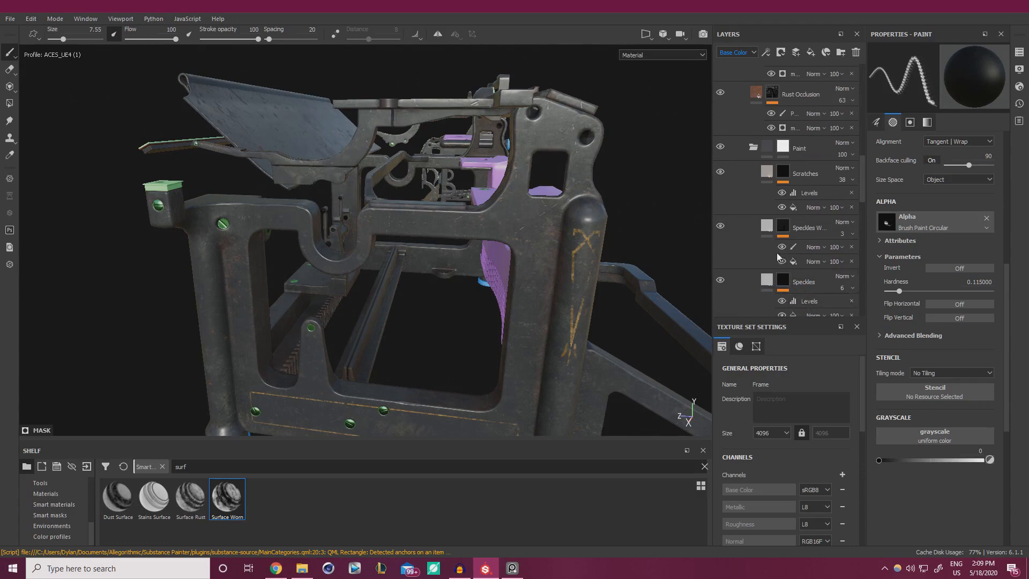
left_click(793, 248)
scroll(821, 250, "up", 4)
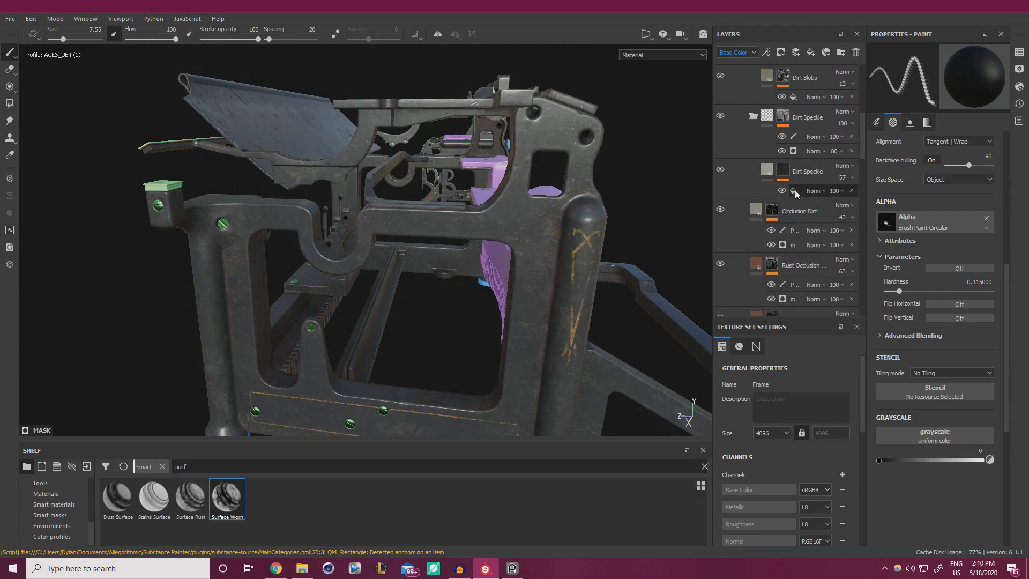
left_click(799, 137)
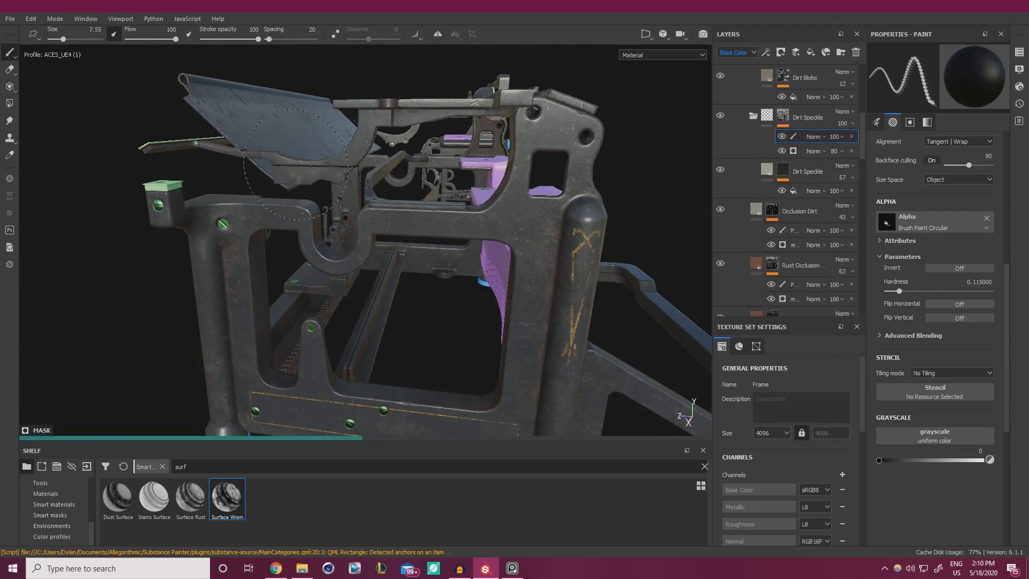
scroll(788, 130, "up", 2)
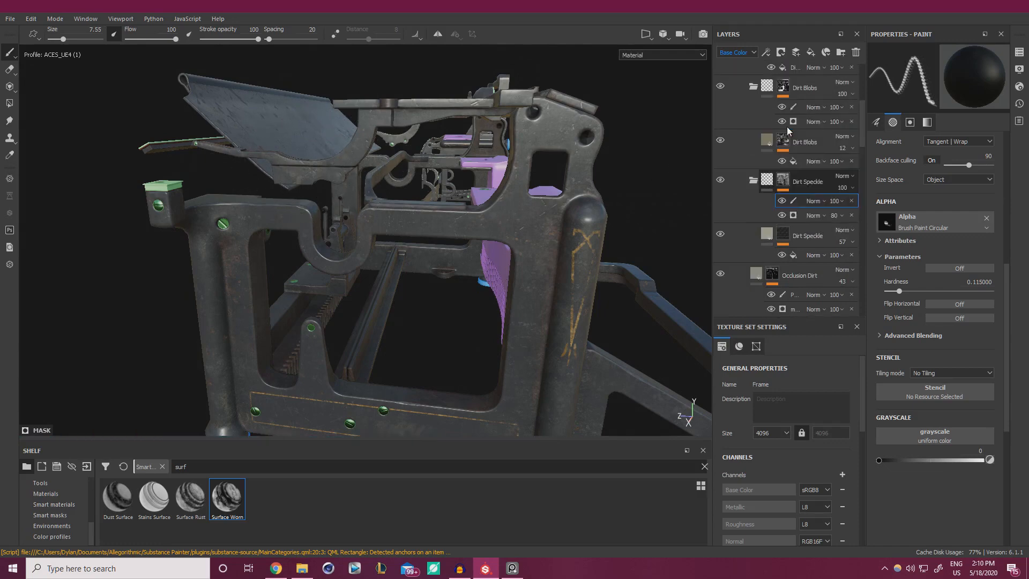
left_click(800, 108)
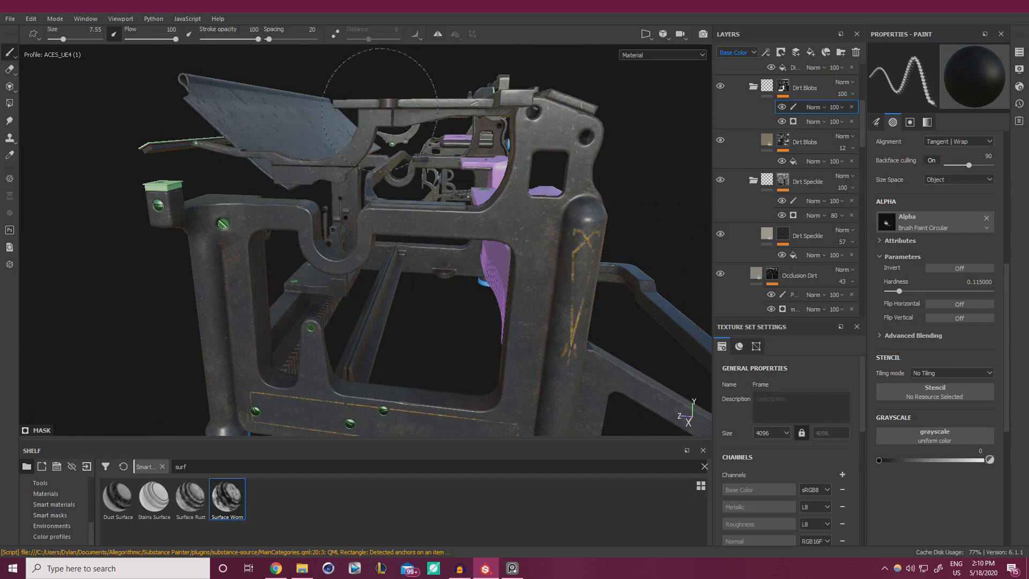
left_click_drag(308, 209, 296, 181)
left_click(800, 203)
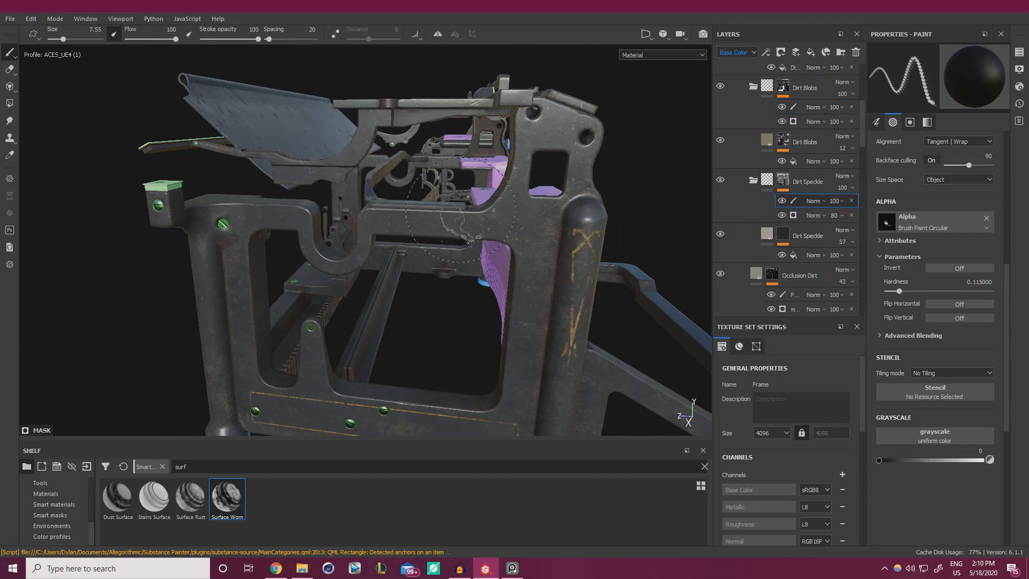
Activate the paint effect in the Dirt Blobs folder's mask for the marks along the frame's lower side rail.
scroll(793, 259, "down", 5)
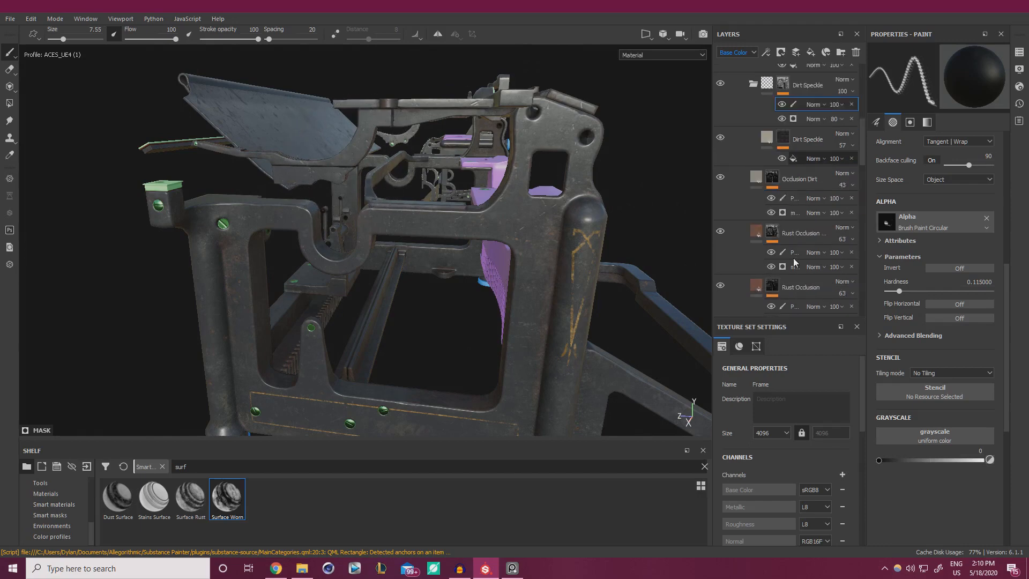
scroll(797, 258, "down", 3)
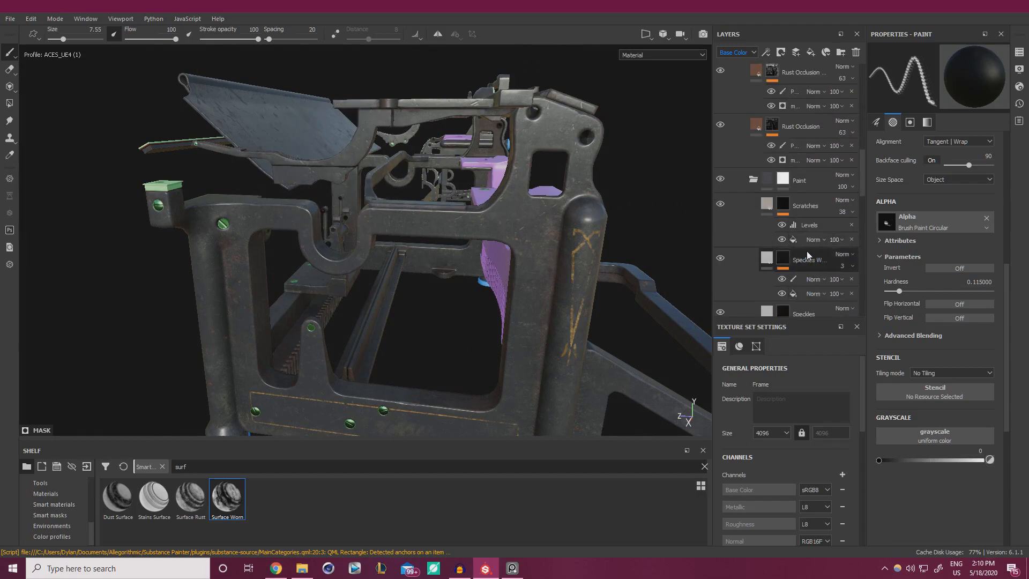
scroll(810, 279, "down", 5)
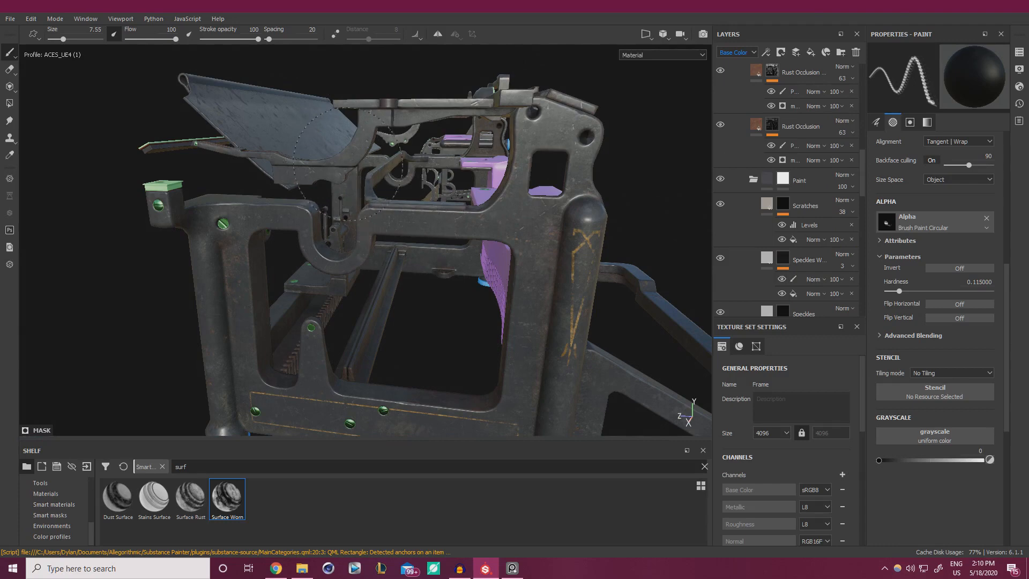
left_click_drag(346, 182, 400, 214, "alt")
middle_click_drag(440, 316, 415, 237, "alt")
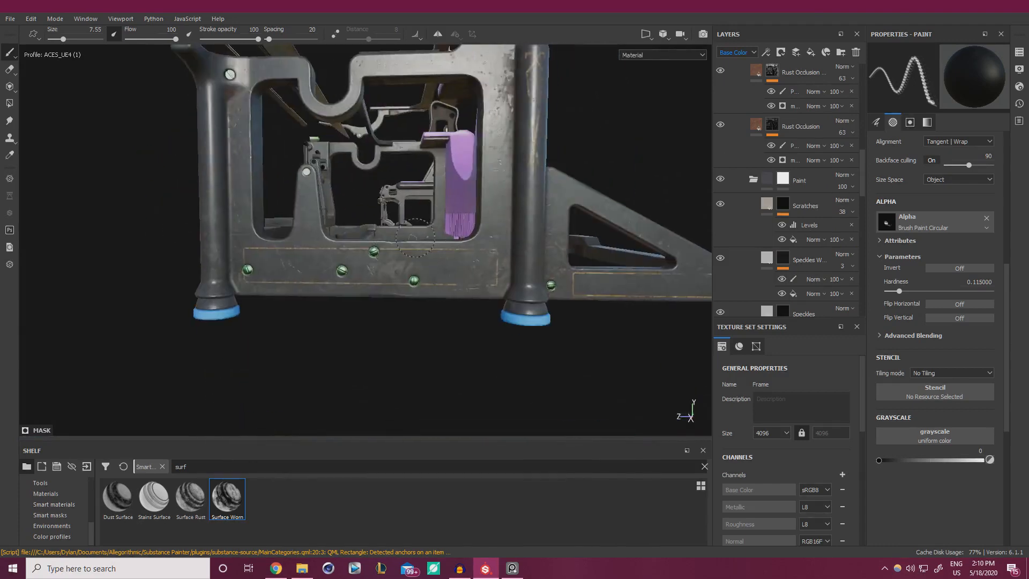
left_click_drag(416, 238, 418, 287, "alt")
scroll(791, 221, "up", 5)
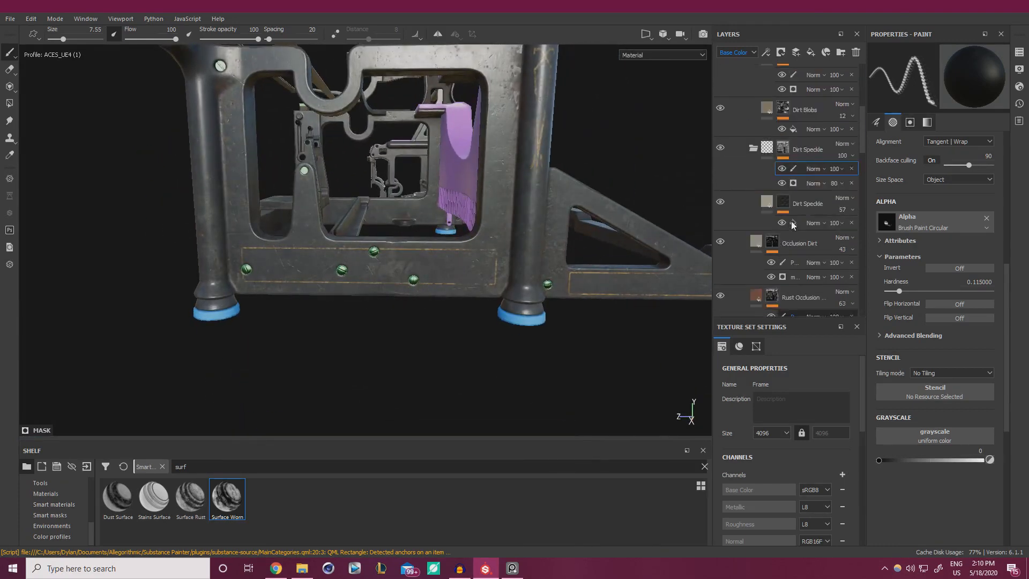
scroll(791, 221, "up", 3)
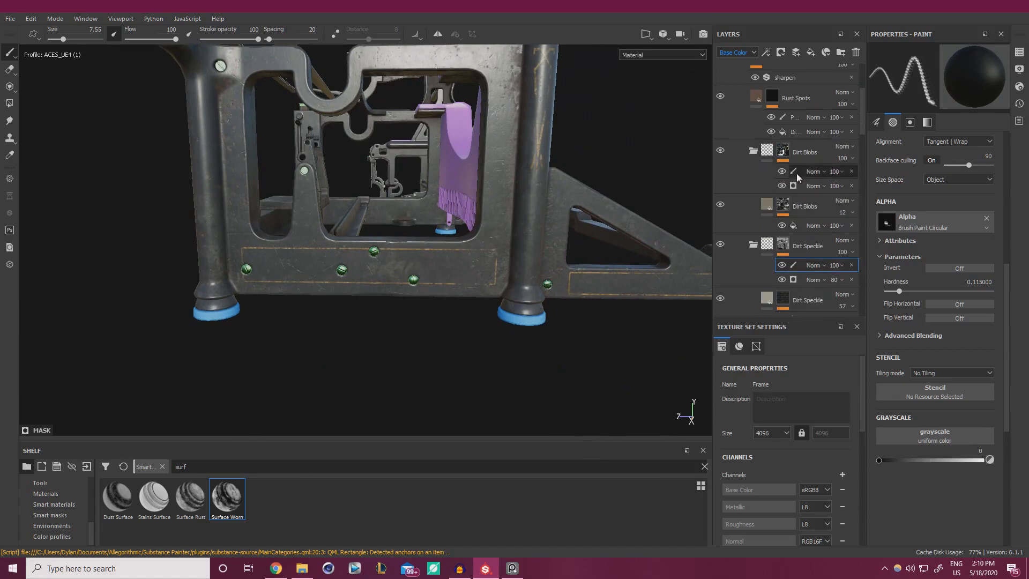
left_click(796, 172)
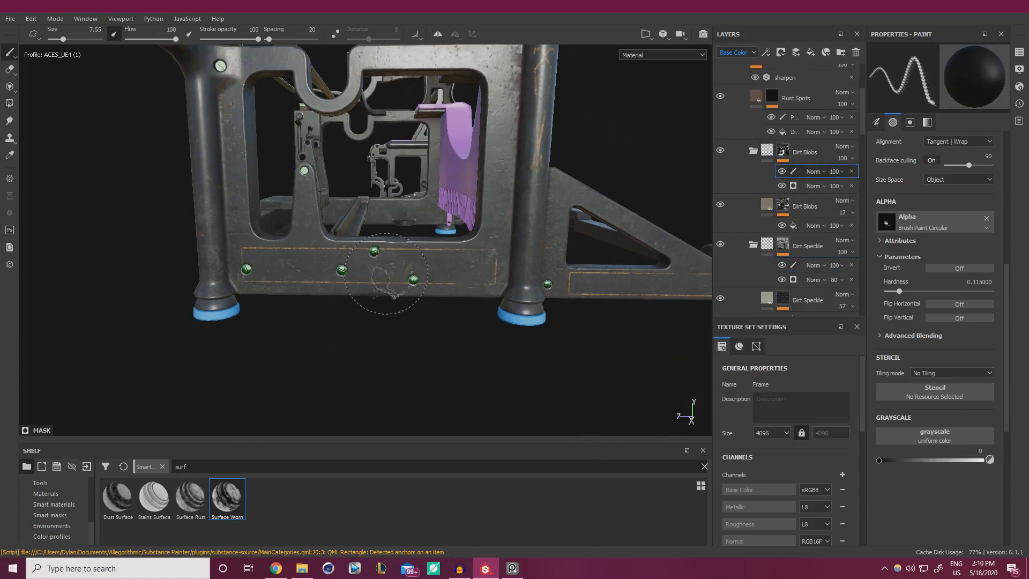
left_click_drag(394, 284, 487, 271, "alt")
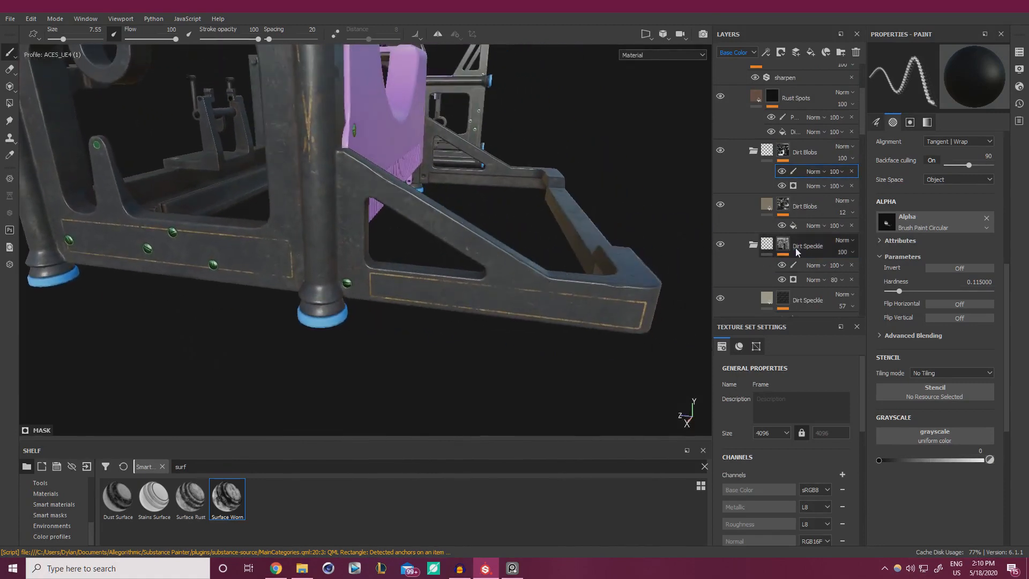
Activate the paint effect in the upper Speckles layer's mask and check the triangular extension and the Underwood end of the frame.
scroll(796, 250, "down", 10)
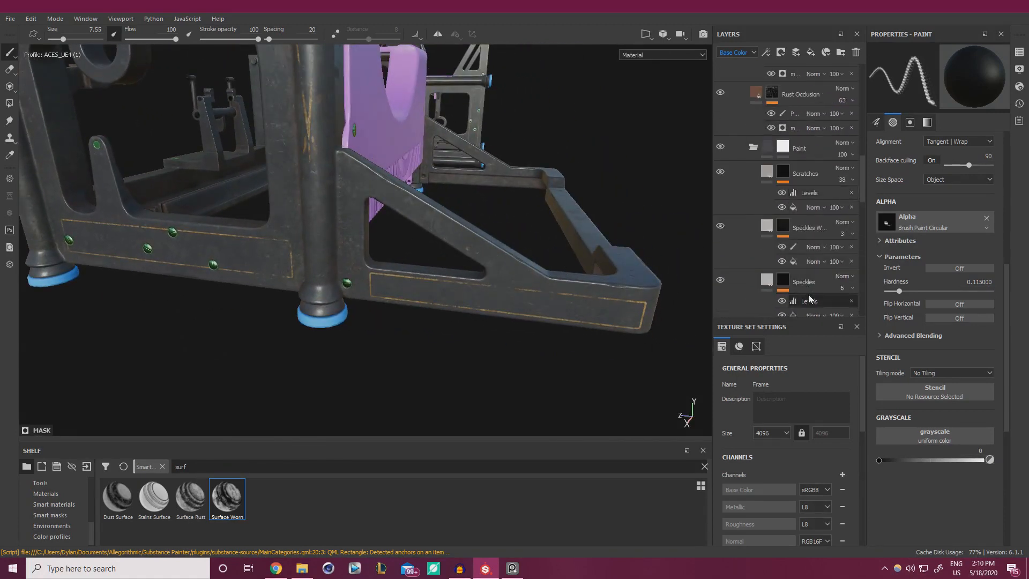
scroll(809, 299, "down", 2)
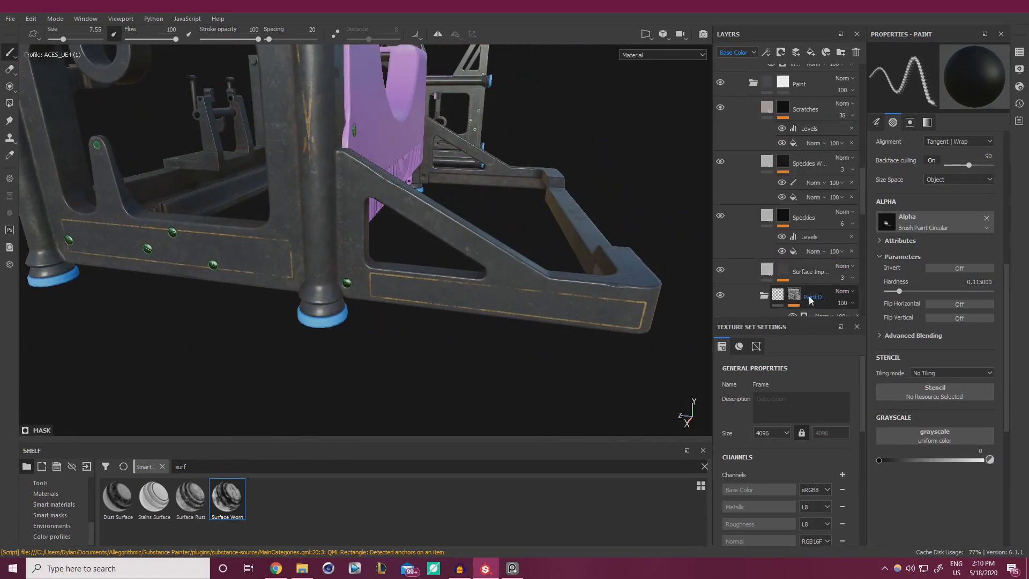
left_click(812, 183)
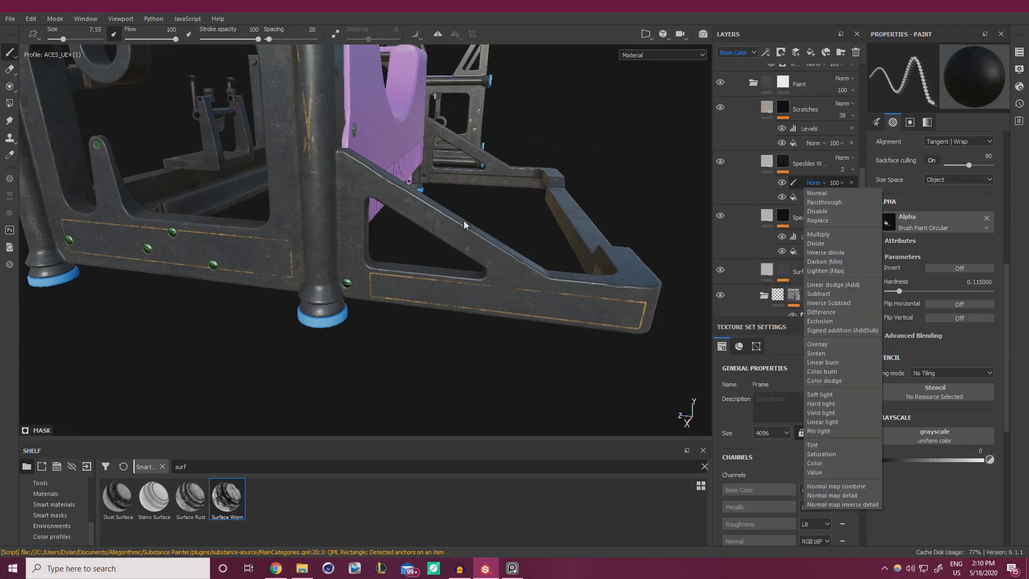
left_click(792, 182)
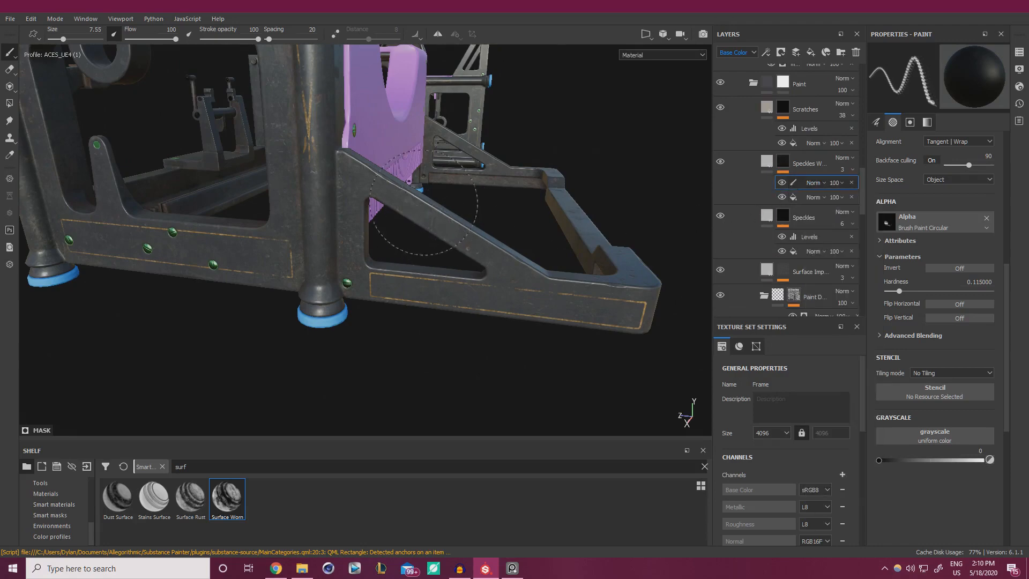
left_click_drag(445, 220, 488, 206, "alt")
right_click_drag(487, 207, 461, 241, "alt")
left_click_drag(461, 242, 624, 248, "alt")
left_click_drag(375, 228, 402, 225, "alt")
right_click_drag(384, 233, 397, 220, "alt")
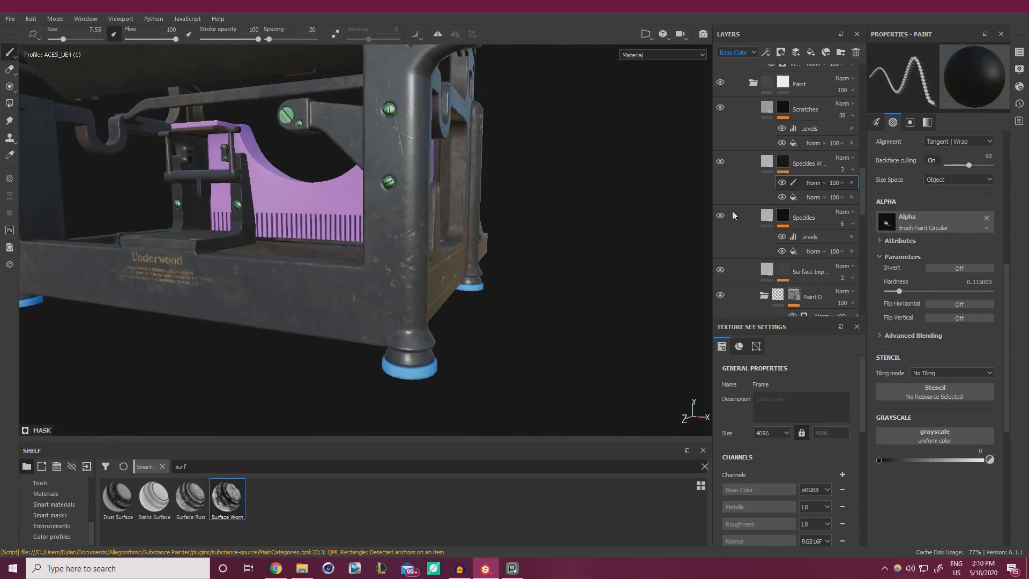
Try the paint effects in the Dirt Speckle and Dirt Blobs folder masks on the marks around the Underwood bar and corner post.
scroll(742, 212, "up", 3)
scroll(799, 188, "up", 9)
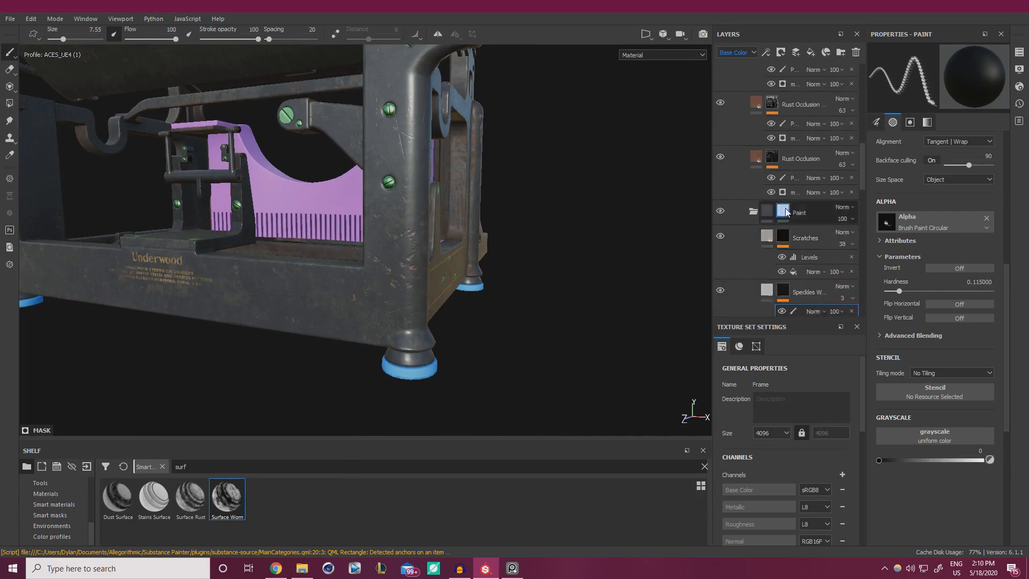
left_click(800, 105)
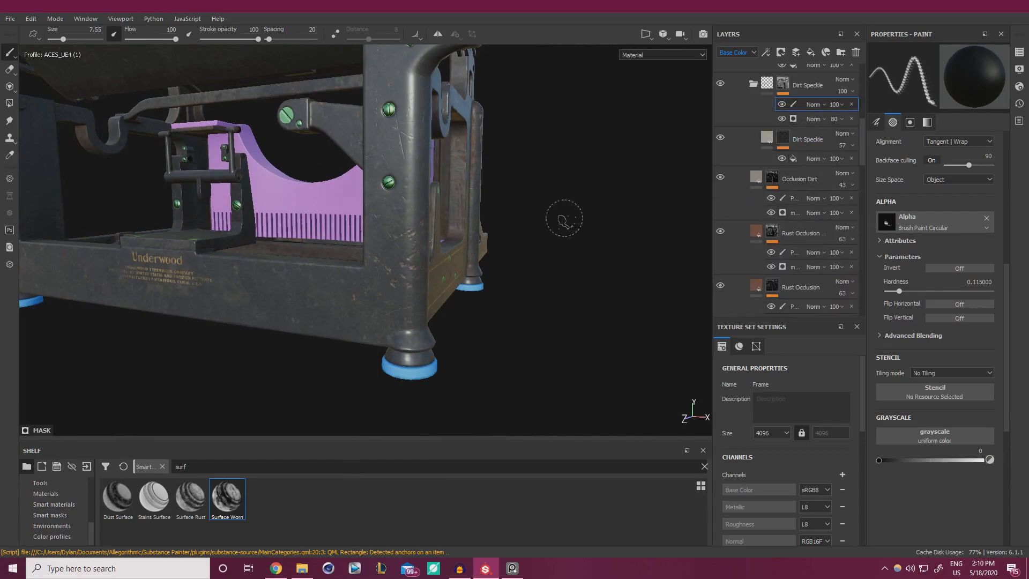
scroll(809, 170, "up", 3)
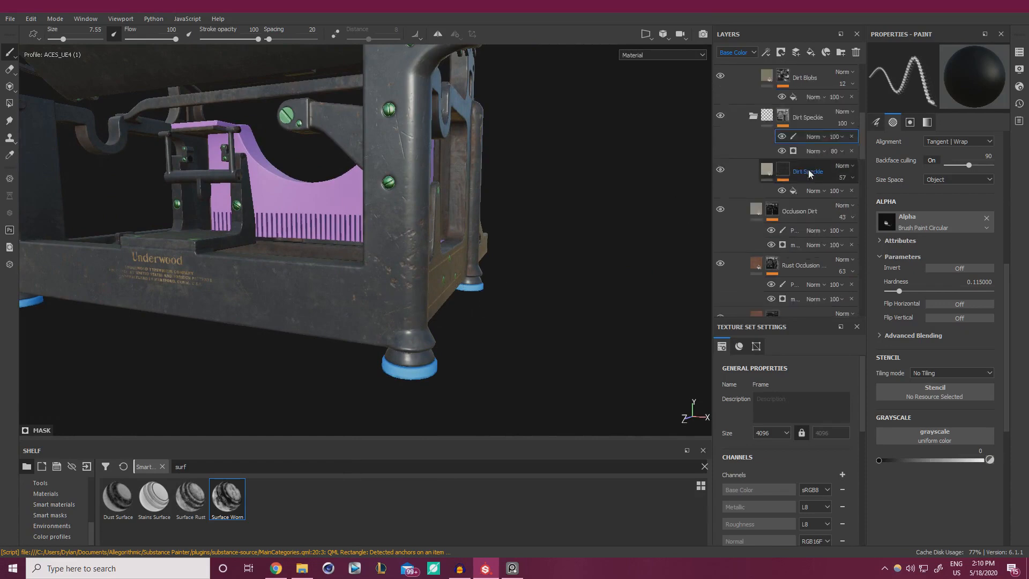
left_click(796, 109)
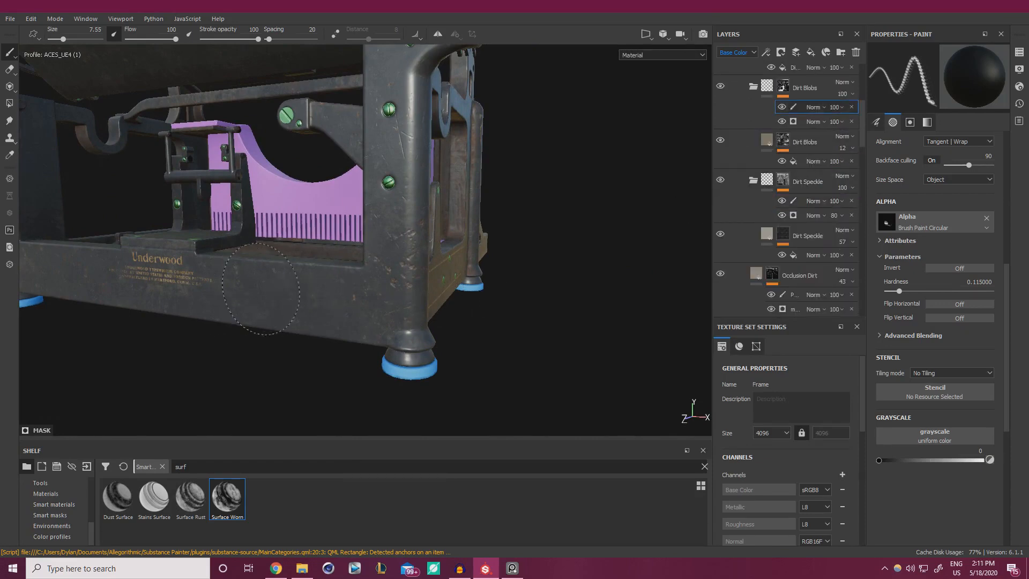
left_click_drag(392, 276, 341, 261, "alt")
left_click_drag(465, 278, 471, 279, "alt")
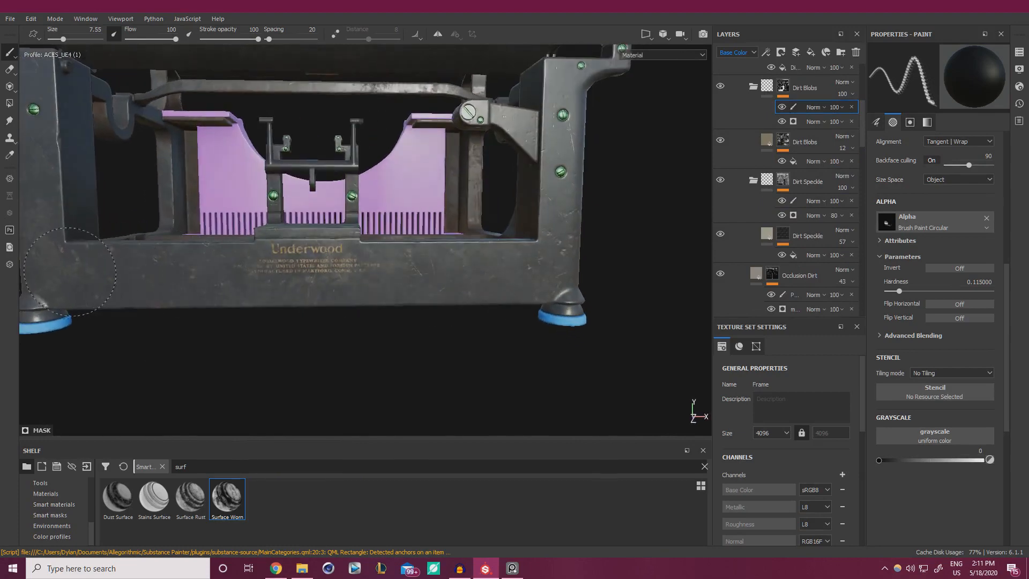
left_click_drag(70, 271, 384, 303, "alt")
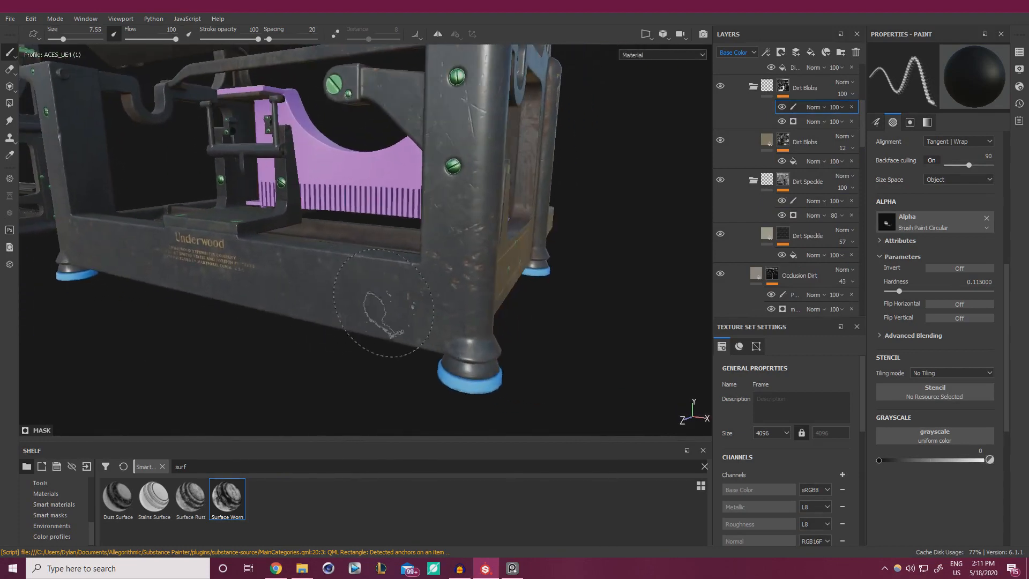
Activate the Rust Spots mask's paint effect and inspect the frame's opposite side, No 5 base and posts for remaining marks.
scroll(813, 218, "up", 5)
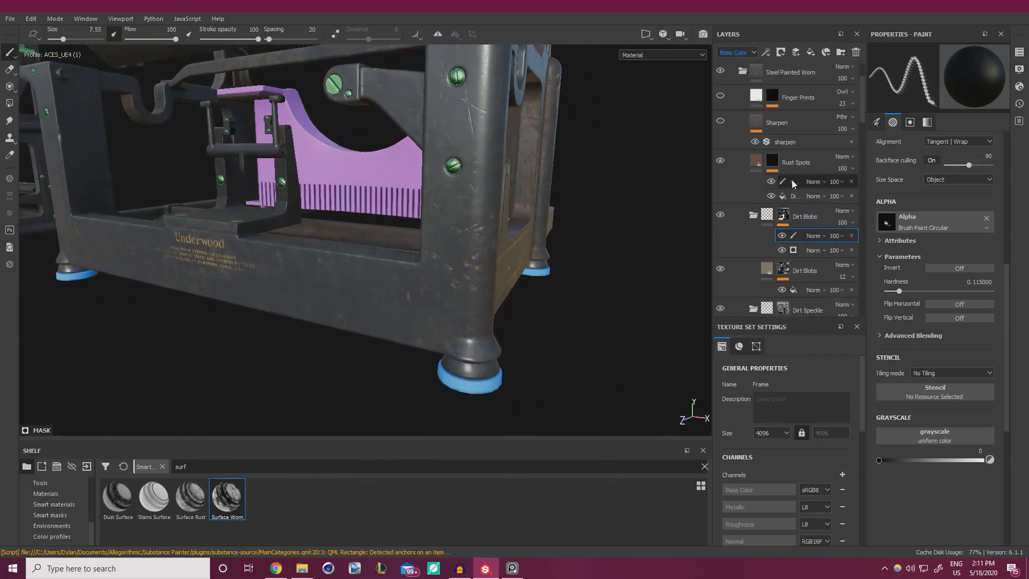
left_click(792, 181)
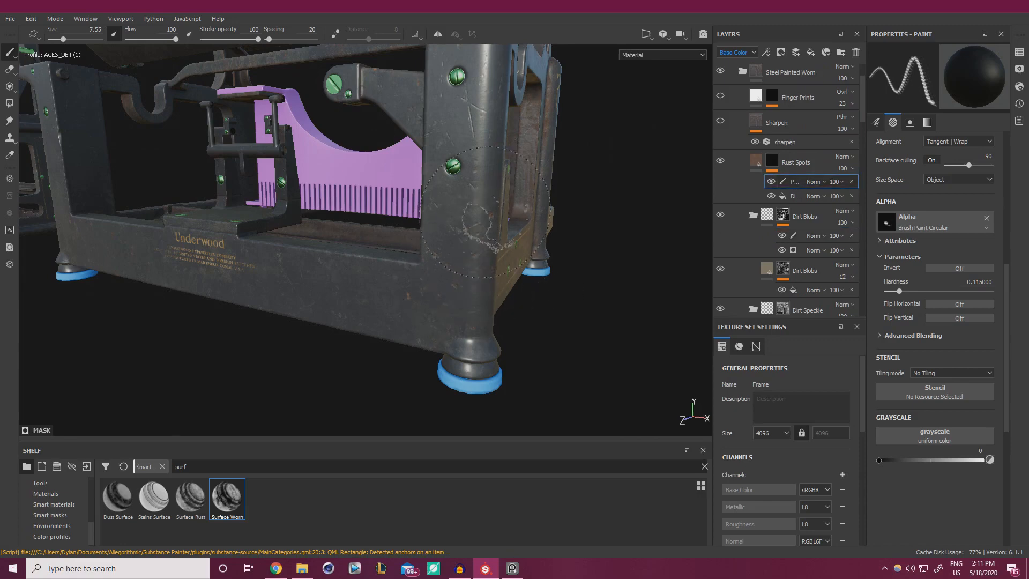
left_click_drag(445, 286, 412, 241, "alt")
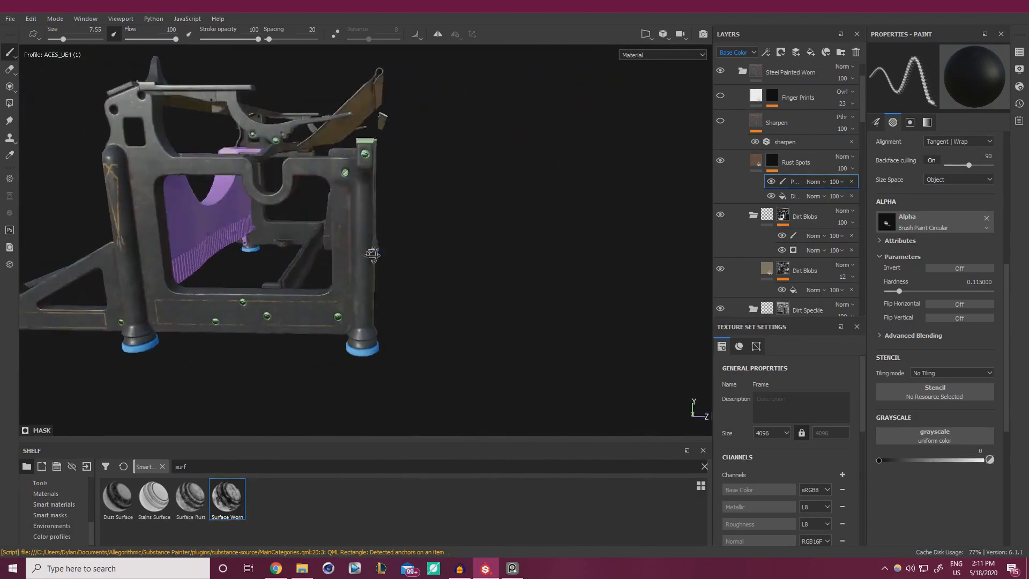
right_click_drag(411, 241, 464, 266, "alt")
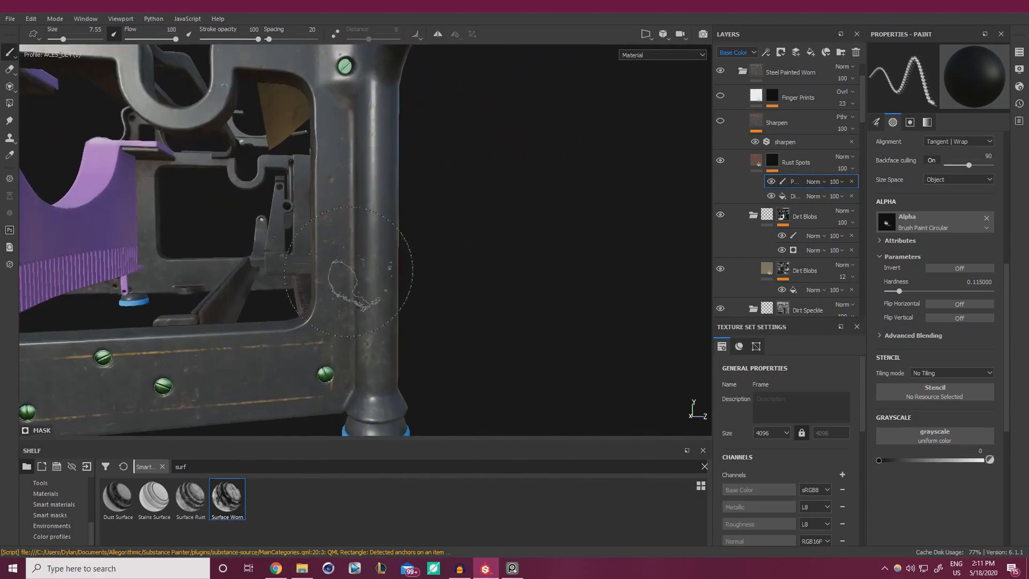
right_click_drag(348, 271, 311, 242, "alt")
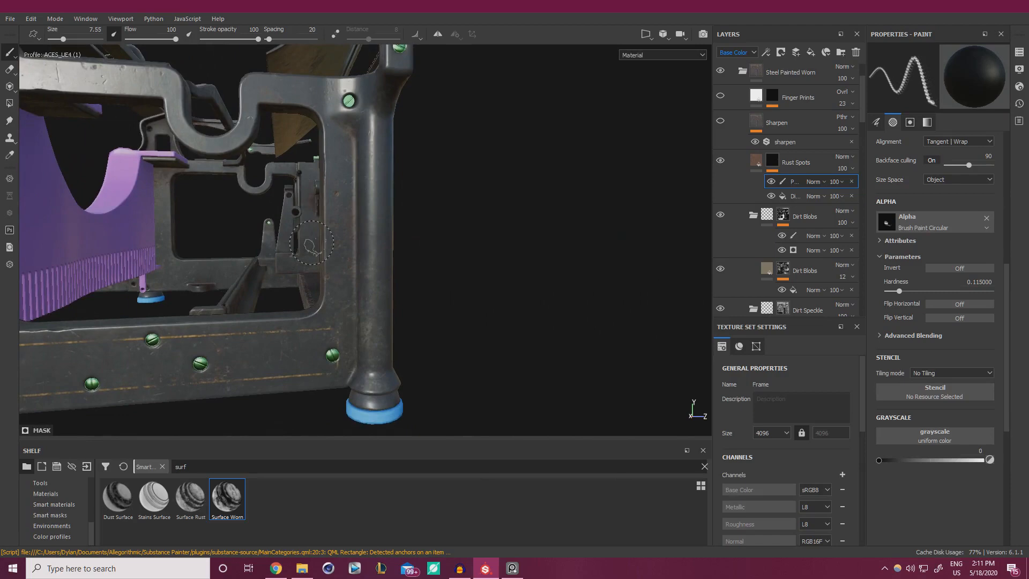
right_click_drag(312, 243, 279, 228, "alt")
middle_click_drag(279, 228, 515, 177, "alt")
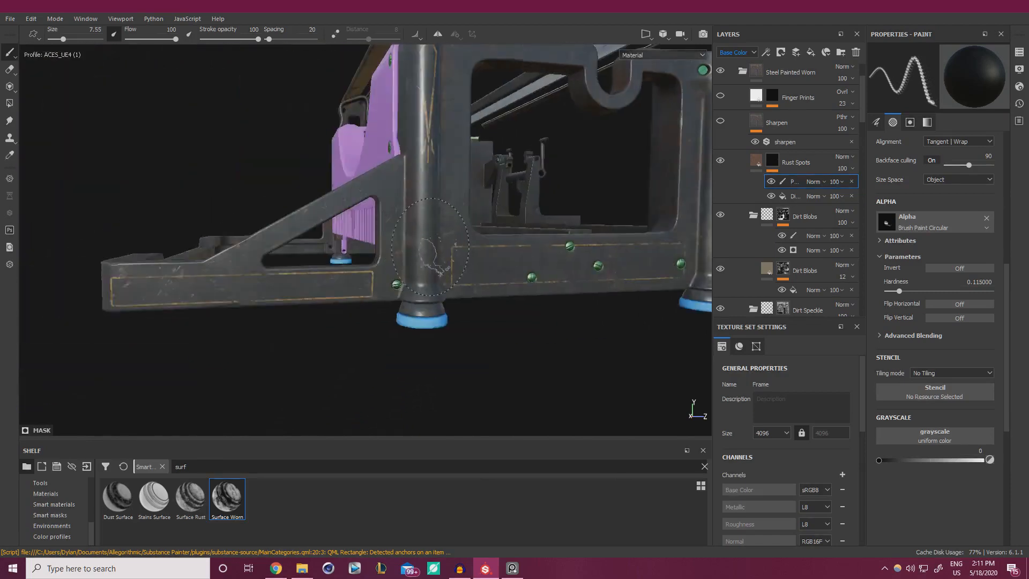
left_click_drag(514, 177, 622, 225, "alt")
right_click_drag(622, 225, 637, 246, "alt")
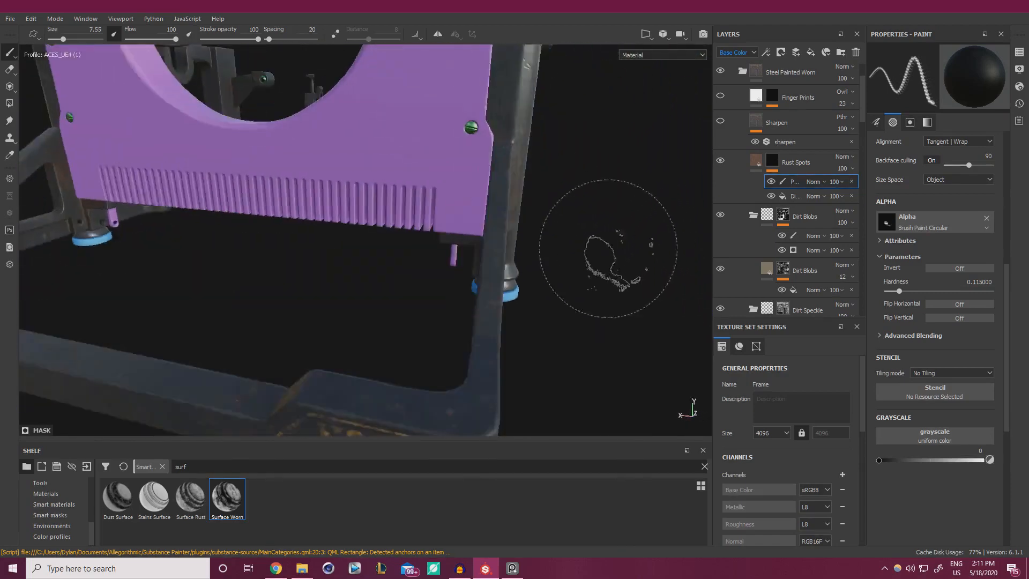
left_click_drag(636, 246, 675, 252, "alt")
right_click_drag(333, 279, 423, 250, "alt")
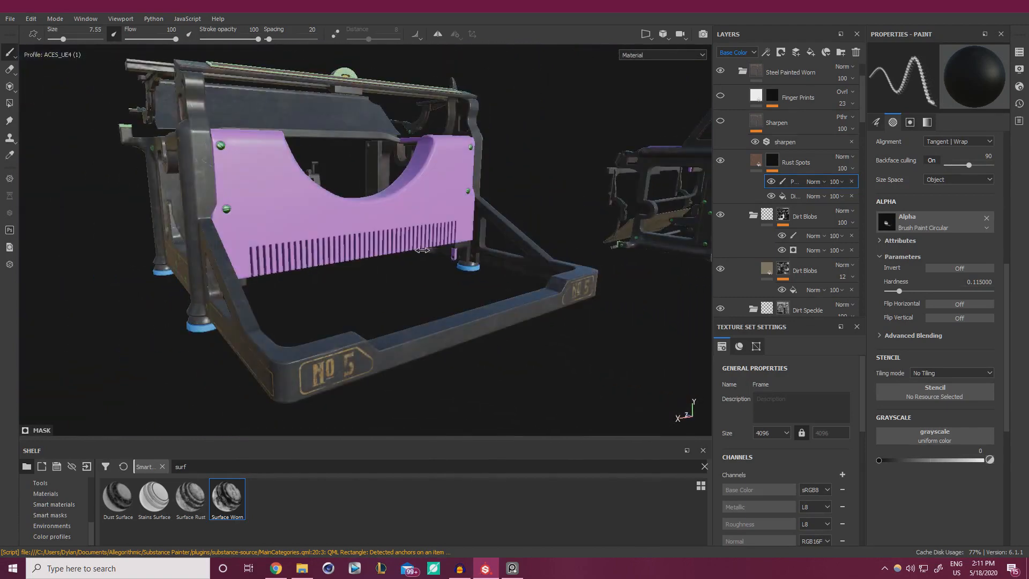
right_click_drag(268, 212, 301, 220, "alt")
middle_click_drag(300, 221, 482, 268, "alt")
right_click_drag(418, 241, 449, 252, "alt")
left_click_drag(449, 252, 431, 239, "alt")
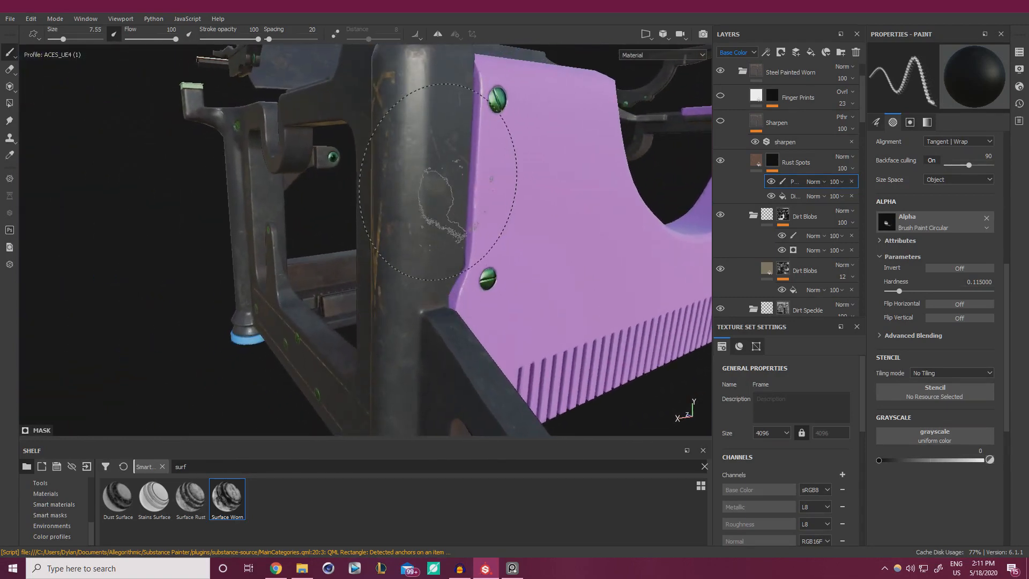
scroll(809, 220, "up", 2)
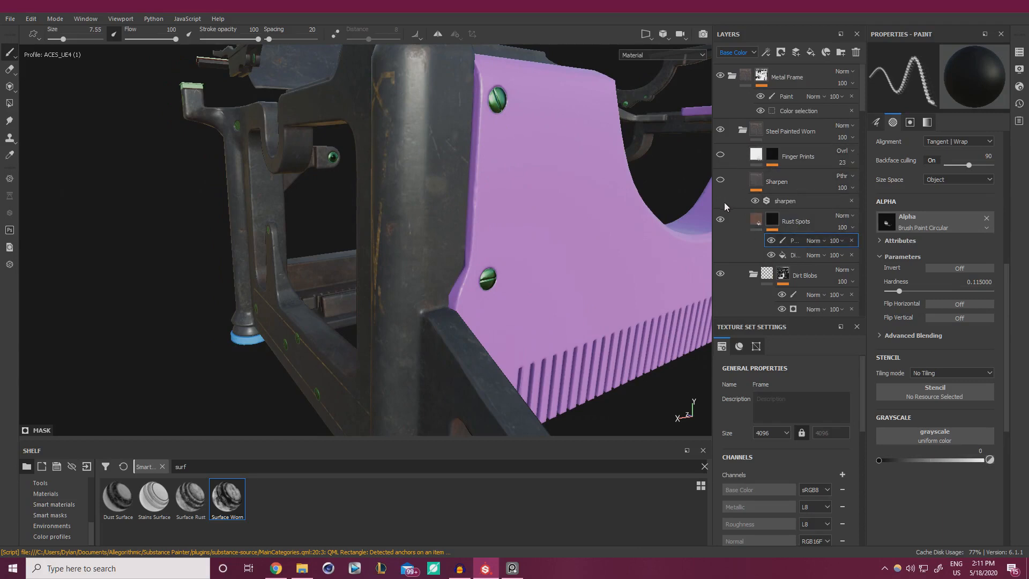
Activate the paint effect in the Dirt Blobs folder's mask and inspect the frame's side, feet and corner post for remaining marks.
scroll(735, 220, "down", 2)
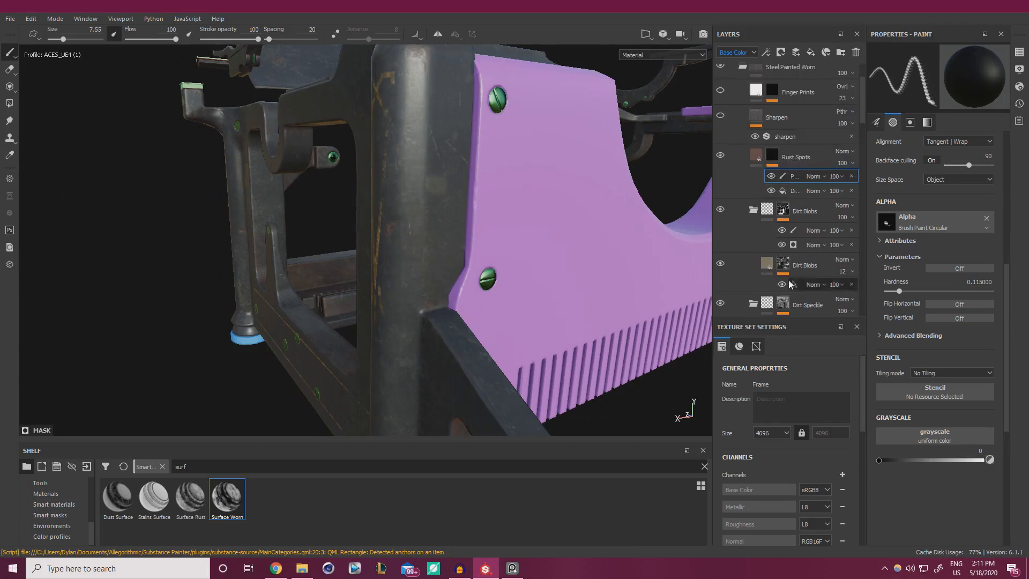
left_click(787, 233)
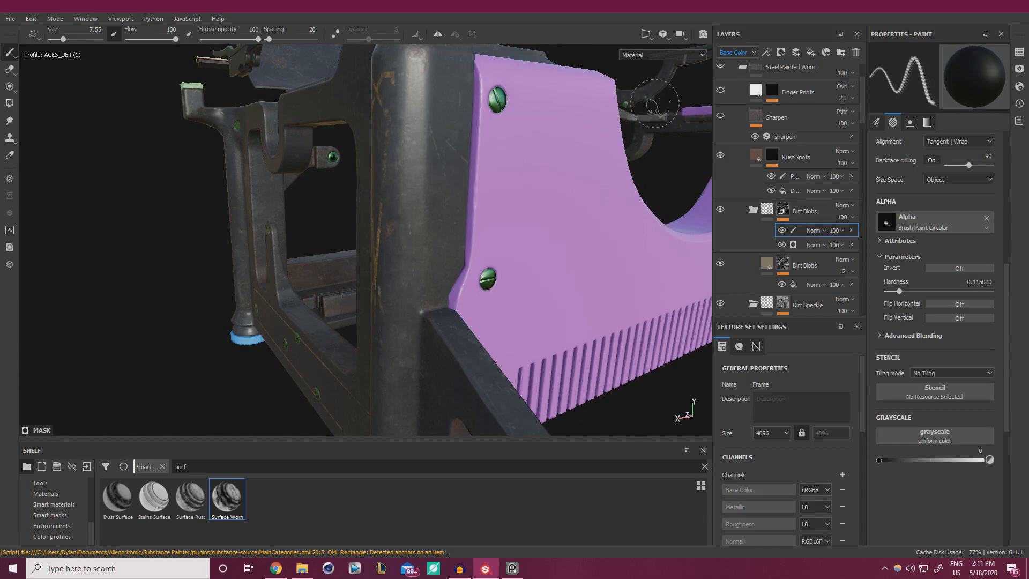
mouse_move(769, 263)
left_click_drag(463, 195, 512, 185, "alt")
right_click_drag(512, 185, 445, 215, "alt")
left_click_drag(445, 214, 358, 184, "alt")
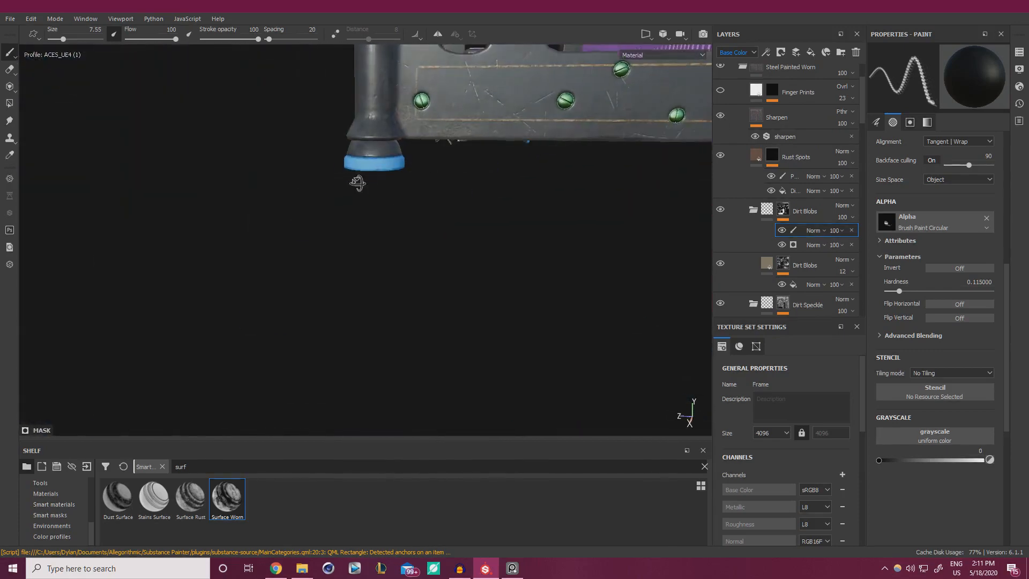
middle_click_drag(358, 184, 275, 262, "alt")
right_click_drag(276, 262, 250, 236, "alt")
left_click_drag(461, 241, 421, 247, "alt")
right_click_drag(421, 248, 501, 262, "alt")
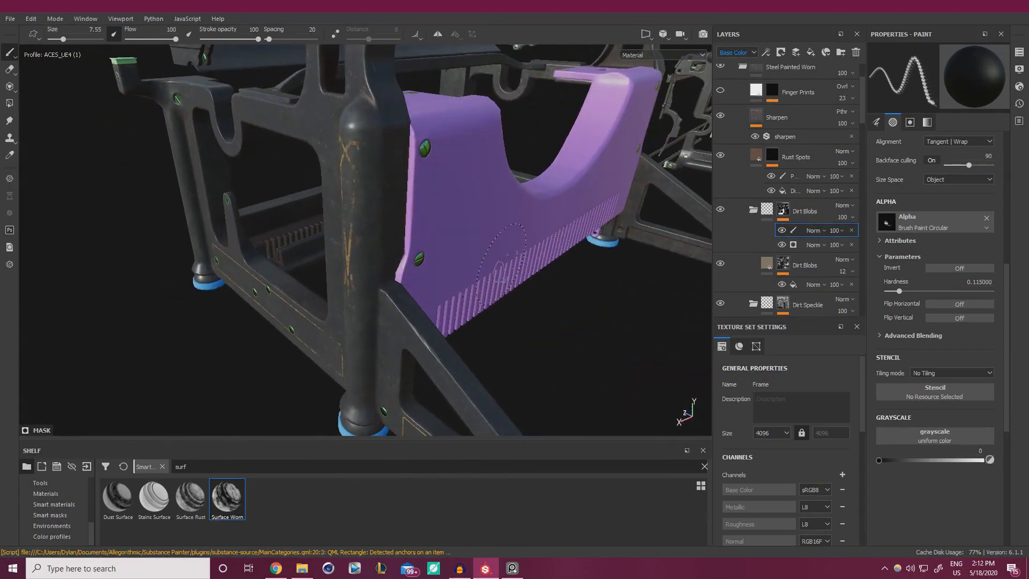
Show the Finger Prints layer and replace its mask with a new black mask containing a paint effect.
left_click(719, 92)
left_click_drag(500, 201, 370, 253, "alt")
left_click(772, 91)
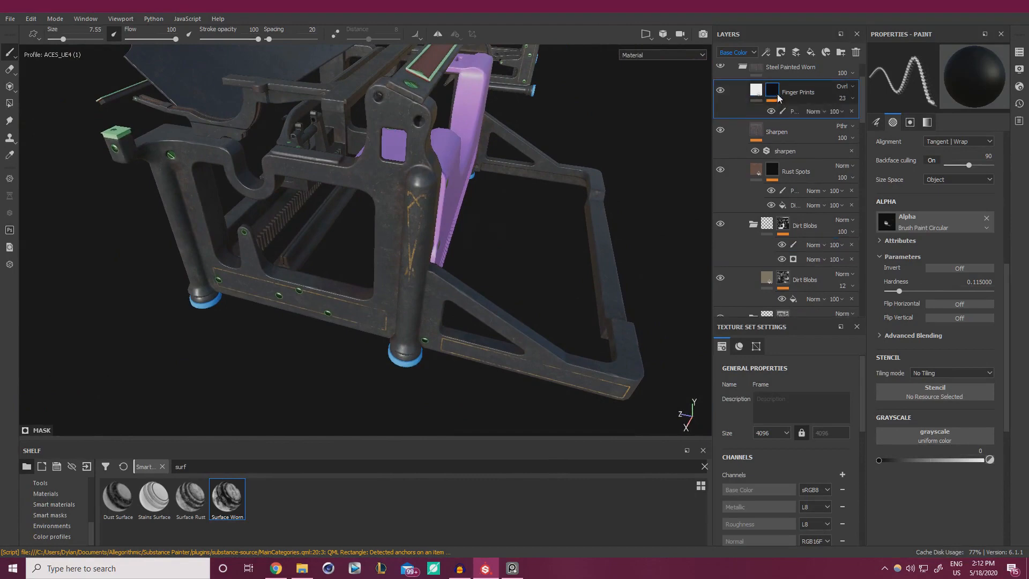
right_click(774, 96)
left_click(796, 115)
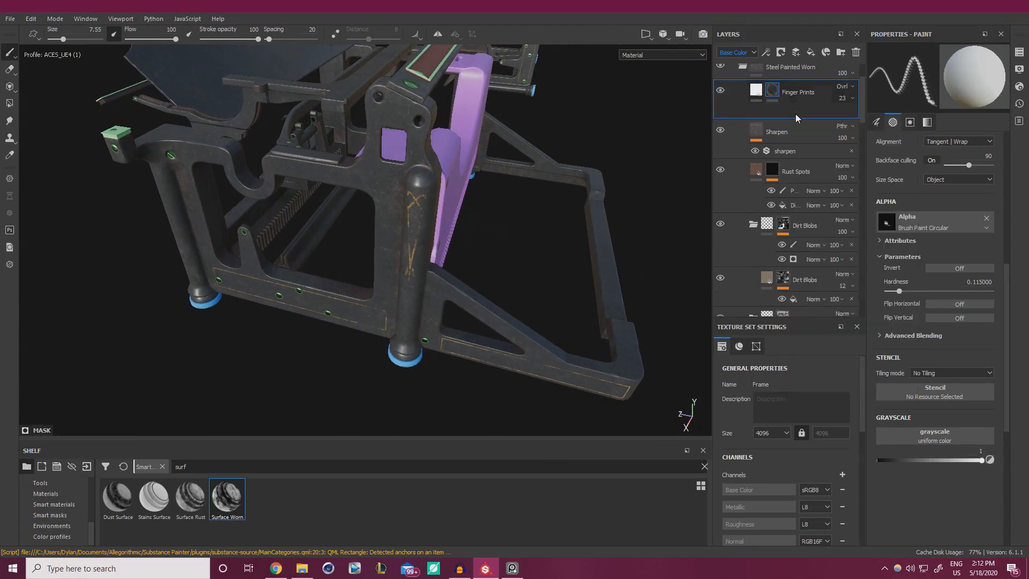
right_click(774, 88)
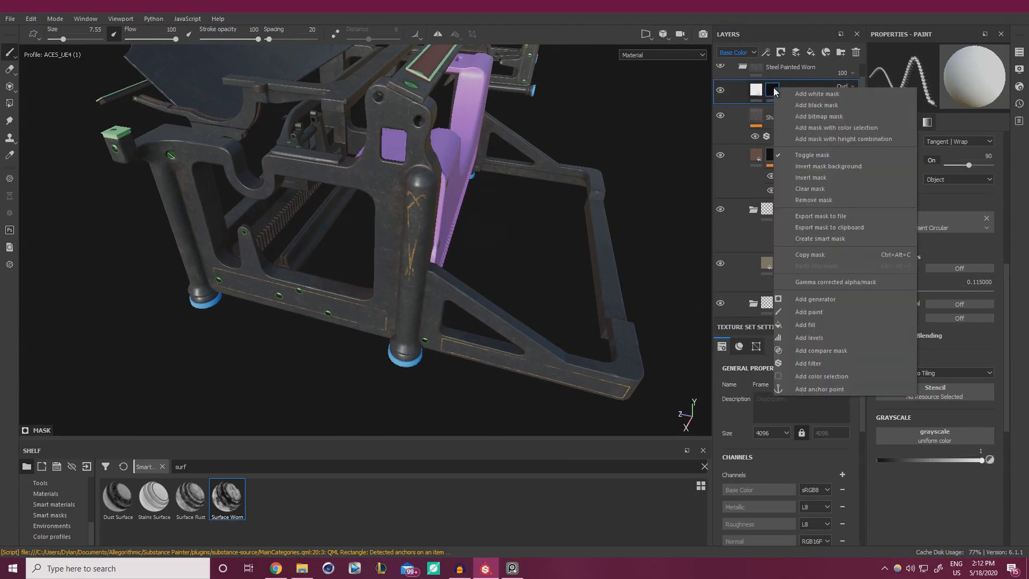
left_click(824, 312)
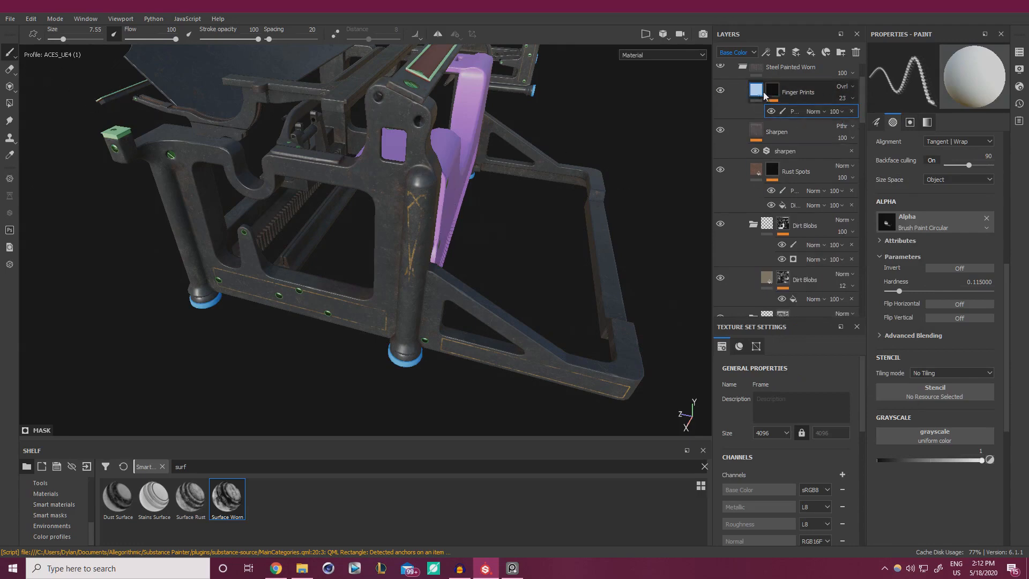
Load the Fingerprint Index Flowing alpha into the mask brush and reduce the brush size to 3.42.
left_click(944, 225)
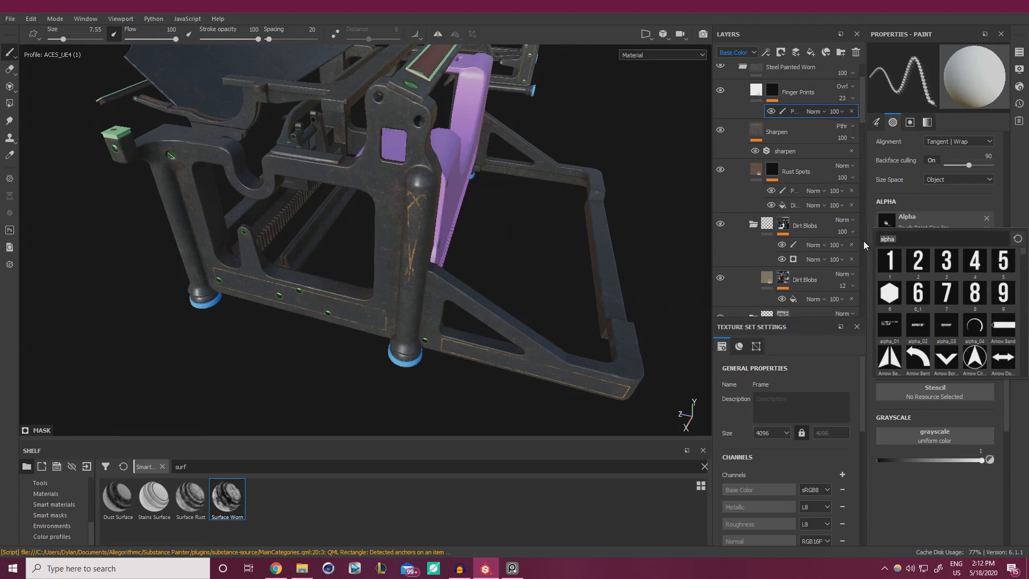
type("finger")
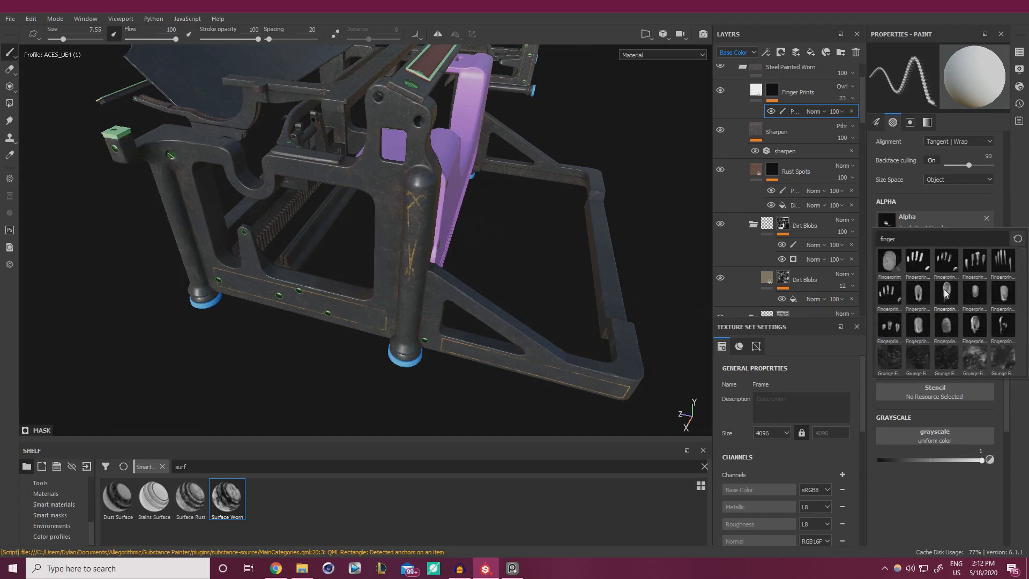
left_click(945, 294)
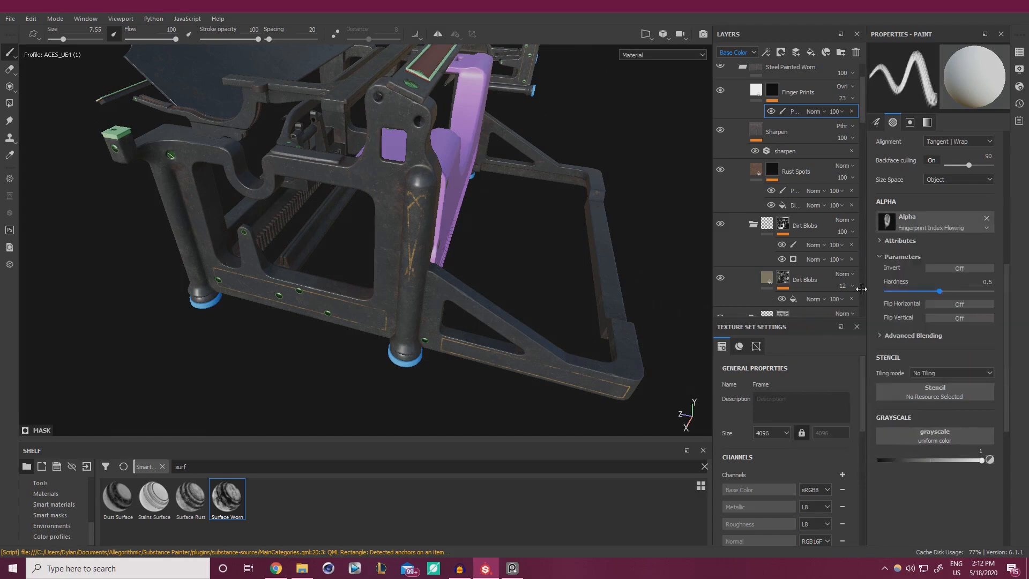
right_click_drag(456, 295, 524, 290, "alt")
left_click_drag(523, 289, 379, 169, "alt")
right_click_drag(431, 138, 399, 137, "ctrl")
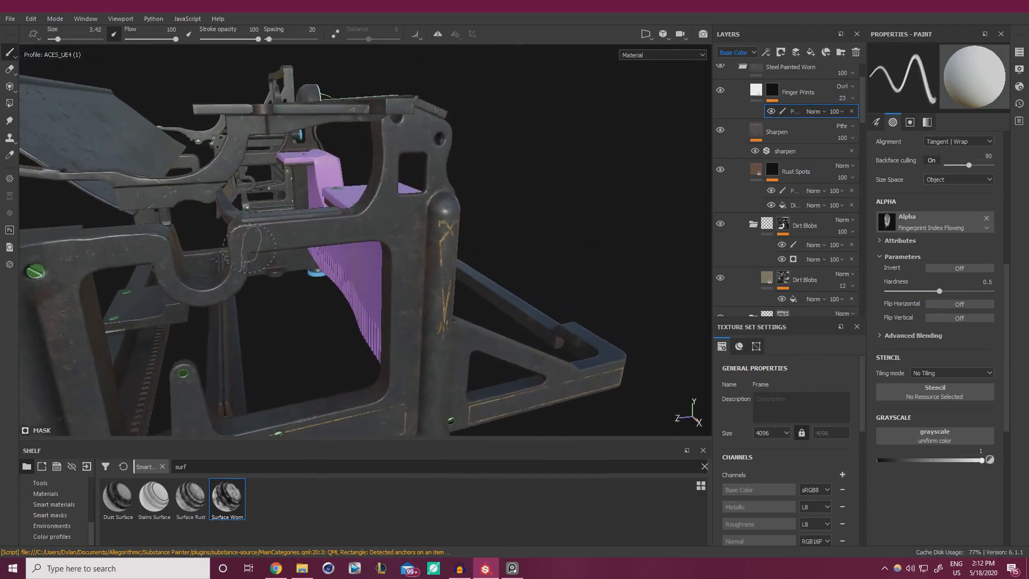
Try the fingerprint brush on the frame's rounded corner post beside the slotted screw and examine the surface at several angles.
middle_click_drag(250, 248, 422, 182, "alt")
left_click_drag(243, 213, 210, 246, "alt")
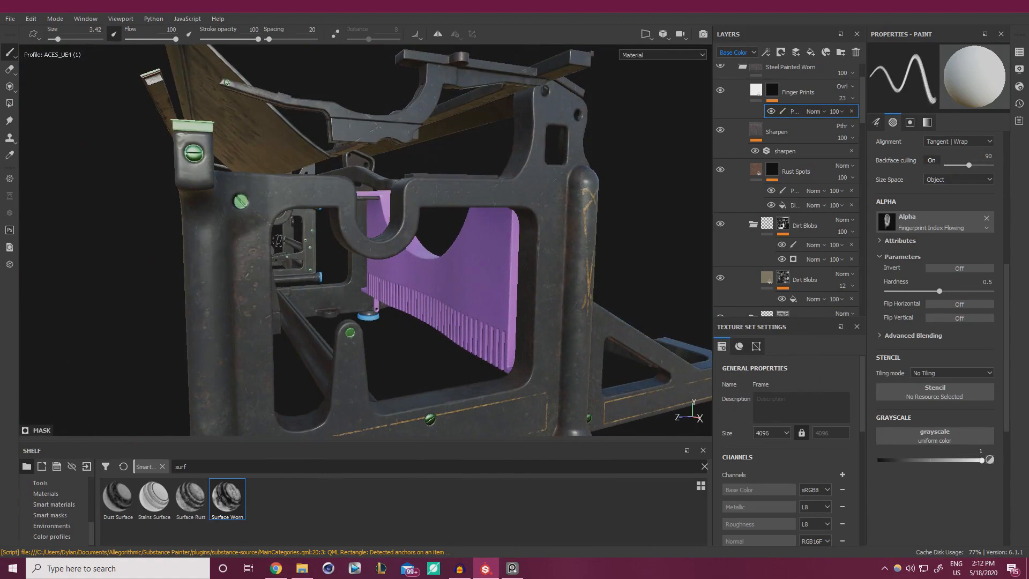
left_click_drag(278, 241, 327, 235, "alt")
right_click_drag(343, 241, 495, 284, "alt")
middle_click_drag(134, 252, 234, 239, "alt")
right_click_drag(235, 239, 206, 236, "alt")
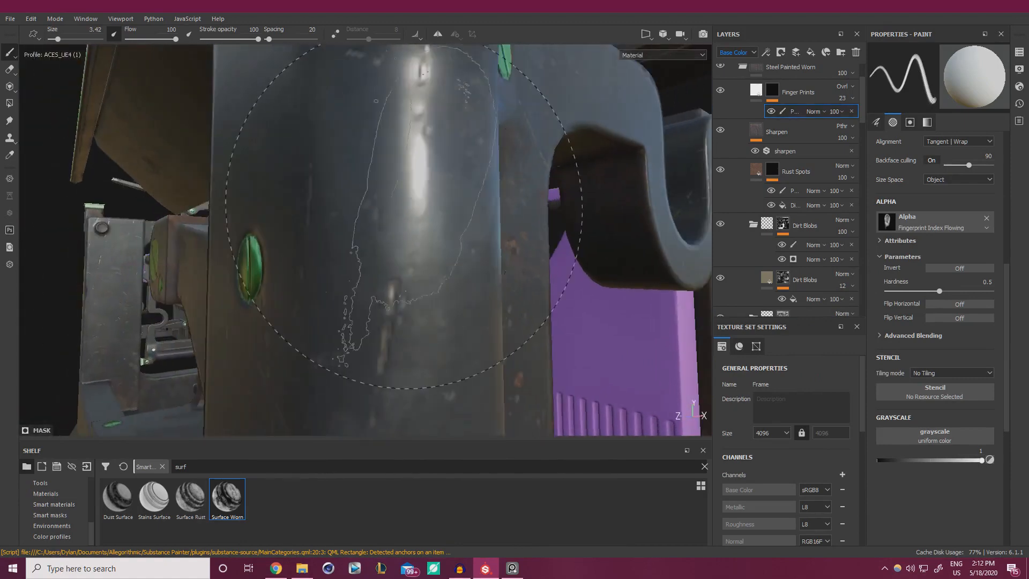
left_click_drag(404, 214, 316, 223, "alt")
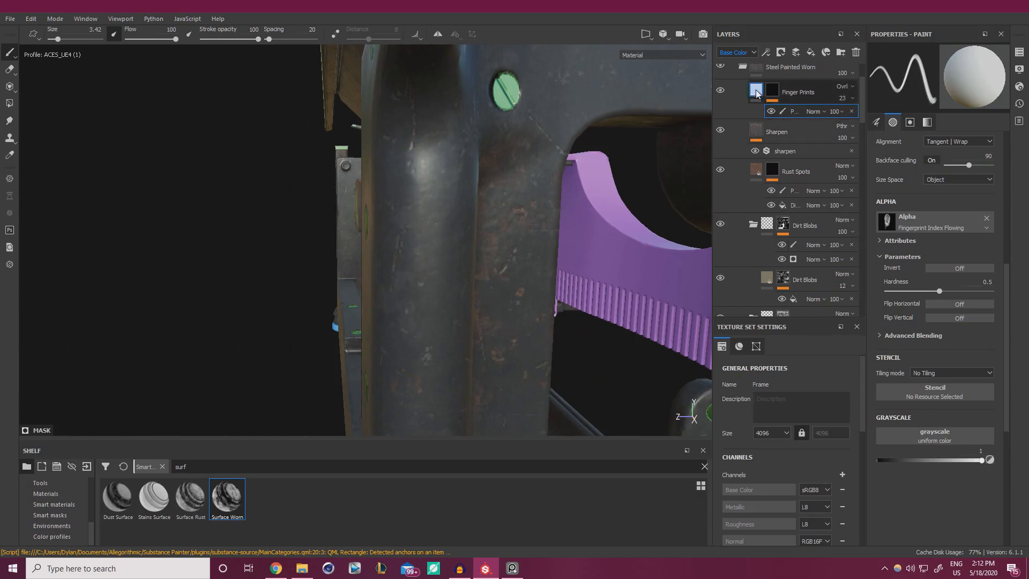
Adjust the Finger Prints fill's roughness to 0.1457 and check the effect on the posts and side bracket.
left_click(757, 92)
mouse_move(471, 239)
left_mouse_down("alt")
mouse_move(443, 250)
mouse_move(477, 246)
left_mouse_up("alt")
left_click_drag(886, 363, 876, 362)
mouse_move(461, 230)
left_mouse_down("alt")
mouse_move(460, 209)
mouse_move(463, 234)
mouse_move(471, 216)
left_mouse_up("alt")
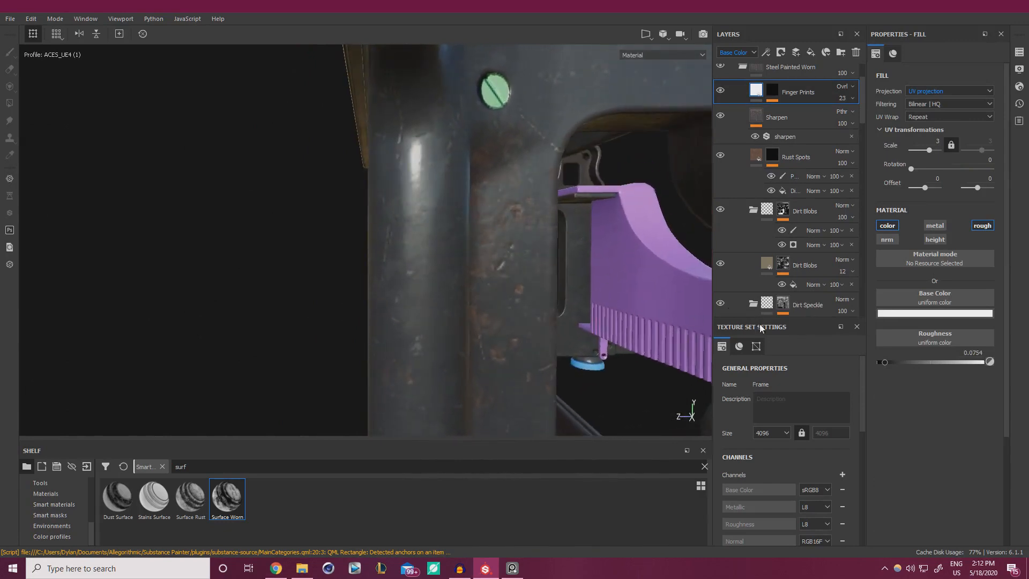
left_click_drag(630, 303, 503, 285, "alt")
right_click_drag(504, 285, 589, 276, "shift")
left_click_drag(589, 276, 611, 247, "alt")
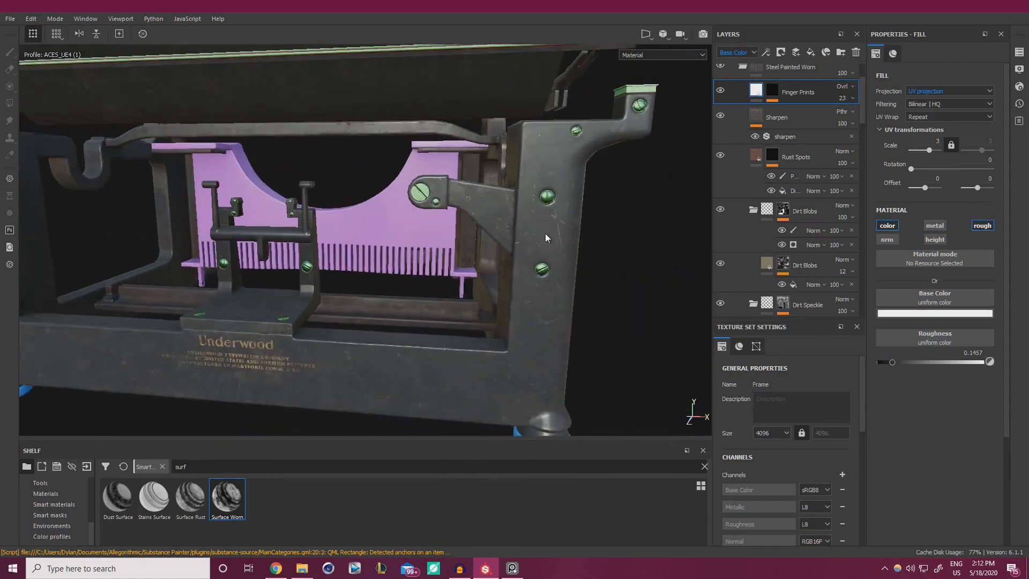
right_click_drag(482, 241, 476, 185, "alt")
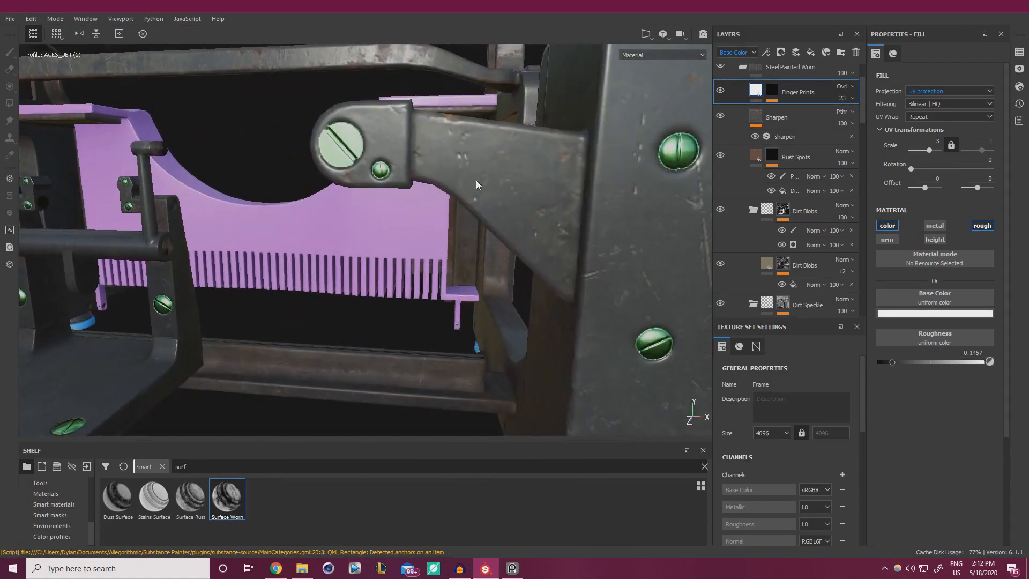
Reactivate the Finger Prints mask's paint effect with brush size 4.79, flow 92 and hardness 0.495 for the Underwood plate.
left_click(772, 93)
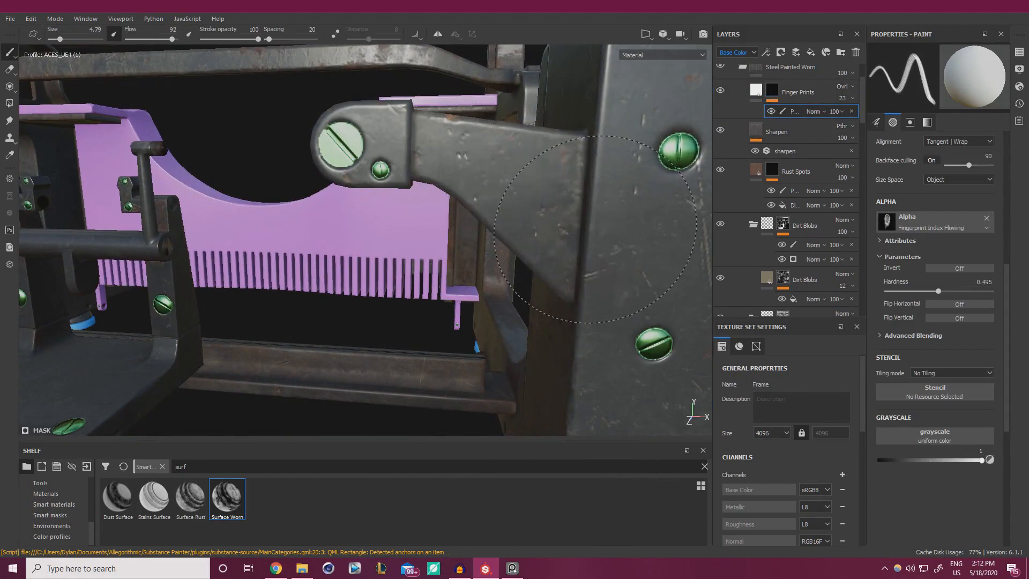
mouse_move(594, 229)
left_mouse_down("alt")
mouse_move(359, 165)
mouse_move(229, 190)
left_mouse_up("alt")
mouse_move(354, 160)
left_mouse_down("alt")
mouse_move(395, 168)
mouse_move(413, 217)
left_mouse_up("alt")
mouse_move(300, 214)
left_mouse_down("alt")
mouse_move(390, 206)
mouse_move(393, 268)
left_mouse_up("alt")
middle_click_drag(394, 268, 333, 177, "alt")
right_click_drag(472, 187, 601, 177, "alt")
mouse_move(602, 177)
left_mouse_down("alt")
mouse_move(432, 294)
mouse_move(593, 240)
mouse_move(551, 220)
left_mouse_up("alt")
mouse_move(462, 207)
right_mouse_down("shift")
mouse_move(428, 213)
mouse_move(449, 218)
right_mouse_up("shift")
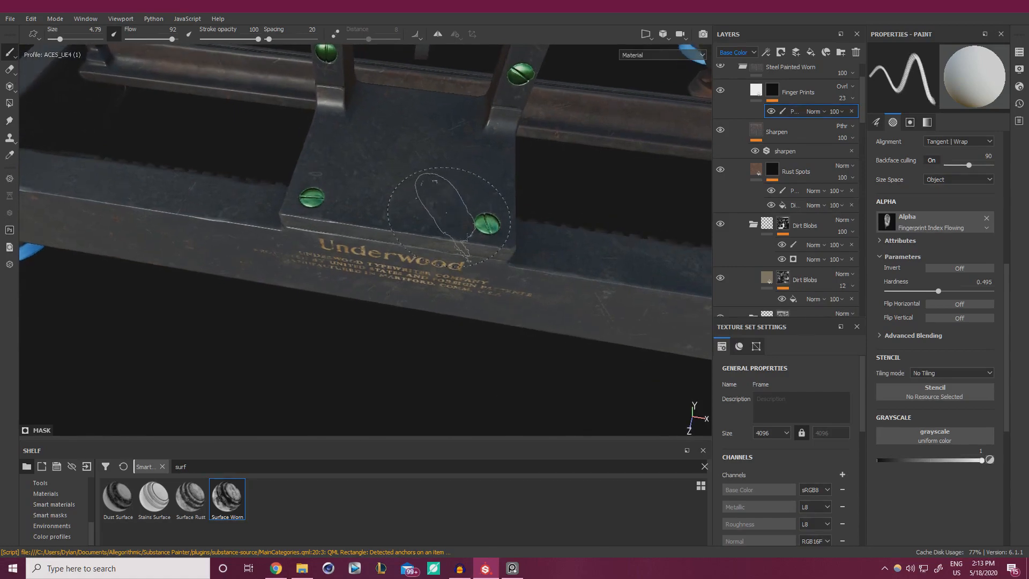
Switch the brush alpha to Fingerprint Thumb with size 5.32 and hardness 0.43 for prints on the frame's lower side rail.
left_click_drag(477, 230, 544, 215, "alt")
right_click_drag(544, 215, 590, 227, "shift")
mouse_move(590, 227)
left_mouse_down("alt")
mouse_move(572, 200)
mouse_move(592, 179)
mouse_move(533, 220)
mouse_move(458, 185)
mouse_move(481, 187)
left_mouse_up("alt")
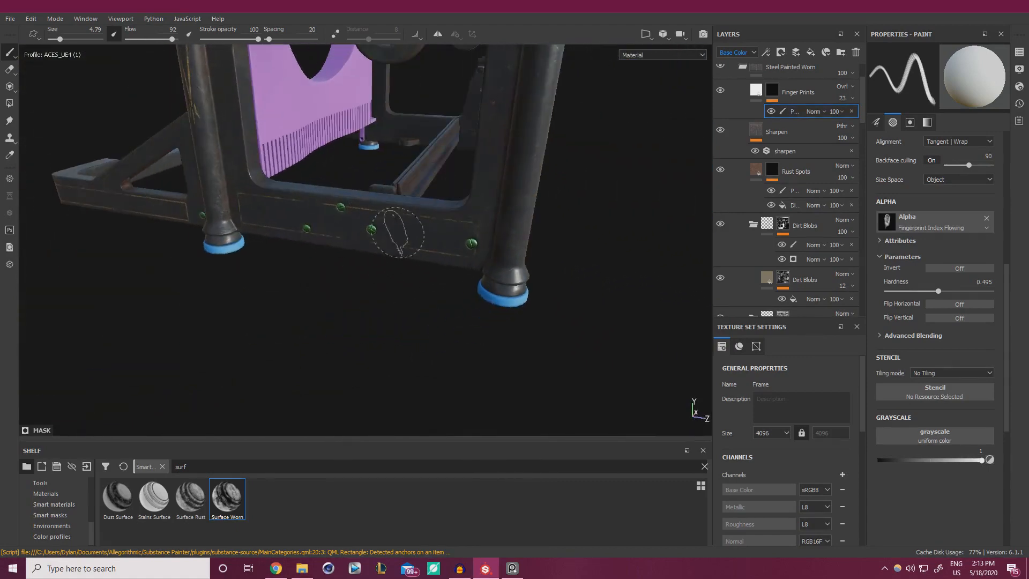
mouse_move(398, 233)
right_mouse_down("alt")
mouse_move(521, 231)
mouse_move(381, 232)
mouse_move(449, 231)
right_mouse_up("alt")
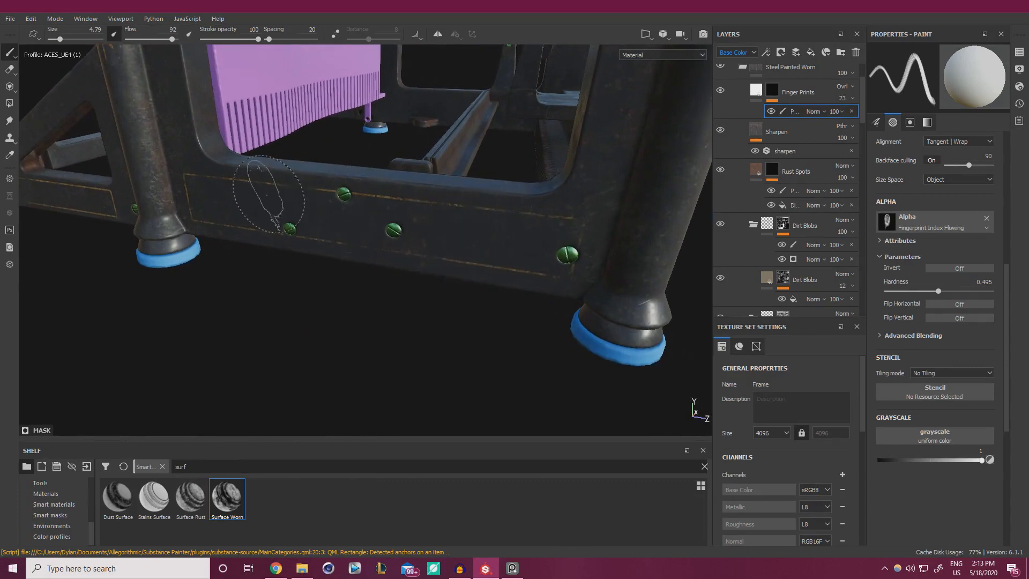
left_click(928, 224)
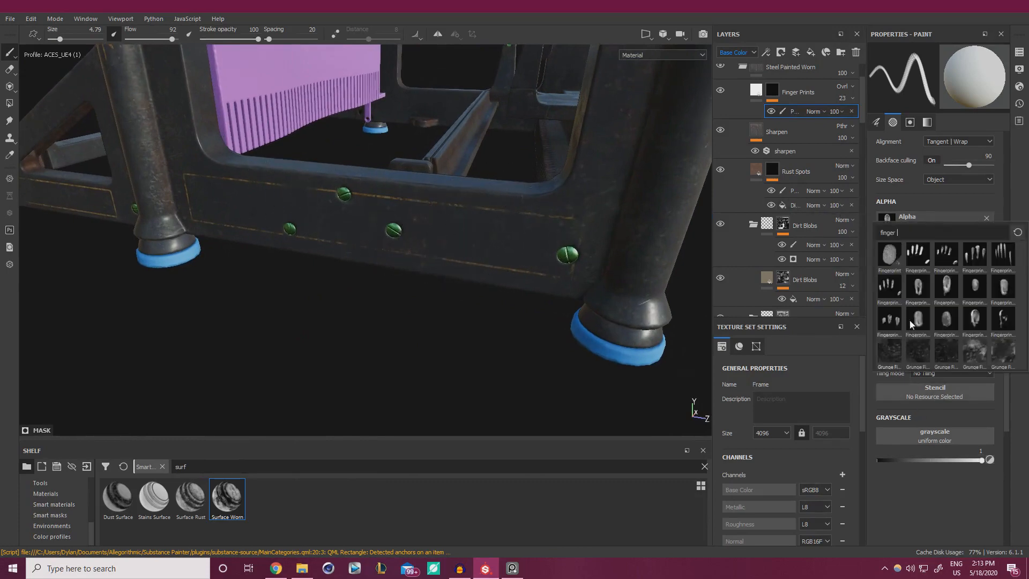
left_click(948, 323)
left_click_drag(484, 241, 483, 225, "alt")
right_click_drag(483, 225, 520, 239, "shift")
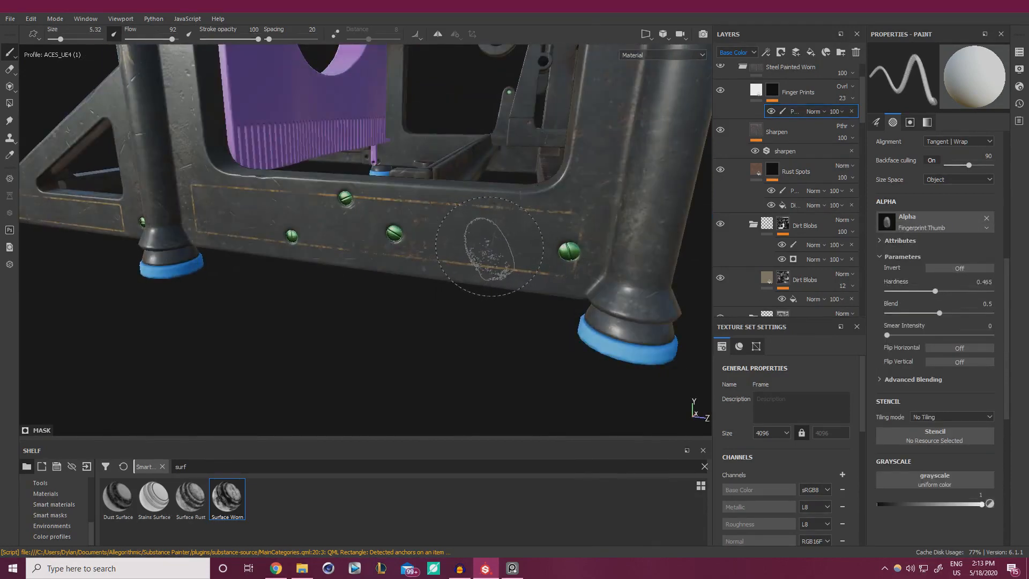
mouse_move(485, 246)
left_mouse_down("alt")
mouse_move(488, 167)
mouse_move(493, 201)
left_mouse_up("alt")
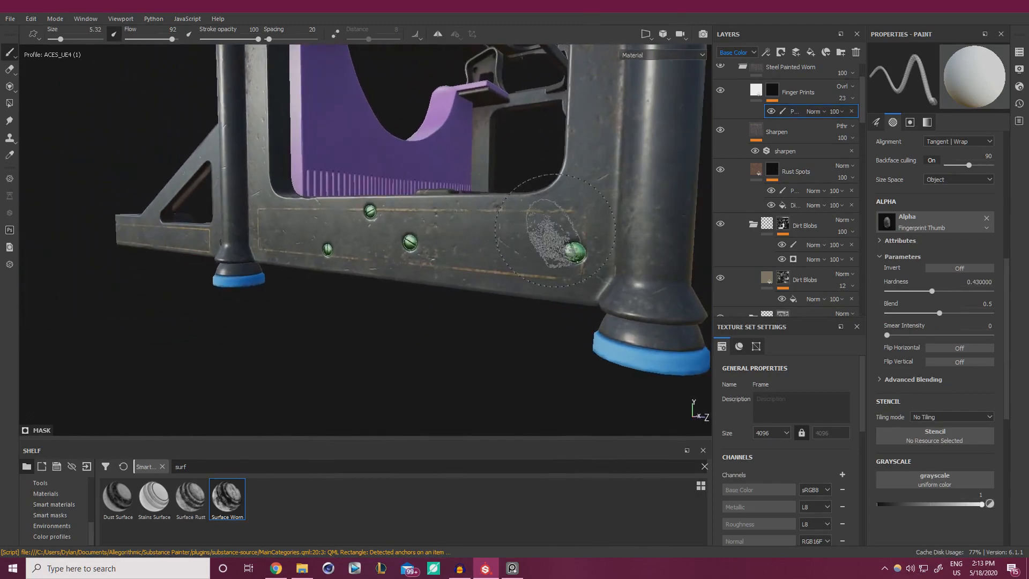
left_click_drag(564, 234, 570, 254, "alt")
Raise the Finger Prints layer's opacity to 52 and check the lower side rail.
left_click(849, 99)
left_click_drag(846, 112, 854, 114)
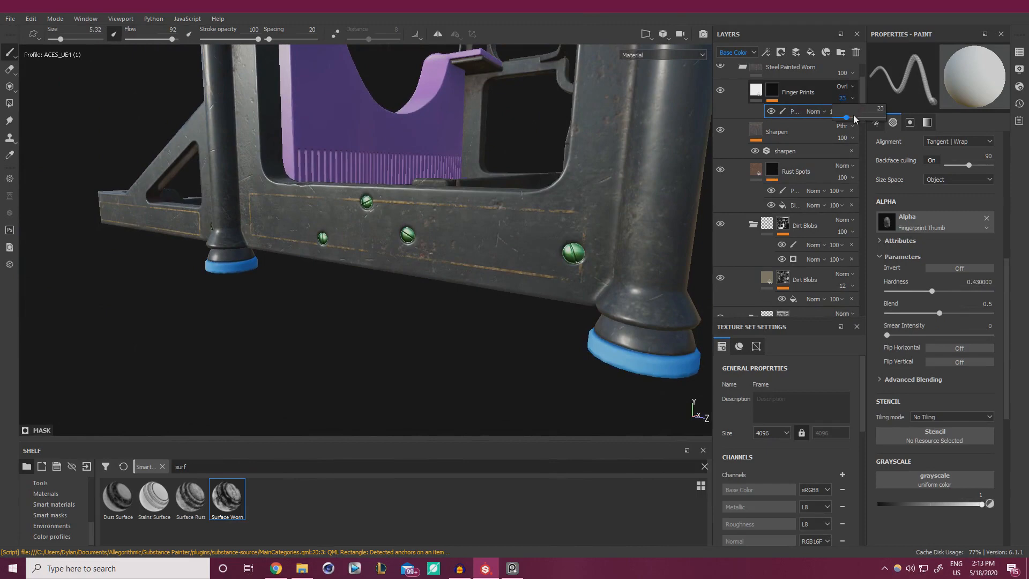
left_click(849, 99)
left_click(861, 118)
mouse_move(609, 172)
left_mouse_down("alt")
mouse_move(660, 121)
mouse_move(623, 177)
left_mouse_up("alt")
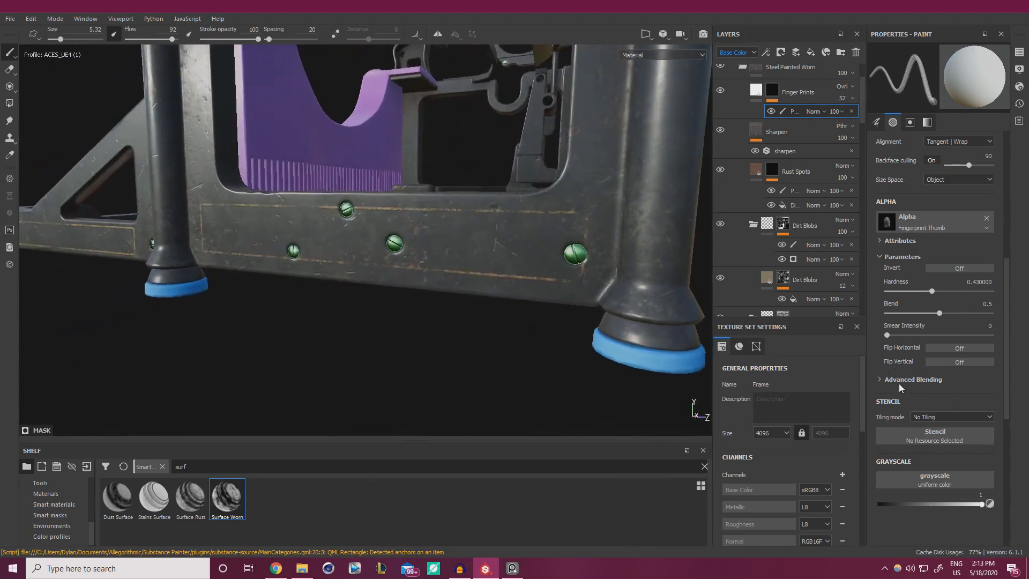
Set the Finger Prints fill's roughness to 0.8241 and the layer's opacity to 43.
left_click(756, 90)
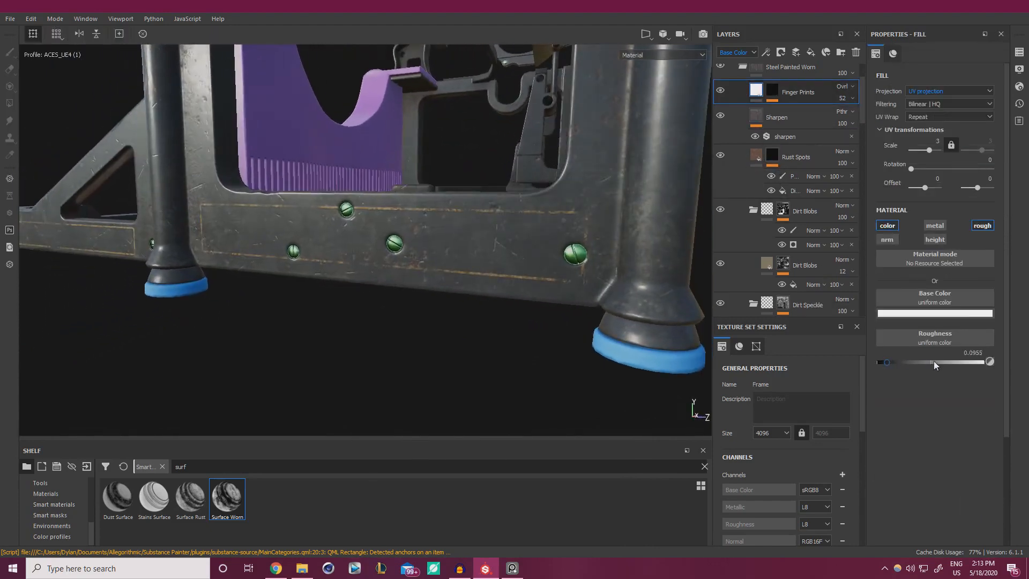
left_click_drag(518, 251, 413, 230, "alt")
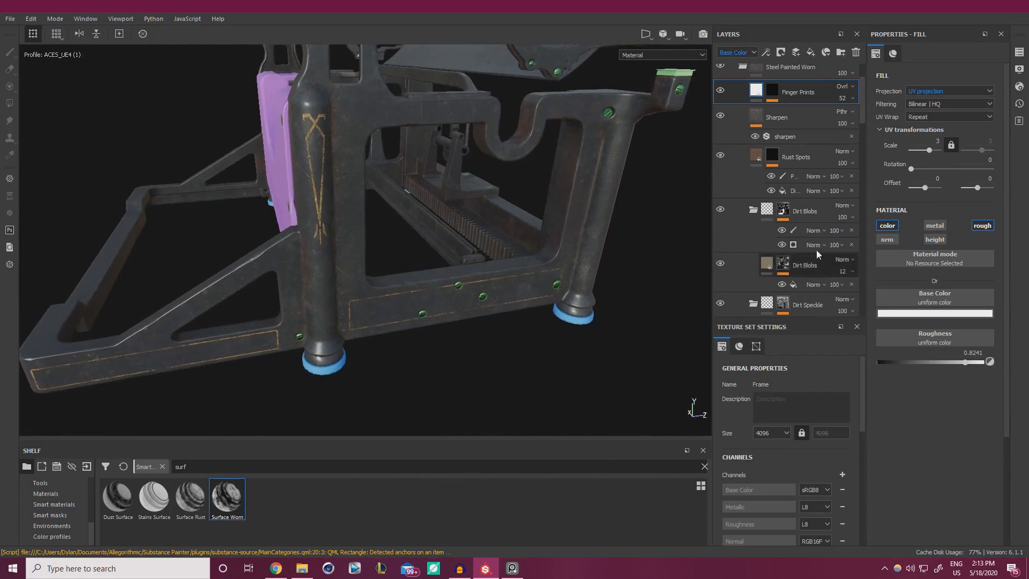
left_click(852, 100)
left_click(855, 118)
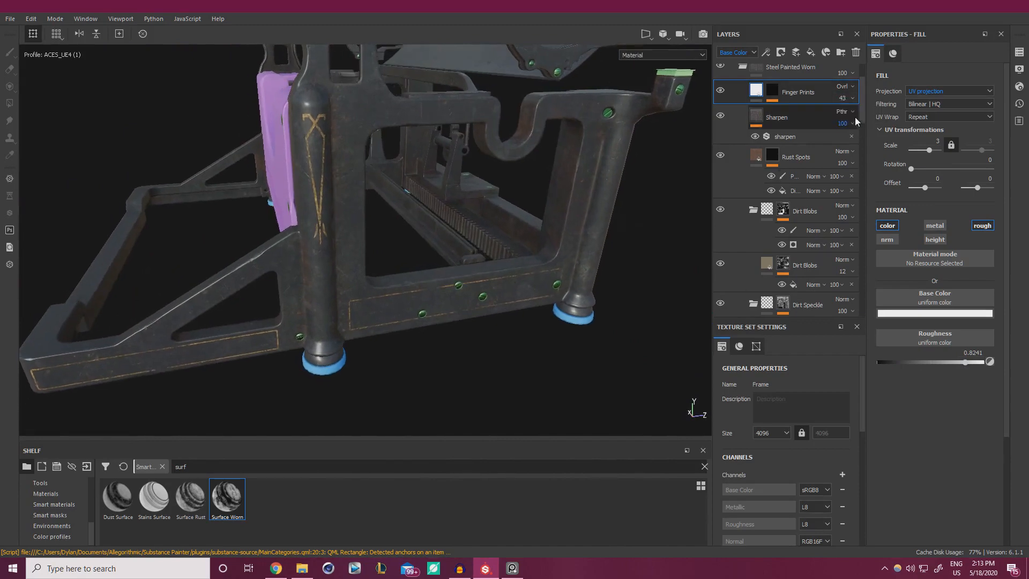
left_click_drag(421, 191, 526, 291, "alt")
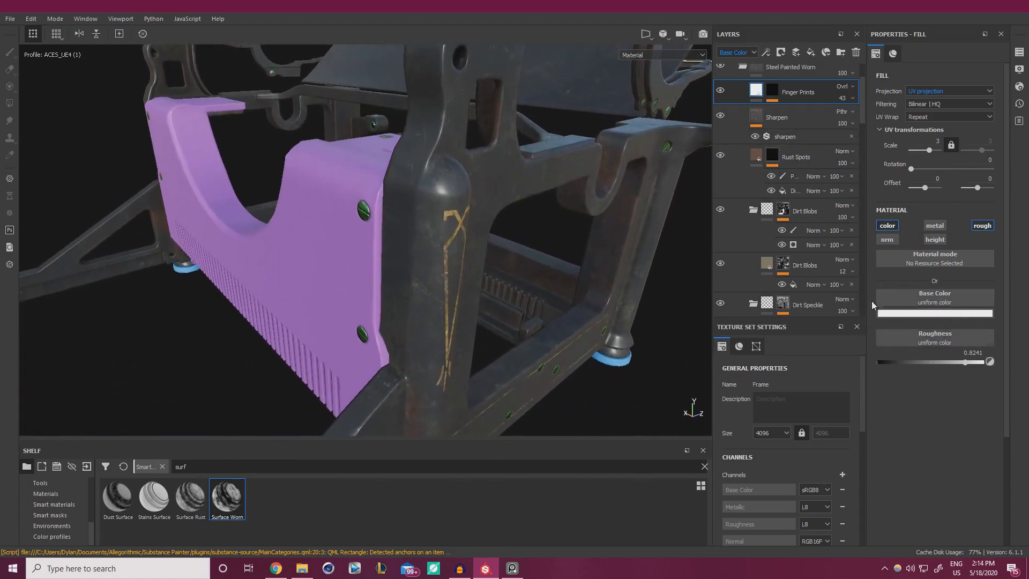
Switch the Finger Prints mask brush to the Fingerprint Index Flowing alpha and undo the last print at the gold-lined corner post.
left_click(770, 91)
left_click(790, 114)
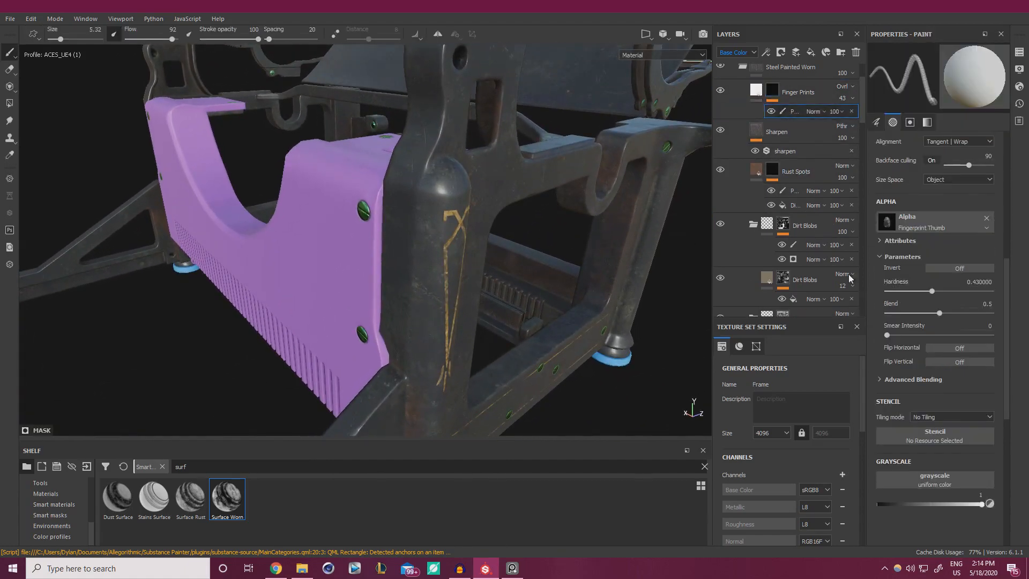
left_click(938, 222)
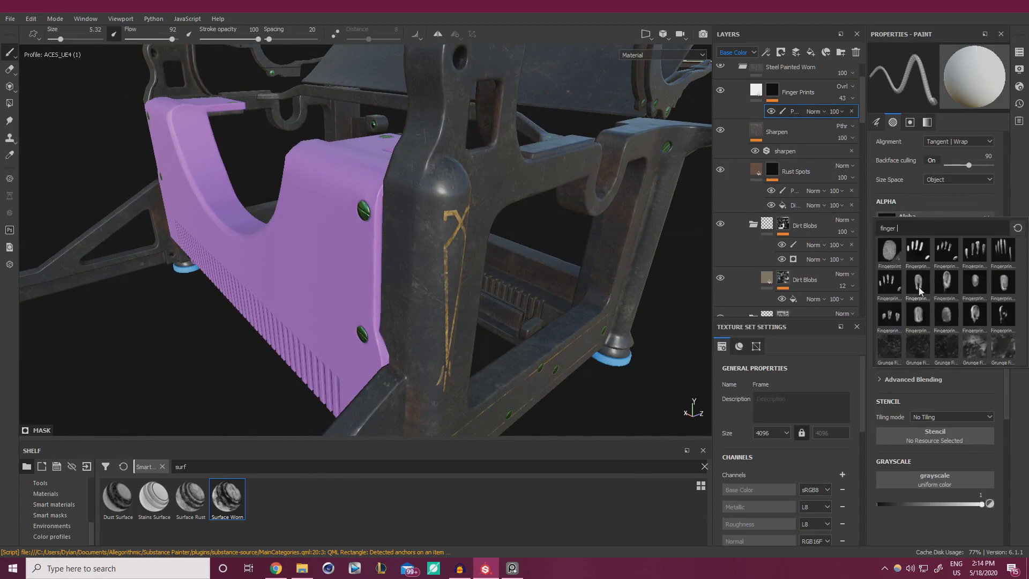
left_click(951, 285)
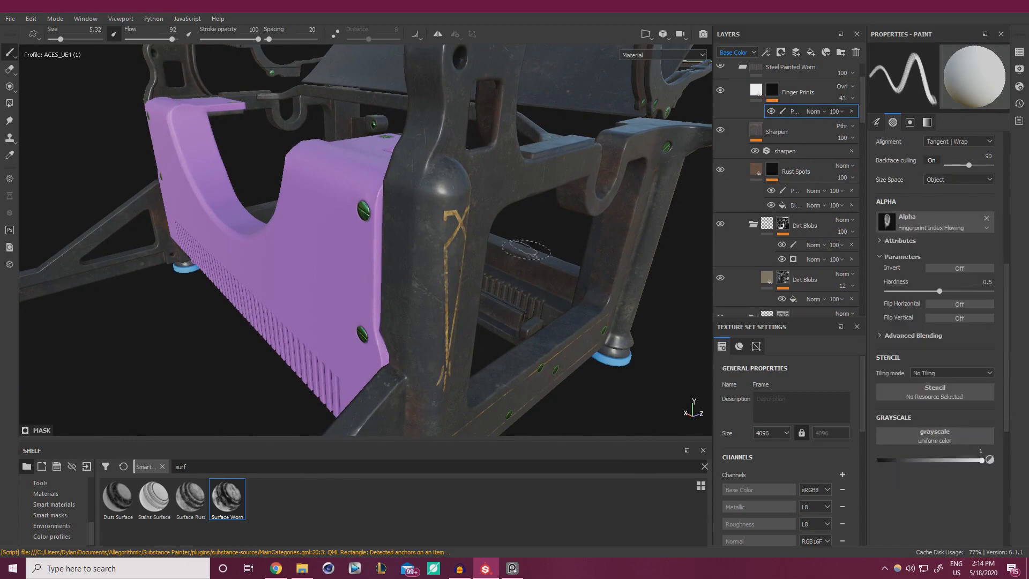
left_click_drag(385, 212, 428, 209, "alt")
key("ctrl+z")
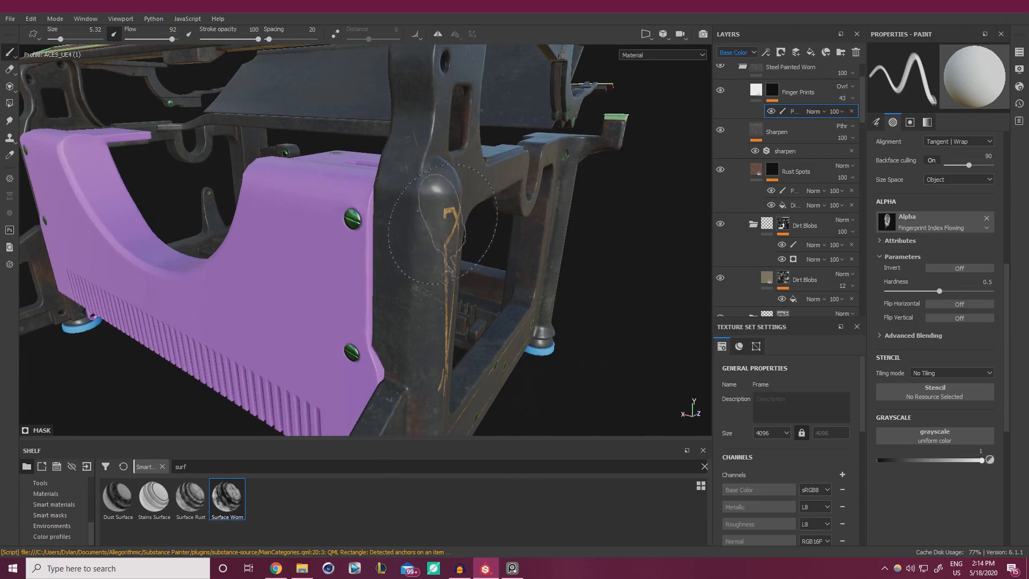
Set the fingerprint brush to size 5.41 and hardness 0.335 for prints on the corner post and lower rail.
mouse_move(443, 225)
right_mouse_down("ctrl")
mouse_move(458, 224)
mouse_move(443, 224)
right_mouse_up("ctrl")
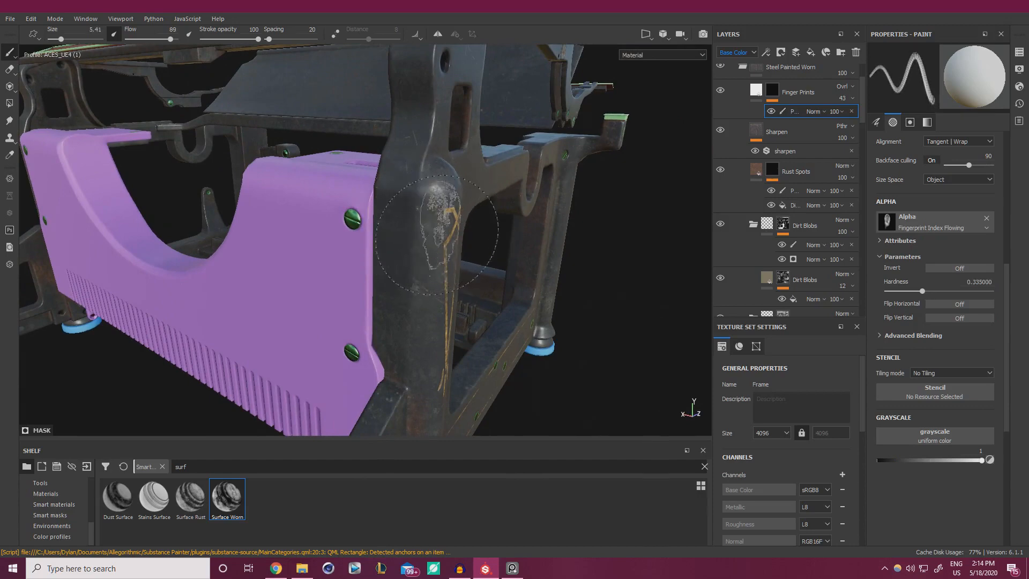
left_click_drag(550, 228, 552, 206, "alt")
right_click_drag(552, 206, 407, 208, "alt")
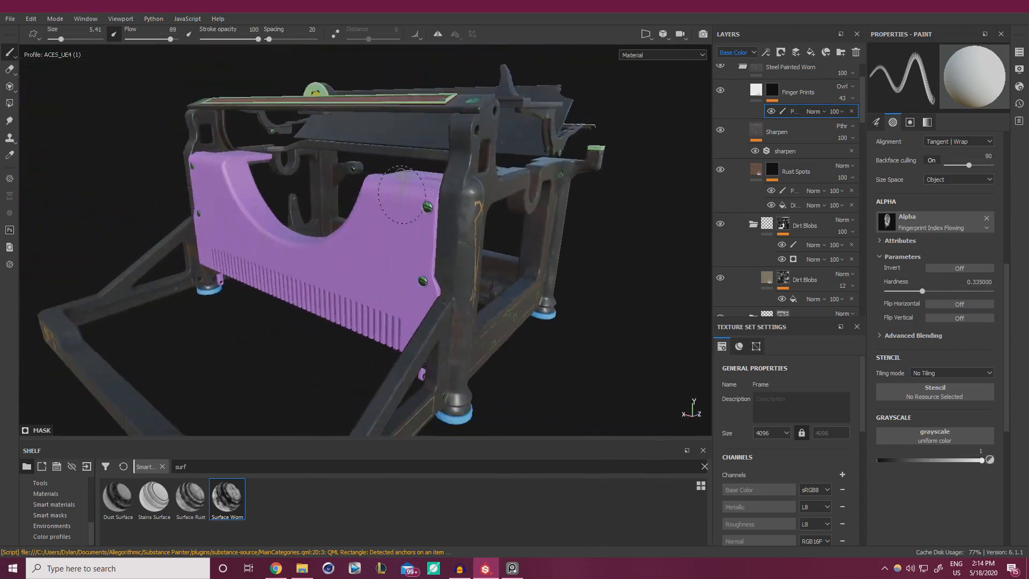
left_click_drag(408, 208, 370, 205, "alt")
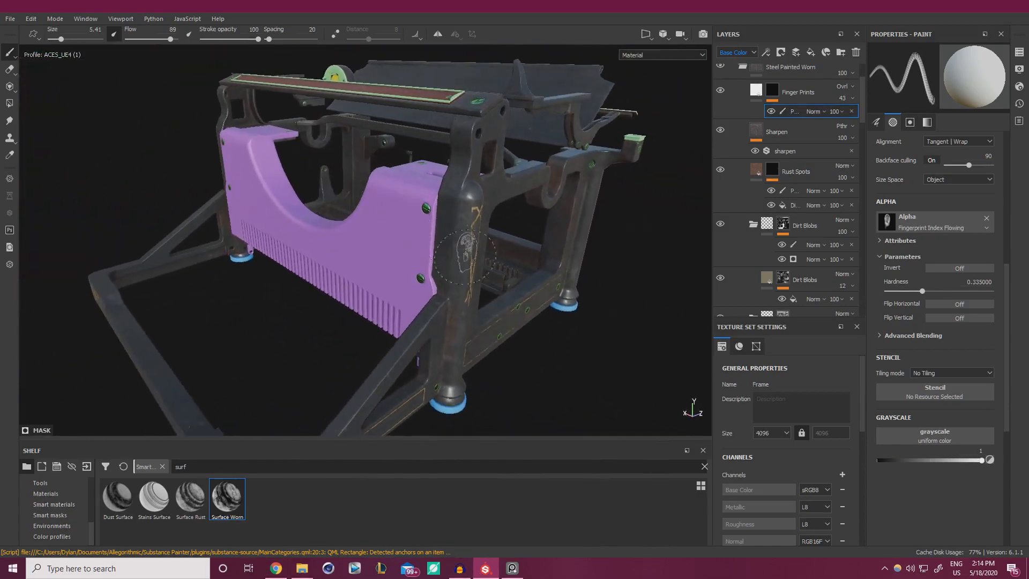
middle_click_drag(465, 257, 452, 200, "alt")
right_click_drag(452, 200, 500, 416, "alt")
middle_click_drag(501, 416, 492, 280, "alt")
right_click_drag(491, 280, 447, 279, "alt")
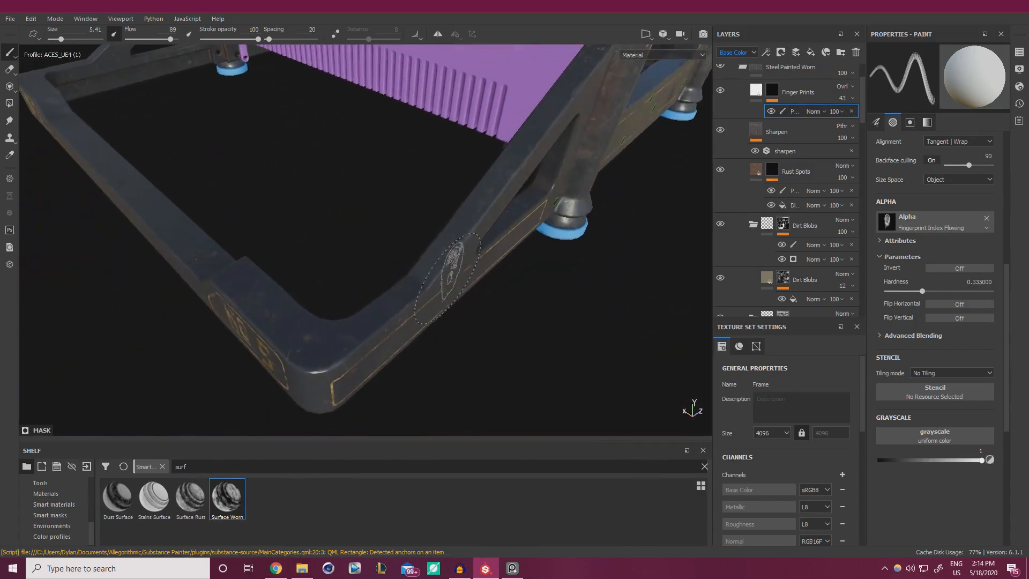
left_click_drag(444, 272, 435, 231, "alt")
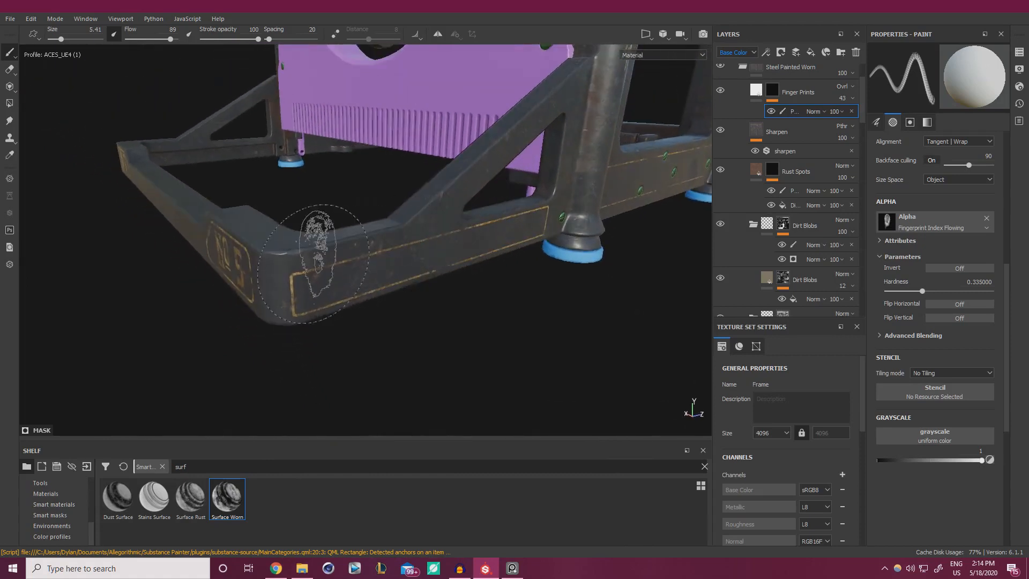
Reduce the fingerprint brush to hardness 0.26 and size 4.12 around the rail corner beside the No 5 decal.
left_click_drag(297, 291, 336, 277, "alt")
right_click_drag(293, 285, 305, 291, "ctrl")
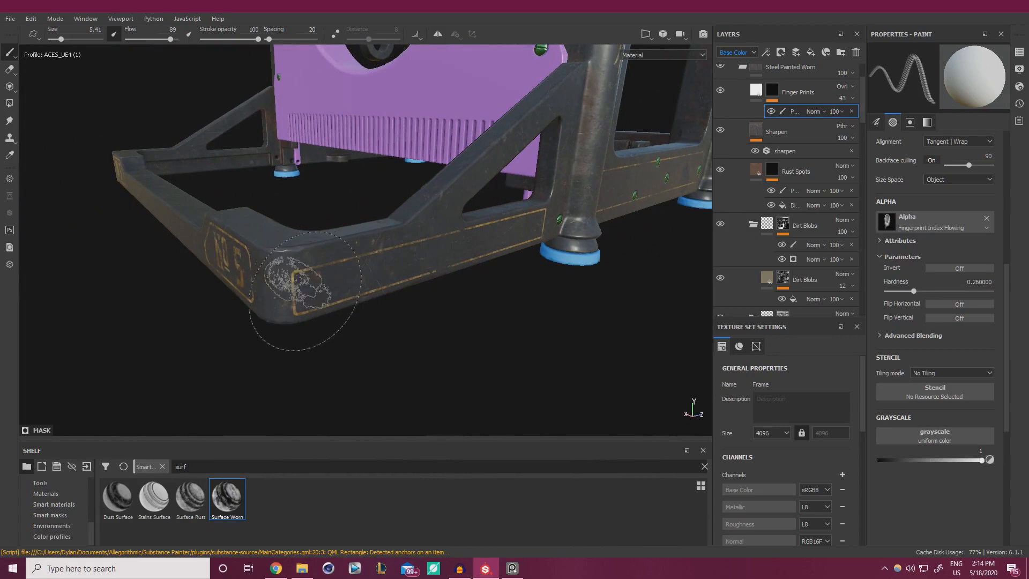
mouse_move(434, 241)
left_mouse_down("alt")
mouse_move(455, 216)
mouse_move(468, 225)
left_mouse_up("alt")
right_click_drag(467, 225, 184, 180, "alt")
left_click_drag(354, 197, 472, 201, "alt")
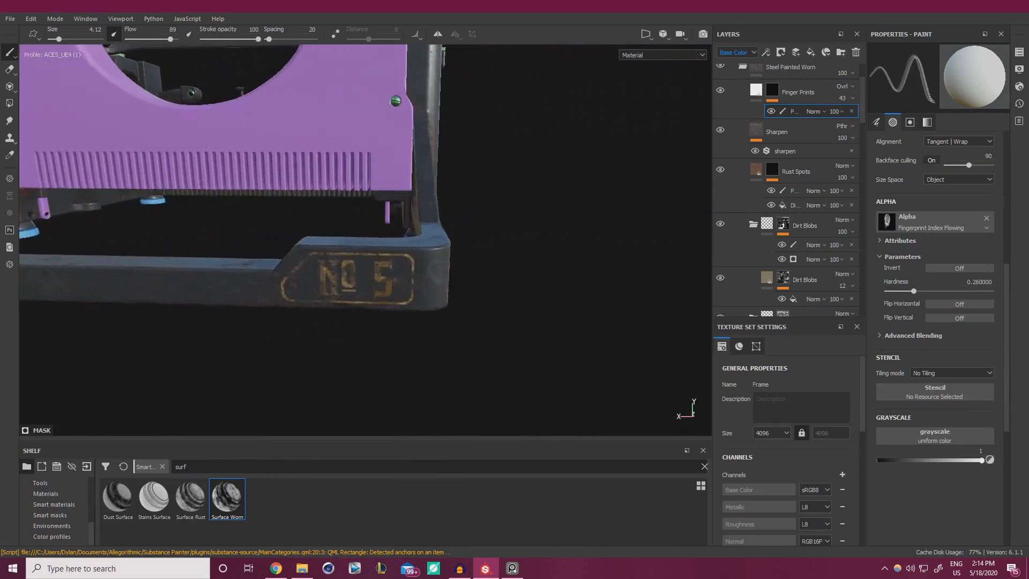
Inspect the Frame's side brace, corner post, top crossbar and large back plate for places that need fingerprints.
right_click_drag(472, 202, 343, 185, "alt")
left_click_drag(343, 184, 474, 172, "alt")
right_click_drag(474, 171, 489, 170, "alt")
left_click_drag(488, 171, 472, 177, "alt")
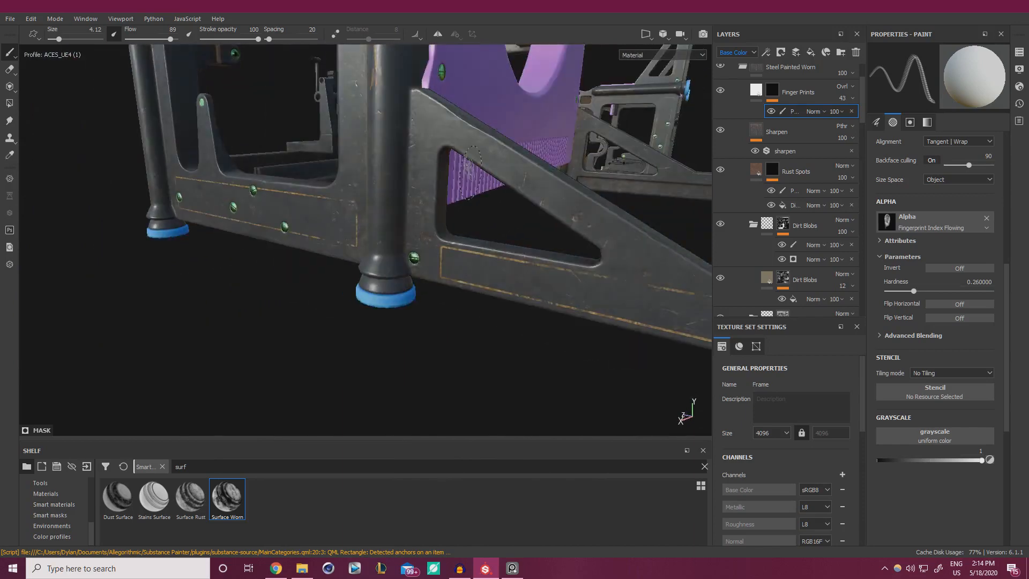
middle_click_drag(456, 166, 461, 249, "alt")
left_click_drag(424, 182, 437, 206, "alt")
middle_click_drag(429, 187, 435, 246, "alt")
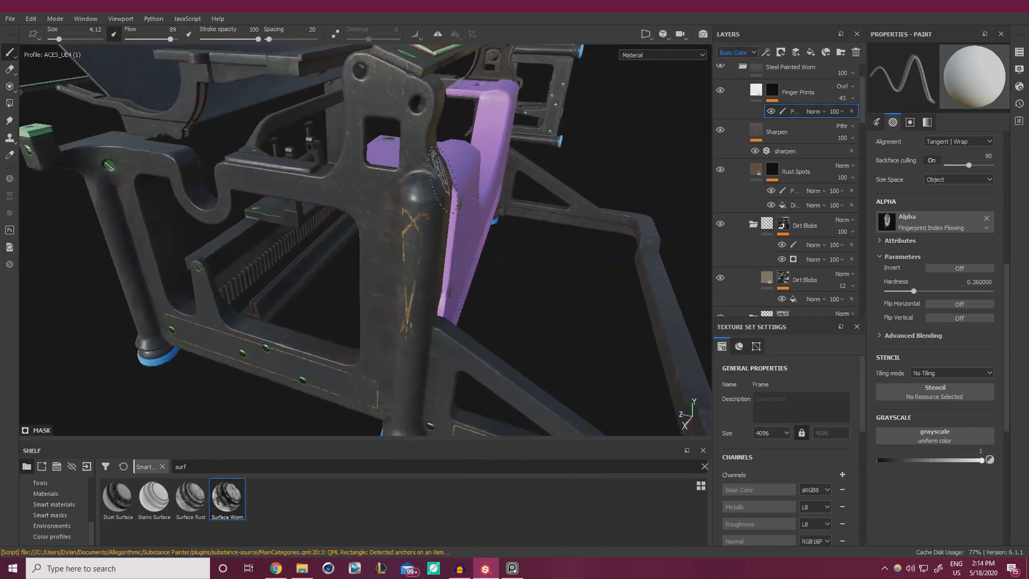
mouse_move(445, 180)
left_mouse_down("alt")
mouse_move(468, 248)
mouse_move(383, 211)
left_mouse_up("alt")
right_click_drag(383, 212, 435, 204, "alt")
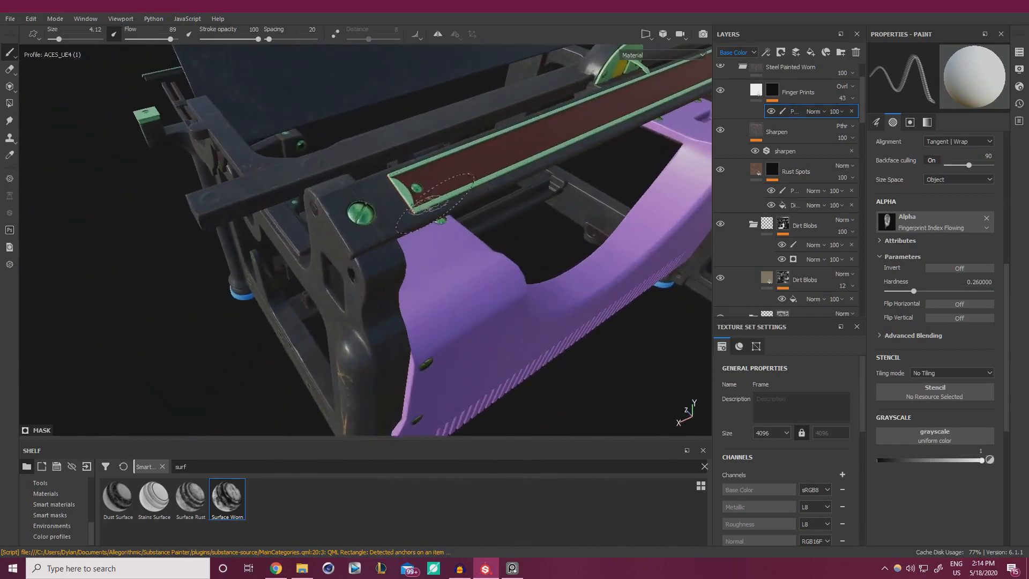
left_click_drag(434, 202, 420, 198, "alt")
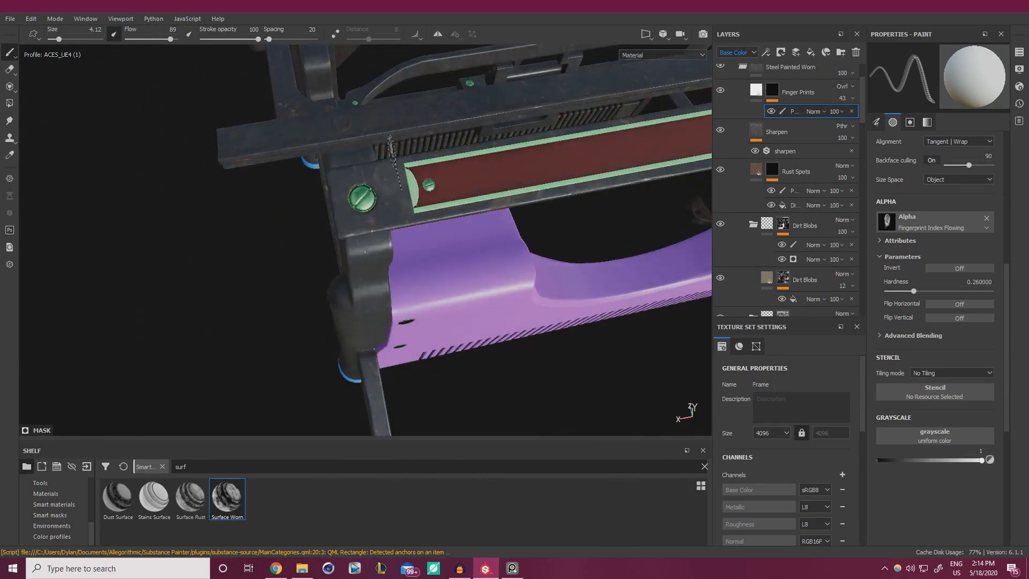
left_click_drag(529, 190, 520, 249, "alt")
mouse_move(354, 220)
left_mouse_down("alt")
mouse_move(379, 142)
mouse_move(445, 187)
left_mouse_up("alt")
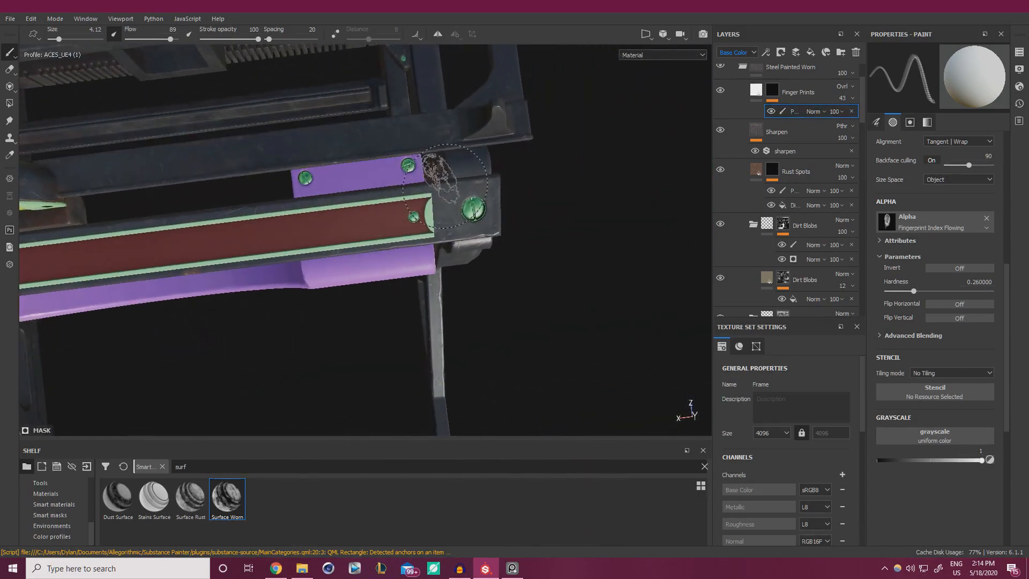
left_click_drag(473, 234, 279, 288, "alt")
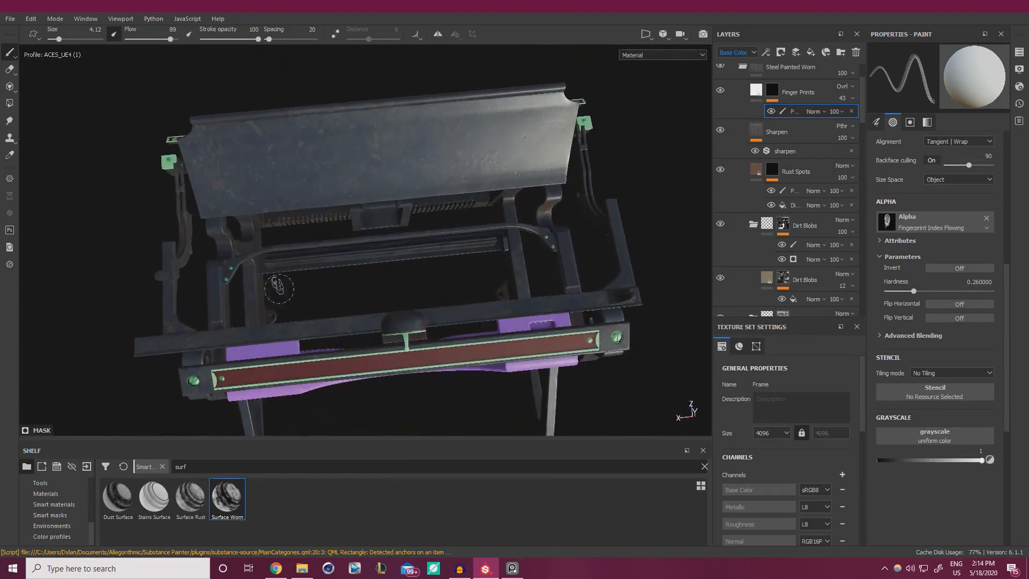
Switch the Rust Spots mask brush to the Brush Paint Circular Drop alpha, size 11.62, hardness 0.265, and stamp rust on the back plate.
left_click(799, 190)
left_click(938, 222)
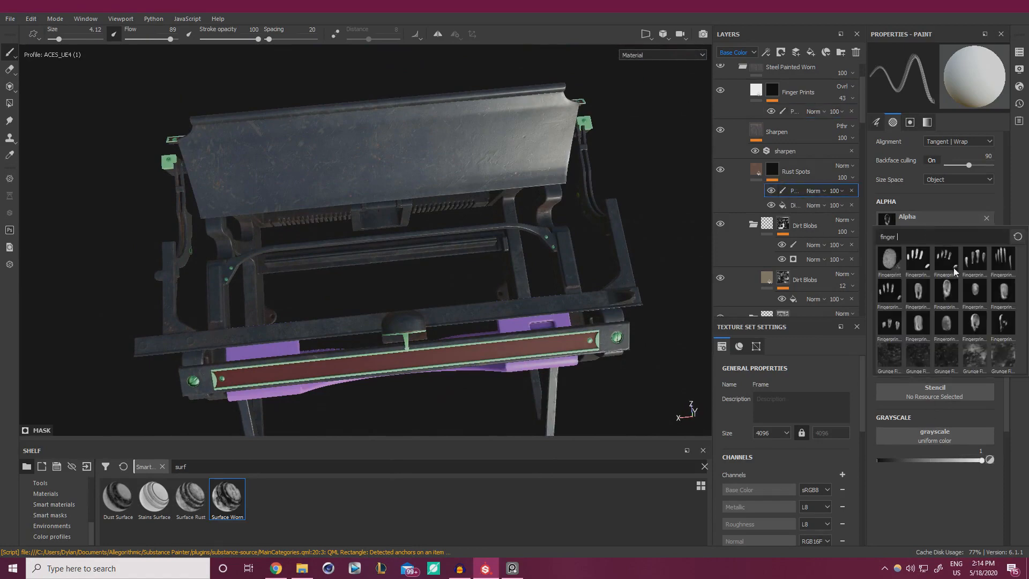
left_click(1017, 238)
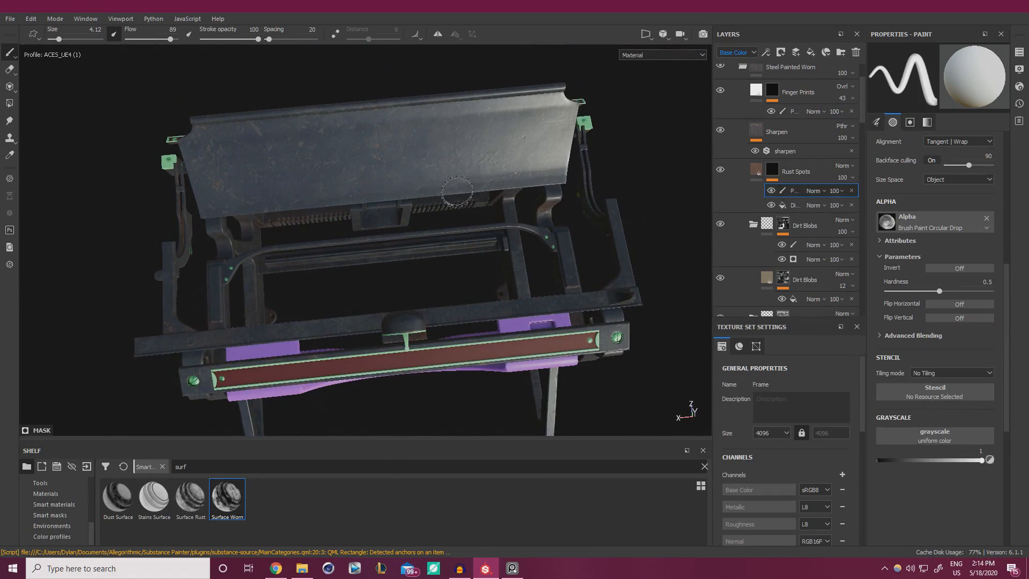
mouse_move(345, 169)
right_mouse_down("ctrl")
mouse_move(377, 167)
mouse_move(375, 148)
right_mouse_up("ctrl")
left_click(275, 163)
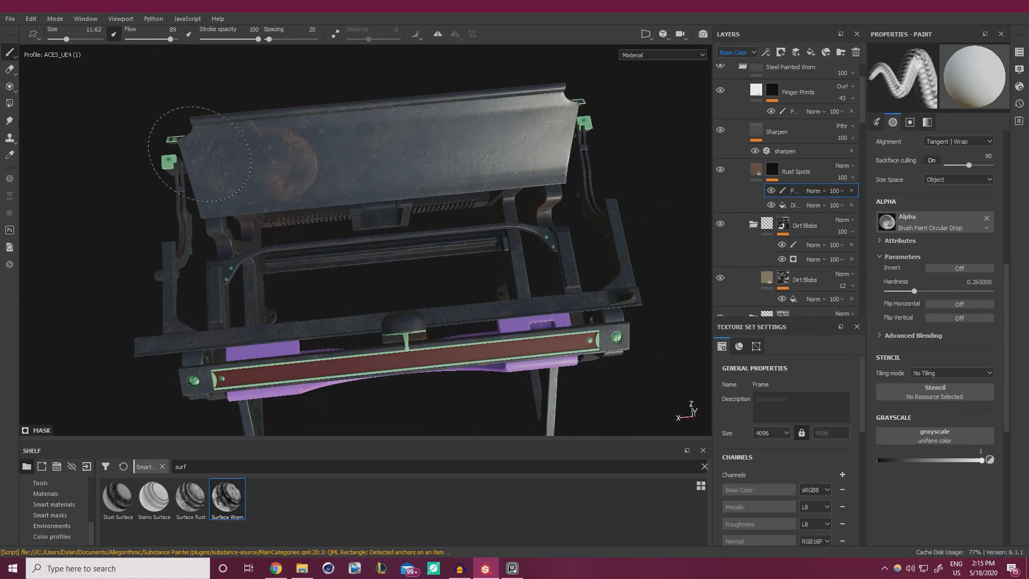
Set the brush's grayscale to 0 and target the paint effects on both Rust Occlusion masks for erasing on the back plate.
left_click_drag(982, 460, 879, 459)
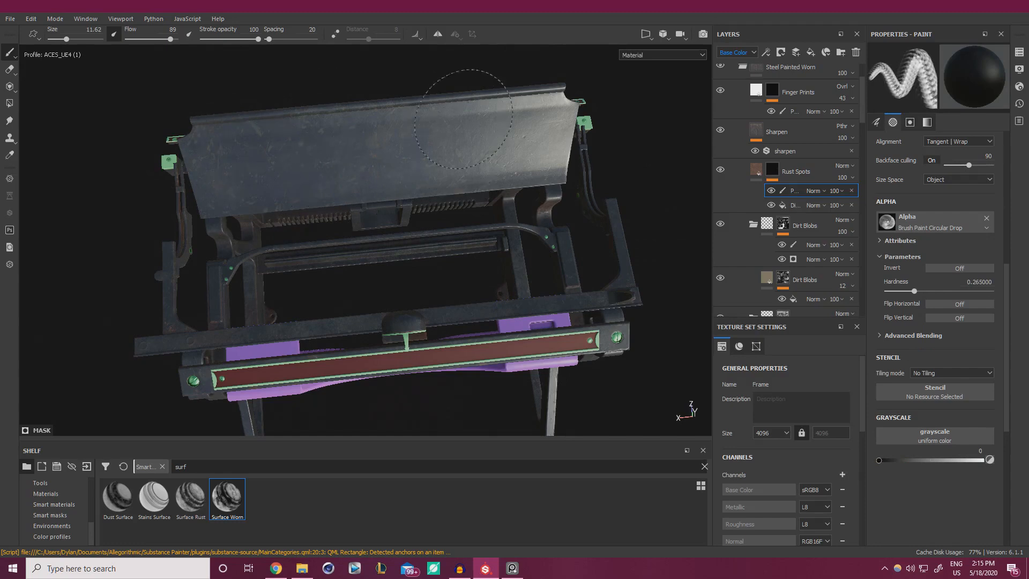
scroll(821, 215, "down", 2)
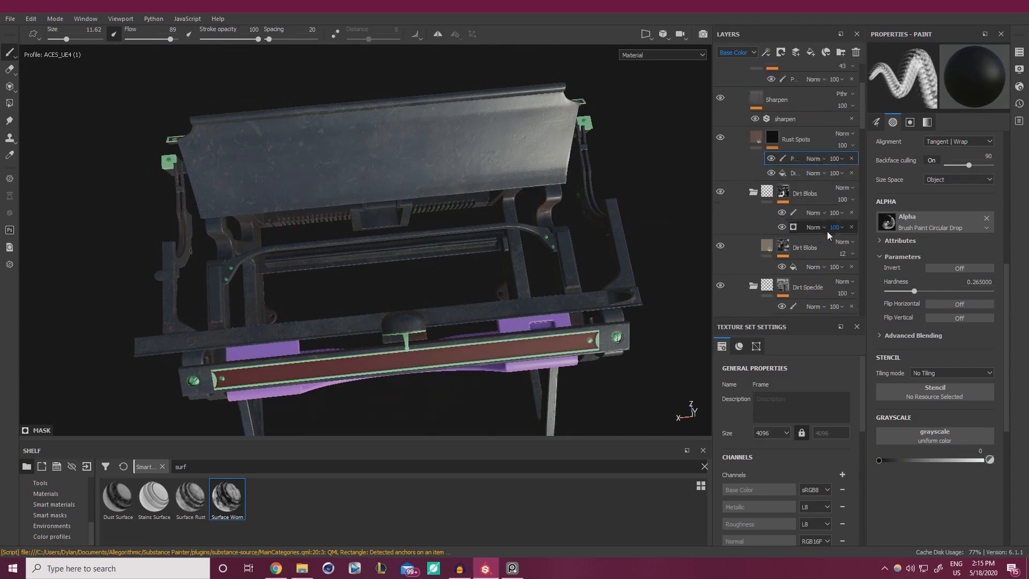
scroll(828, 239, "down", 5)
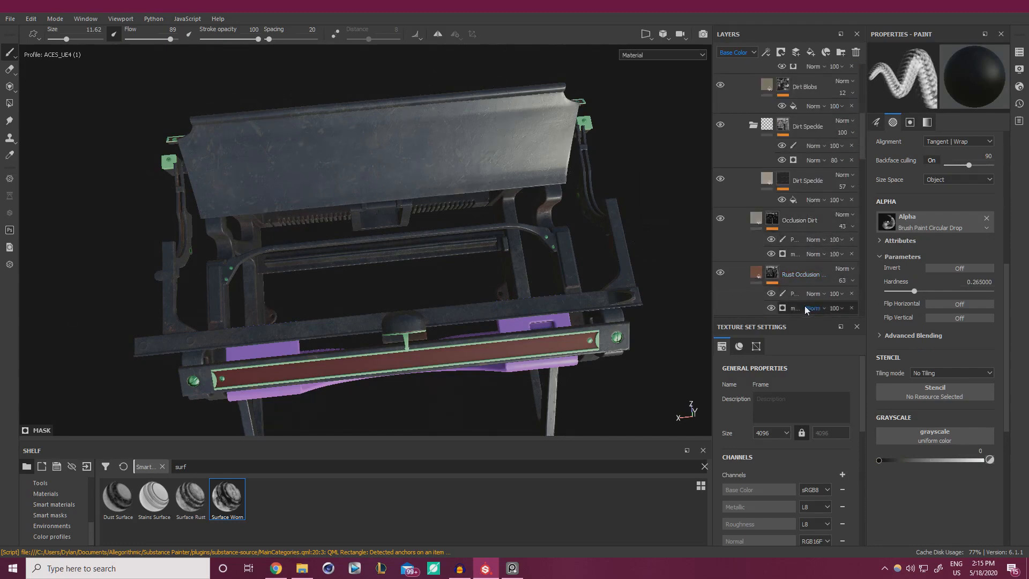
left_click(793, 293)
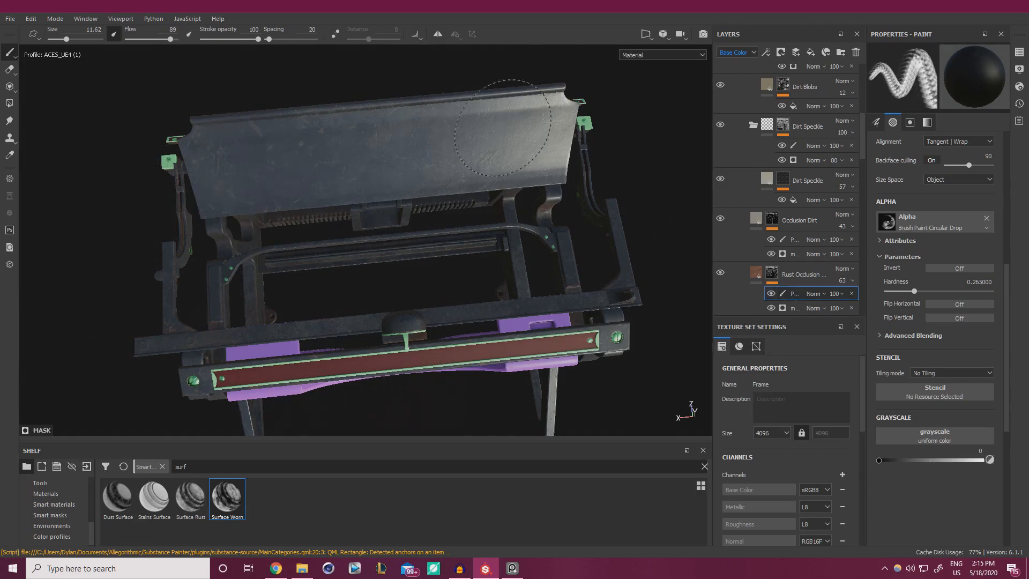
scroll(779, 255, "down", 2)
left_click(791, 283)
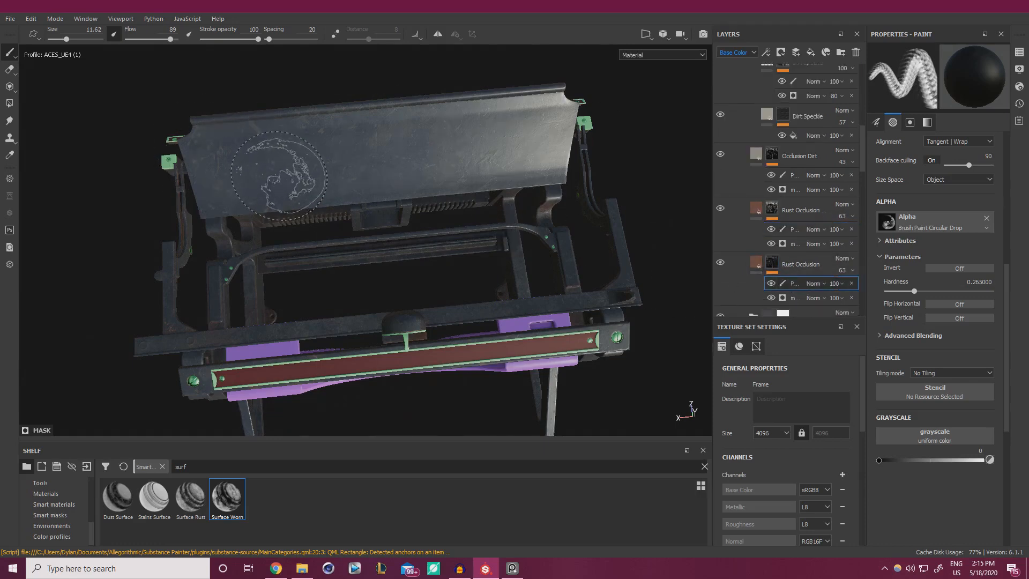
Erase a patch from the Occlusion Dirt mask on the back plate with the black brush.
scroll(809, 257, "up", 2)
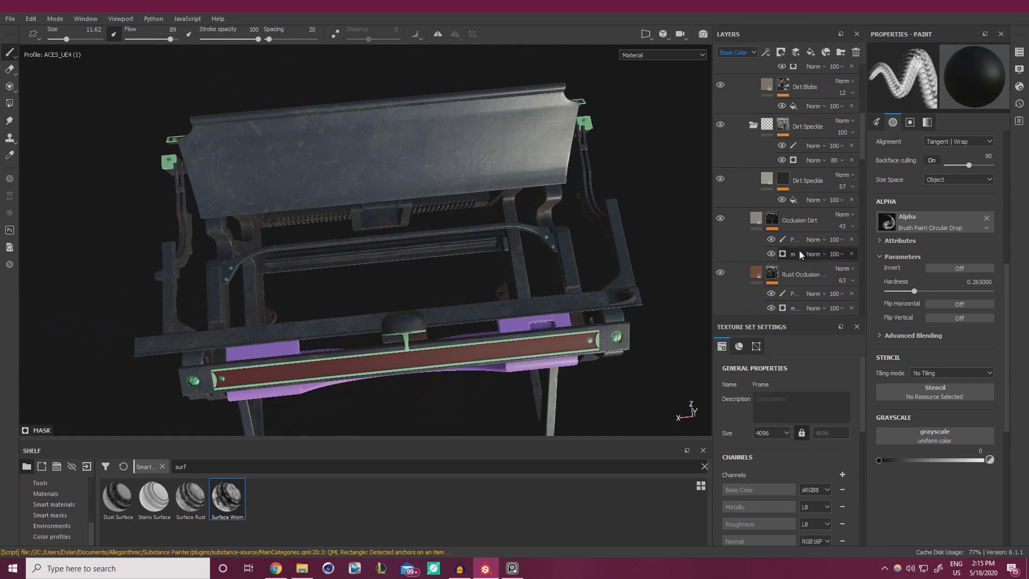
left_click(785, 240)
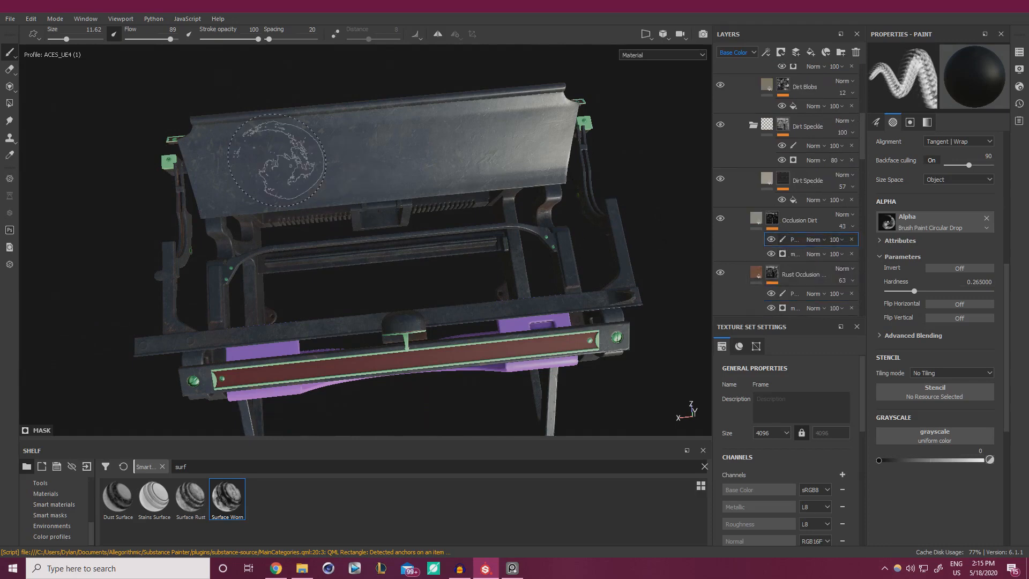
left_click(276, 160)
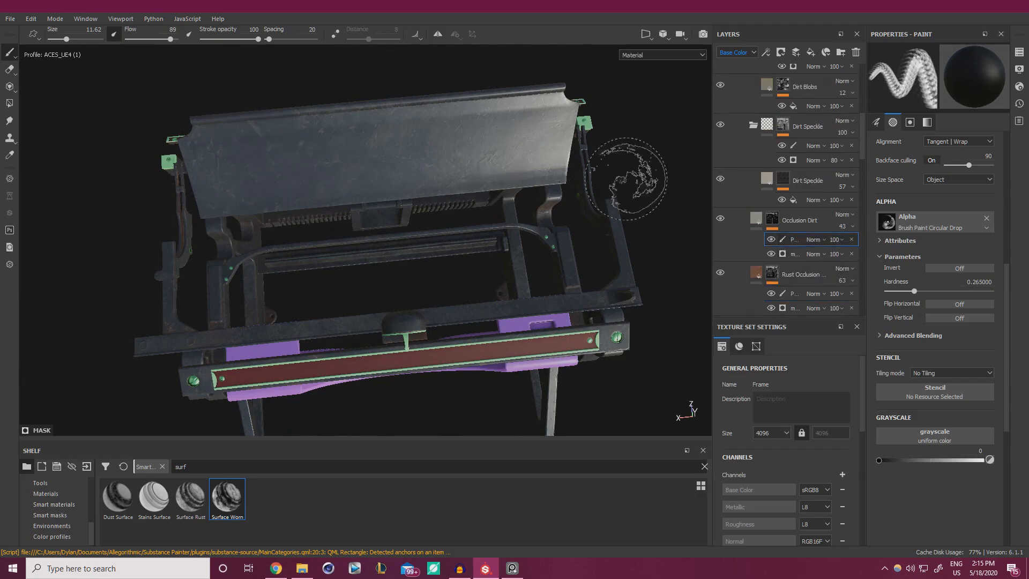
Select the paint effects on the Dirt Speckle and Dirt Blobs folder masks in turn for cleaning the back plate.
left_click(792, 145)
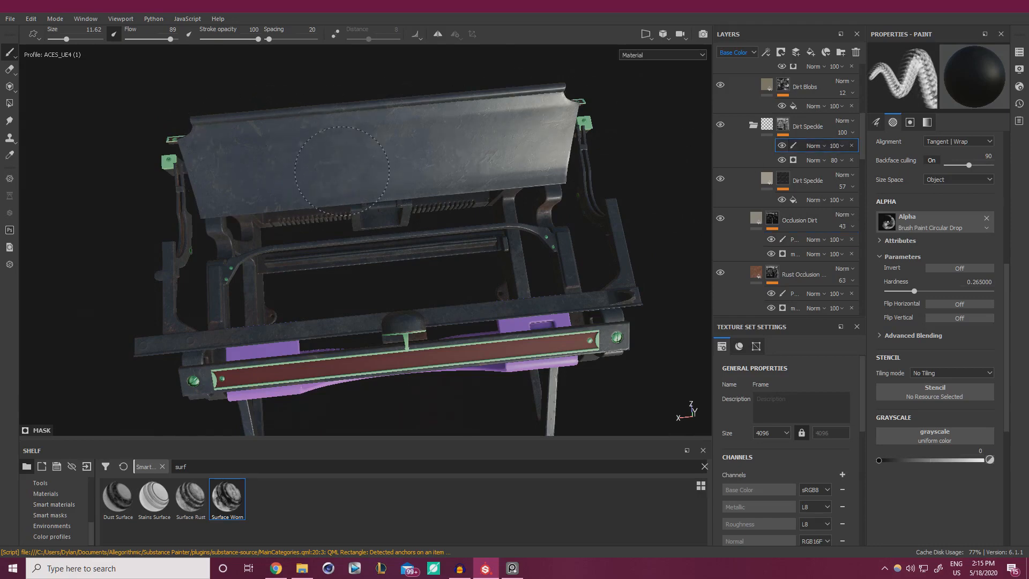
scroll(803, 161, "up", 2)
left_click(803, 116)
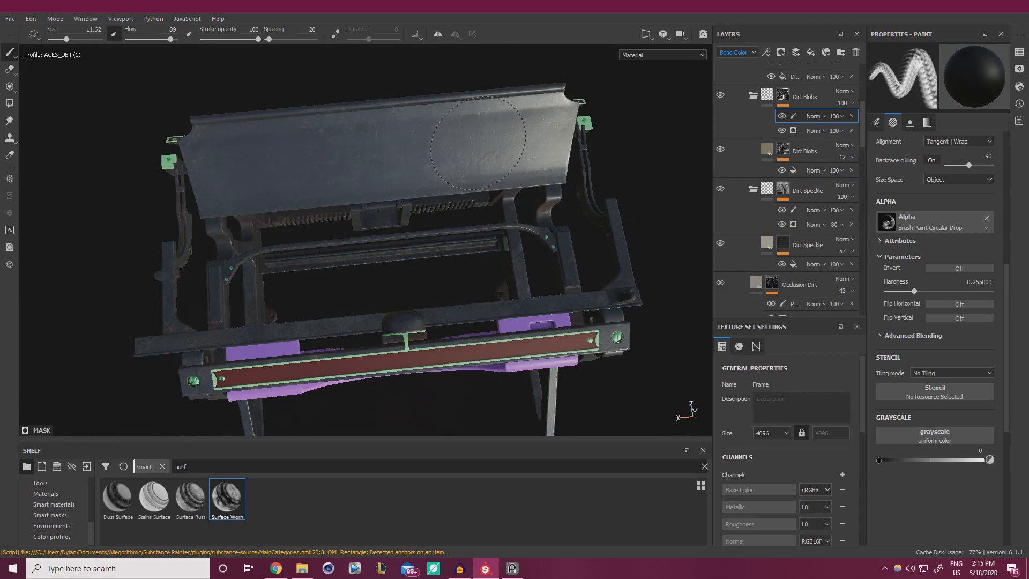
Examine the top crossbar, its end brackets and the red-inlaid rail for excess dirt.
left_click_drag(386, 196, 395, 230, "alt")
middle_click_drag(395, 230, 451, 210, "alt")
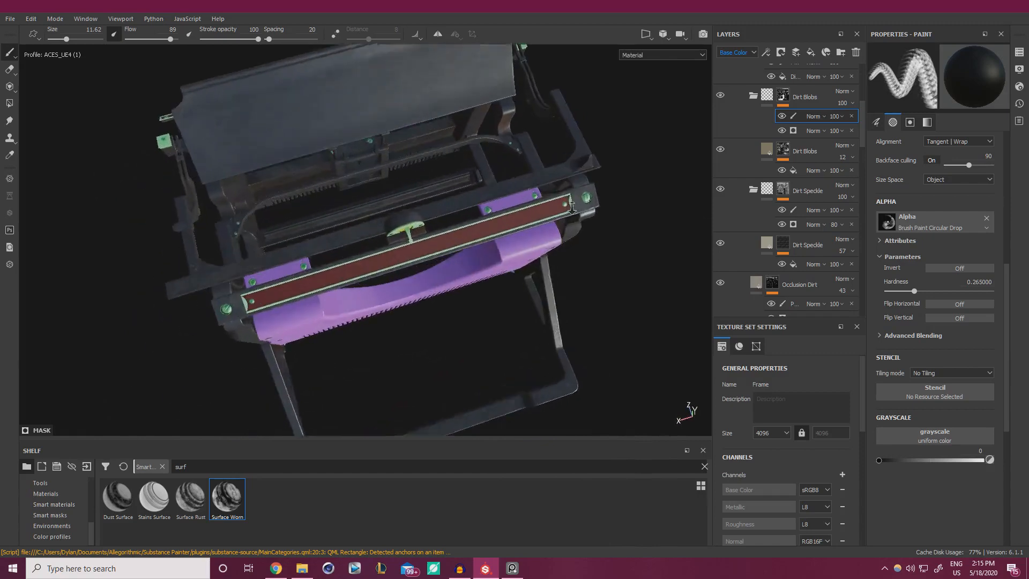
right_click_drag(450, 210, 476, 269, "alt")
left_click_drag(475, 269, 474, 212, "alt")
middle_click_drag(531, 187, 148, 260, "alt")
left_click_drag(321, 143, 357, 234, "alt")
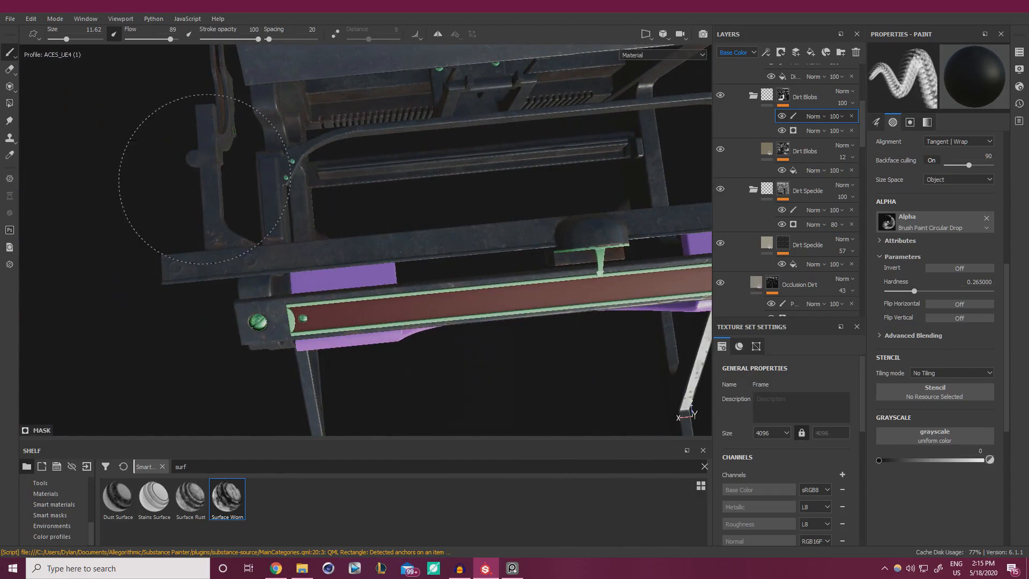
middle_click_drag(504, 234, 354, 247, "alt")
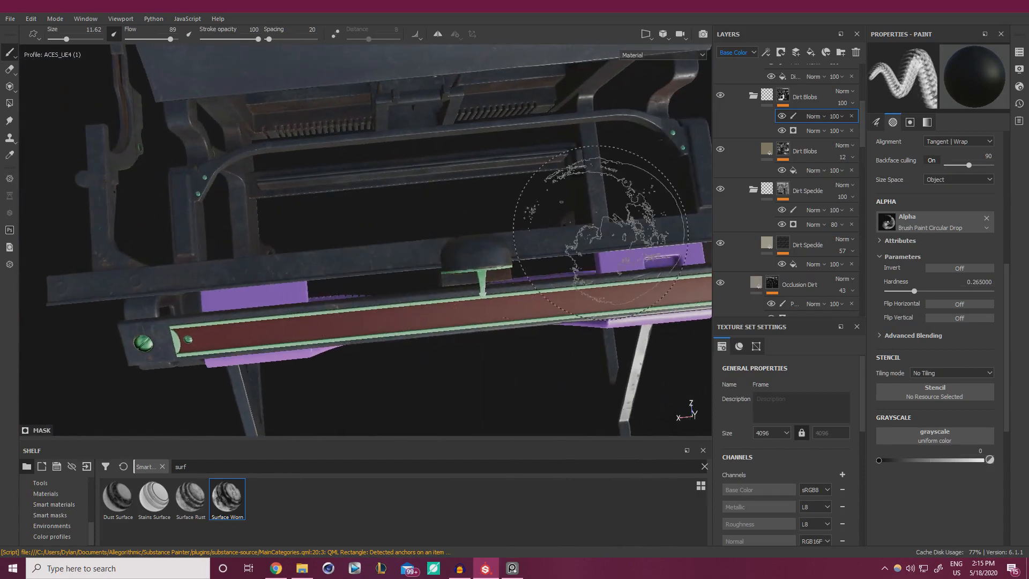
middle_click_drag(709, 215, 689, 220, "alt")
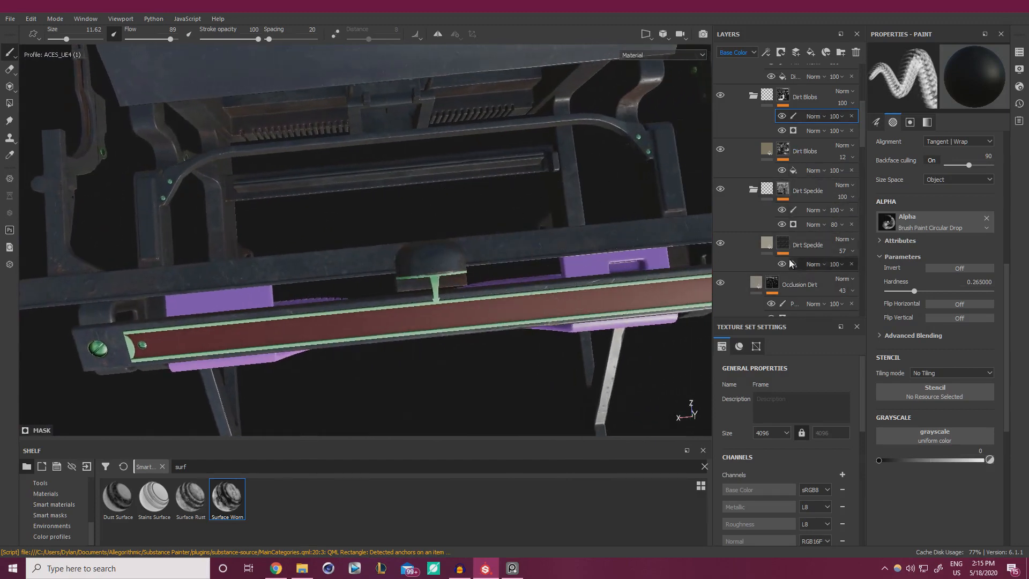
Select the Dirt Speckle folder mask's paint effect and inspect the crossbar, side arms and the whole Frame.
left_click(794, 212)
middle_click_drag(328, 247, 444, 239, "alt")
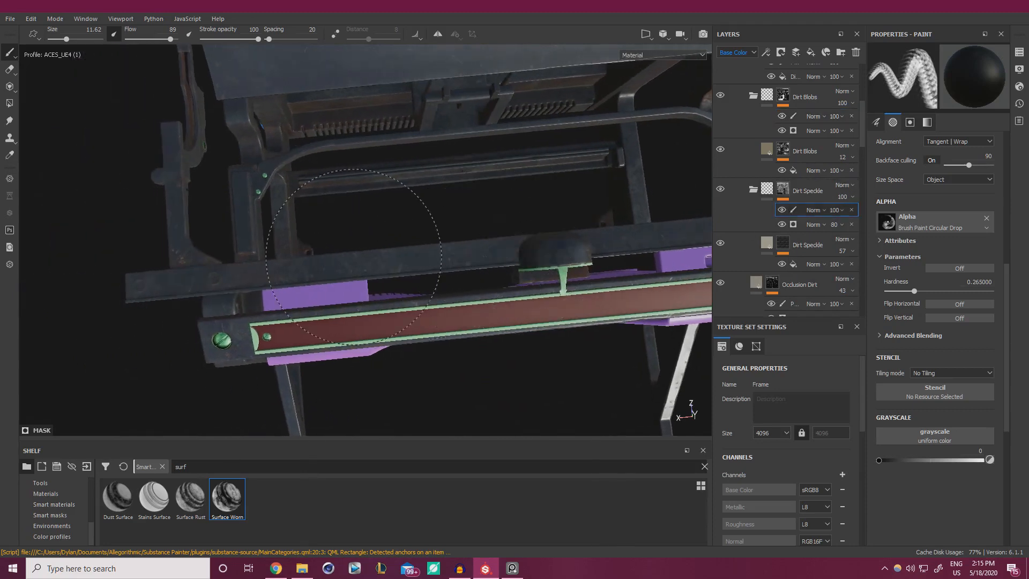
middle_click_drag(546, 242, 257, 282, "alt")
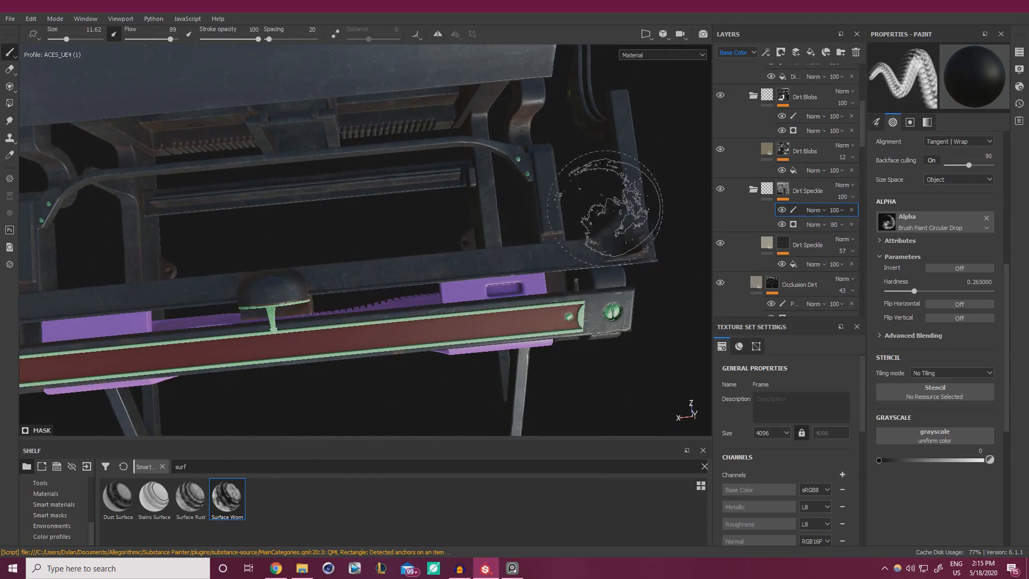
left_click_drag(574, 207, 505, 266, "alt")
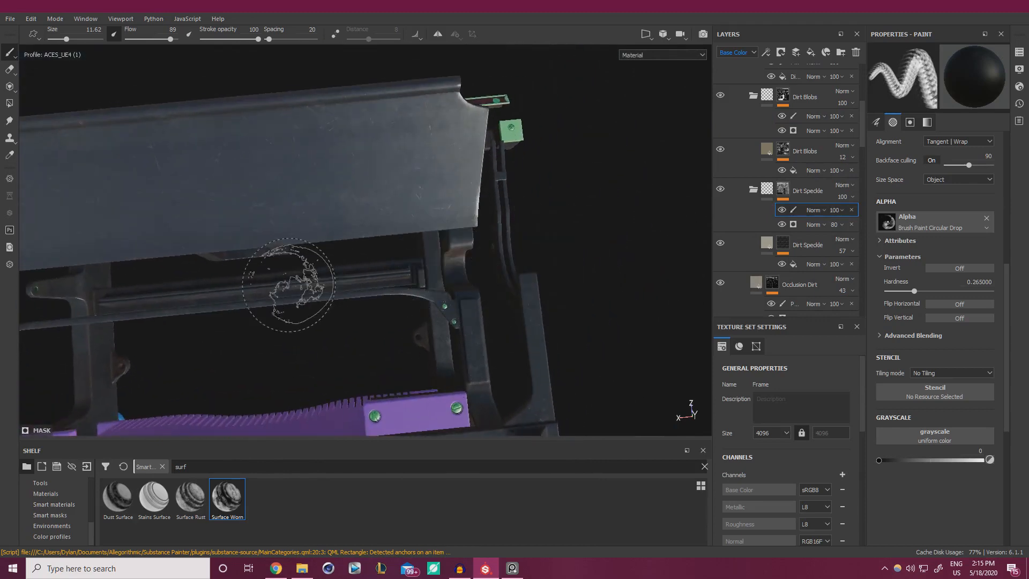
mouse_move(201, 290)
middle_mouse_down("alt")
mouse_move(271, 264)
mouse_move(470, 235)
middle_mouse_up("alt")
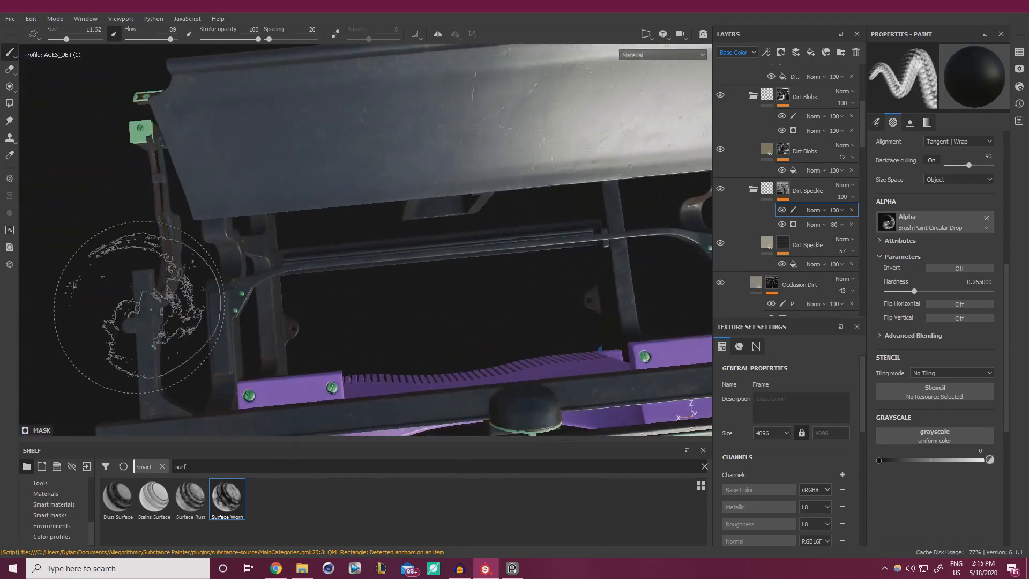
right_click_drag(284, 257, 175, 250, "alt")
left_click_drag(174, 250, 493, 195, "alt")
right_click_drag(493, 195, 500, 199, "shift")
scroll(491, 231, "up", 3)
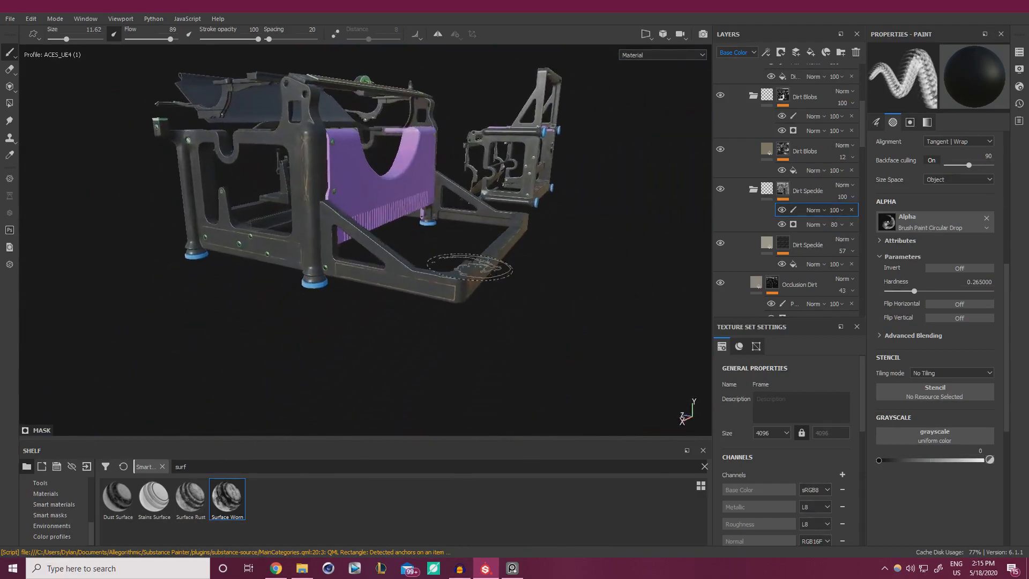
Erase unwanted fingerprints from the upper part of the side frame's corner leg on the Finger Prints mask with the black brush.
mouse_move(479, 264)
left_mouse_down("alt")
mouse_move(579, 227)
mouse_move(603, 259)
mouse_move(340, 306)
mouse_move(322, 321)
mouse_move(450, 336)
mouse_move(386, 327)
mouse_move(399, 322)
left_mouse_up("alt")
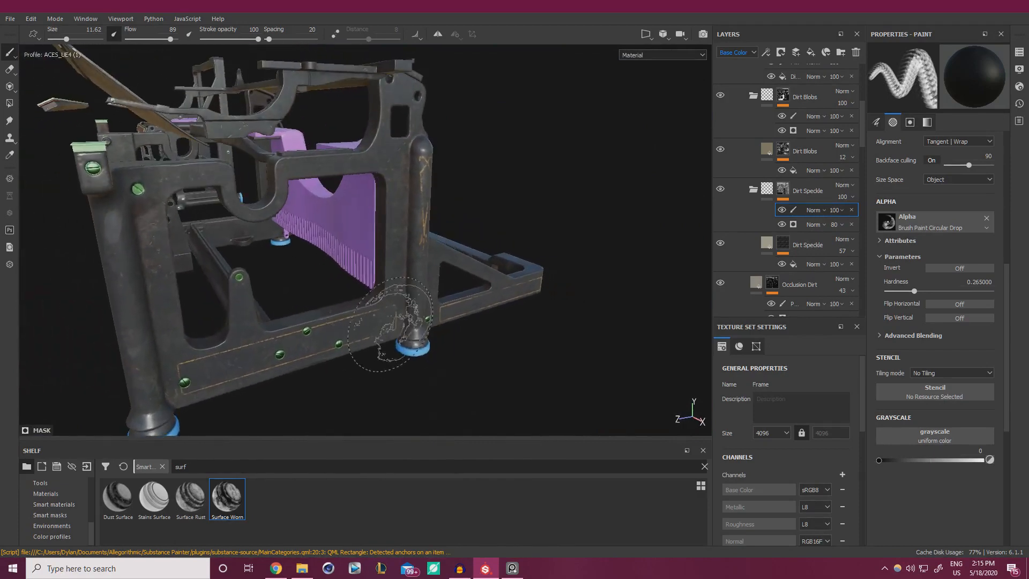
scroll(794, 178, "up", 5)
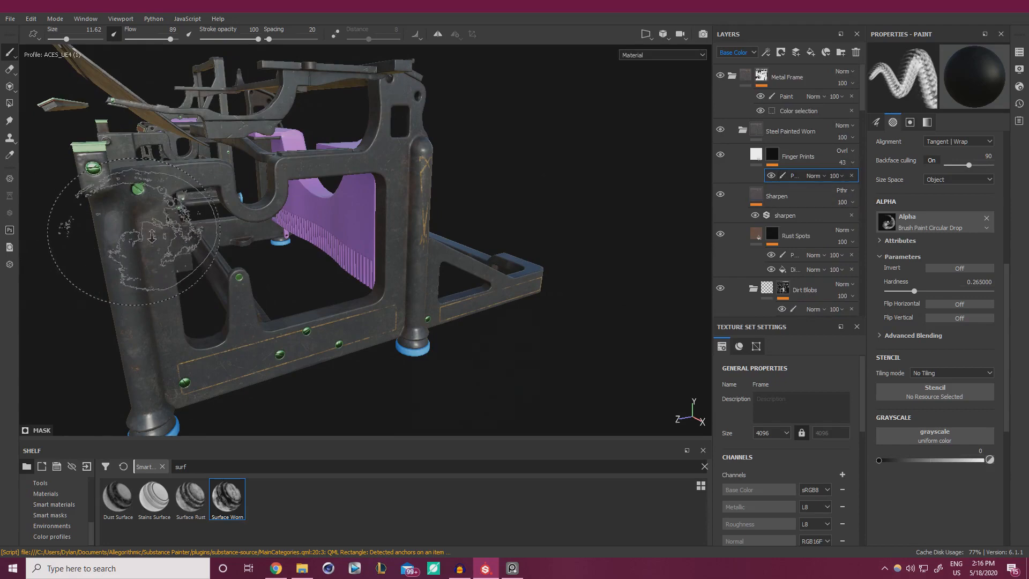
middle_click_drag(160, 224, 242, 227, "alt")
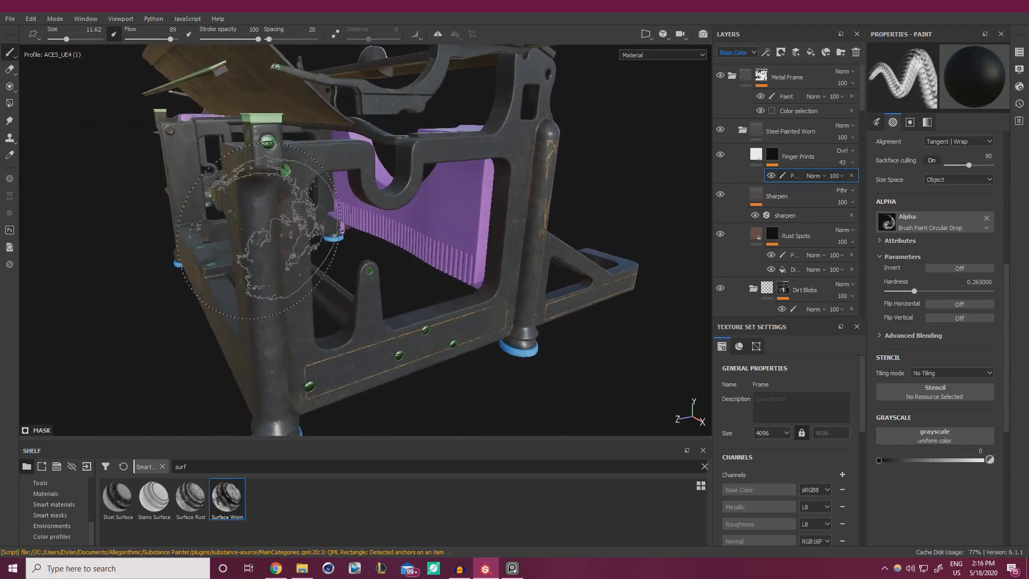
left_click(254, 199)
left_click(254, 196)
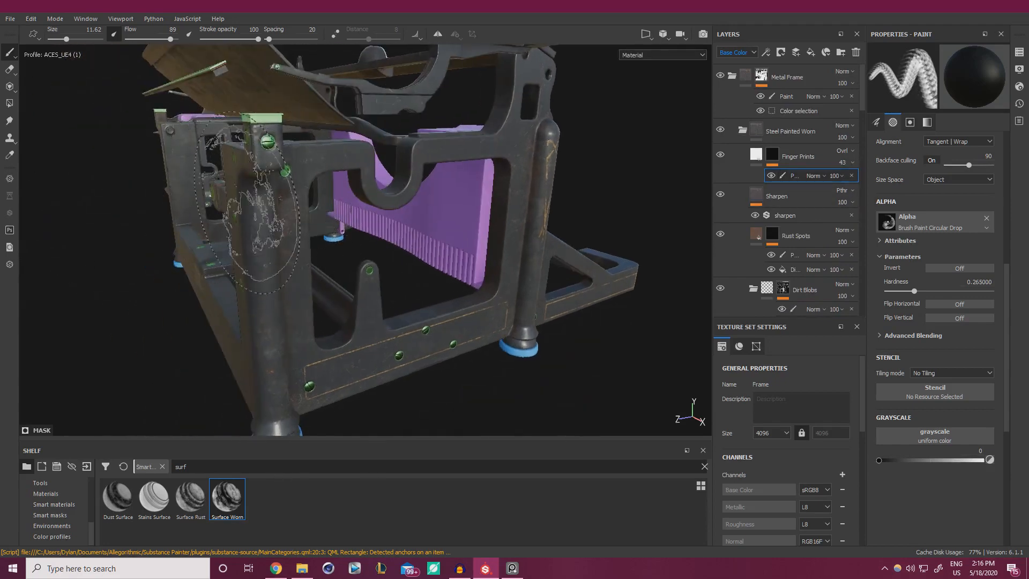
left_click_drag(250, 189, 343, 197, "alt")
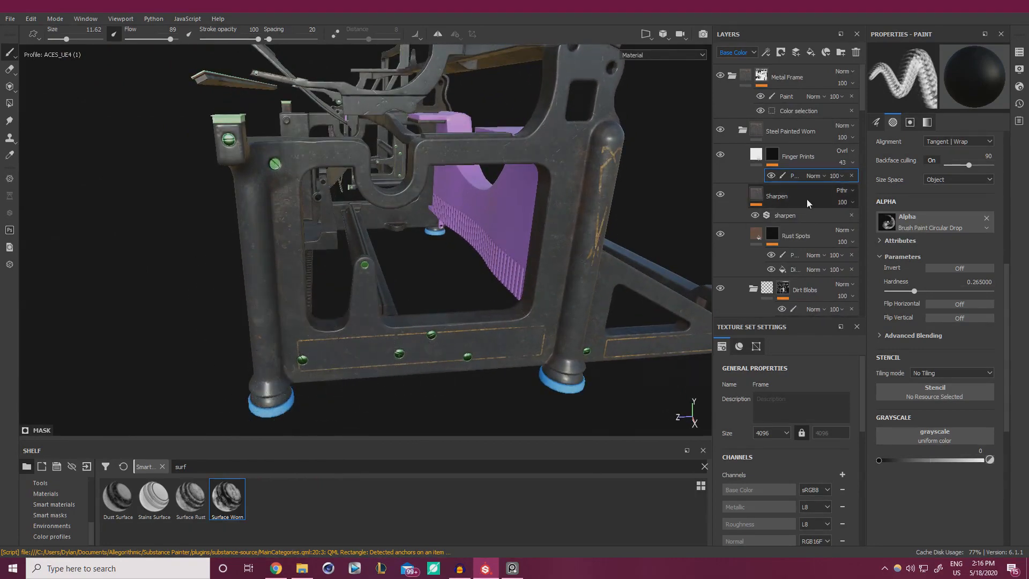
Select the Dirt Speckle folder mask's paint effect and inspect the dirt on the side frame and its legs.
scroll(806, 199, "down", 5)
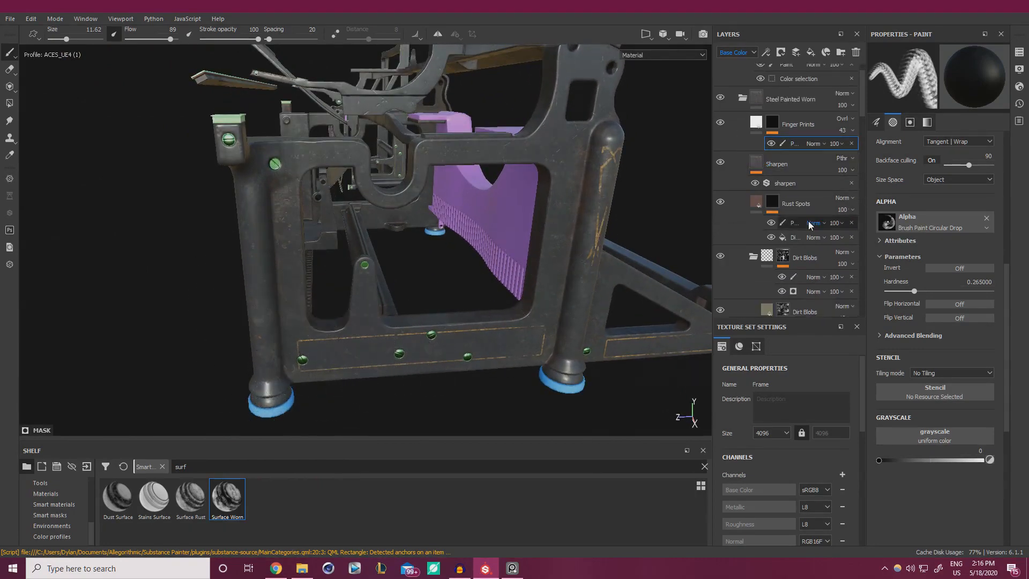
left_click(803, 275)
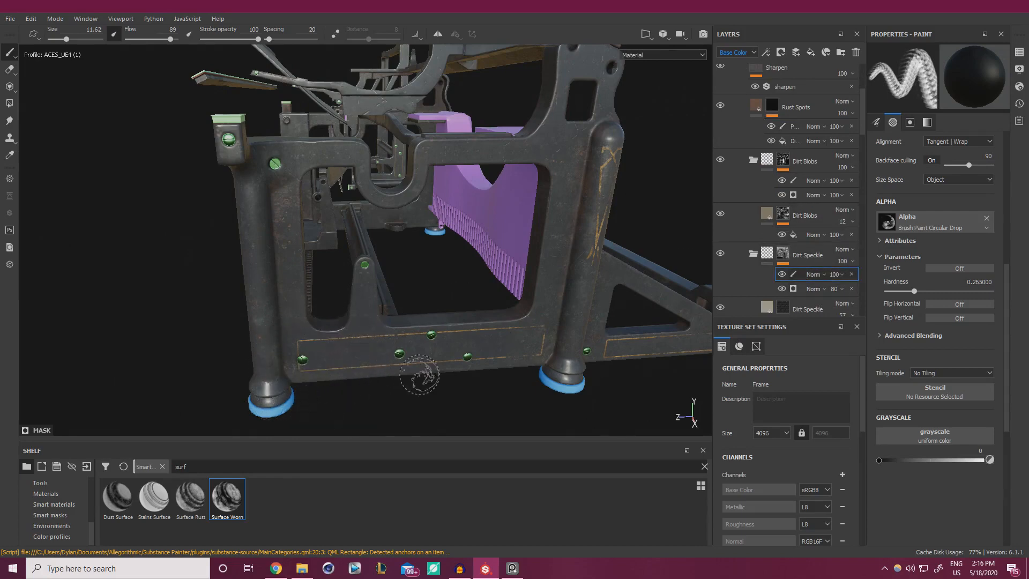
left_click_drag(502, 297, 508, 293, "alt")
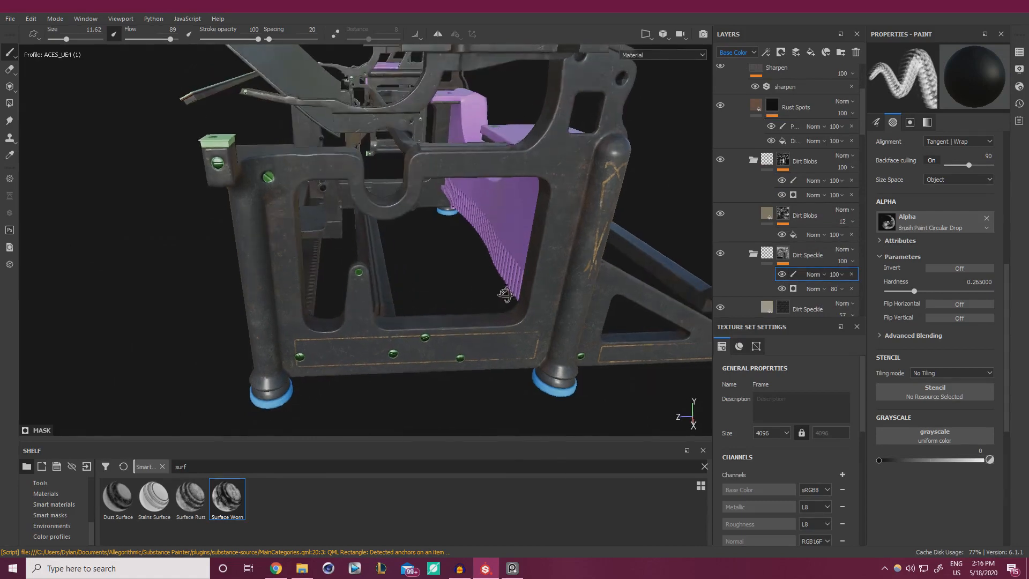
scroll(832, 231, "up", 1)
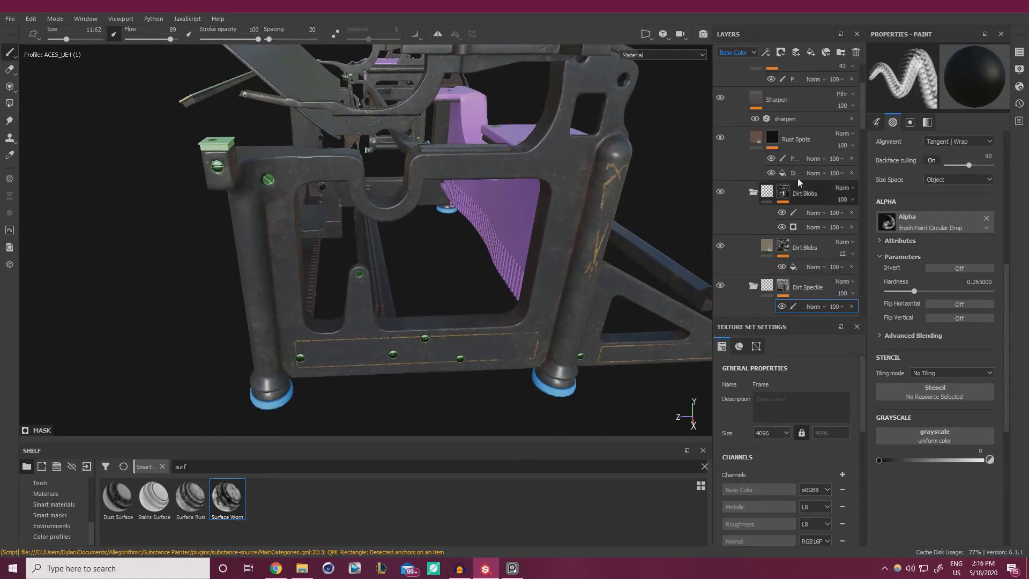
Lower the opacity of the Rust Occlusion layer directly below Occlusion Dirt to 34.
scroll(797, 171, "down", 6)
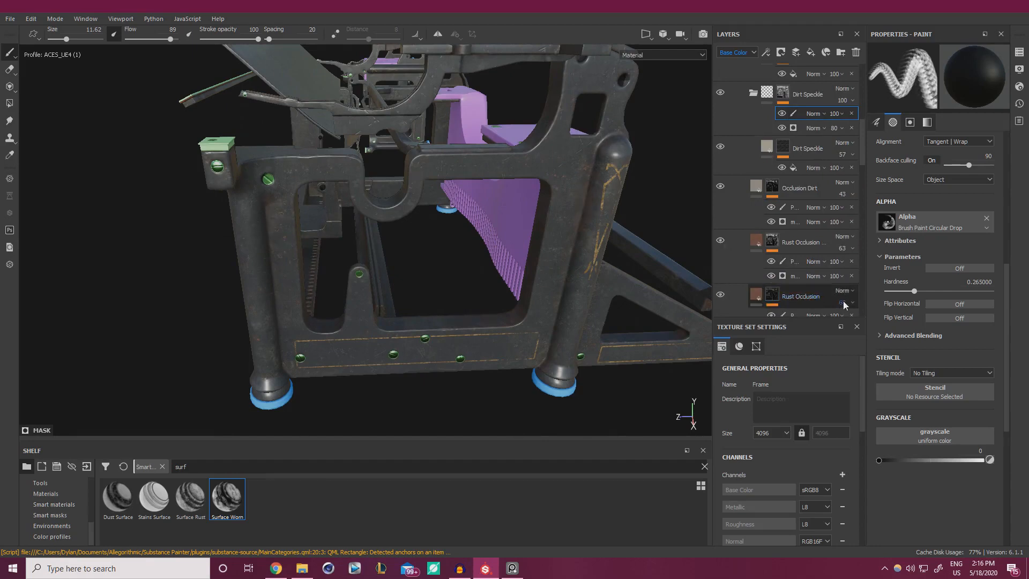
left_click(843, 248)
left_click(859, 268)
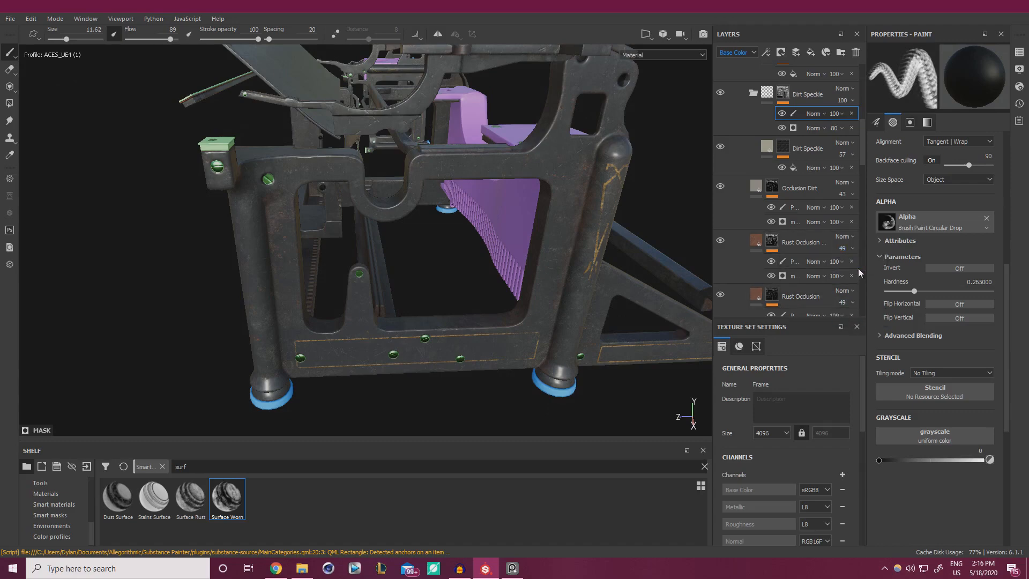
left_click(853, 250)
left_click(851, 268)
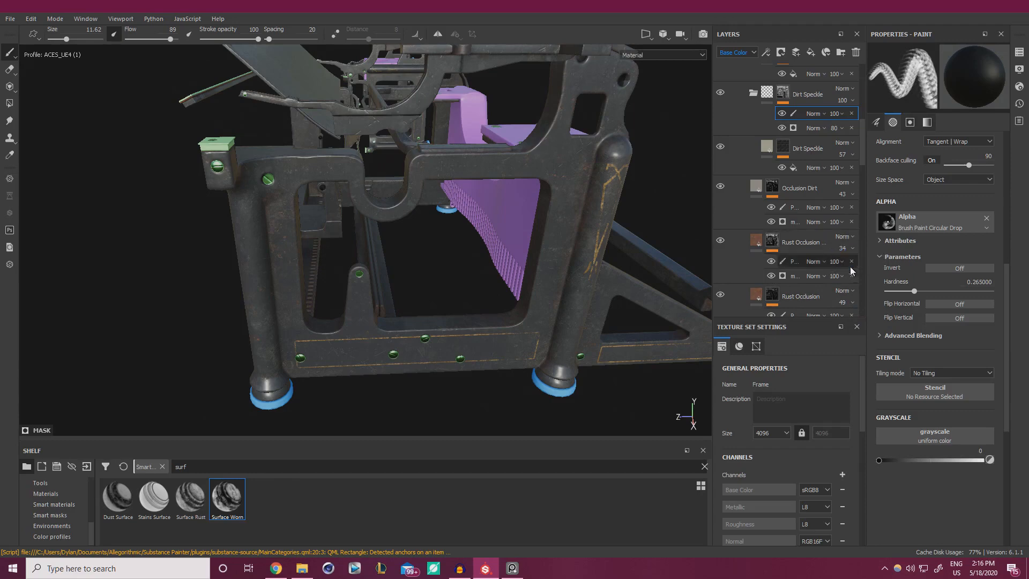
Select the Shiny Paint fill layer beneath the Decals layers, with the No 5 corner of the base in view.
left_click_drag(606, 268, 508, 238, "alt")
scroll(507, 238, "down", 3)
mouse_move(428, 231)
left_mouse_down("alt")
mouse_move(300, 250)
mouse_move(392, 247)
mouse_move(425, 294)
mouse_move(425, 265)
mouse_move(300, 274)
mouse_move(402, 309)
mouse_move(383, 319)
left_mouse_up("alt")
middle_click_drag(383, 319, 308, 184, "alt")
right_click_drag(308, 184, 584, 333, "alt")
middle_click_drag(517, 306, 485, 285, "alt")
scroll(810, 253, "down", 5)
scroll(809, 252, "down", 5)
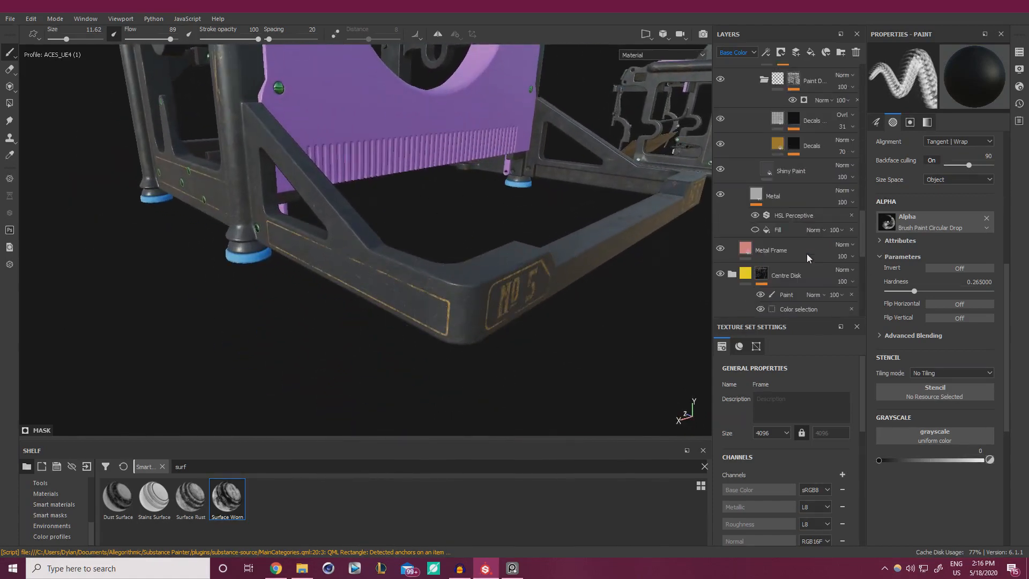
left_click(770, 235)
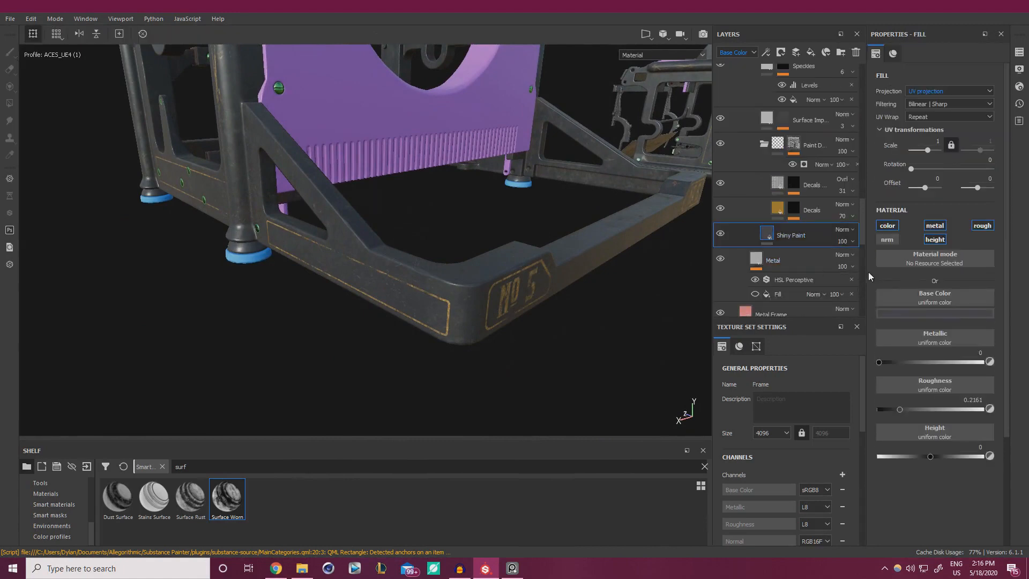
Try shifting the Shiny Paint base color's hue toward purple, to about 0.78, and check it on the side frame and base.
left_click(957, 316)
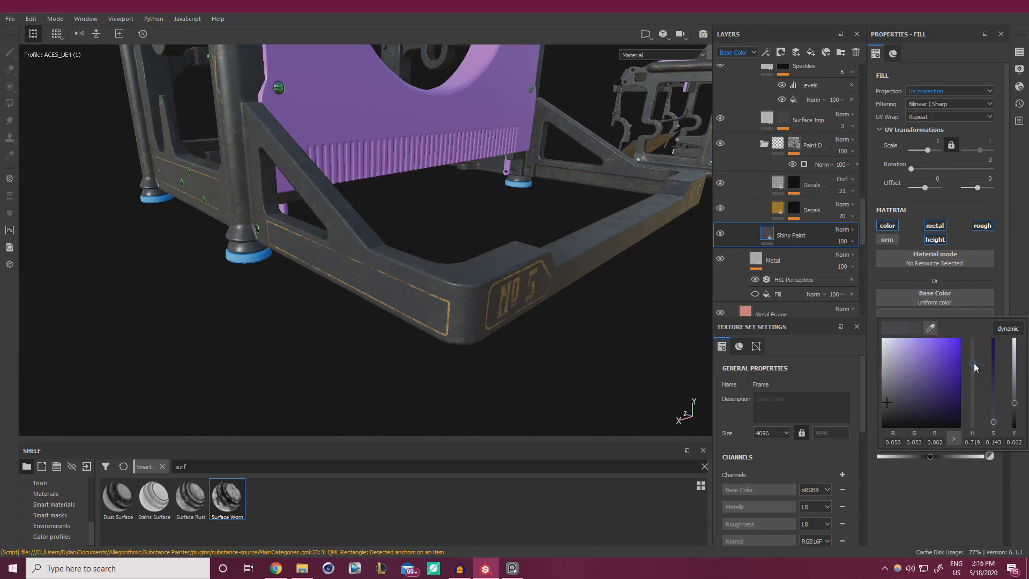
left_click_drag(976, 368, 976, 360)
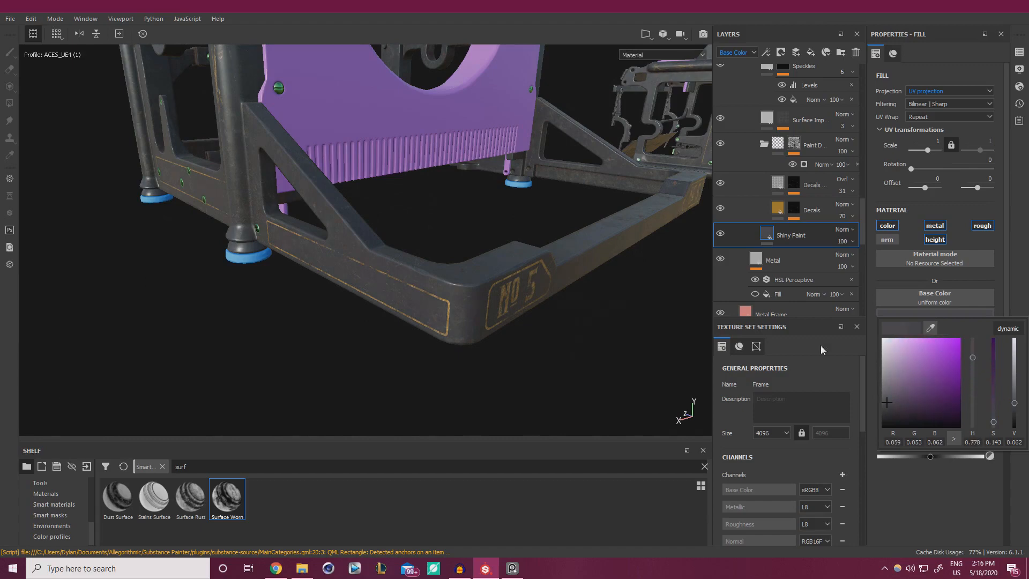
left_click_drag(518, 266, 632, 295, "alt")
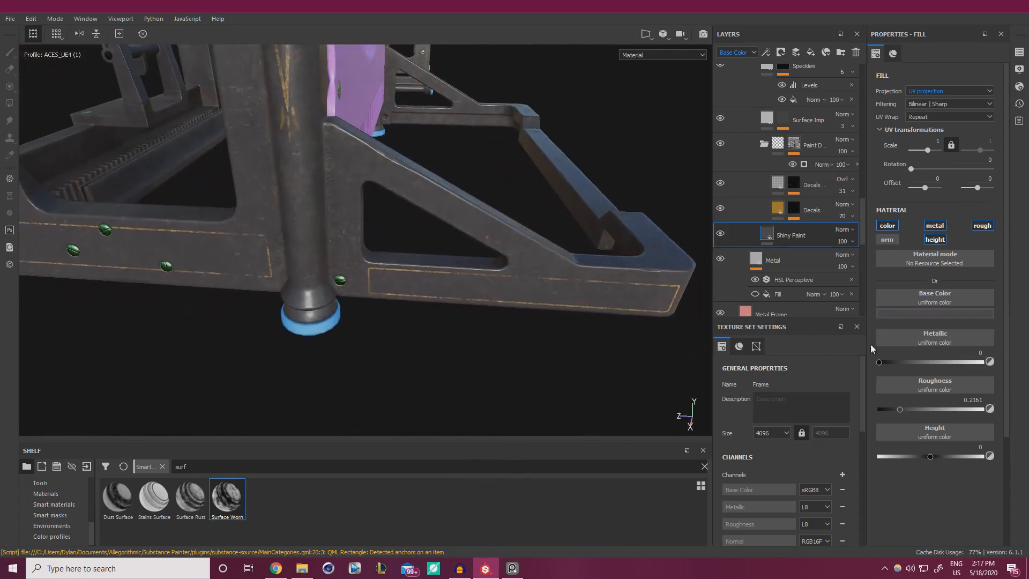
left_click(912, 316)
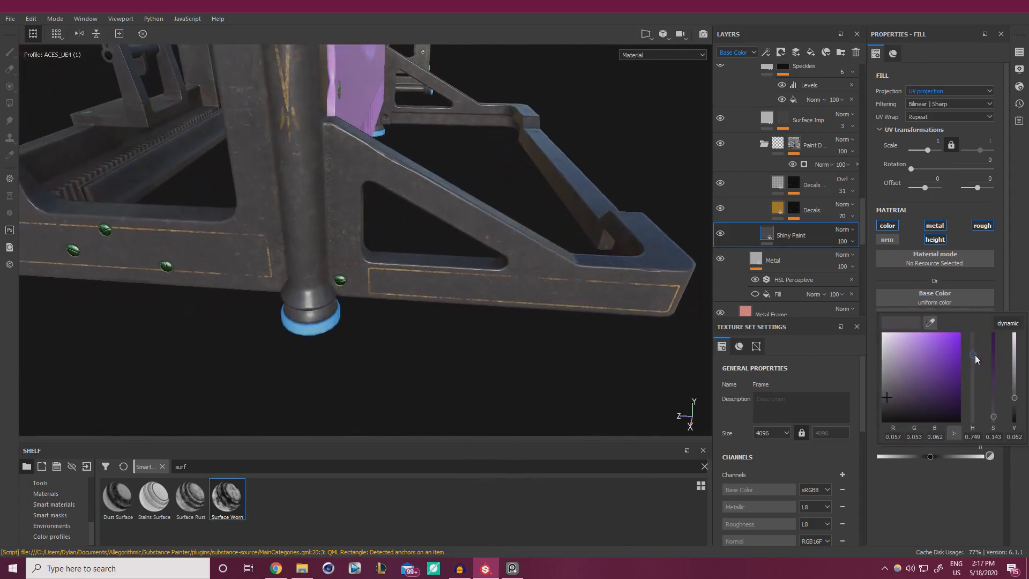
left_click_drag(975, 355, 975, 351)
scroll(321, 254, "down", 3)
middle_click_drag(319, 253, 363, 268, "alt")
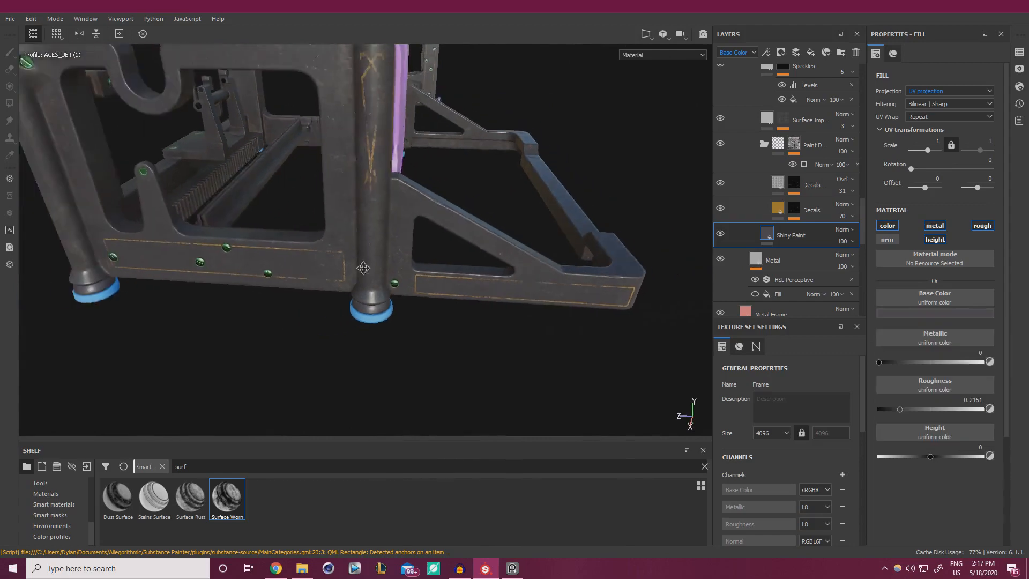
mouse_move(364, 268)
left_mouse_down("alt")
mouse_move(467, 222)
mouse_move(416, 253)
left_mouse_up("alt")
Match the Shiny Paint base color to the reference photo with a warm brown of hue about 0.054, saturation 0.180 and value 0.064.
right_click_drag(0, 317, 233, 303)
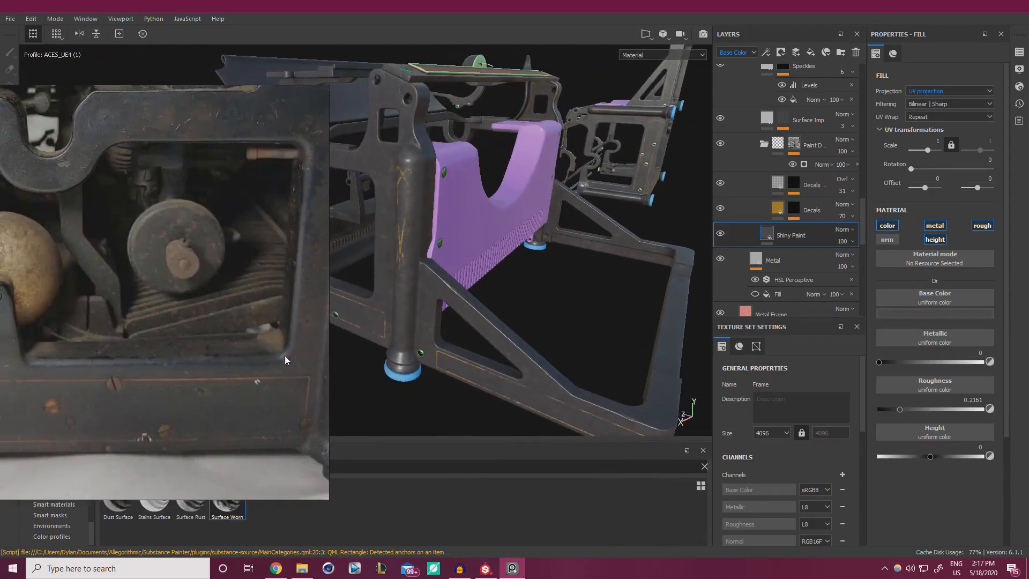
left_click(974, 316)
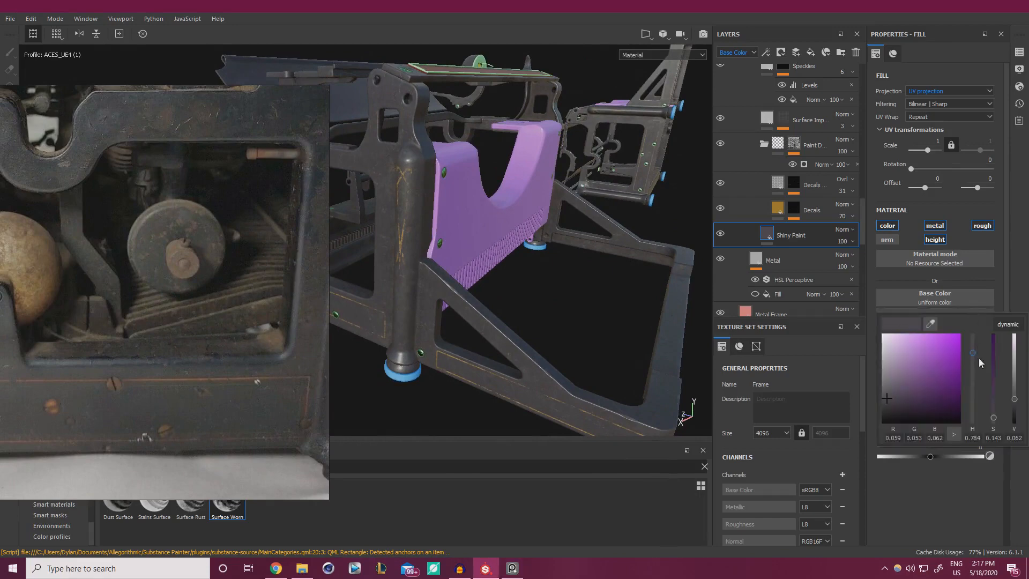
mouse_move(977, 354)
left_mouse_down()
mouse_move(985, 423)
mouse_move(979, 331)
mouse_move(979, 362)
left_mouse_up()
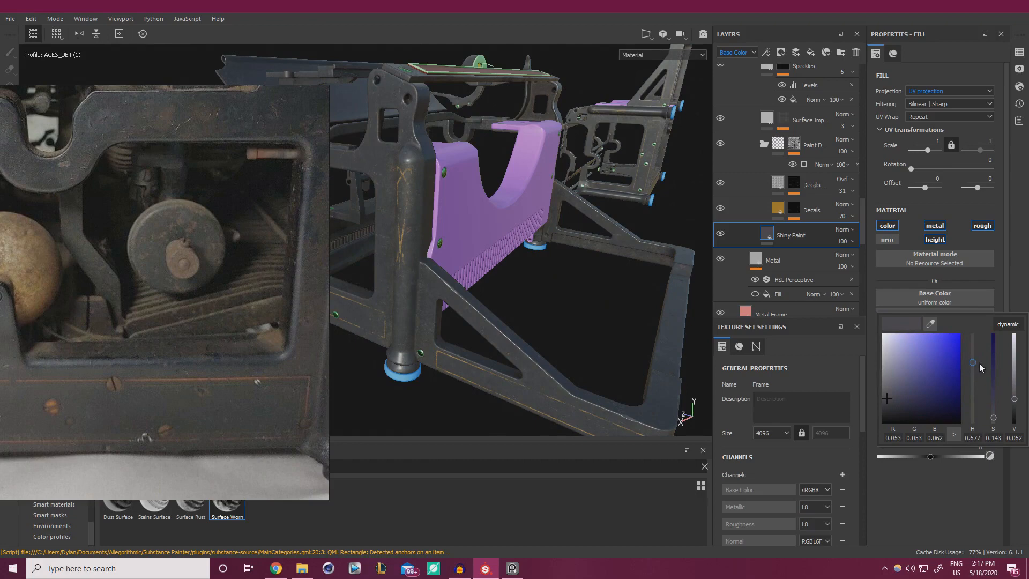
left_click_drag(980, 362, 983, 420)
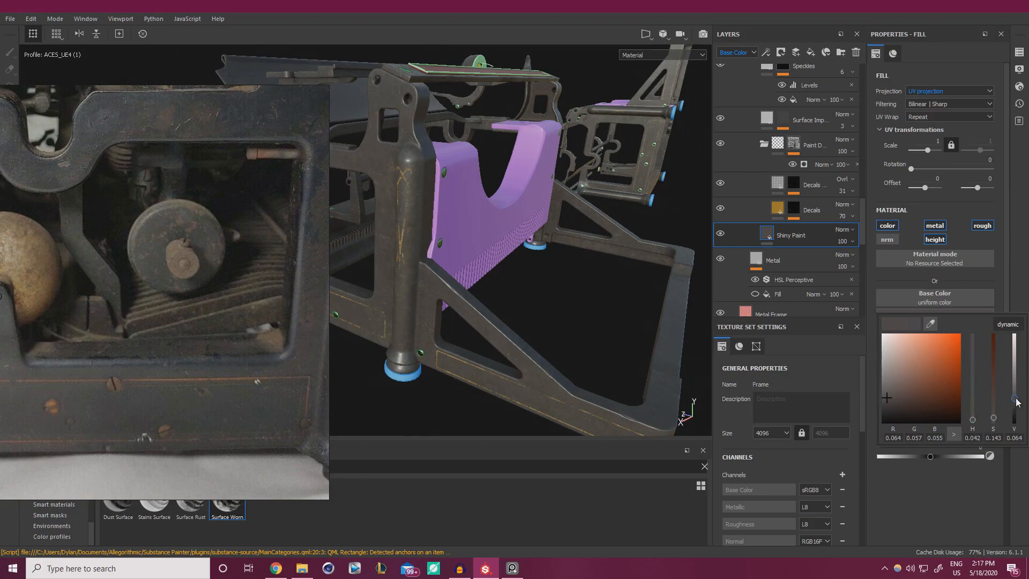
left_click_drag(994, 417, 997, 416)
left_click_drag(975, 420, 976, 418)
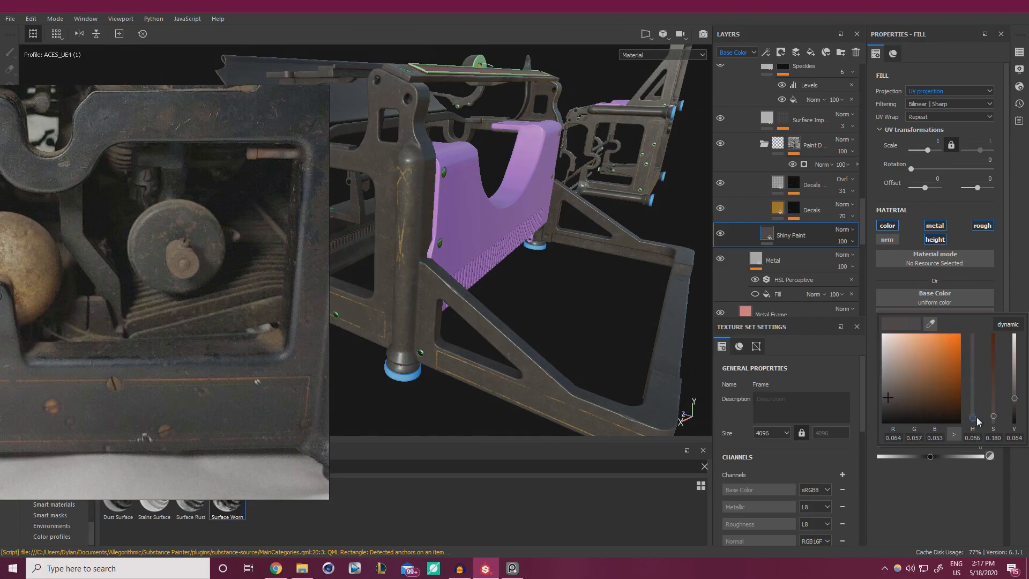
right_click_drag(242, 305, 0, 279)
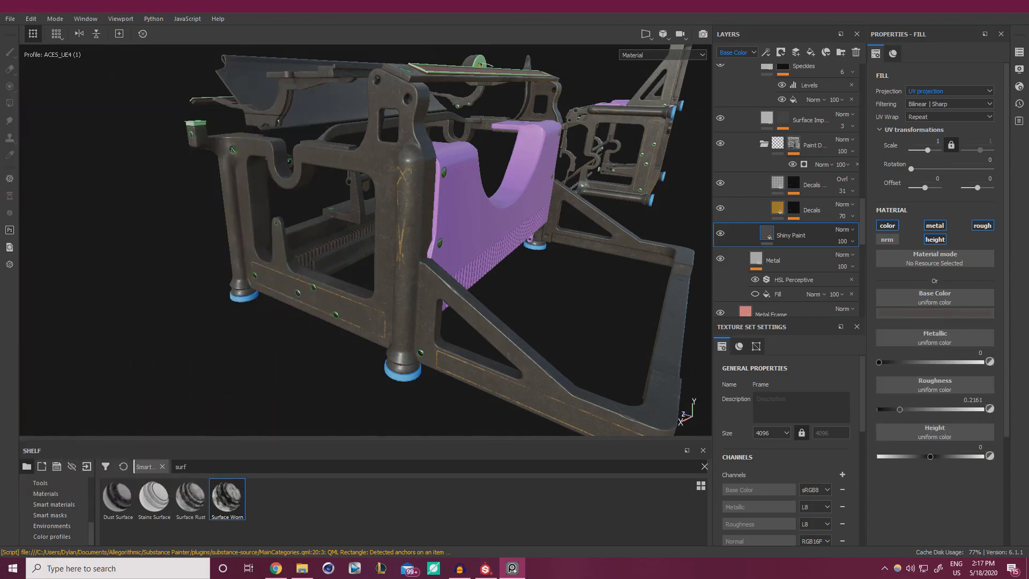
Reduce the Shiny Paint base color's saturation to 0.156 and its value to 0.056, checking the side frame.
mouse_move(479, 285)
left_mouse_down("alt")
mouse_move(621, 263)
mouse_move(654, 305)
left_mouse_up("alt")
left_click(906, 313)
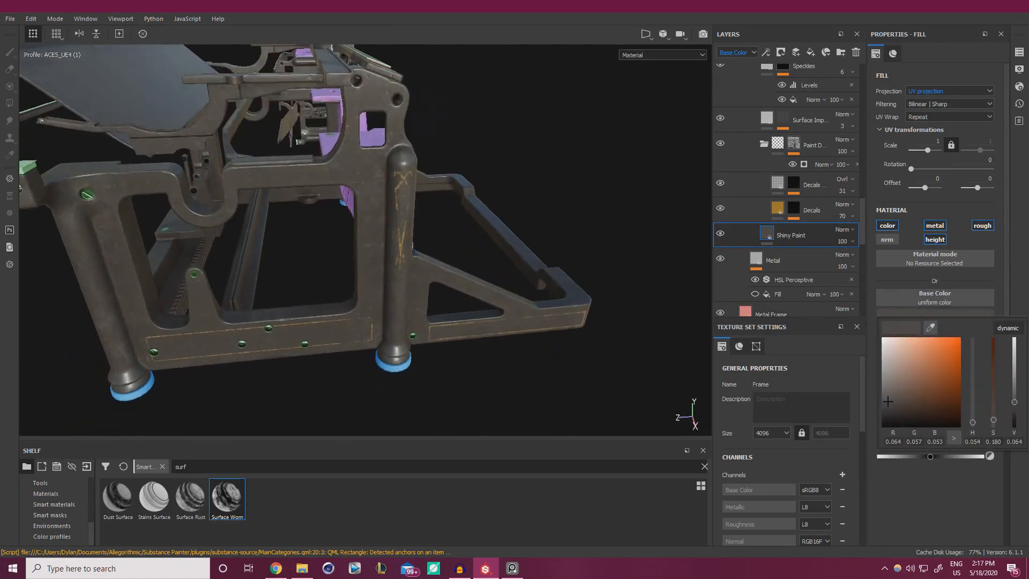
left_click_drag(998, 425, 1016, 403)
left_click_drag(517, 278, 488, 263, "alt")
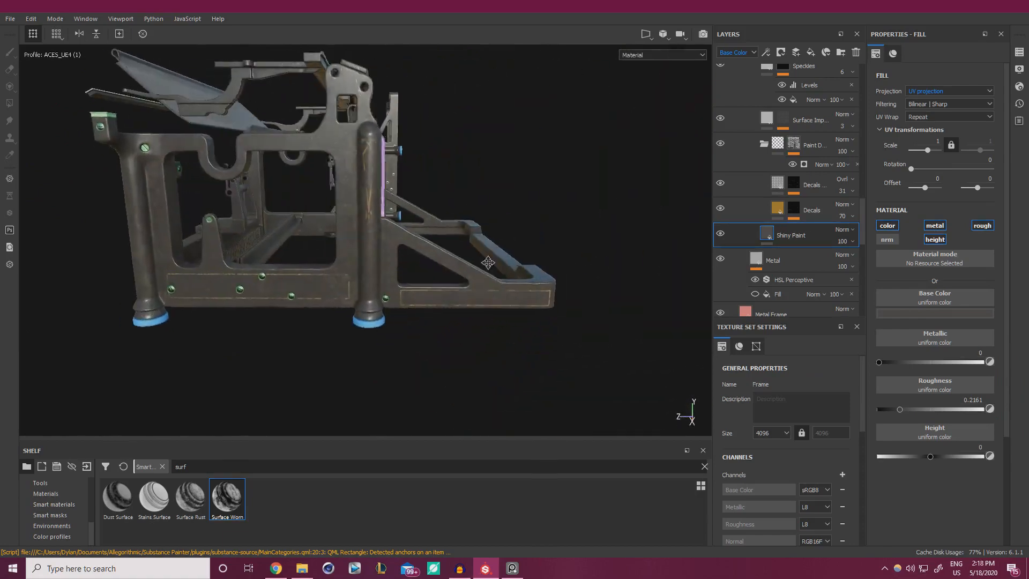
middle_click_drag(488, 263, 571, 252, "alt")
left_click_drag(571, 252, 568, 292, "alt")
right_click_drag(467, 297, 501, 321, "alt")
Darken the Shiny Paint base color very slightly and check it on the lower side panel and legs.
left_click(915, 313)
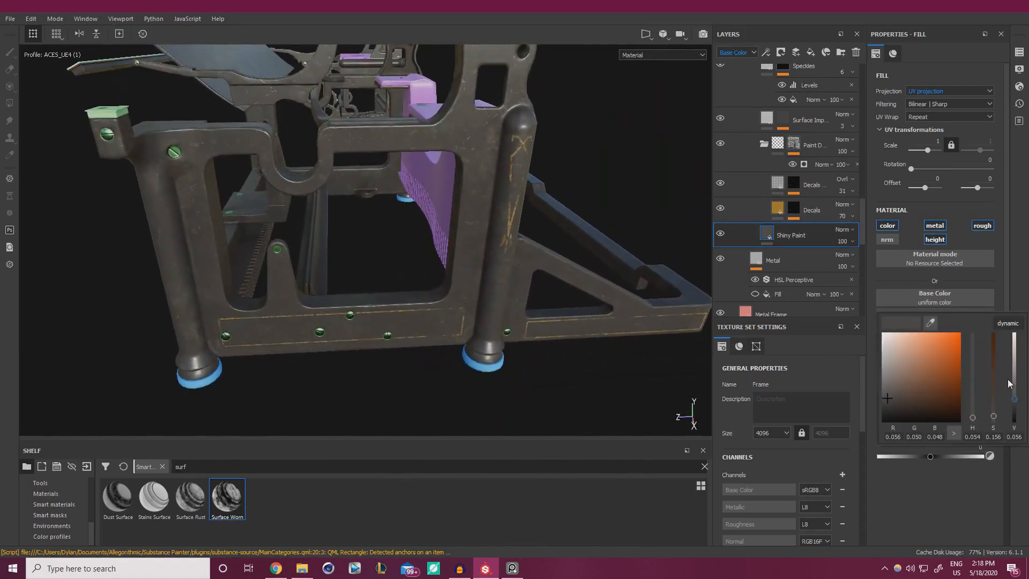
left_click_drag(1017, 398, 1018, 399)
left_click_drag(606, 371, 558, 327, "alt")
middle_click_drag(557, 327, 618, 314, "alt")
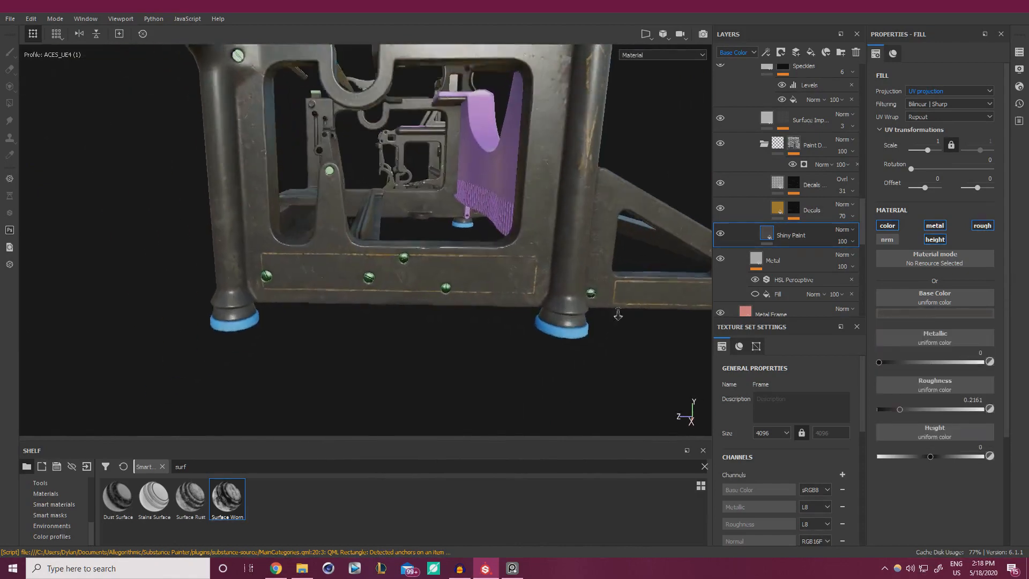
left_click_drag(618, 315, 649, 330, "alt")
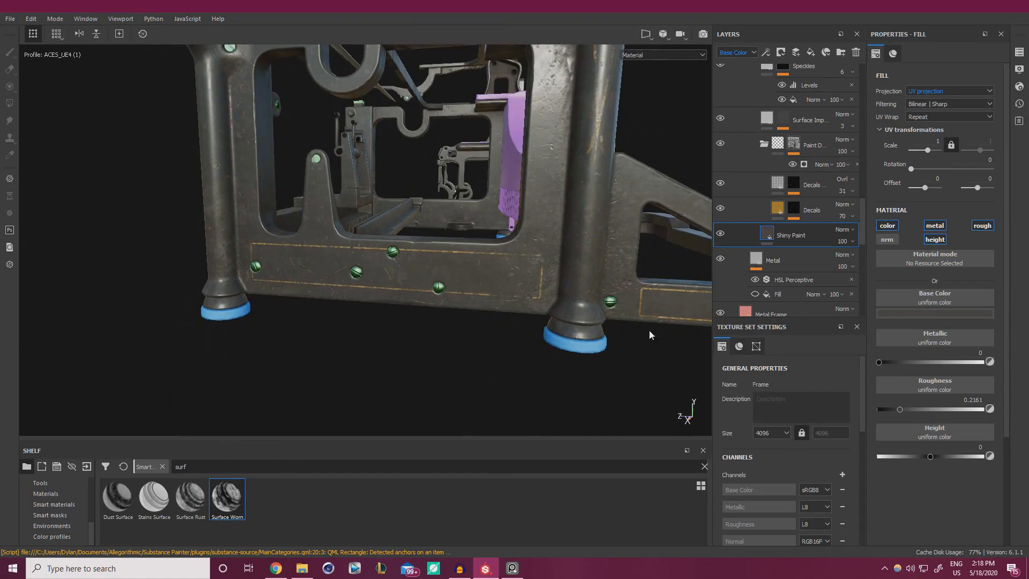
Try several Shiny Paint roughness levels against the frame's reflections and set the roughness to 0.1960.
left_click_drag(903, 410, 904, 410)
left_click_drag(433, 265, 546, 352, "alt")
left_click(896, 410)
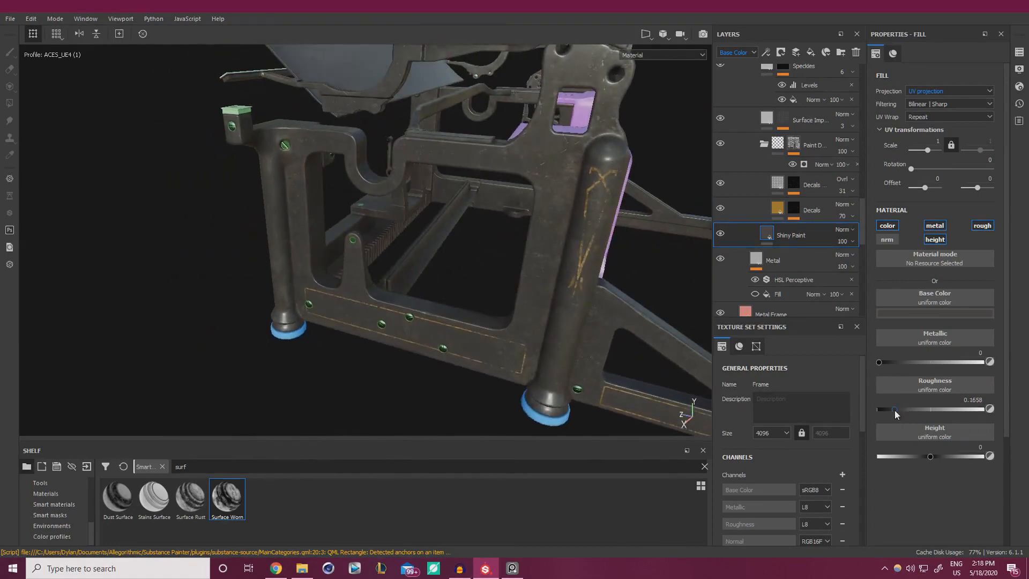
left_click_drag(482, 311, 550, 272, "alt")
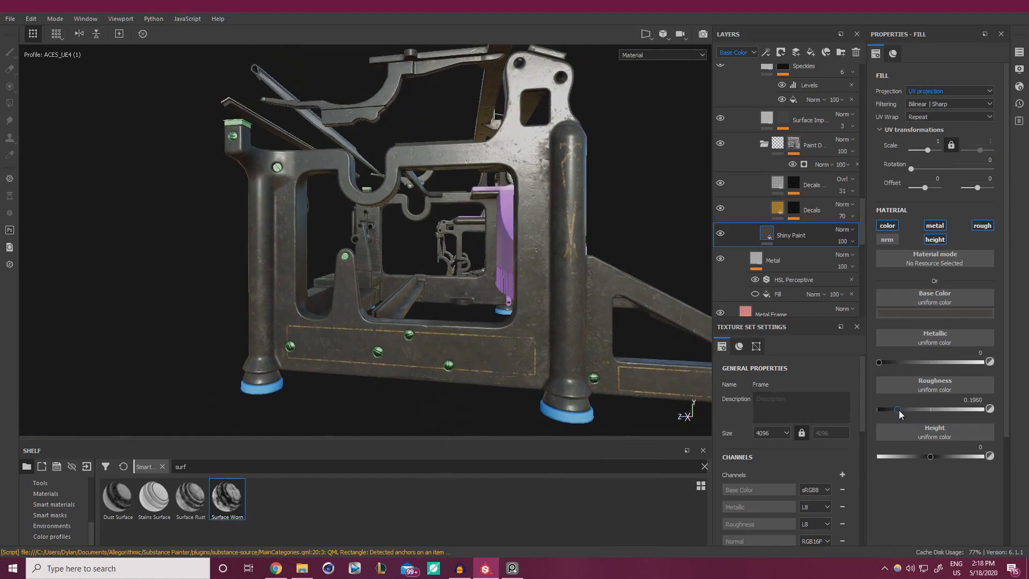
left_click_drag(899, 411, 903, 413)
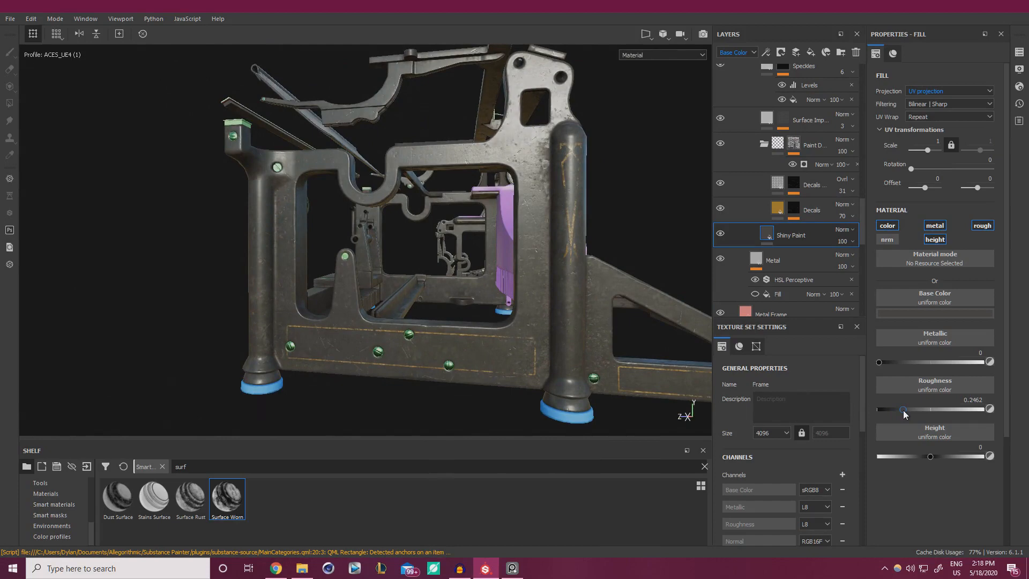
left_click_drag(485, 287, 523, 166, "alt")
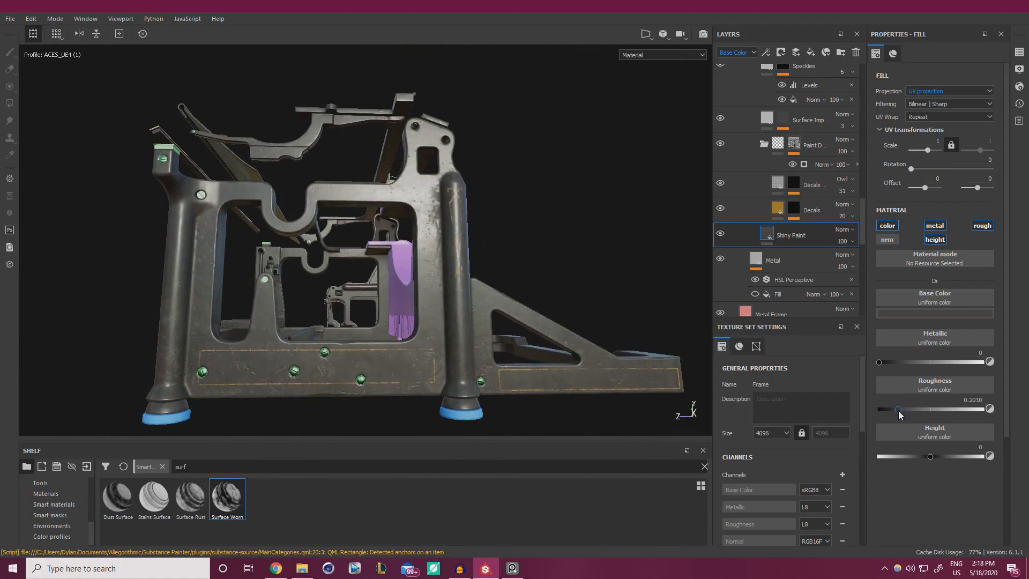
left_click_drag(487, 286, 451, 212, "alt")
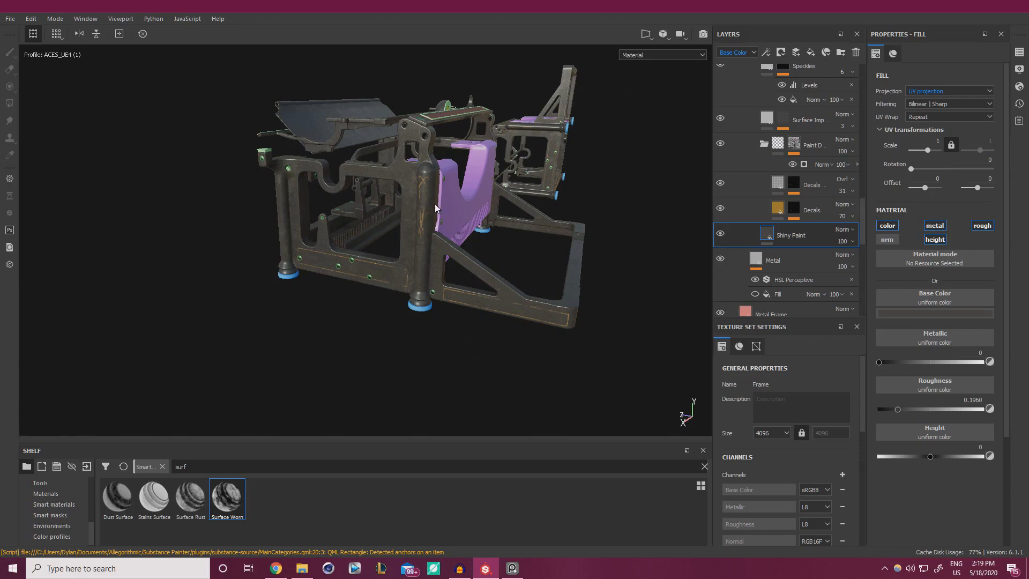
Examine the frame's paint and worn decals from the side, front and above, and save the project.
right_click_drag(436, 204, 449, 226, "alt")
left_click_drag(448, 225, 563, 212, "alt")
right_click_drag(394, 219, 370, 230, "alt")
mouse_move(369, 230)
left_mouse_down("alt")
mouse_move(332, 215)
mouse_move(365, 234)
left_mouse_up("alt")
right_click_drag(364, 234, 343, 241, "alt")
left_click_drag(413, 207, 386, 222, "alt")
right_click_drag(386, 223, 400, 221, "alt")
left_click_drag(399, 222, 465, 251, "alt")
right_click_drag(466, 251, 460, 143, "alt")
left_click_drag(460, 143, 416, 218, "alt")
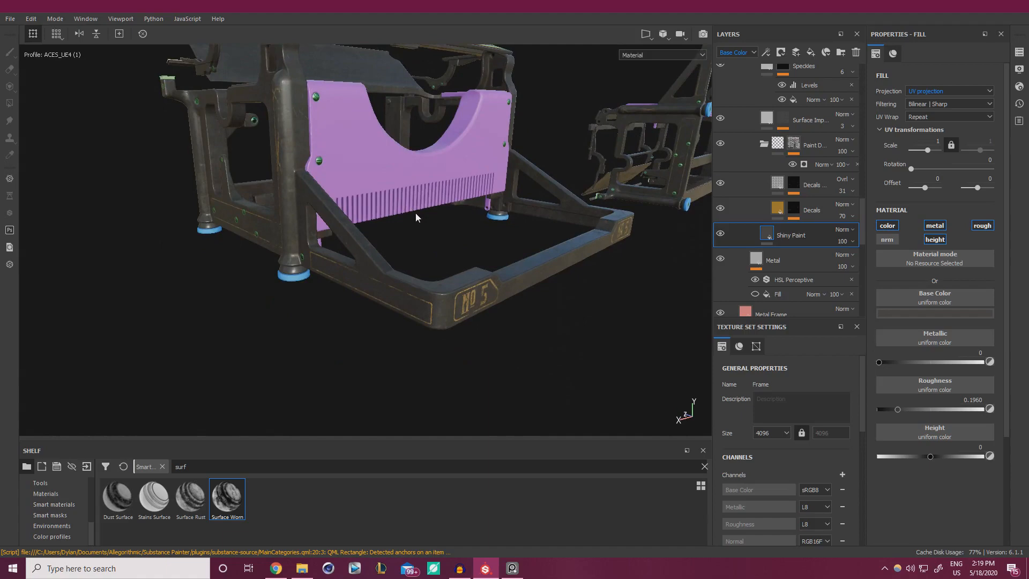
left_click_drag(378, 179, 408, 218, "alt")
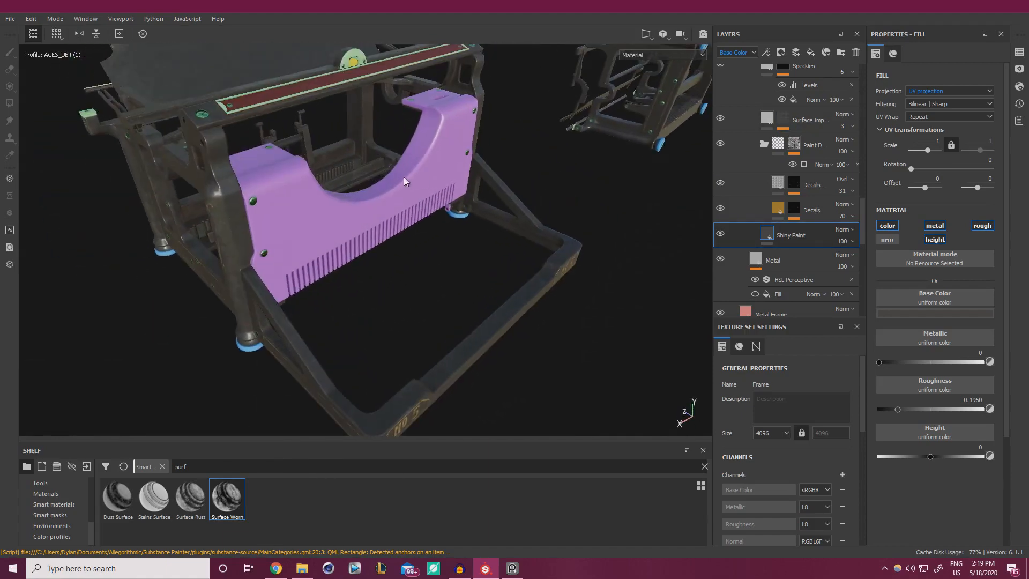
left_click_drag(404, 177, 400, 165, "alt")
key("ctrl+s")
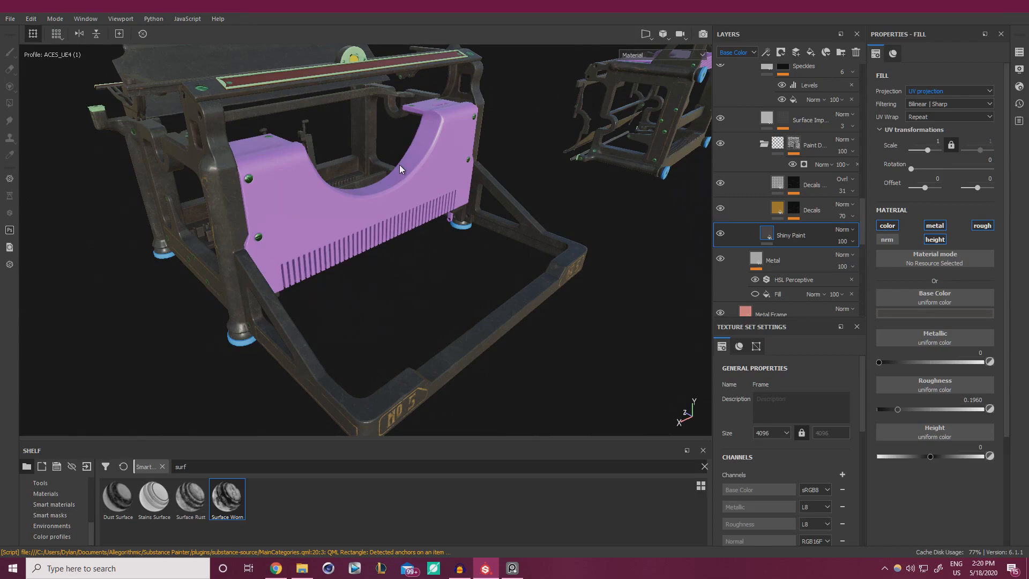
Show the Keys texture set together with the Frame and view the keyboard up close from the side.
left_click(1020, 52)
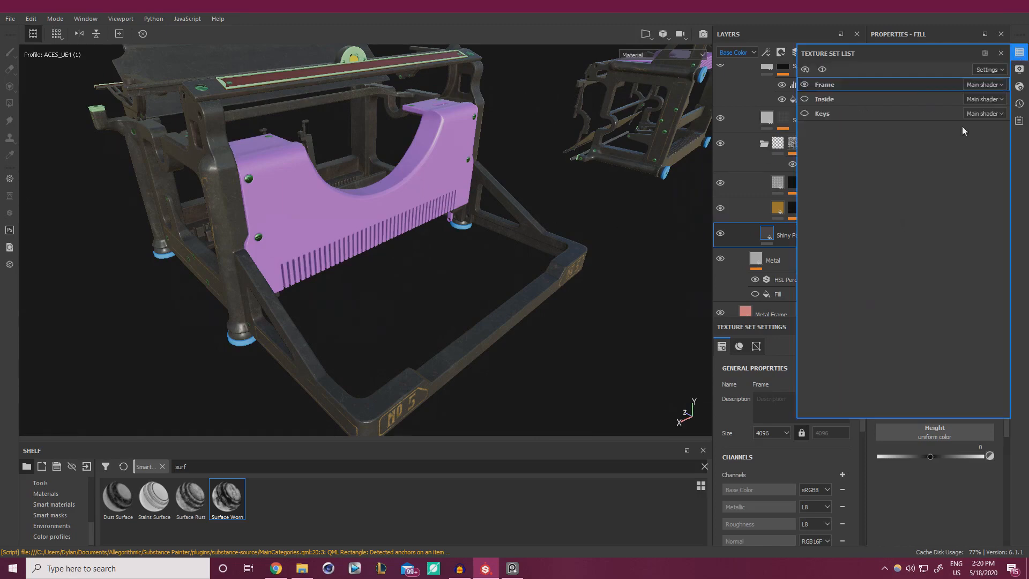
left_click(804, 113)
left_click_drag(414, 217, 704, 134, "alt")
scroll(448, 277, "up", 3)
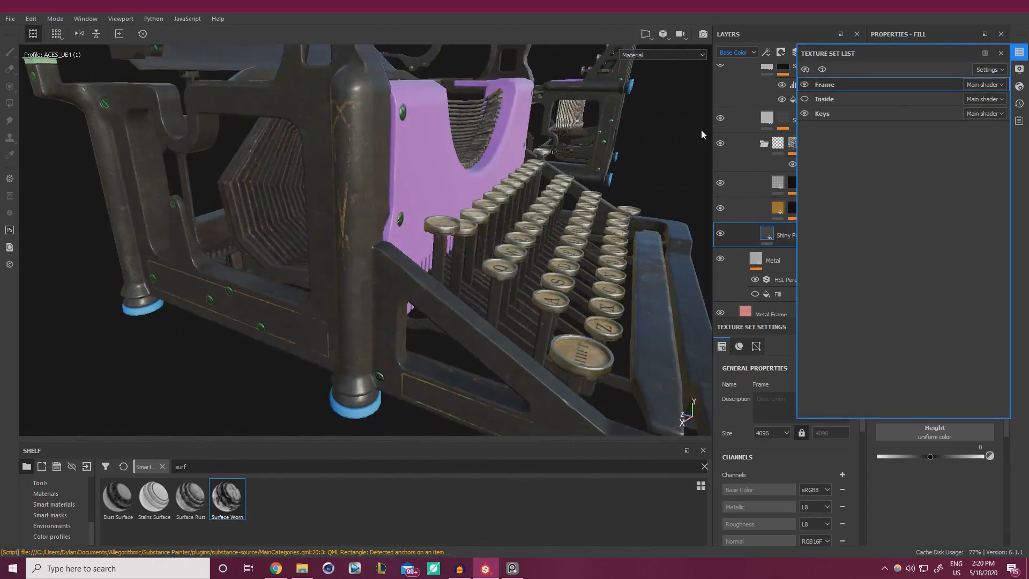
Make Keys the active texture set and set its texture size to 4096.
left_click(822, 115)
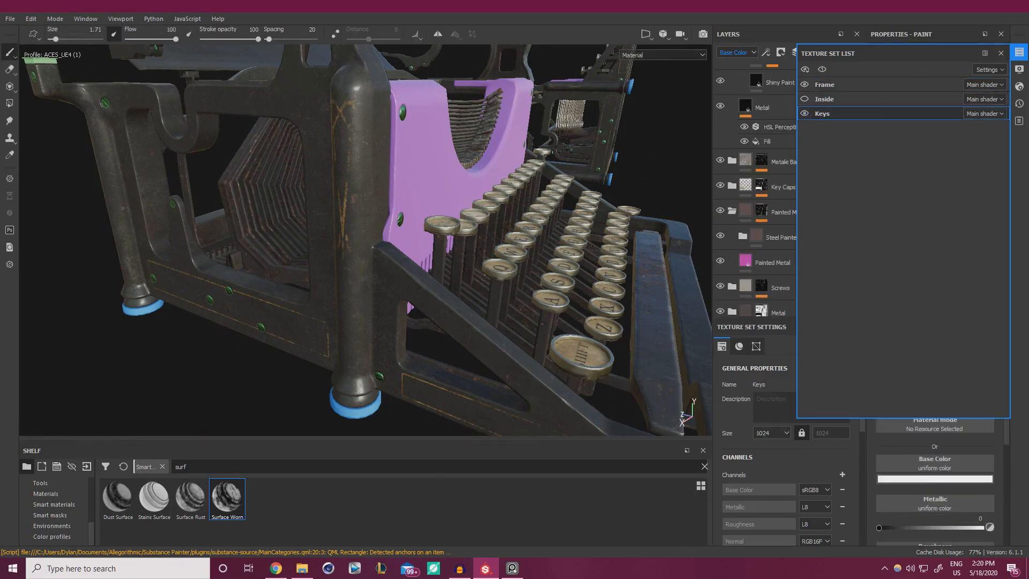
left_click(787, 432)
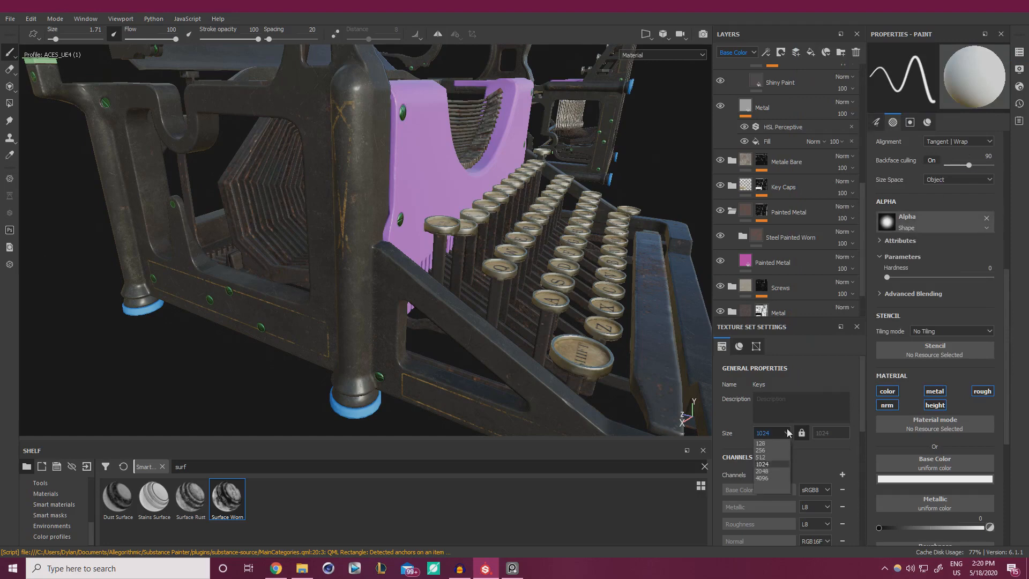
left_click(770, 477)
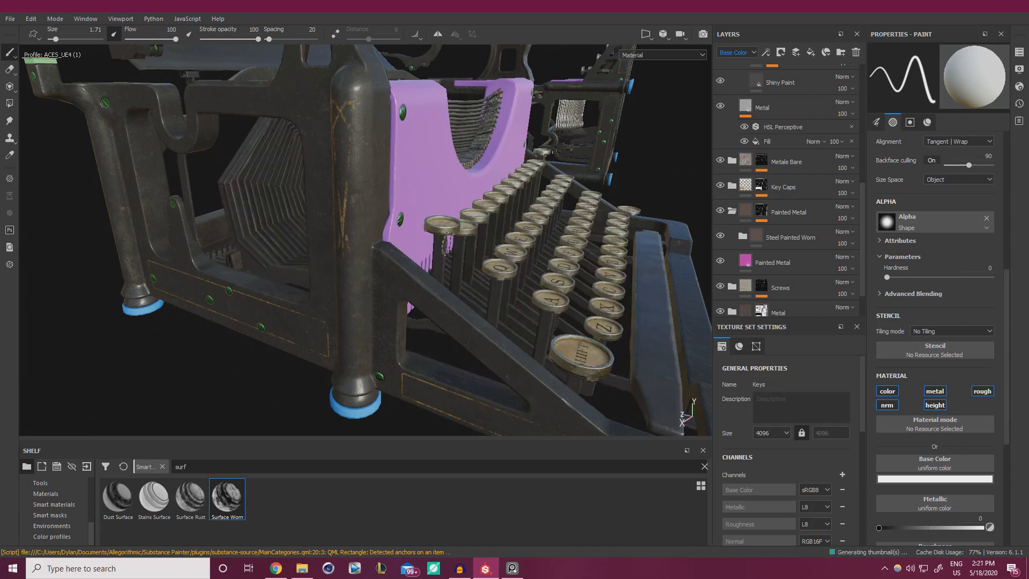
Examine the key caps, key levers and space bar up close against the surrounding frame paint.
left_click_drag(448, 244, 351, 264, "alt")
right_click_drag(351, 264, 367, 274, "alt")
left_click_drag(374, 339, 365, 340, "alt")
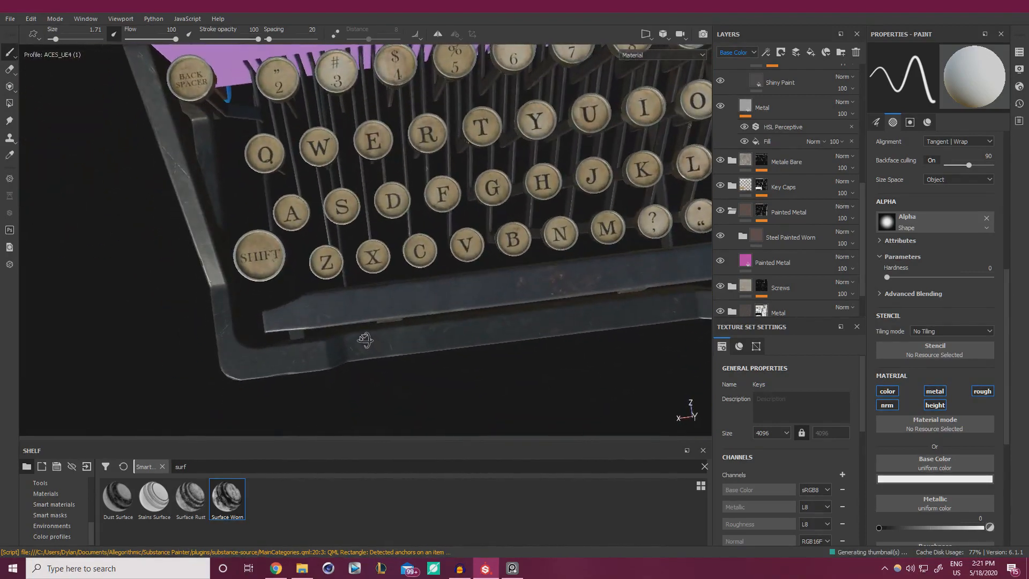
left_click_drag(456, 298, 417, 164, "alt")
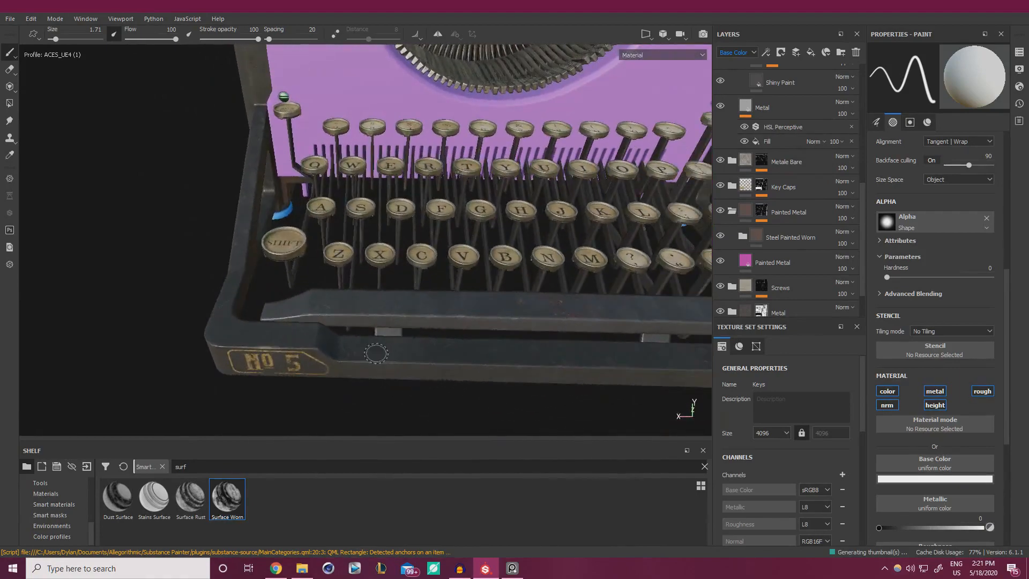
left_click_drag(374, 351, 497, 318, "alt")
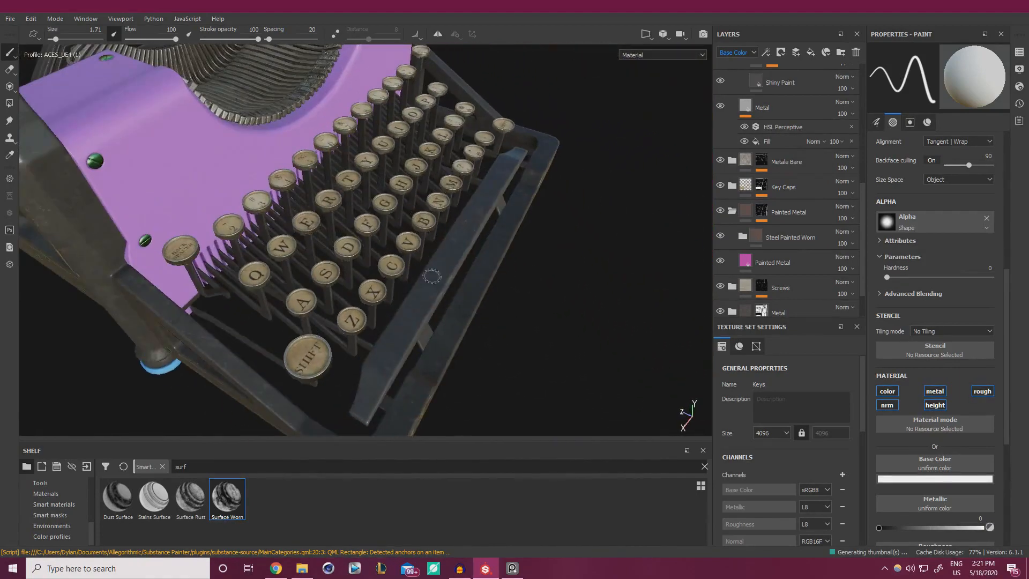
left_click_drag(432, 276, 480, 258, "alt")
Examine the whole typewriter from the side, back and front under rotated lighting, comparing the keys with the frame.
right_click_drag(480, 258, 391, 267, "alt")
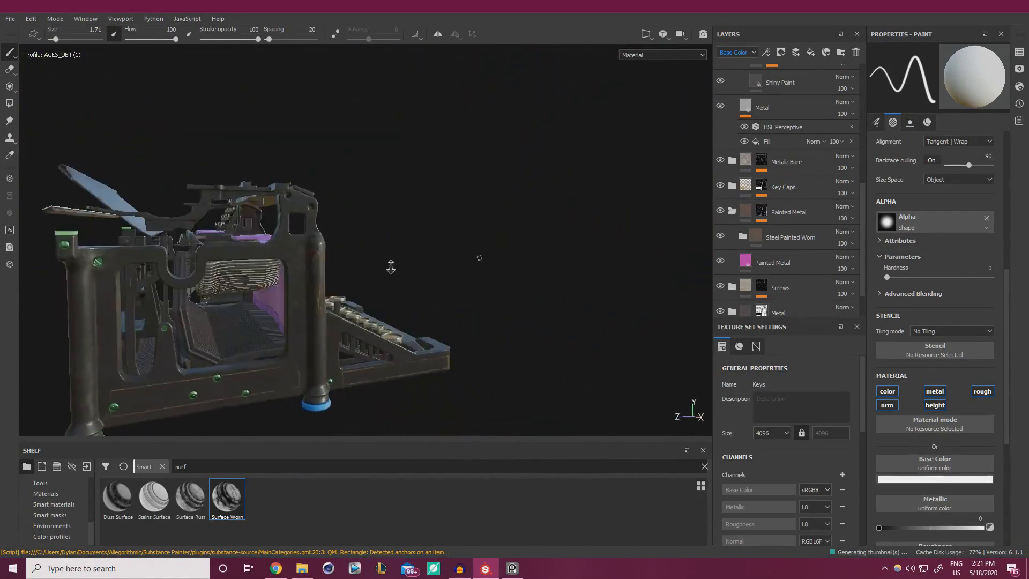
left_click_drag(390, 267, 552, 264, "alt")
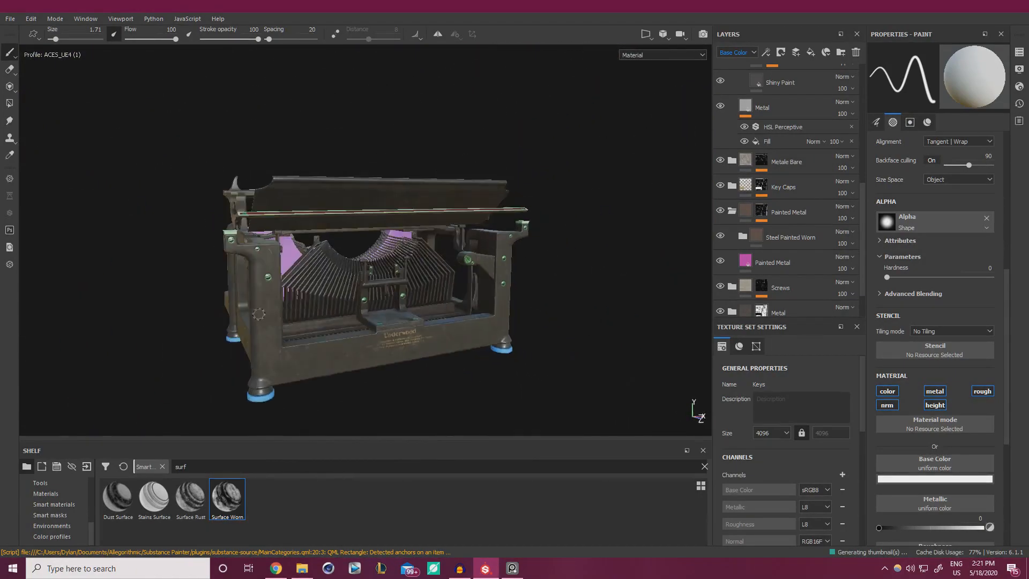
right_click_drag(431, 288, 450, 288, "alt")
left_click_drag(450, 289, 480, 284, "alt")
right_click_drag(411, 281, 440, 281, "shift")
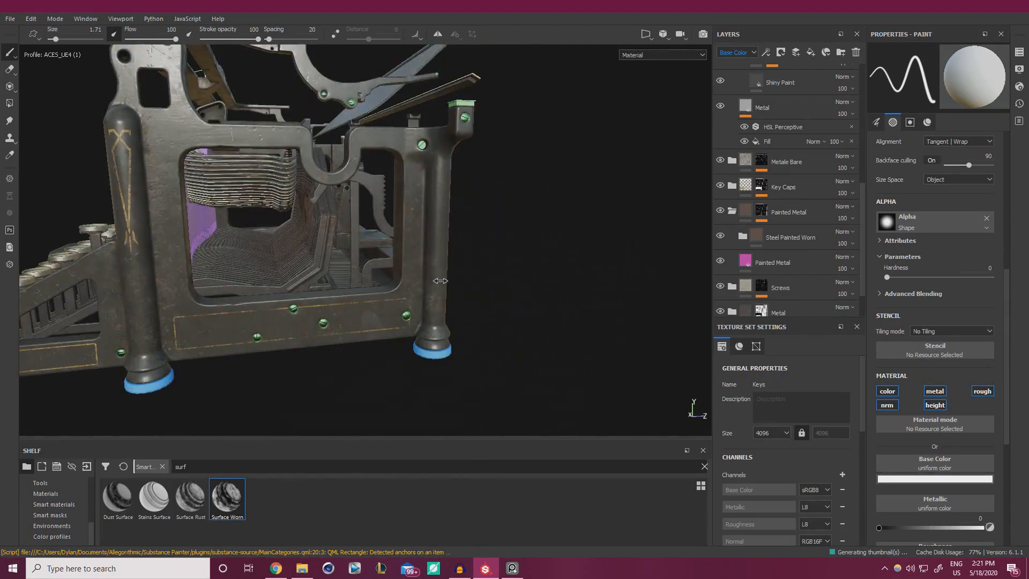
left_click_drag(288, 268, 540, 289, "alt")
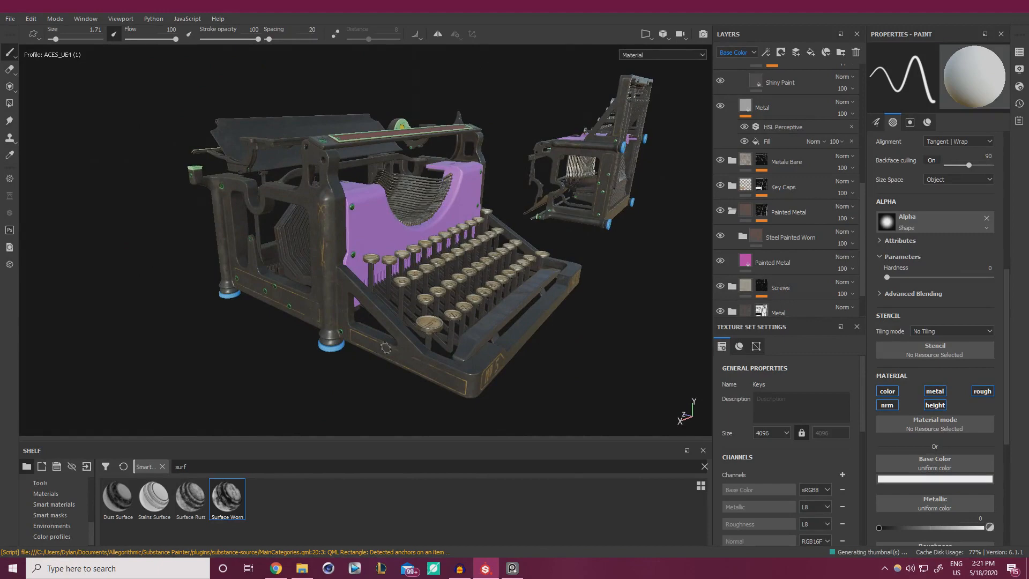
left_click_drag(323, 310, 429, 256, "alt")
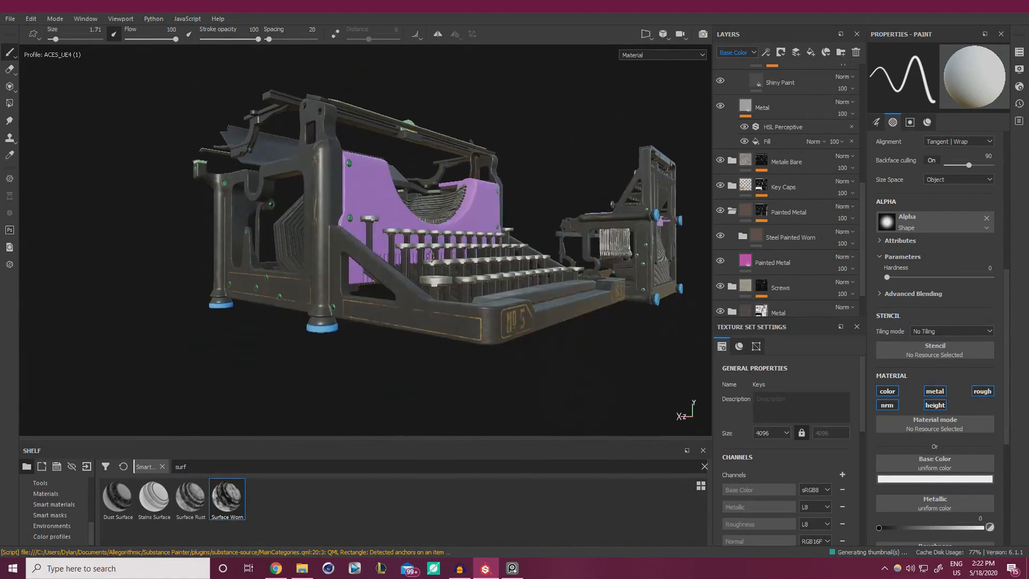
mouse_move(514, 270)
left_mouse_down("alt")
mouse_move(604, 259)
mouse_move(425, 331)
mouse_move(525, 278)
left_mouse_up("alt")
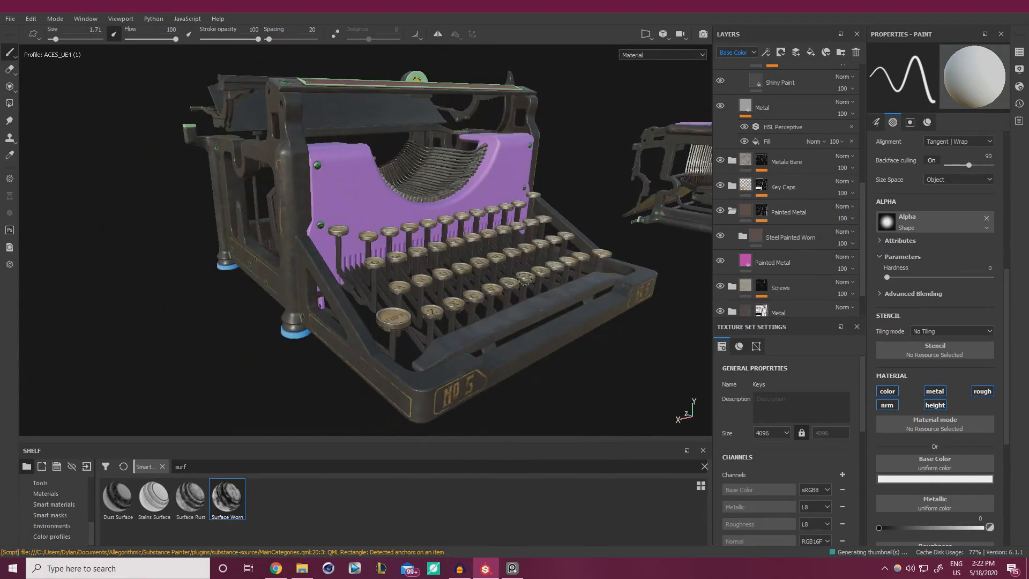